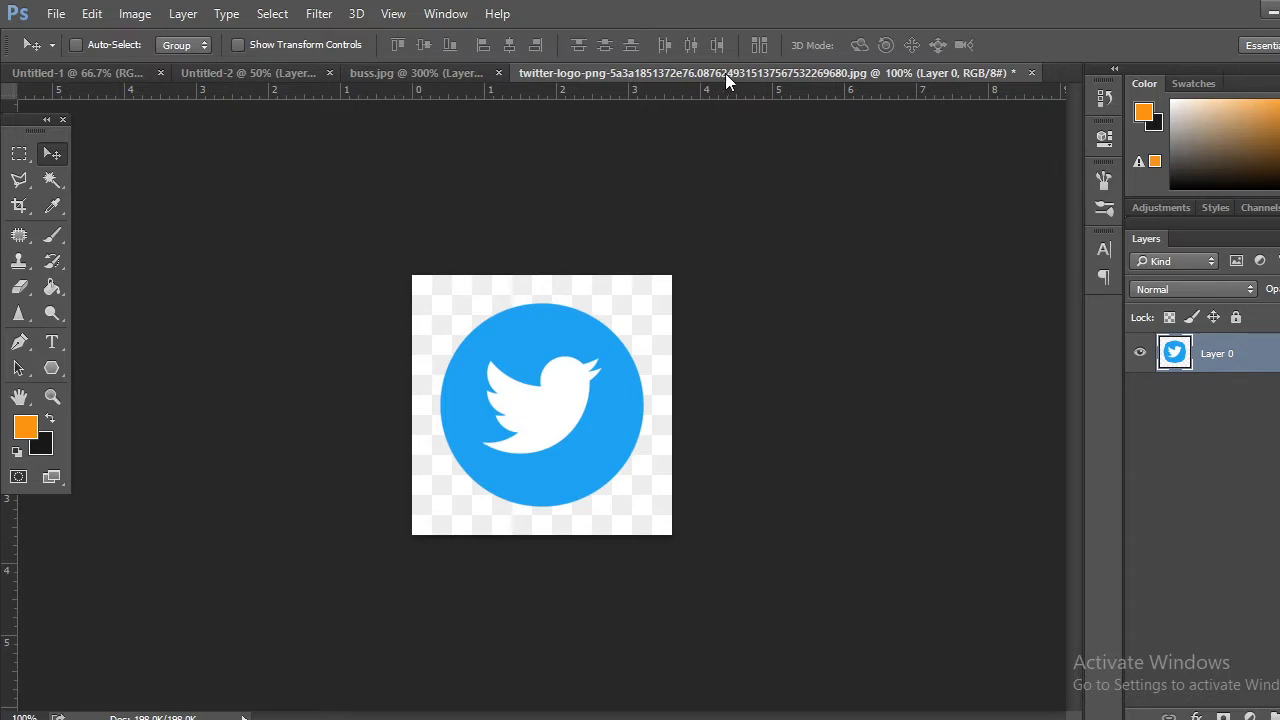
Set the Twitter logo image to 300 pixels per inch in Image Size, then zoom out to view it
left_click(137, 15)
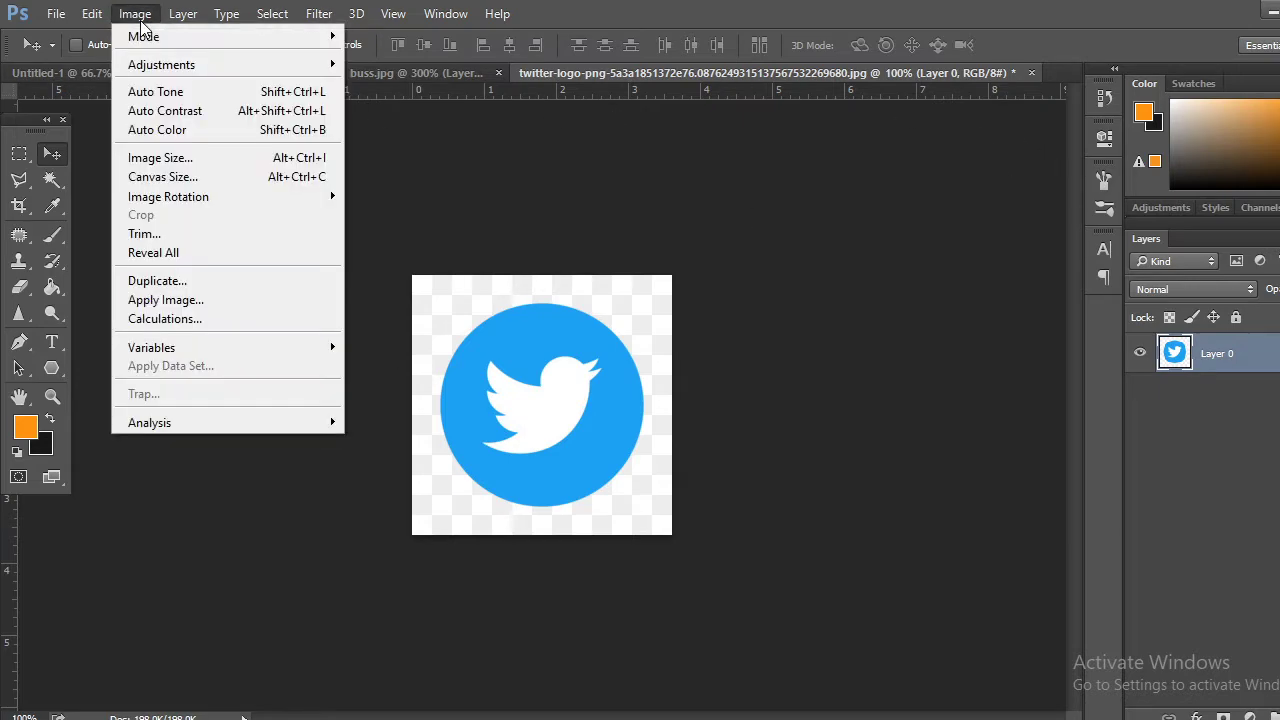
left_click(160, 158)
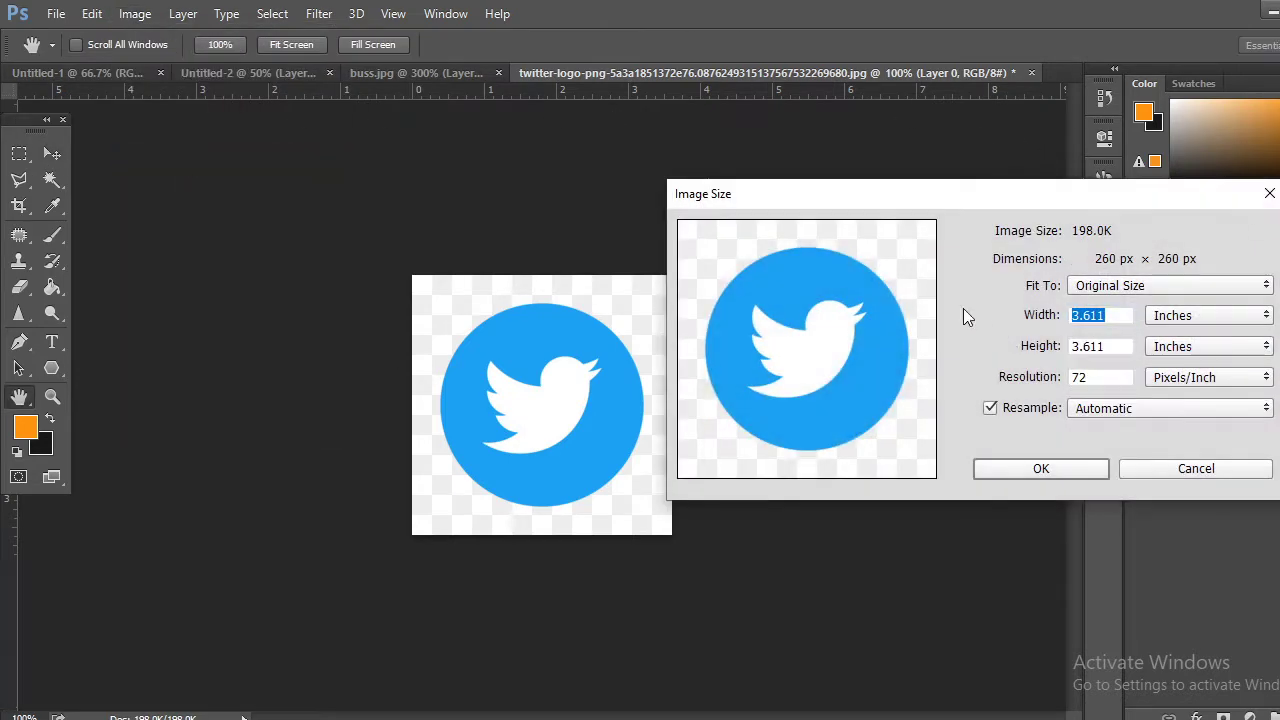
key("Tab")
key("Tab")
type("300")
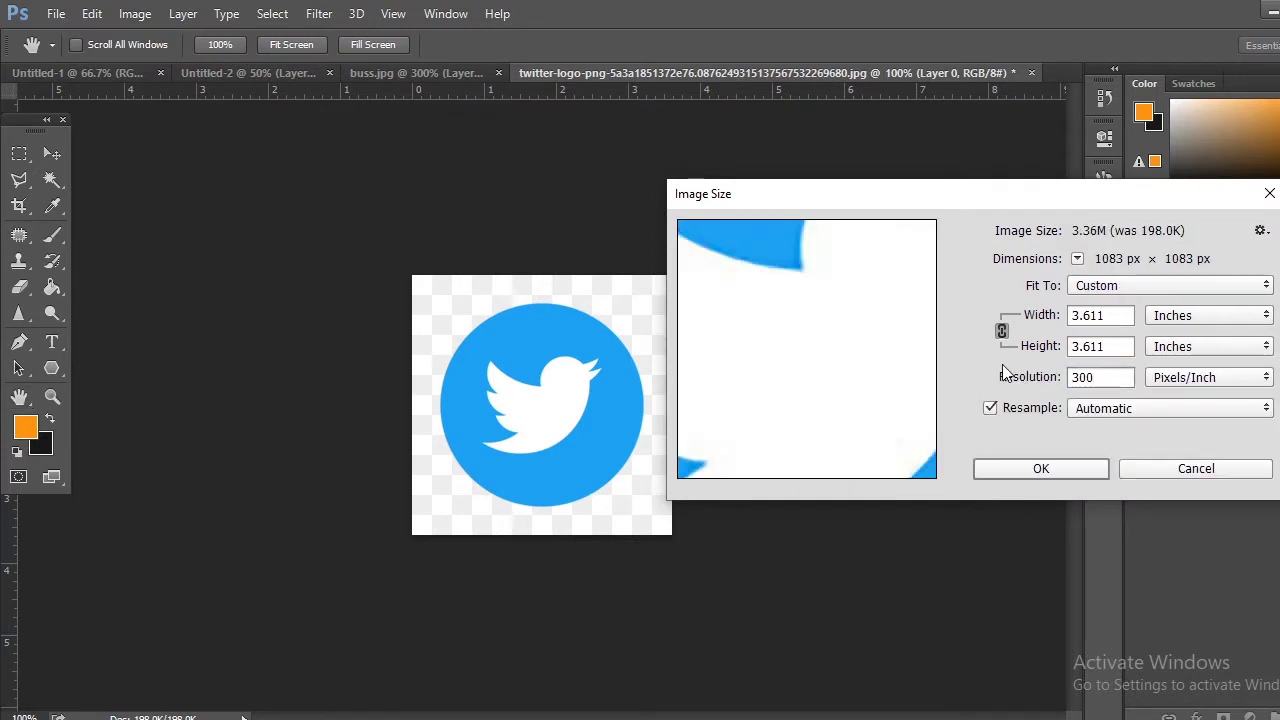
key("Return")
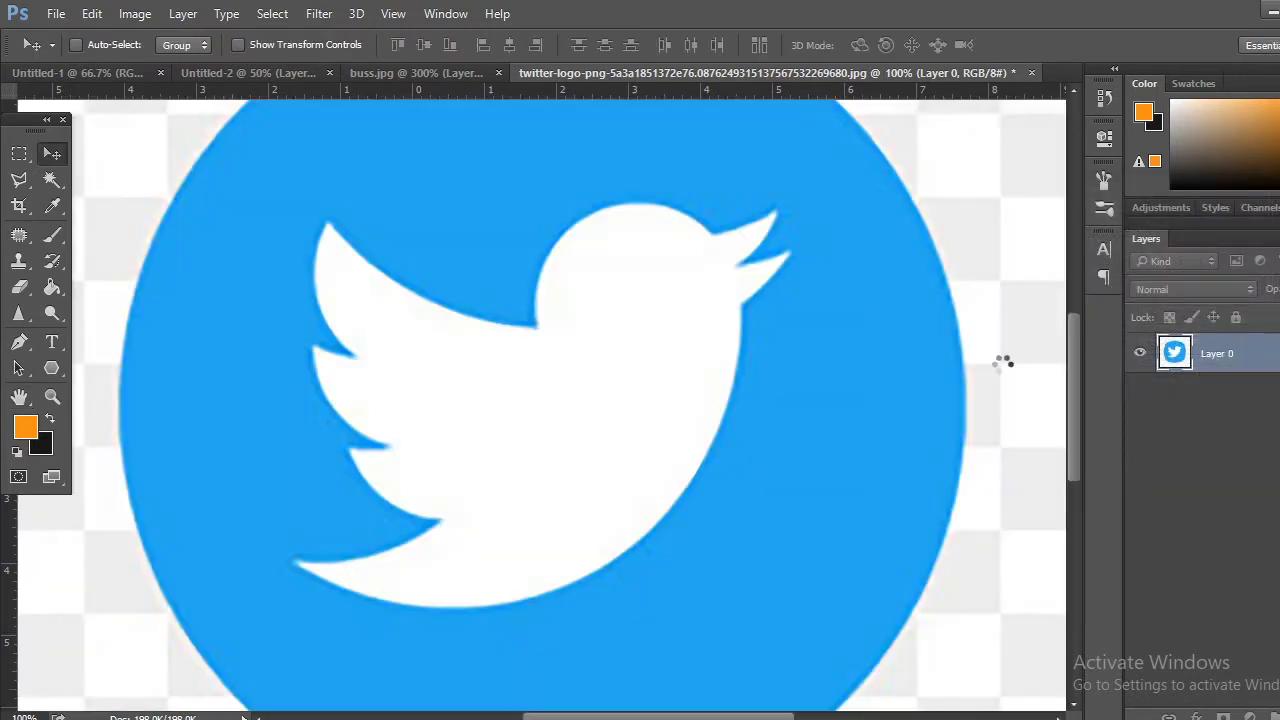
key("ctrl+minus")
key("ctrl+minus")
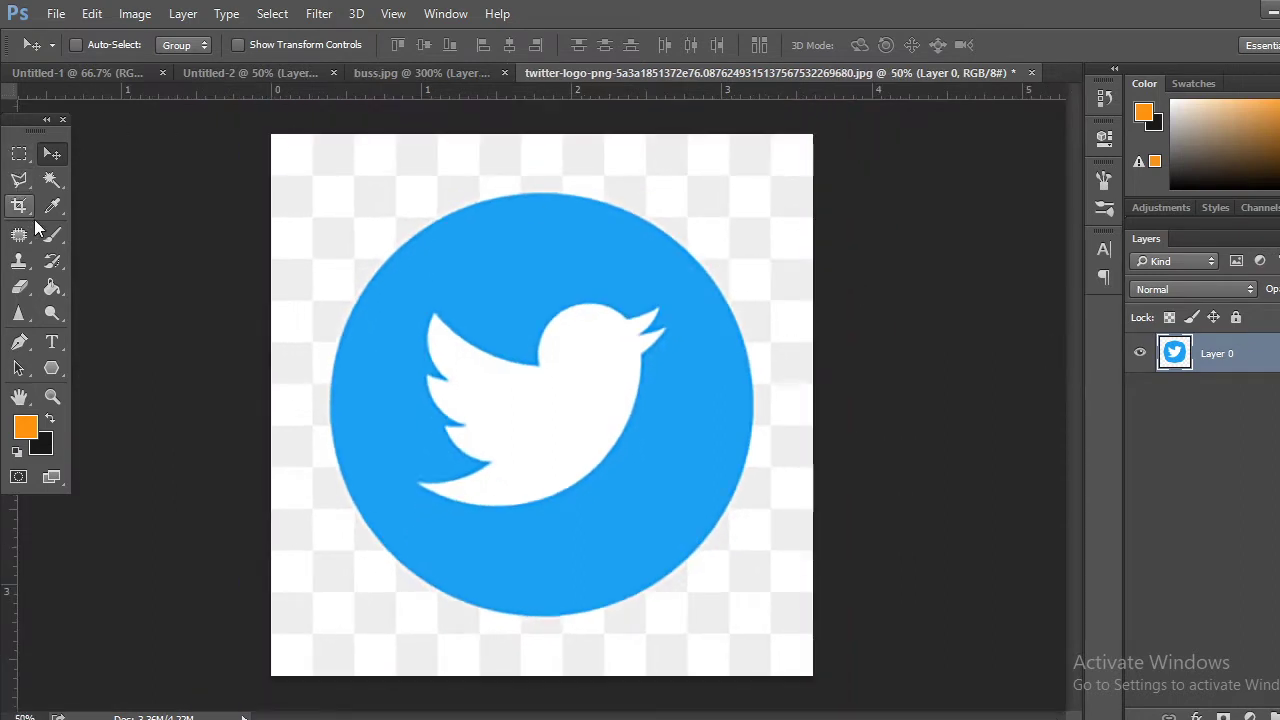
Magic Wand the checkered background around the logo, delete it, and deselect
left_click(52, 180)
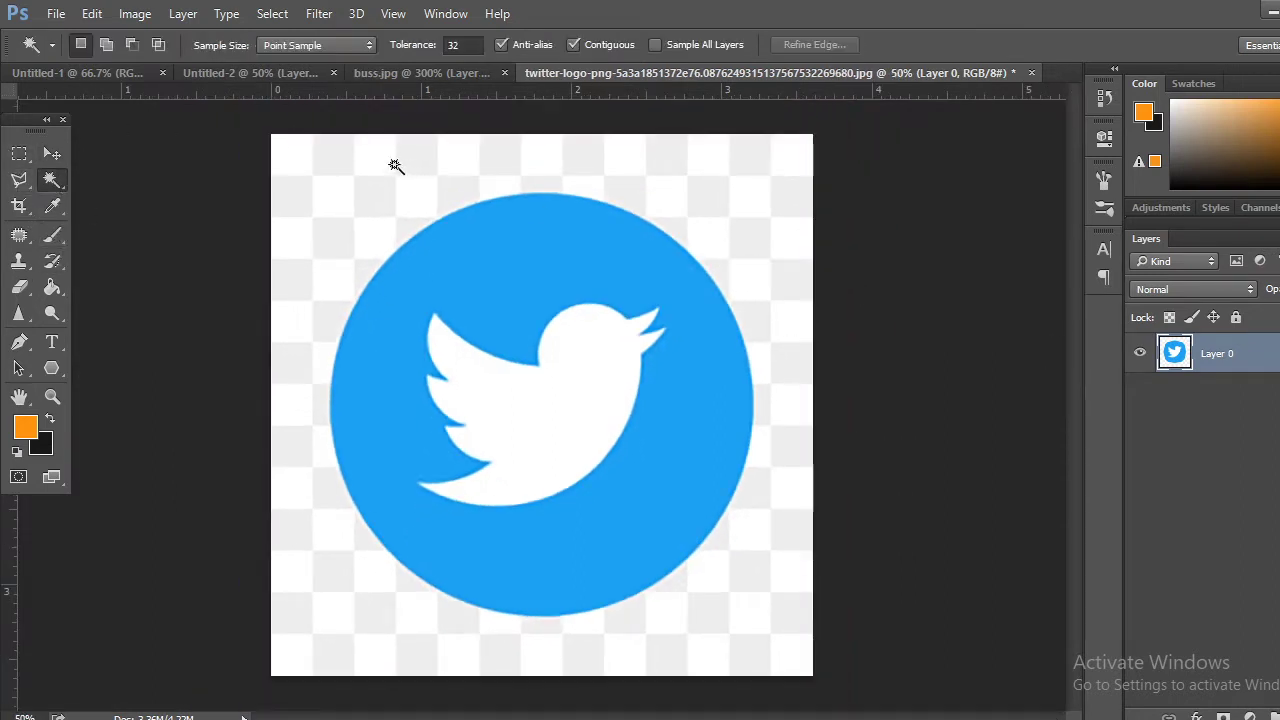
left_click(378, 210)
key("Delete")
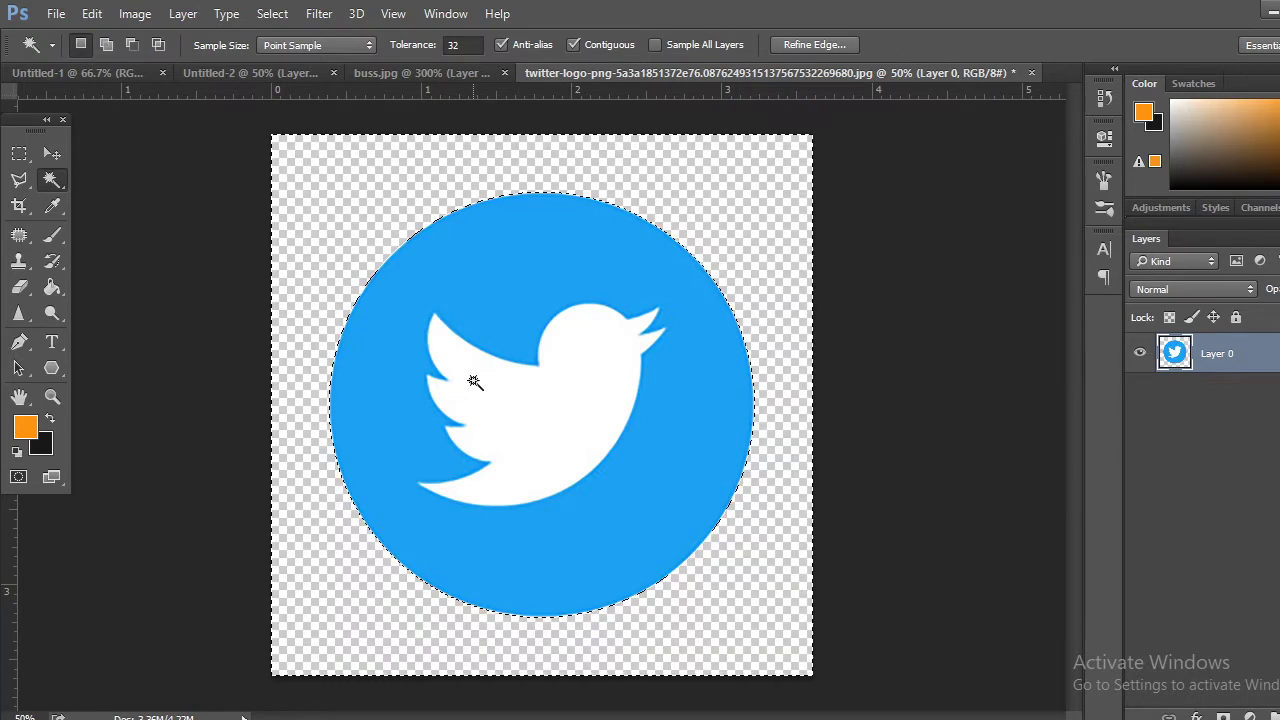
left_click(20, 154)
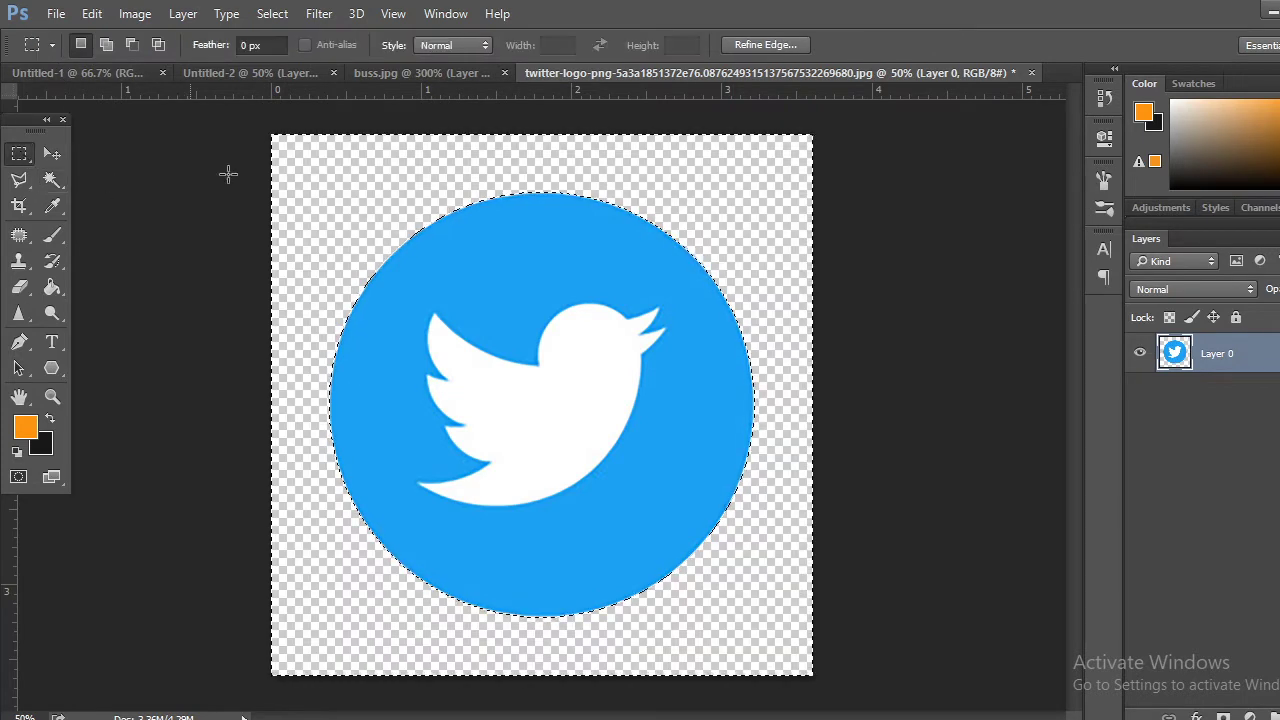
left_click(572, 403)
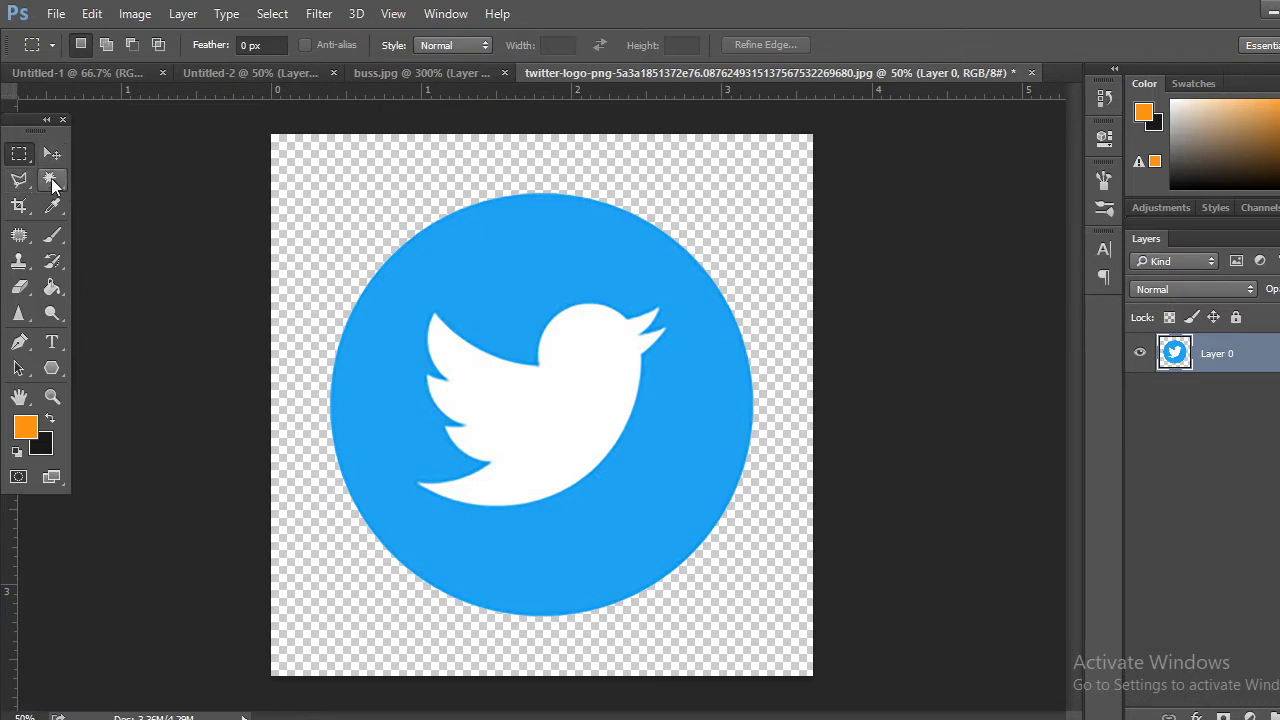
Select the white bird and fill it orange on a new Layer 1
left_click(52, 180)
left_click(557, 432)
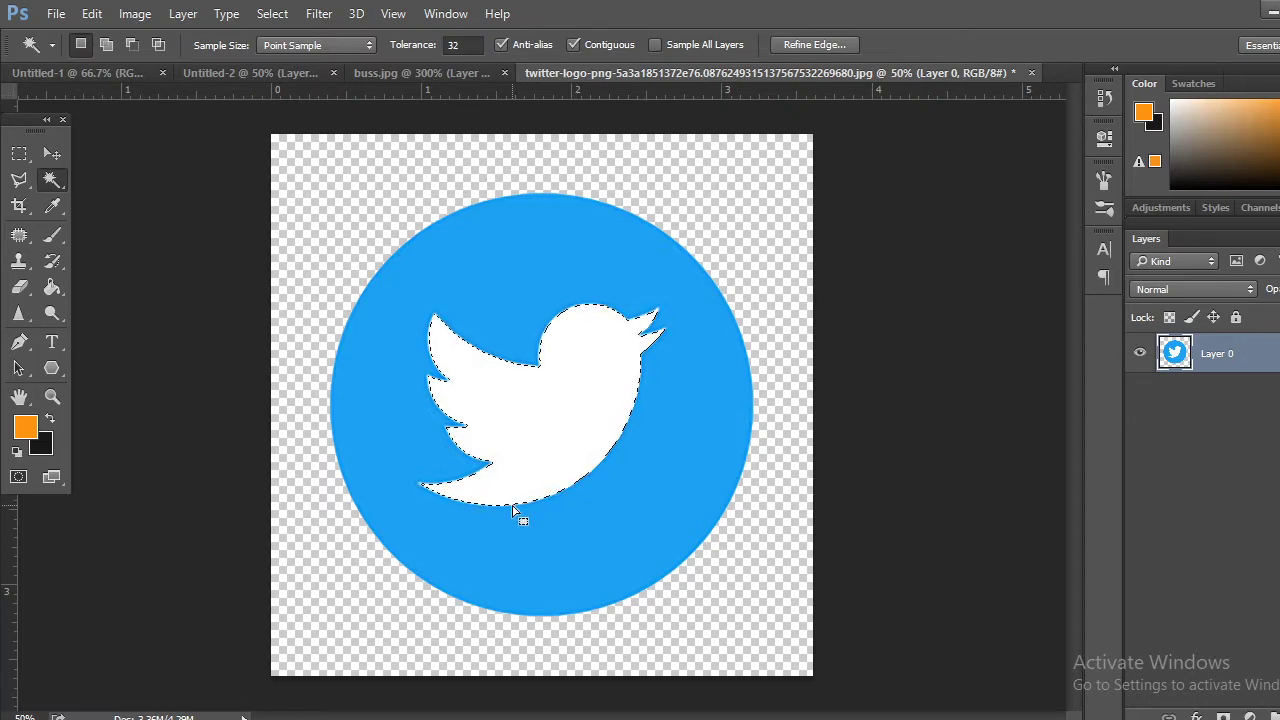
left_click(26, 428)
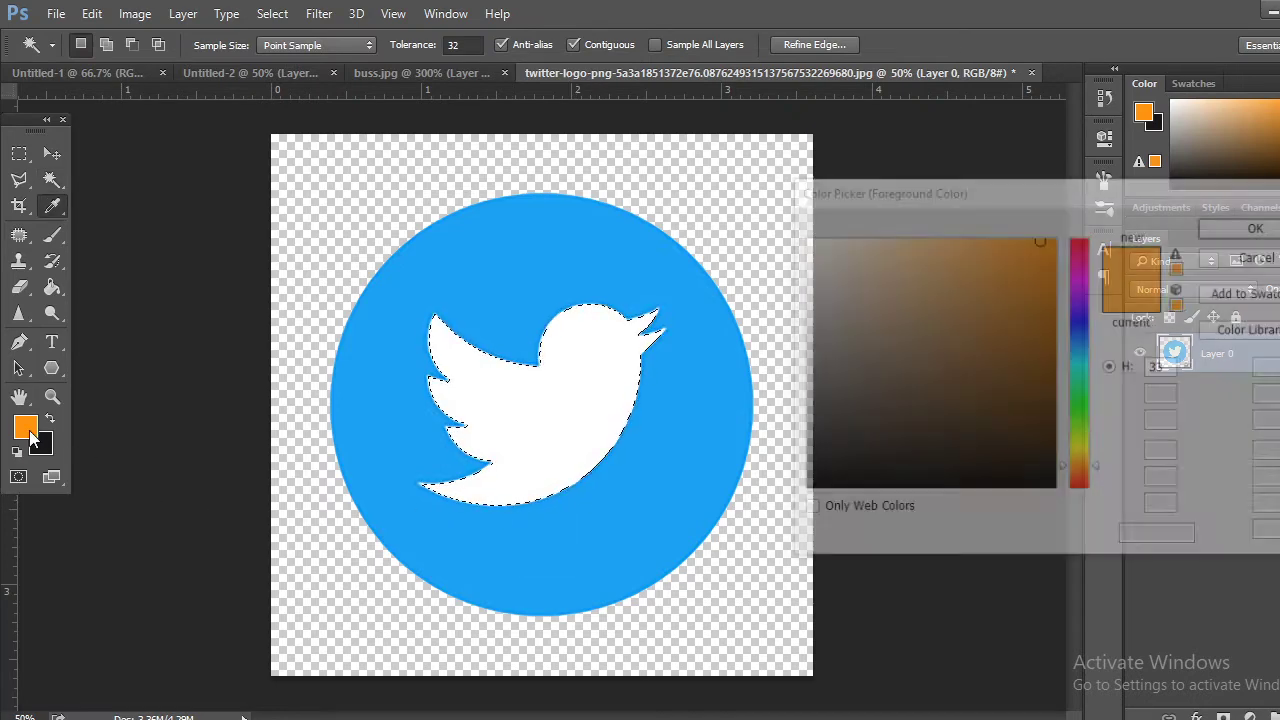
left_click(1262, 227)
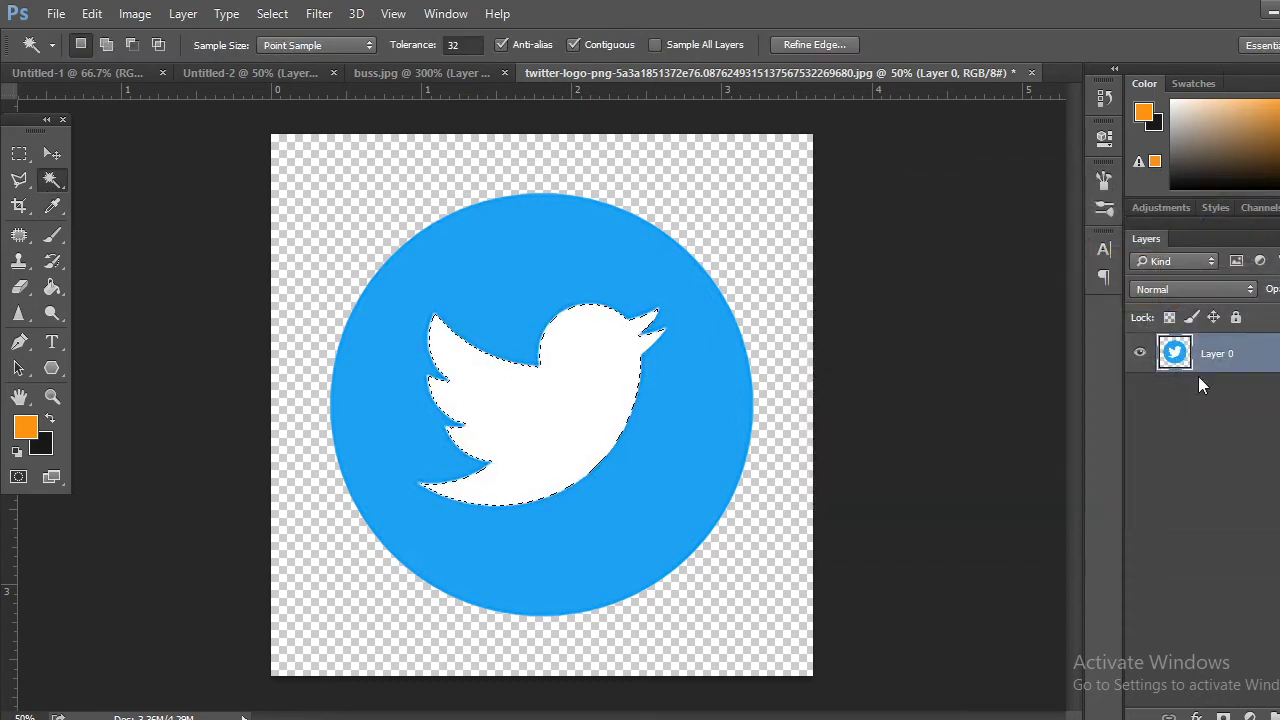
left_click(1272, 716)
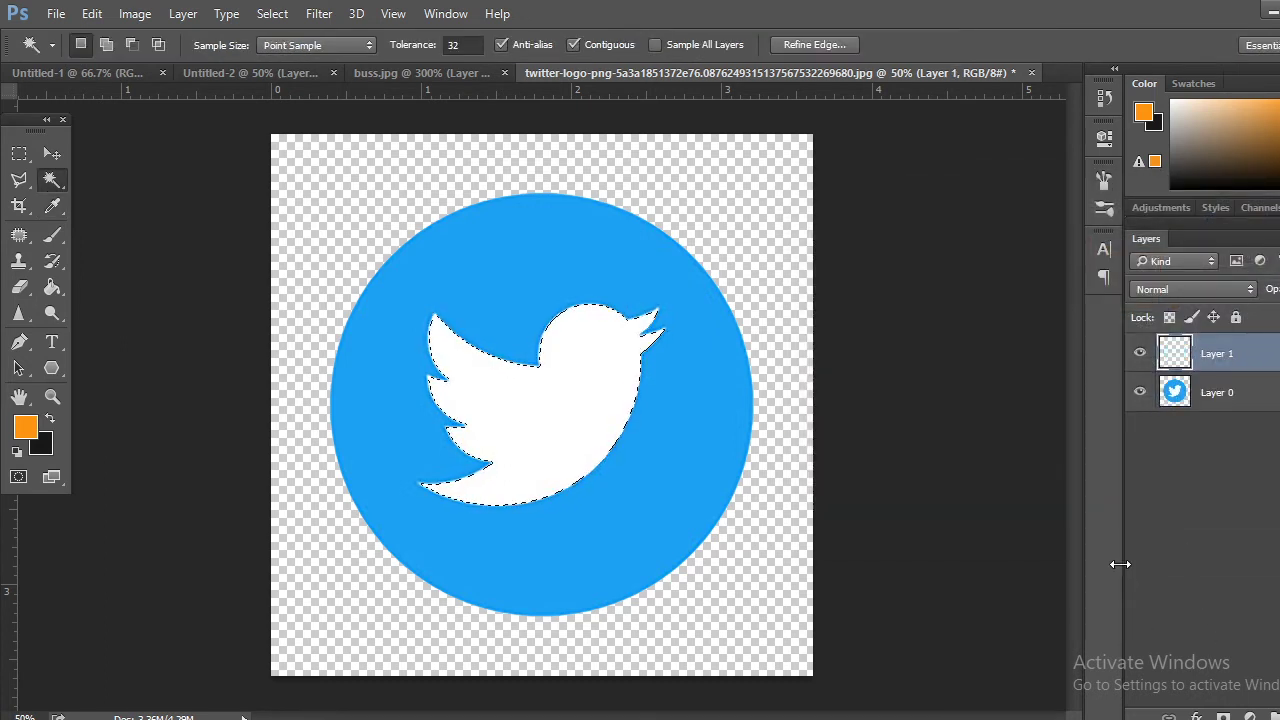
key("ctrl+BackSpace")
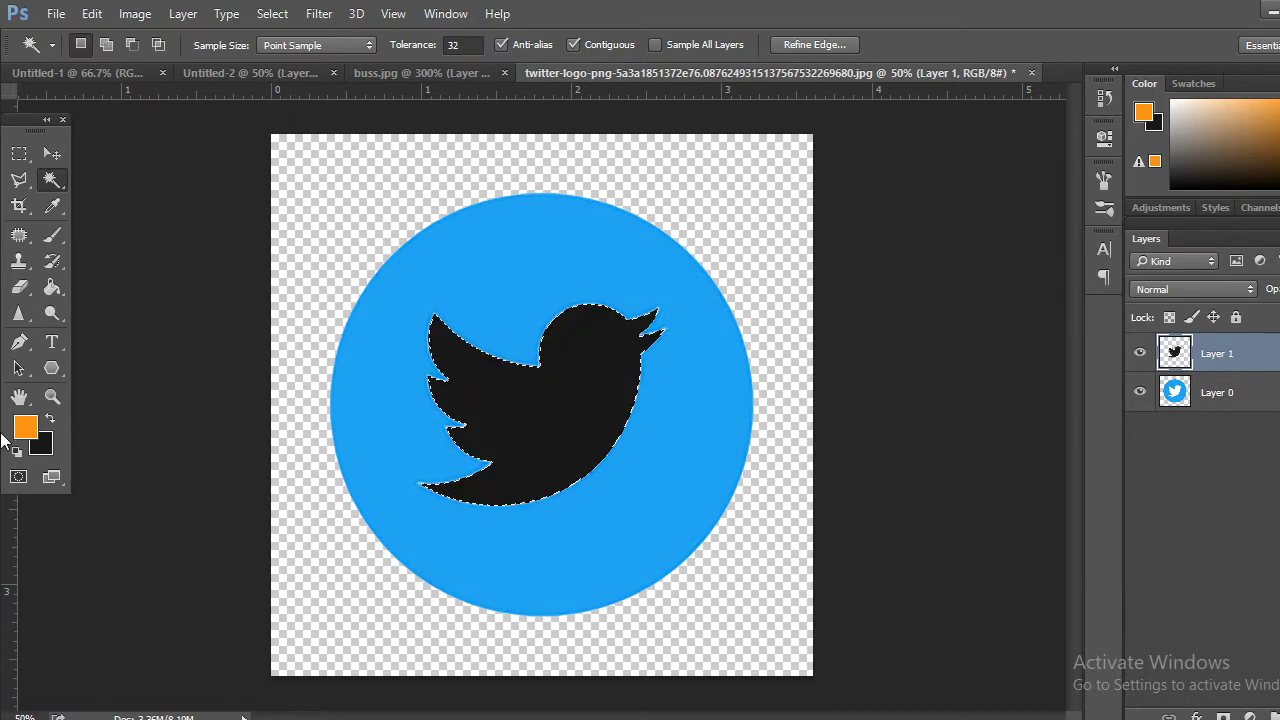
left_click(51, 420)
key("ctrl+BackSpace")
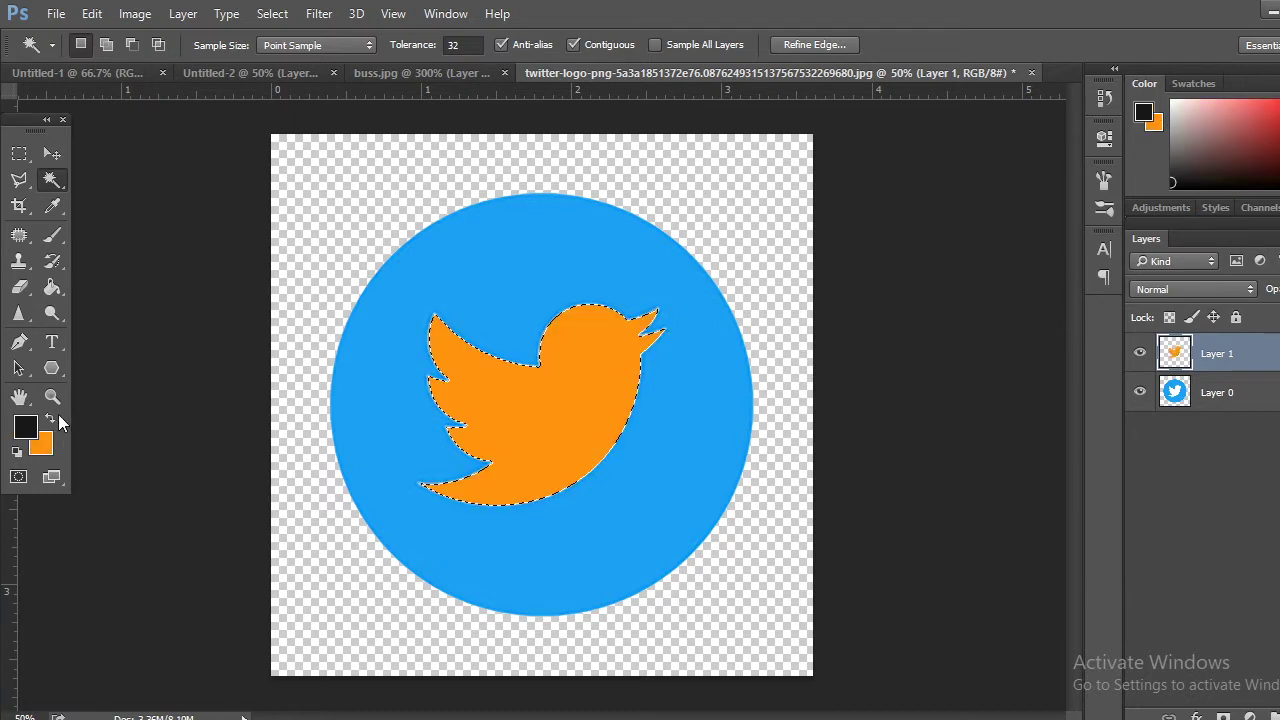
left_click(20, 154)
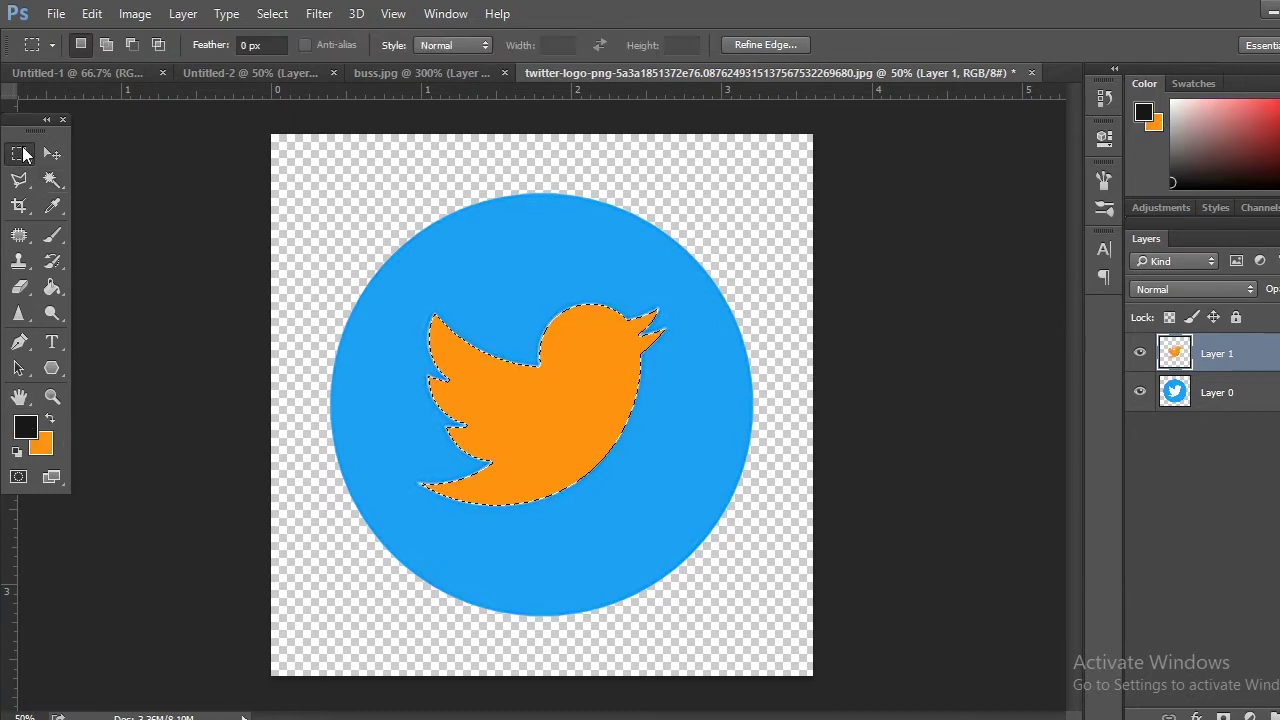
Undo the bird fills so the bird is white again, and clear the selection
left_click(165, 212)
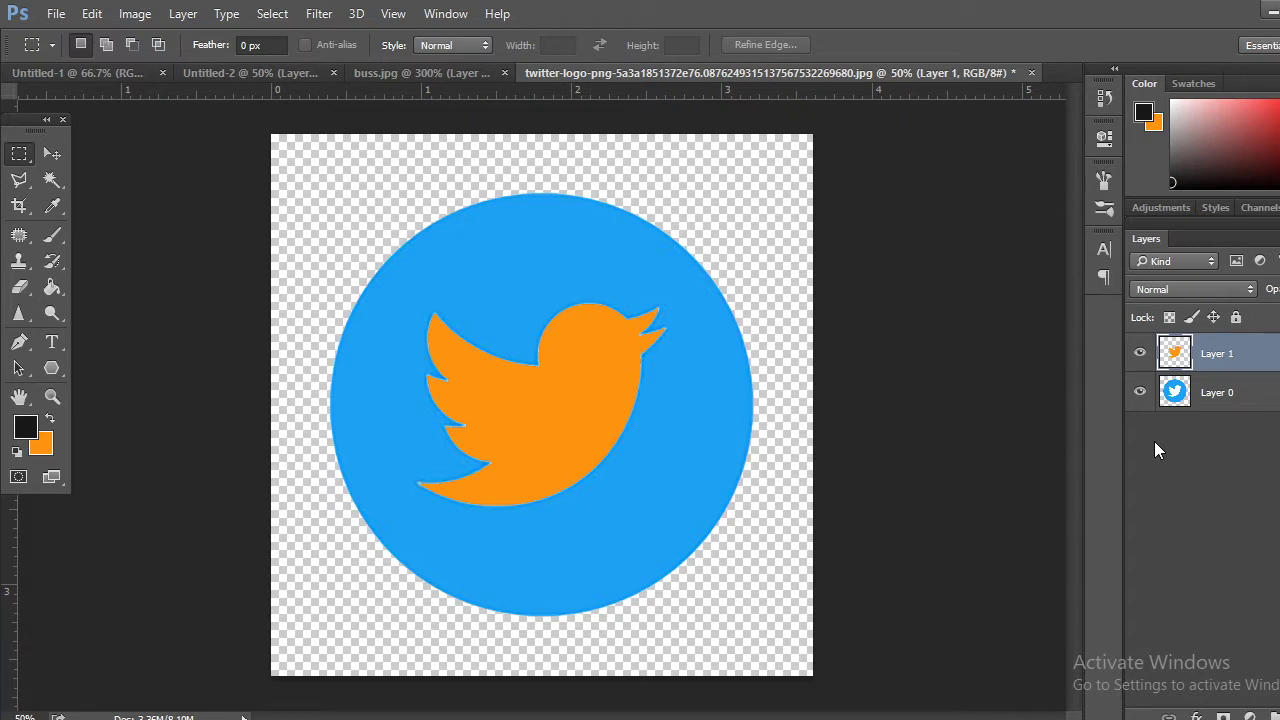
key("ctrl+z")
key("ctrl+alt+z")
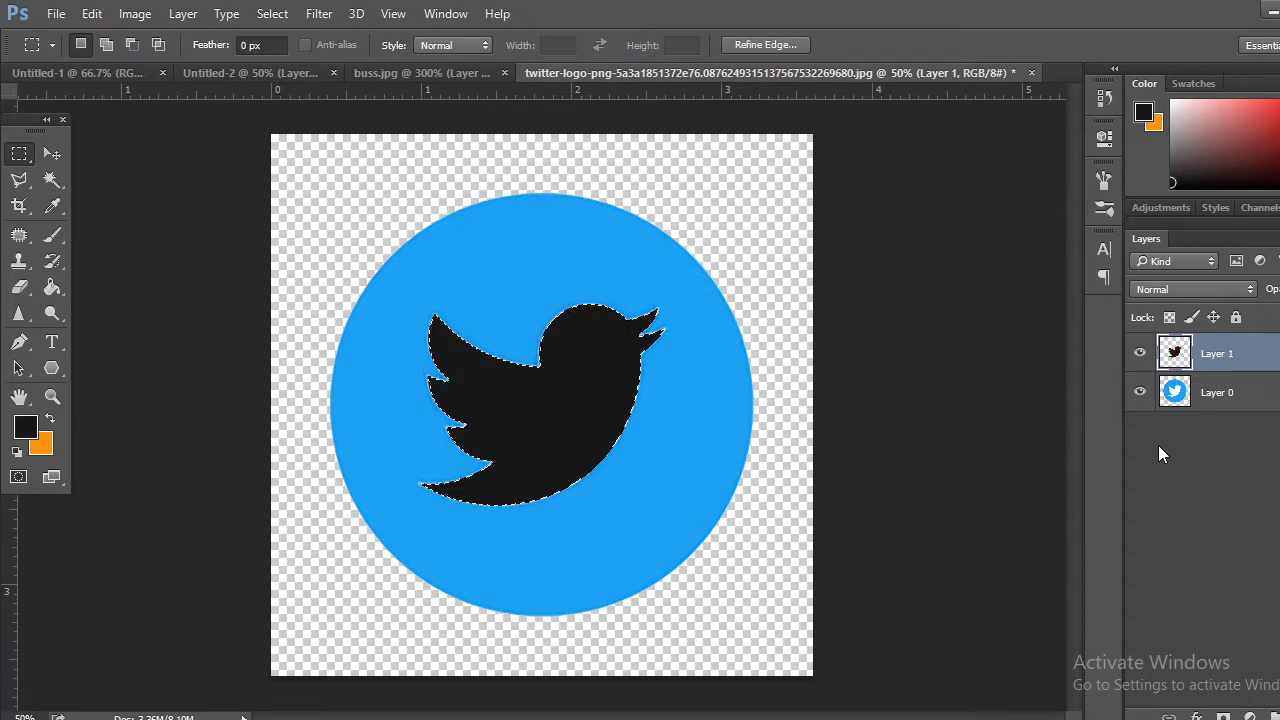
key("ctrl+alt+z")
key("ctrl+d")
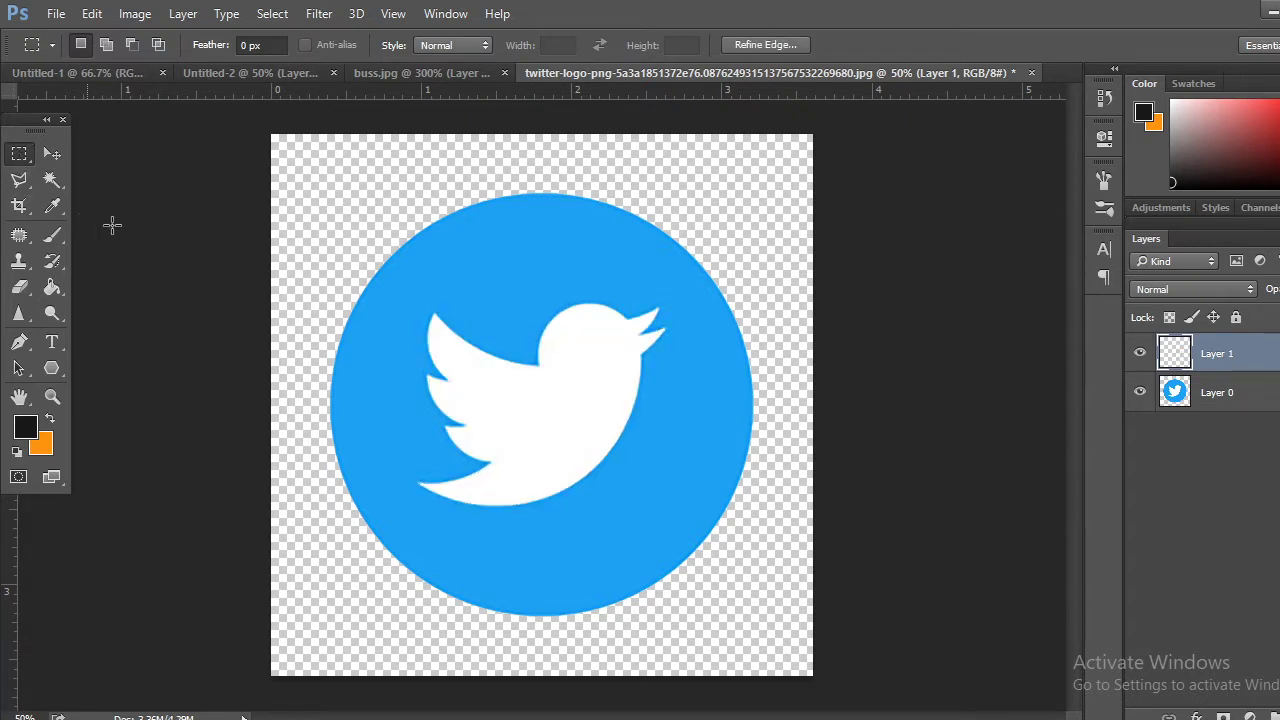
Select the blue circle on Layer 0, fill it orange, and deselect
left_click(52, 179)
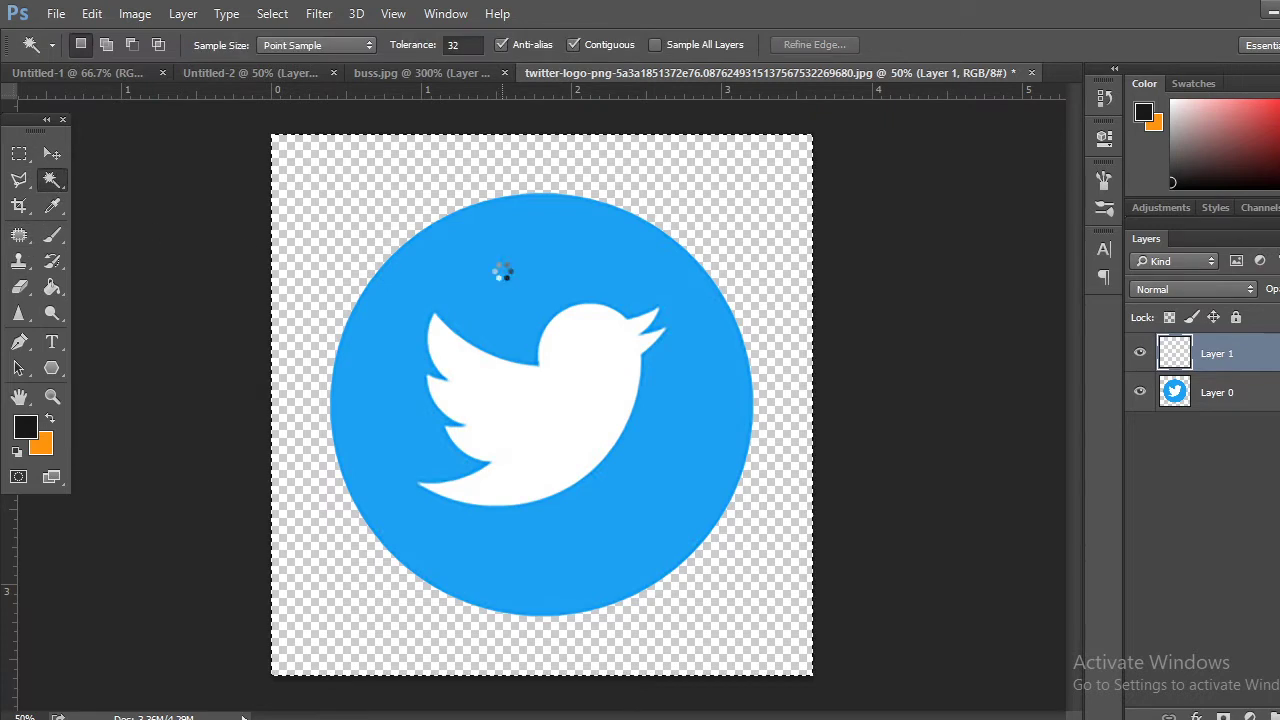
left_click(501, 273)
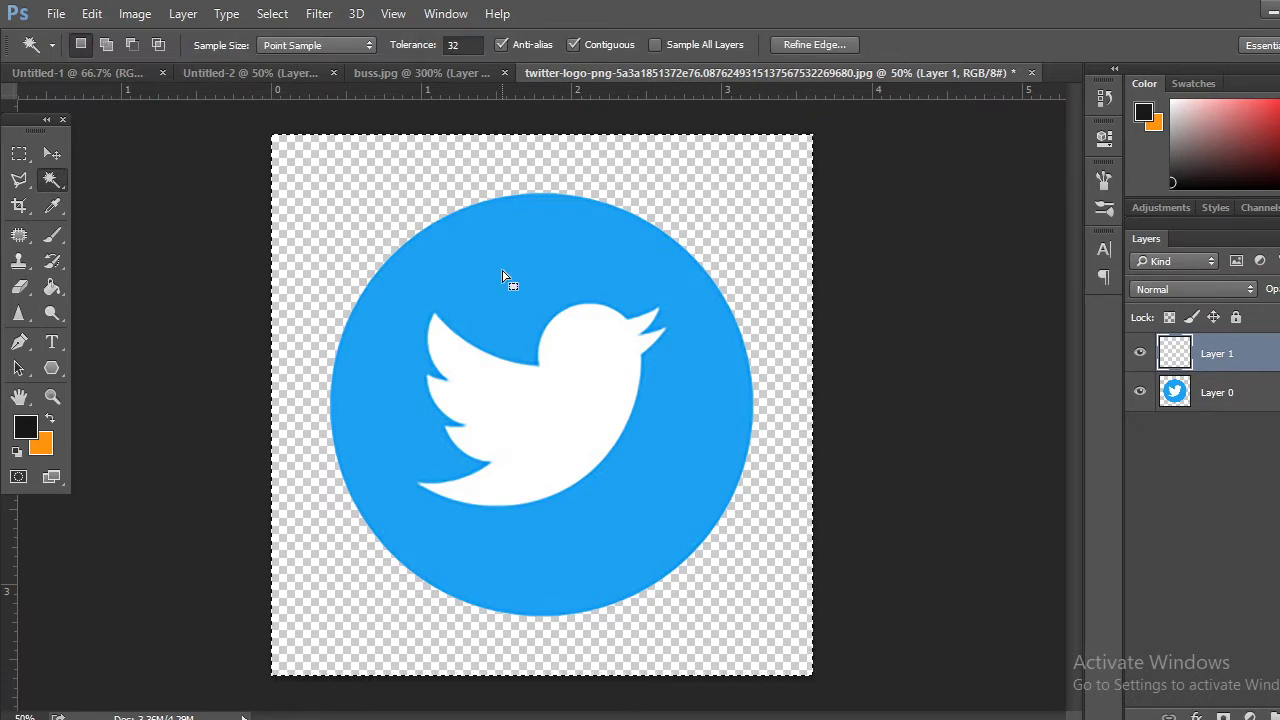
key("ctrl+d")
key("alt+bracketleft")
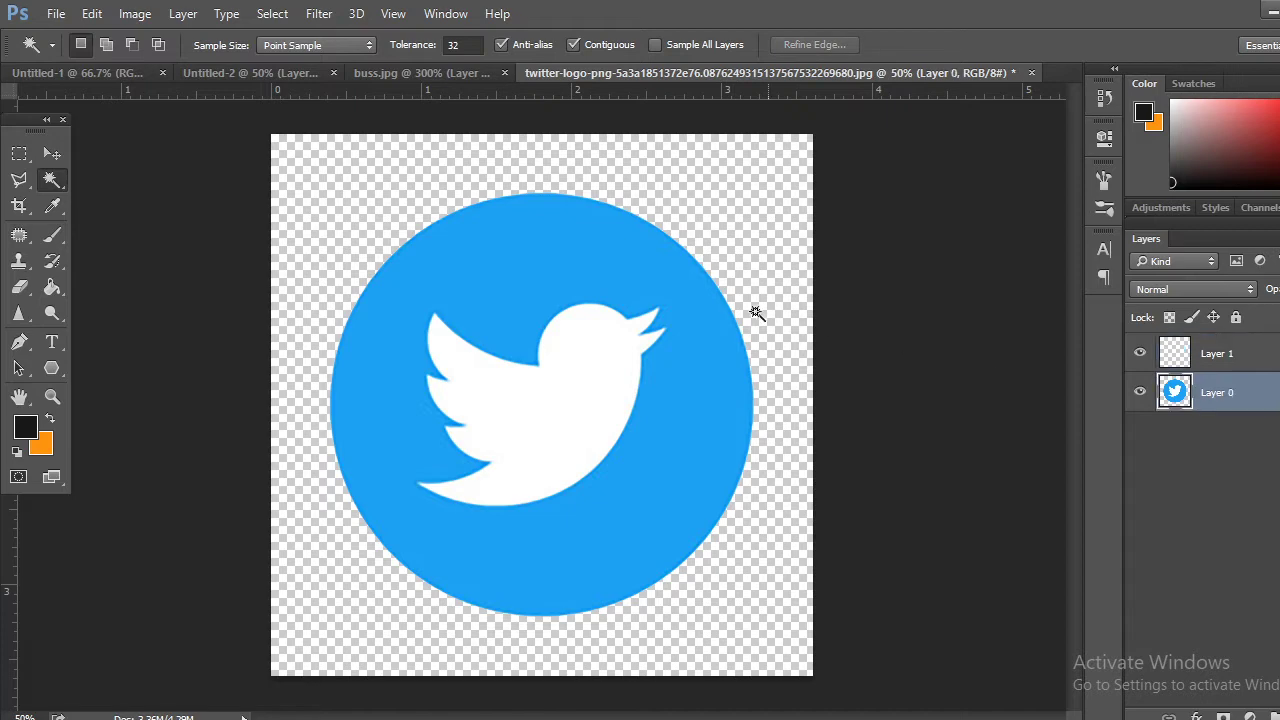
left_click(559, 273)
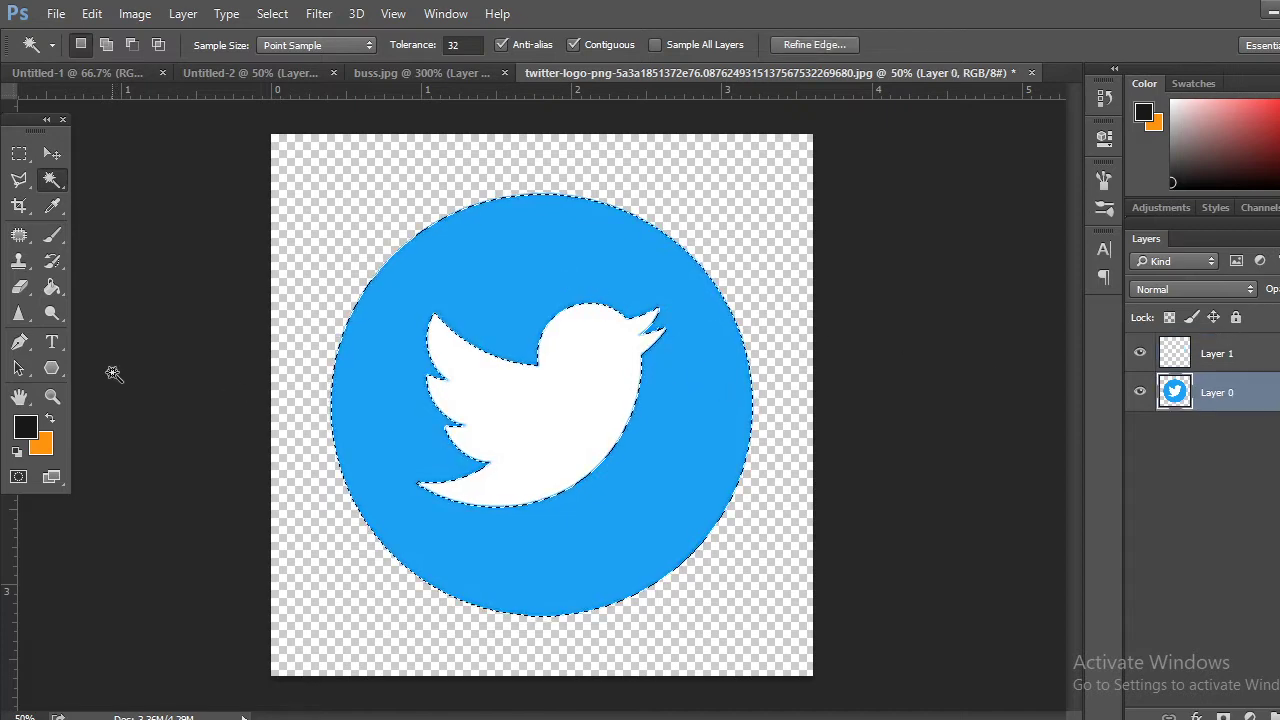
key("ctrl+BackSpace")
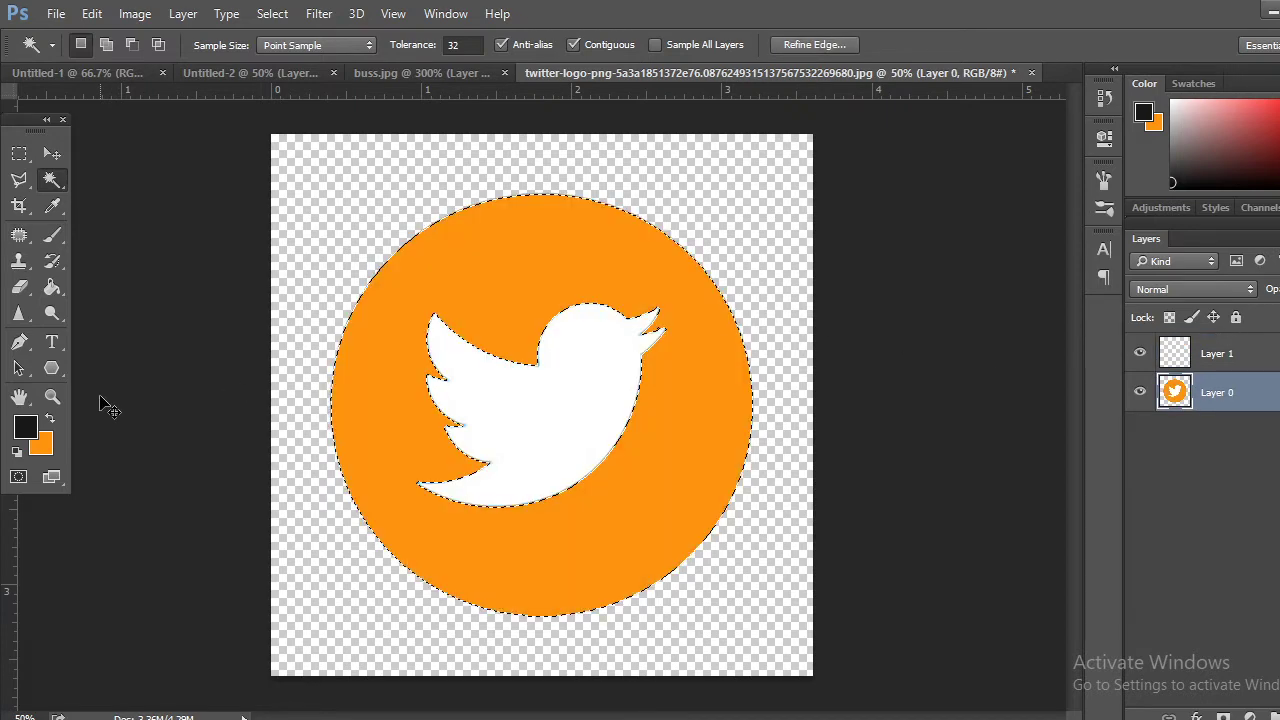
left_click(19, 153)
left_click(159, 233)
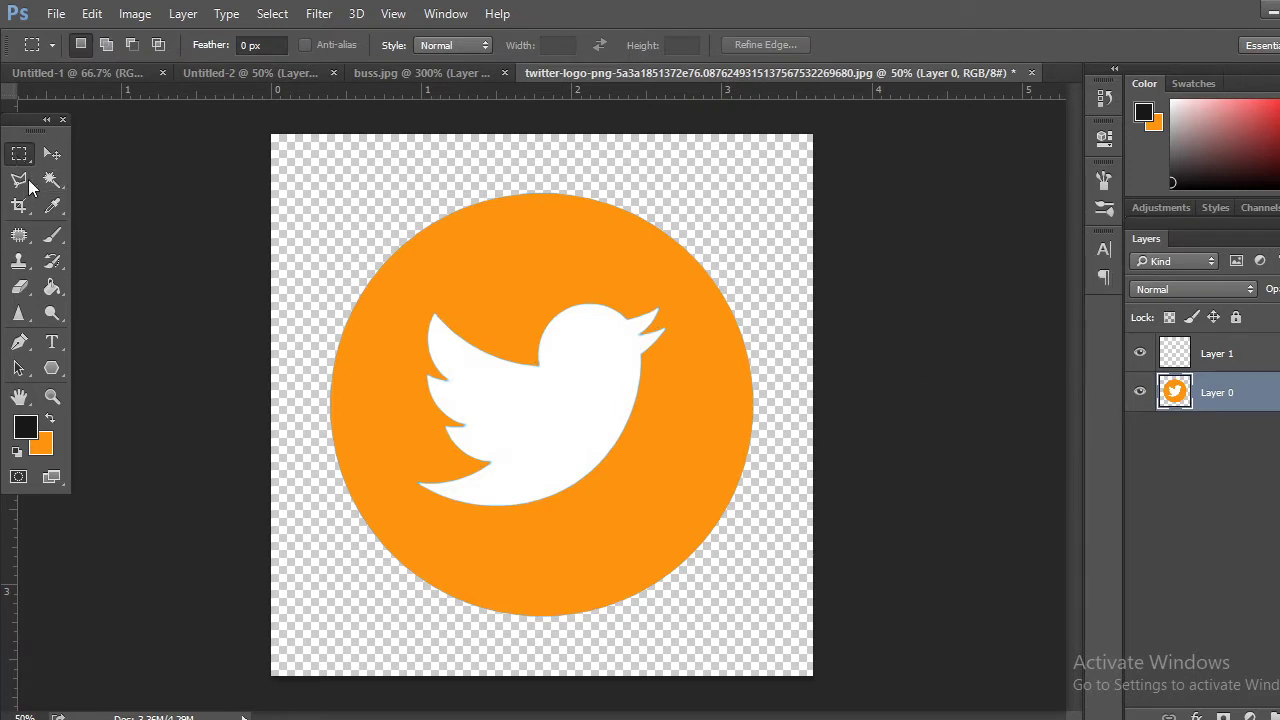
left_click(50, 156)
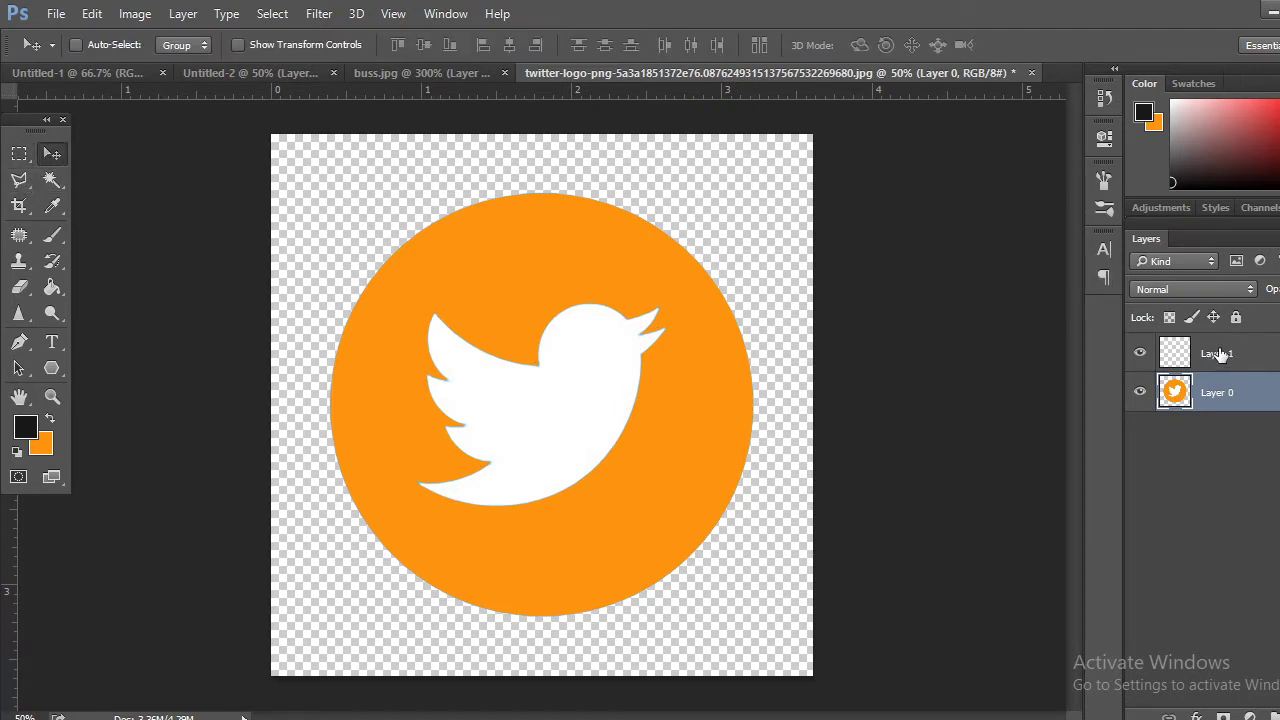
Delete the empty Layer 1, convert Layer 0 to a Smart Object, and drag it into buss.jpg
left_click_drag(1219, 354, 1250, 716)
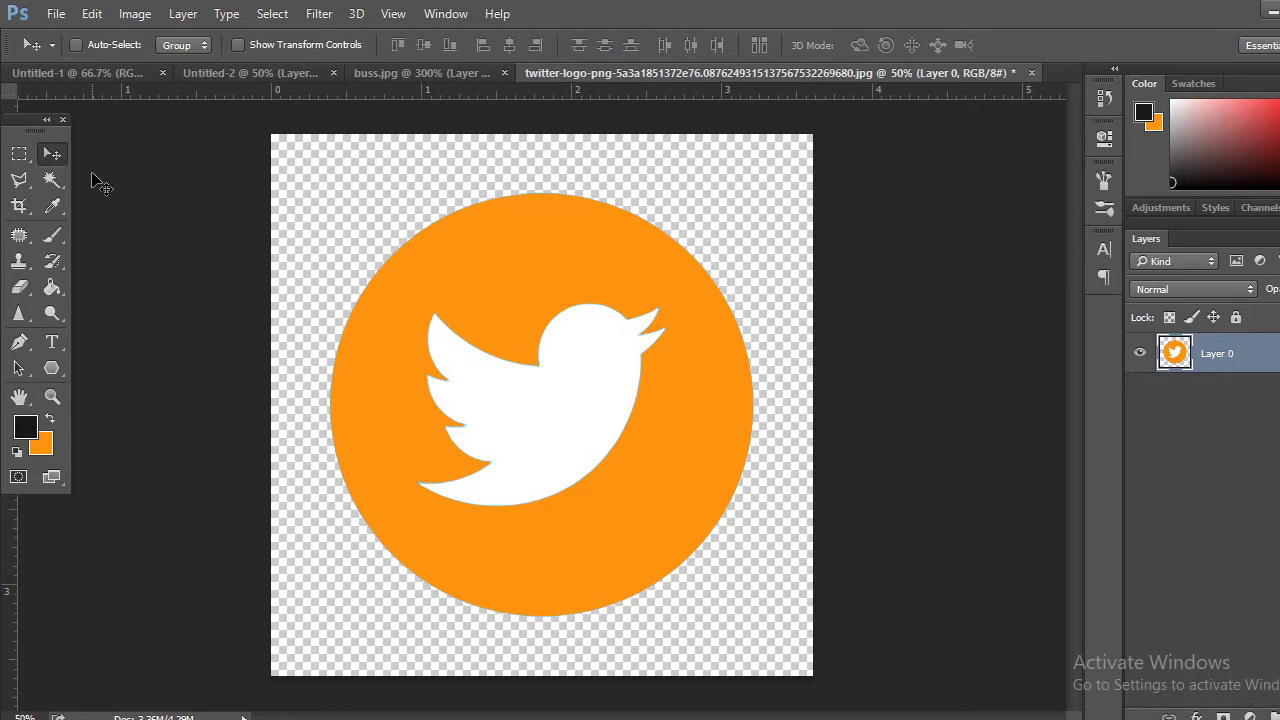
key("ctrl+t")
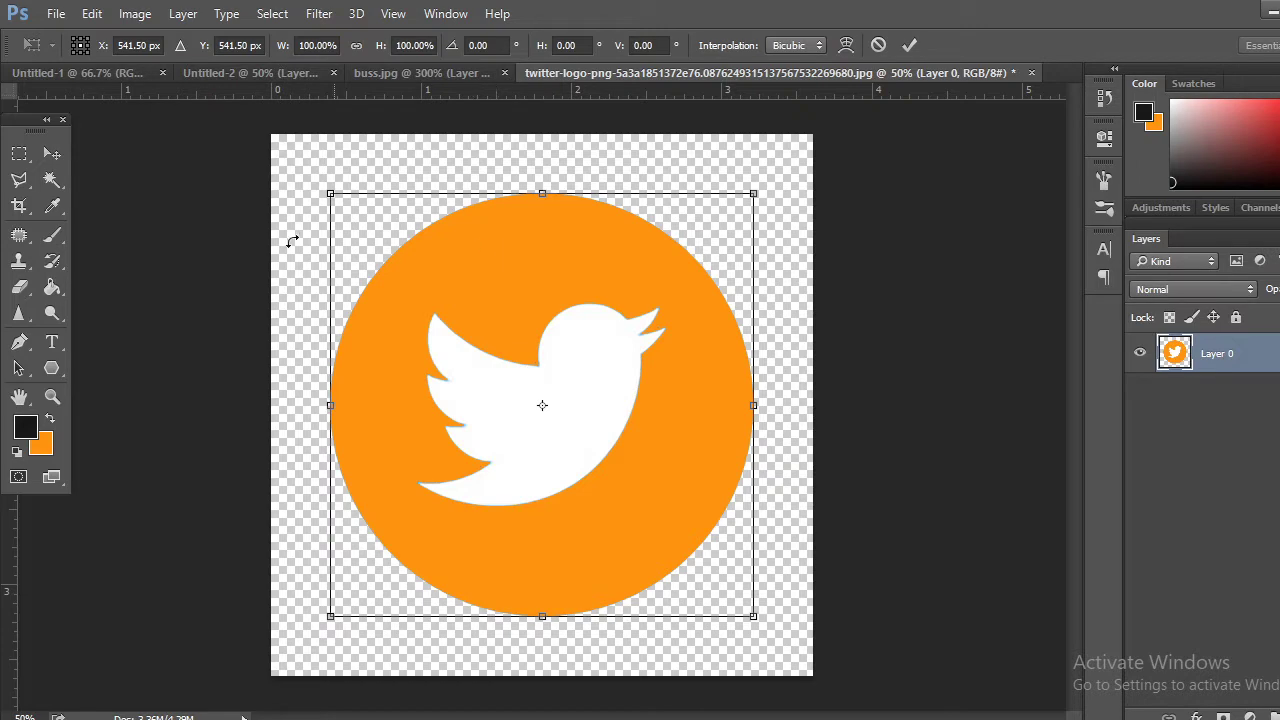
left_click(52, 153)
right_click(1230, 359)
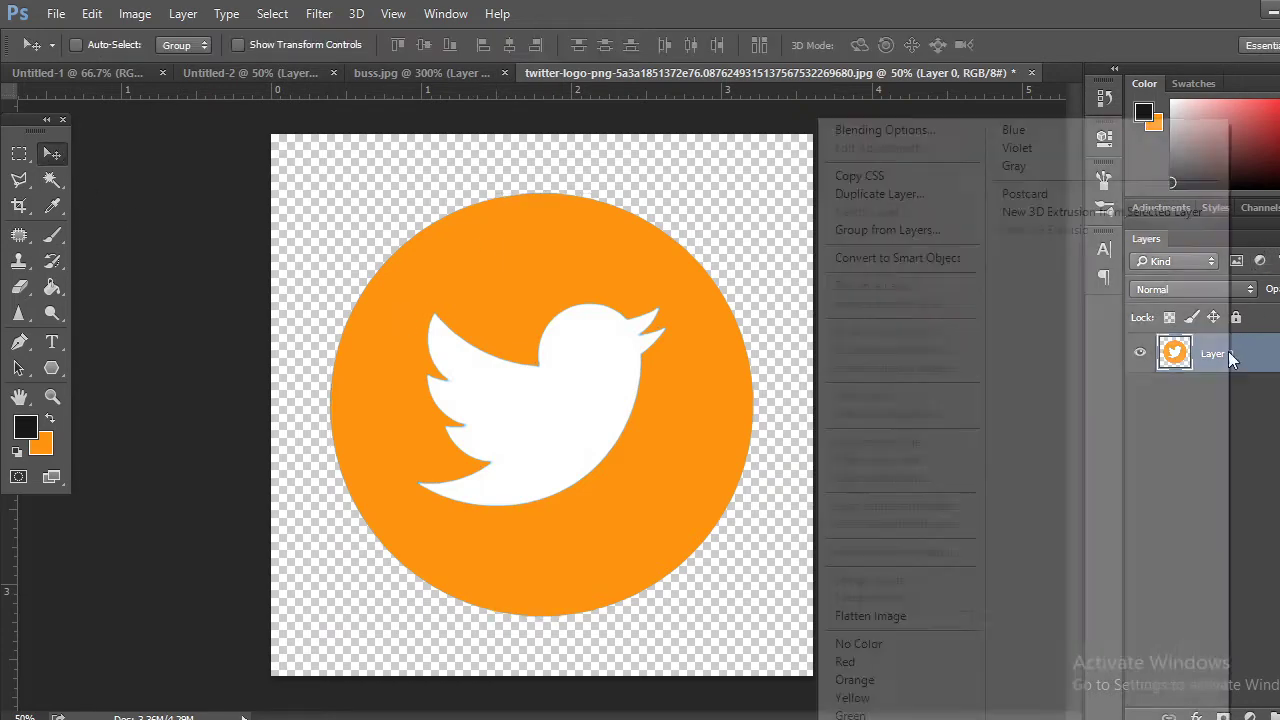
left_click(851, 259)
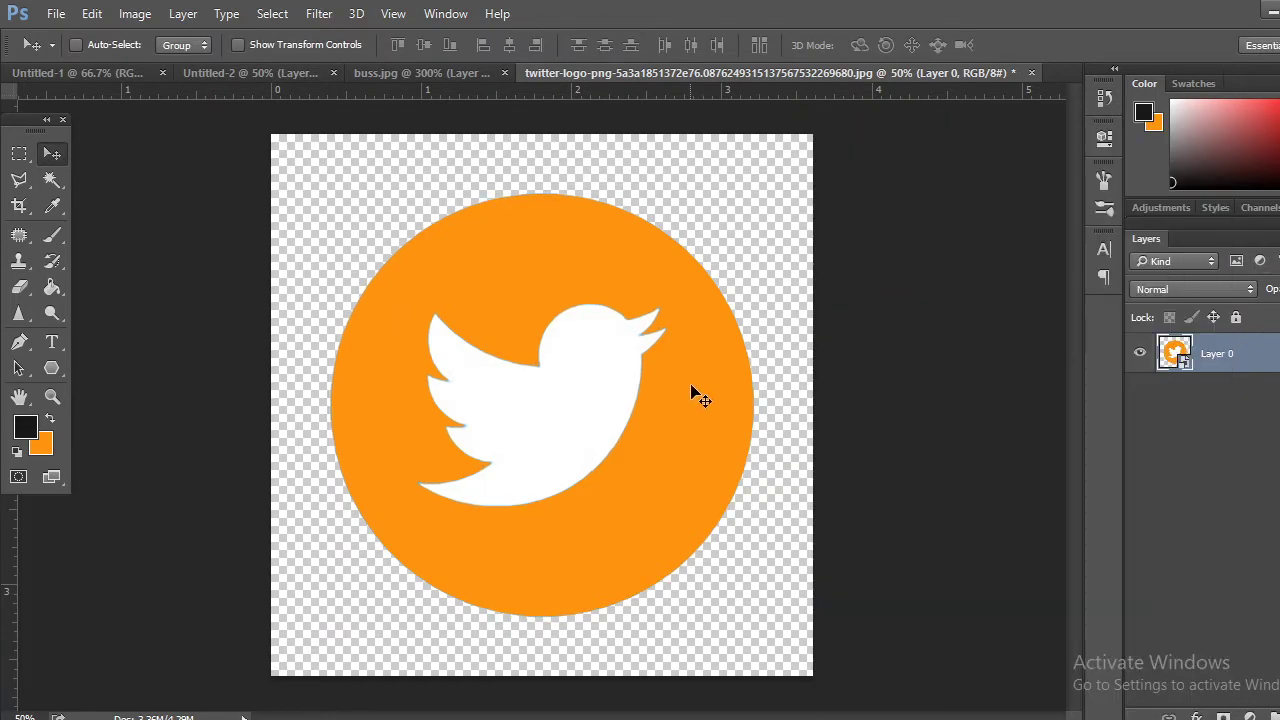
left_click_drag(700, 395, 668, 420)
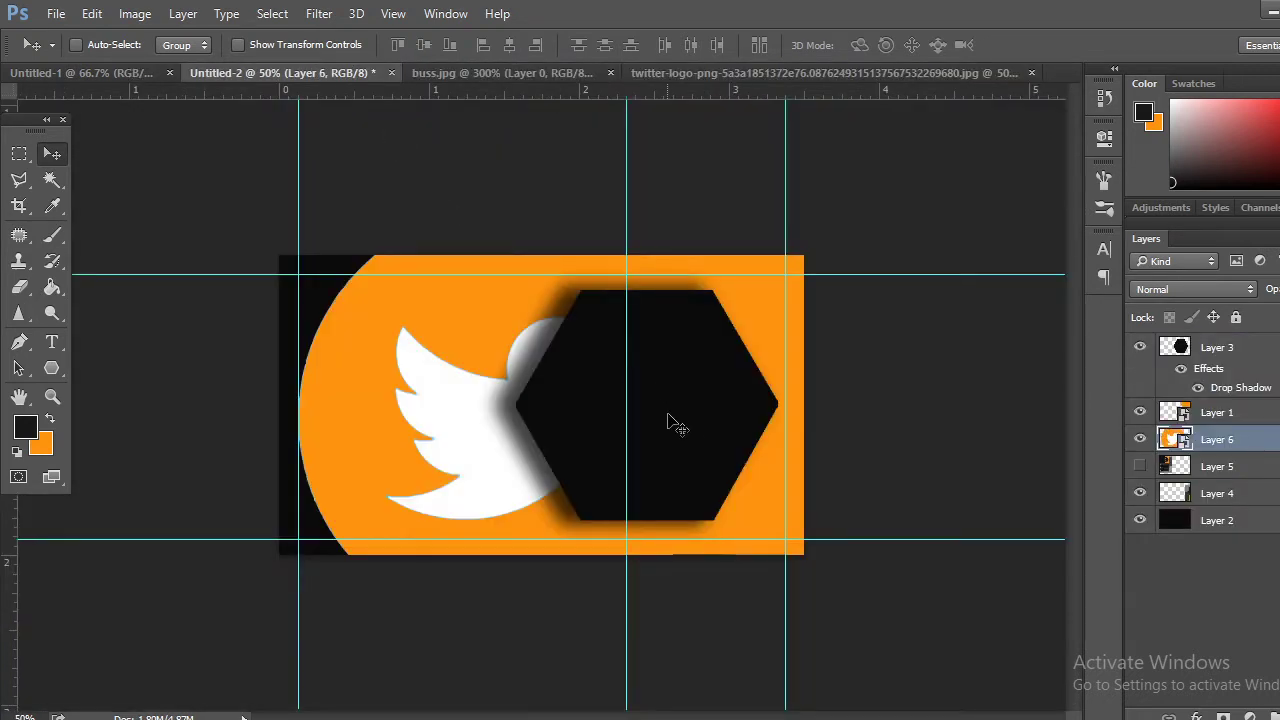
Scale the orange logo to about 20% and move Layer 6 above the black hexagon
key("ctrl+t")
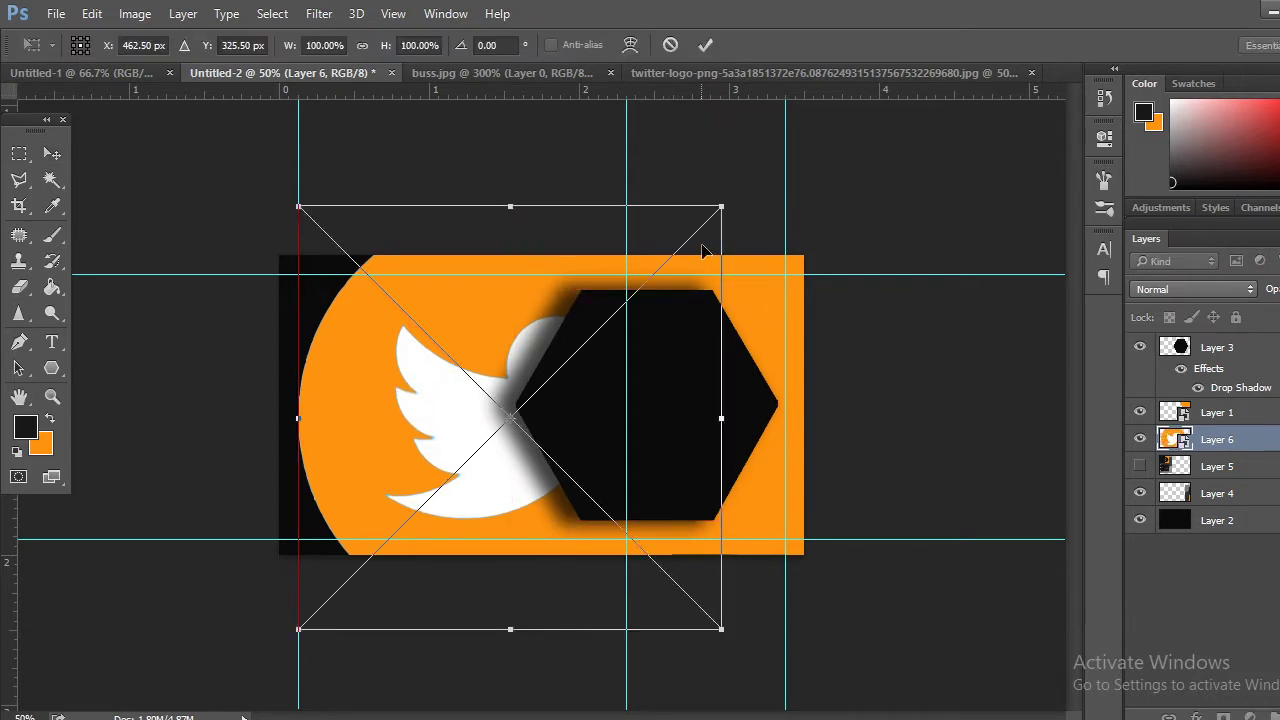
left_click_drag(722, 207, 662, 368)
left_click(52, 155)
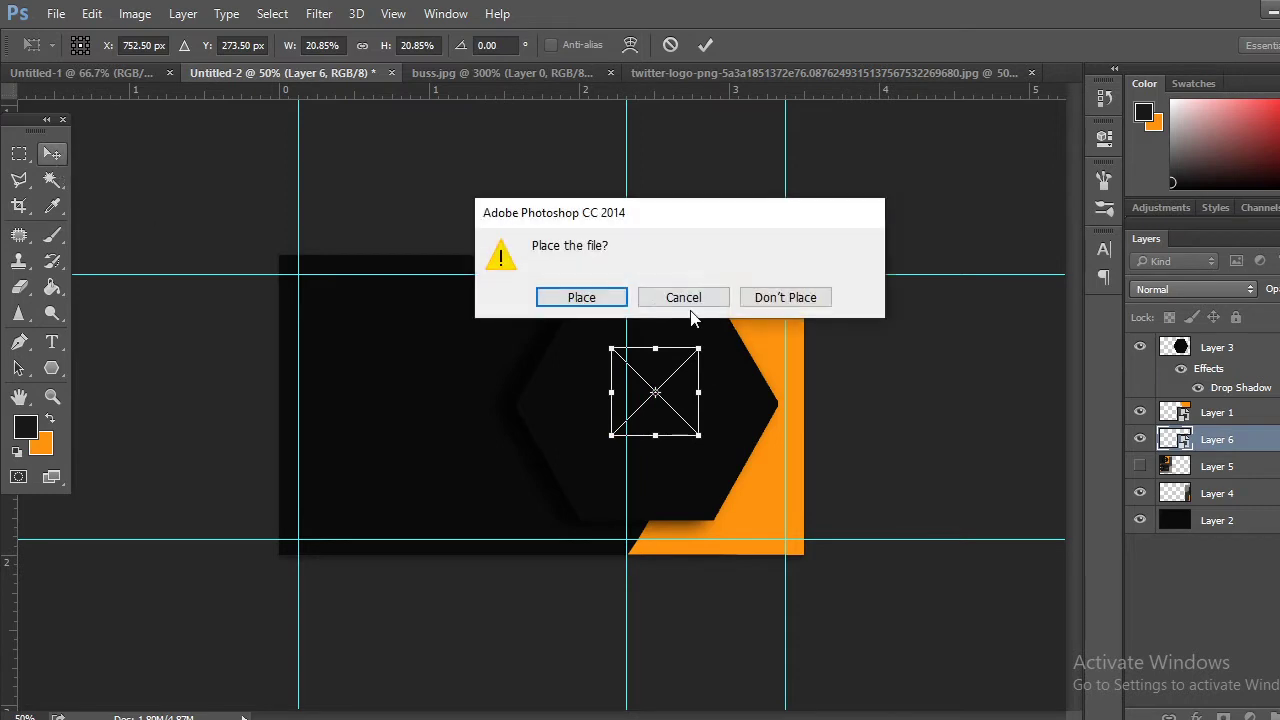
left_click(614, 300)
left_click_drag(1272, 450, 1270, 342)
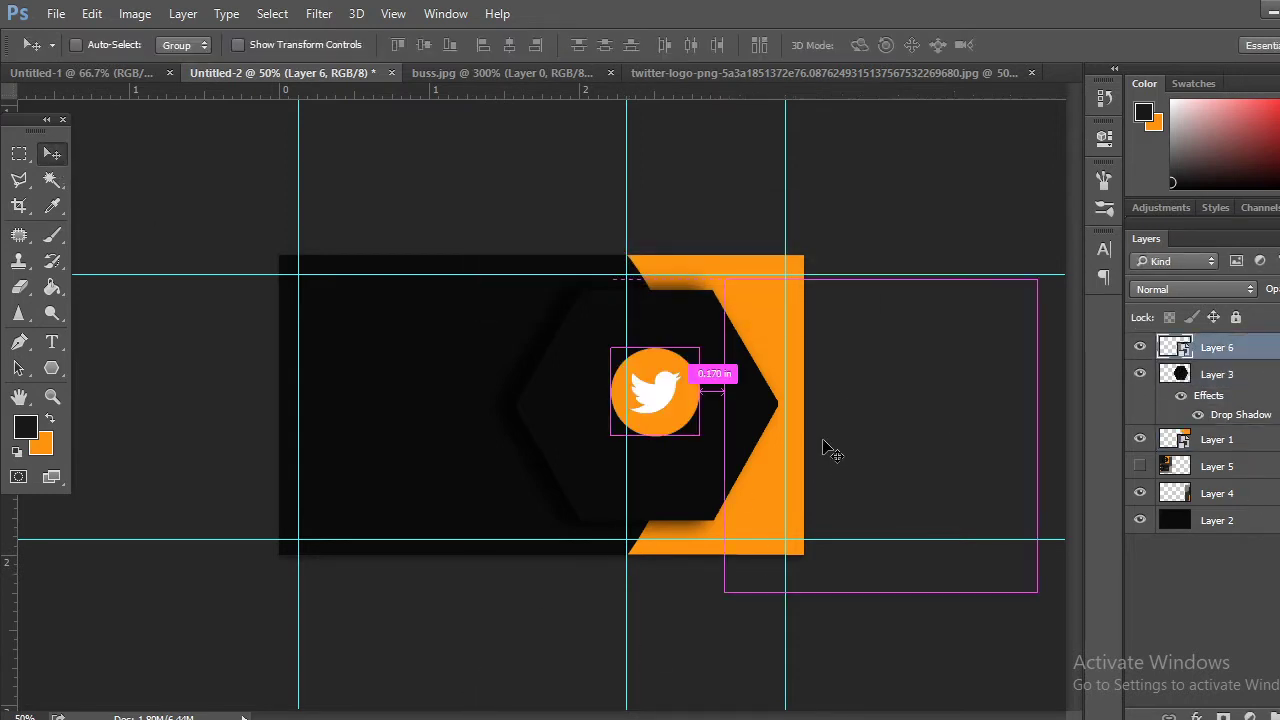
key("ctrl+plus")
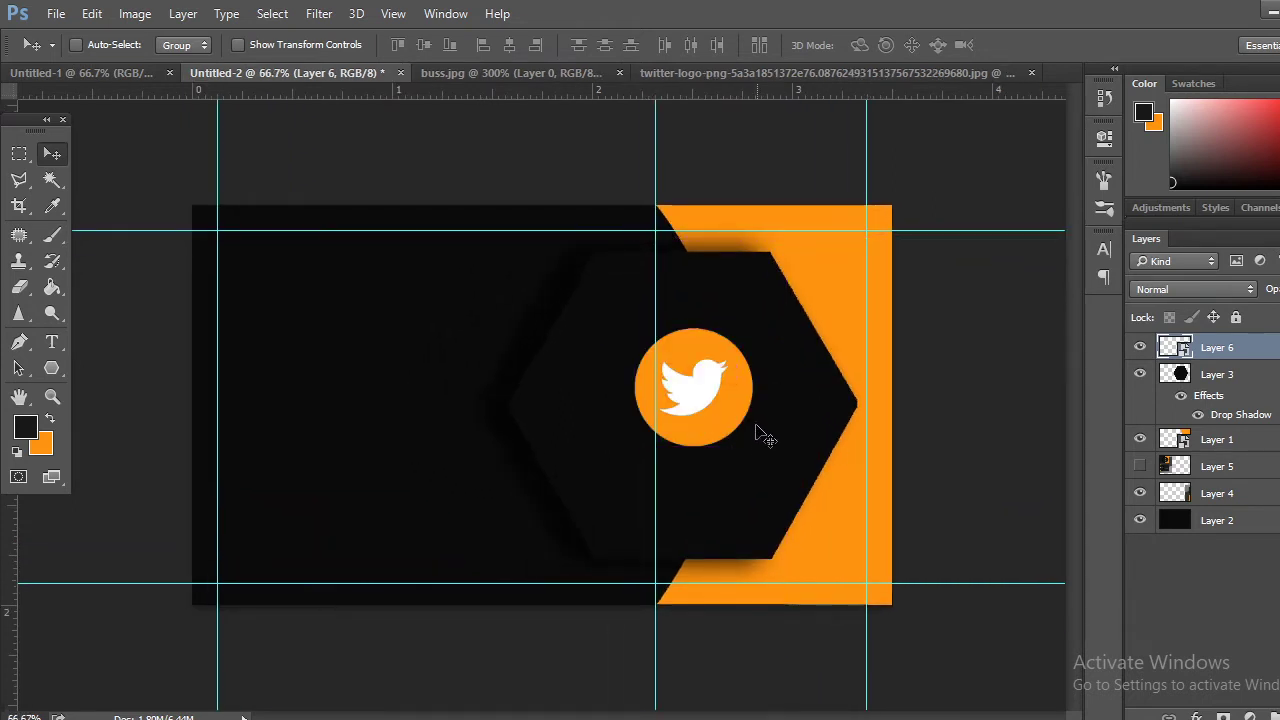
Rescale the logo to about 14%, nudge it onto the hexagon's centre, and add an empty layer
key("ctrl+t")
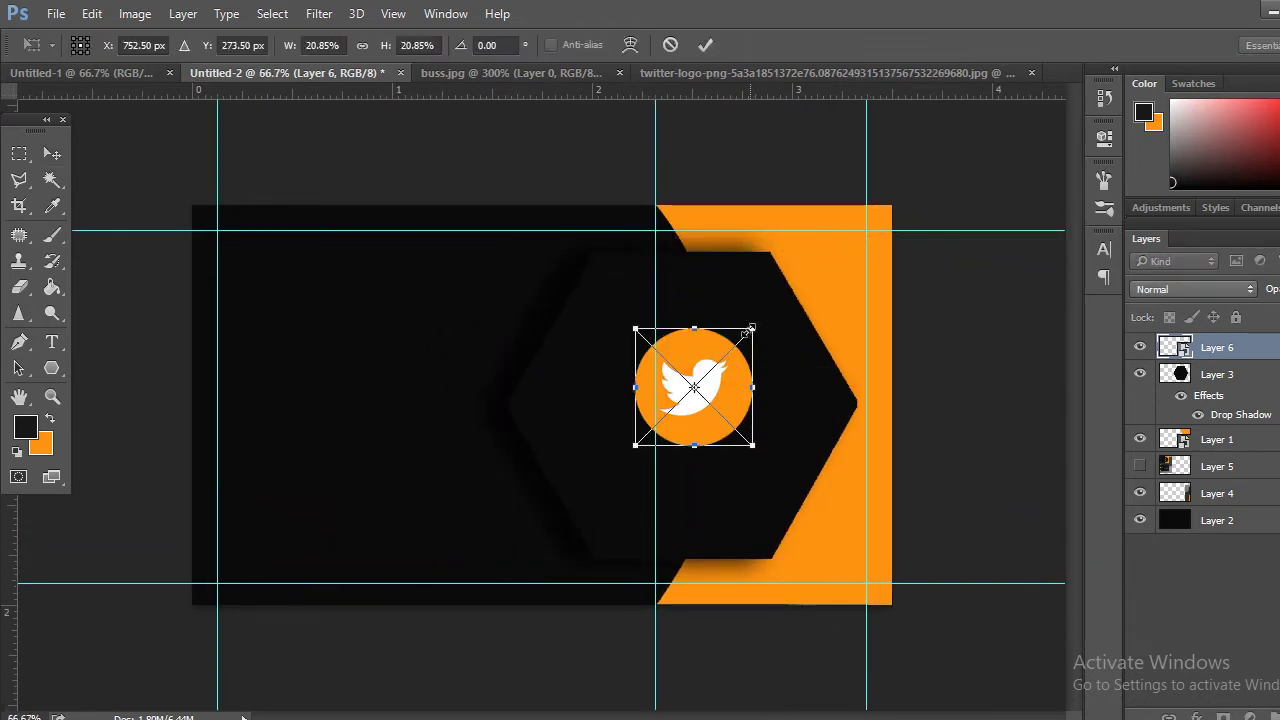
left_click_drag(751, 328, 731, 351)
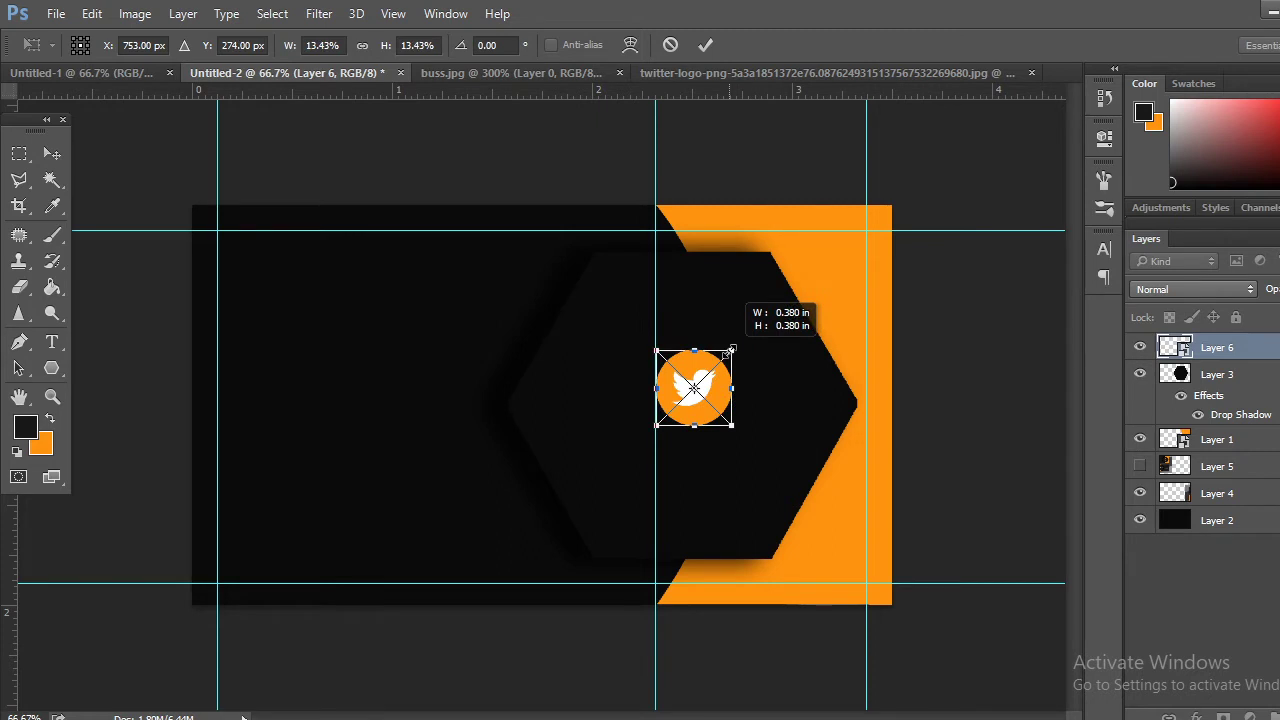
key("Escape")
key("ctrl+t")
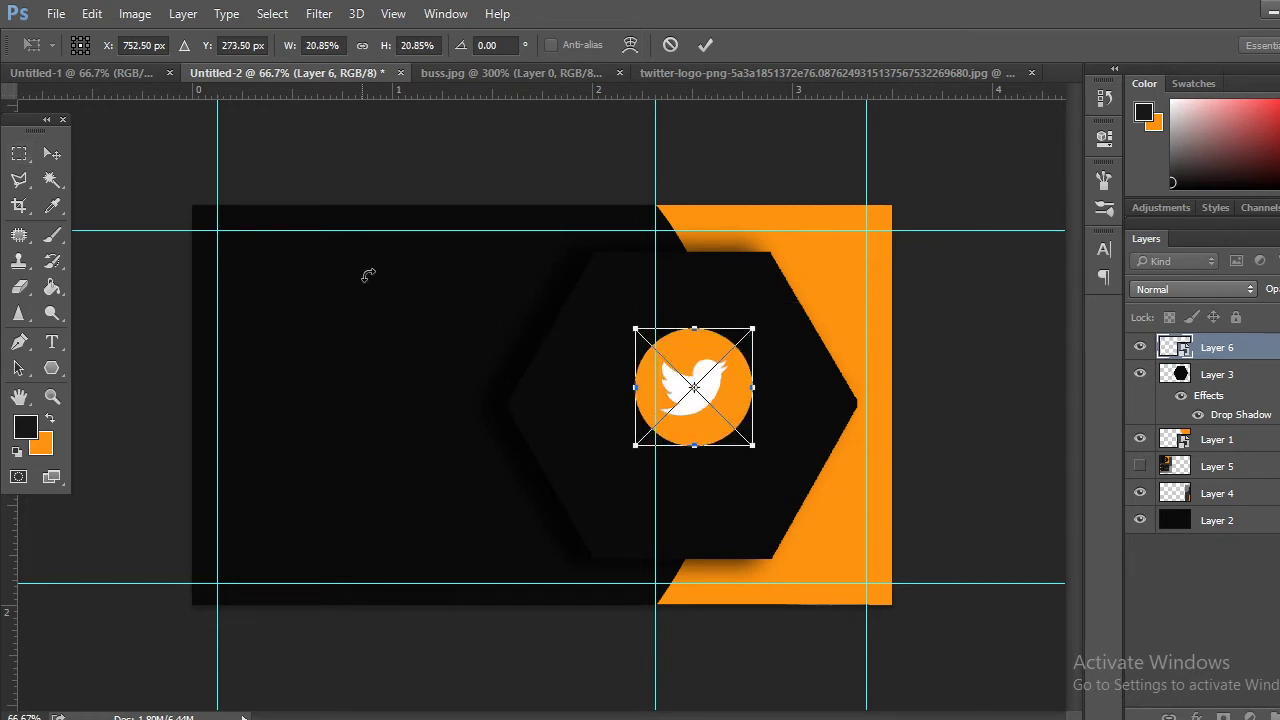
left_click_drag(755, 328, 738, 346)
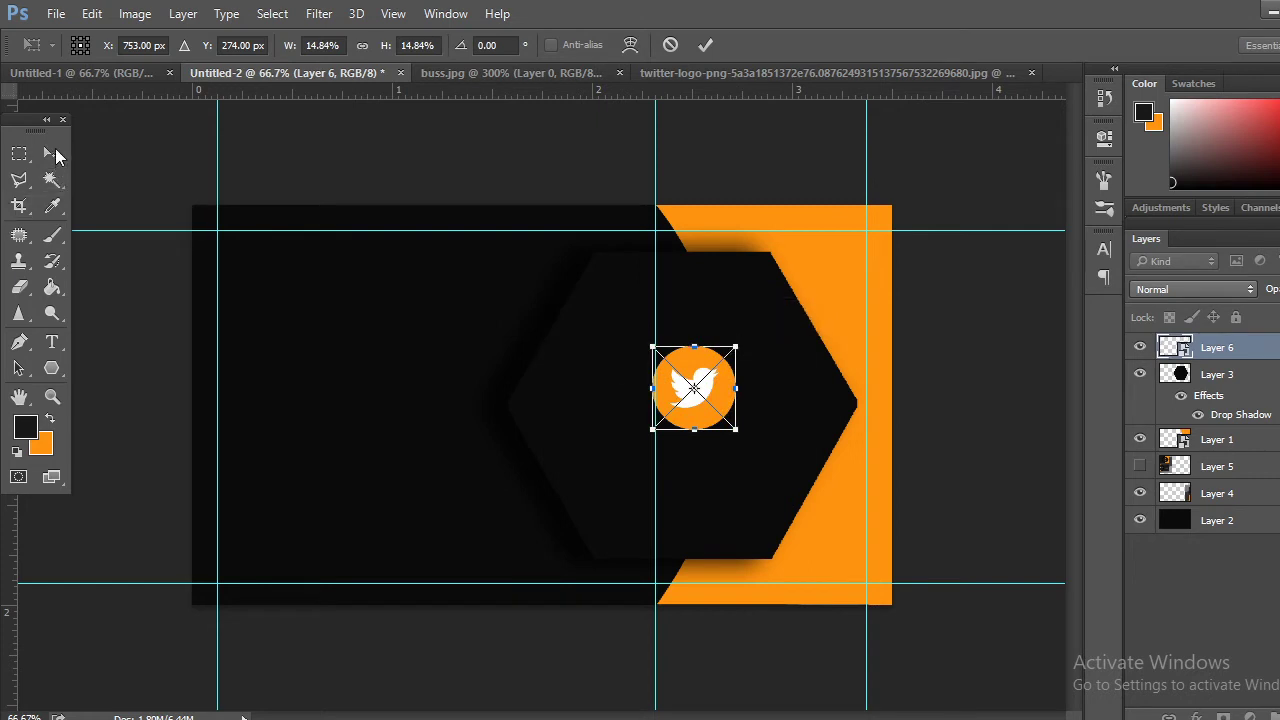
left_click(52, 153)
left_click(566, 299)
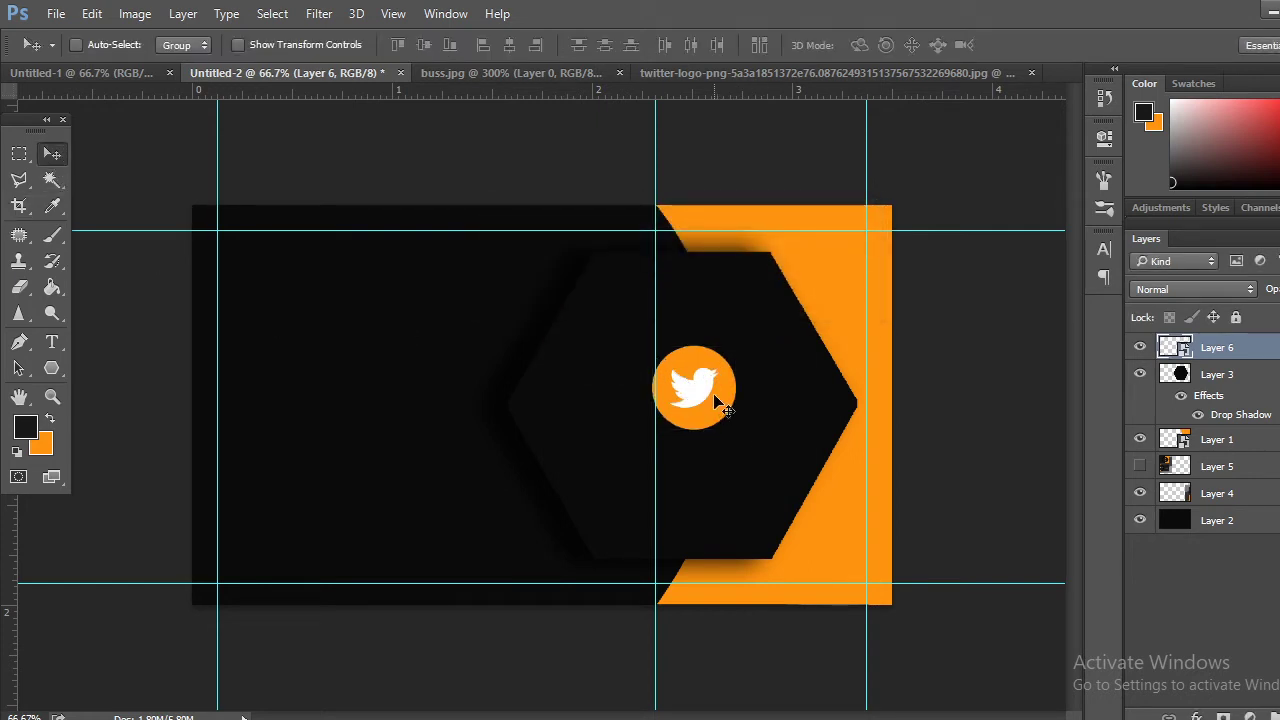
left_click_drag(718, 403, 707, 407)
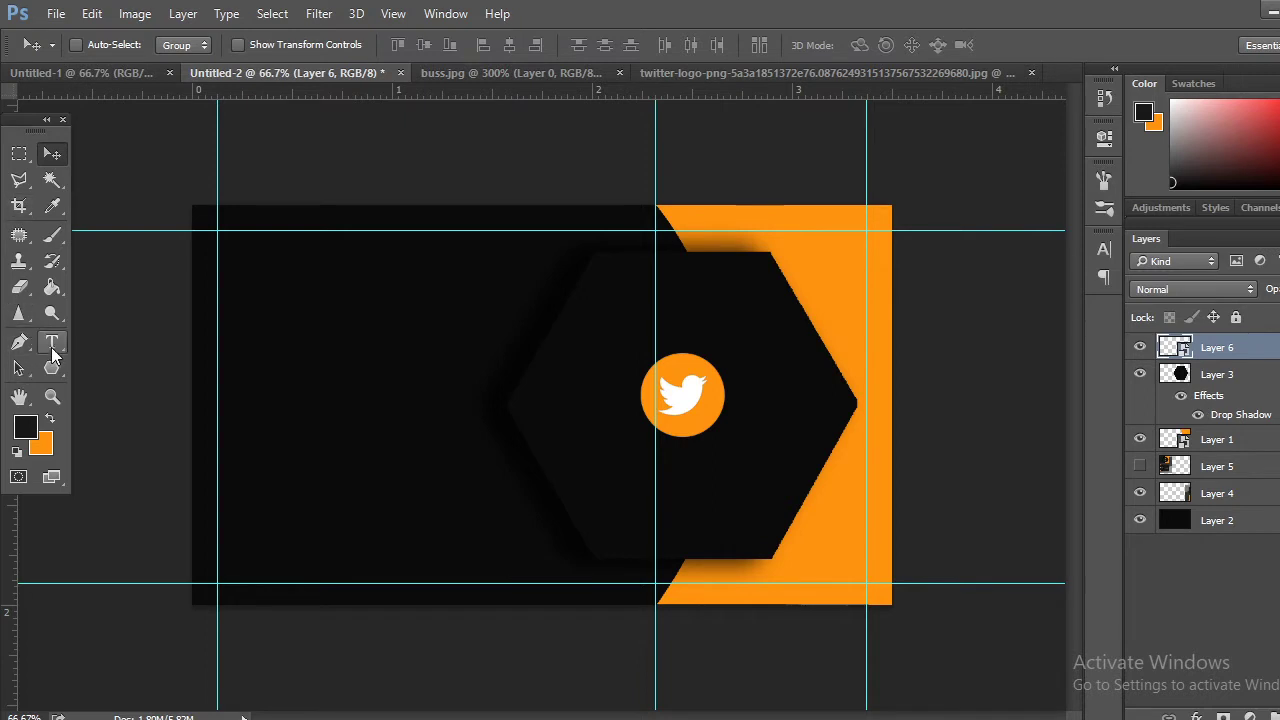
key("ctrl+shift+alt+n")
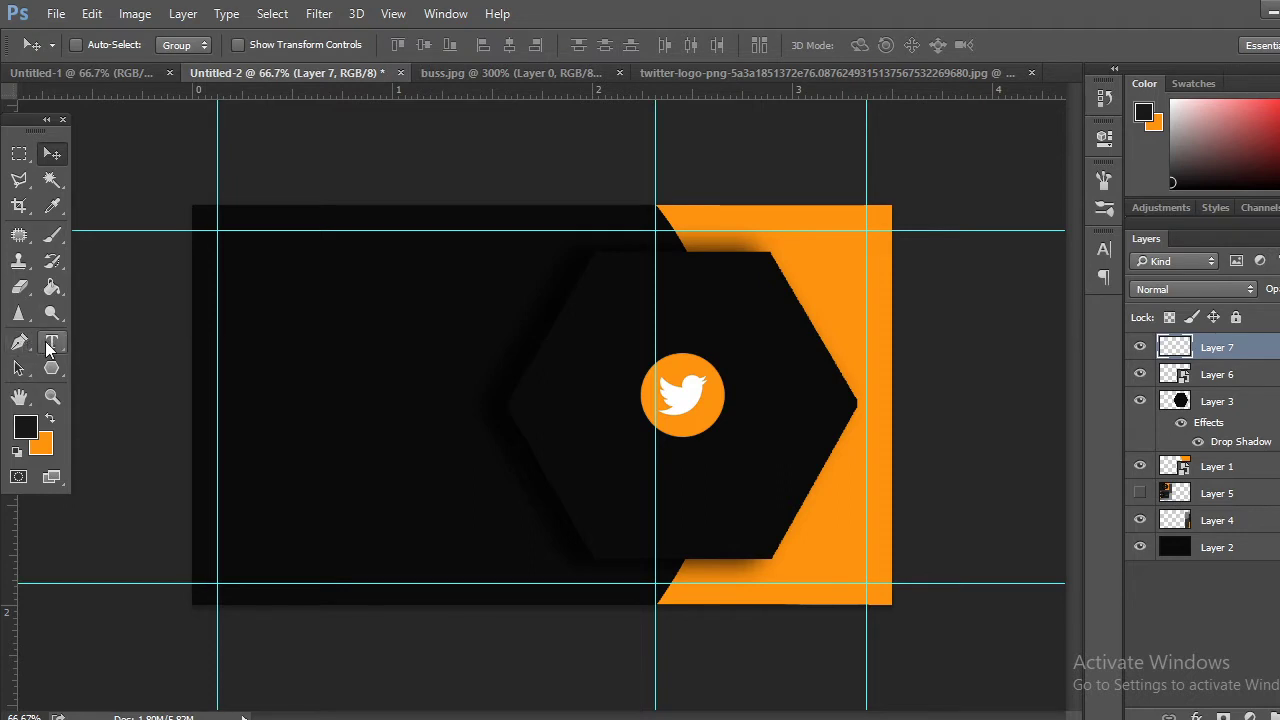
Type 'Twitter' on the hexagon in Times New Roman Bold
left_click(52, 342)
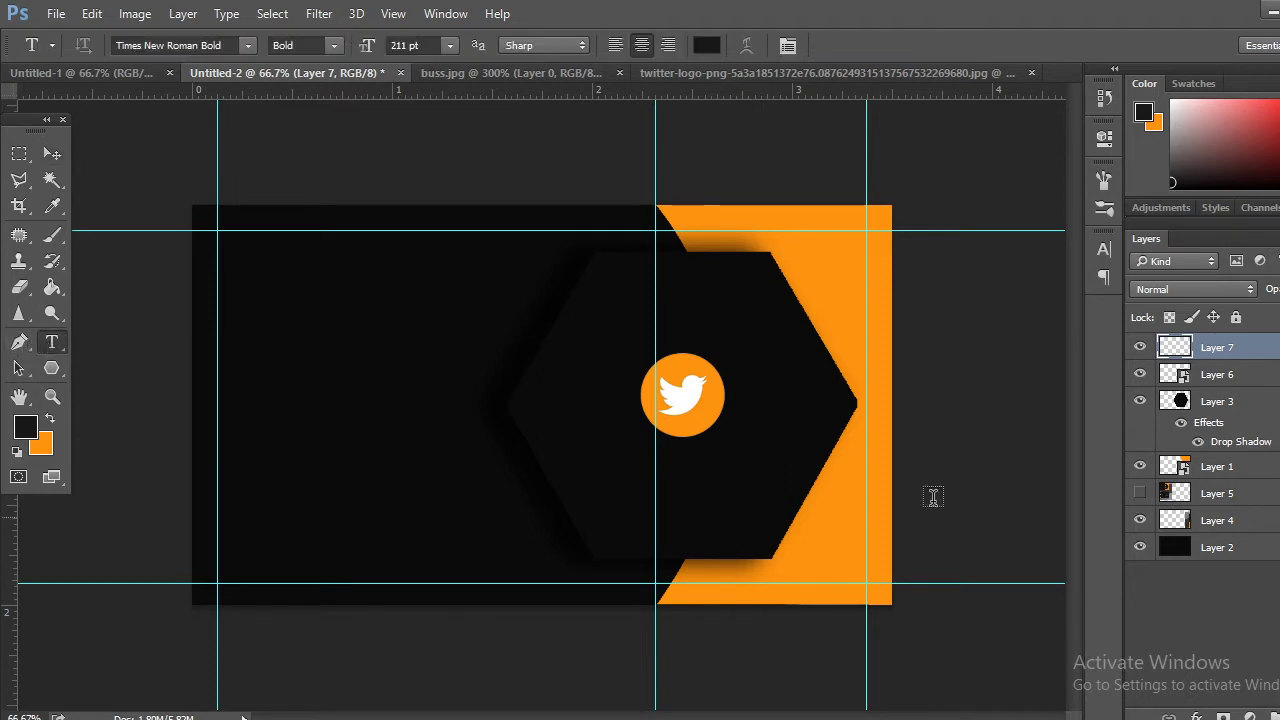
left_click(619, 481)
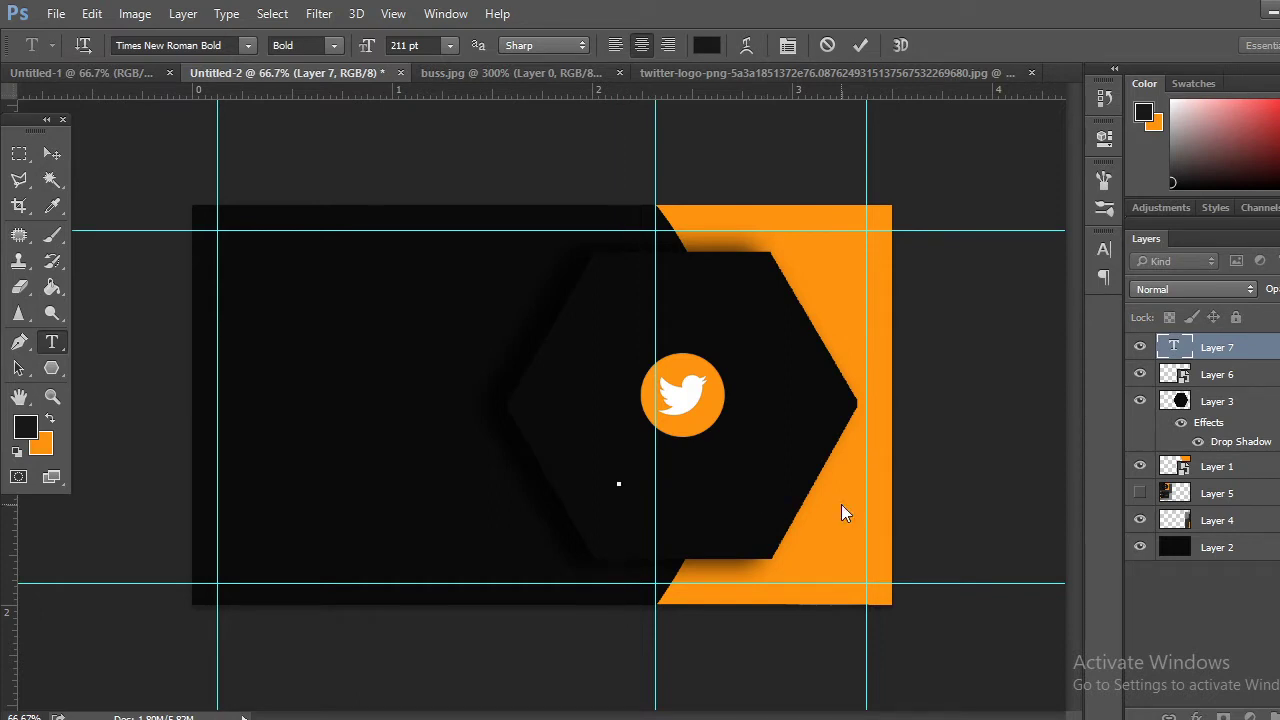
type("T")
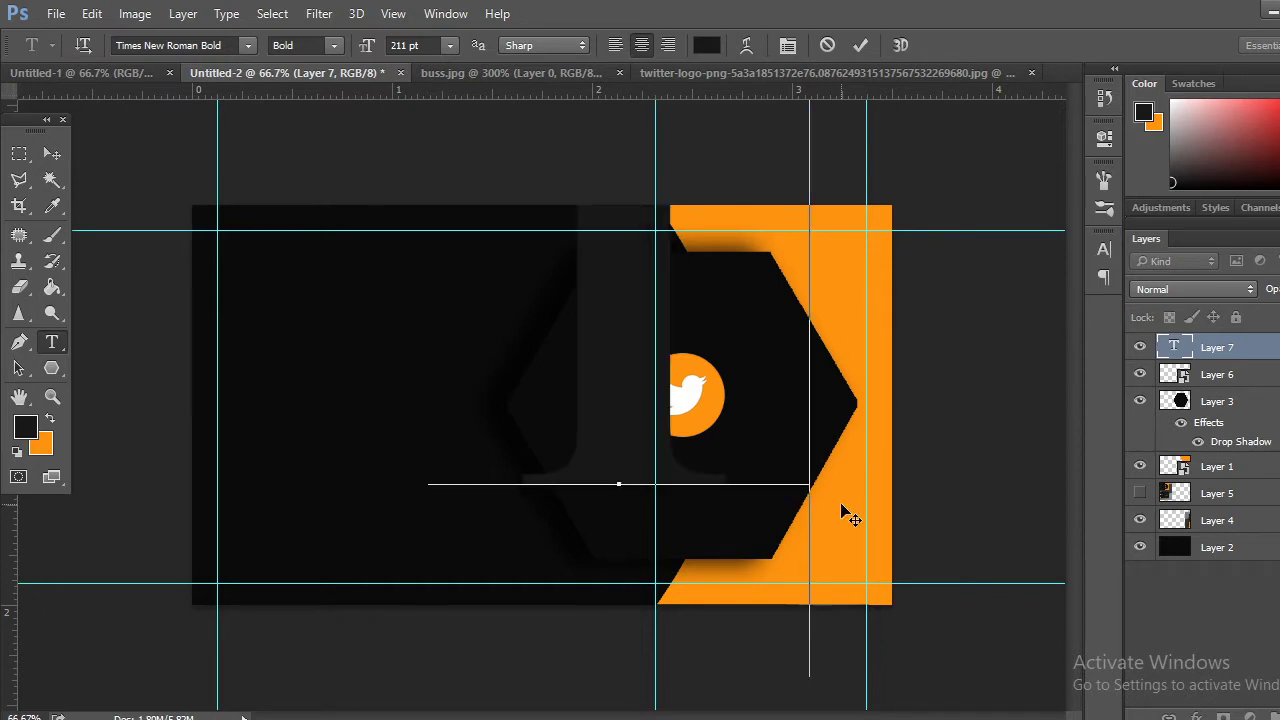
type("WITT")
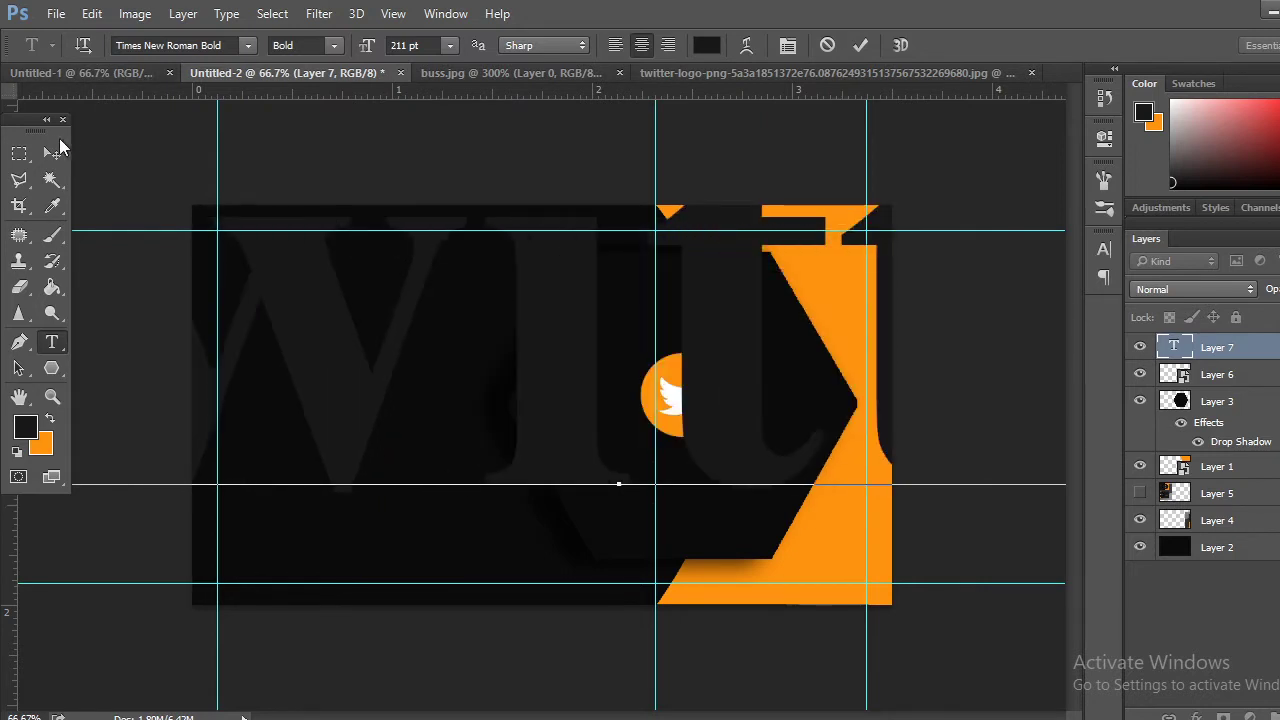
left_click(52, 153)
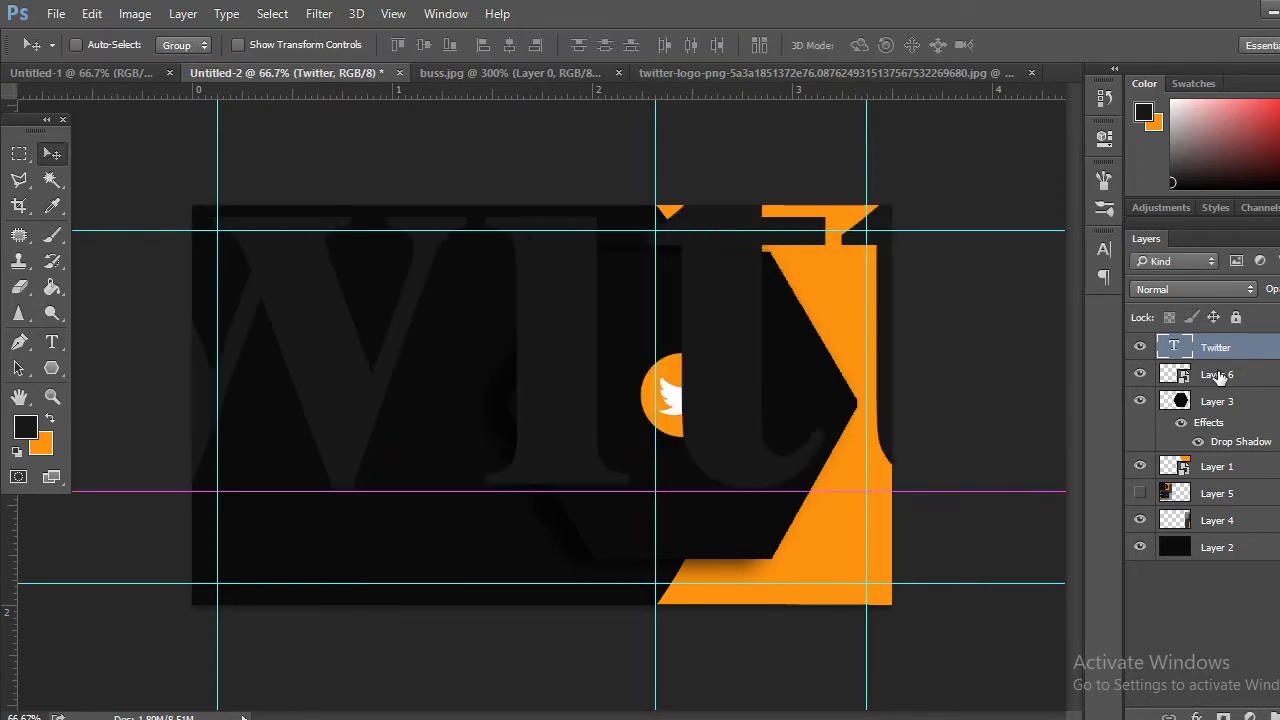
Scale the Twitter text down to about 9.5% so it sits above the logo
key("ctrl+t")
key("ctrl+minus")
key("ctrl+minus")
key("ctrl+minus")
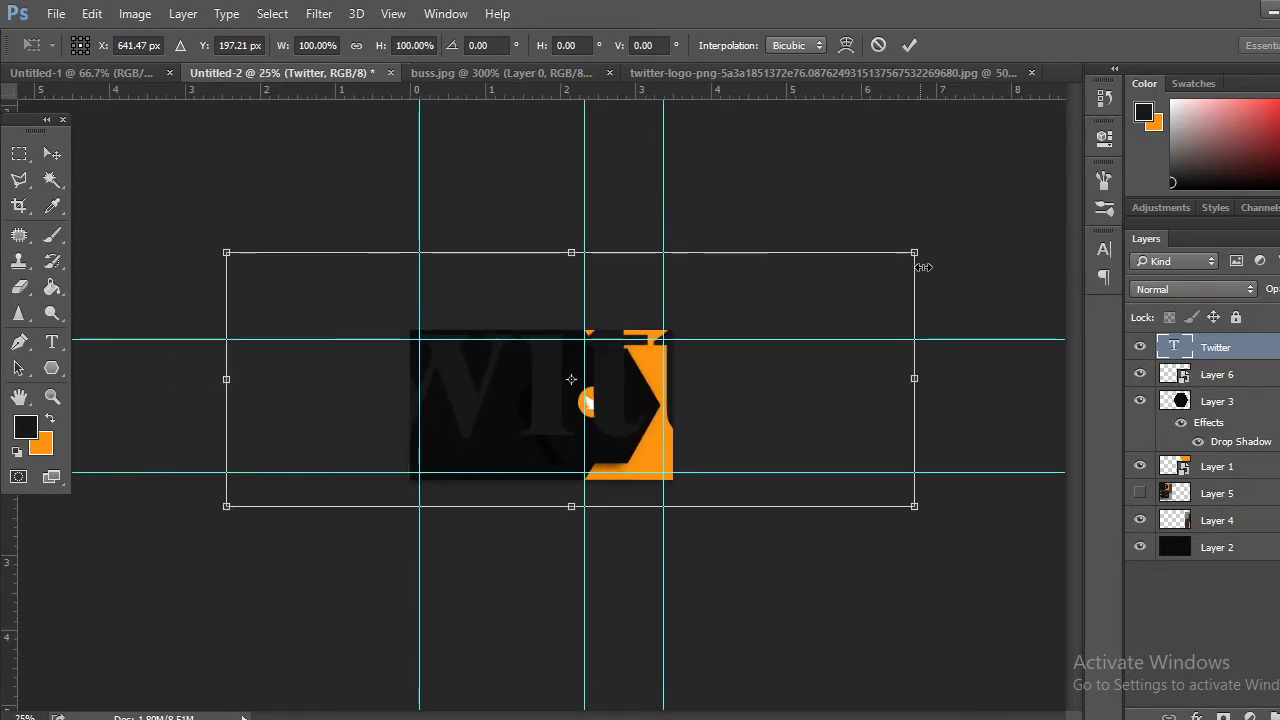
left_click_drag(913, 254, 612, 385)
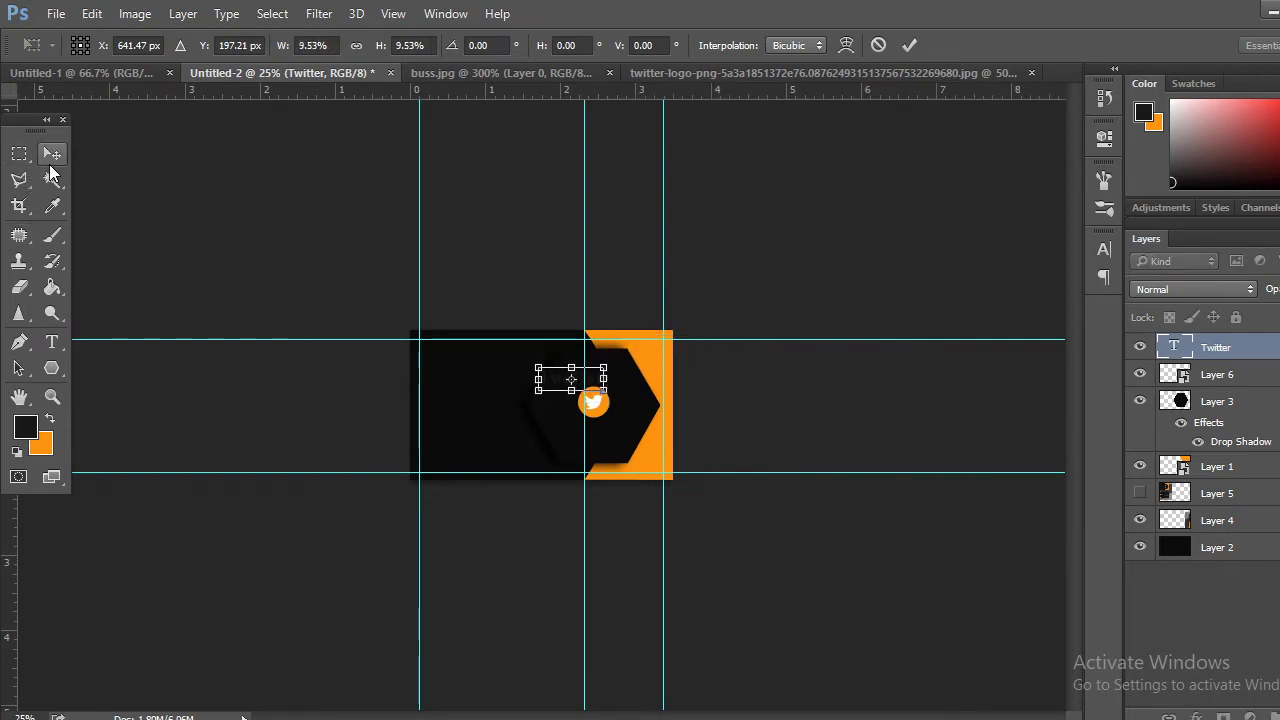
left_click(52, 155)
left_click(612, 298)
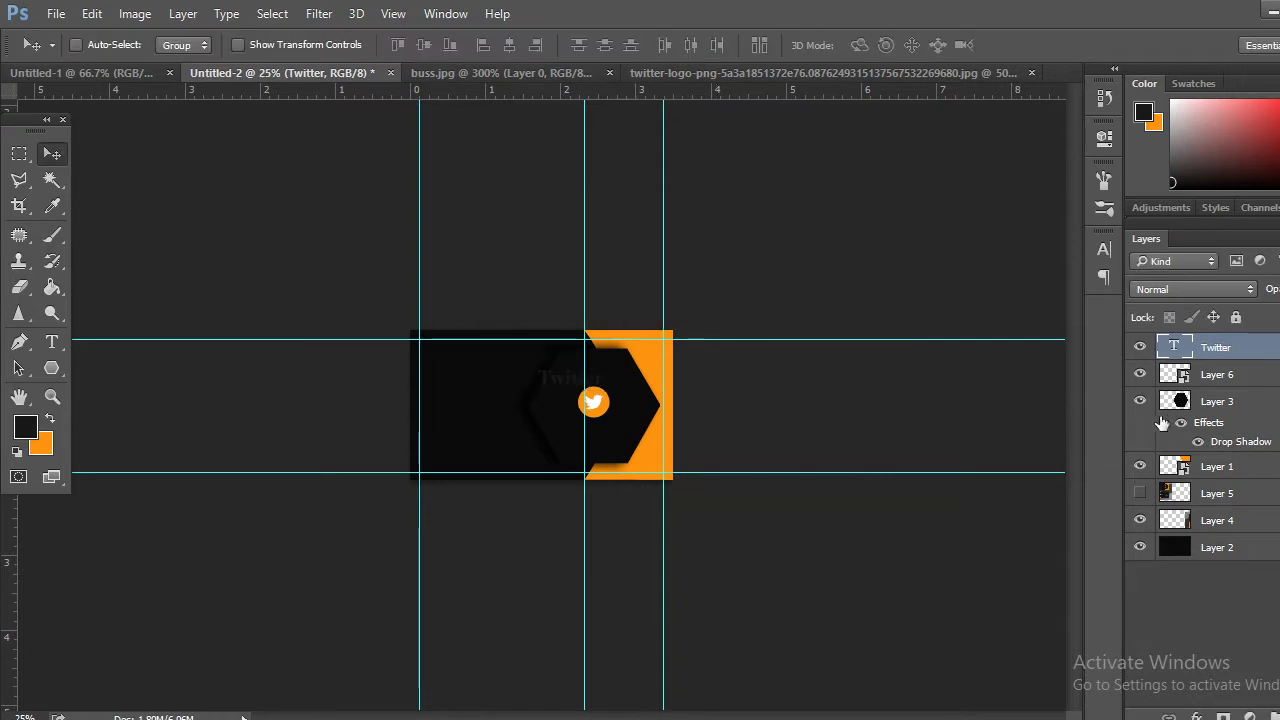
Set the background colour swatch to white
double_click(1177, 348)
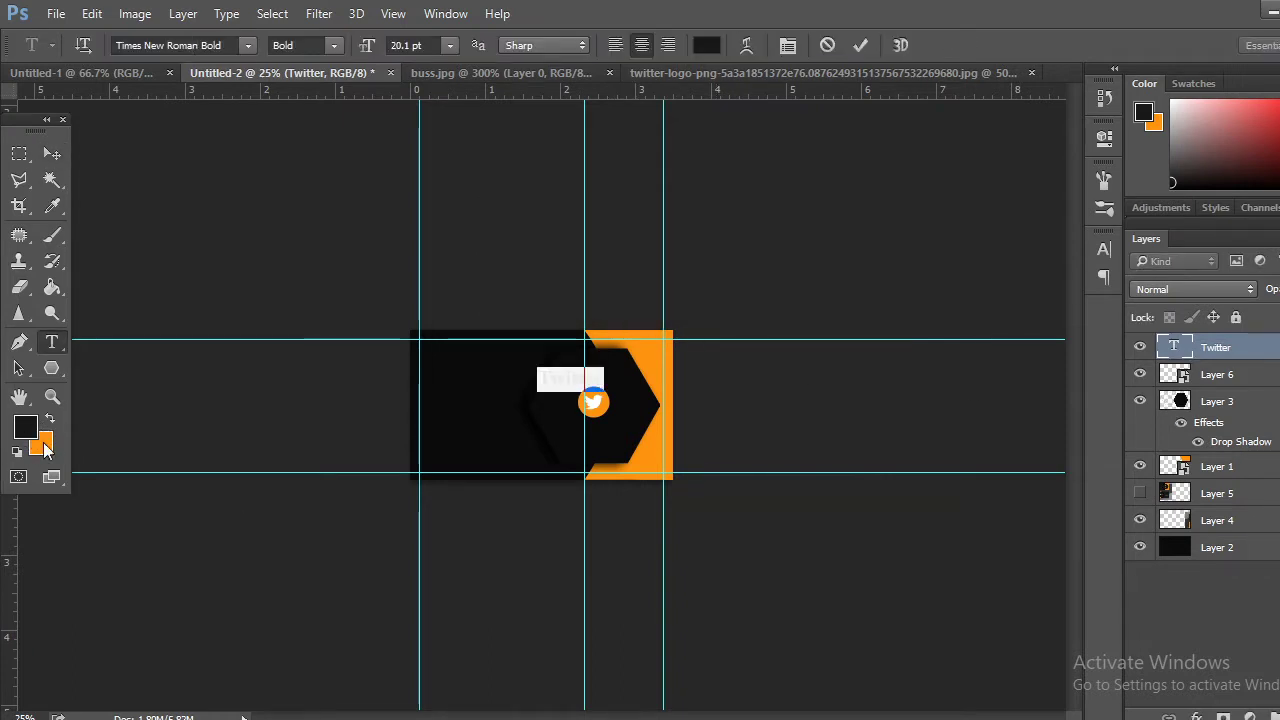
left_click(42, 446)
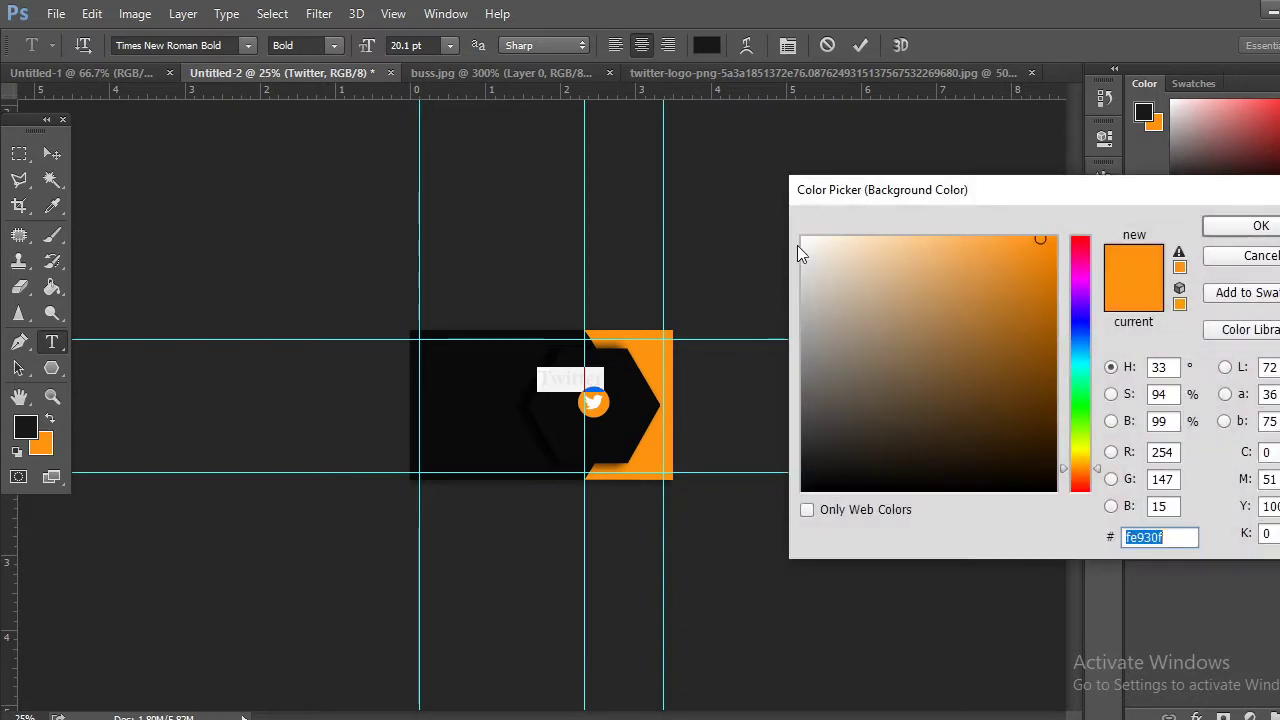
left_click(802, 241)
left_click(1258, 226)
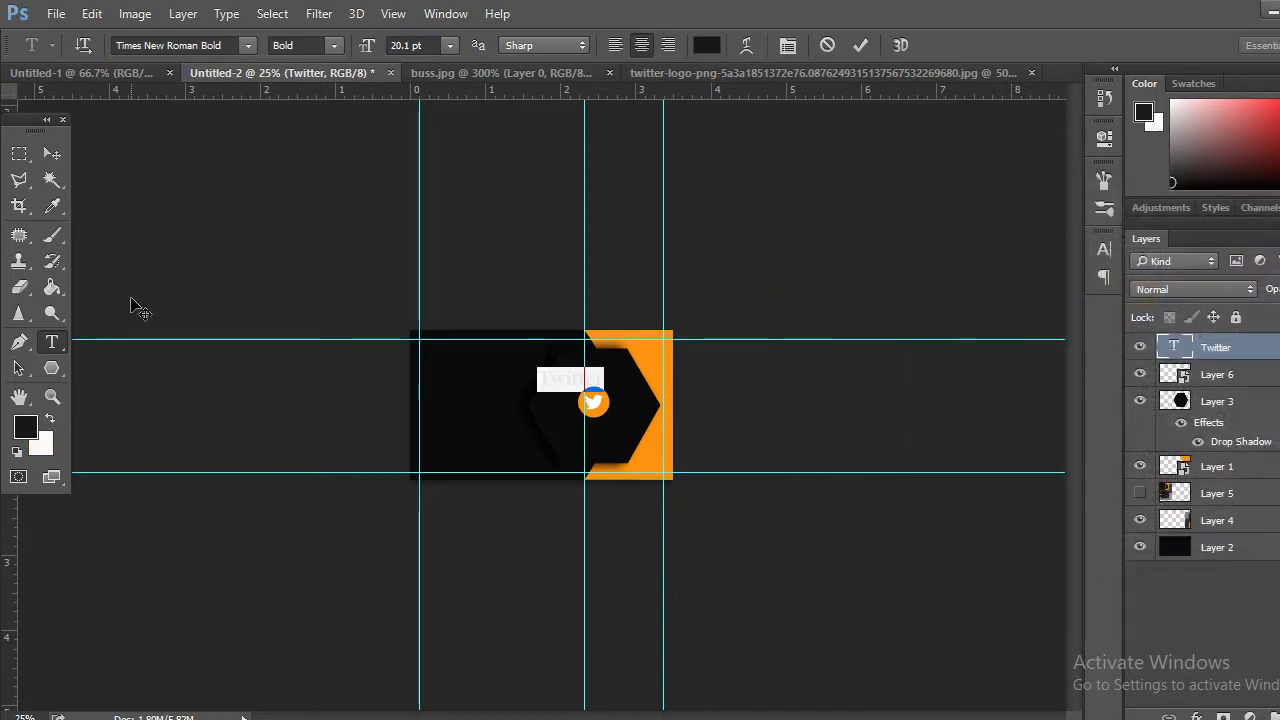
left_click(22, 152)
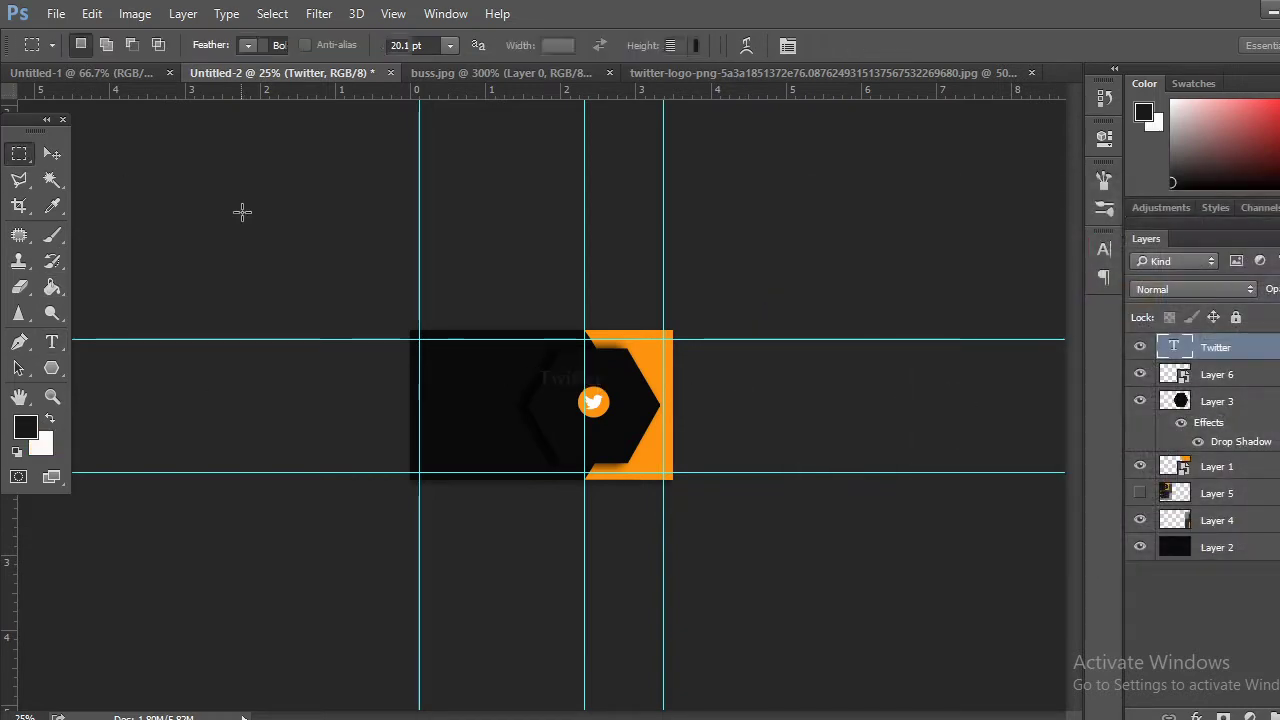
Recolour the Twitter text near-white (#faf7f7) and zoom in to 100%
double_click(1180, 348)
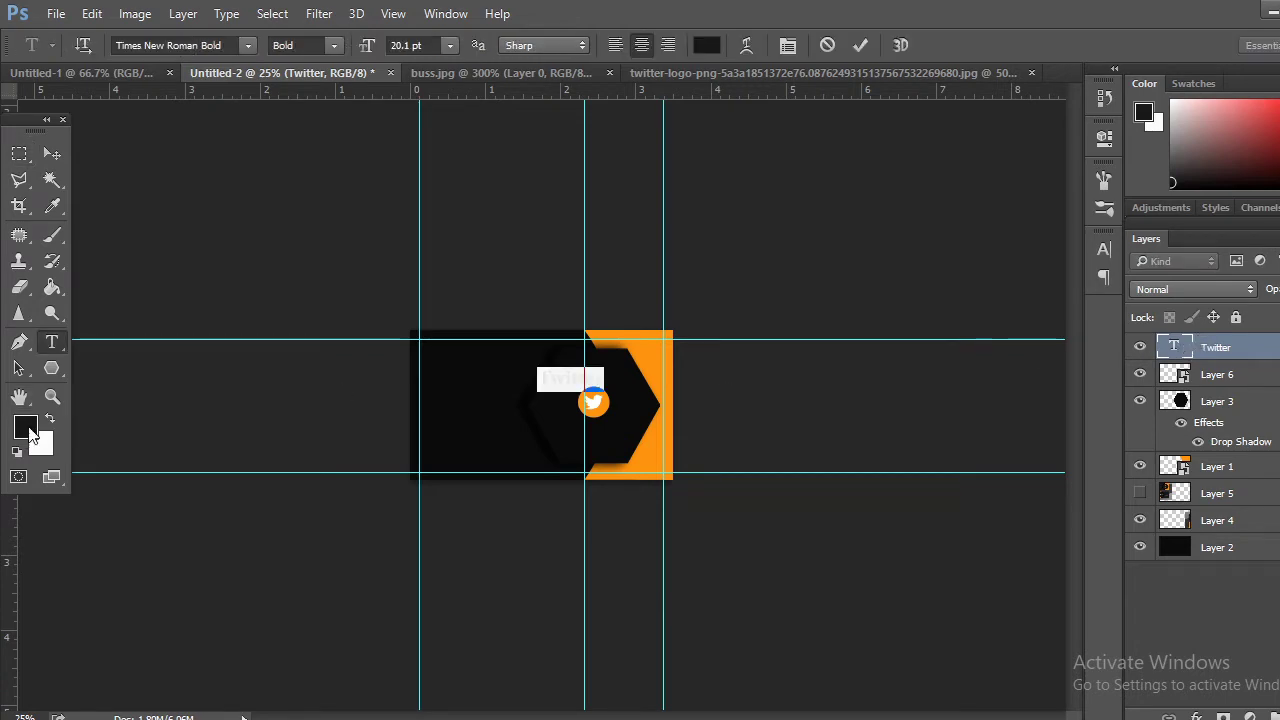
left_click(26, 428)
left_click(804, 241)
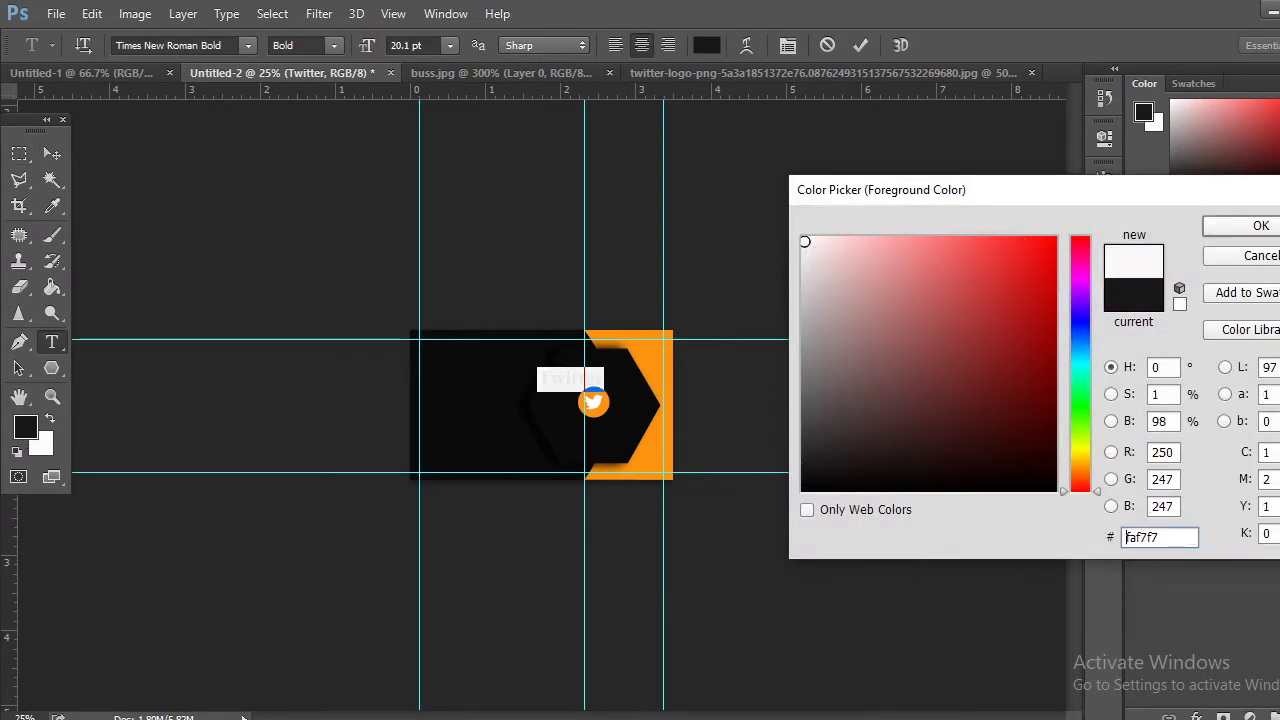
left_click(1258, 226)
left_click(19, 153)
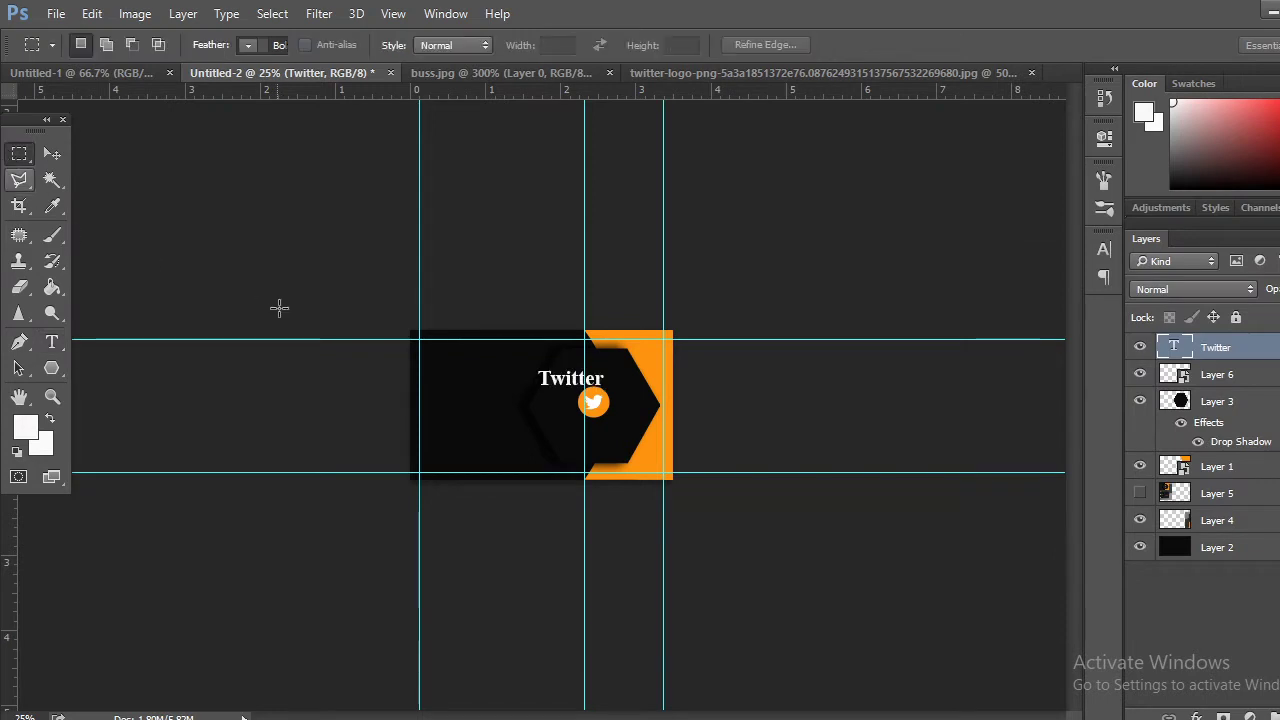
key("ctrl+plus")
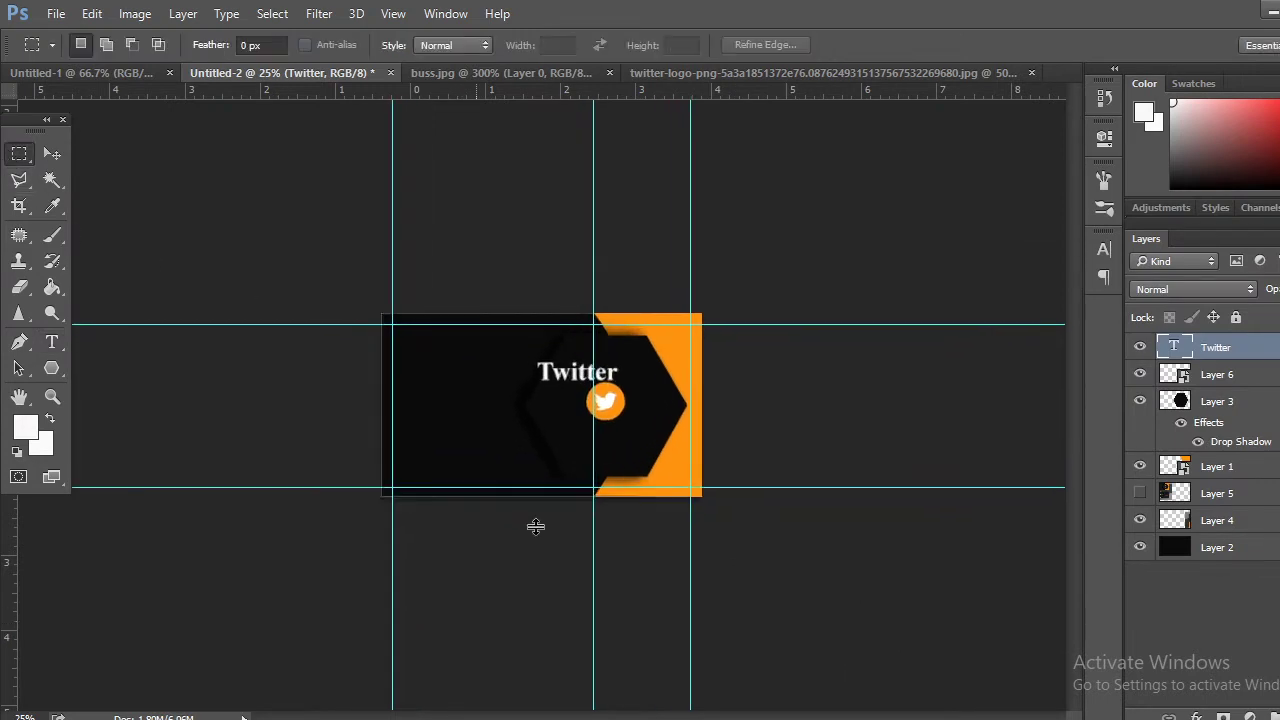
key("ctrl+plus")
key("ctrl+plus")
key("ctrl+plus")
key("ctrl+plus")
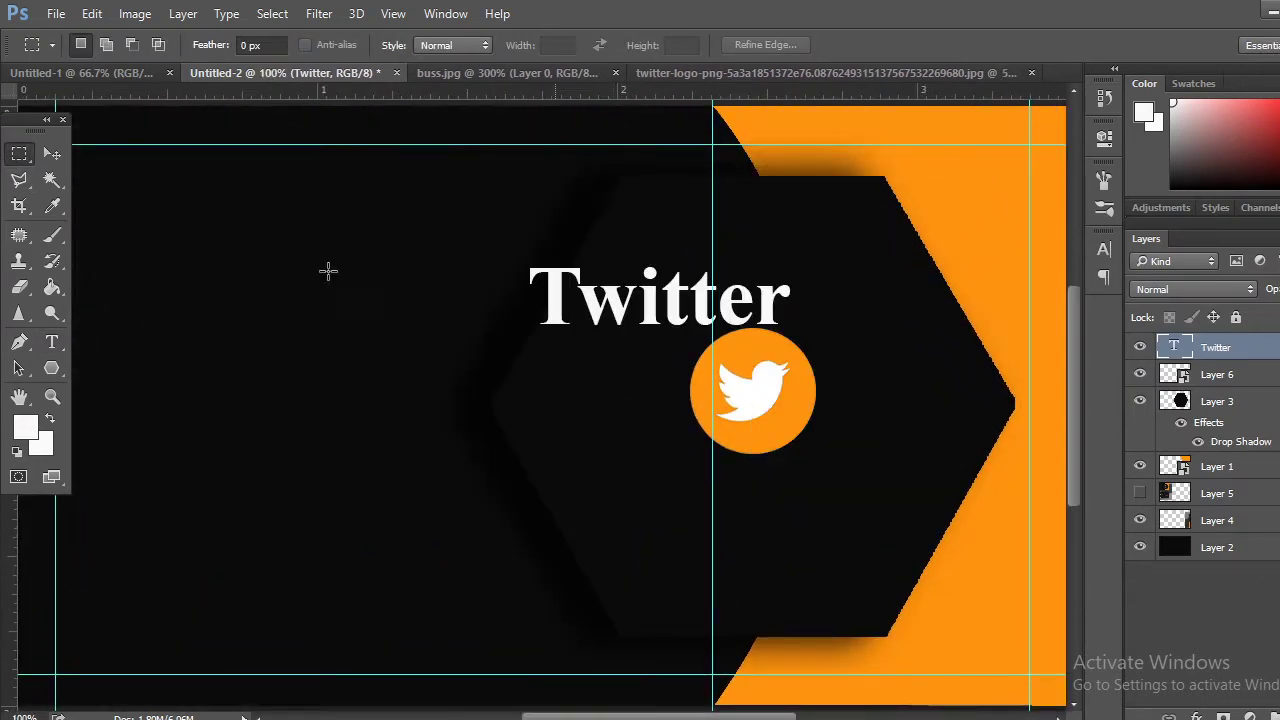
left_click(52, 154)
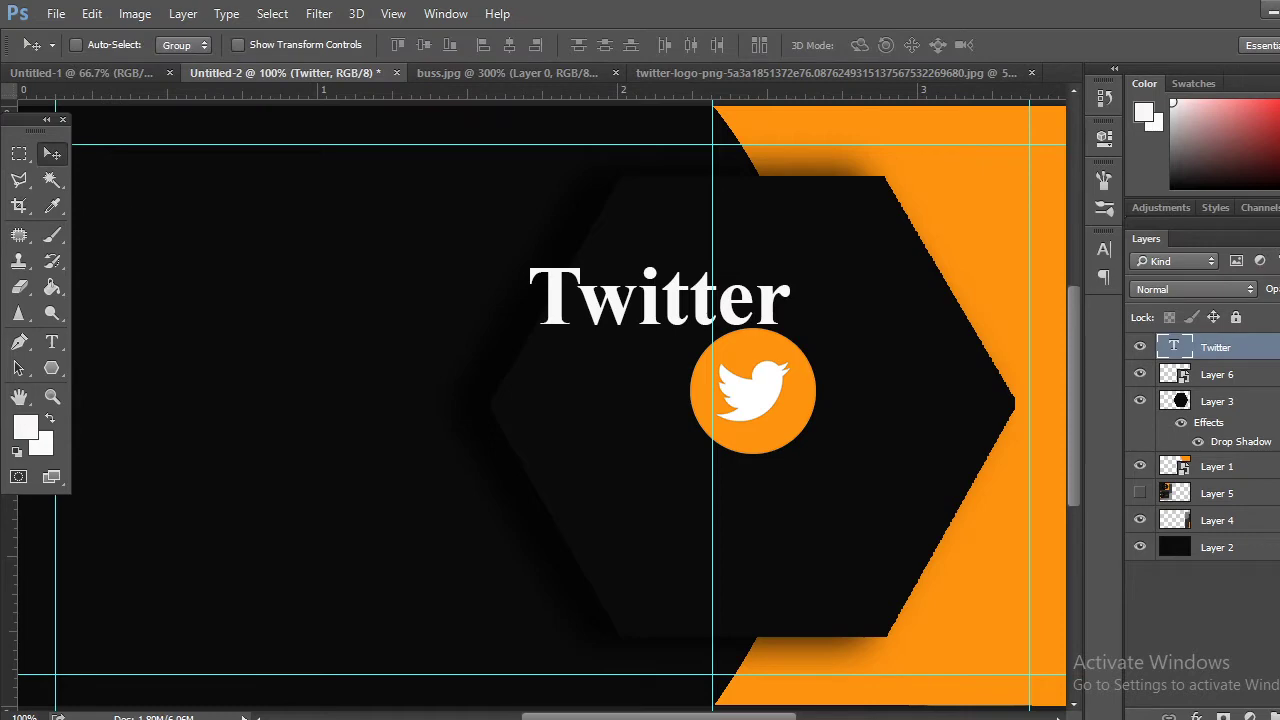
Convert the Twitter text to a Smart Object and move it below the logo
right_click(1214, 343)
left_click(838, 240)
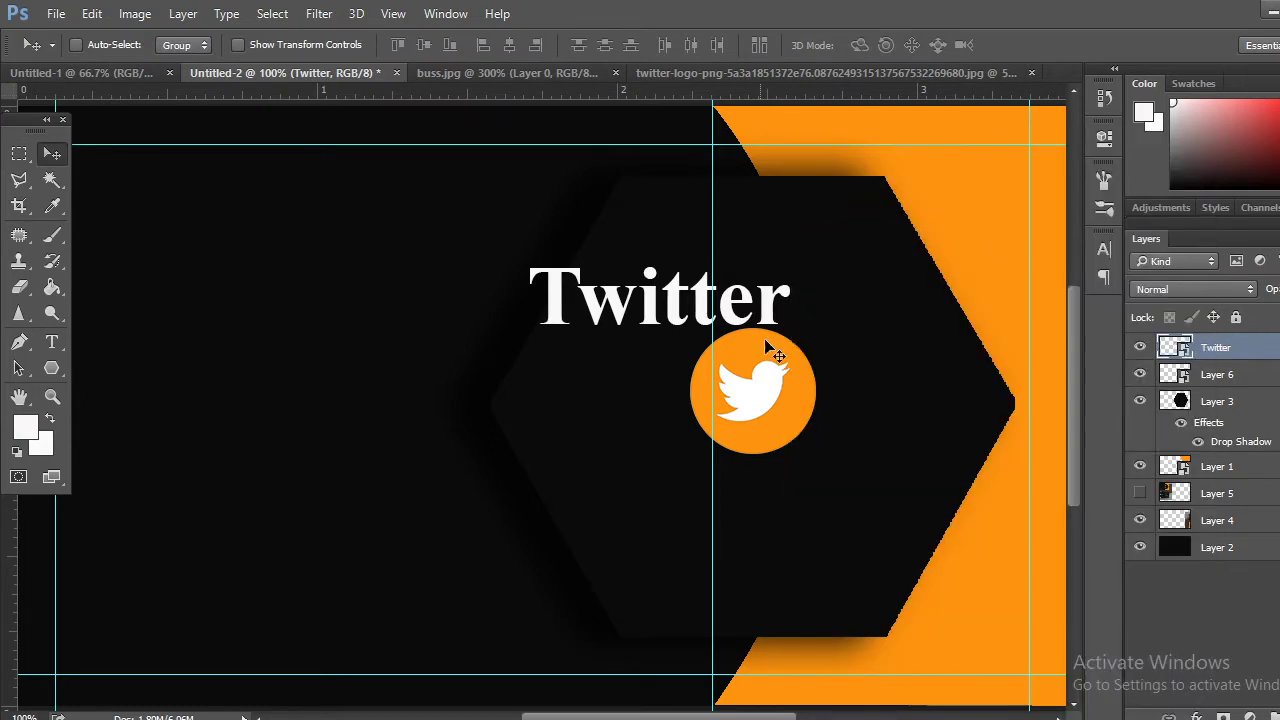
left_click_drag(781, 318, 866, 502)
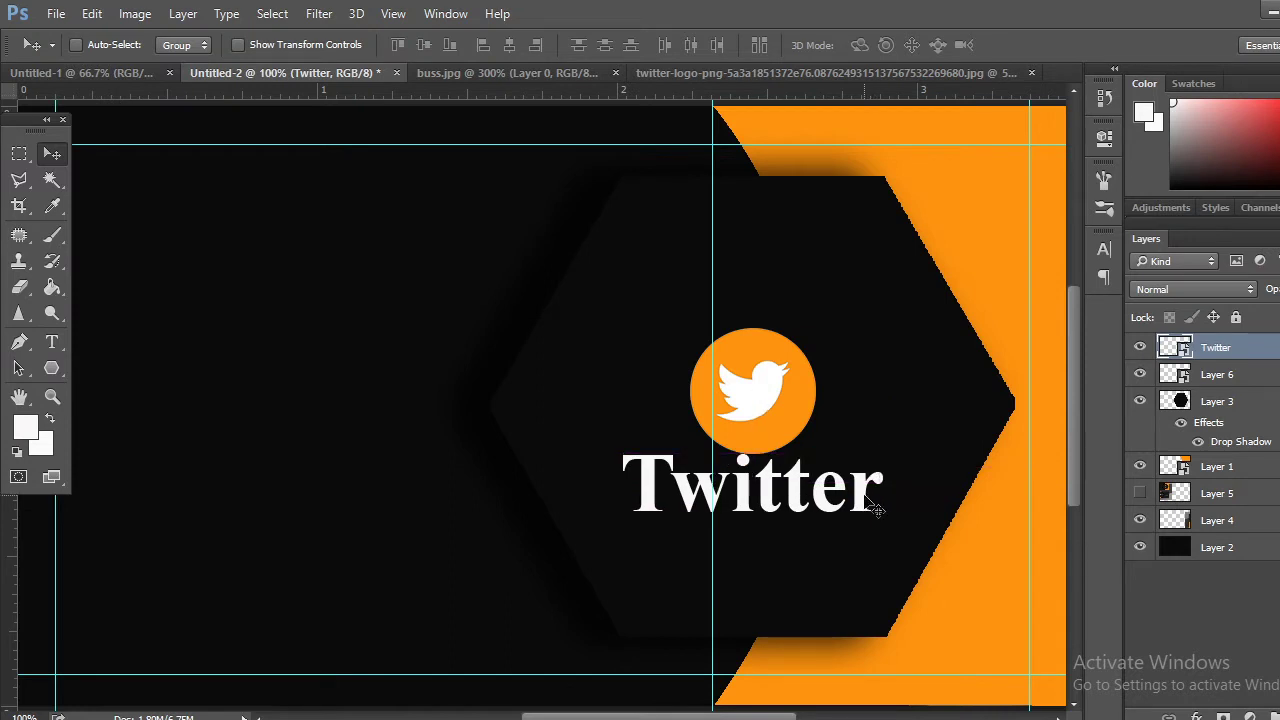
key("ctrl")
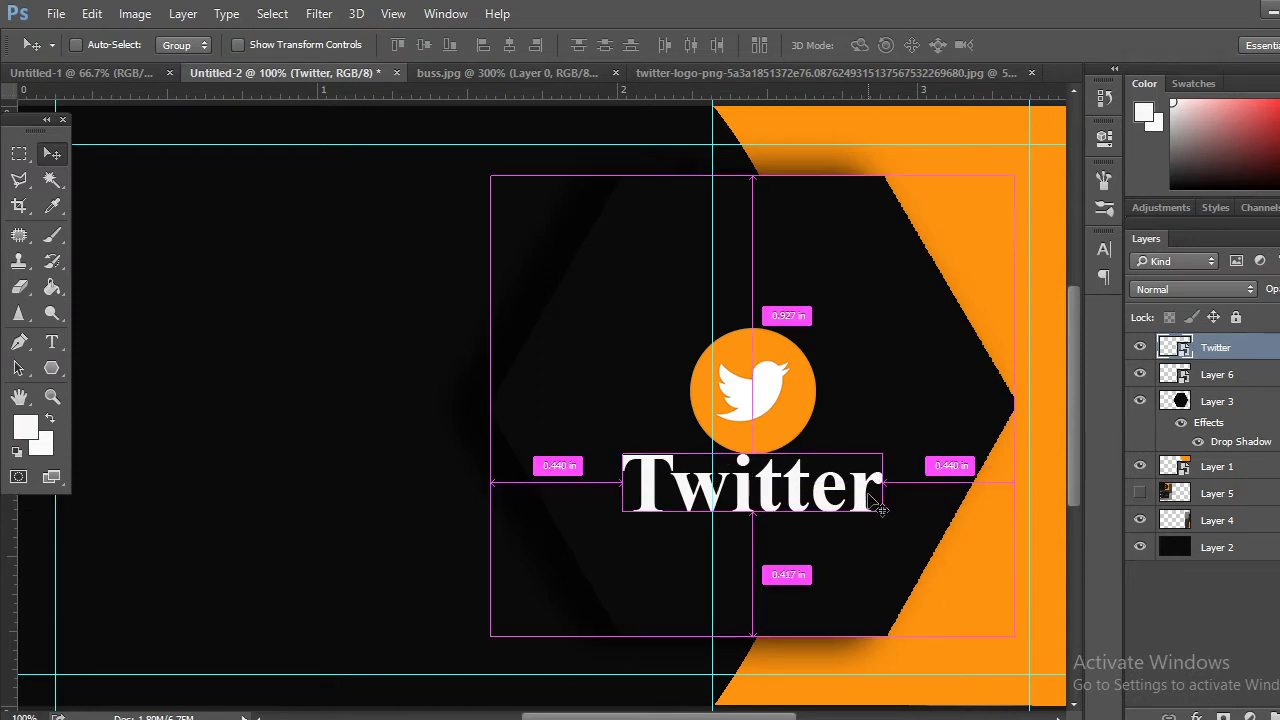
Scale the Twitter text to about 57% and centre it just beneath the orange bird
key("ctrl+t")
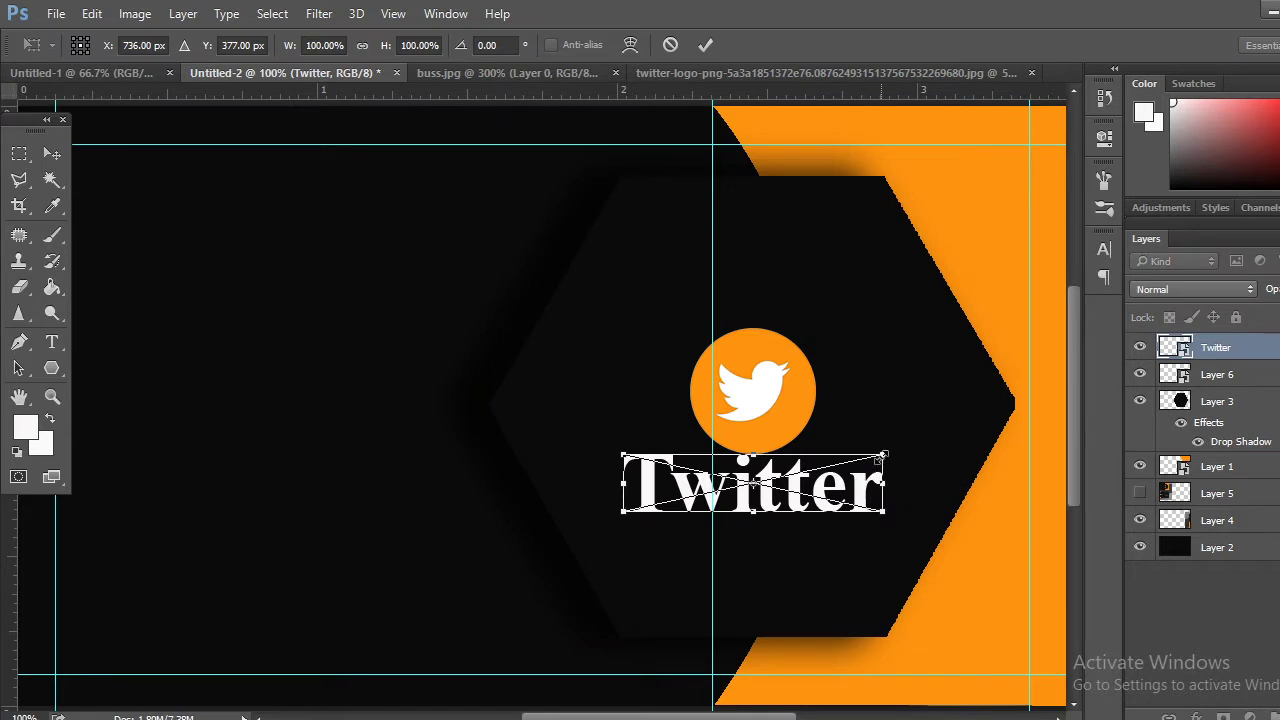
left_click_drag(882, 456, 839, 495)
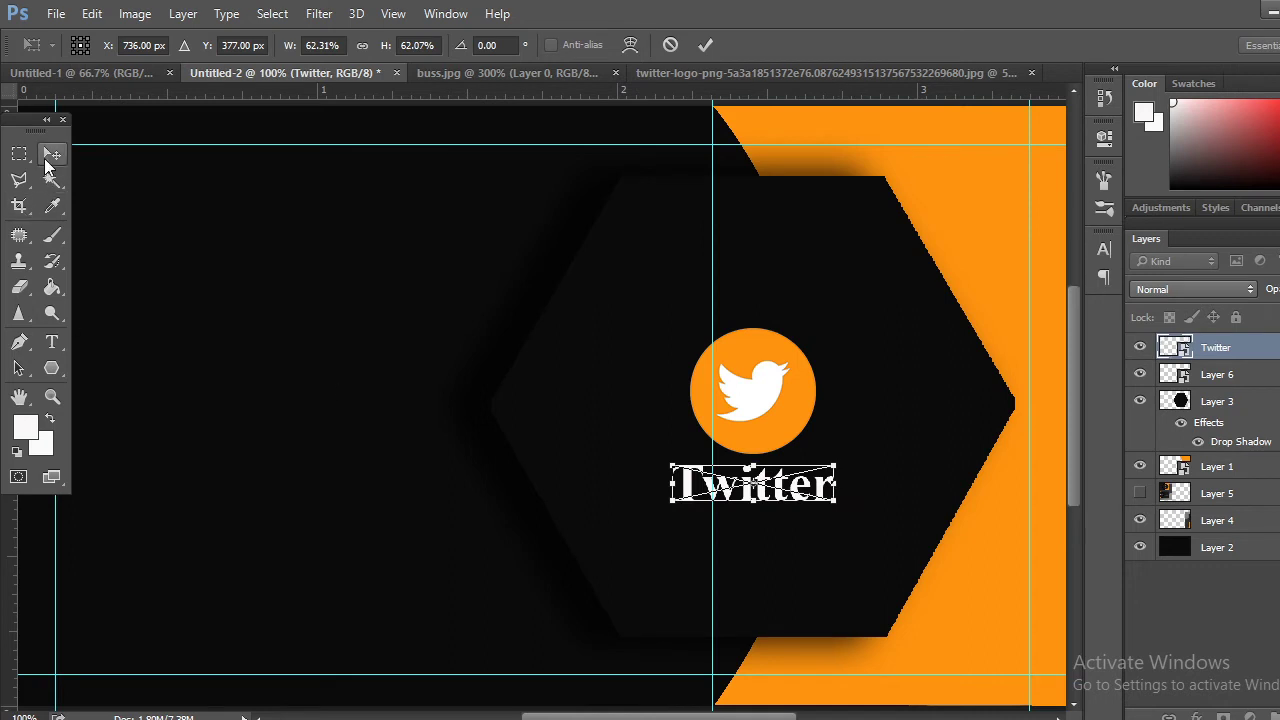
left_click(52, 154)
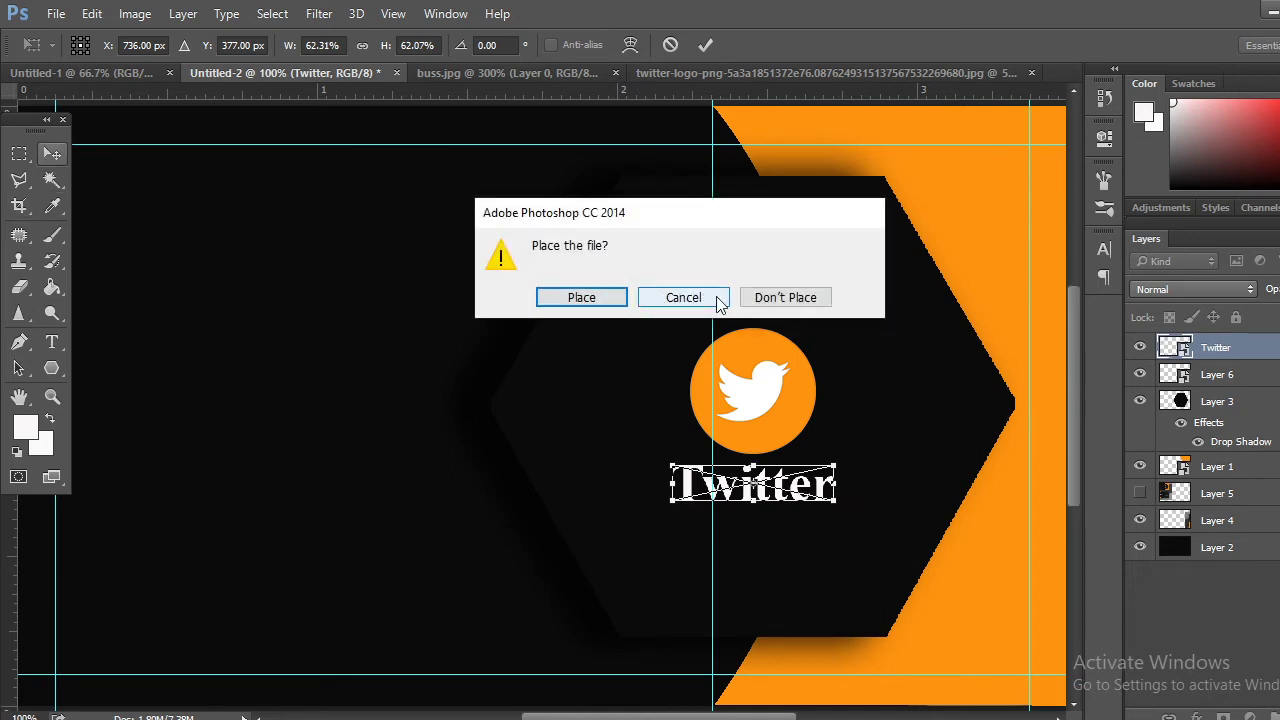
left_click(683, 298)
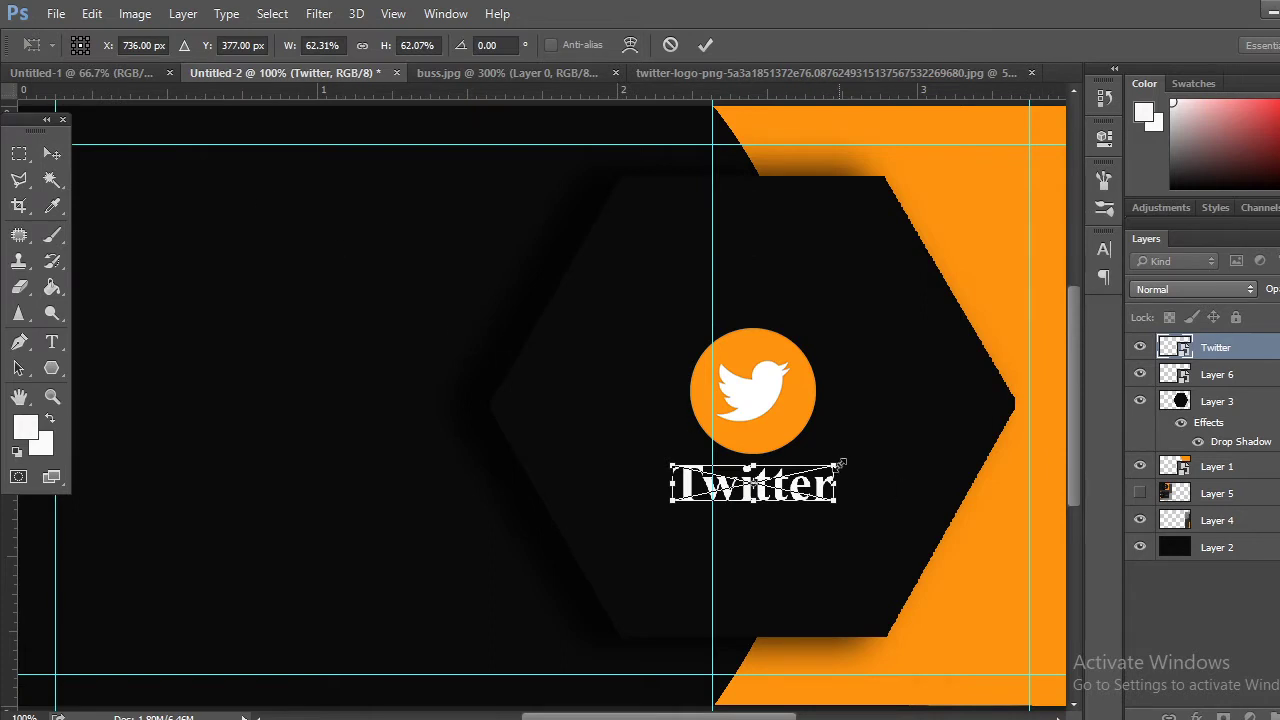
left_click_drag(838, 463, 829, 467)
left_click(52, 153)
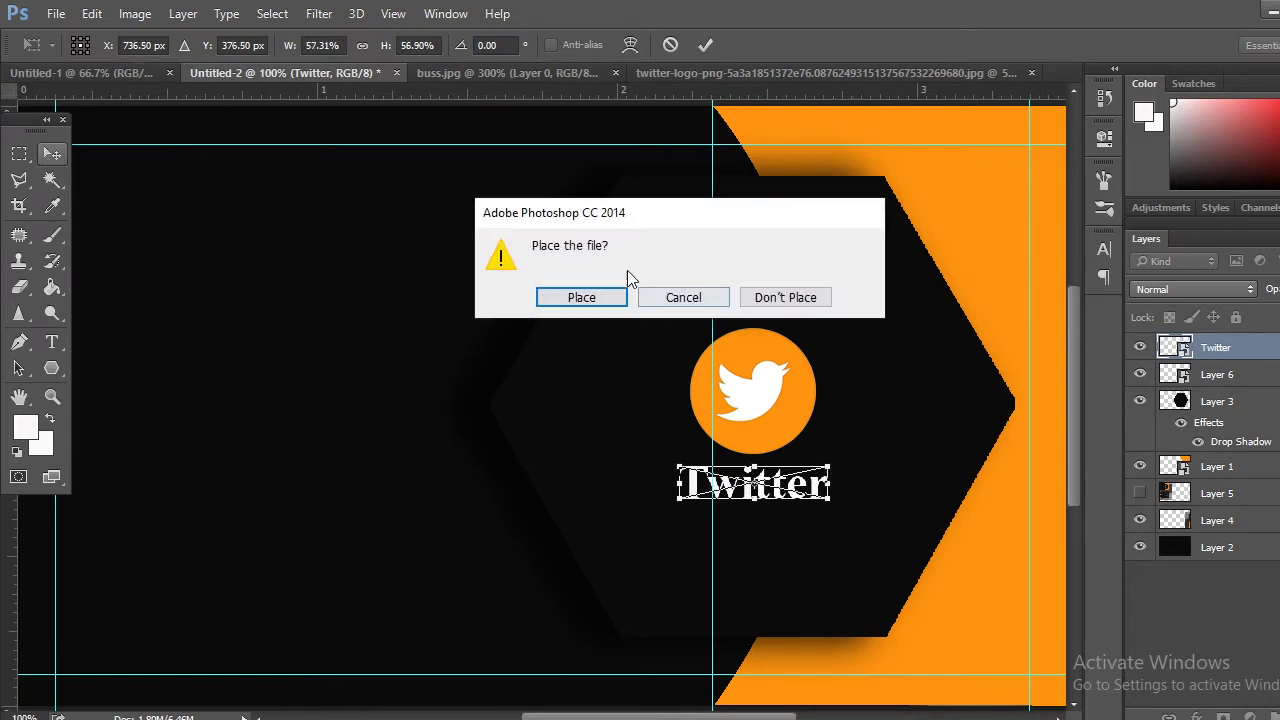
left_click(614, 297)
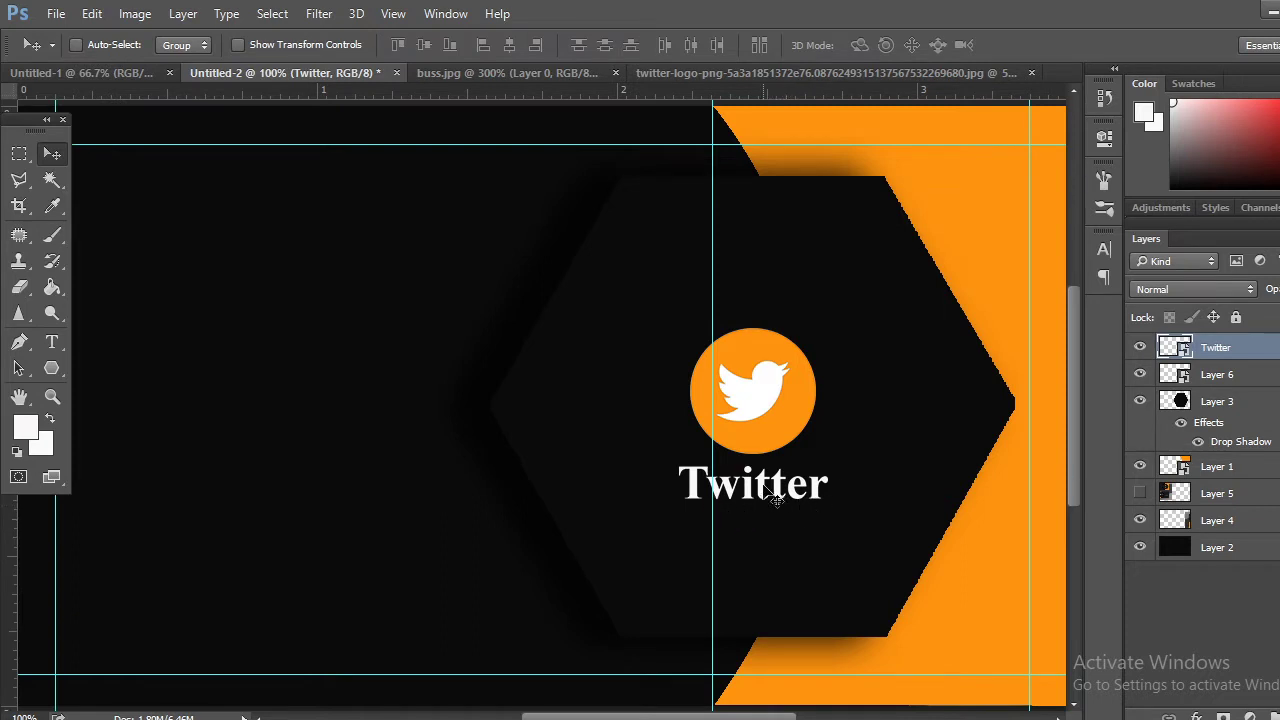
left_click_drag(776, 497, 773, 500)
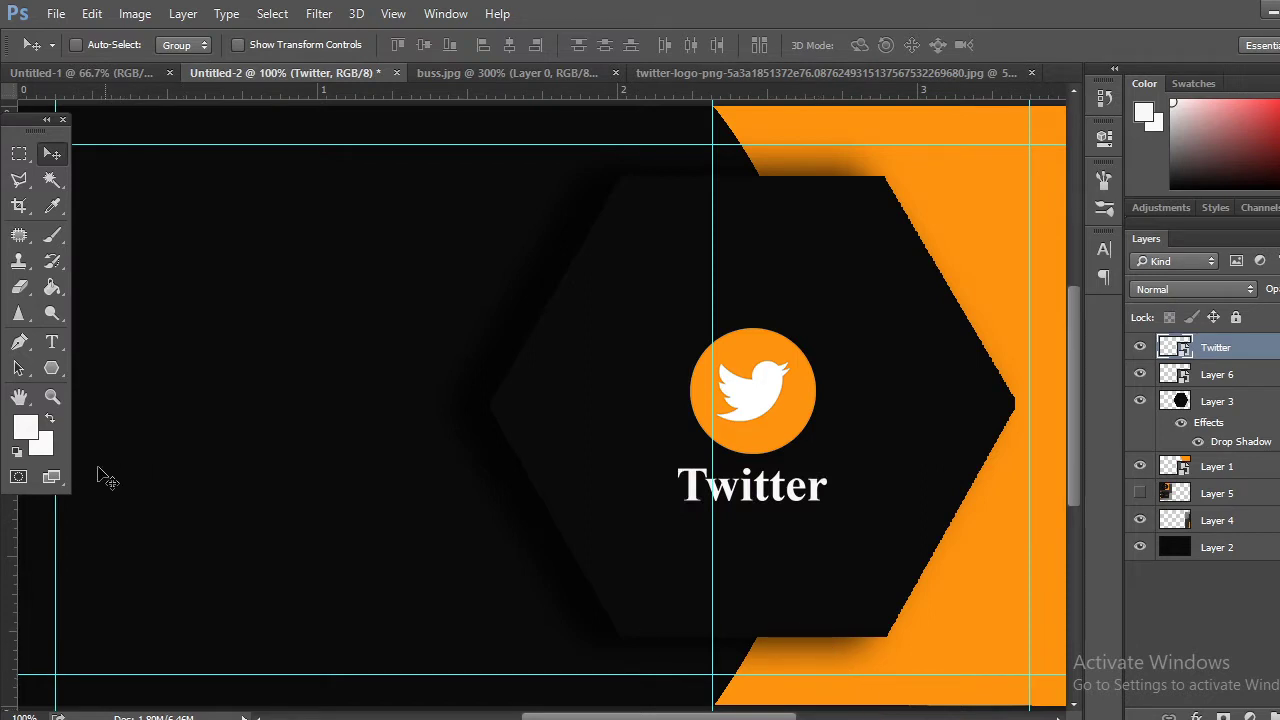
Add a 'Dream Comes True' text layer in Times New Roman Bold at 211 pt
left_click(52, 341)
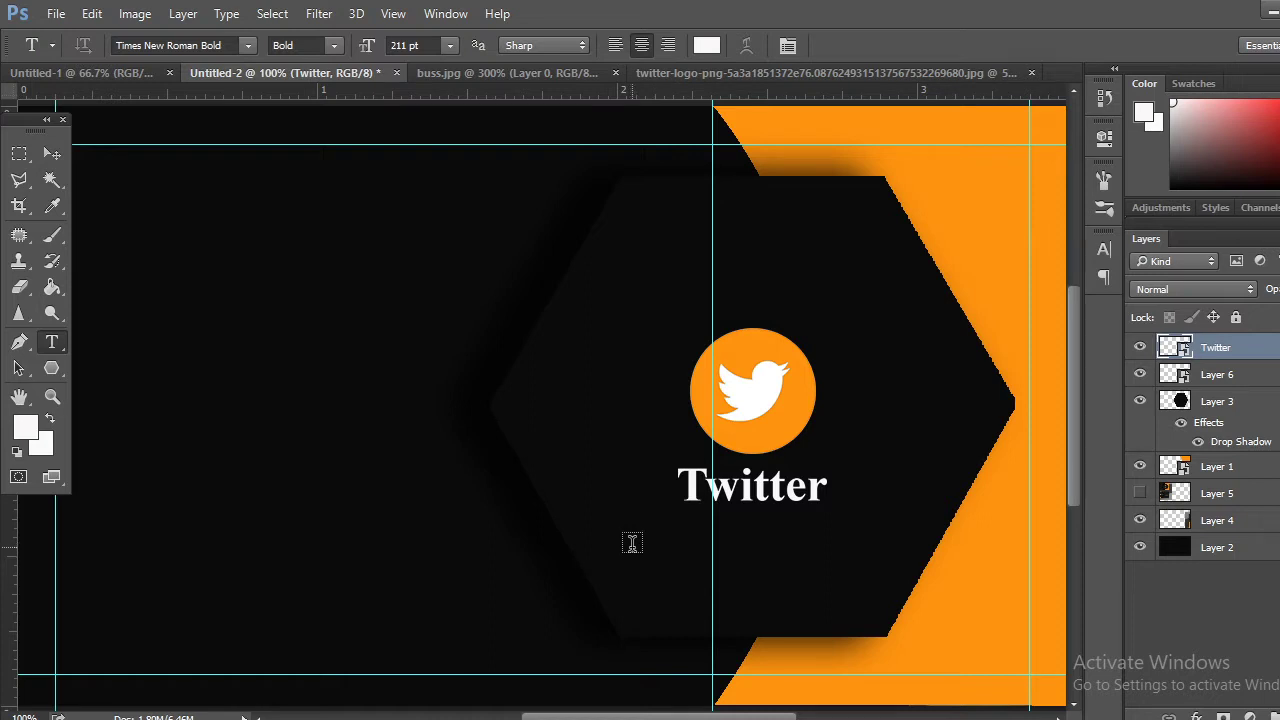
left_click(632, 543)
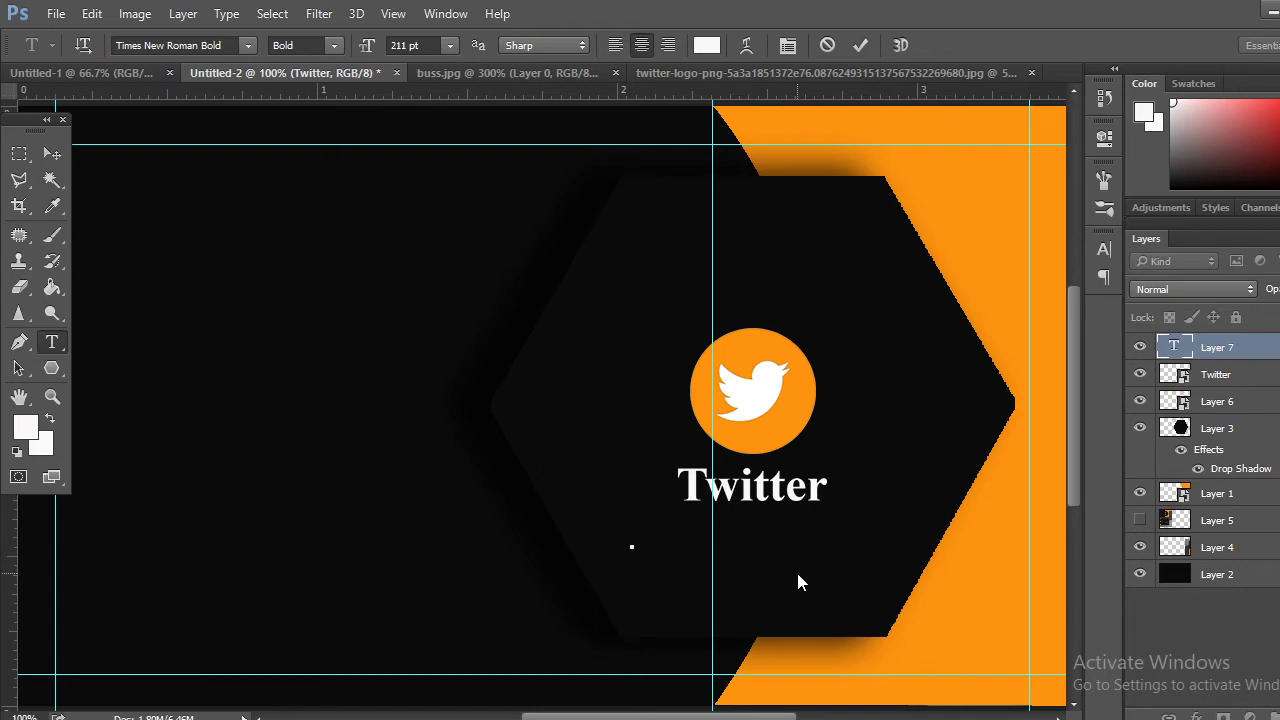
type("Dre")
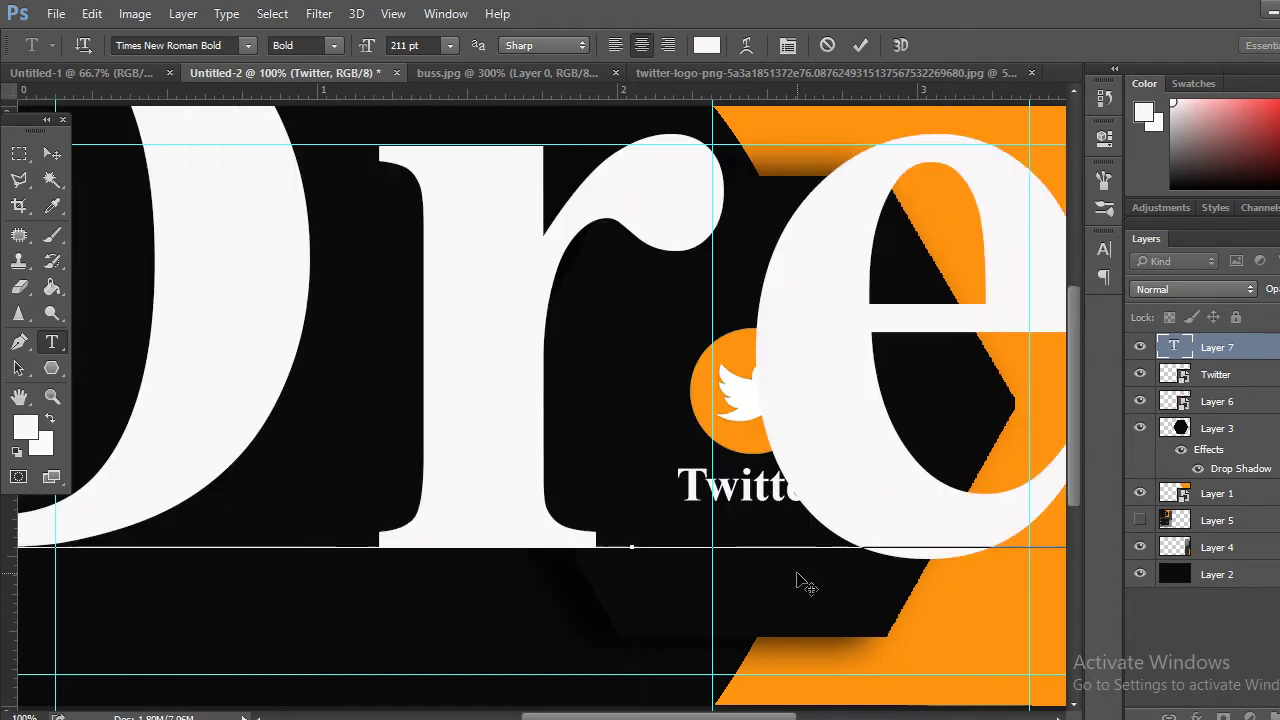
type("a")
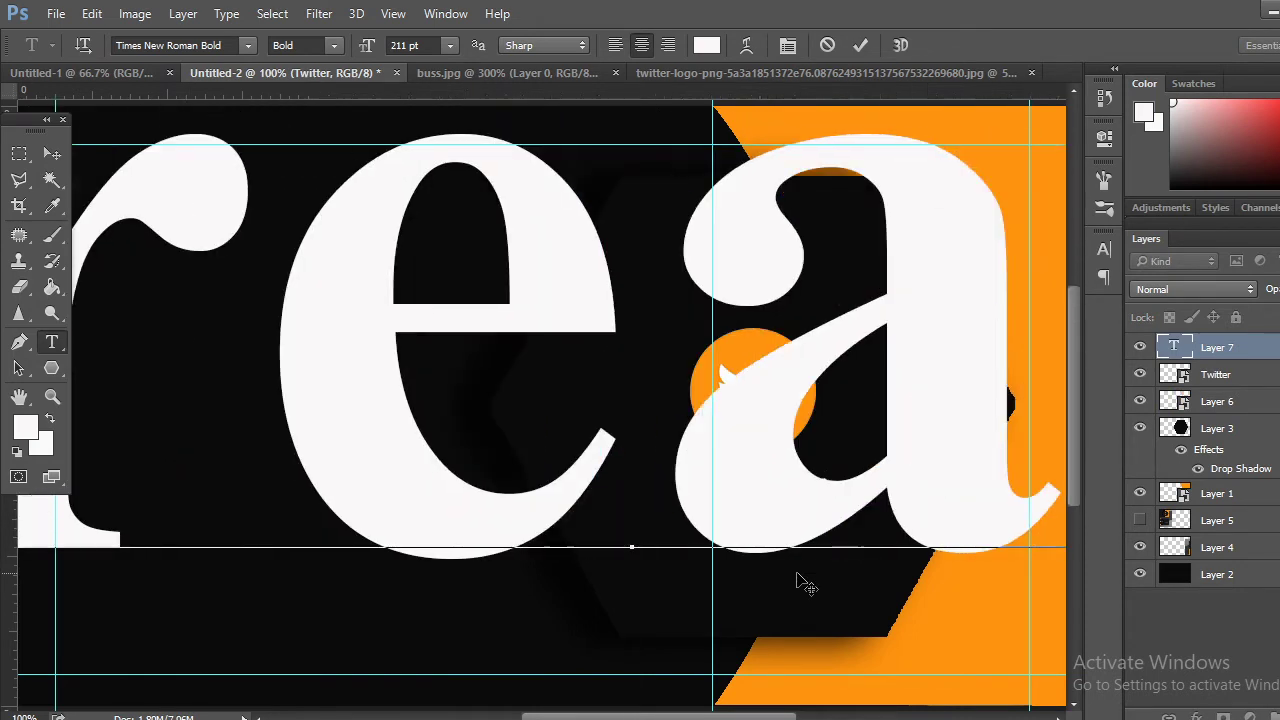
type("m Come")
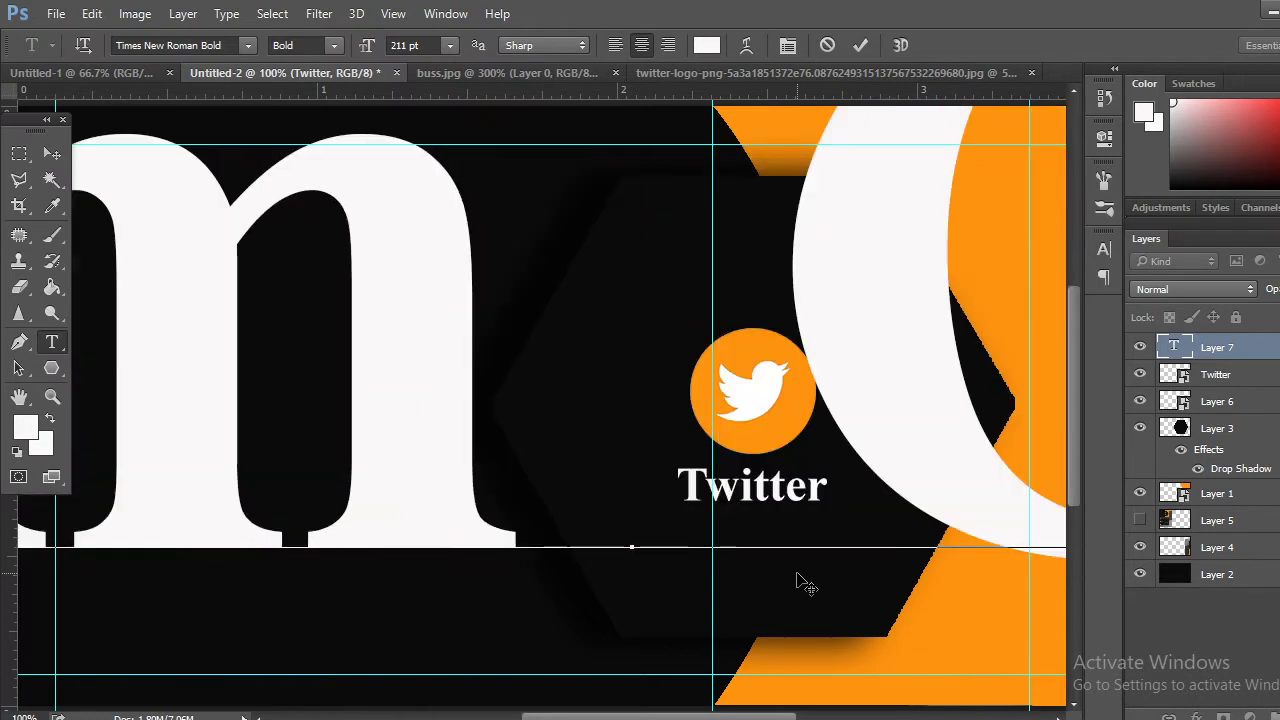
type("e True")
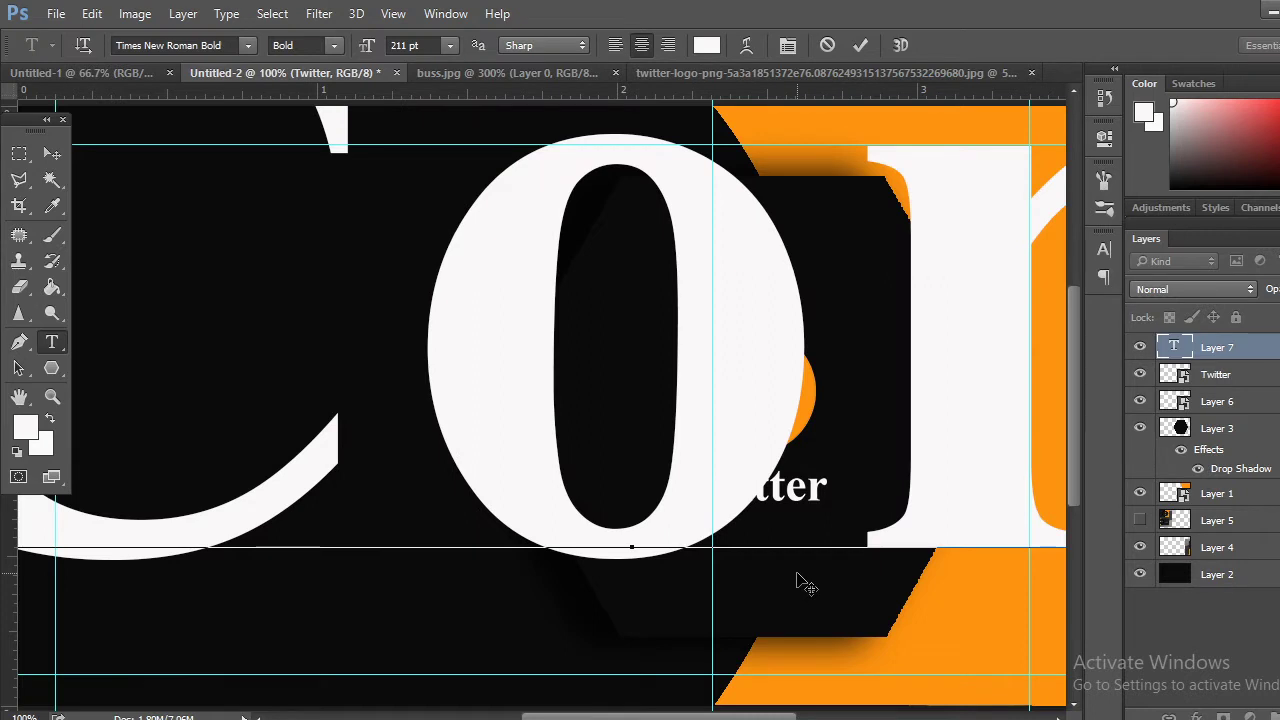
key("ctrl+minus")
key("ctrl+minus")
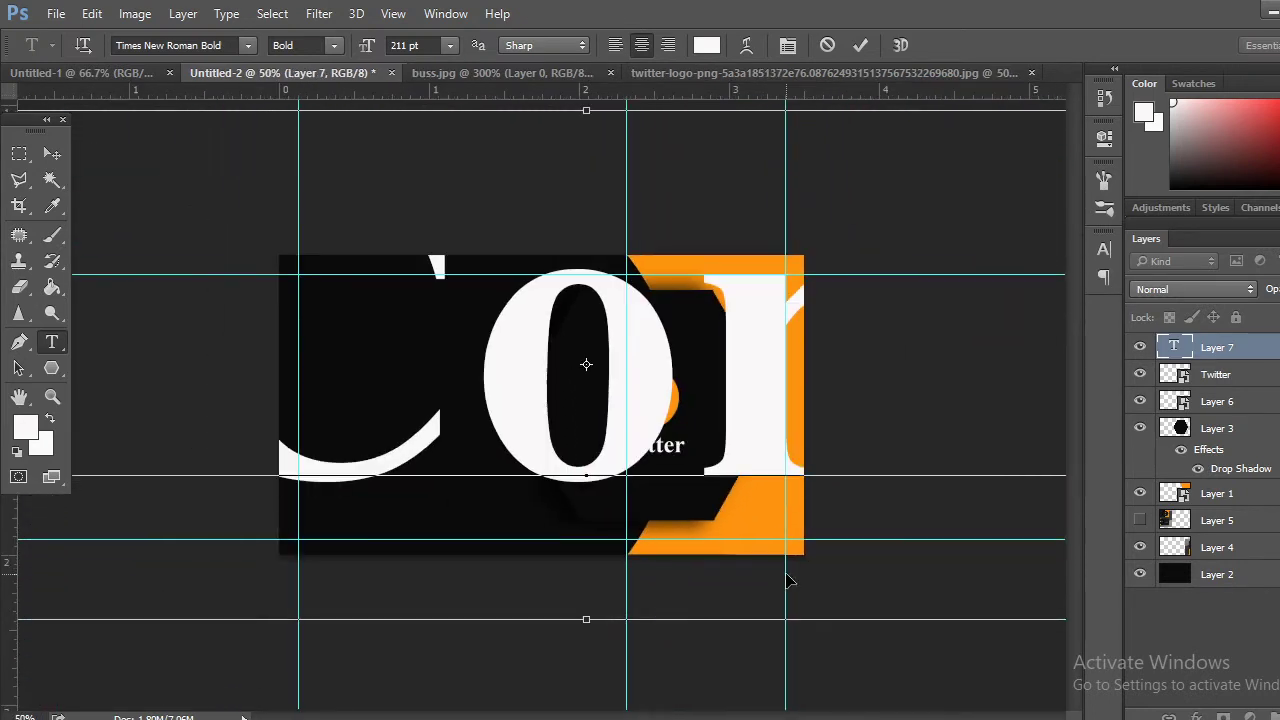
left_click(52, 153)
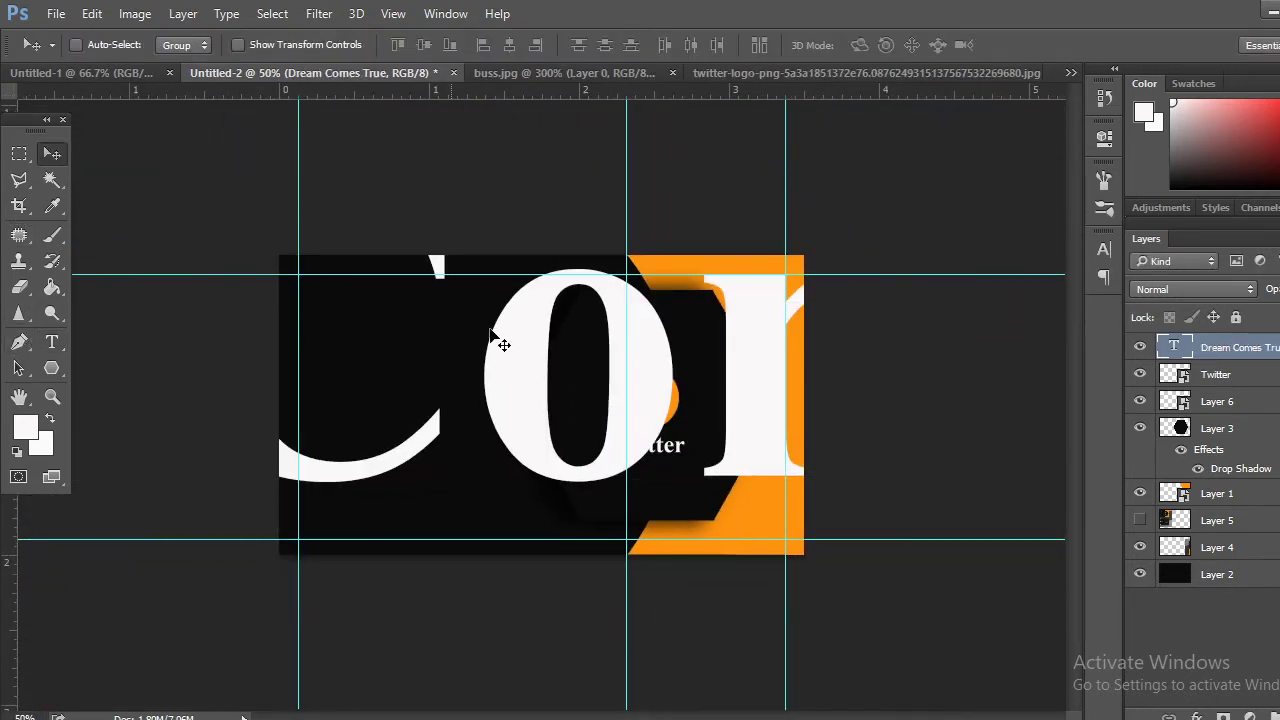
Resize the 'Dream Comes True' tagline to 18 pt and convert its text layer into a smart object
double_click(1176, 346)
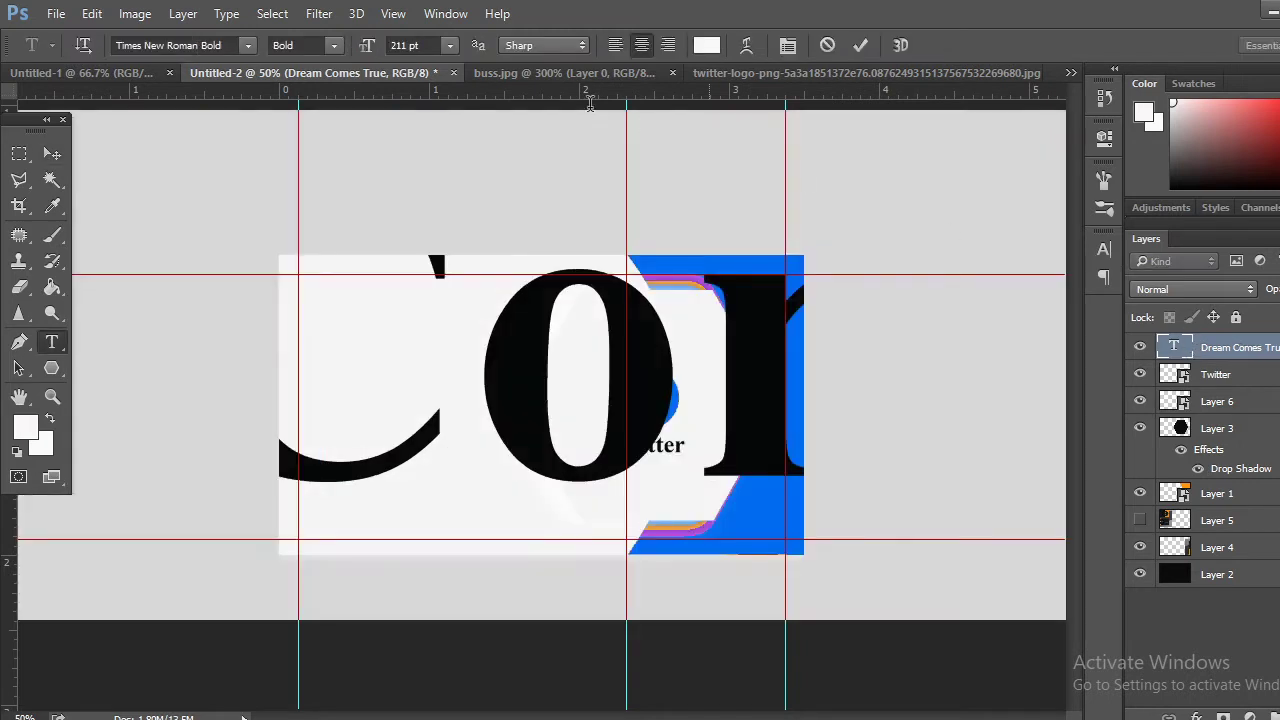
left_click(450, 46)
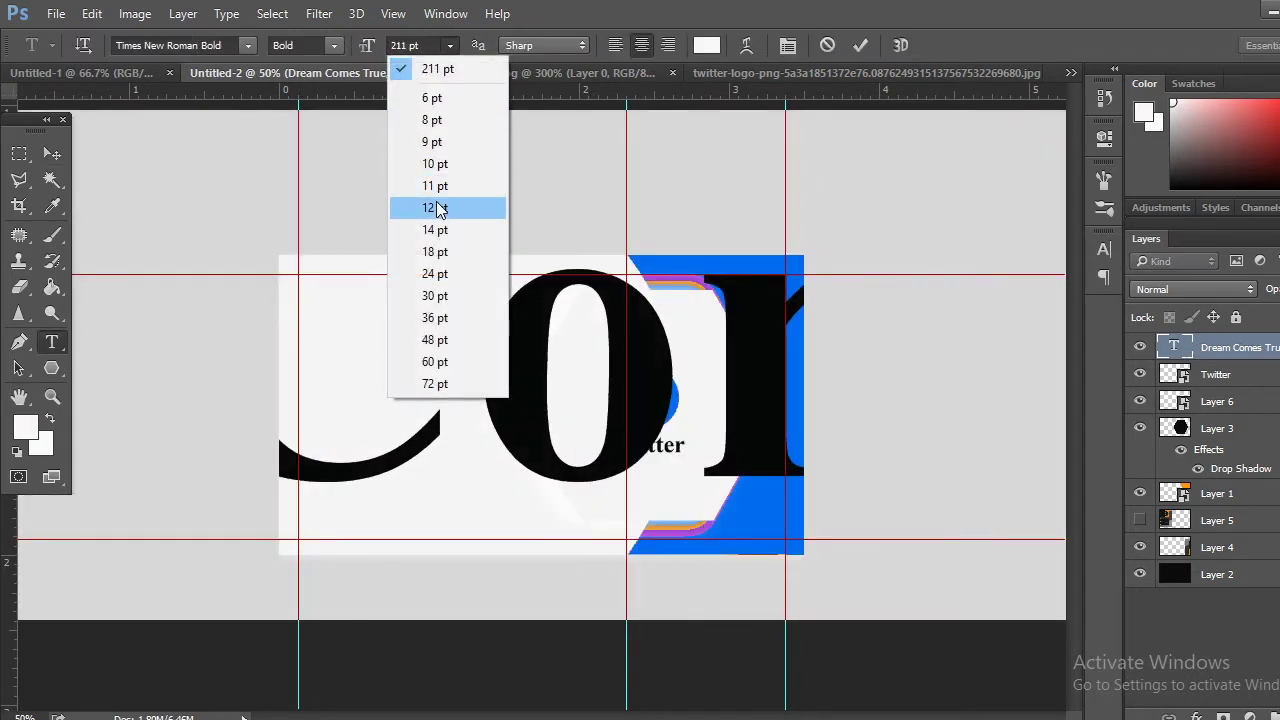
left_click(438, 254)
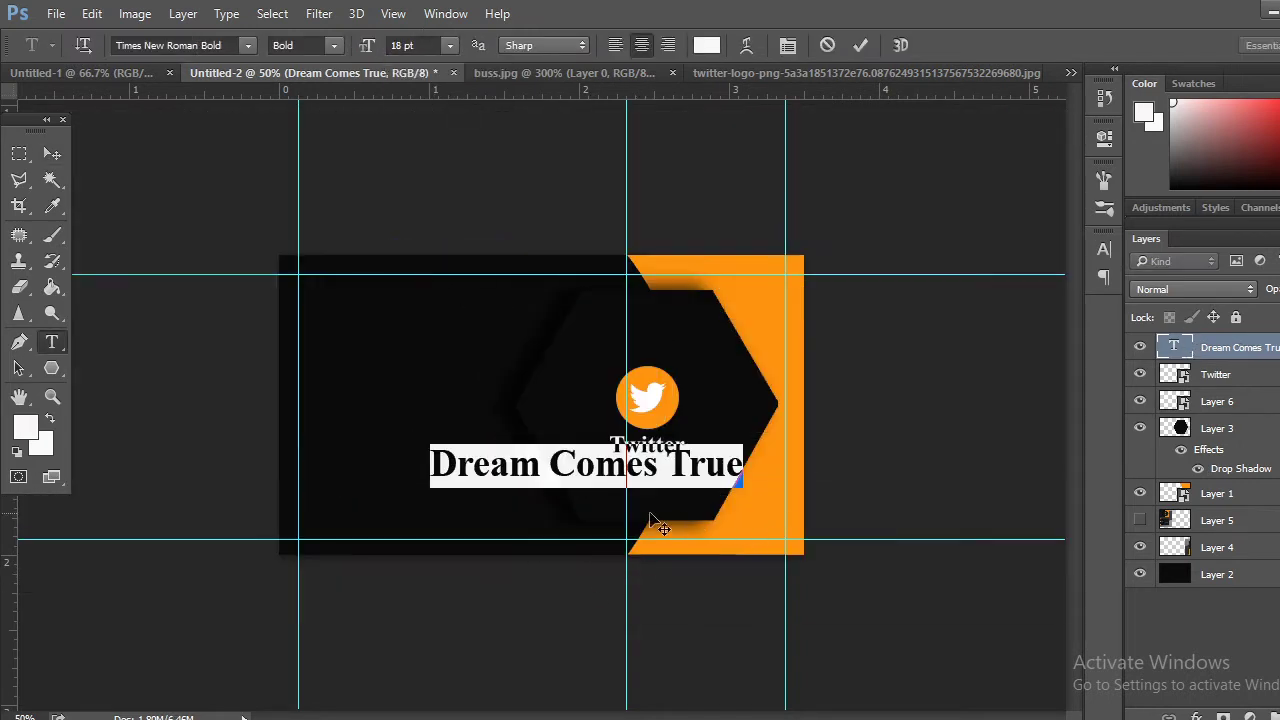
left_click(55, 155)
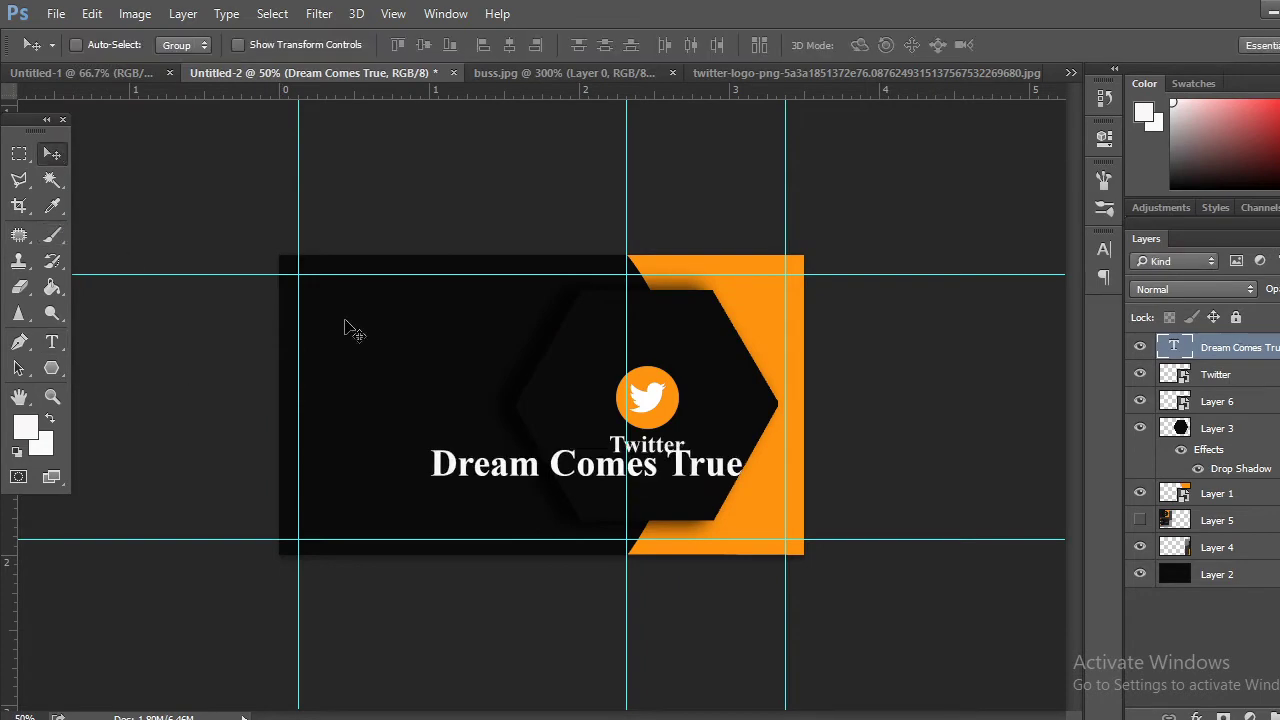
right_click(1222, 352)
left_click(838, 238)
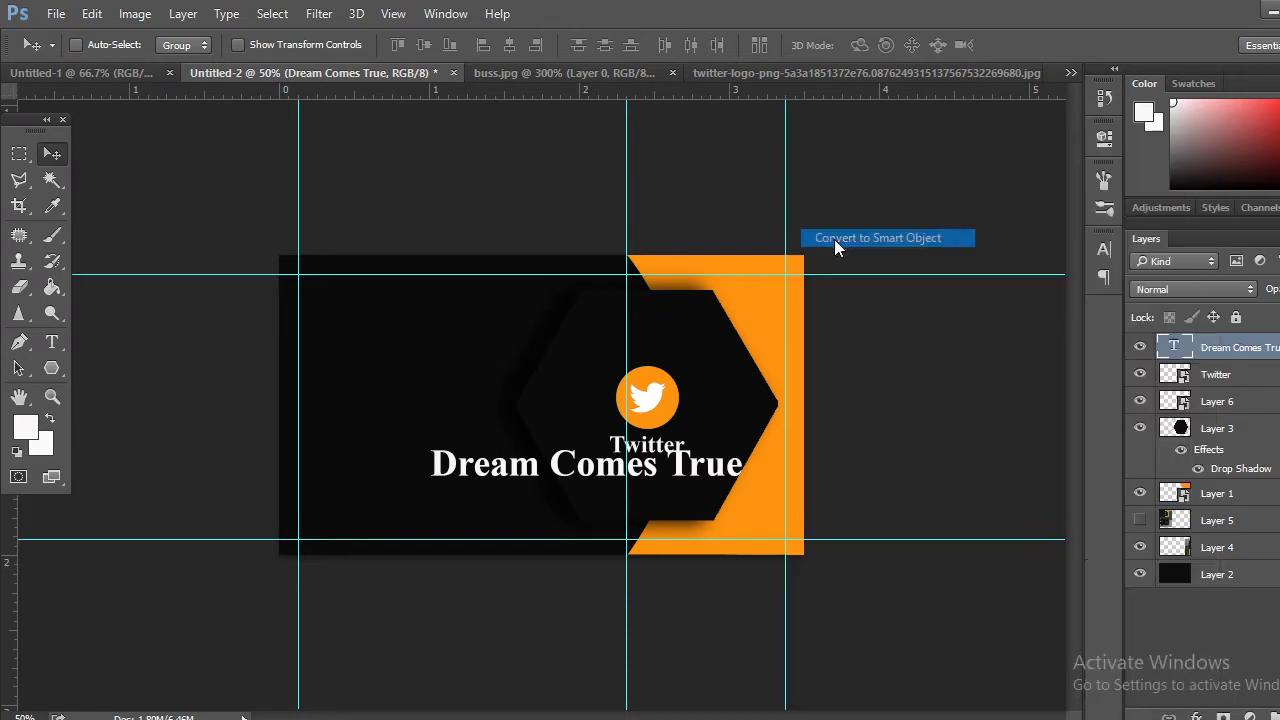
Scale the 'Dream Comes True' smart object down to about 23% and move it just beneath 'Twitter'
key("ctrl+plus")
key("ctrl+plus")
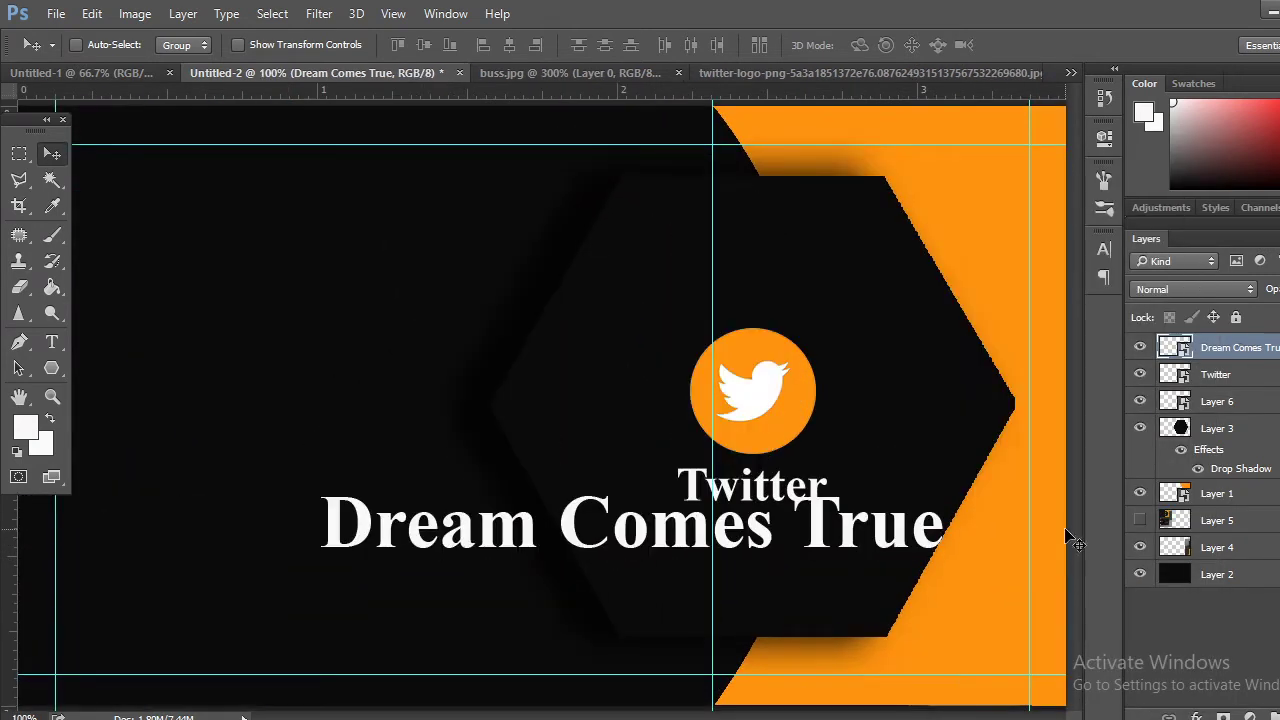
key("ctrl+t")
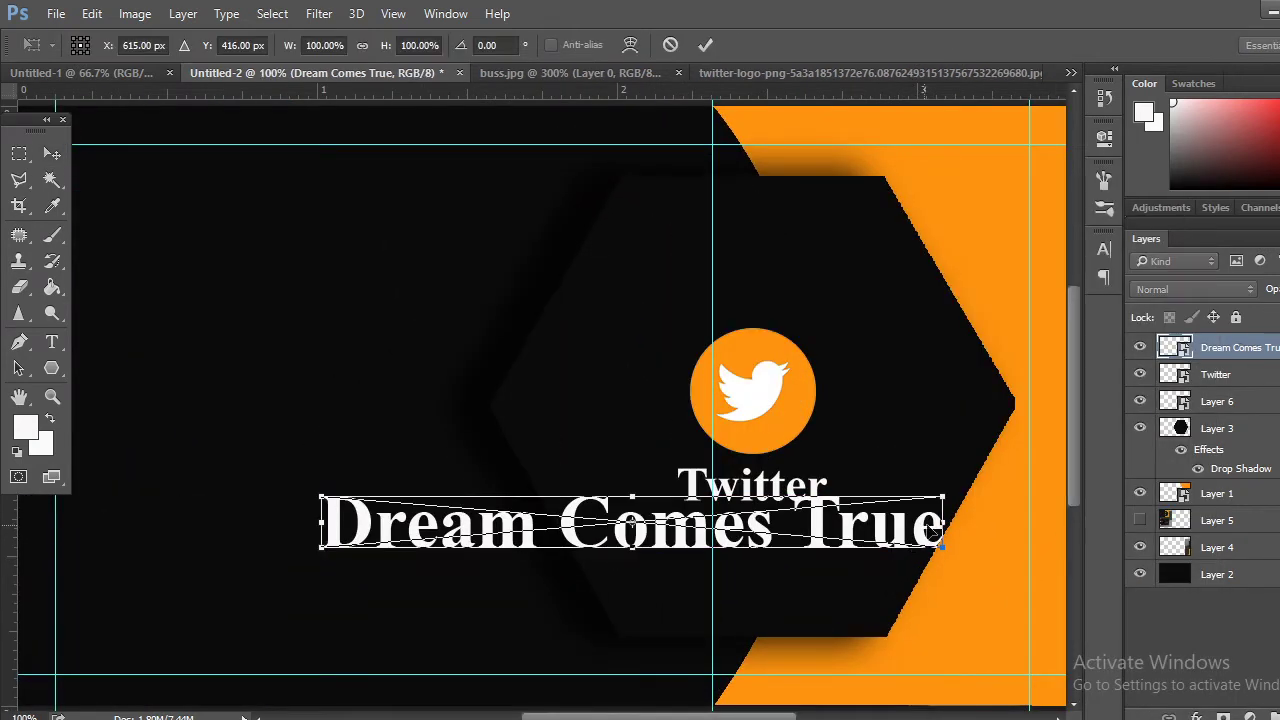
left_click_drag(948, 495, 712, 580)
left_click(52, 155)
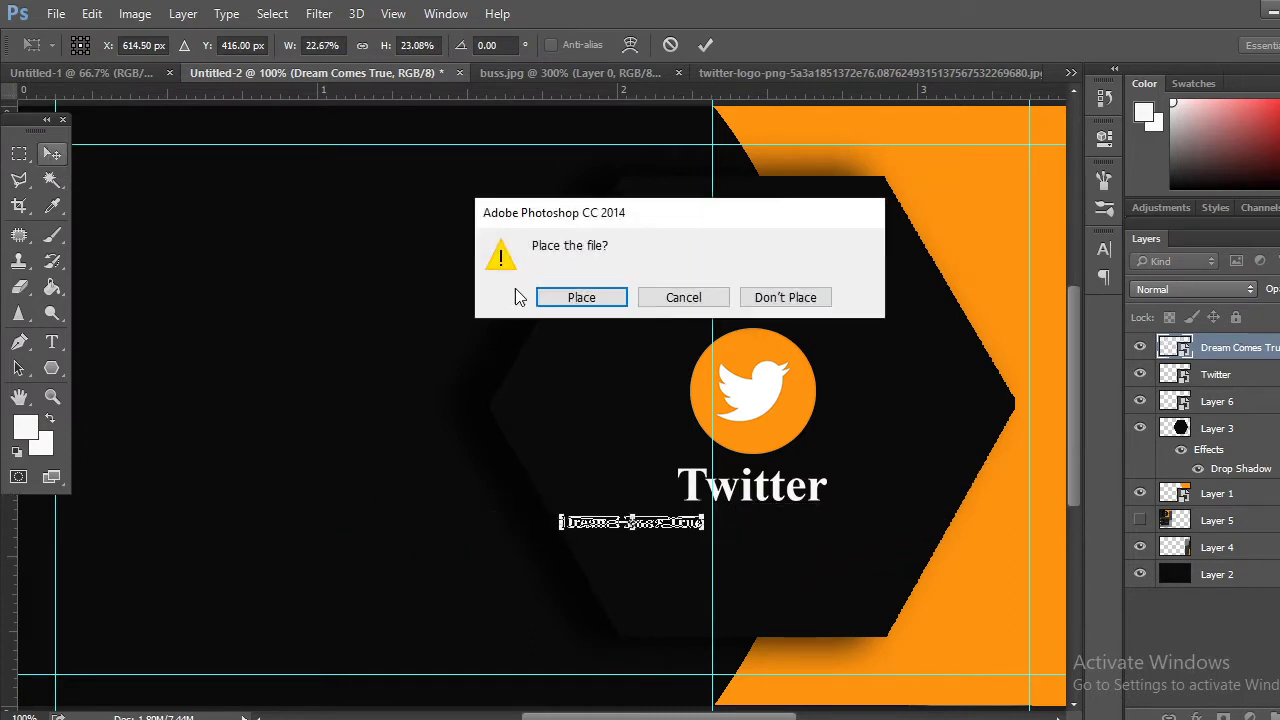
left_click(545, 298)
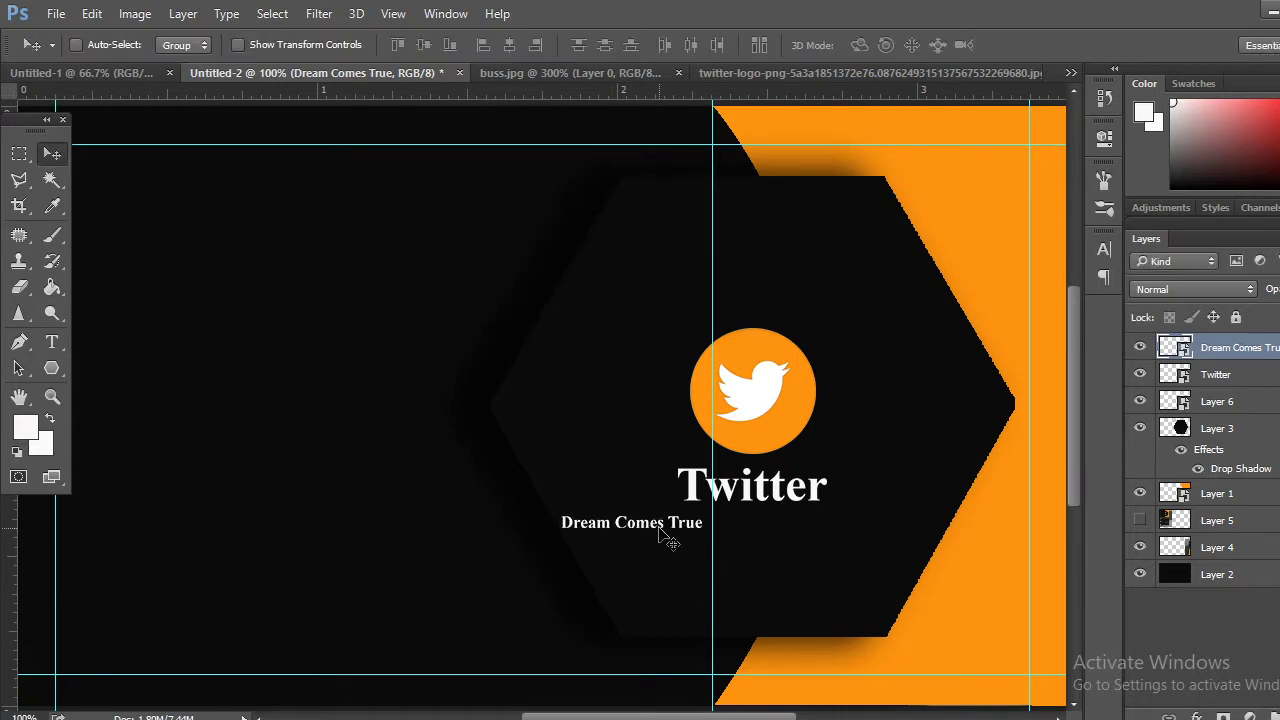
left_click_drag(660, 535, 783, 536)
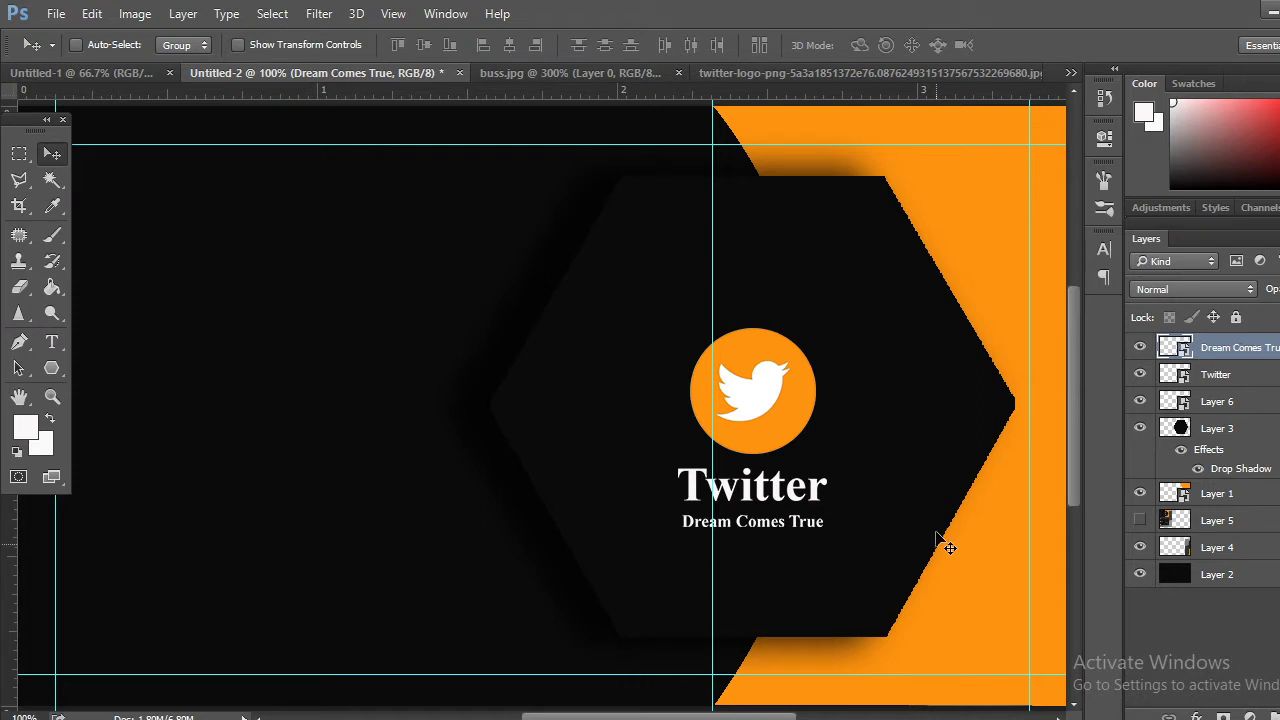
Alt-drag a duplicate of the Twitter text onto the card's left black area
left_click(1172, 378)
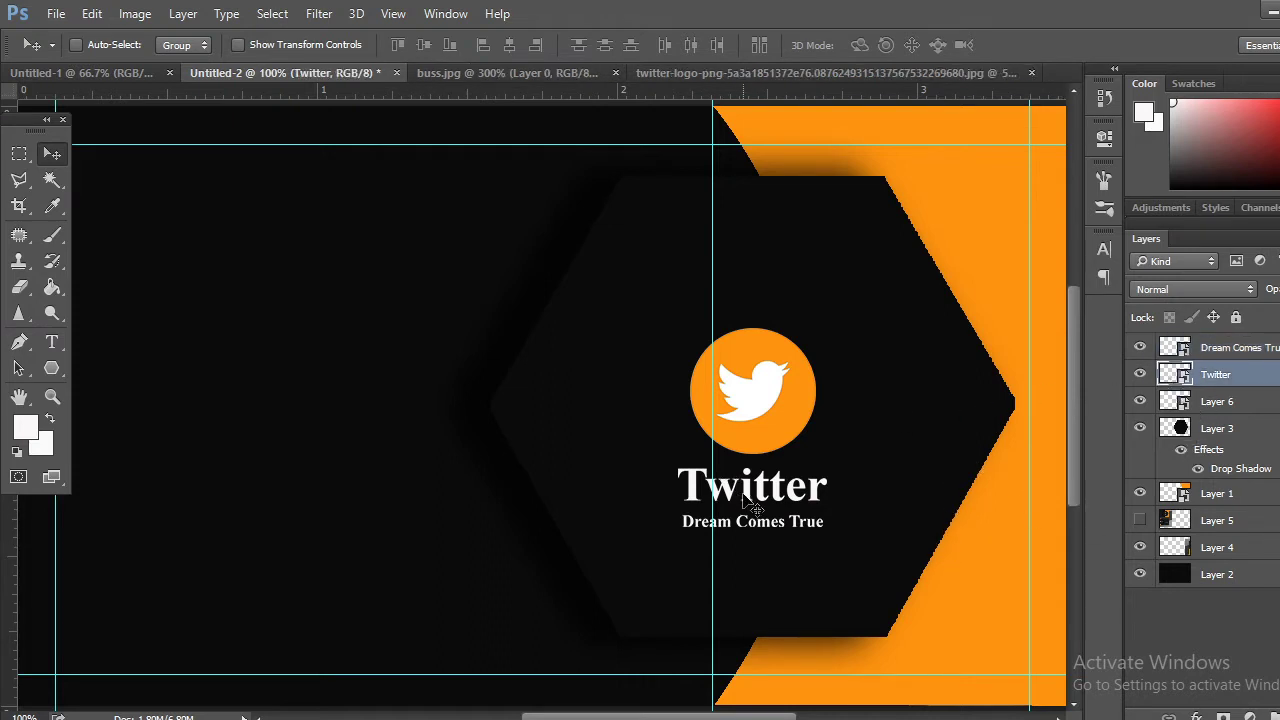
left_click_drag(745, 500, 248, 455)
key("ctrl+plus")
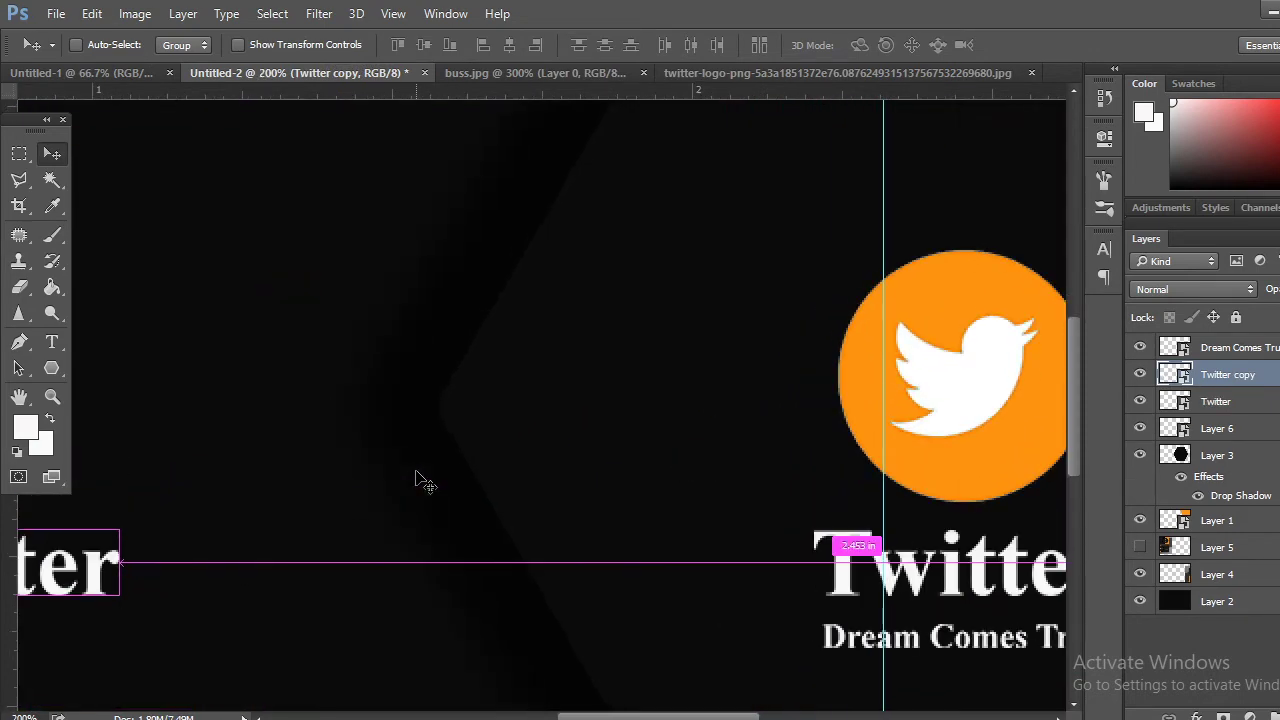
key("ctrl+minus")
key("ctrl+minus")
key("ctrl+minus")
key("ctrl+minus")
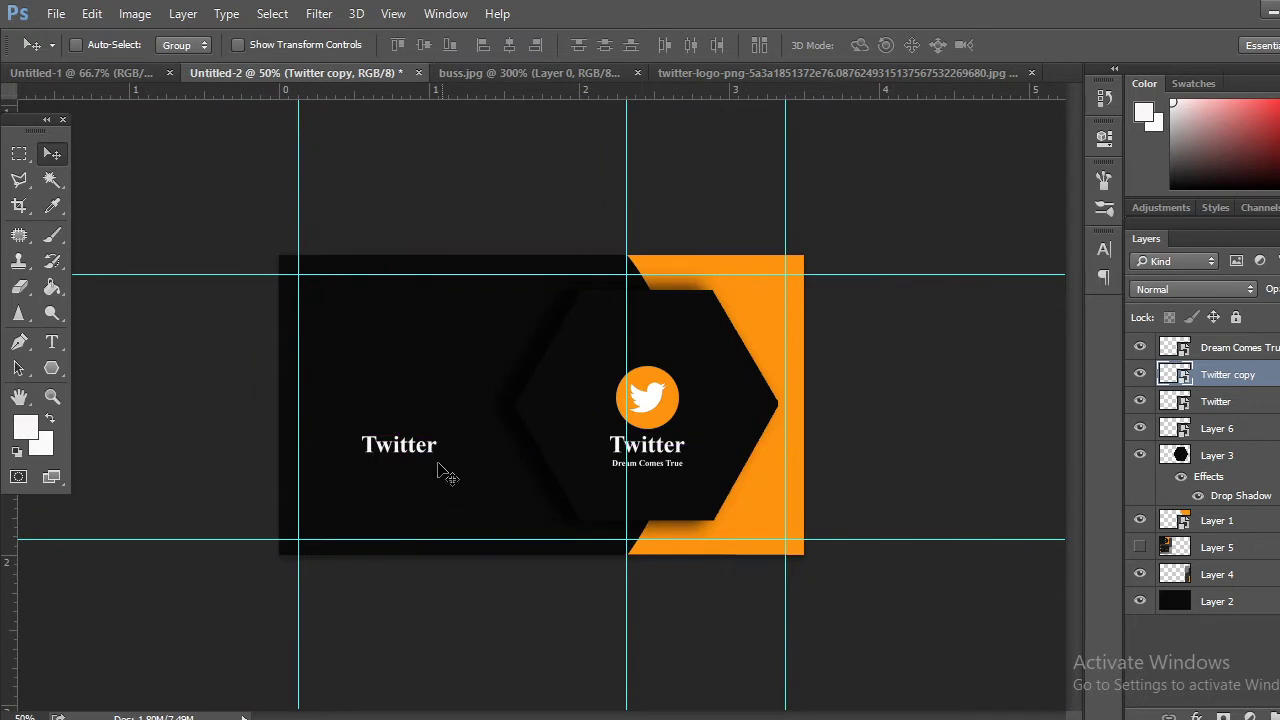
mouse_move(409, 443)
left_mouse_down()
mouse_move(397, 415)
mouse_move(362, 417)
mouse_move(428, 446)
mouse_move(413, 440)
left_mouse_up()
Scale the Twitter copy to about 92% and nudge it slightly right and up
key("ctrl+t")
left_click(52, 153)
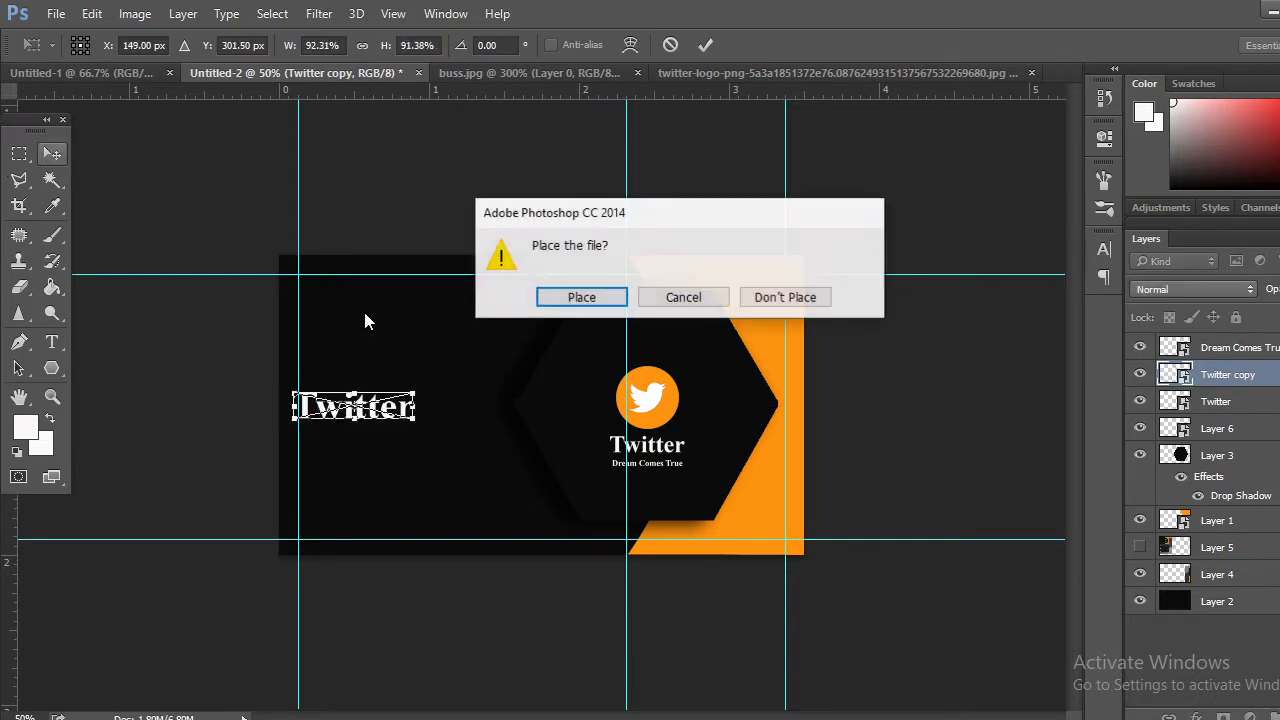
left_click(578, 297)
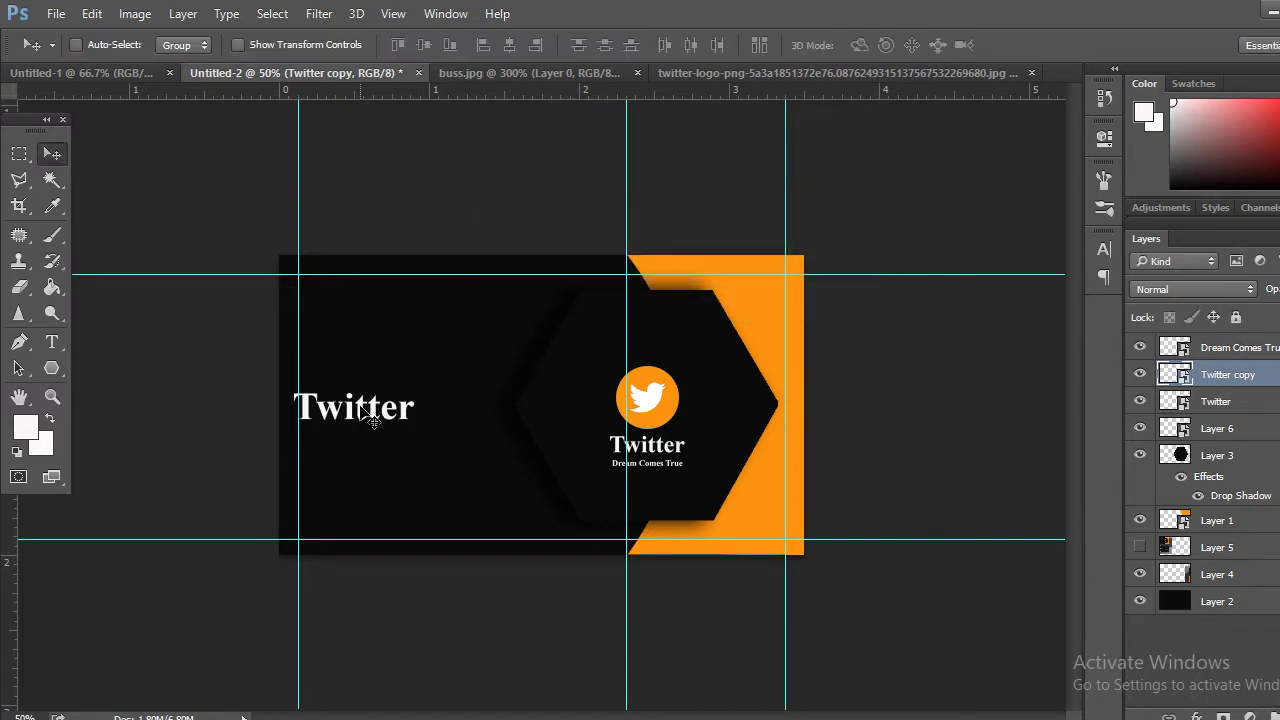
left_click_drag(361, 410, 404, 411)
key("Up")
key("Up")
key("Up")
key("Up")
key("Up")
key("Up")
key("Up")
key("Up")
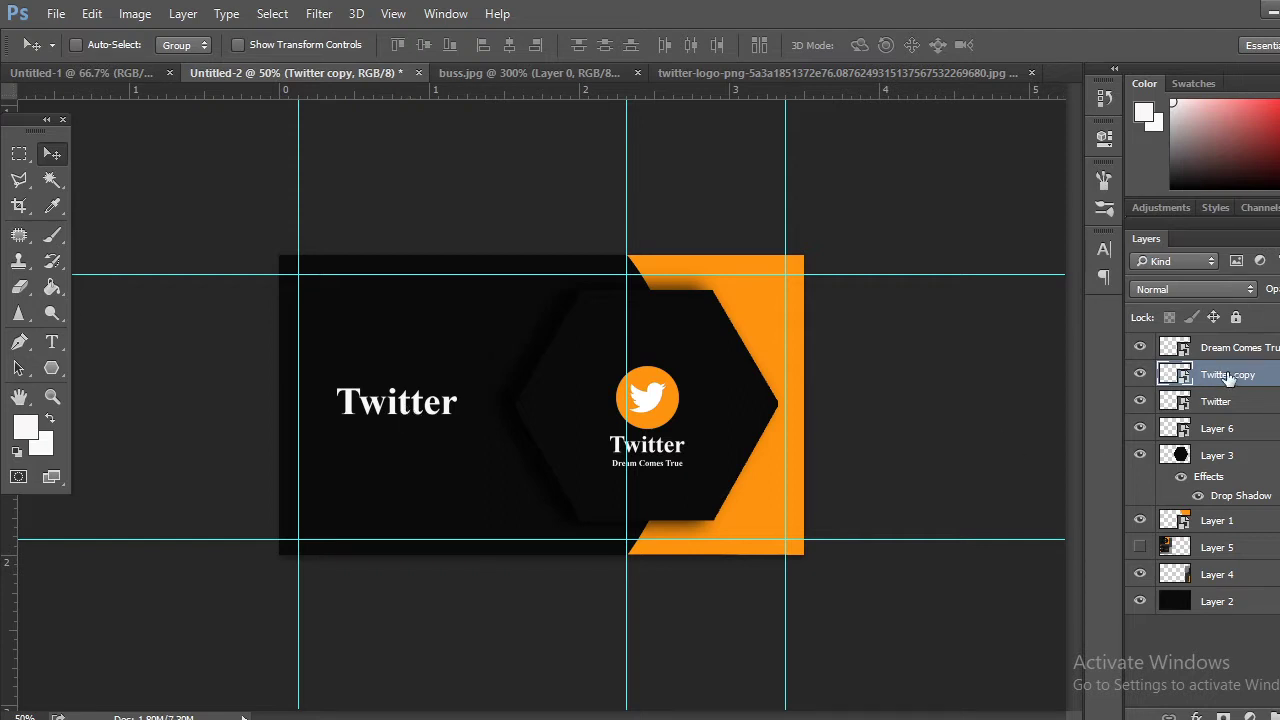
Rasterize the Twitter copy layer and set the Paint Bucket foreground to the card's orange
right_click(1183, 375)
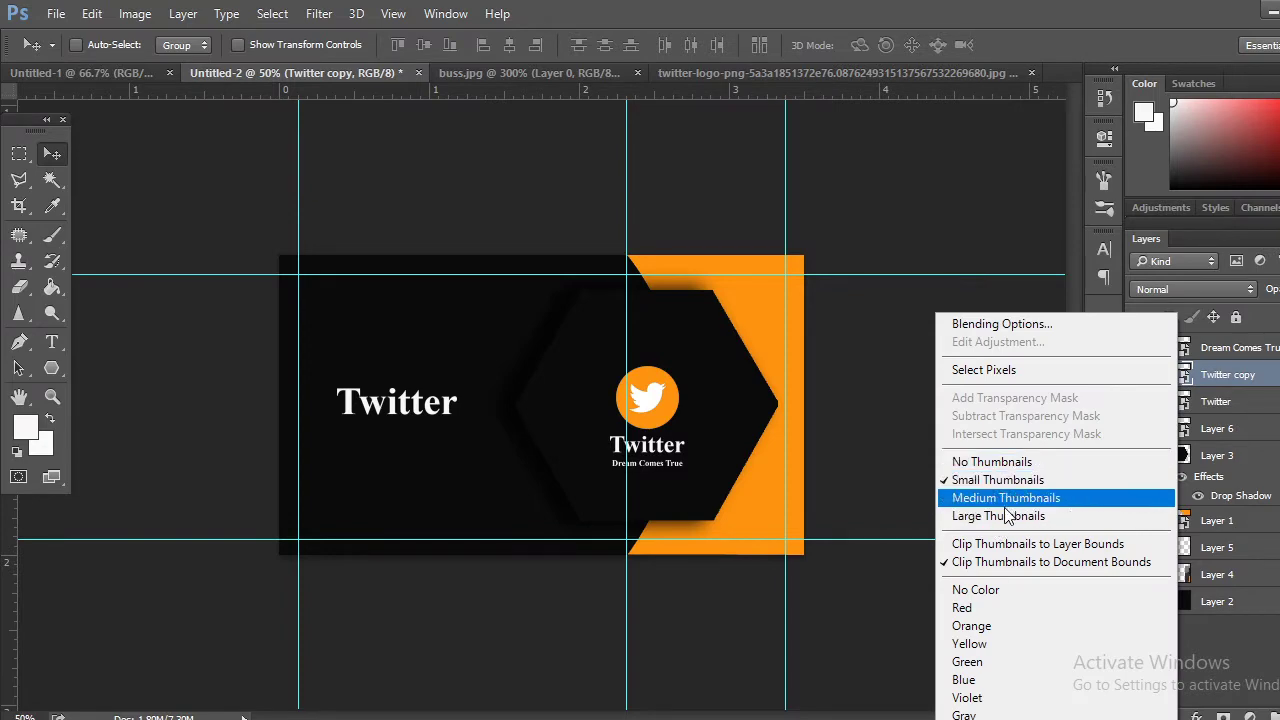
right_click(1275, 371)
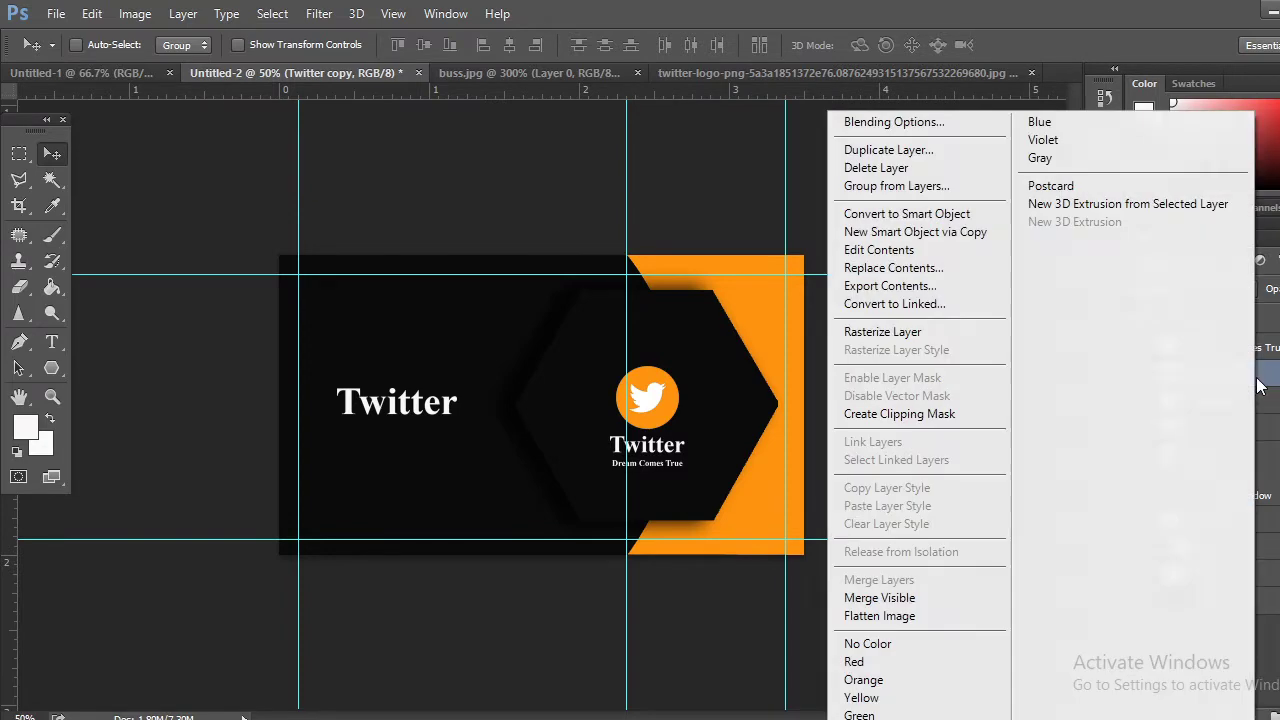
left_click(880, 330)
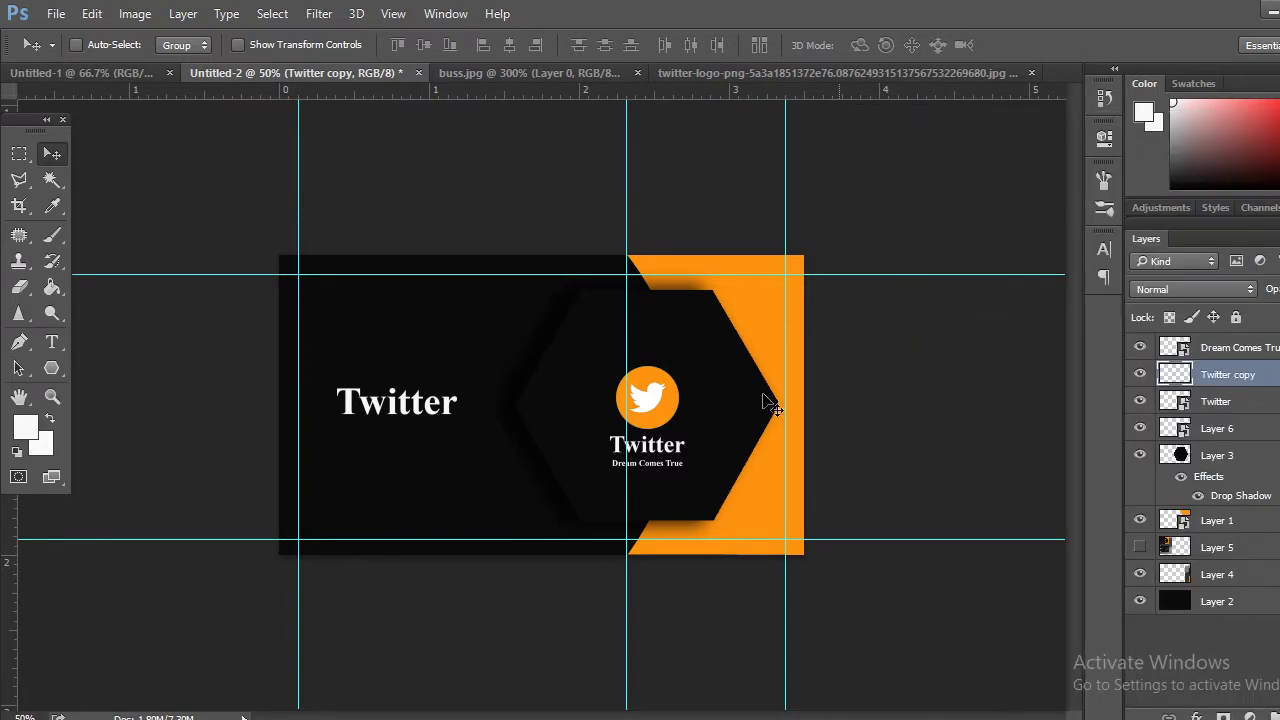
left_click(53, 287)
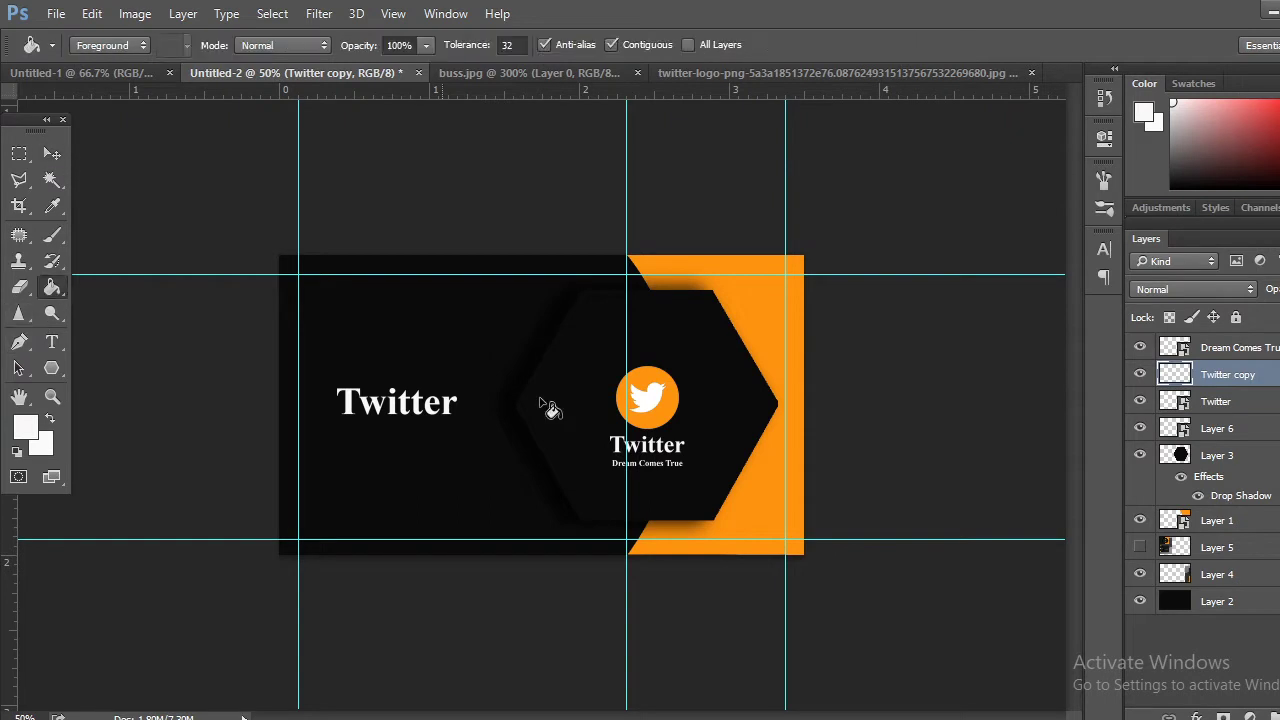
left_click(30, 432)
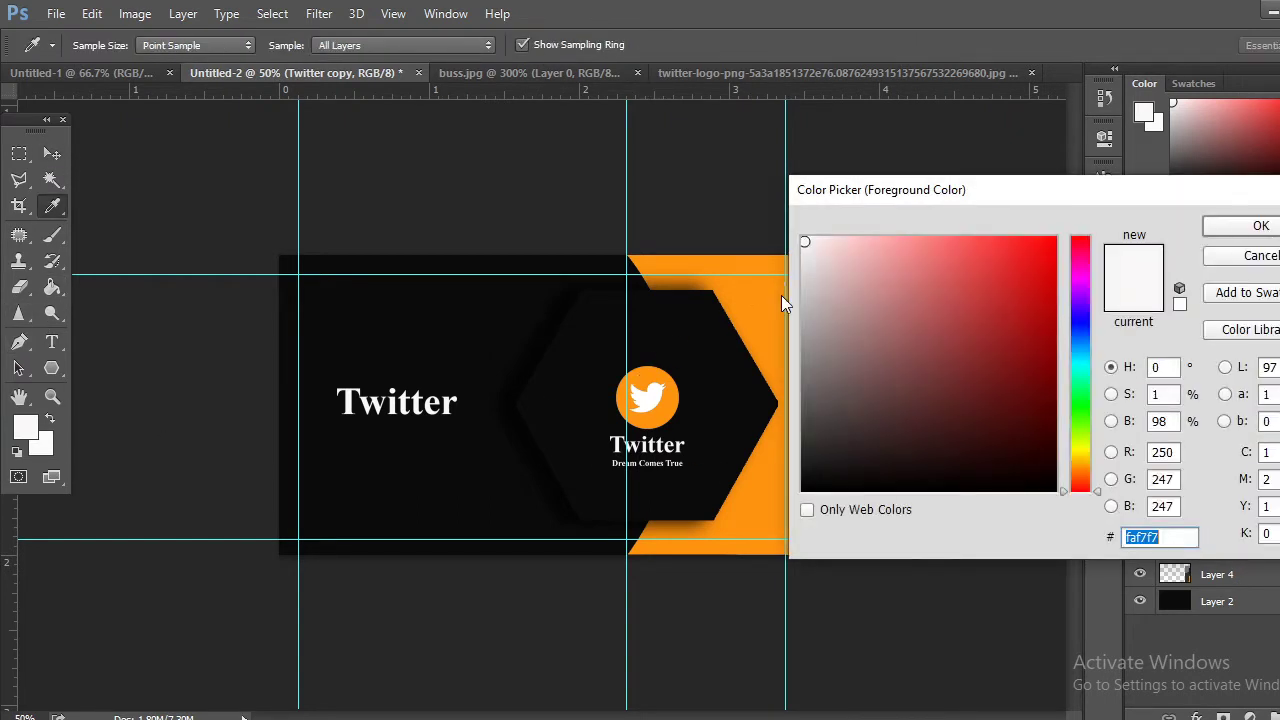
left_click(774, 297)
left_click(1222, 226)
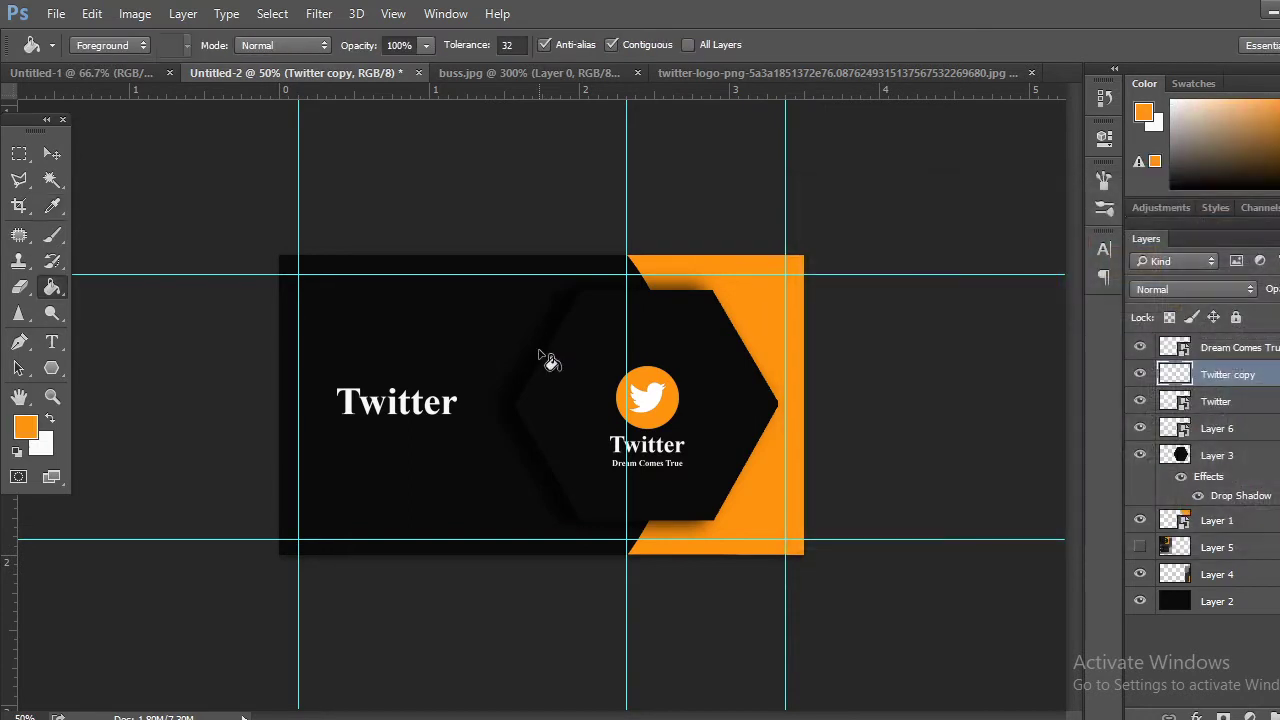
Fill the e, t, i, w and T letters of the left Twitter word with orange
scroll(558, 365, "up", 1)
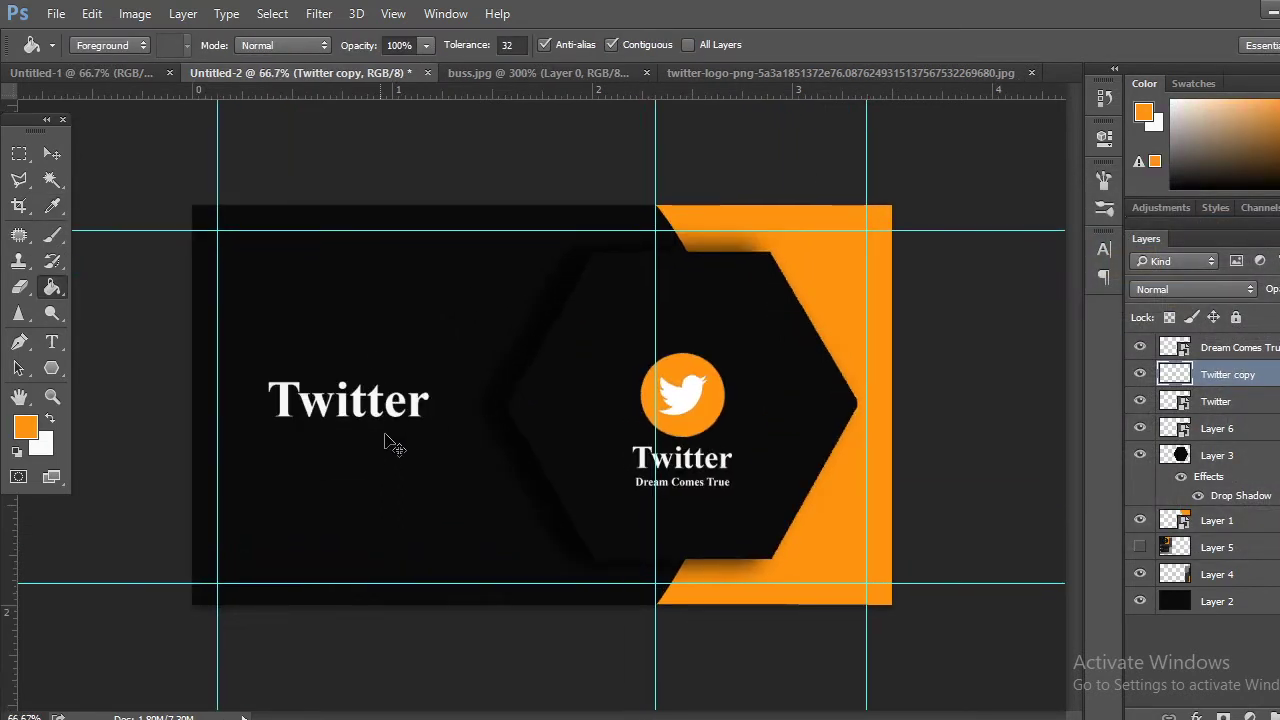
scroll(400, 440, "up", 1)
scroll(390, 430, "up", 1)
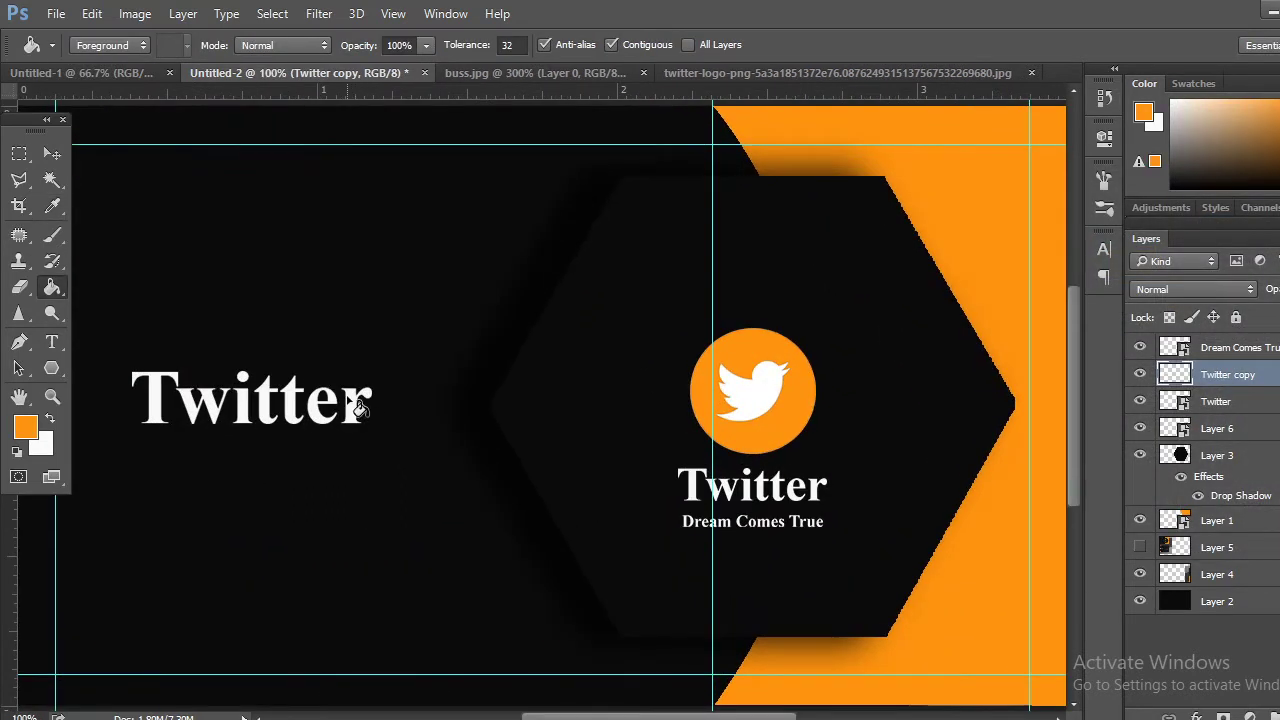
left_click(333, 402)
left_click(298, 402)
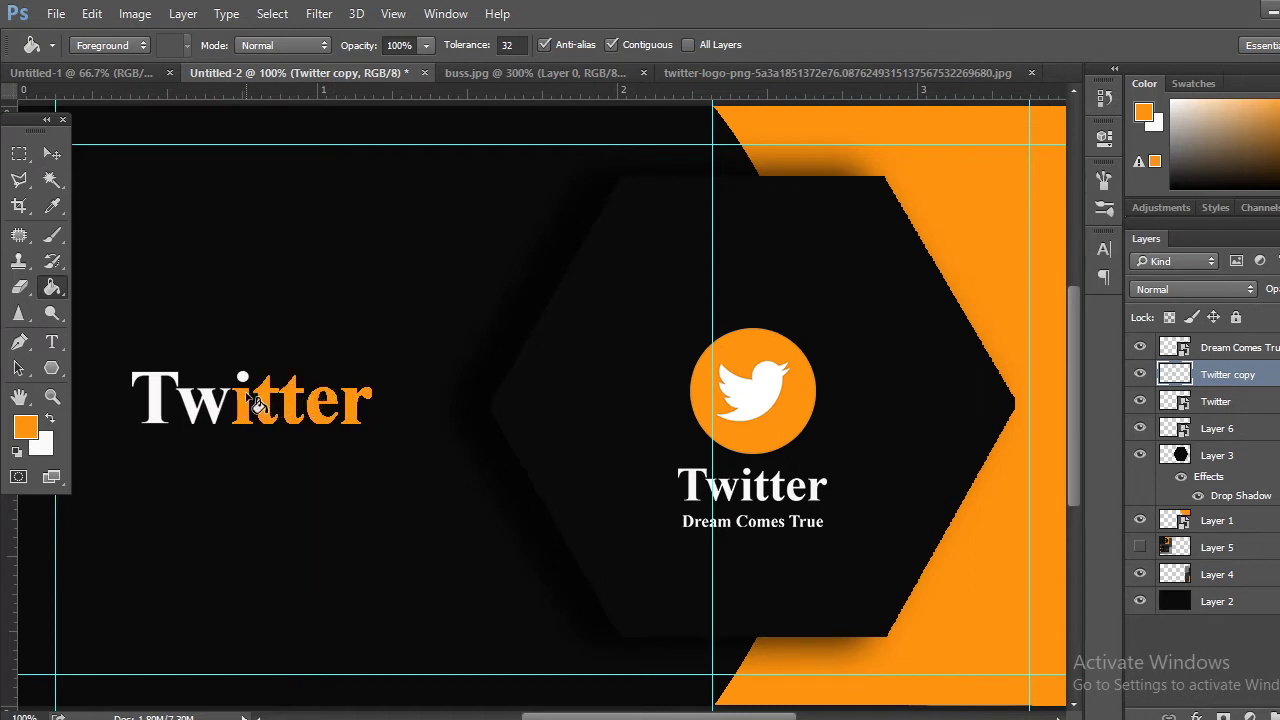
left_click(245, 398)
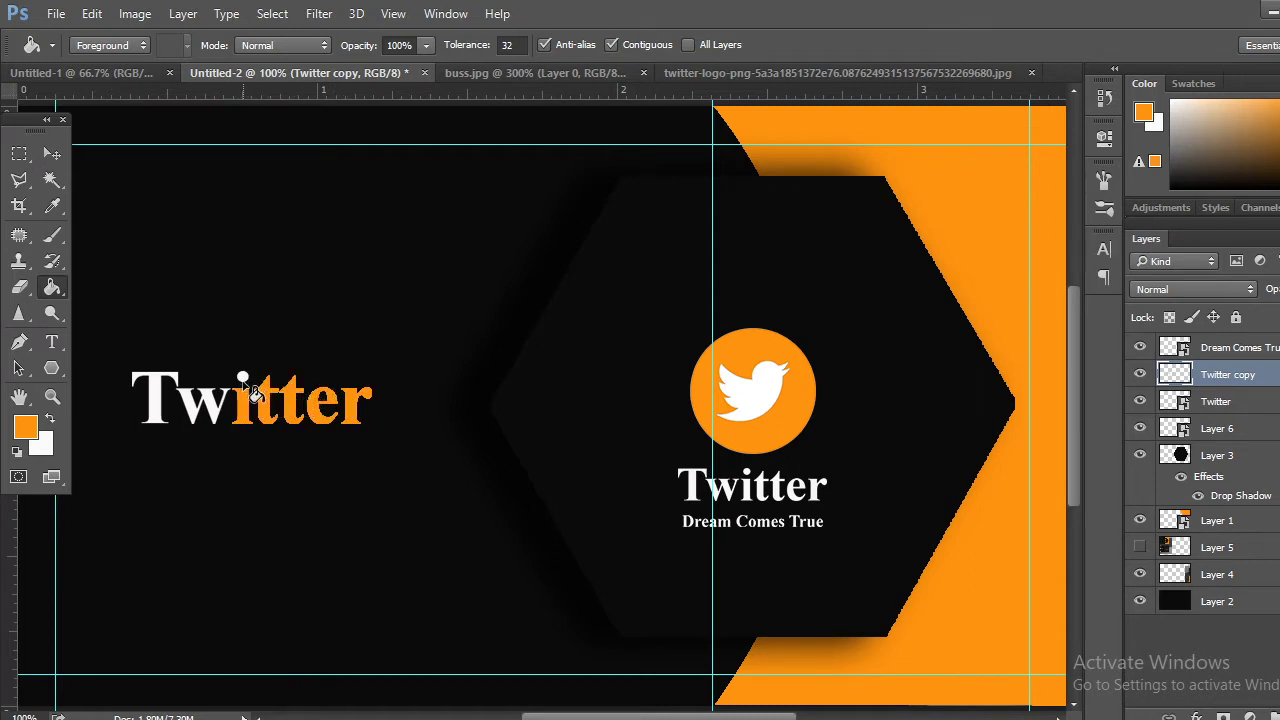
left_click(203, 412)
left_click(163, 400)
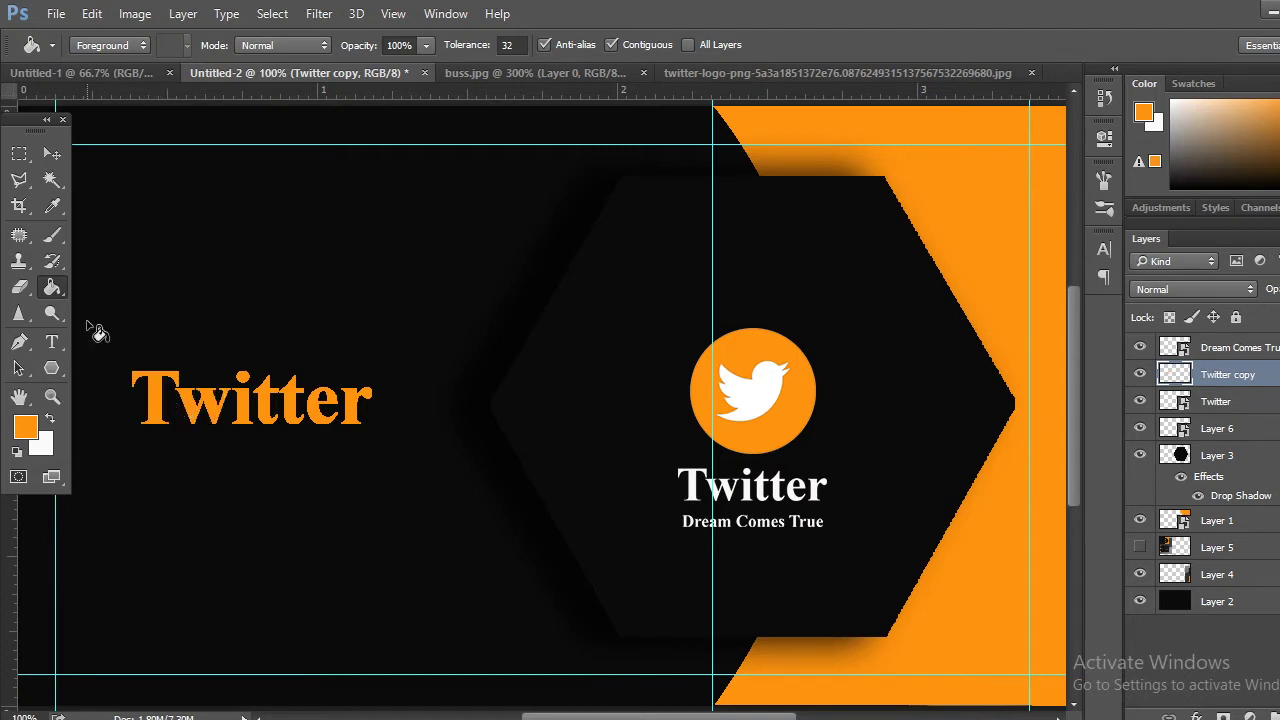
left_click(51, 156)
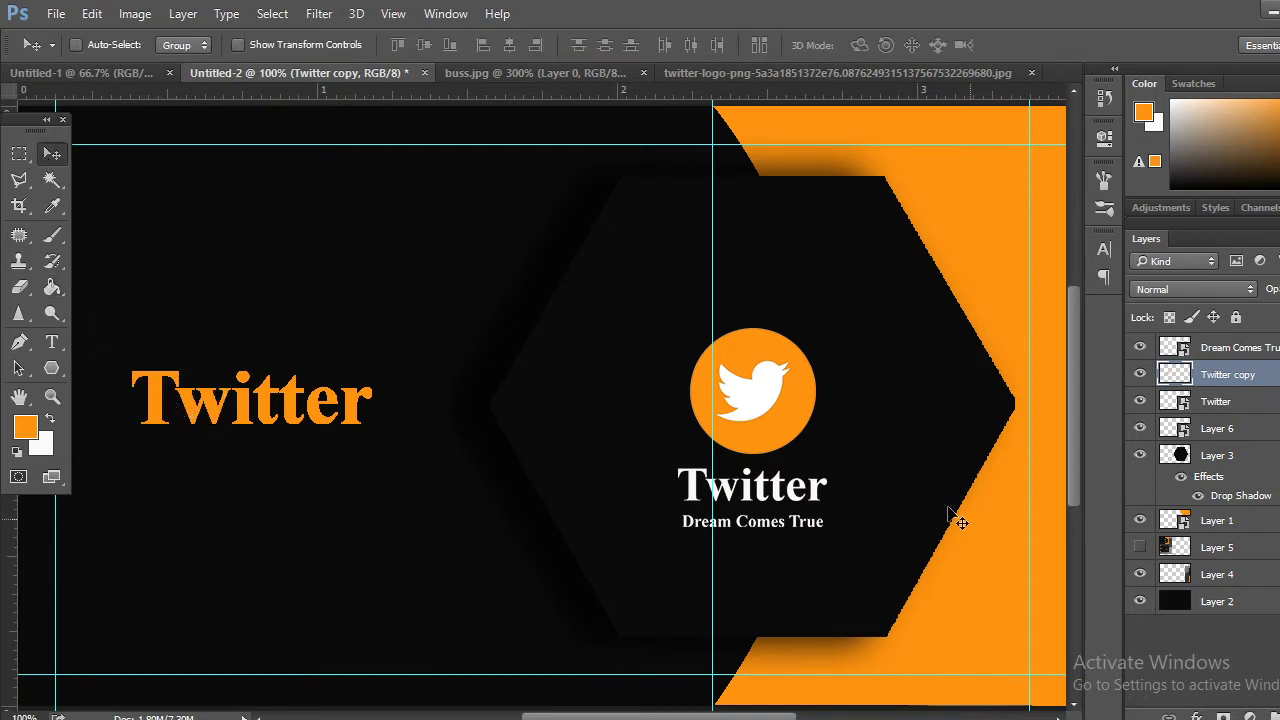
key("ctrl+minus")
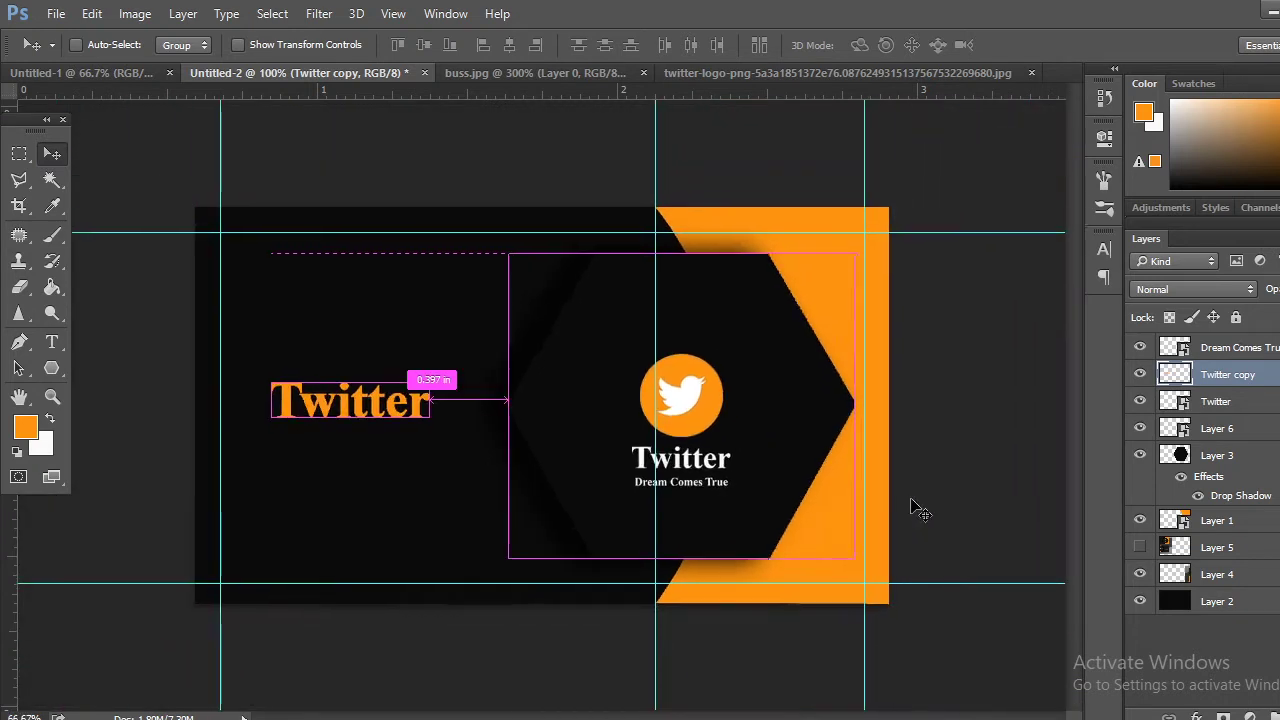
key("ctrl+minus")
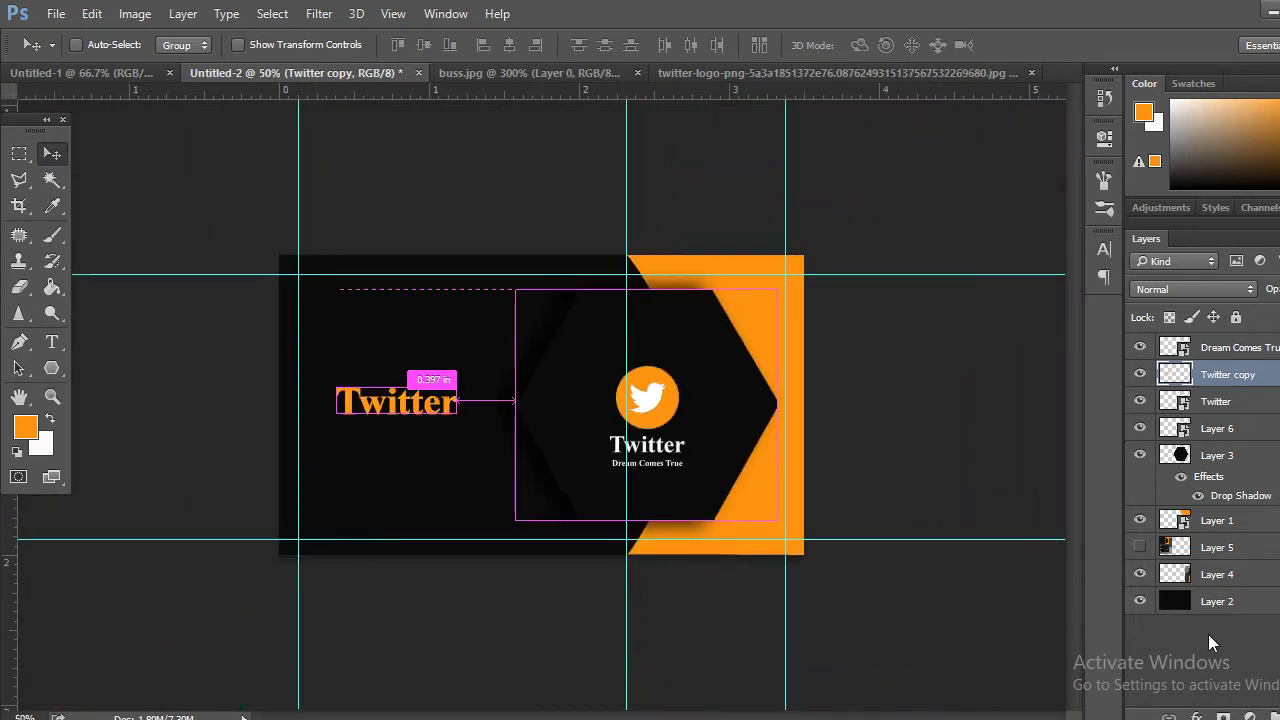
Rasterize the Twitter copy layer again and set the Paint Bucket foreground colour to orange
left_click(19, 153)
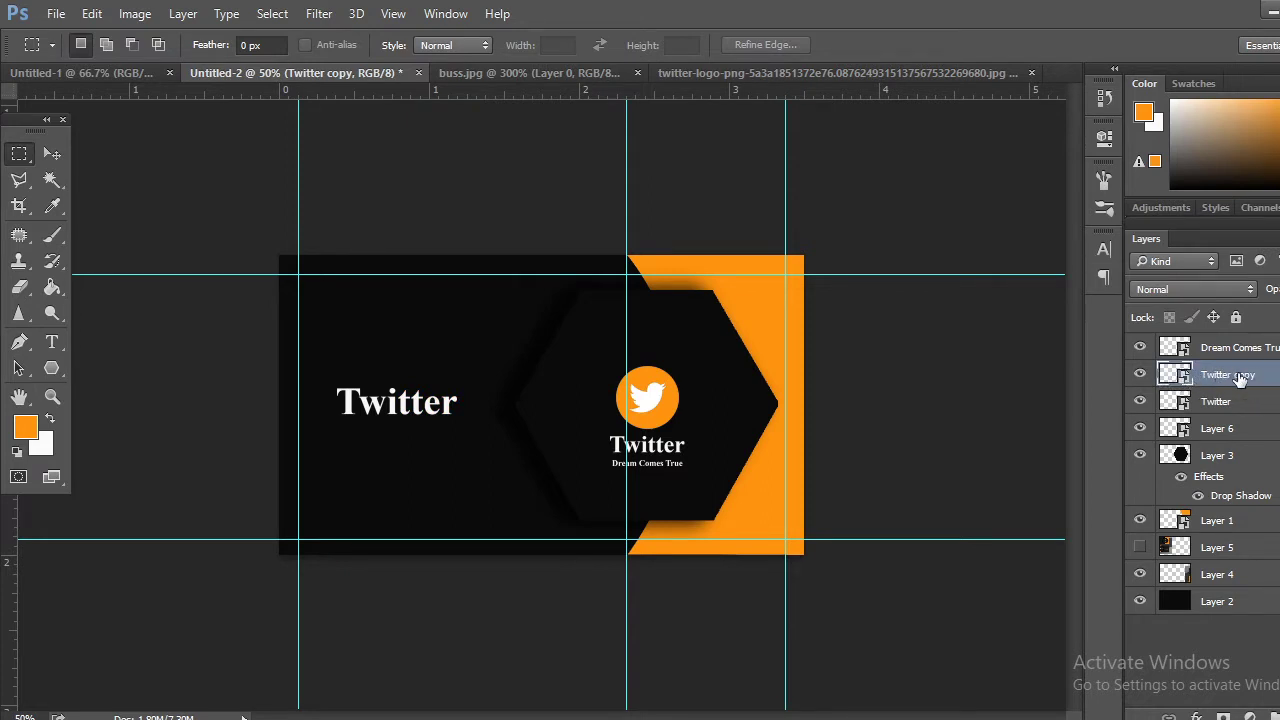
right_click(1182, 375)
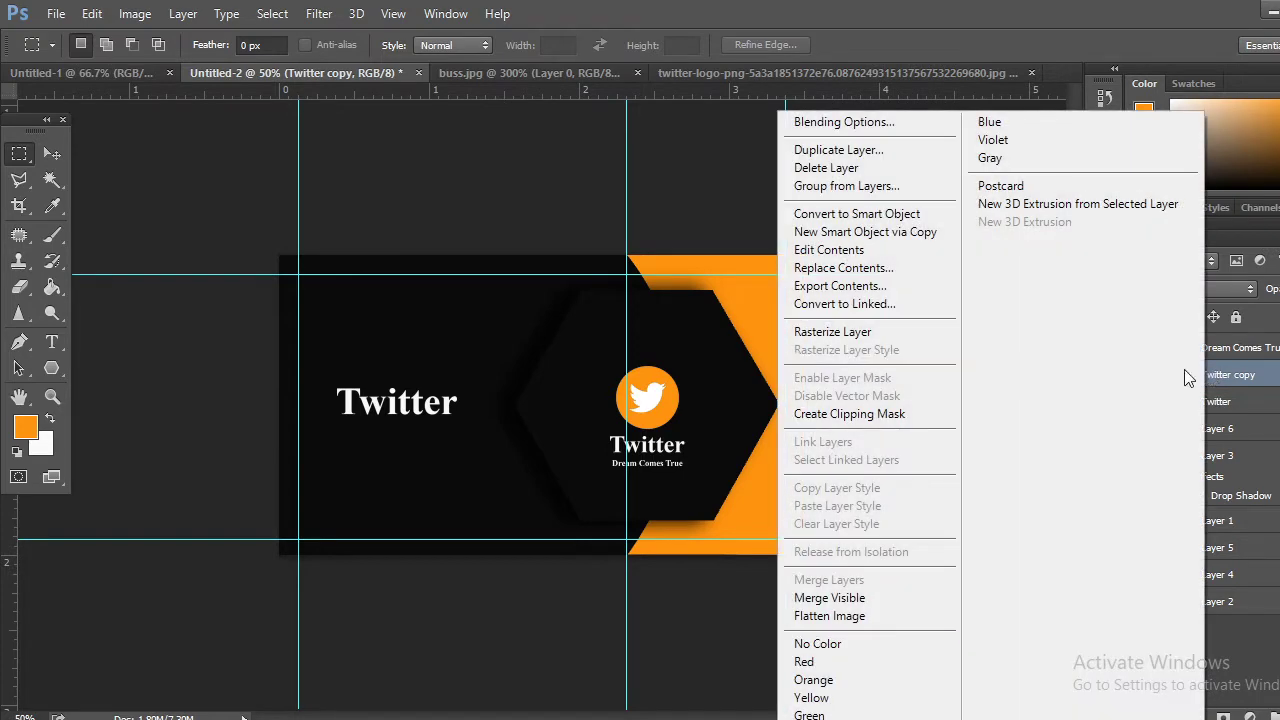
left_click(858, 333)
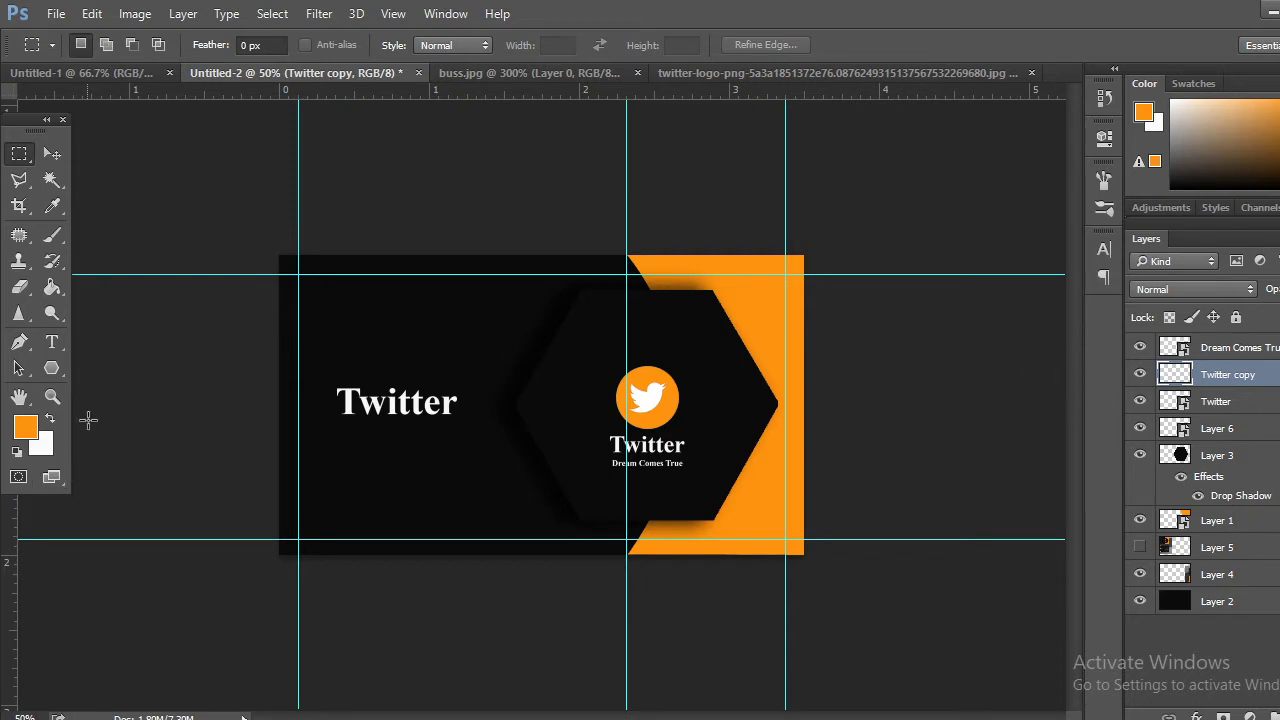
key("ctrl+t")
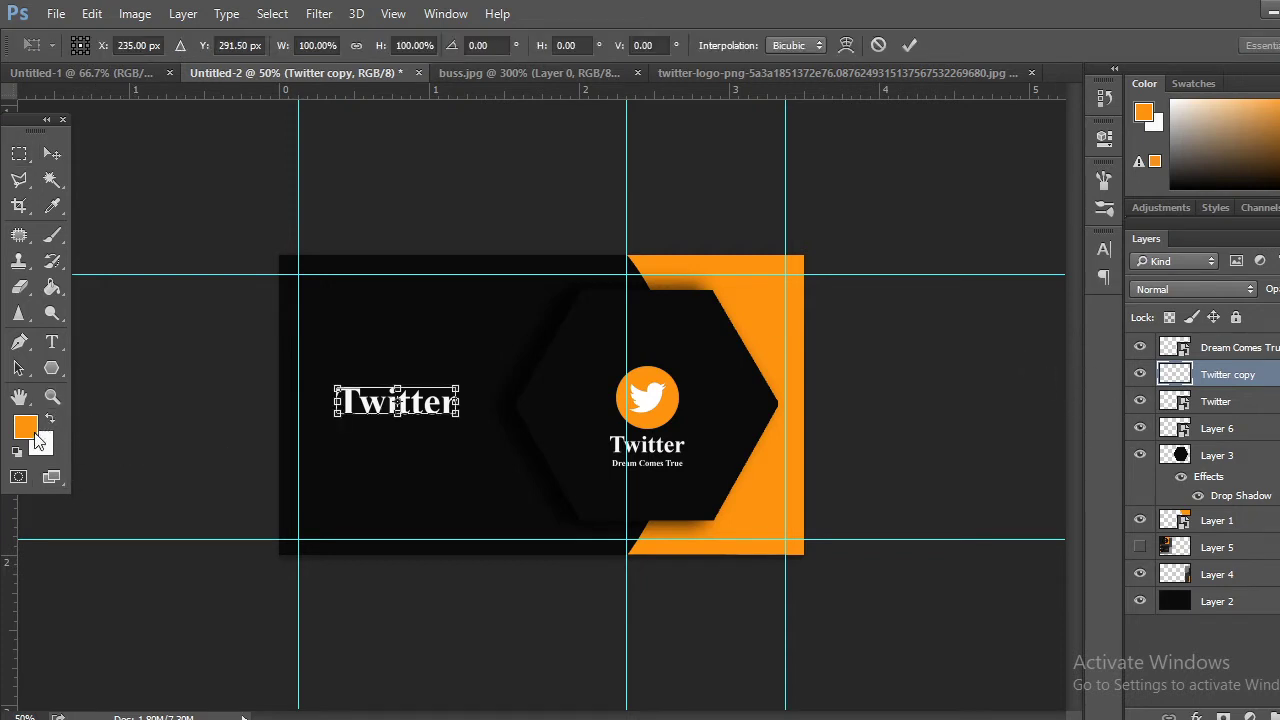
left_click(52, 287)
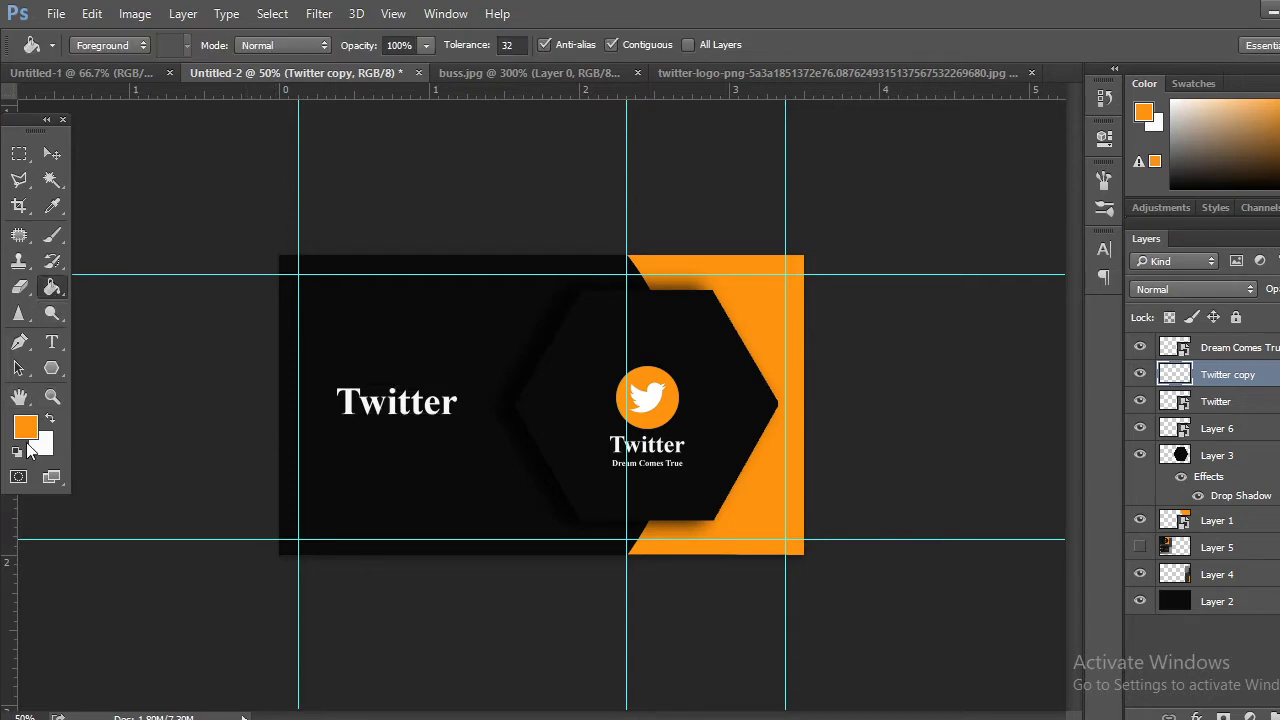
left_click(25, 428)
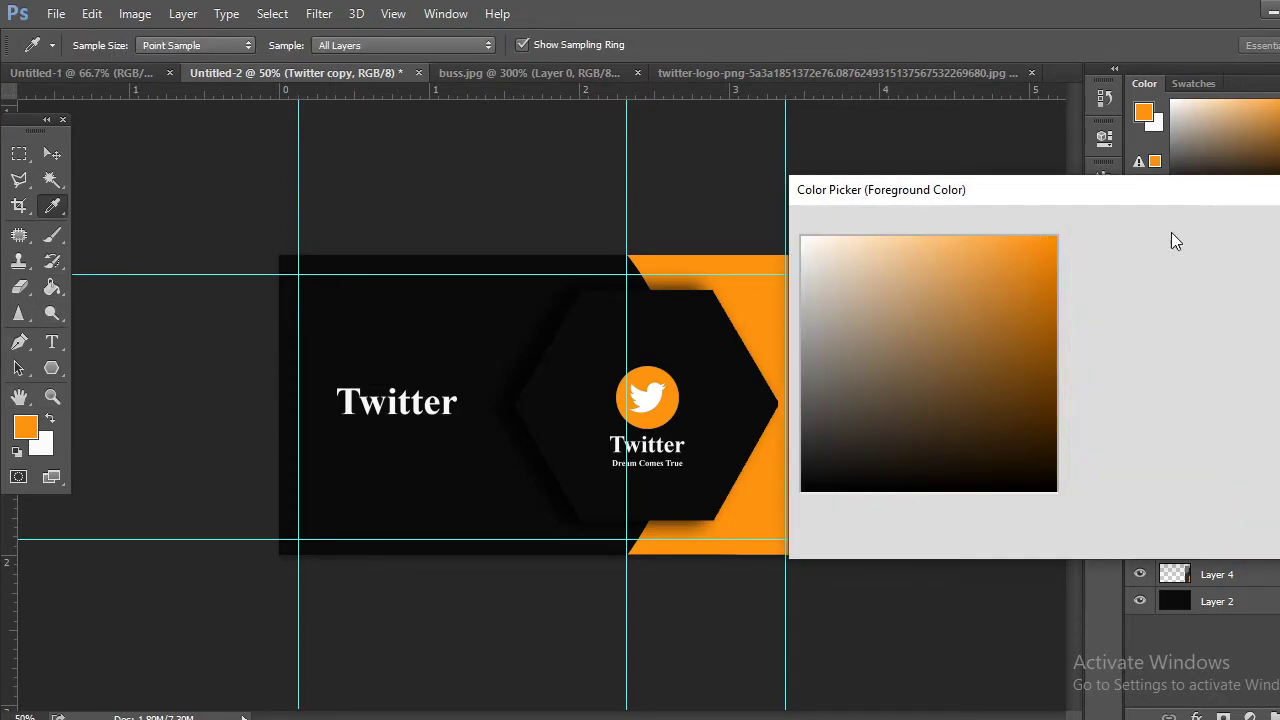
left_click(1237, 228)
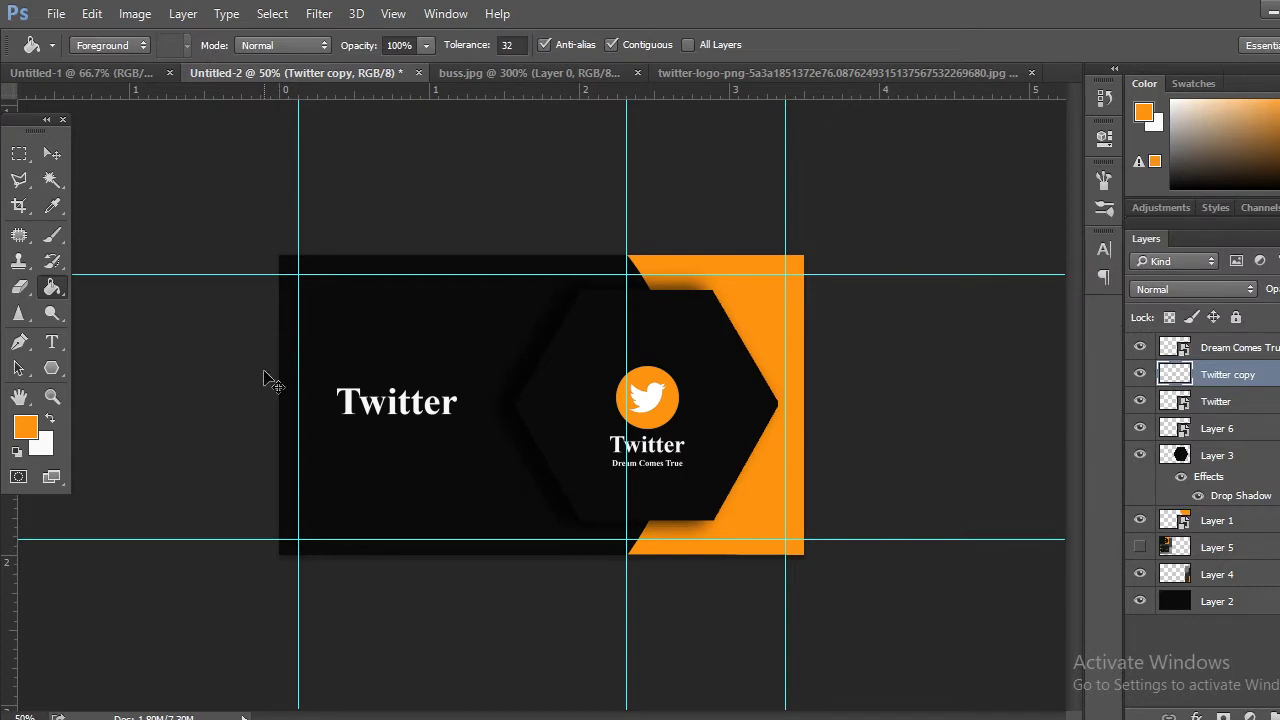
key("ctrl+t")
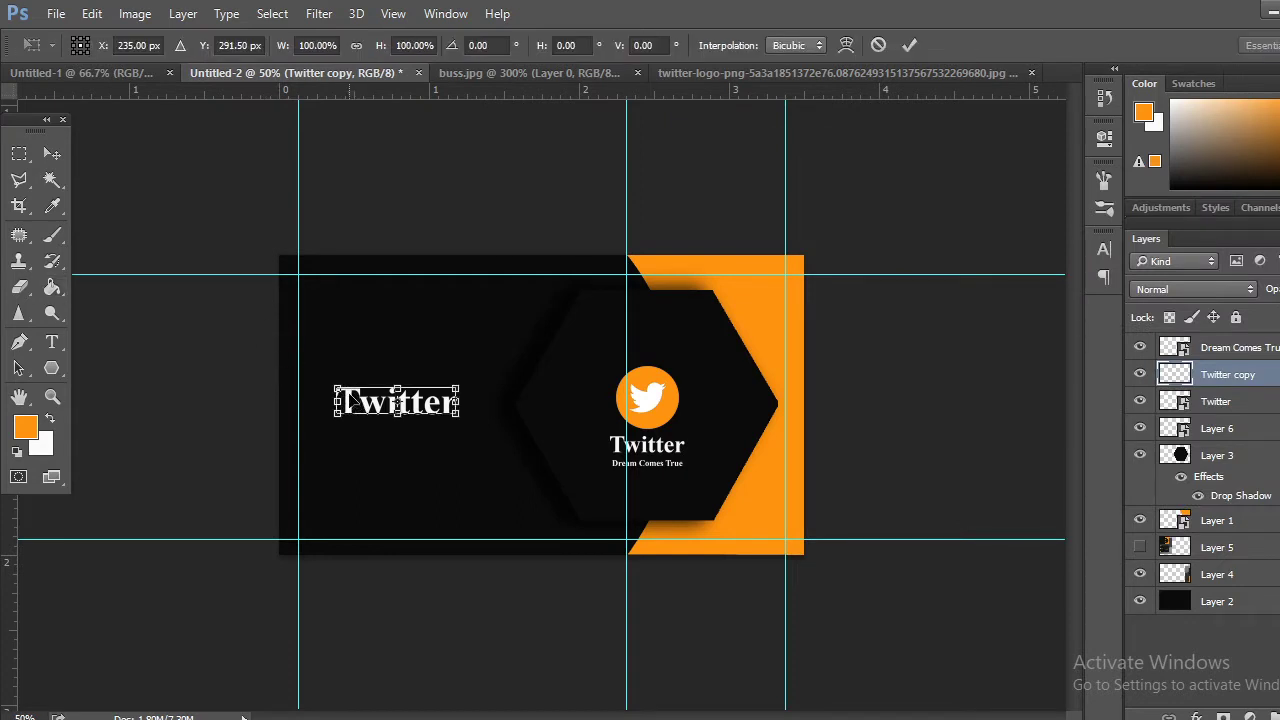
left_click(52, 287)
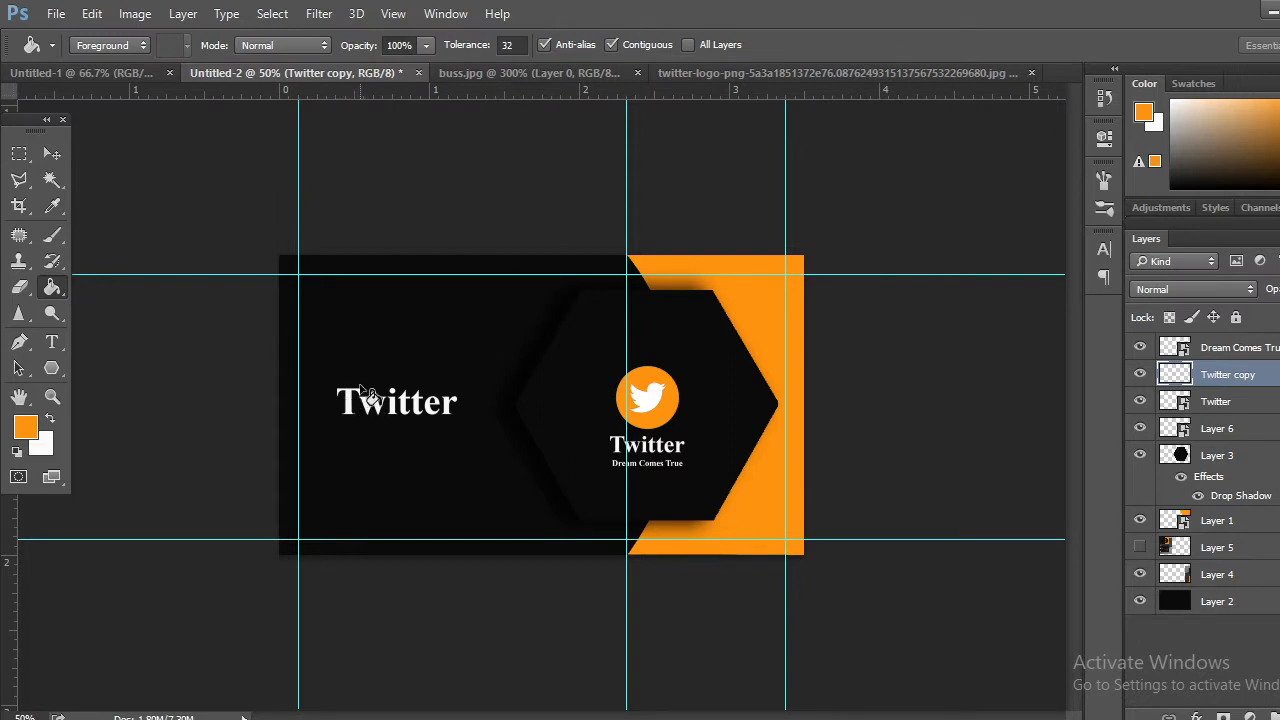
Zoom in and fill r, e, t, i with its dot, w and T of the left Twitter orange
left_click(345, 430)
key("ctrl+plus")
key("ctrl+plus")
key("ctrl+plus")
key("ctrl+plus")
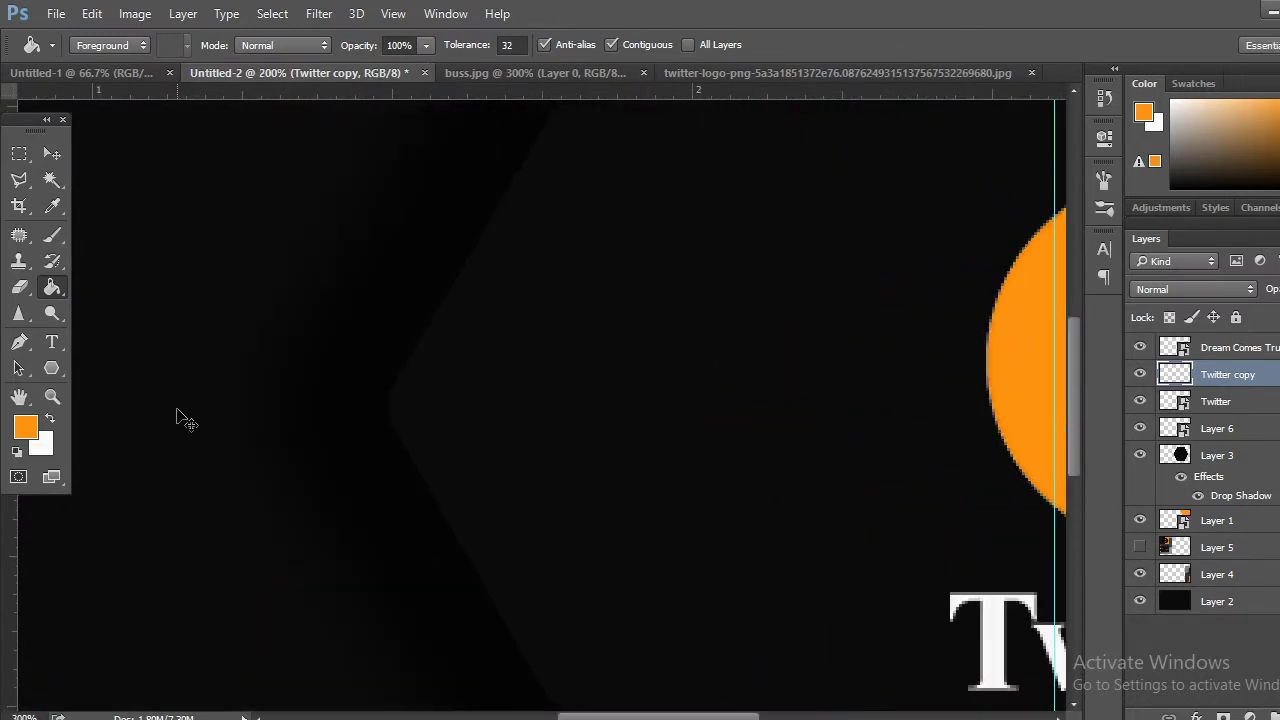
key("space")
left_click_drag(781, 434, 1011, 437)
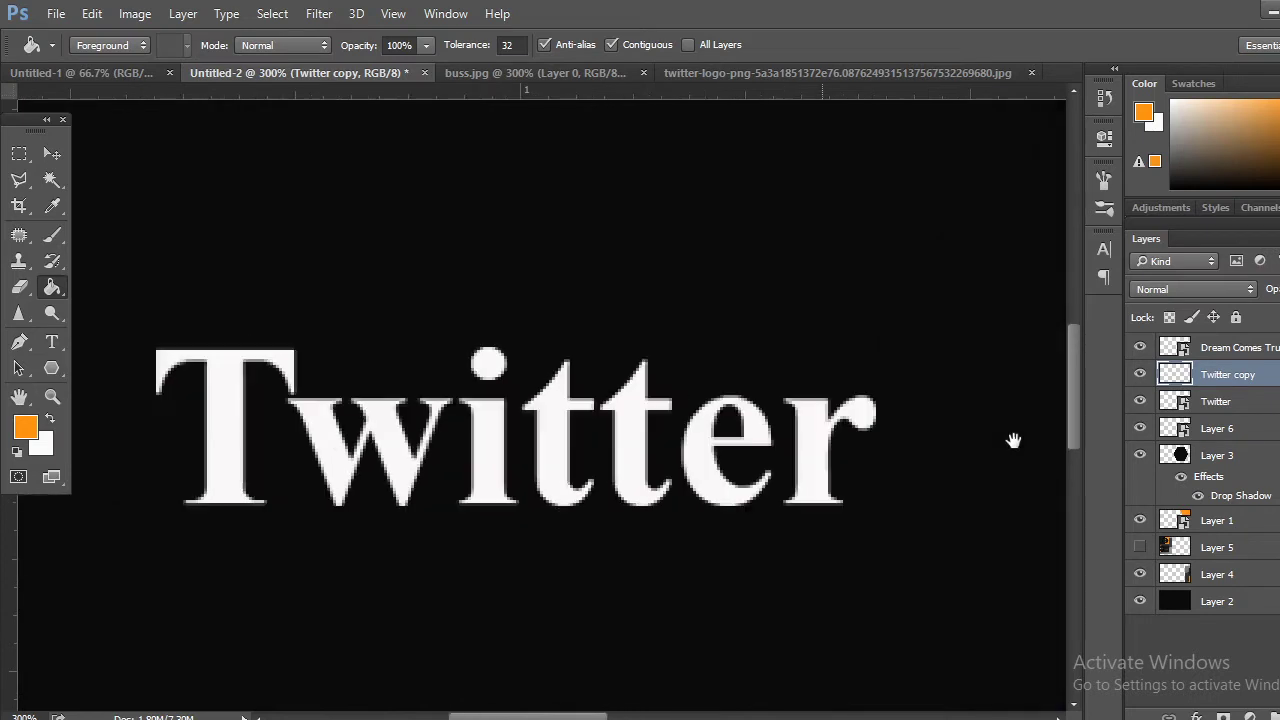
left_click(840, 443)
left_click(738, 450)
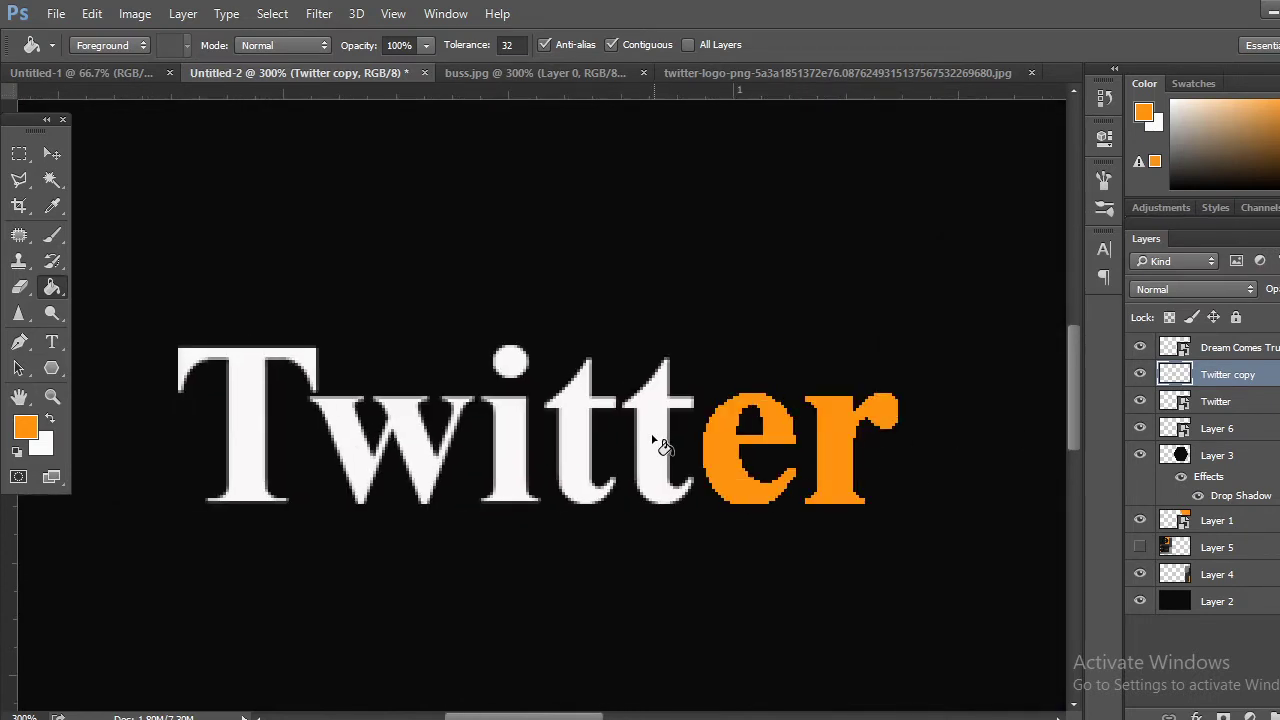
left_click(655, 440)
left_click(521, 424)
left_click(512, 362)
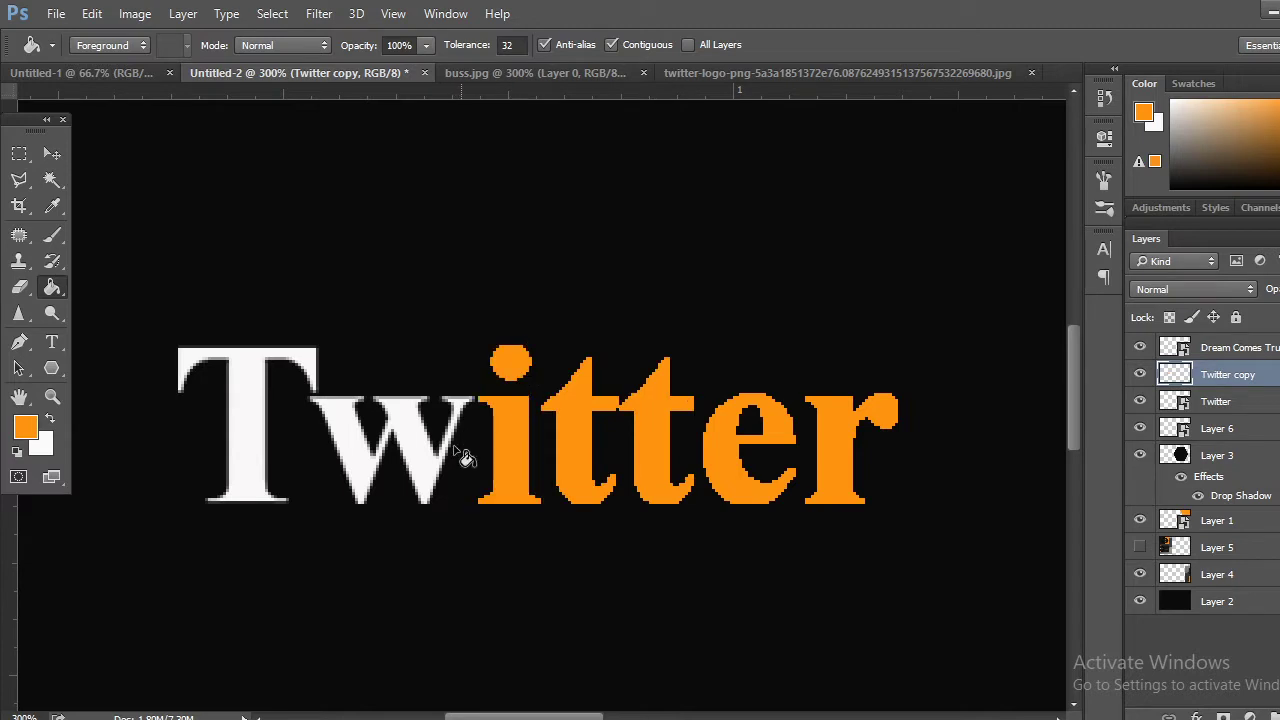
left_click(417, 460)
left_click(245, 410)
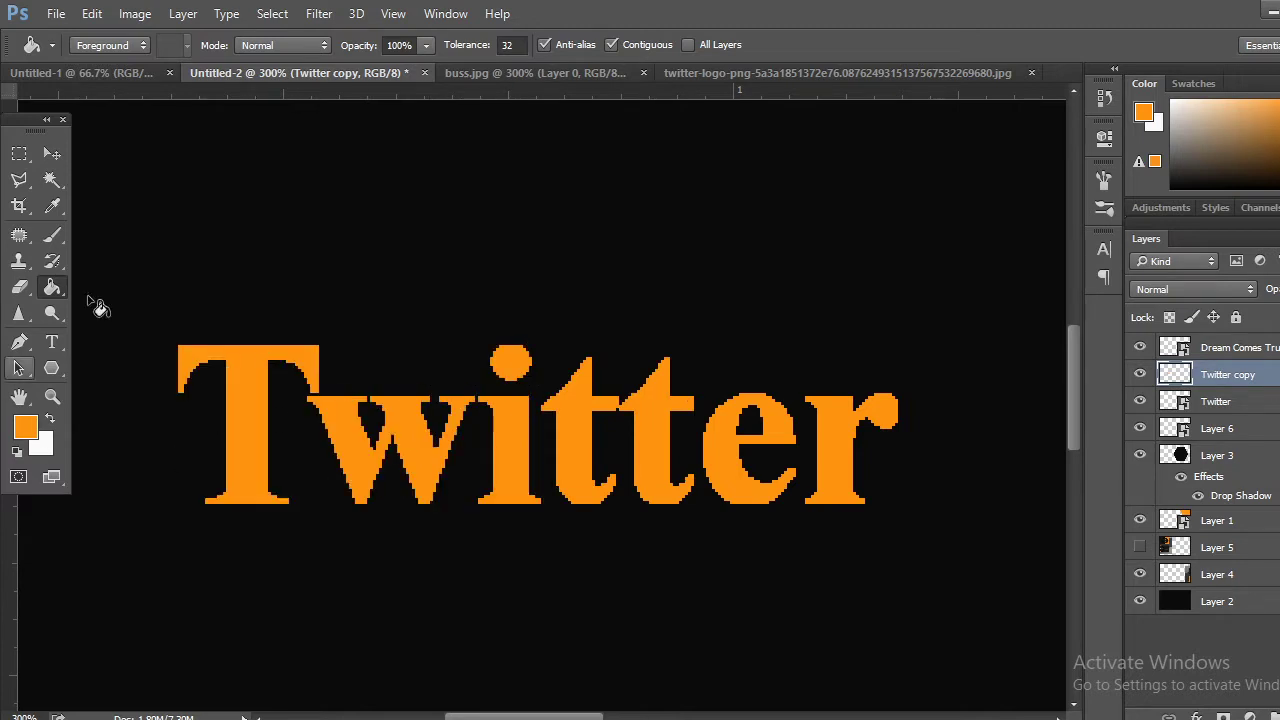
key("m")
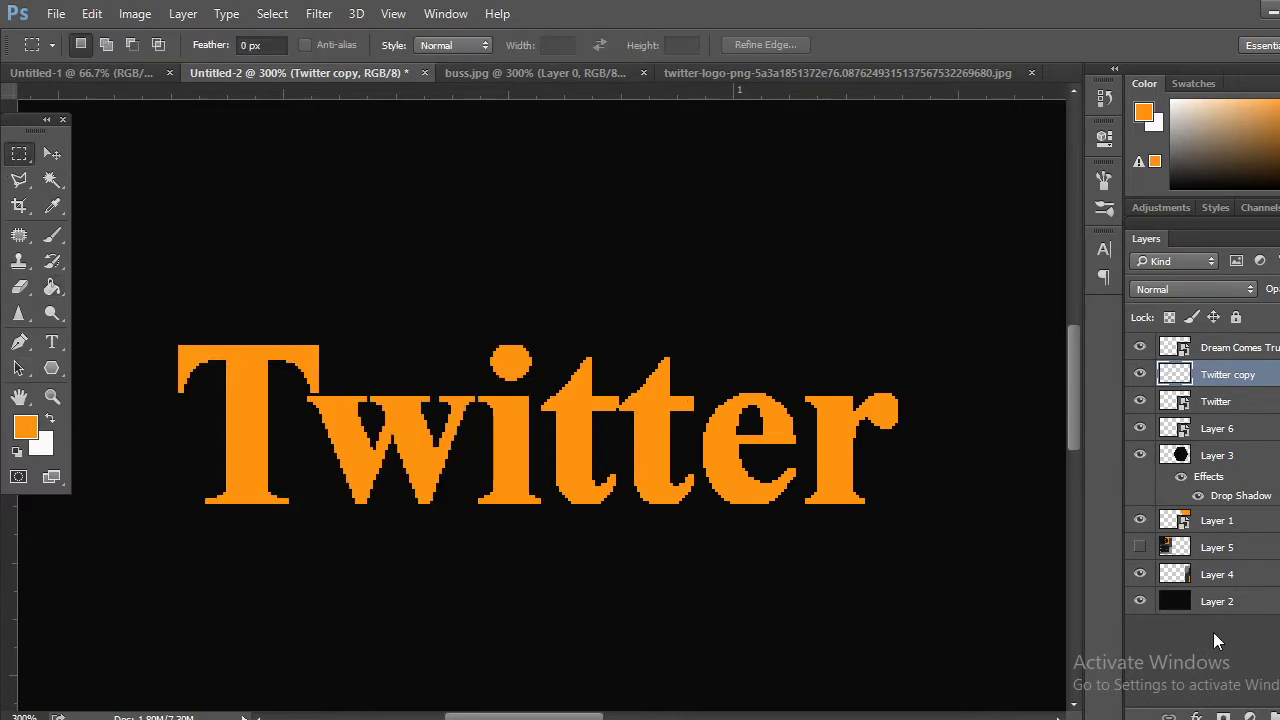
key("ctrl+minus")
key("ctrl+minus")
key("ctrl+minus")
key("ctrl+minus")
key("ctrl+minus")
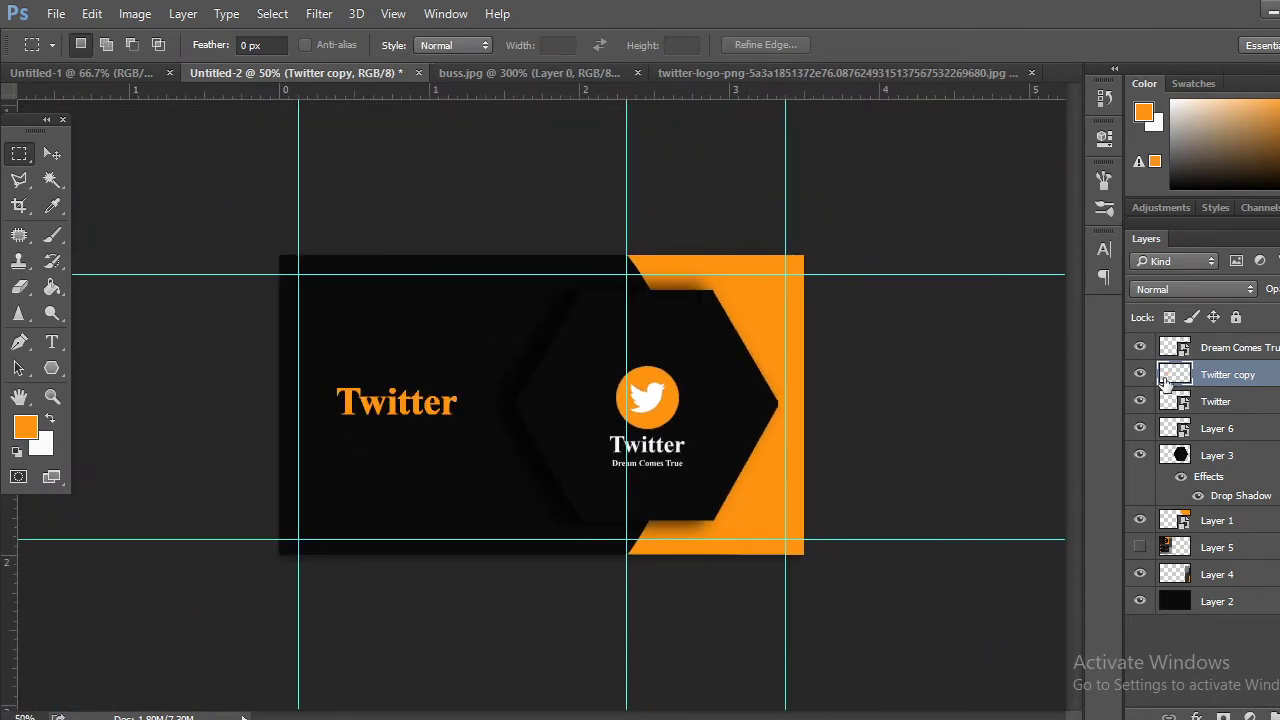
Convert the orange Twitter copy to a smart object and delete that layer
right_click(1166, 383)
left_click(888, 255)
left_click_drag(1240, 378, 1274, 716)
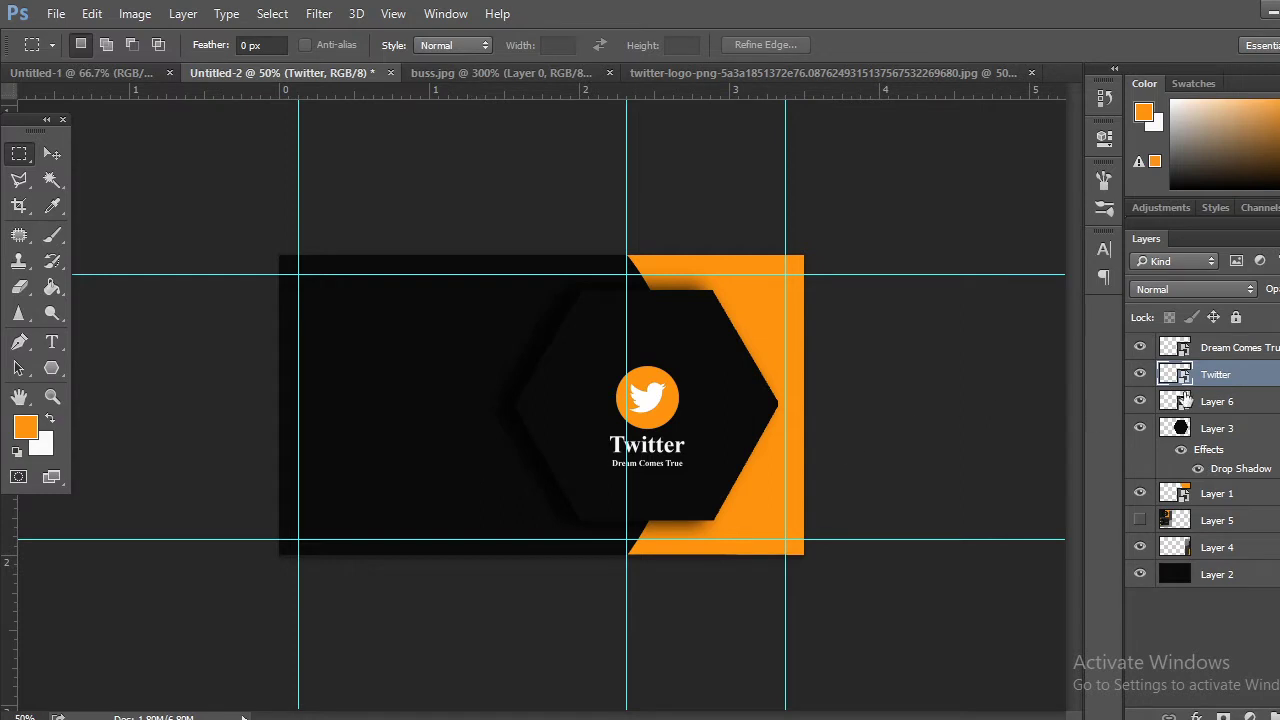
Alt-drag a fresh copy of the white centre Twitter text onto the card's left half
left_click(51, 154)
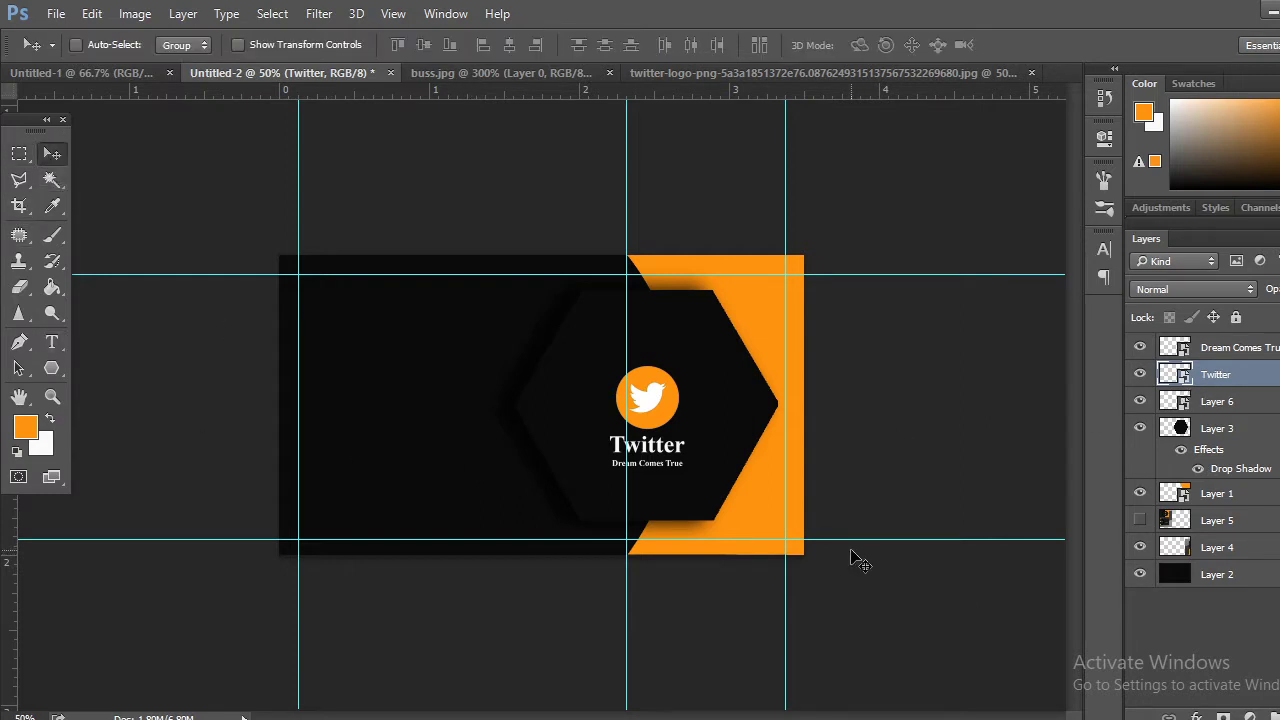
left_click_drag(589, 455, 505, 492)
key("ctrl+t")
Apply the roughly 142% enlargement to the white left Twitter word
left_click(52, 153)
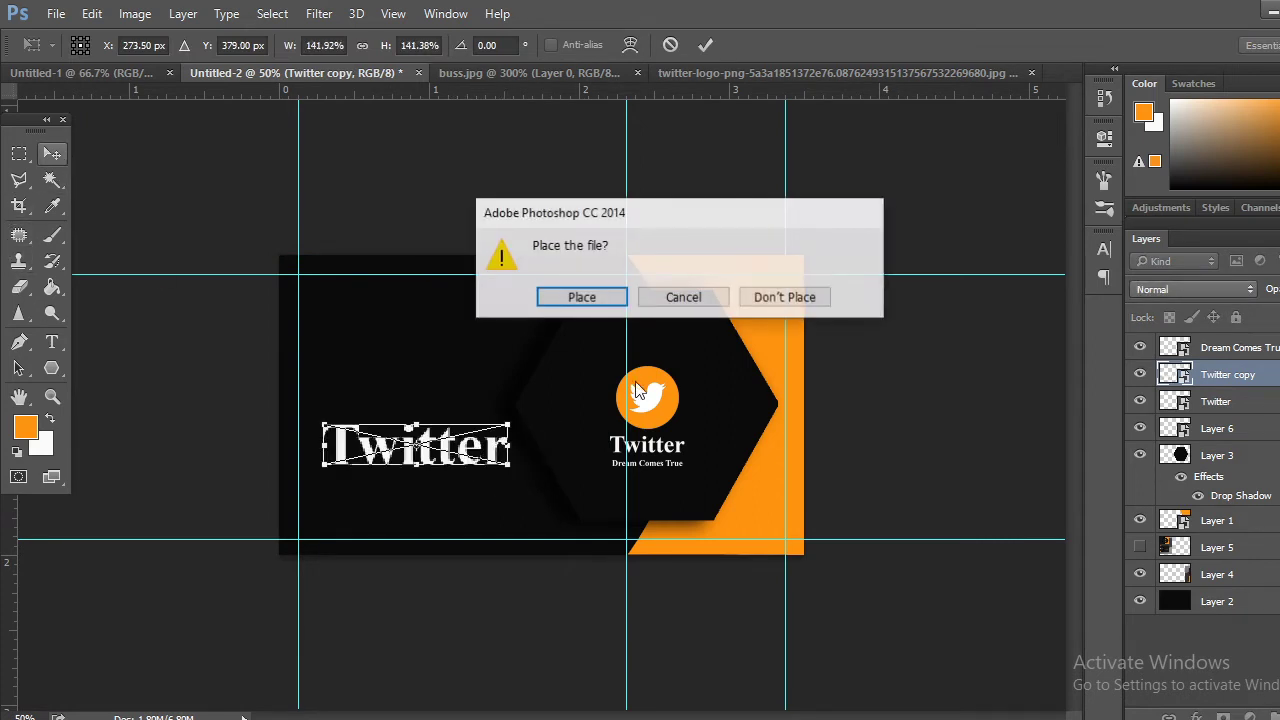
left_click(583, 294)
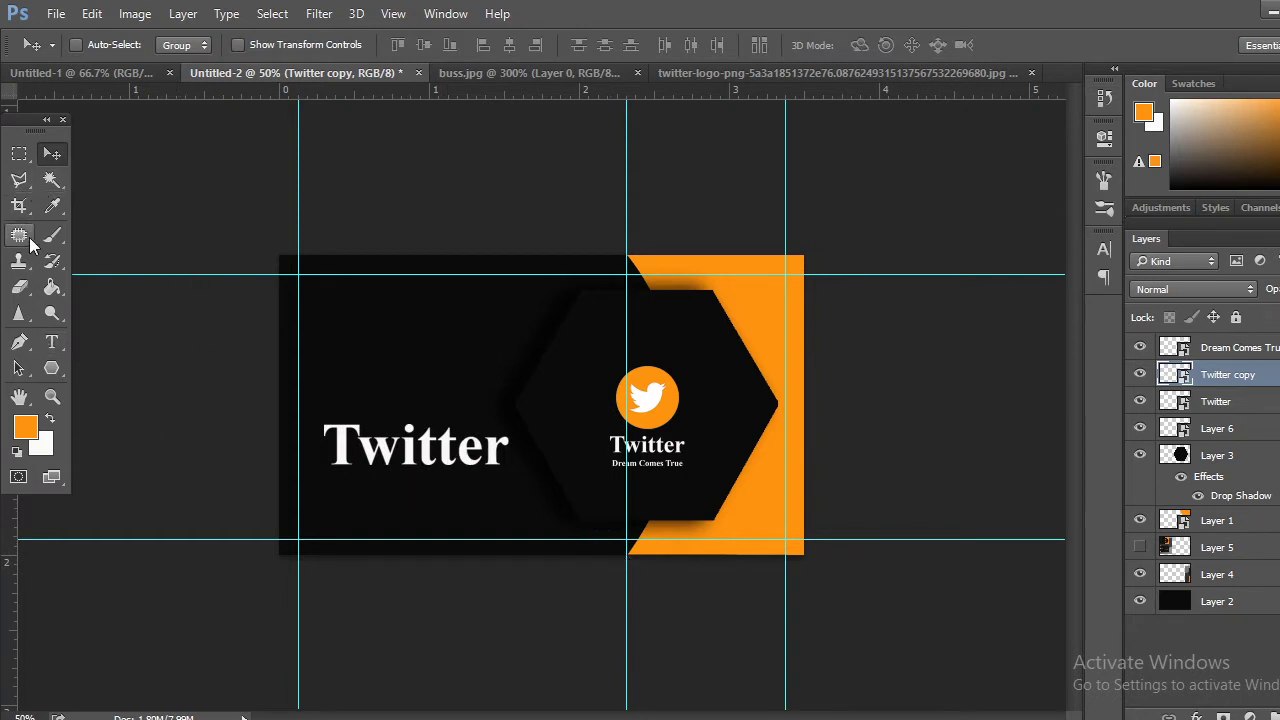
left_click(52, 287)
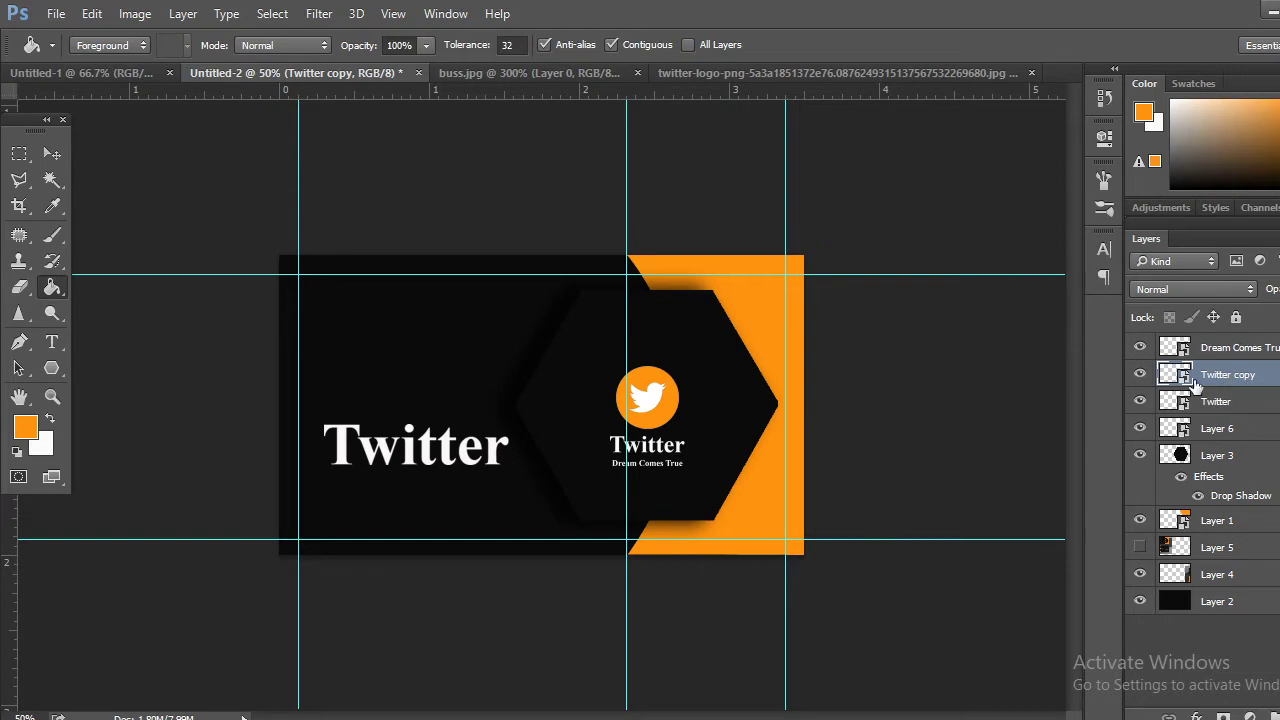
Rasterize the Twitter copy and fill its r, t, t, i, w and T letters with orange
right_click(1195, 385)
left_click(842, 336)
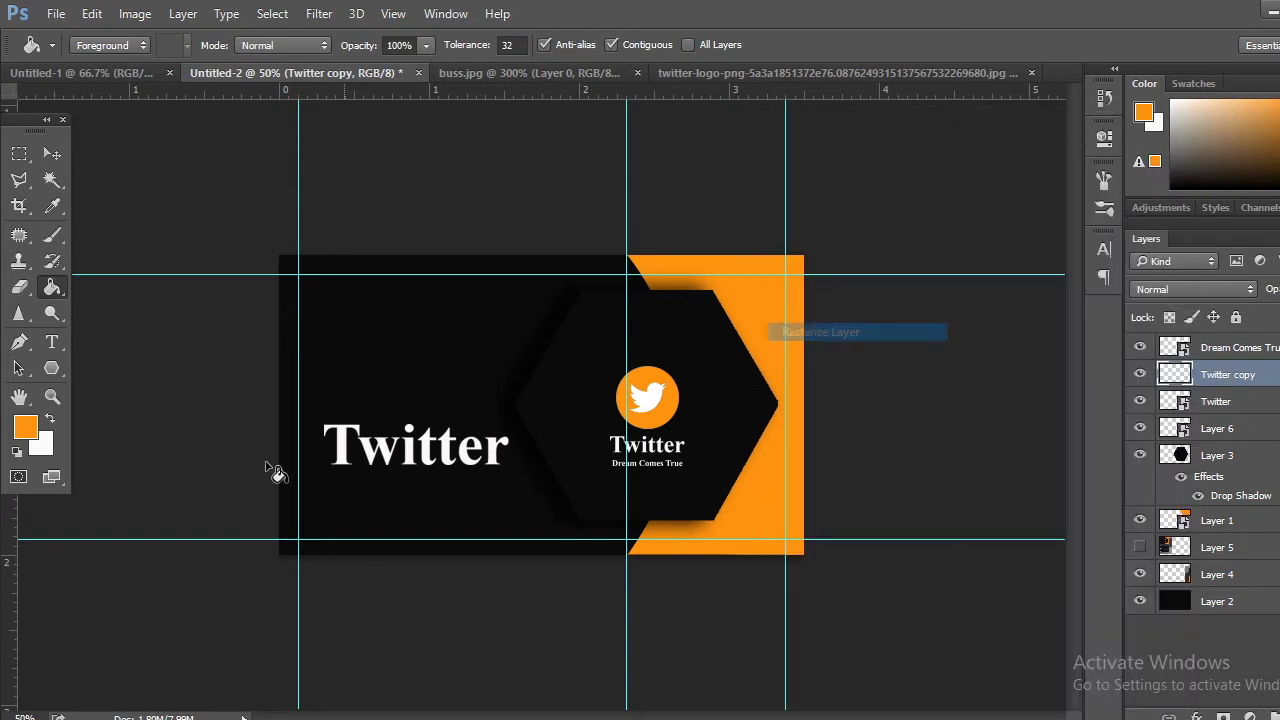
left_click(501, 455)
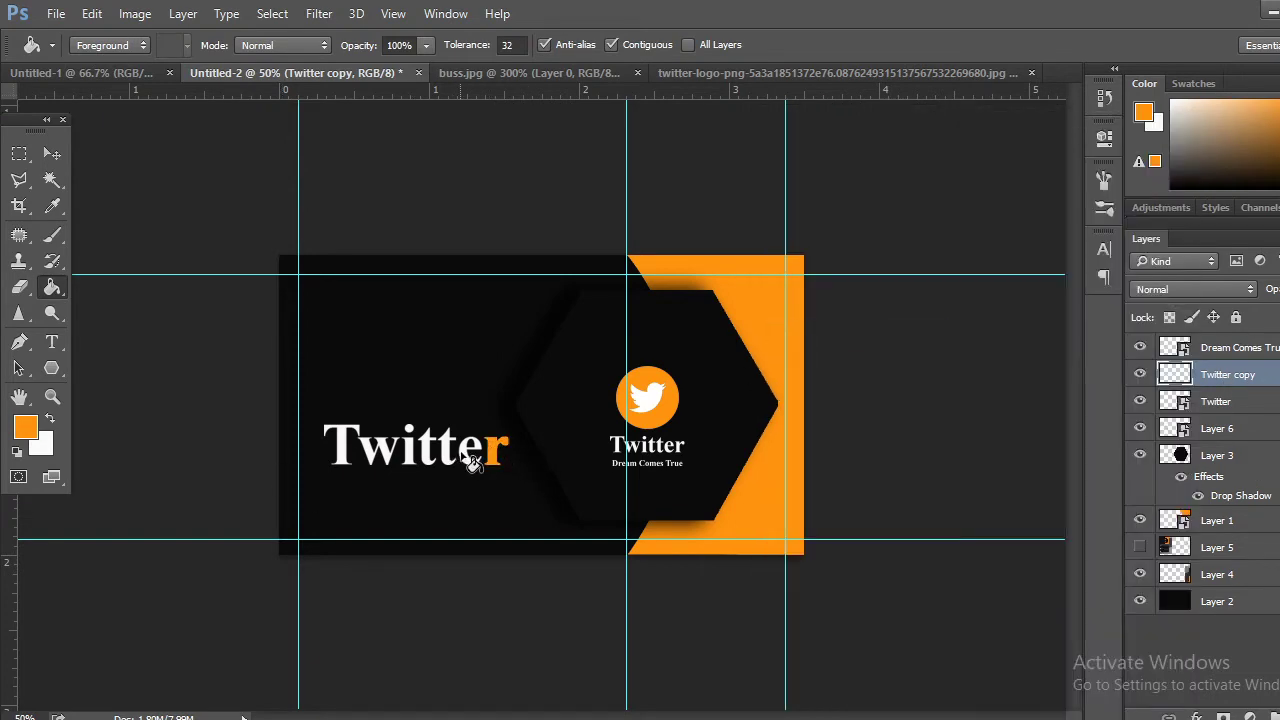
left_click(452, 452)
left_click(426, 450)
left_click(412, 450)
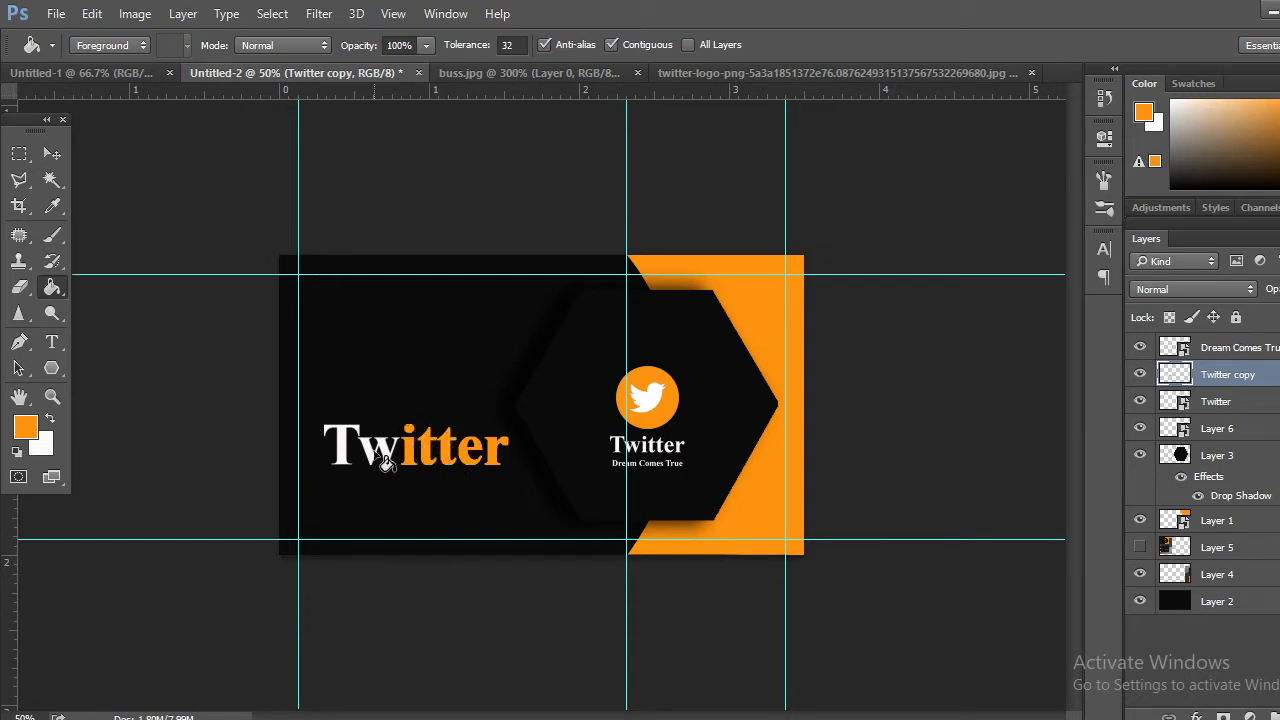
left_click(376, 452)
left_click(343, 446)
Convert the recoloured Twitter copy layer back into a smart object
left_click(48, 156)
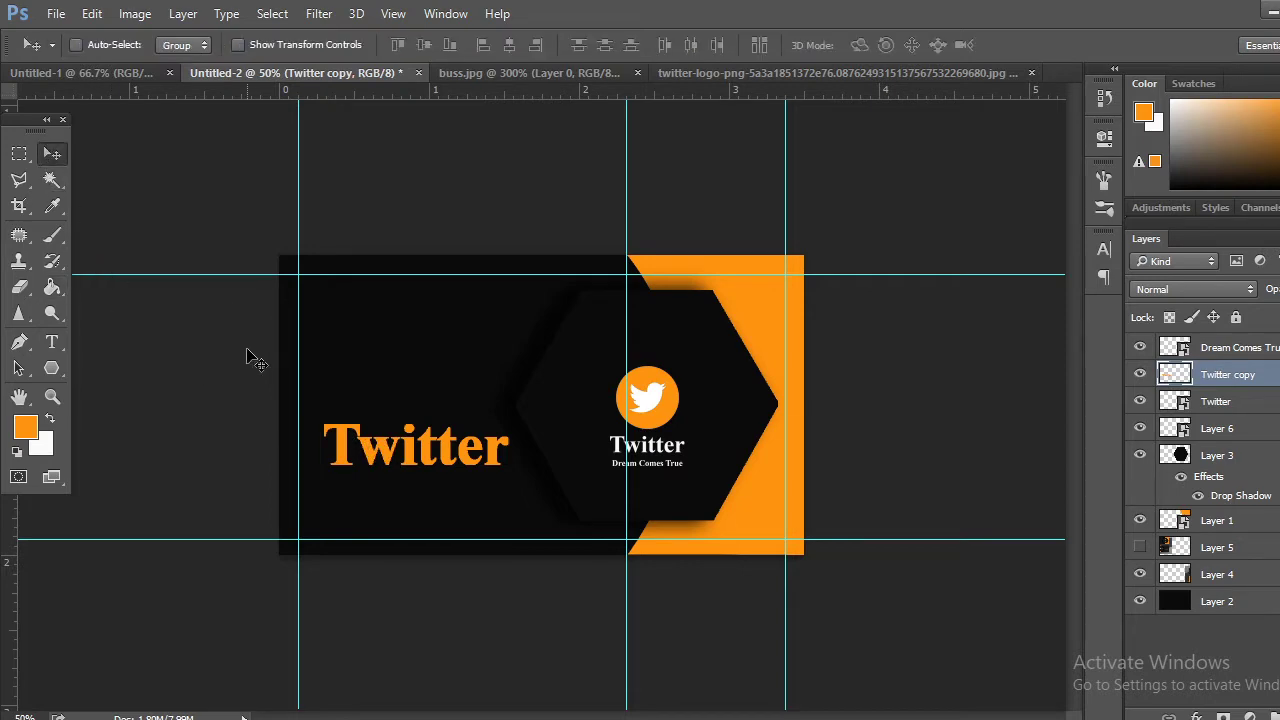
right_click(1239, 386)
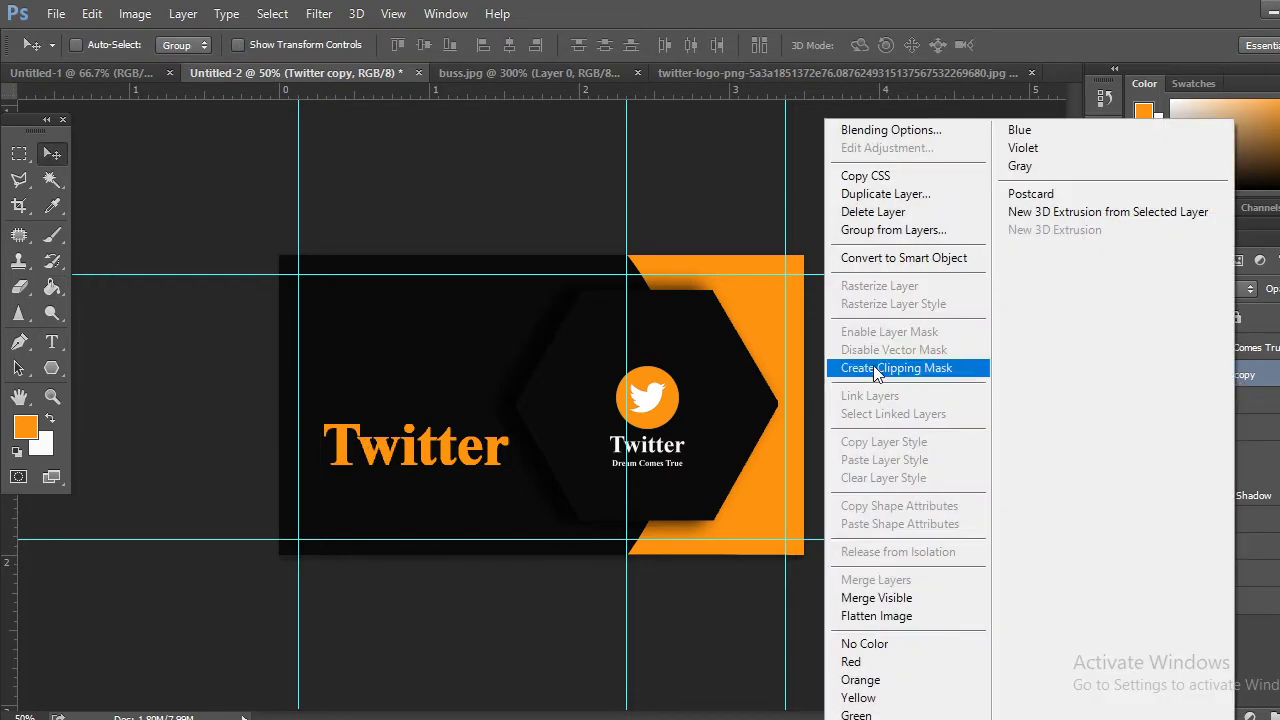
left_click(903, 258)
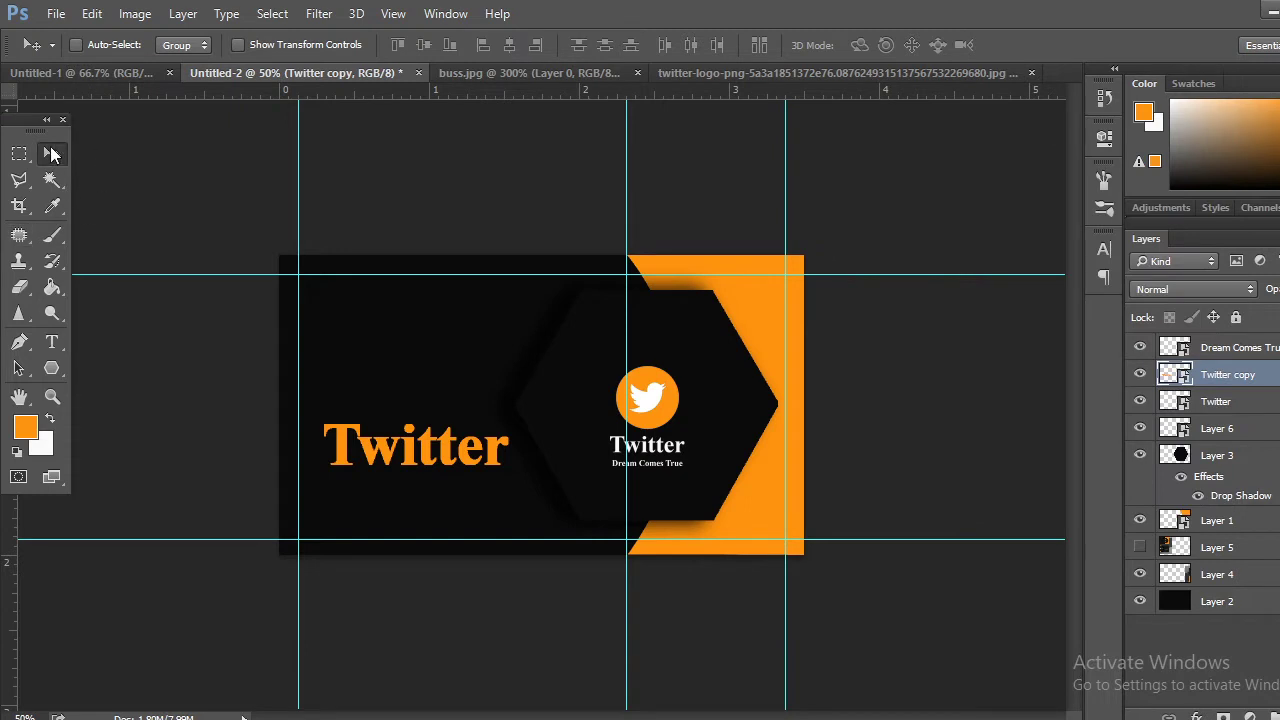
Scale the orange Twitter word to about 64% and nudge it up and left, level with the bird icon
key("ctrl+t")
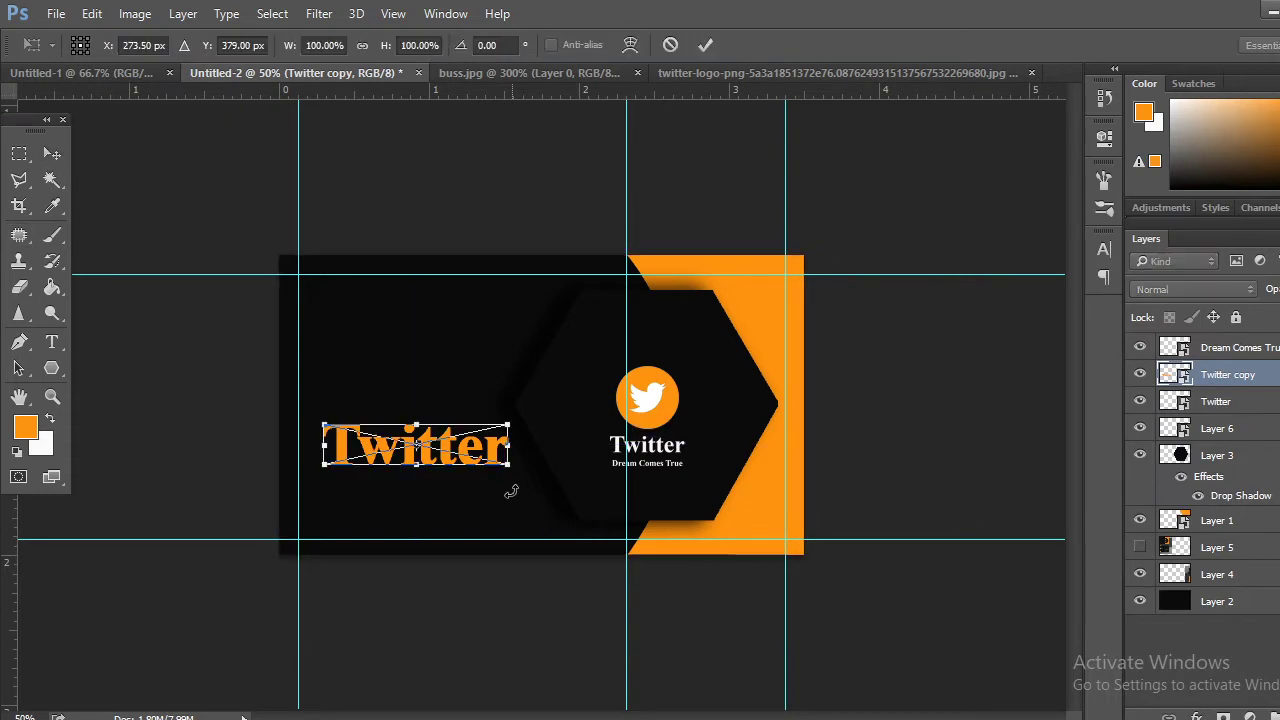
left_click_drag(510, 467, 472, 458)
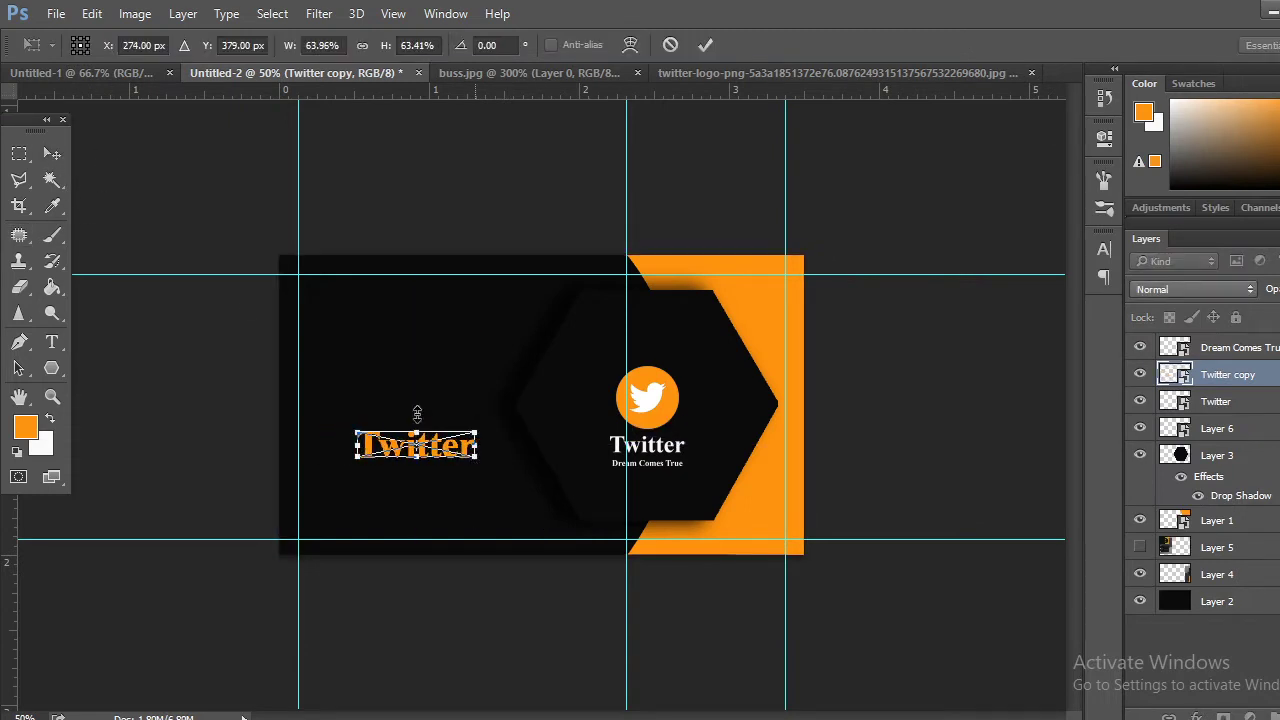
left_click(52, 154)
left_click(581, 297)
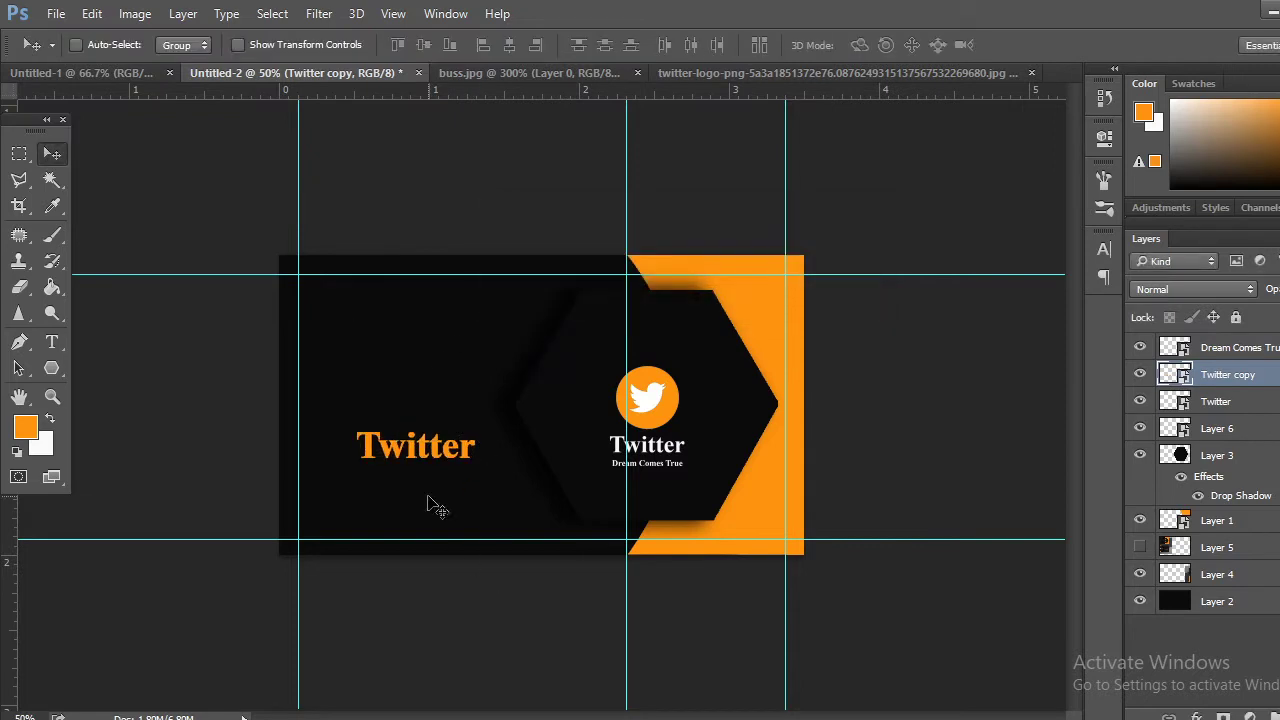
left_click_drag(418, 448, 394, 416)
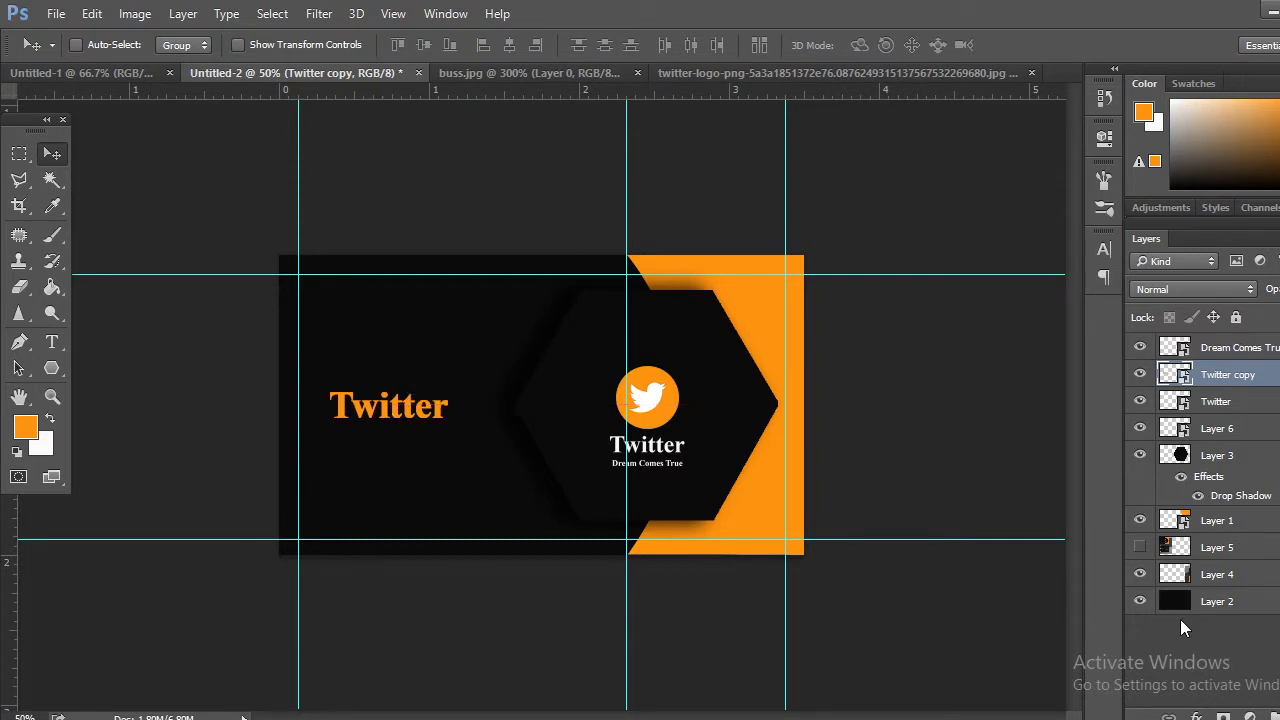
key("Up")
key("Up")
key("Up")
key("Up")
key("Up")
key("Up")
key("Up")
key("Up")
key("Up")
key("Up")
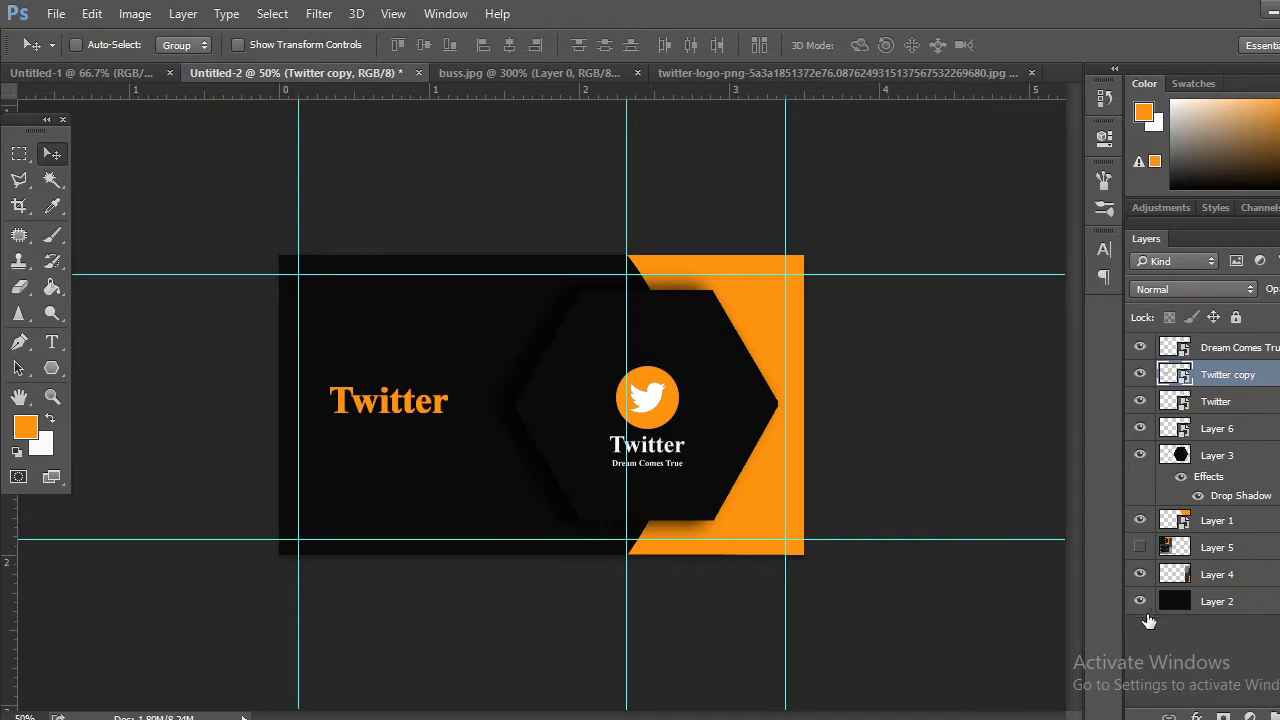
key("Left")
key("Left")
key("Left")
key("Left")
key("Left")
key("Left")
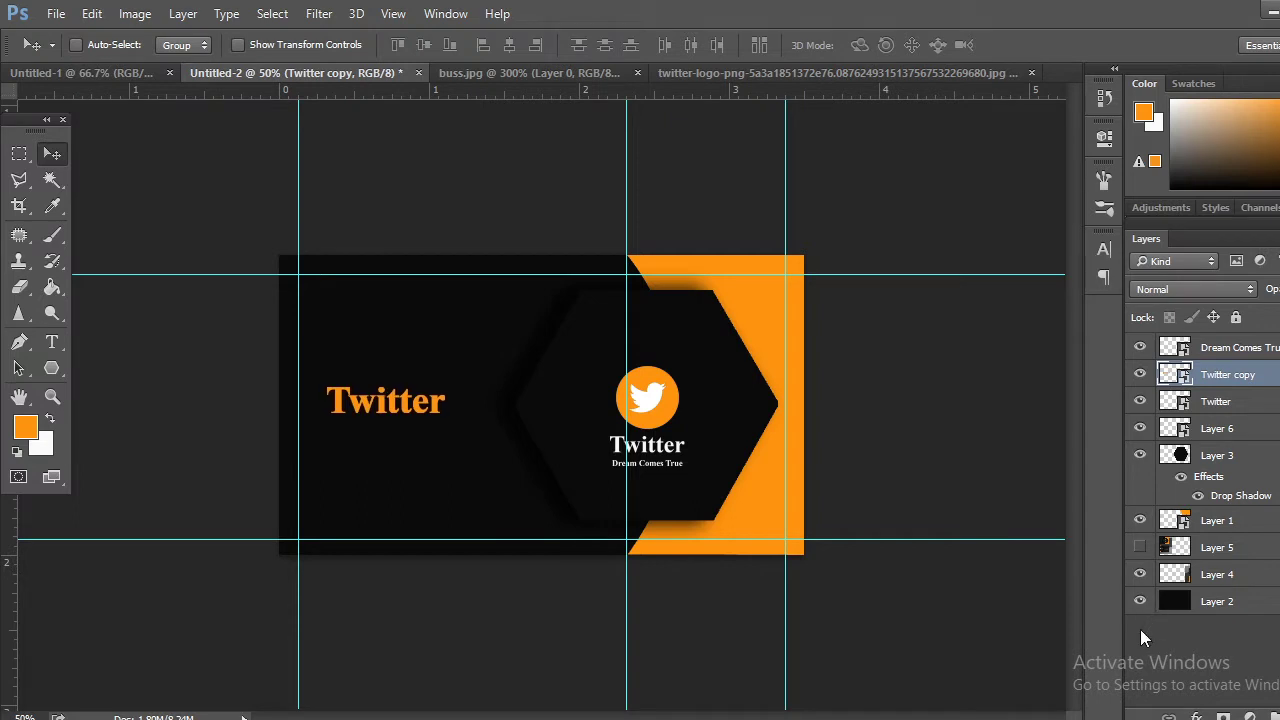
key("Right")
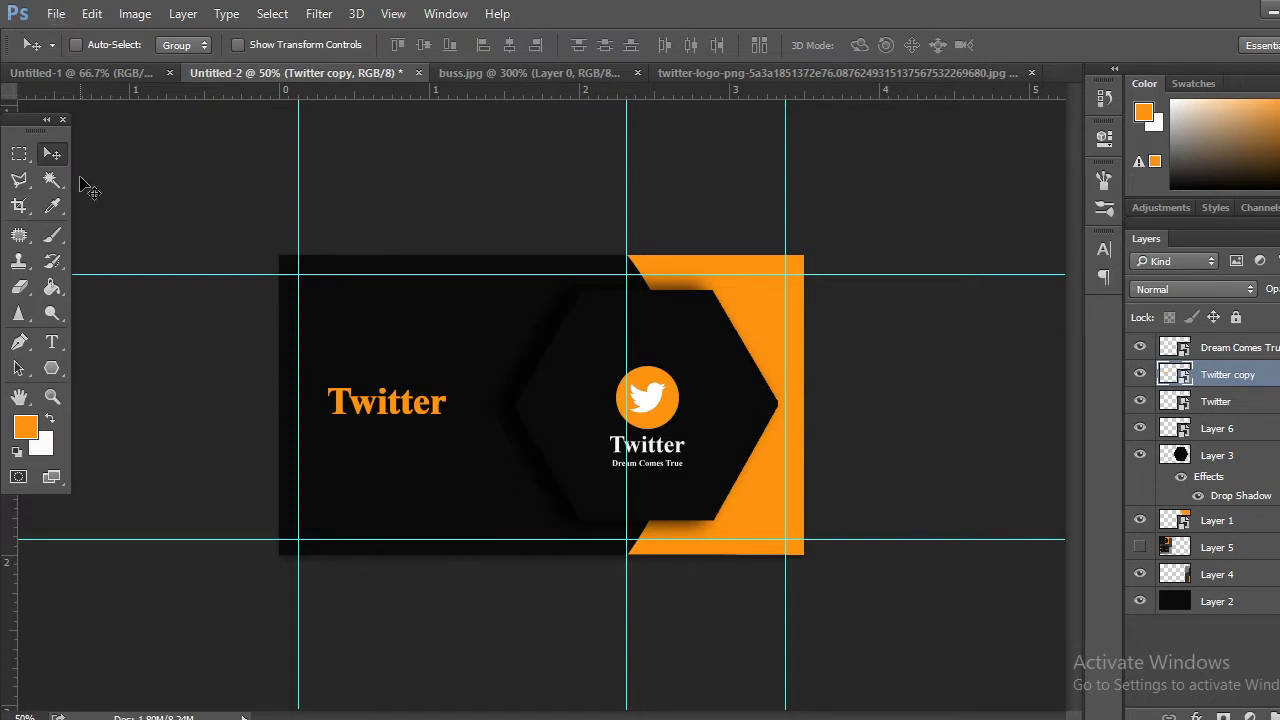
Start Save As and browse to the class folder on the Desktop
left_click(56, 14)
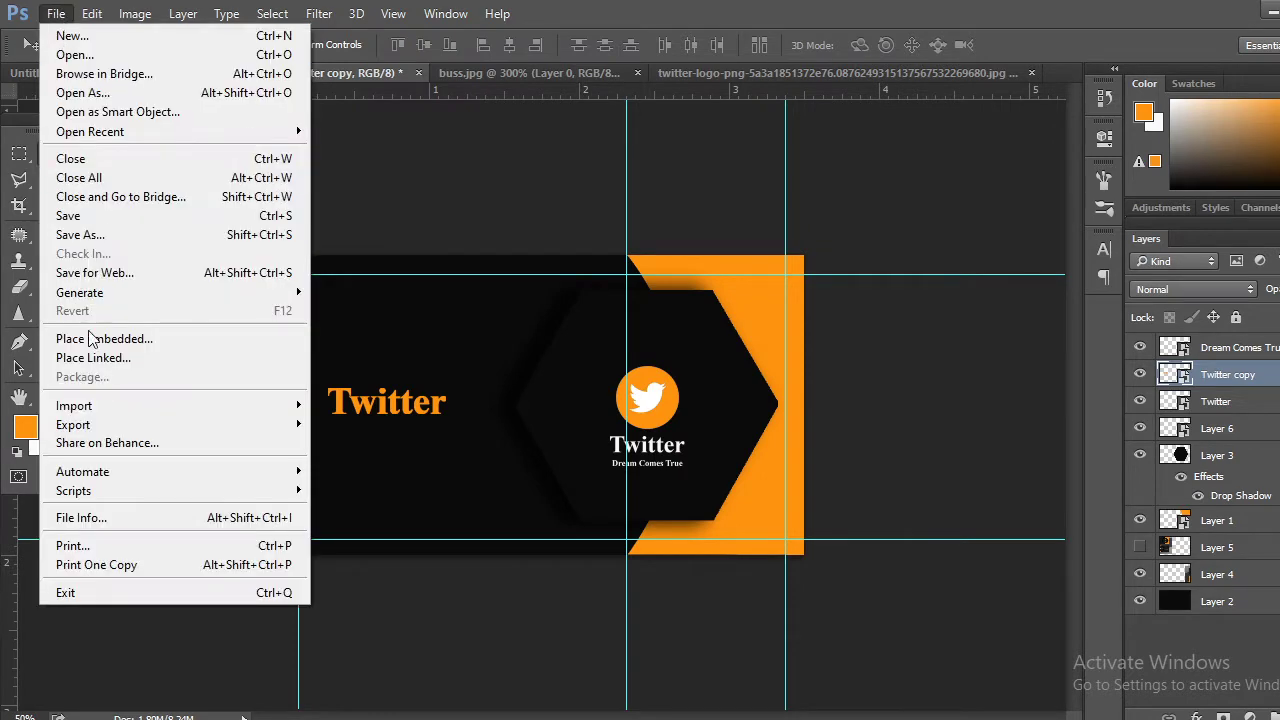
left_click(80, 235)
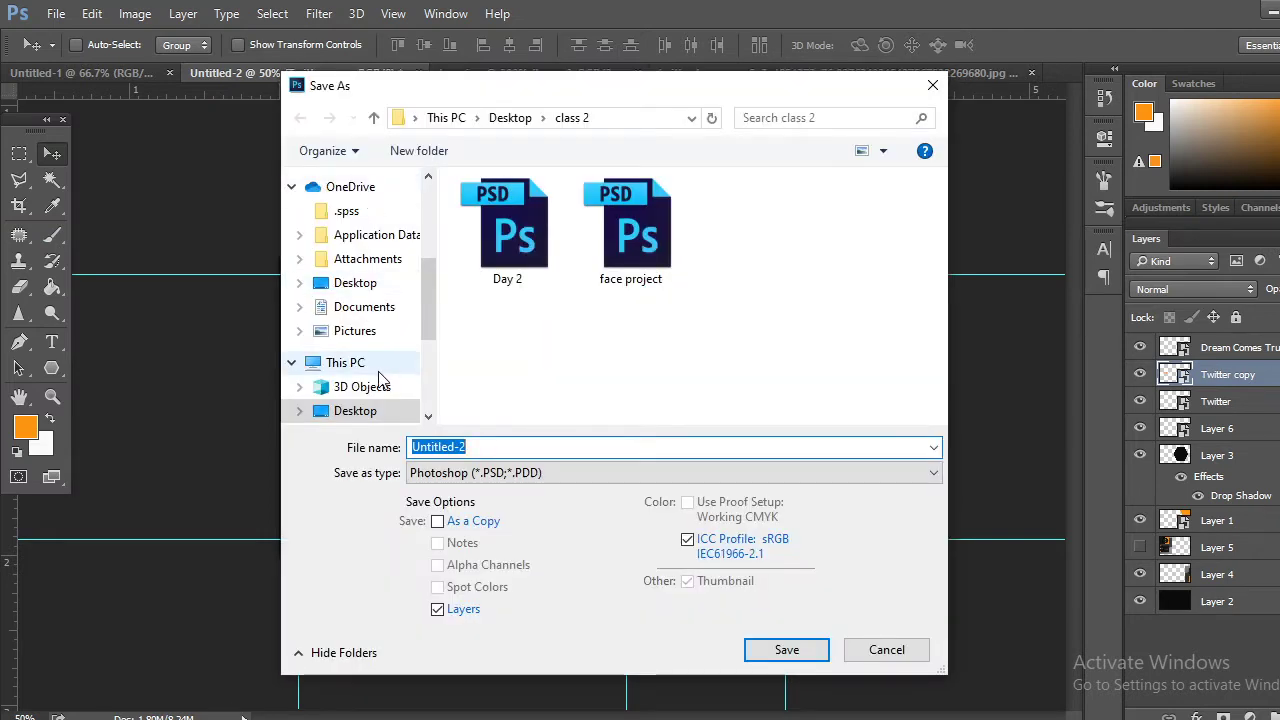
left_click(345, 362)
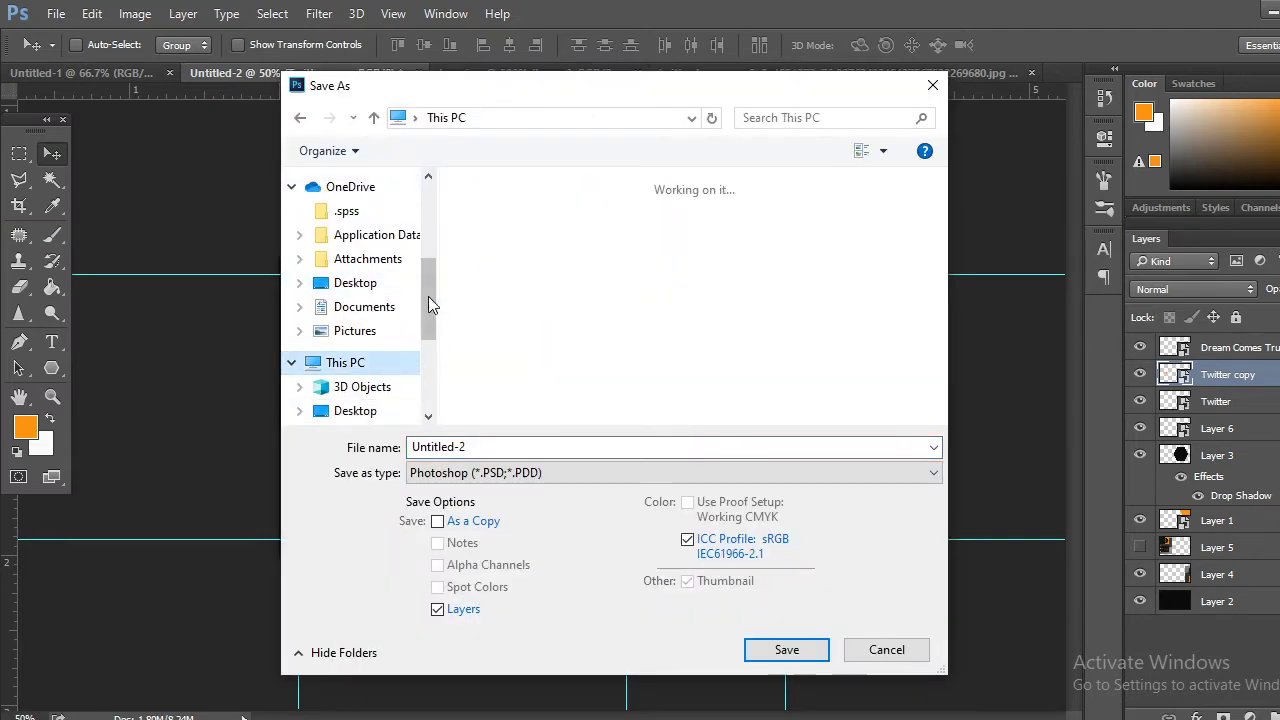
left_click(557, 297)
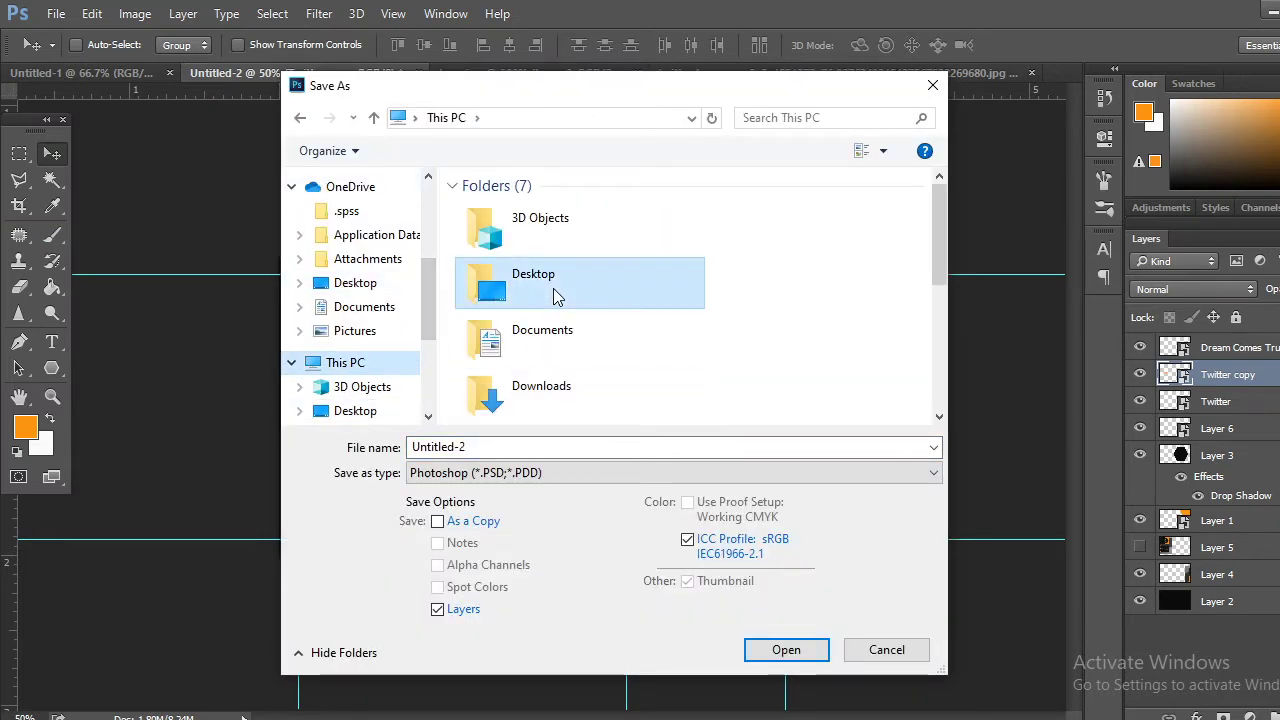
scroll(540, 310, "down", 3)
scroll(525, 305, "up", 3)
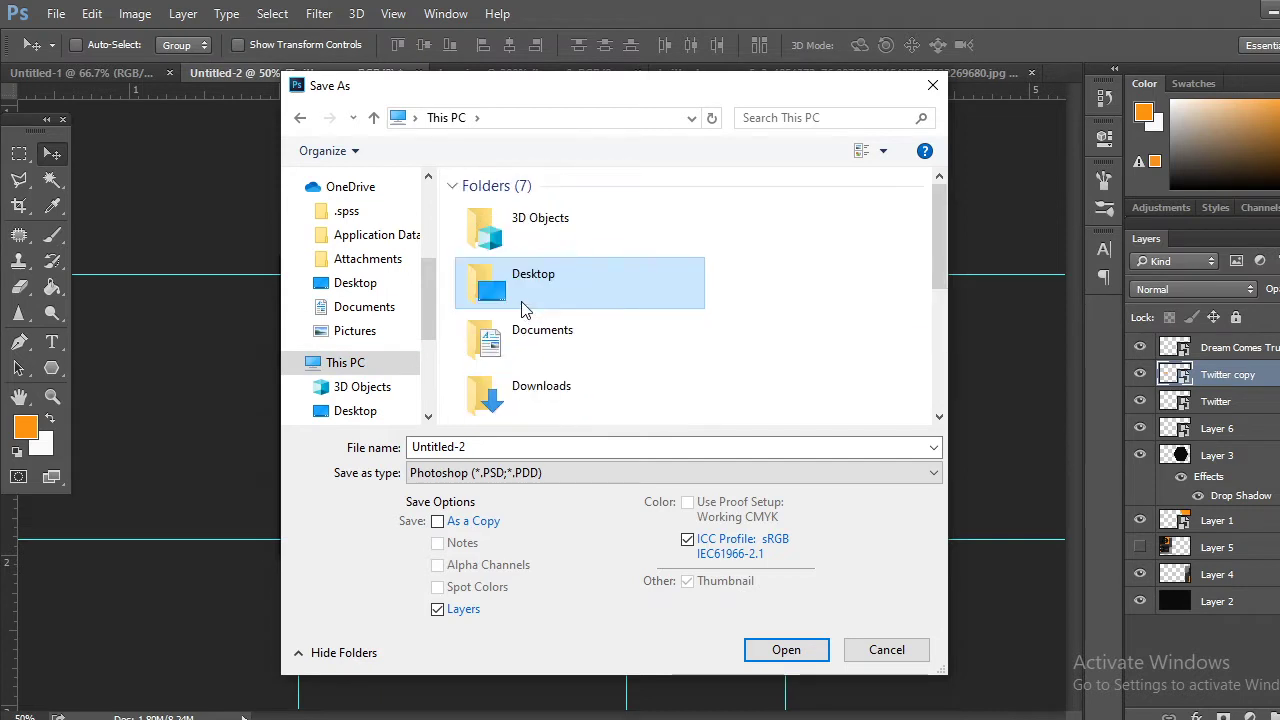
left_click(345, 284)
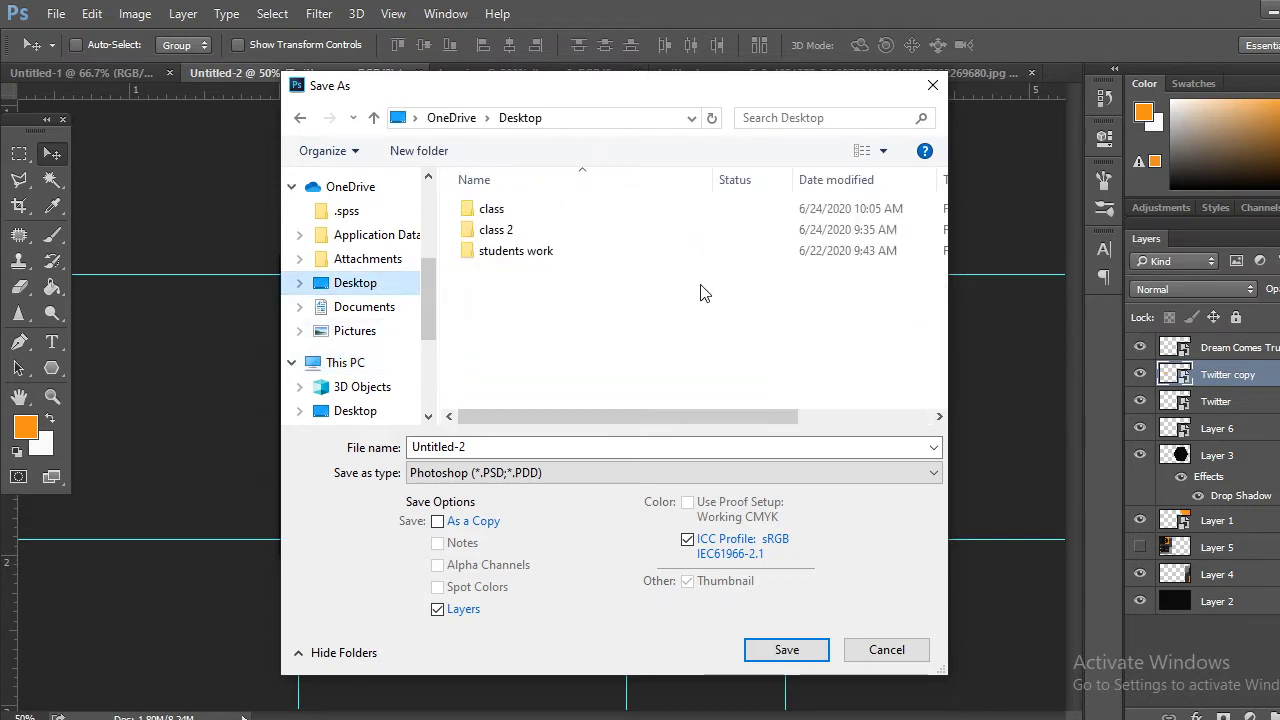
left_click(532, 209)
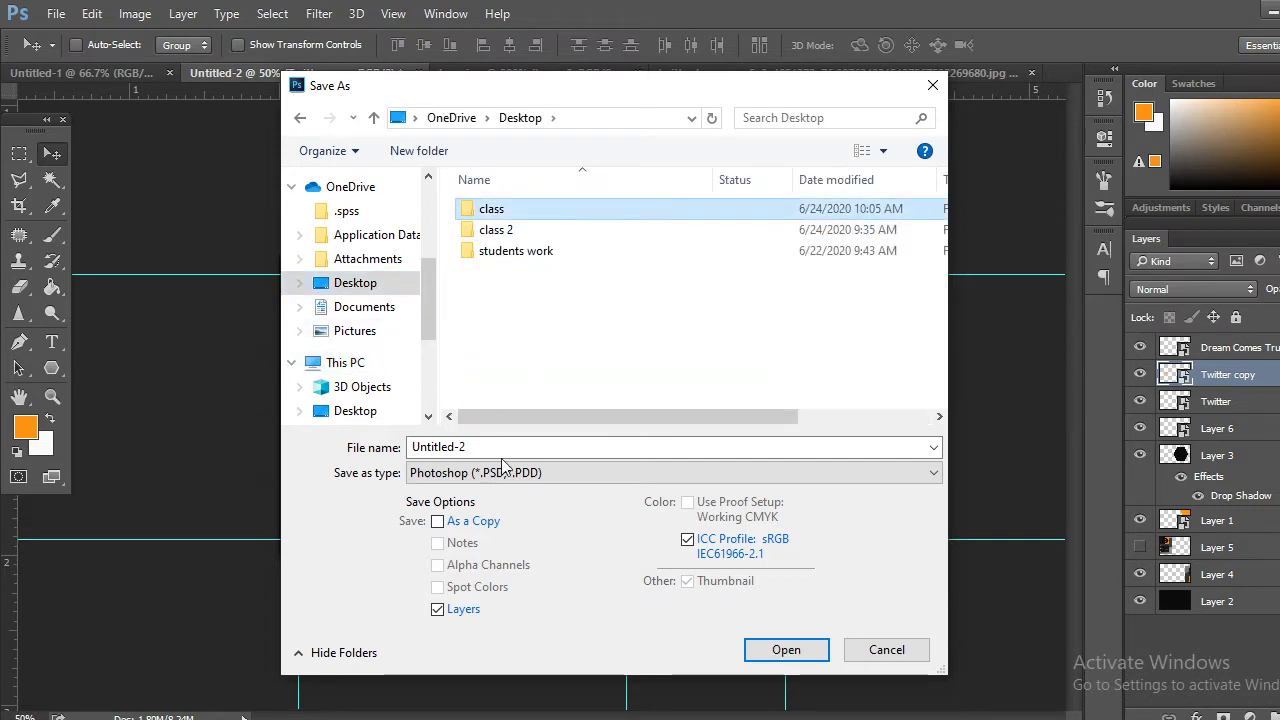
double_click(545, 209)
Save the card as 'business card 2' in Photoshop format, accepting the format options
left_click(500, 448)
double_click(500, 448)
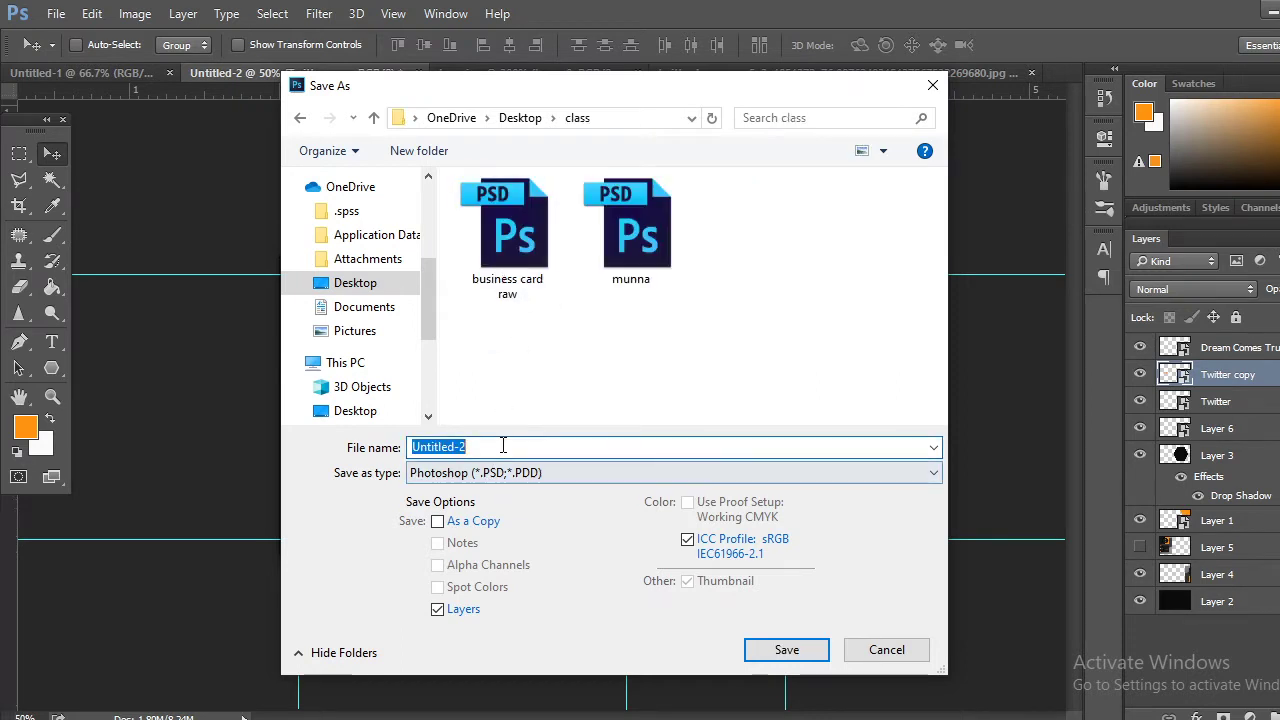
type("busin")
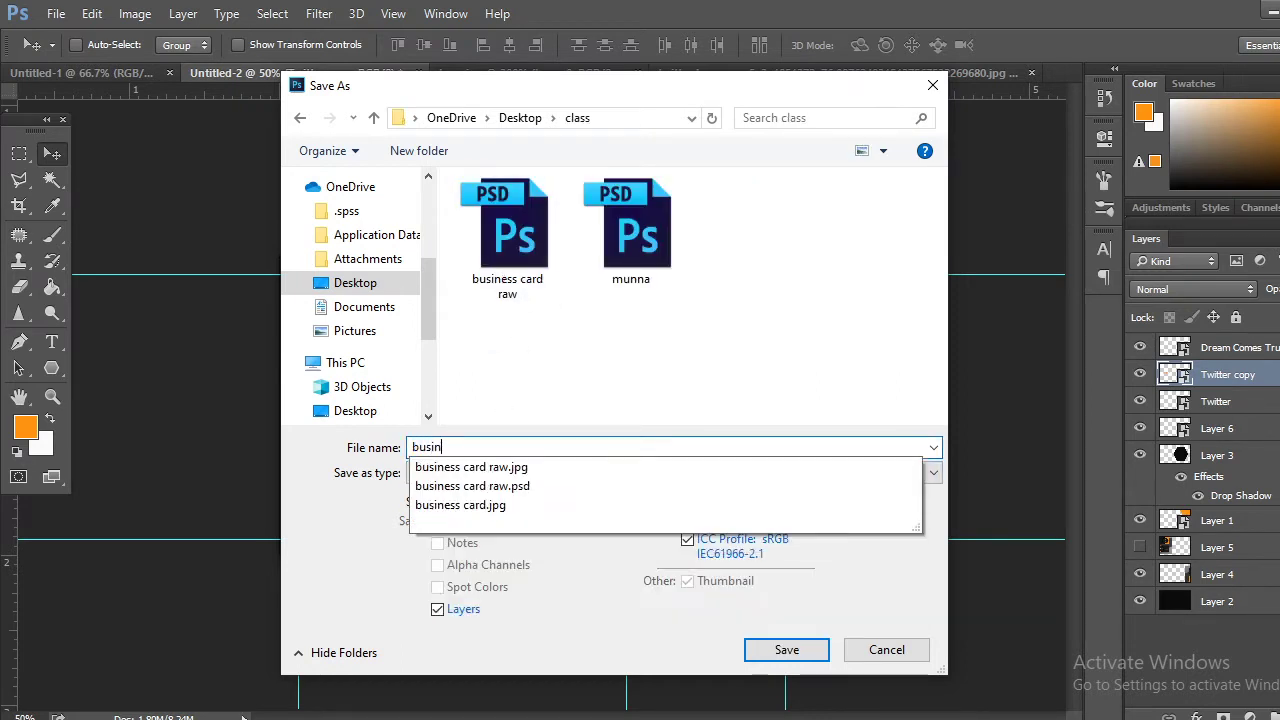
type("ess card 2")
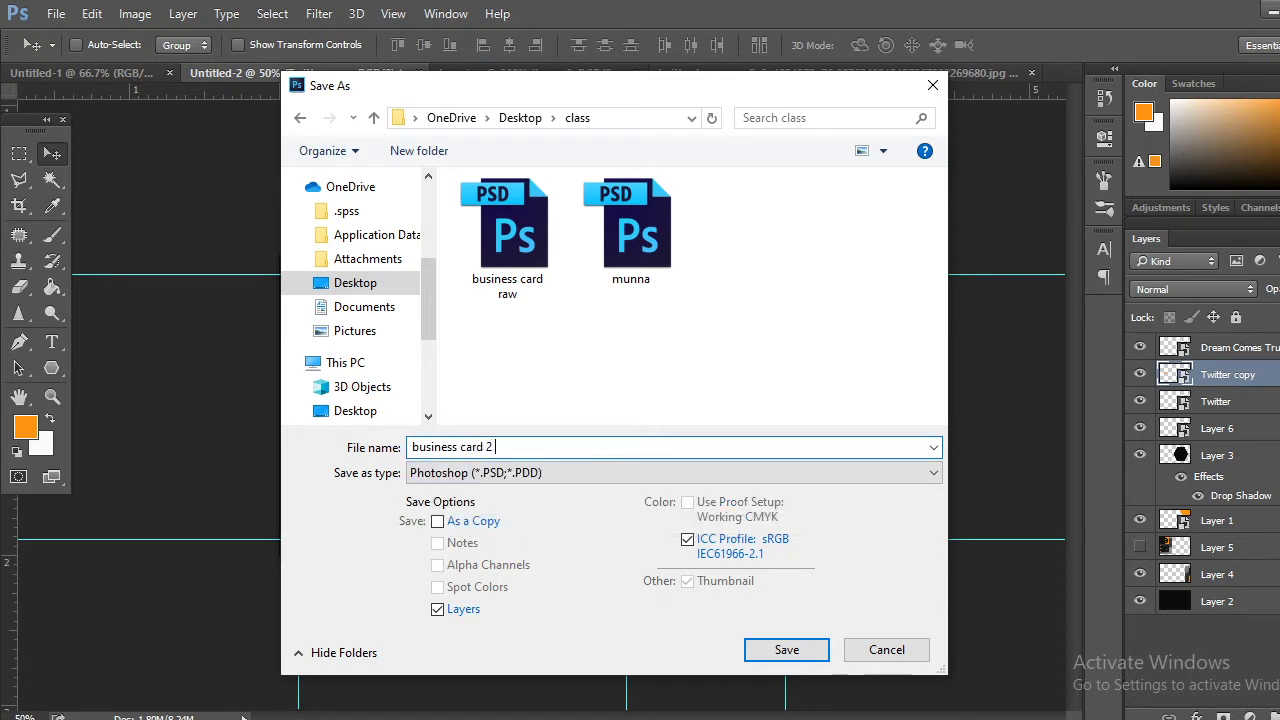
left_click(806, 650)
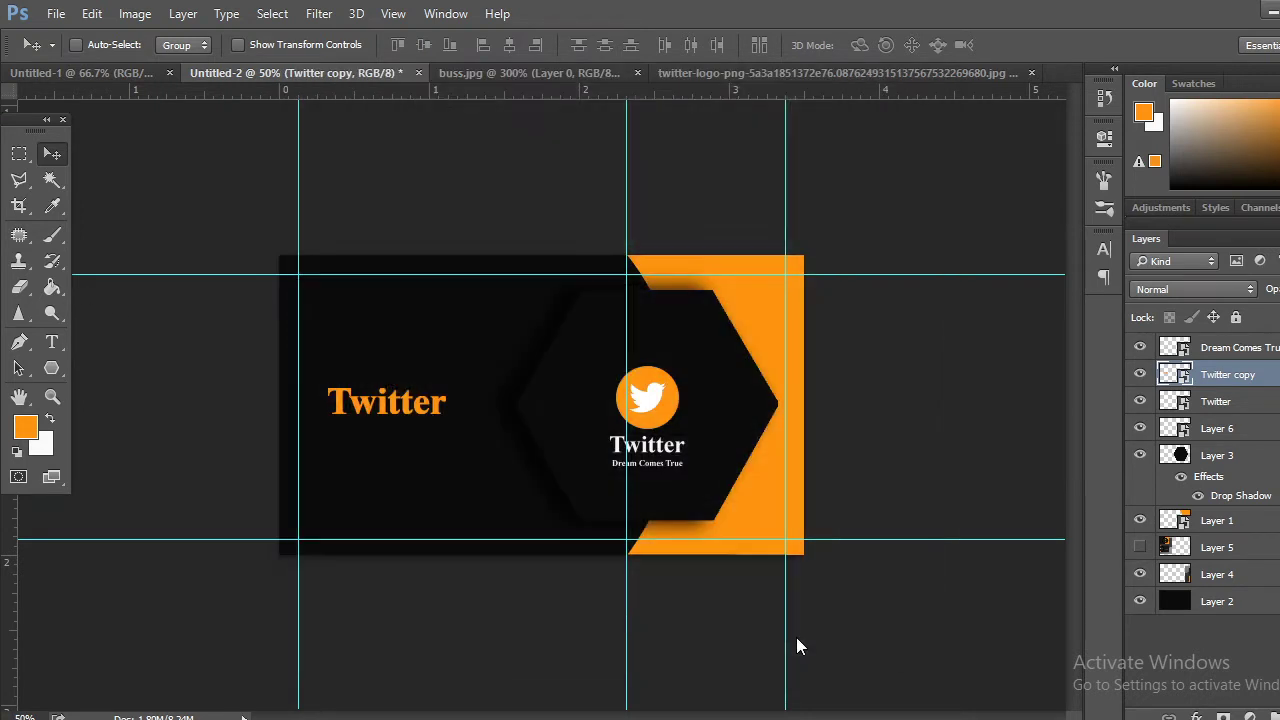
left_click(911, 220)
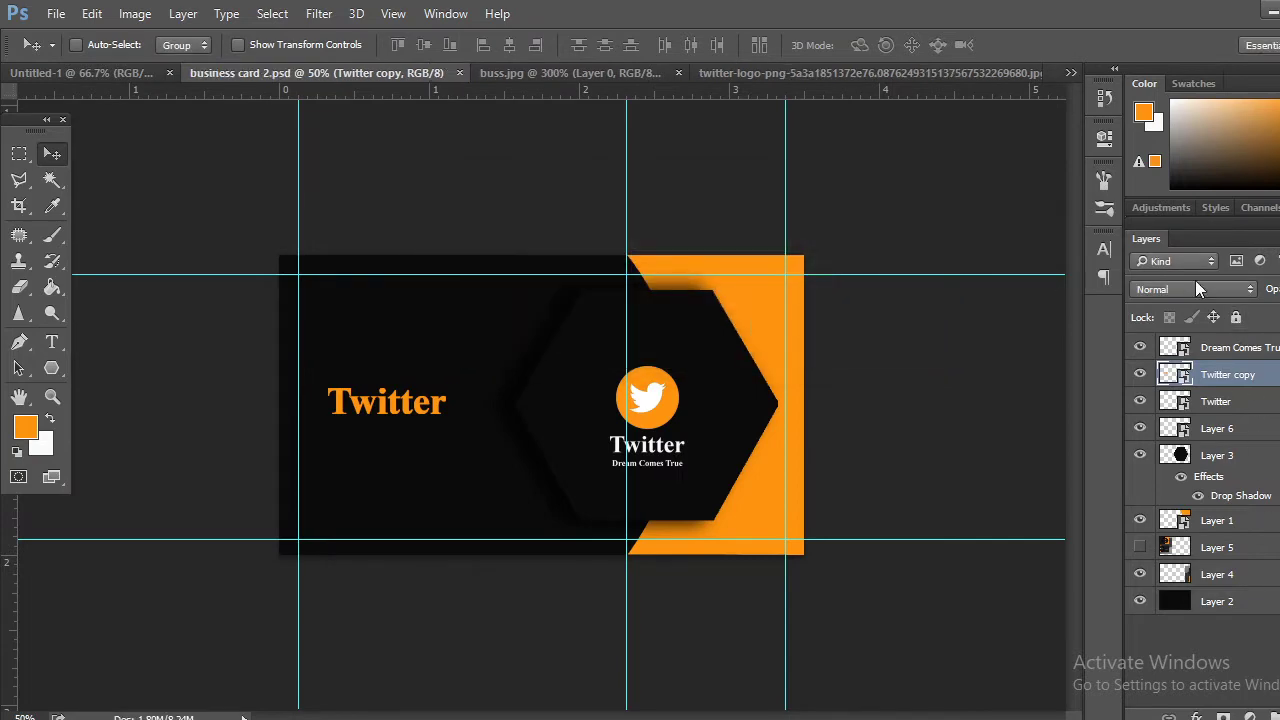
Save a JPEG copy named 'business card 2', accepting the default JPEG quality options
left_click(41, 14)
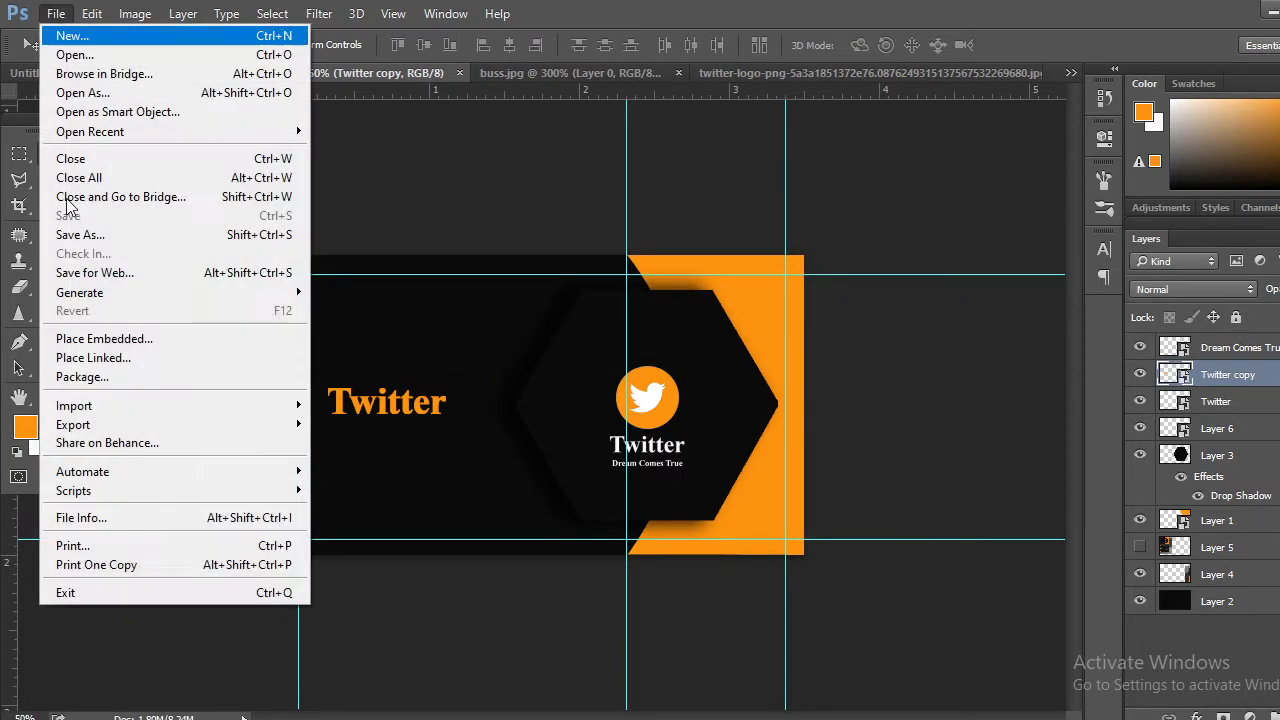
left_click(105, 234)
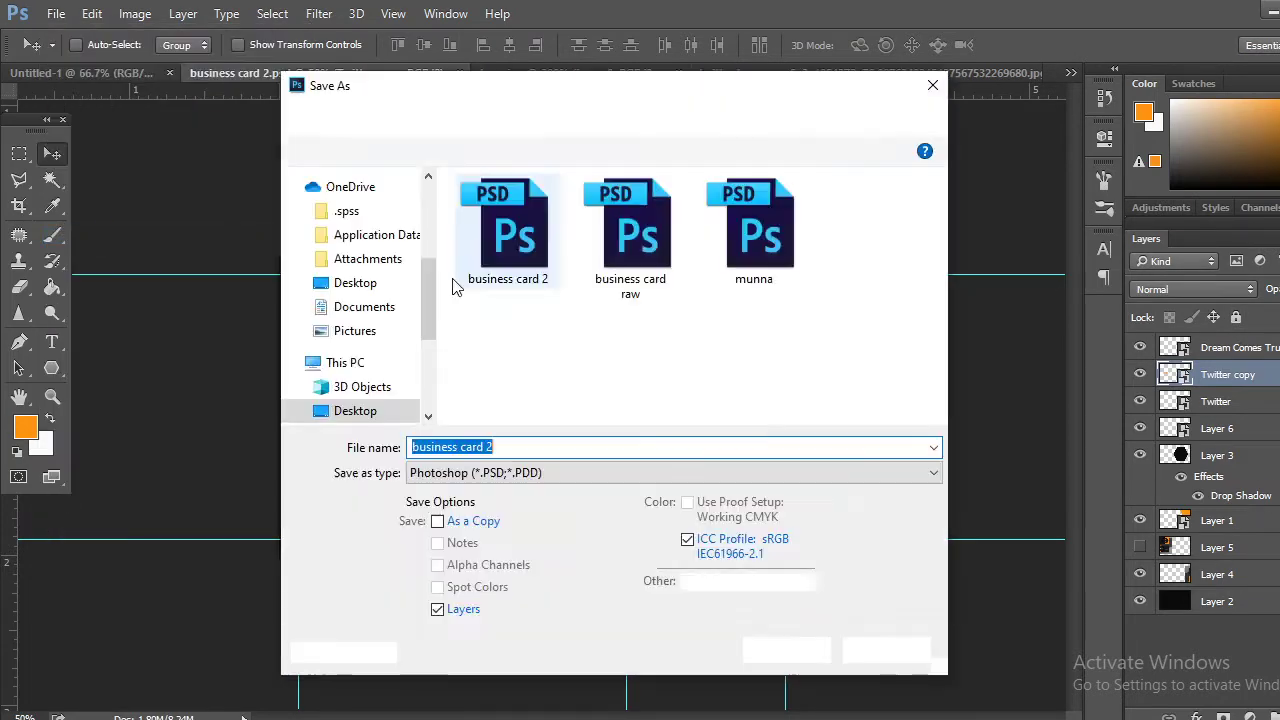
left_click(545, 473)
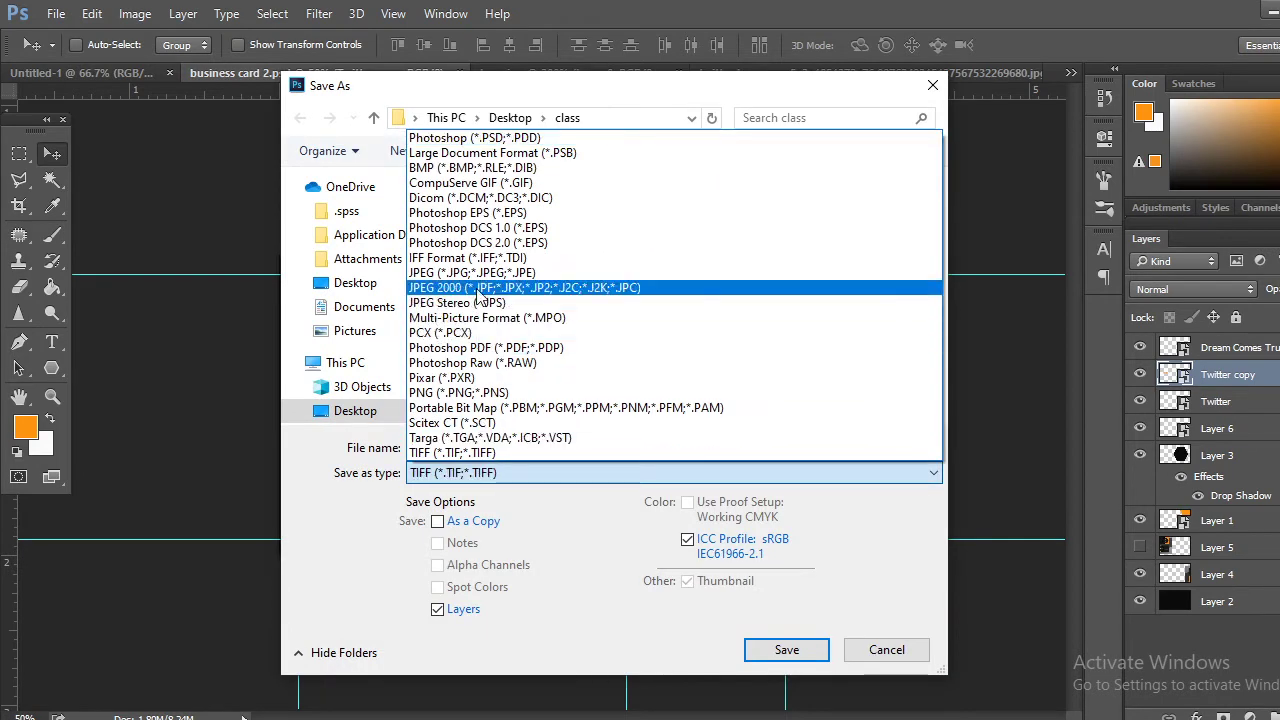
left_click(520, 331)
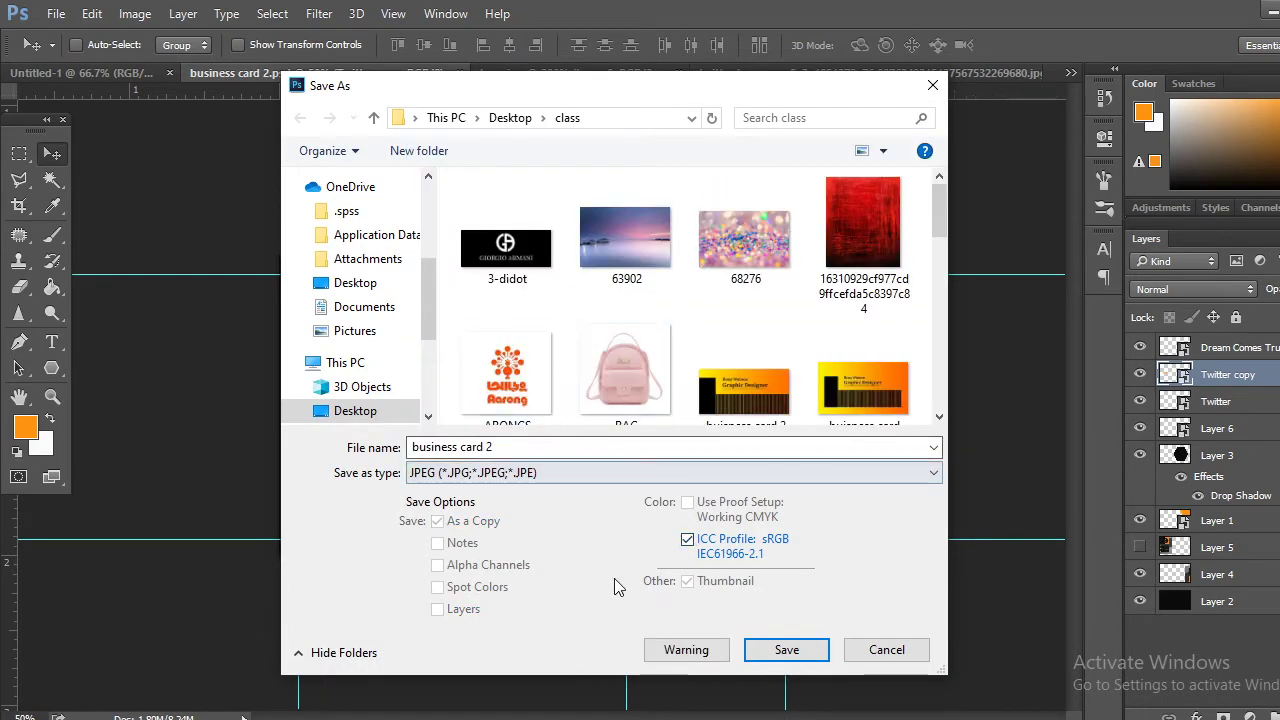
left_click(830, 650)
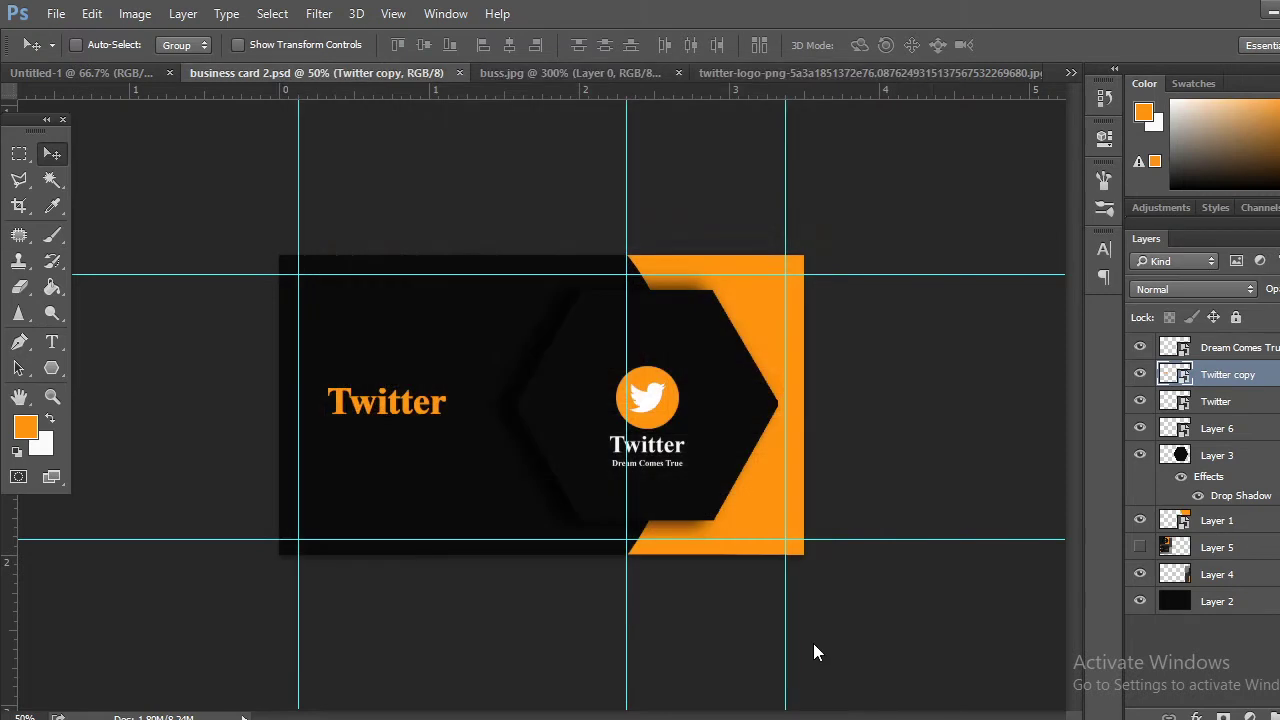
left_click(817, 188)
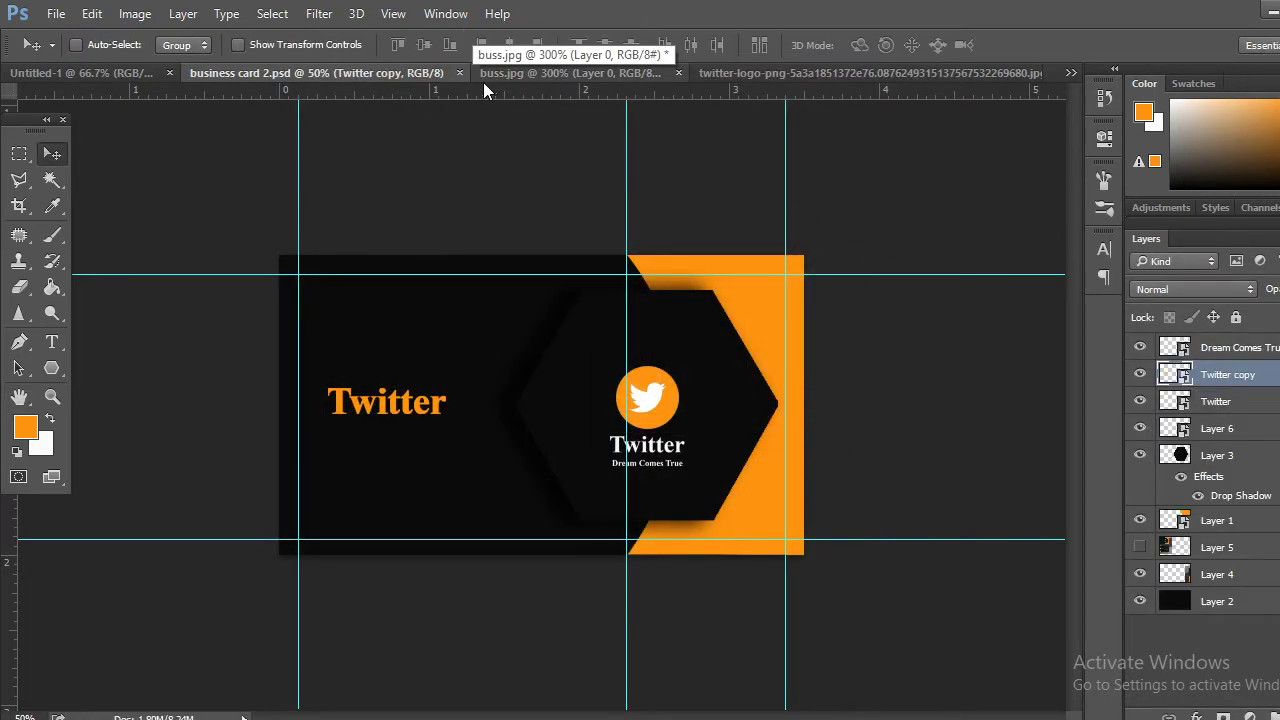
Compare the buss.jpg reference with business card 2.psd, then select Layer 1, the orange shape
left_click(540, 73)
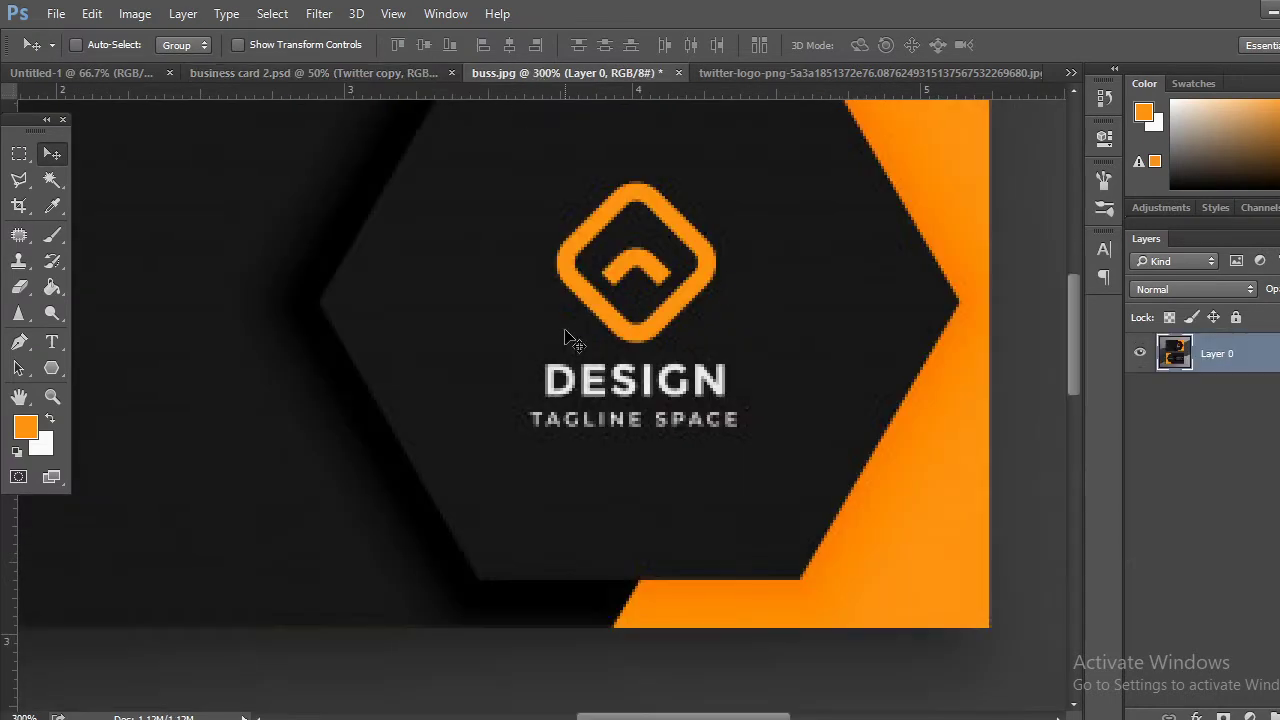
scroll(590, 336, "down", 2)
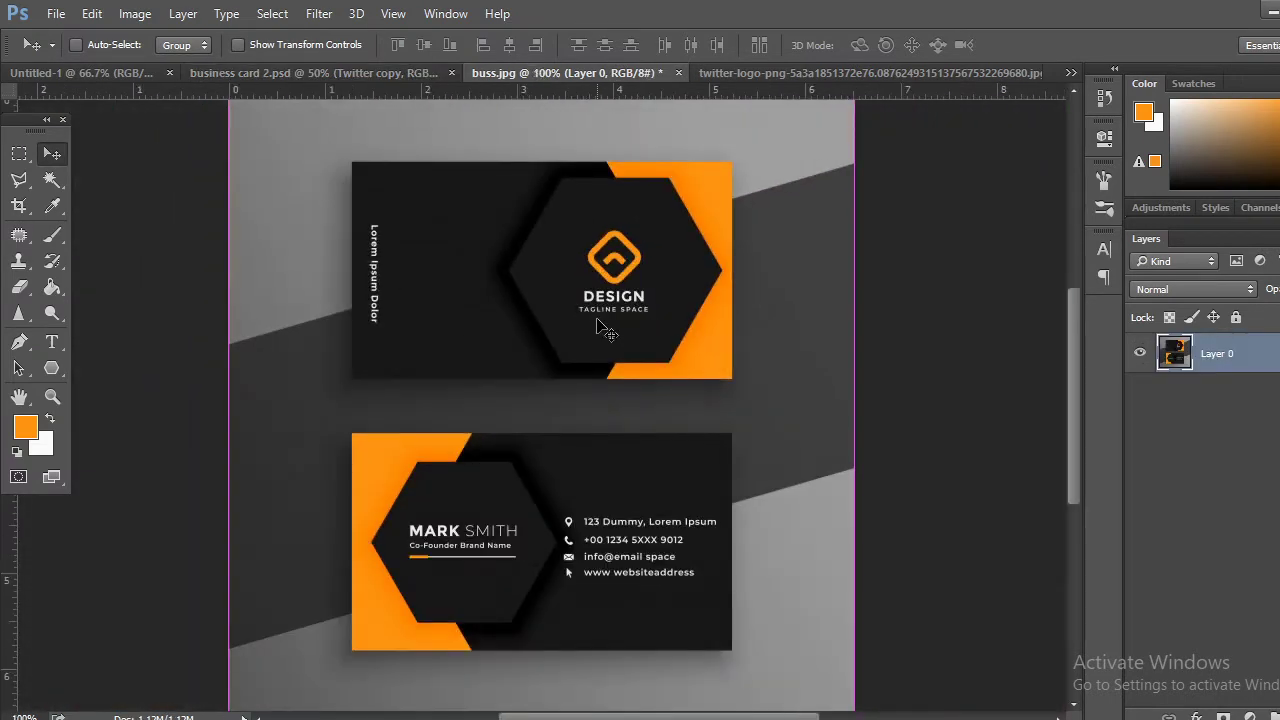
left_click(372, 72)
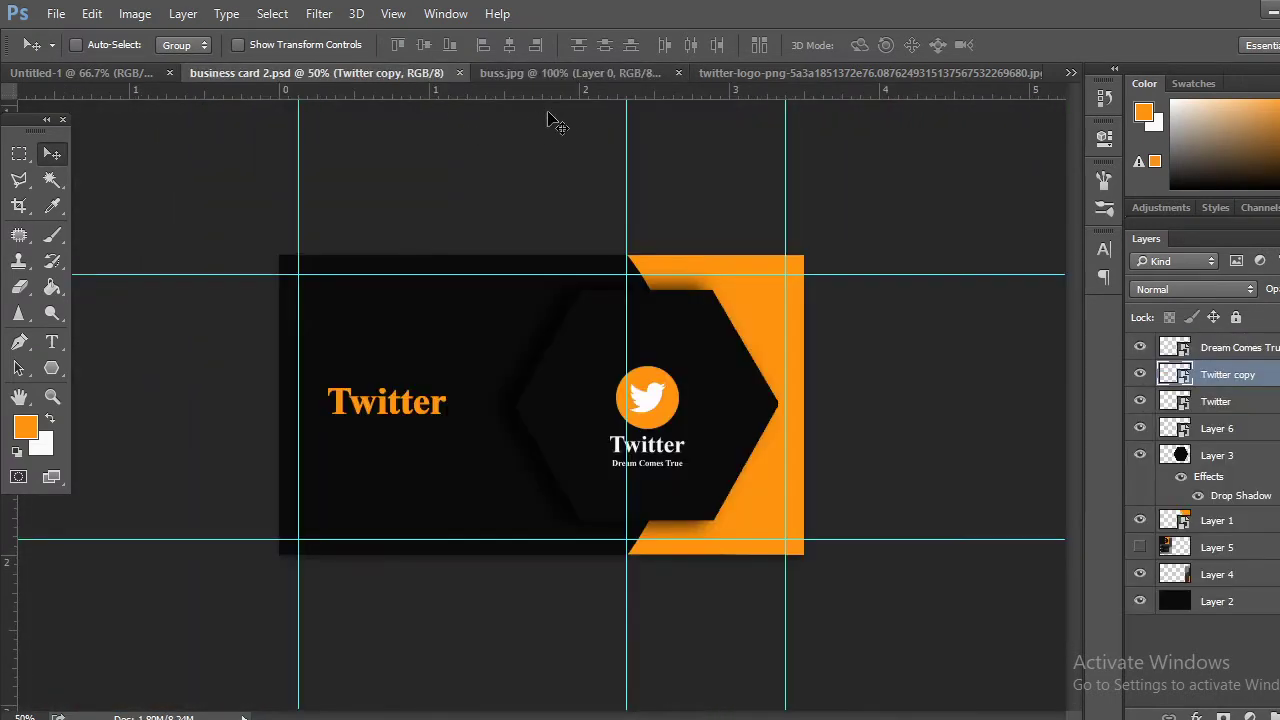
left_click(573, 74)
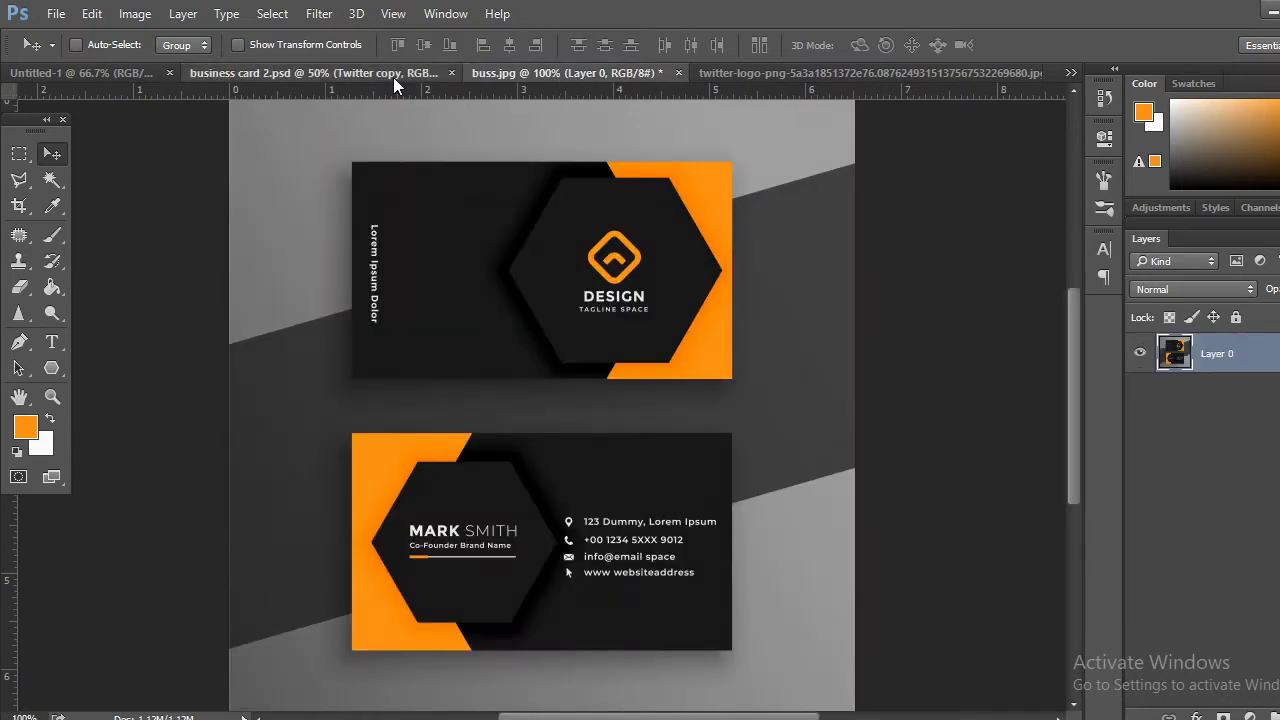
left_click(393, 77)
left_click(589, 78)
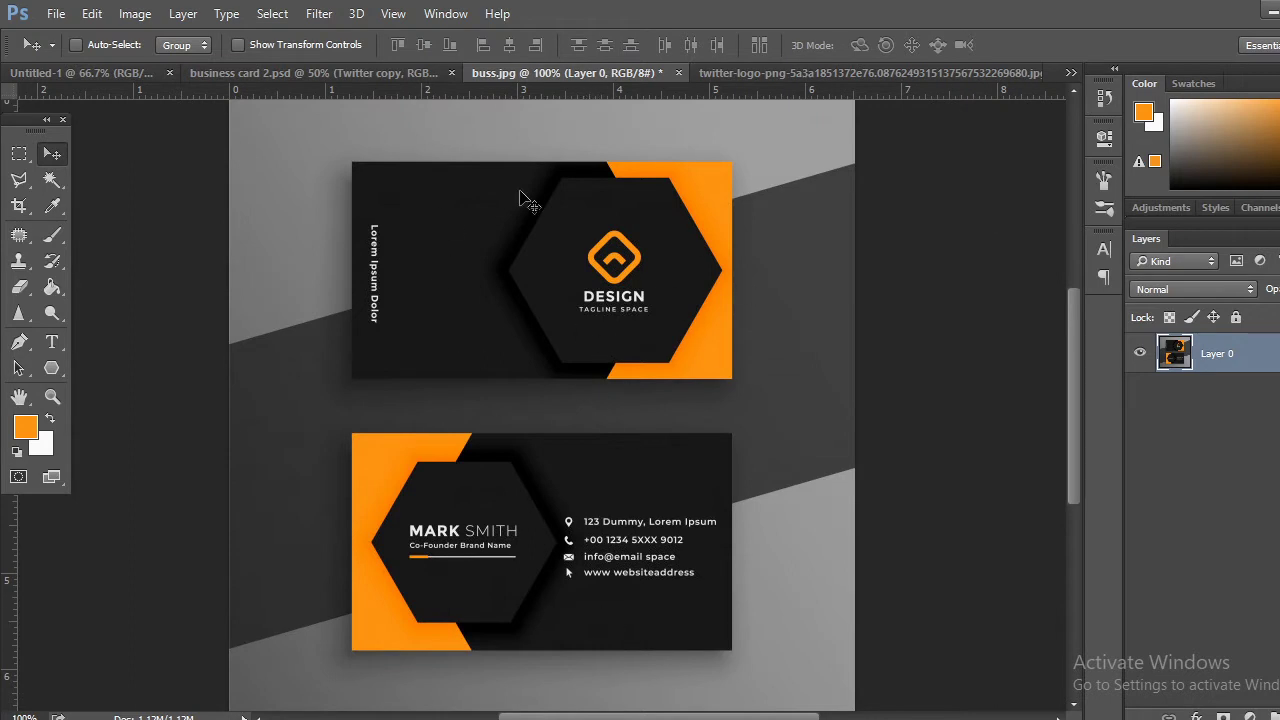
left_click(371, 70)
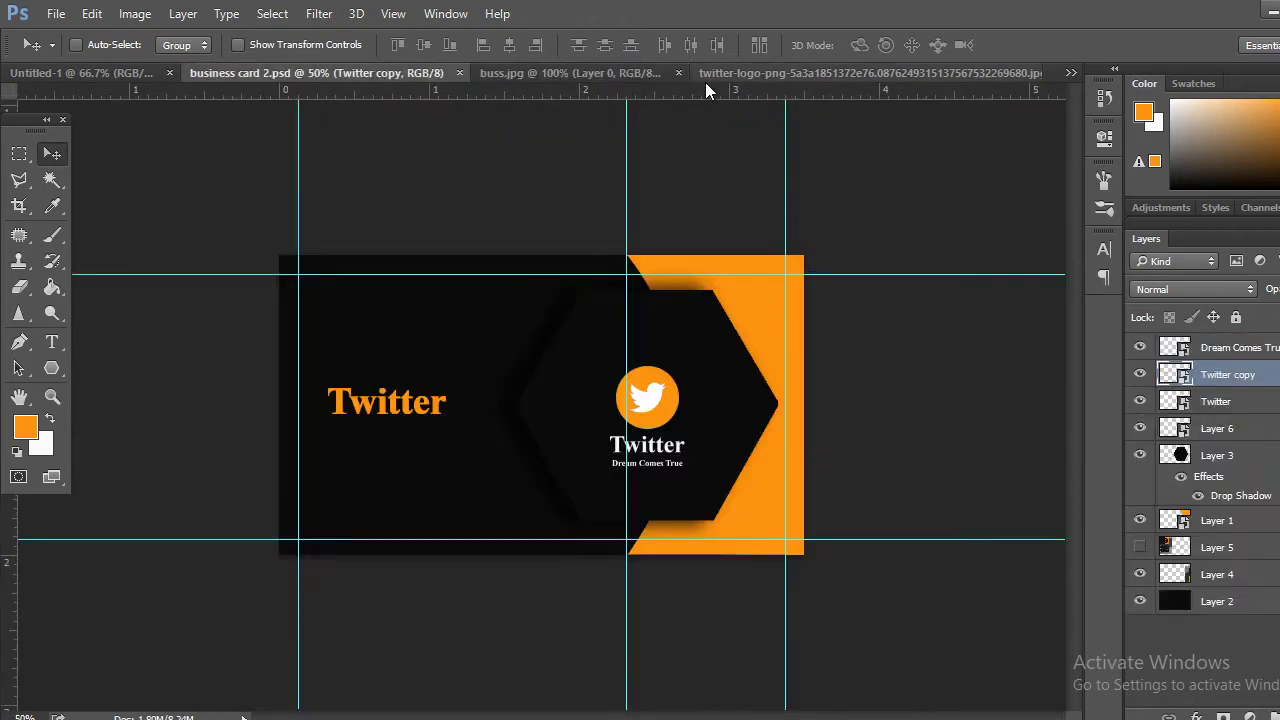
left_click(640, 76)
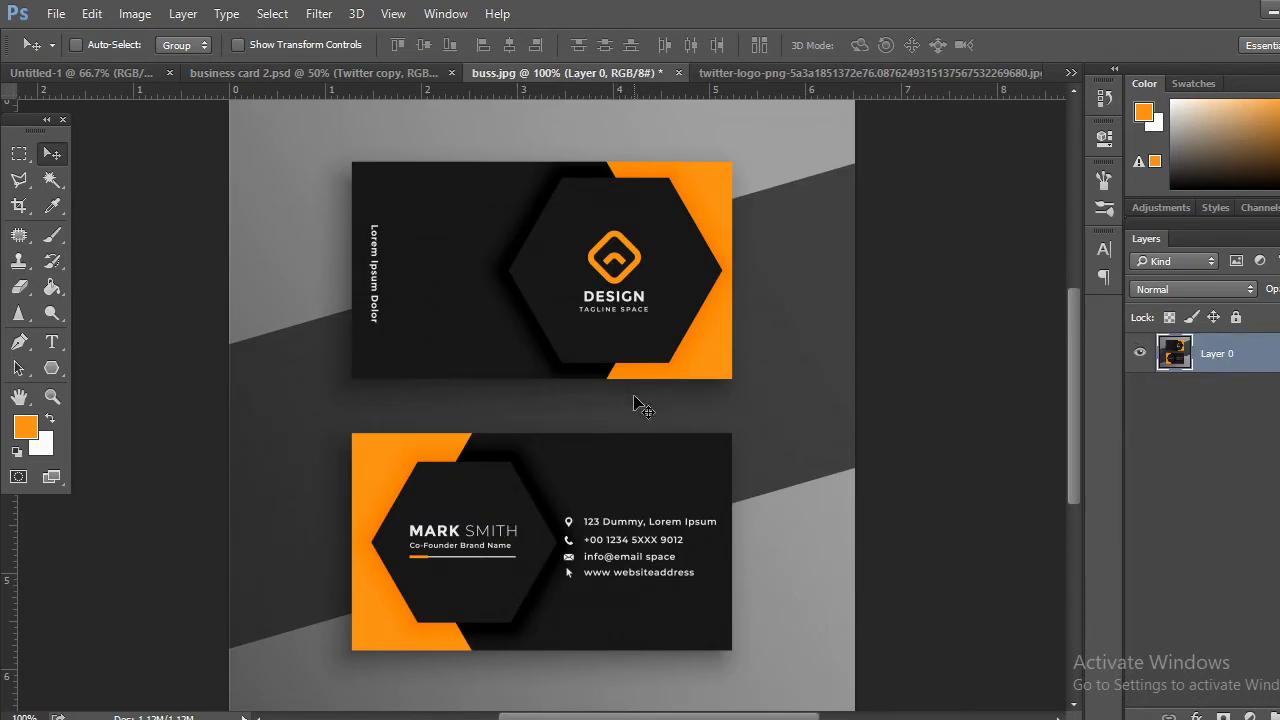
left_click(358, 72)
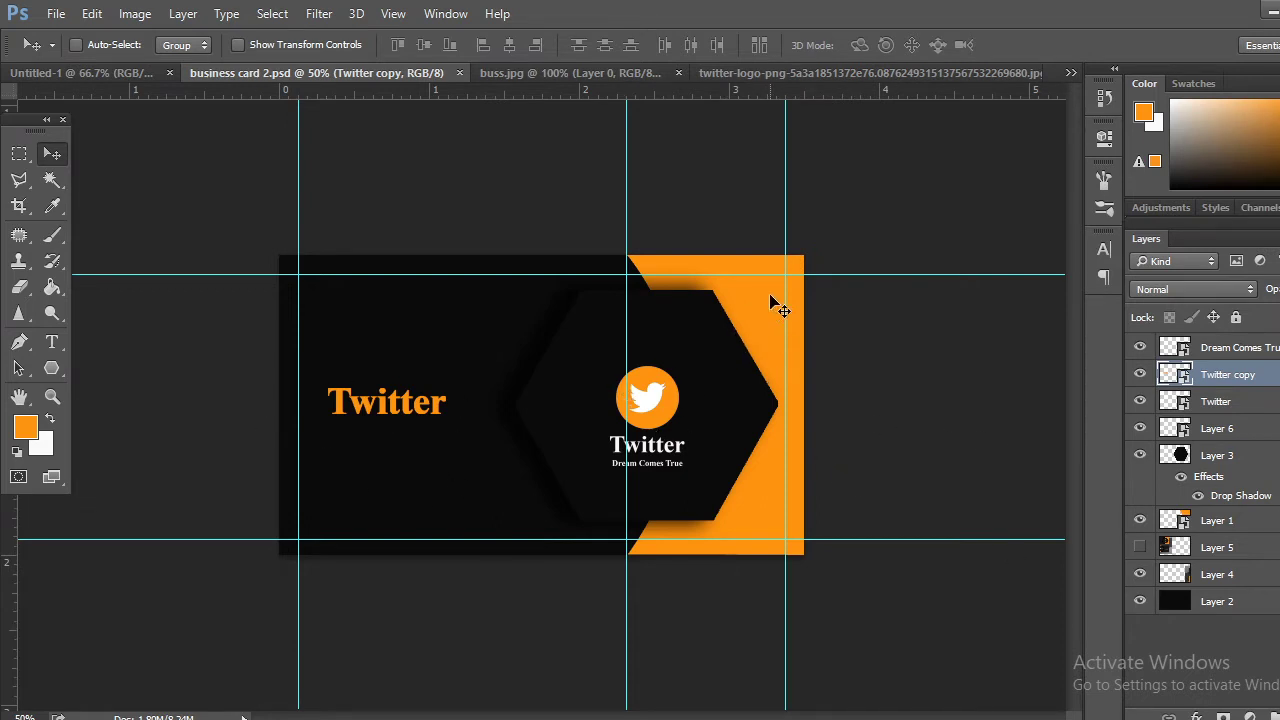
right_click(769, 325)
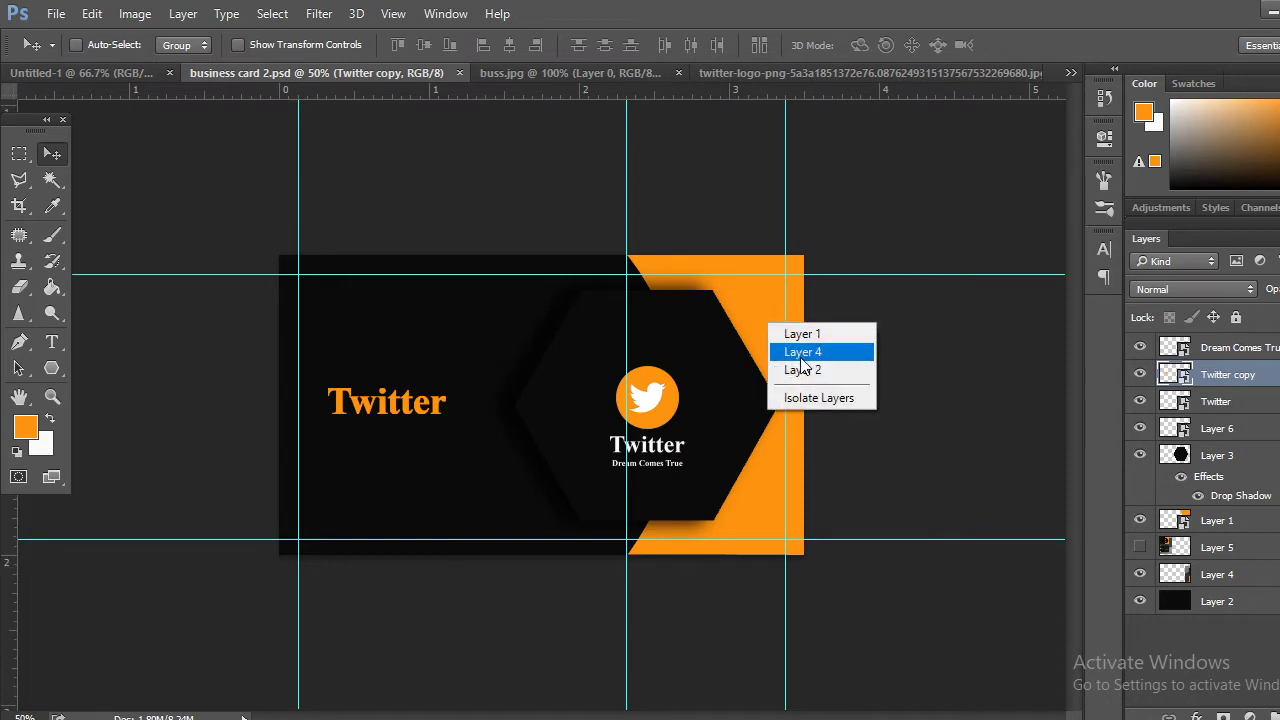
left_click(803, 335)
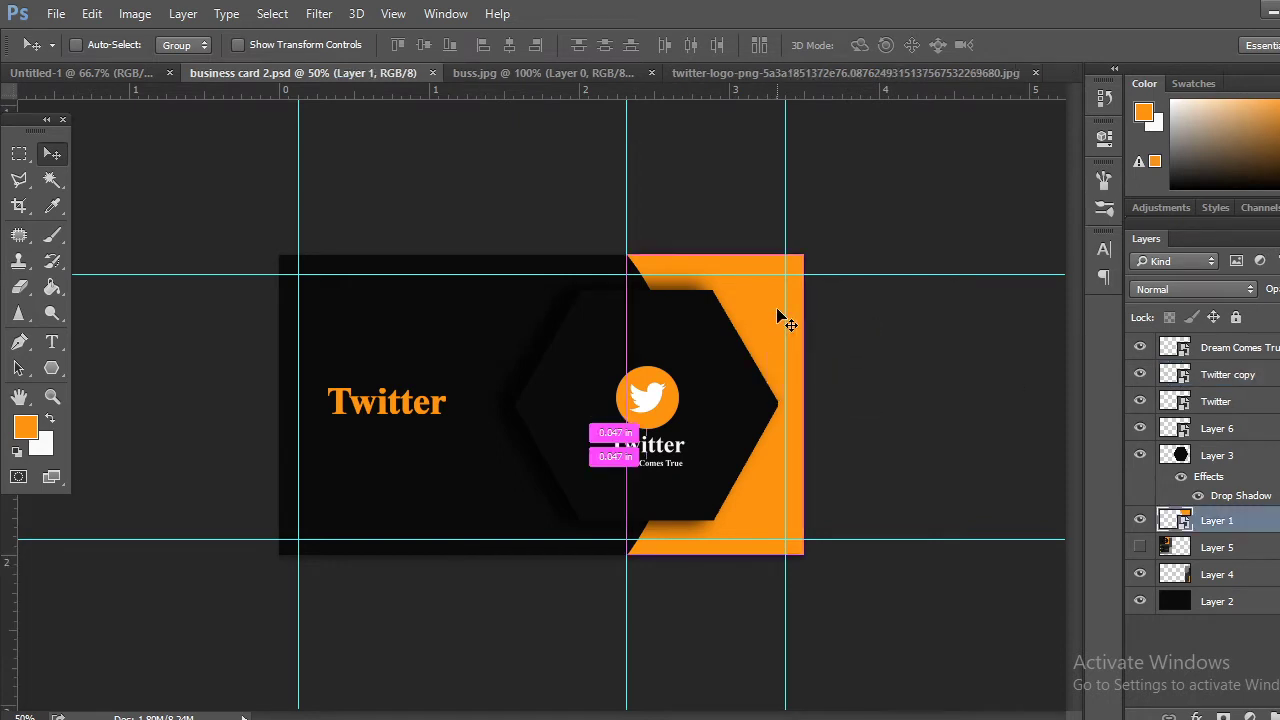
key("ctrl+t")
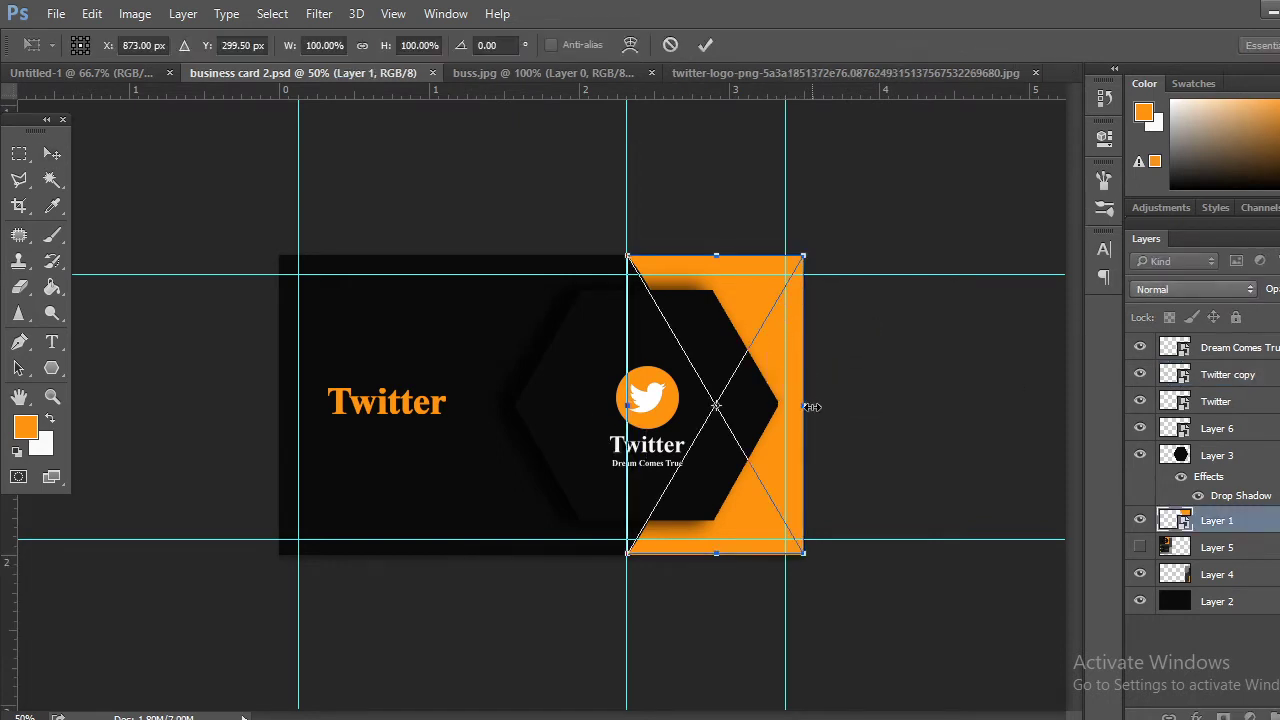
left_click_drag(811, 407, 634, 381)
left_click_drag(713, 302, 406, 297)
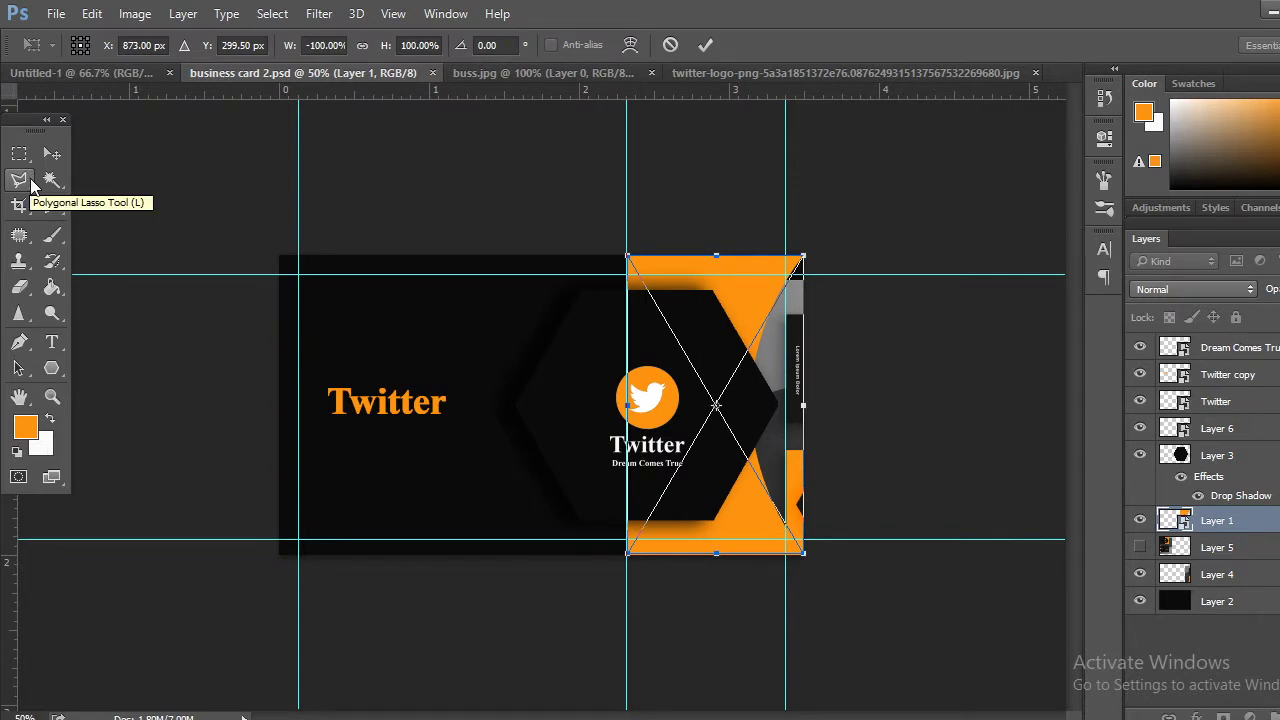
left_click(55, 154)
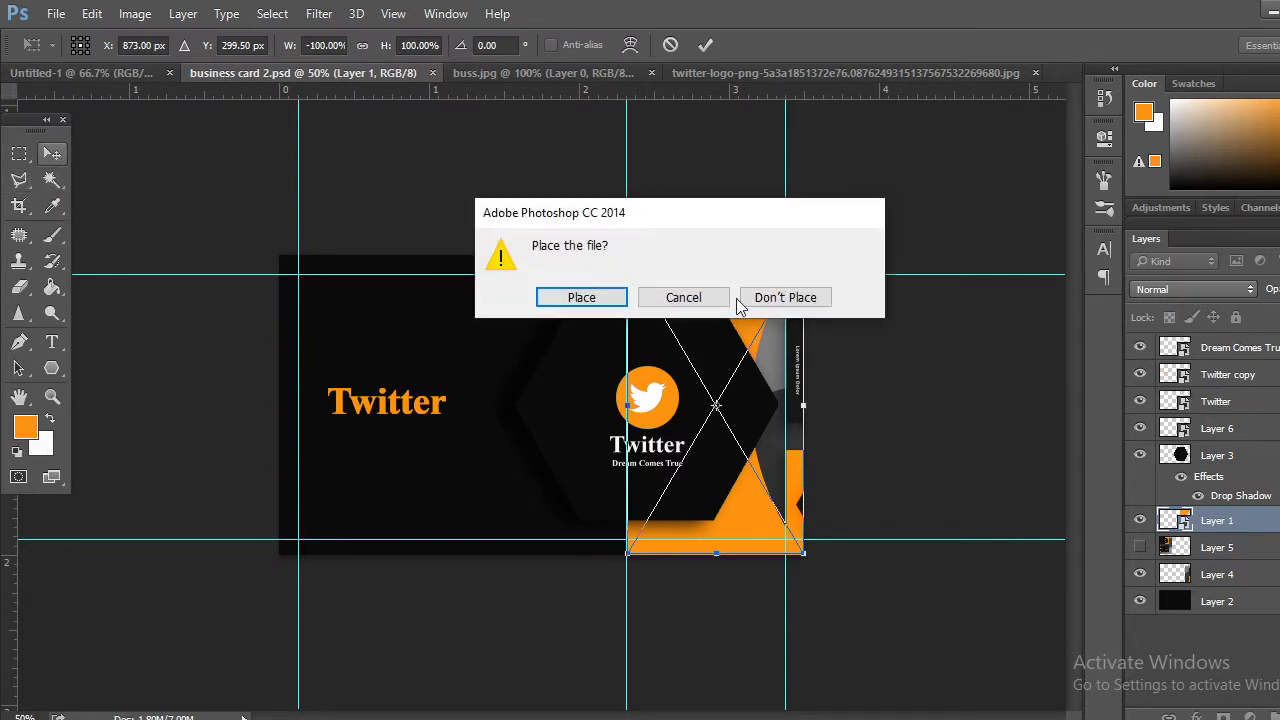
left_click(787, 297)
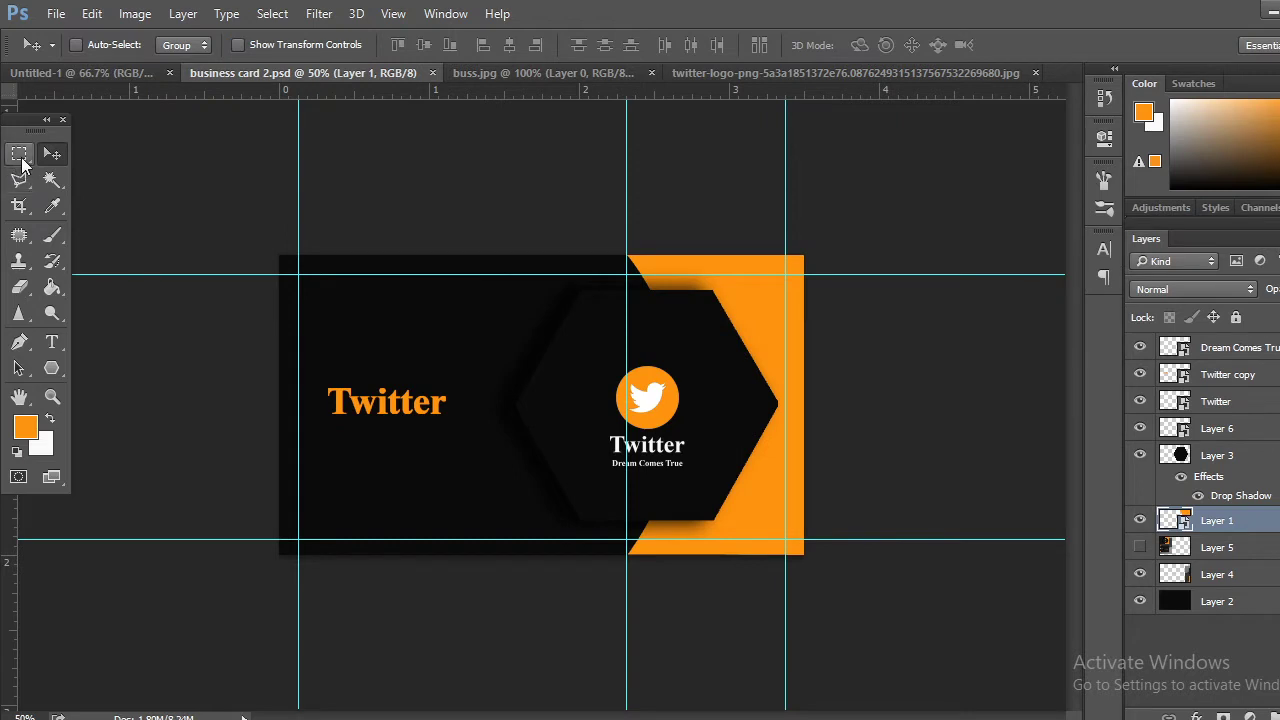
Return to the Move tool and select Layer 1, the orange shape
left_click(19, 153)
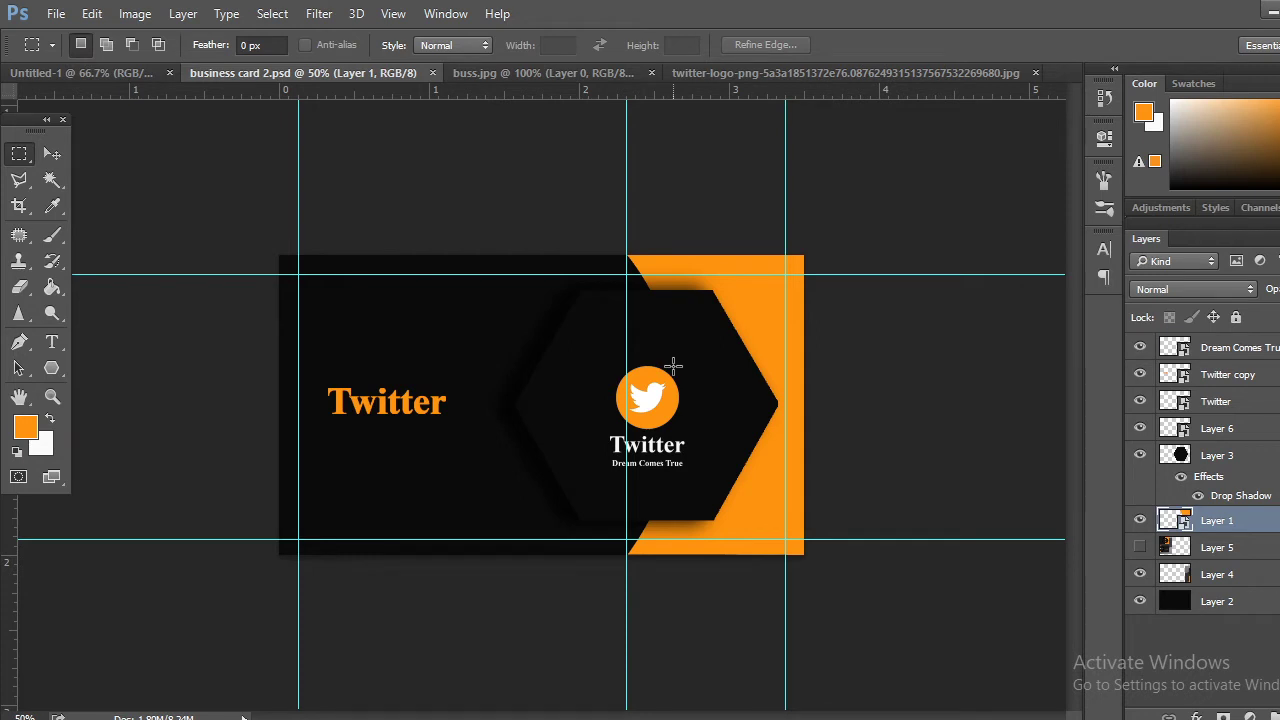
left_click(52, 154)
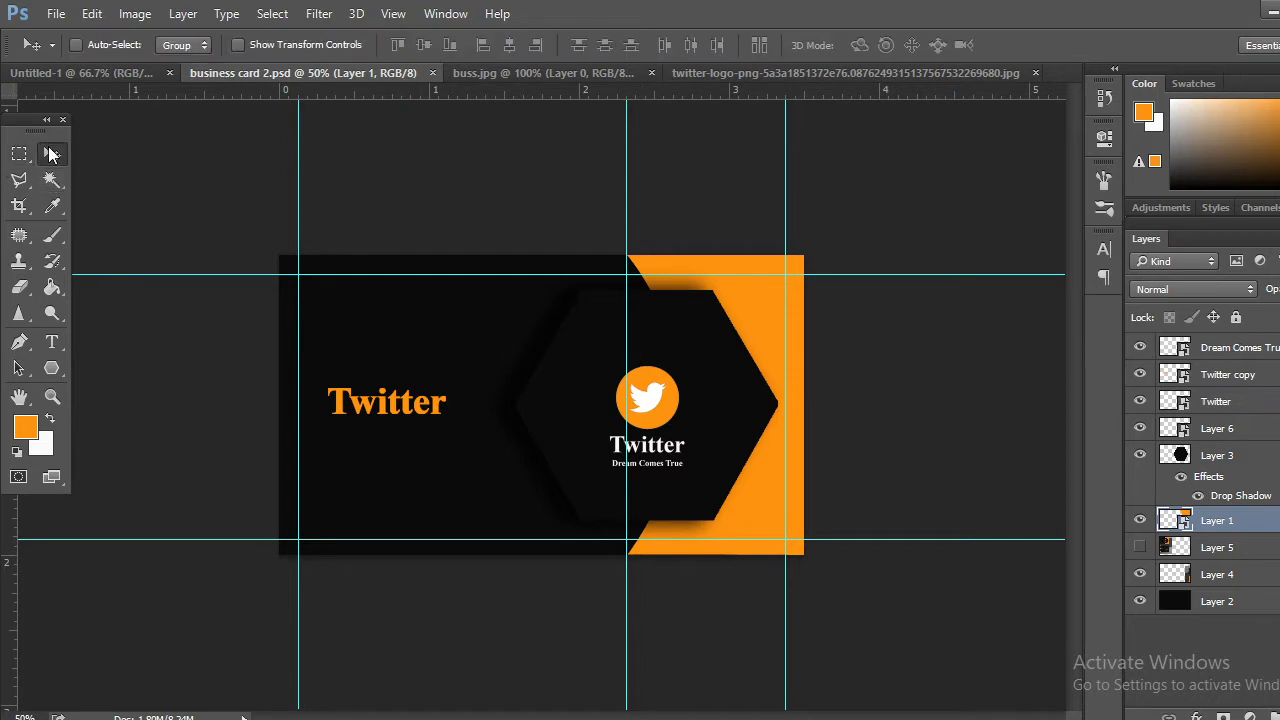
right_click(767, 312)
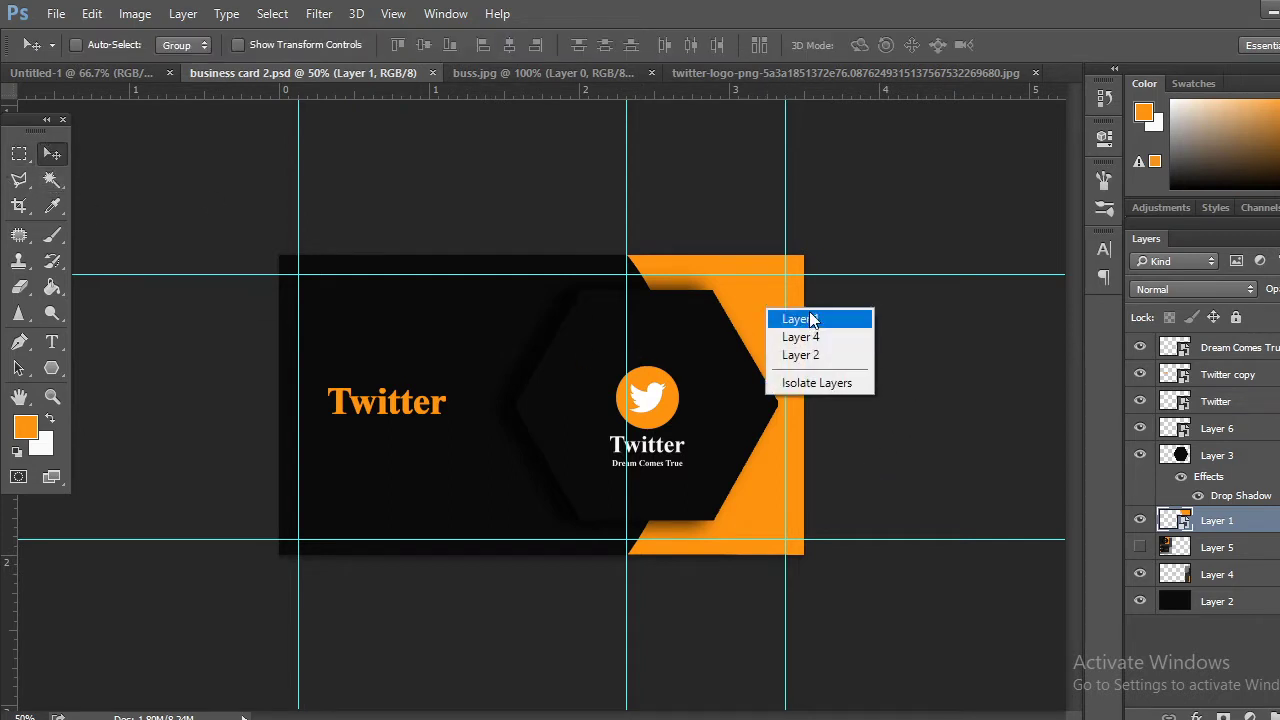
left_click(805, 319)
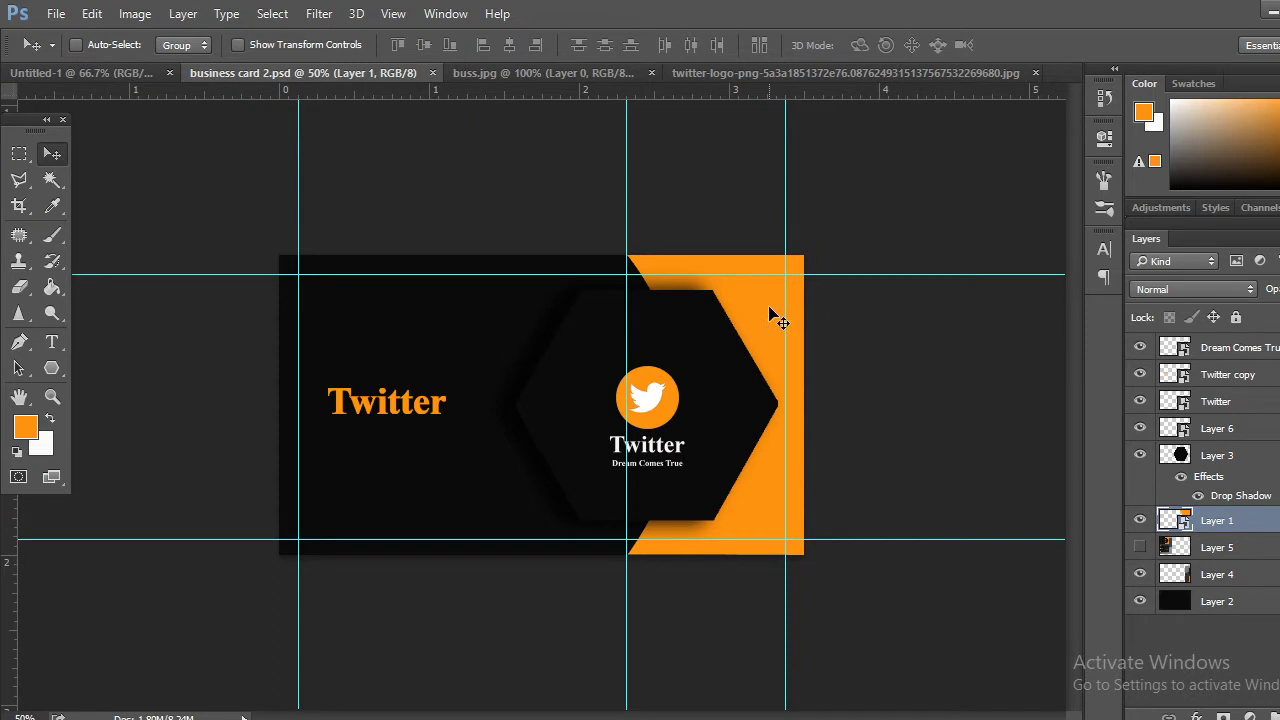
Flip the orange shape horizontally onto the card's left edge and commit, then select Layer 2
key("ctrl+t")
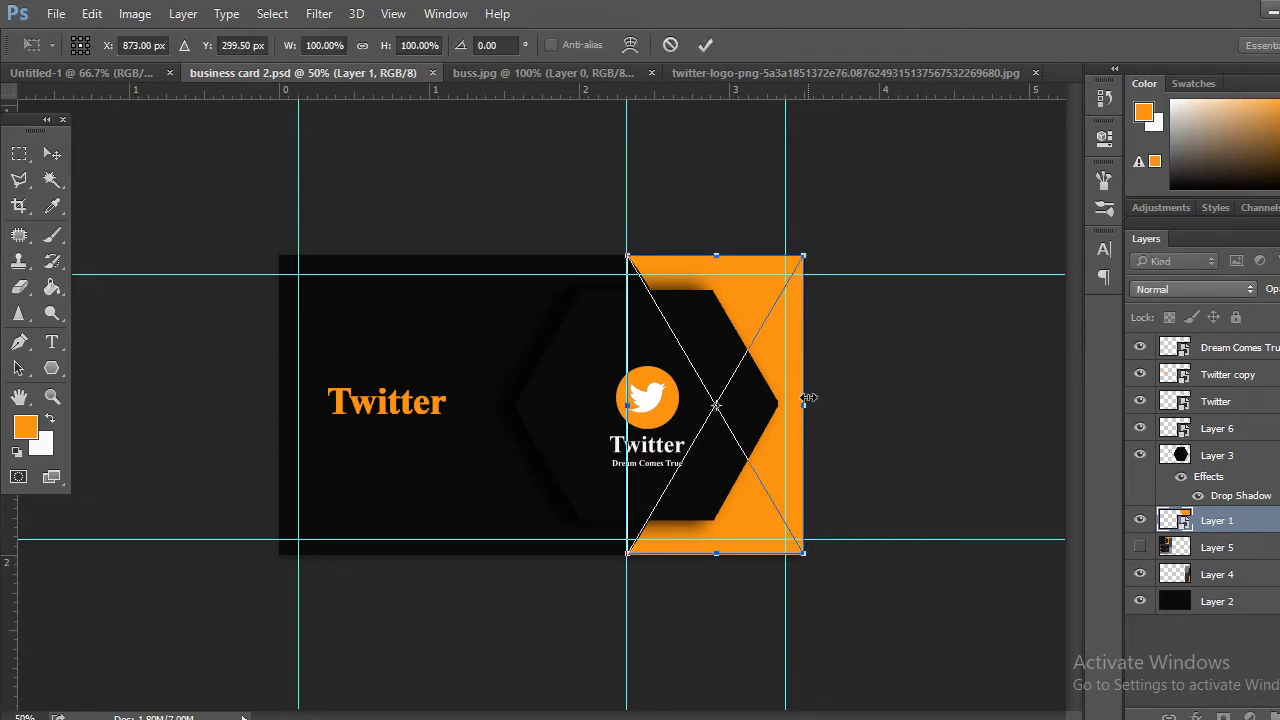
left_click_drag(806, 403, 628, 403)
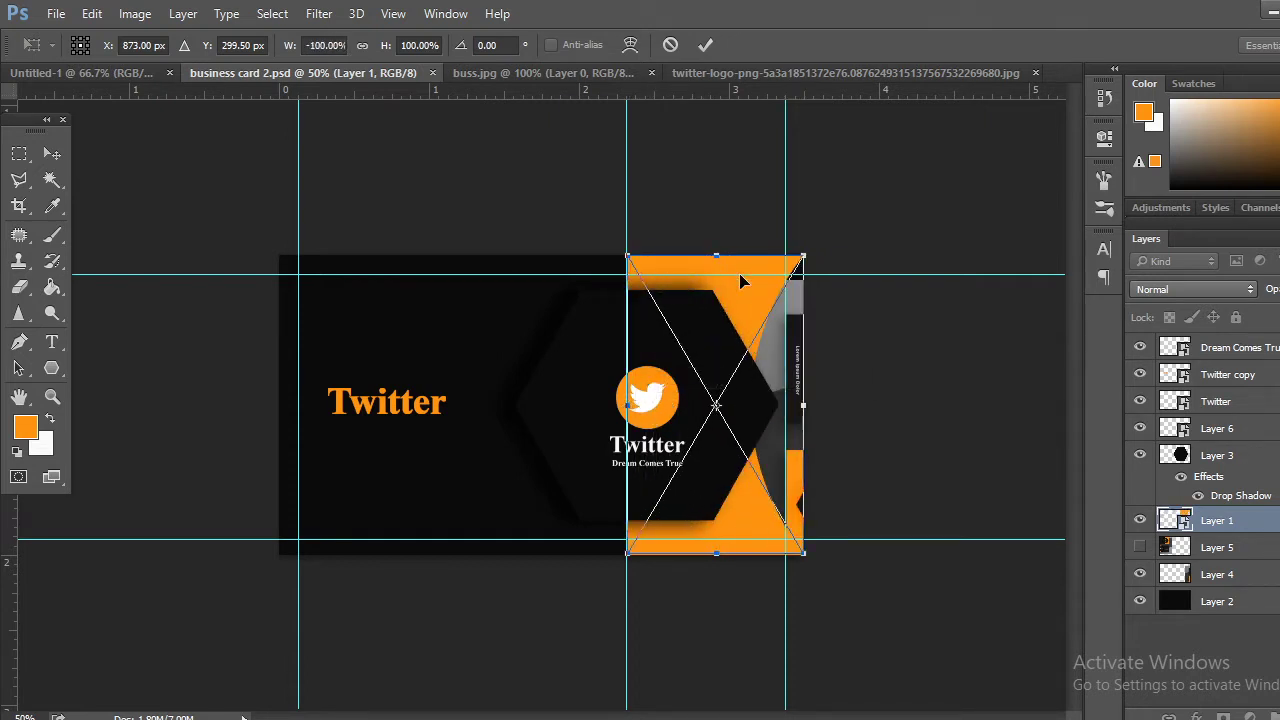
left_click_drag(753, 288, 407, 278)
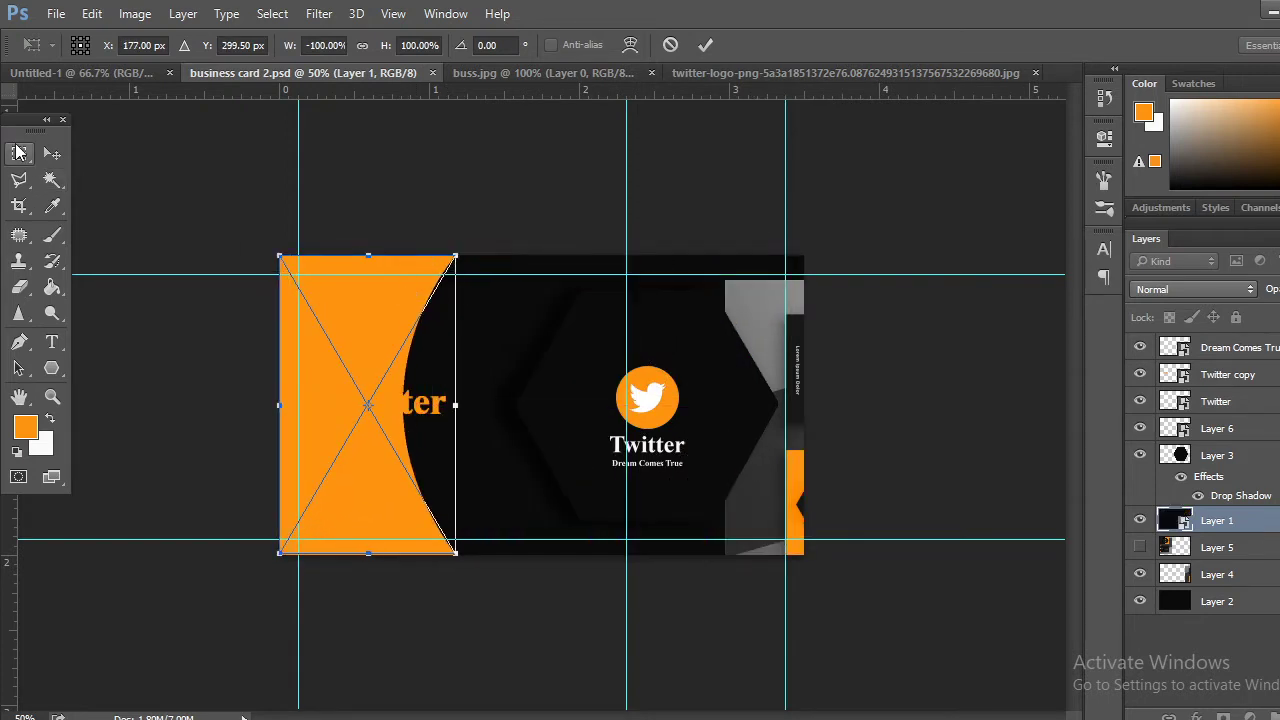
left_click(37, 150)
left_click(565, 294)
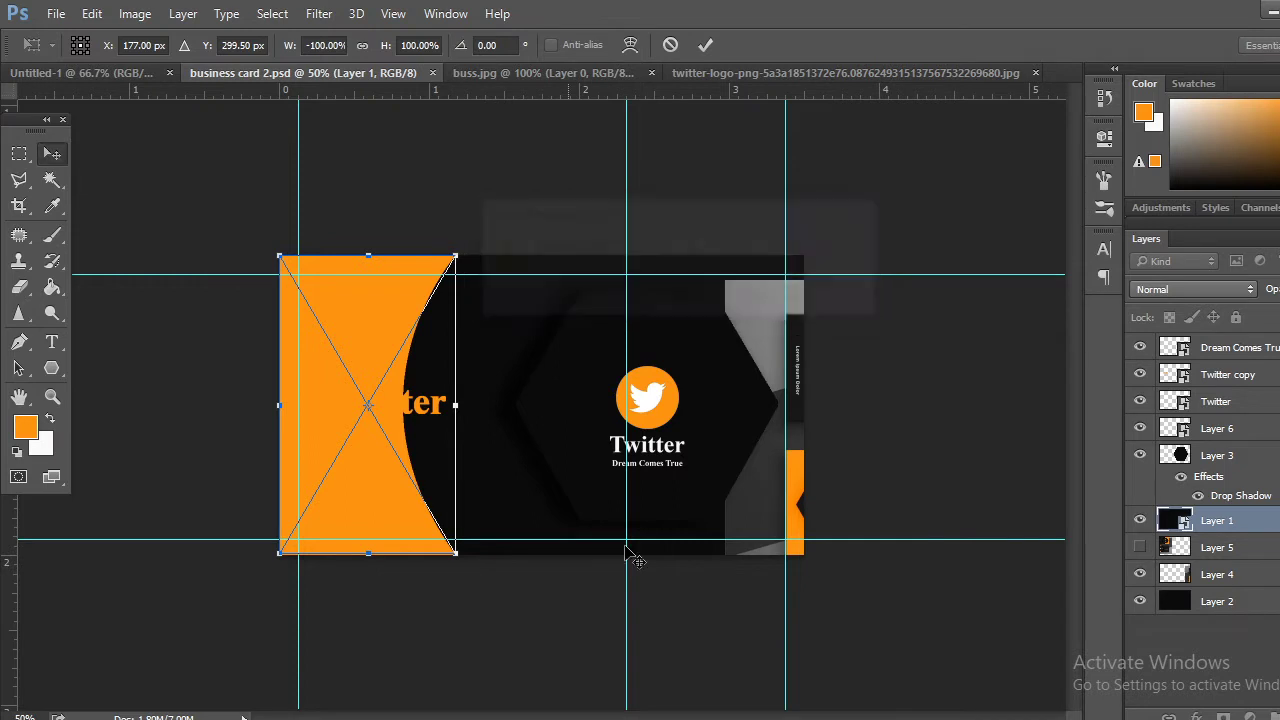
right_click(503, 350)
left_click(533, 355)
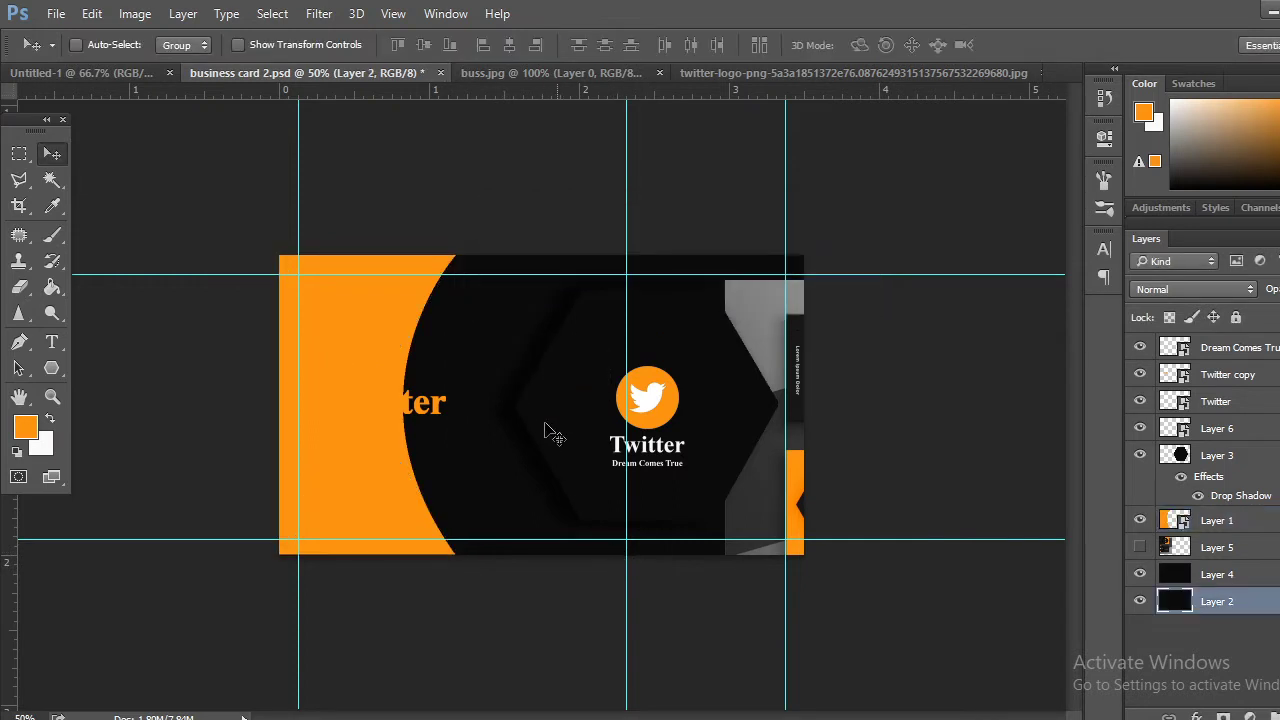
Flip the dark background layer horizontally with Free Transform and apply it
key("ctrl")
key("ctrl+t")
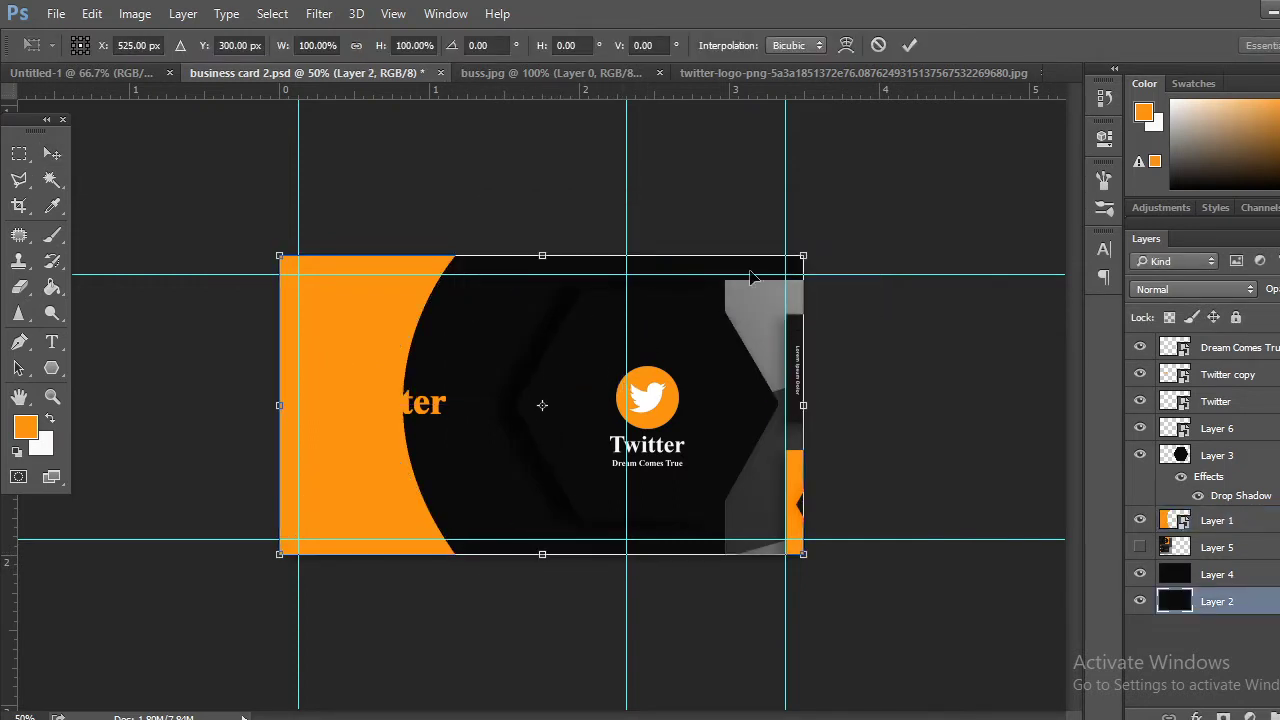
left_click_drag(806, 404, 280, 400)
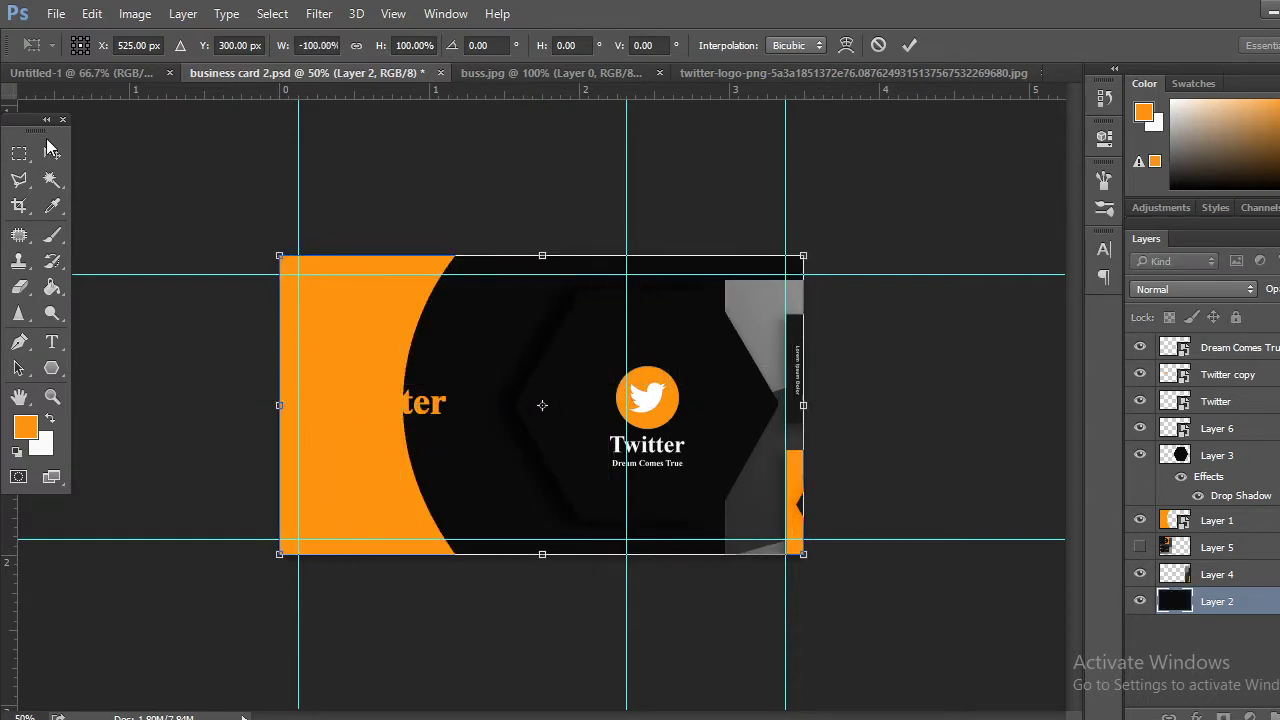
left_click(52, 152)
left_click(610, 300)
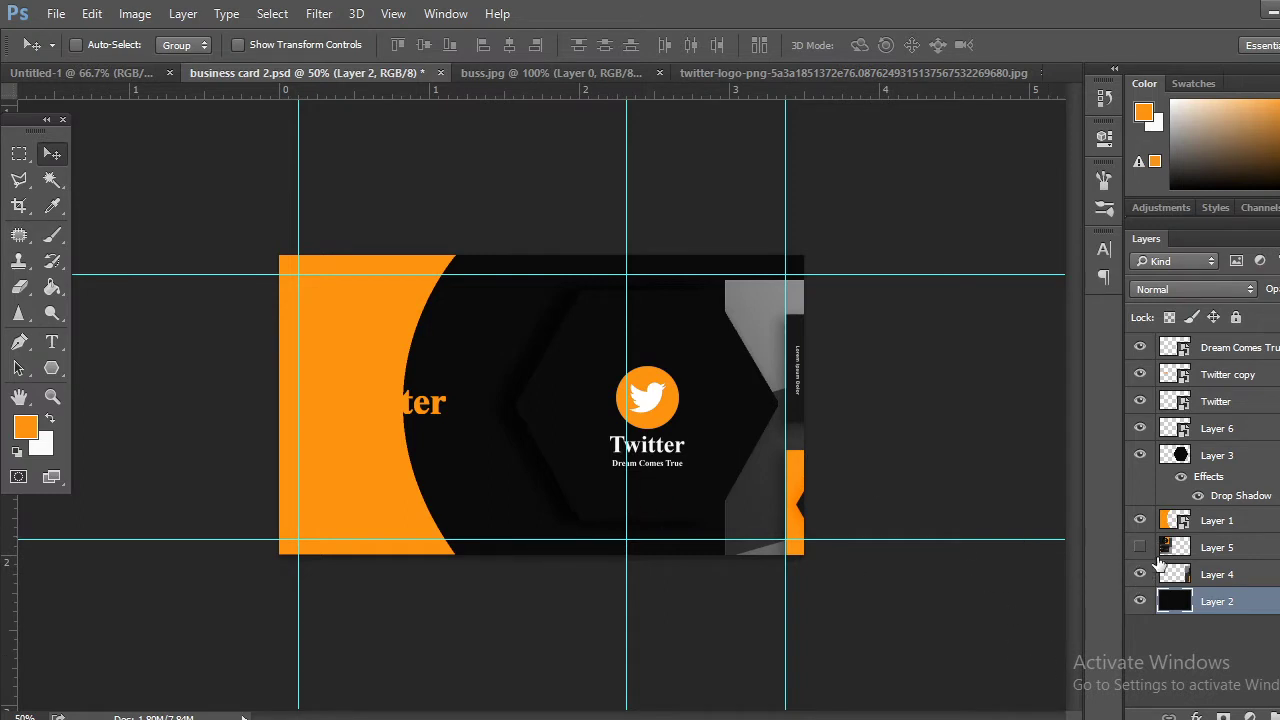
Hide Layer 6, Twitter, Twitter copy and Dream Comes True, then move the Layer 3 hexagon left
left_click(1141, 428)
left_click(1141, 401)
left_click(1141, 375)
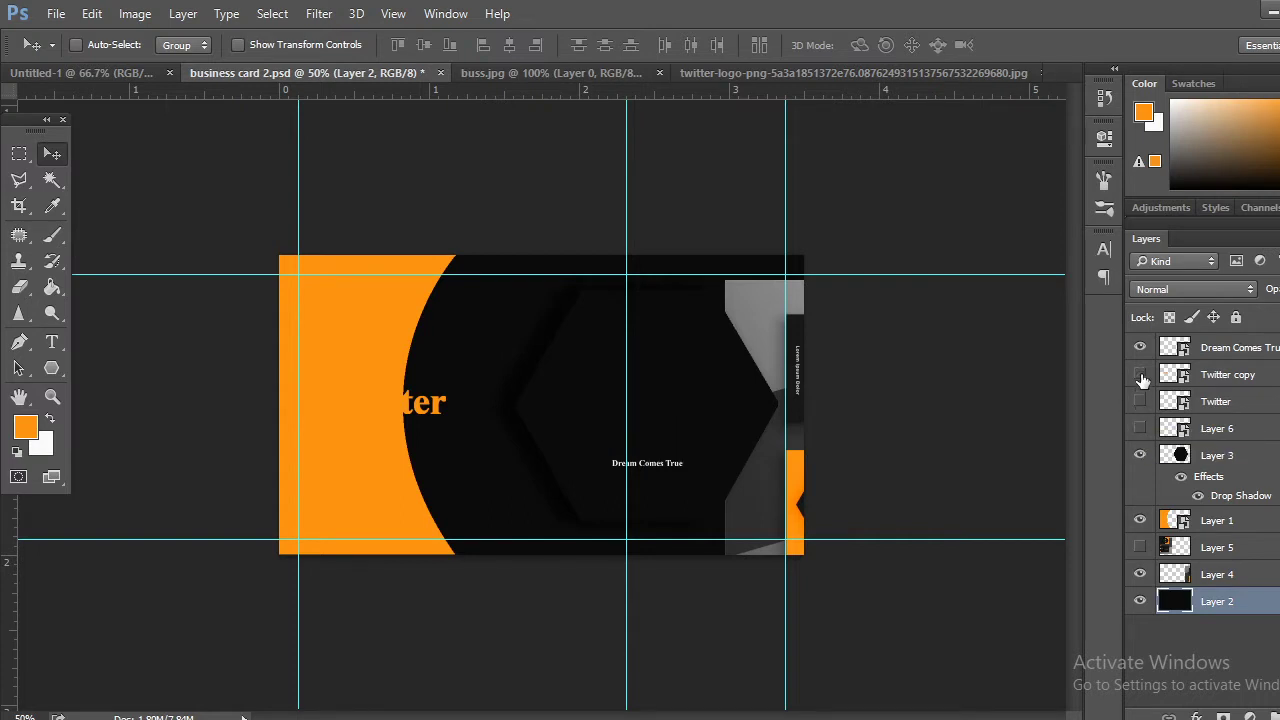
left_click(1141, 347)
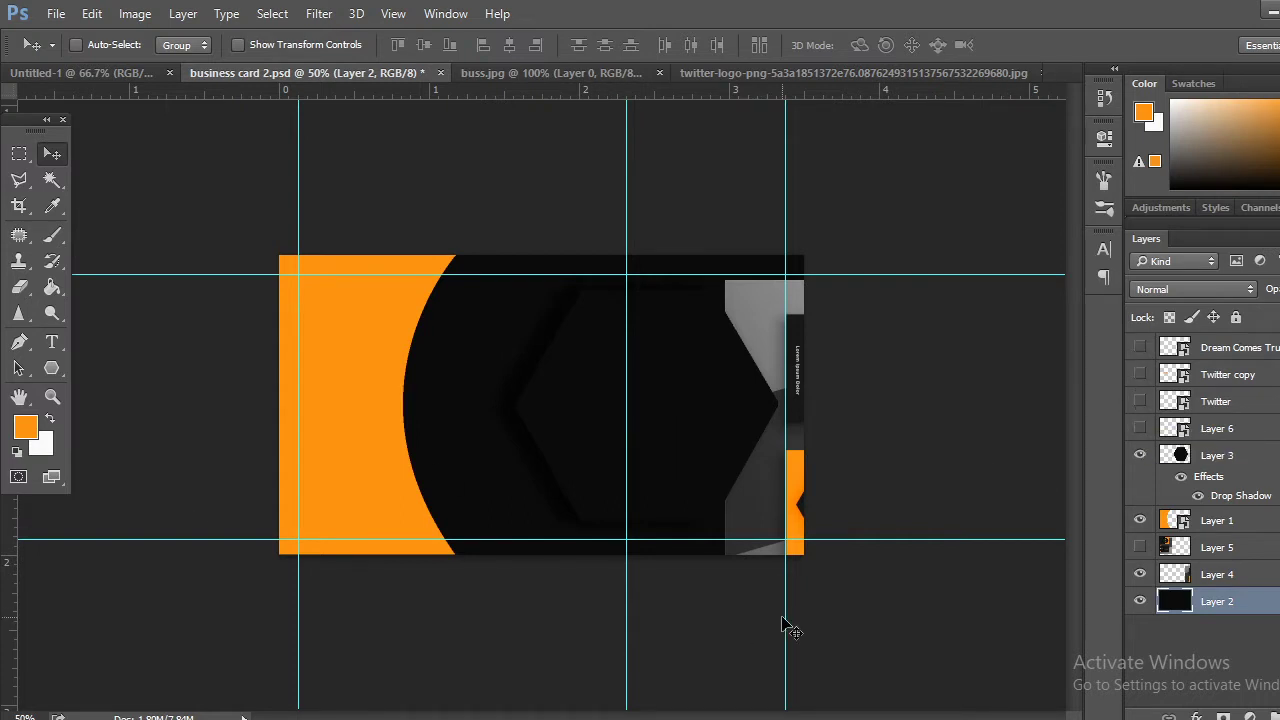
right_click(702, 400)
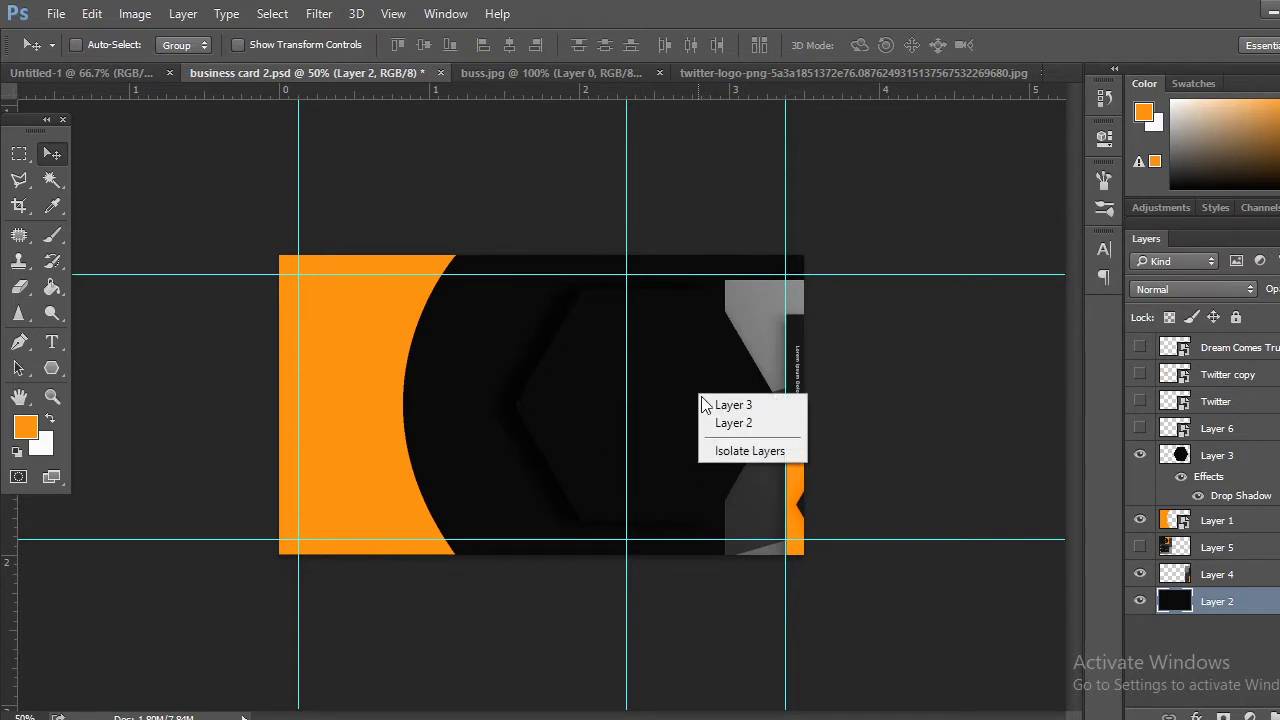
left_click(716, 405)
left_click_drag(726, 400, 529, 382)
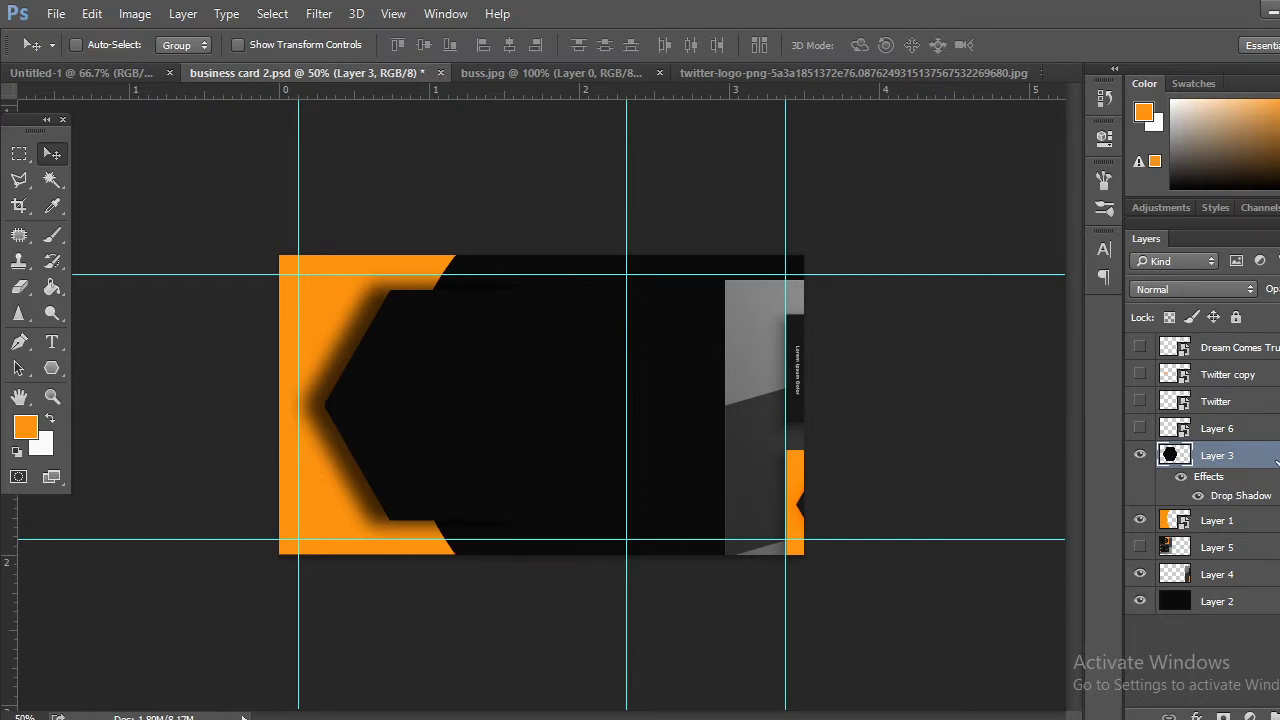
Give the hexagon a drop shadow: 75% opacity, 180° angle, distance 33, spread 20, size 46
double_click(1277, 461)
left_click_drag(890, 70, 1042, 58)
left_click(762, 386)
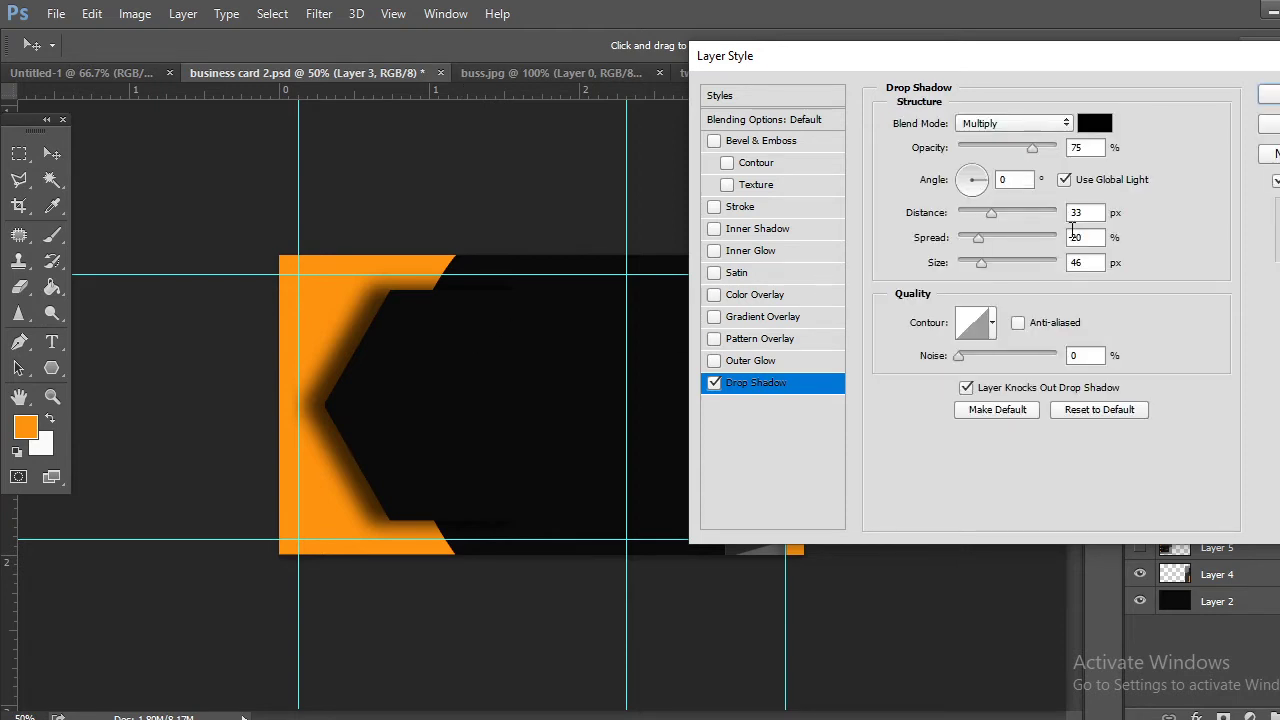
mouse_move(970, 184)
left_mouse_down()
mouse_move(975, 175)
mouse_move(945, 170)
mouse_move(948, 182)
left_mouse_up()
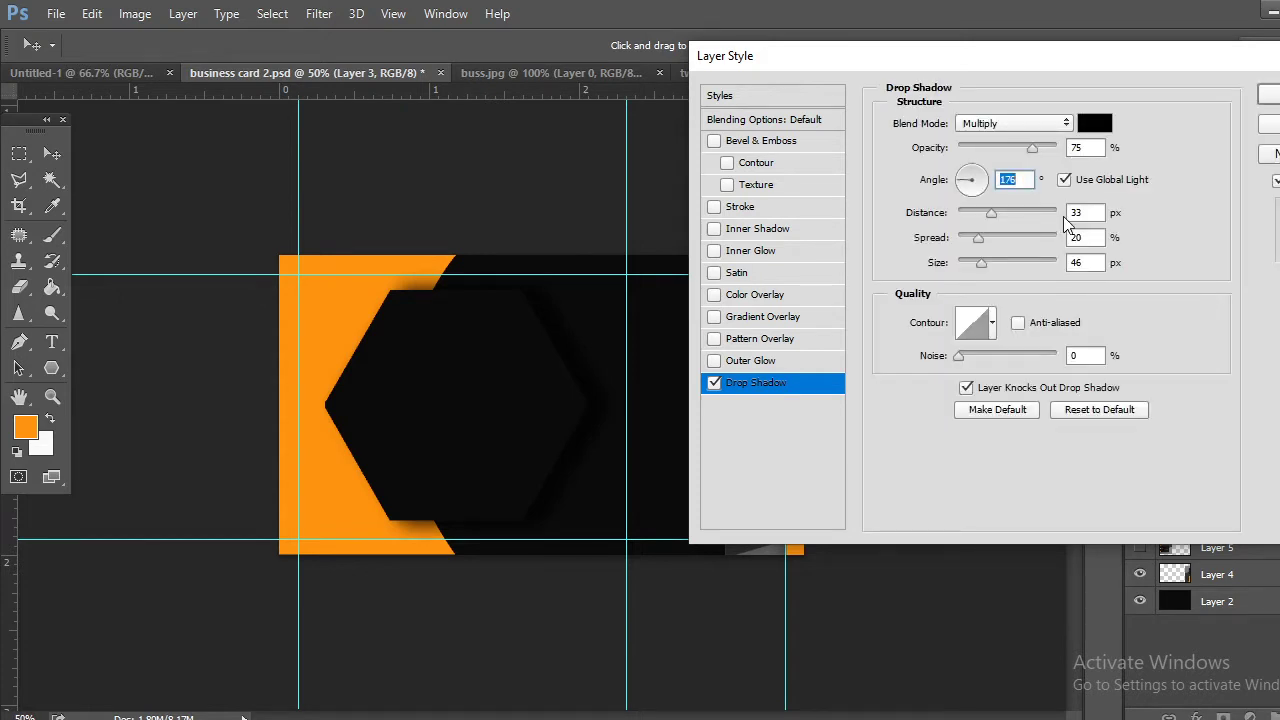
key("Down")
key("Down")
key("Down")
key("Down")
key("Down")
key("Down")
key("Down")
key("Down")
key("Down")
key("Down")
key("Down")
key("Down")
key("Down")
key("Down")
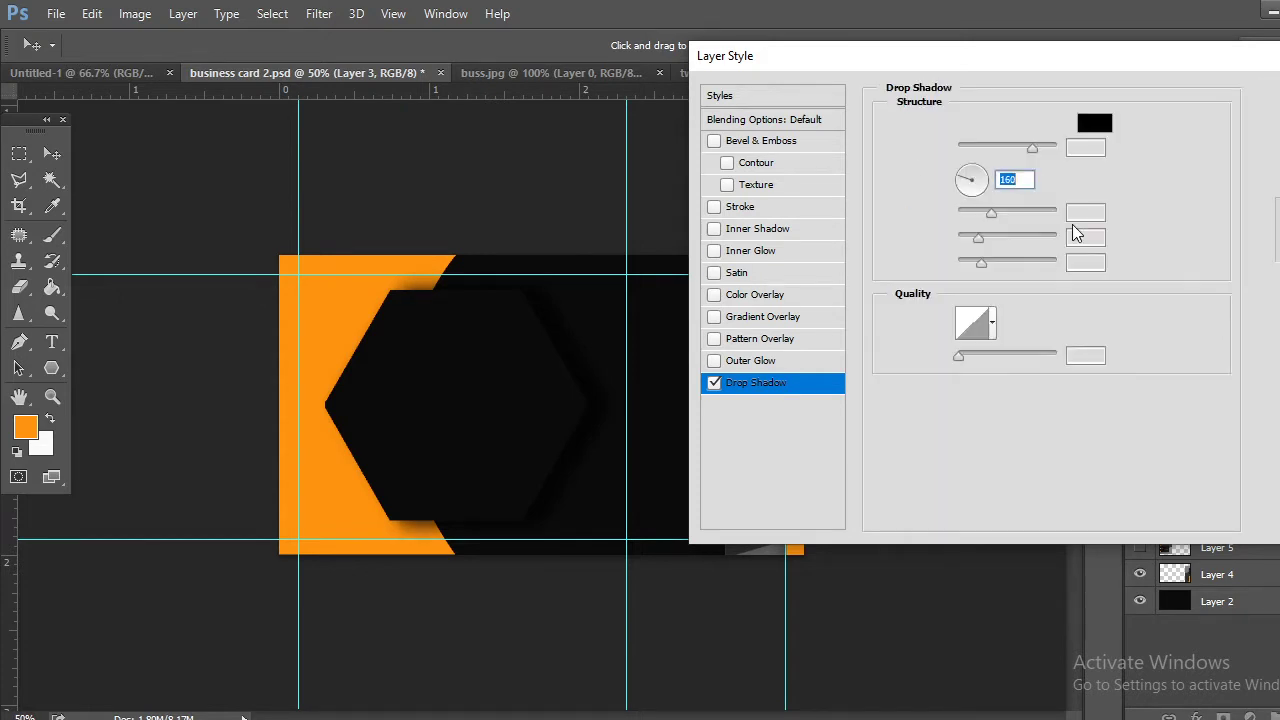
key("Up")
key("Up")
key("Up")
key("Up")
key("Up")
key("Up")
key("Up")
key("Up")
key("Up")
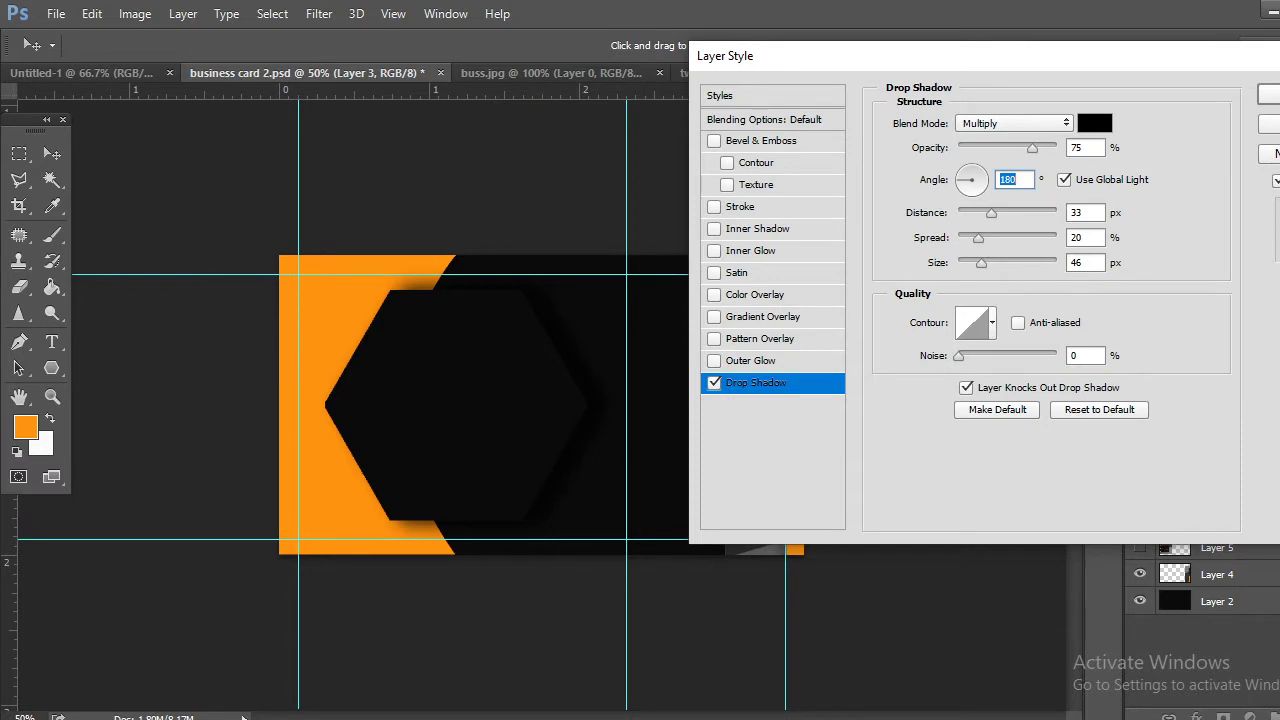
left_click(1268, 94)
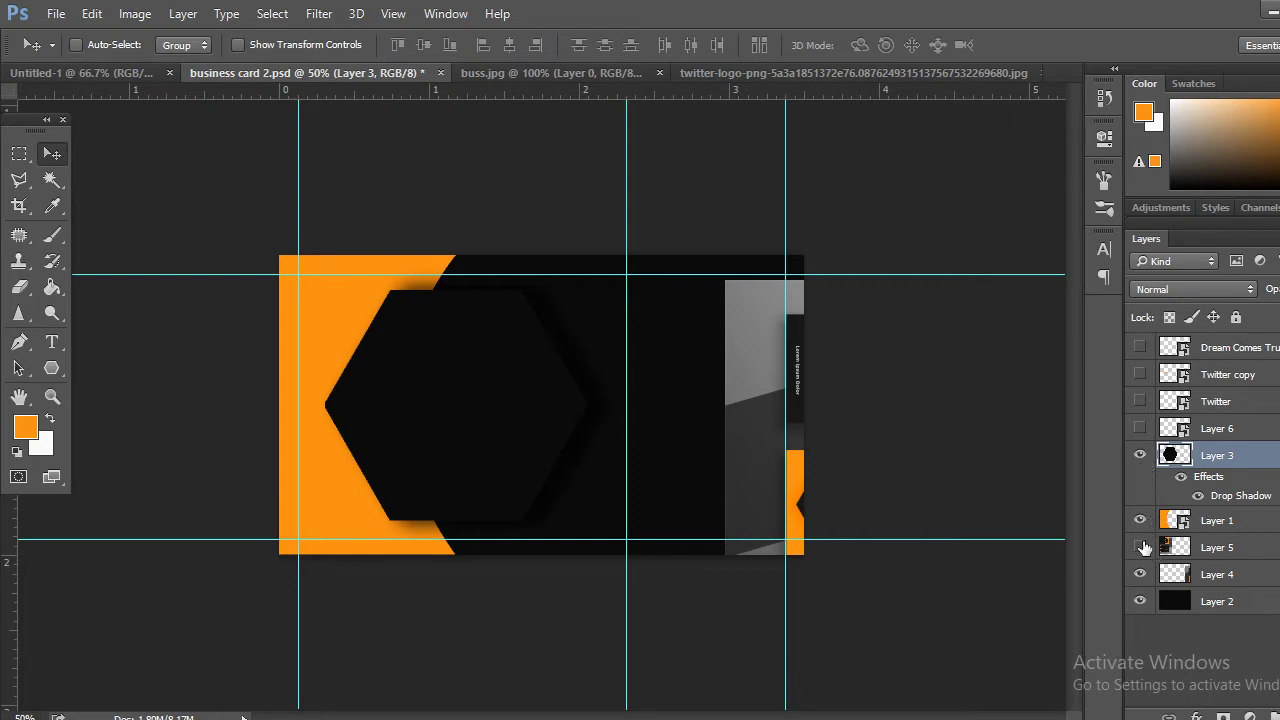
Hide Layer 5 and the grey photo strip on Layer 4
left_click(1141, 547)
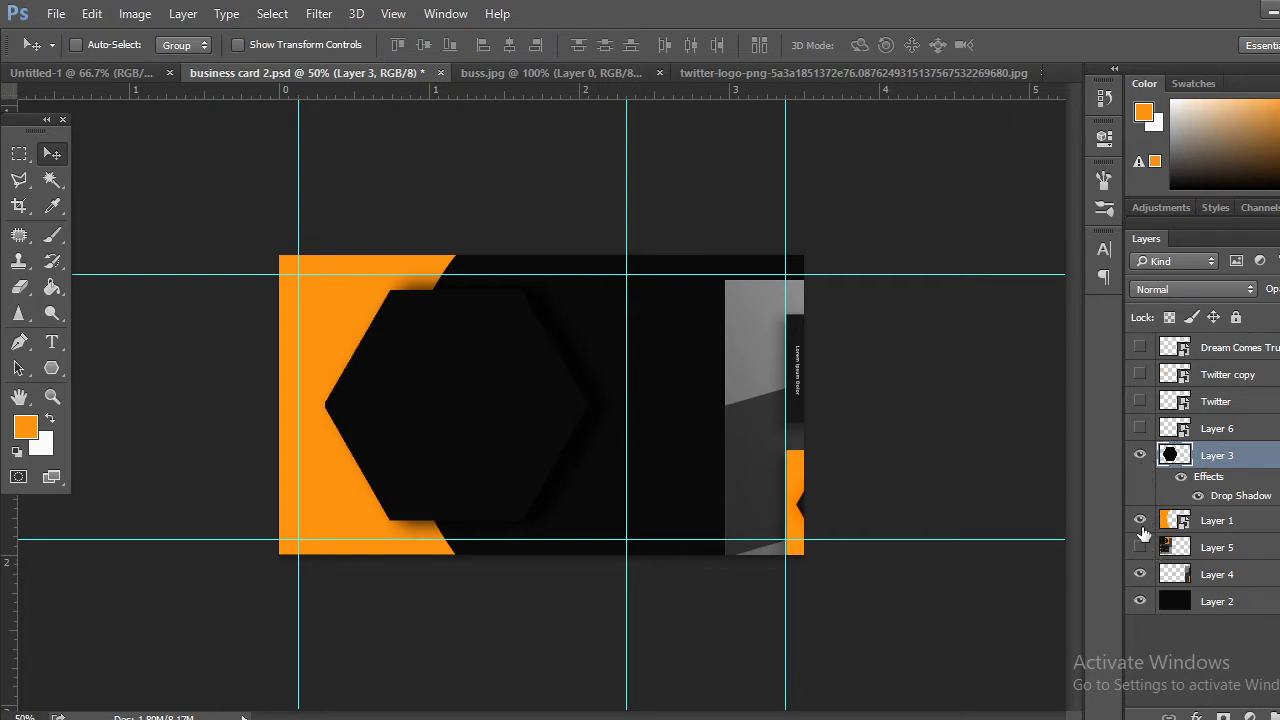
mouse_move(778, 405)
left_mouse_down()
mouse_move(740, 403)
mouse_move(757, 410)
left_mouse_up()
key("ctrl+z")
right_click(757, 410)
left_click(785, 413)
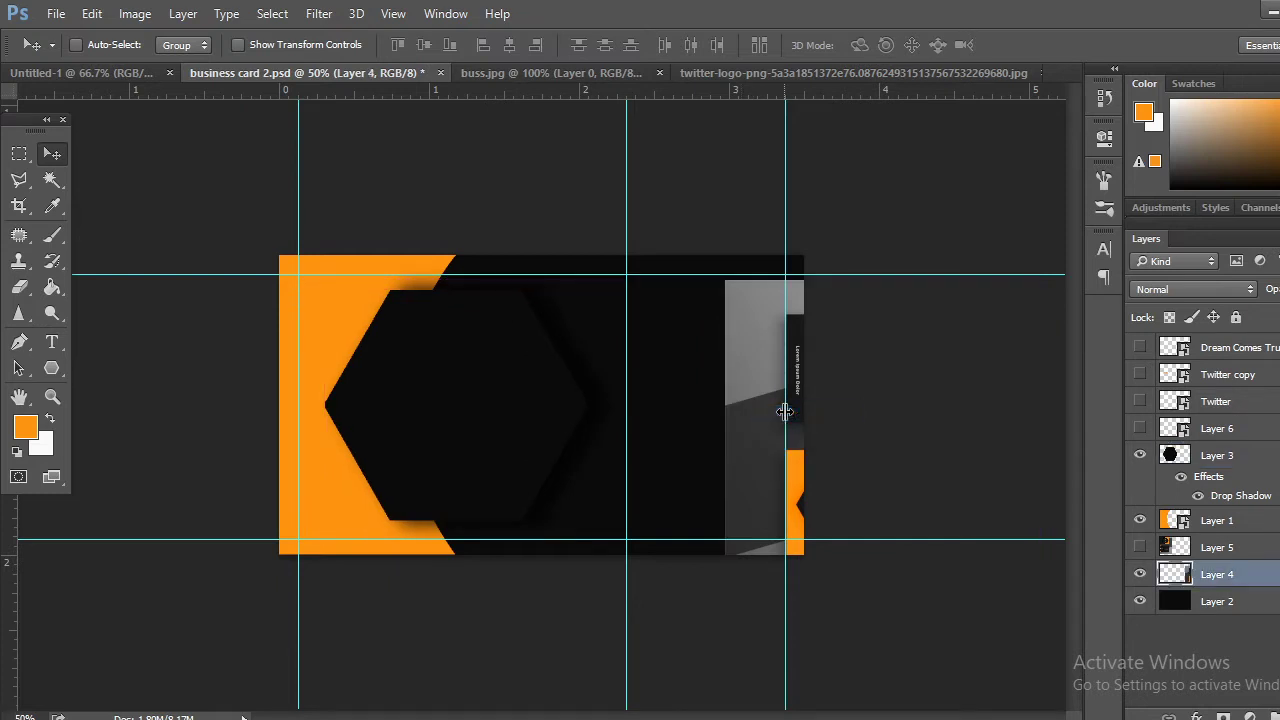
left_click(1140, 574)
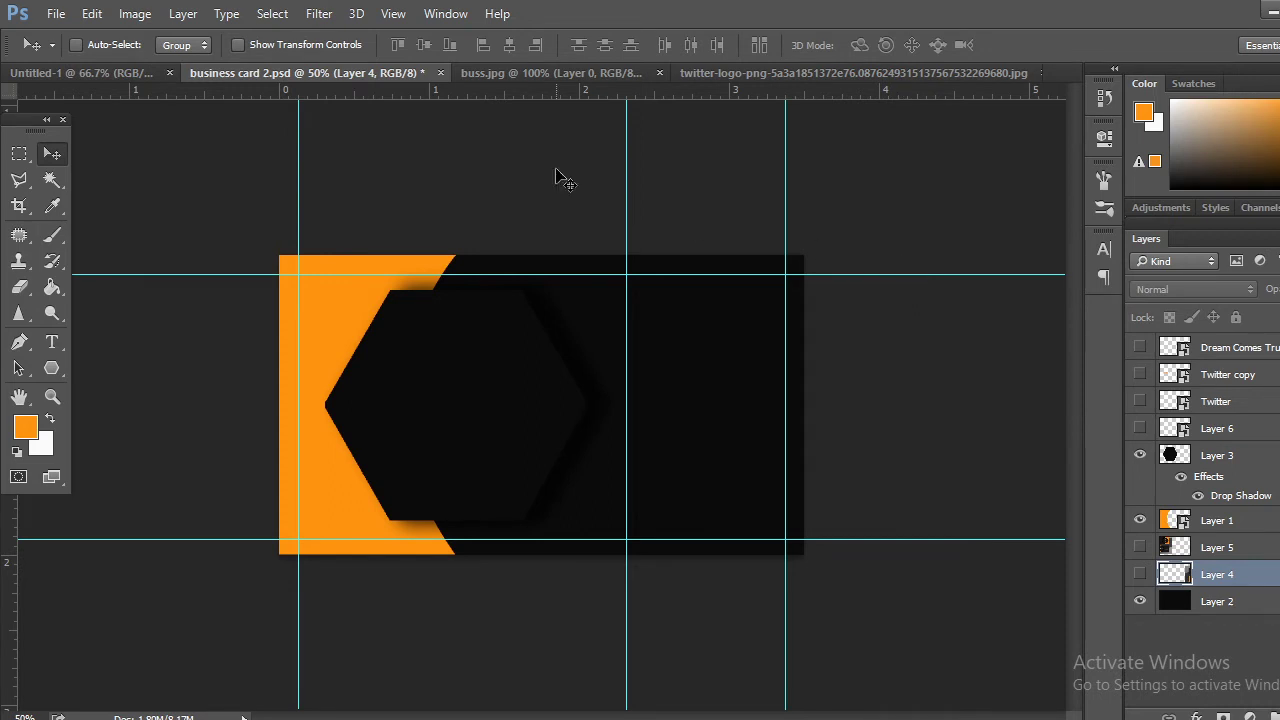
Scale the Layer 3 hexagon down to about 91%, checking against the buss.jpg reference
left_click(604, 78)
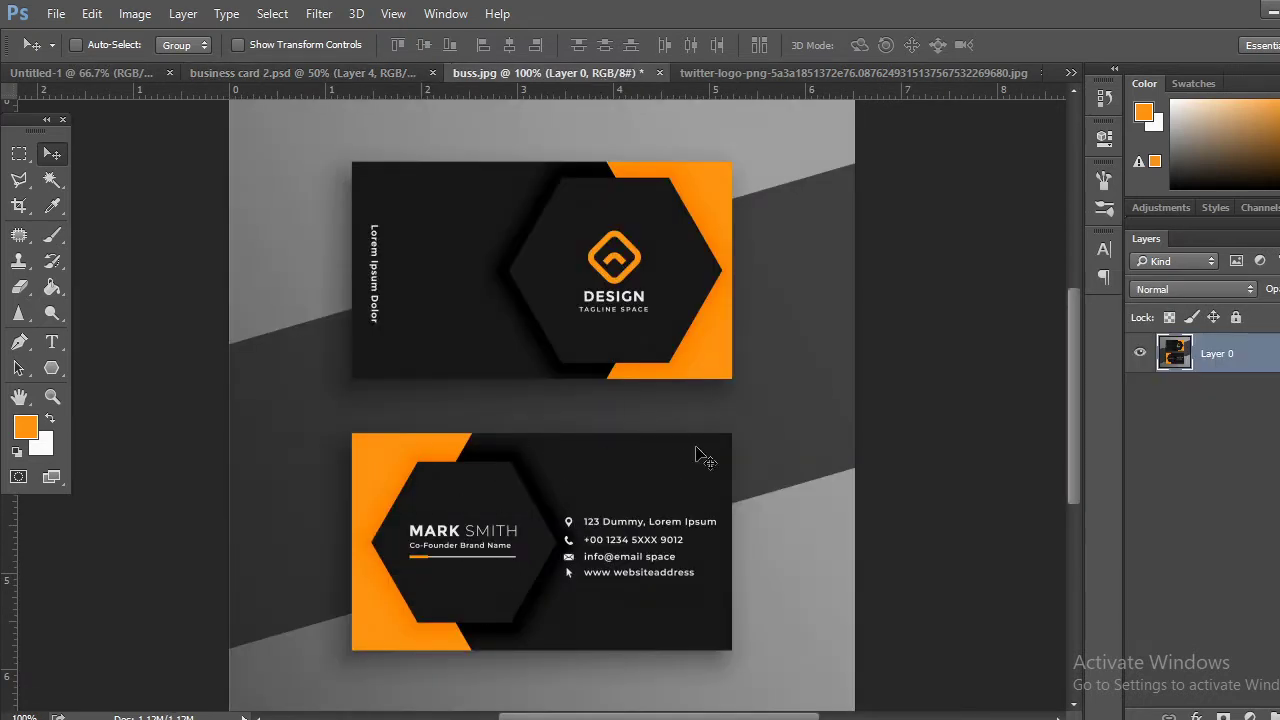
left_click(392, 76)
right_click(488, 408)
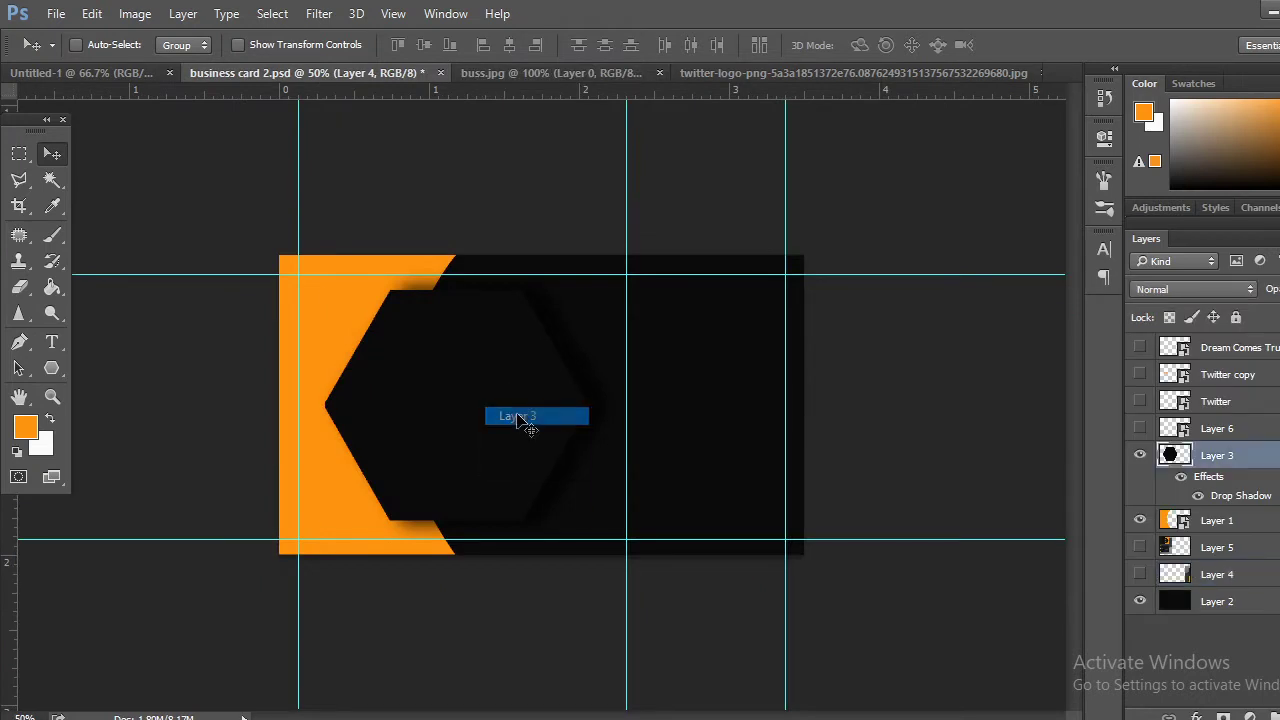
left_click(507, 416)
key("ctrl+t")
mouse_move(586, 519)
left_mouse_down()
mouse_move(560, 502)
mouse_move(570, 515)
left_mouse_up()
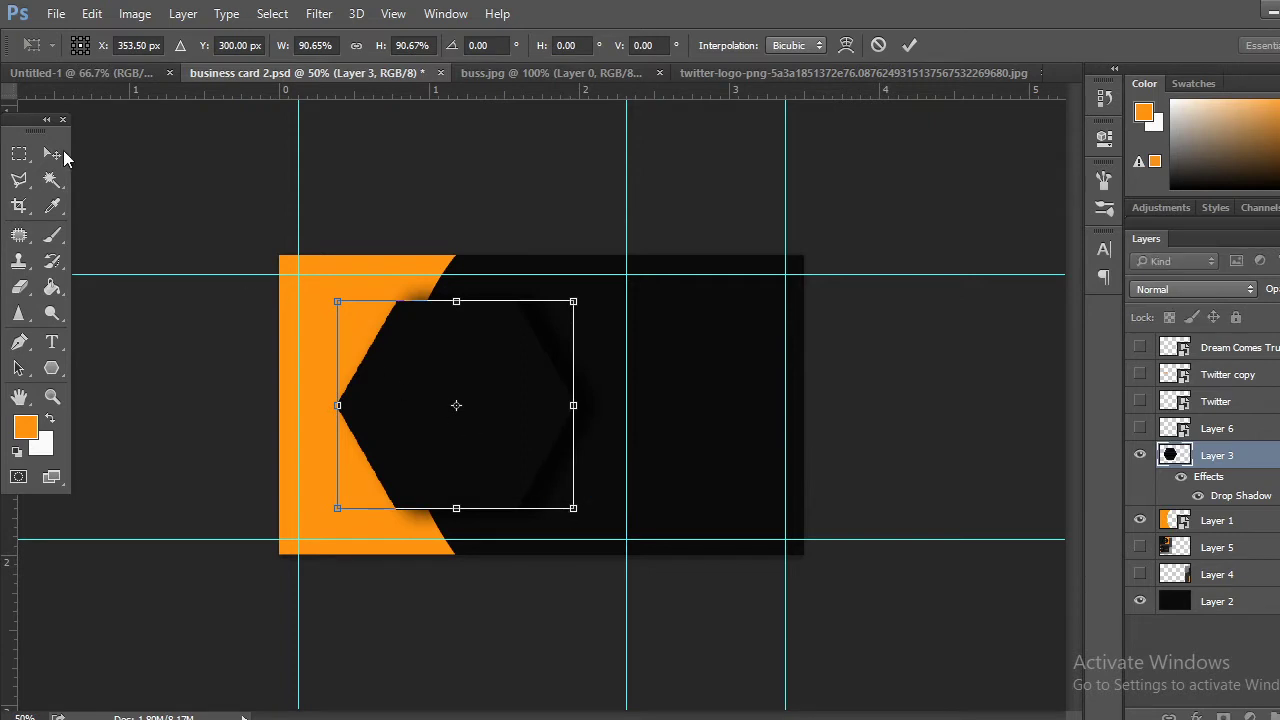
left_click(52, 153)
left_click(588, 296)
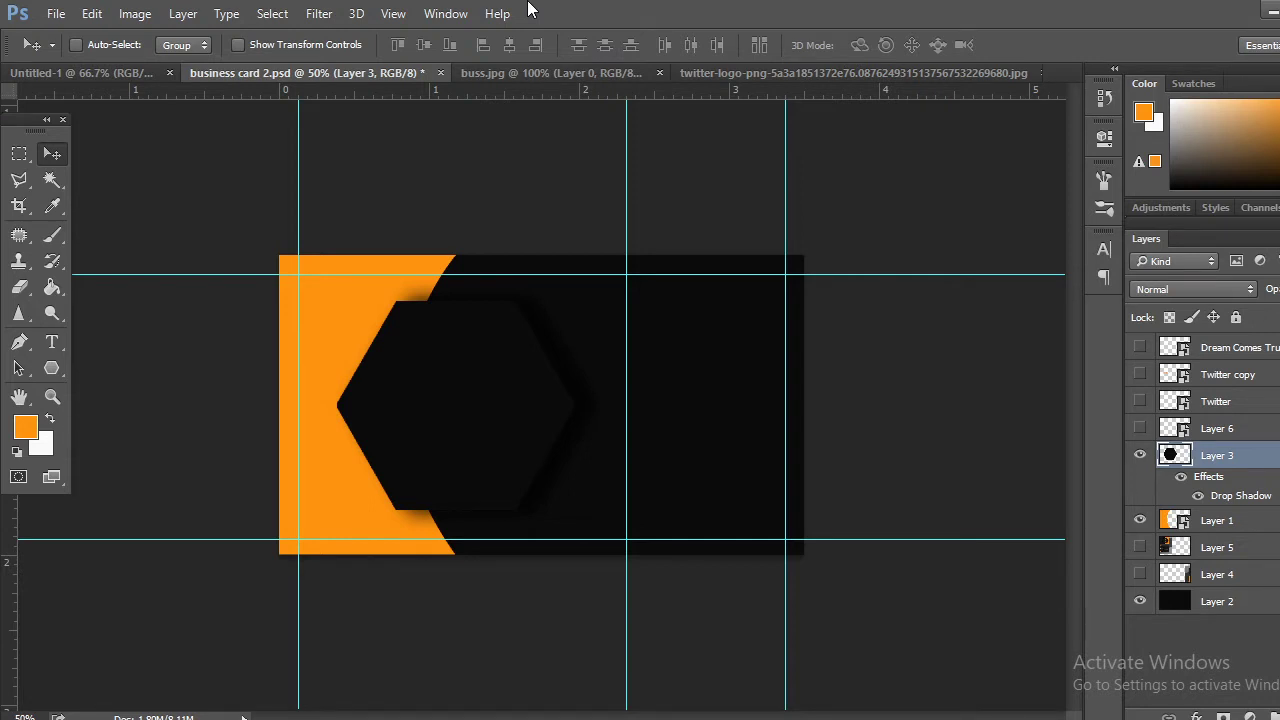
left_click(581, 73)
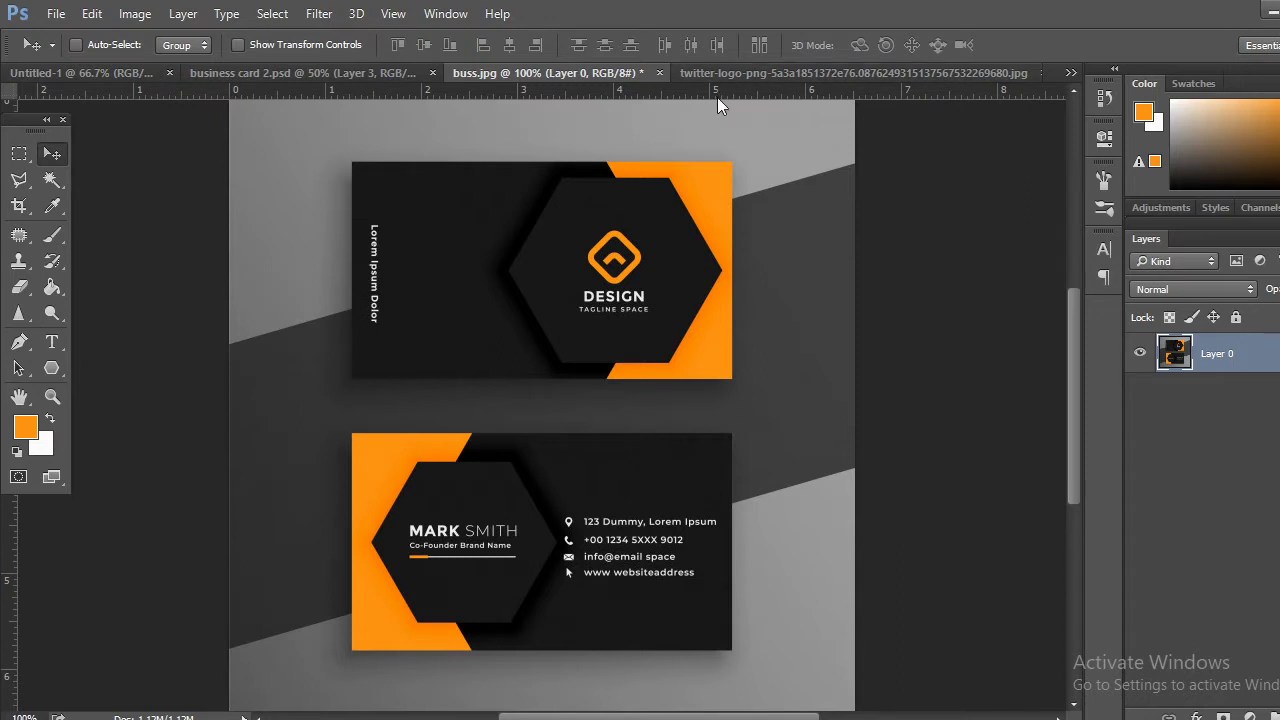
Back in business card 2.psd, make 'Tw' white and show the Twitter, Layer 6 and Dream Comes True layers
left_click(405, 73)
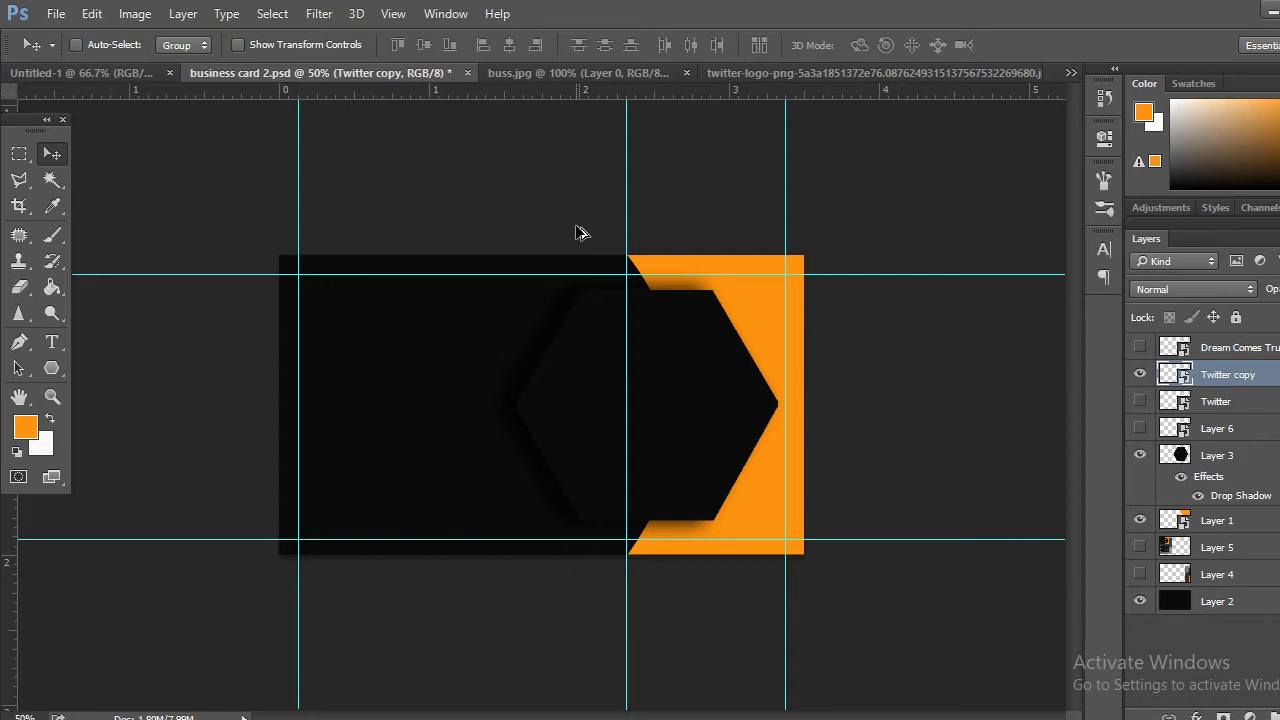
key("Delete")
key("ctrl+z")
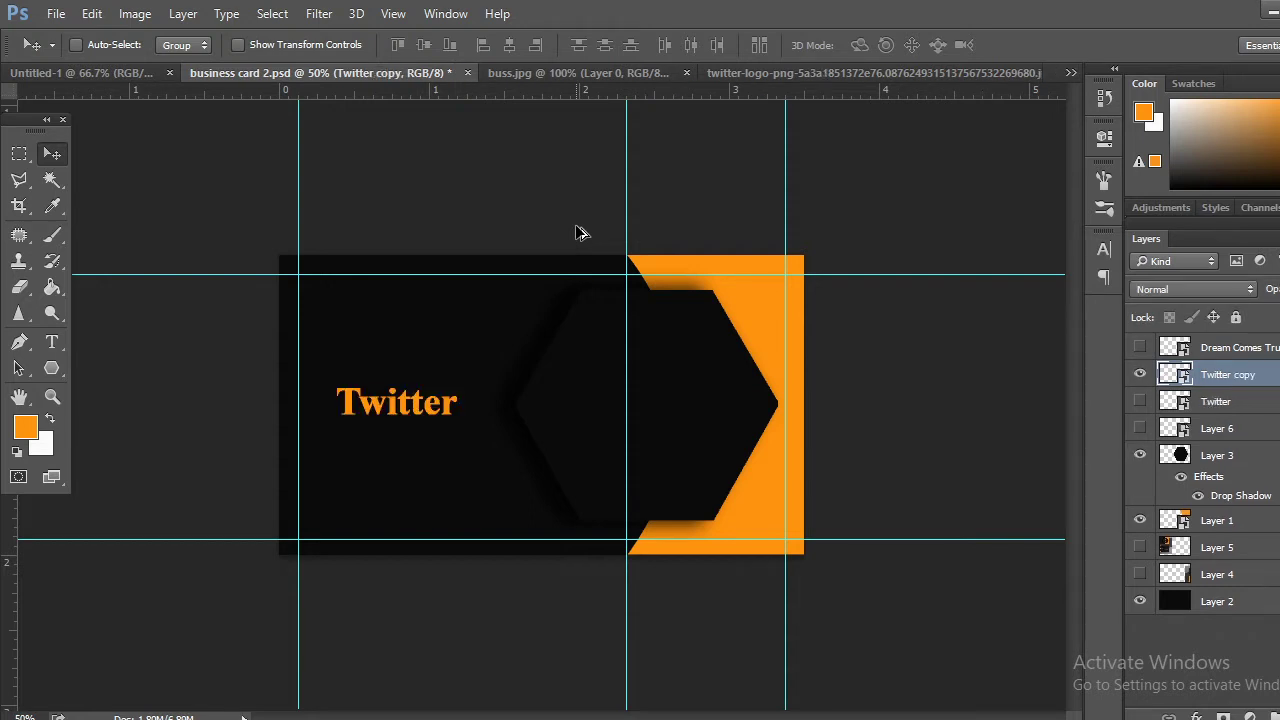
key("ctrl+alt+z")
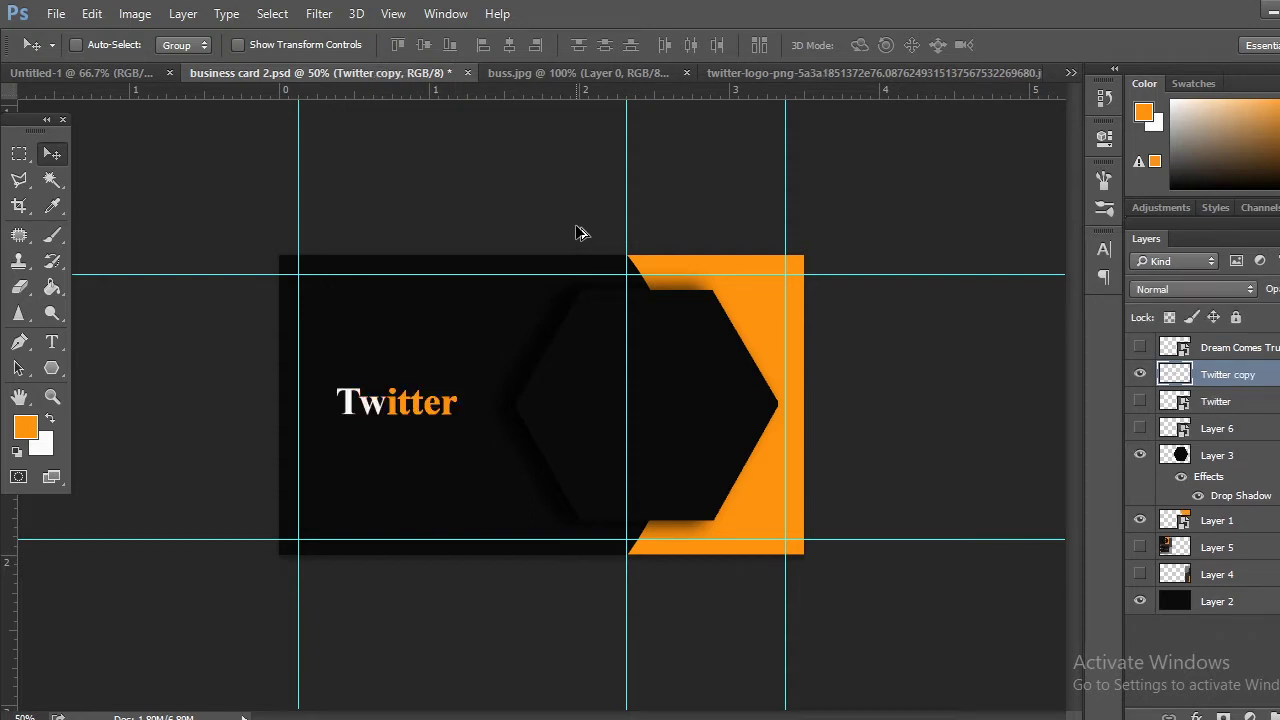
left_click(1140, 401)
left_click(1140, 428)
left_click(1140, 347)
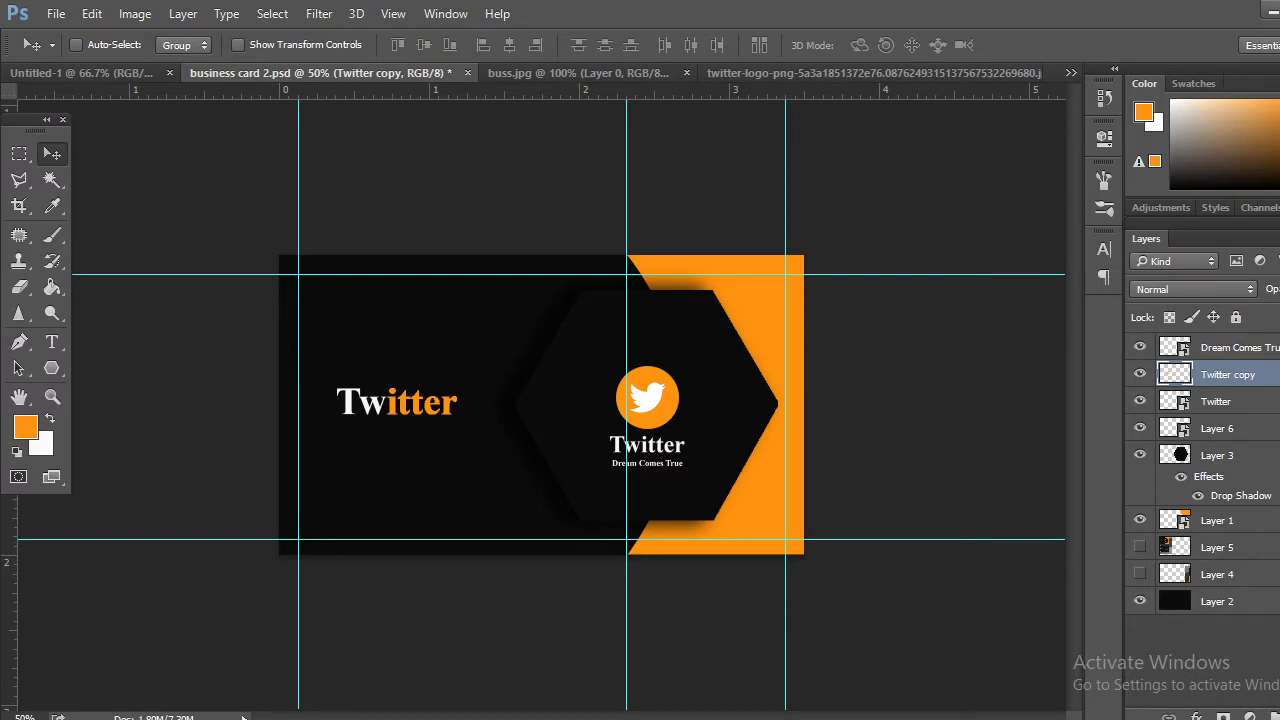
Switch to the eseir.com class tab in Chrome and scroll through the Users list
mouse_move(216, 719)
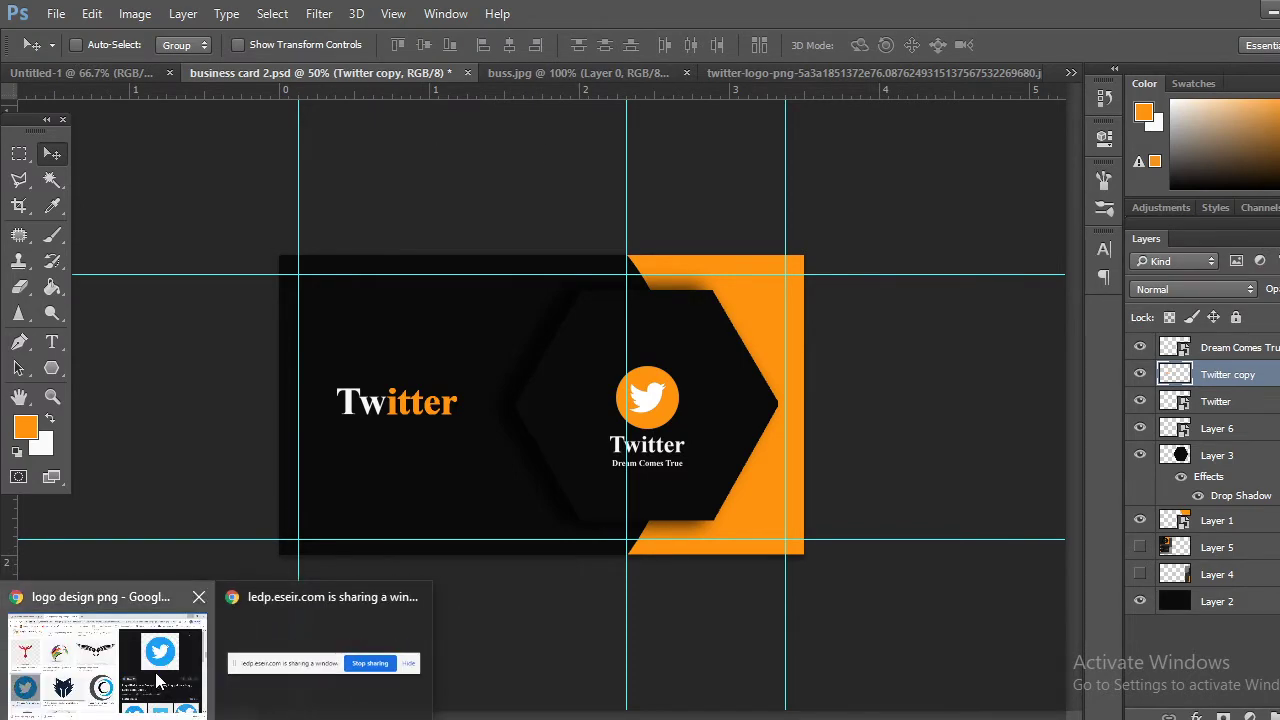
left_click(157, 681)
left_click(110, 17)
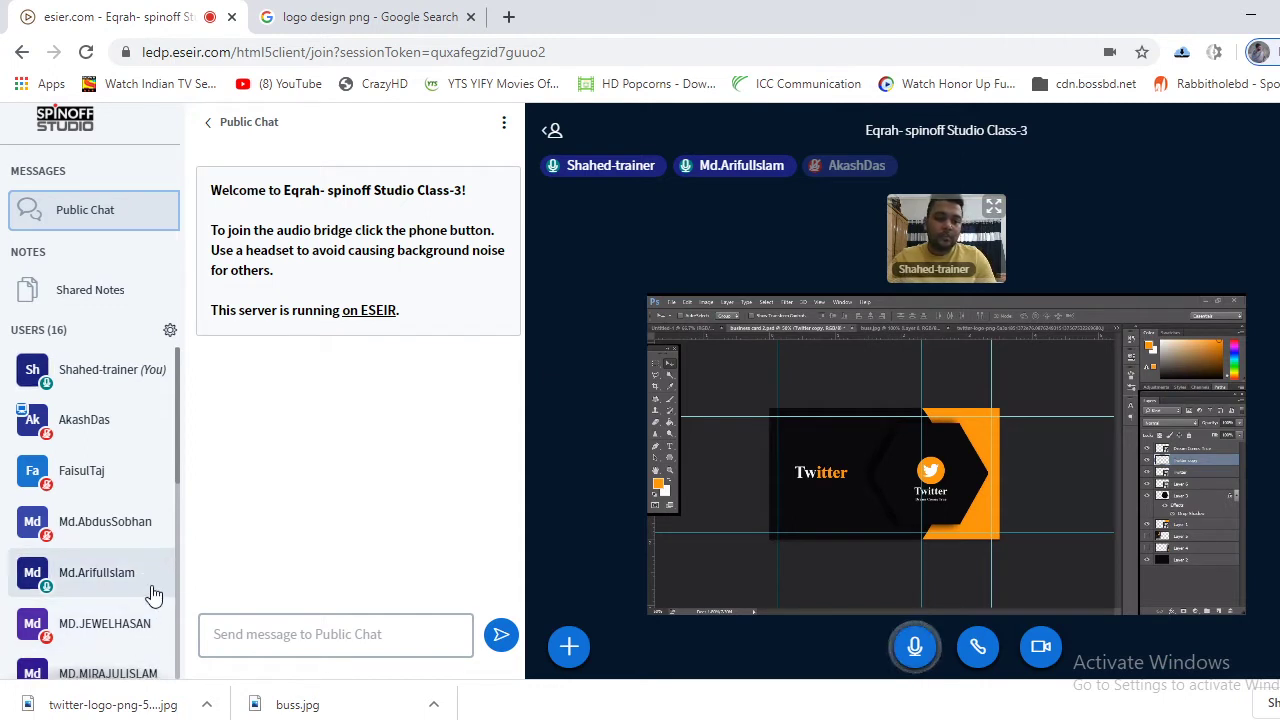
scroll(153, 594, "down", 5)
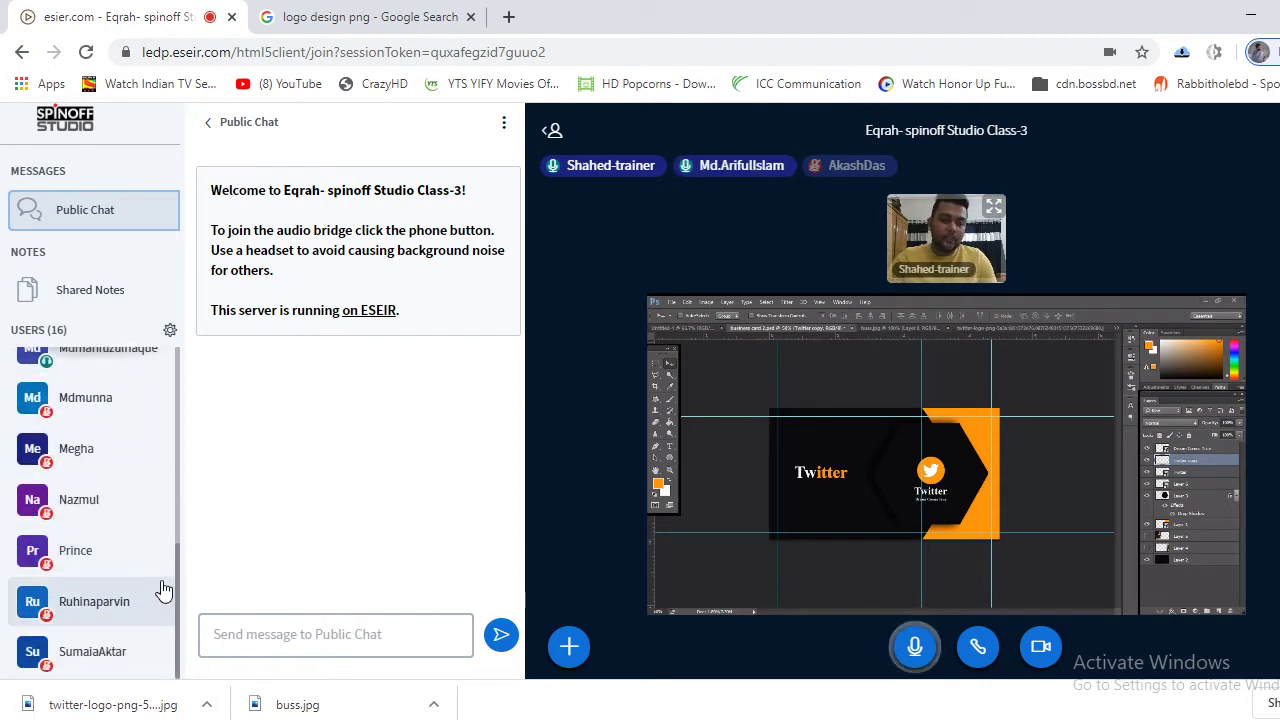
scroll(151, 583, "up", 5)
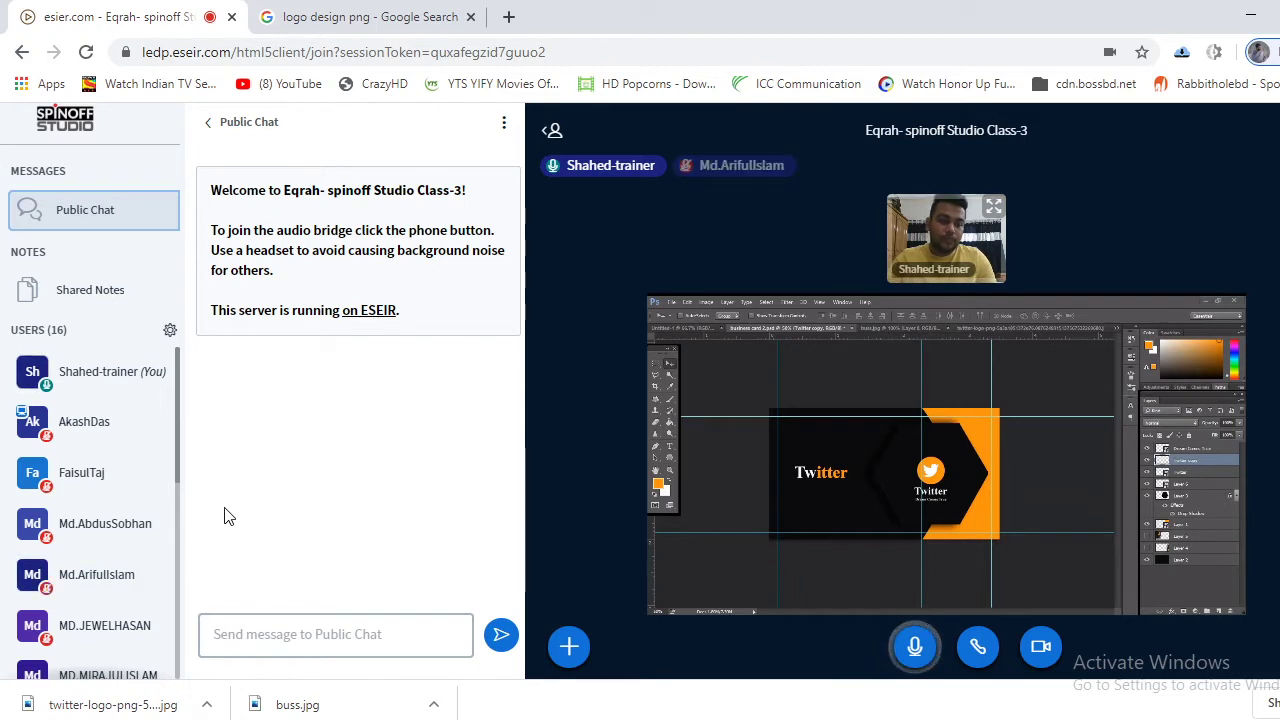
scroll(110, 550, "down", 4)
scroll(112, 548, "up", 3)
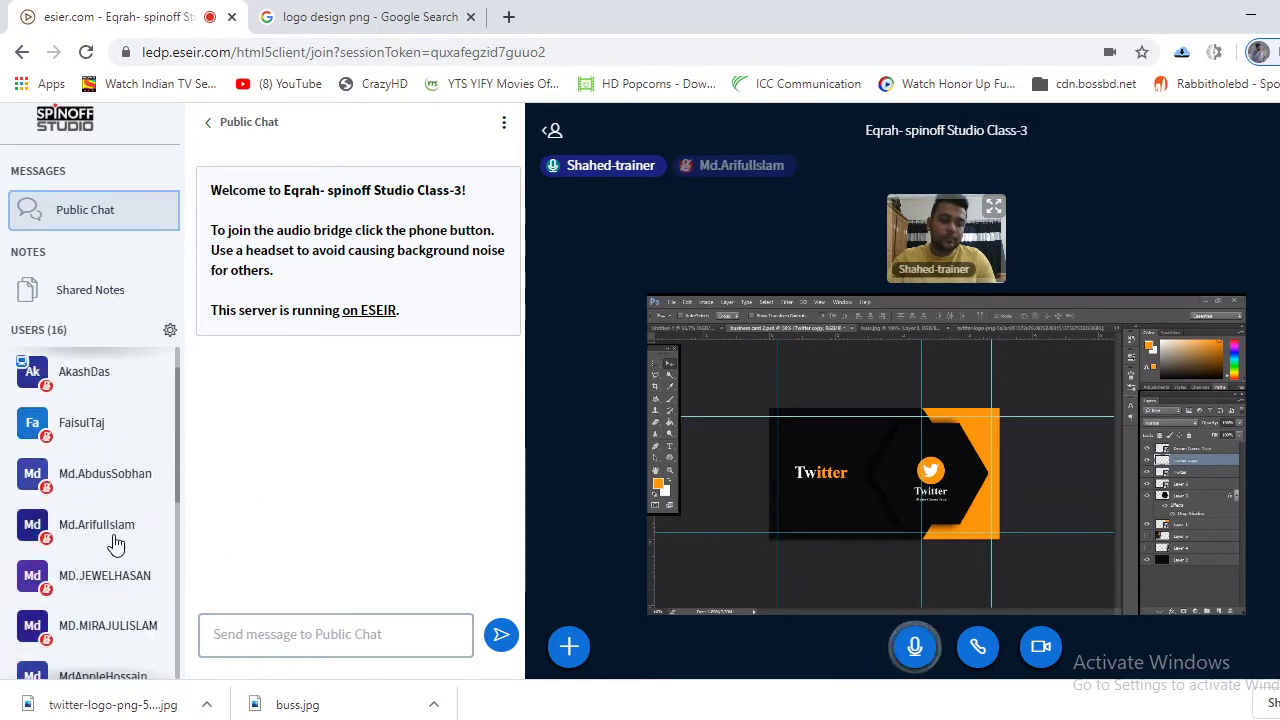
scroll(115, 543, "up", 1)
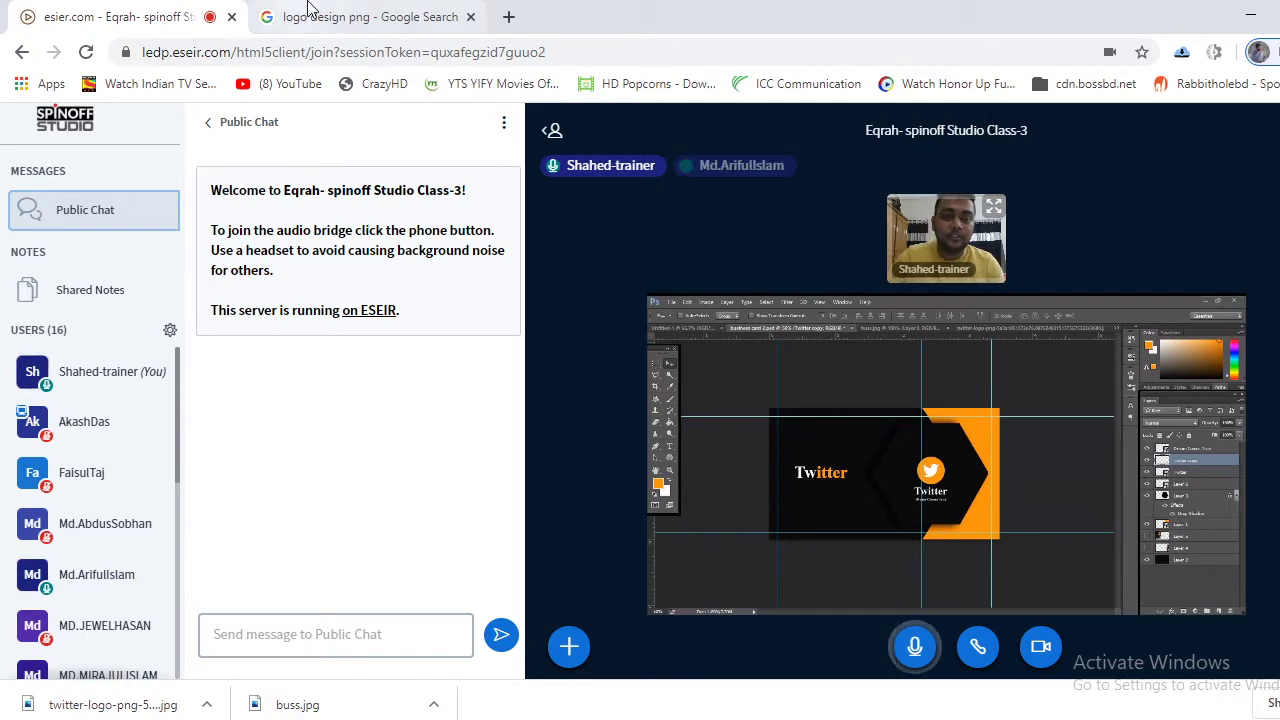
scroll(78, 436, "down", 1)
scroll(78, 436, "down", 3)
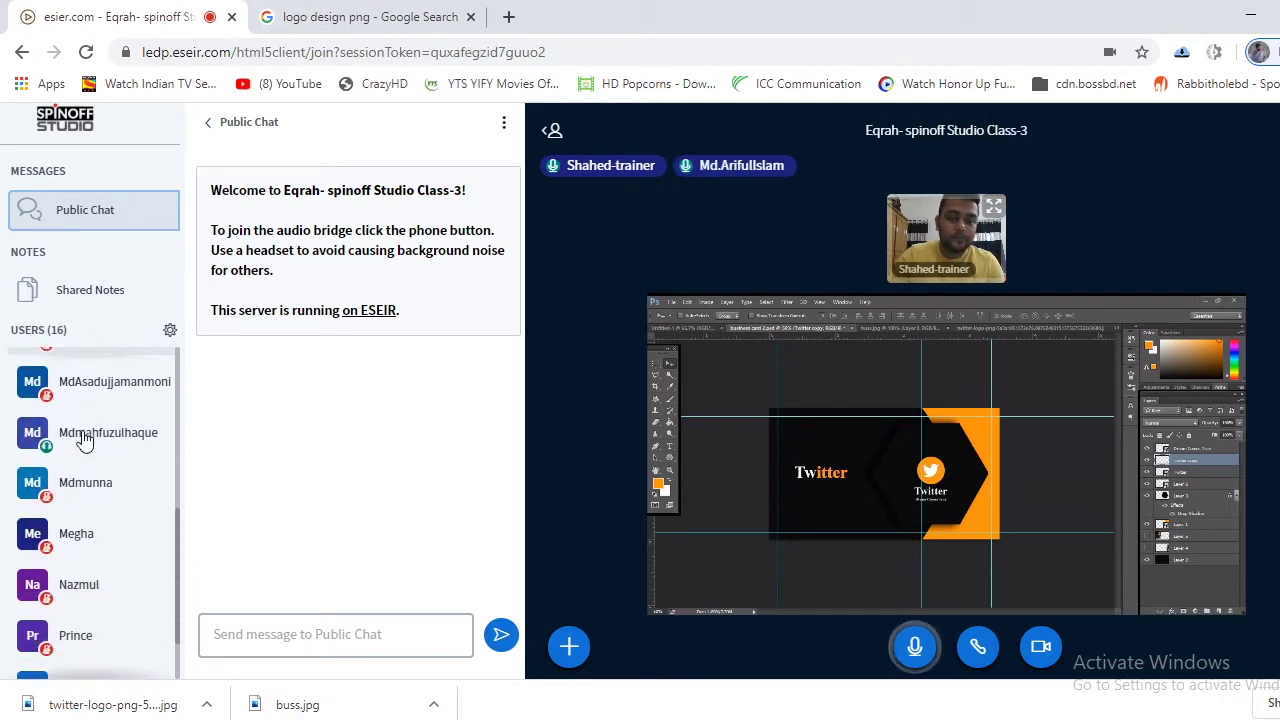
scroll(83, 437, "up", 5)
scroll(85, 441, "down", 4)
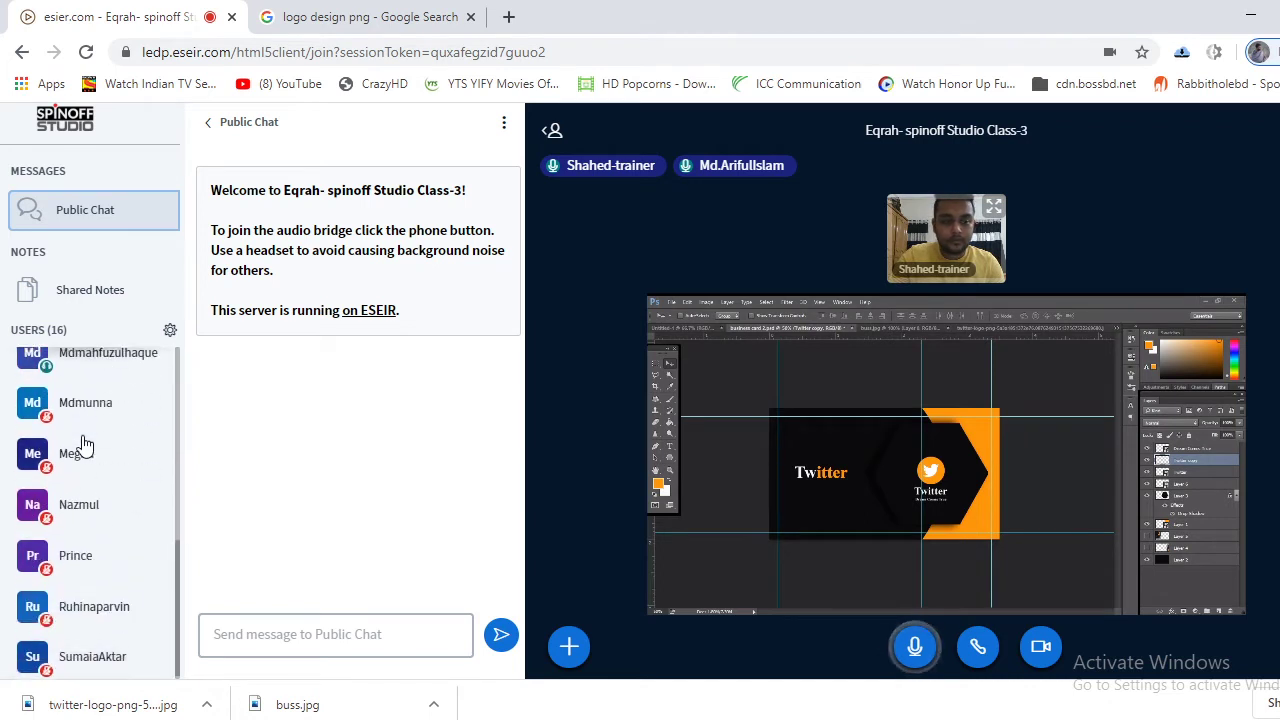
scroll(87, 445, "up", 5)
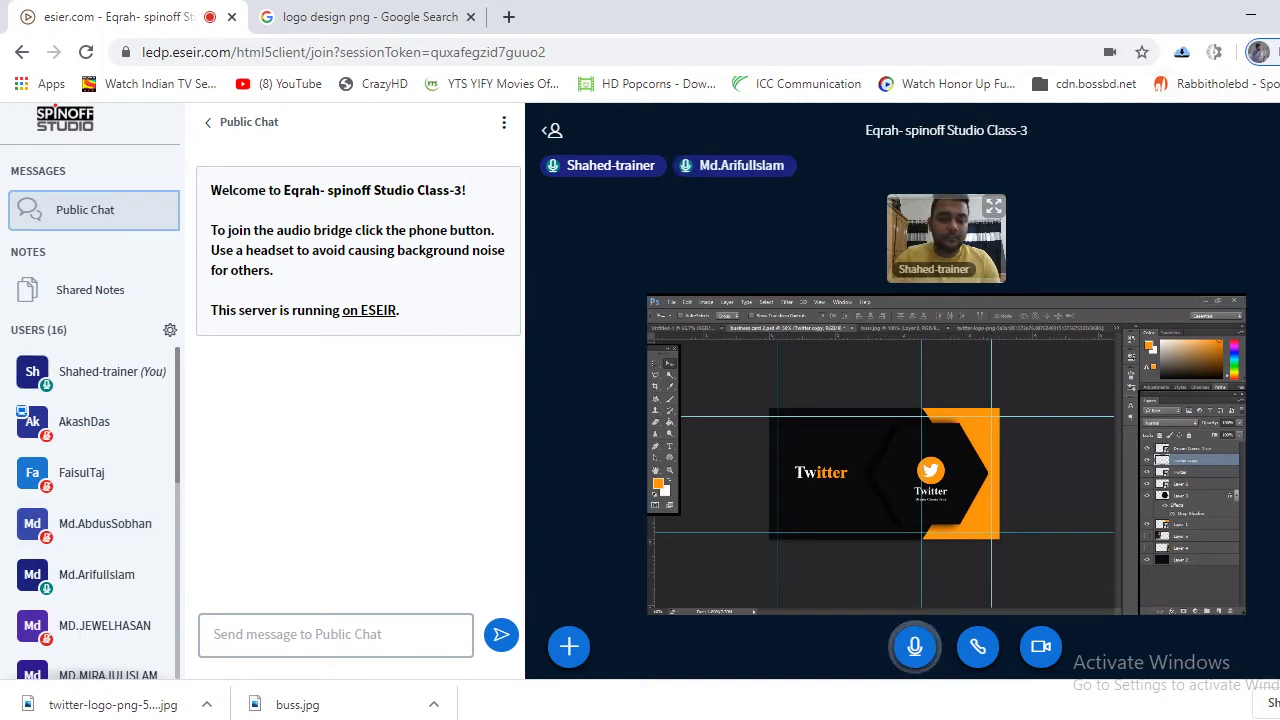
Drag business card 2.jpg from the class folder window into Photoshop to open it
mouse_move(367, 719)
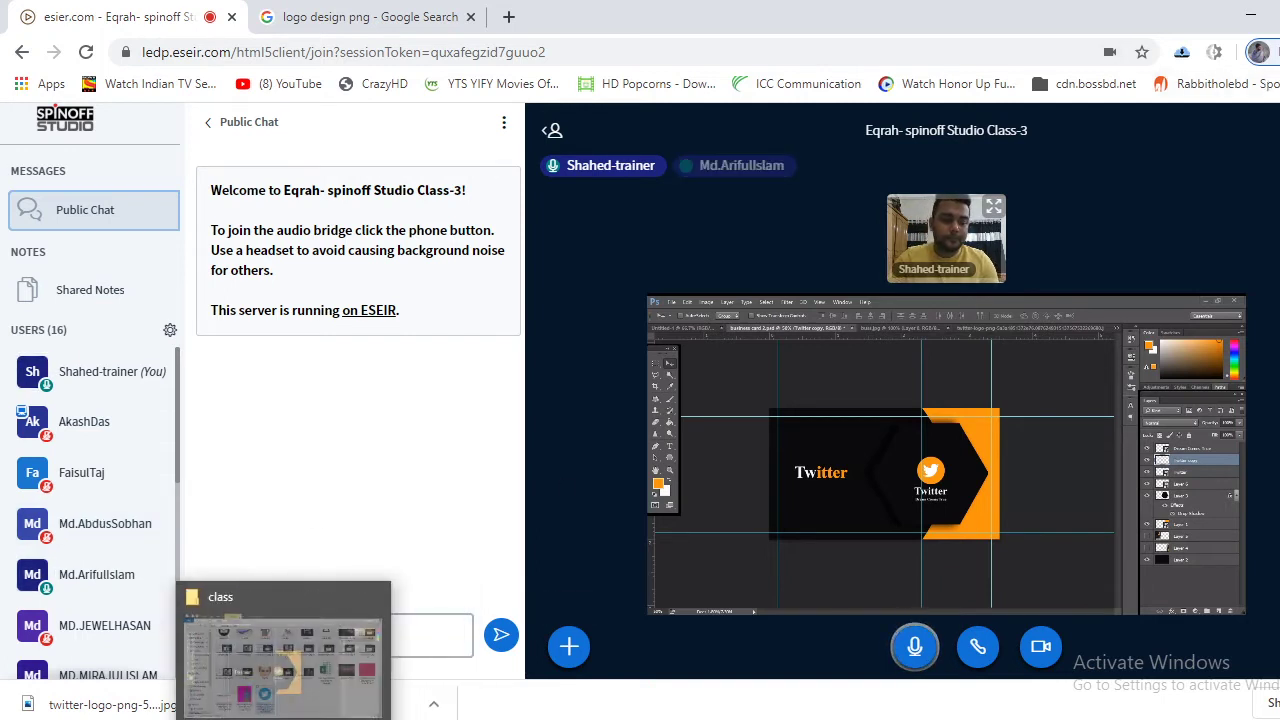
left_click(283, 655)
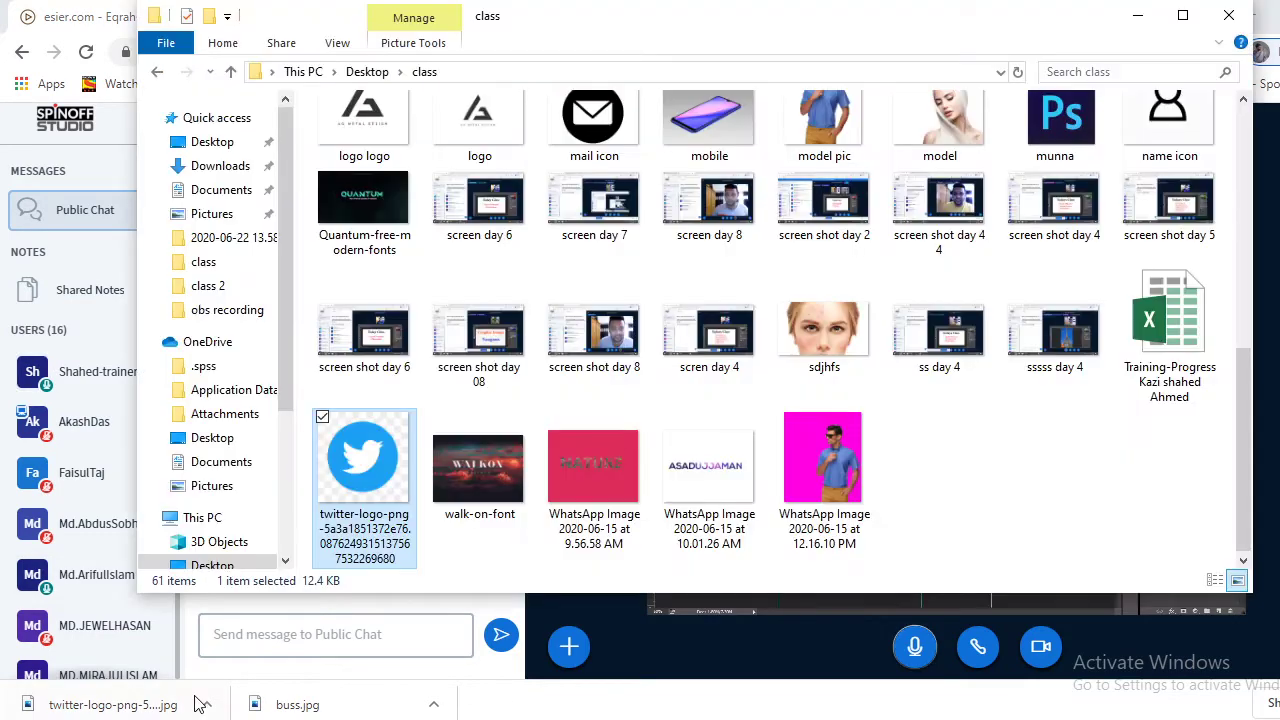
scroll(748, 461, "up", 5)
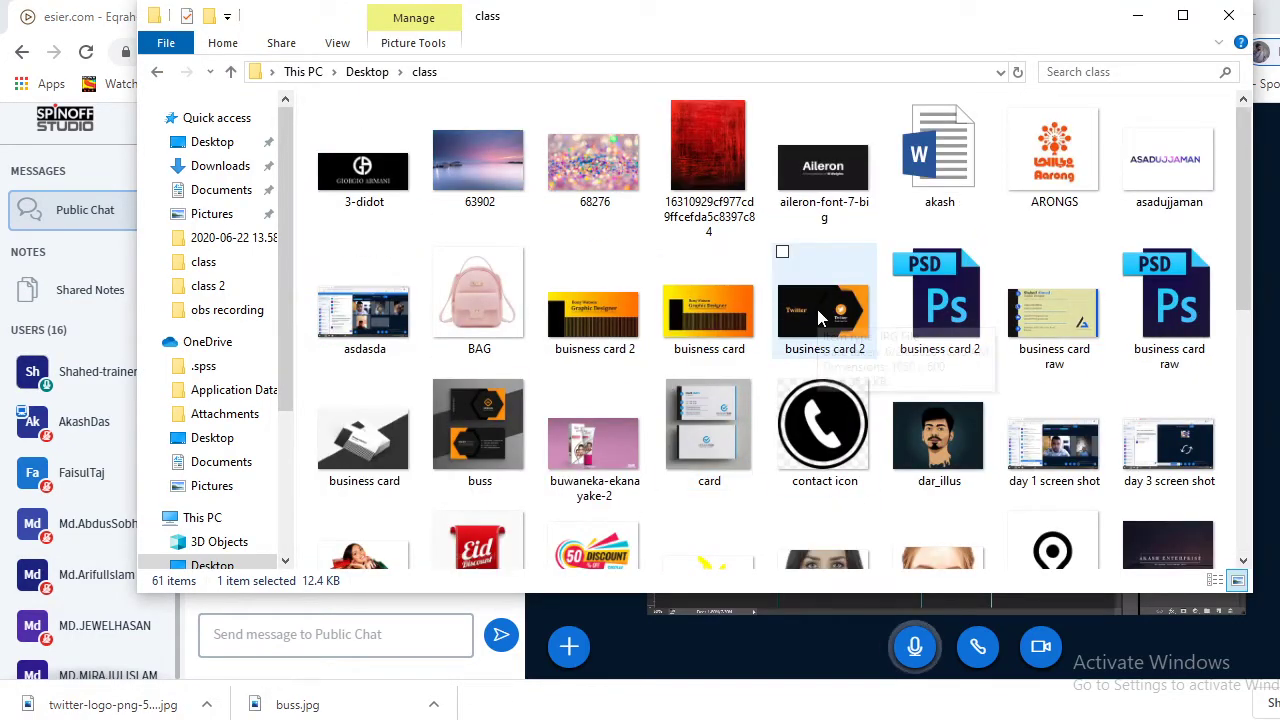
left_click_drag(816, 305, 1052, 69)
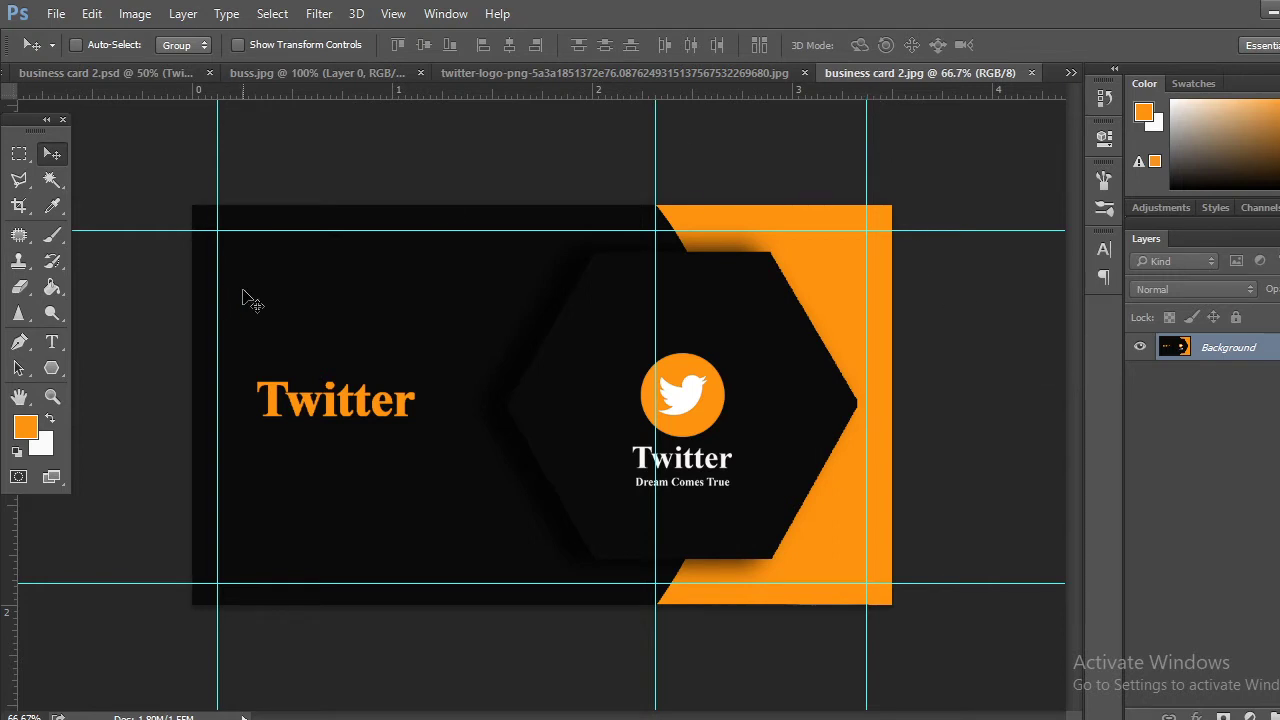
Toggle the rulers and drag all five guides off the card image
key("ctrl+r")
key("ctrl+r")
key("ctrl+r")
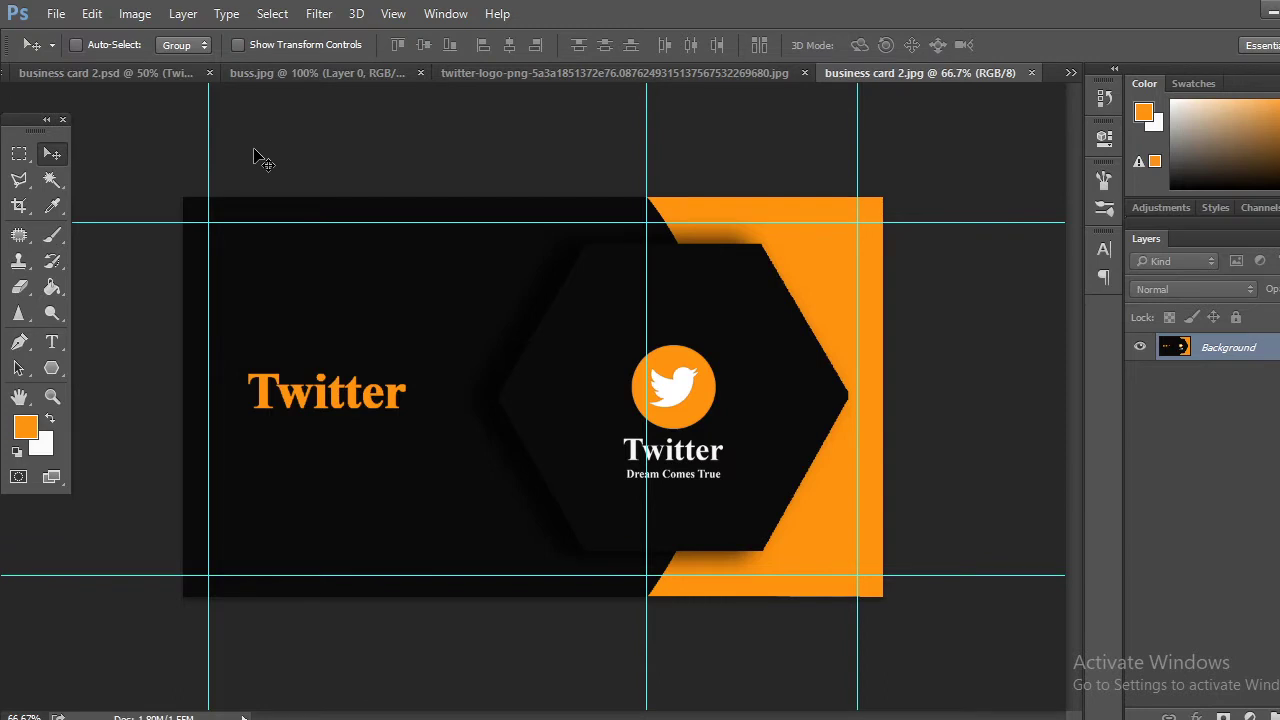
key("ctrl+r")
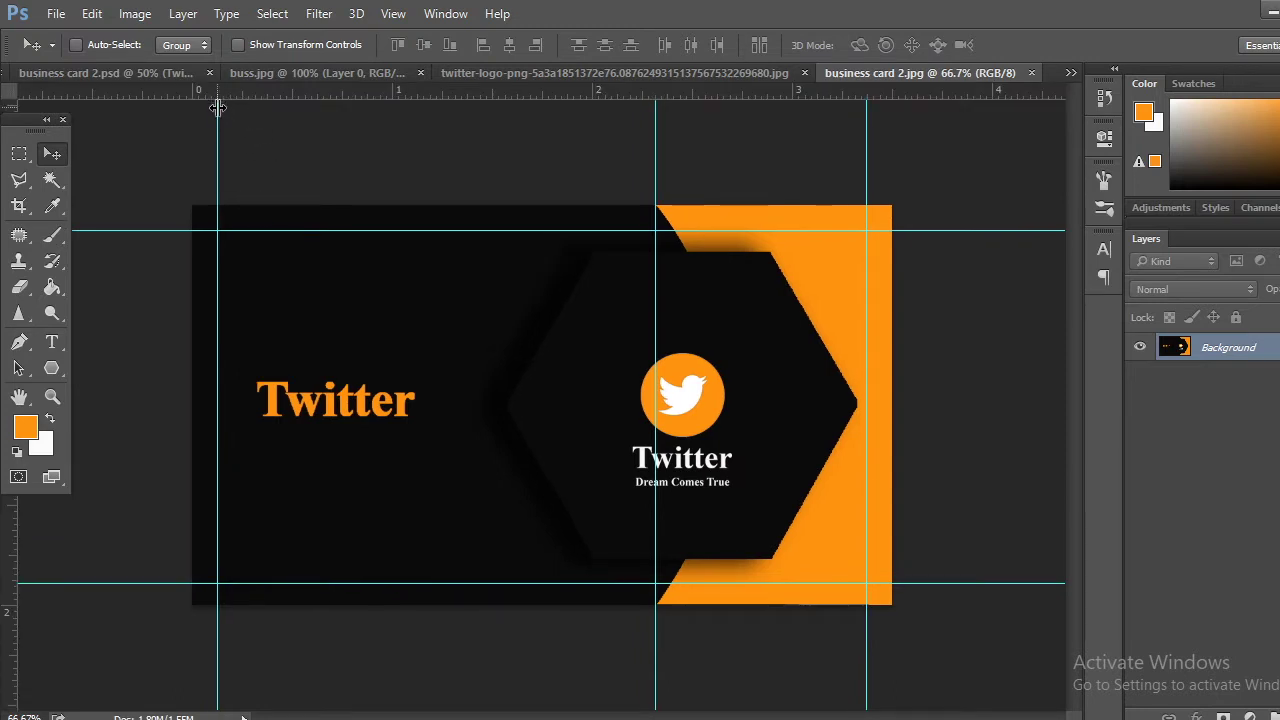
left_click_drag(217, 107, 216, 107)
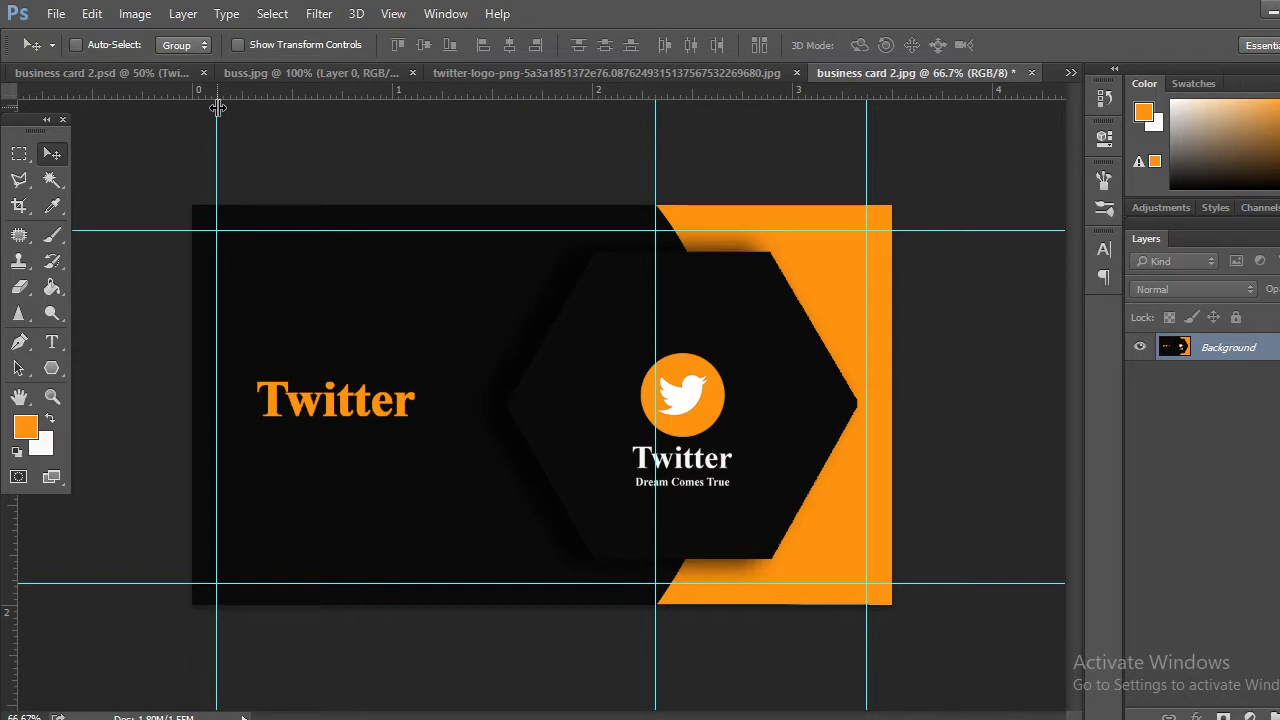
left_click_drag(217, 107, 14, 108)
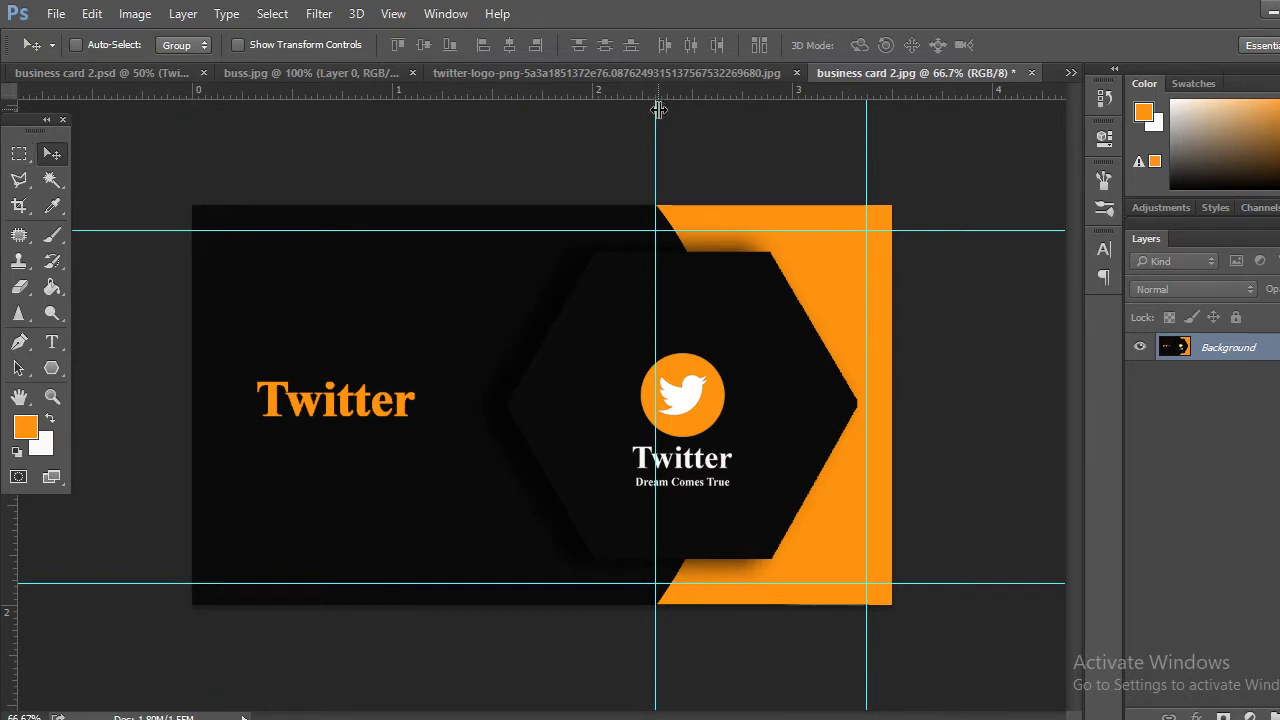
left_click_drag(658, 109, 6, 245)
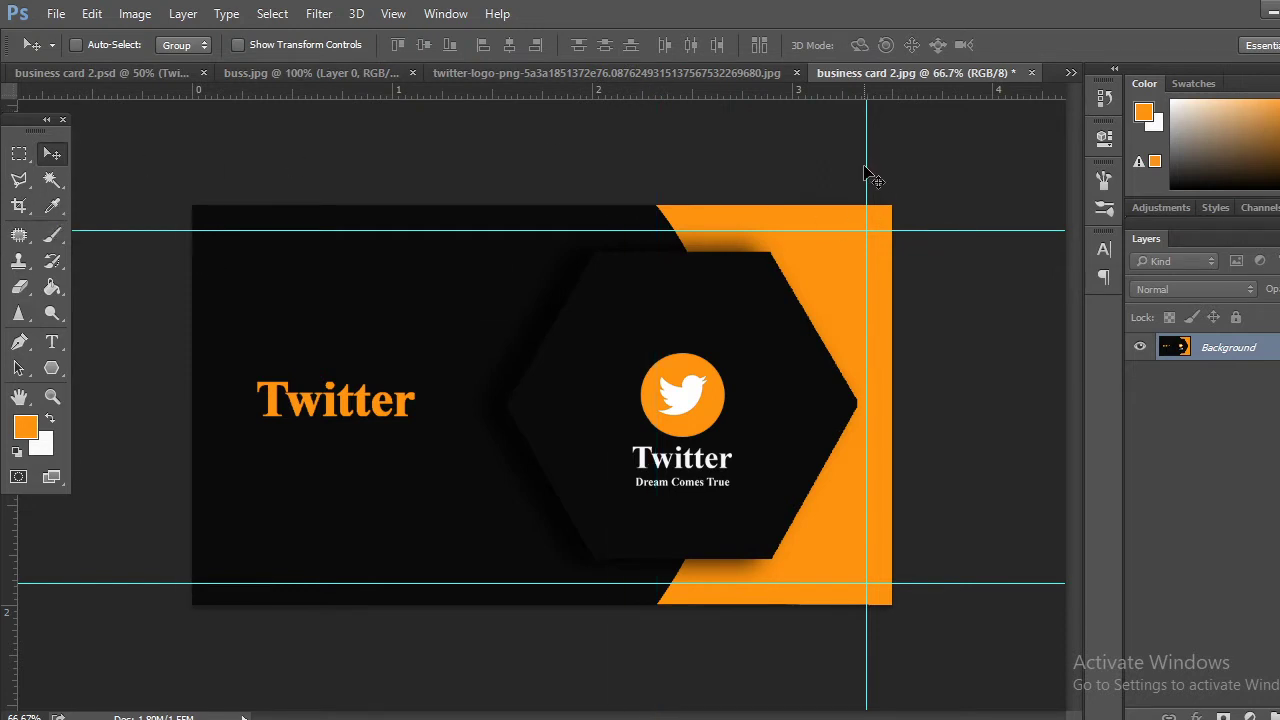
left_click_drag(866, 97, 8, 170)
left_click_drag(123, 229, 158, 50)
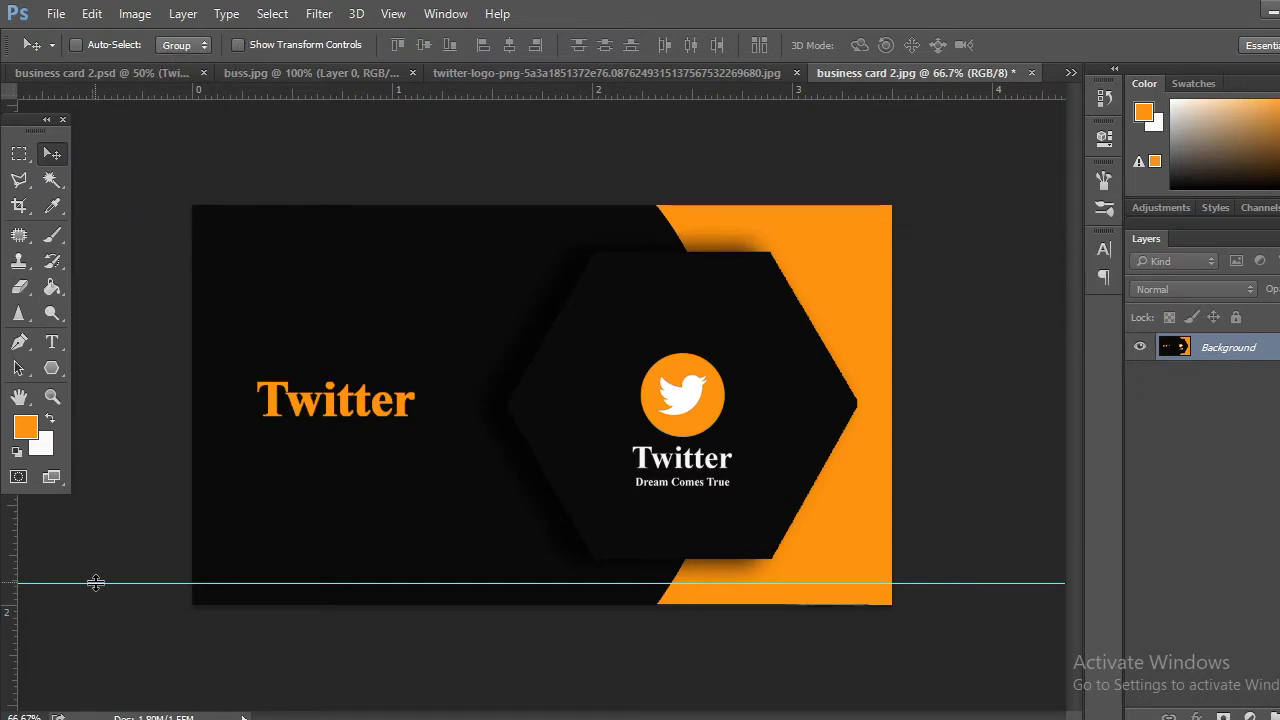
left_click_drag(96, 582, 125, 714)
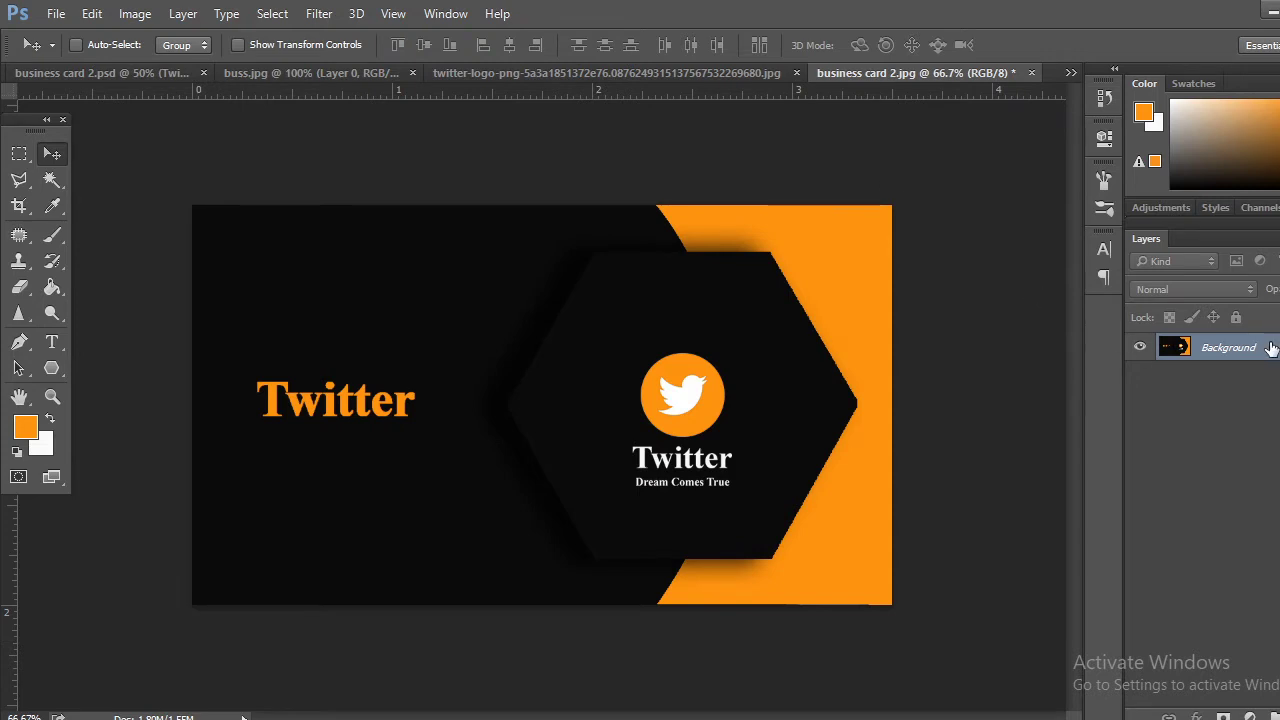
Convert the Background into an editable Layer 0 and return to the class meeting window
double_click(1229, 347)
left_click(800, 214)
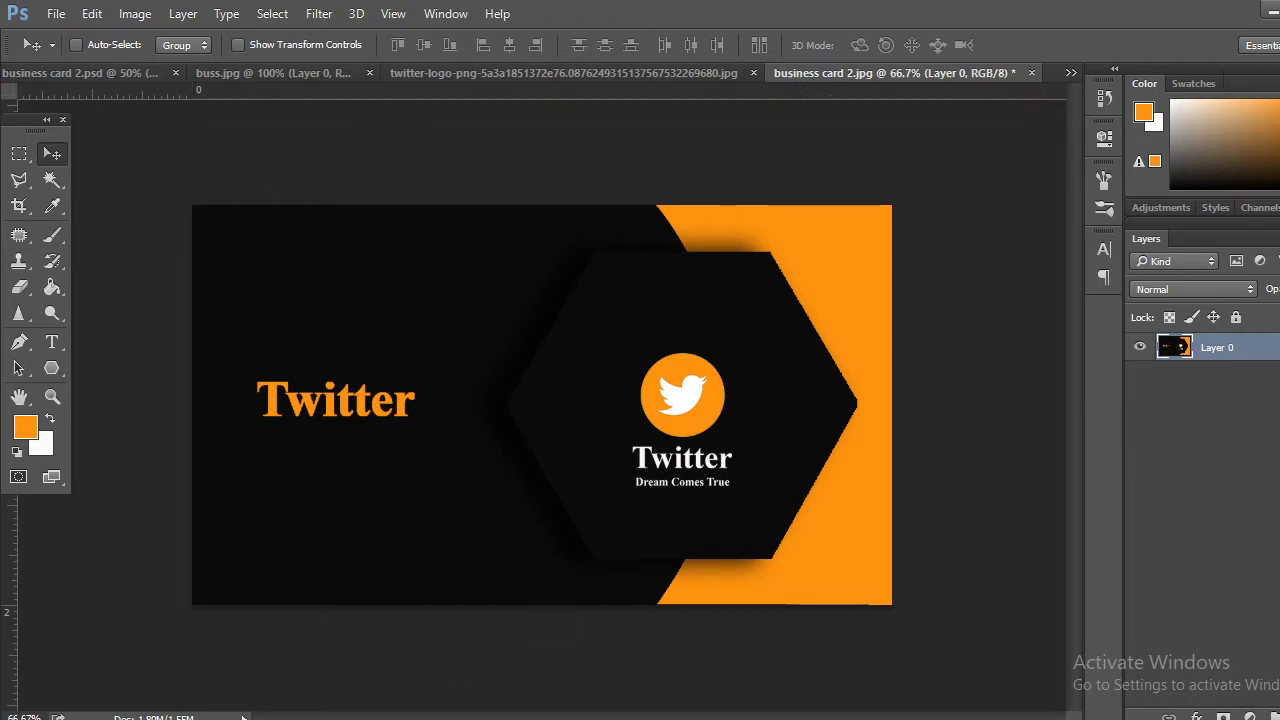
mouse_move(214, 705)
left_click(114, 650)
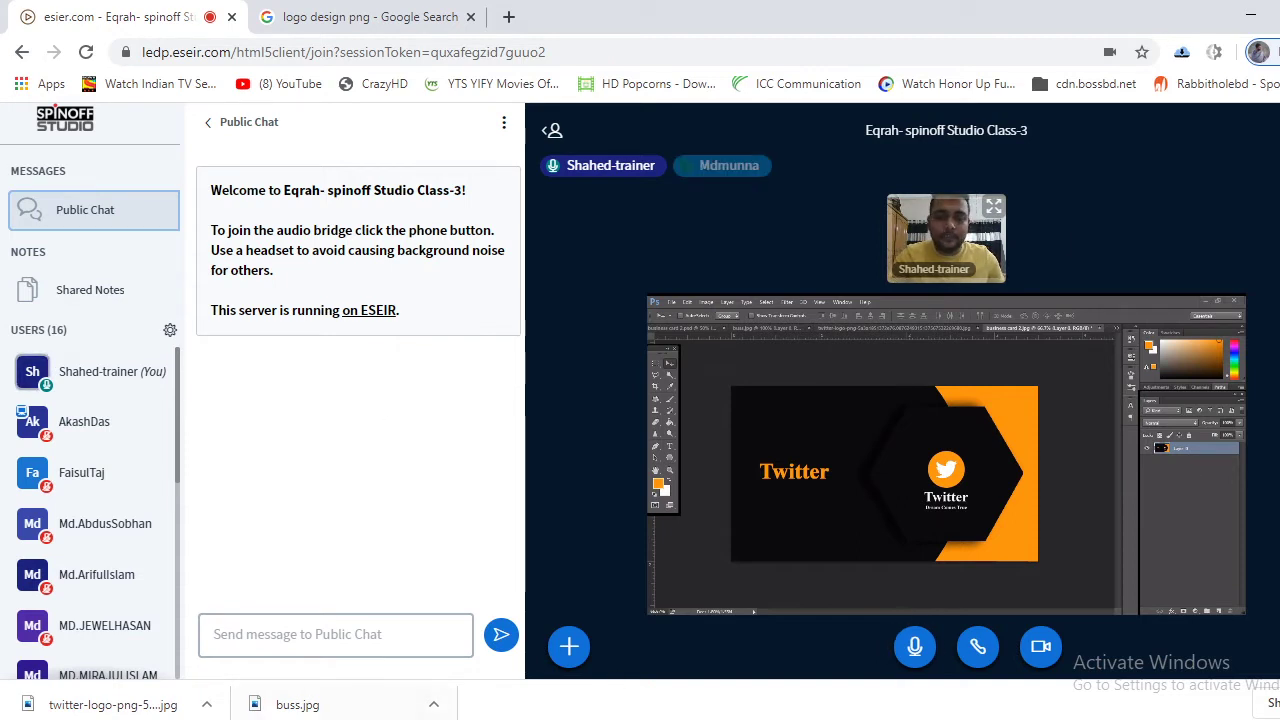
Close buss.jpg and the Twitter logo image without saving changes
key("alt+Tab")
left_click(108, 72)
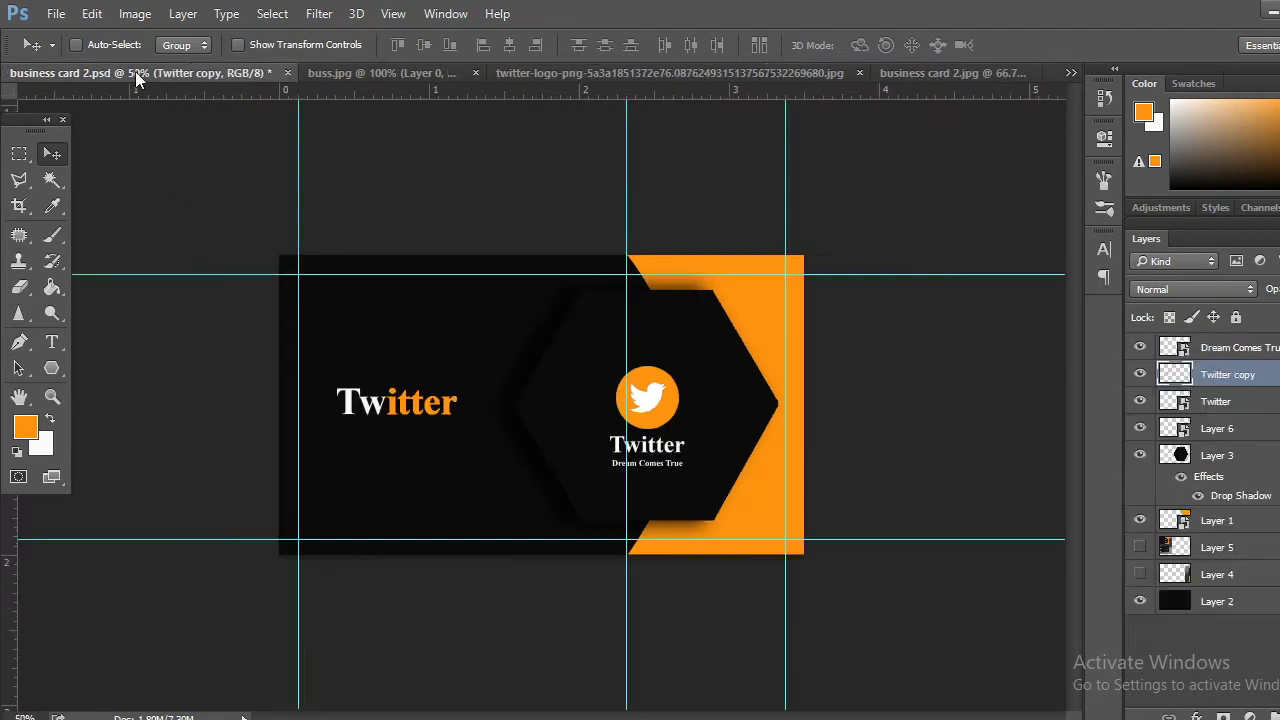
left_click(340, 72)
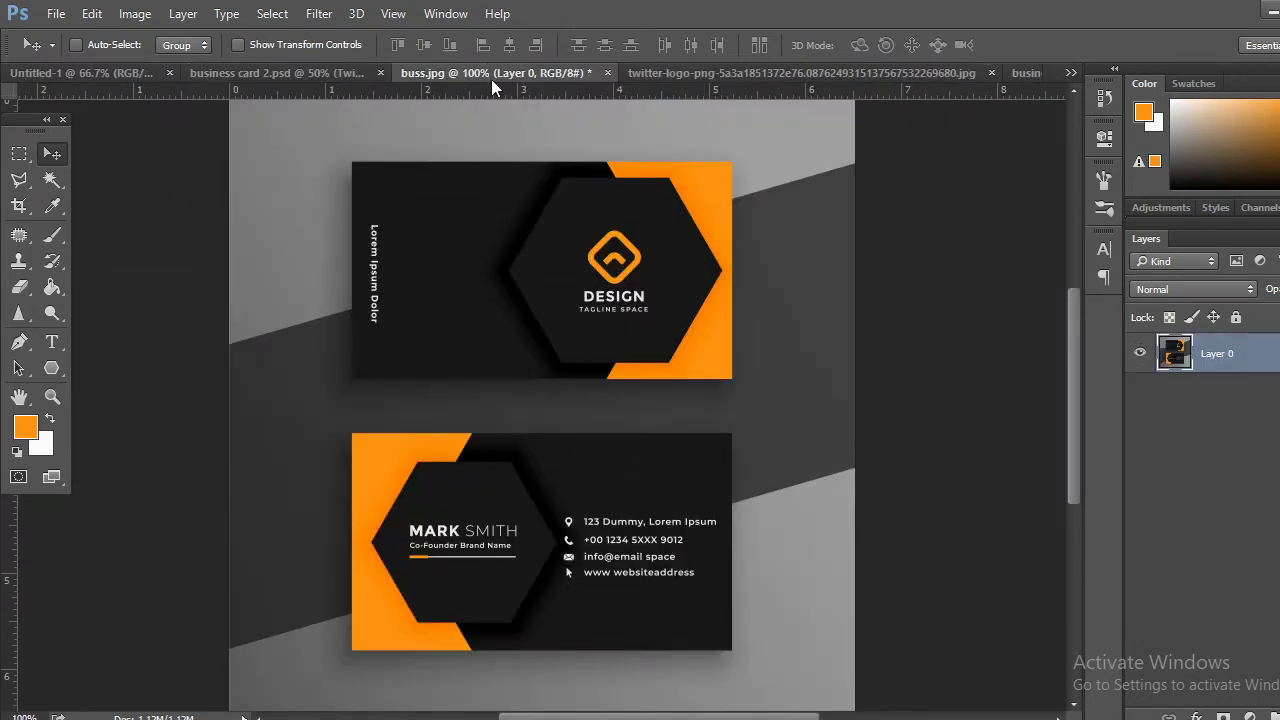
left_click(605, 74)
left_click(642, 297)
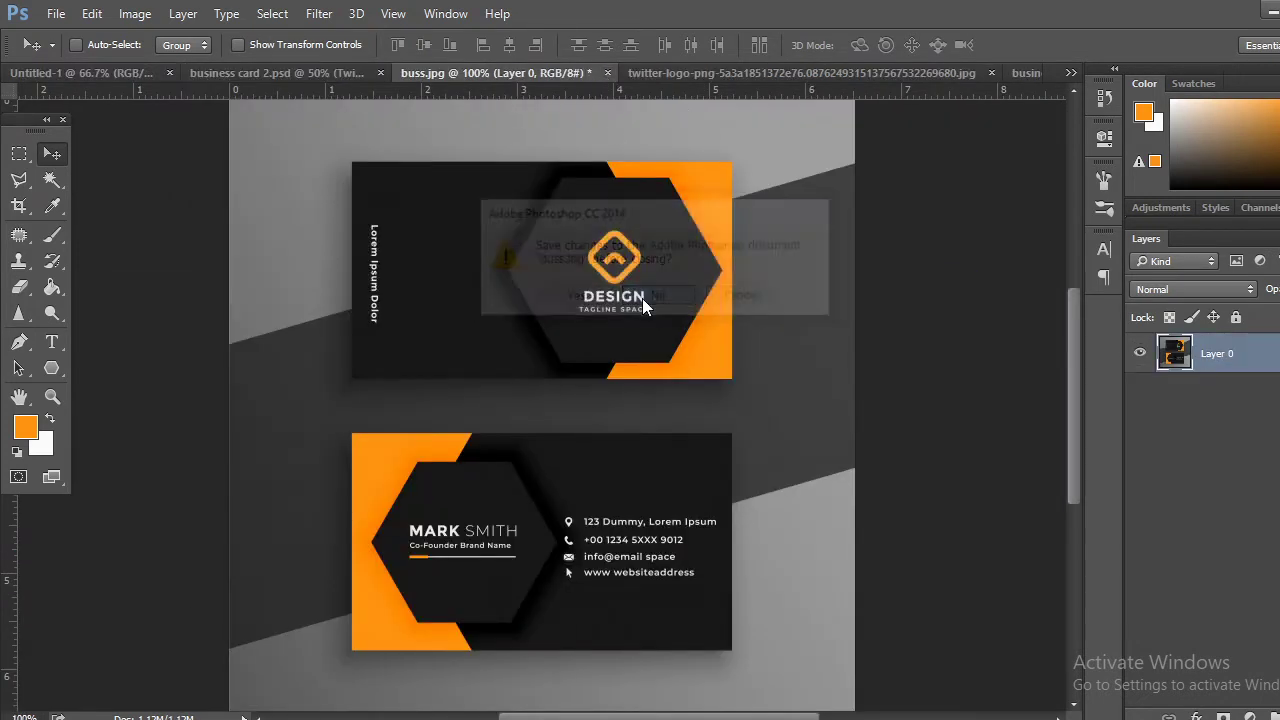
left_click(705, 76)
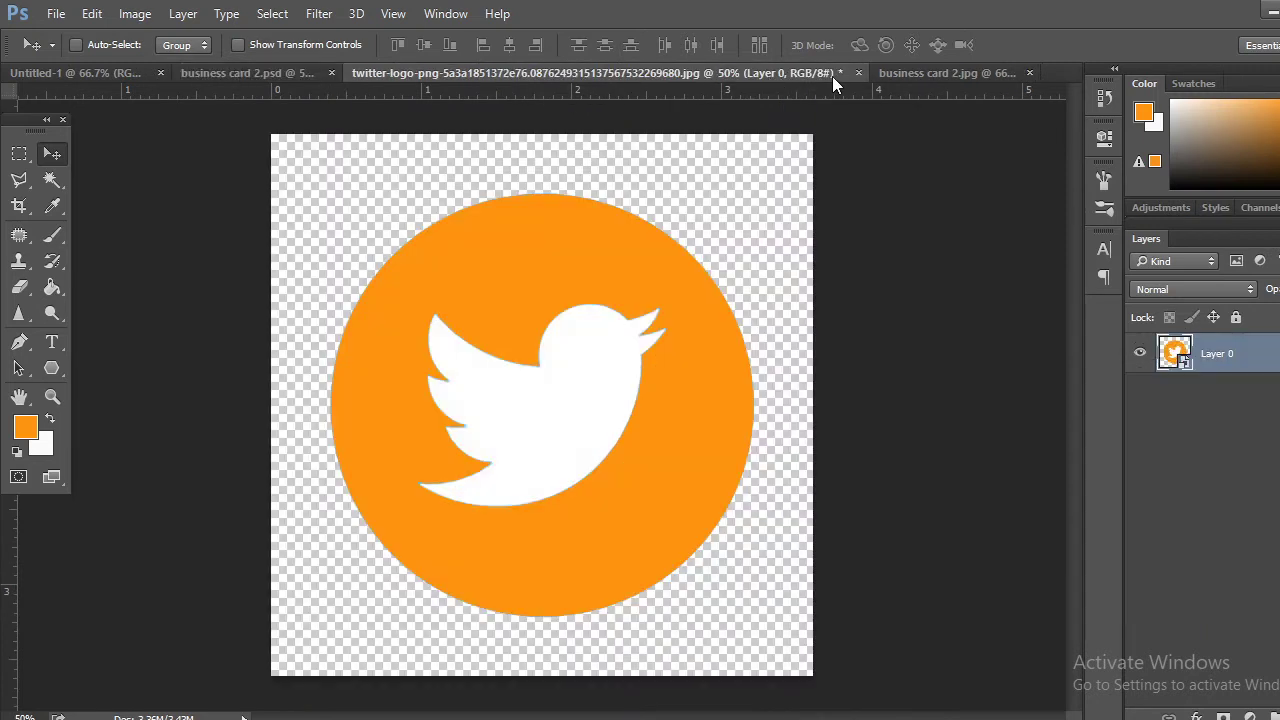
left_click(858, 72)
left_click(655, 297)
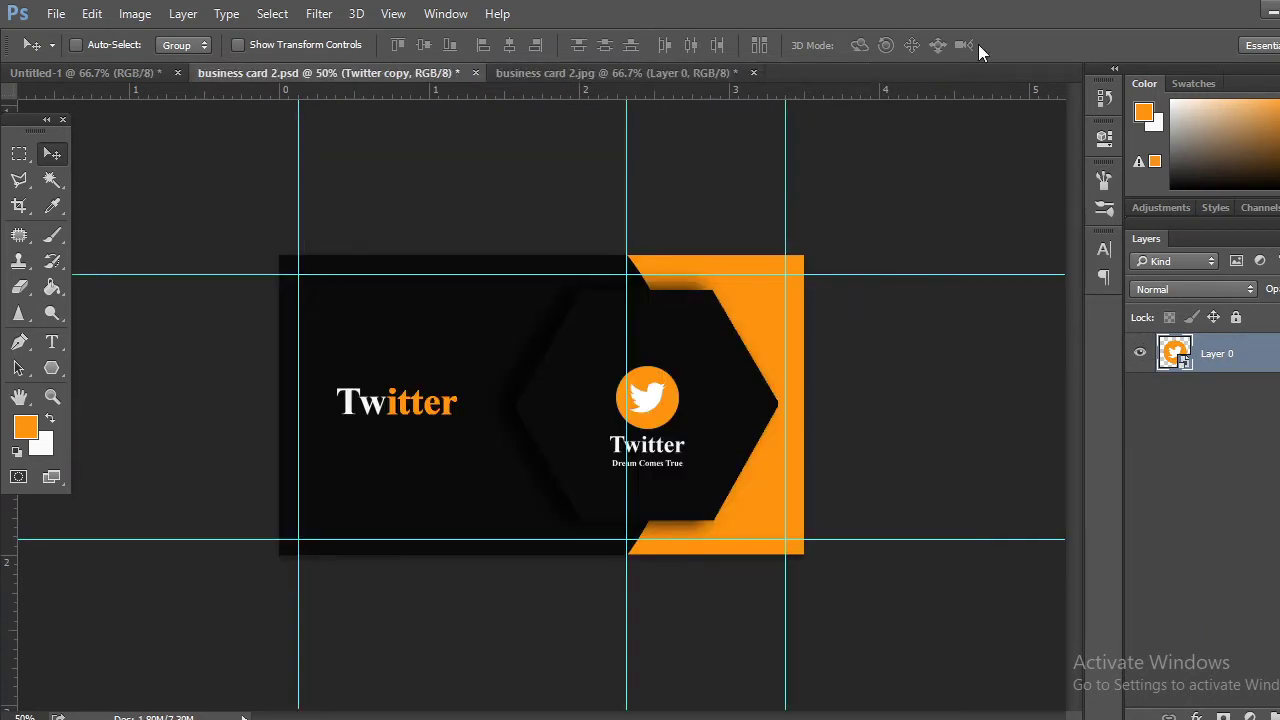
Close business card 2.jpg without saving and start a new document via File > New
left_click(738, 74)
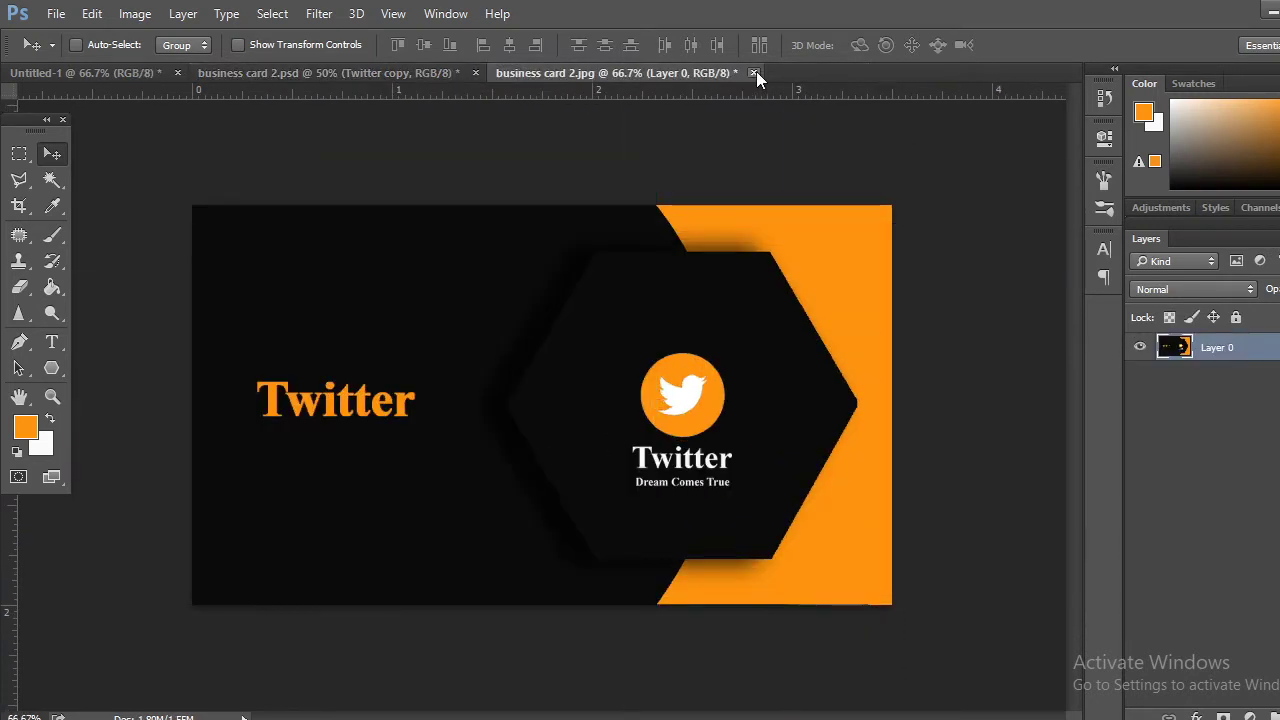
left_click(754, 73)
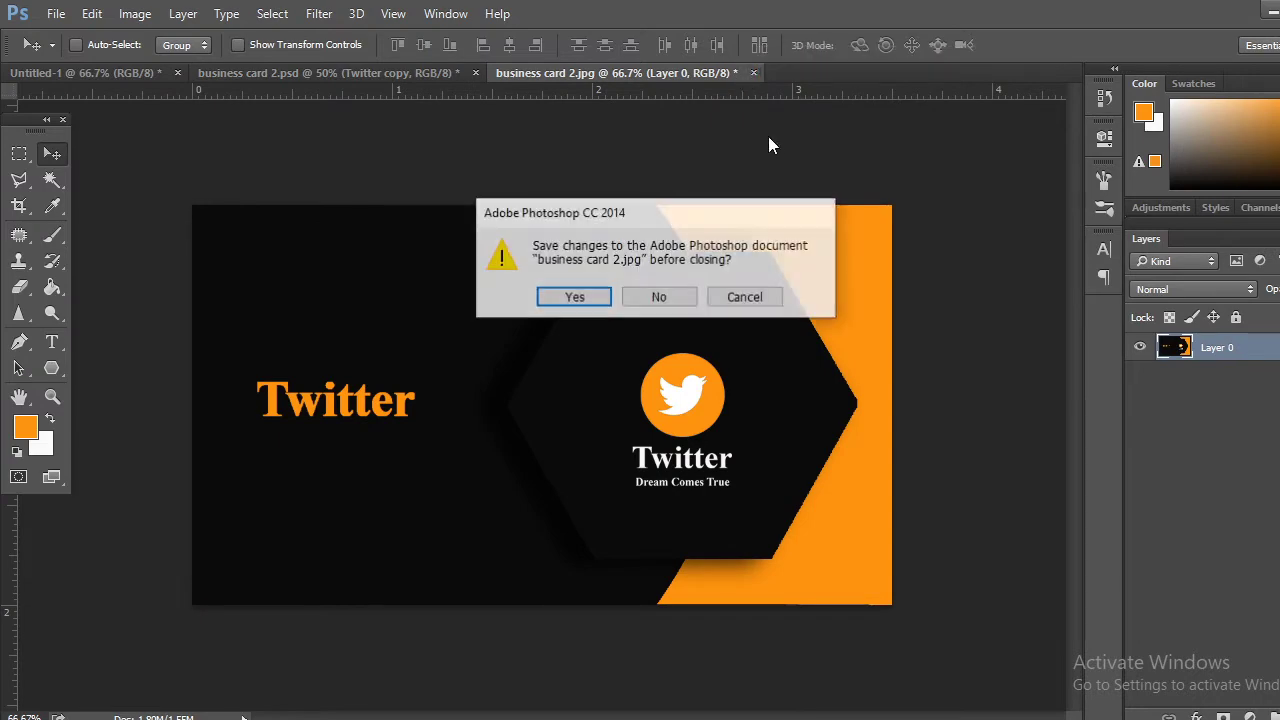
left_click(660, 298)
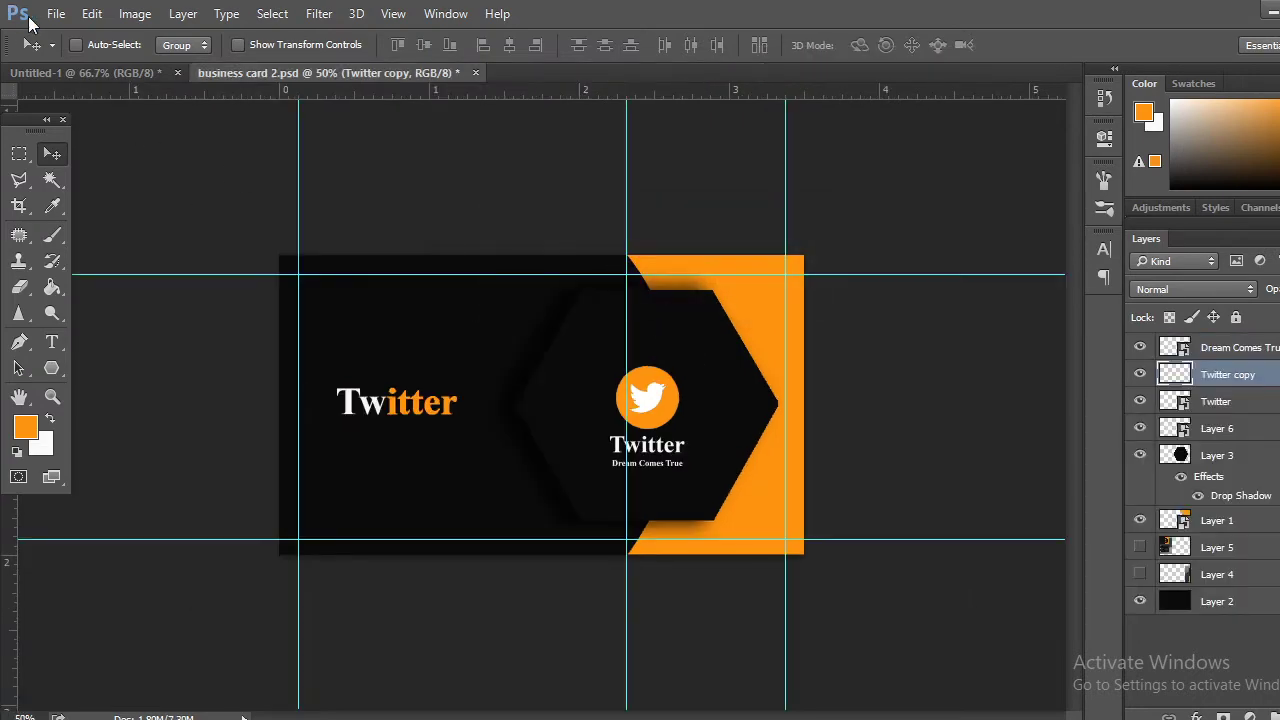
left_click(56, 14)
left_click(72, 35)
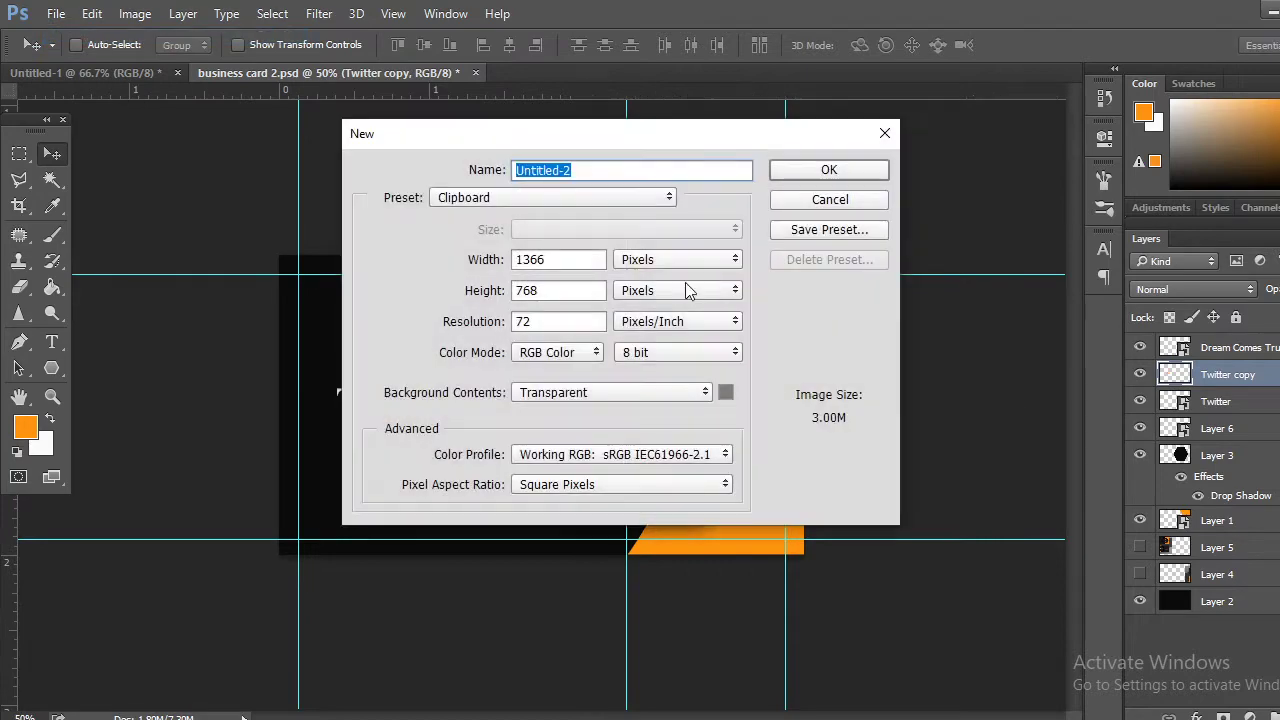
Create the 1366×768 document, fill it white, and type 'Break' on the canvas
left_click(816, 172)
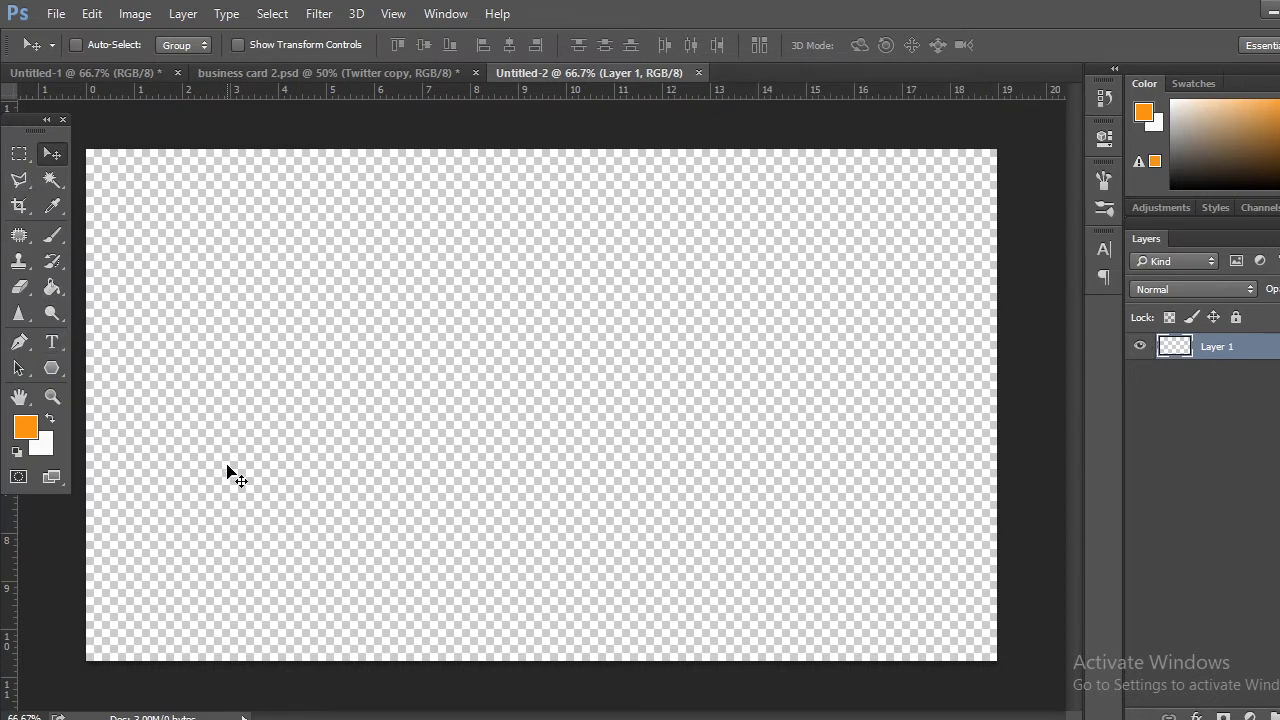
key("ctrl+BackSpace")
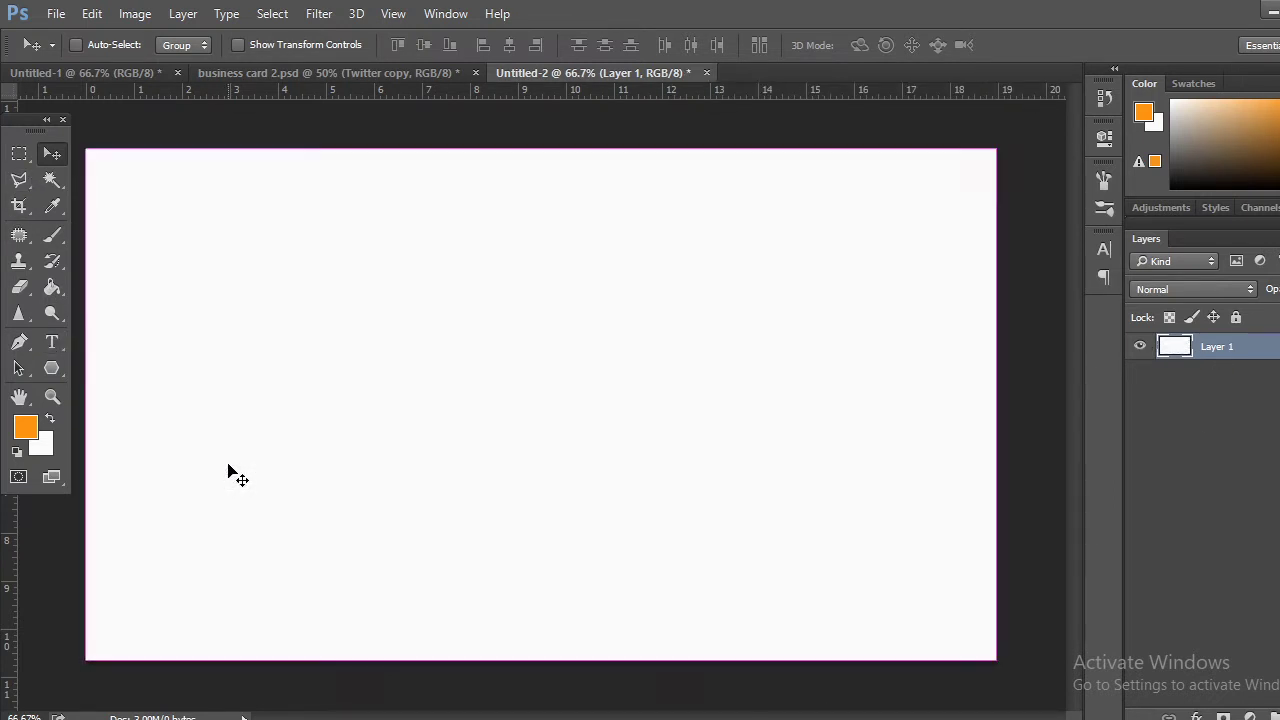
left_click(56, 343)
left_click(178, 400)
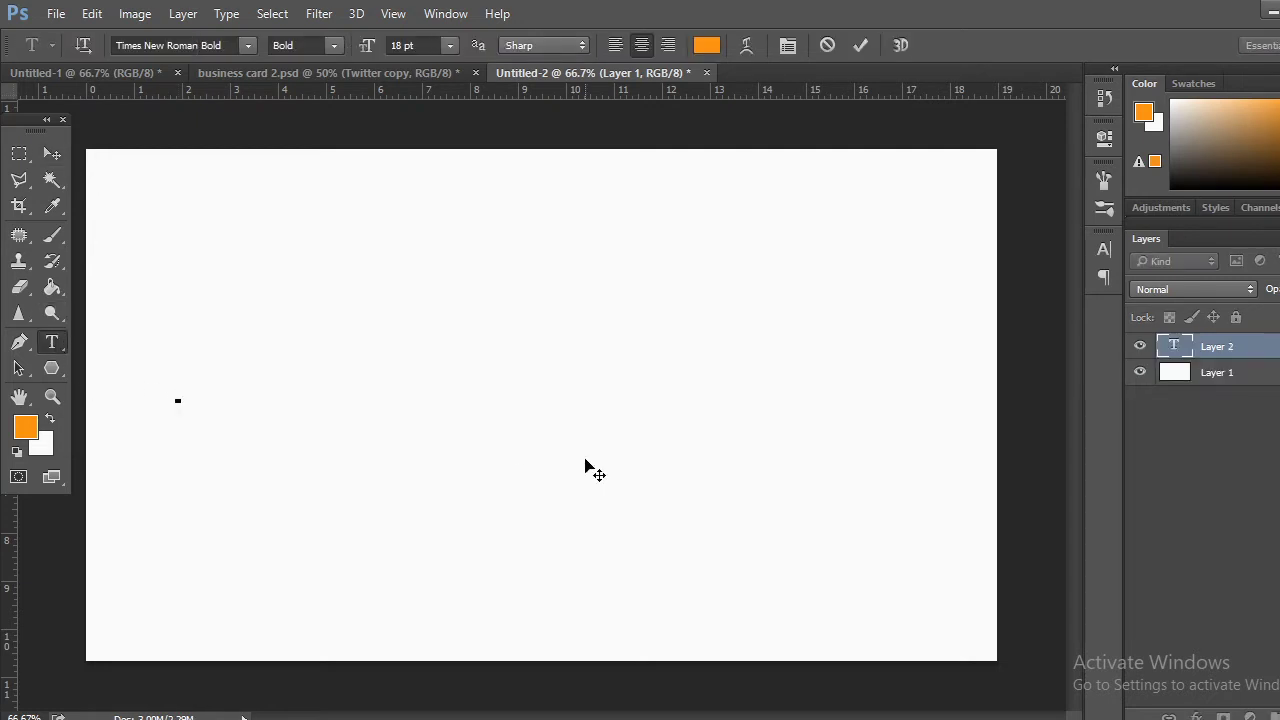
type("Re")
type("e")
type("ak")
left_click(52, 153)
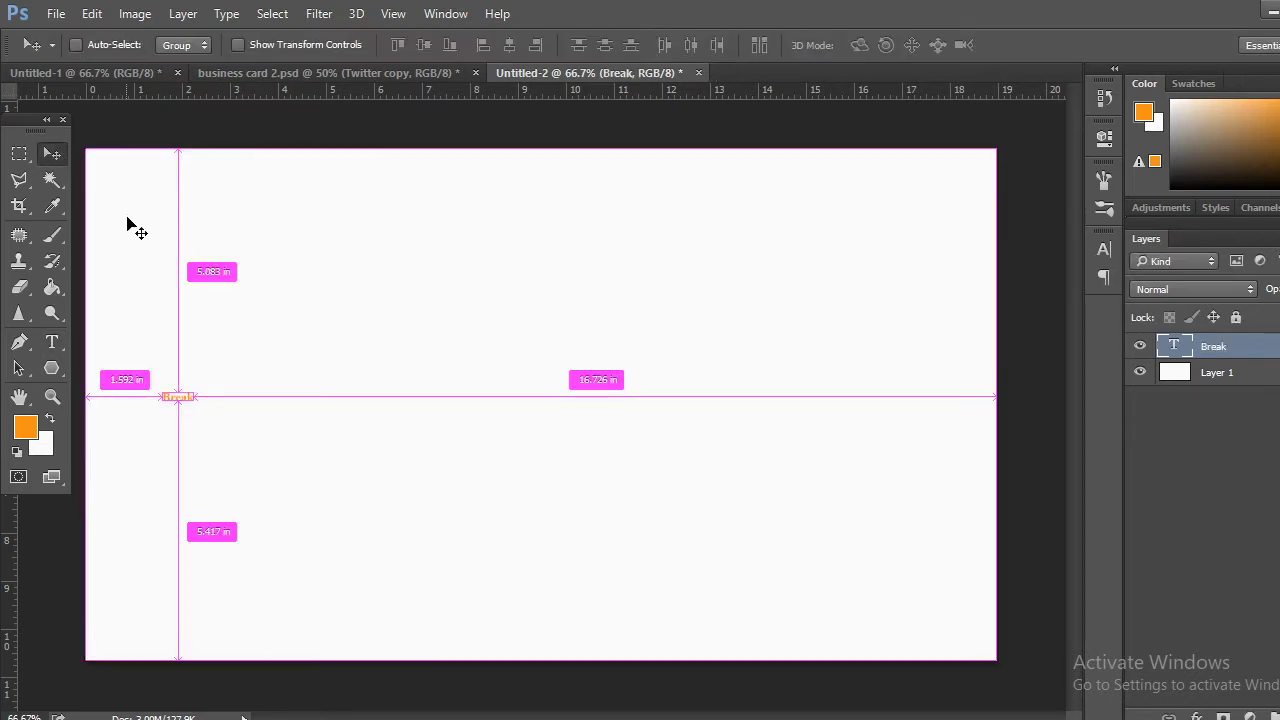
Enlarge the 'Break' text to span the page and centre it
key("ctrl+t")
left_click_drag(203, 417, 560, 690)
left_click_drag(465, 385, 817, 378)
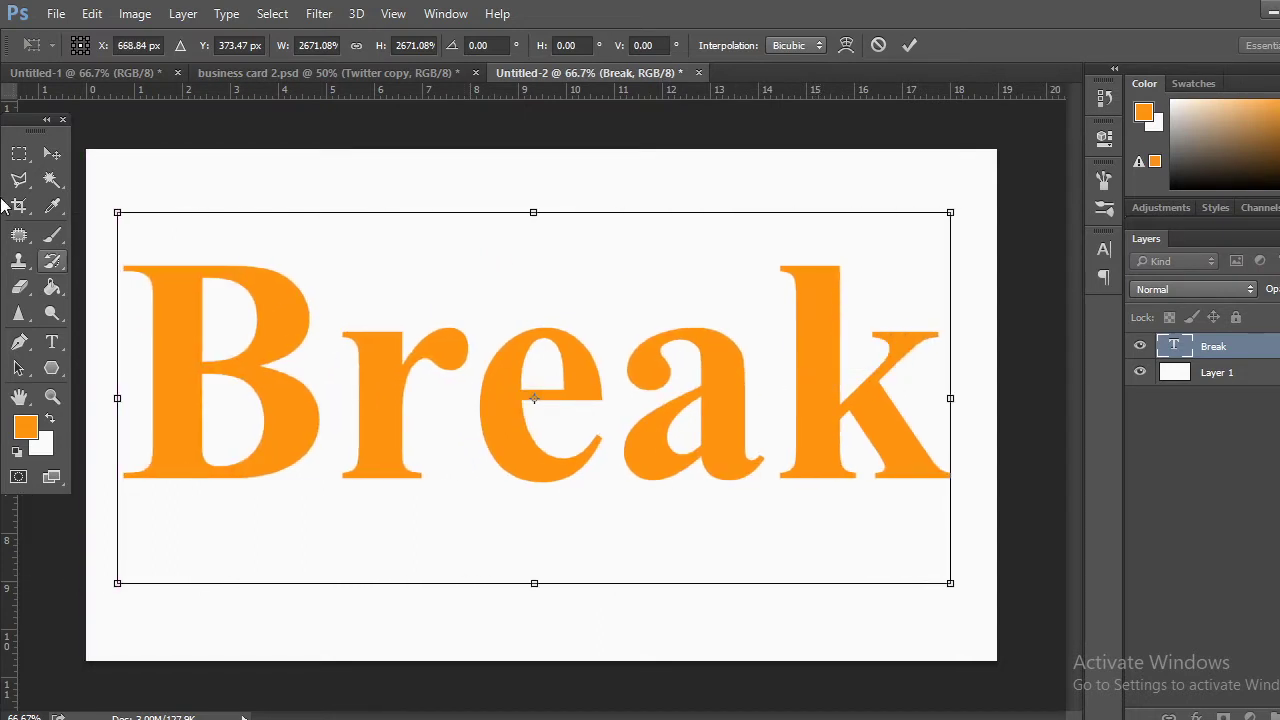
left_click(52, 153)
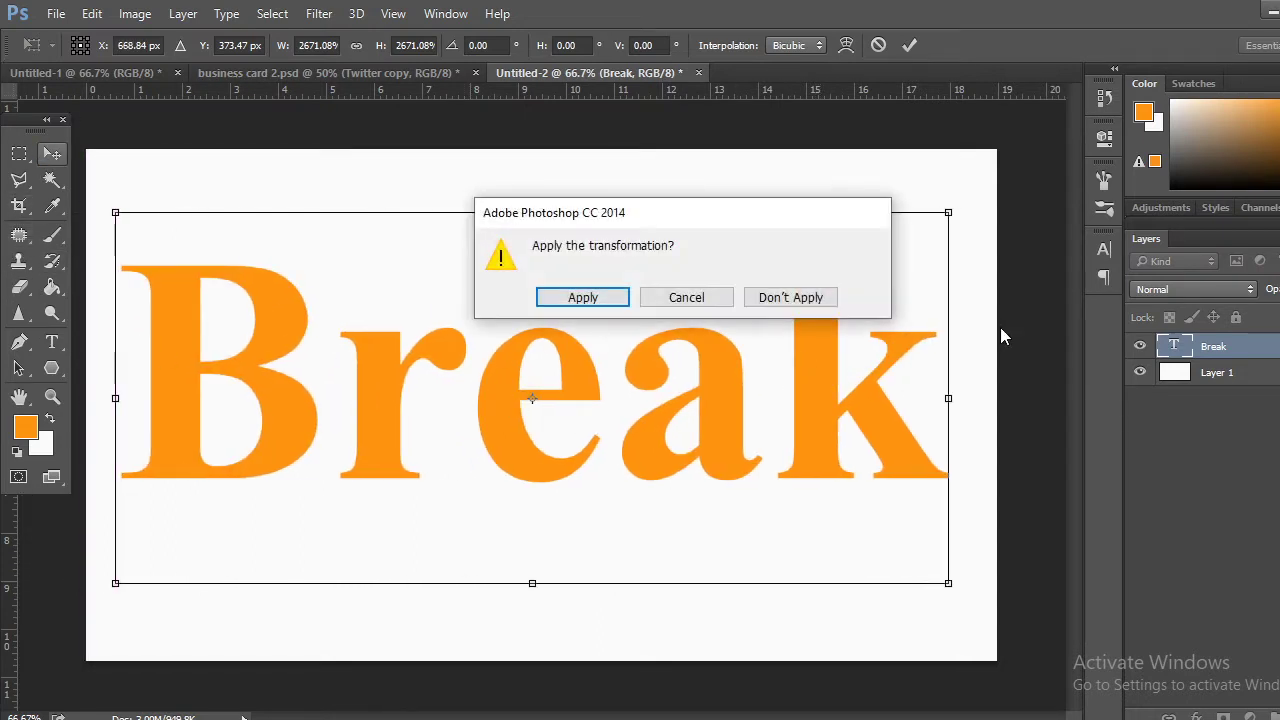
left_click(586, 297)
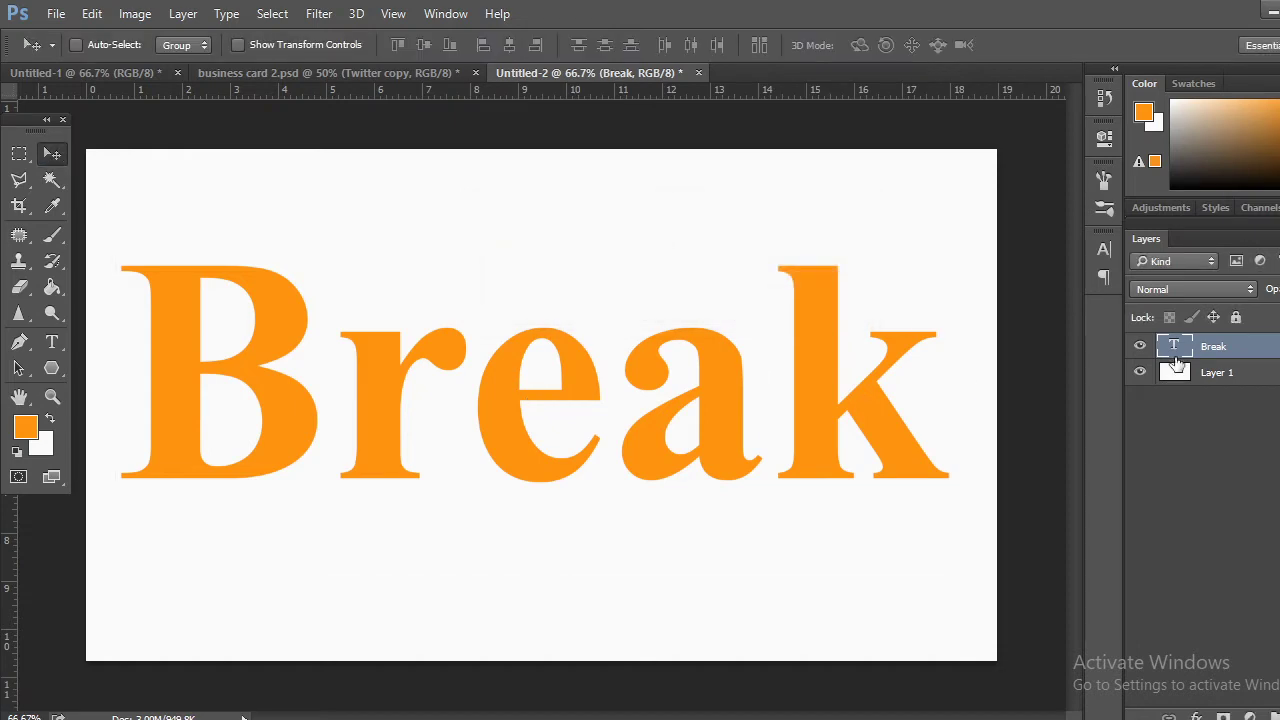
Recolour the 'Break' text bright red, then return to the class meeting window
double_click(1176, 346)
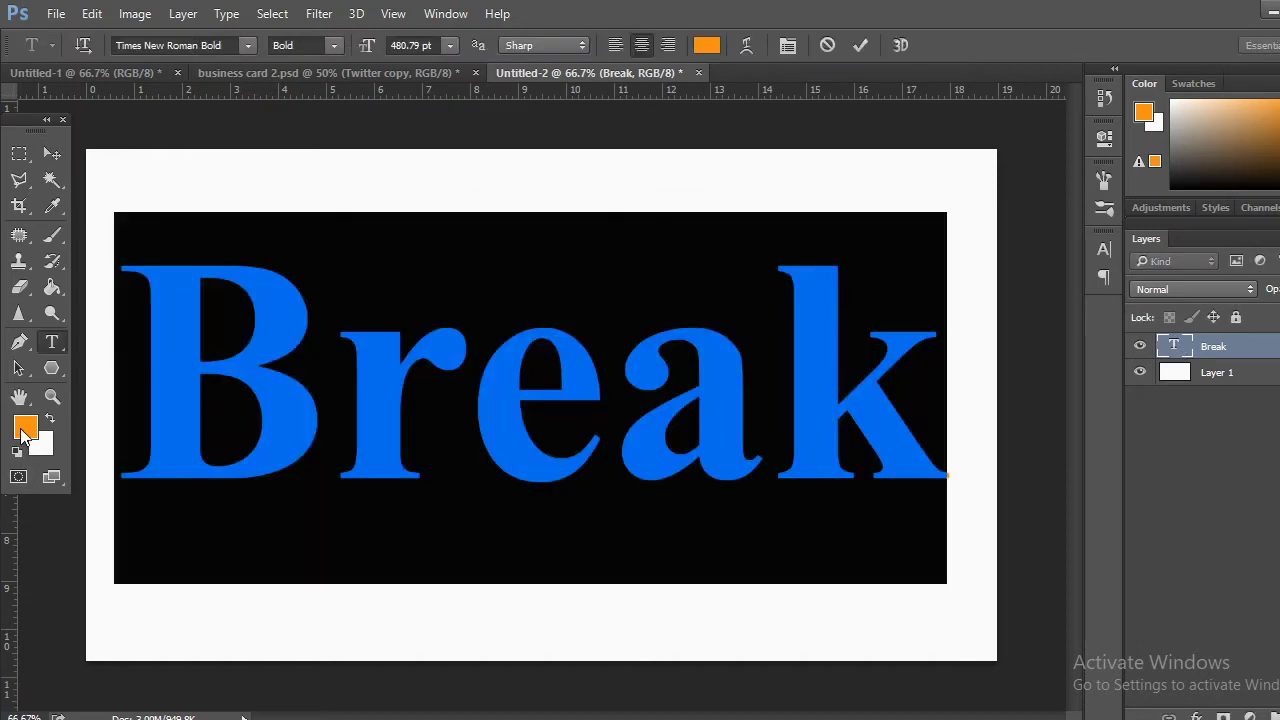
left_click(26, 427)
left_click(1086, 490)
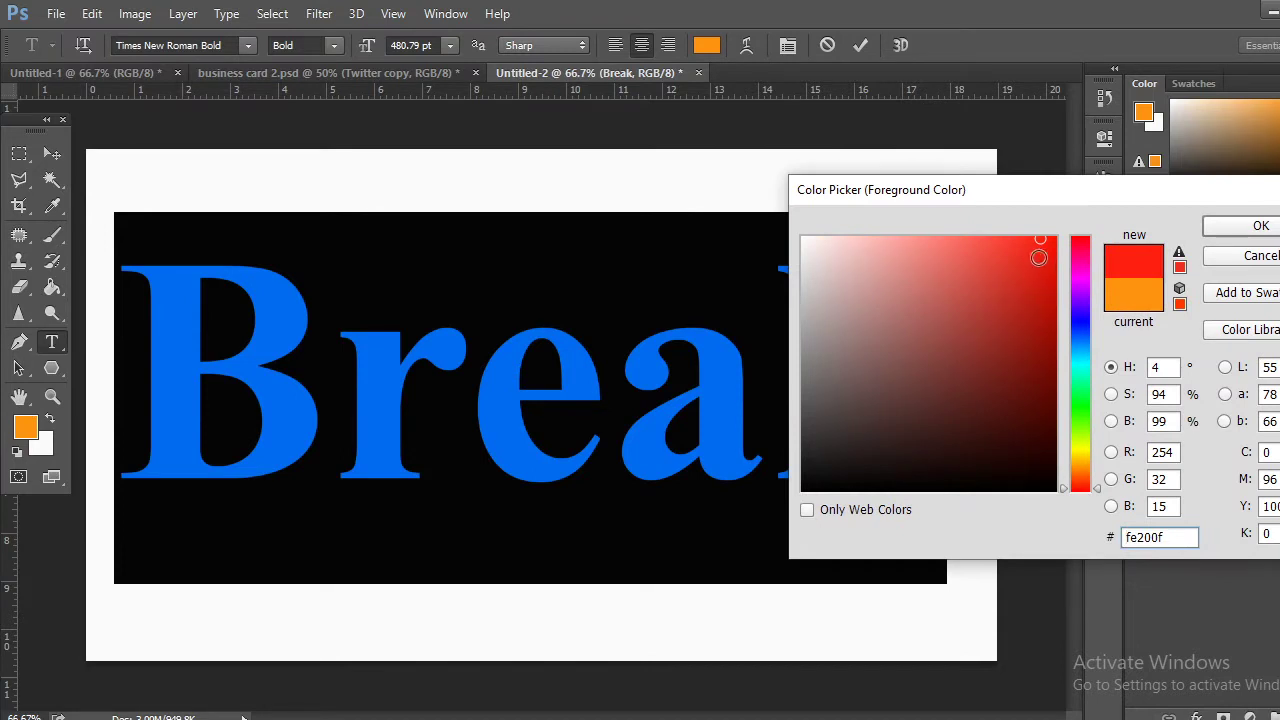
left_click(1060, 245)
left_click(1236, 221)
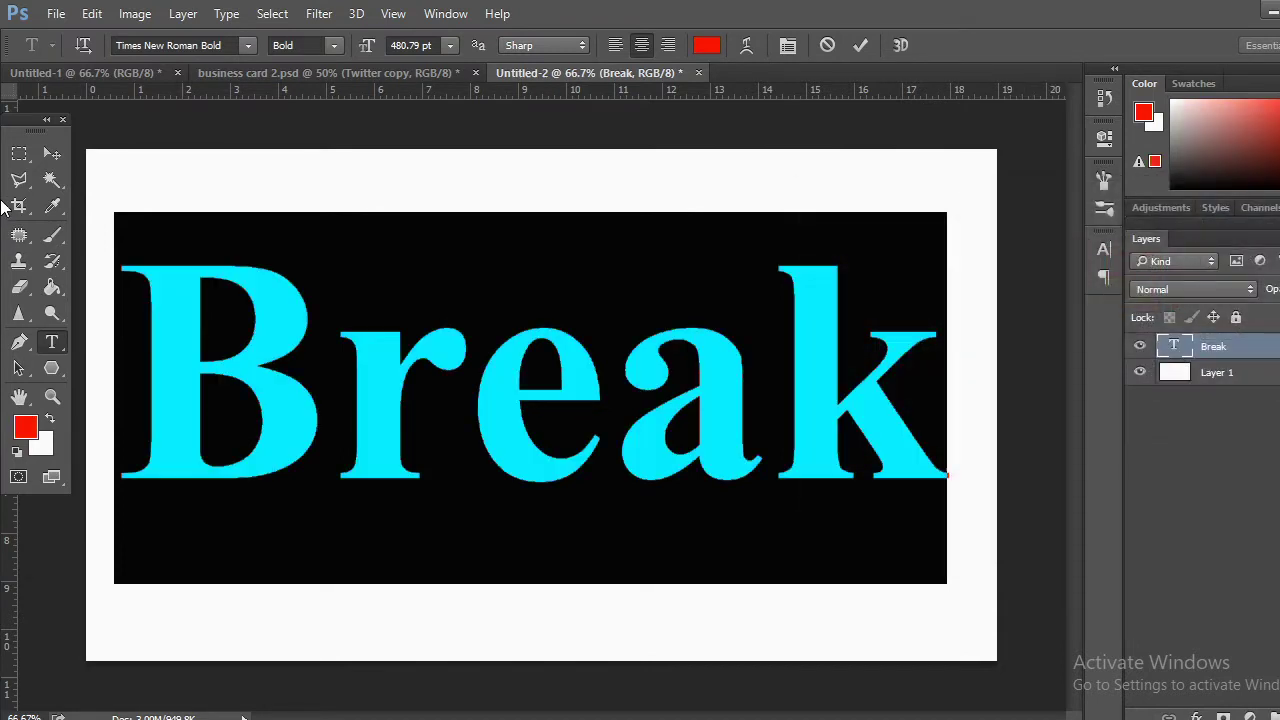
left_click(19, 156)
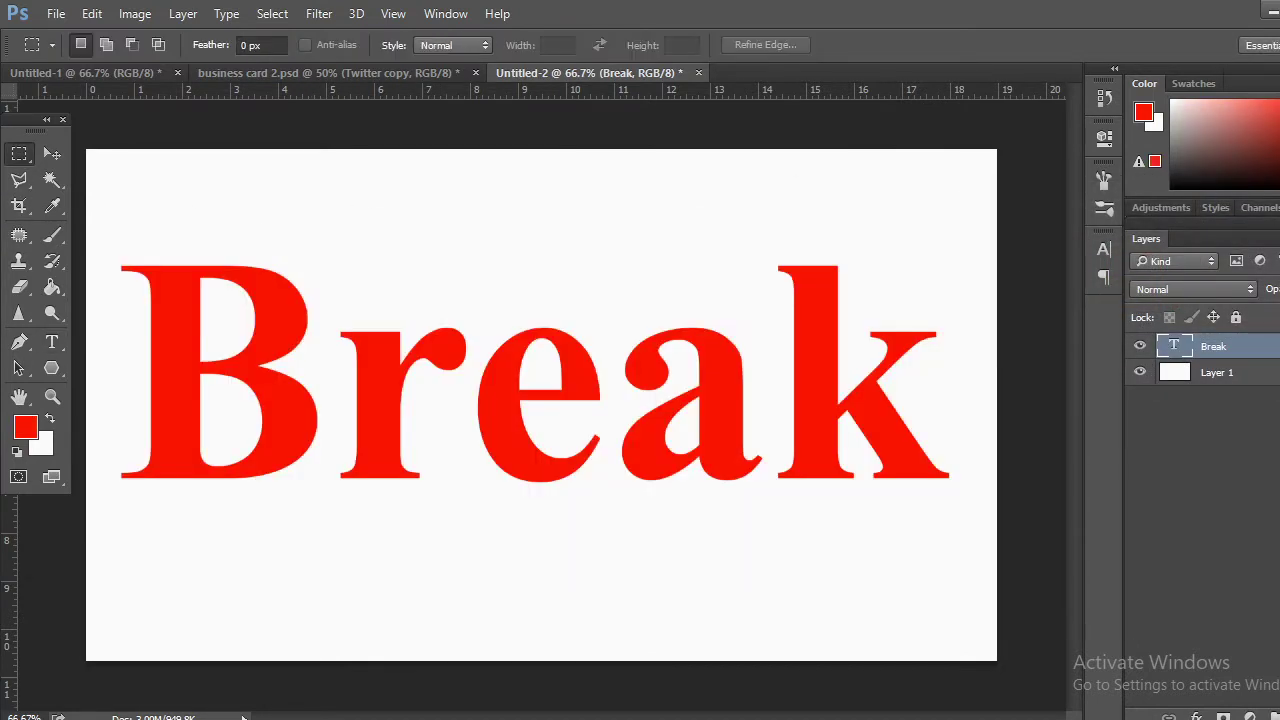
mouse_move(170, 690)
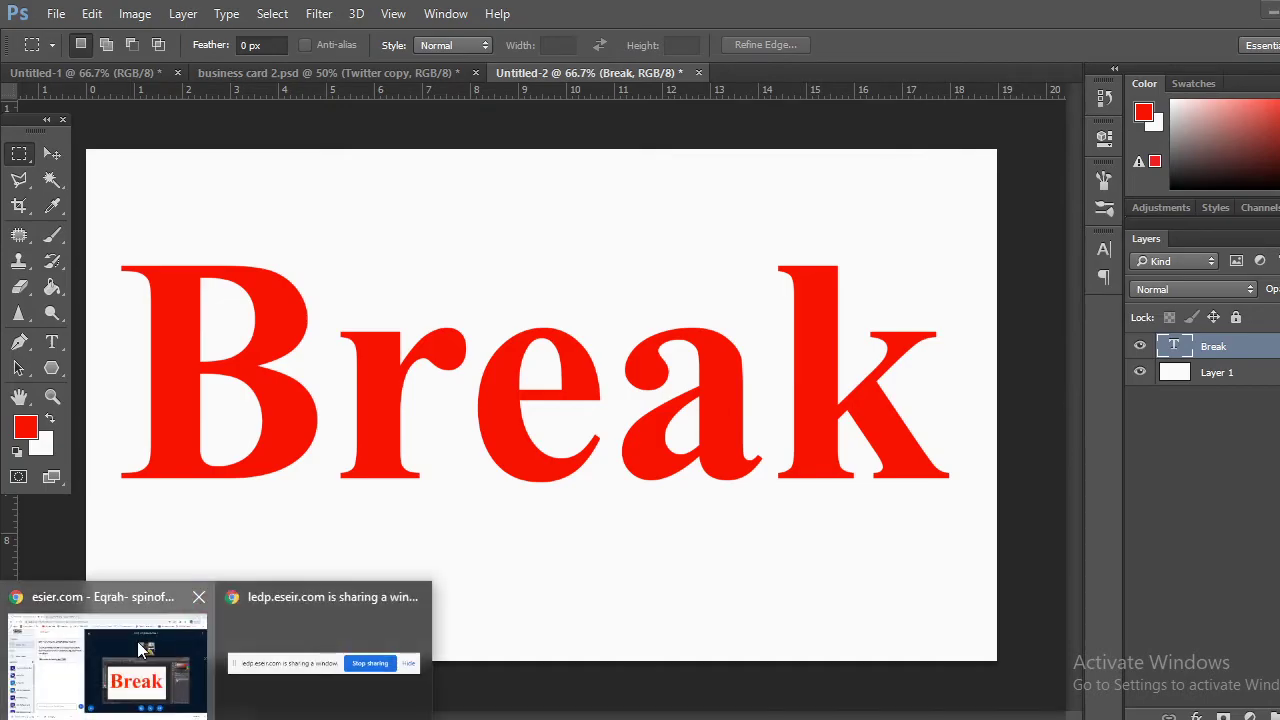
left_click(160, 655)
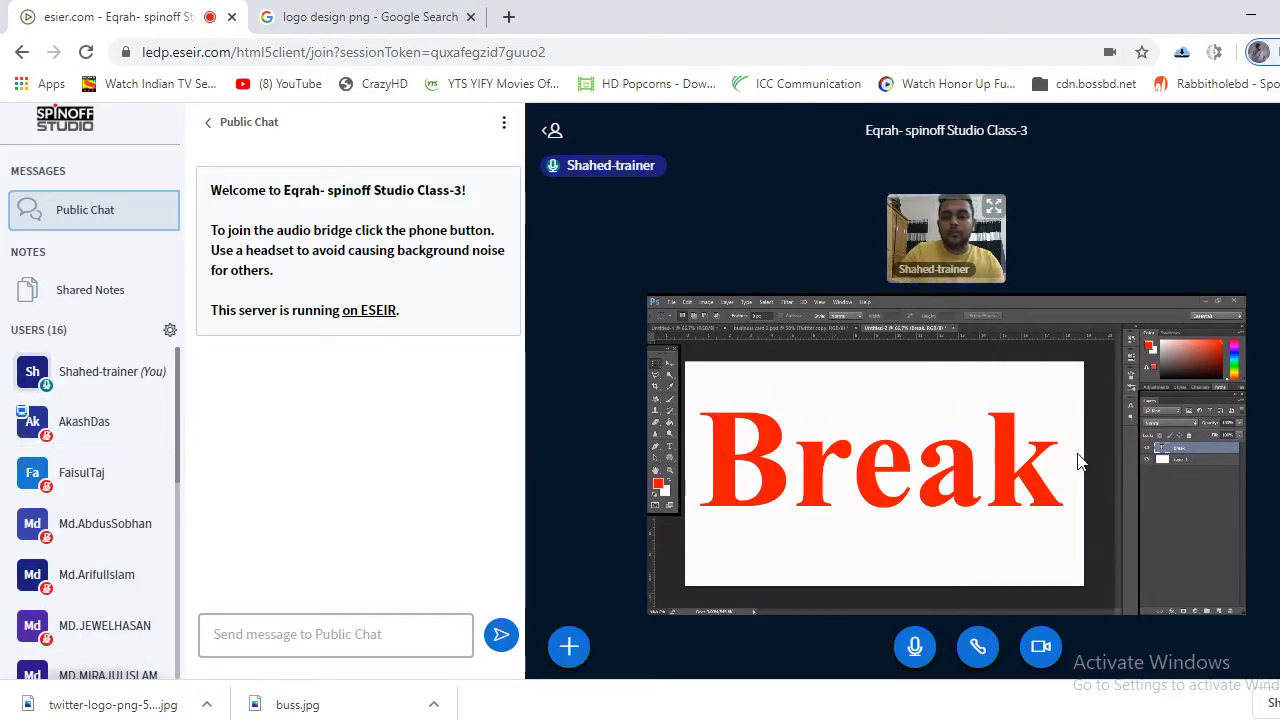
Stop sharing the webcam and mute the microphone in the class session
left_click(1041, 648)
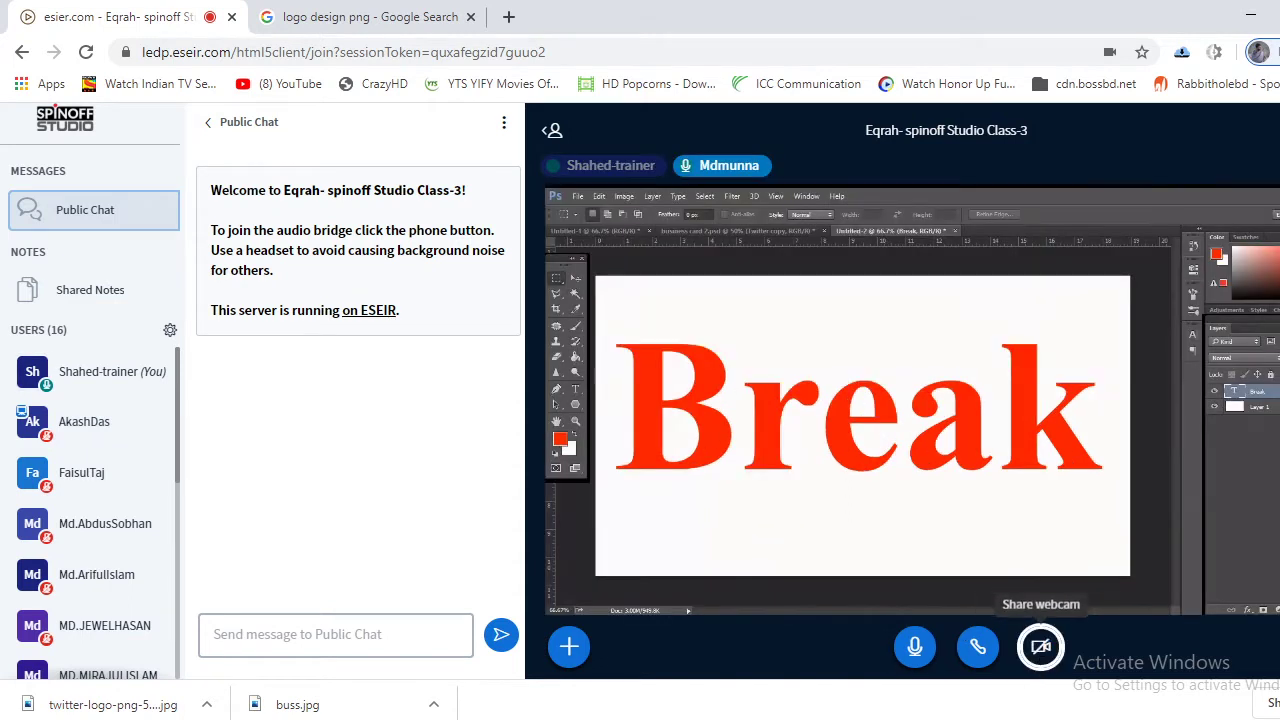
left_click(915, 647)
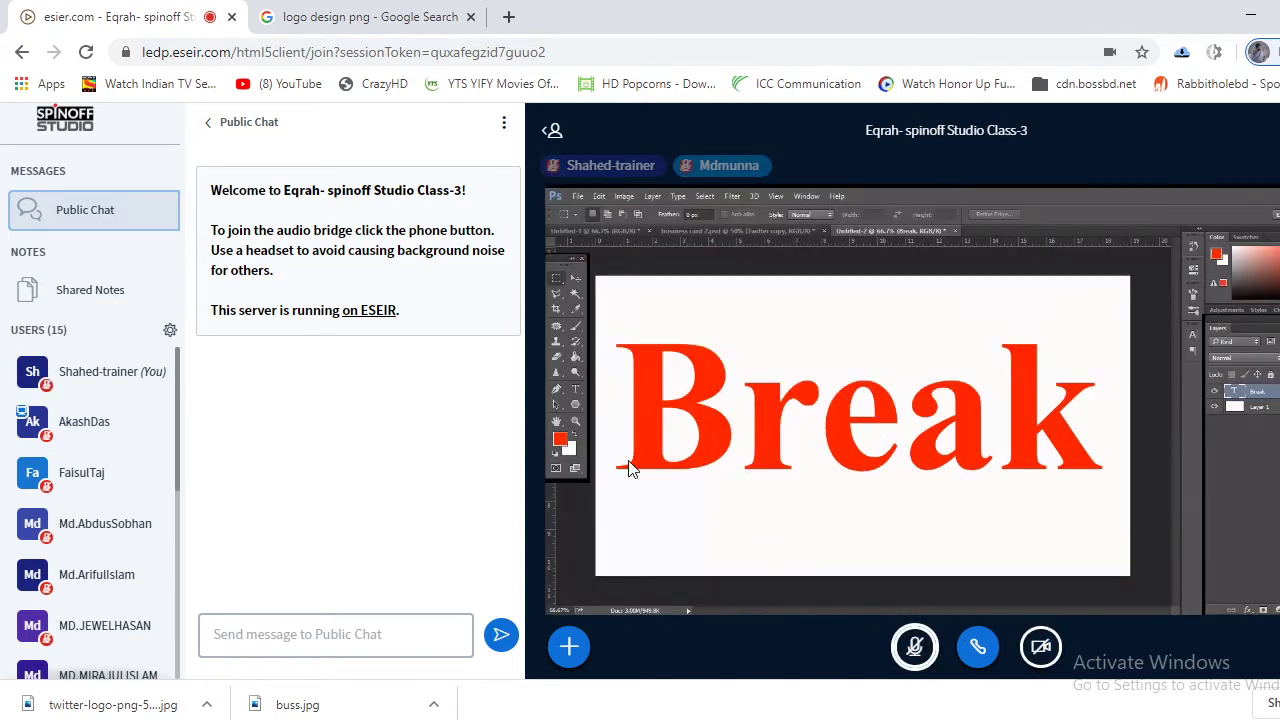
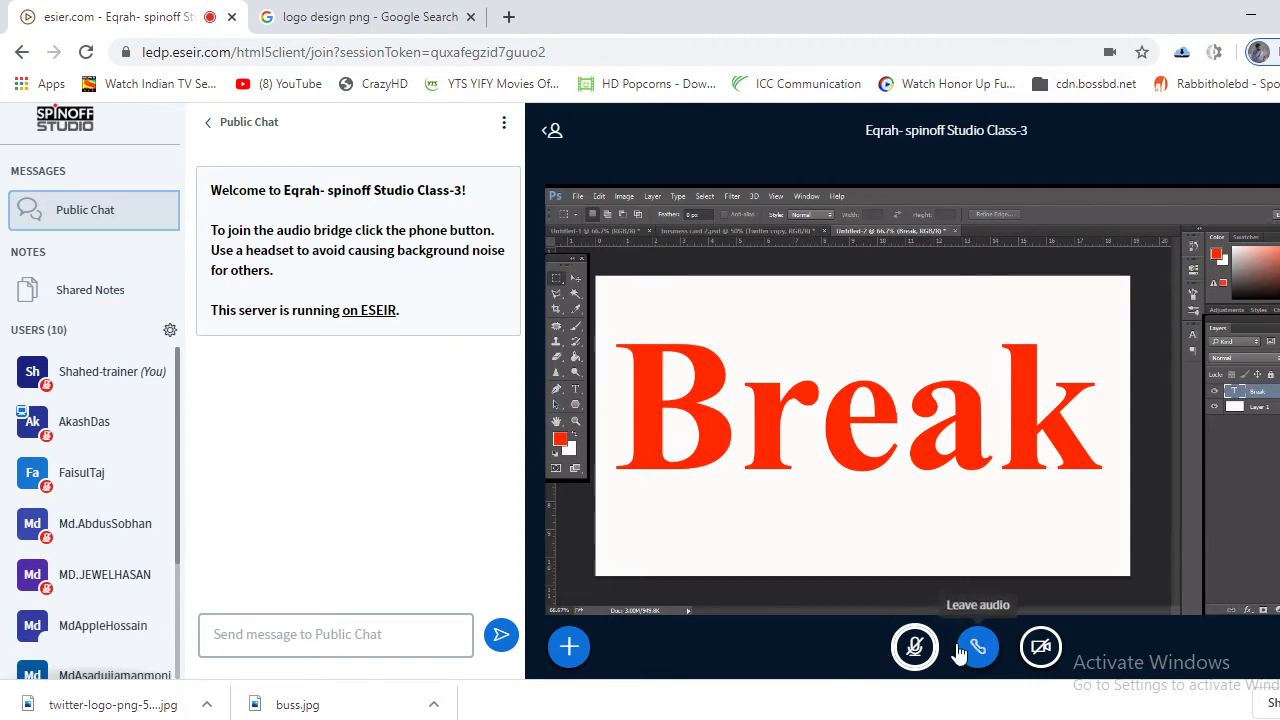
Unmute the microphone and start sharing the webcam with the class
left_click(916, 648)
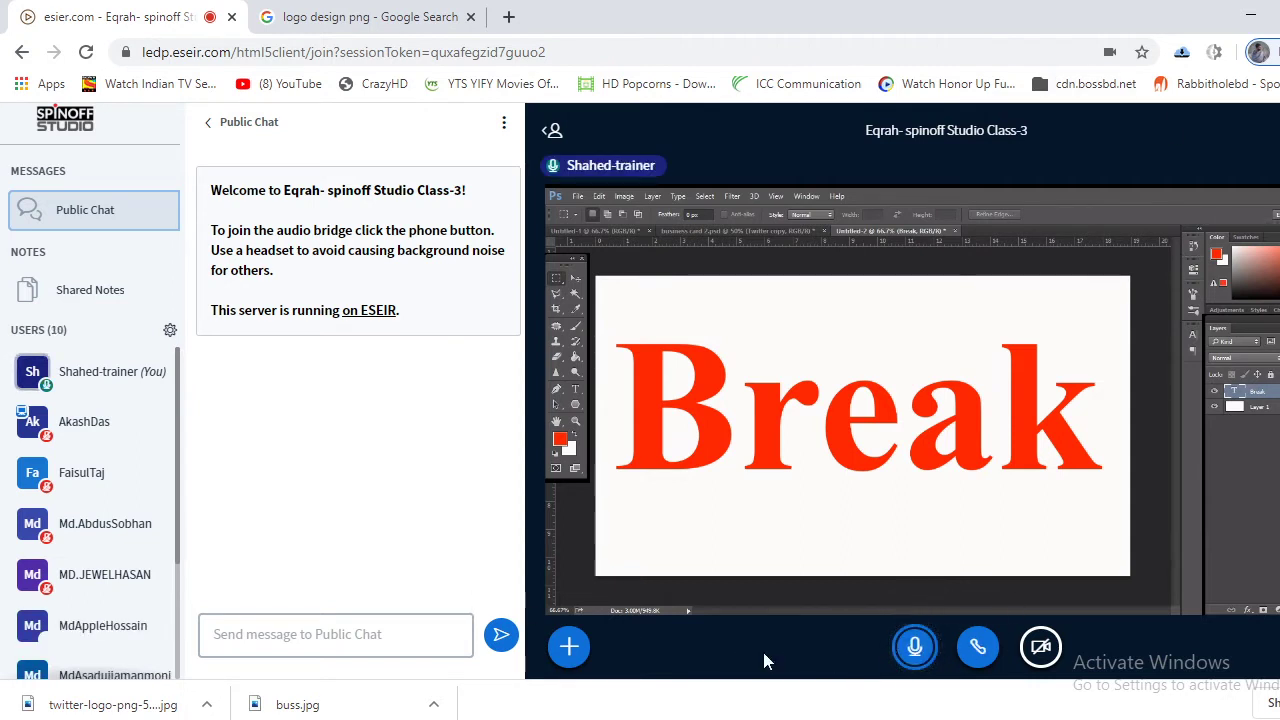
left_click(1050, 660)
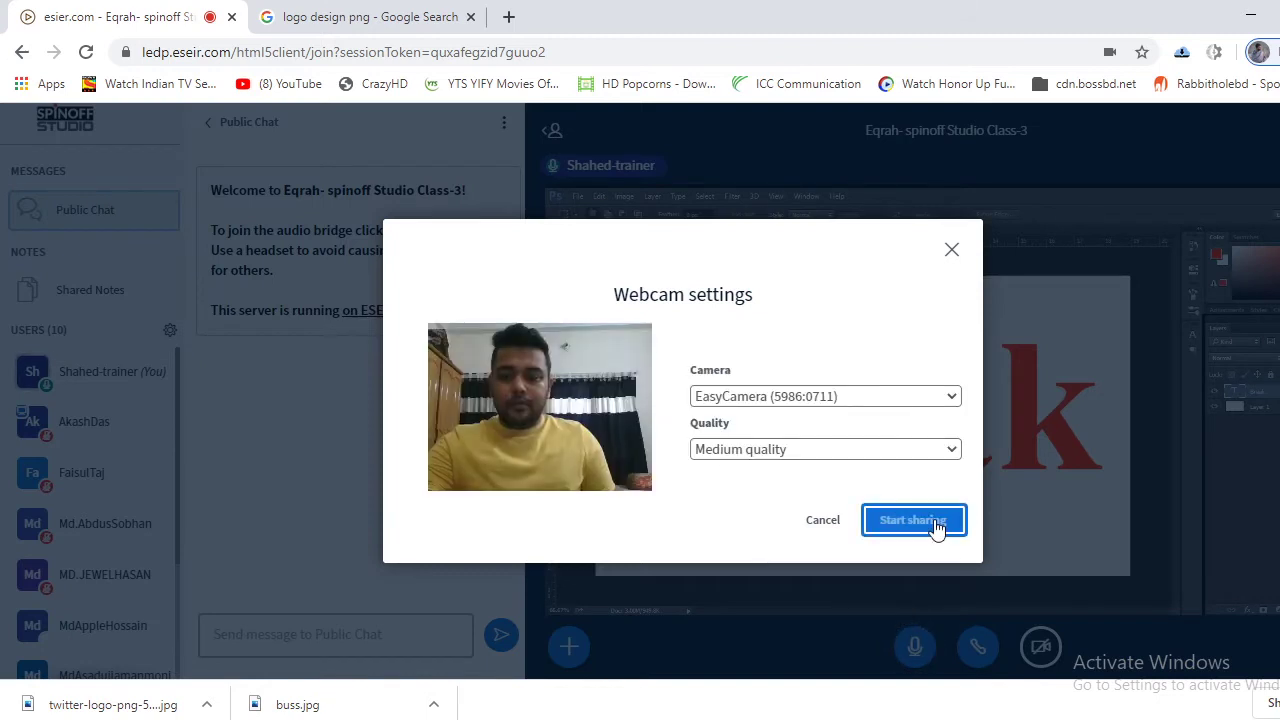
left_click(934, 522)
Try taking the presenter role, then switch to the Google Images logo design results
left_click(569, 645)
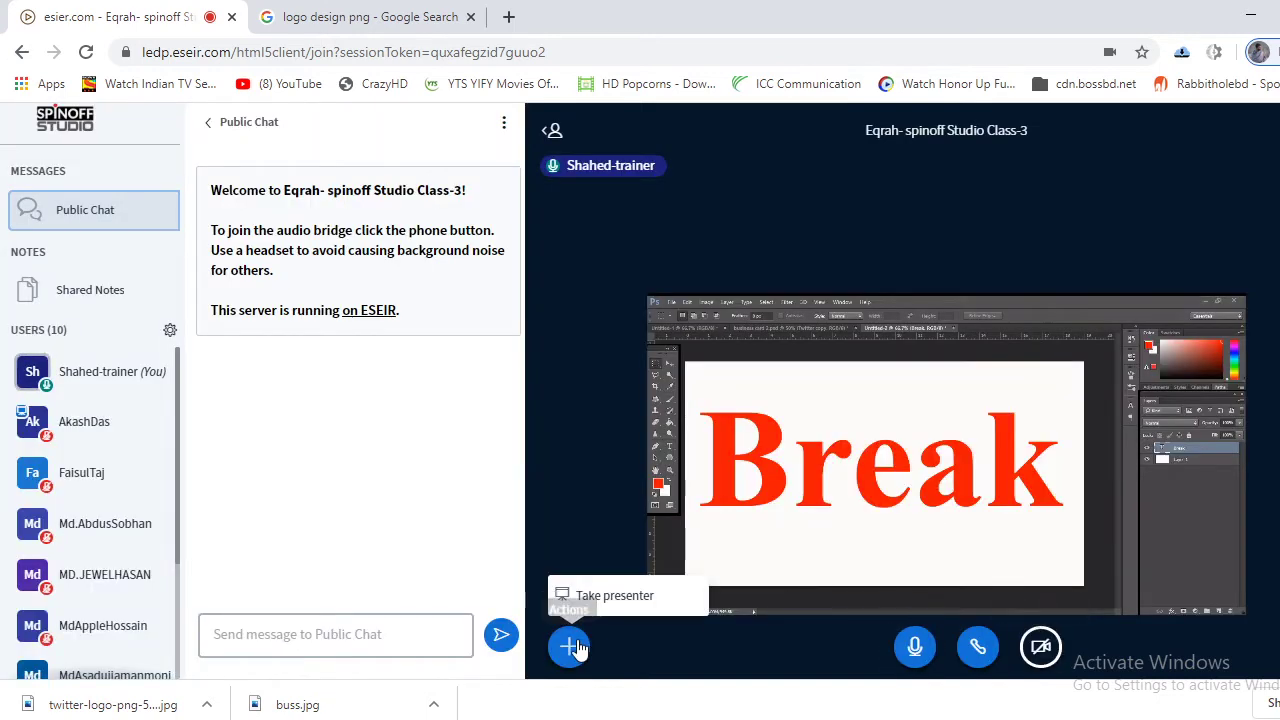
left_click(610, 594)
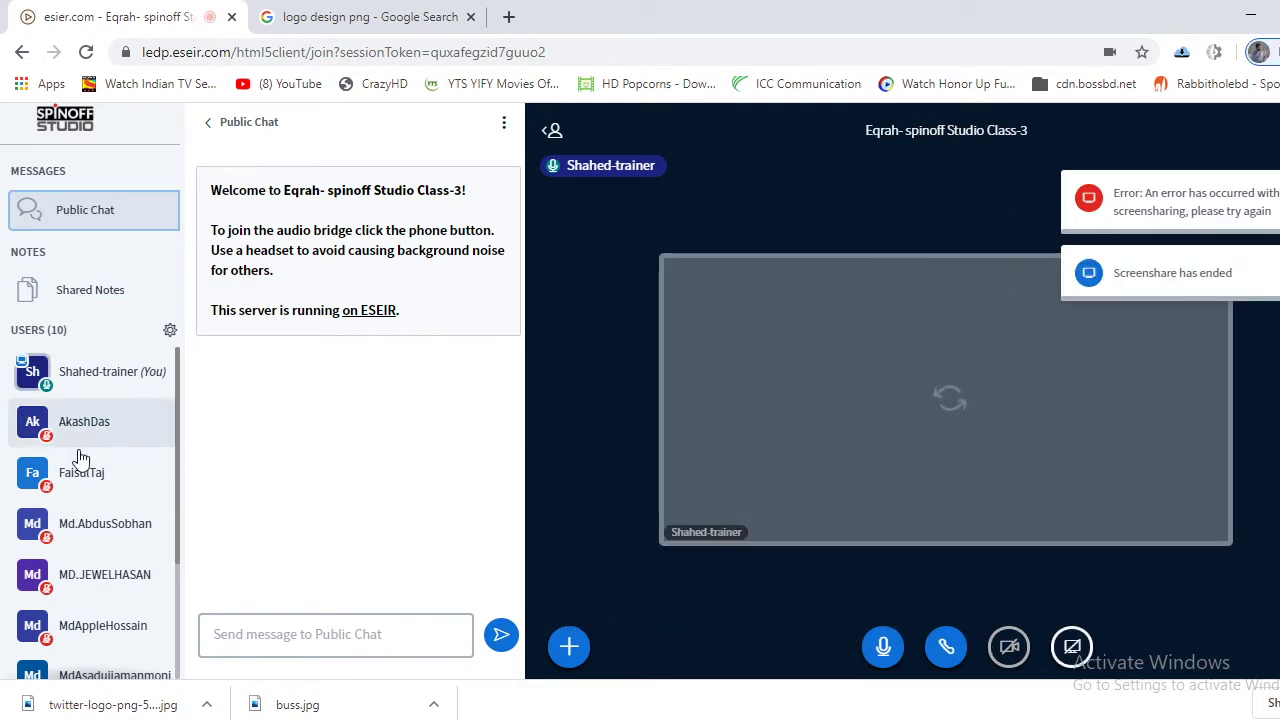
scroll(100, 470, "down", 3)
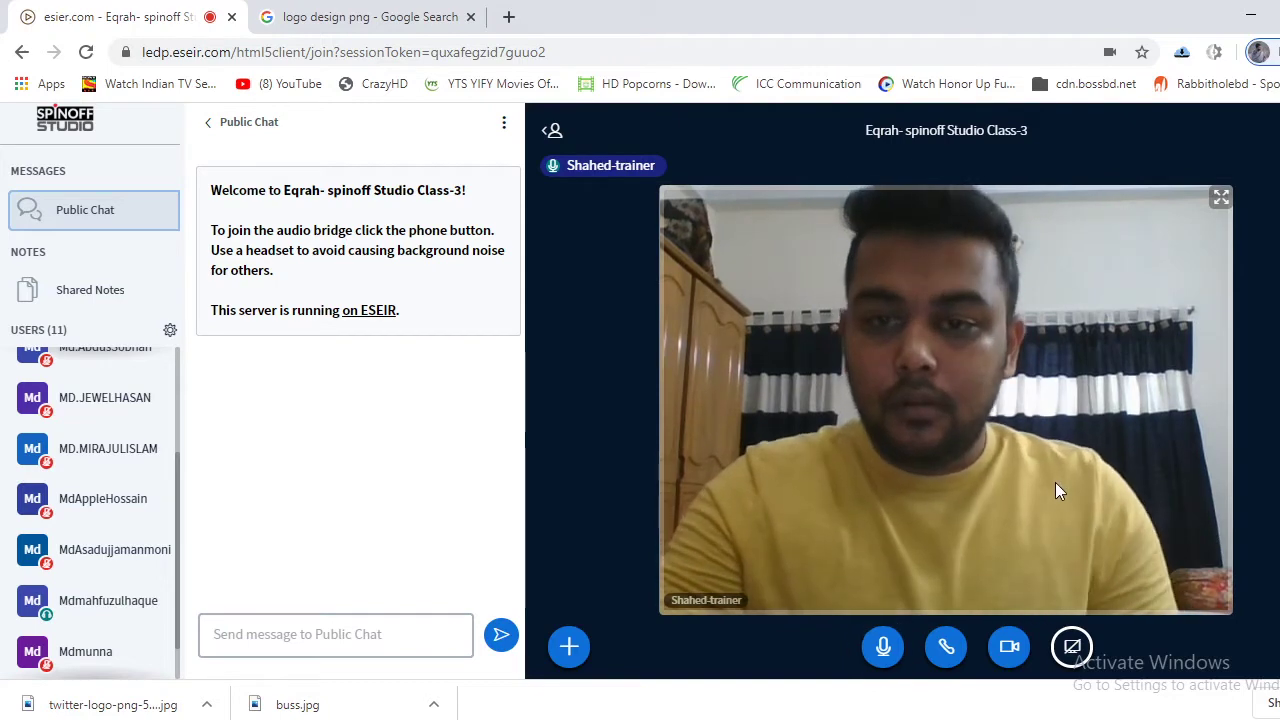
left_click(405, 18)
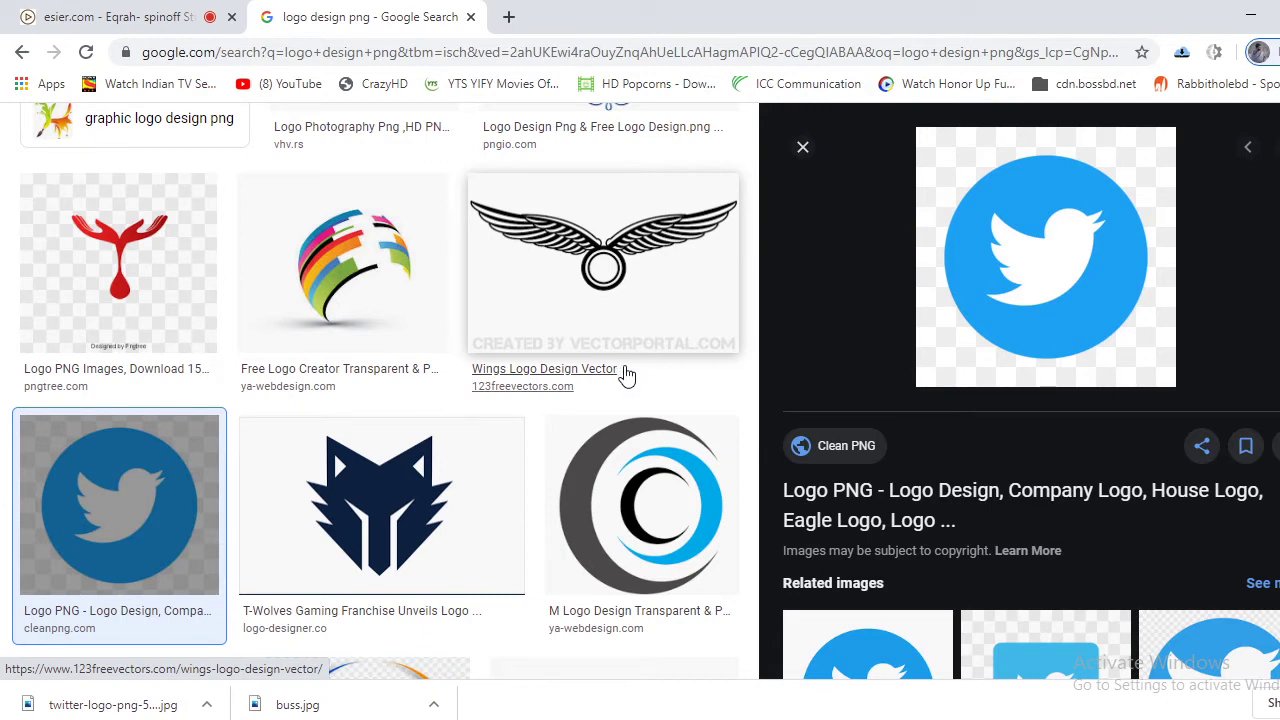
Scroll back up through the logo design image results, then return to the esier.com class
scroll(625, 373, "up", 7)
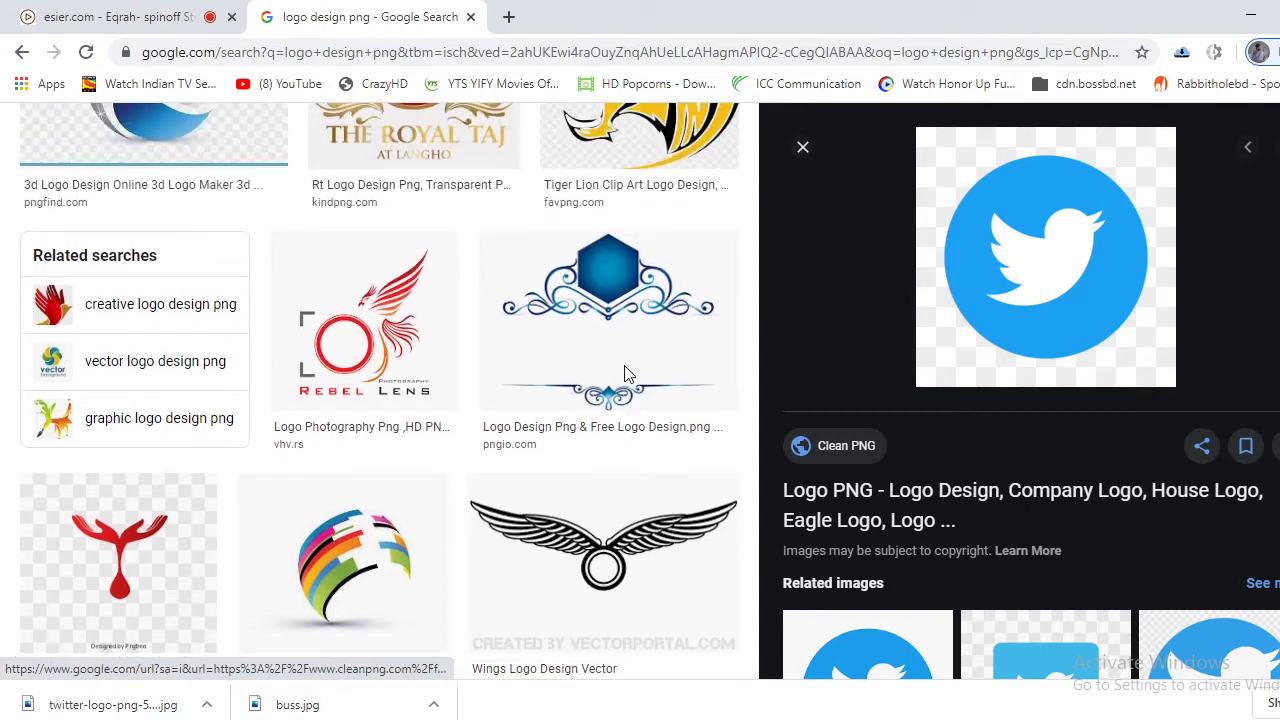
scroll(625, 373, "up", 5)
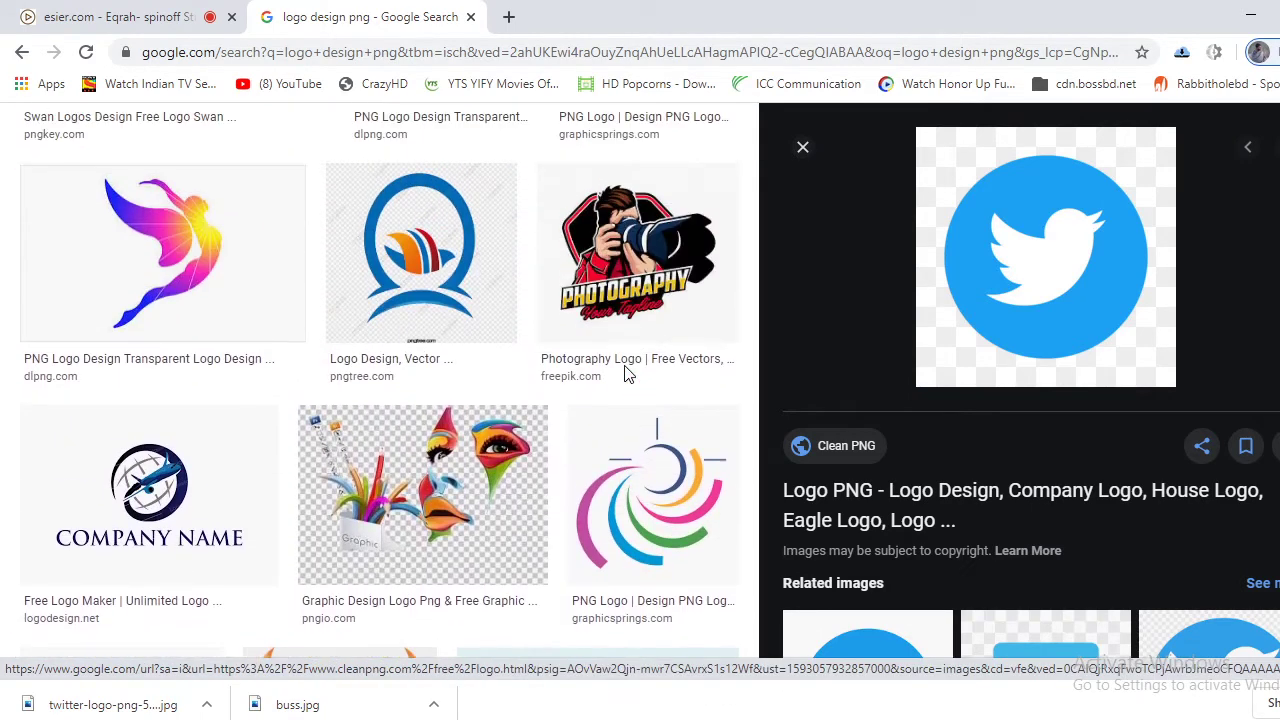
scroll(625, 373, "up", 4)
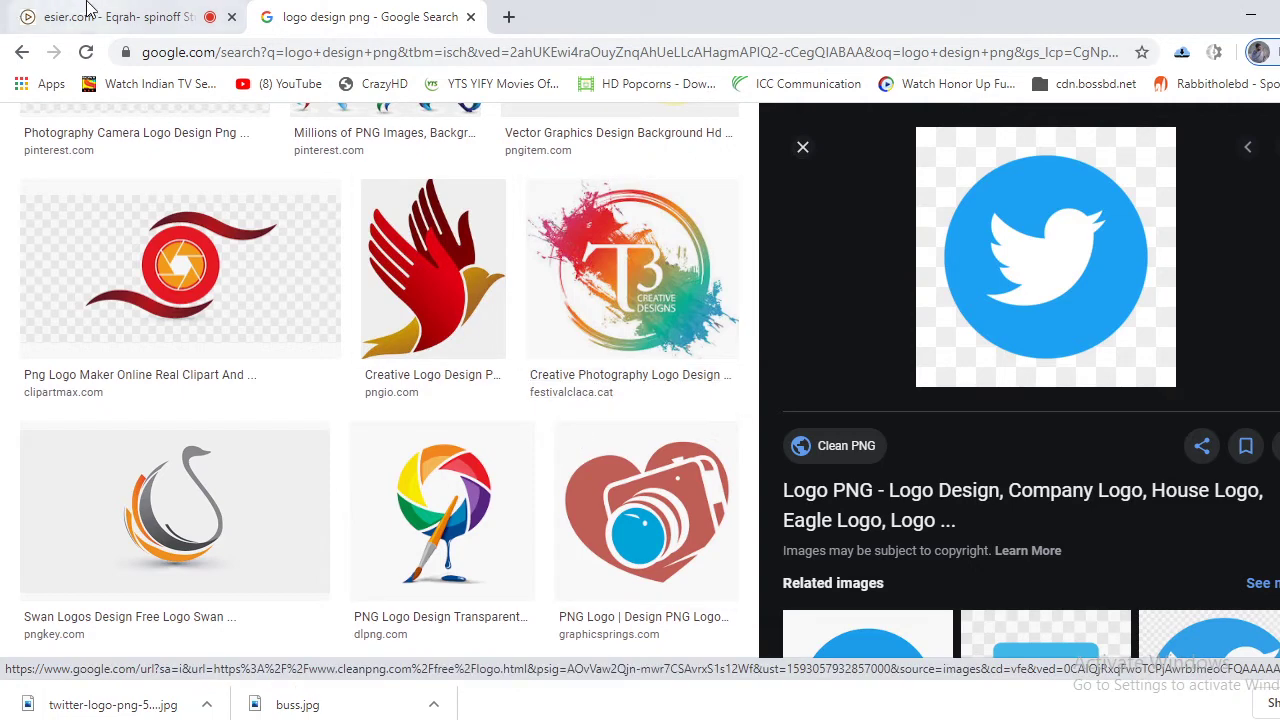
scroll(389, 140, "up", 5)
left_click(120, 17)
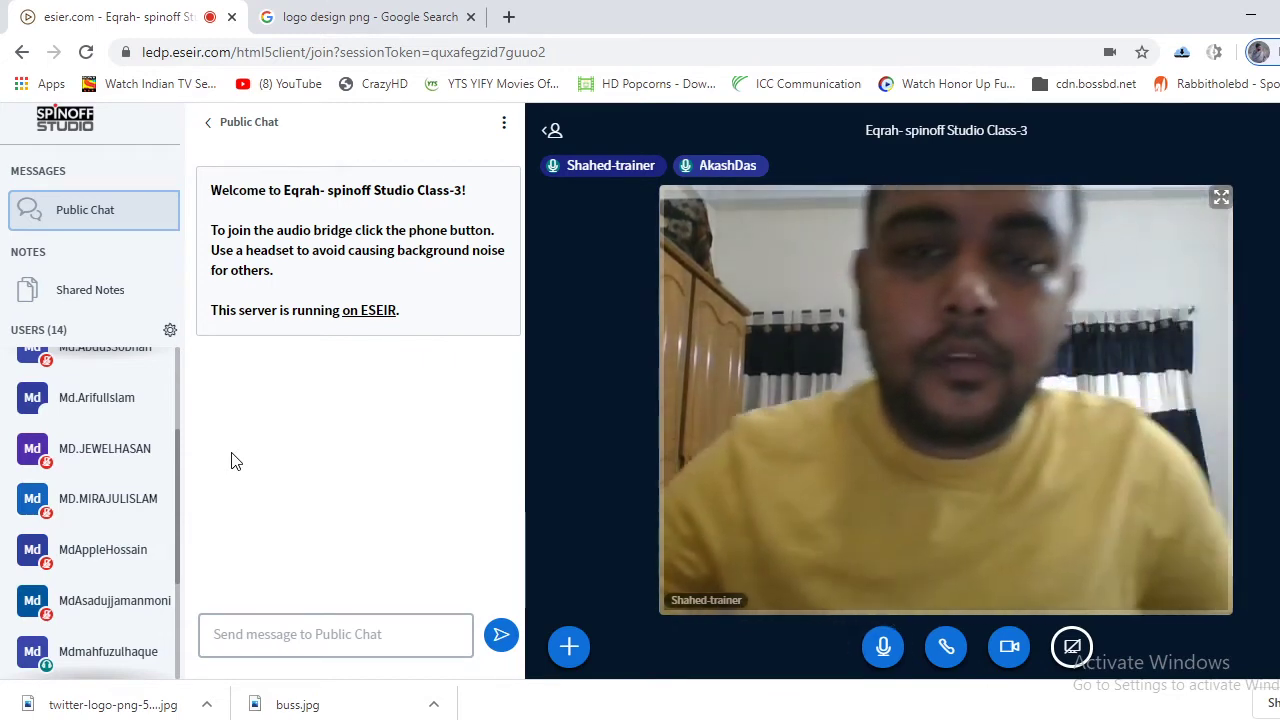
Minimize Chrome and Photoshop, close the class folder, and launch WhatsApp from the desktop
left_click(1259, 14)
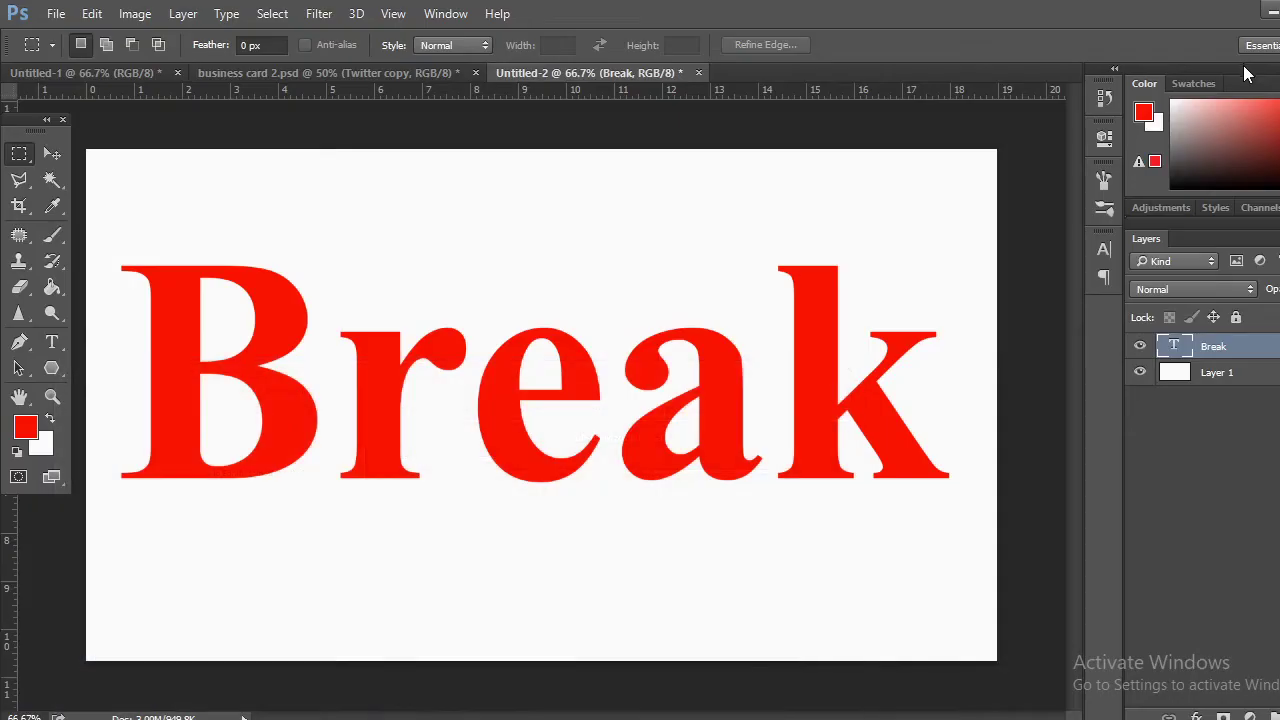
left_click(1260, 12)
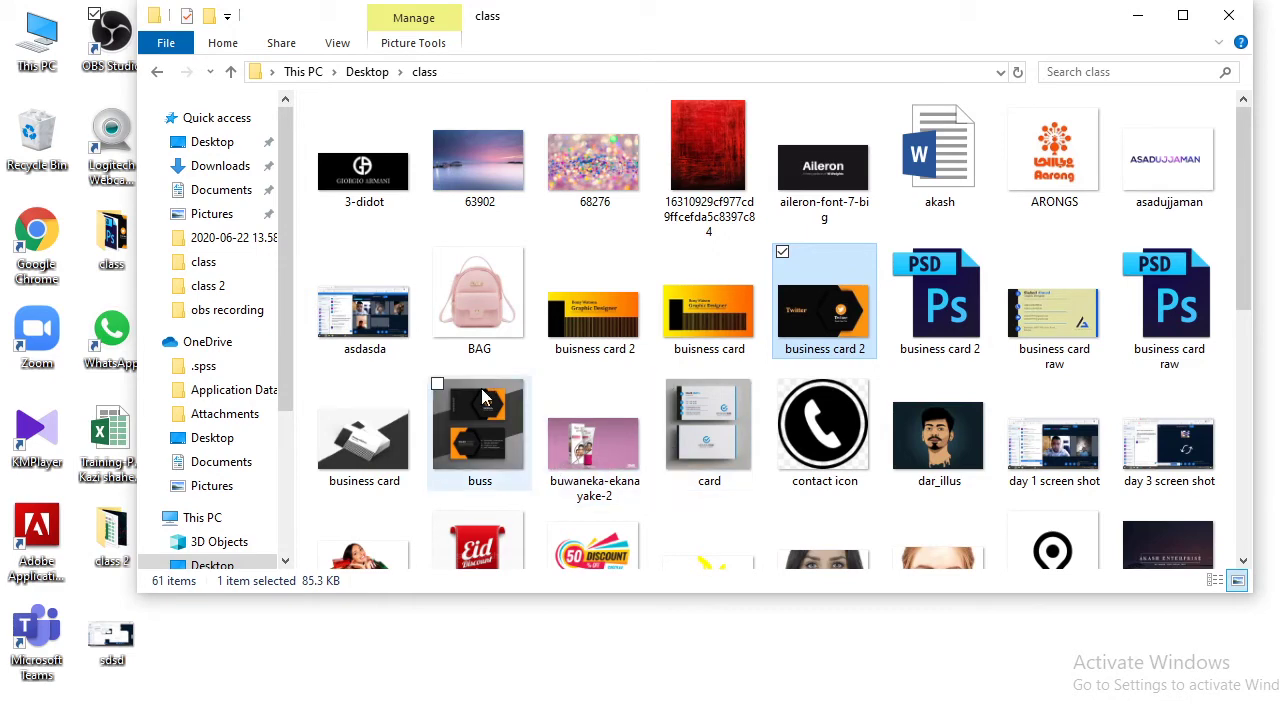
left_click(1228, 15)
left_click(112, 345)
double_click(112, 345)
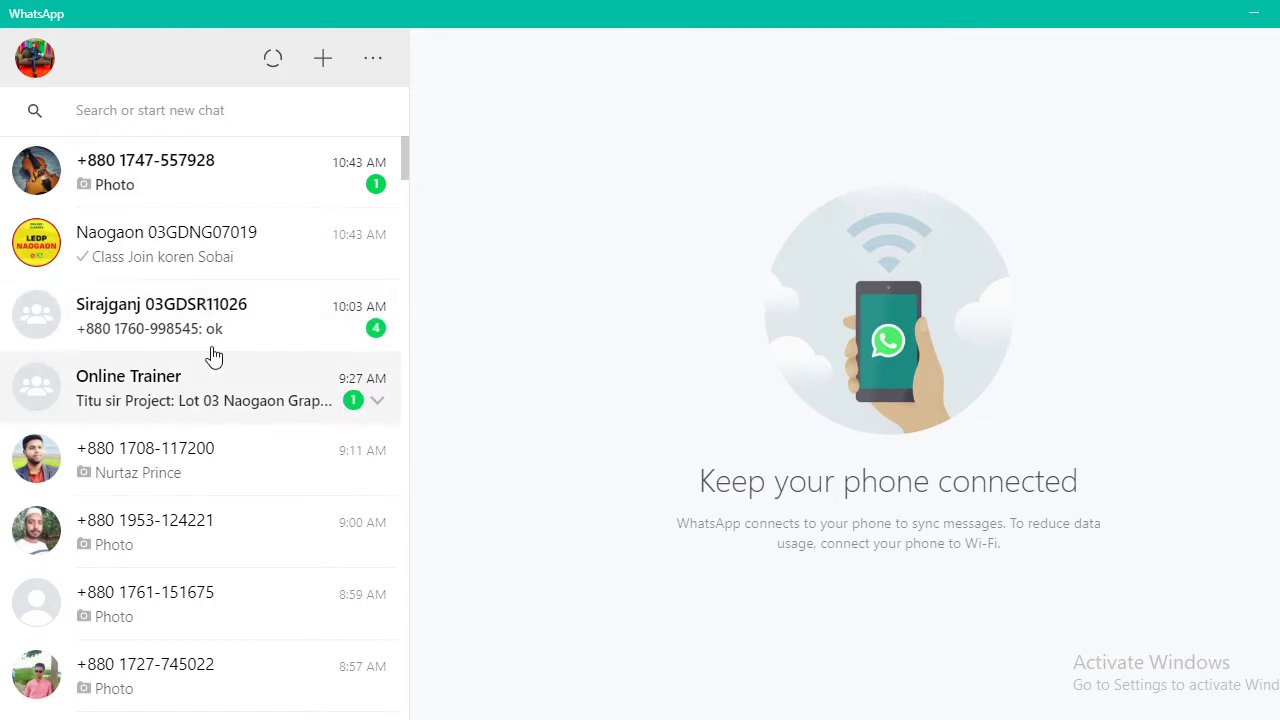
Open the latest chat, view the Layer Style and HOJUR business card photos, then minimize WhatsApp
left_click(265, 177)
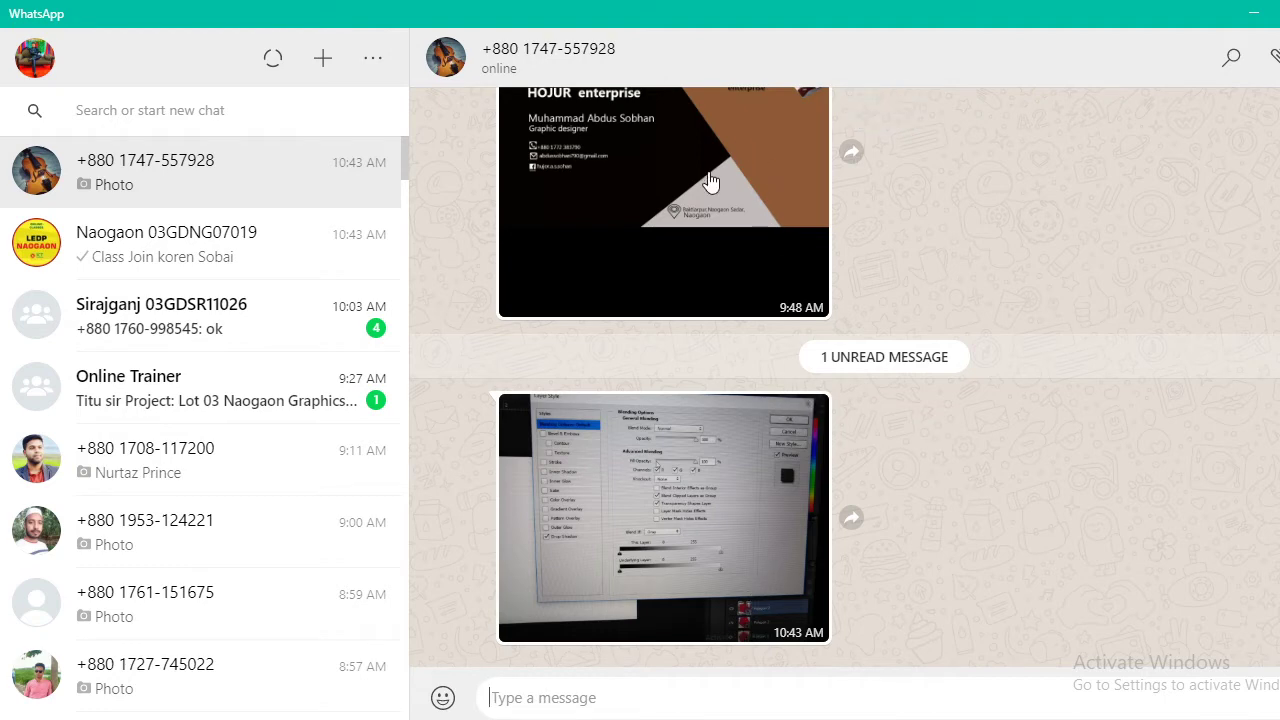
left_click(637, 458)
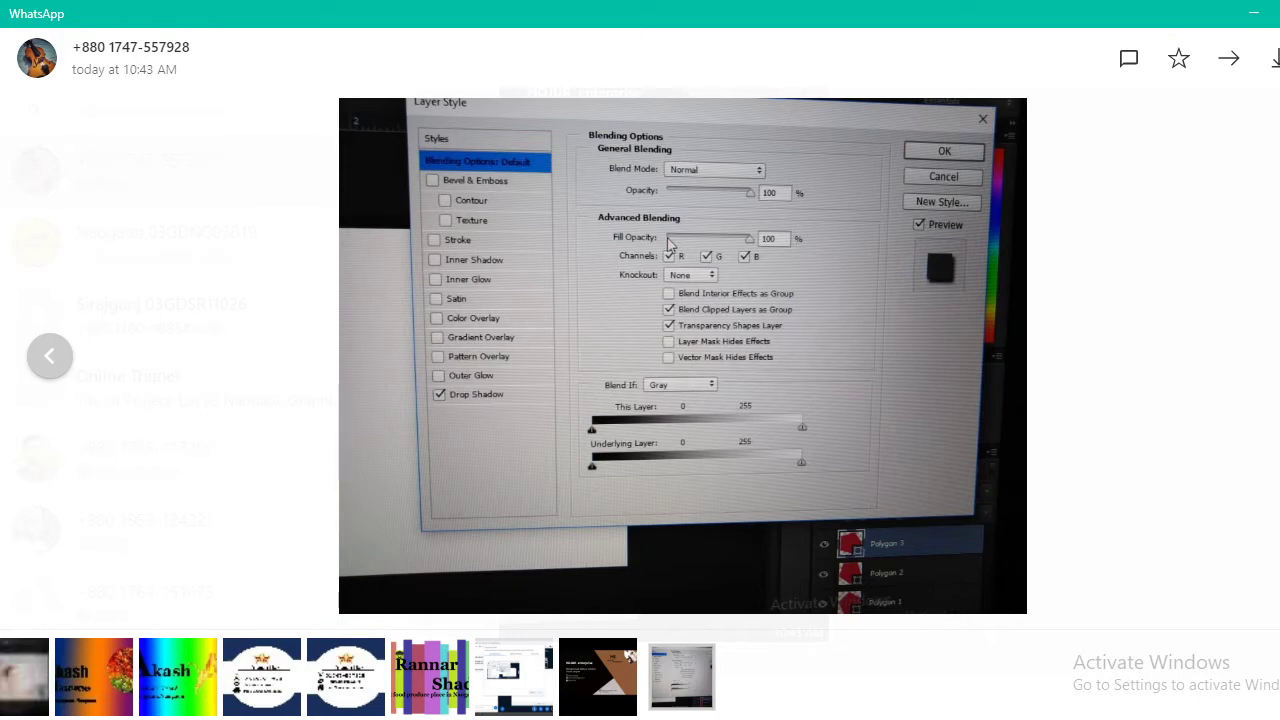
key("Escape")
scroll(773, 383, "up", 3)
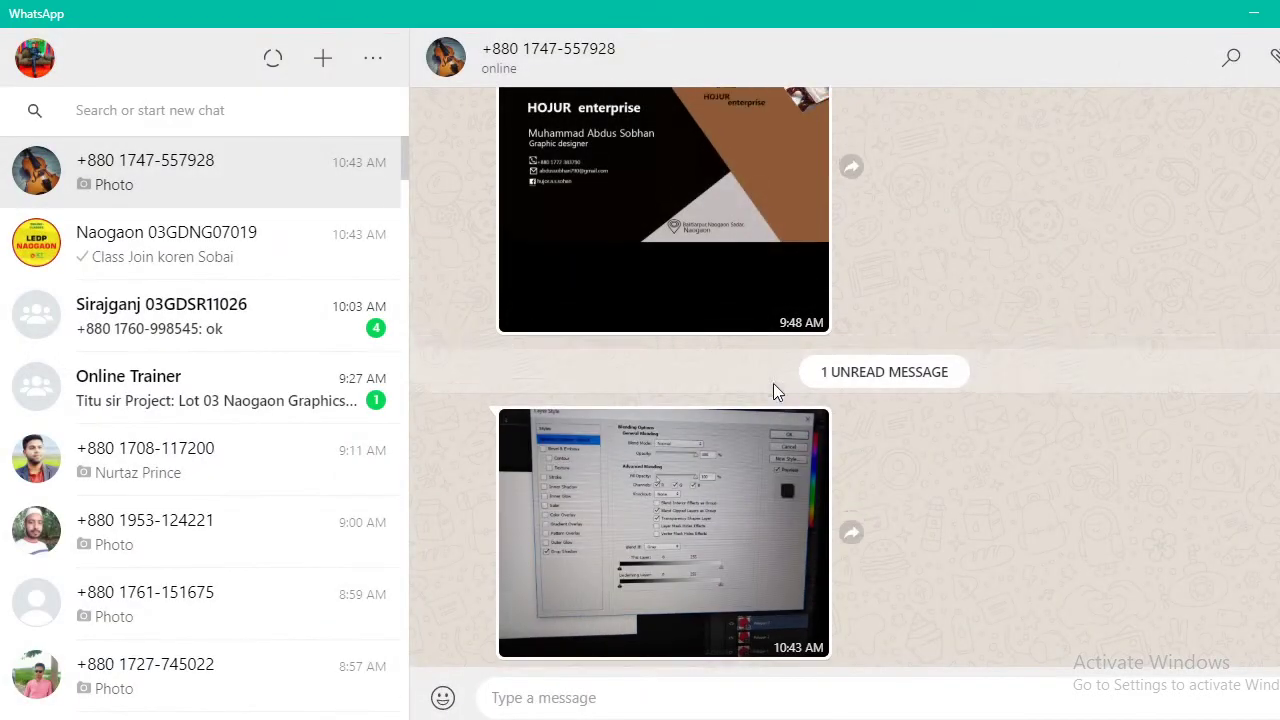
left_click(757, 457)
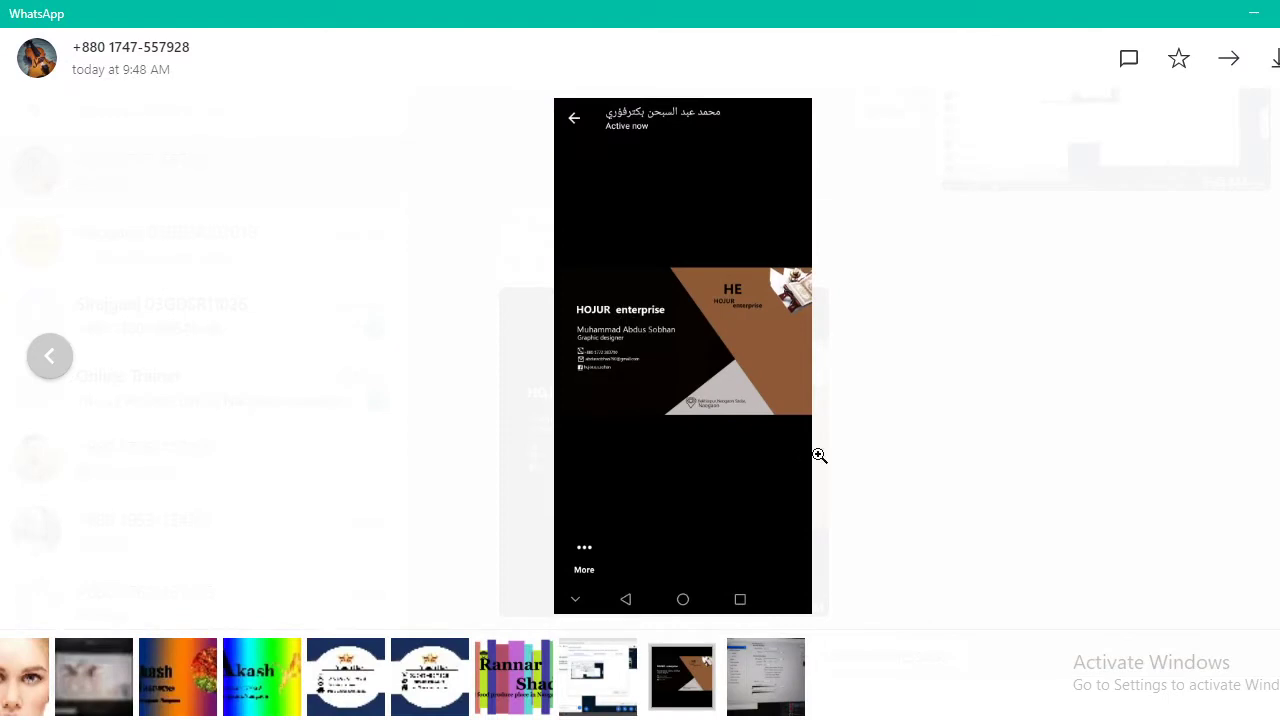
key("Escape")
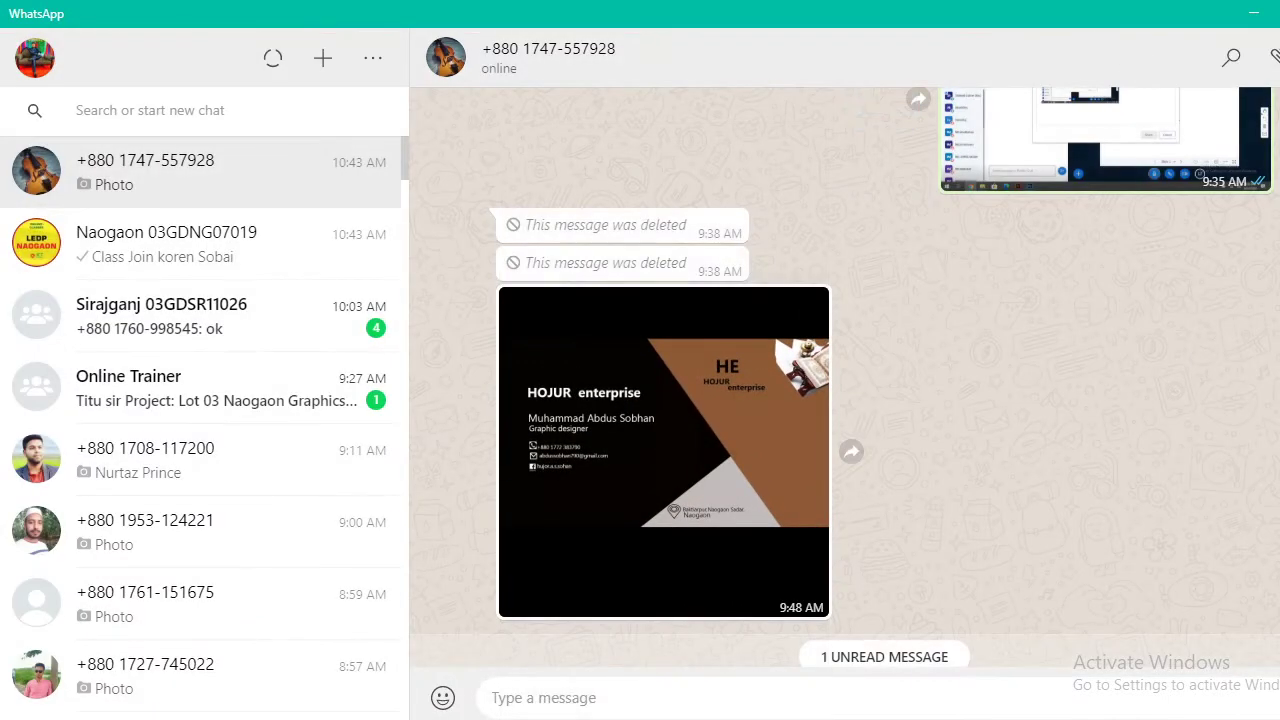
left_click(1244, 13)
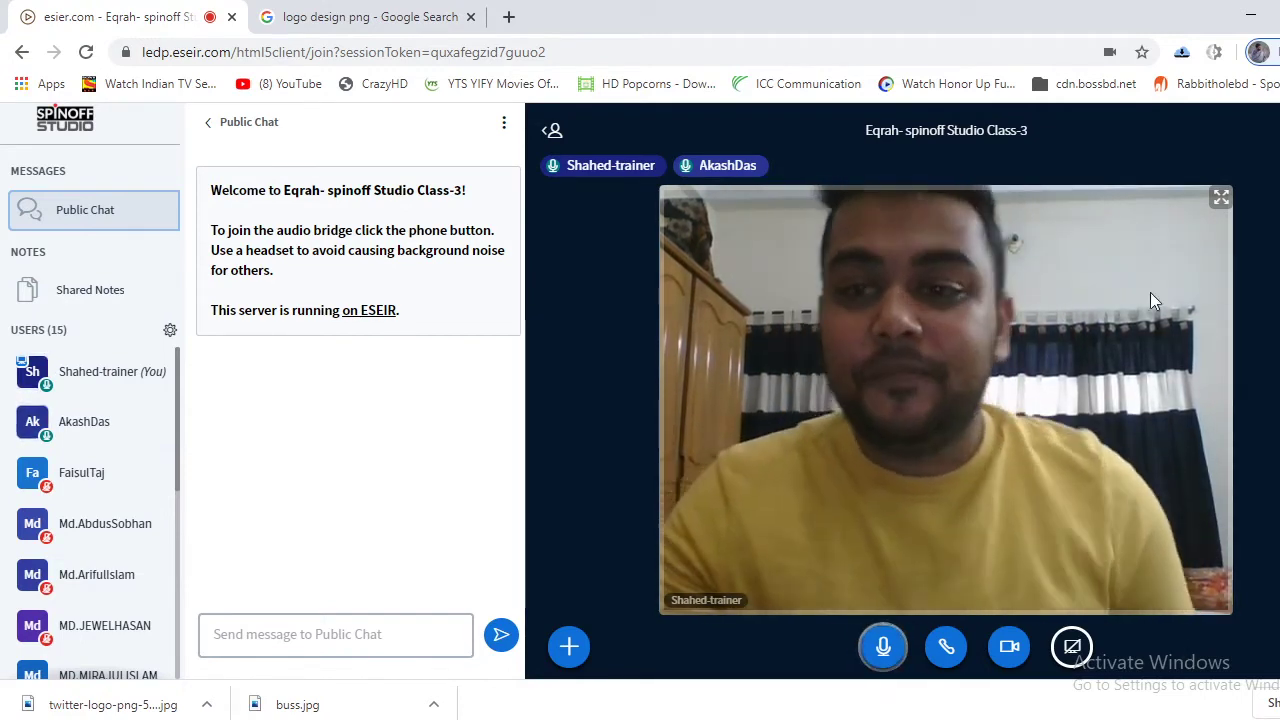
Share the Photoshop application window with the class and switch to the business card 2.psd document
left_click(1090, 647)
left_click(688, 162)
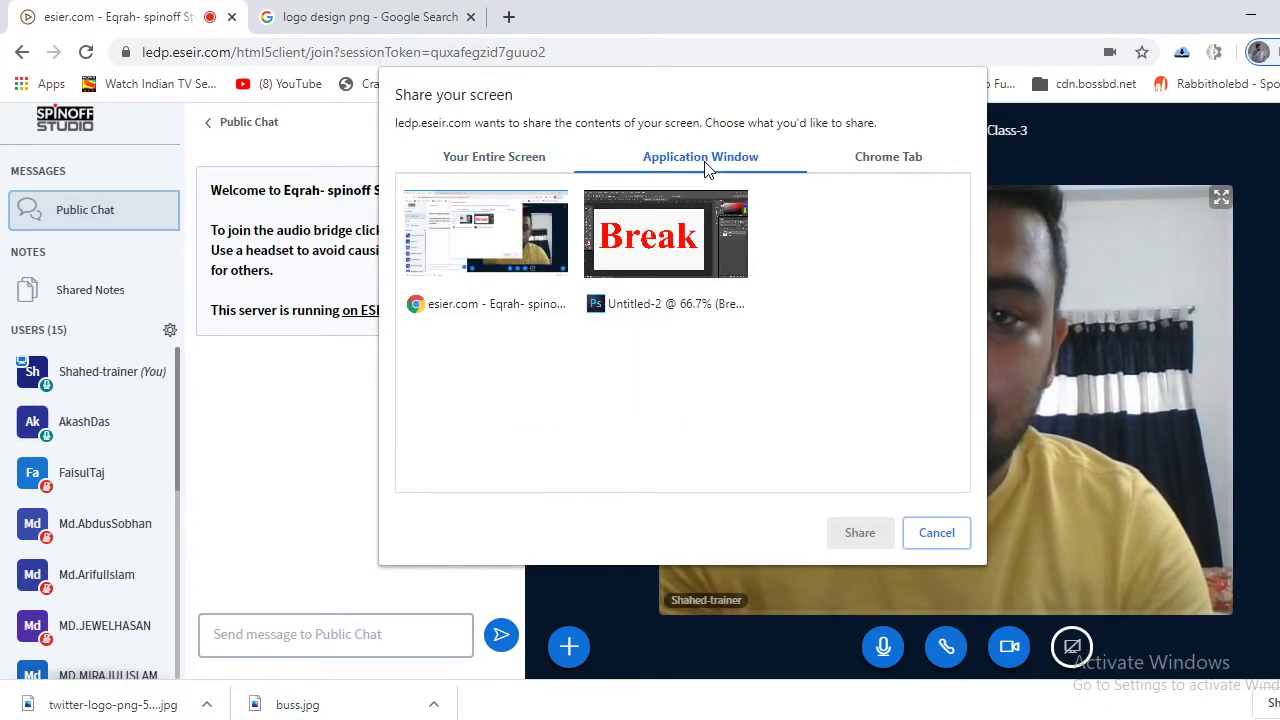
left_click(620, 275)
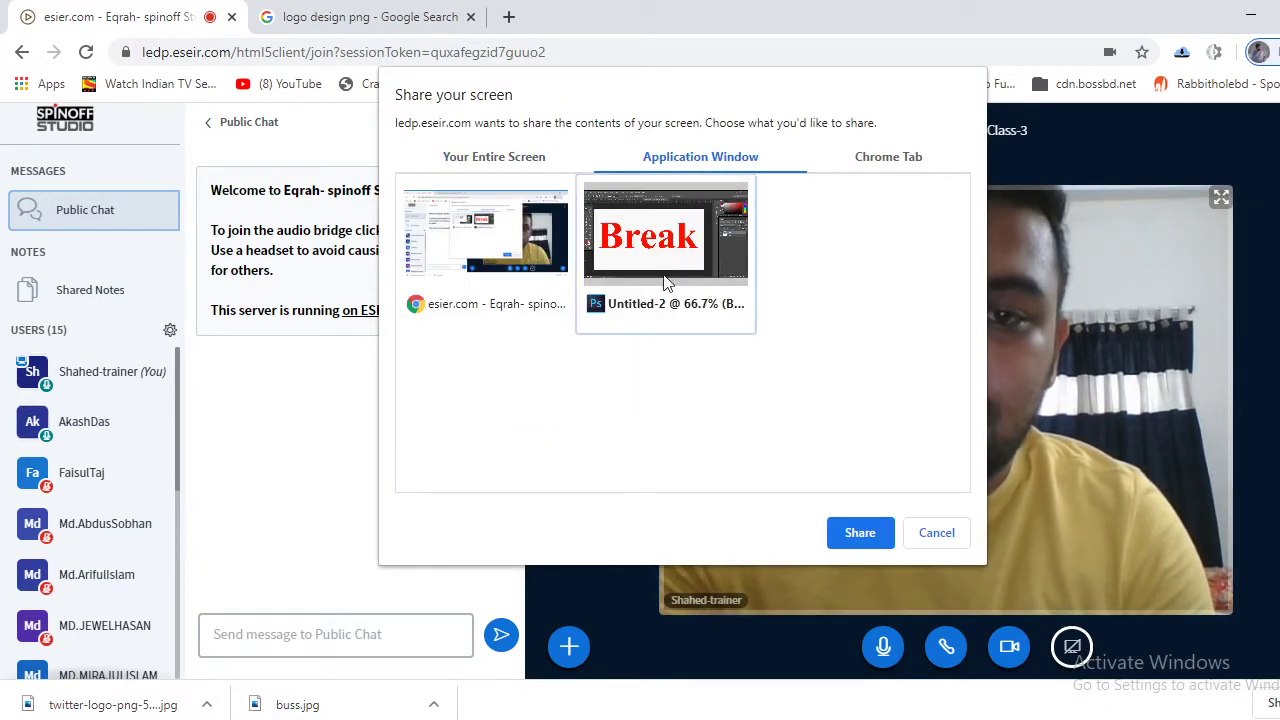
left_click(860, 533)
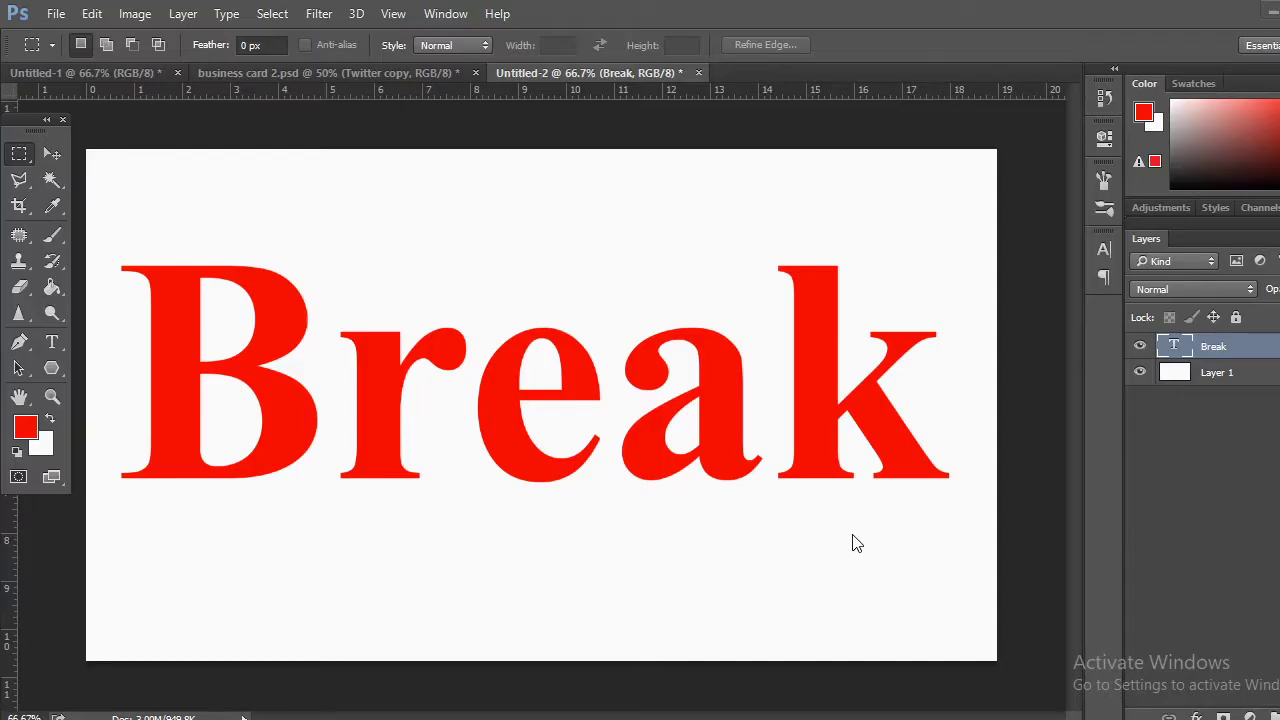
left_click(257, 74)
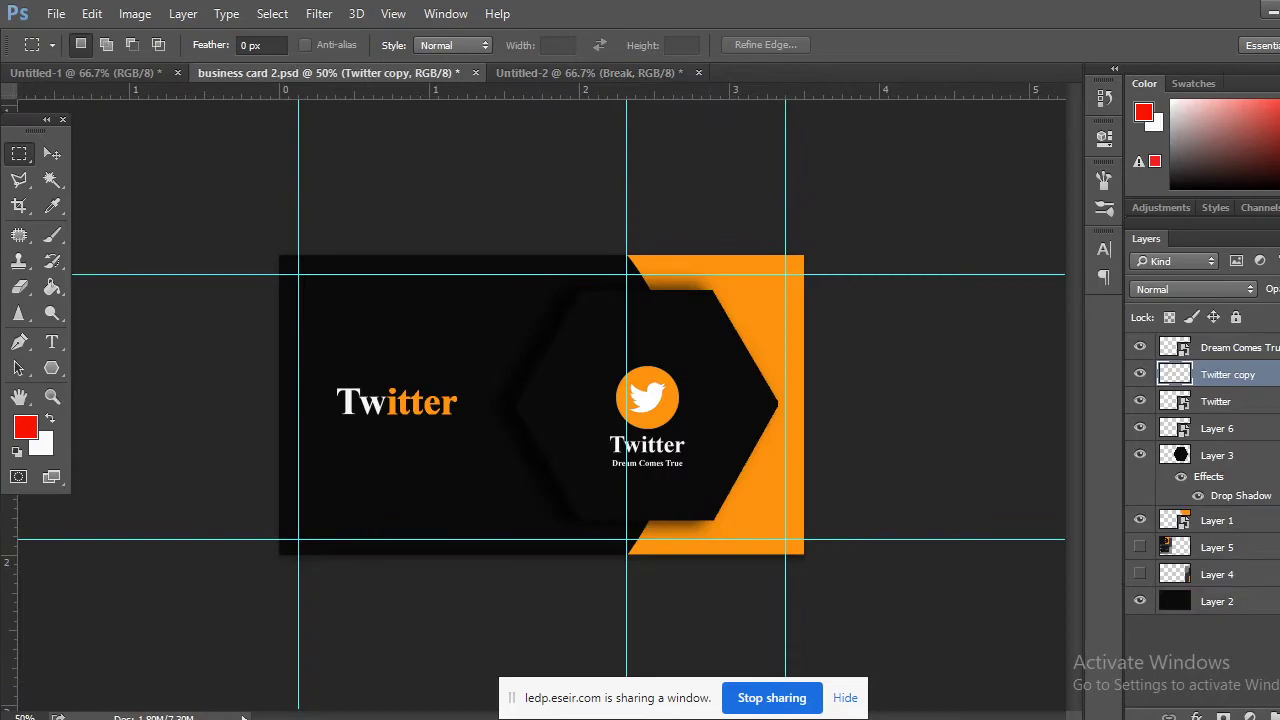
mouse_move(133, 700)
mouse_move(133, 676)
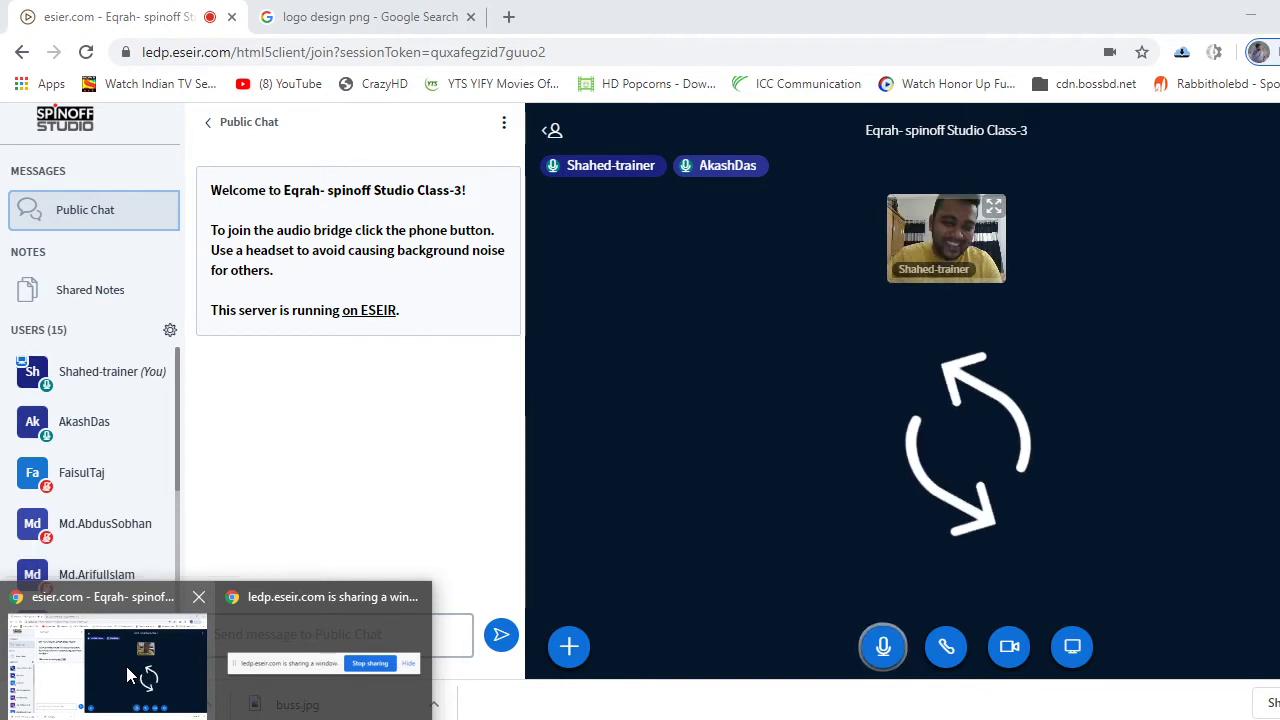
Return to the class meeting window to see the shared Twitter business card
left_click(126, 666)
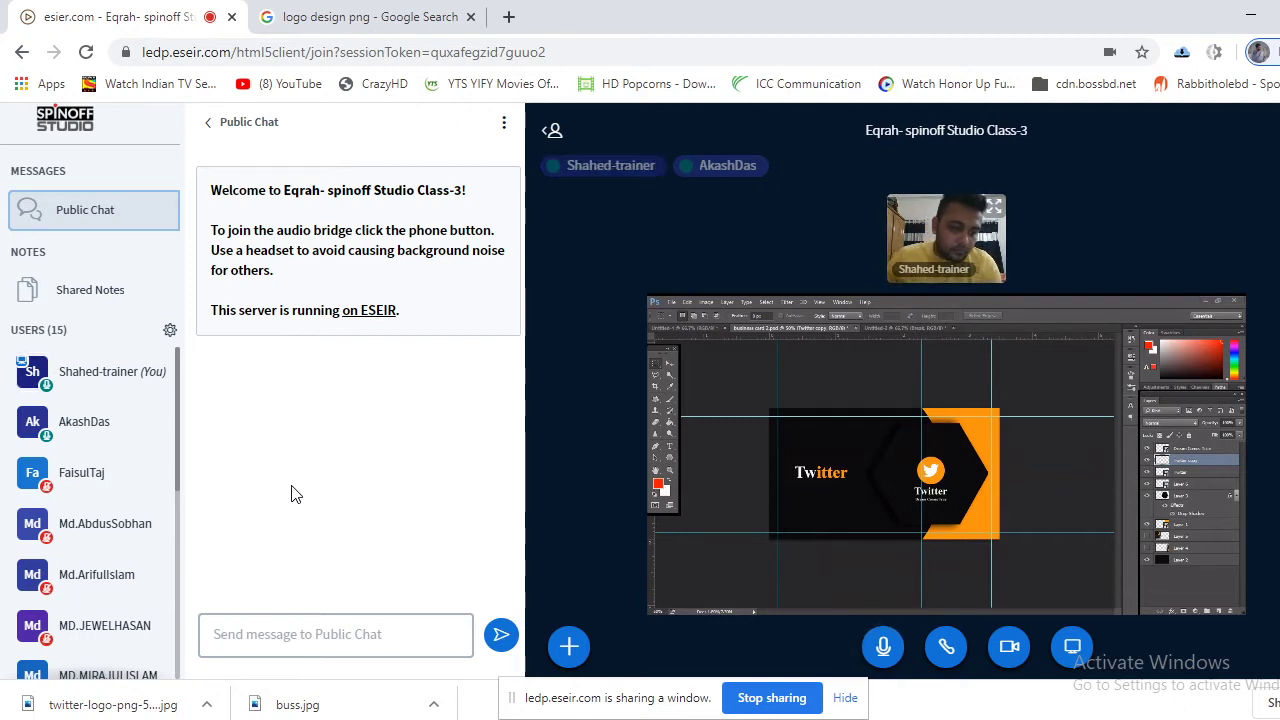
scroll(110, 510, "down", 4)
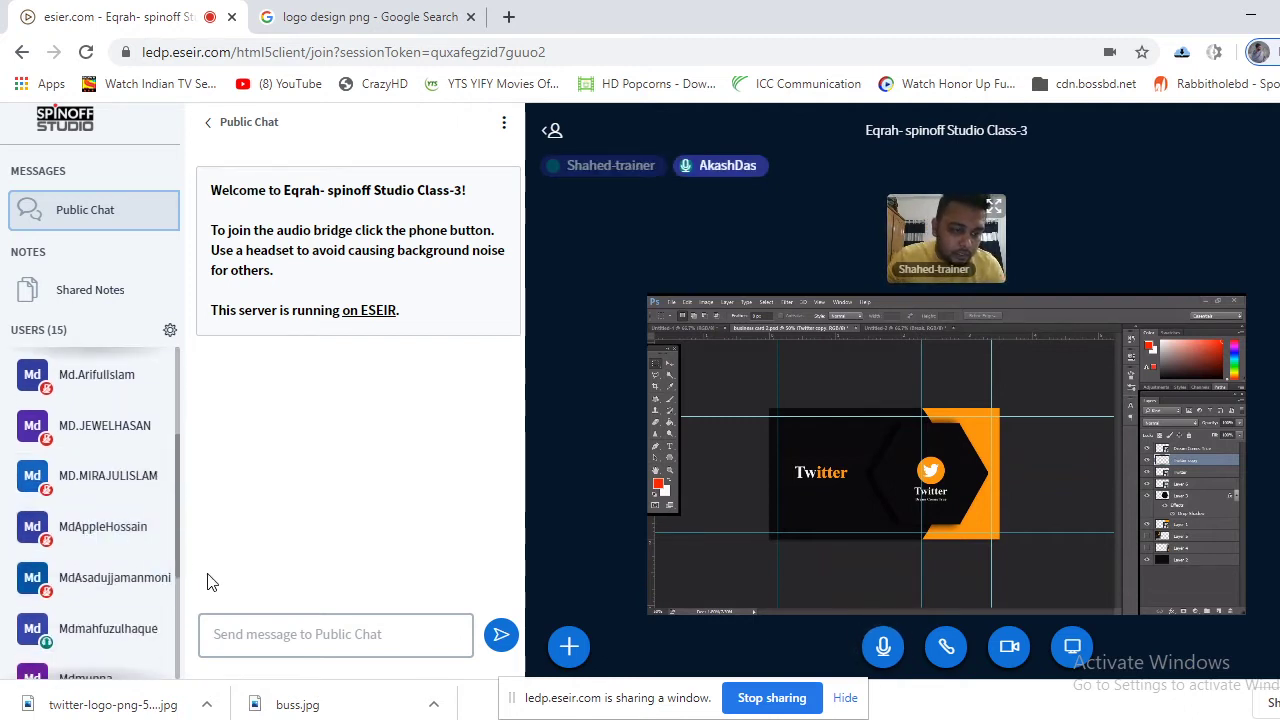
scroll(118, 575, "down", 4)
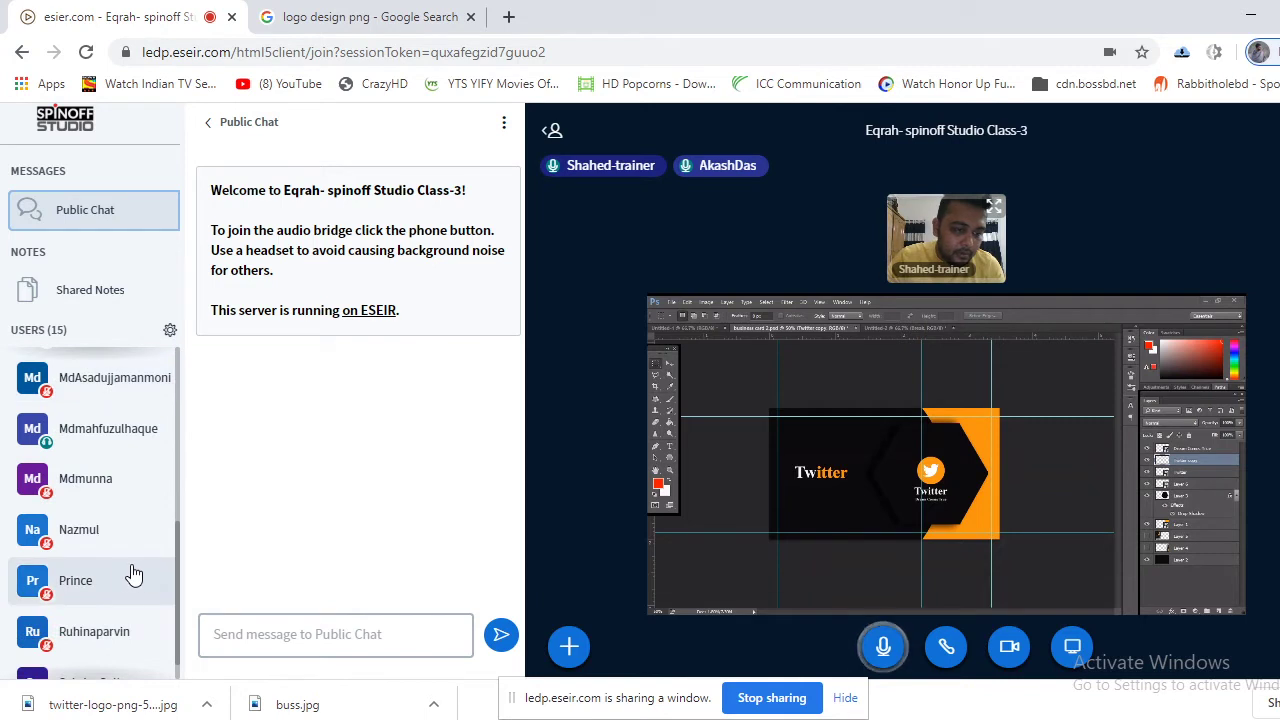
scroll(138, 572, "down", 1)
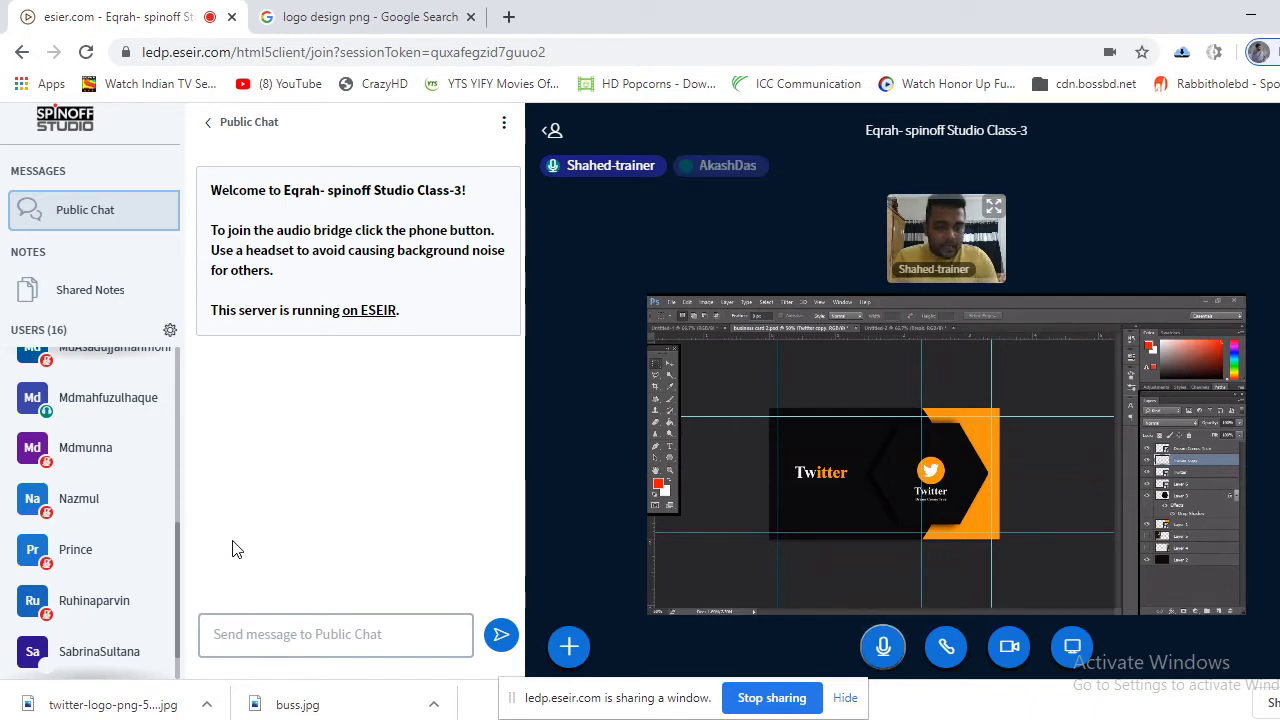
scroll(150, 495, "up", 2)
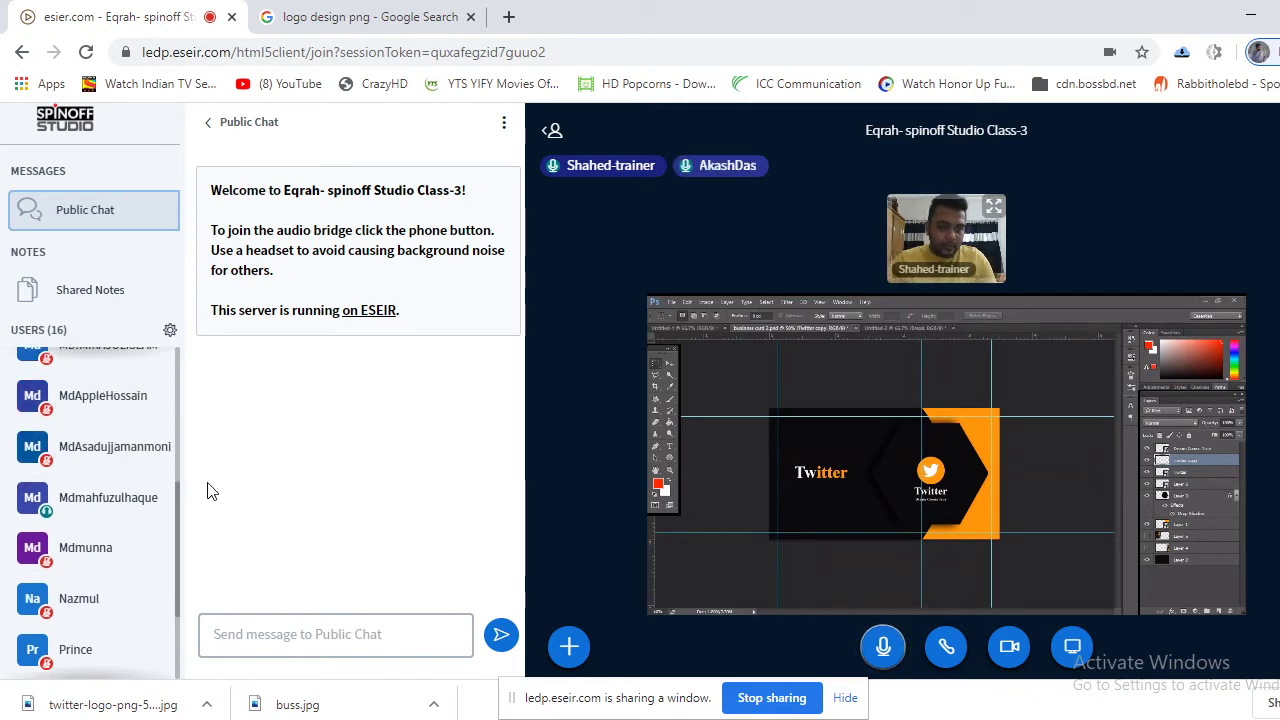
scroll(100, 490, "up", 5)
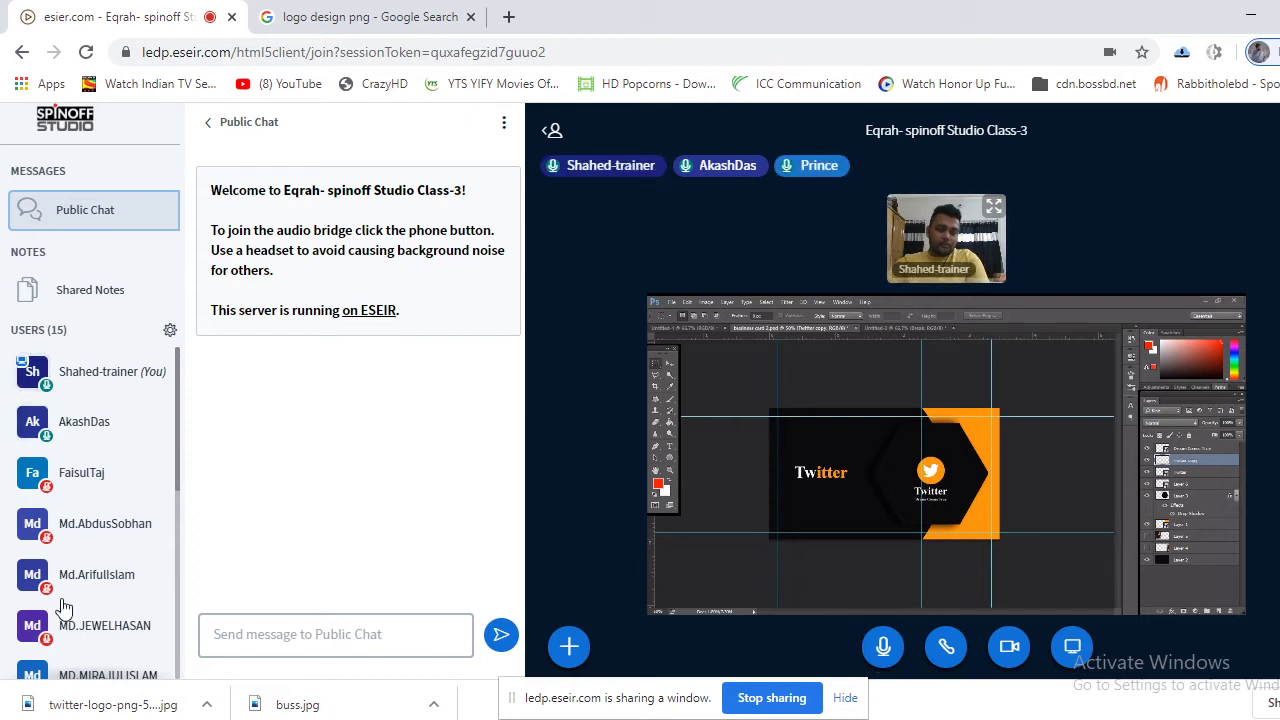
scroll(100, 591, "down", 4)
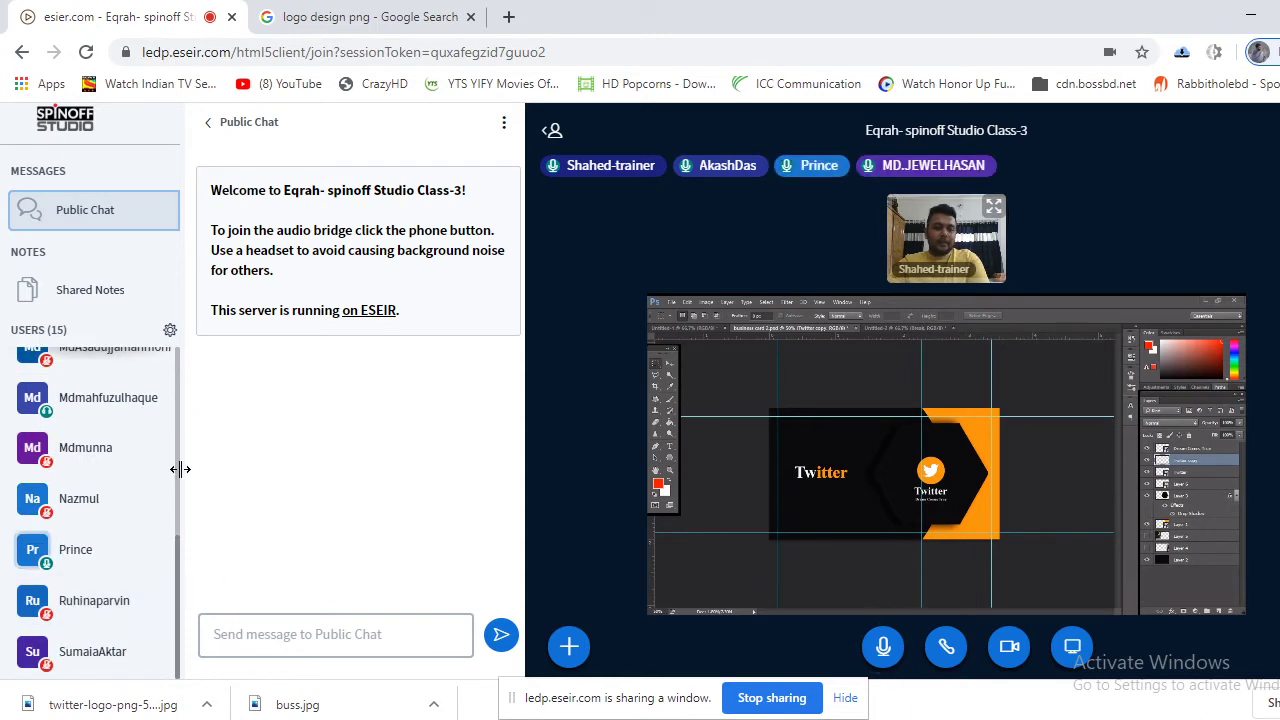
scroll(163, 500, "up", 4)
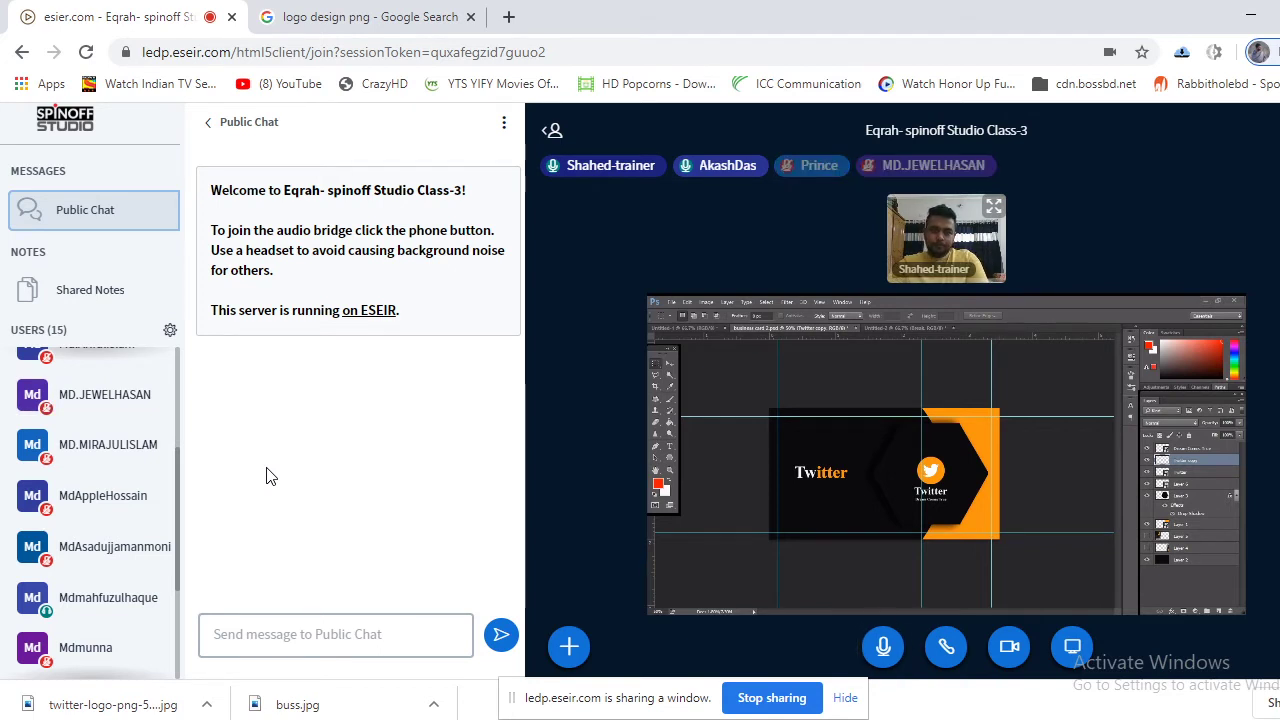
scroll(120, 488, "up", 5)
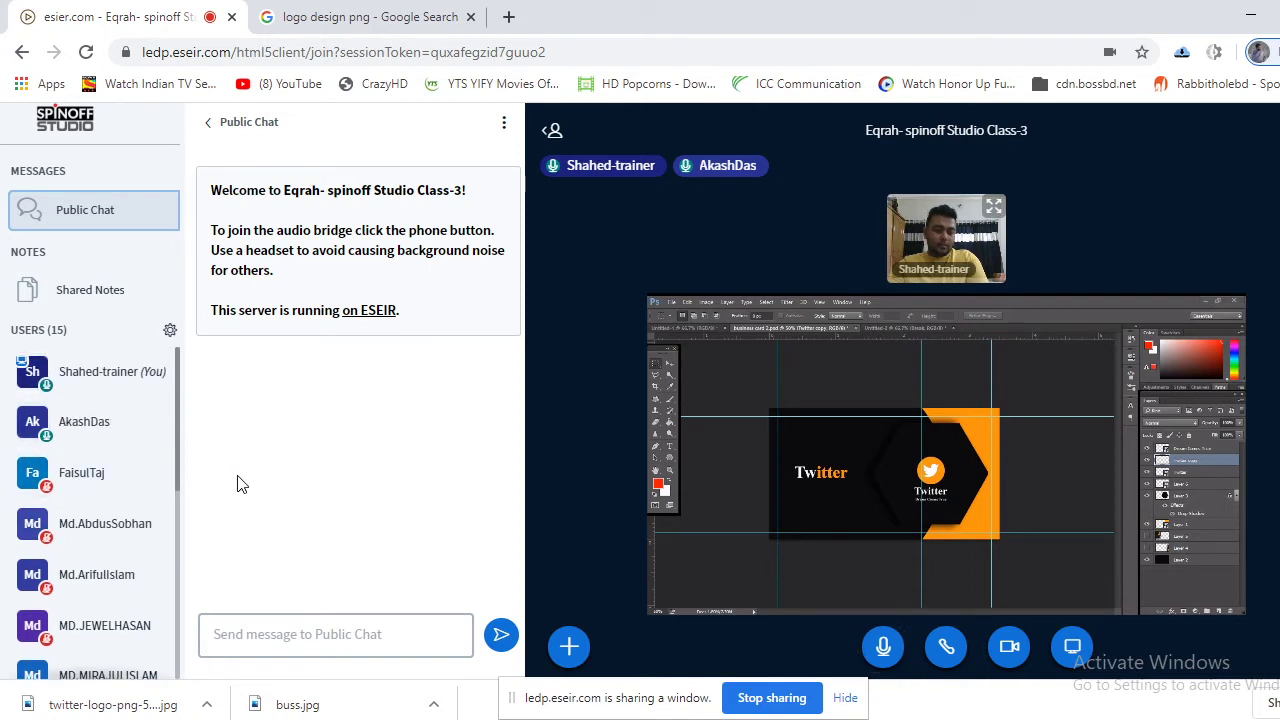
scroll(100, 560, "down", 6)
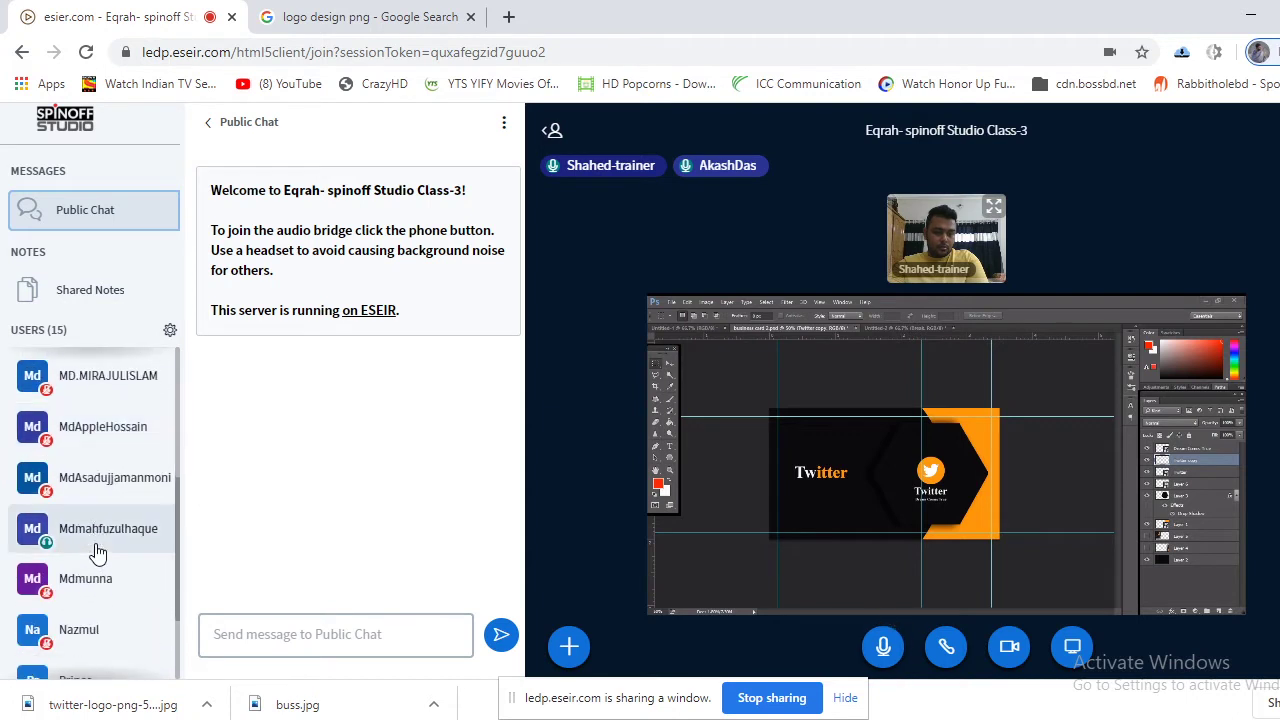
scroll(97, 553, "down", 3)
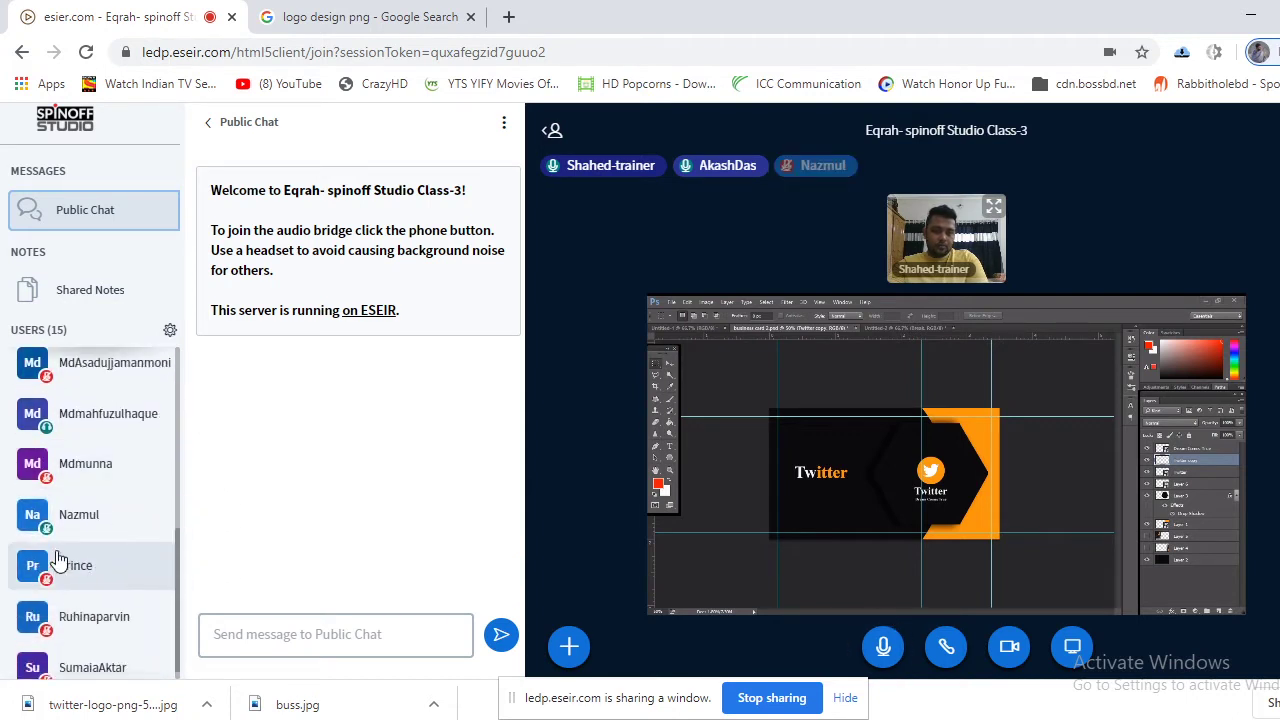
scroll(79, 551, "up", 7)
scroll(90, 548, "up", 1)
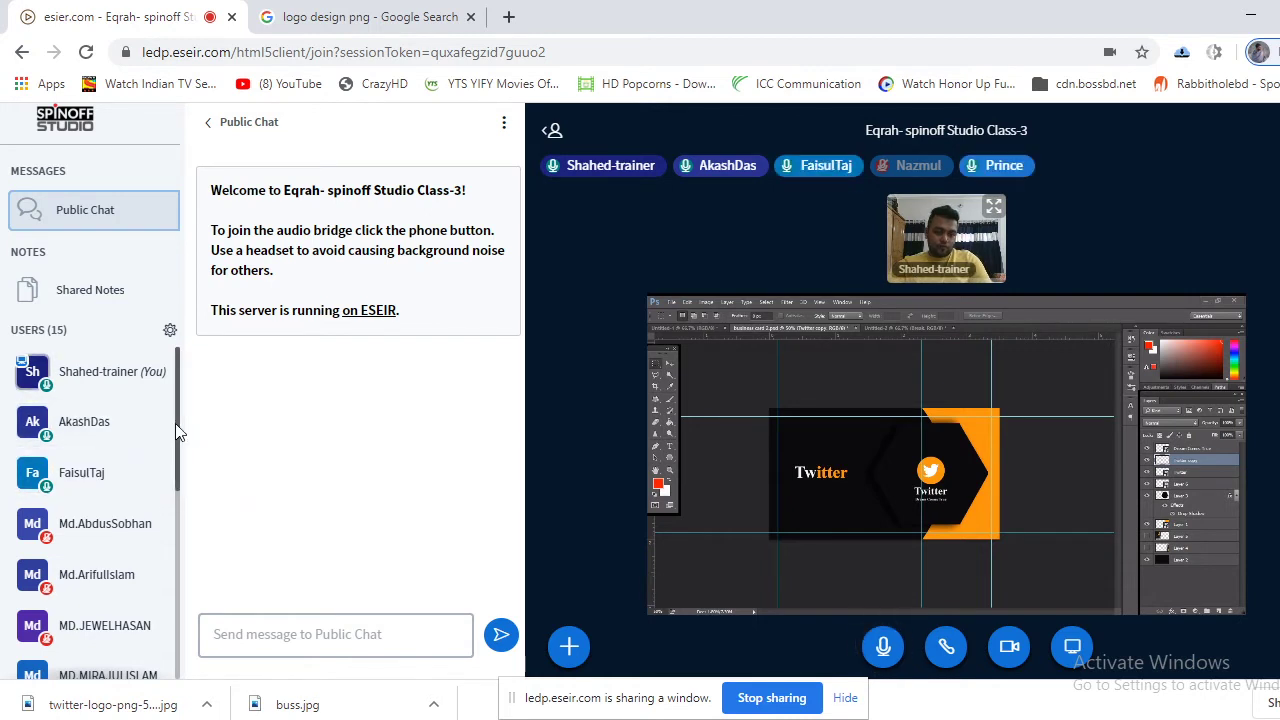
scroll(177, 425, "down", 1)
scroll(186, 430, "up", 1)
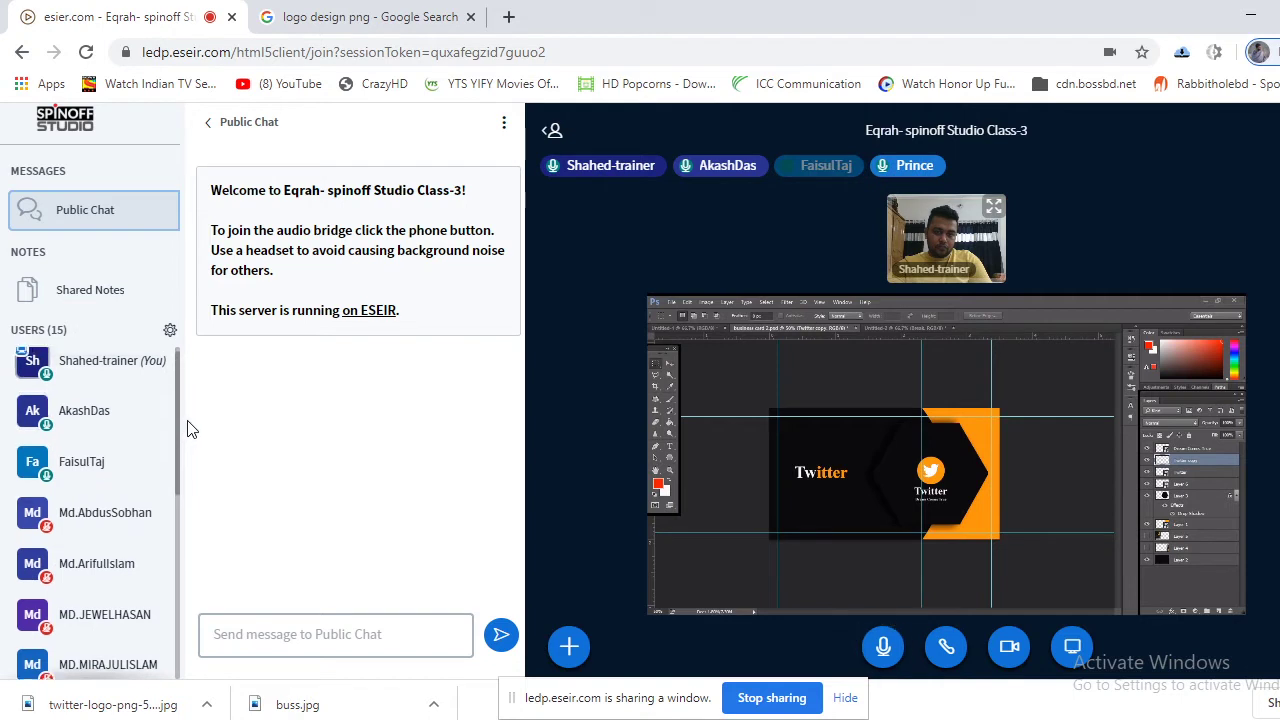
scroll(196, 470, "down", 5)
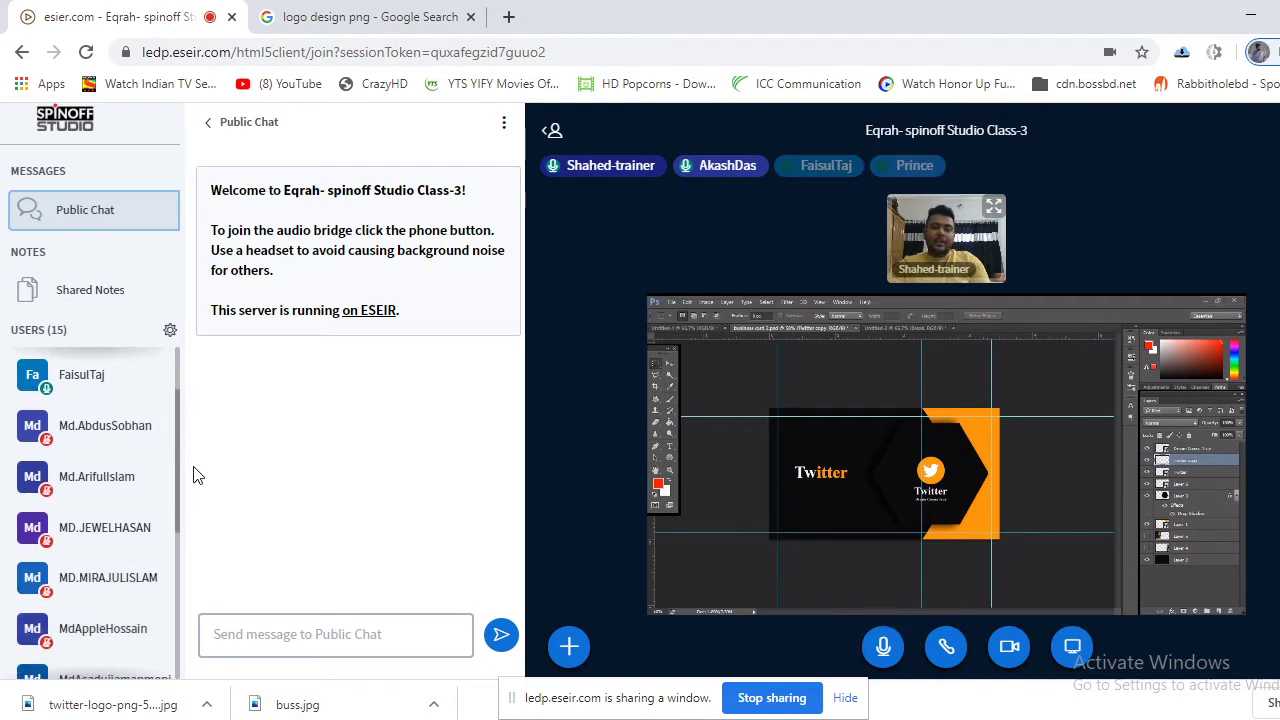
scroll(200, 540, "down", 5)
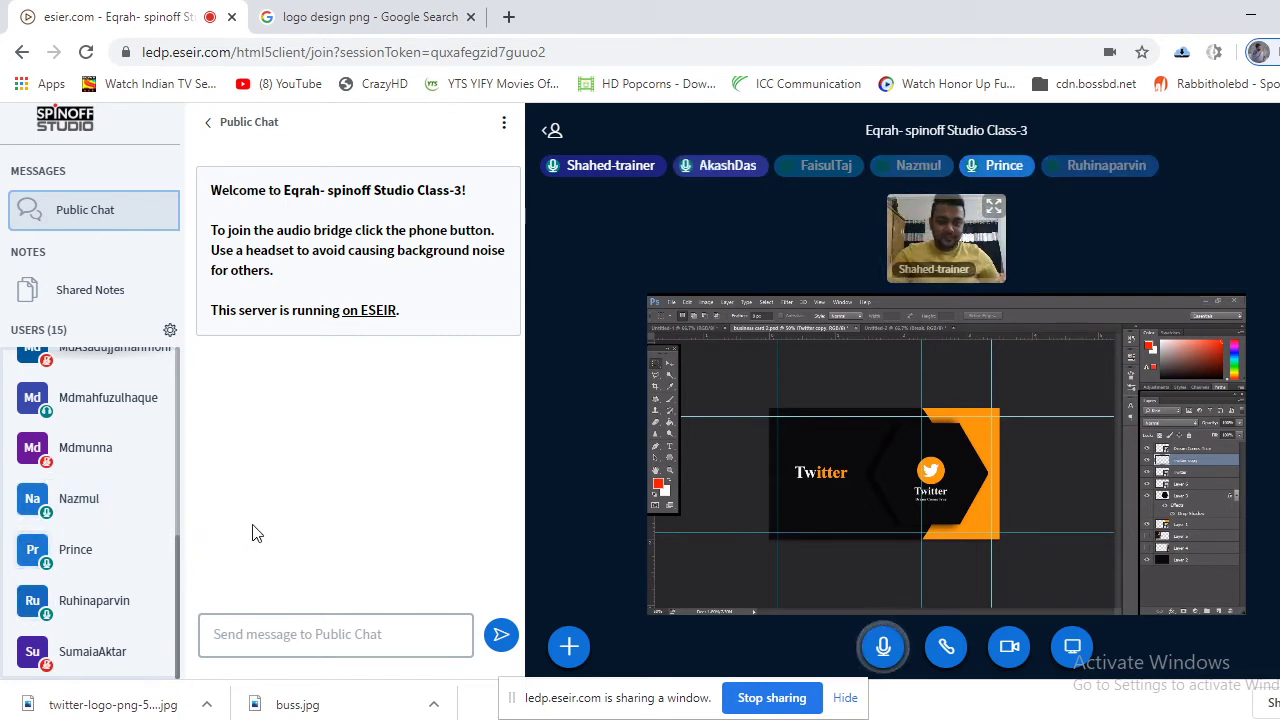
scroll(157, 523, "up", 10)
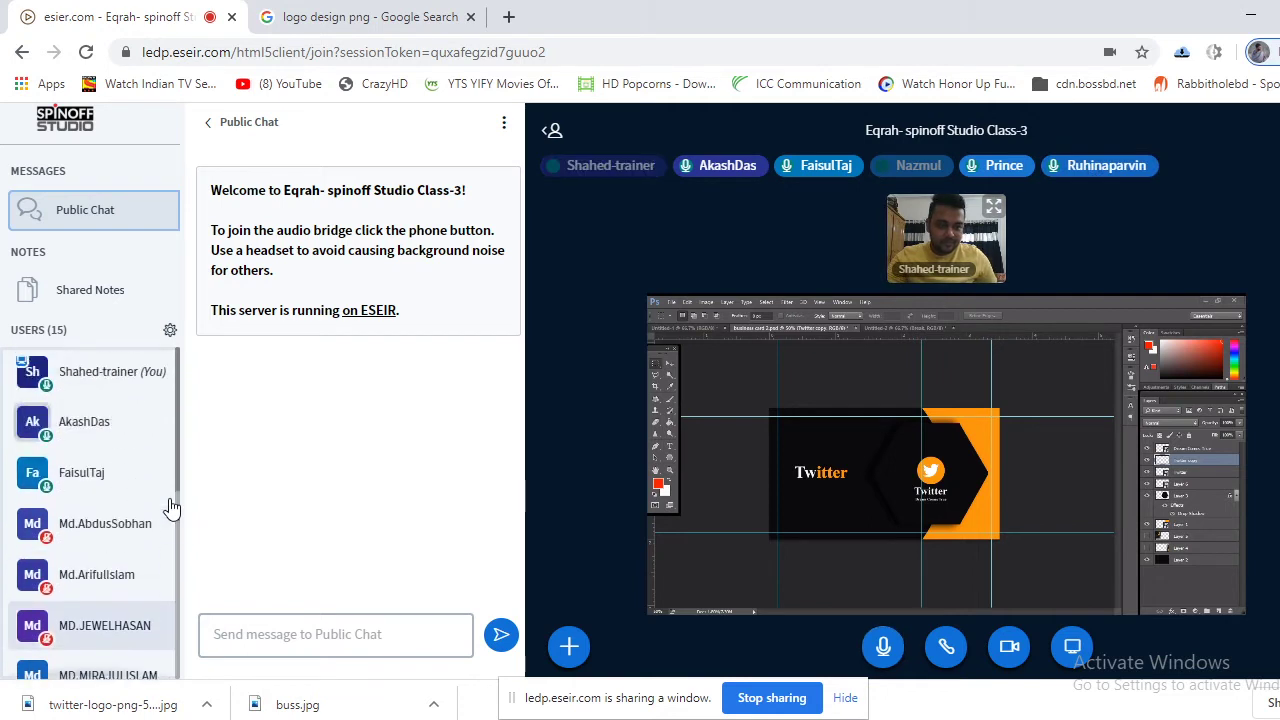
scroll(113, 548, "down", 2)
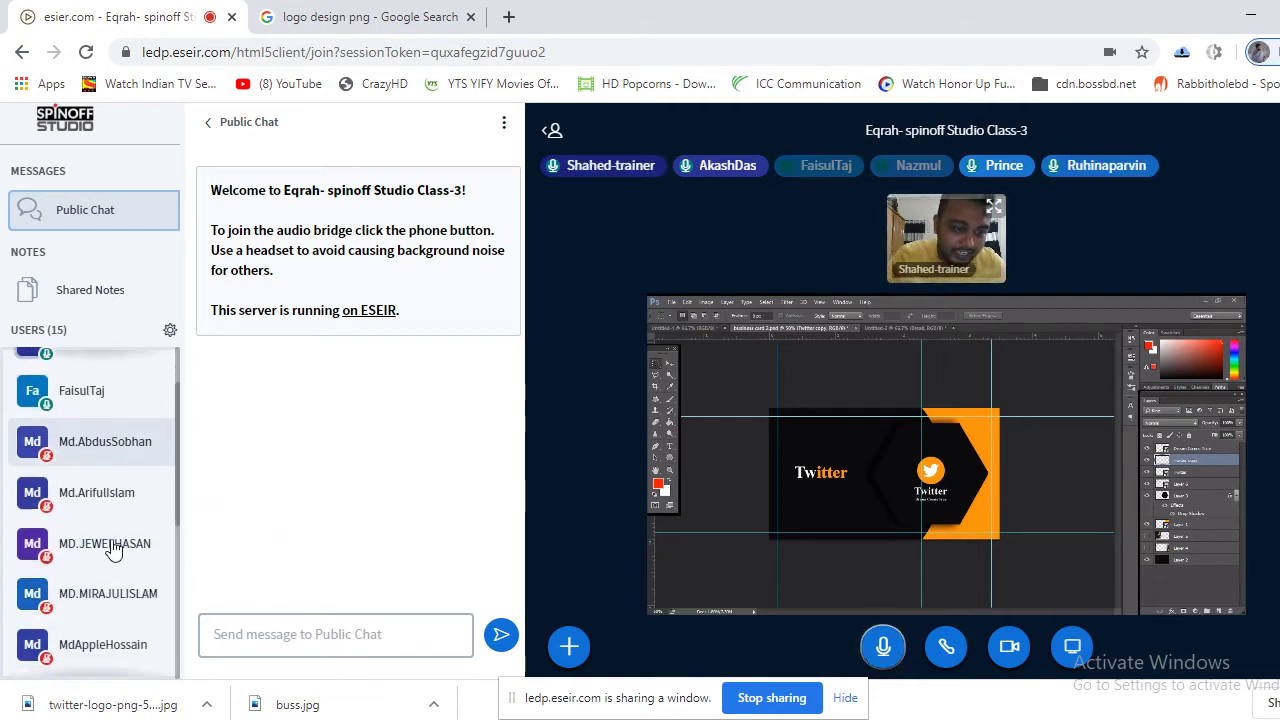
scroll(113, 548, "down", 5)
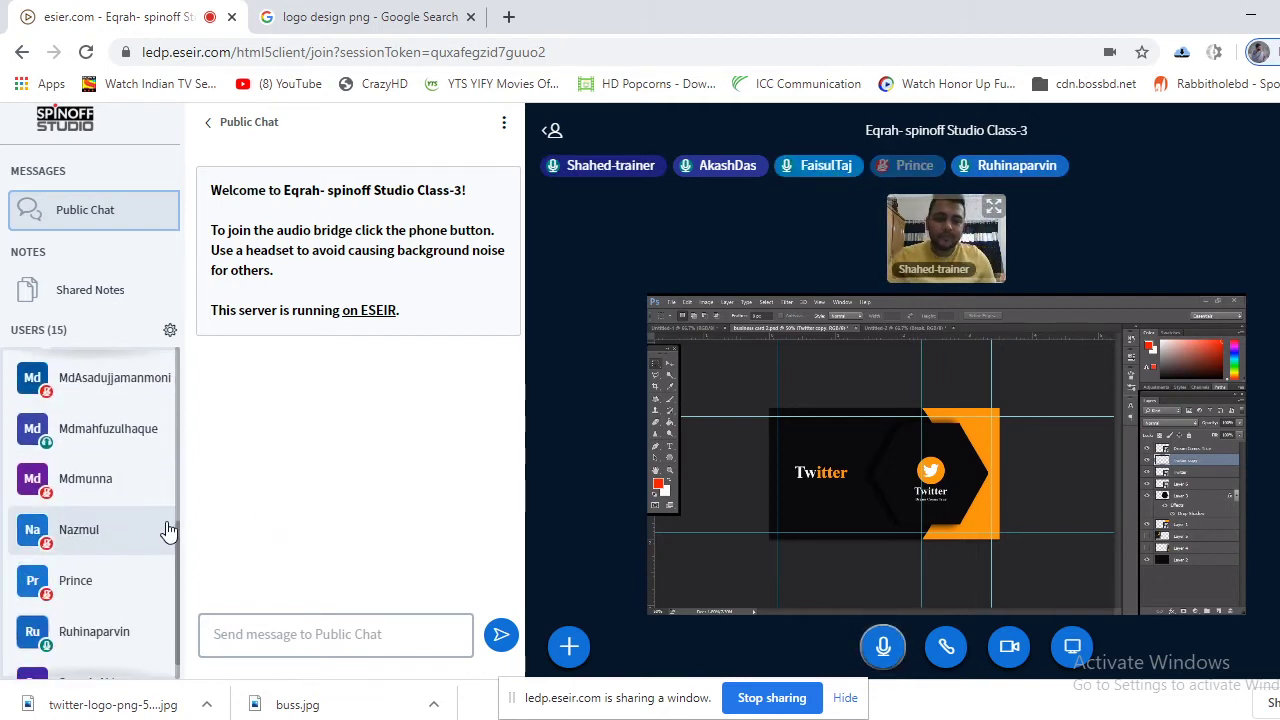
scroll(114, 560, "down", 1)
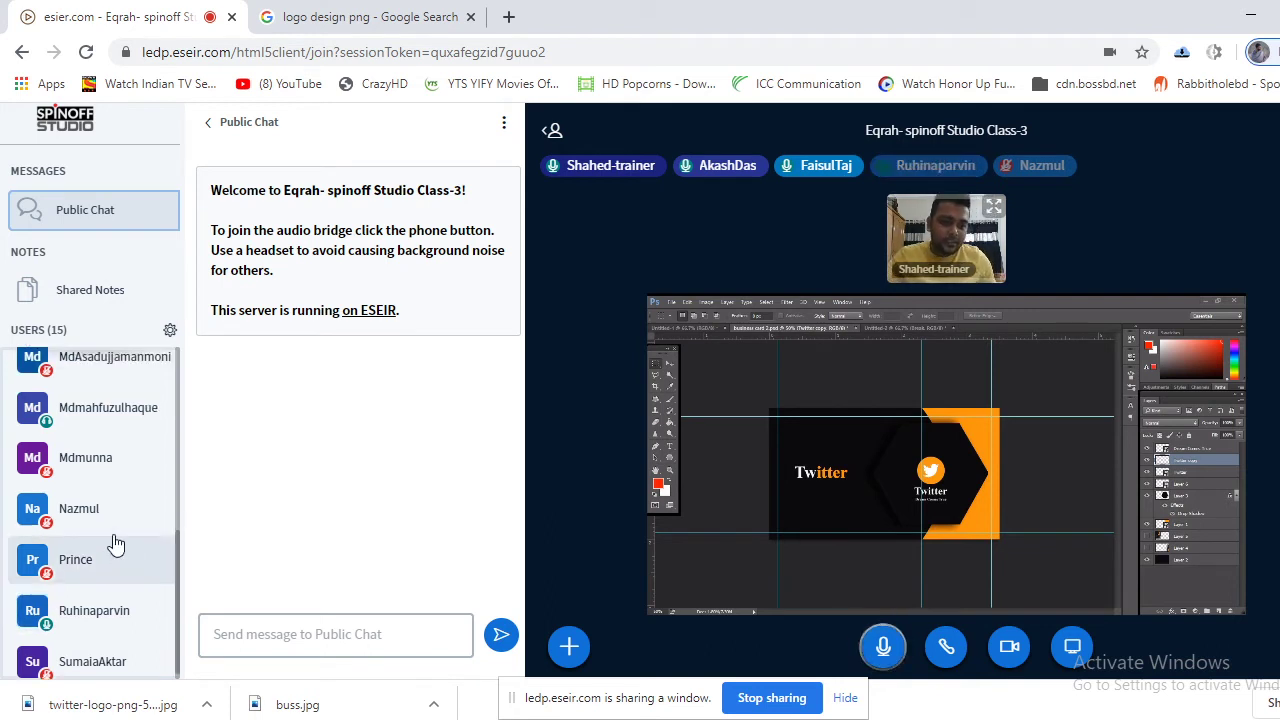
scroll(110, 543, "up", 2)
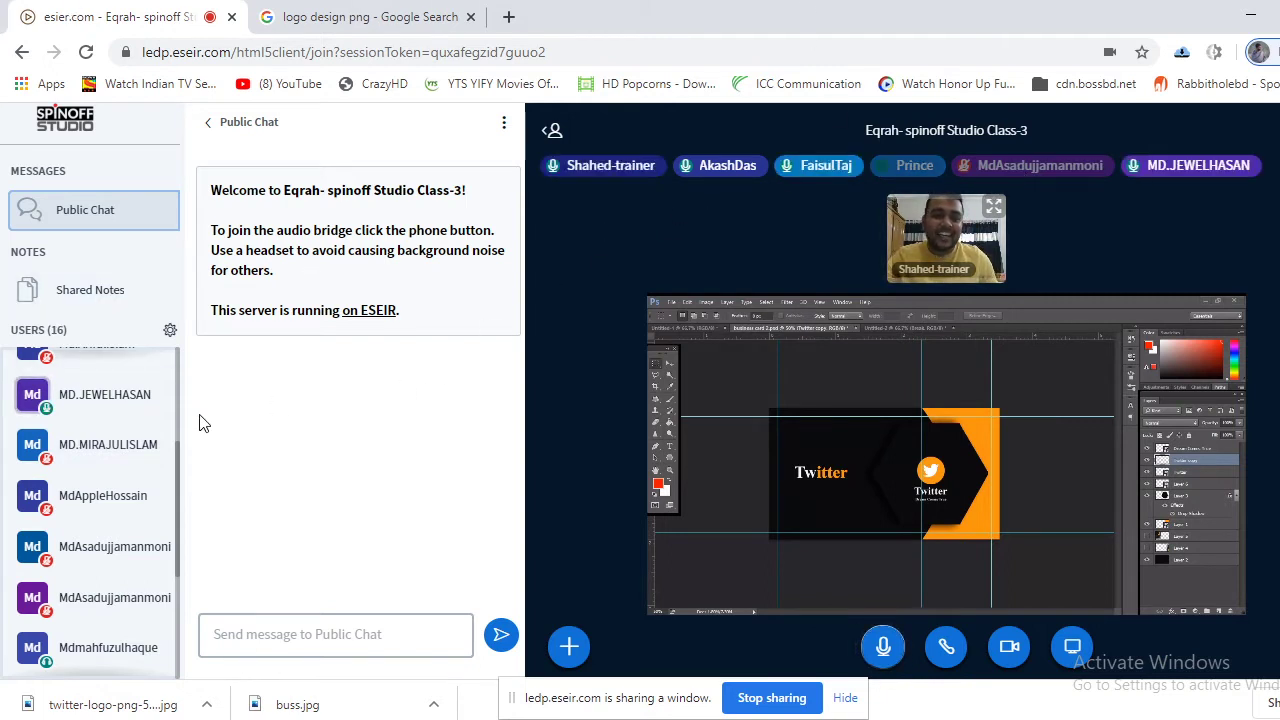
scroll(28, 528, "down", 3)
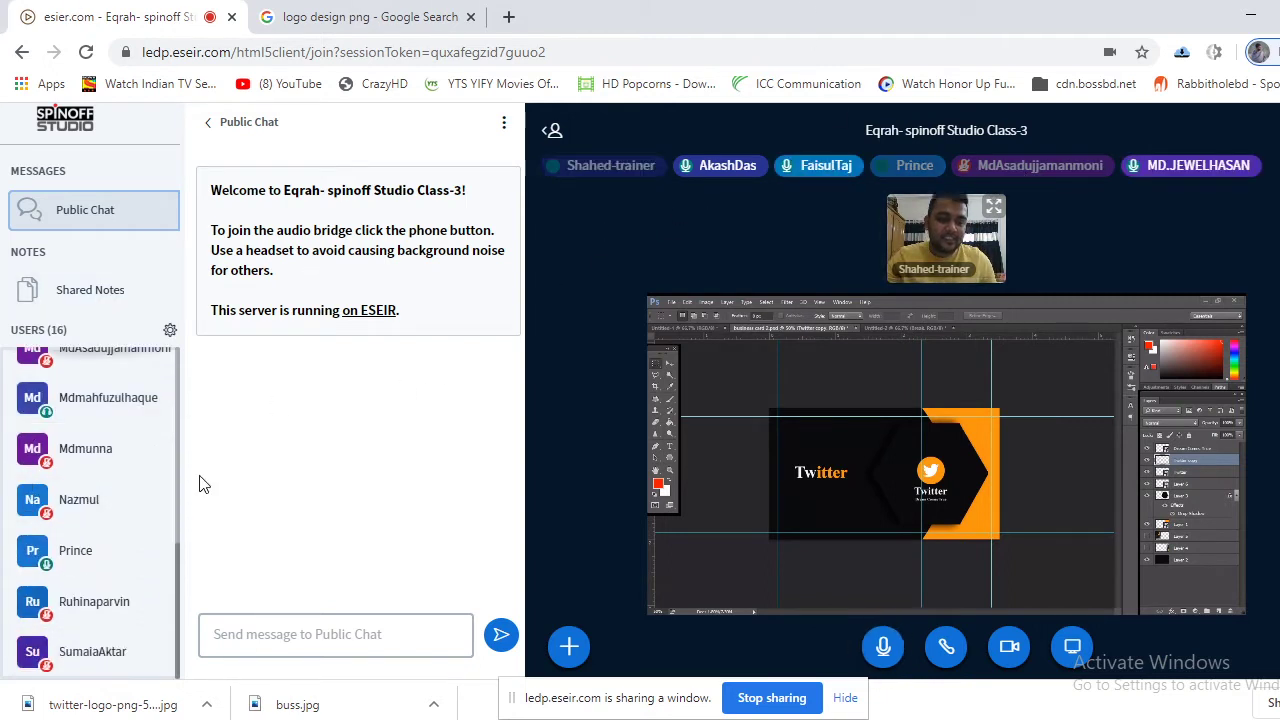
scroll(88, 508, "up", 8)
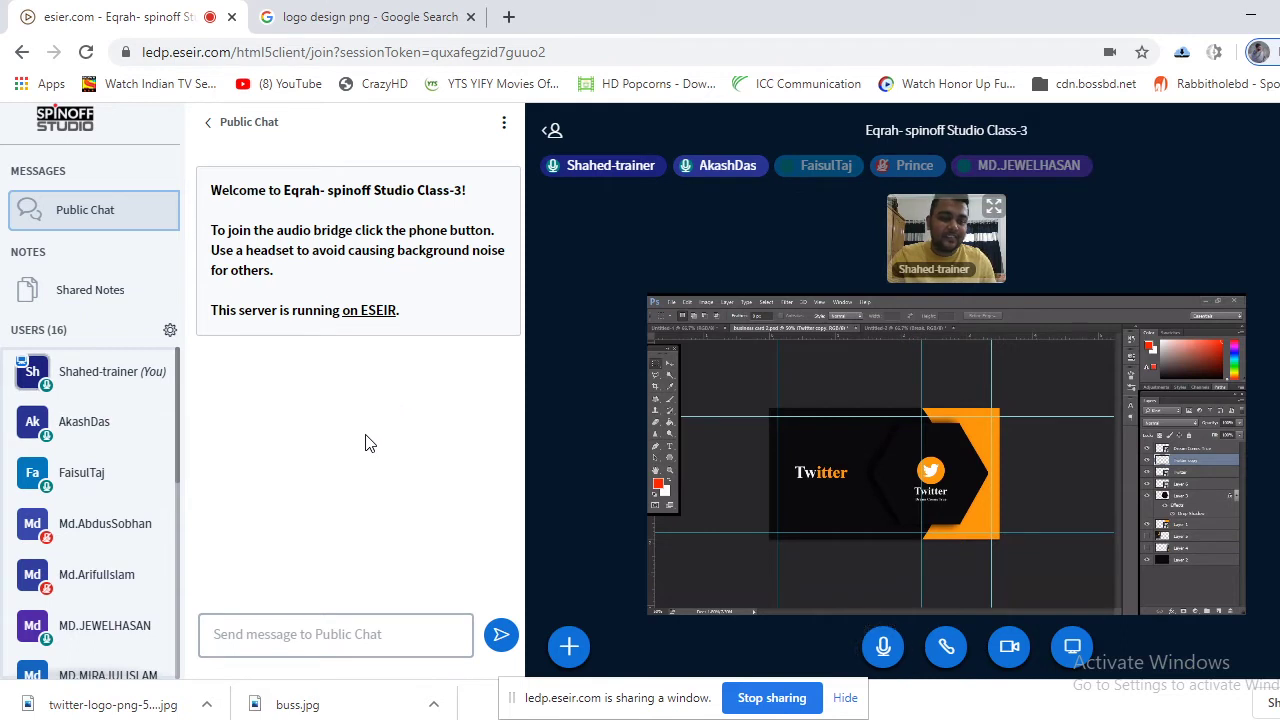
scroll(165, 500, "down", 1)
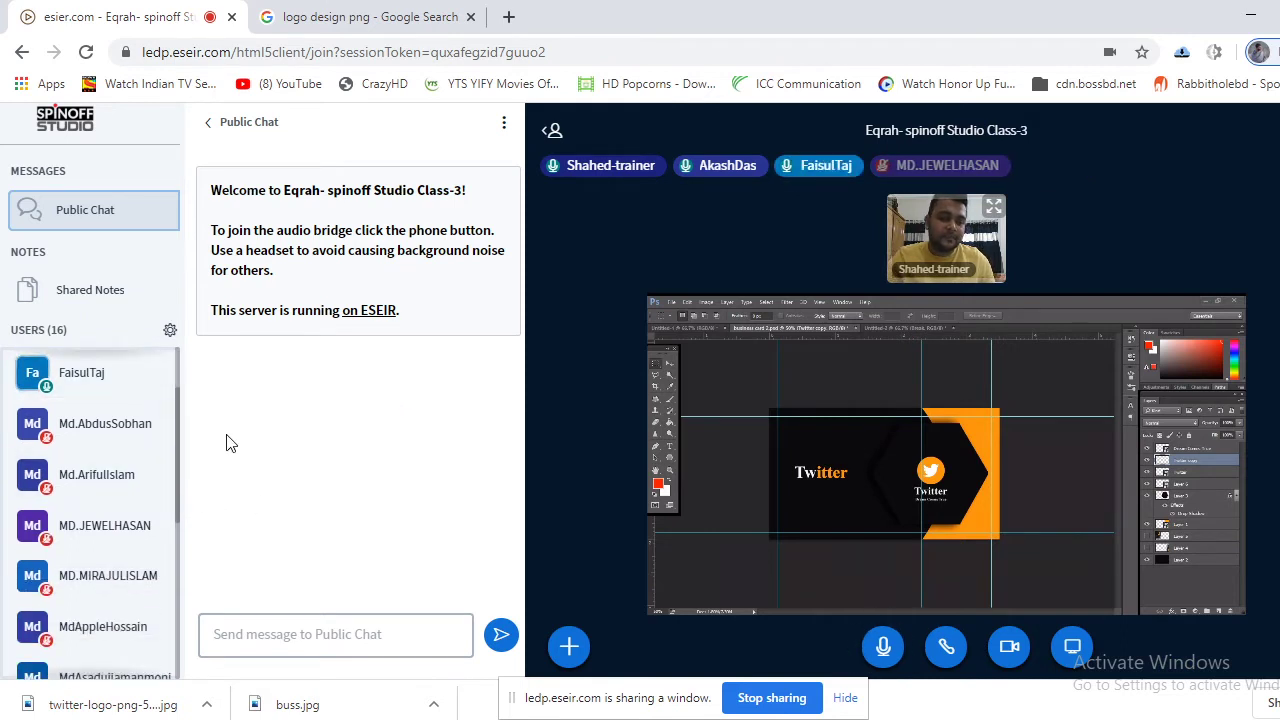
scroll(181, 412, "up", 1)
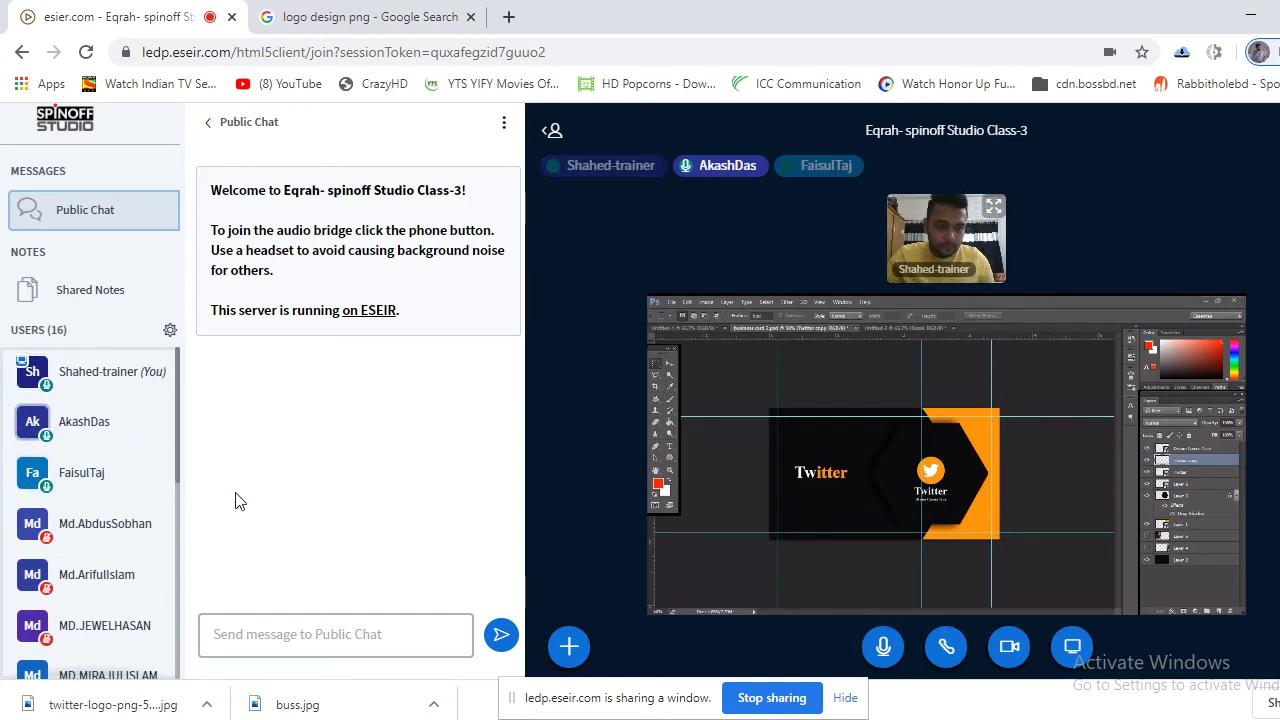
scroll(85, 545, "down", 1)
scroll(86, 545, "down", 3)
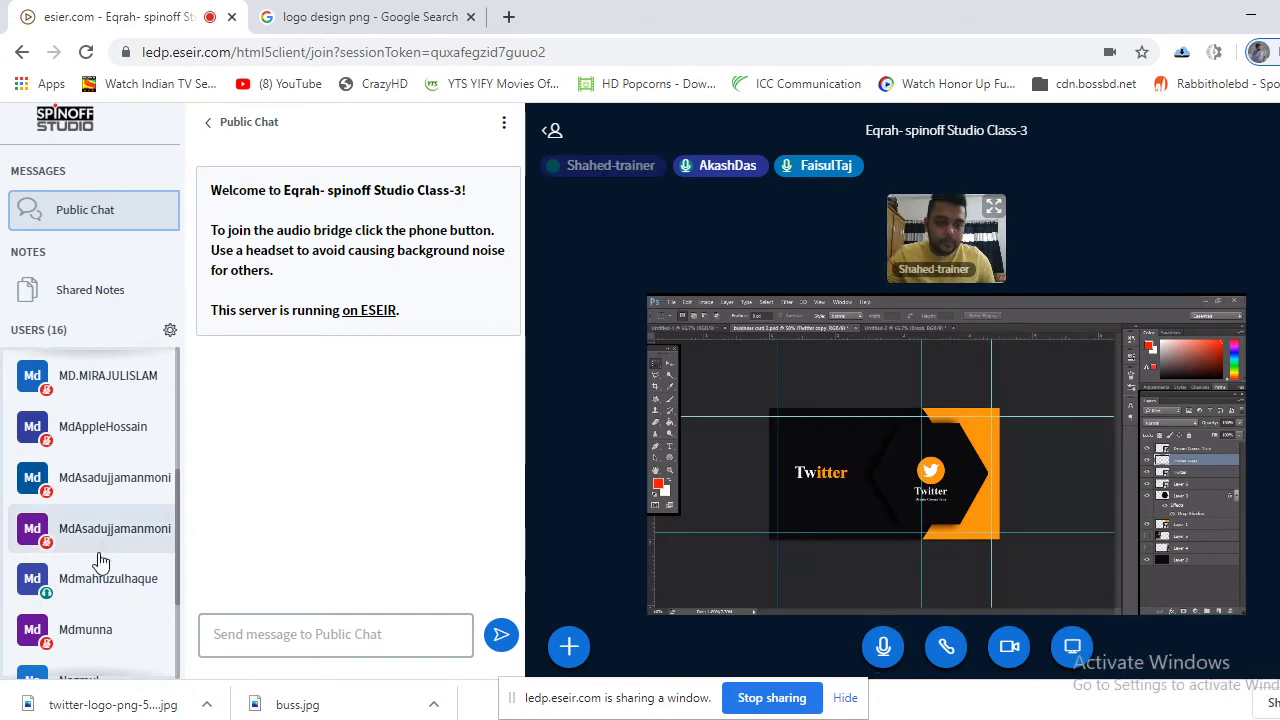
scroll(100, 562, "down", 3)
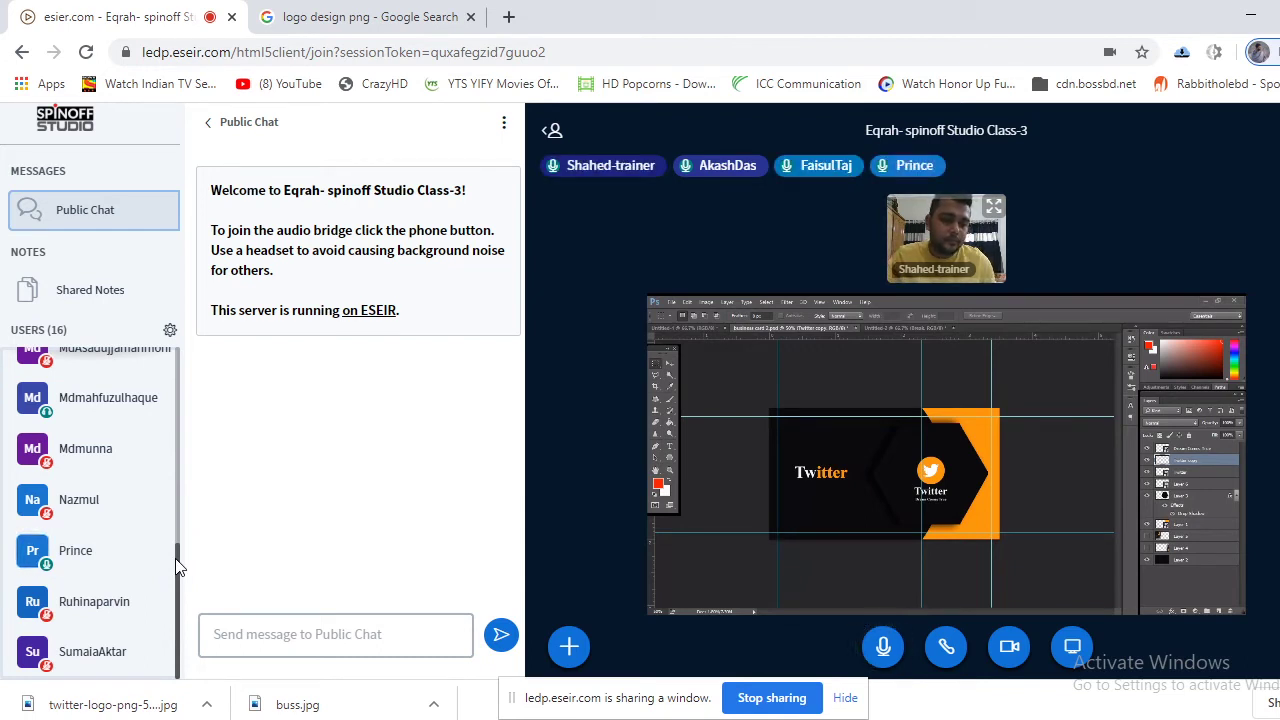
Scroll through the class Users list, then switch over to the WhatsApp window
left_click_drag(175, 567, 214, 368)
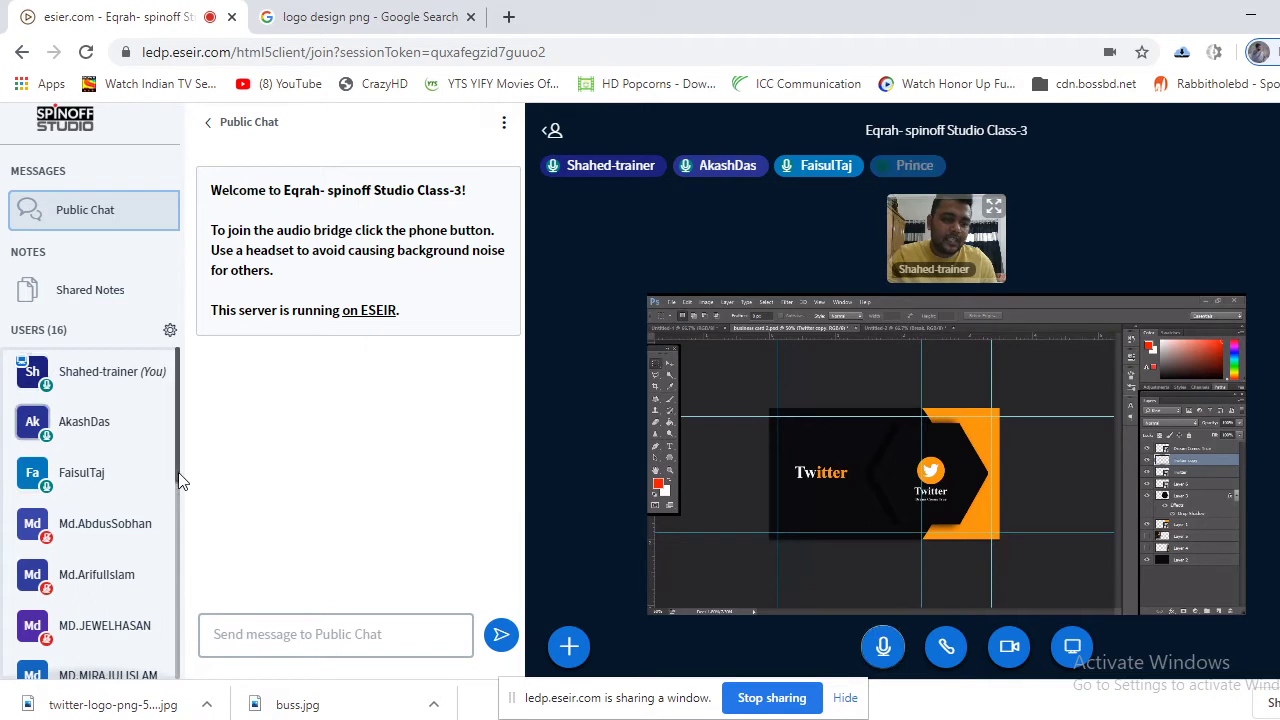
left_click_drag(180, 449, 175, 460)
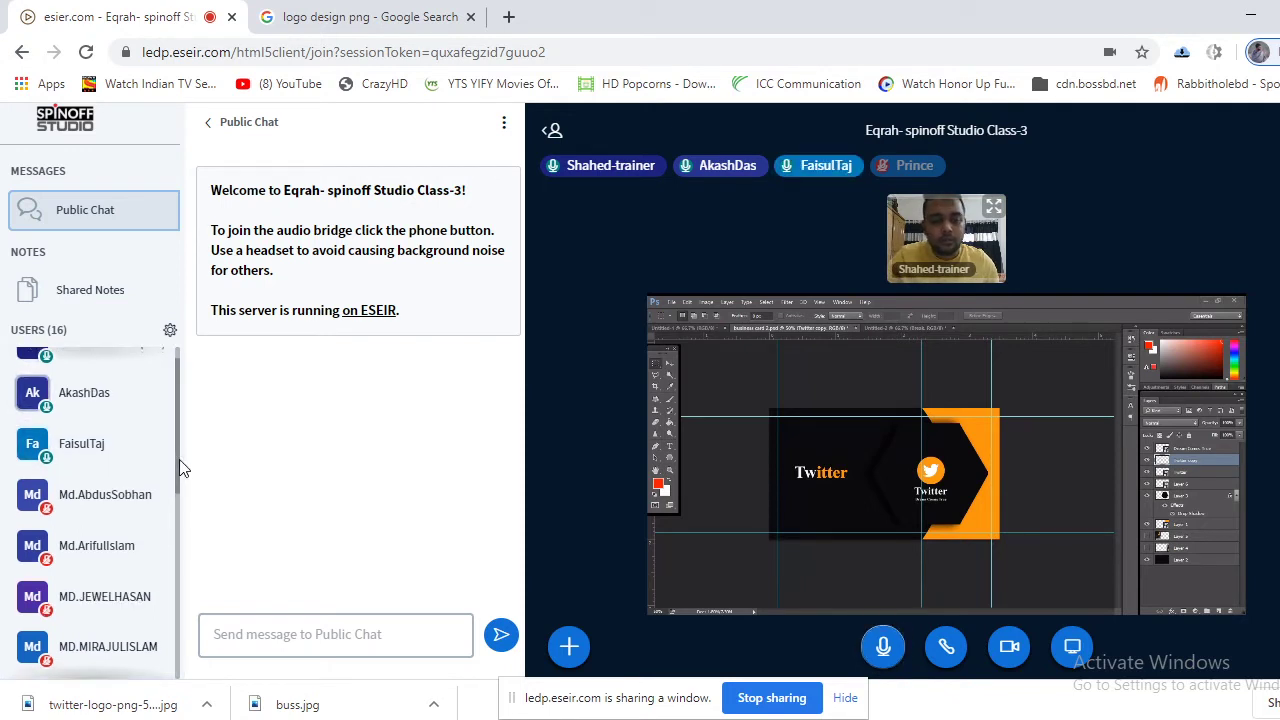
left_click_drag(177, 463, 198, 571)
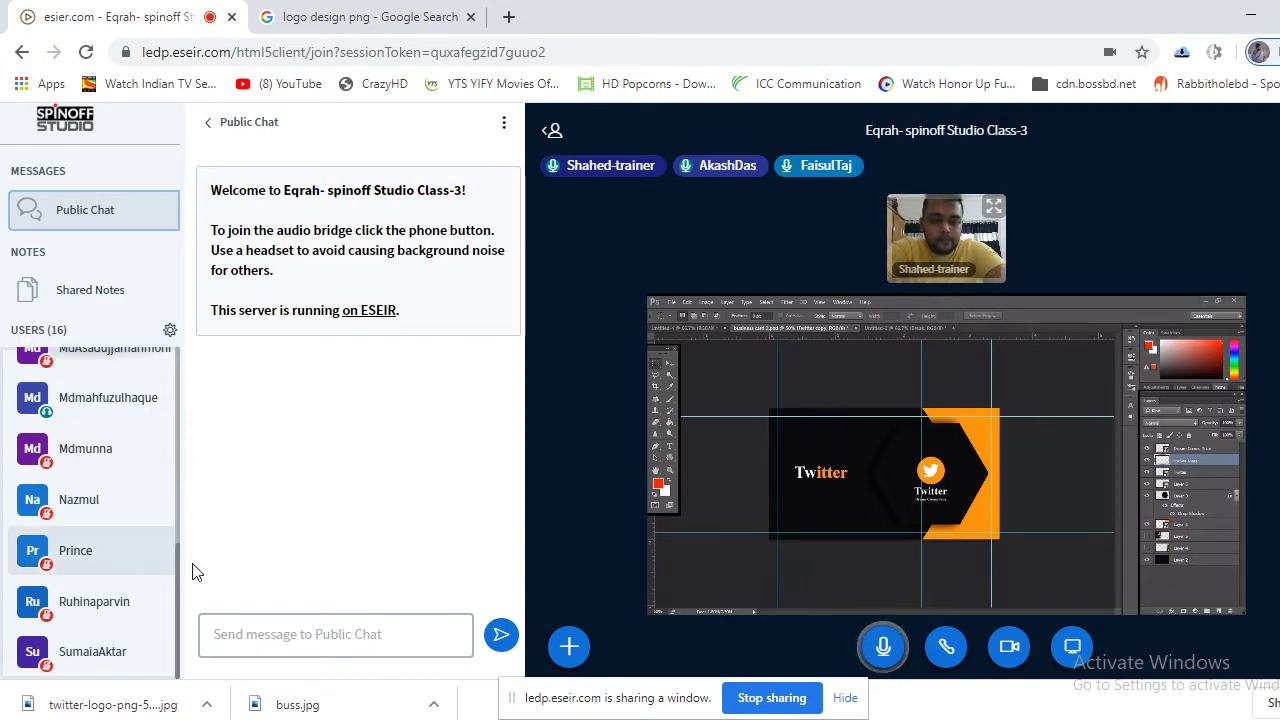
left_click_drag(177, 566, 220, 363)
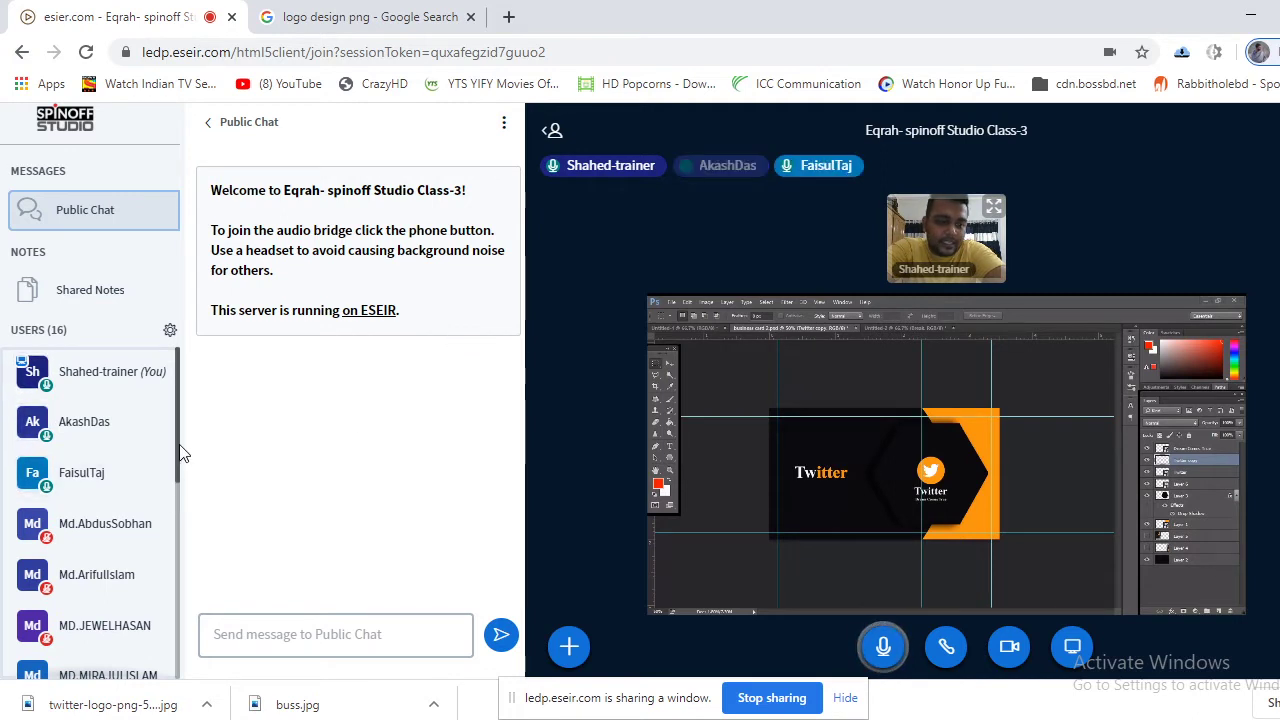
left_click_drag(180, 449, 226, 405)
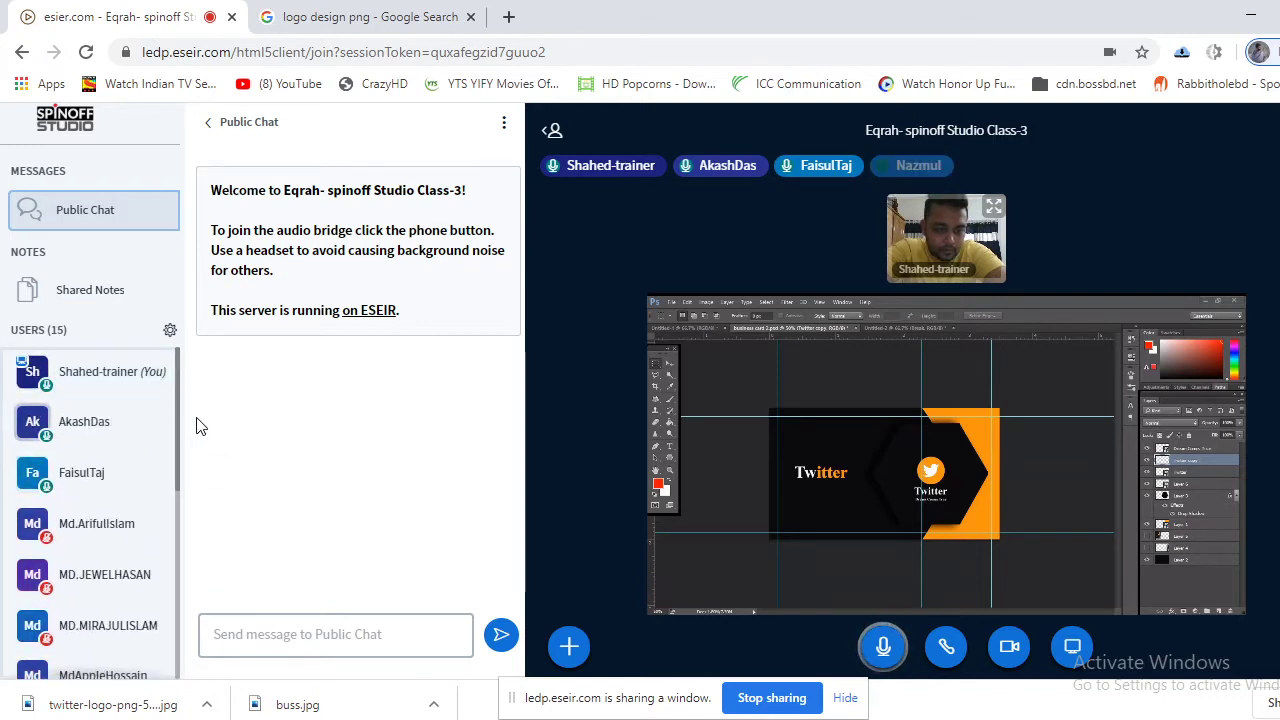
scroll(149, 484, "down", 3)
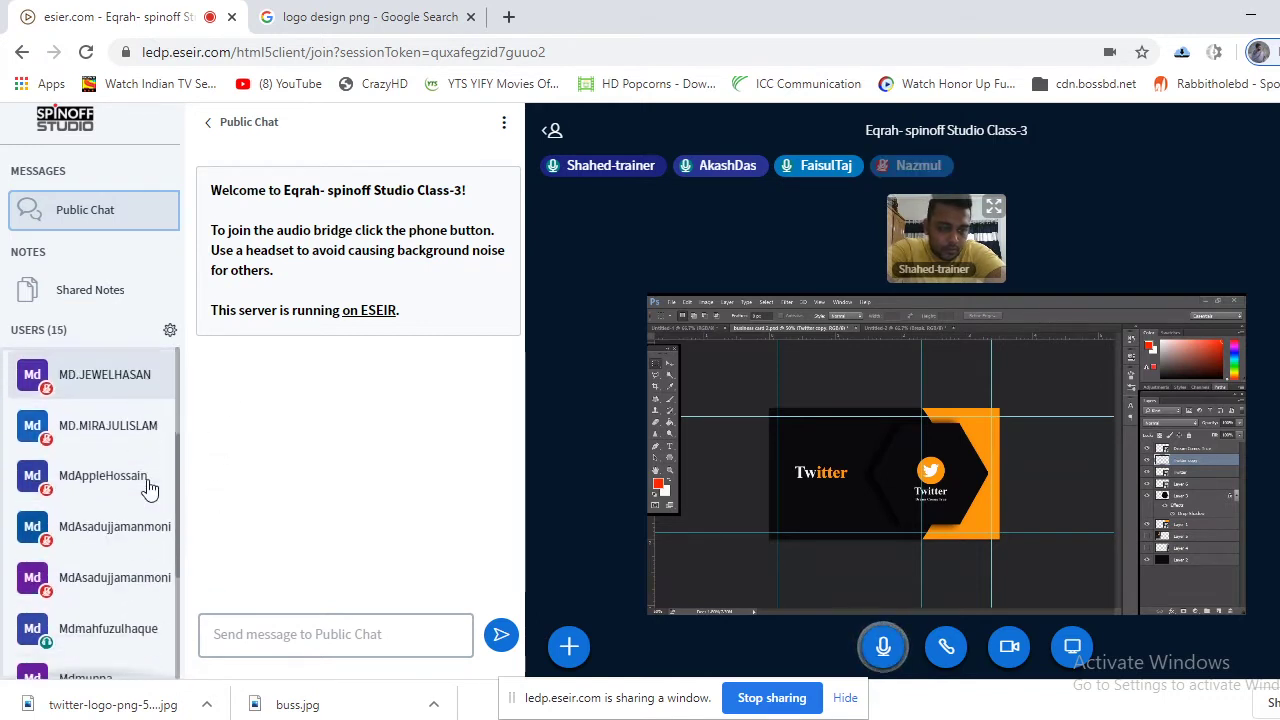
scroll(149, 486, "down", 3)
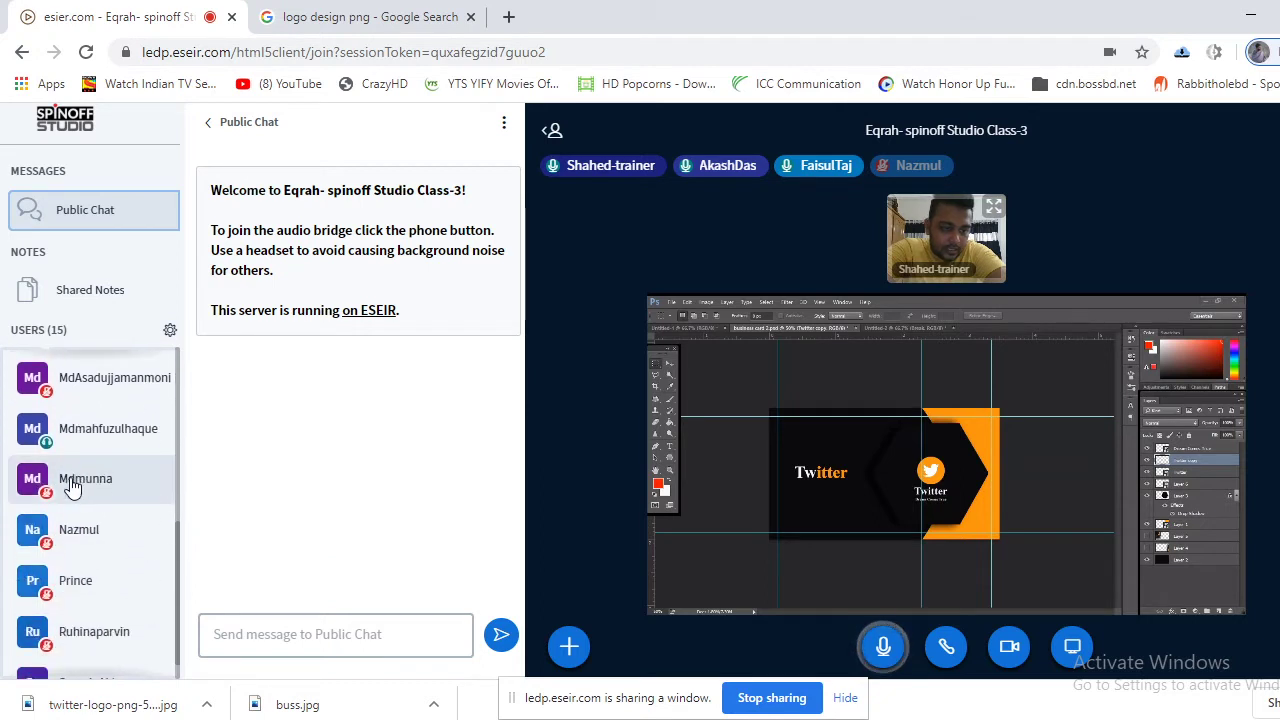
scroll(110, 575, "down", 1)
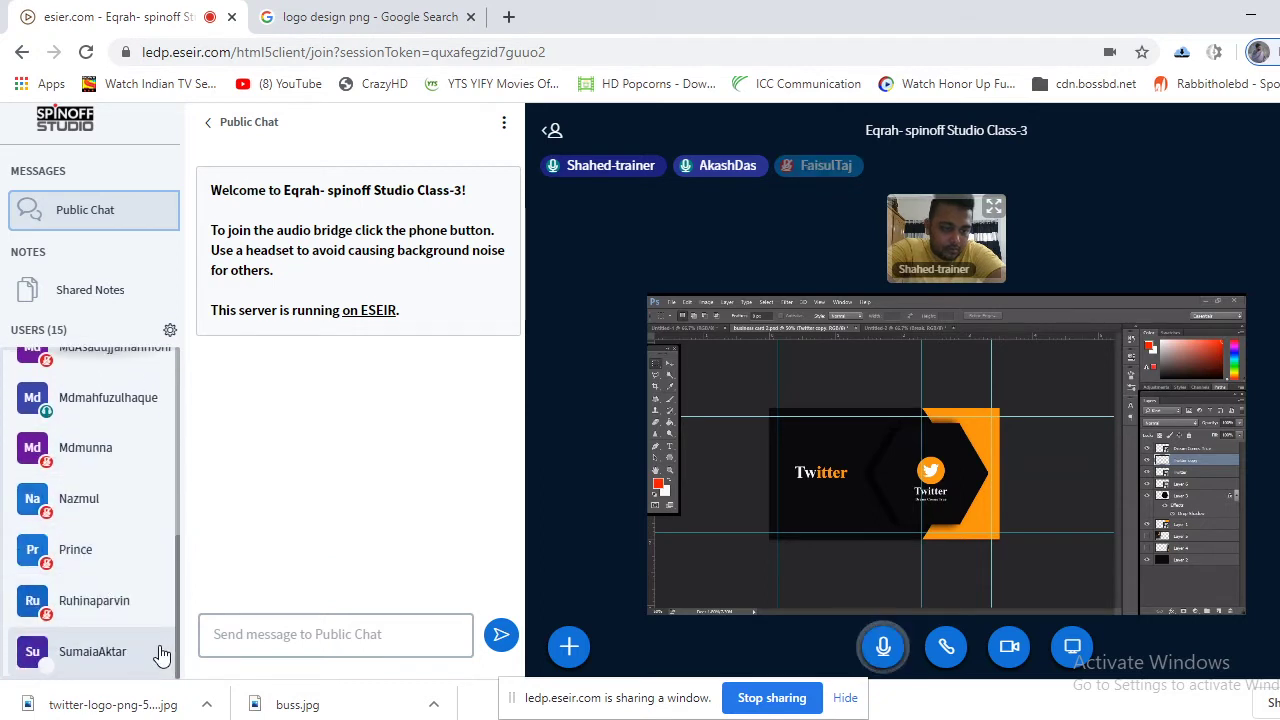
scroll(161, 654, "up", 7)
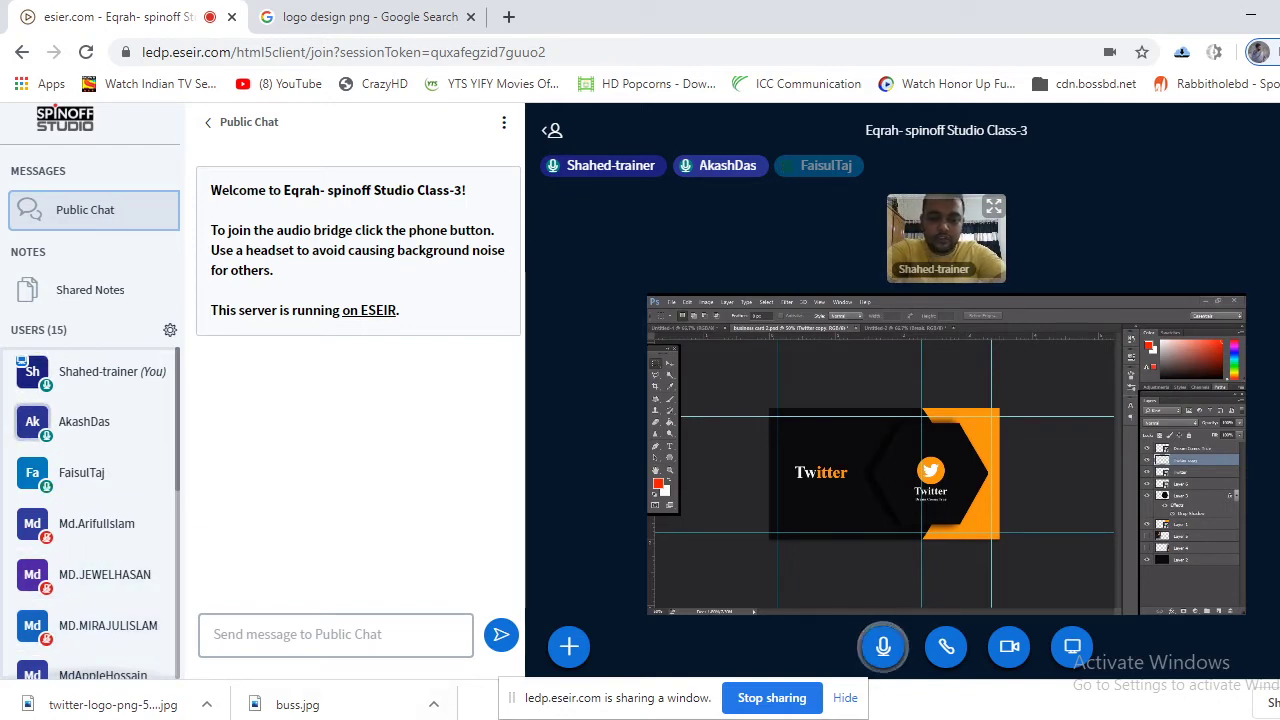
key("alt+Tab")
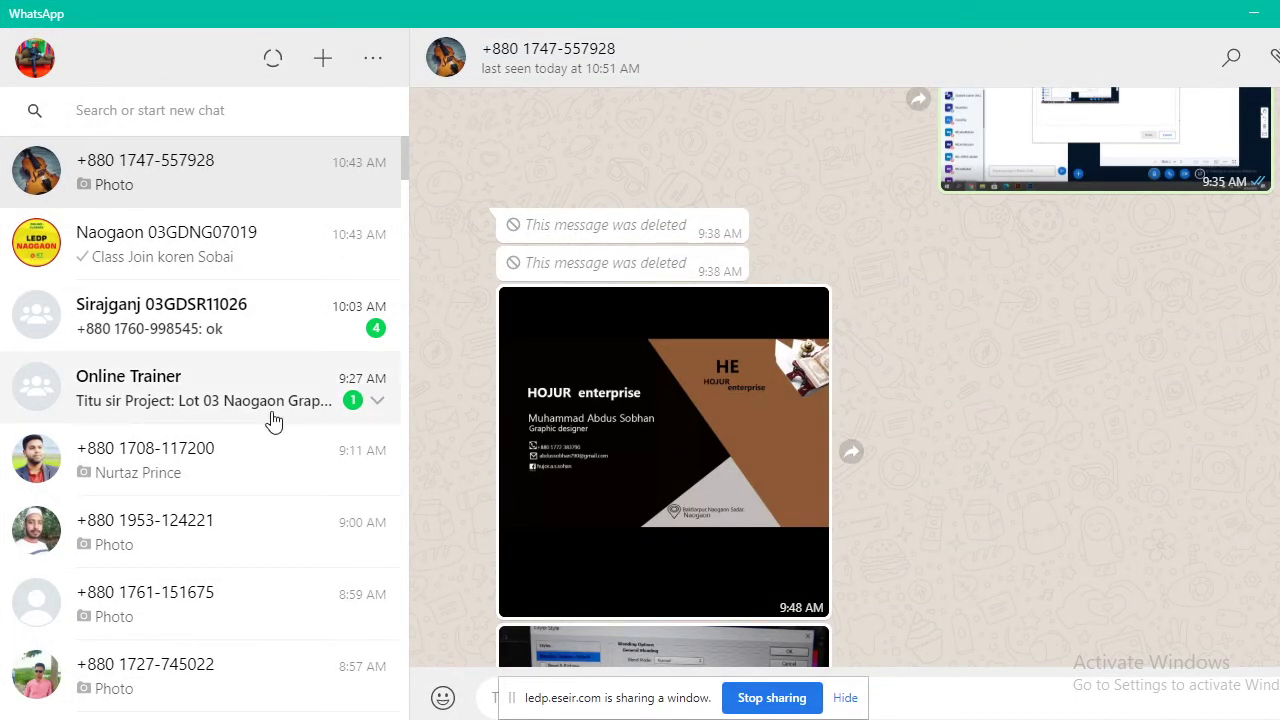
Open the Naogaon 03GDNG07019 group chat and display its Group info panel
left_click(356, 262)
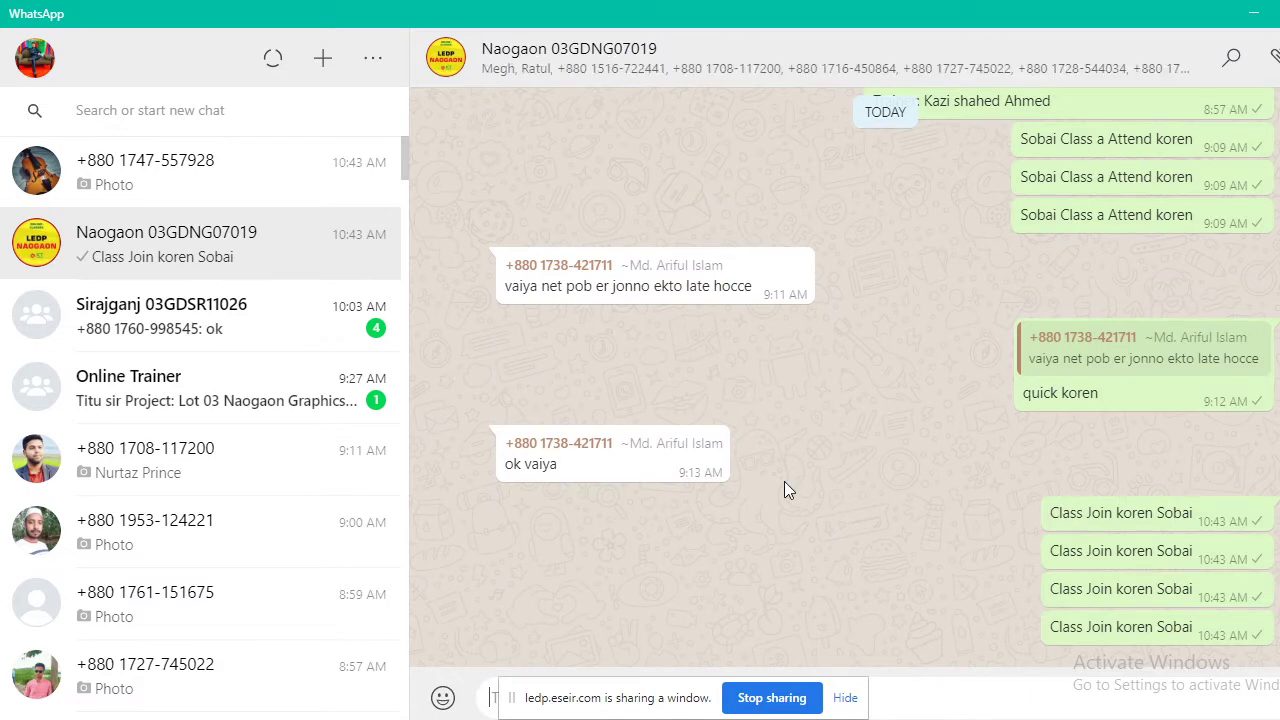
left_click(743, 67)
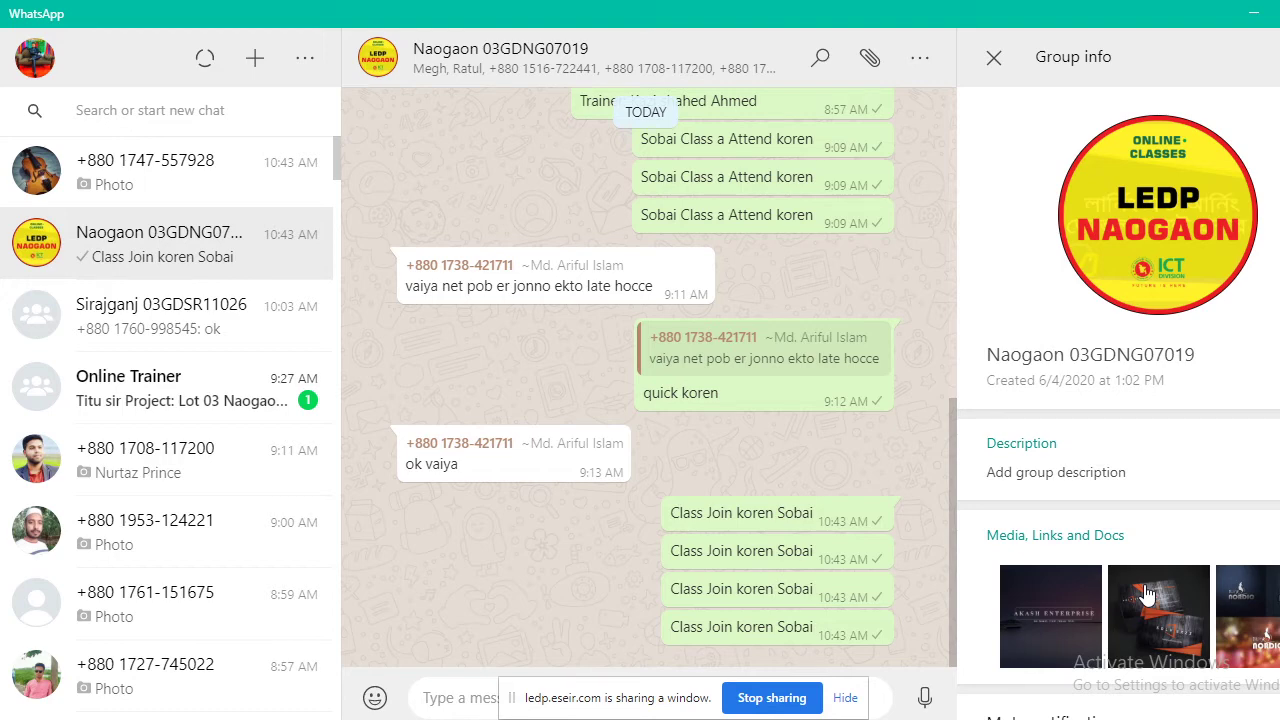
Expand the '19 more' participants and open one member's Make group admin / Remove options
scroll(1147, 595, "down", 8)
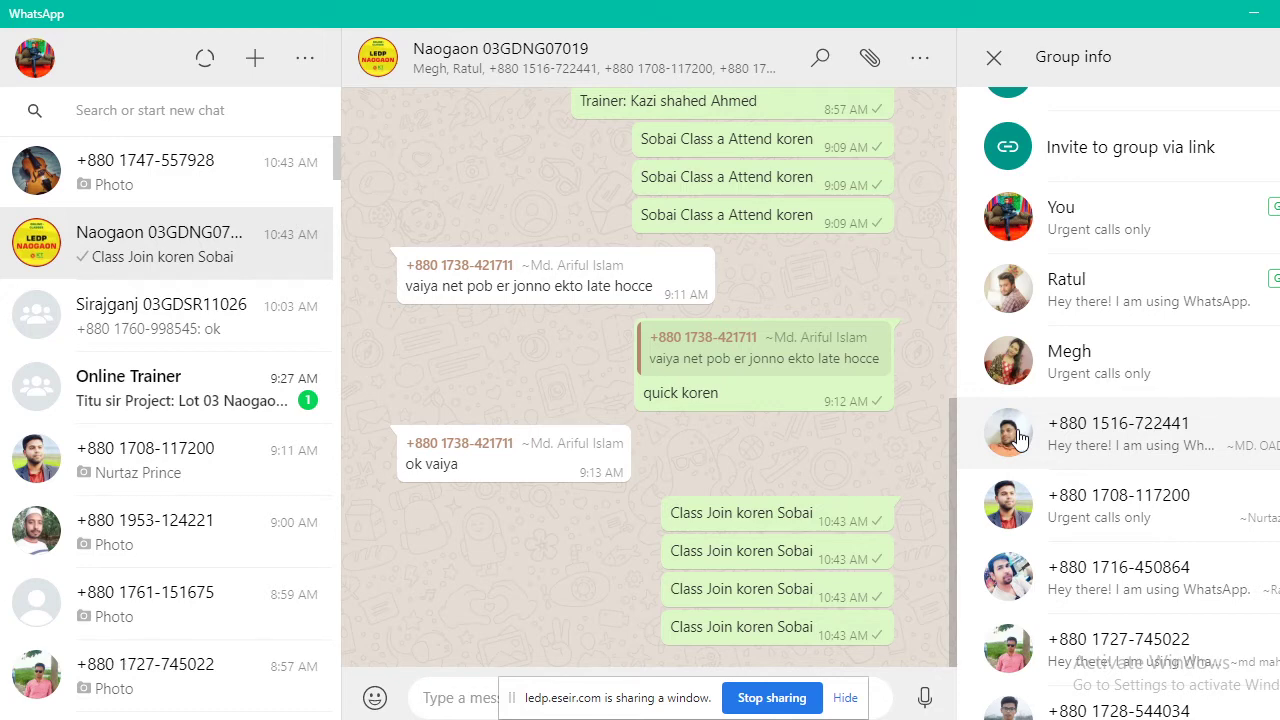
scroll(1017, 438, "down", 3)
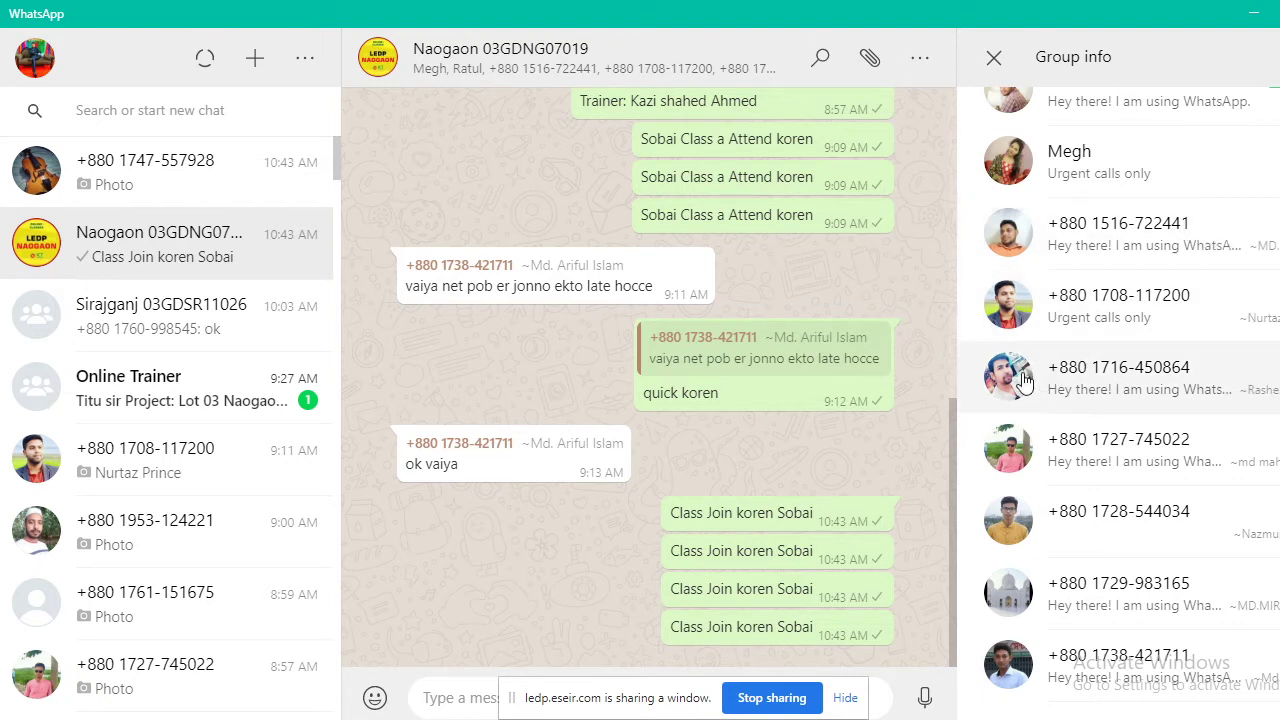
scroll(1205, 388, "down", 1)
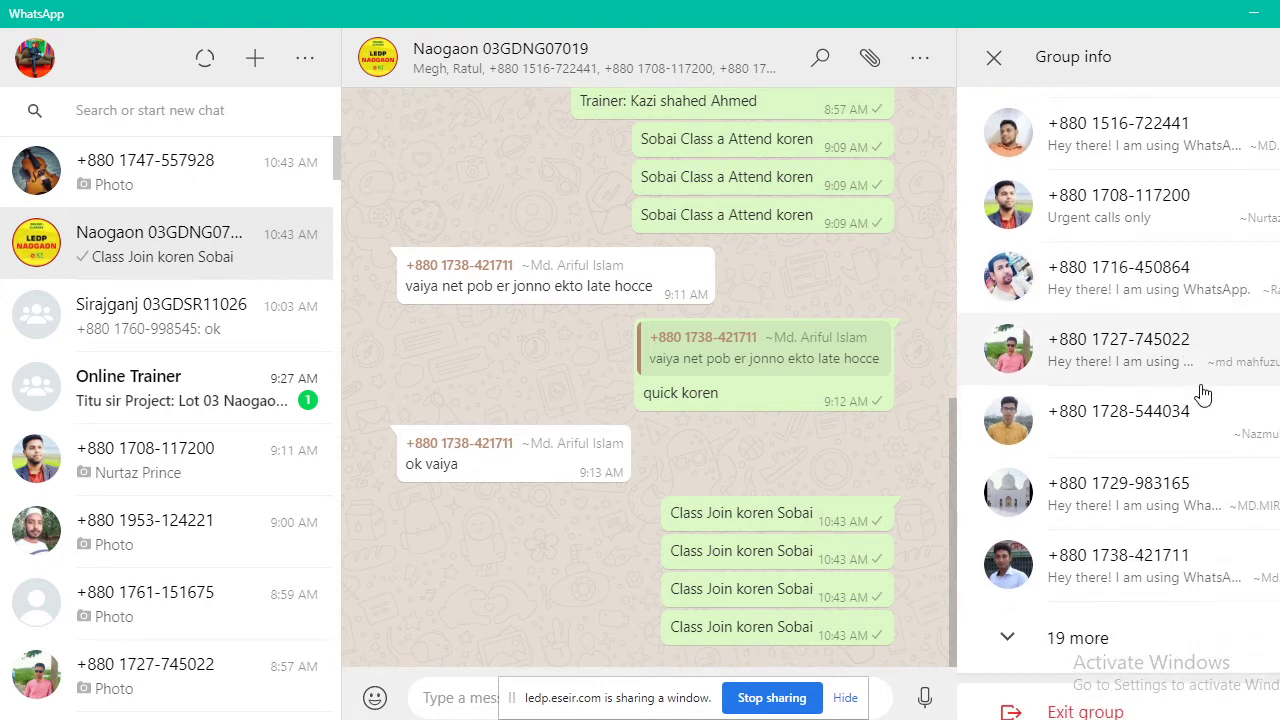
scroll(1195, 393, "down", 1)
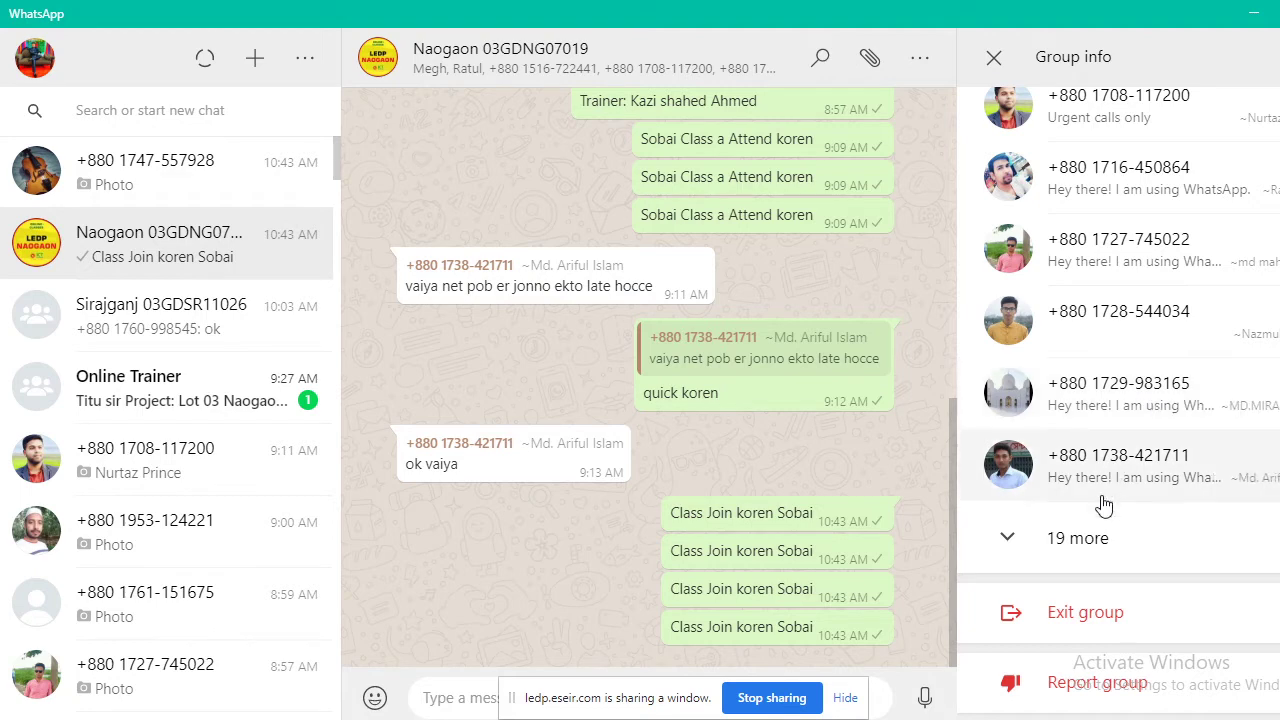
left_click(1063, 537)
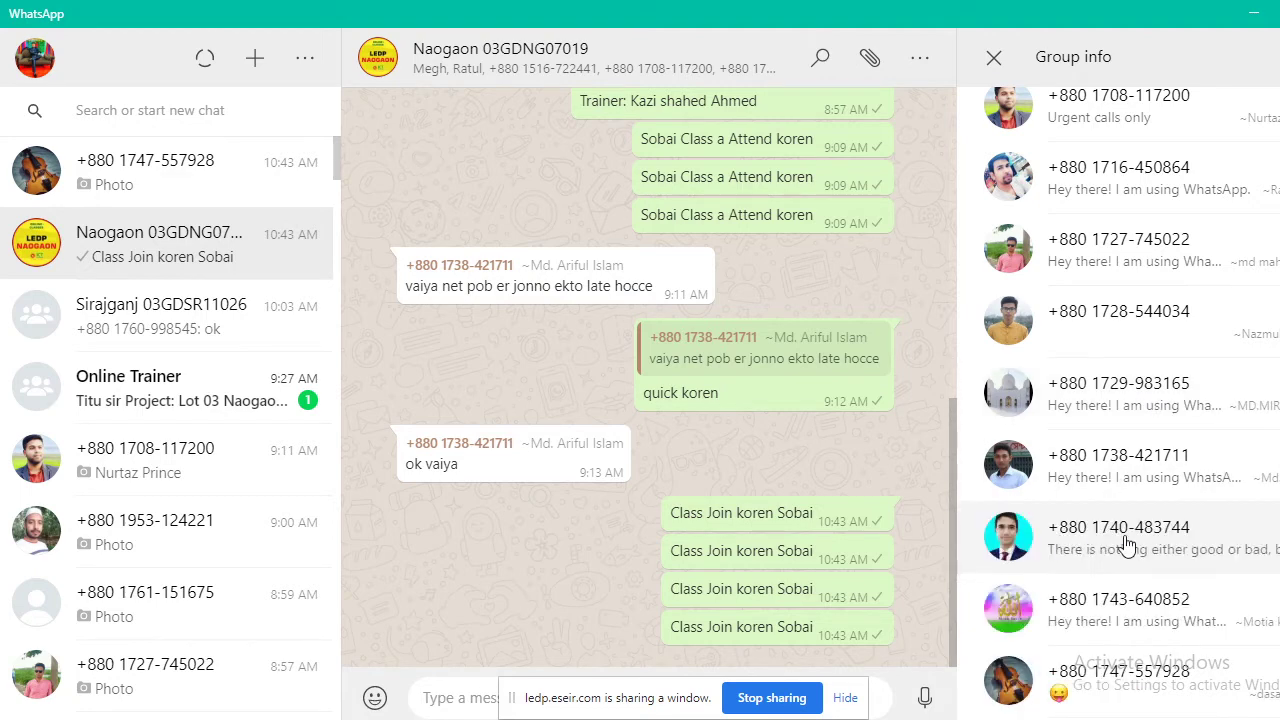
scroll(1188, 484, "up", 1)
scroll(1188, 484, "up", 3)
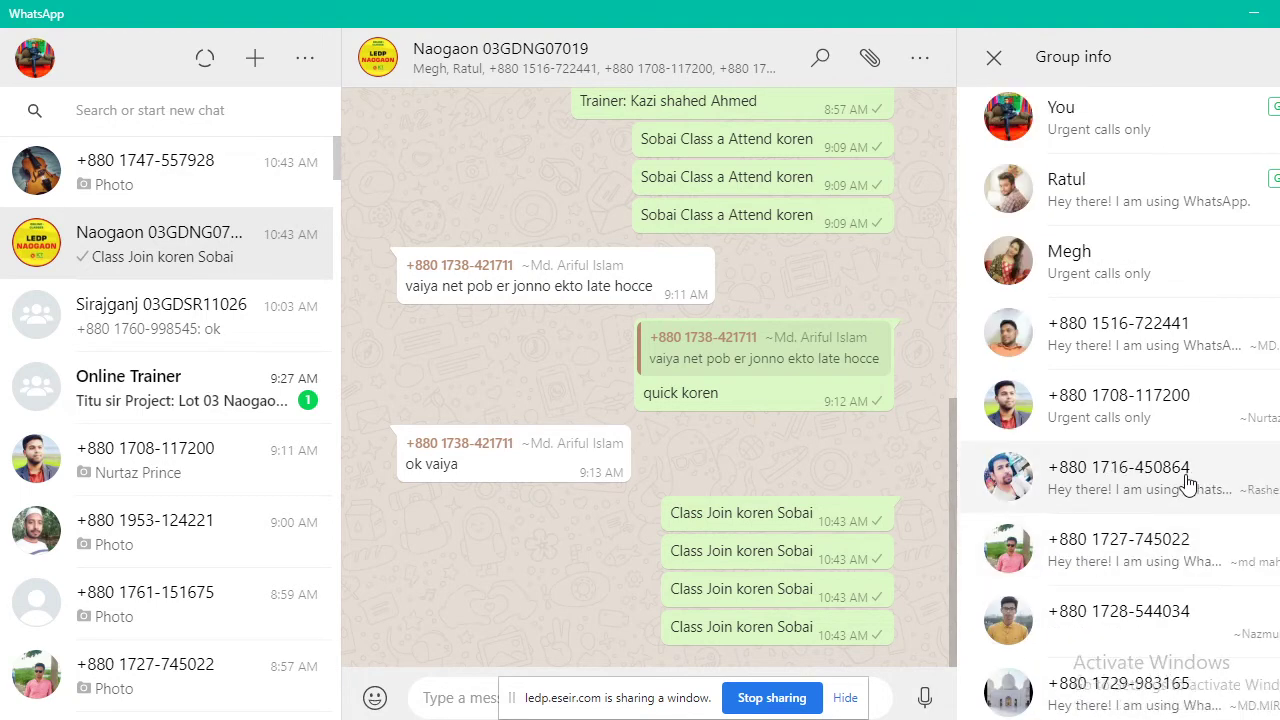
scroll(1150, 460, "up", 1)
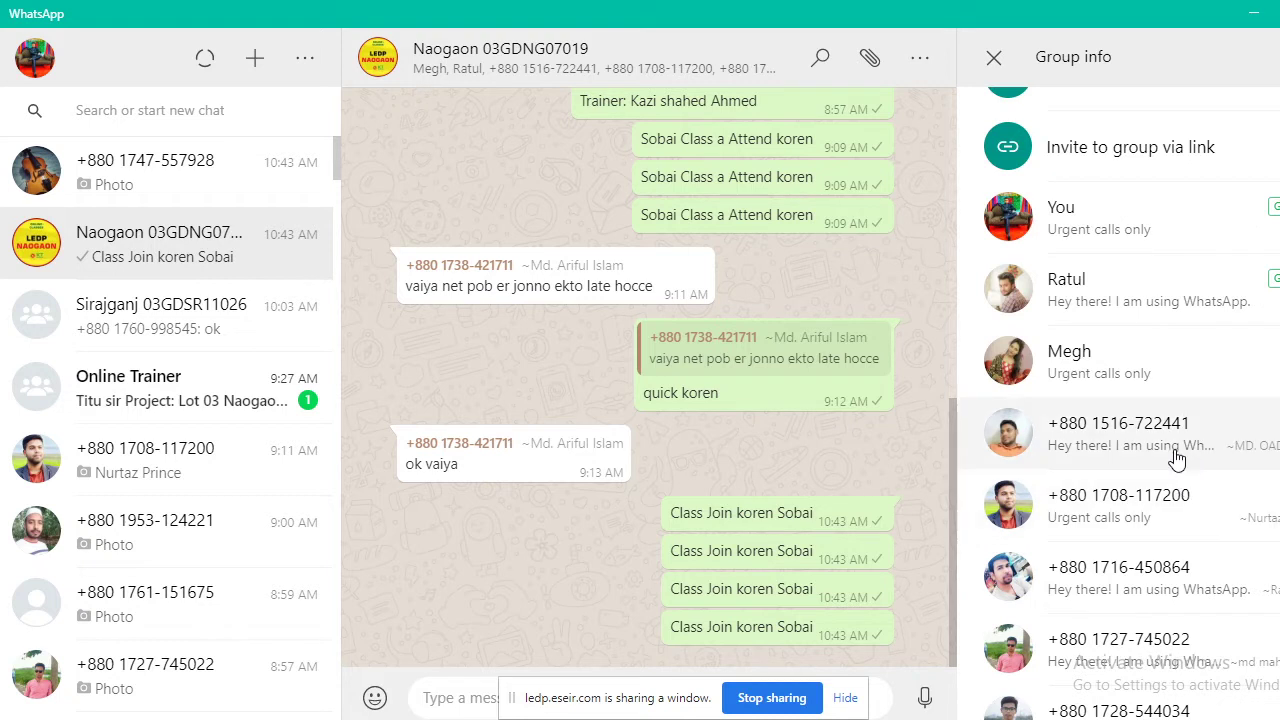
left_click(1260, 445)
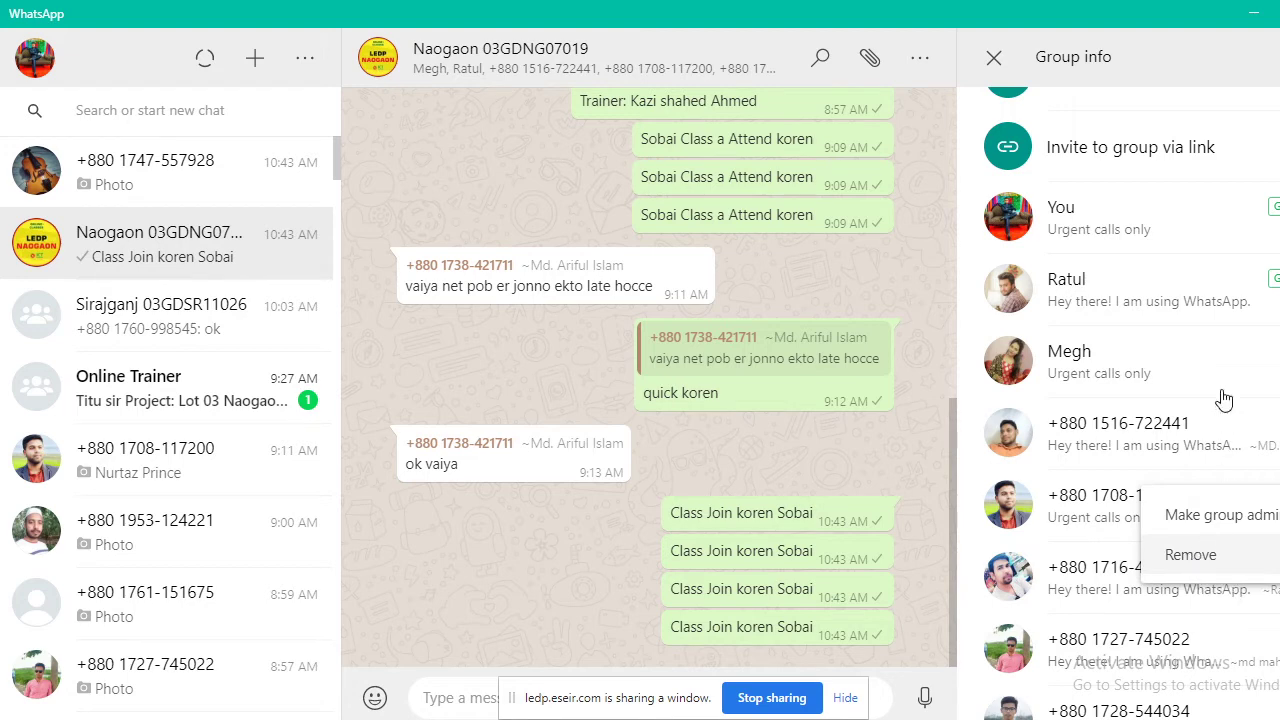
left_click(1050, 396)
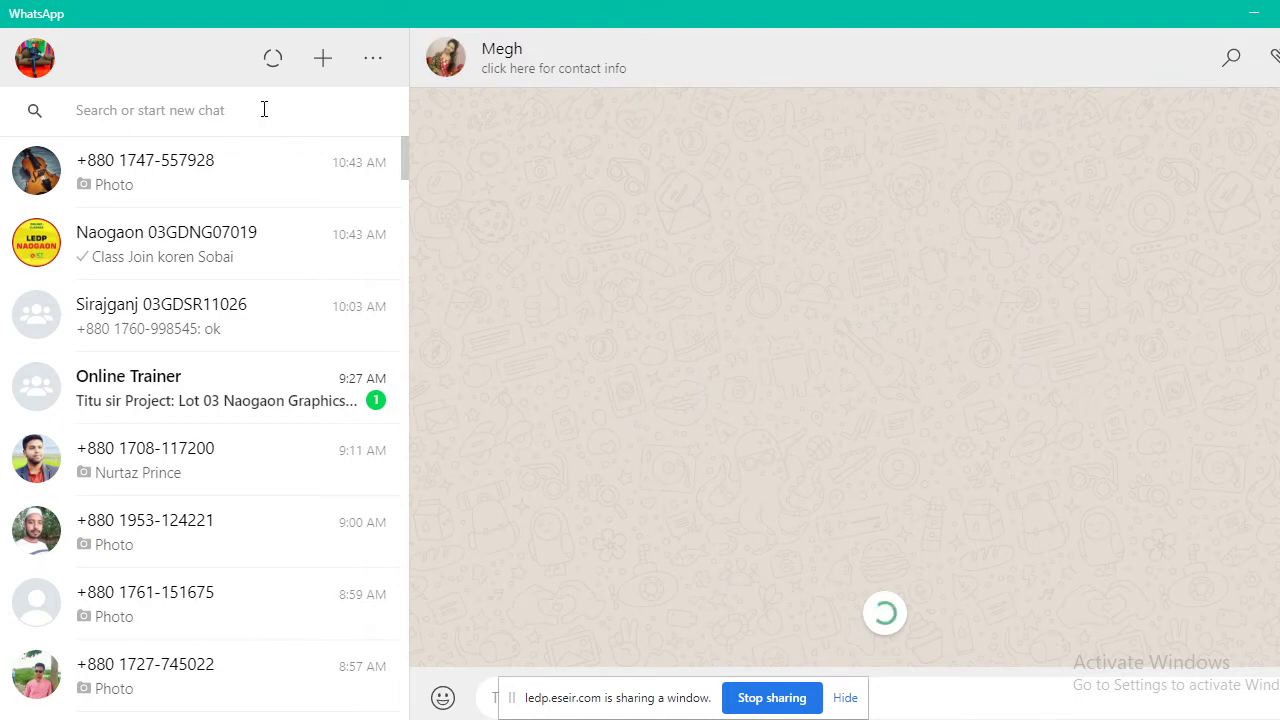
left_click(143, 249)
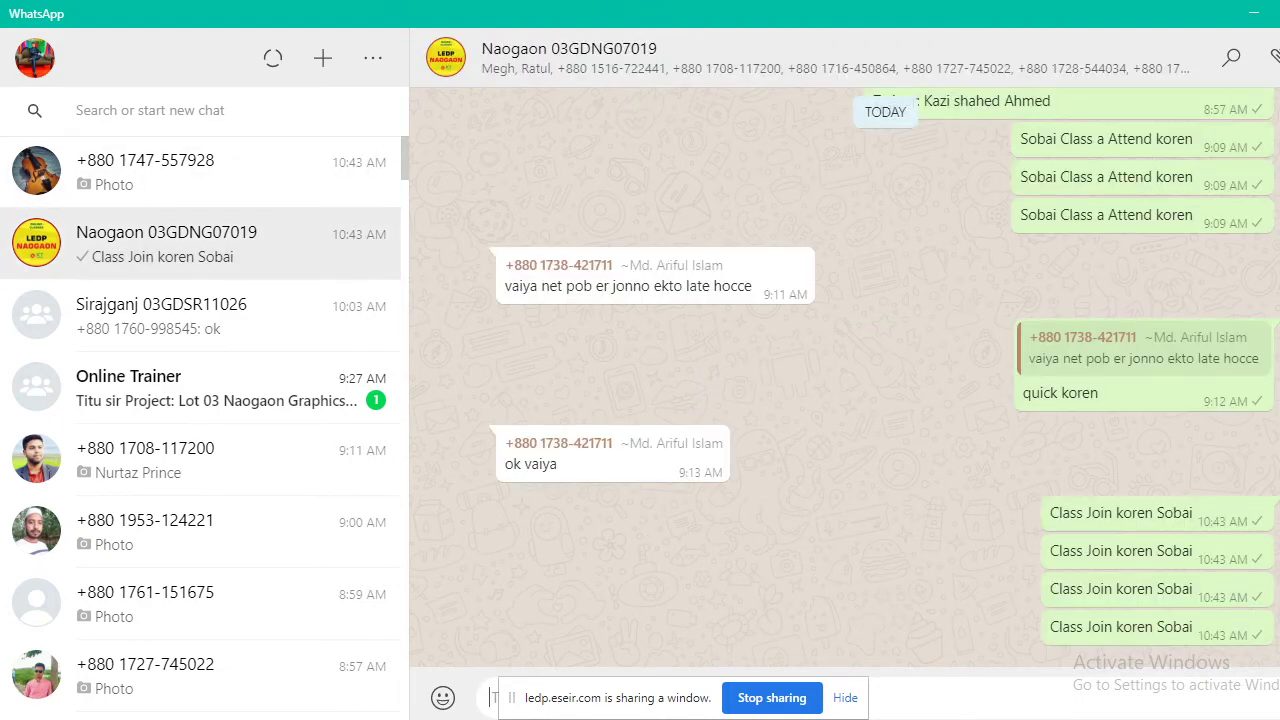
left_click(1276, 57)
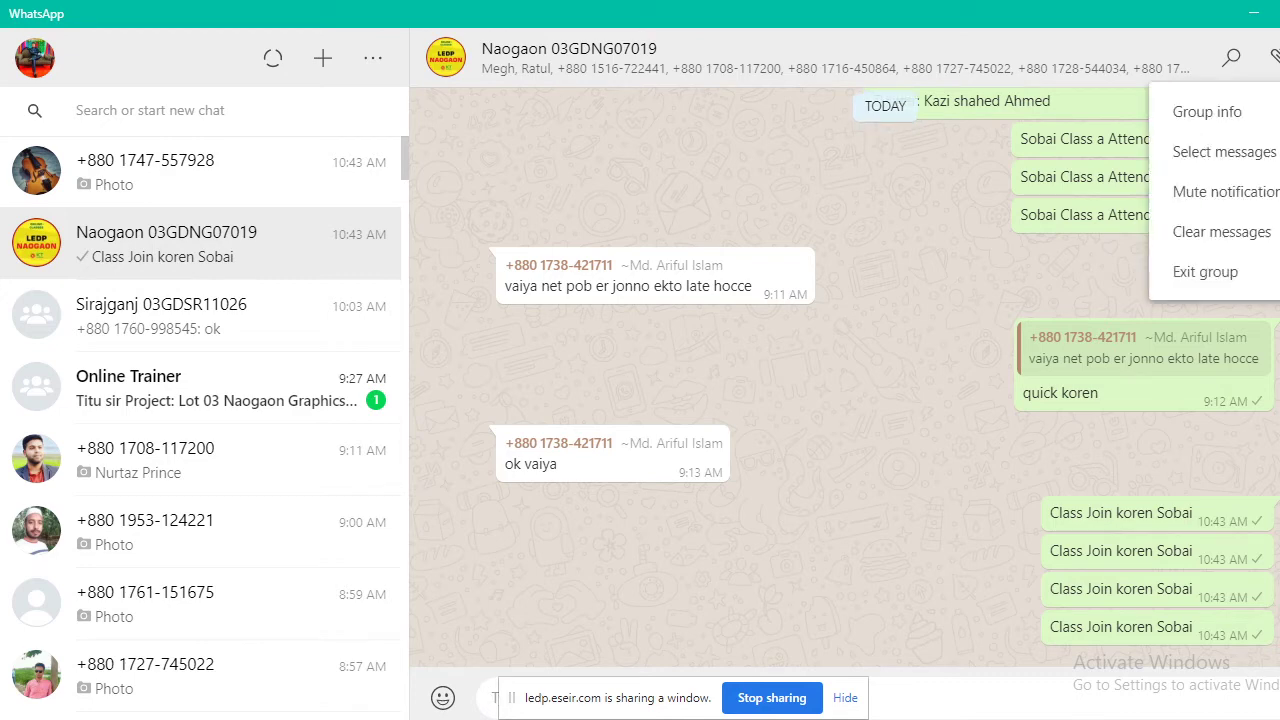
left_click(1102, 368)
left_click(684, 78)
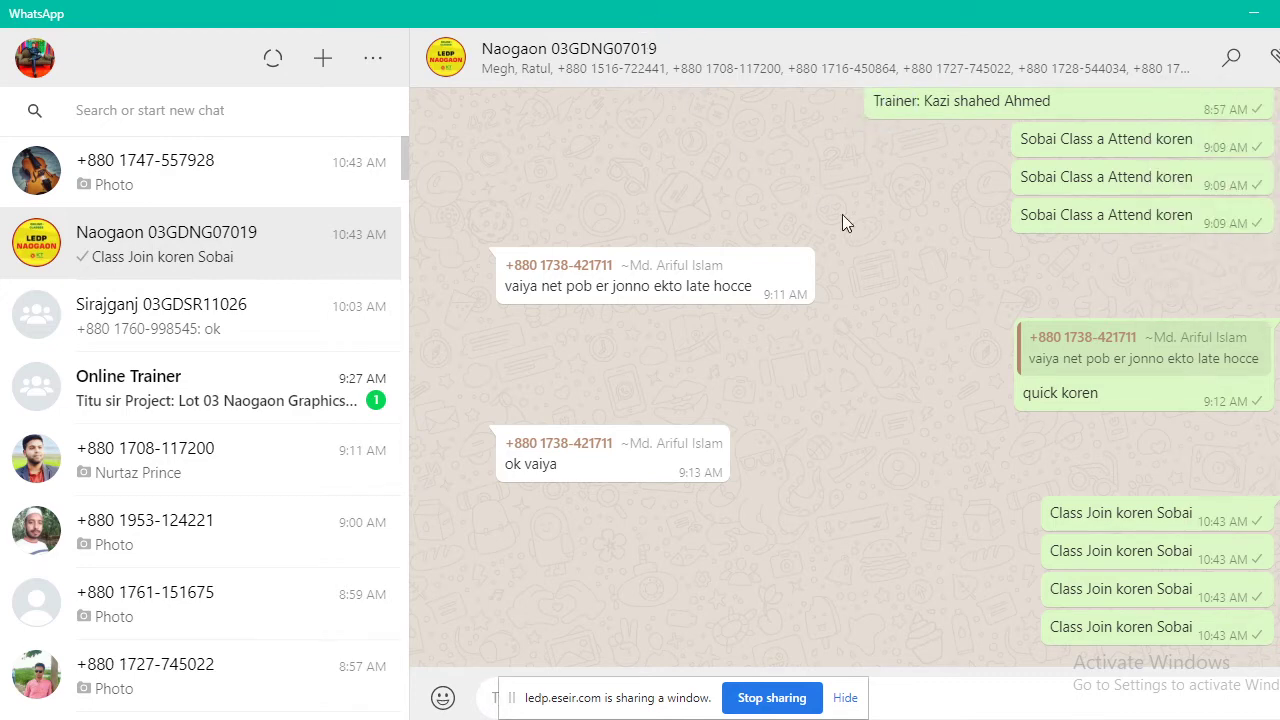
scroll(1078, 470, "down", 3)
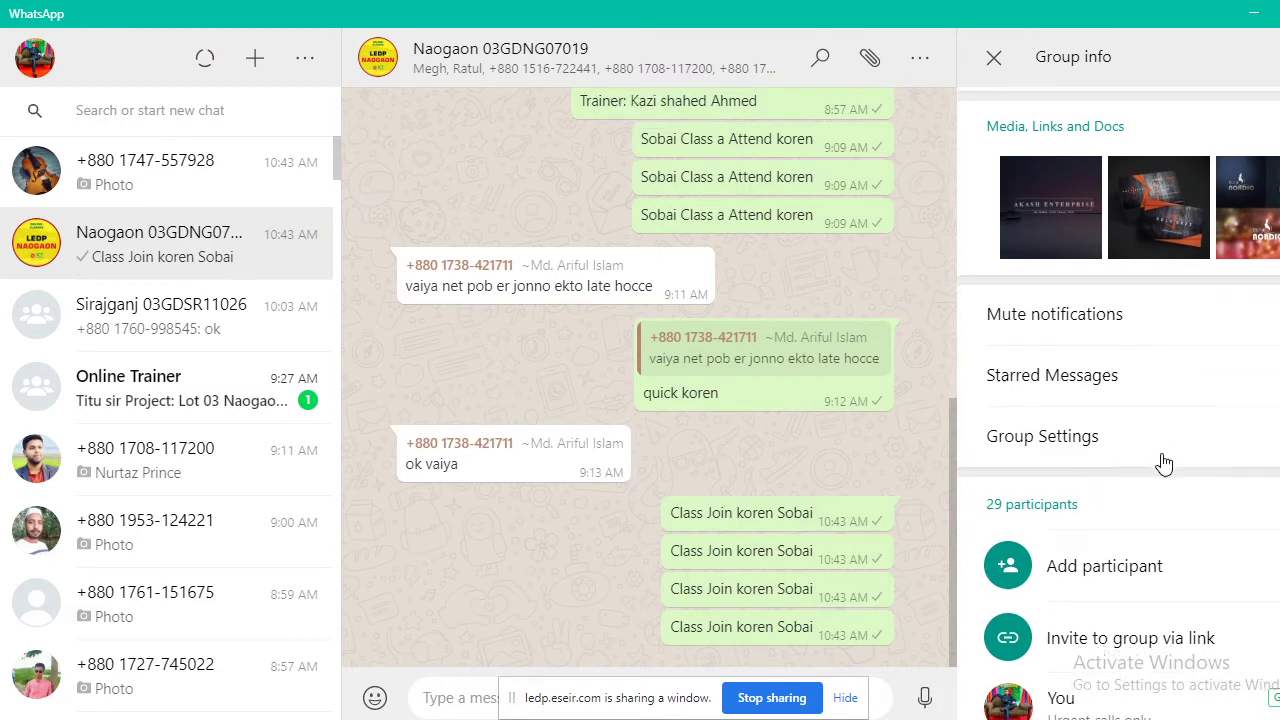
scroll(1163, 463, "down", 5)
scroll(1090, 455, "down", 1)
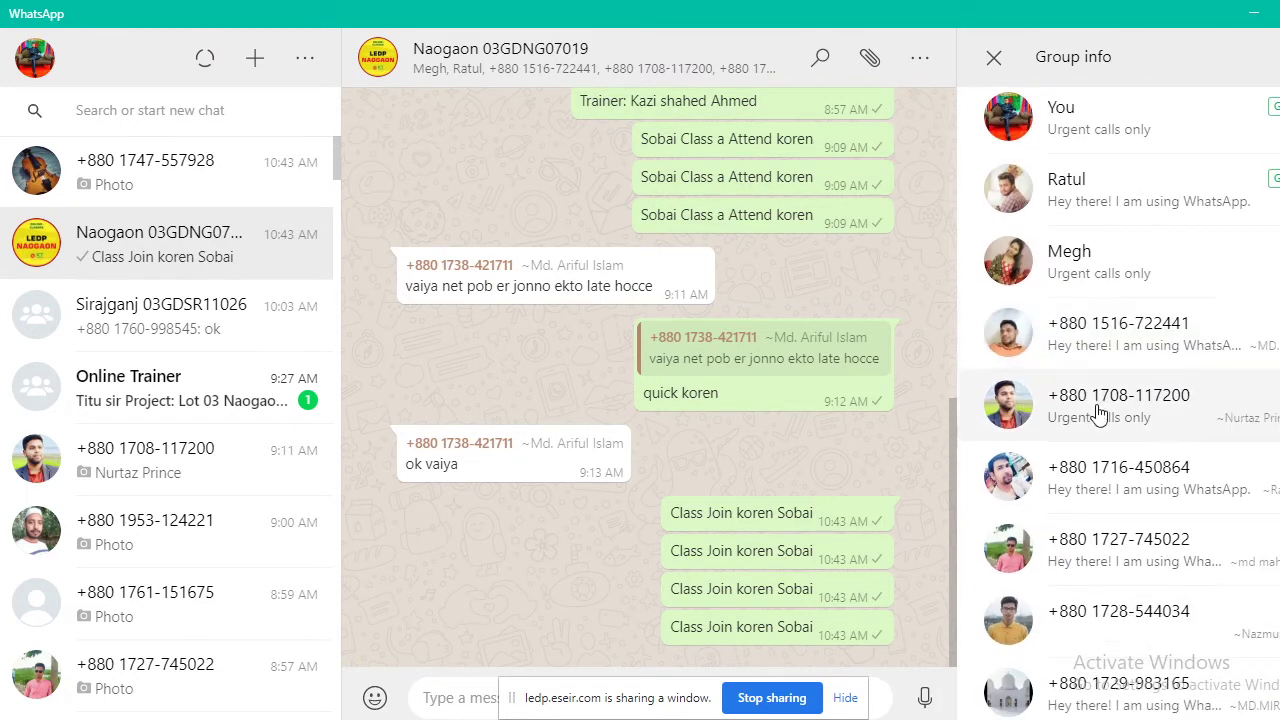
Remove two members from the group, confirming REMOVE for each
right_click(1150, 365)
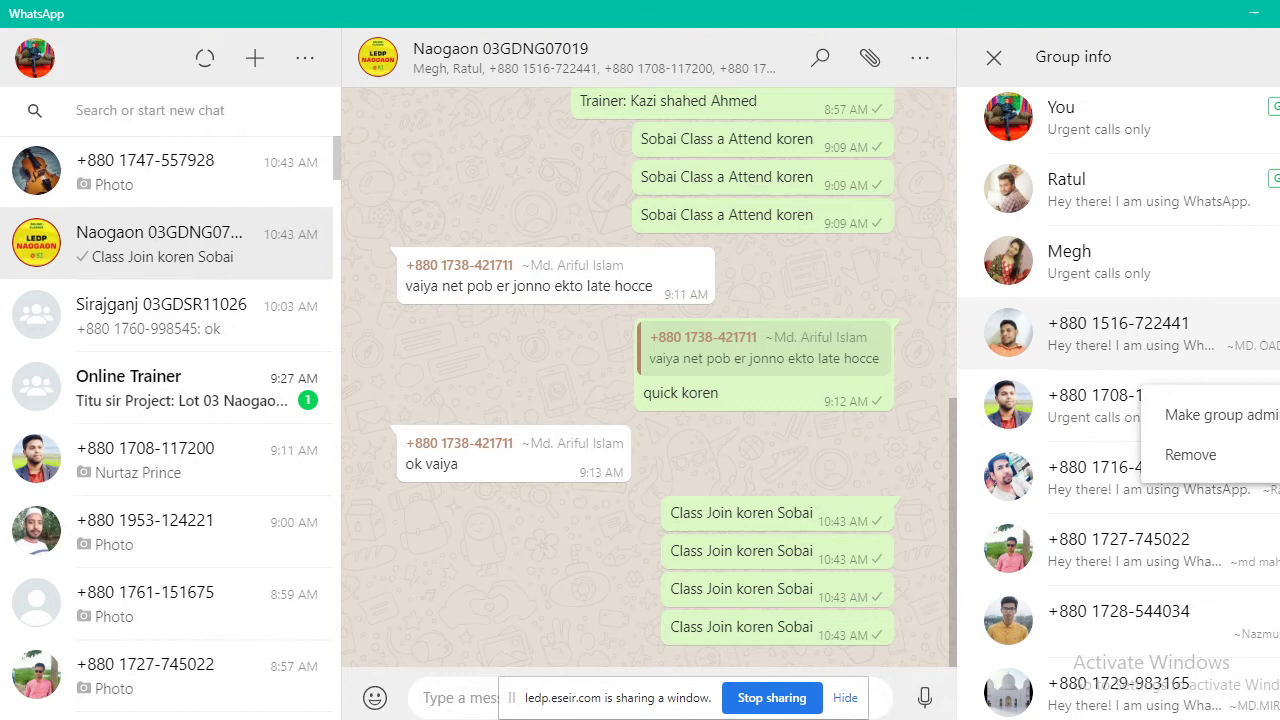
left_click(1215, 455)
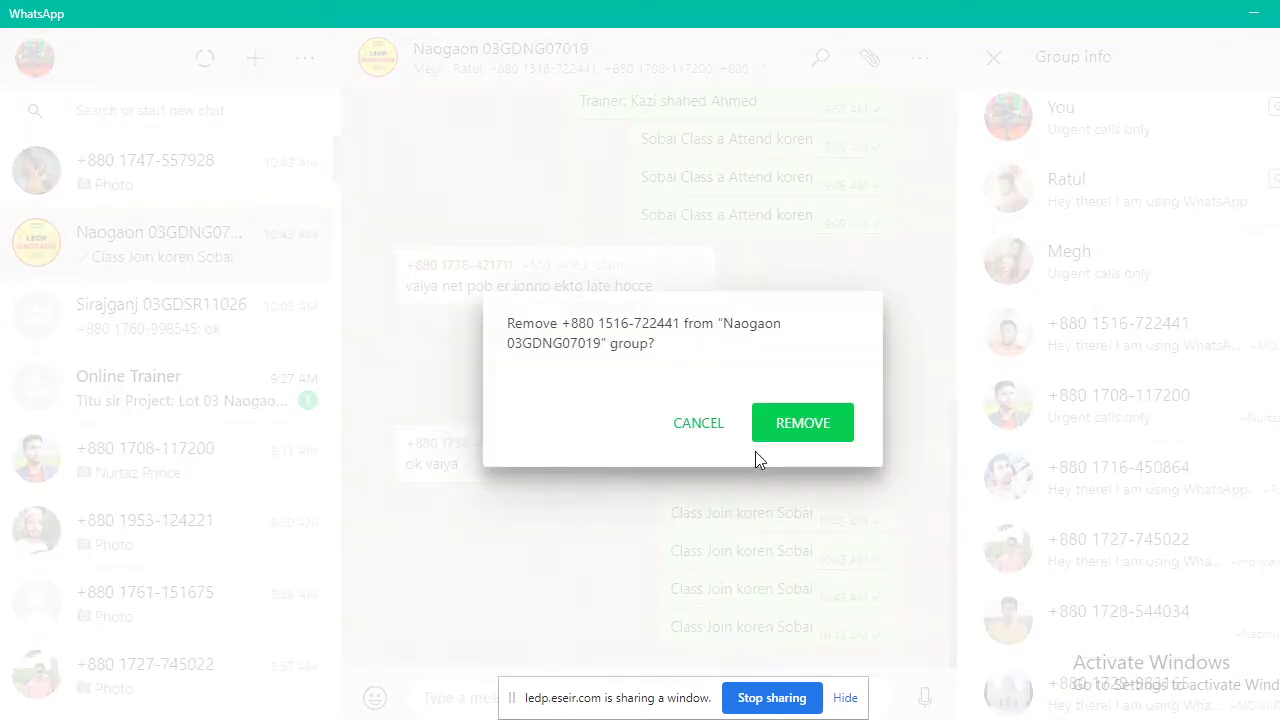
left_click(755, 449)
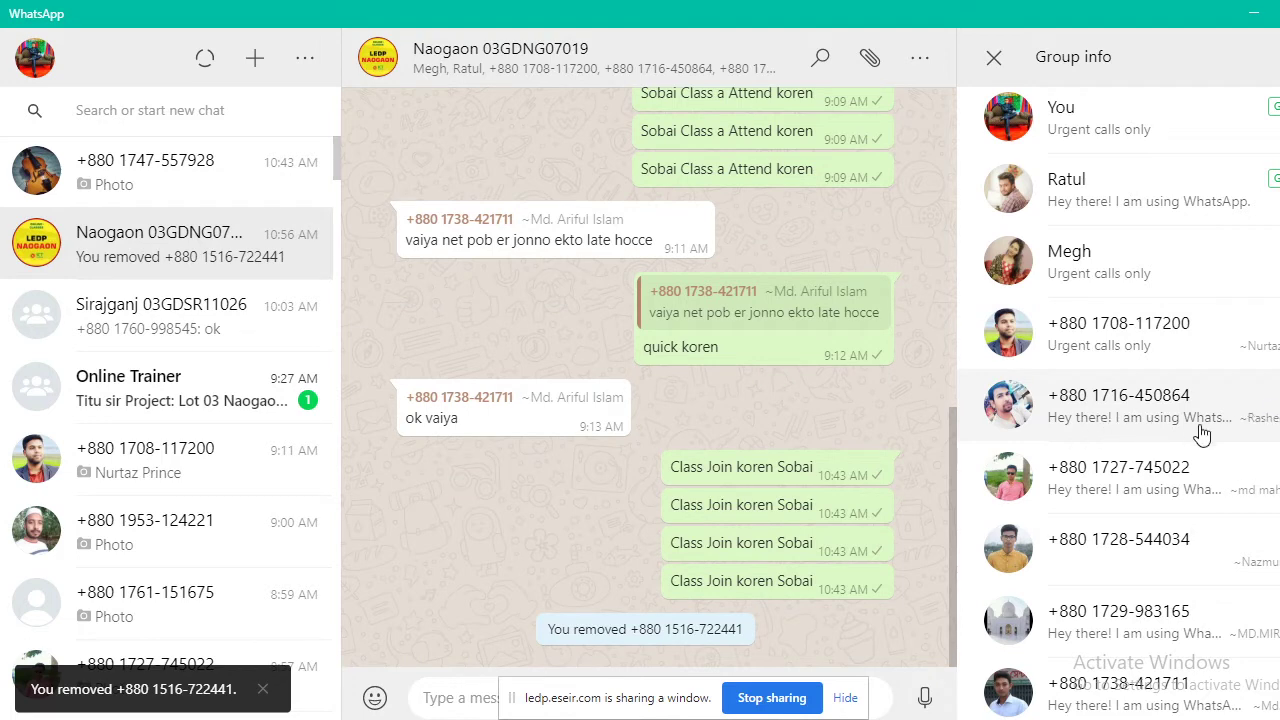
left_click(1262, 418)
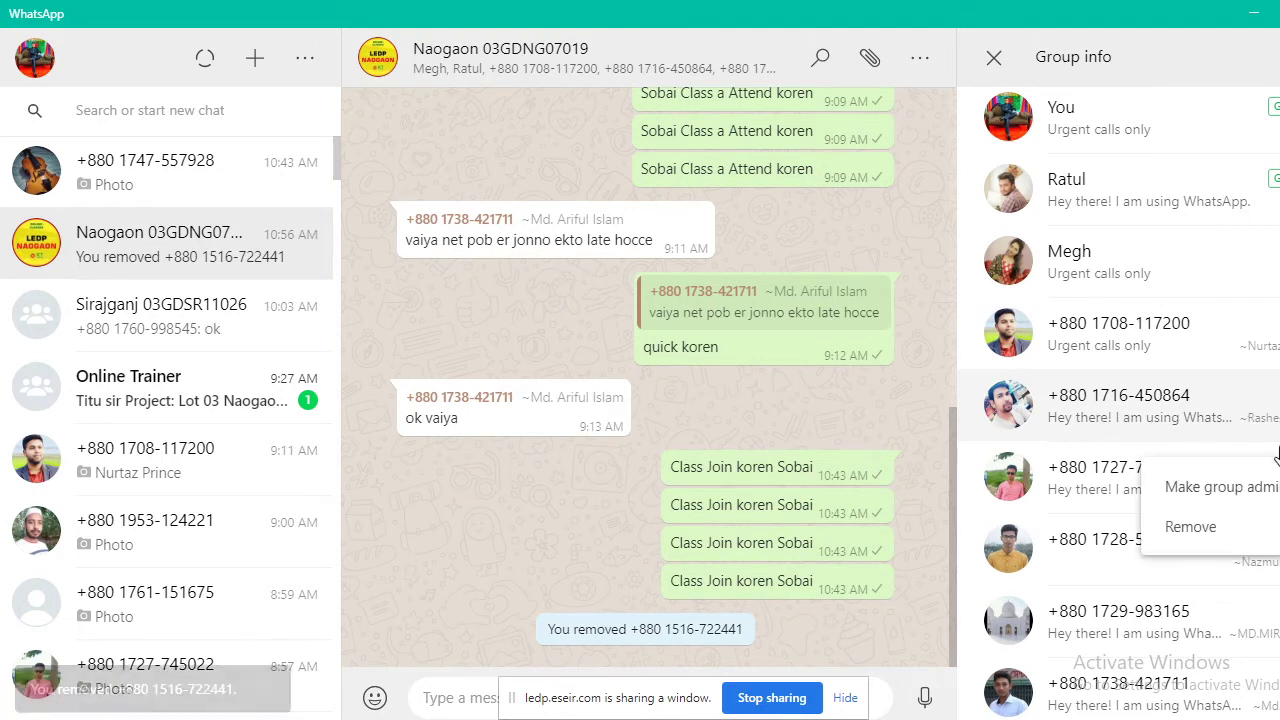
left_click(1105, 525)
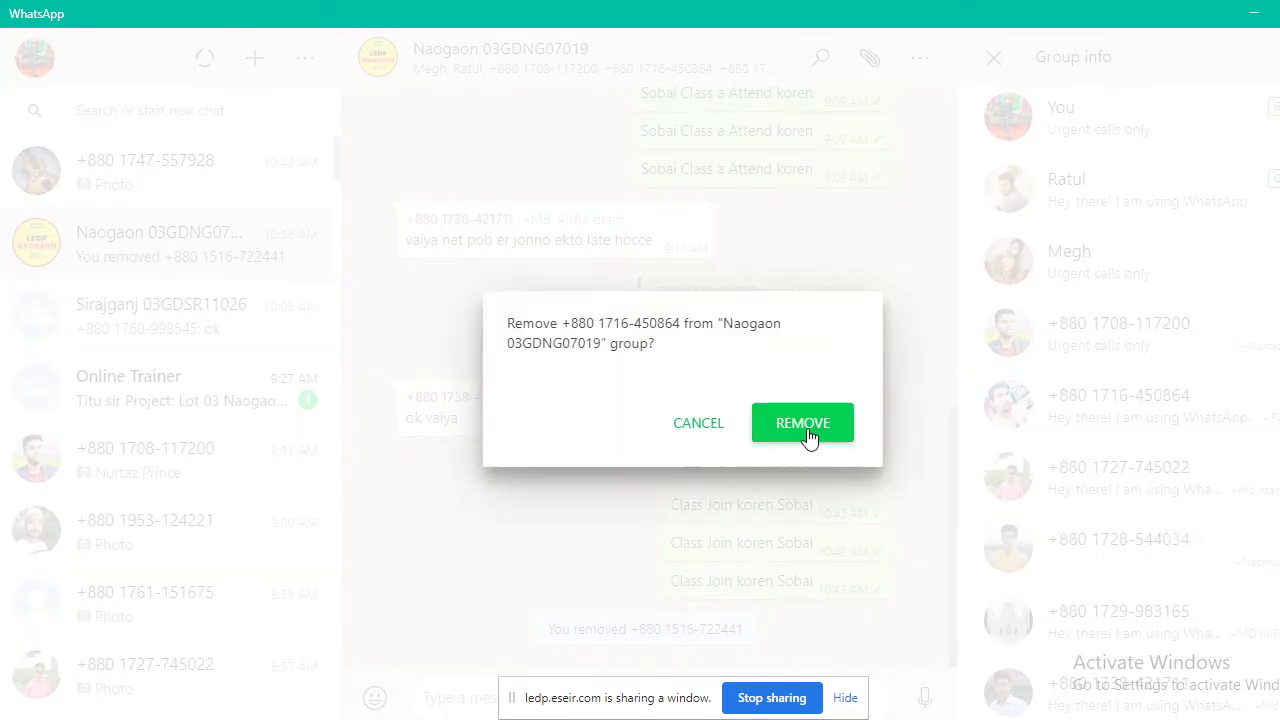
left_click(805, 424)
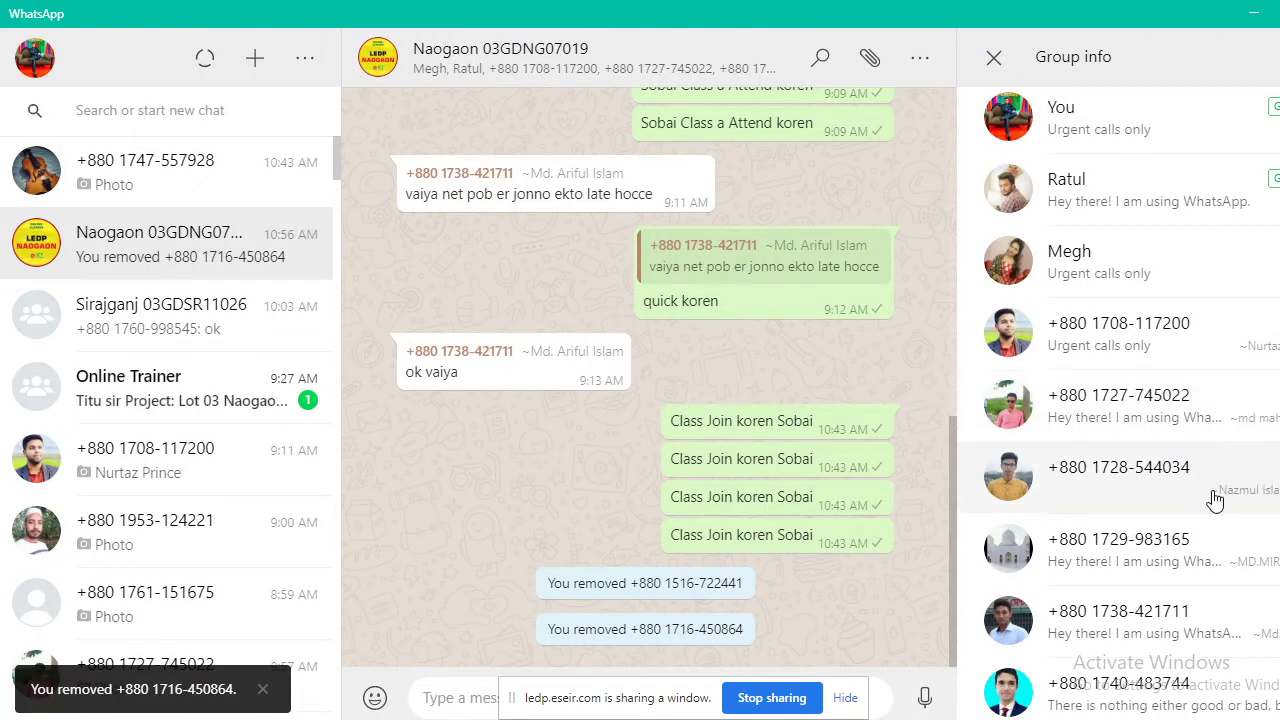
Scroll further down the participant list and remove a third member, confirming REMOVE
scroll(1215, 500, "down", 2)
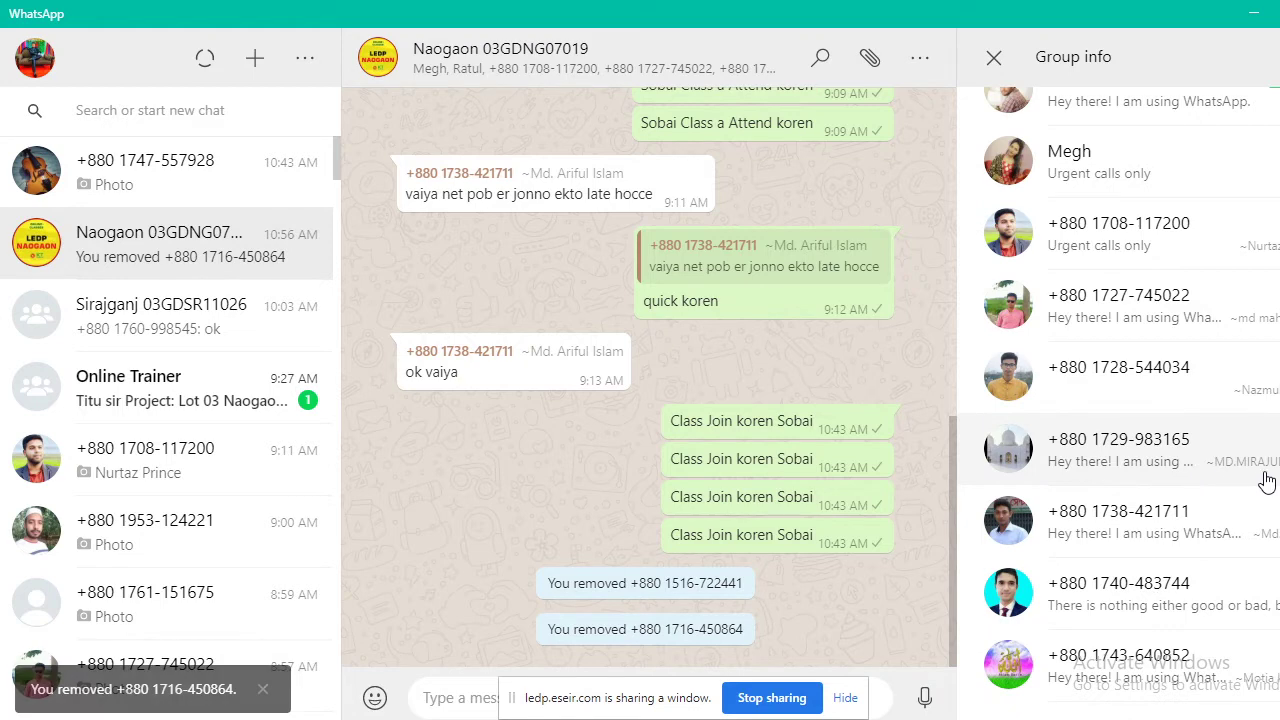
scroll(1266, 482, "down", 2)
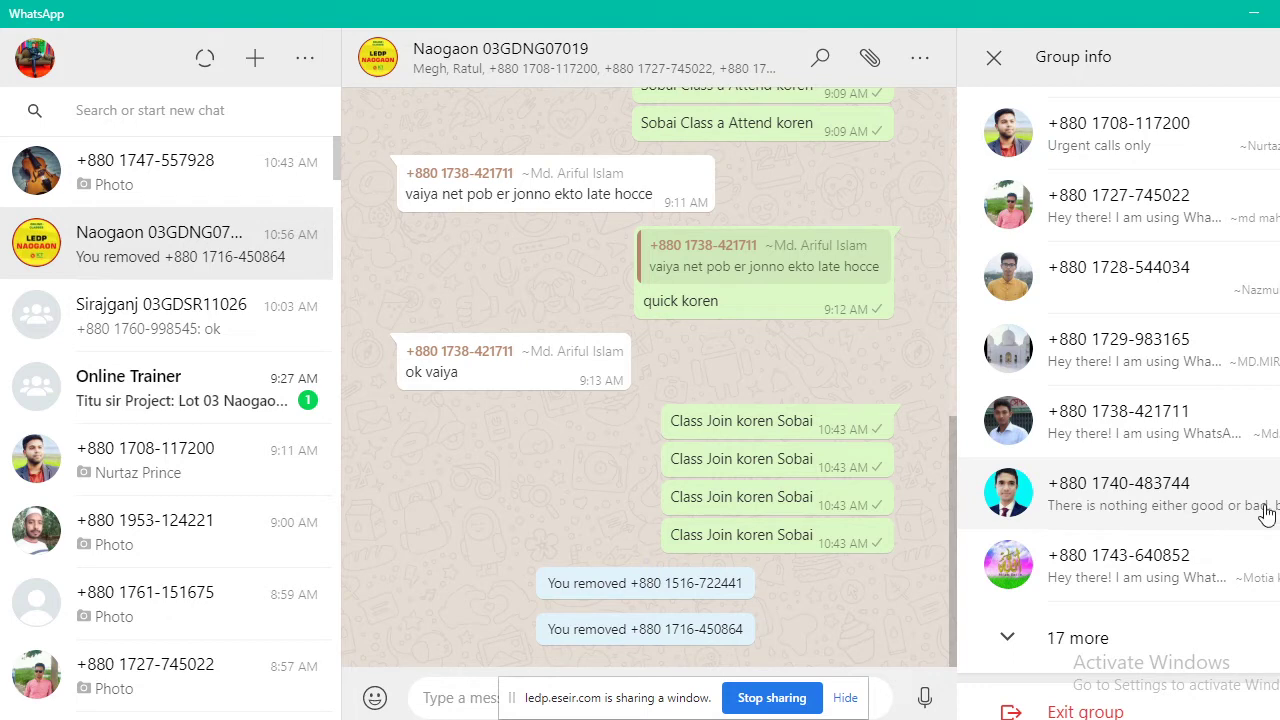
left_click(1266, 508)
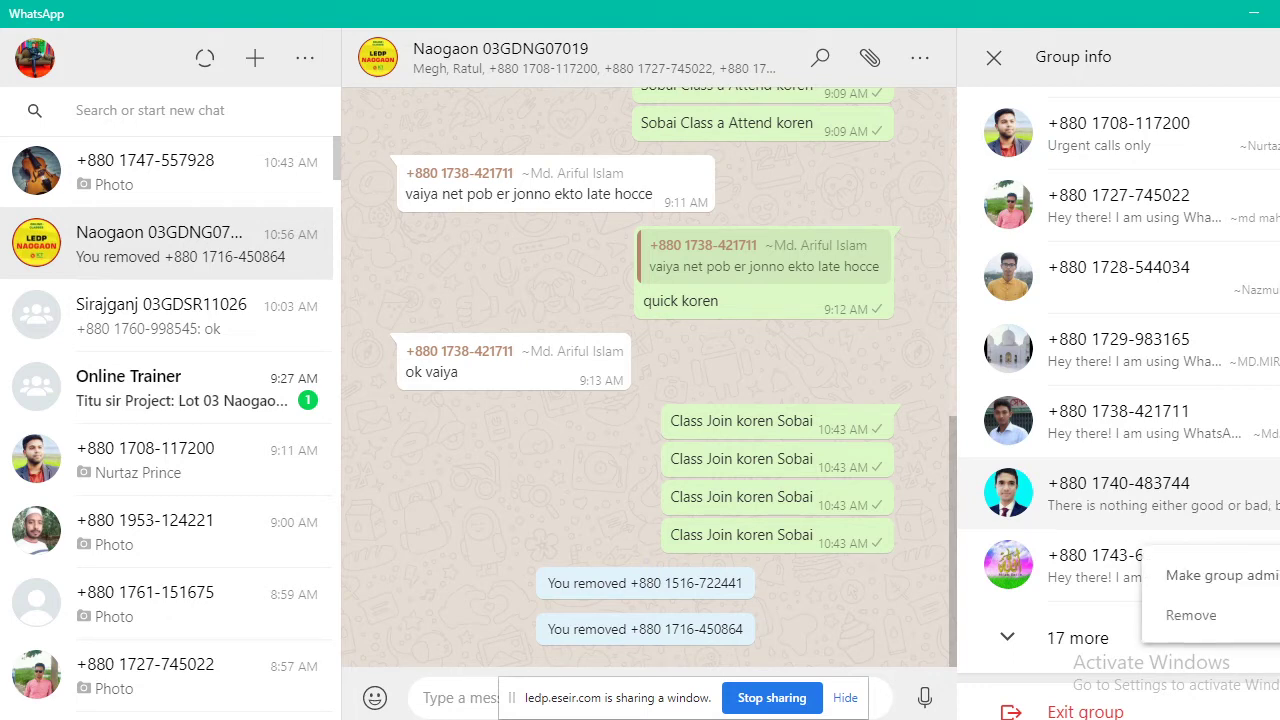
left_click(1192, 615)
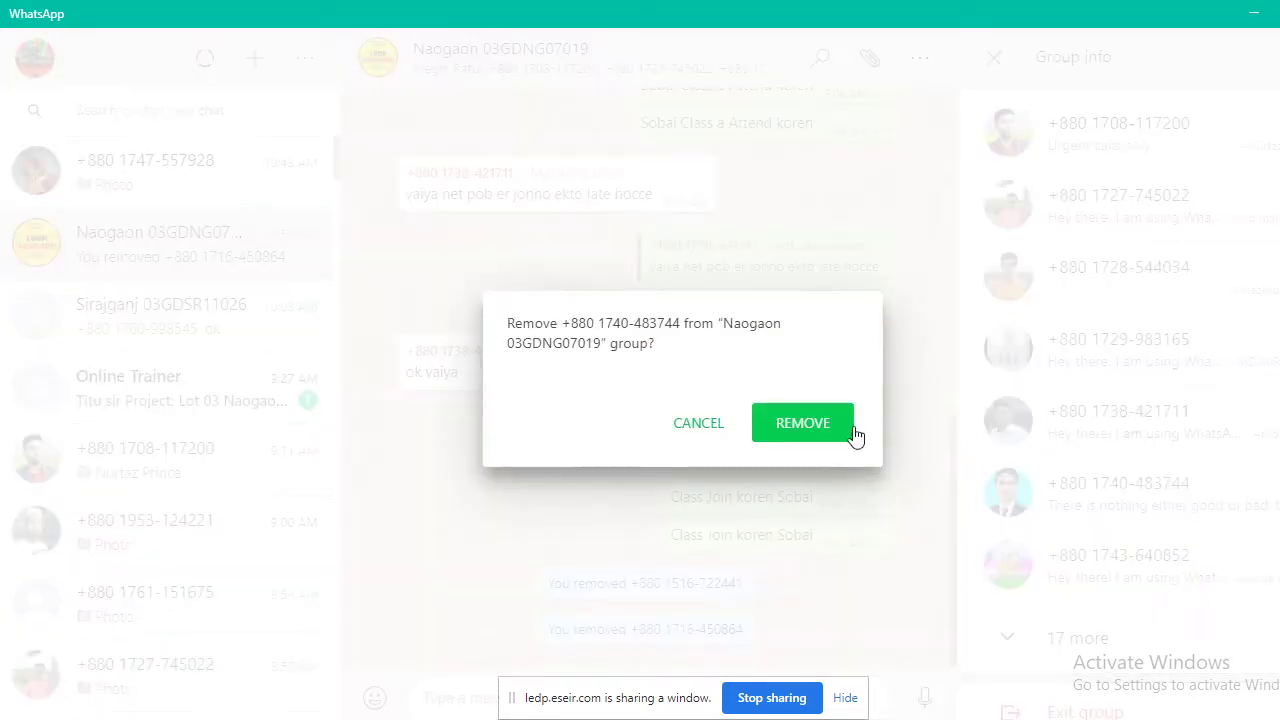
left_click(834, 434)
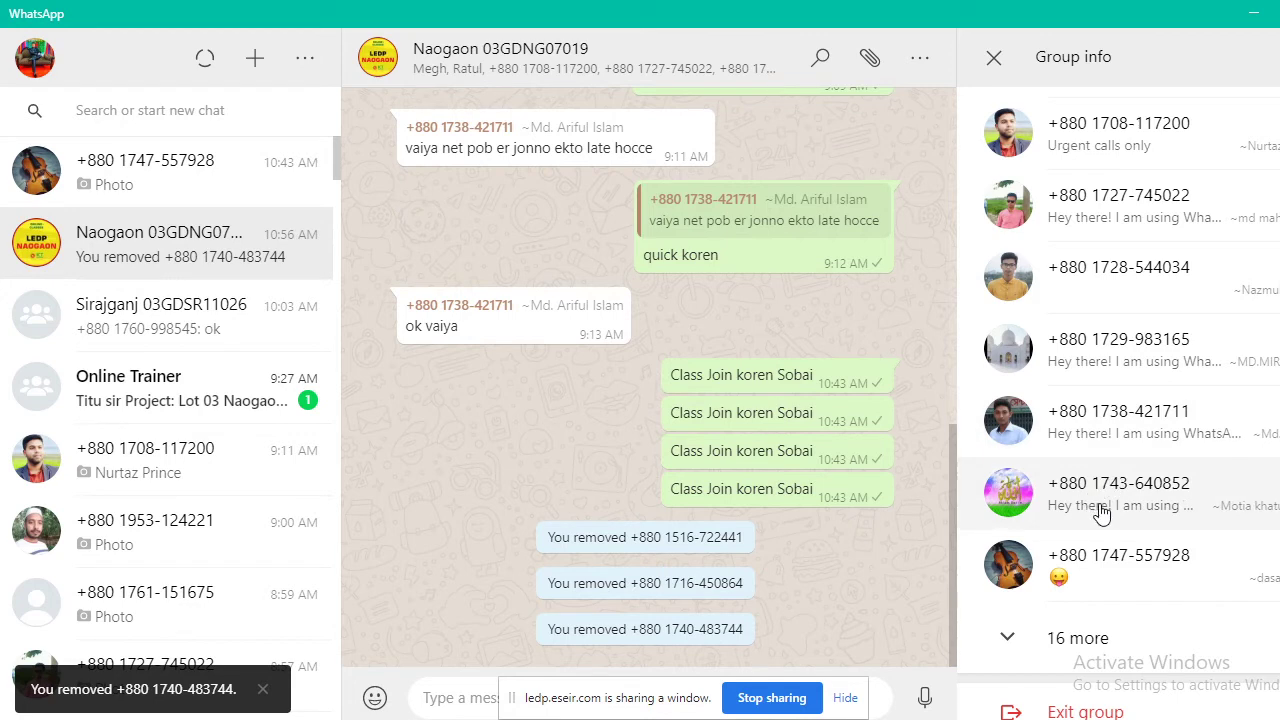
scroll(1214, 449, "down", 2)
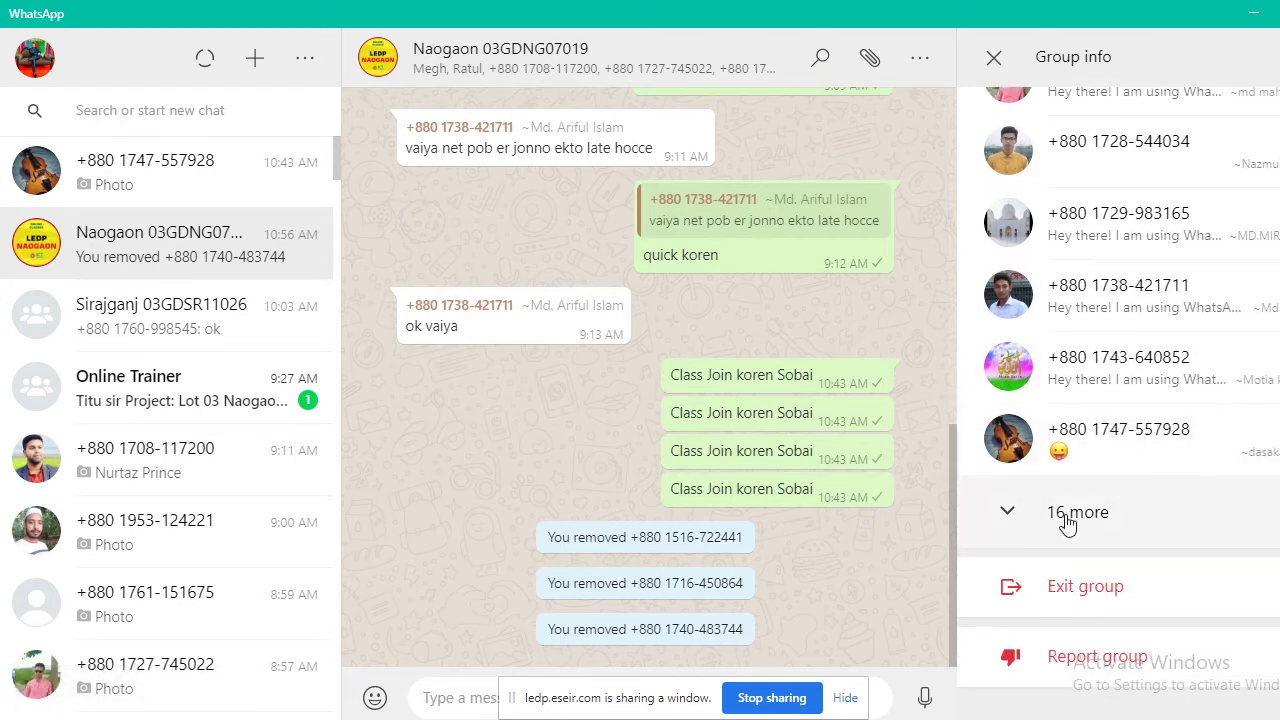
Expand the '16 more' members and remove one more member from the Naogaon 03GDNG07019 group
left_click(1008, 518)
scroll(1066, 480, "down", 3)
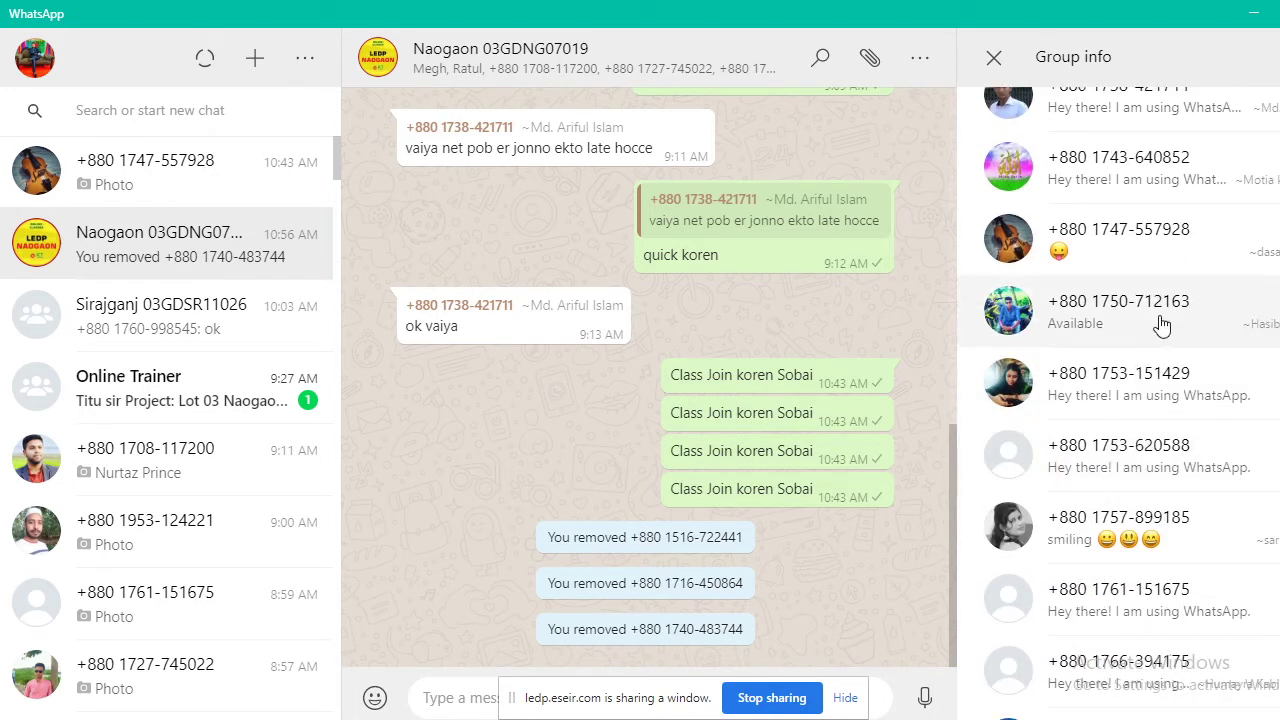
left_click(1262, 318)
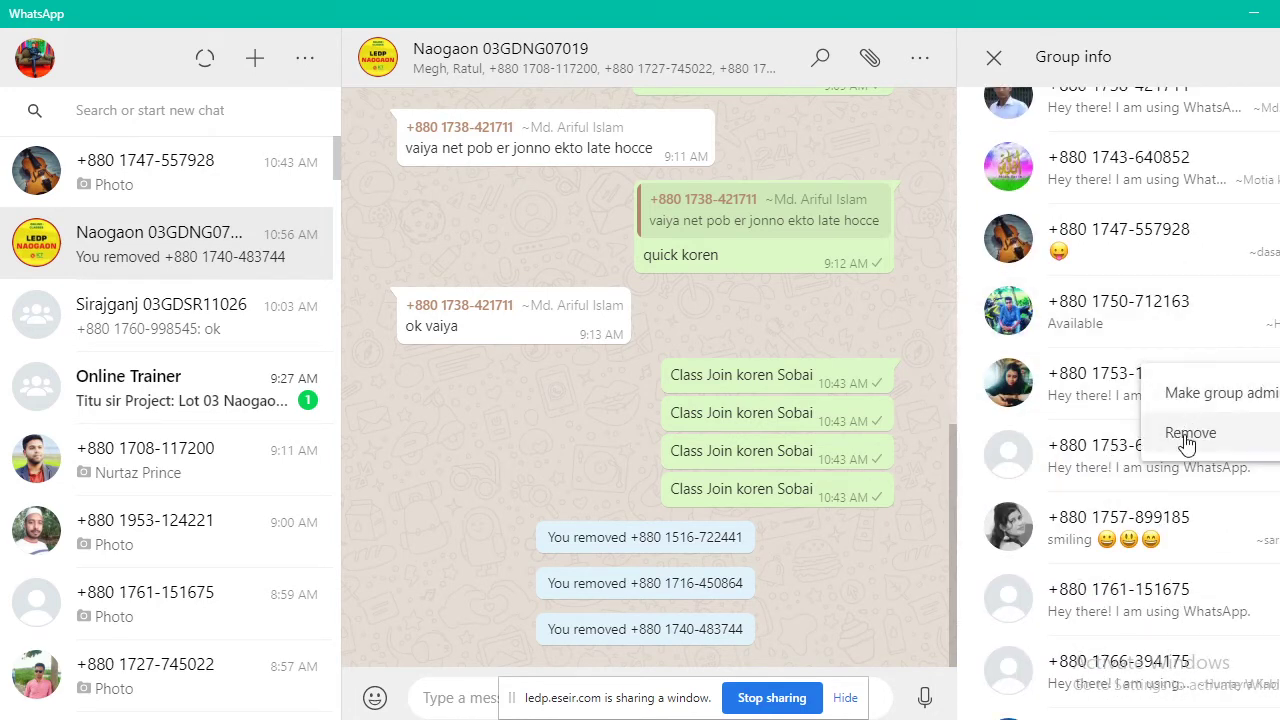
left_click(1104, 432)
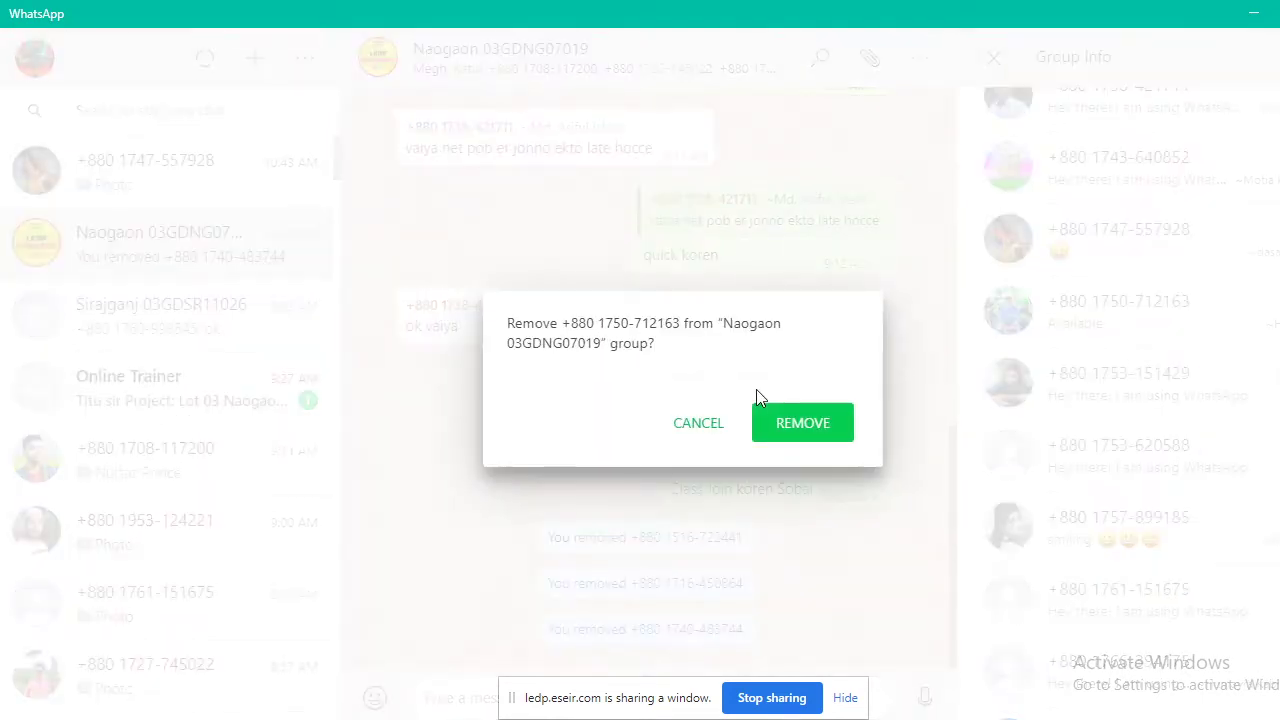
left_click(800, 428)
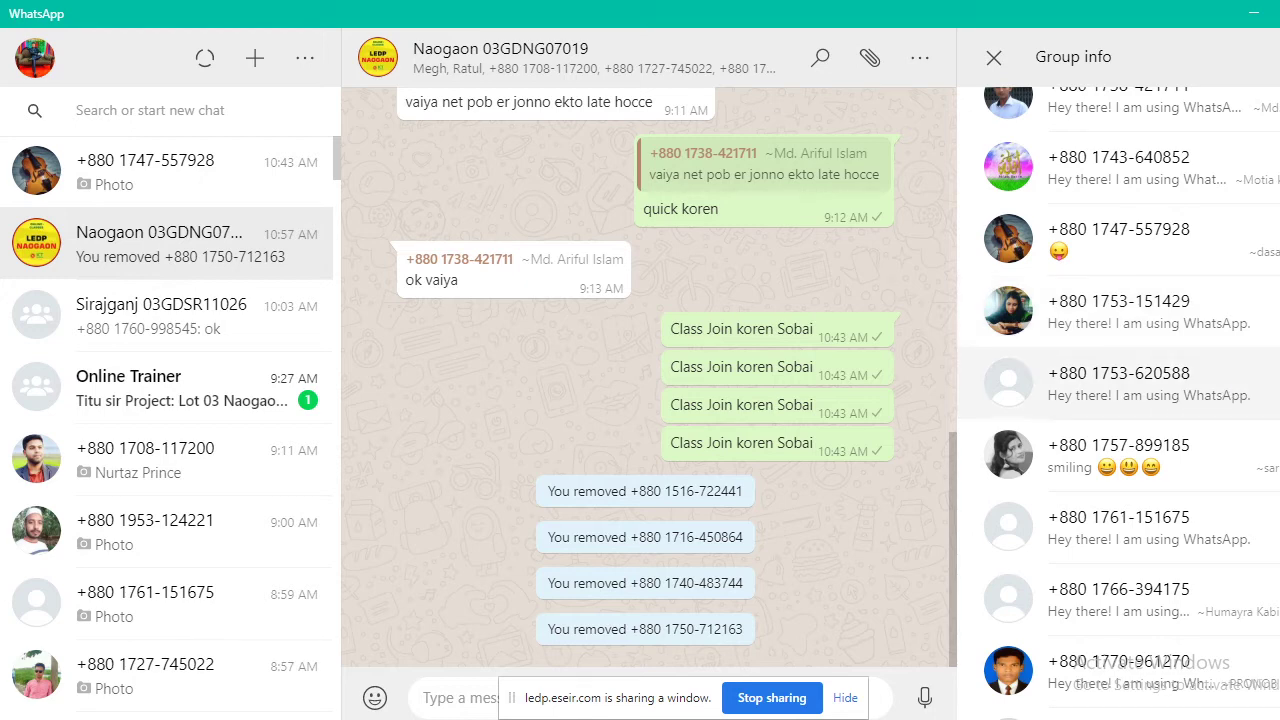
left_click(1262, 395)
left_click(1190, 505)
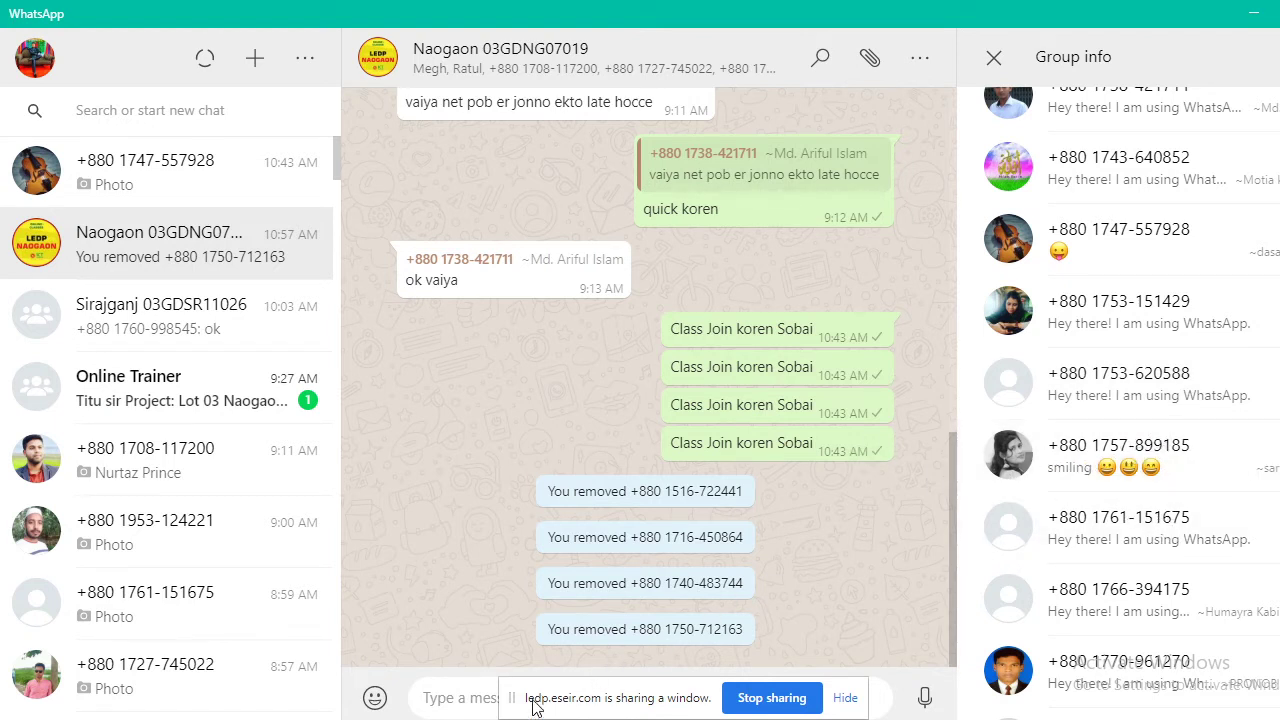
key("alt+Tab")
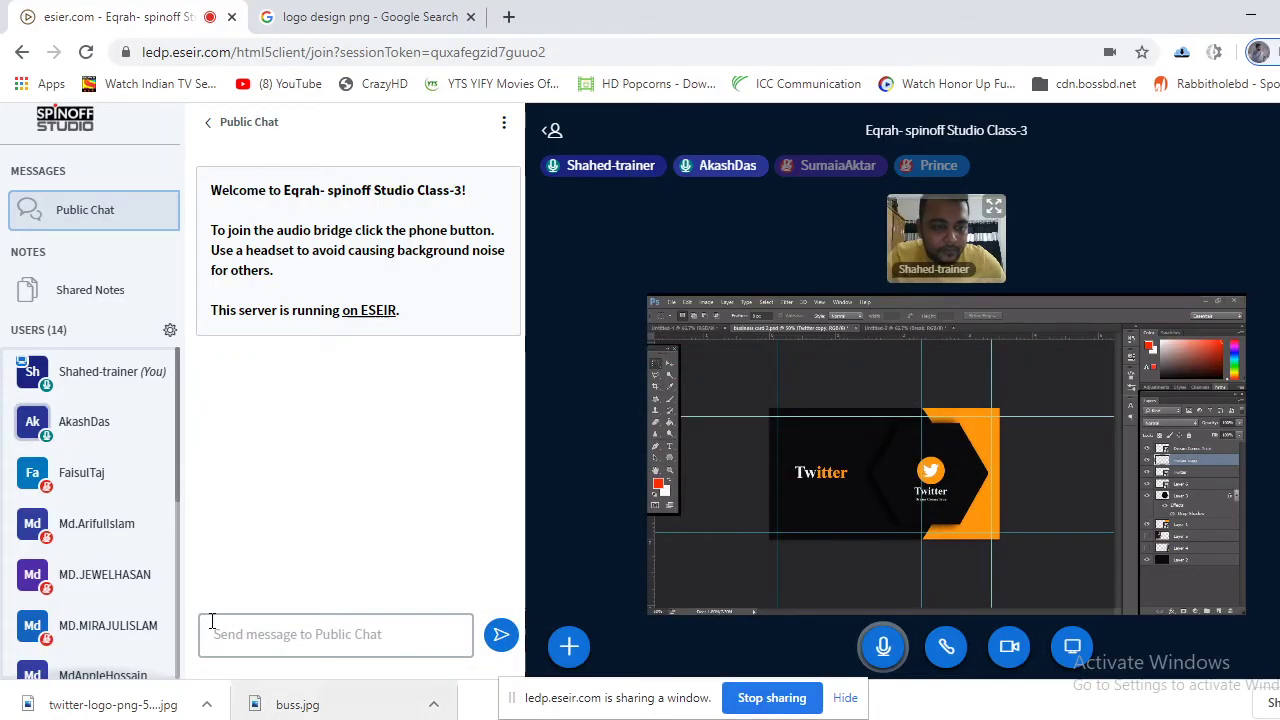
scroll(120, 500, "down", 4)
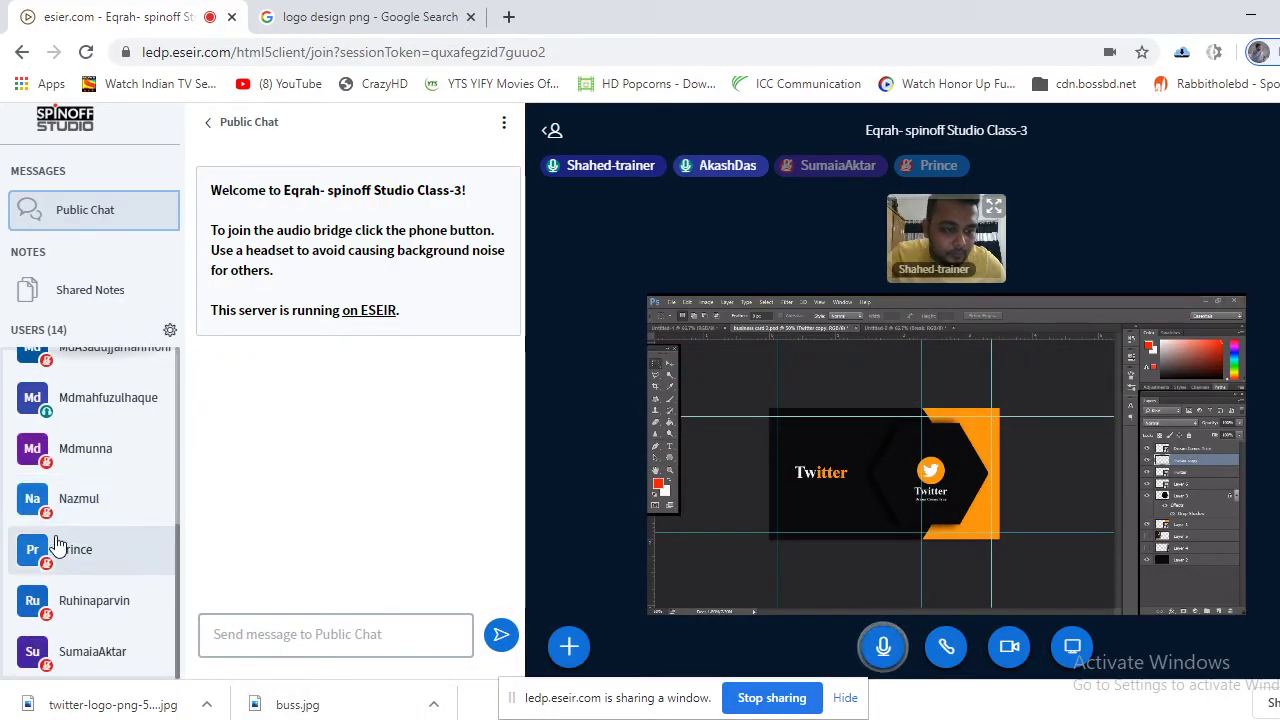
scroll(82, 598, "up", 5)
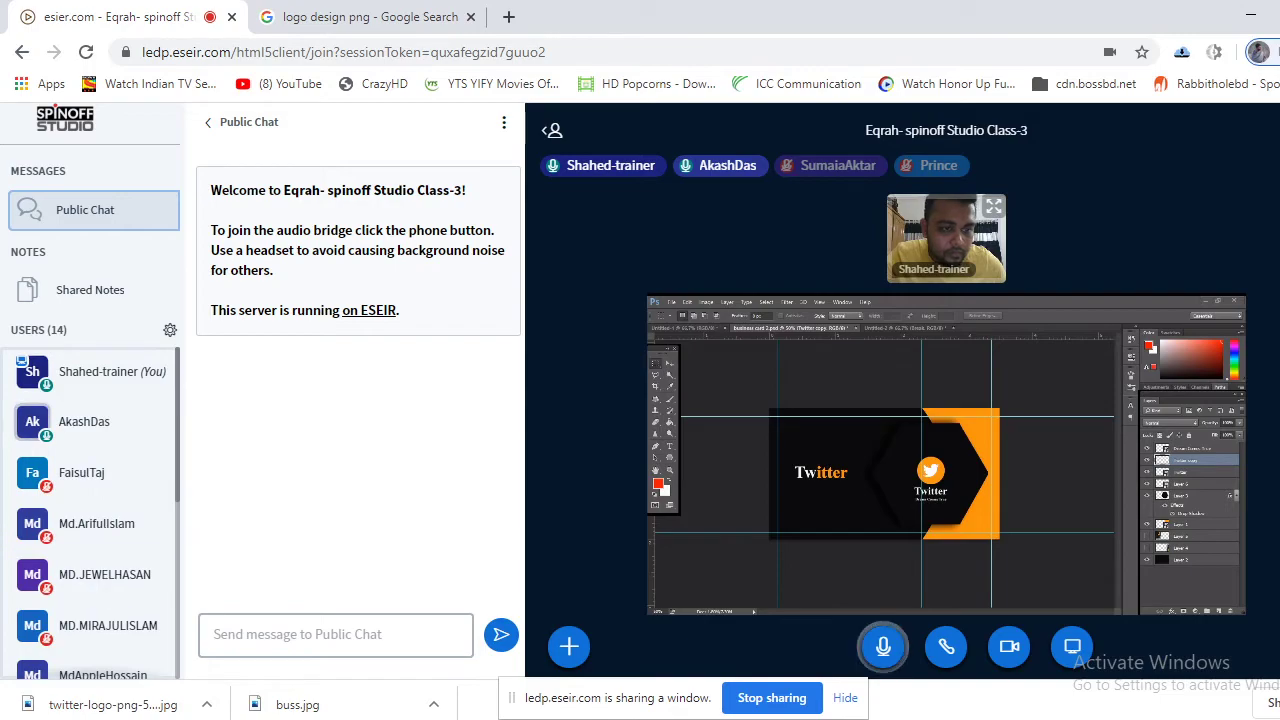
key("alt+Tab")
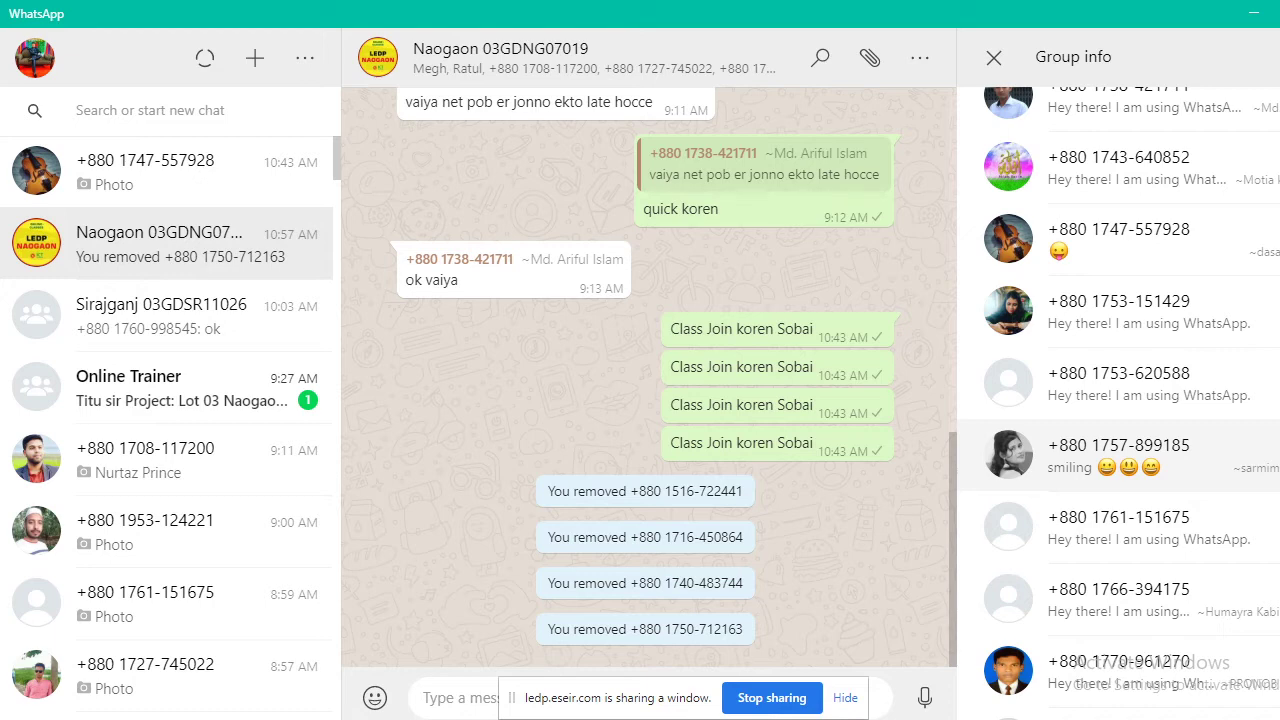
Remove three members in turn from Group info, confirming REMOVE for each
scroll(1118, 455, "down", 3)
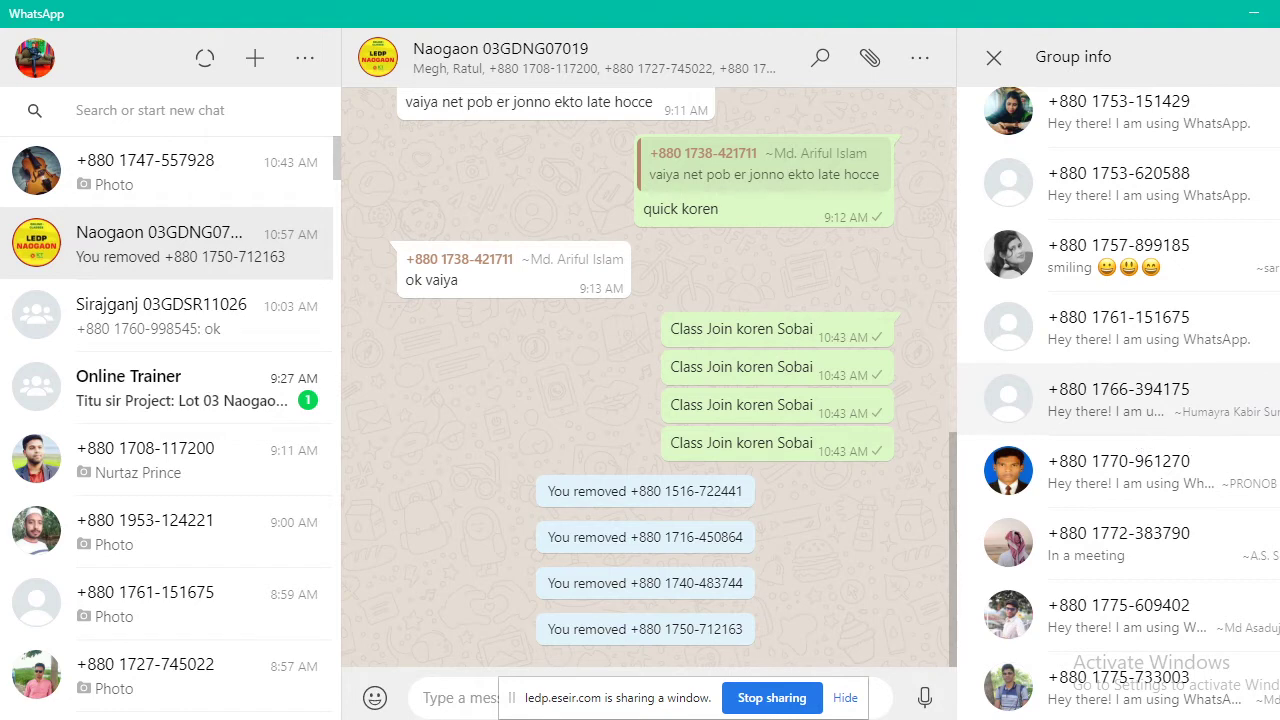
left_click(1262, 400)
left_click(1212, 524)
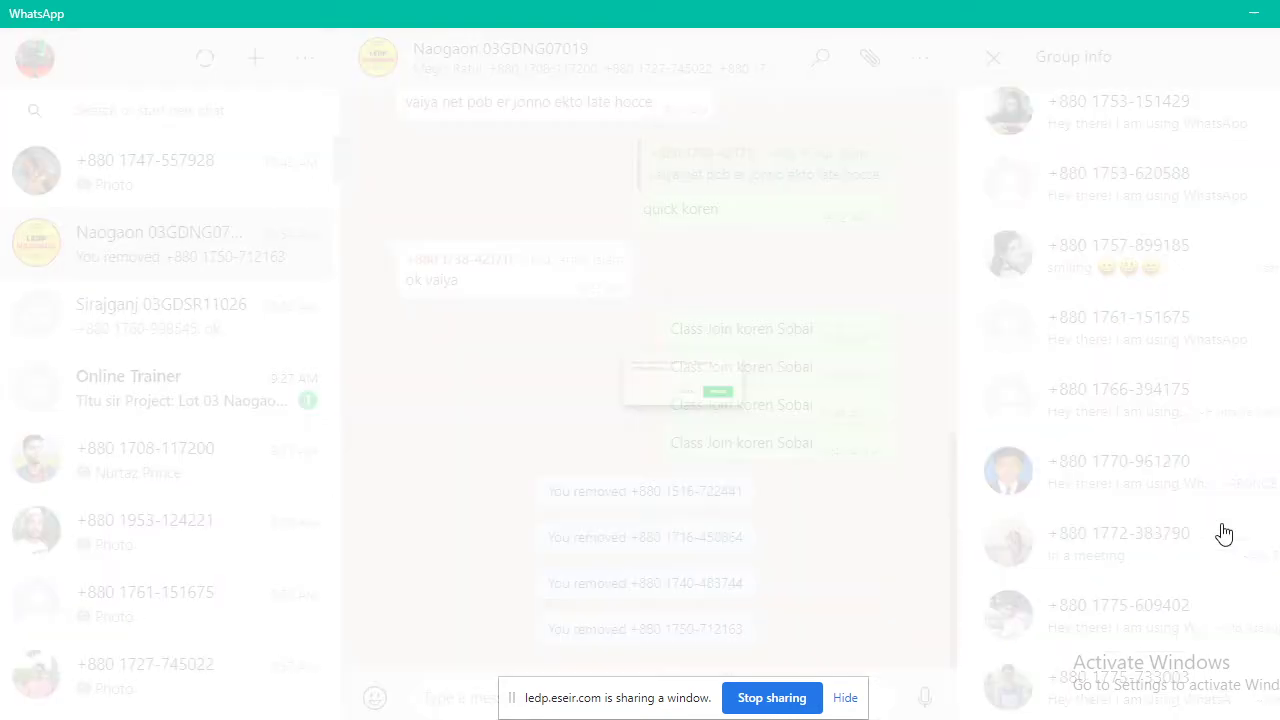
key("Return")
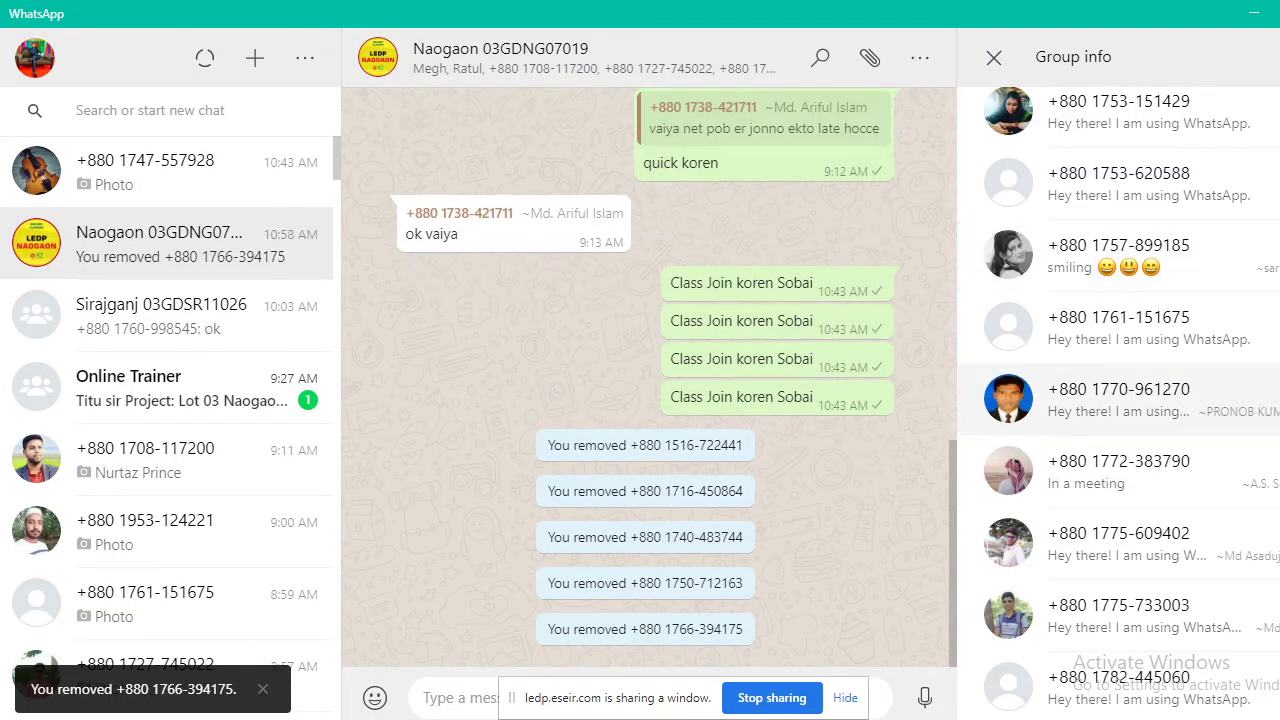
left_click(1262, 412)
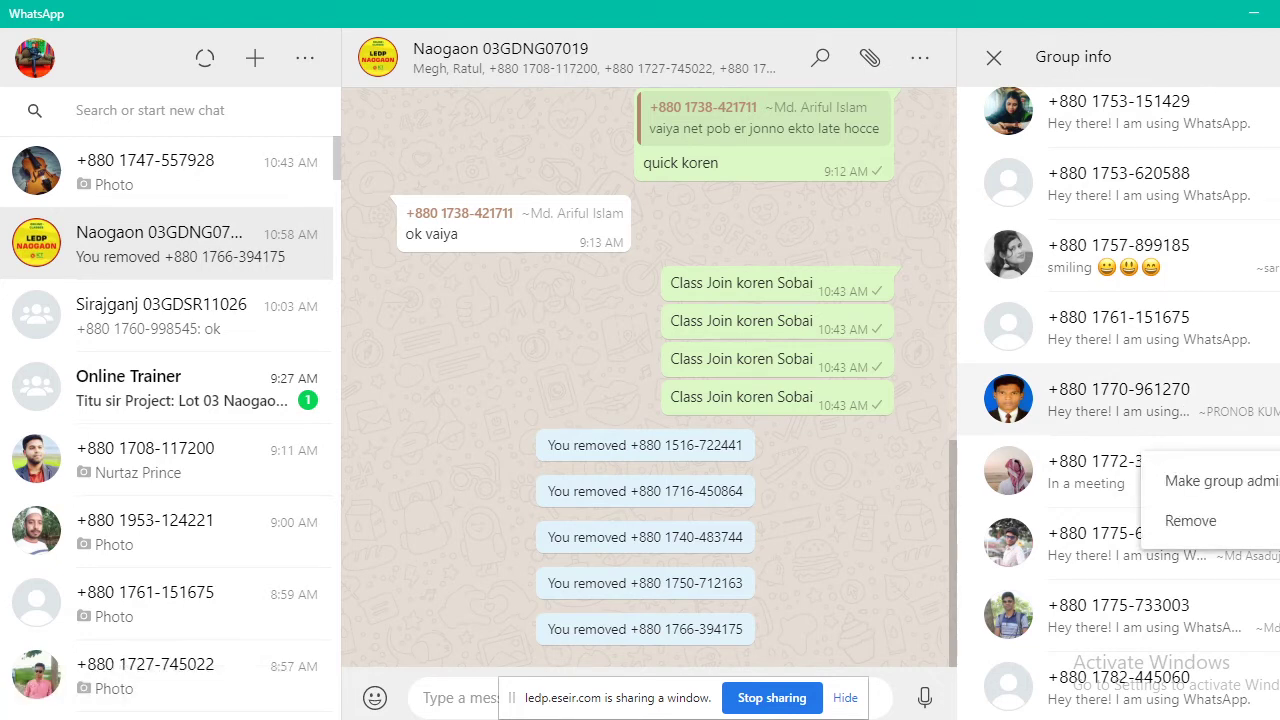
left_click(1220, 525)
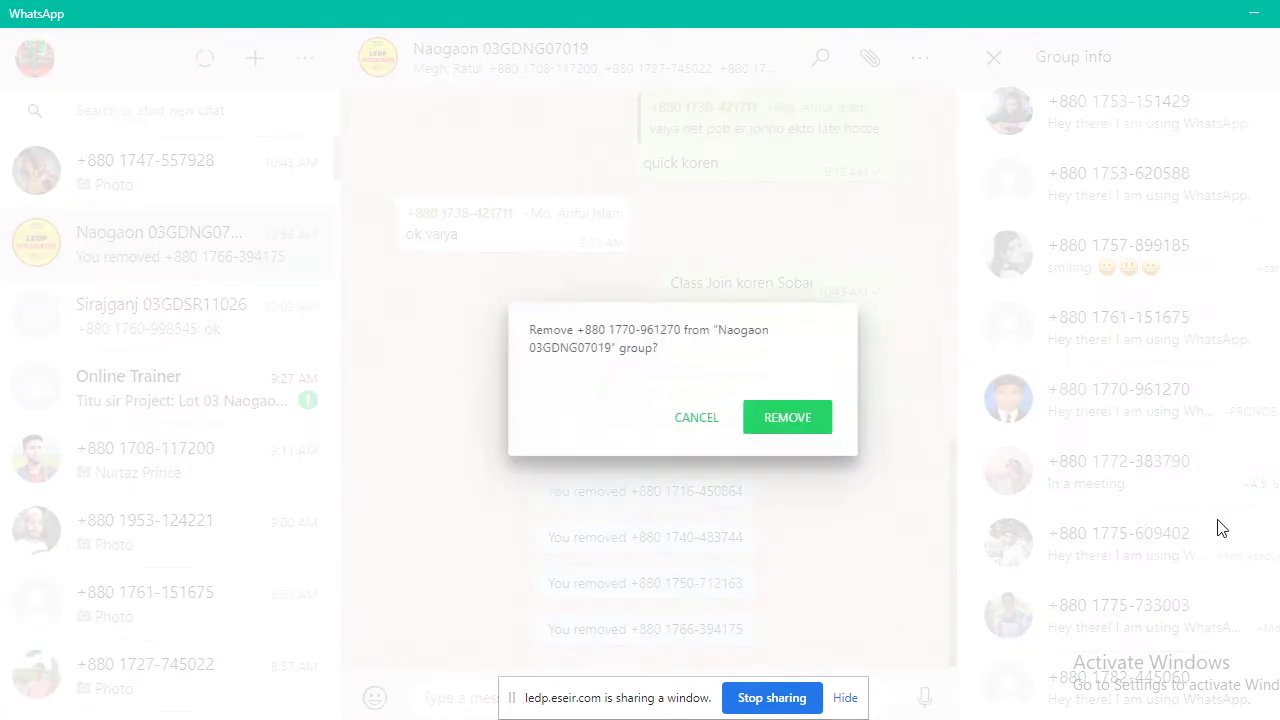
left_click(816, 426)
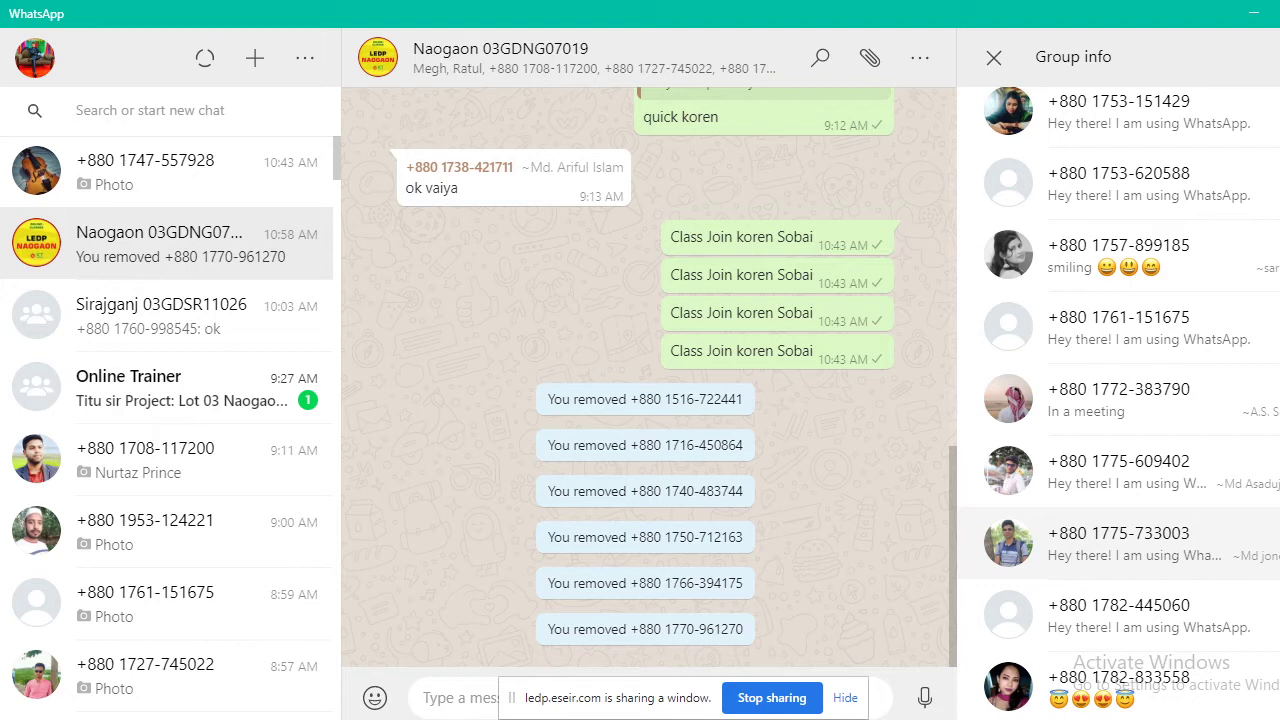
left_click(1150, 550)
left_click(1186, 663)
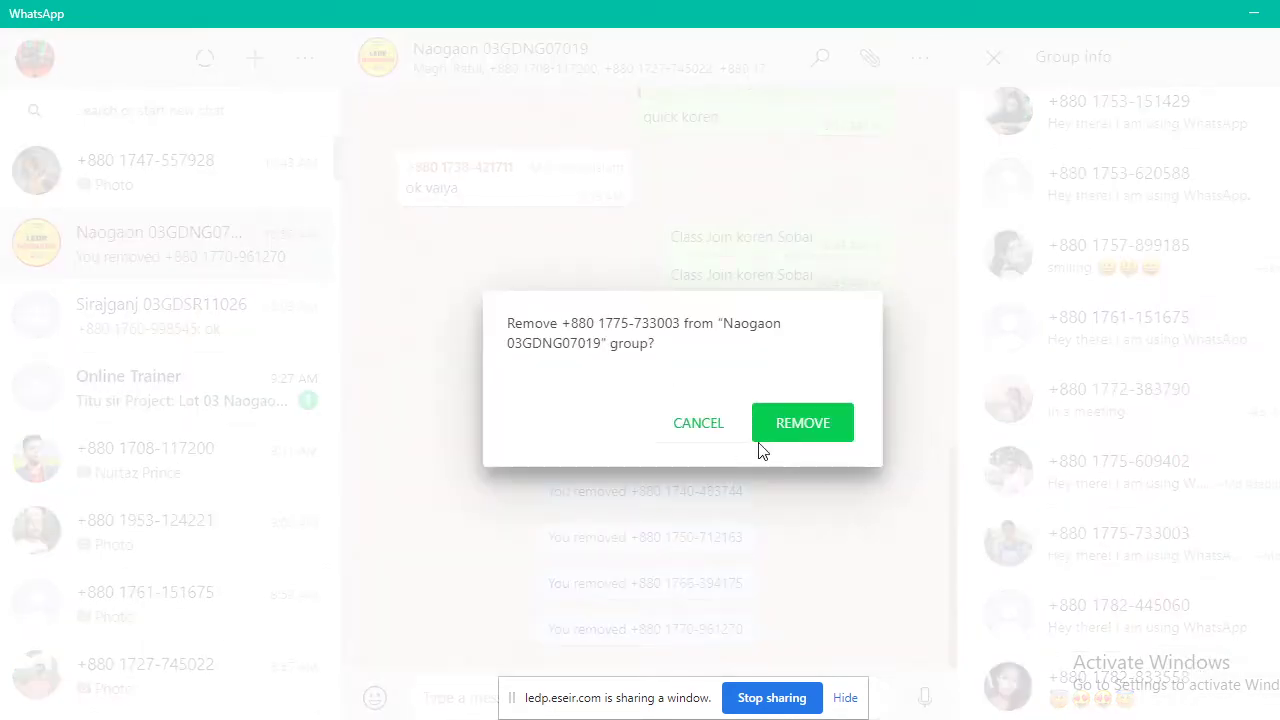
left_click(804, 424)
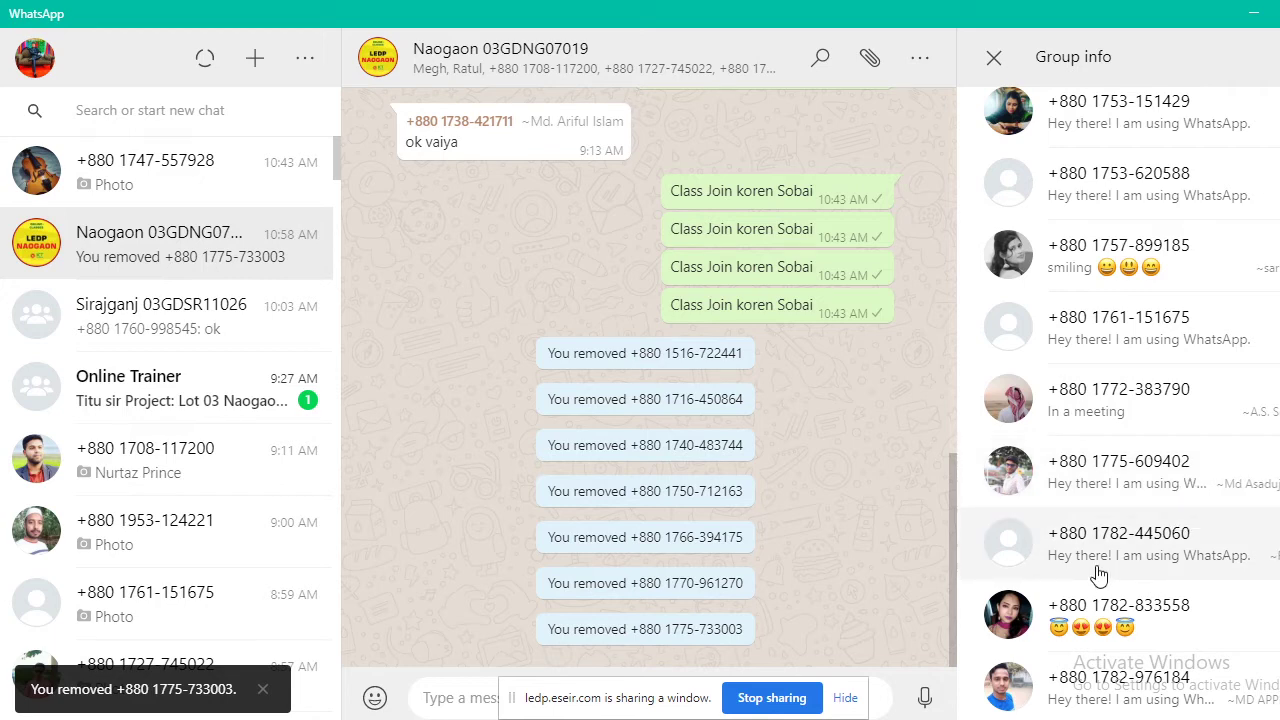
scroll(1130, 570, "down", 2)
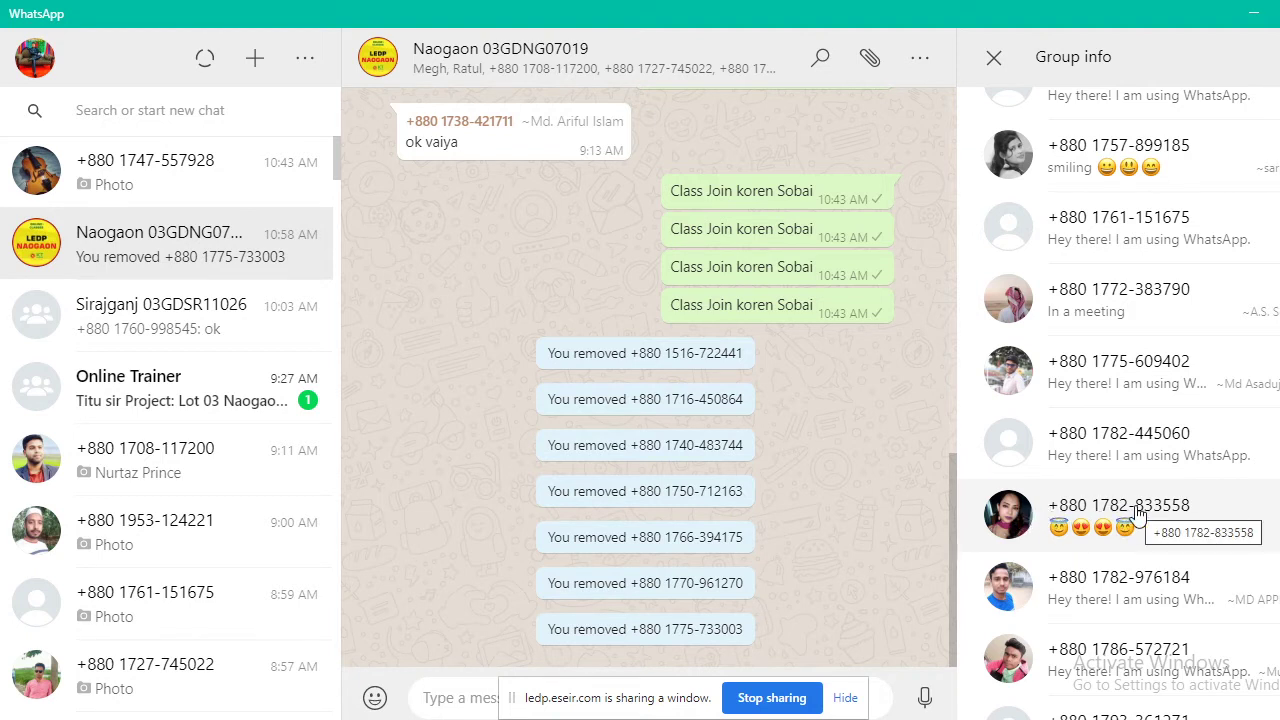
left_click(1007, 517)
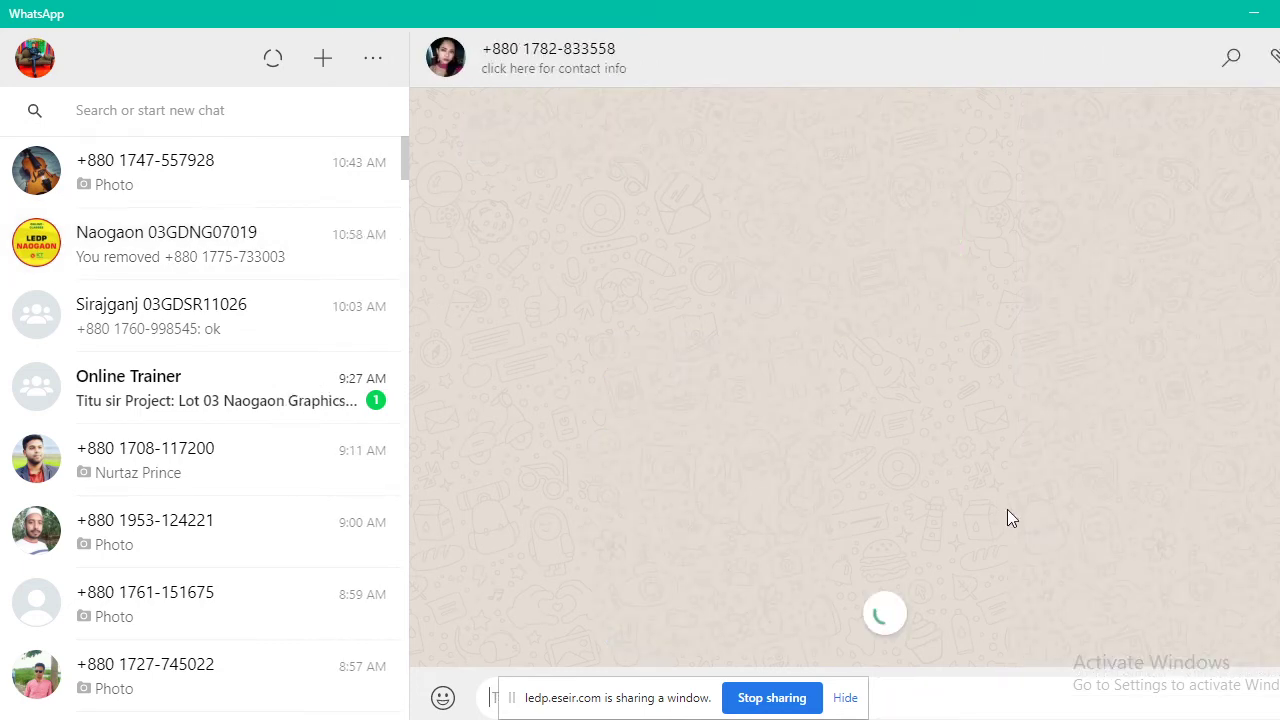
left_click(449, 68)
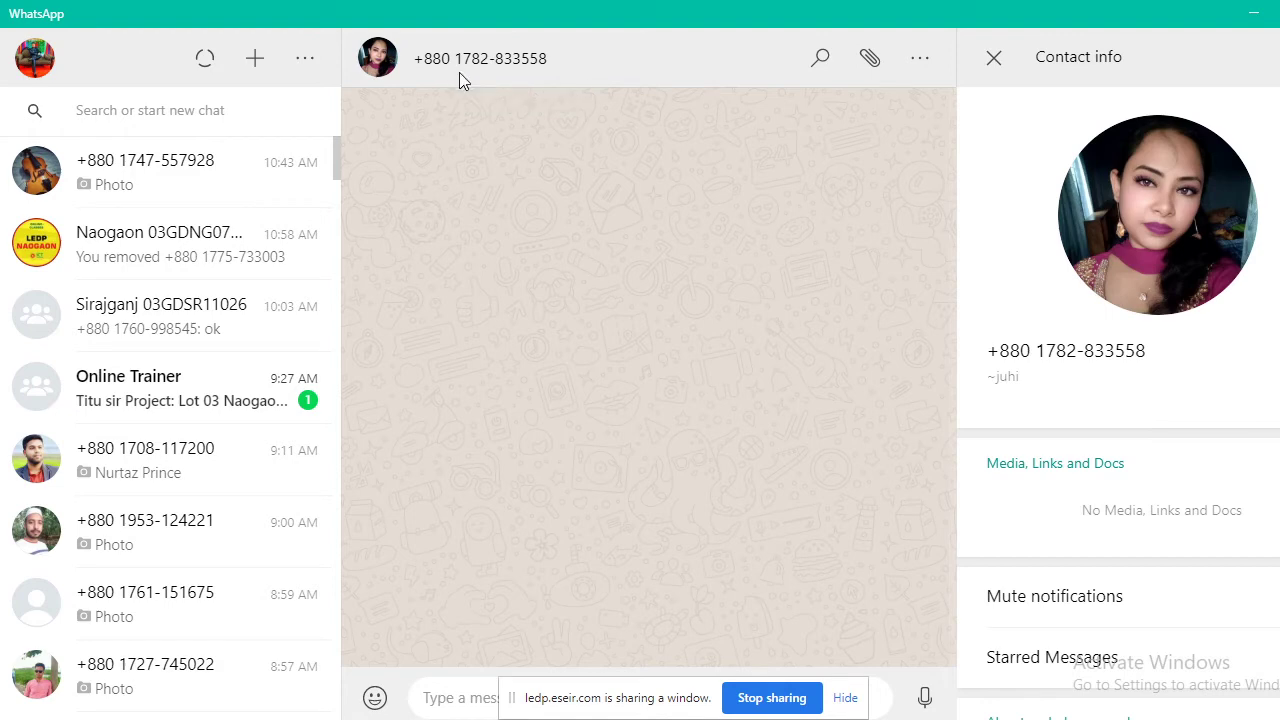
left_click(1158, 190)
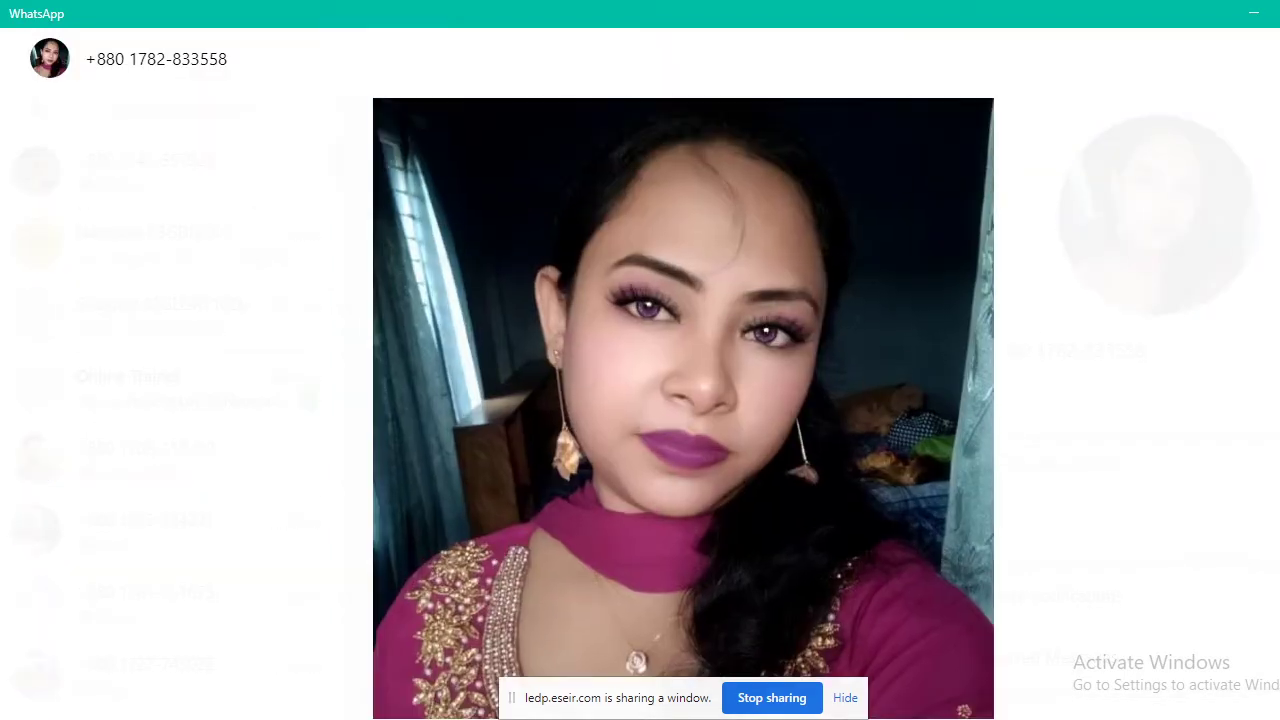
key("Escape")
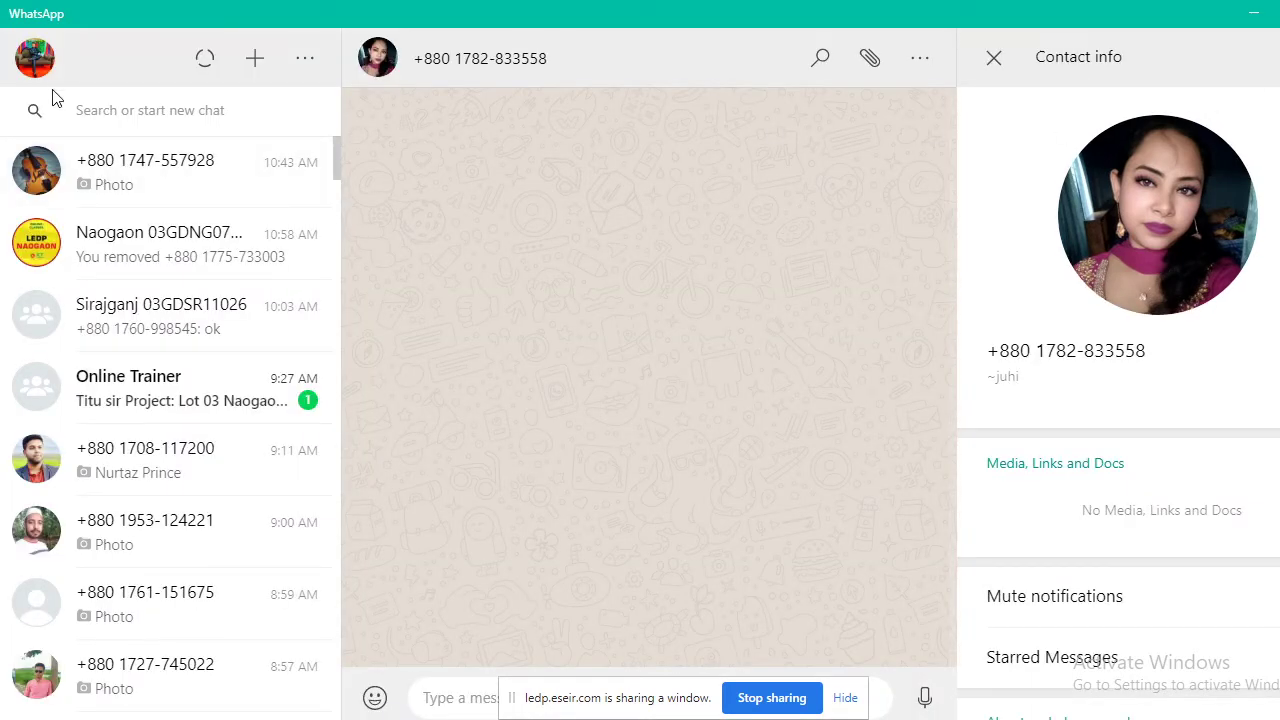
Open the Naogaon 03GDNG07019 group's info and expand the remaining 12 members
left_click(163, 252)
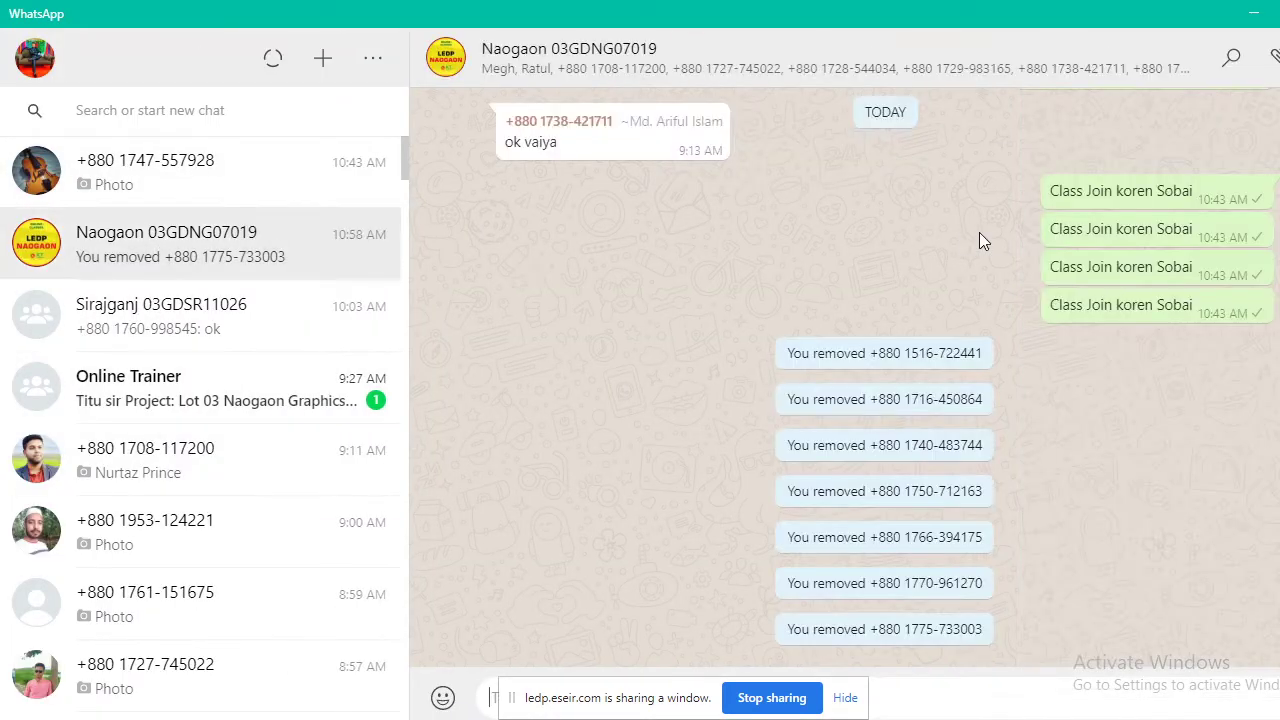
left_click(620, 60)
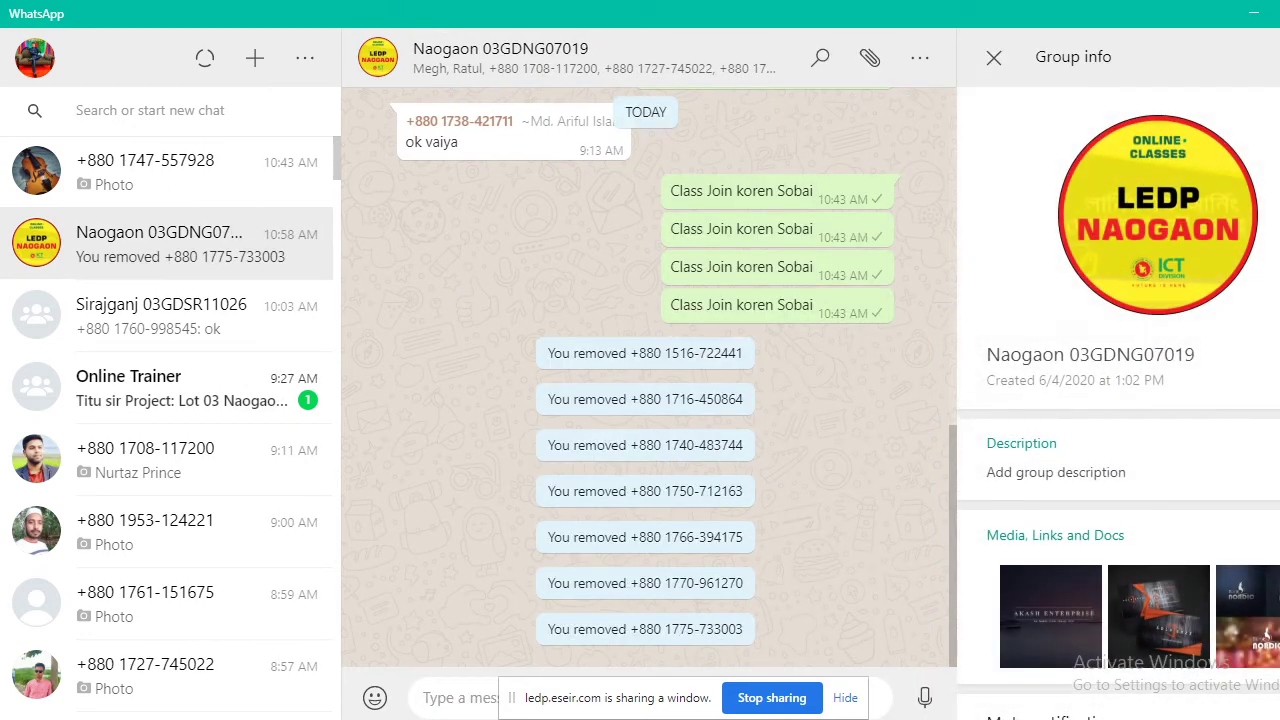
scroll(1118, 400, "down", 9)
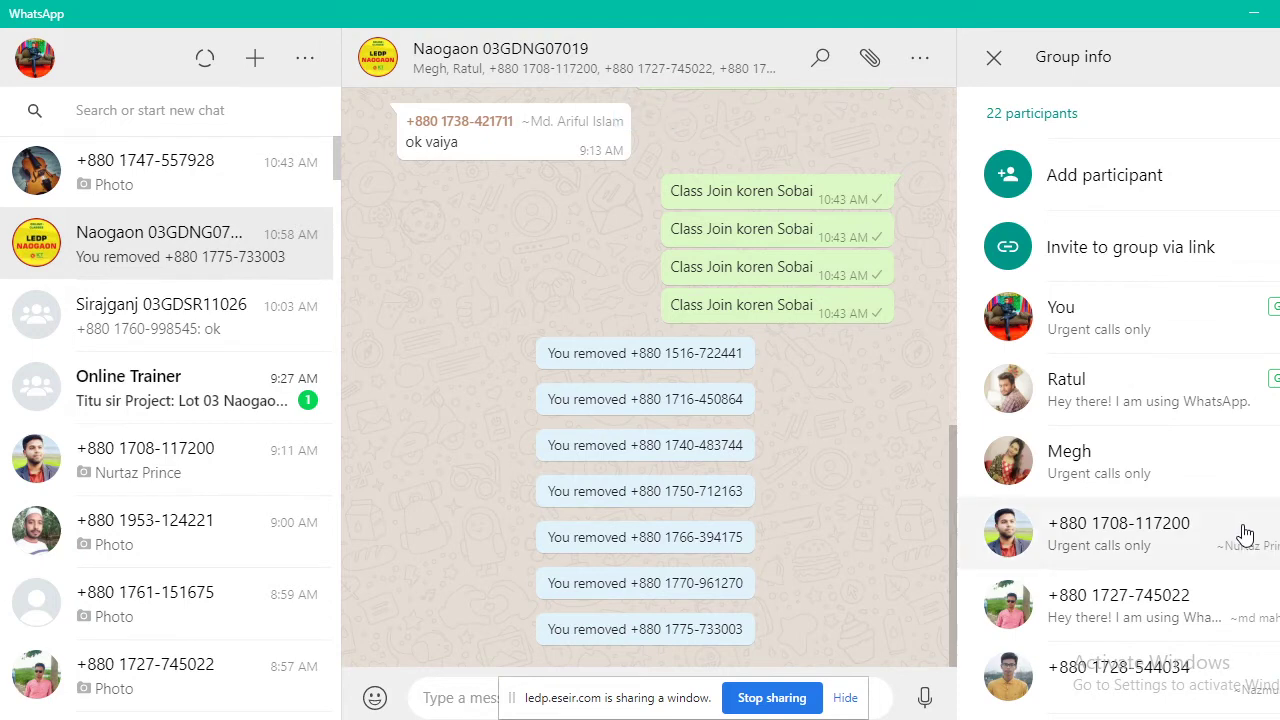
scroll(1080, 500, "down", 4)
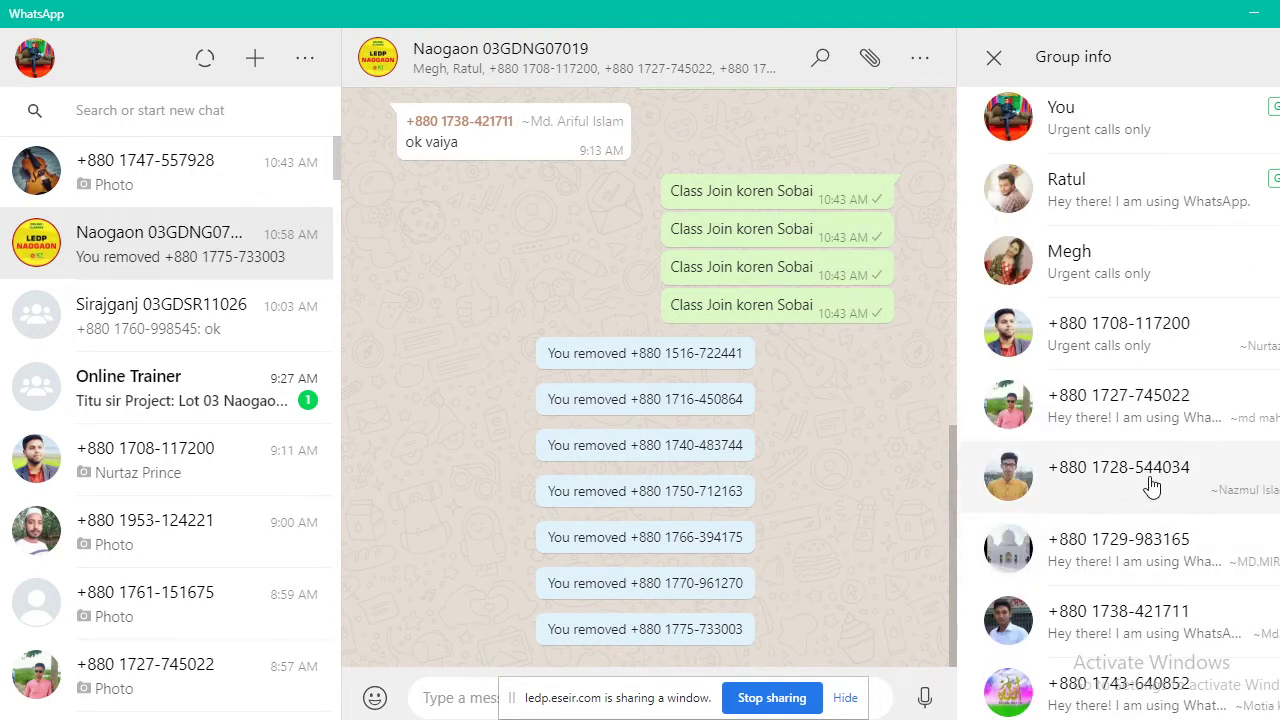
scroll(1150, 490, "down", 4)
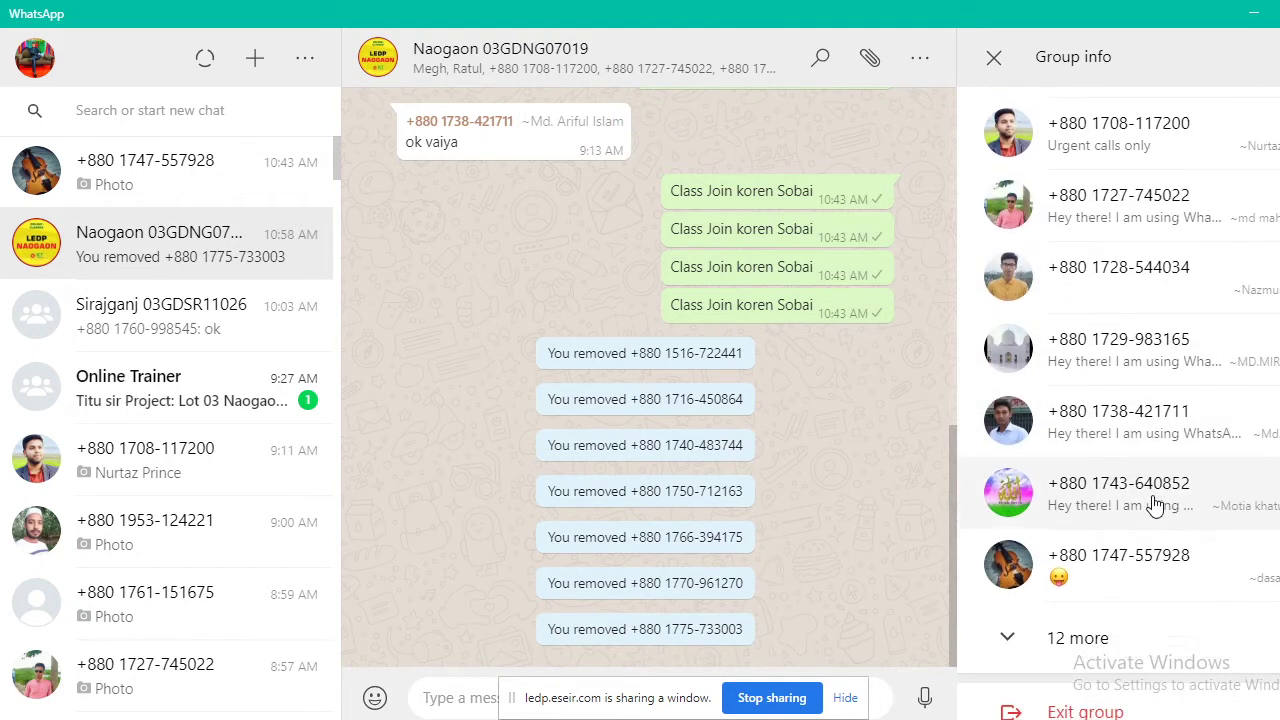
left_click(1095, 638)
scroll(1100, 500, "down", 8)
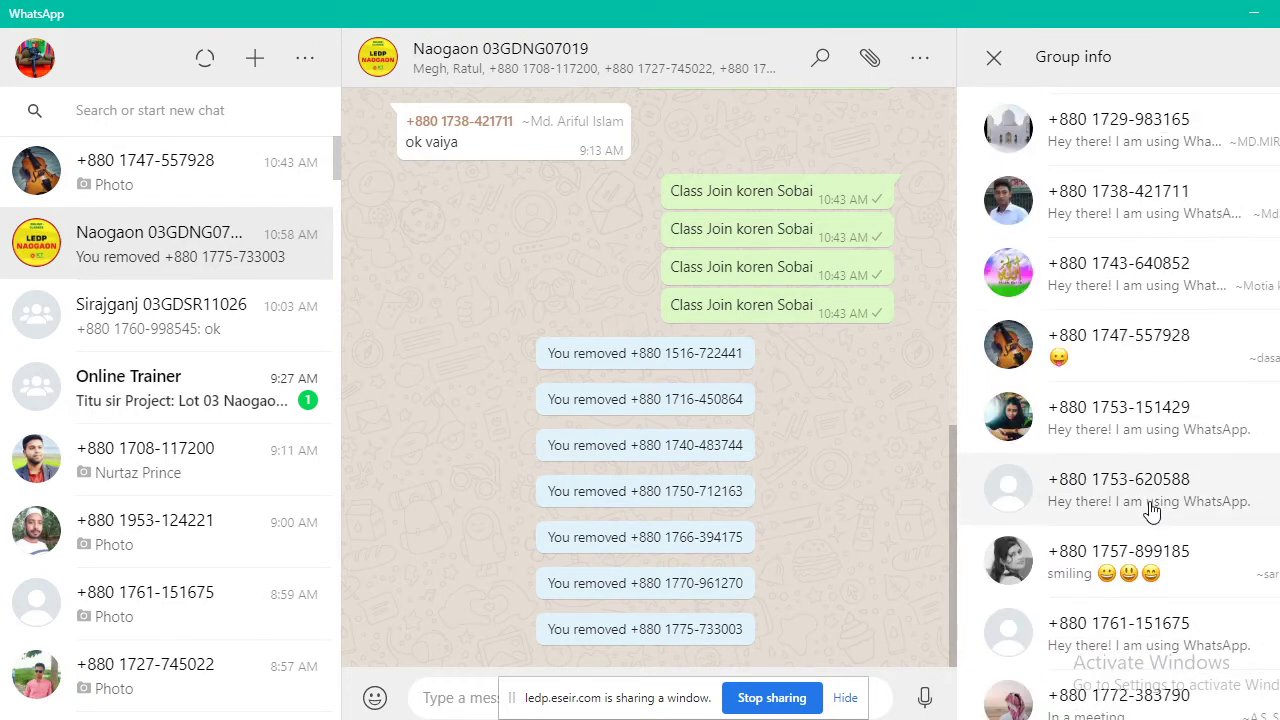
scroll(1163, 533, "down", 4)
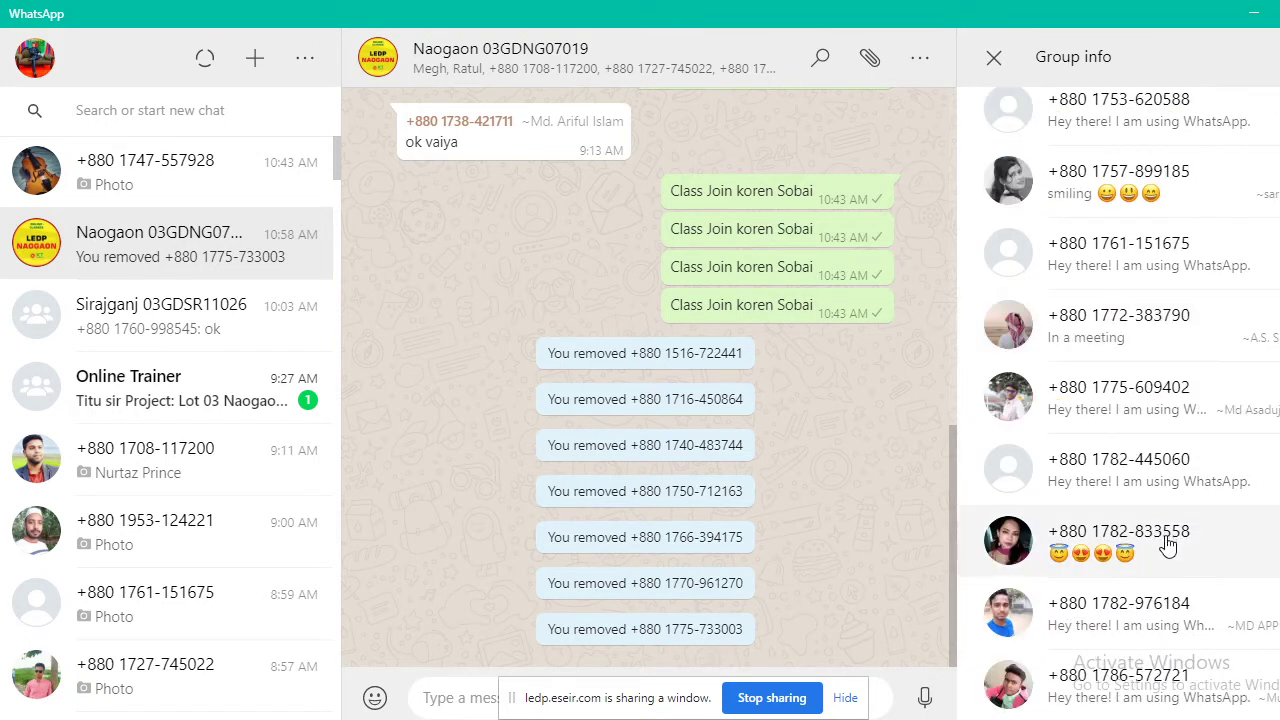
scroll(1163, 531, "down", 2)
Remove the viewed contact from the group, confirm REMOVE, and minimize WhatsApp
right_click(1155, 460)
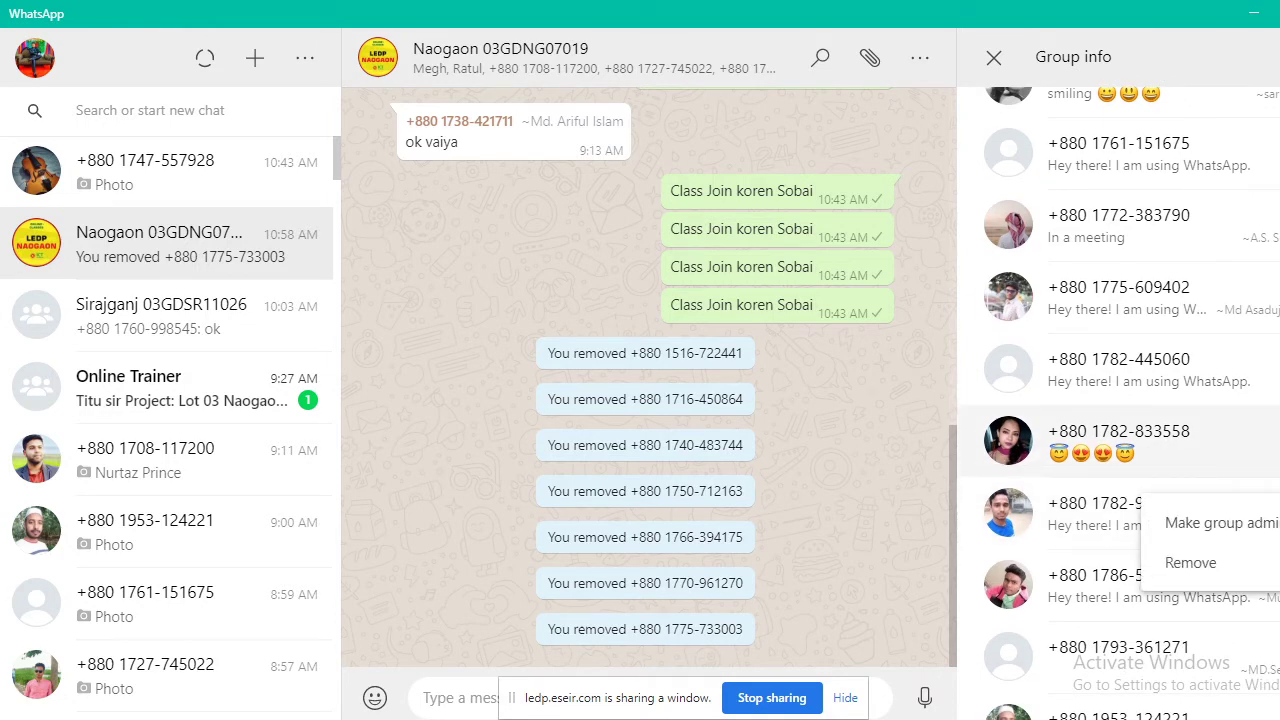
left_click(1214, 566)
left_click(796, 427)
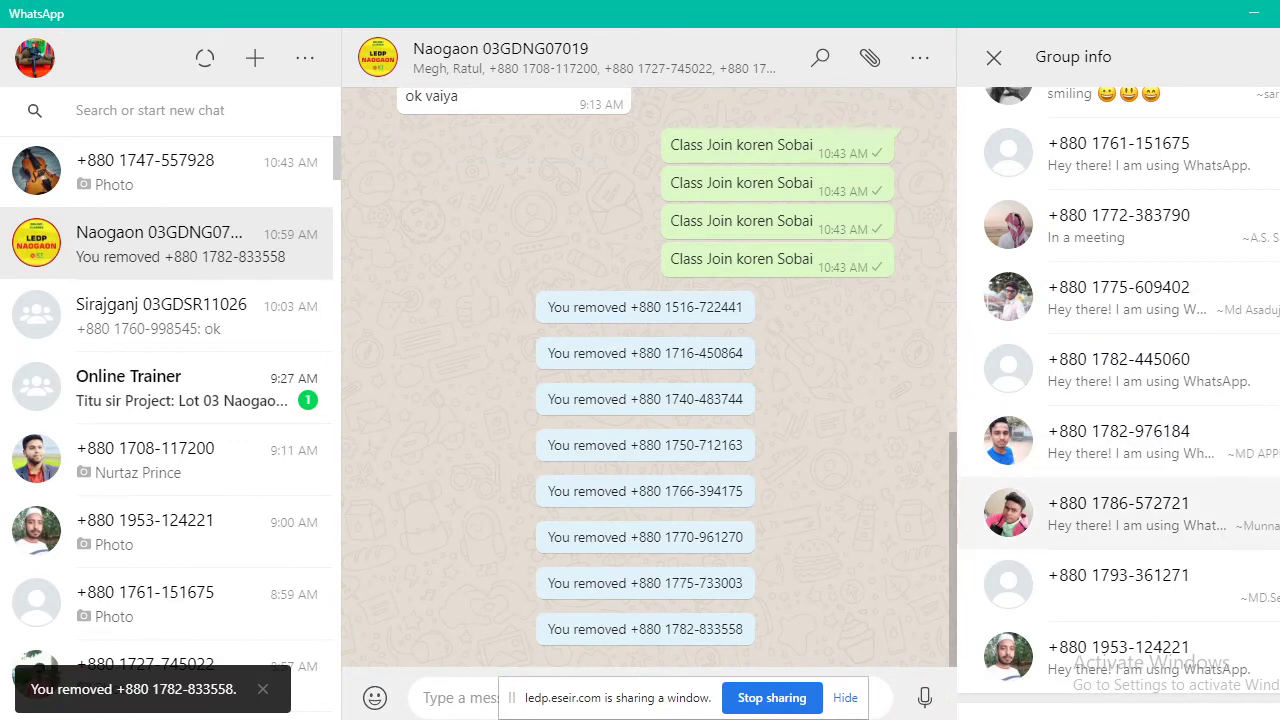
scroll(1243, 523, "down", 2)
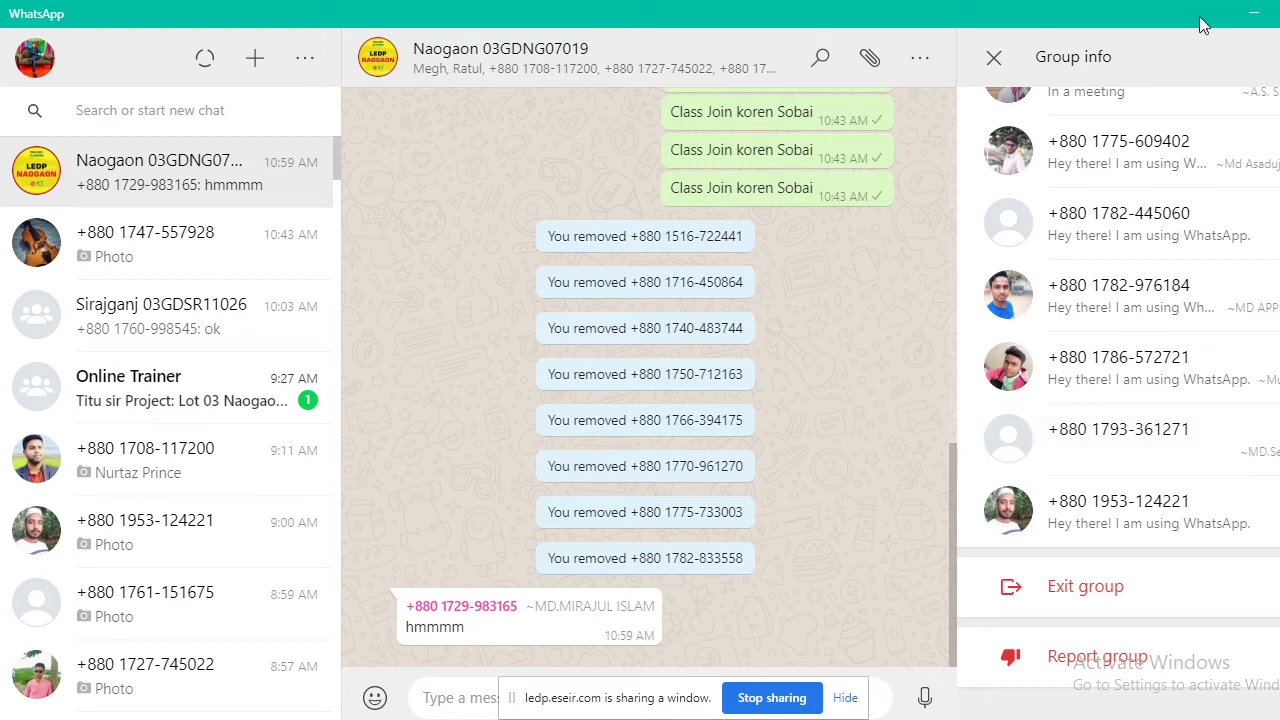
left_click(1256, 13)
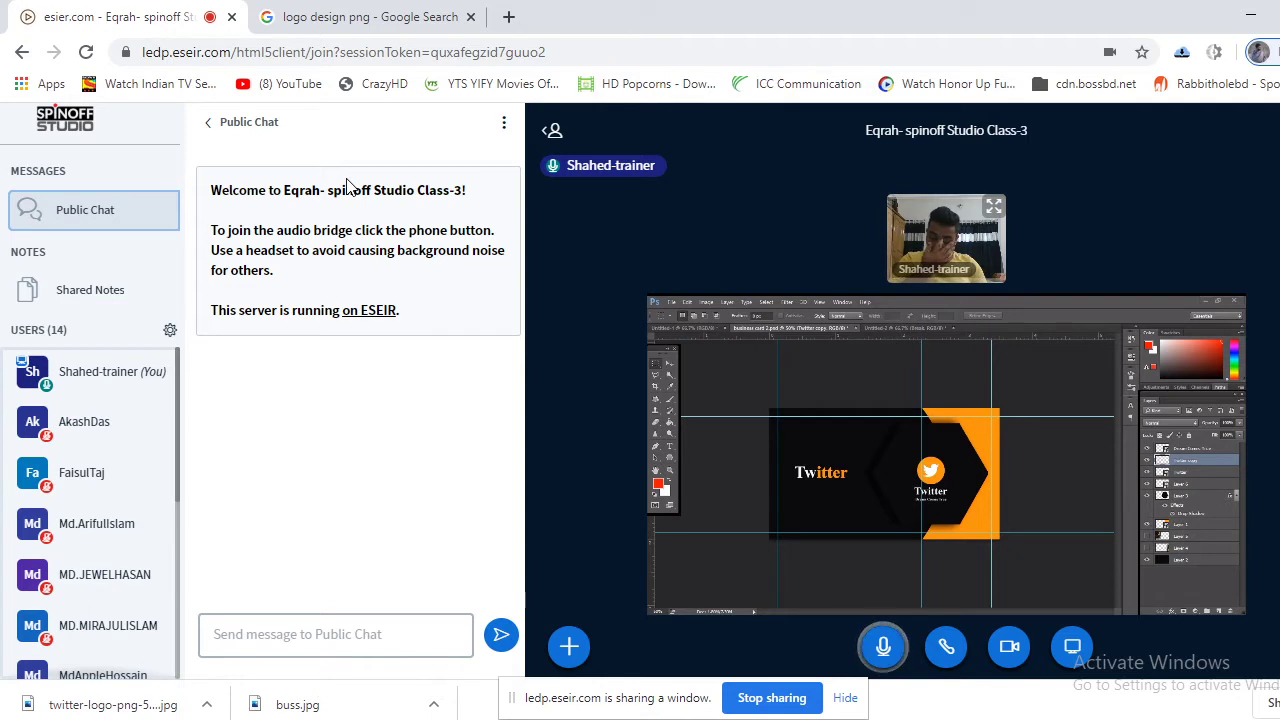
Mute the microphone in the class session, then unmute it later to speak
left_click(883, 646)
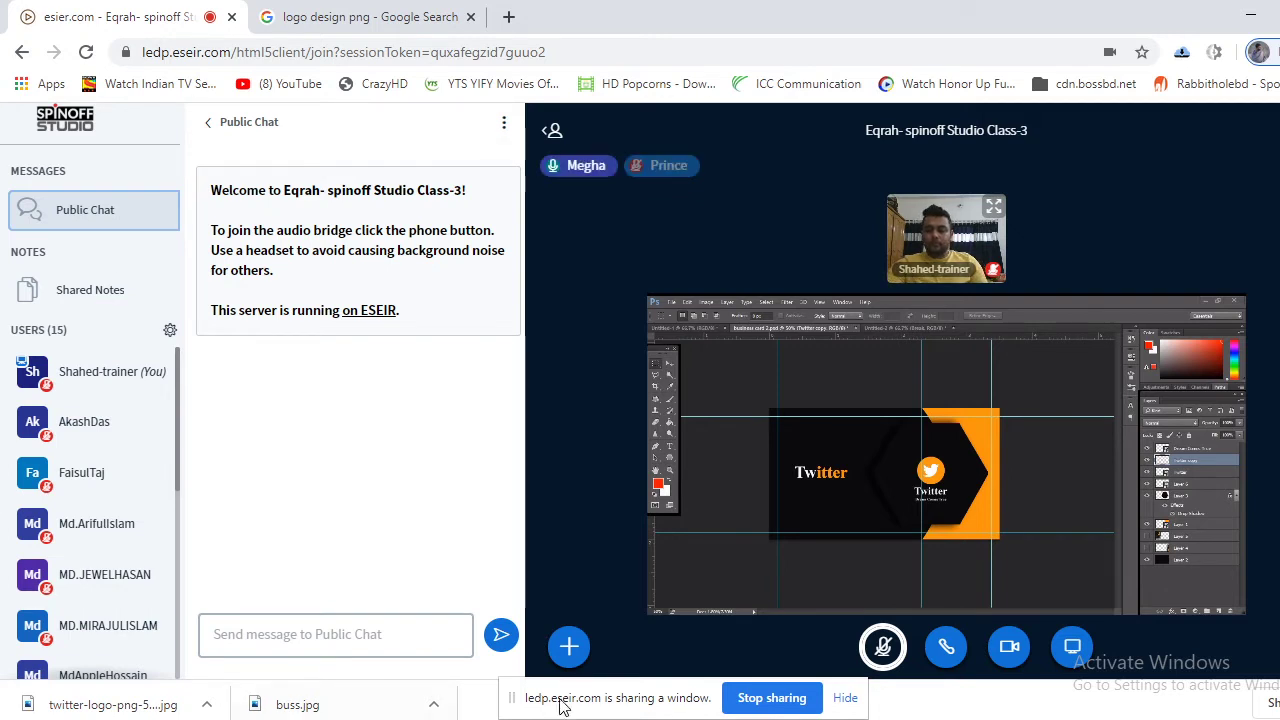
left_click(878, 645)
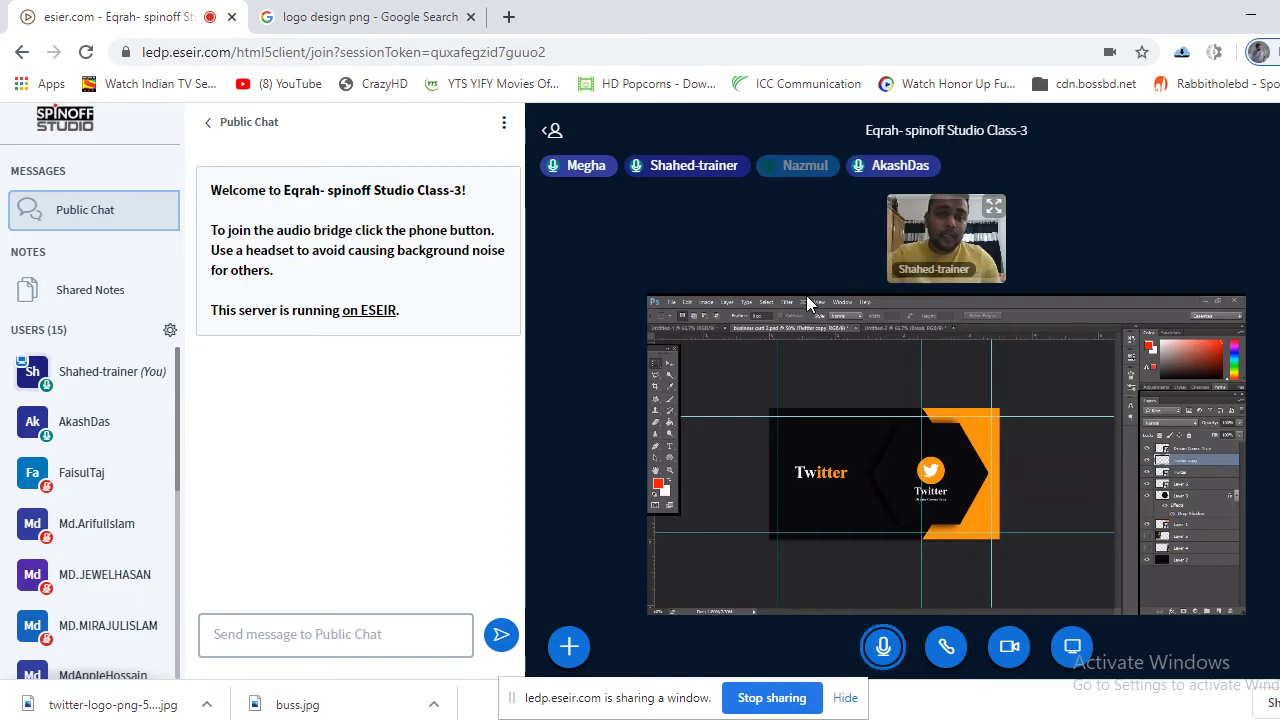
Switch from the Chrome class session to WhatsApp with Alt+Tab
key("alt+Tab")
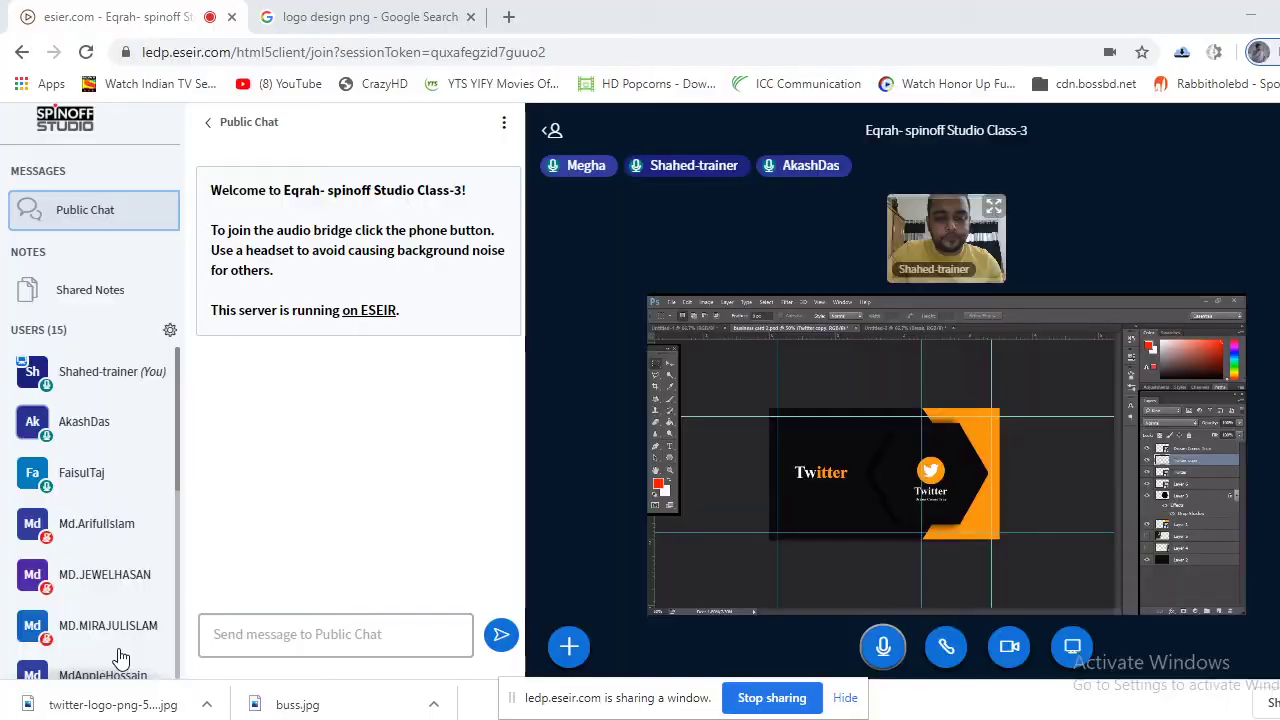
Return to the ESEIR class window in Chrome
left_click(115, 660)
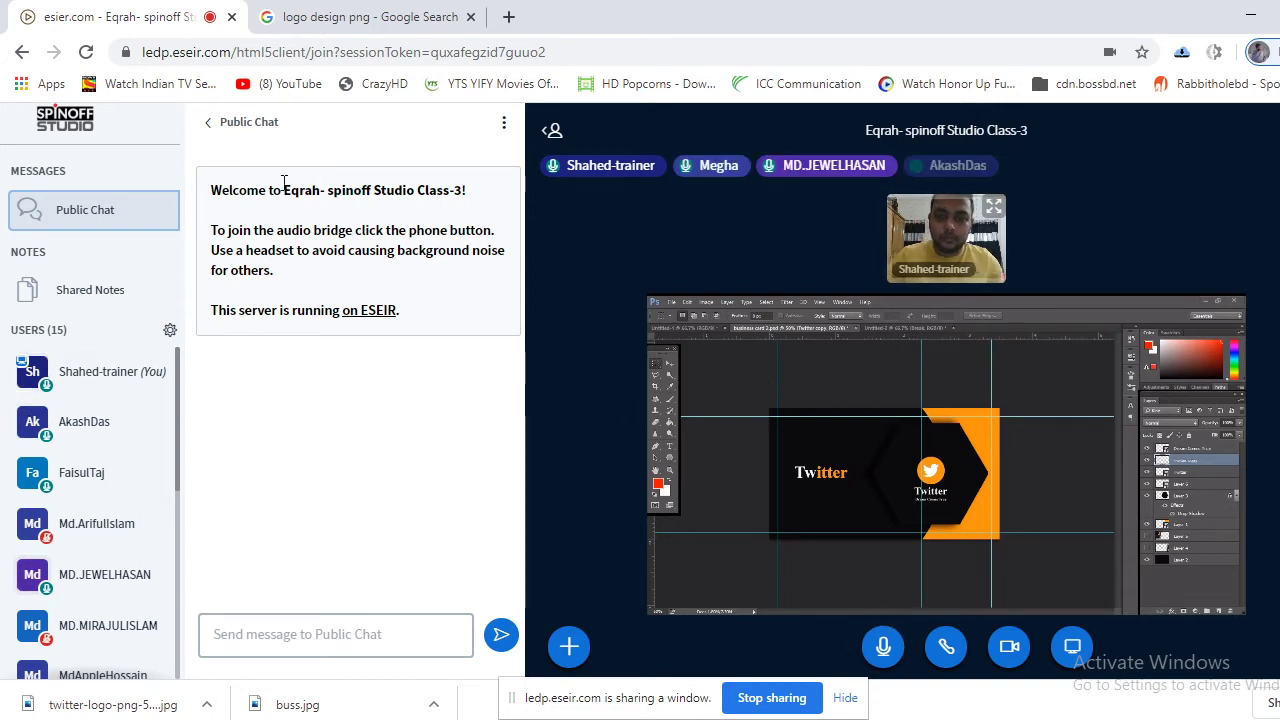
scroll(103, 466, "down", 5)
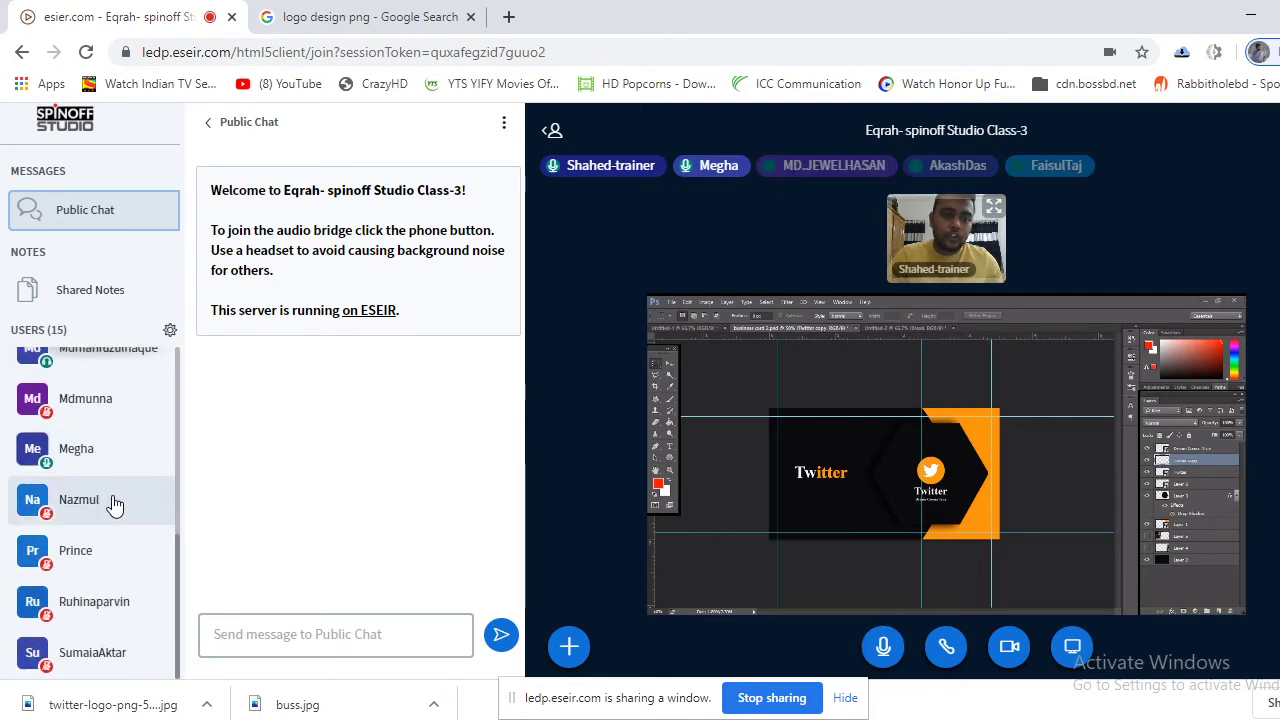
scroll(120, 495, "up", 5)
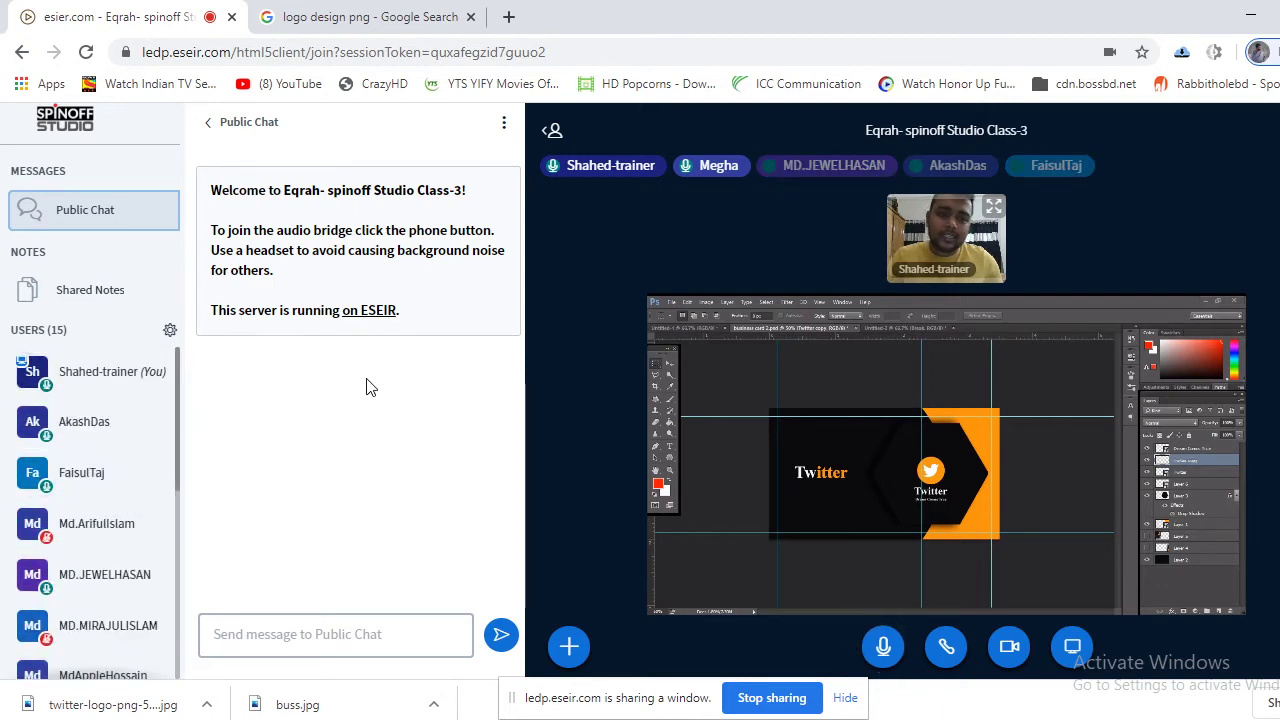
left_click_drag(420, 326, 215, 187)
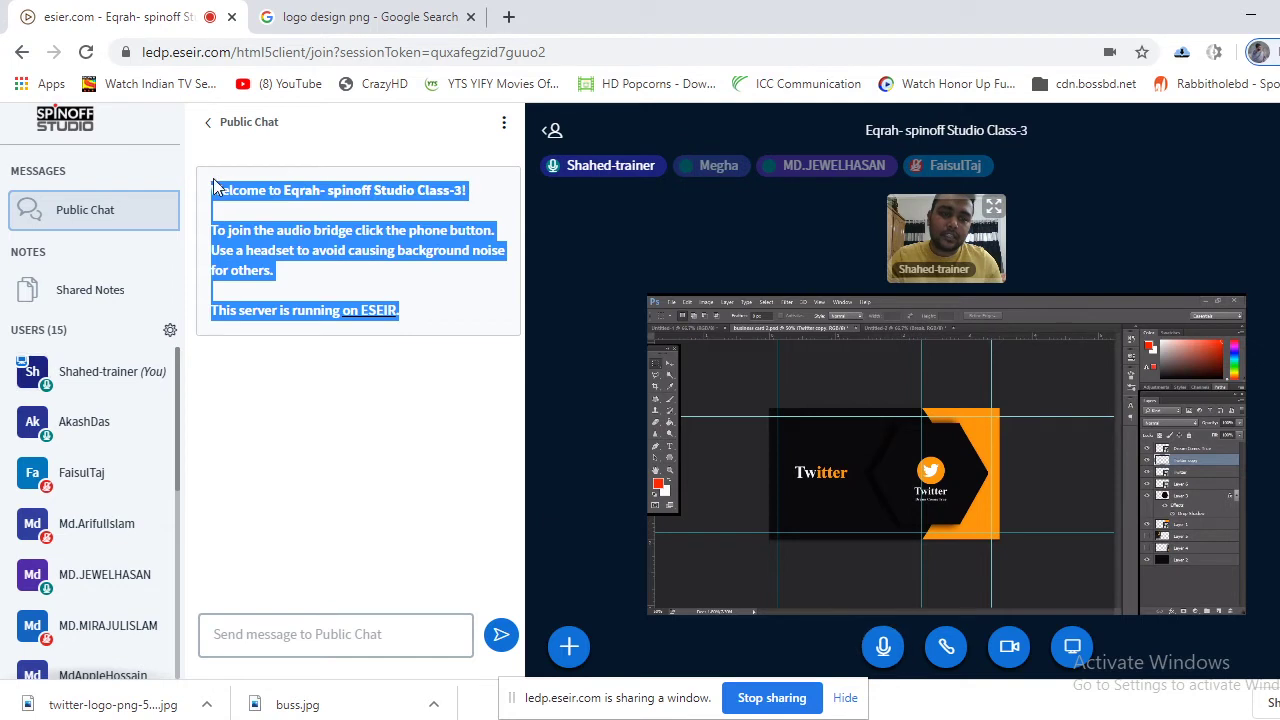
left_click_drag(424, 332, 213, 188)
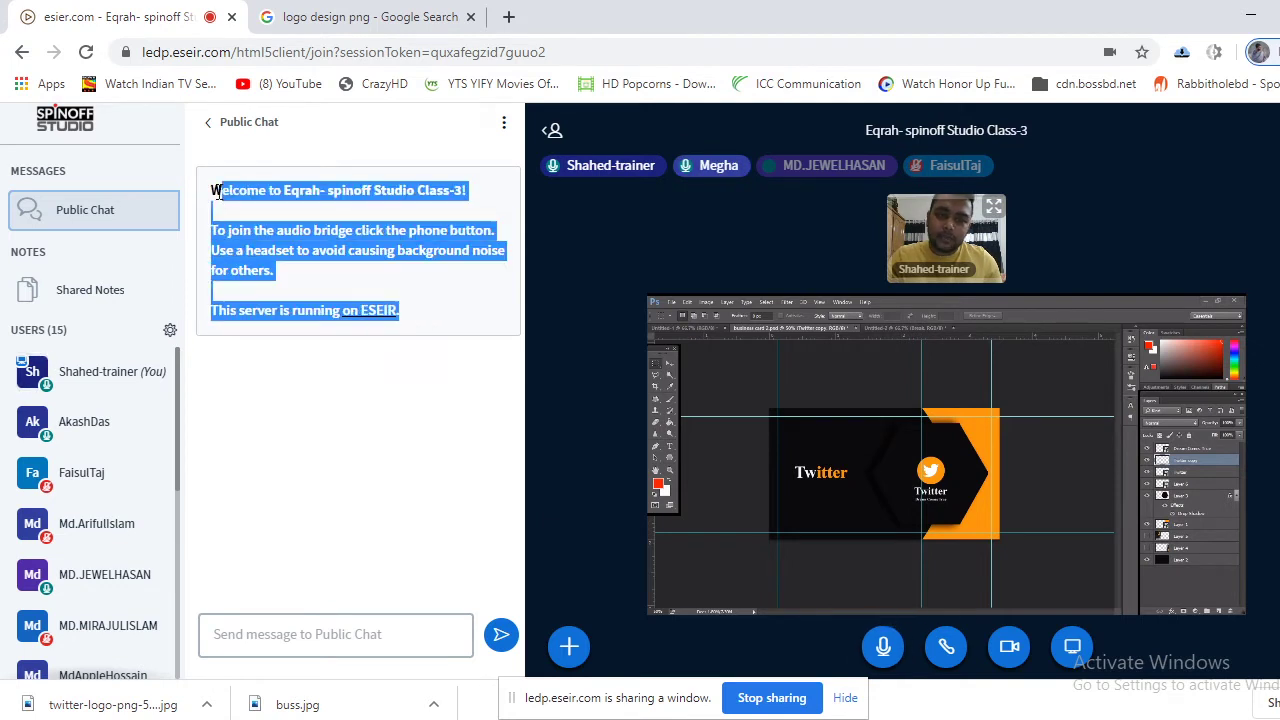
left_click(423, 423)
scroll(90, 530, "down", 4)
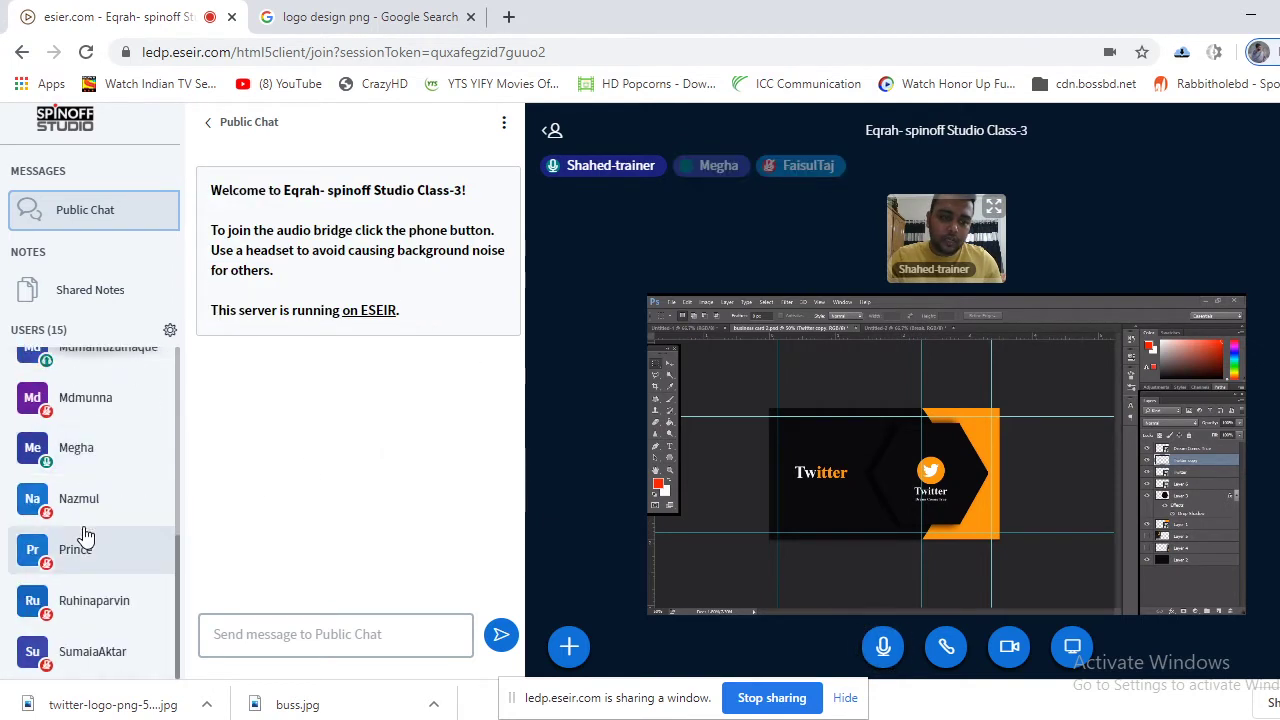
scroll(108, 578, "up", 4)
scroll(126, 554, "down", 4)
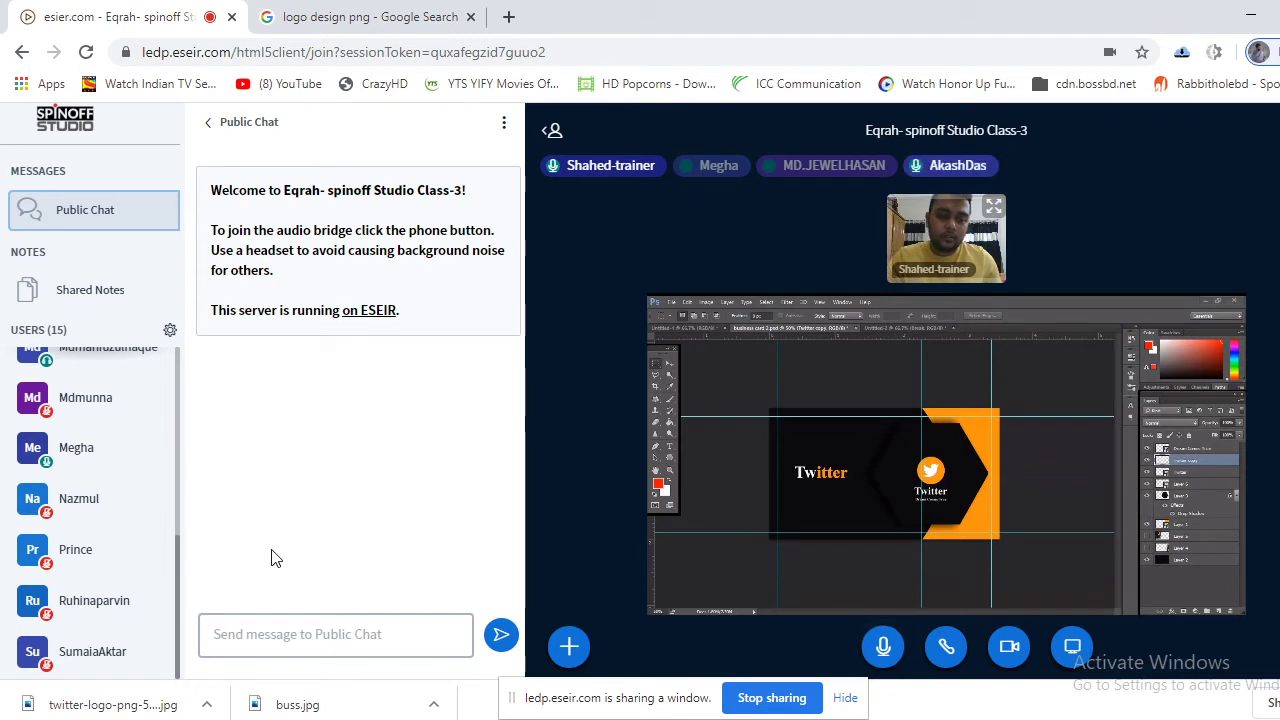
scroll(113, 533, "up", 1)
scroll(113, 533, "up", 1)
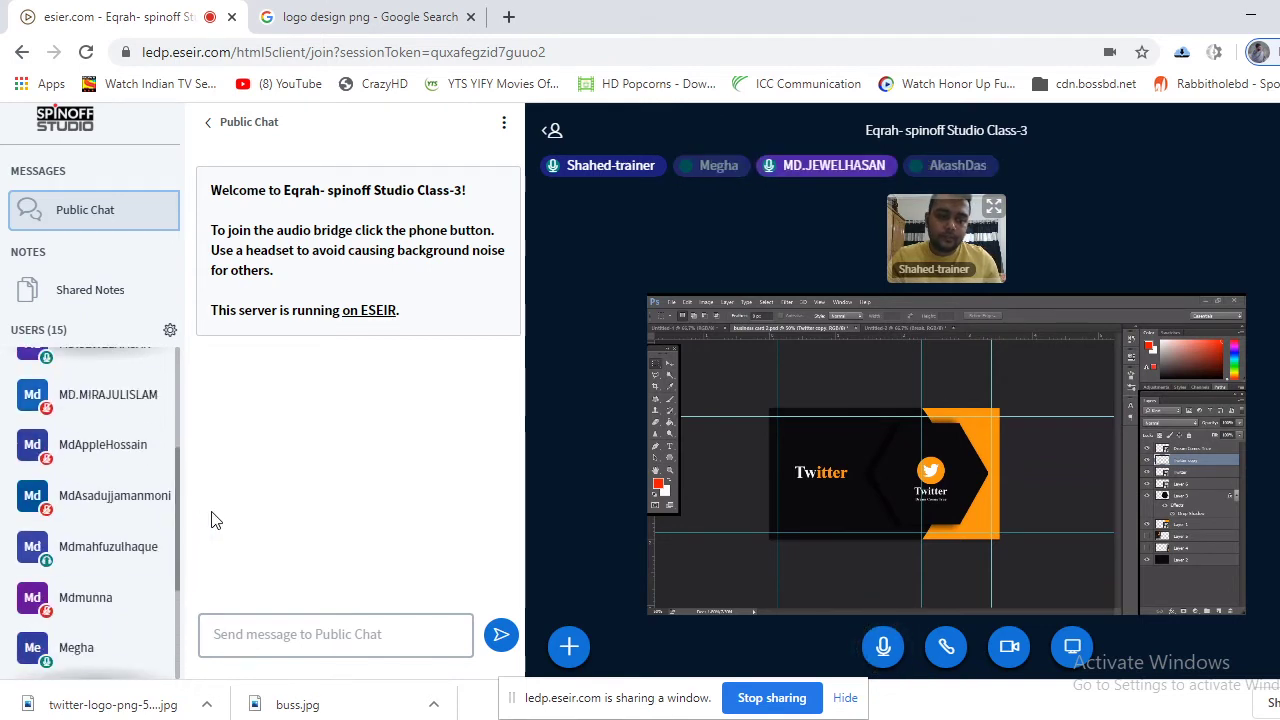
scroll(77, 523, "up", 3)
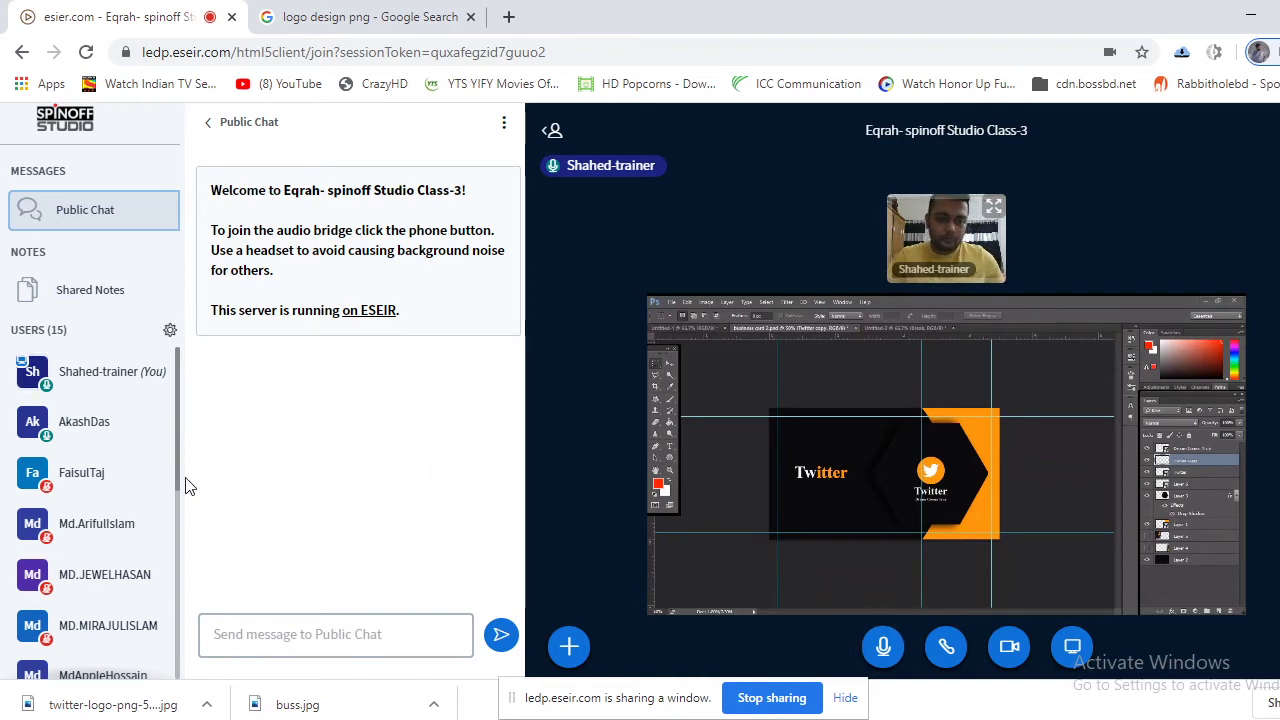
scroll(132, 445, "down", 4)
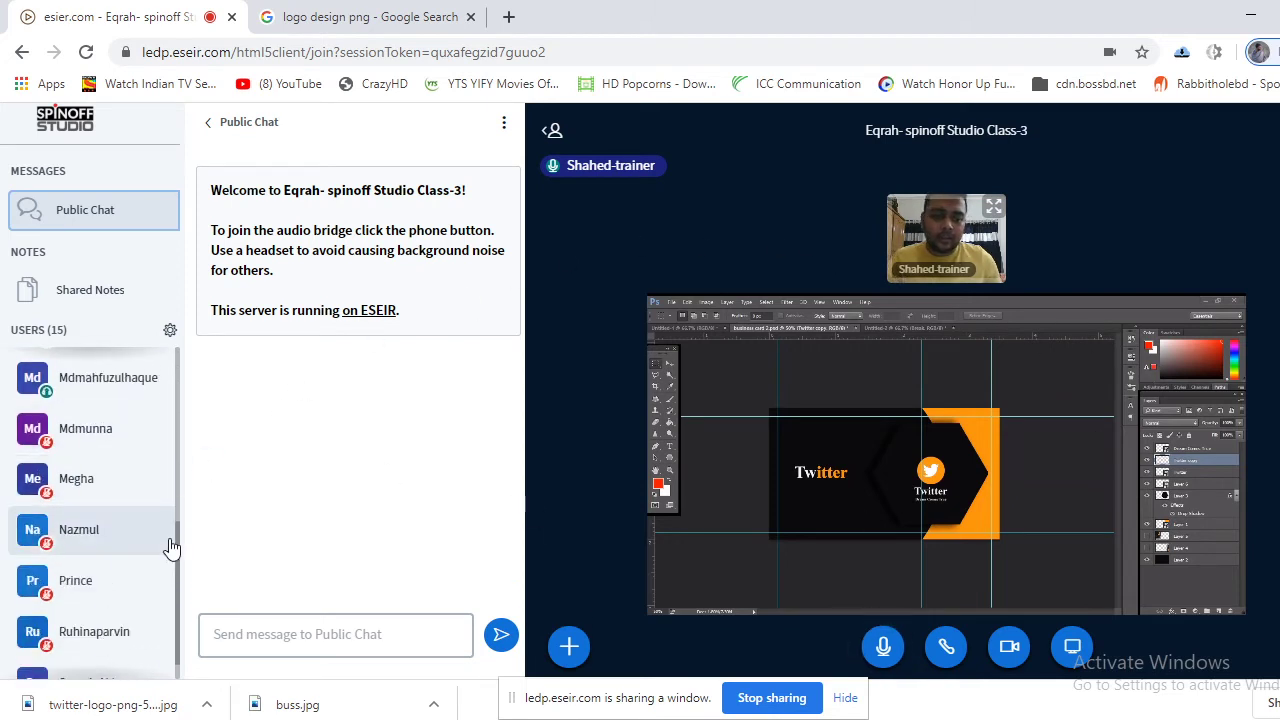
left_click_drag(177, 542, 197, 382)
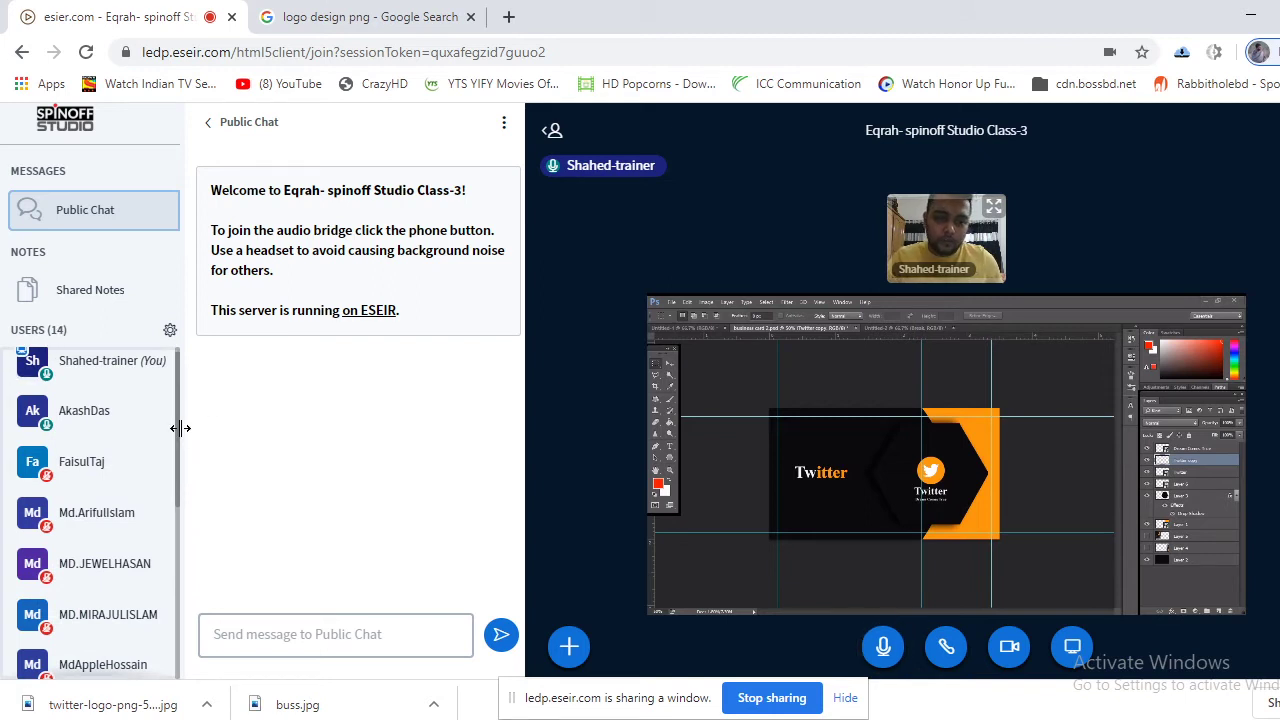
left_click_drag(177, 434, 269, 394)
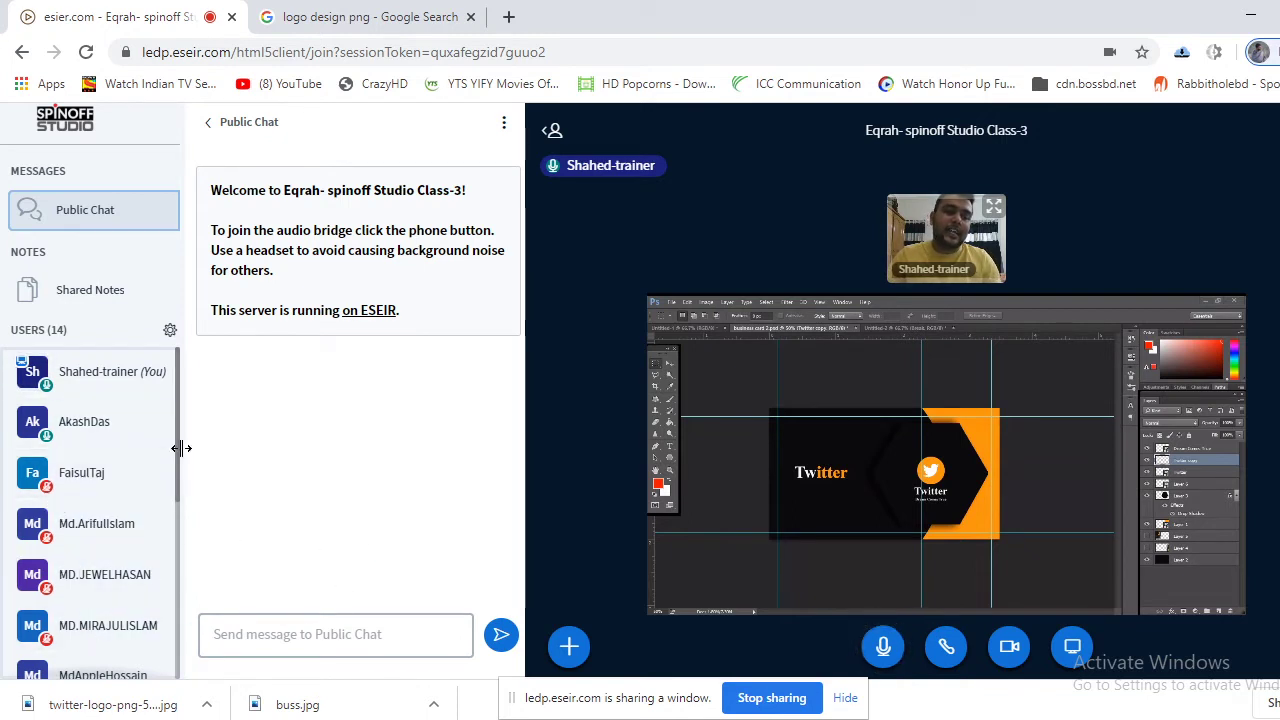
left_click_drag(177, 457, 190, 620)
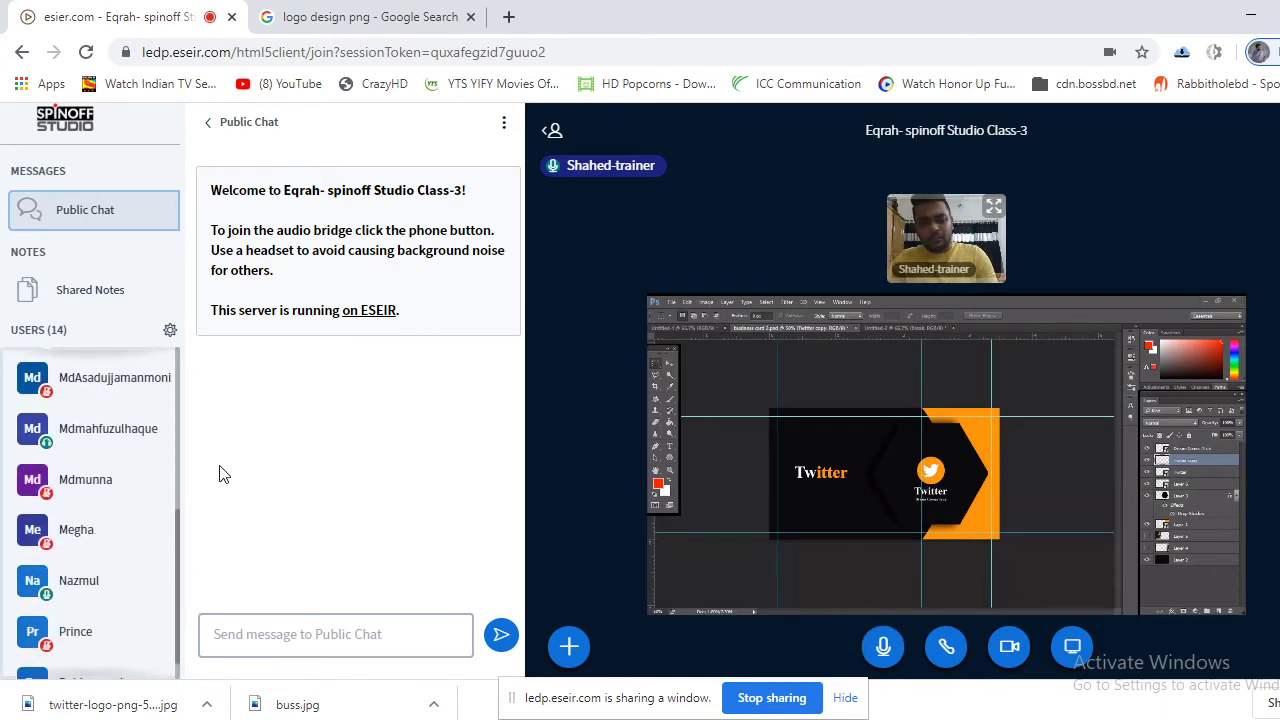
scroll(131, 536, "down", 1)
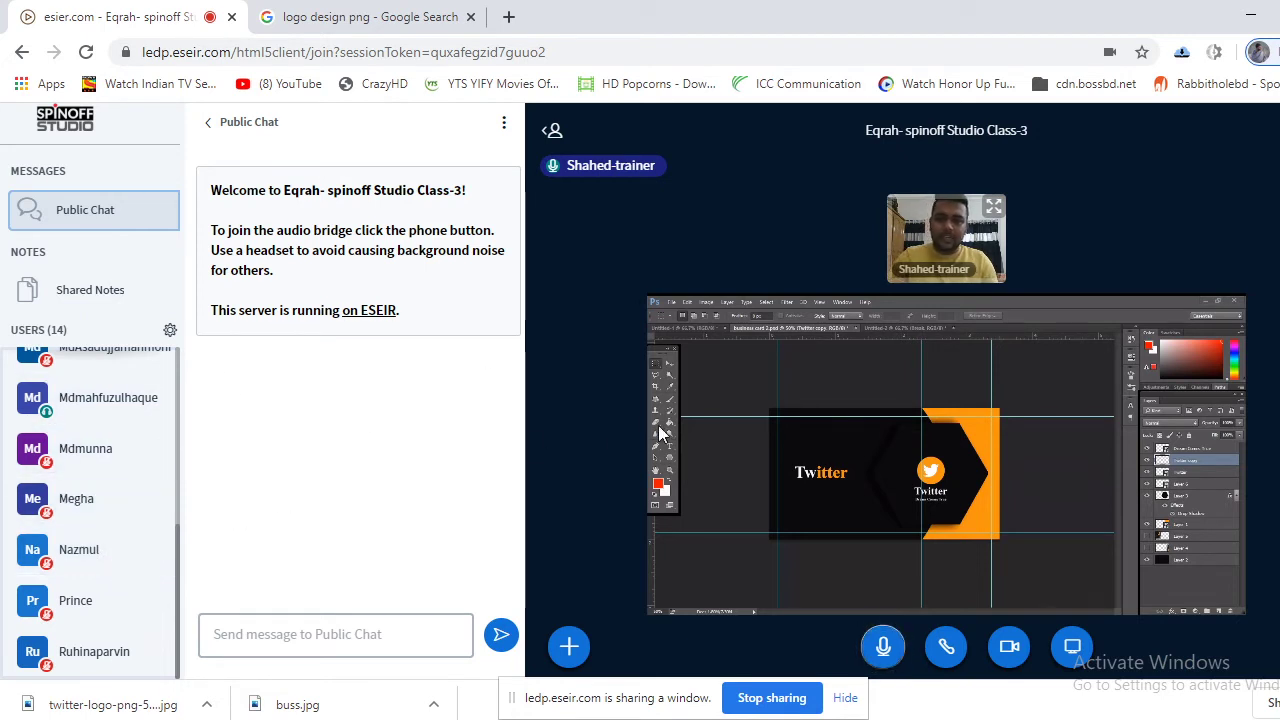
left_click(438, 20)
left_click(220, 10)
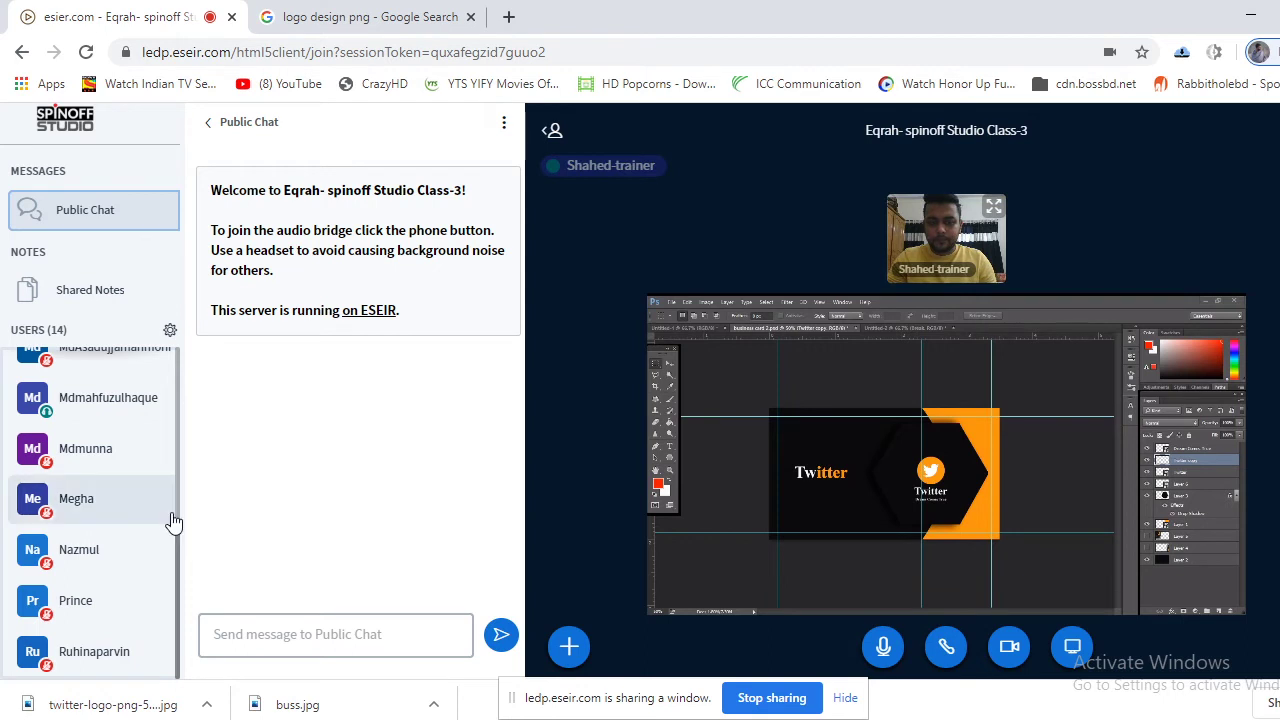
scroll(143, 543, "up", 4)
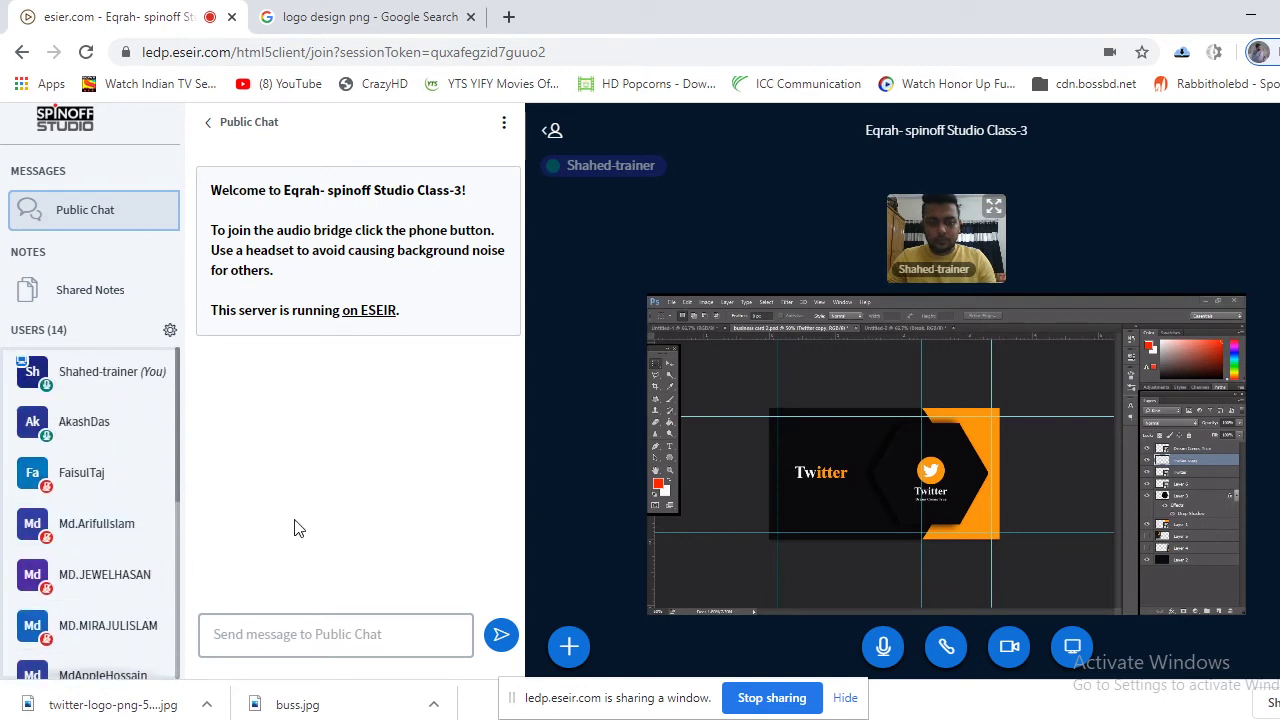
scroll(86, 477, "down", 5)
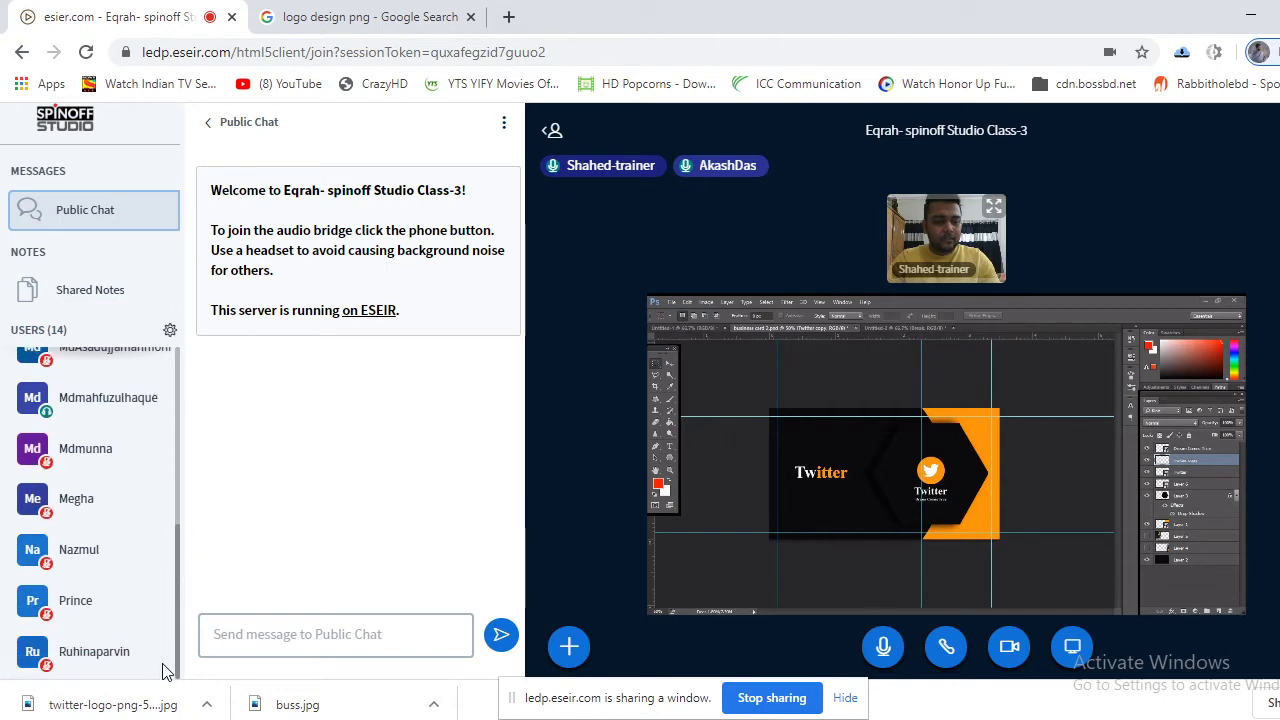
scroll(180, 565, "up", 2)
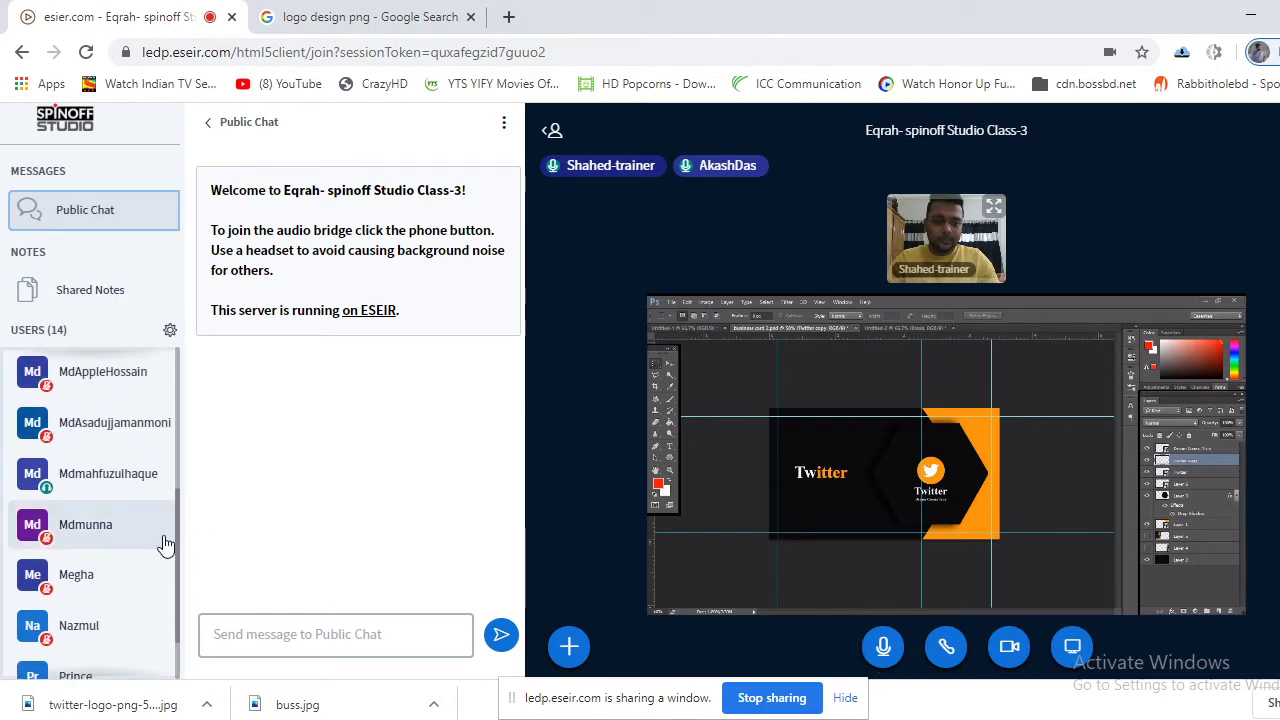
scroll(180, 526, "up", 3)
scroll(195, 446, "up", 3)
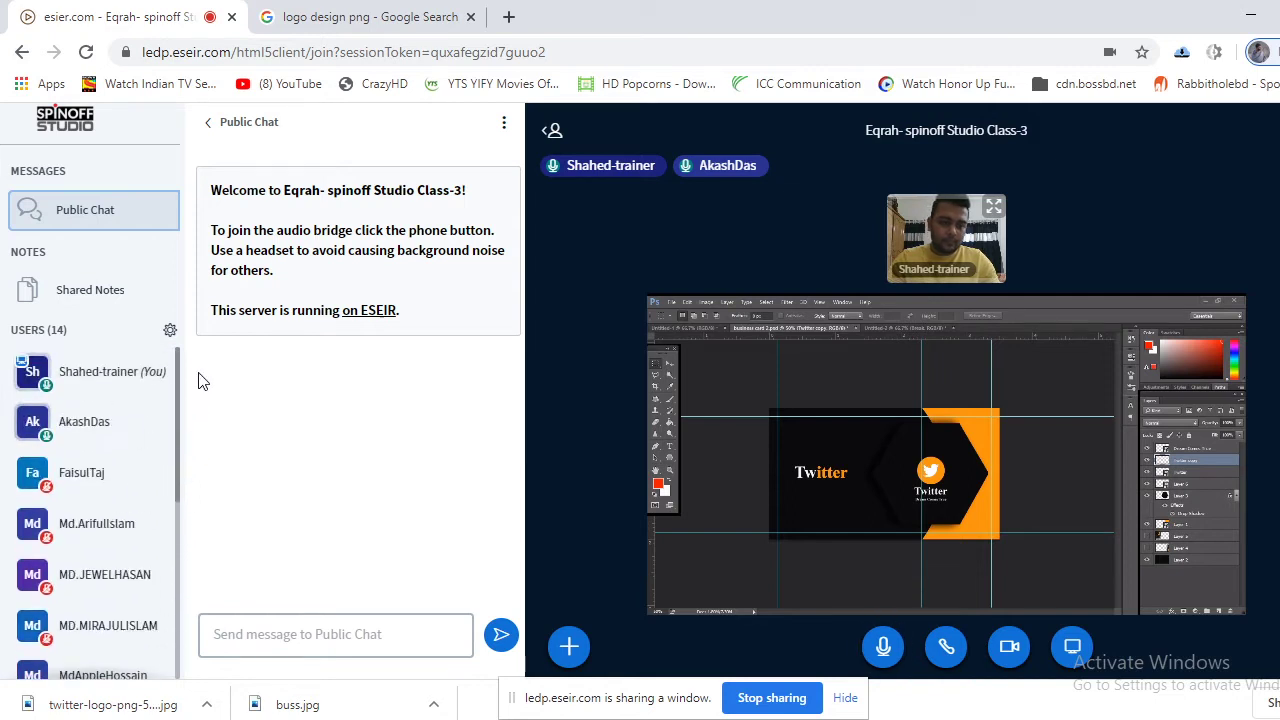
scroll(100, 490, "down", 5)
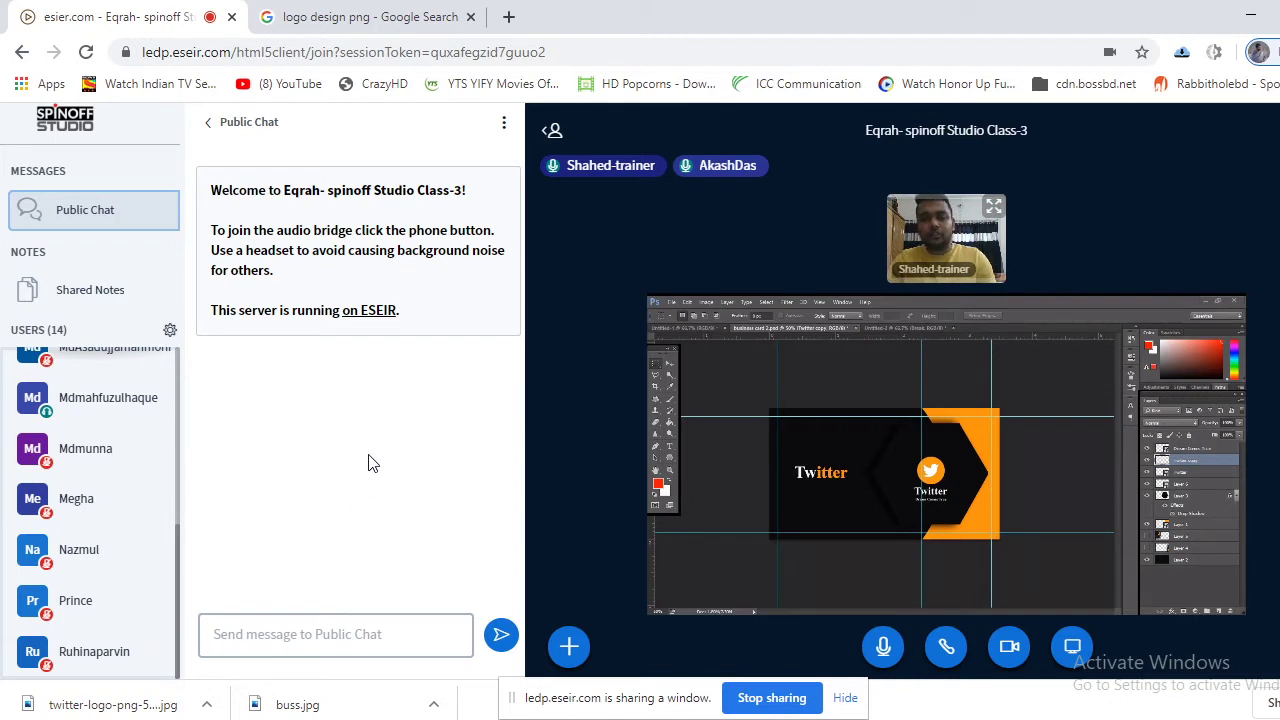
Flip between the class tab and 'logo design png' results, ending on the Twitter logo preview
left_click(397, 8)
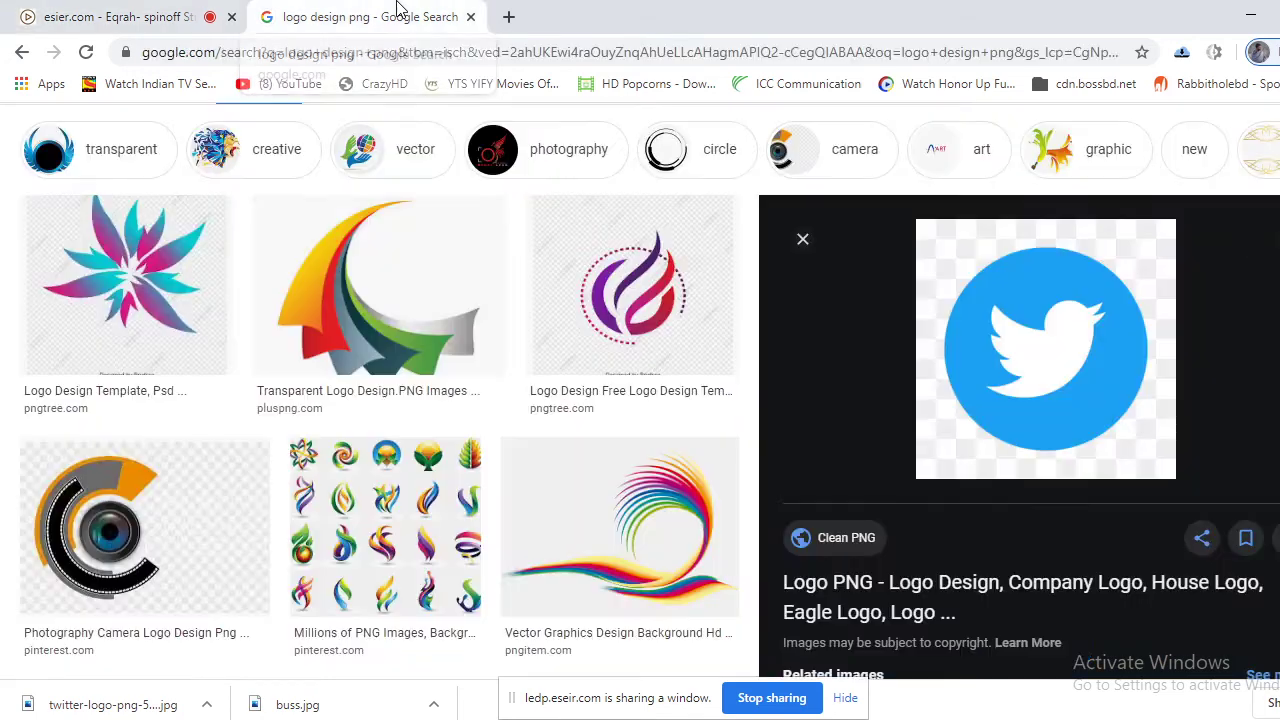
left_click(186, 10)
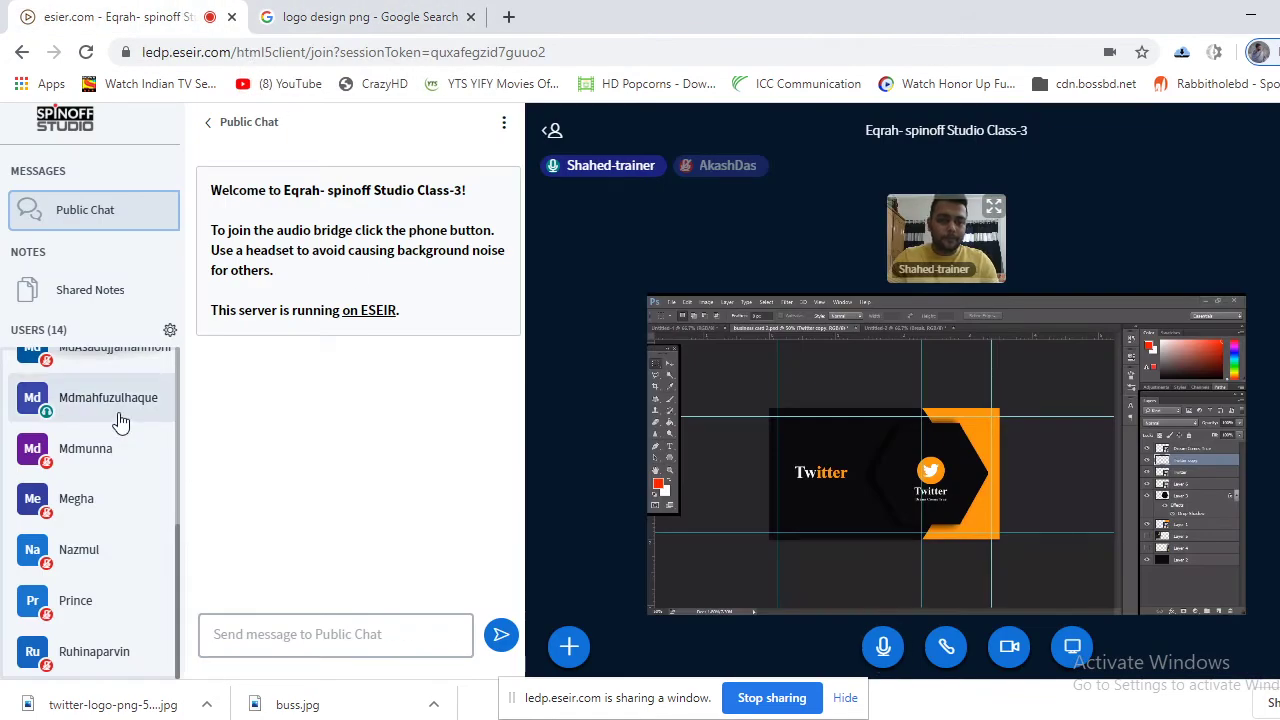
scroll(177, 463, "up", 5)
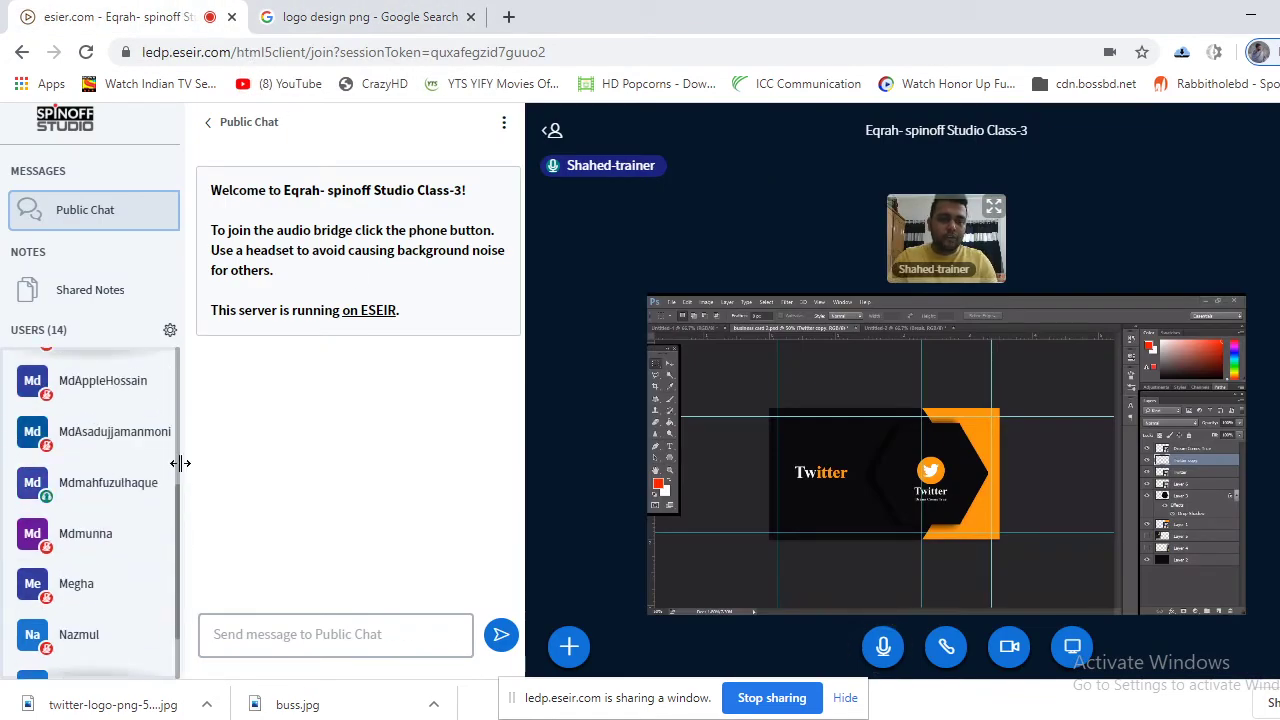
scroll(113, 470, "up", 2)
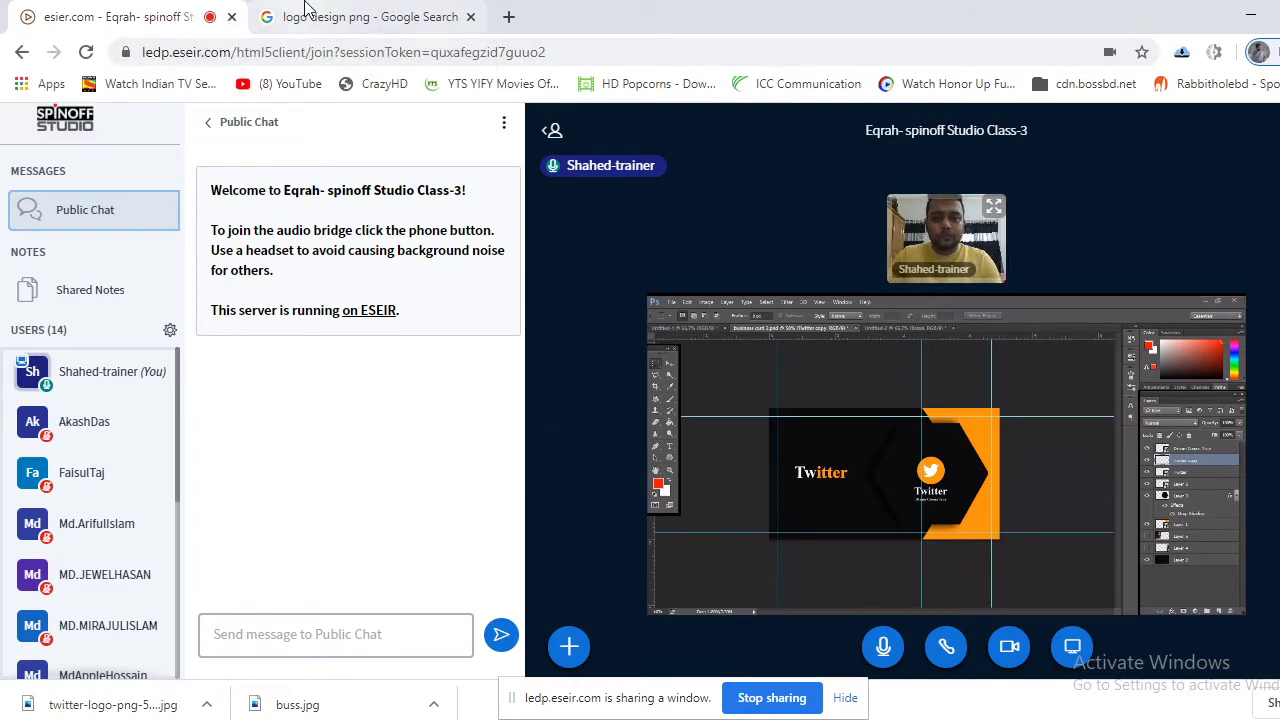
left_click(350, 16)
left_click(137, 12)
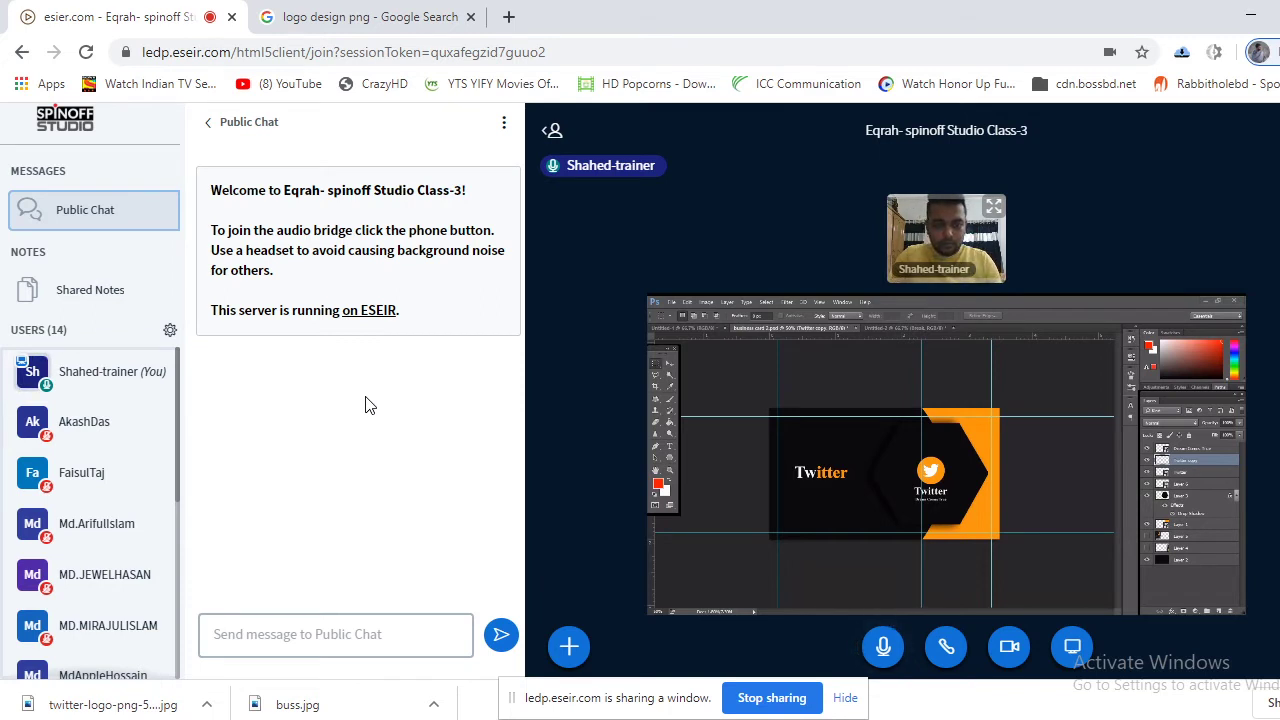
scroll(122, 555, "down", 5)
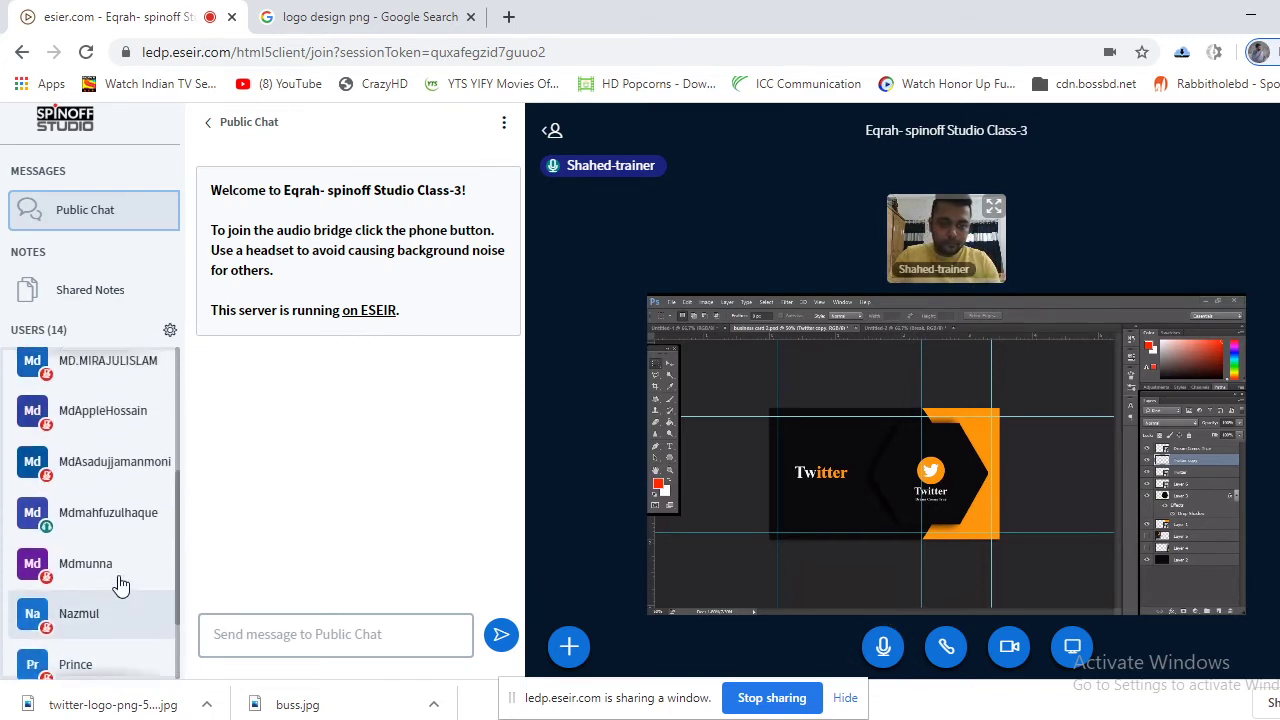
scroll(120, 585, "up", 5)
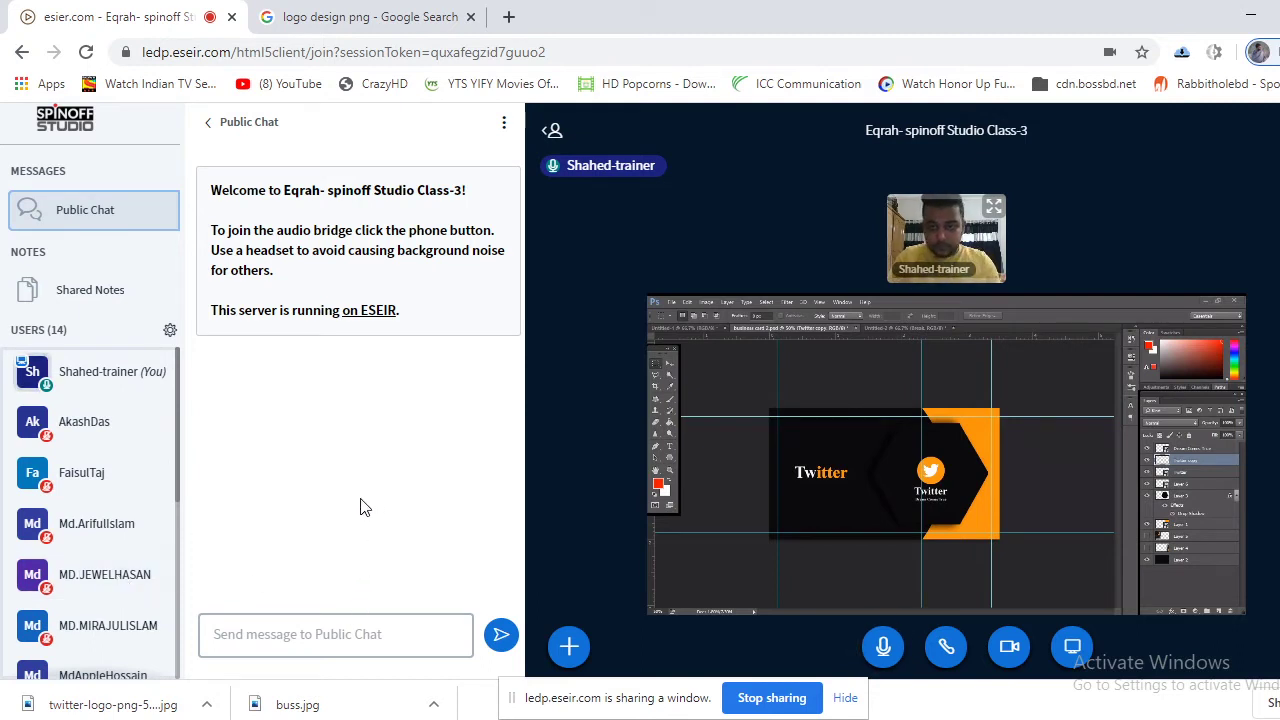
left_click(337, 10)
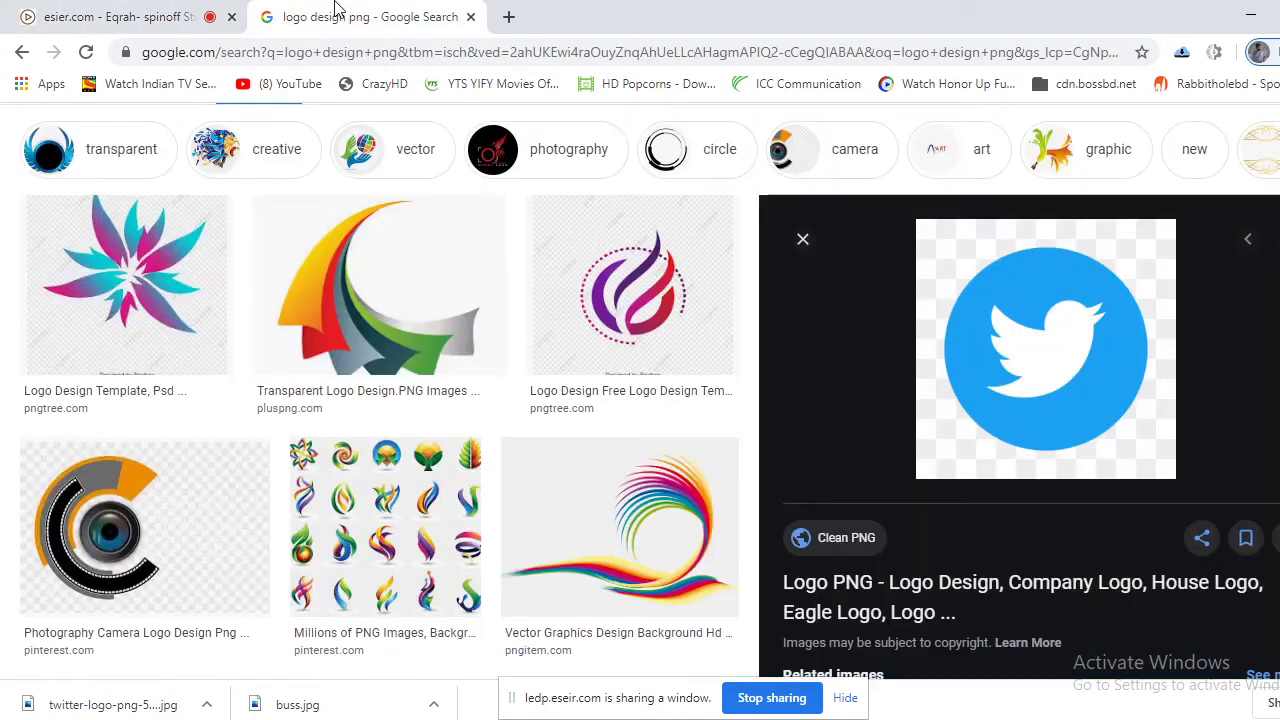
Flip between the logo image results and the eseir.com class tab, settling on the class
left_click(155, 12)
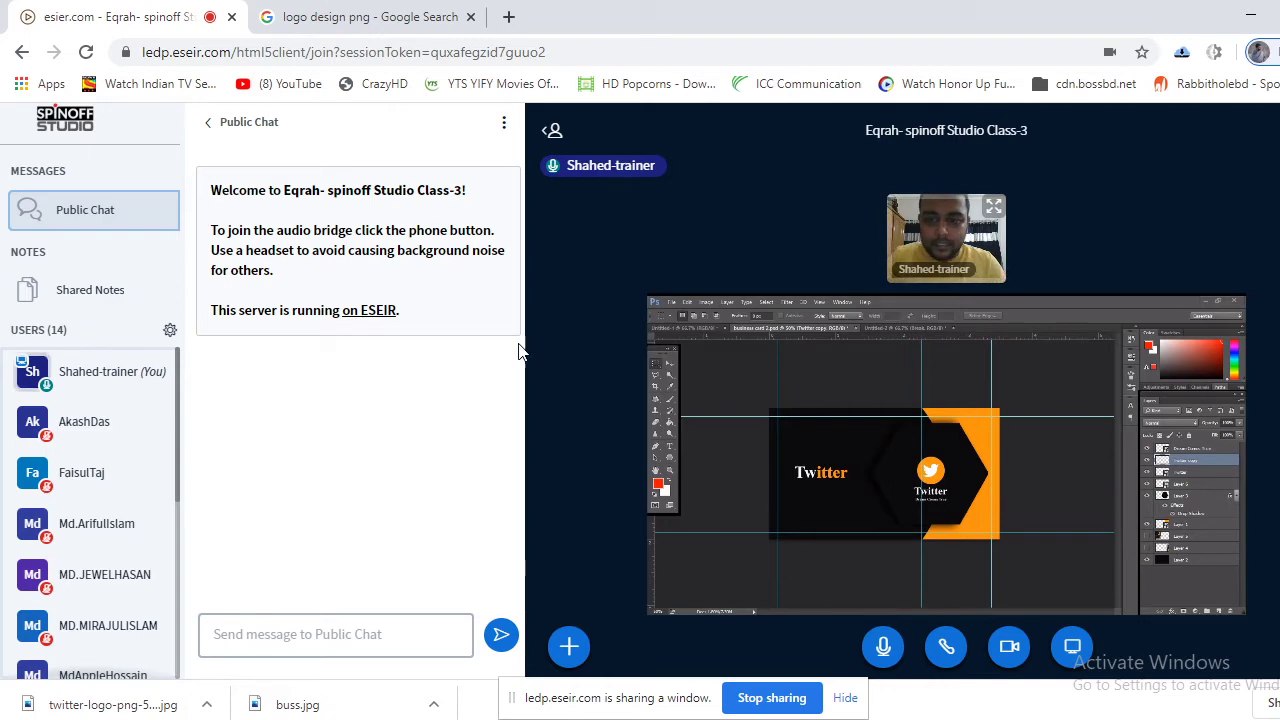
left_click(367, 8)
left_click(182, 9)
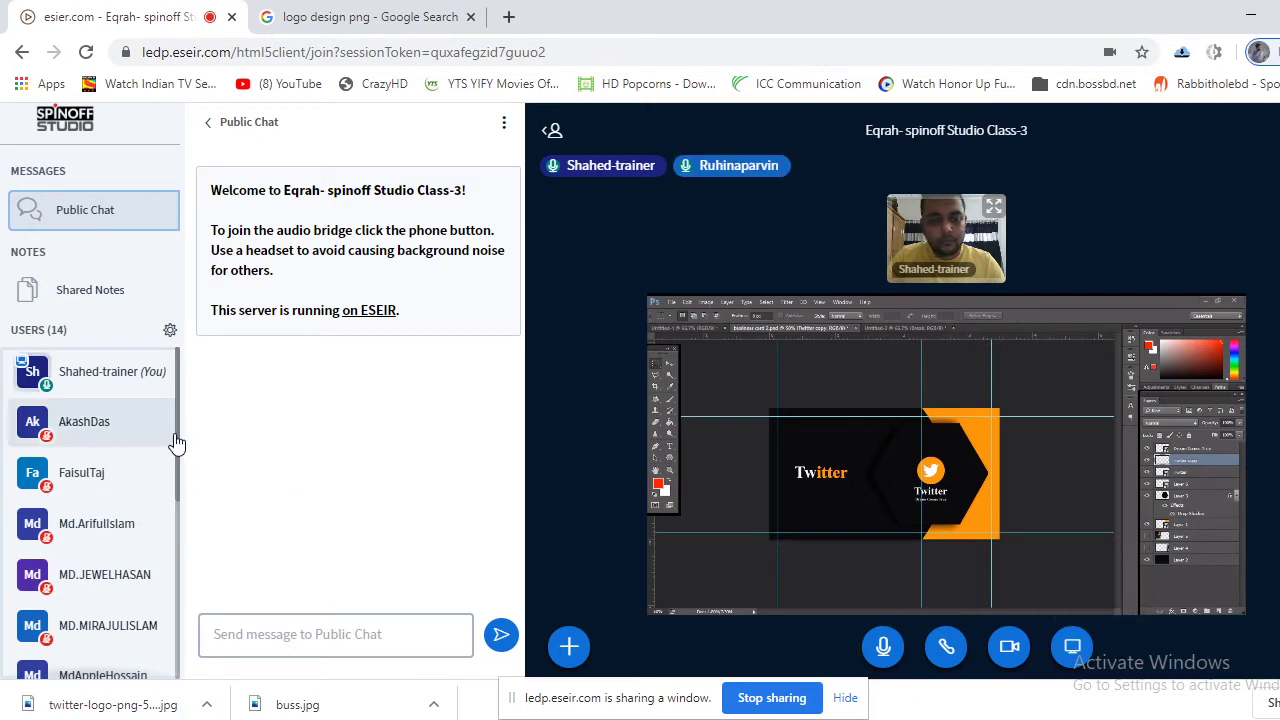
left_click_drag(177, 441, 249, 389)
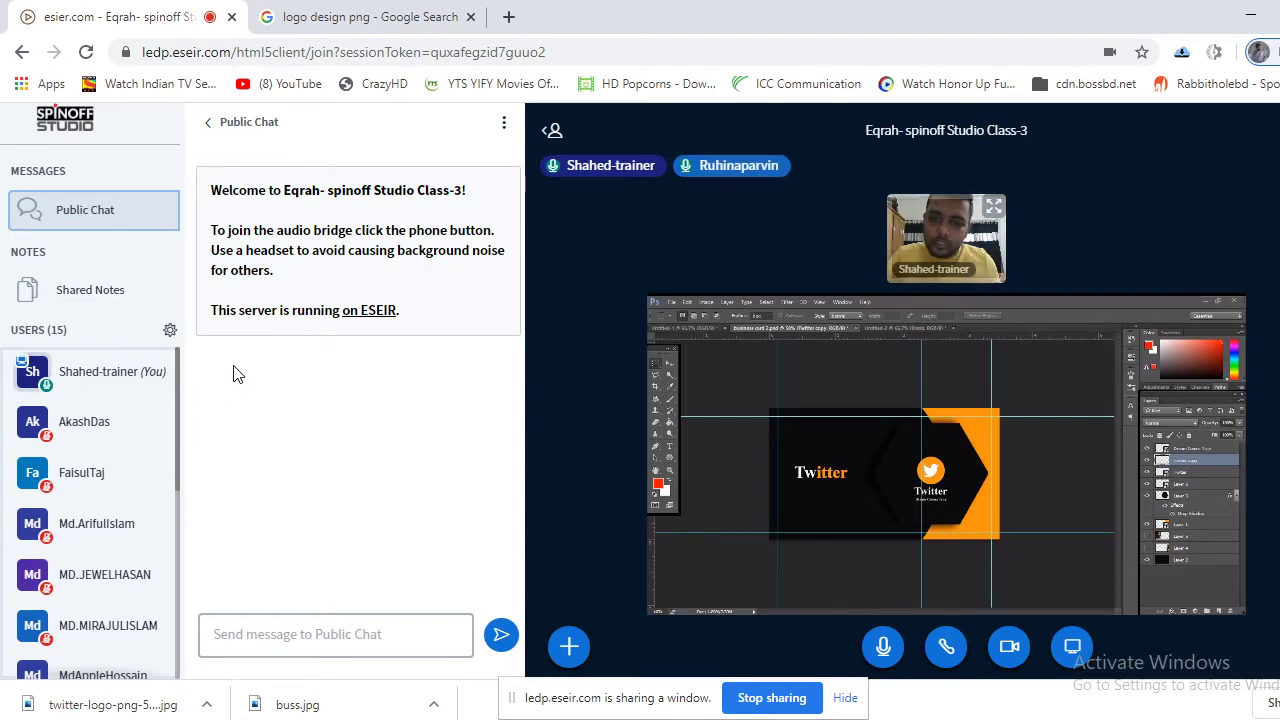
left_click(282, 12)
left_click(80, 8)
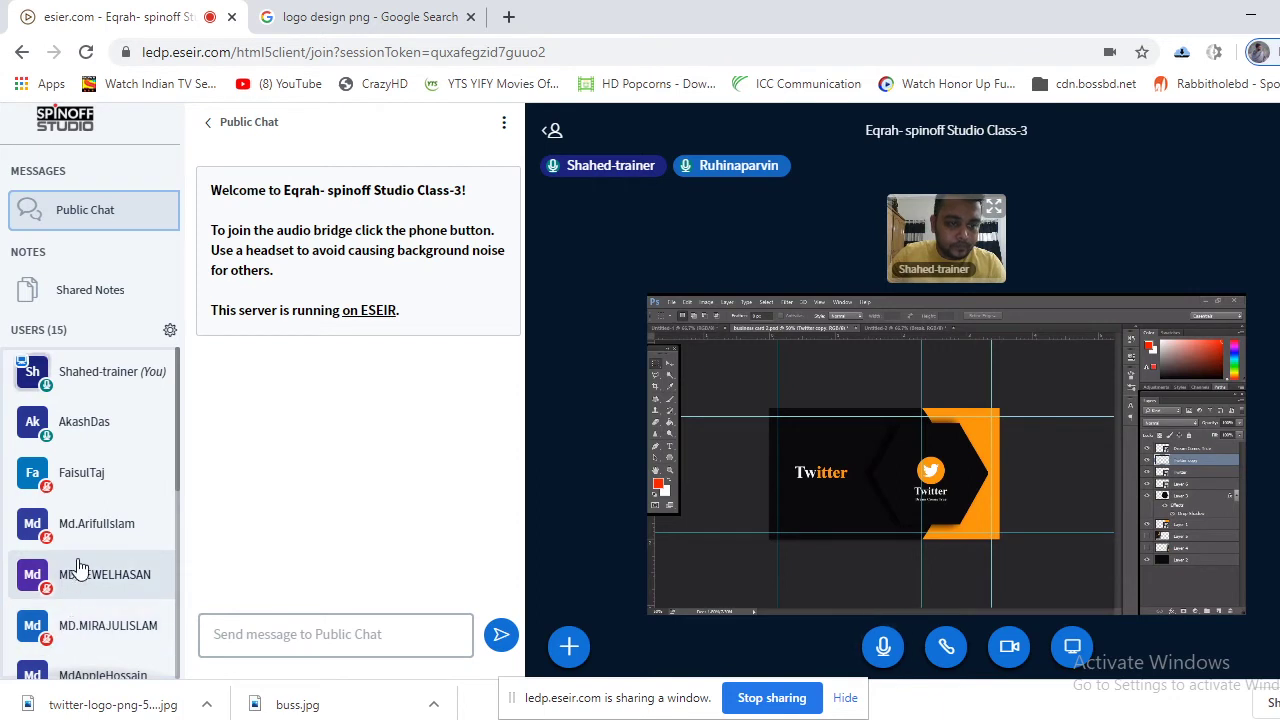
scroll(80, 567, "down", 5)
scroll(82, 520, "up", 5)
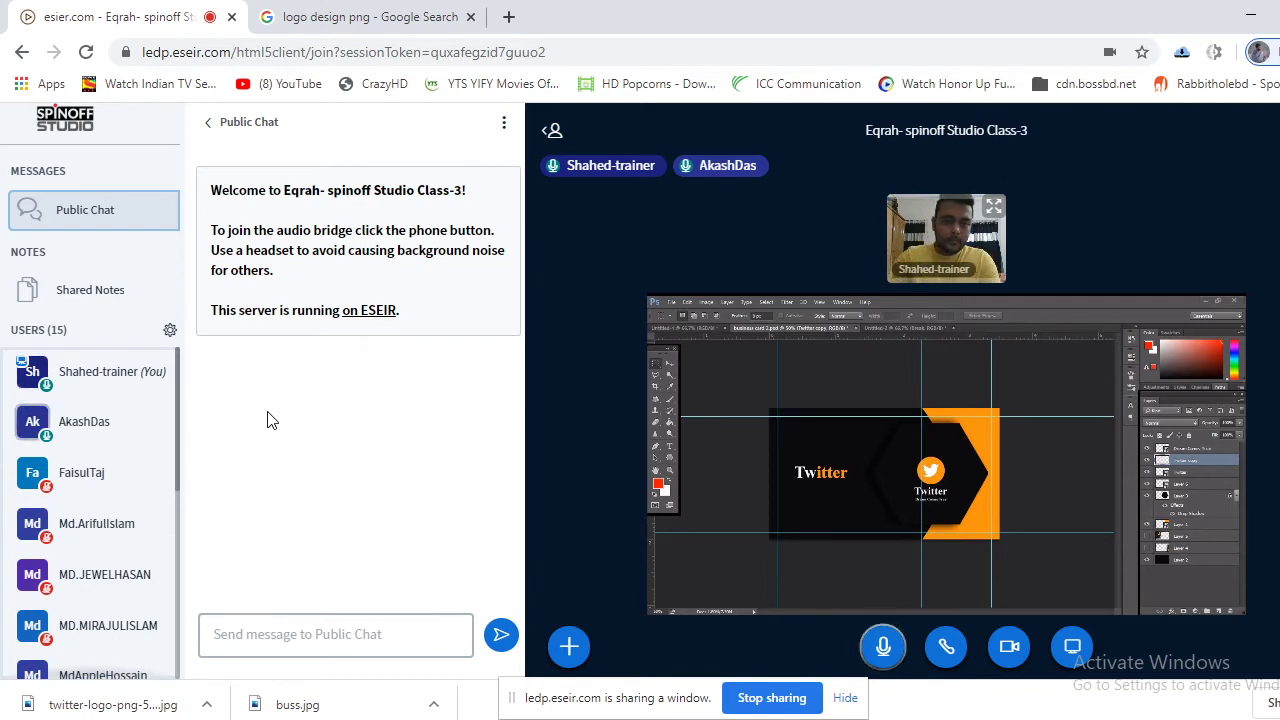
scroll(80, 518, "down", 5)
scroll(88, 515, "up", 5)
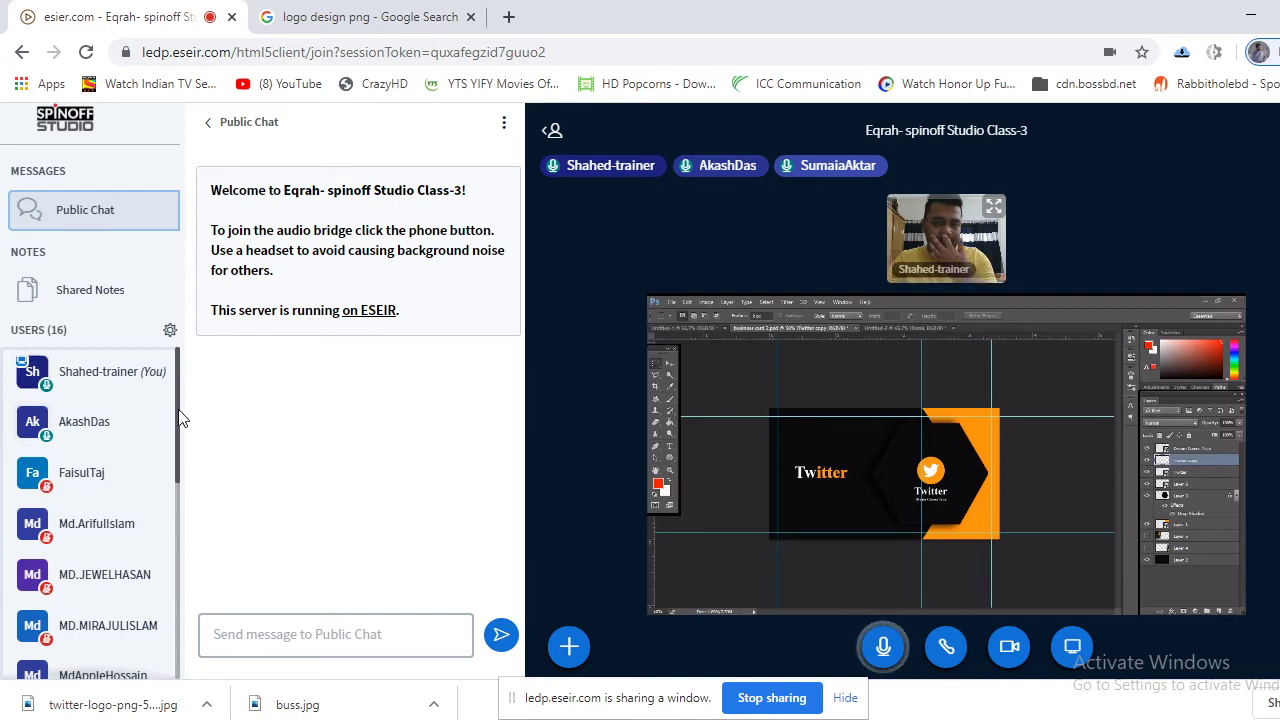
Turn off meeting-wide mute, then mute all users except the presenter
left_click(170, 329)
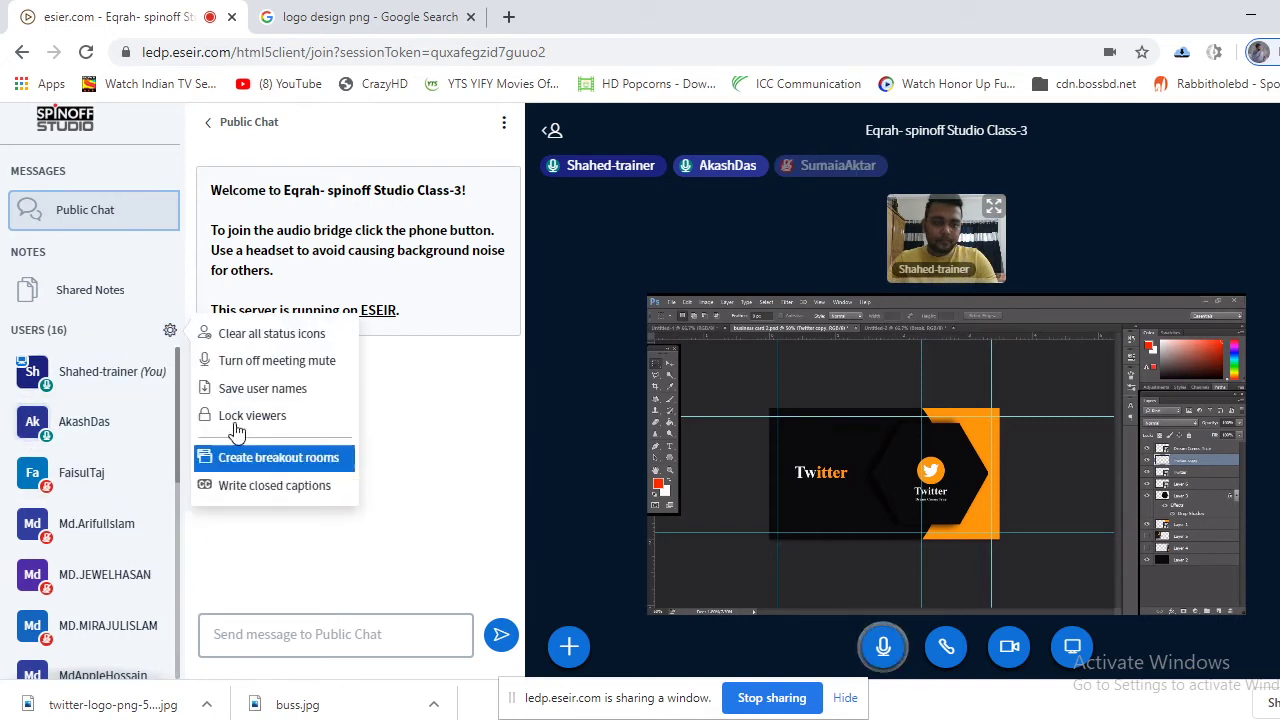
left_click(262, 360)
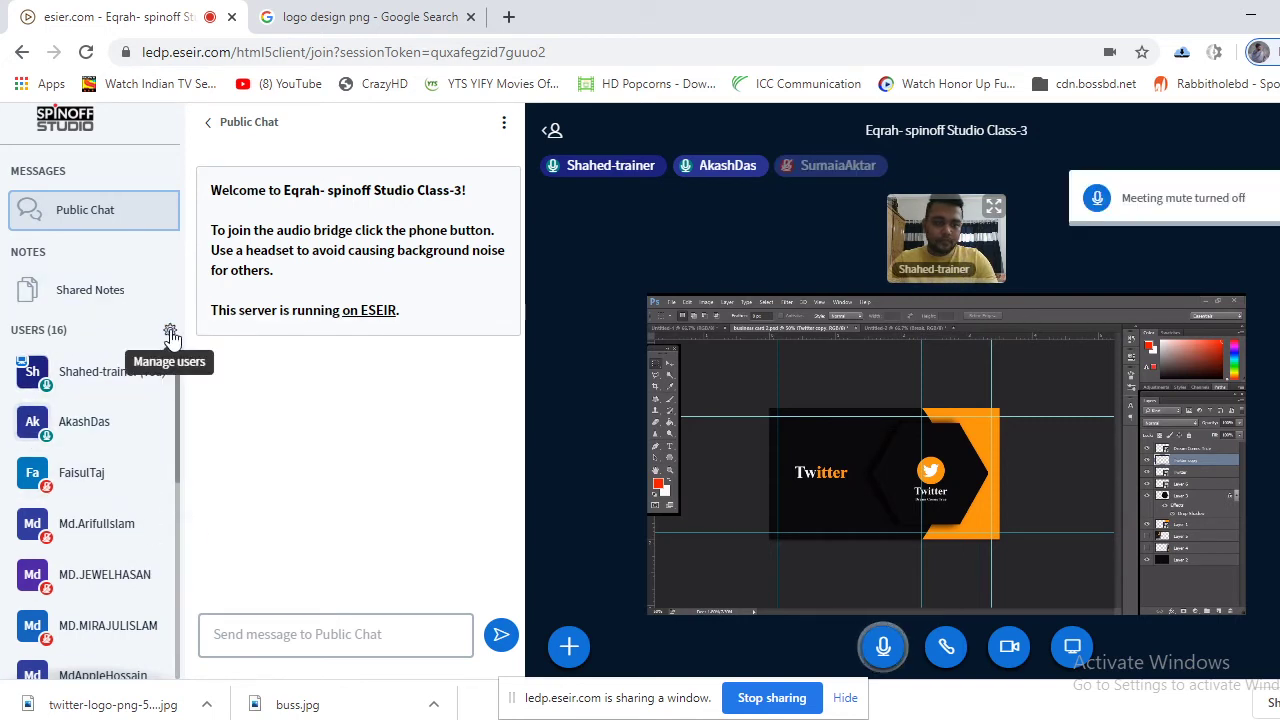
left_click(170, 334)
left_click(649, 577)
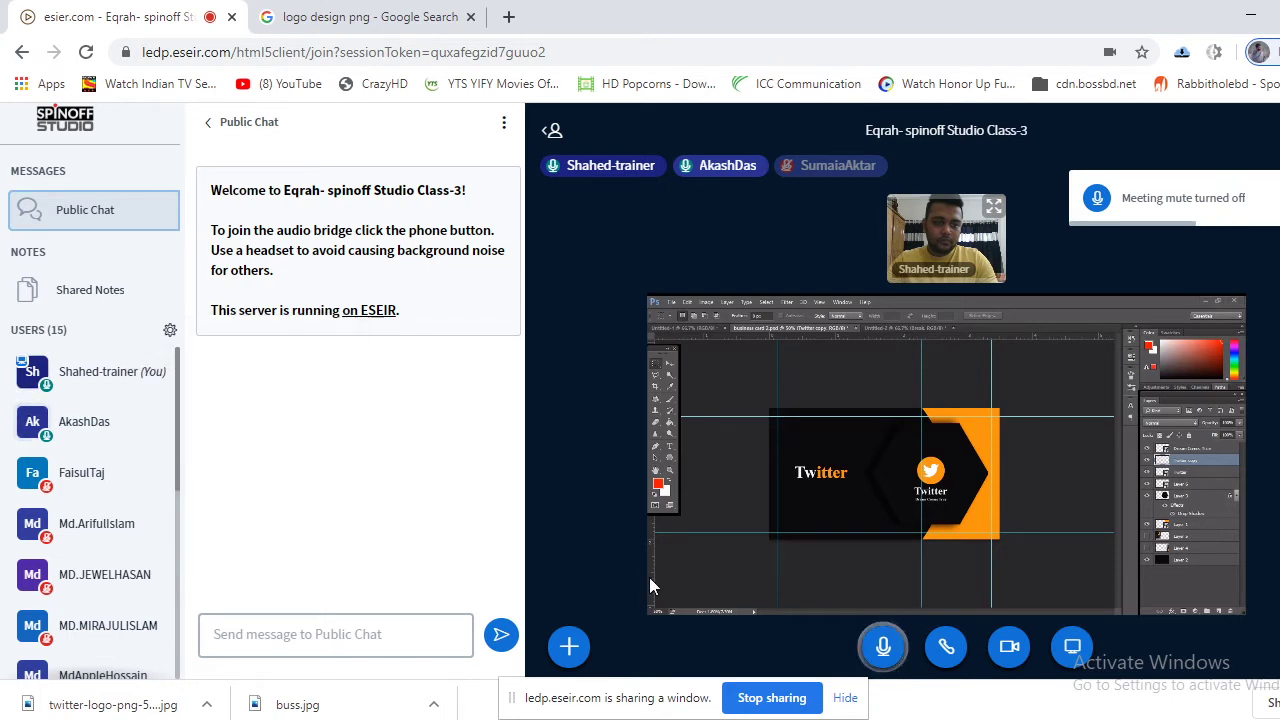
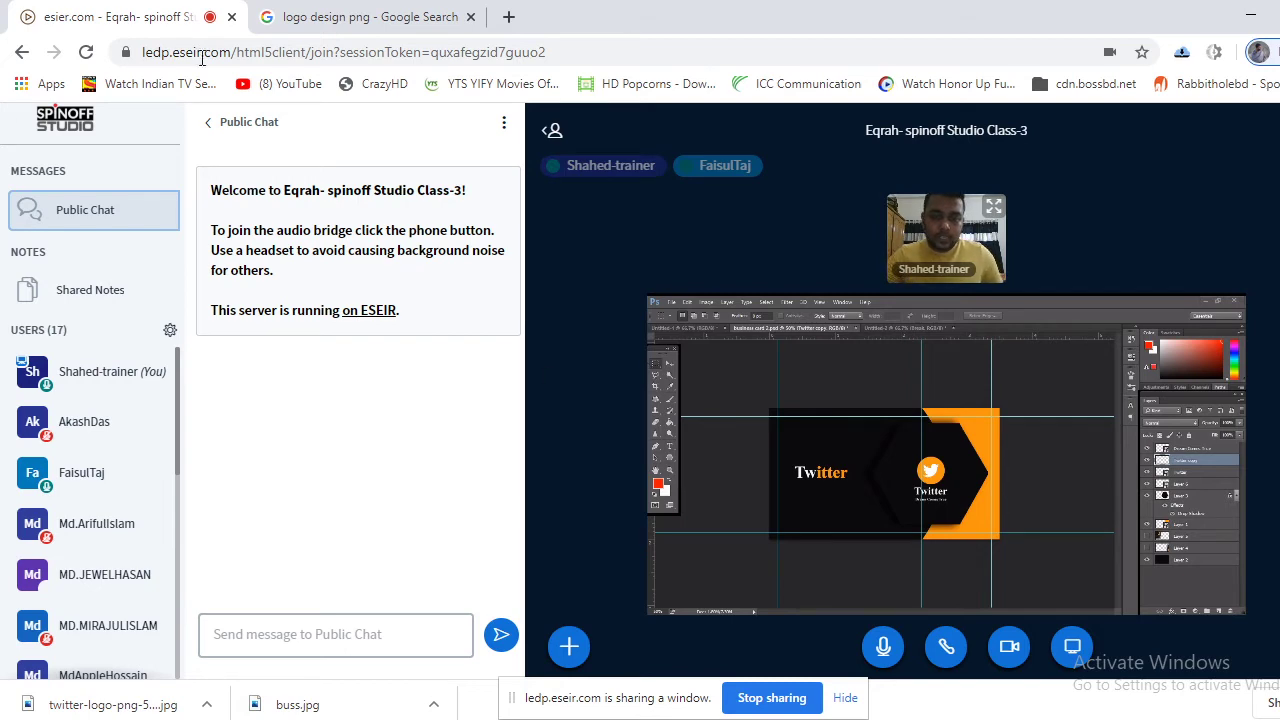
Glance at the logo design png results, then follow the class session by scrolling through it
left_click(330, 17)
left_click(120, 17)
scroll(86, 440, "down", 5)
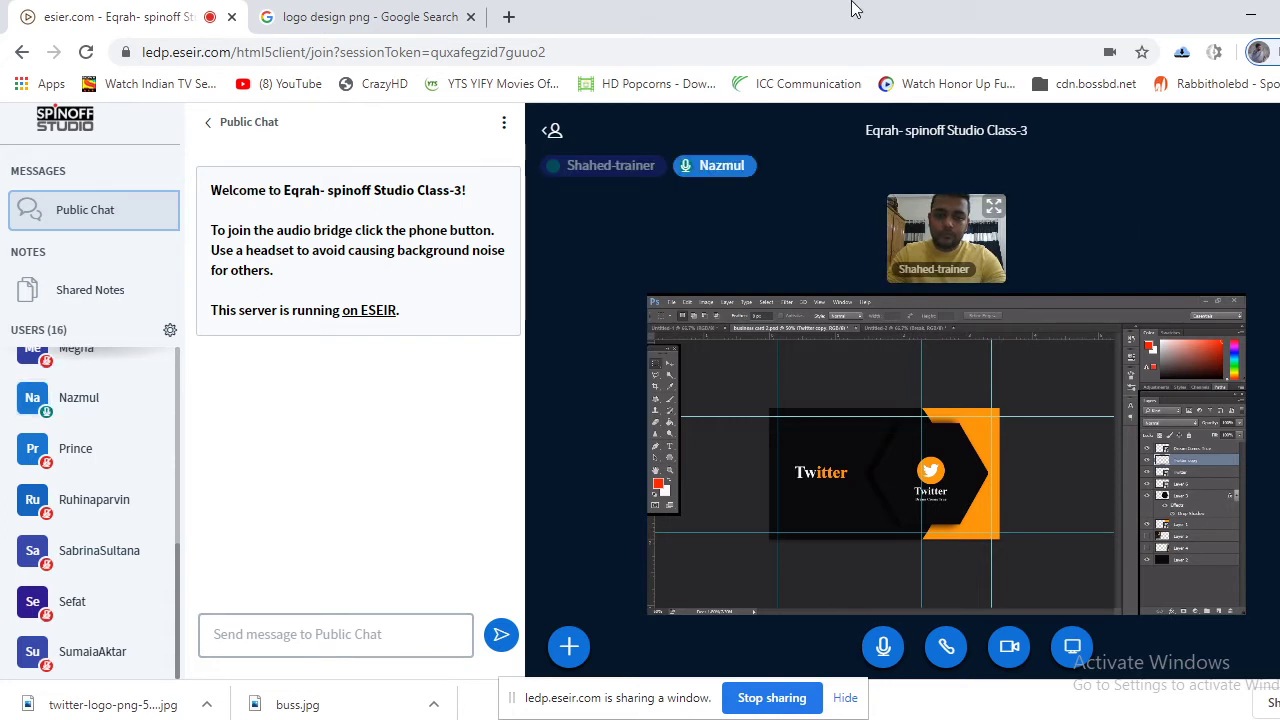
scroll(84, 606, "up", 3)
scroll(84, 600, "up", 2)
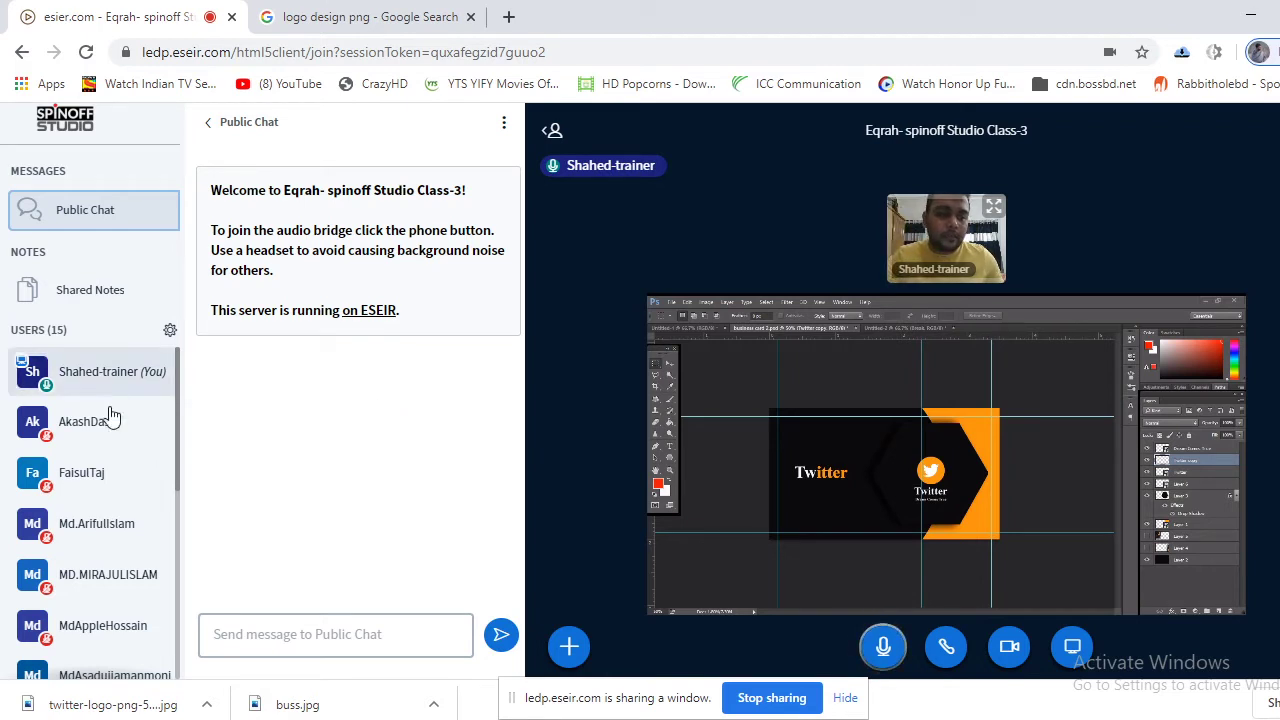
scroll(150, 550, "down", 5)
scroll(110, 600, "up", 2)
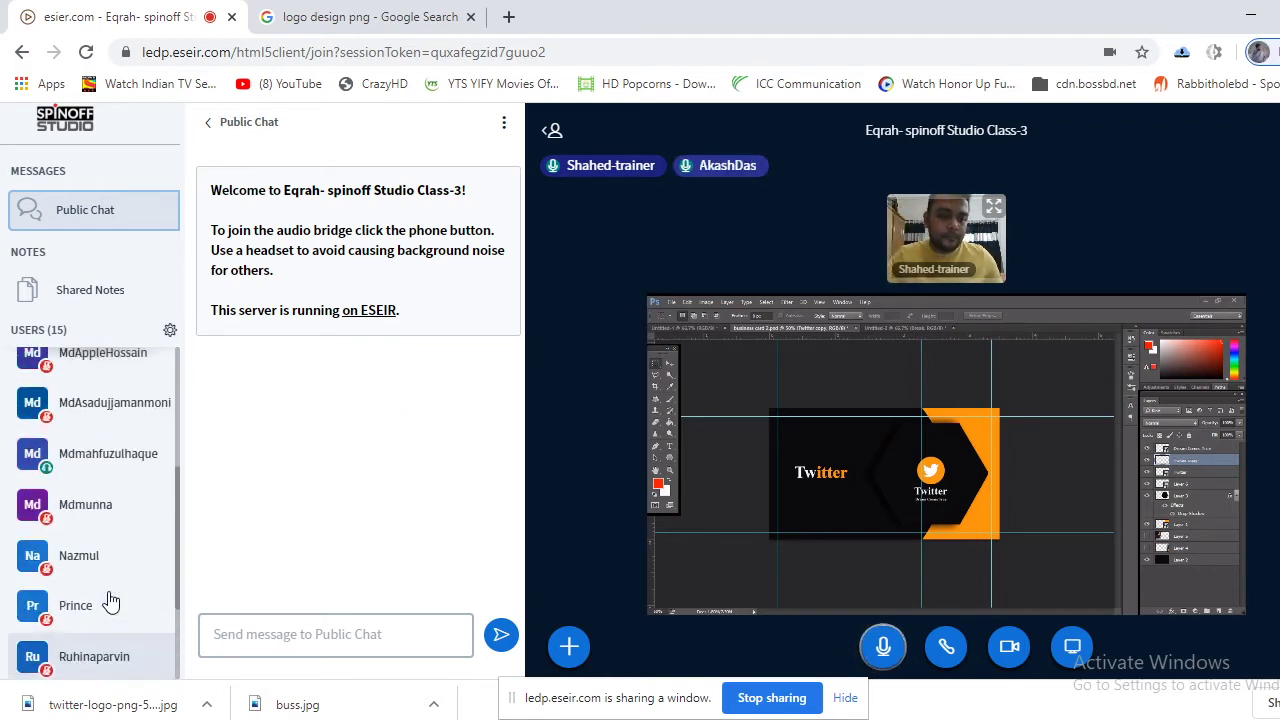
scroll(110, 600, "up", 3)
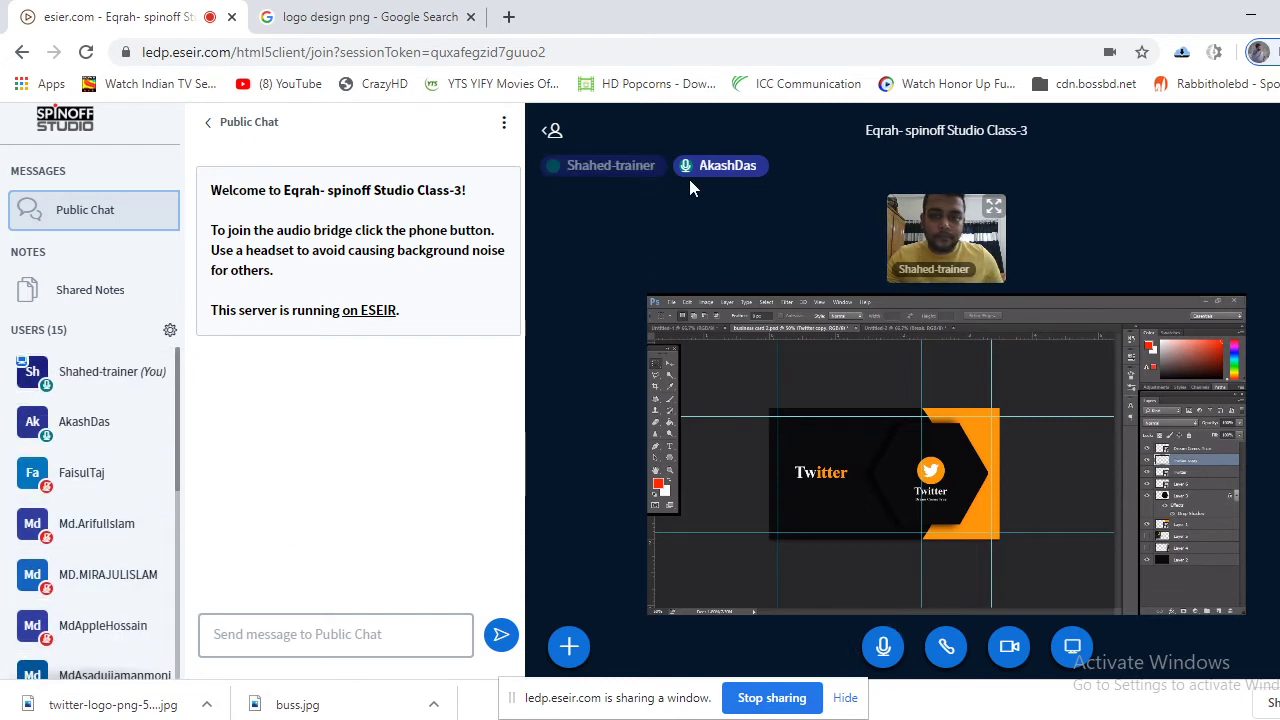
scroll(163, 534, "down", 5)
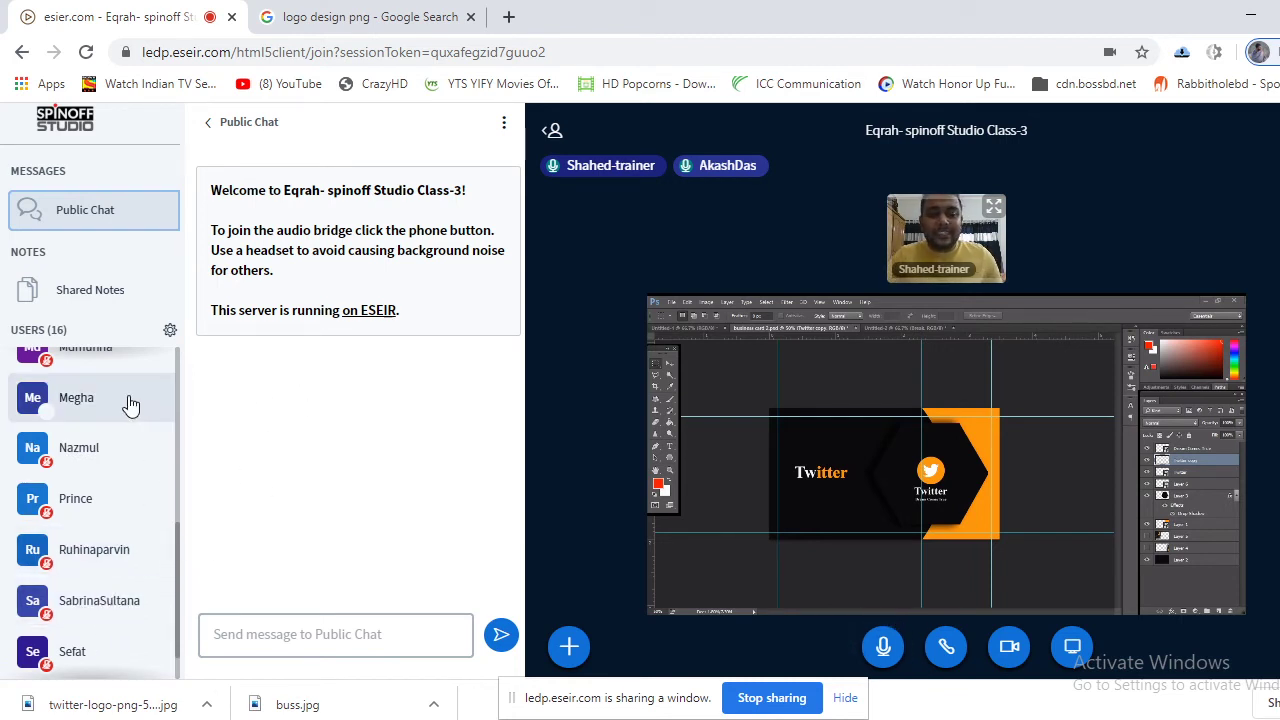
scroll(128, 405, "up", 4)
scroll(140, 430, "down", 5)
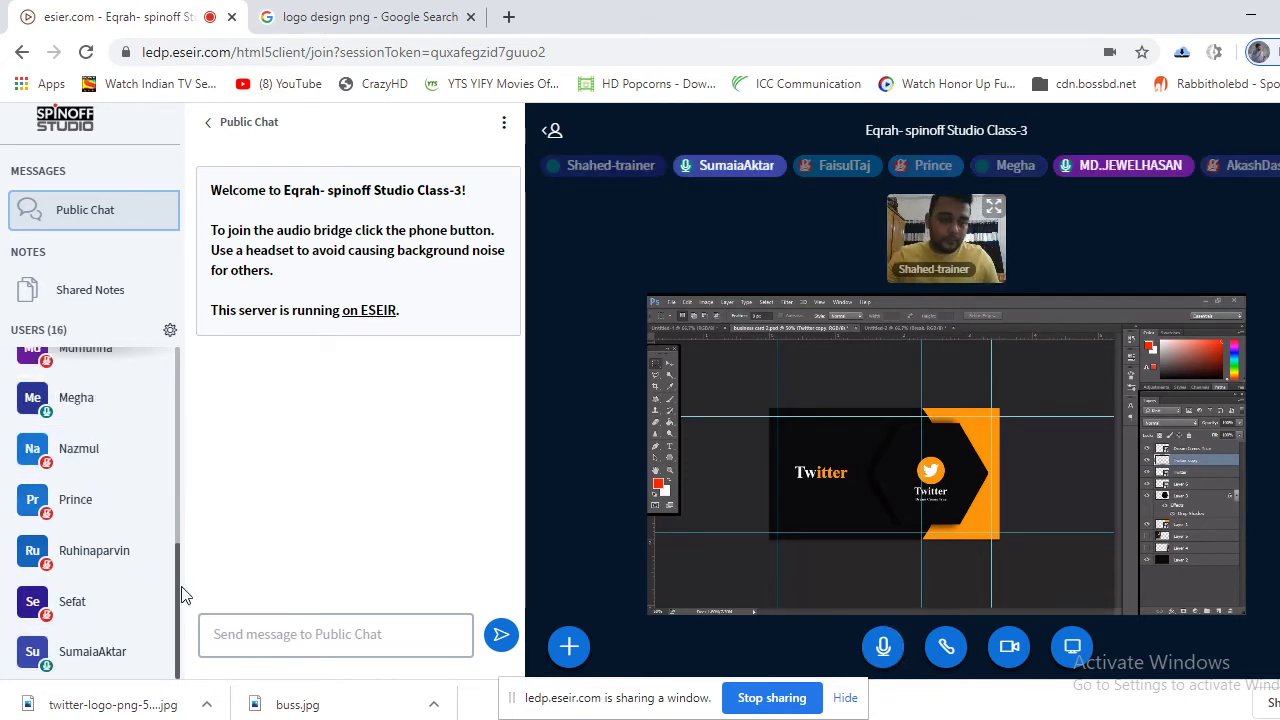
left_click_drag(177, 560, 193, 360)
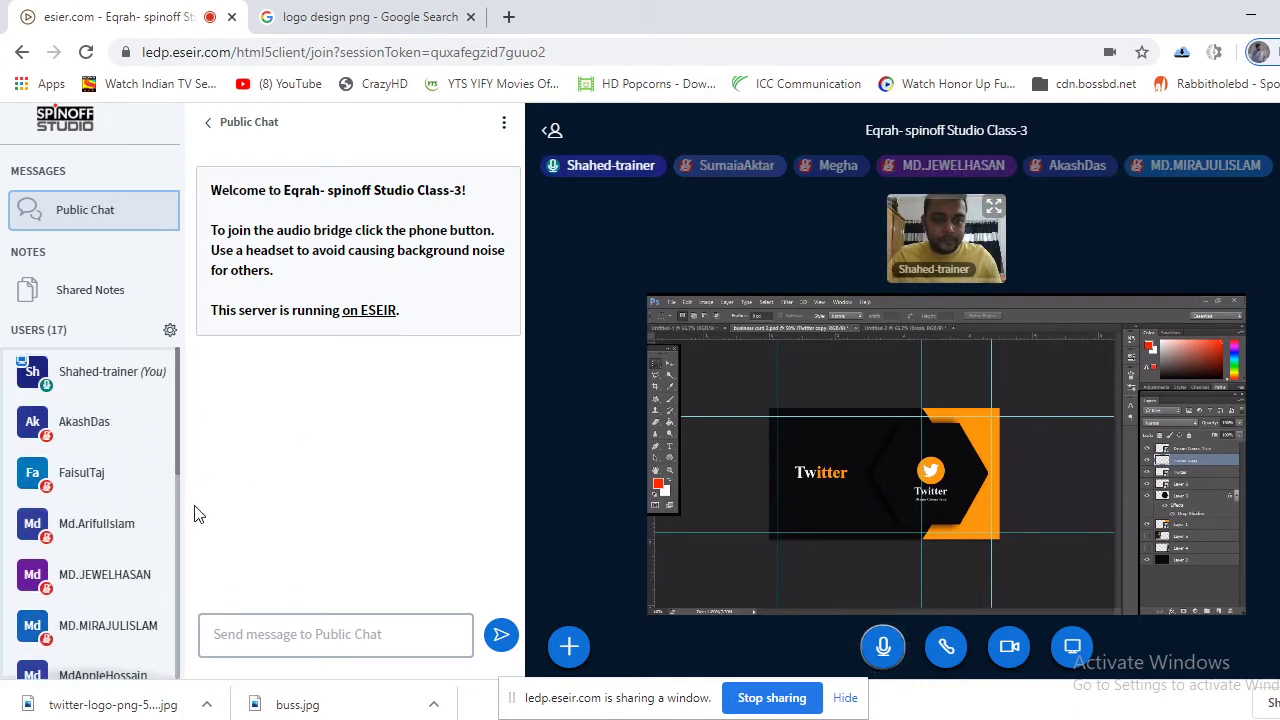
scroll(183, 466, "down", 3)
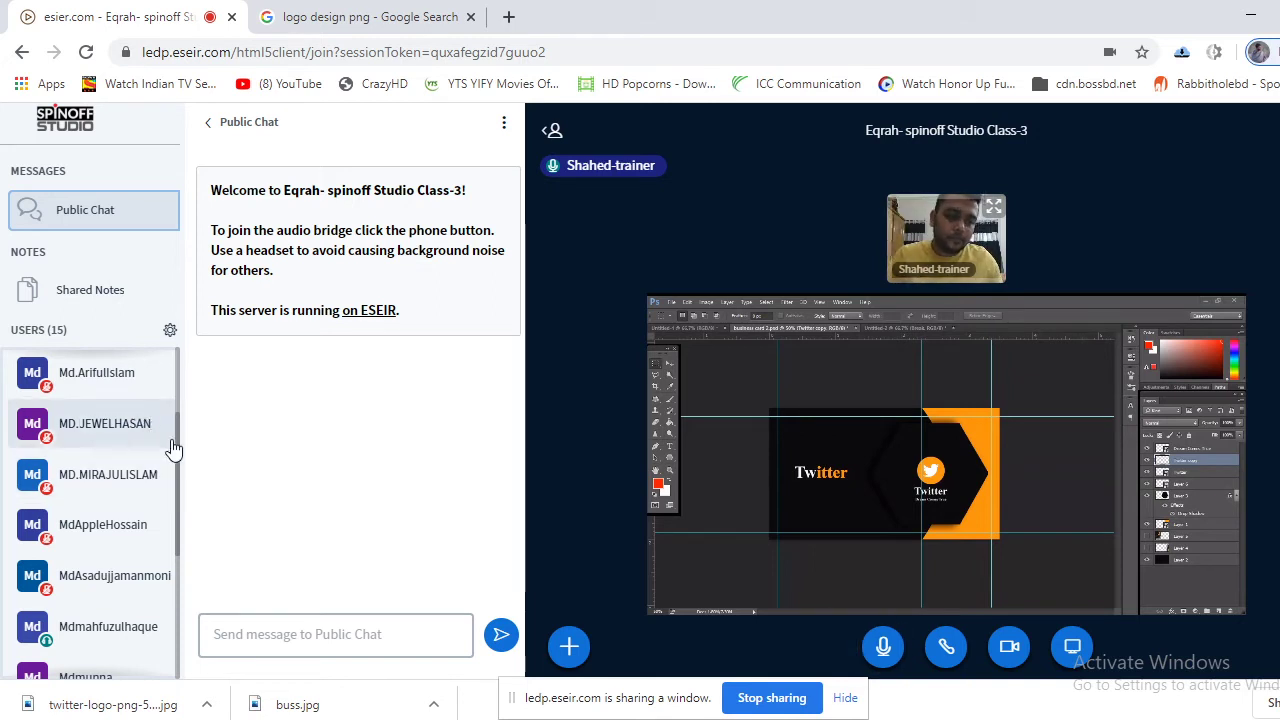
left_click_drag(176, 457, 168, 655)
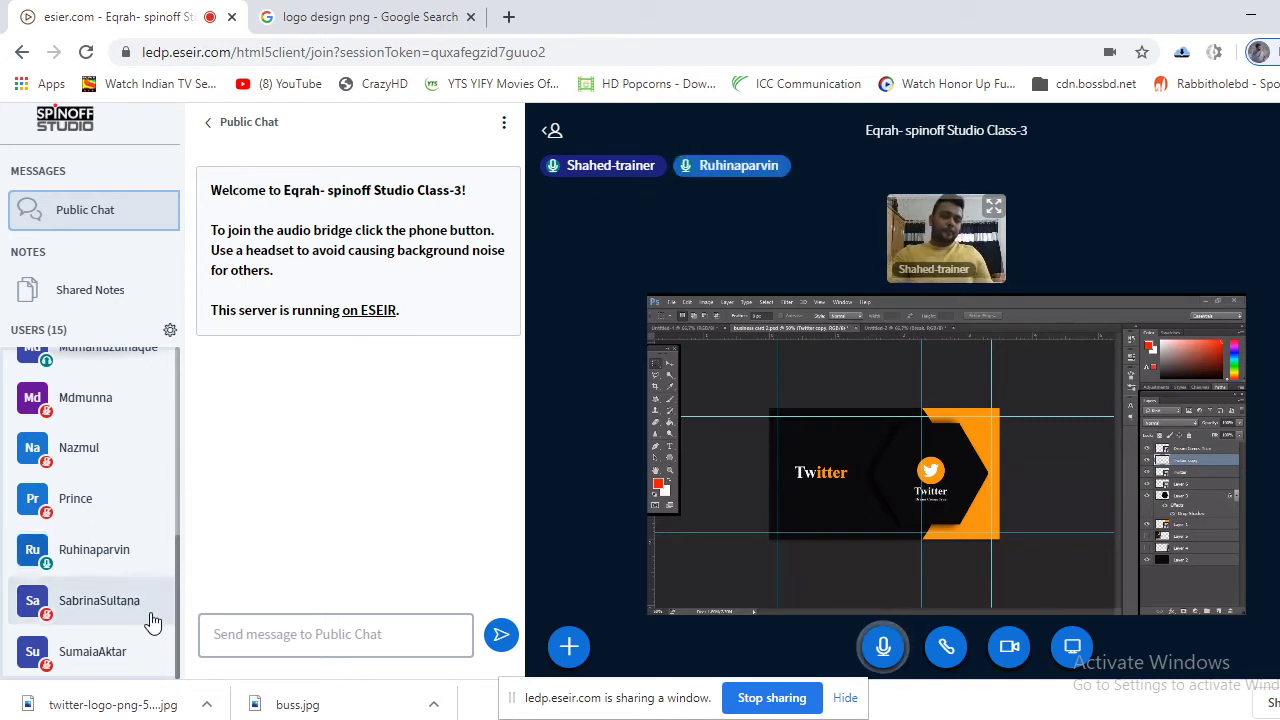
scroll(140, 600, "up", 1)
scroll(140, 590, "up", 6)
scroll(115, 520, "down", 8)
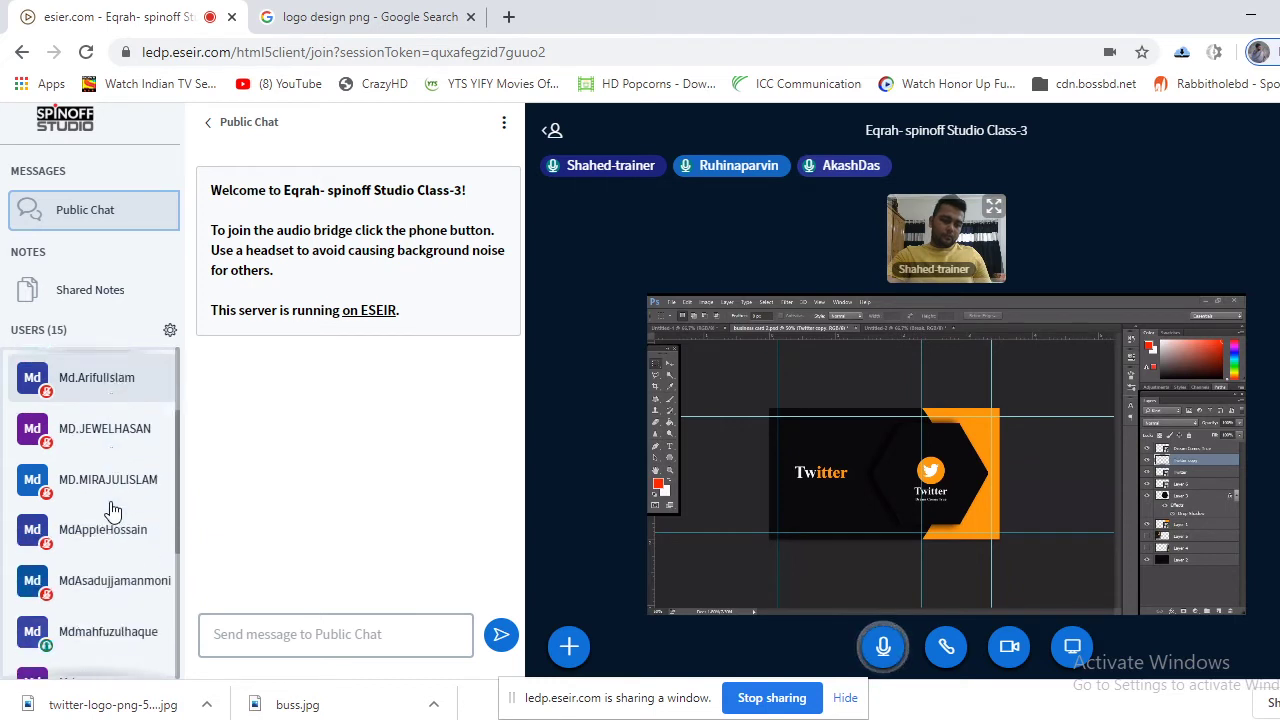
scroll(114, 537, "up", 5)
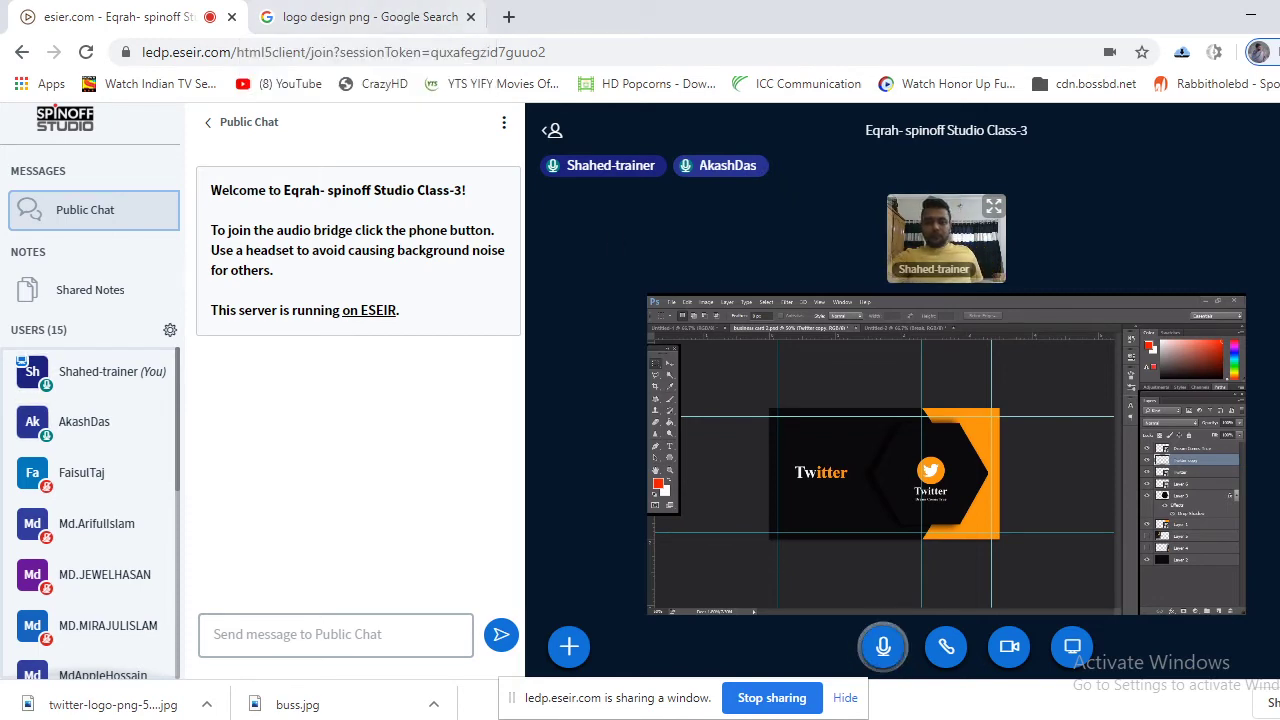
Switch to Photoshop and bring business card 2.psd back after briefly viewing Untitled-2
key("alt+Tab")
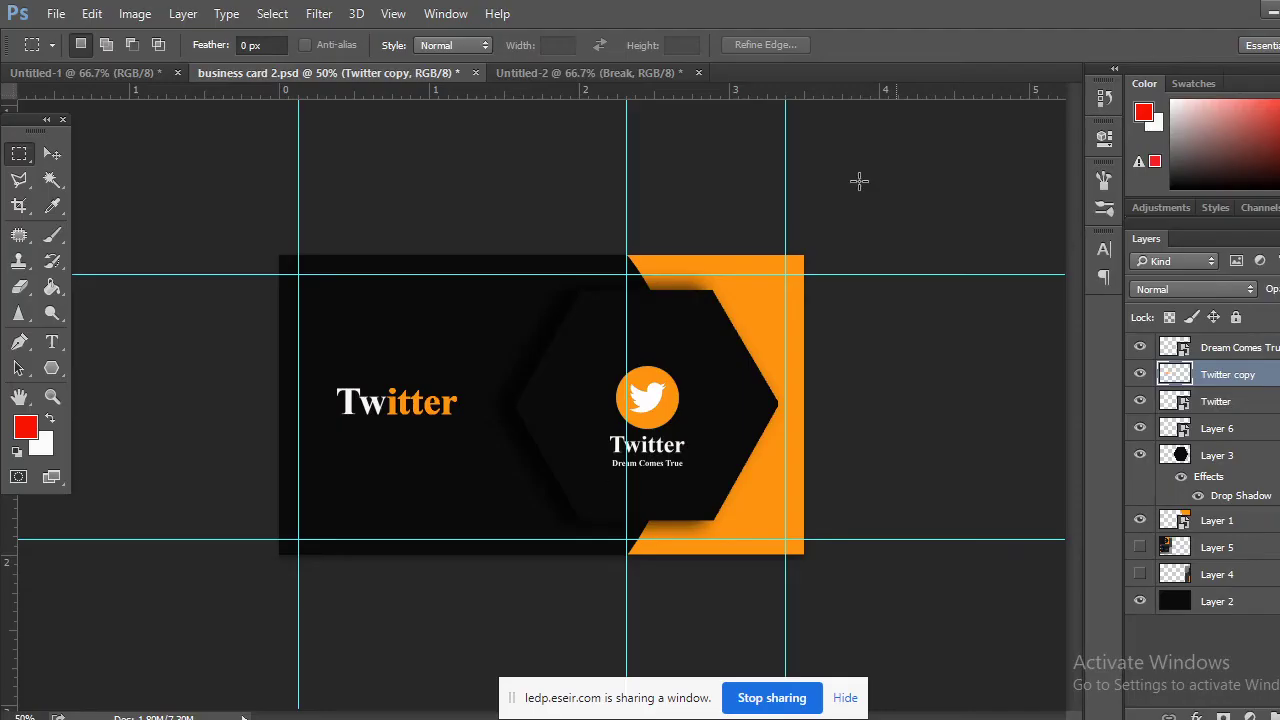
left_click(590, 75)
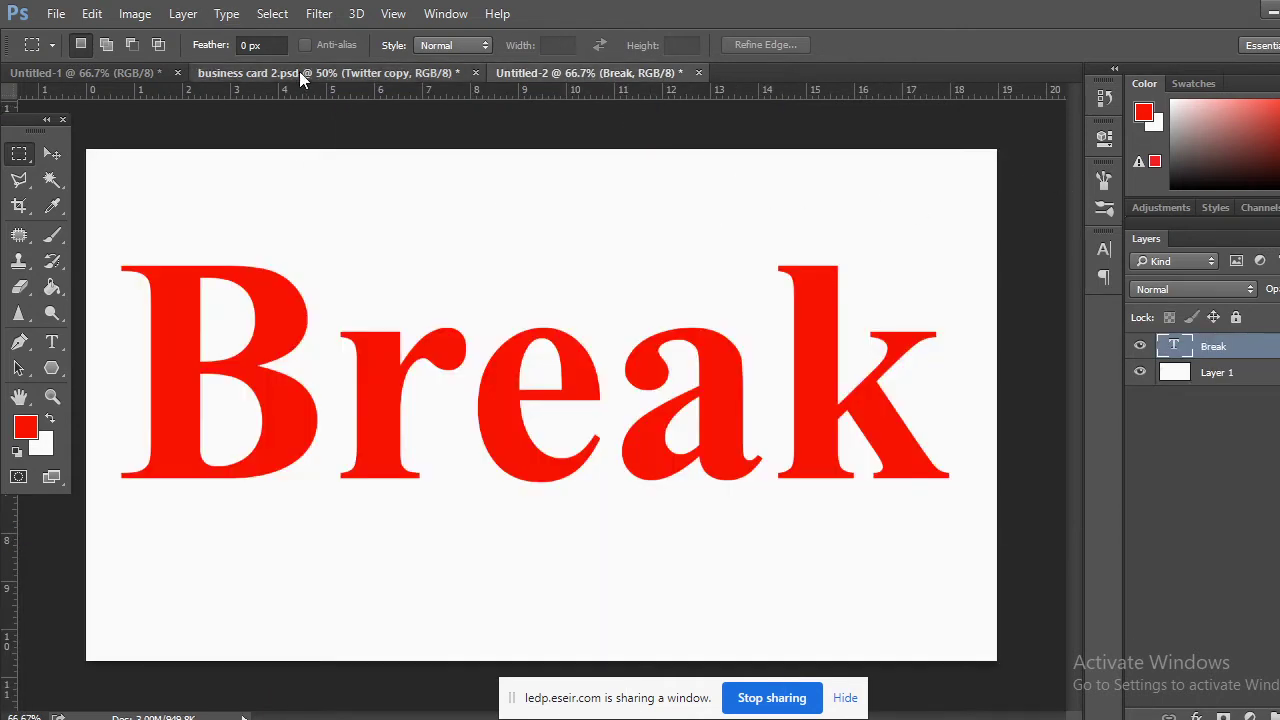
left_click(300, 73)
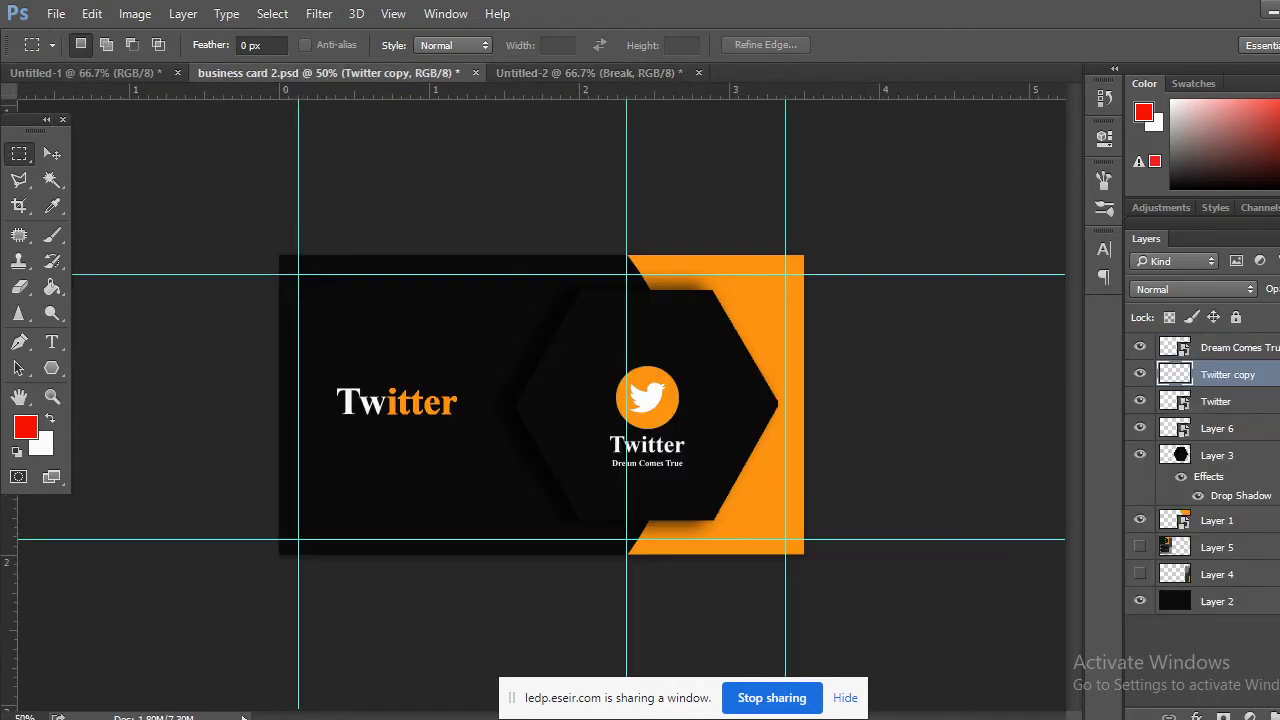
mouse_move(243, 716)
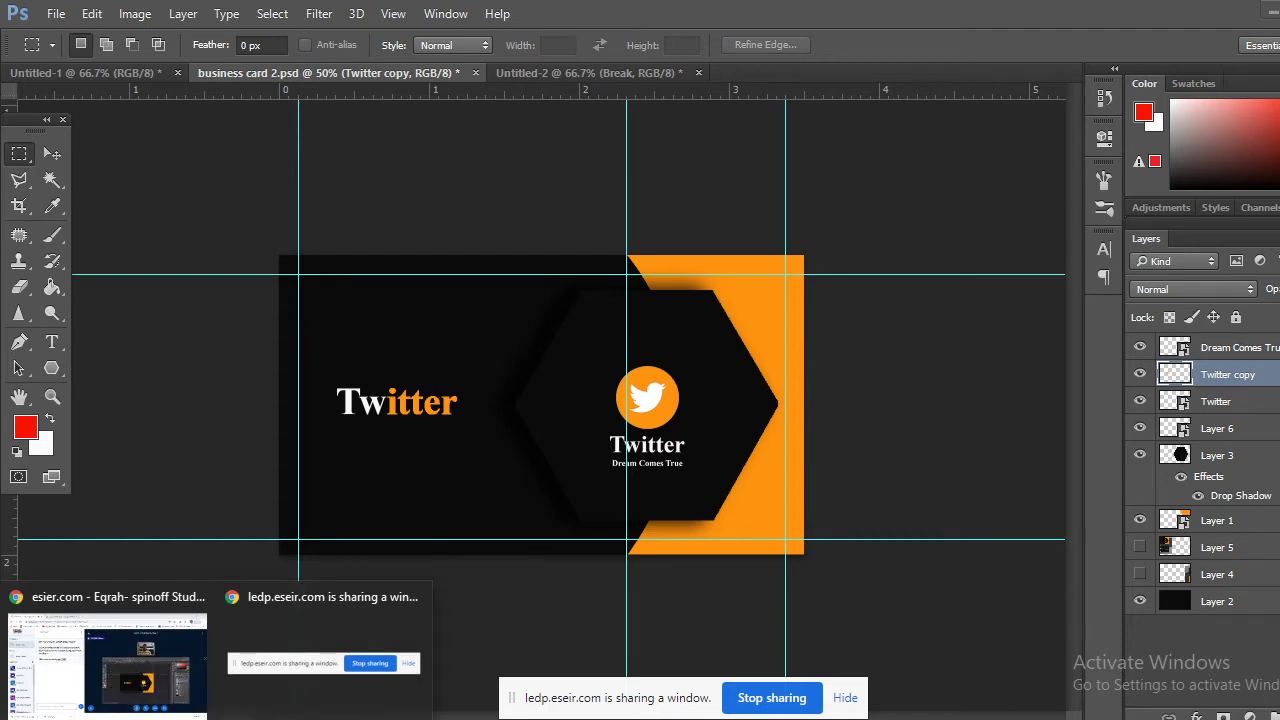
Bring Chrome forward on the 'logo design png' tab, scrolled to the top with the query selected
left_click(142, 647)
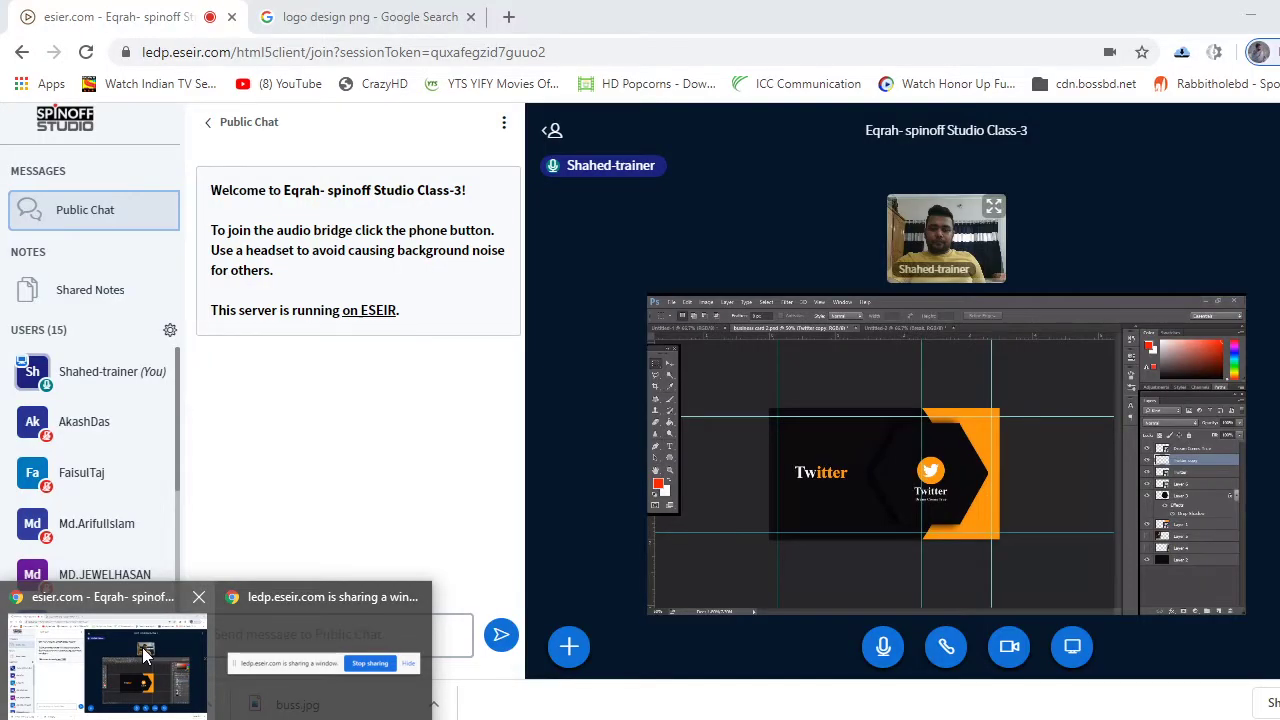
left_click(350, 12)
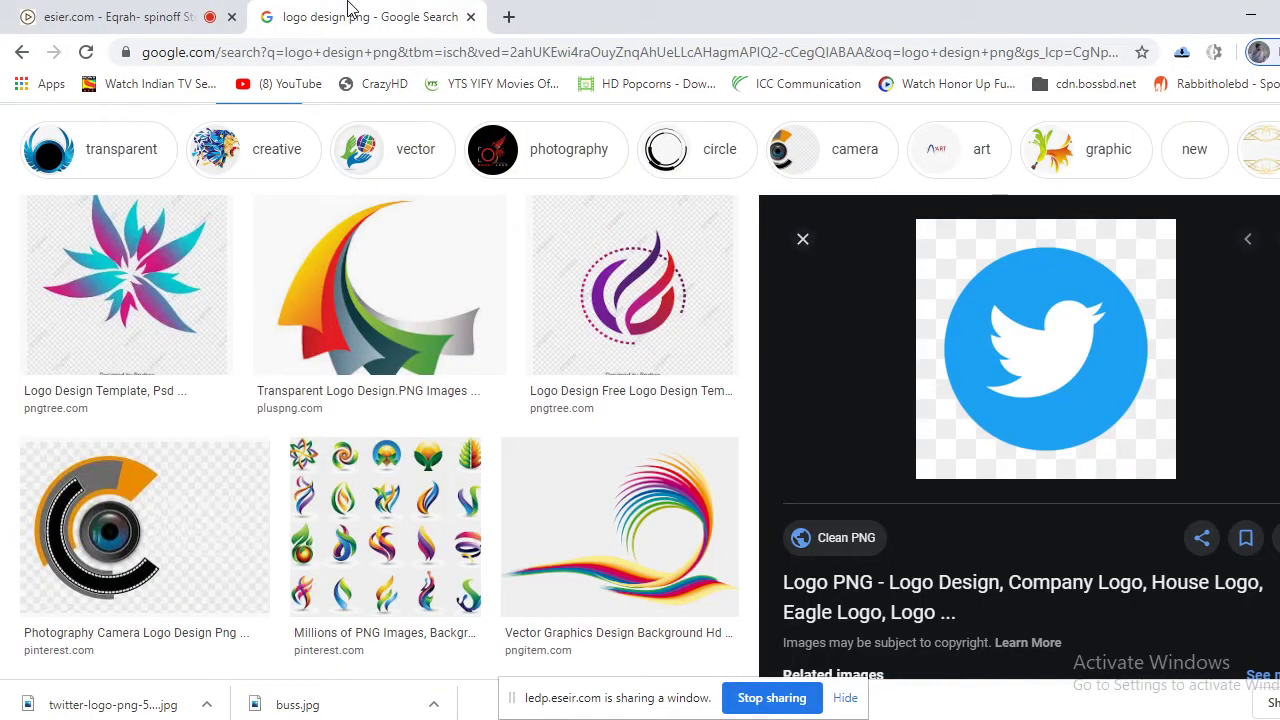
scroll(345, 140, "up", 1)
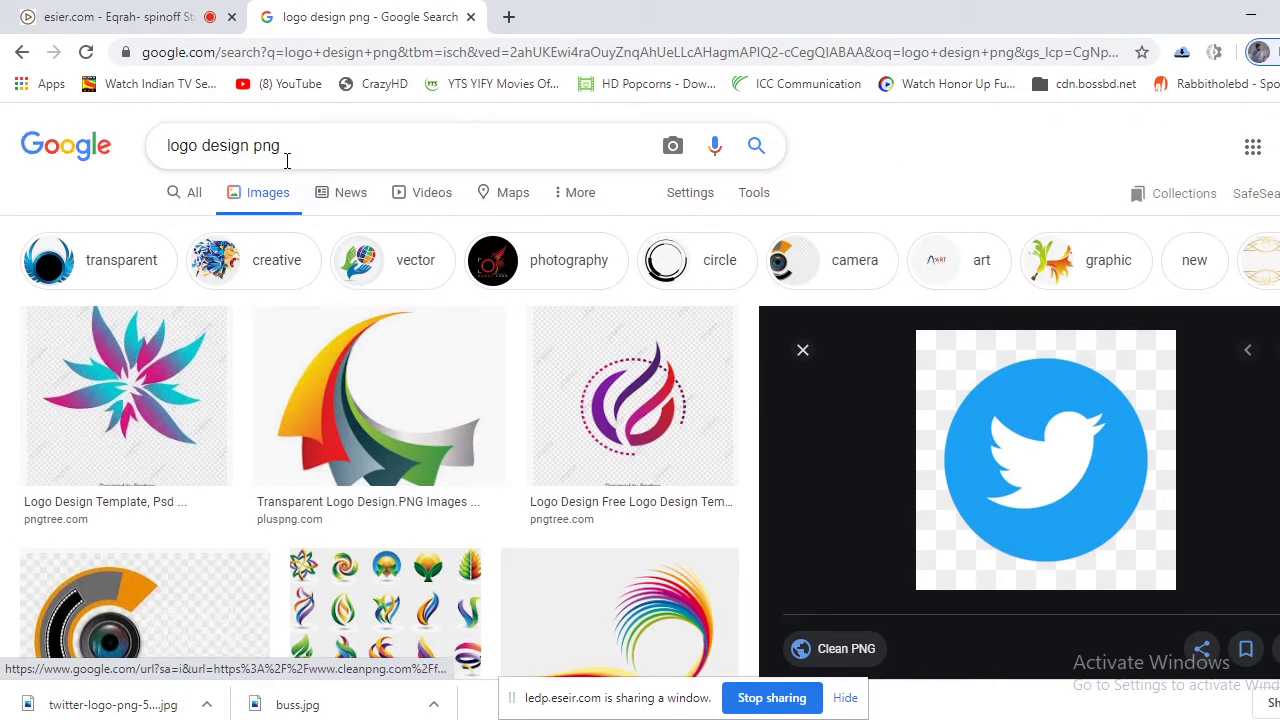
left_click_drag(303, 137, 145, 148)
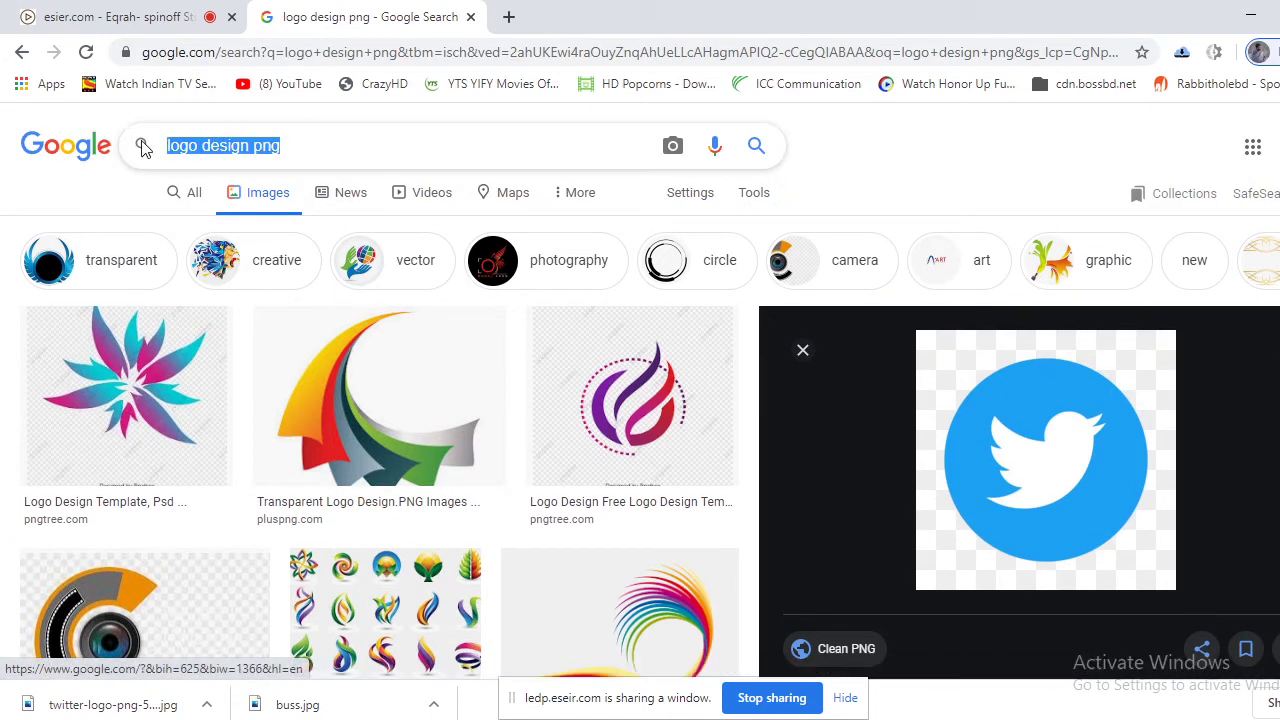
Switch back to the esier.com class session tab
left_click(70, 16)
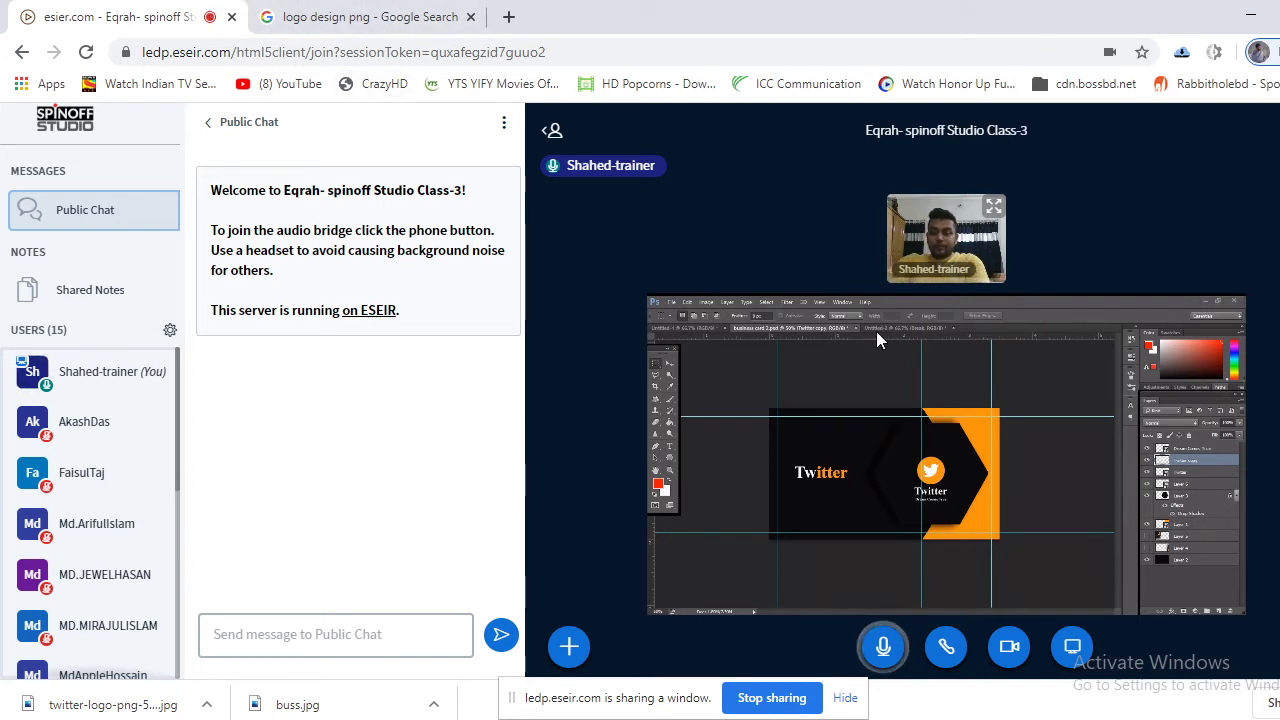
Return to the 'logo design png' image results and scroll through them
left_click(407, 10)
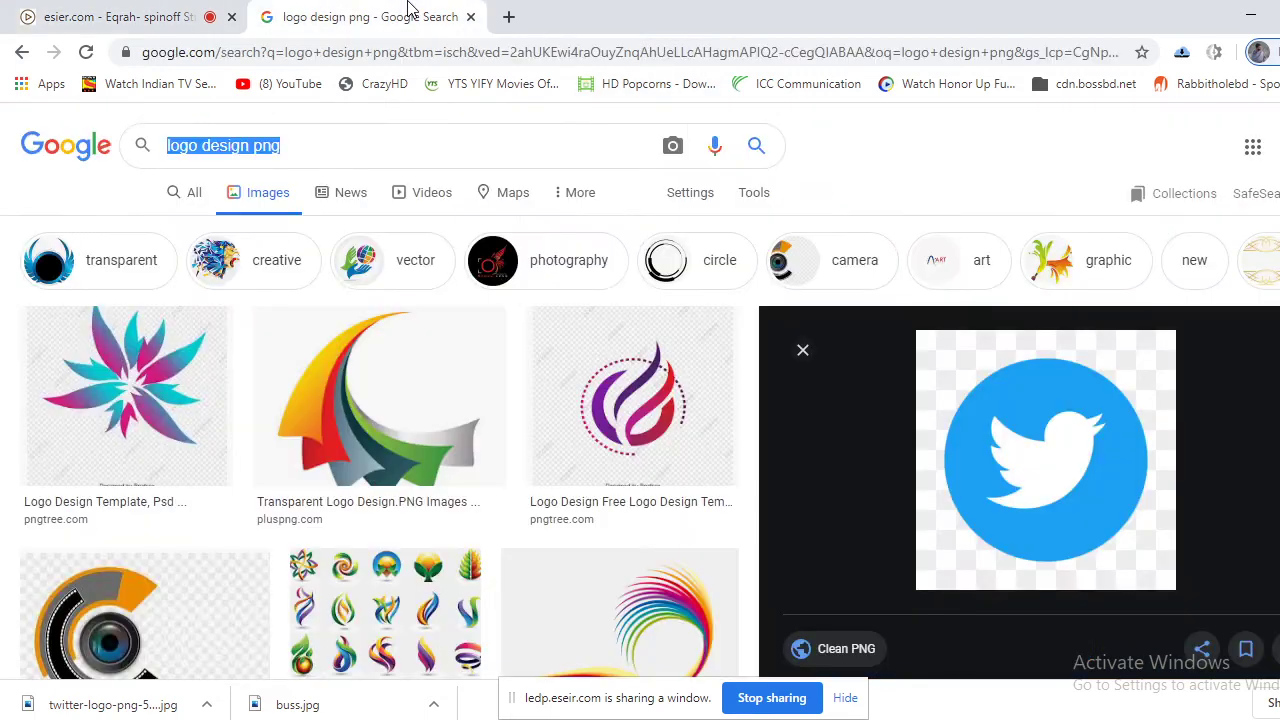
scroll(614, 463, "down", 5)
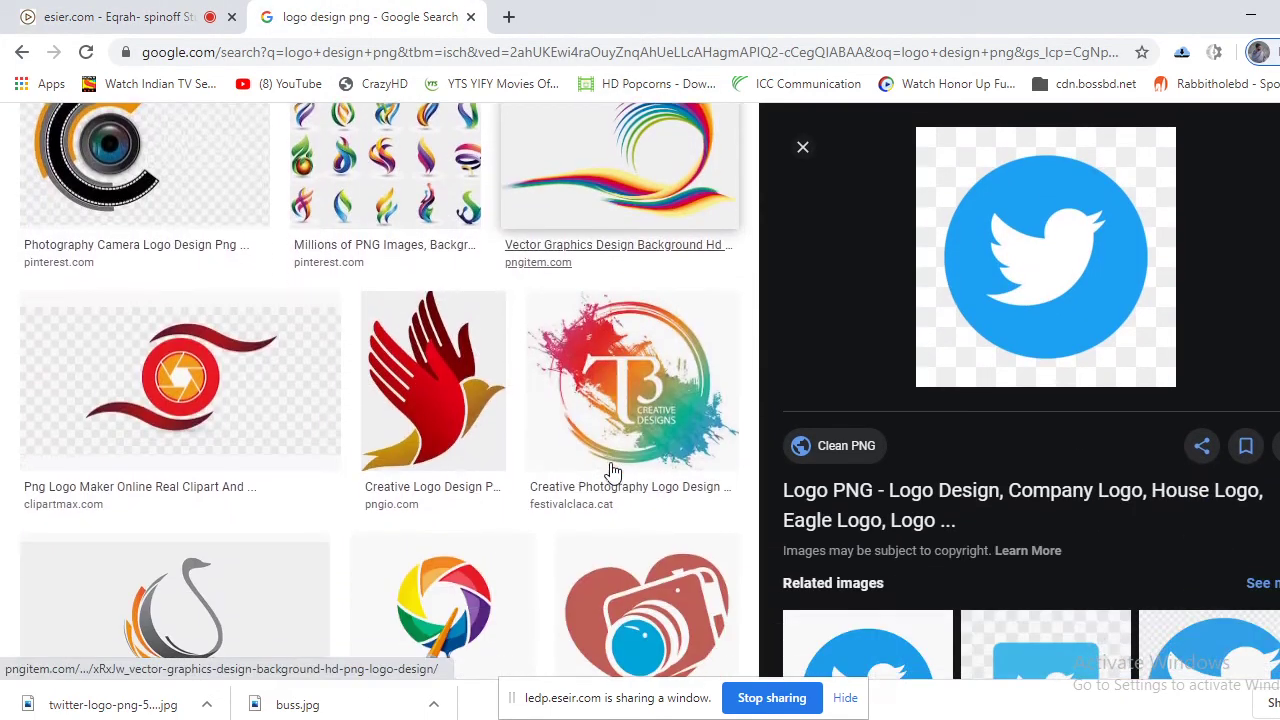
scroll(614, 470, "down", 5)
scroll(614, 485, "down", 4)
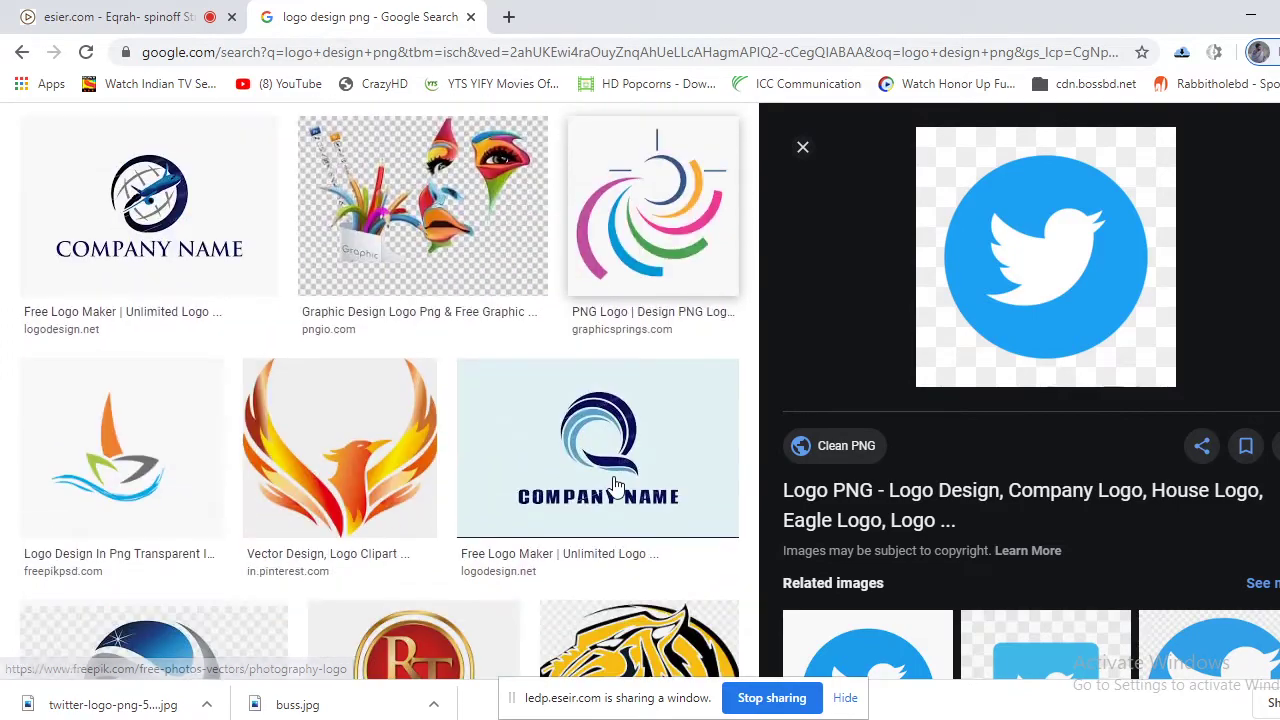
scroll(614, 485, "down", 8)
scroll(614, 485, "up", 5)
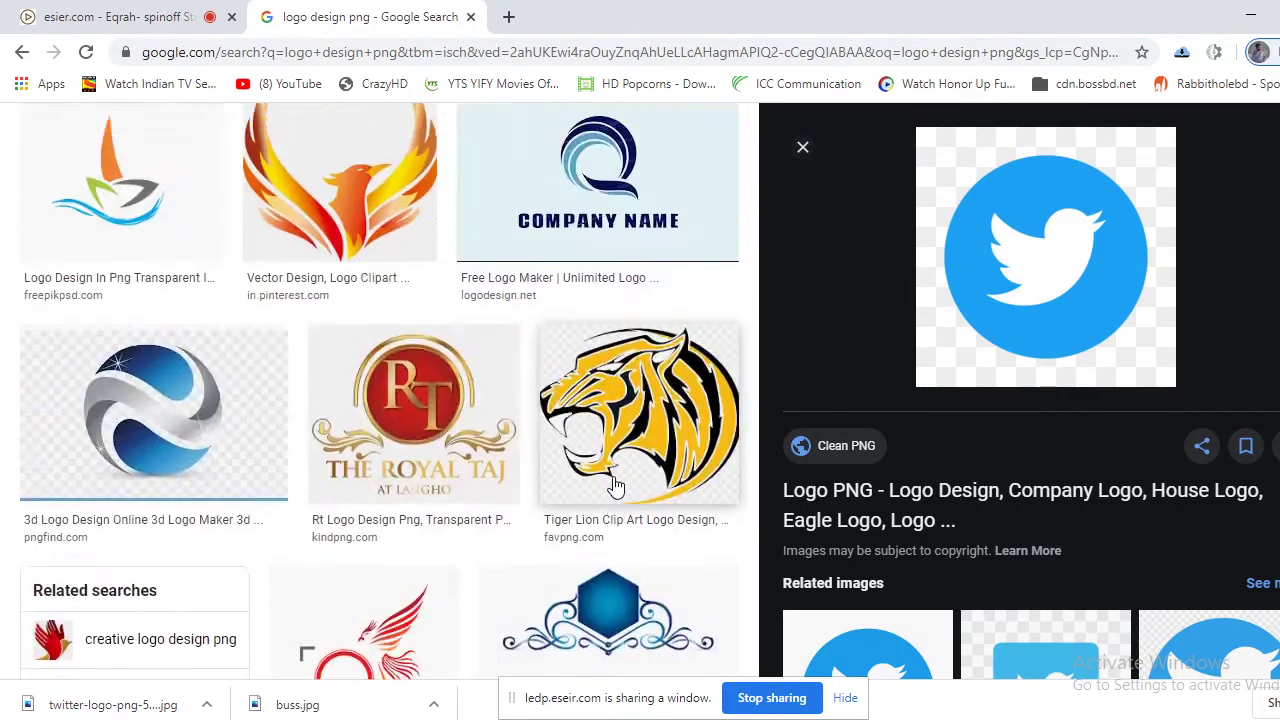
scroll(614, 485, "up", 15)
Search for 'business card design' and preview the black-and-orange hexagon card
left_click(348, 136)
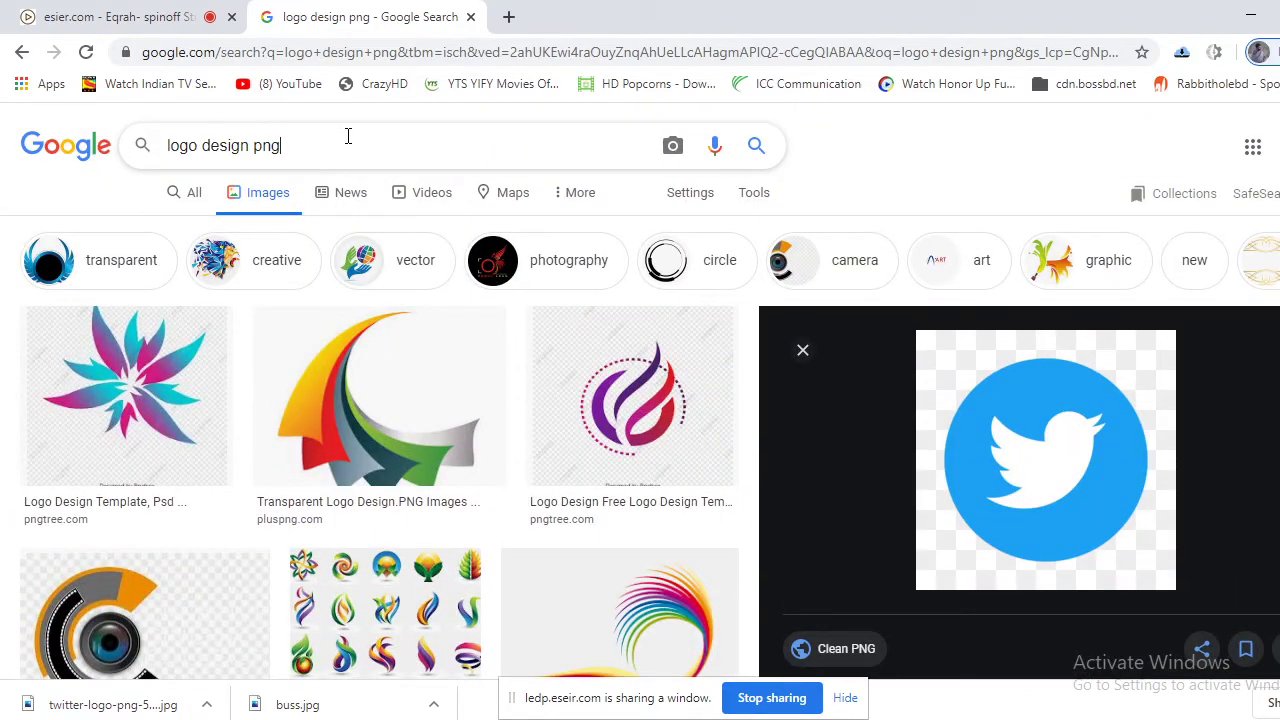
left_click_drag(348, 136, 129, 143)
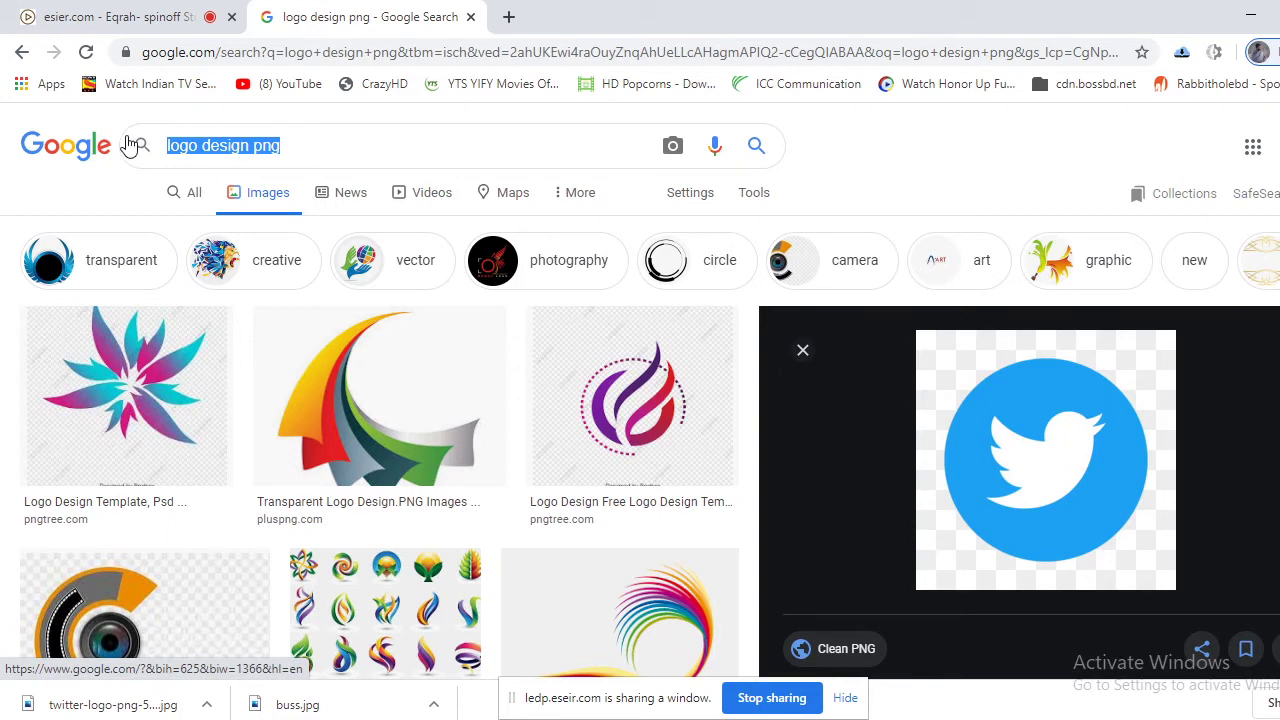
type("busi")
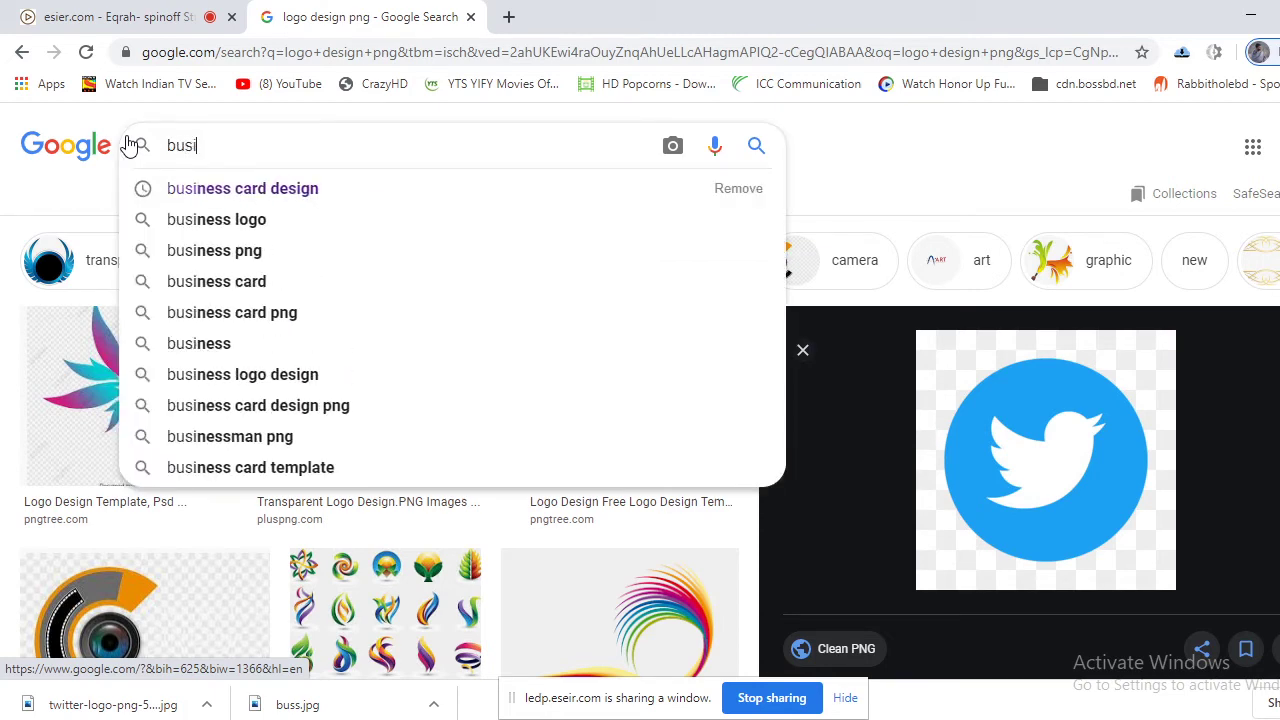
type("ness card")
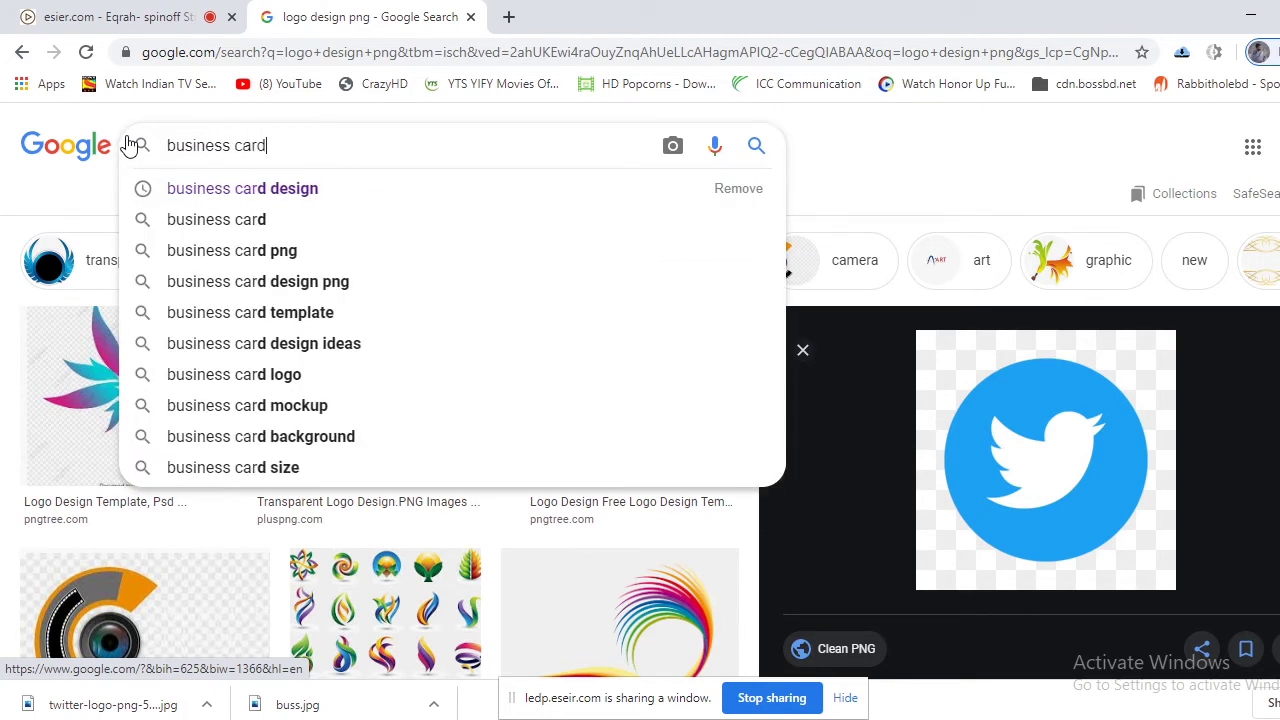
type(" design")
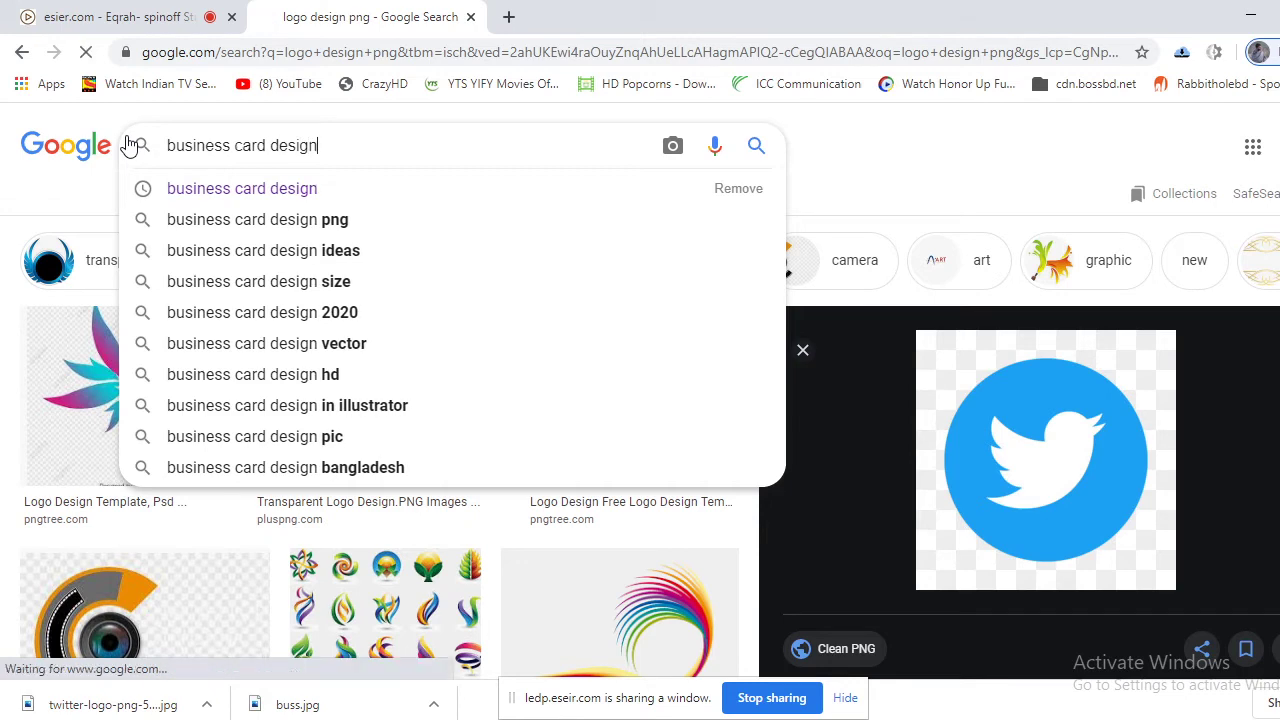
key("Return")
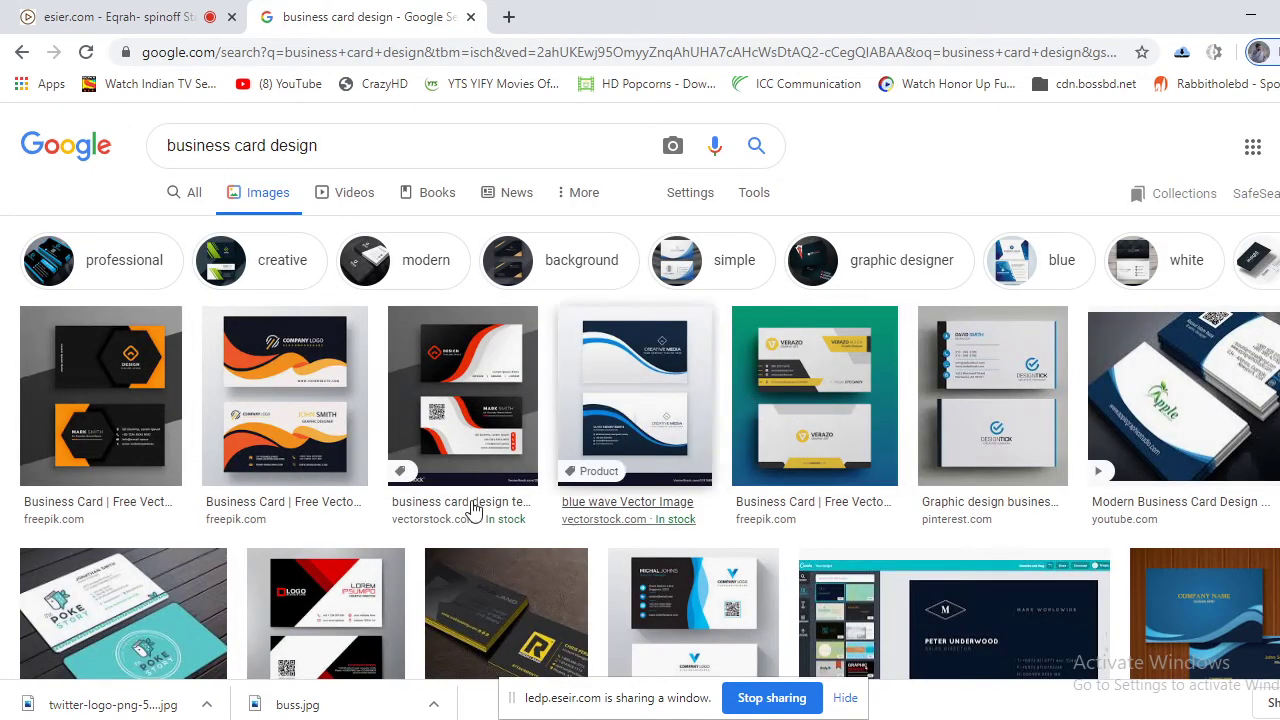
left_click(104, 355)
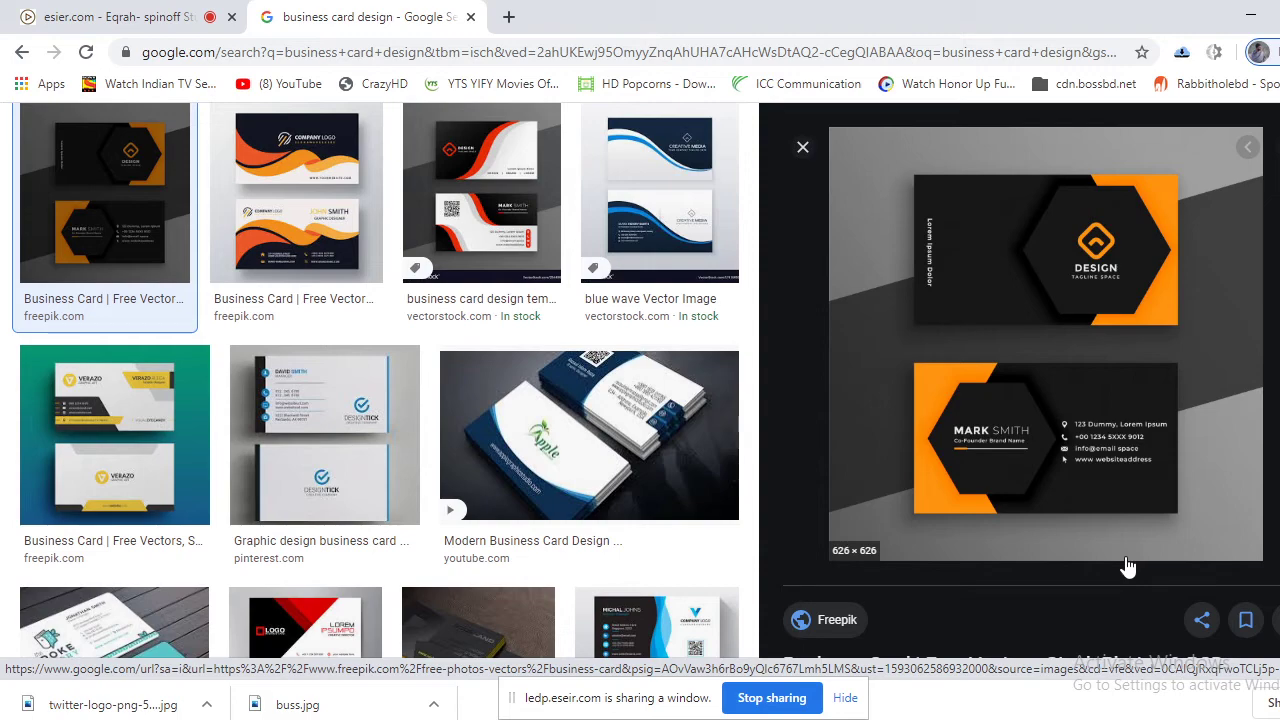
scroll(390, 455, "down", 3)
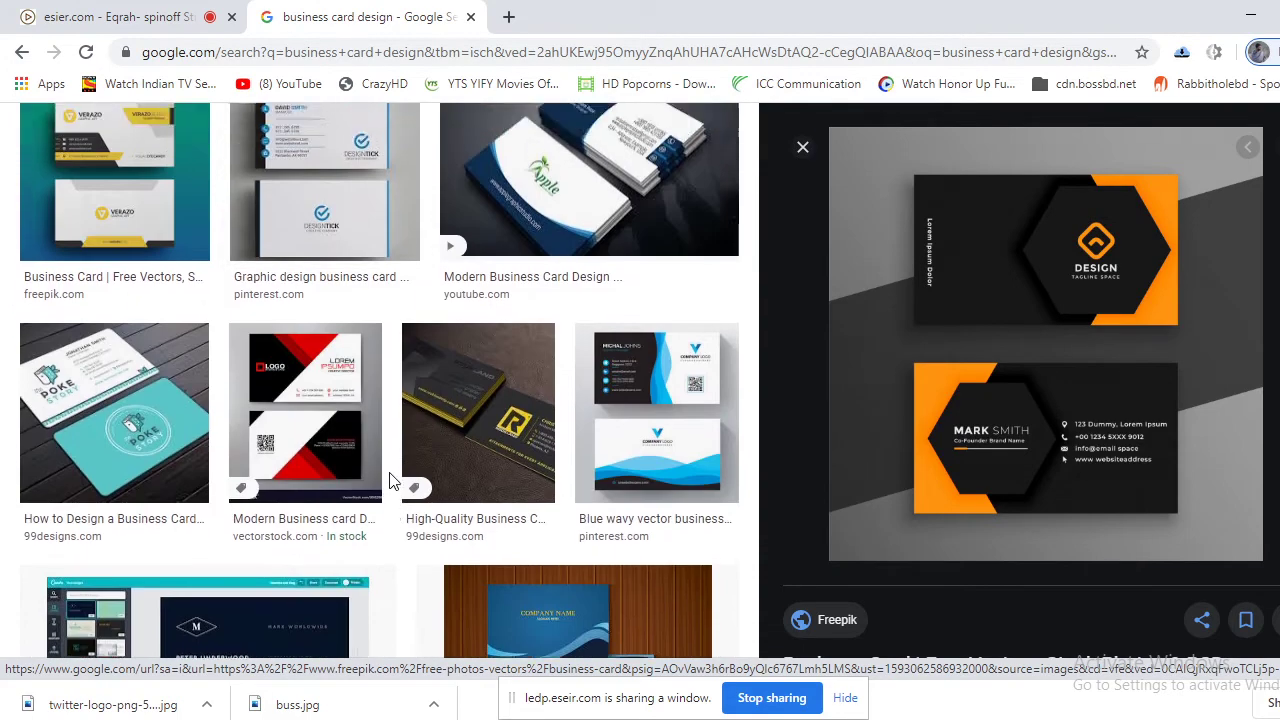
scroll(390, 480, "up", 2)
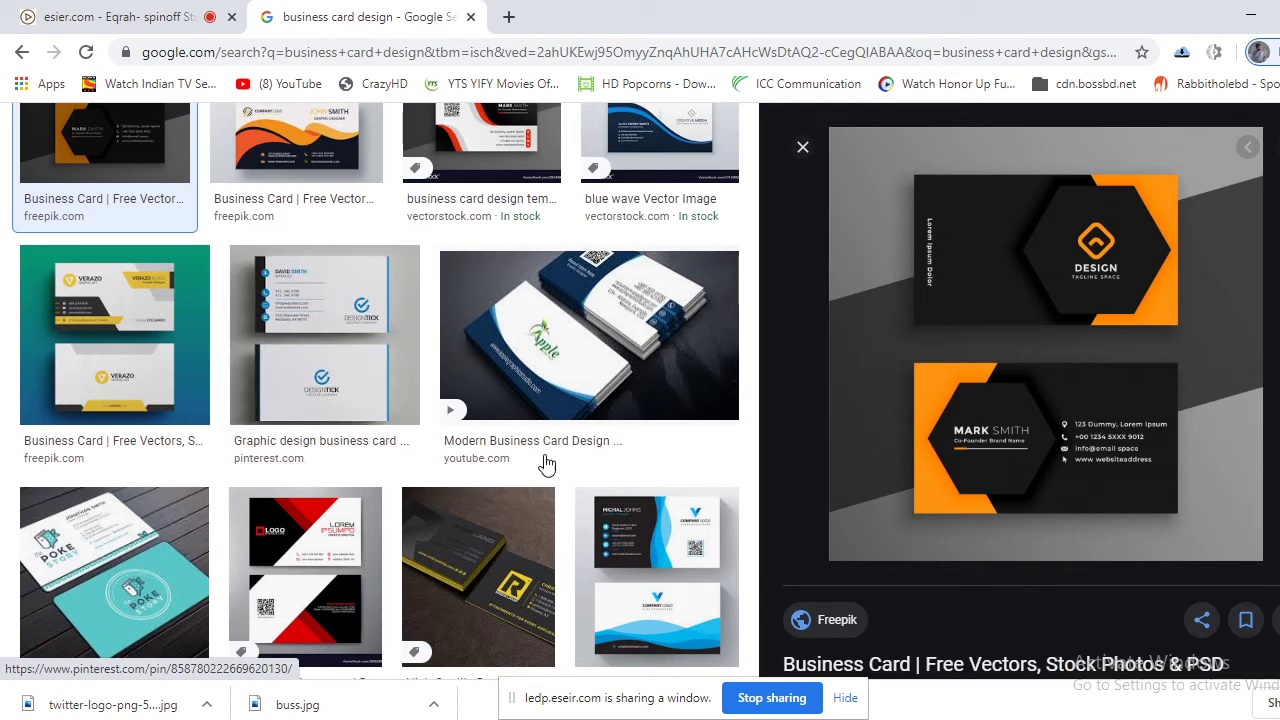
Start saving the hexagon card image and create a 'Group A' folder inside class
right_click(1005, 268)
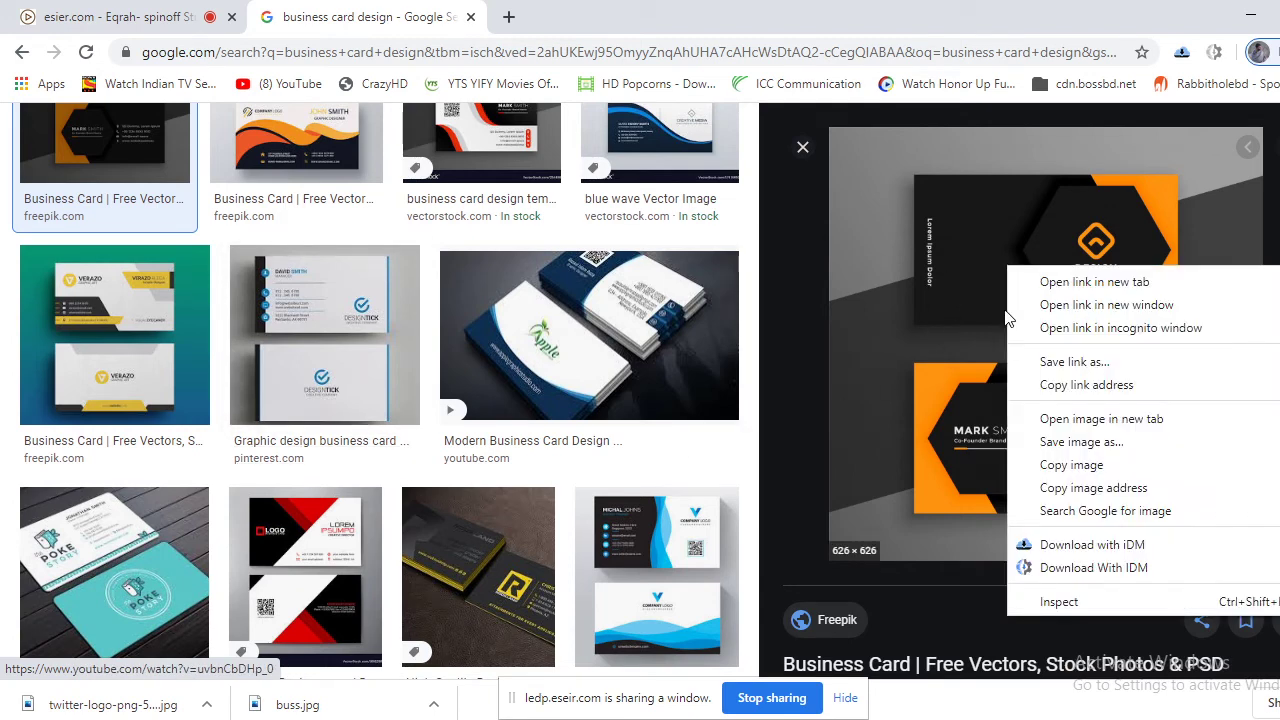
left_click(1111, 449)
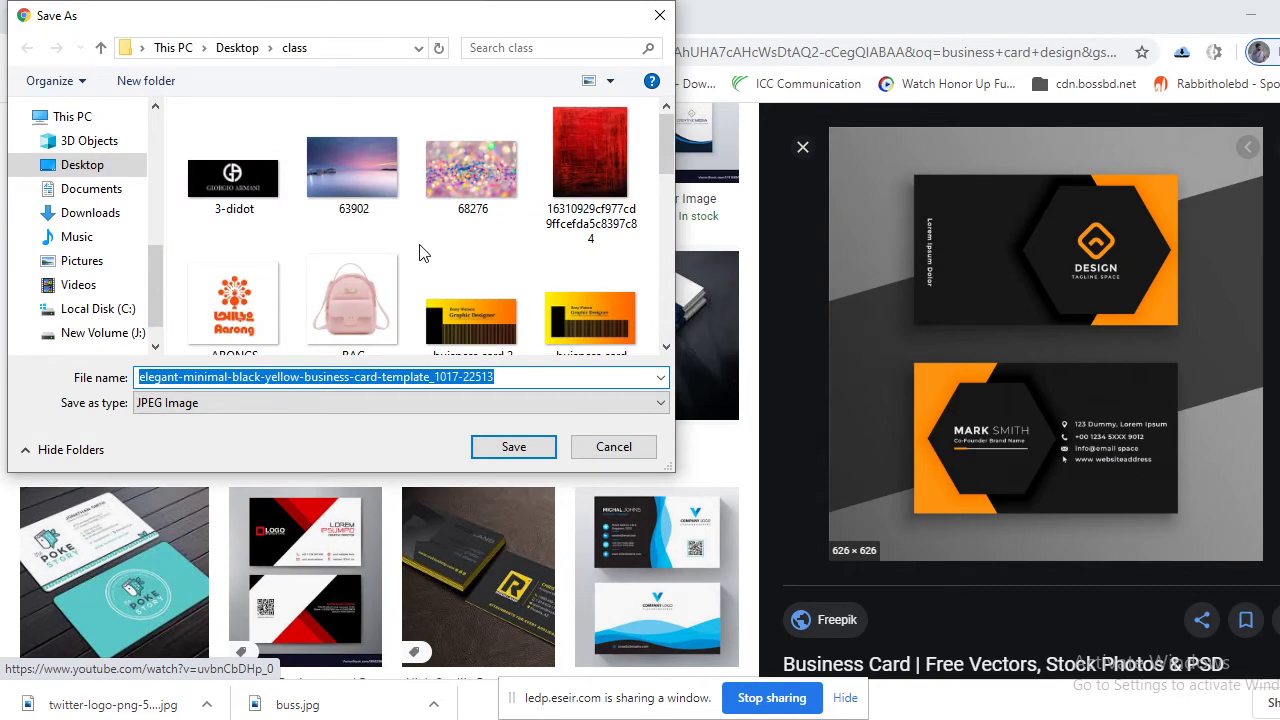
right_click(275, 248)
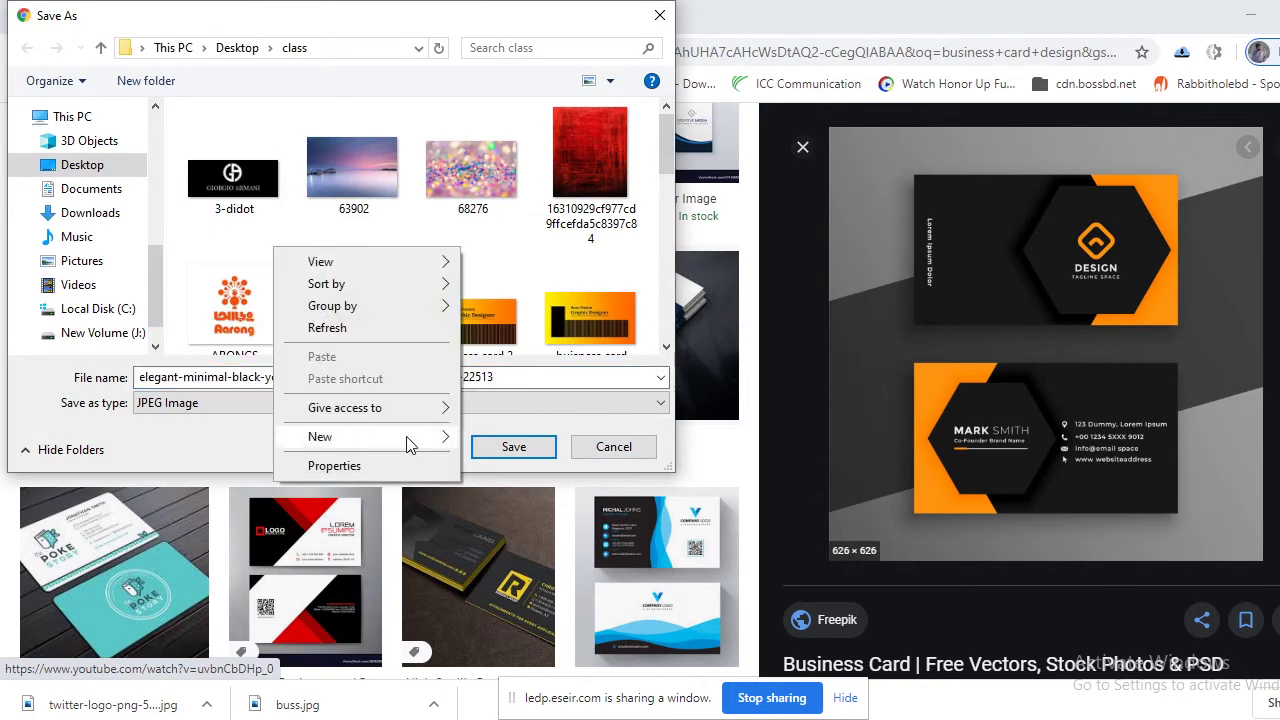
mouse_move(432, 437)
left_click(506, 438)
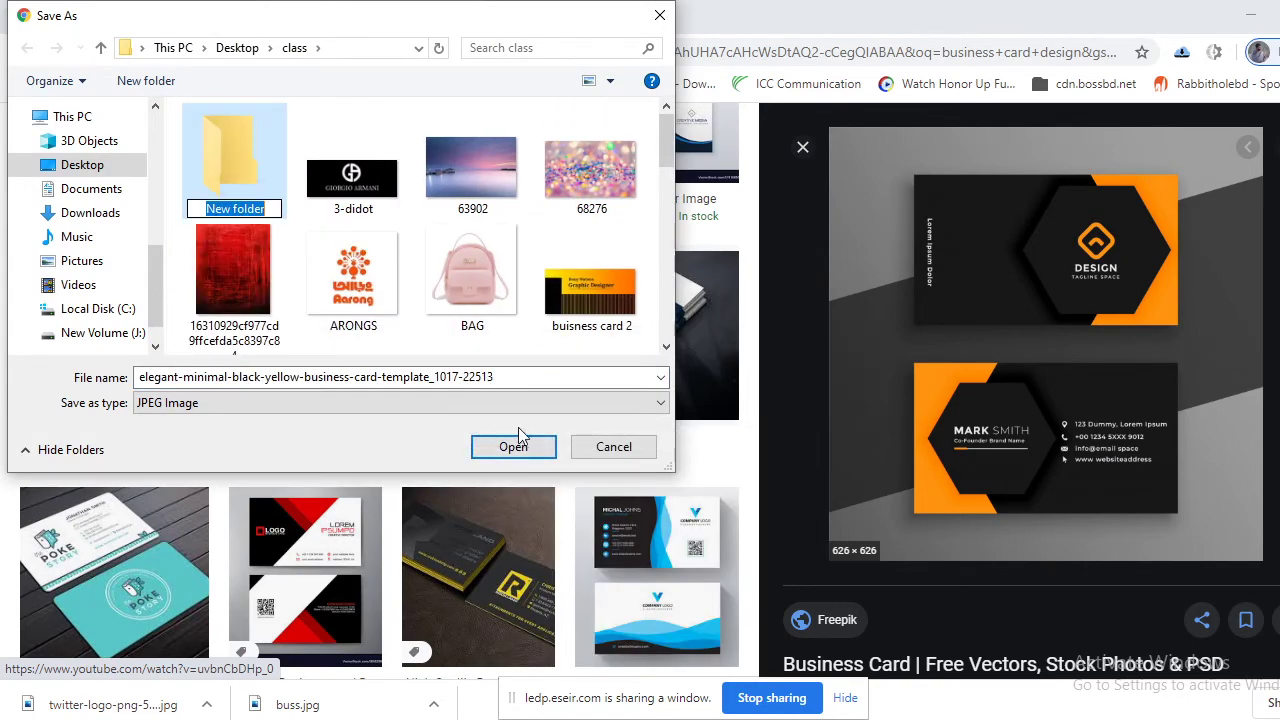
key("BackSpace")
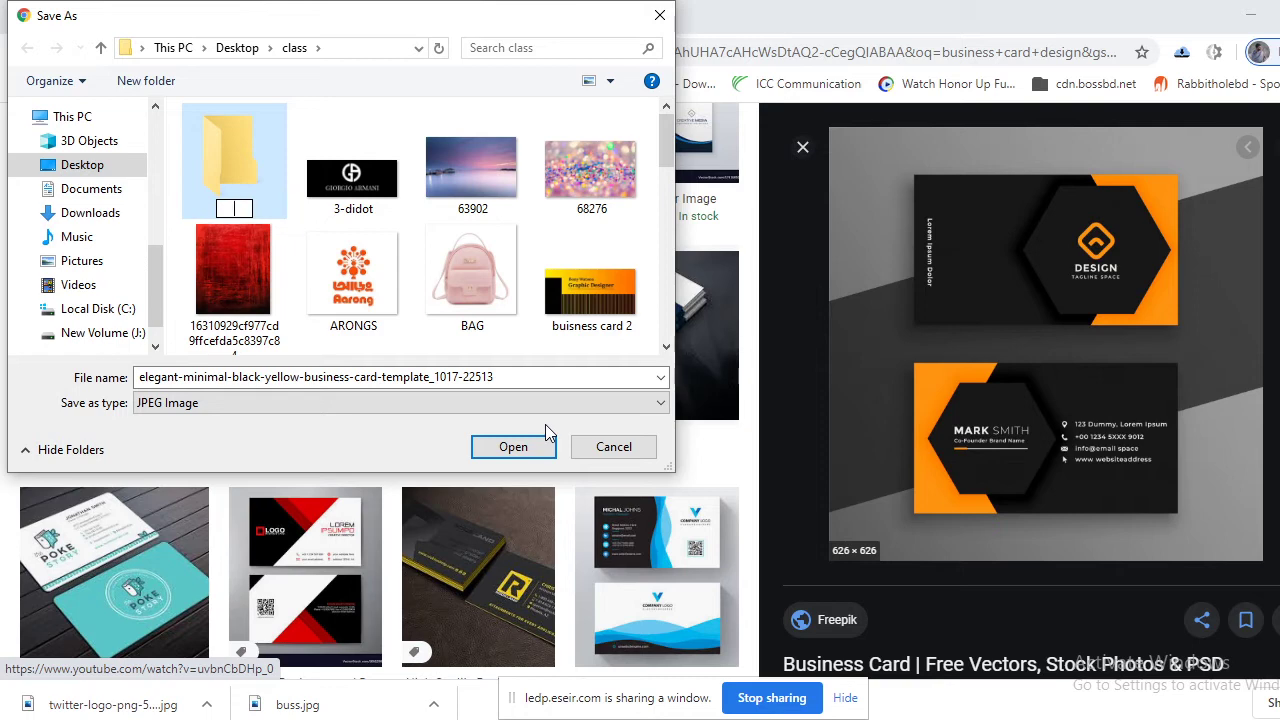
type("Gruop")
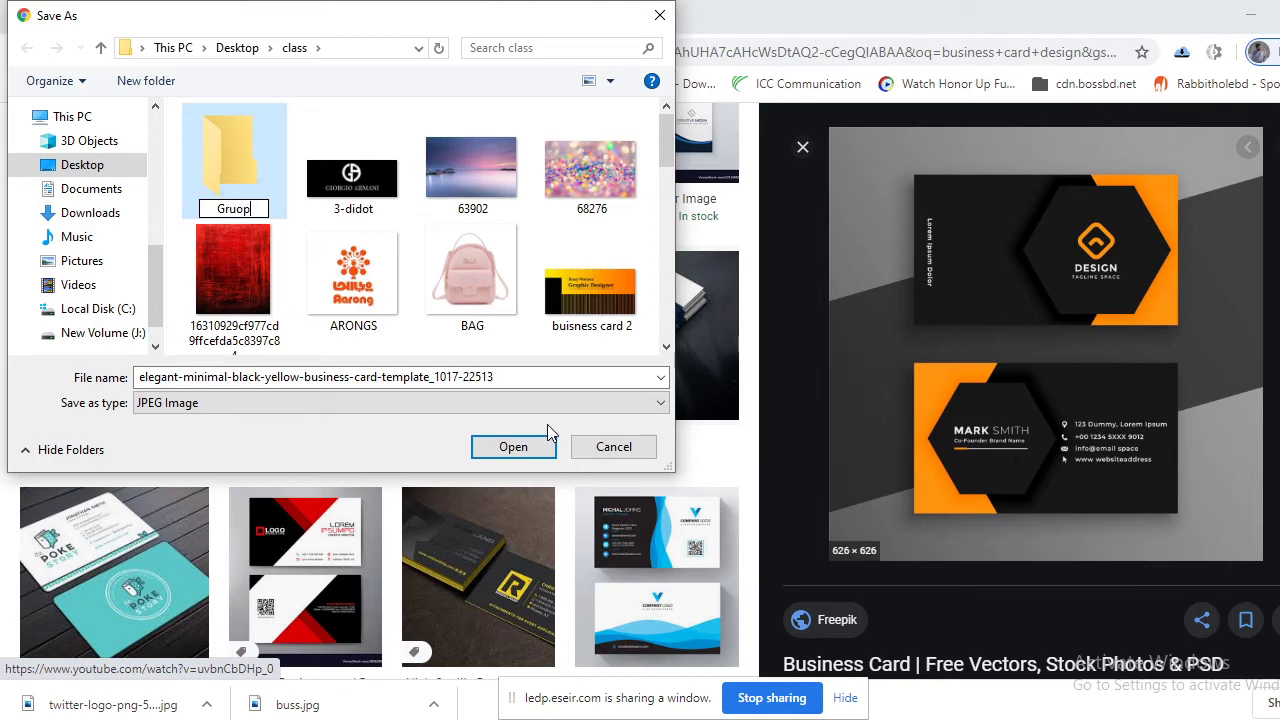
key("BackSpace")
key("BackSpace")
key("BackSpace")
type("oup A")
key("Return")
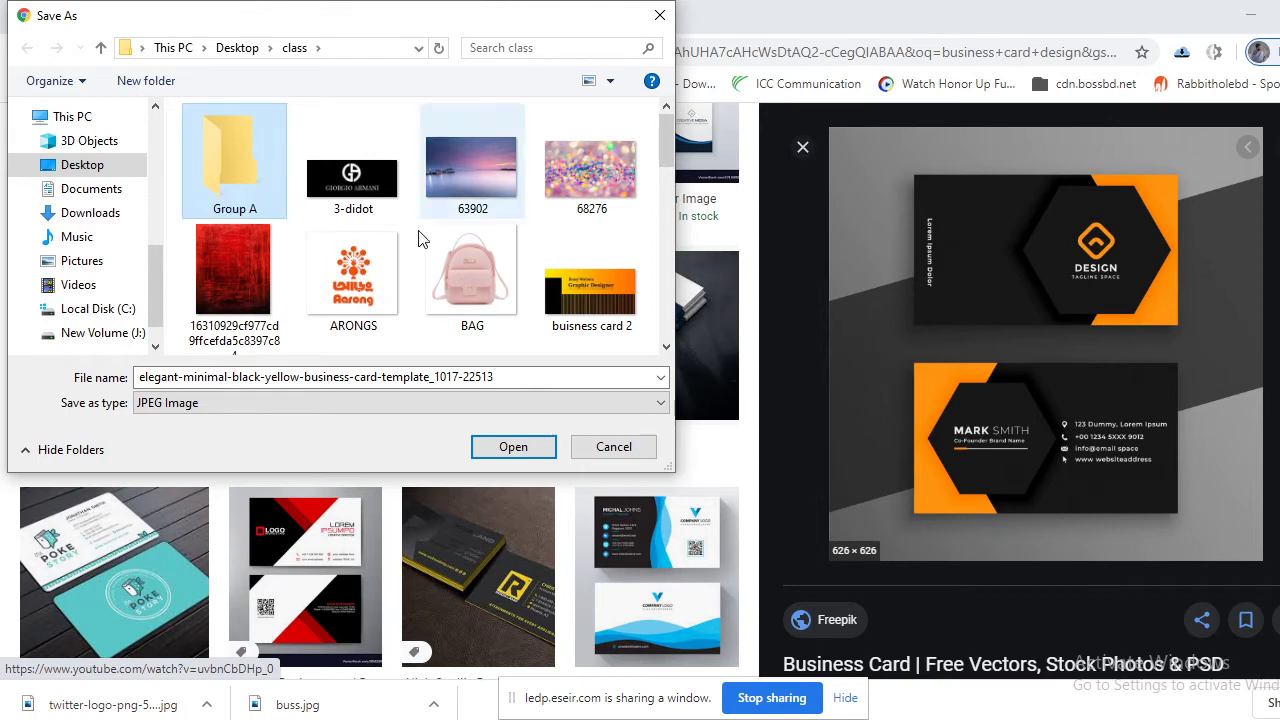
Create two more folders named 'Group B' and 'Group C' in the class folder
right_click(297, 141)
mouse_move(203, 356)
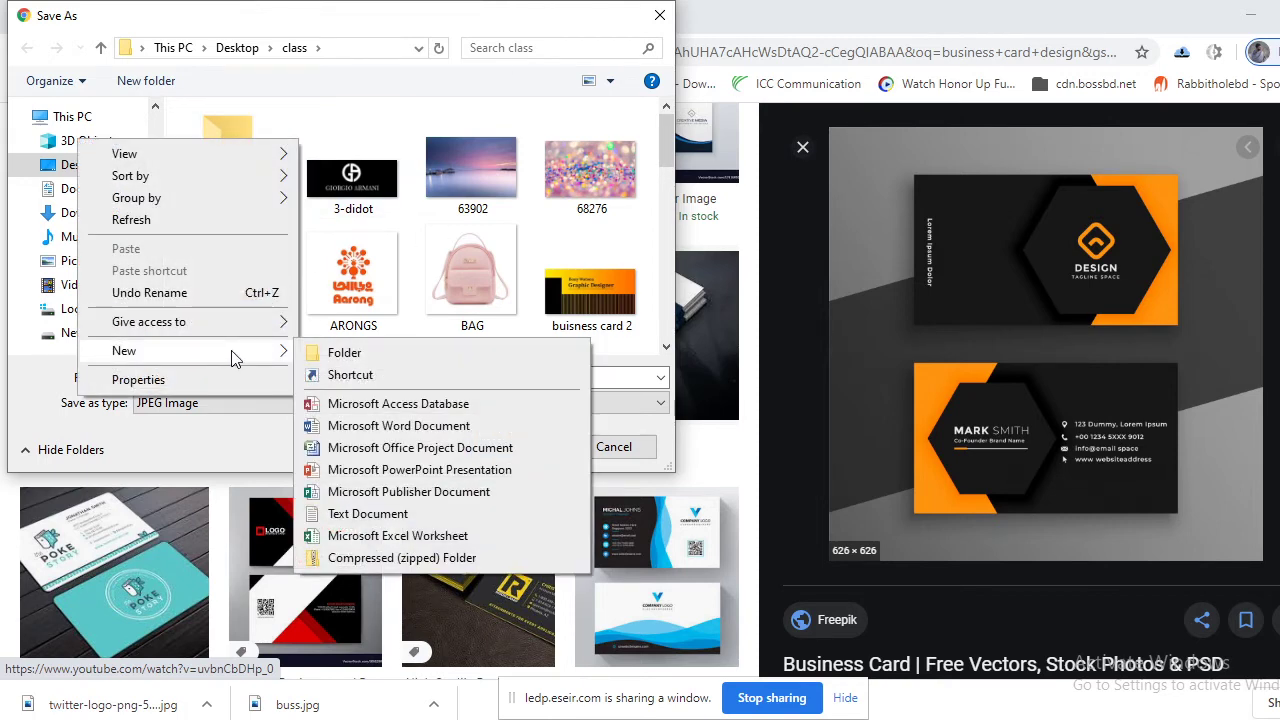
left_click(358, 358)
type("G")
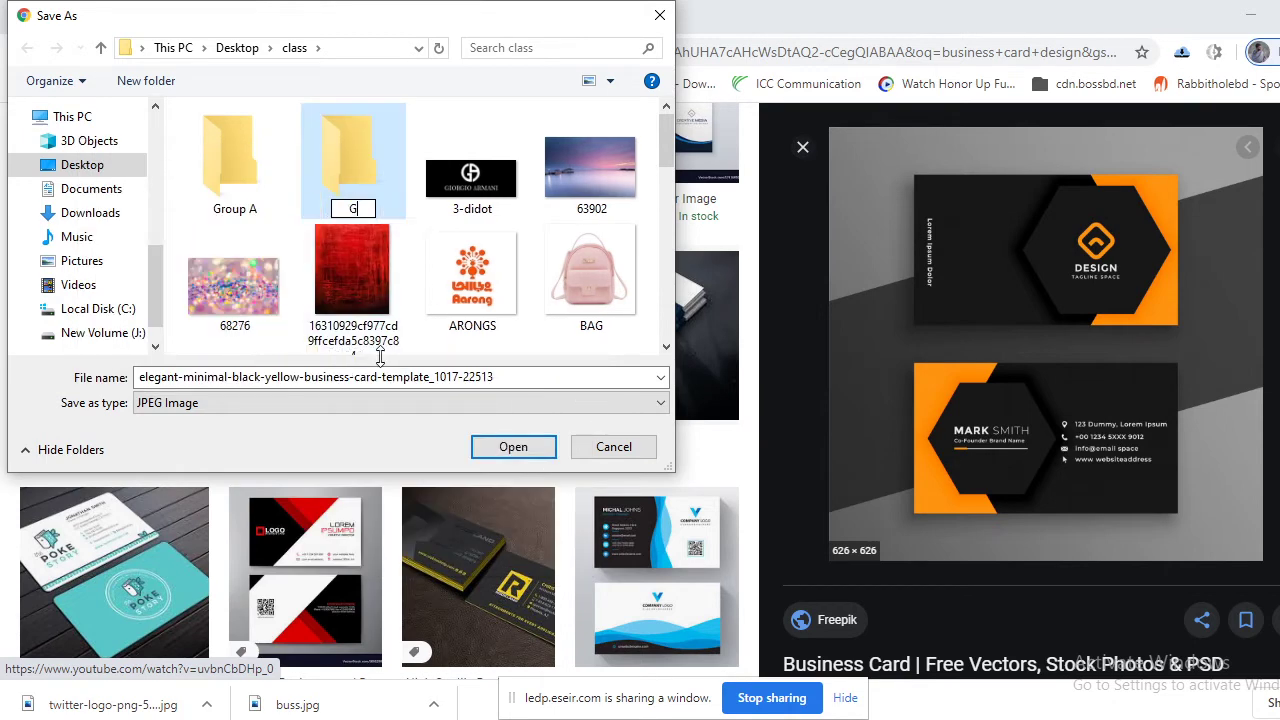
type("roup B")
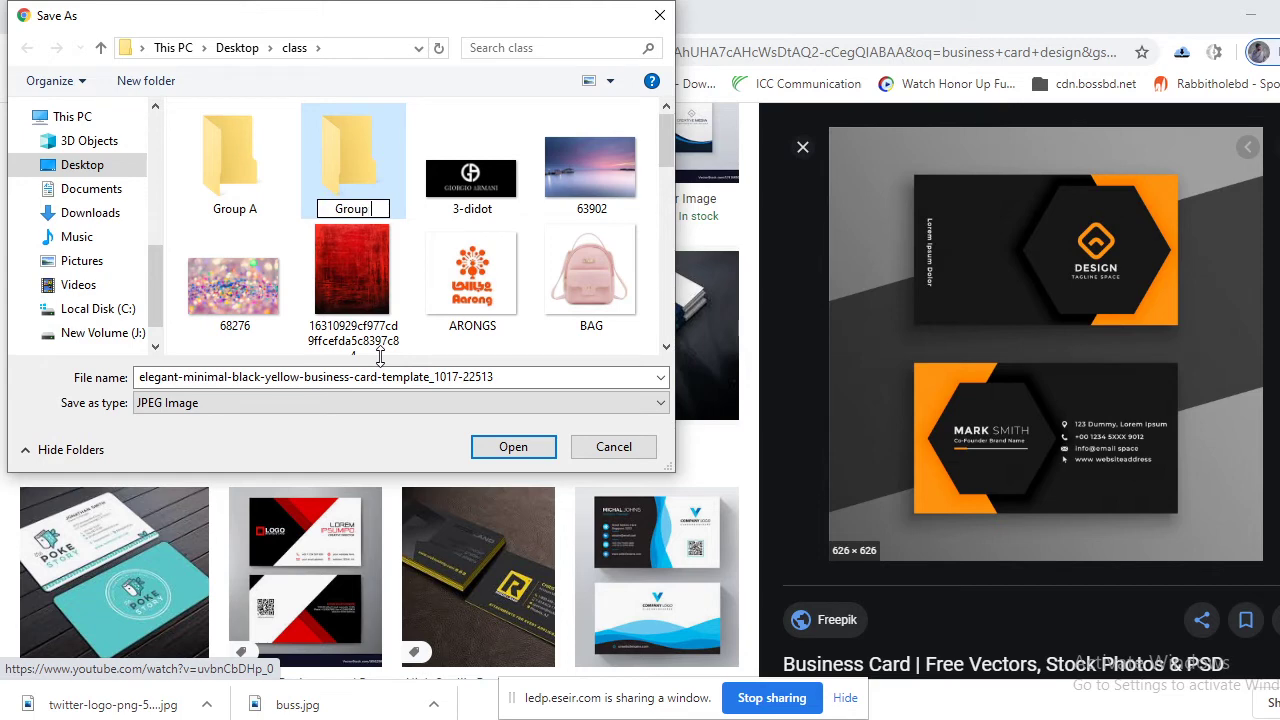
key("Return")
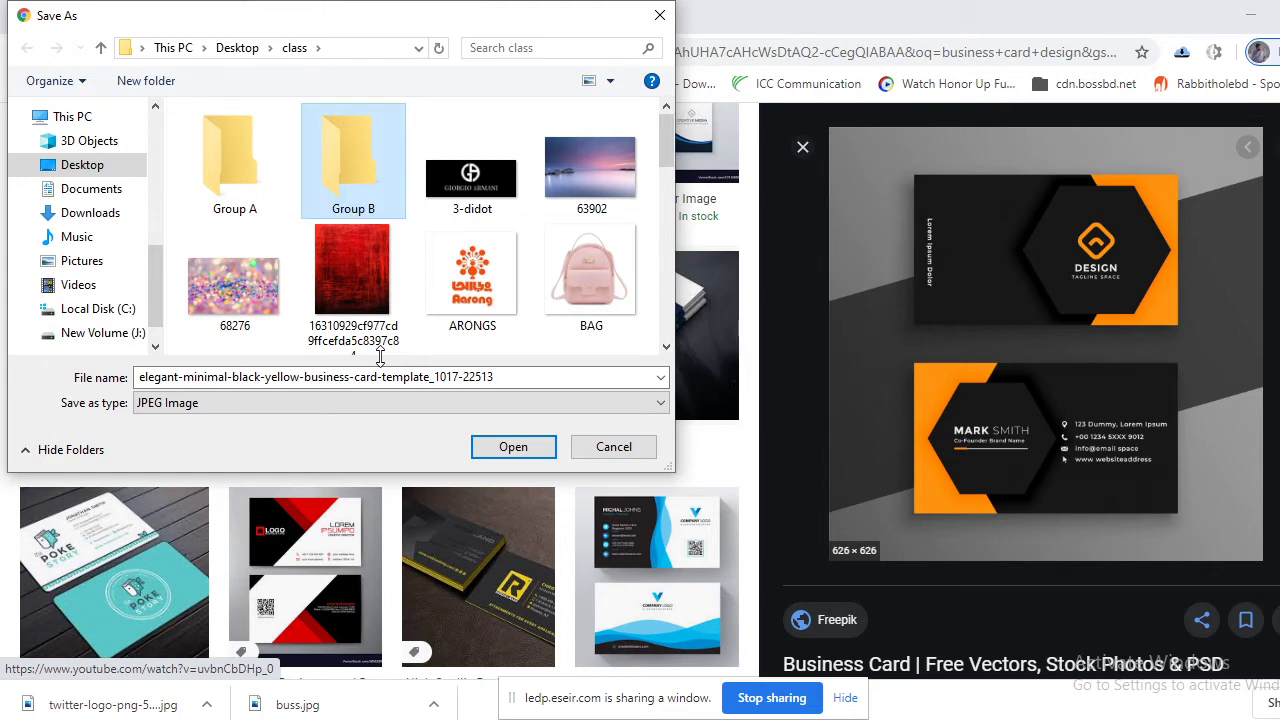
right_click(407, 236)
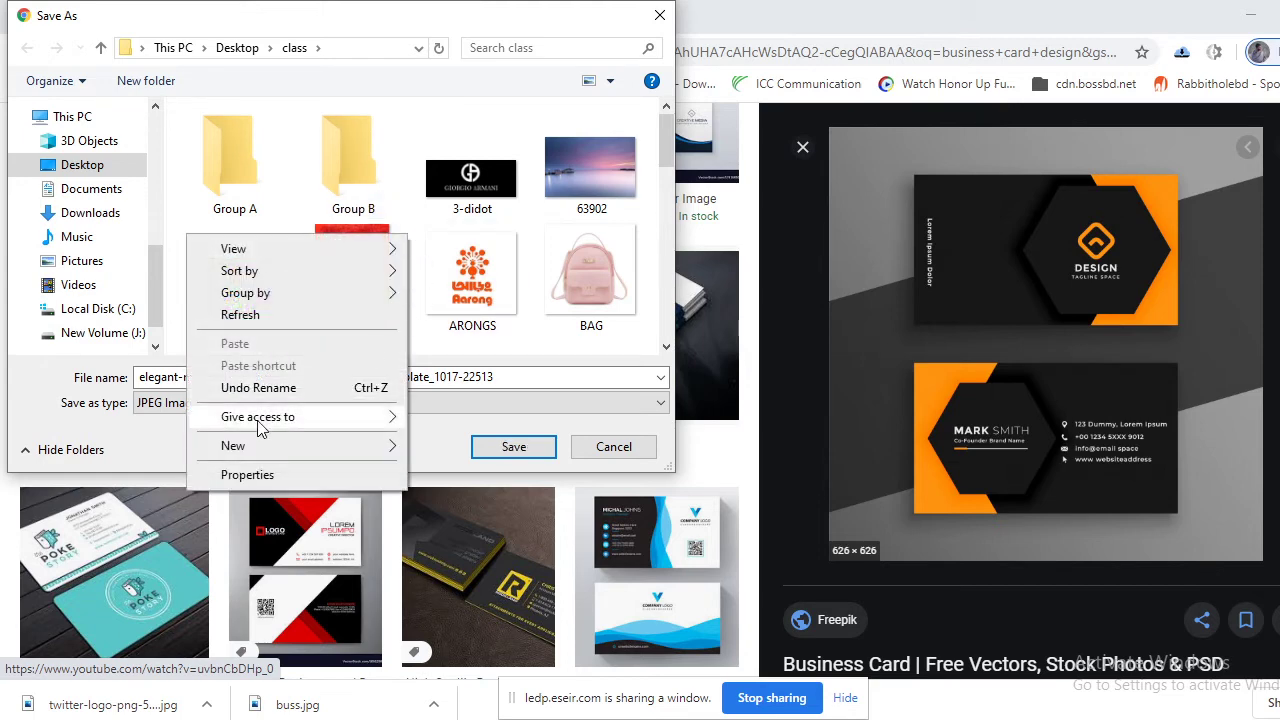
mouse_move(316, 446)
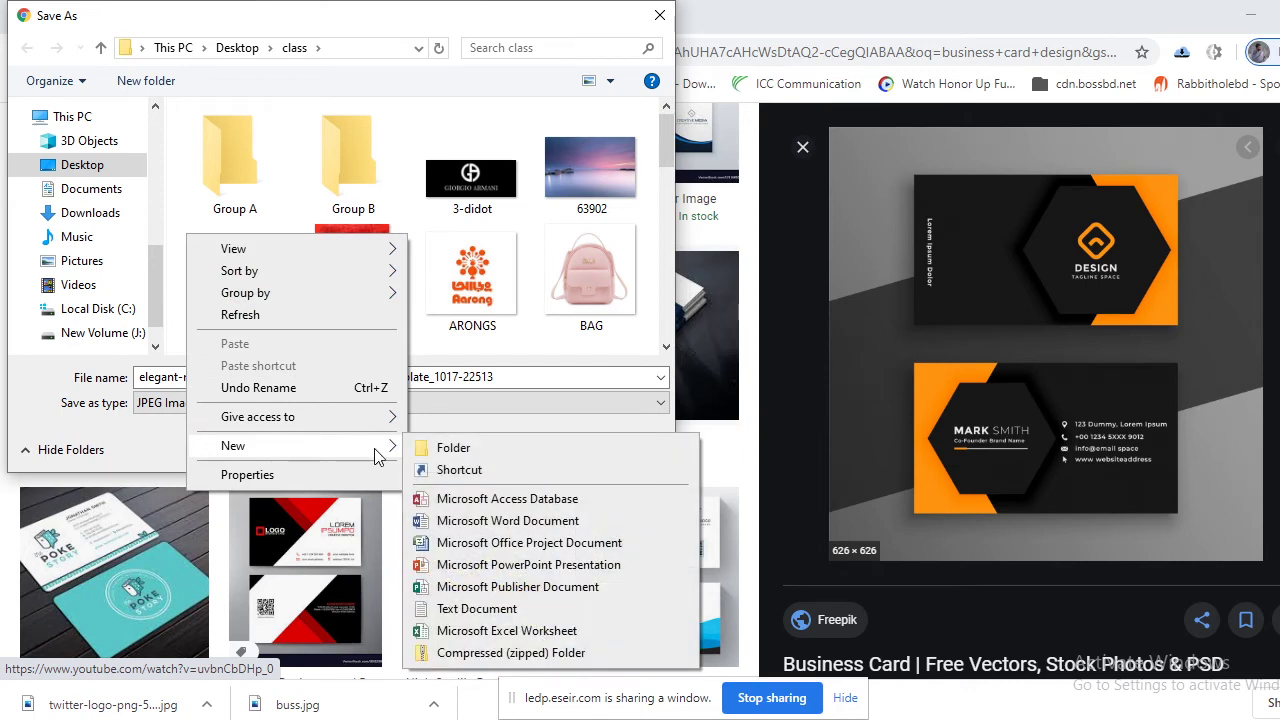
left_click(450, 448)
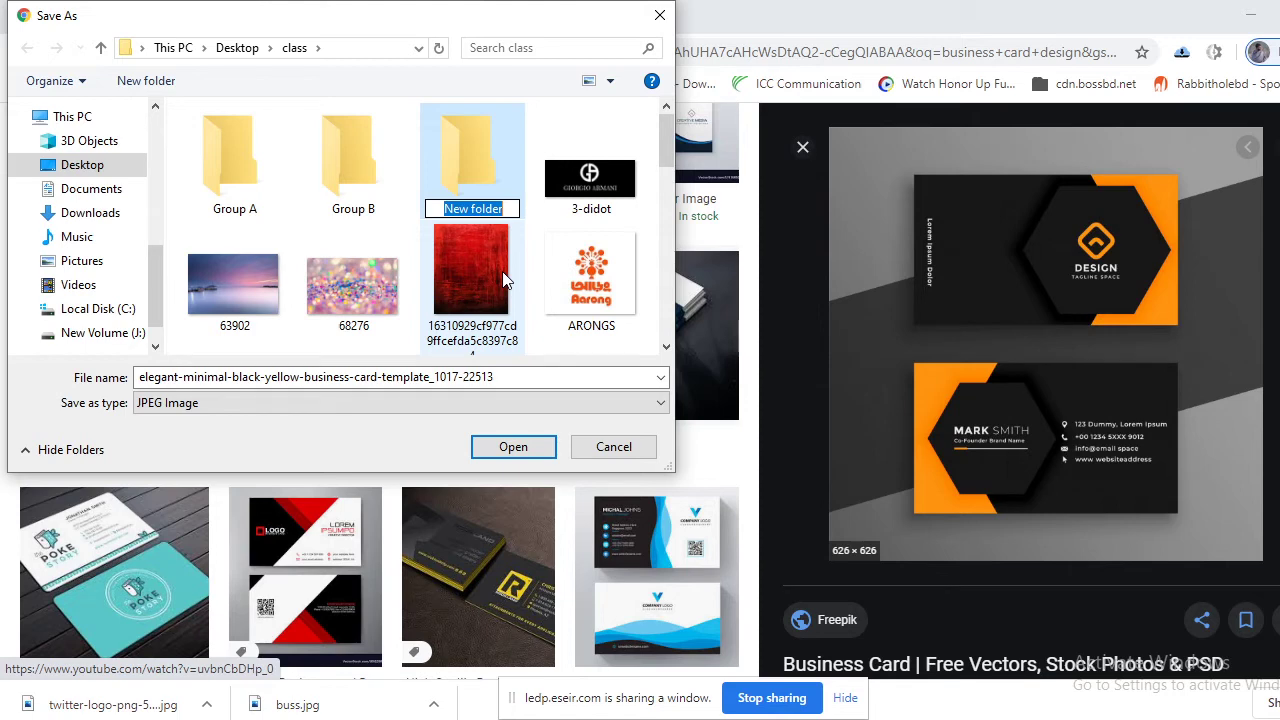
type("Grou")
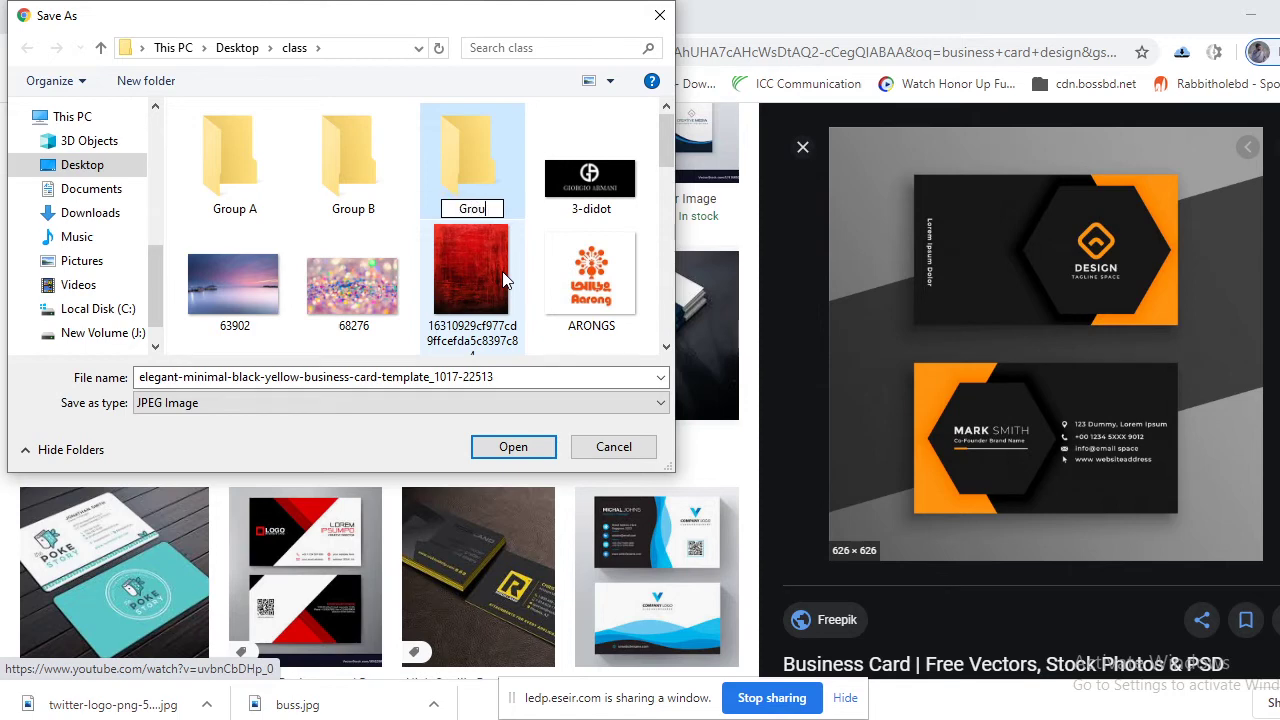
type("p C")
key("Return")
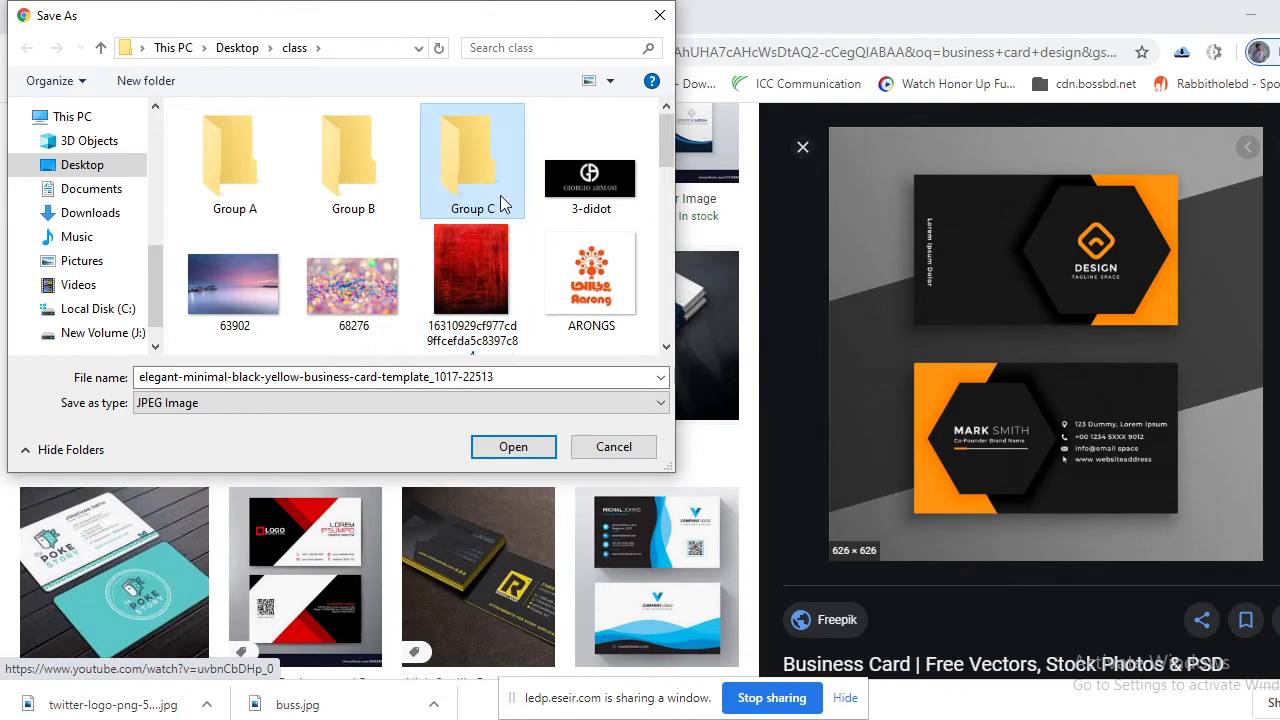
Create a 'Group D' folder, then open the Group A folder
right_click(537, 180)
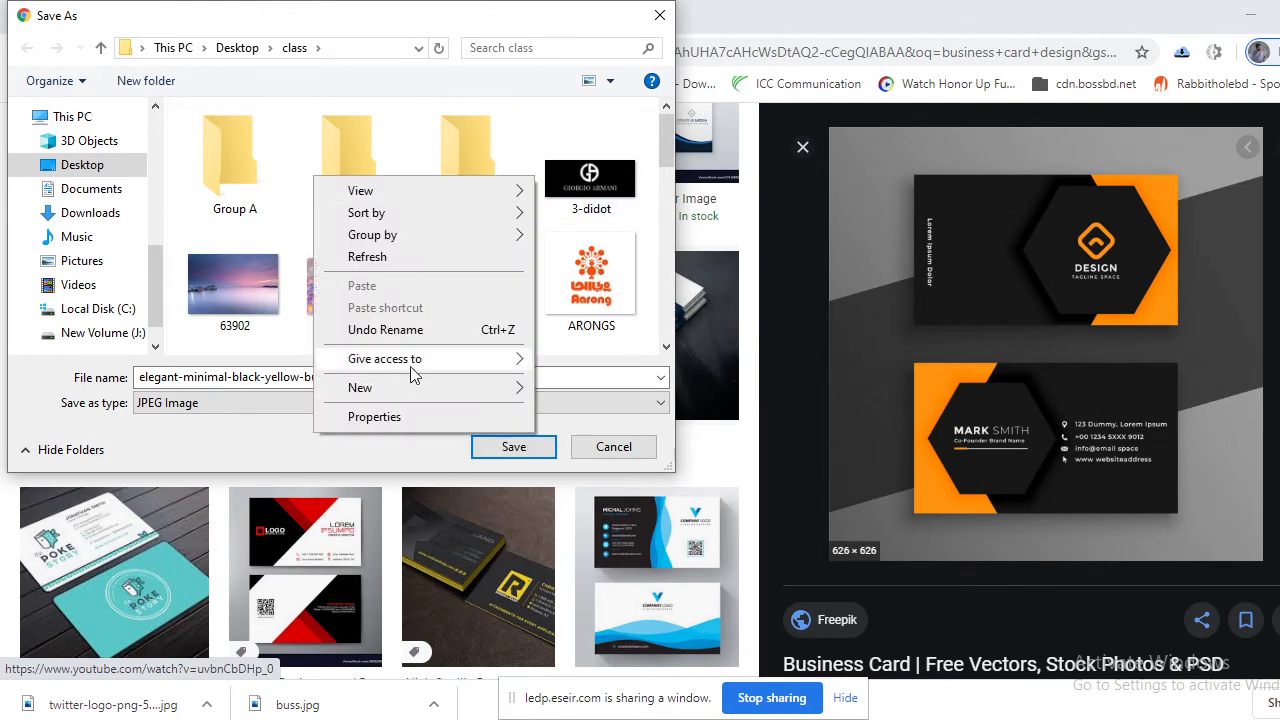
mouse_move(459, 394)
left_click(572, 392)
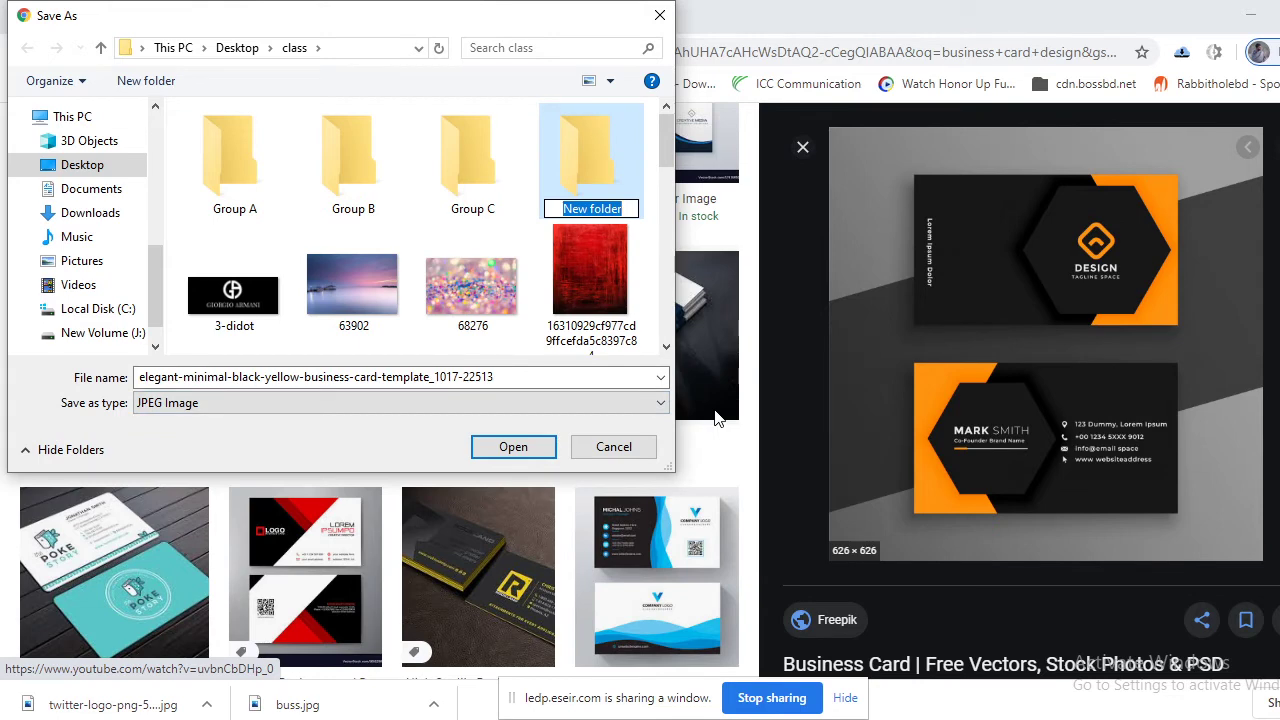
type("Gro")
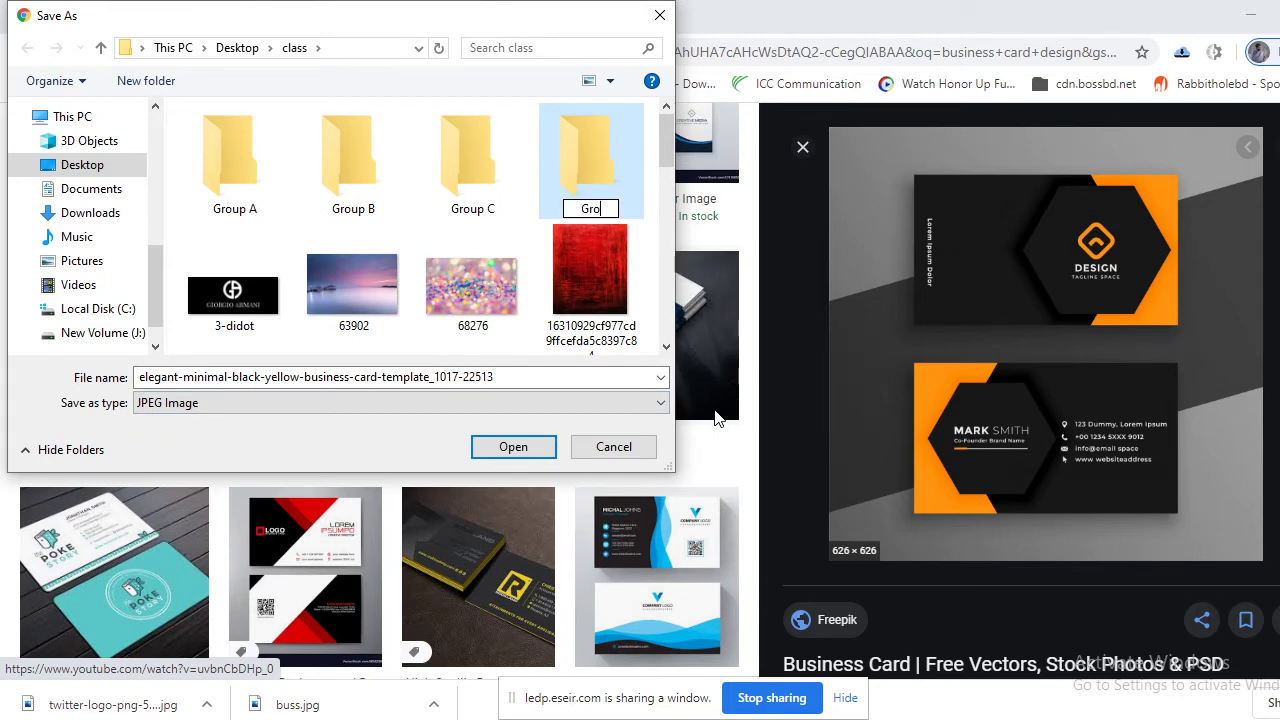
type("up D")
key("Return")
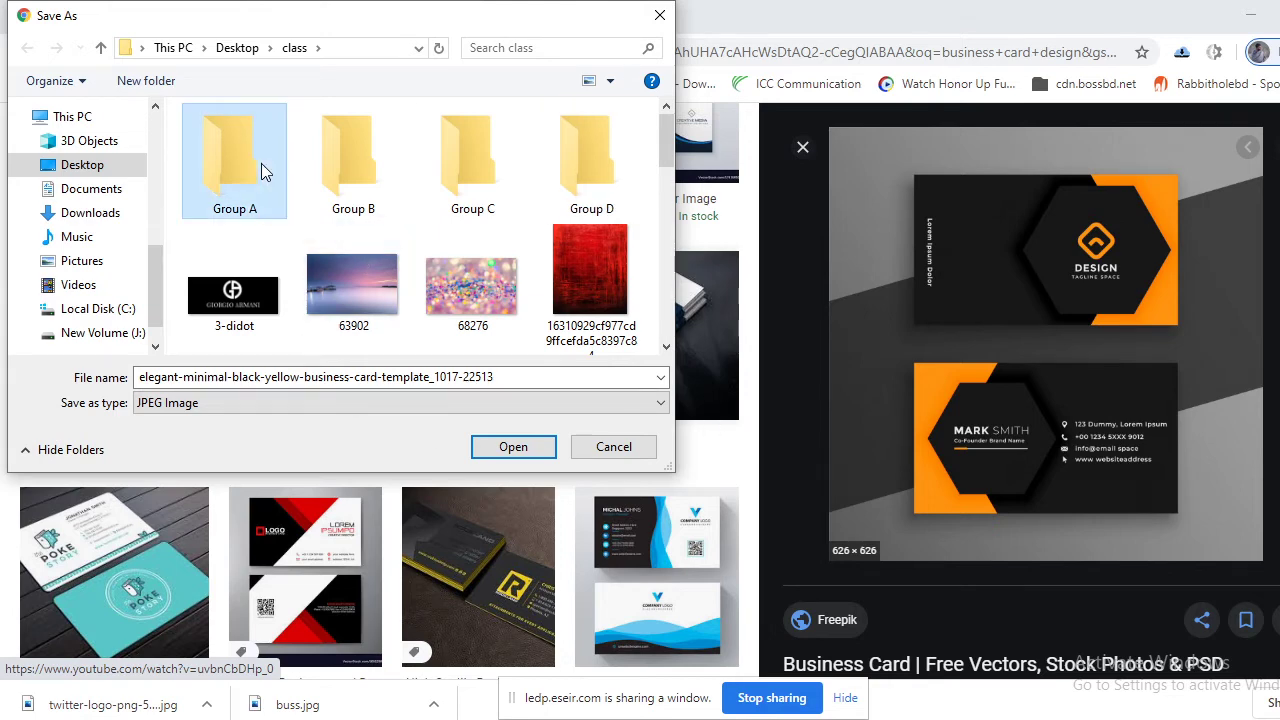
double_click(249, 194)
Save the hexagon card into Group A, then save the DesignTick card image there too
left_click(513, 447)
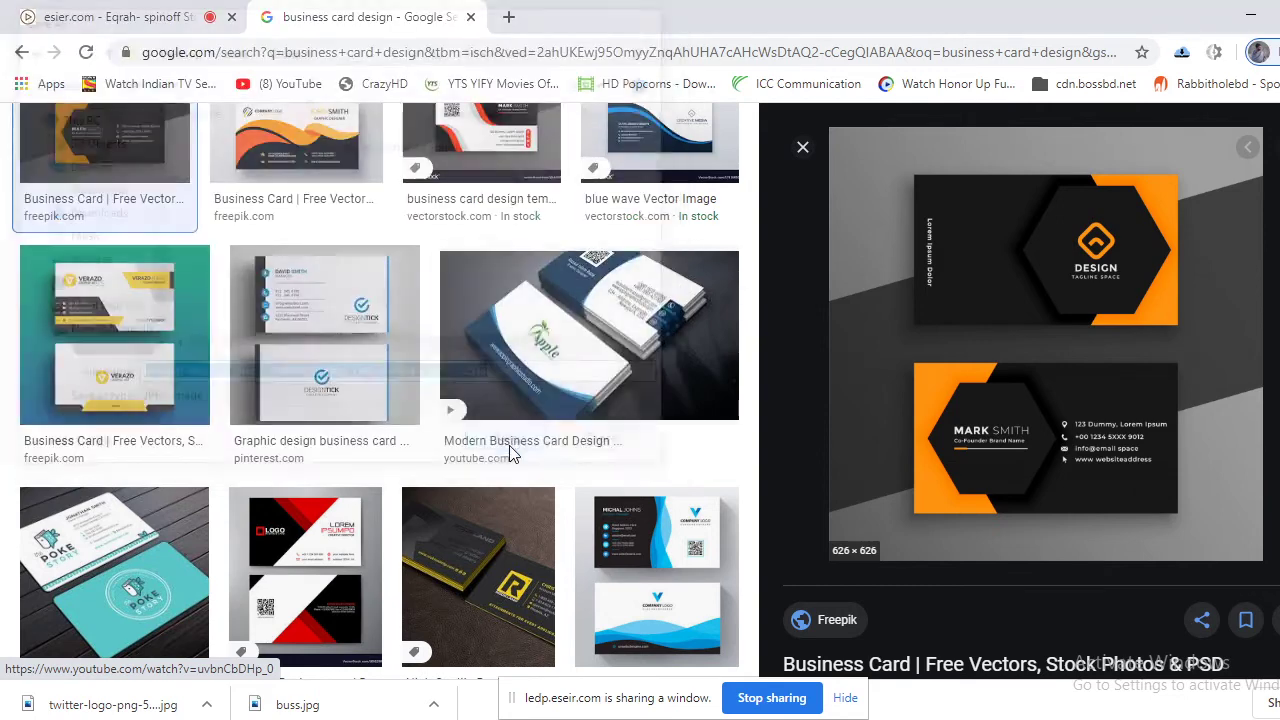
left_click(300, 323)
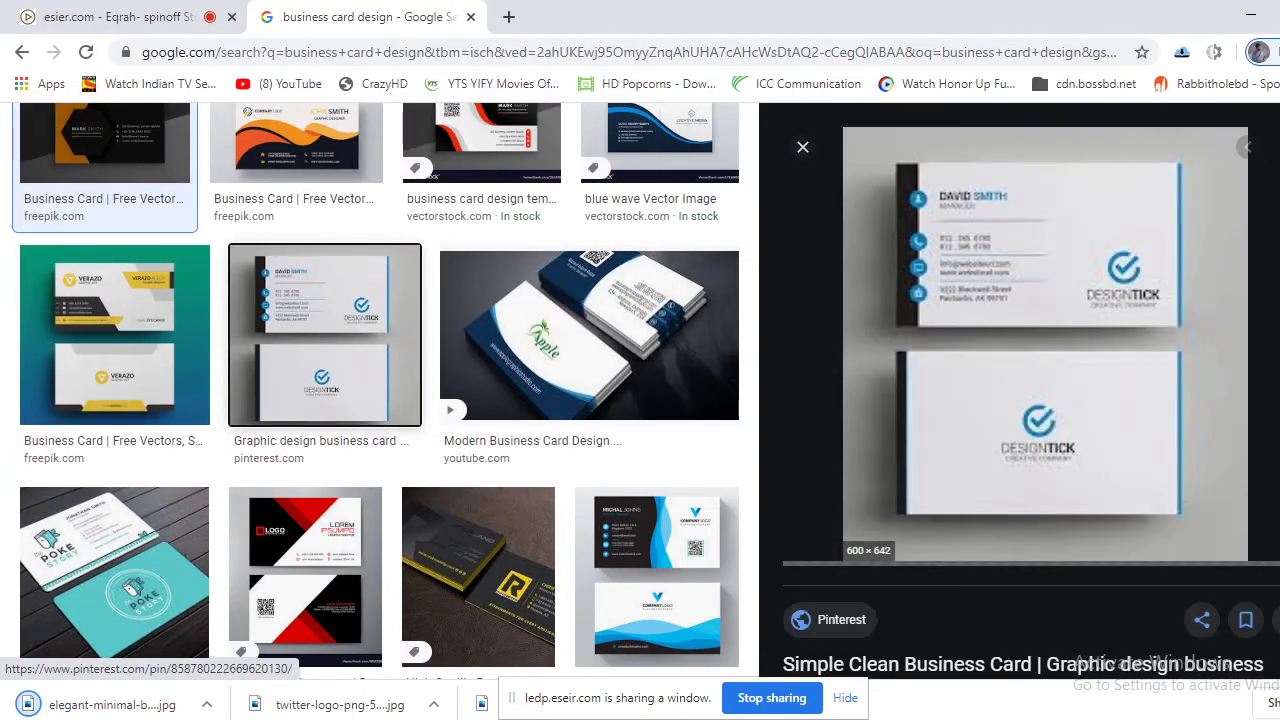
right_click(1027, 269)
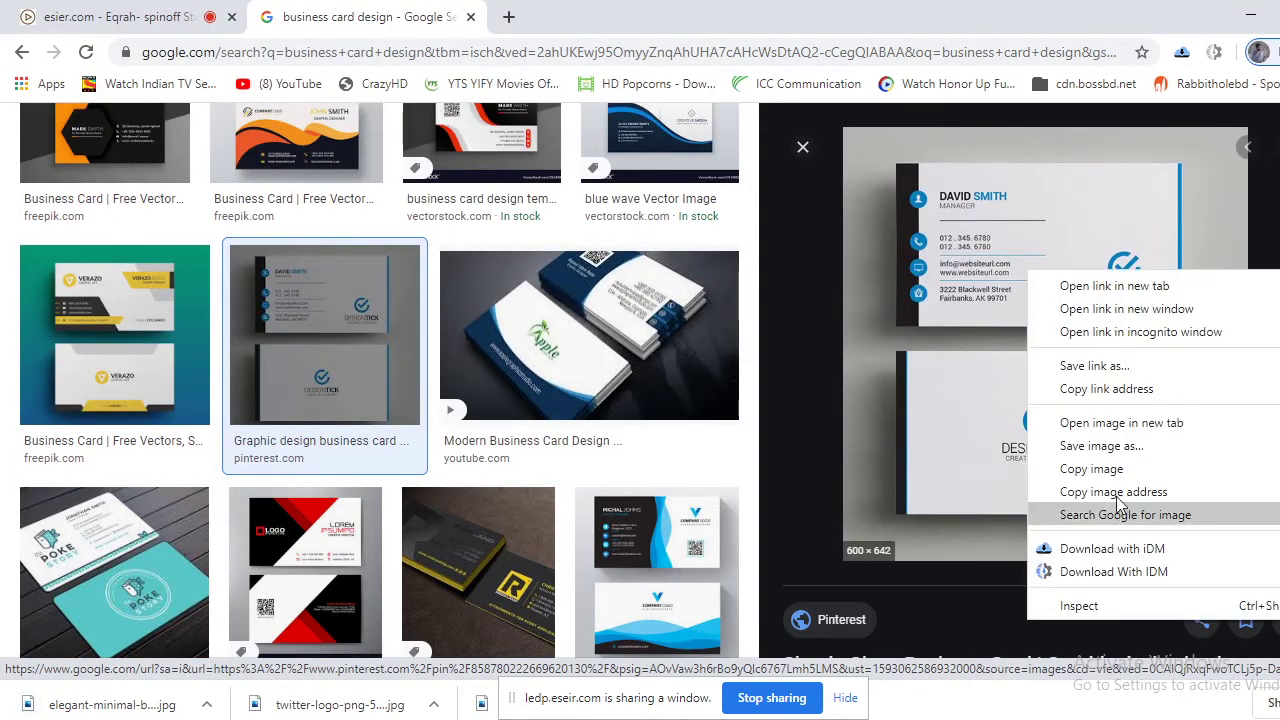
left_click(1110, 446)
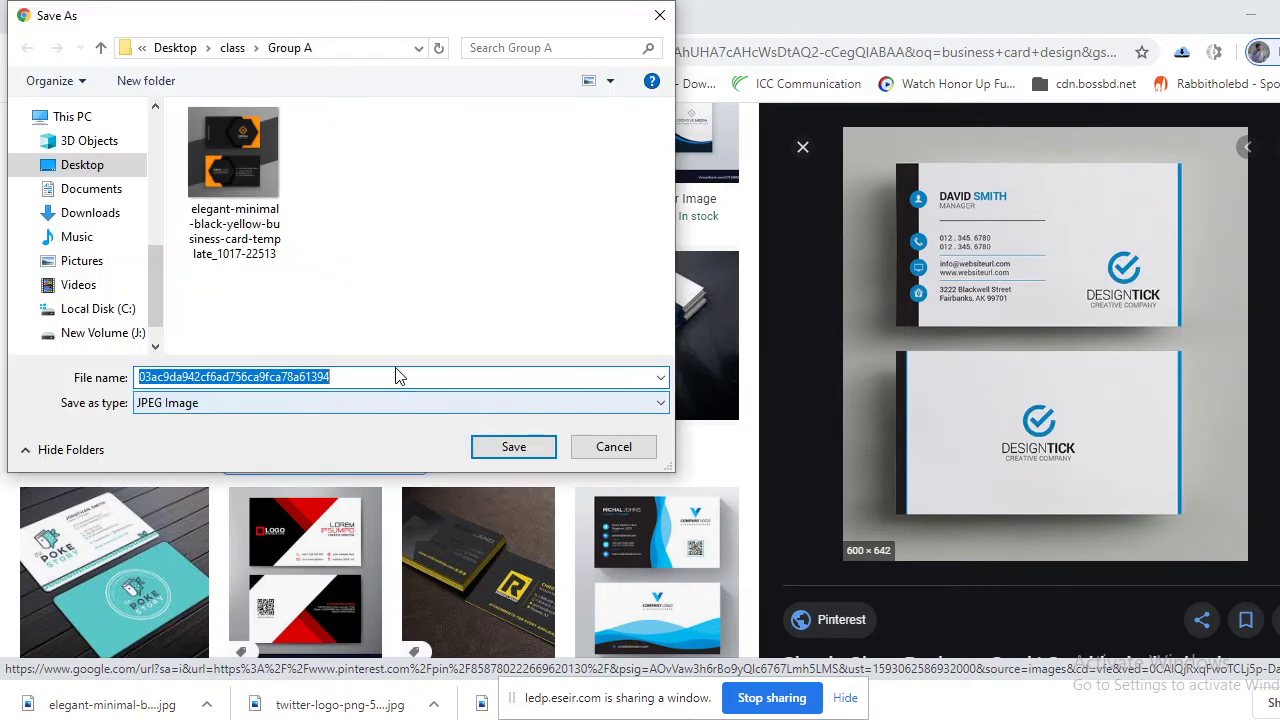
left_click(512, 443)
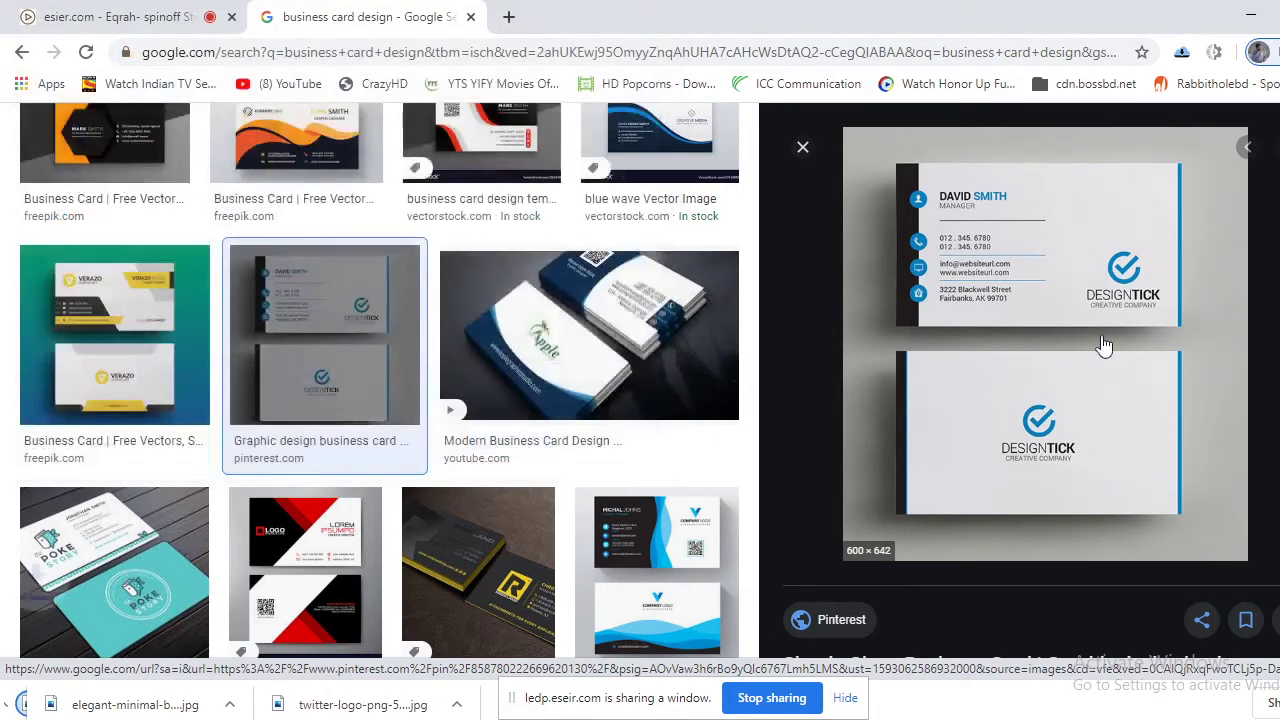
After previewing the Apple and Poke Story cards, save the red-and-black LOREM card image
left_click(589, 335)
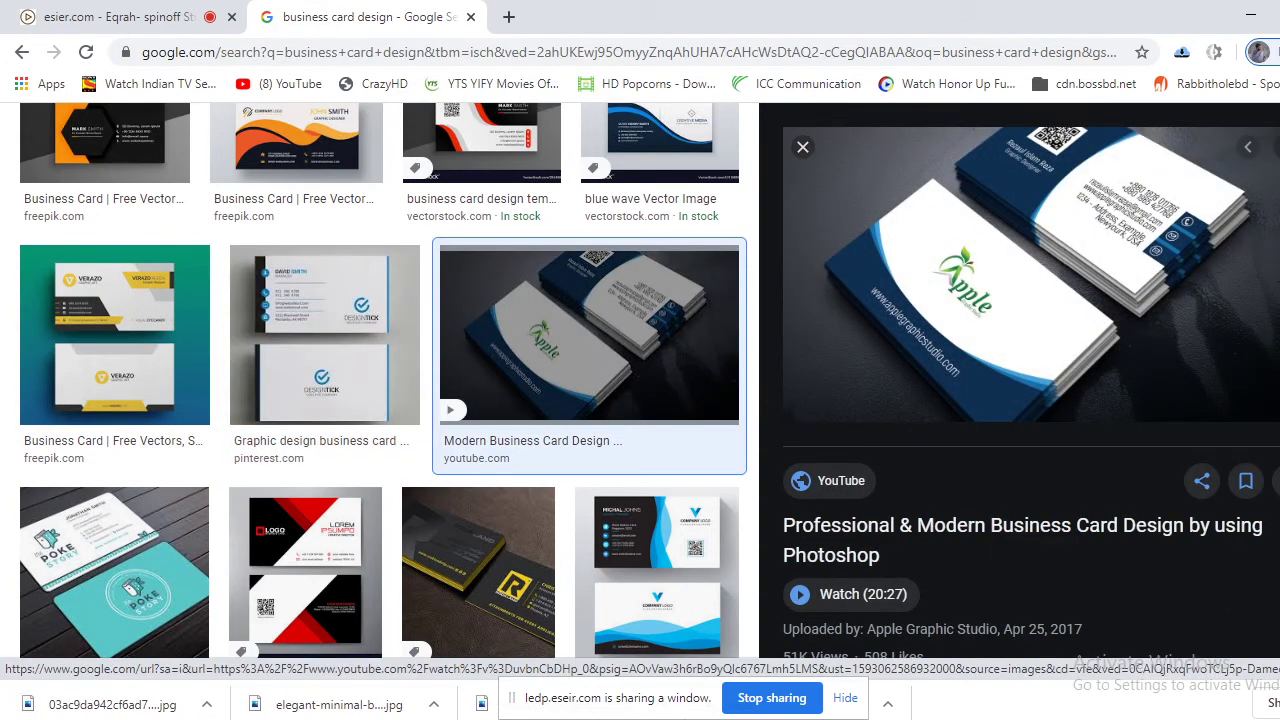
left_click(114, 570)
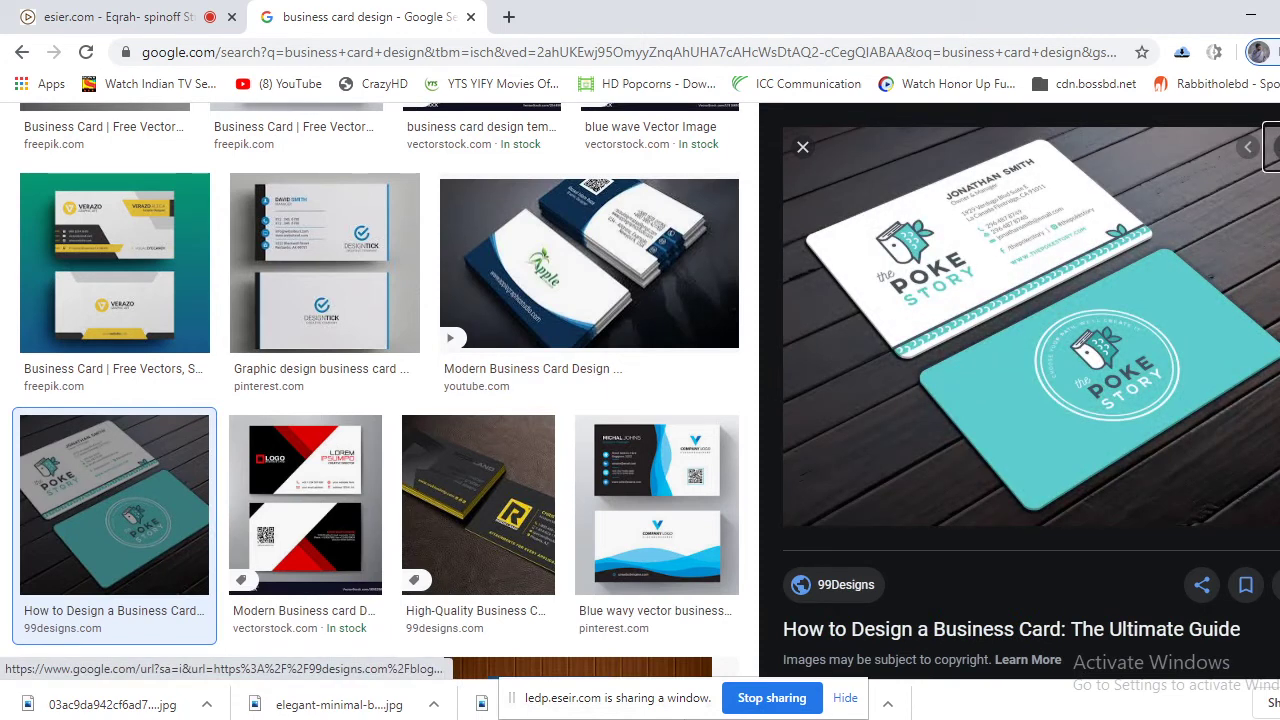
left_click(305, 500)
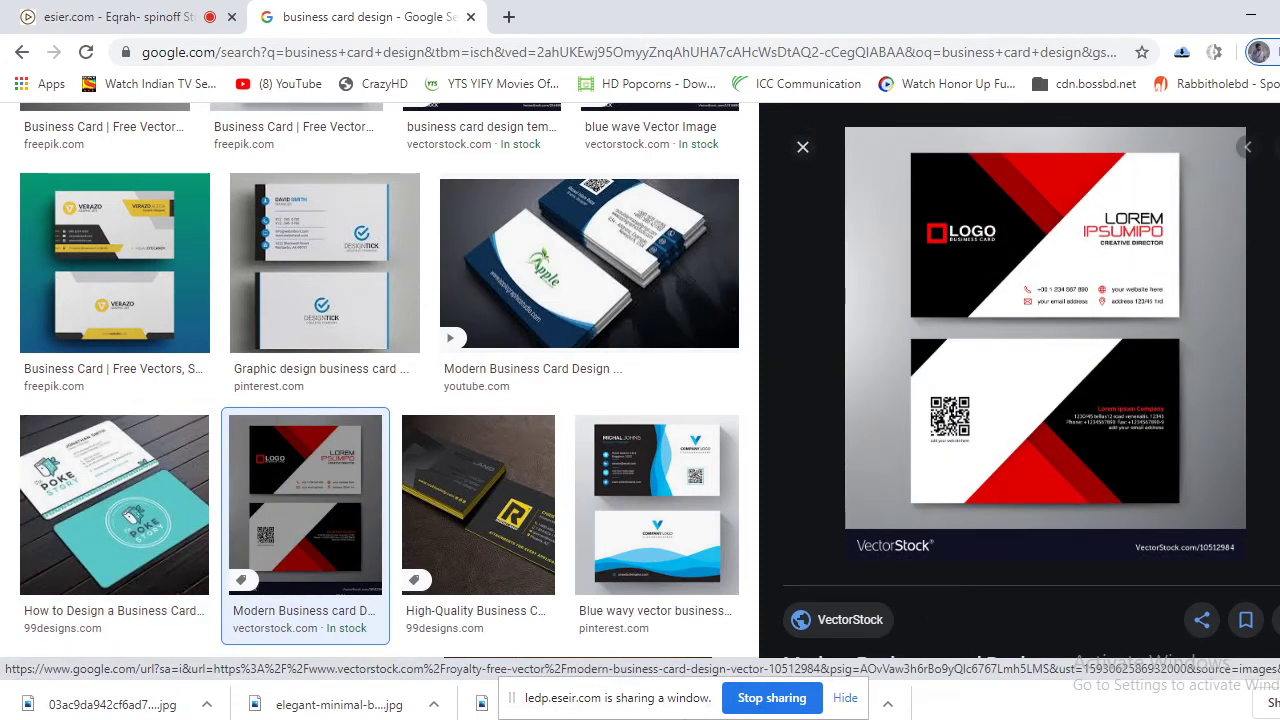
right_click(1028, 238)
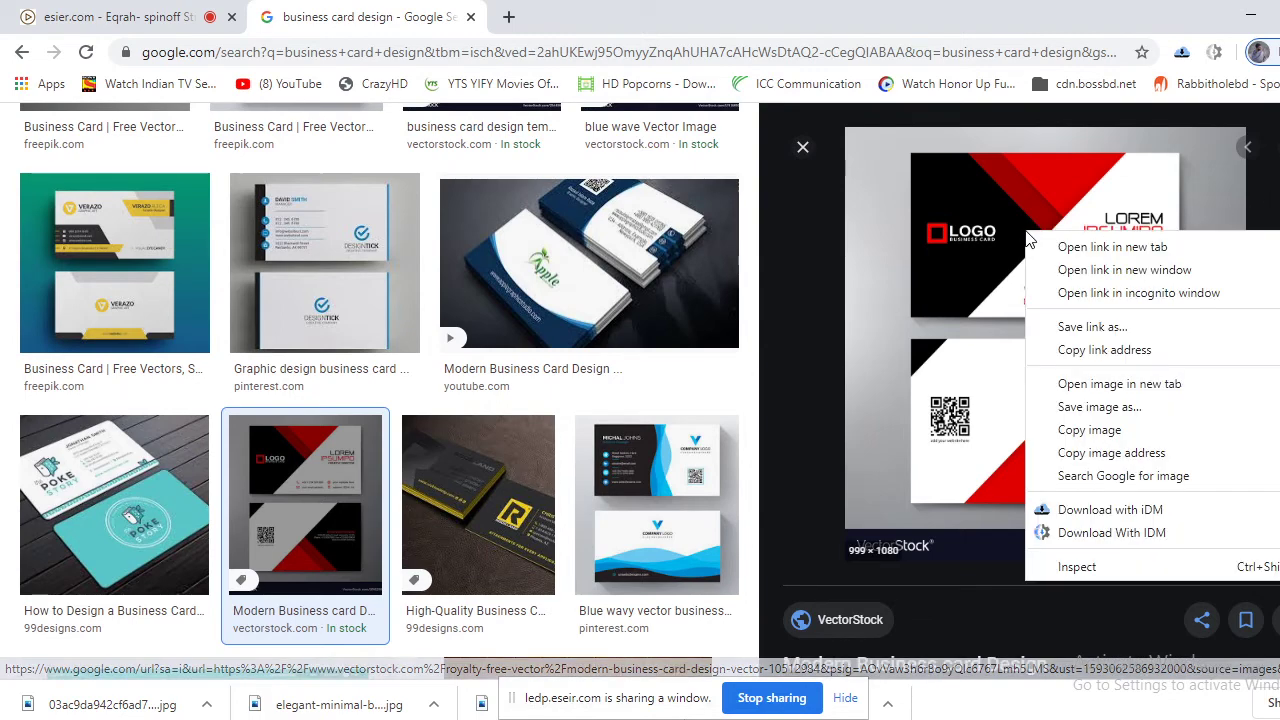
left_click(1110, 407)
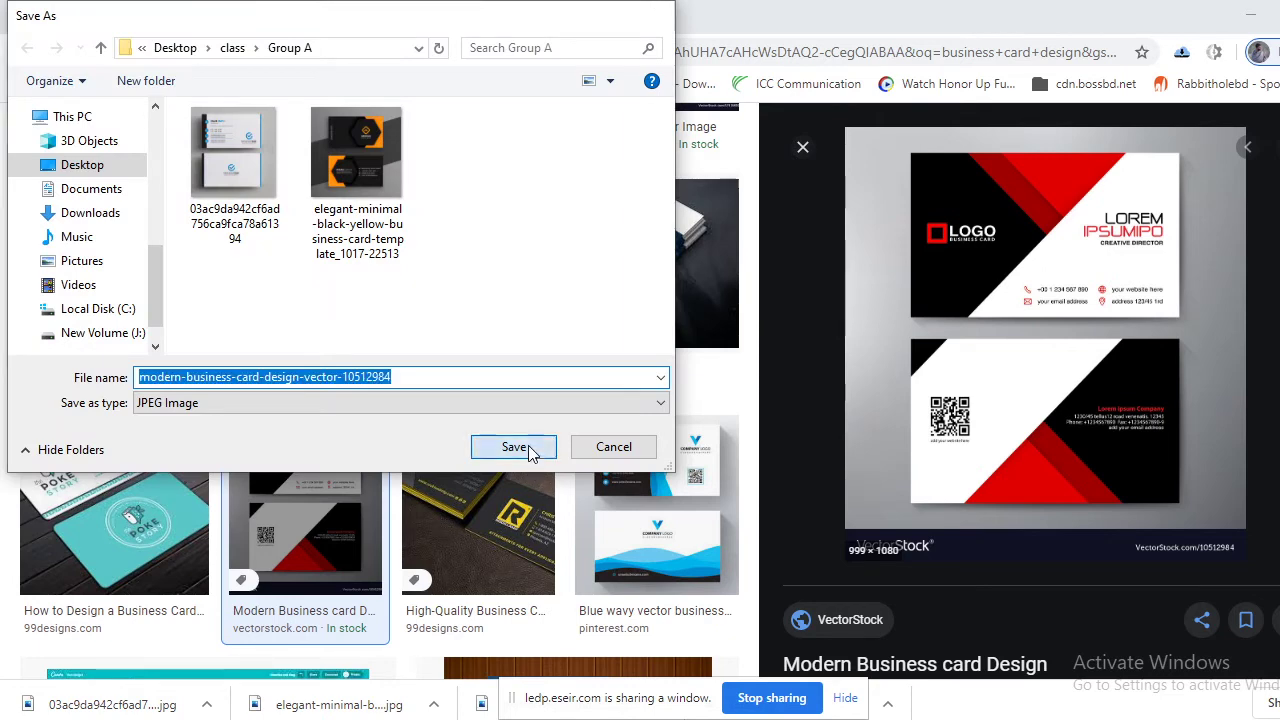
left_click(515, 447)
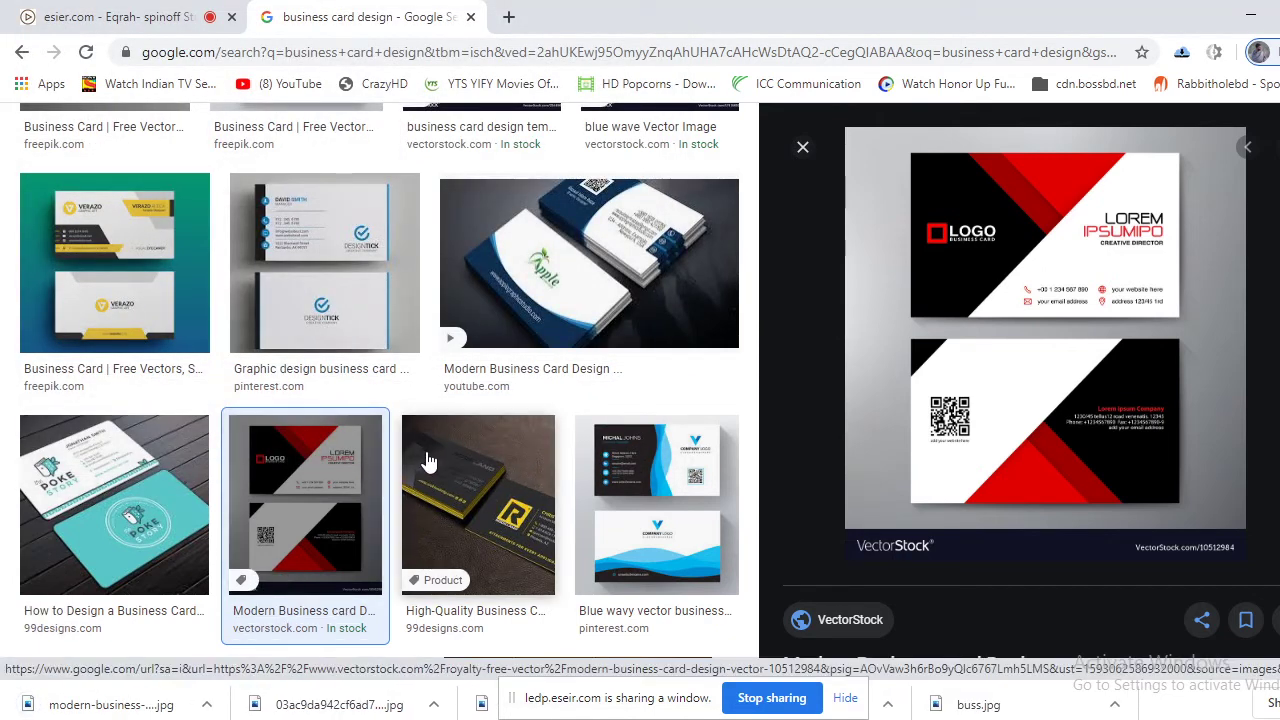
Scroll the results, then return to the ESEIR class session tab
scroll(323, 443, "down", 2)
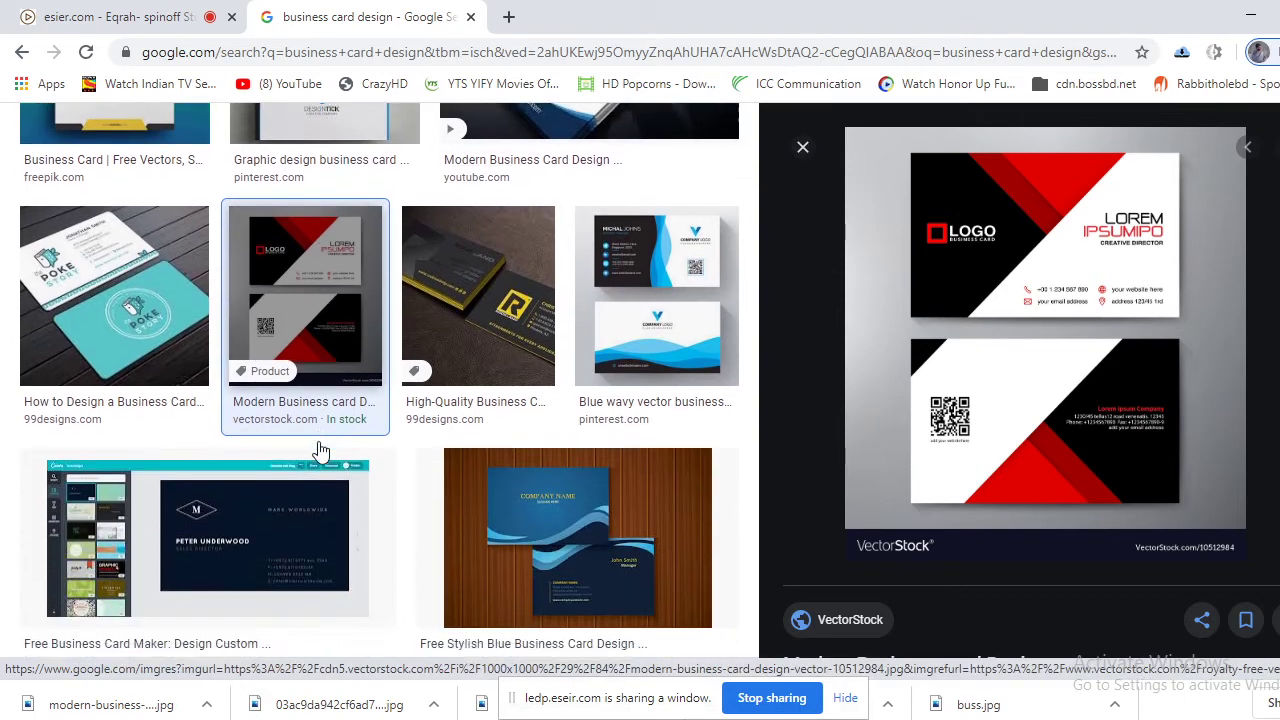
scroll(320, 452, "down", 3)
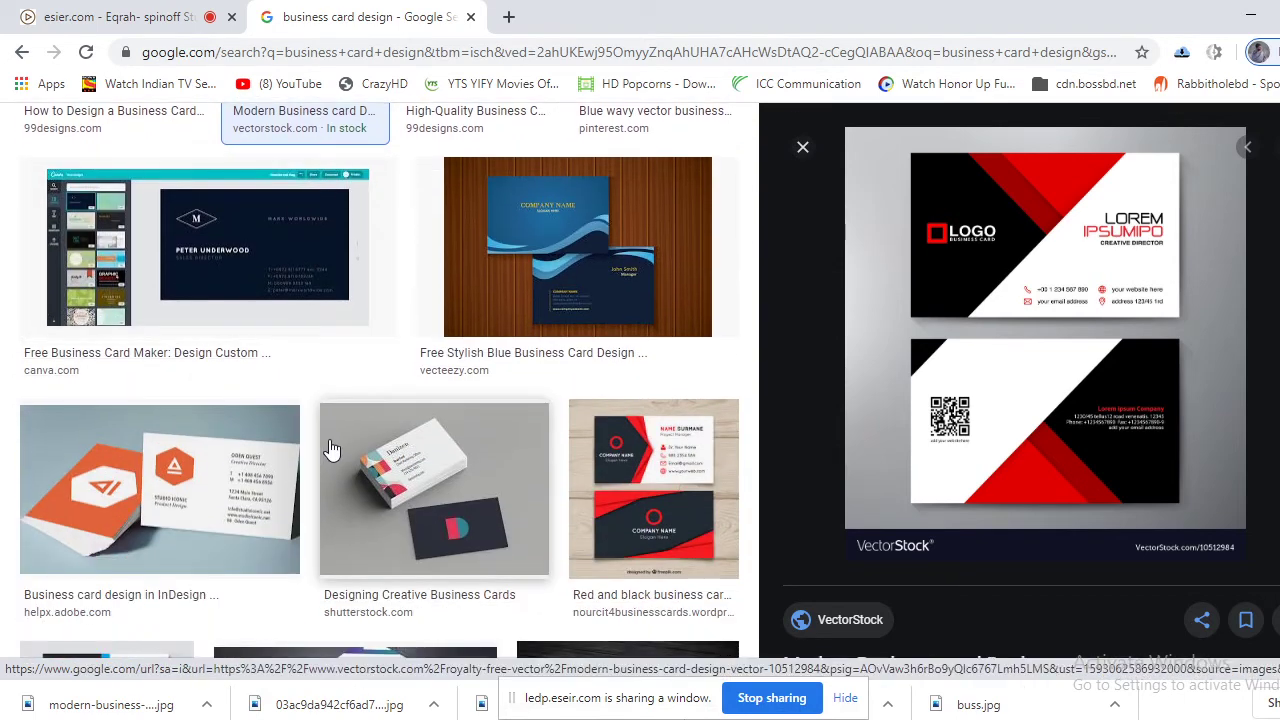
scroll(332, 449, "down", 5)
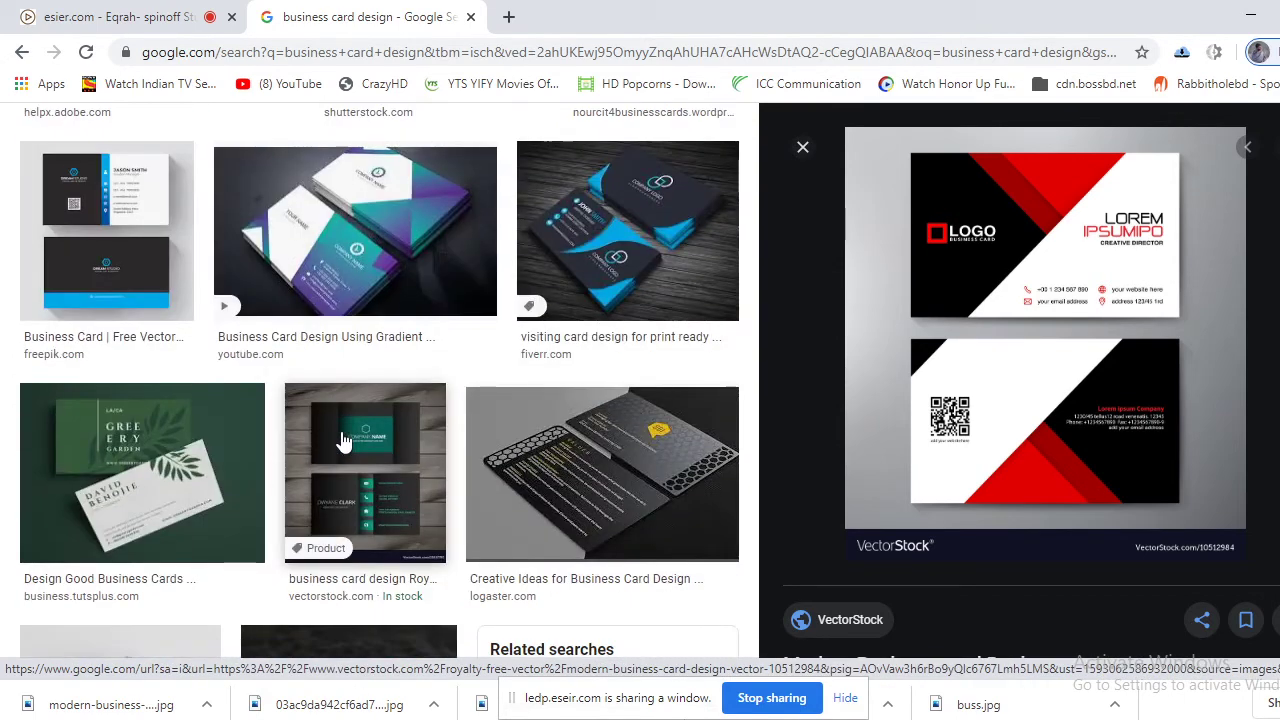
scroll(342, 440, "down", 5)
scroll(343, 437, "up", 10)
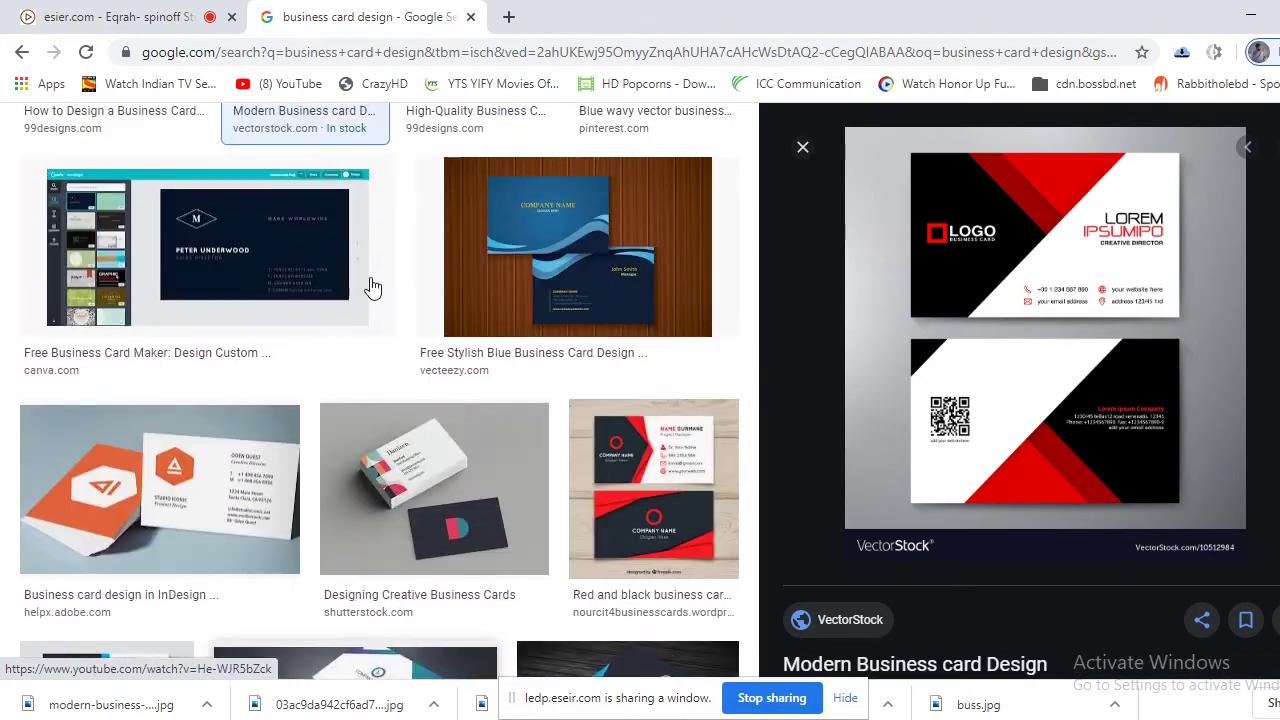
left_click(120, 17)
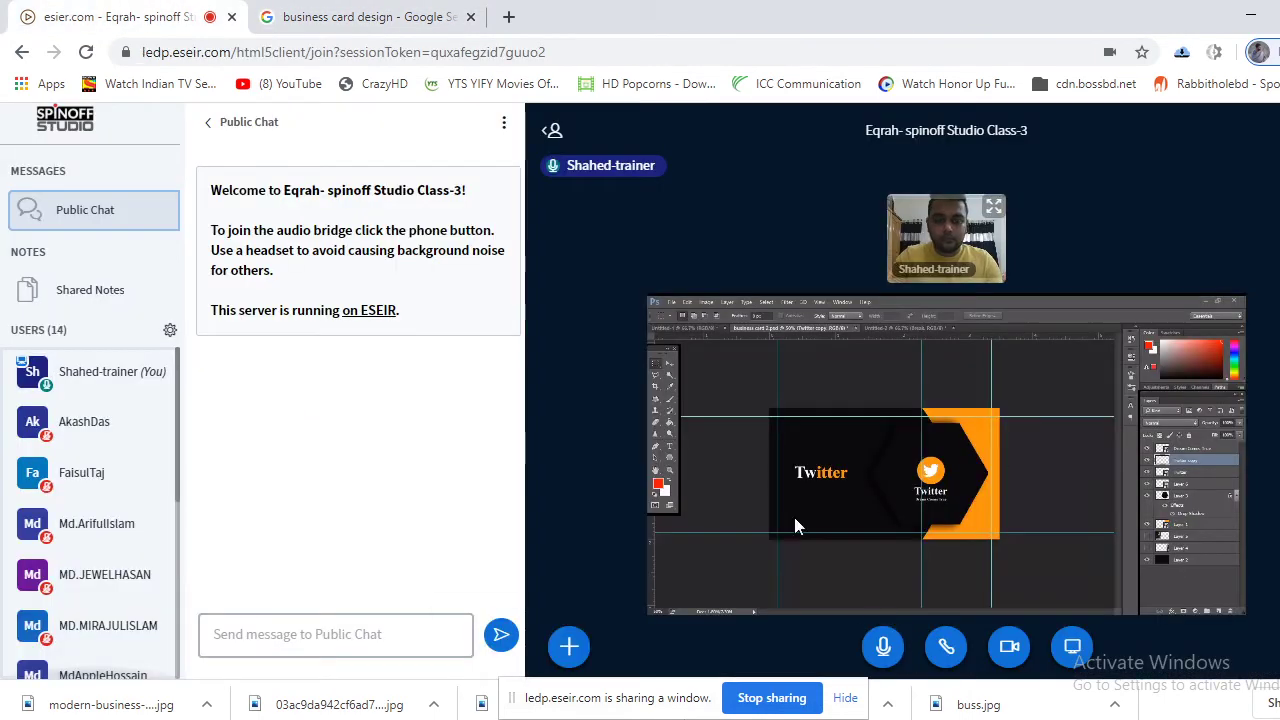
Attach all three Group A card images as photos in Group Leader Naogaon 19 and send them
key("alt+Tab")
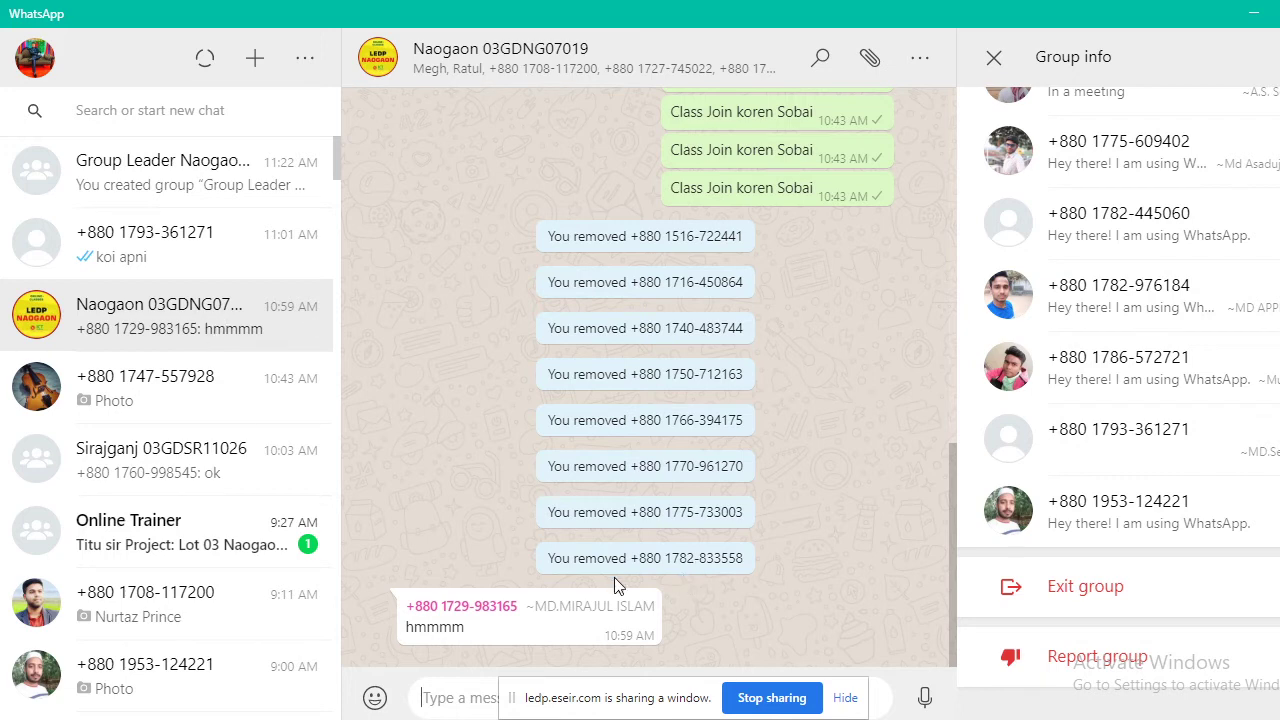
left_click(176, 186)
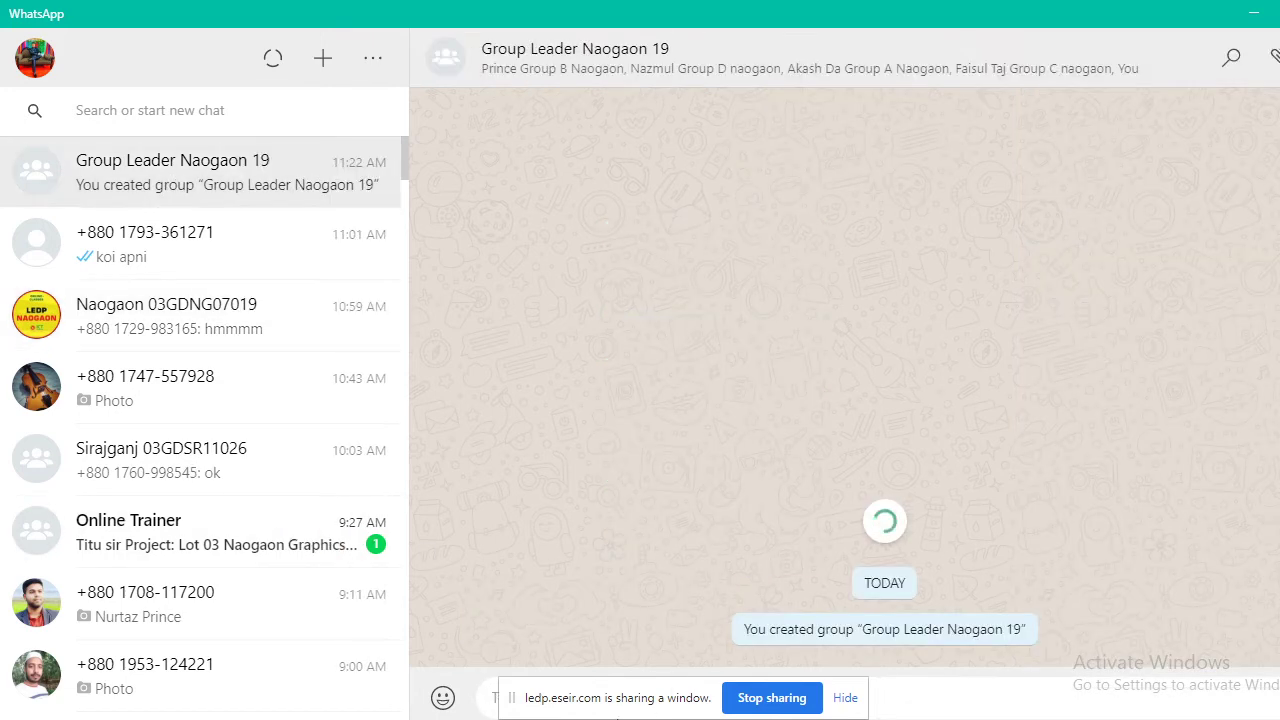
left_click(1275, 62)
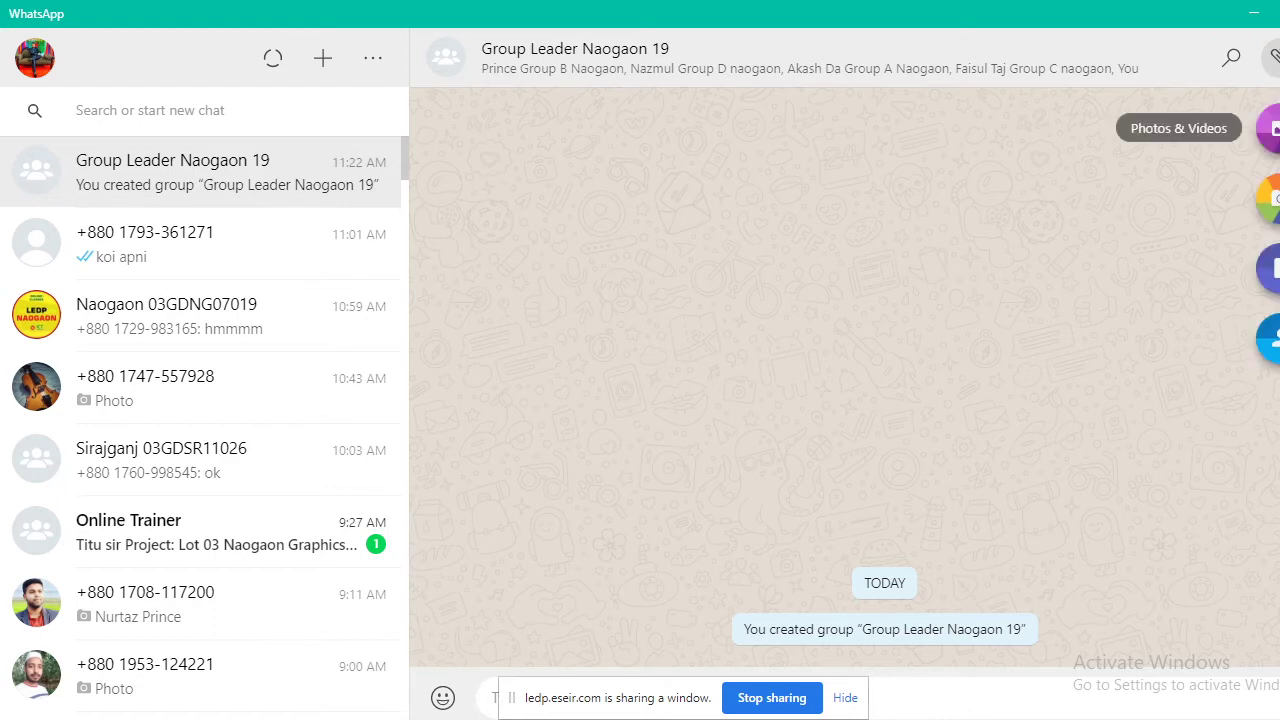
left_click(1268, 128)
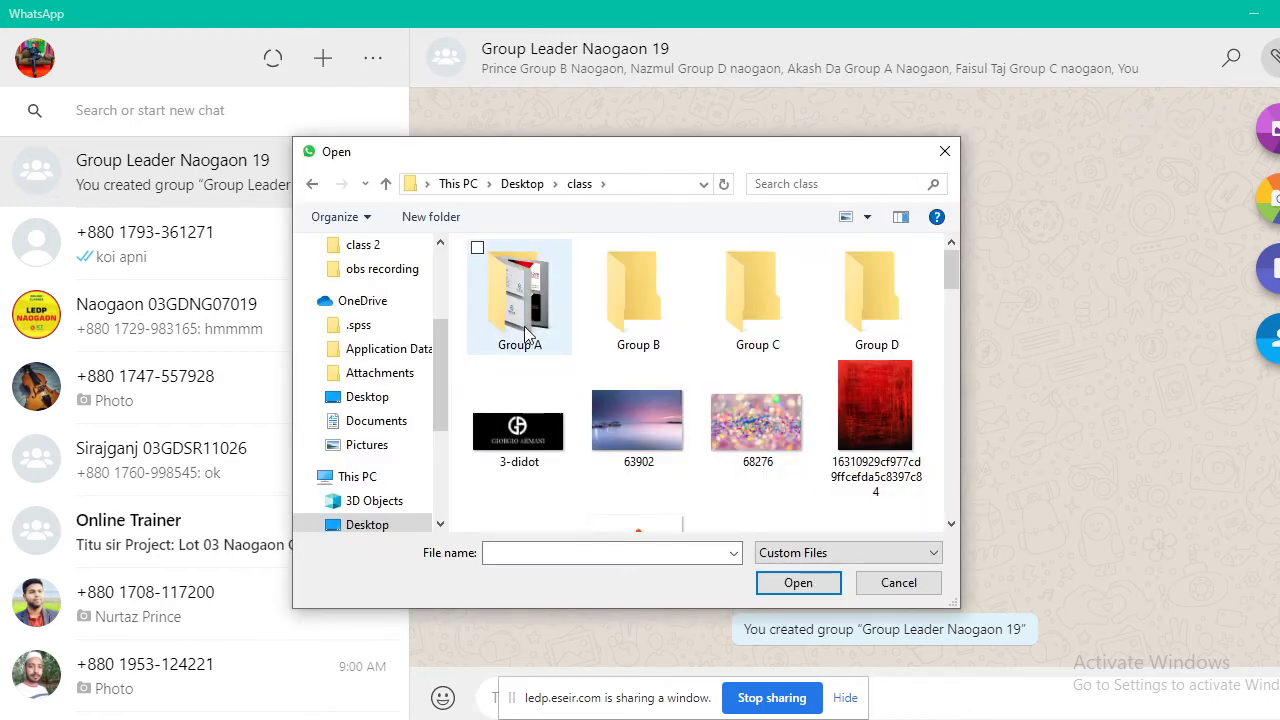
double_click(527, 335)
key("ctrl+a")
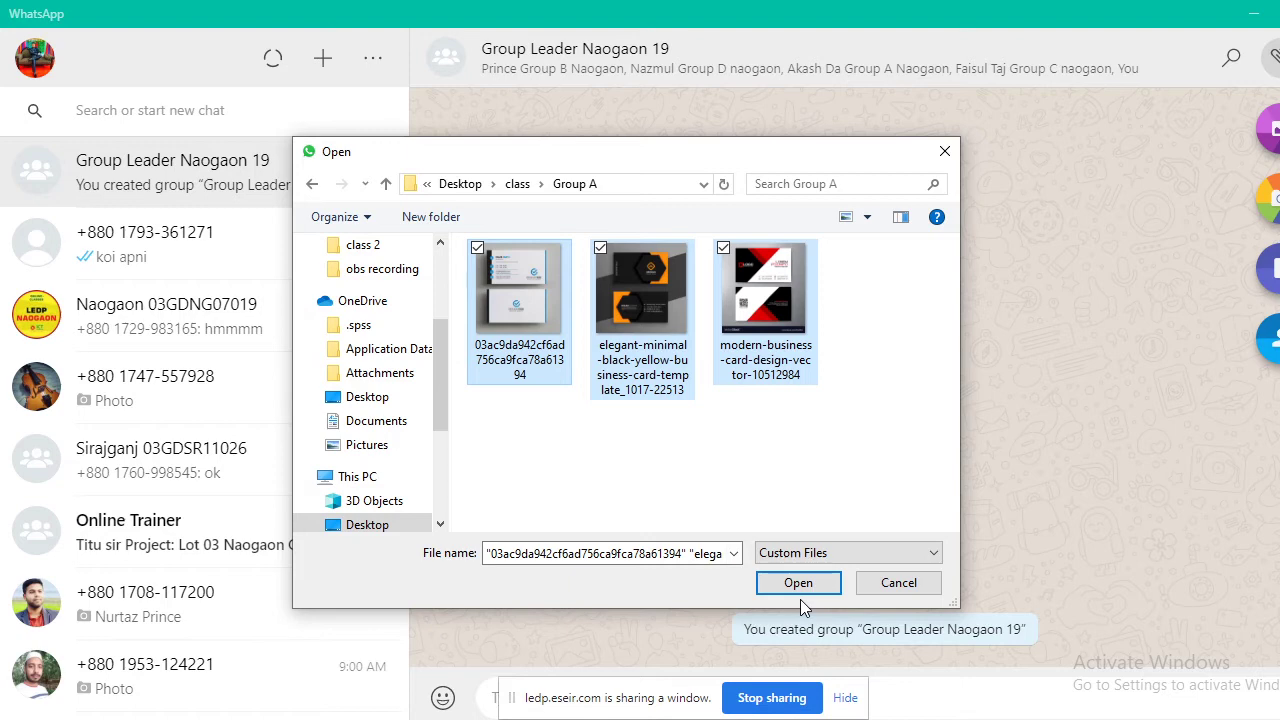
left_click(798, 585)
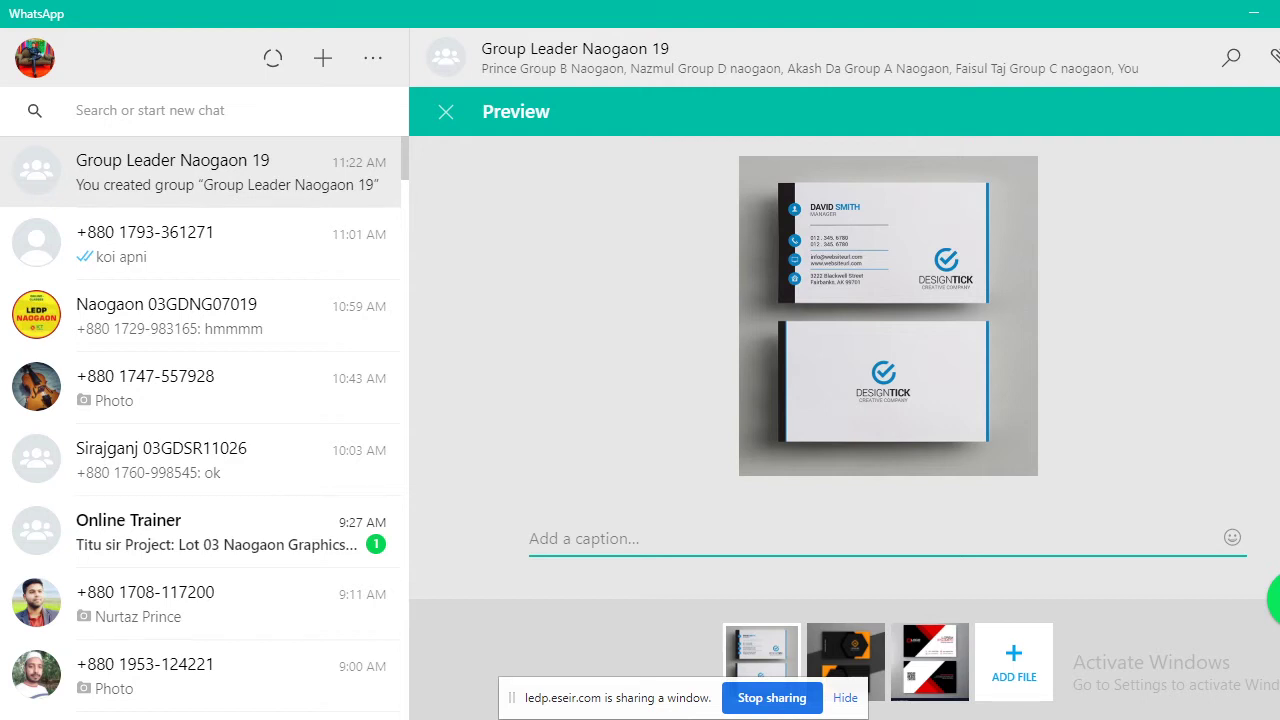
key("Return")
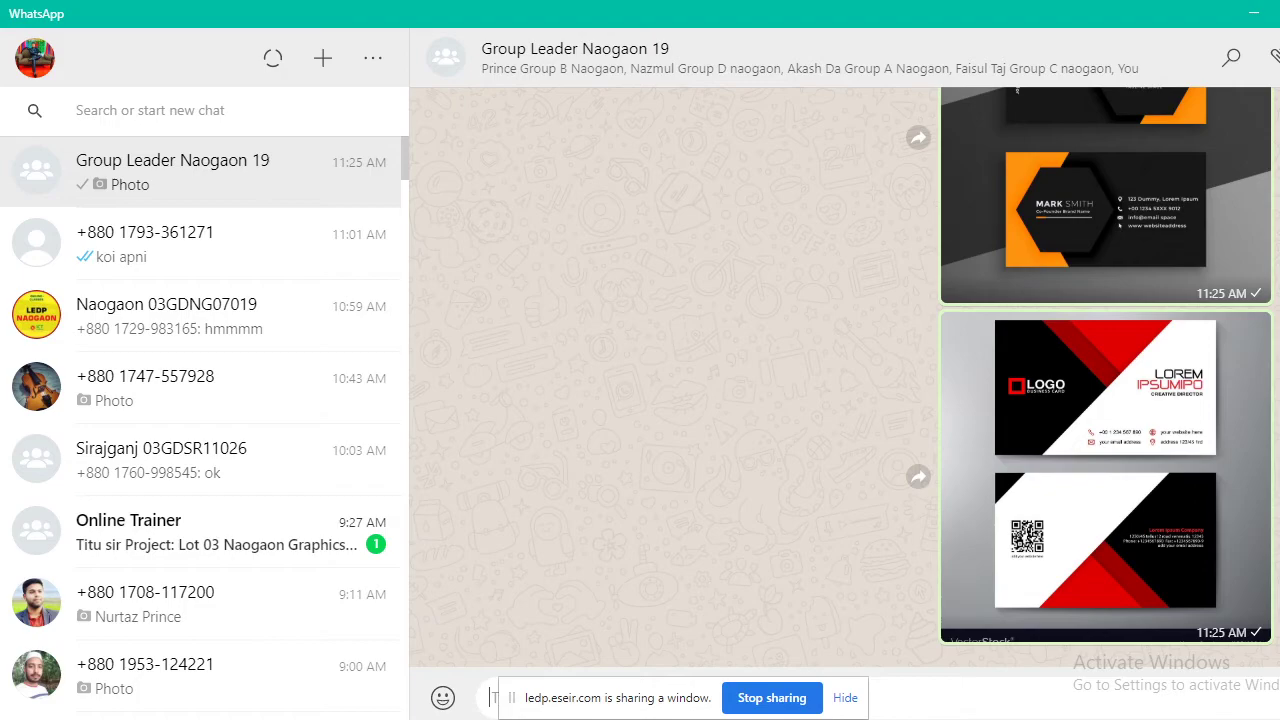
key("alt+Tab")
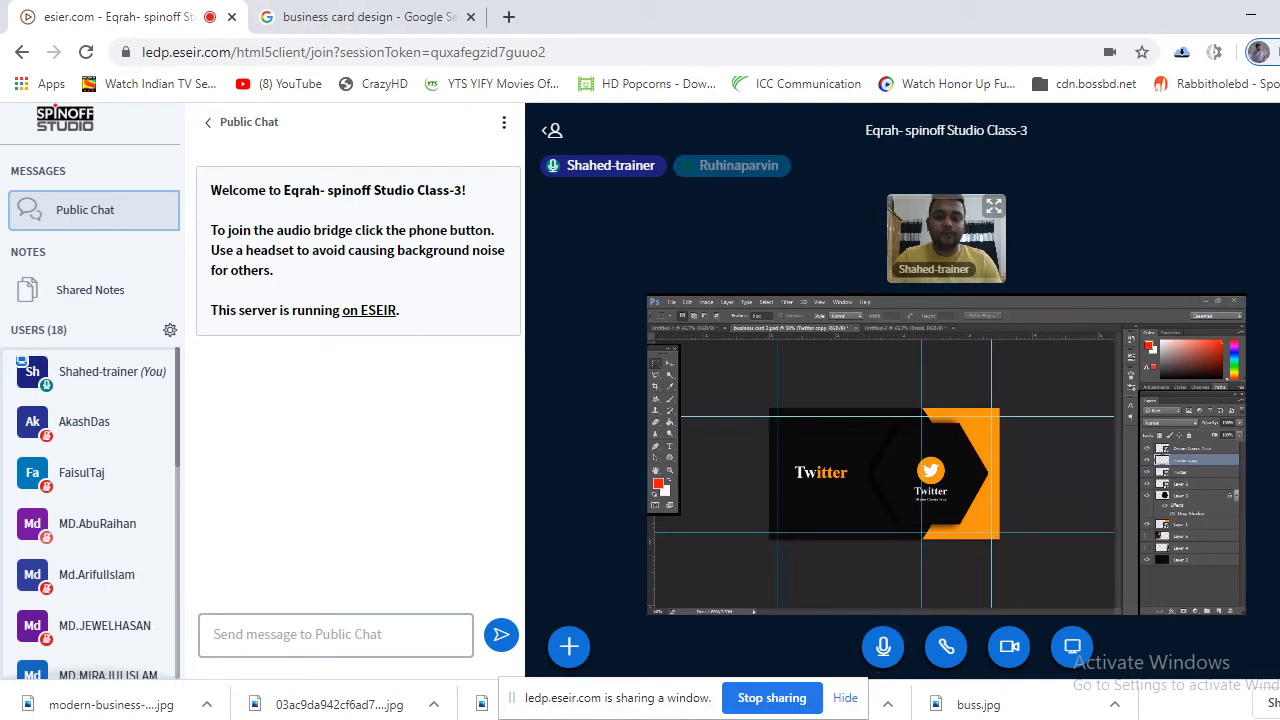
left_click(472, 590)
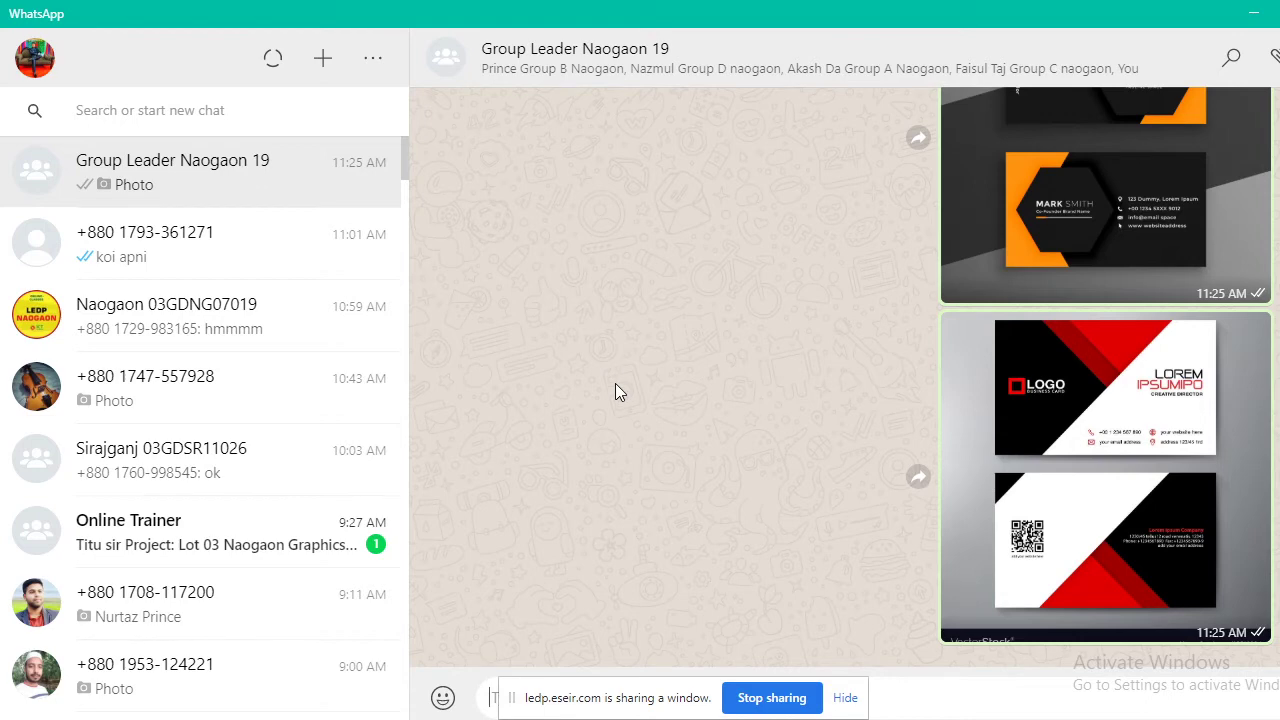
scroll(615, 390, "up", 5)
scroll(683, 490, "up", 2)
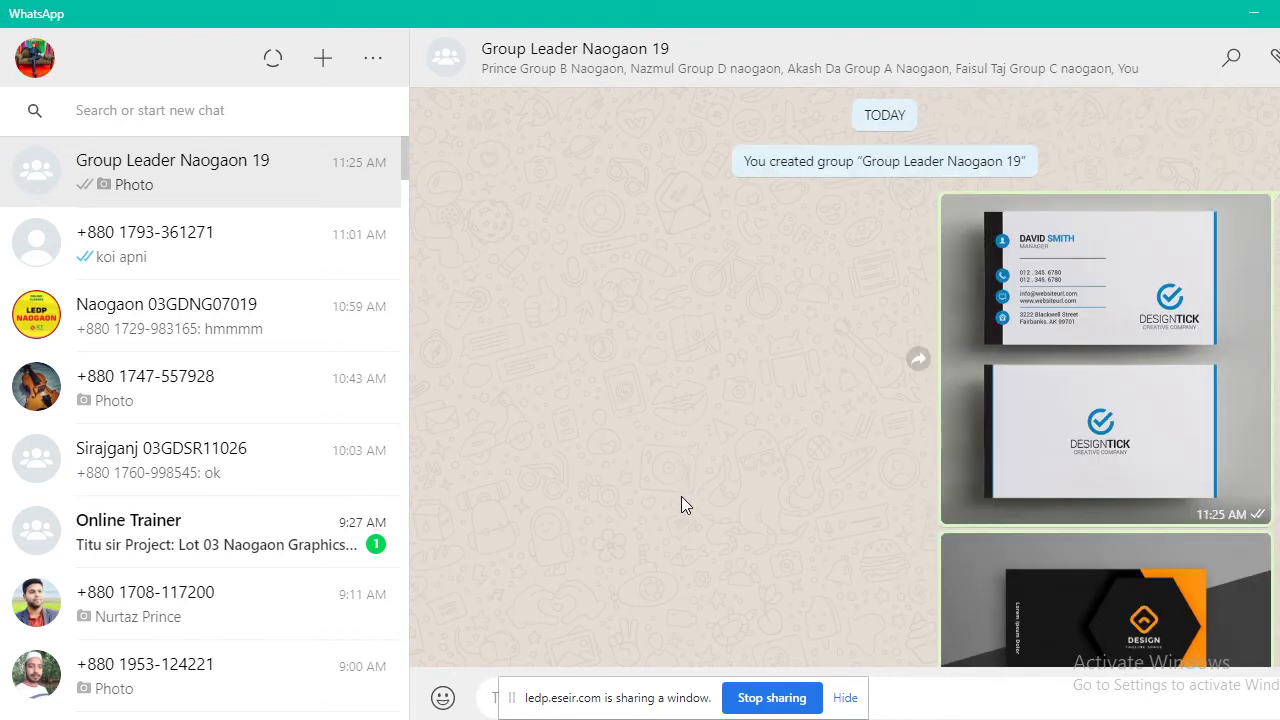
scroll(700, 475, "down", 5)
scroll(721, 466, "down", 3)
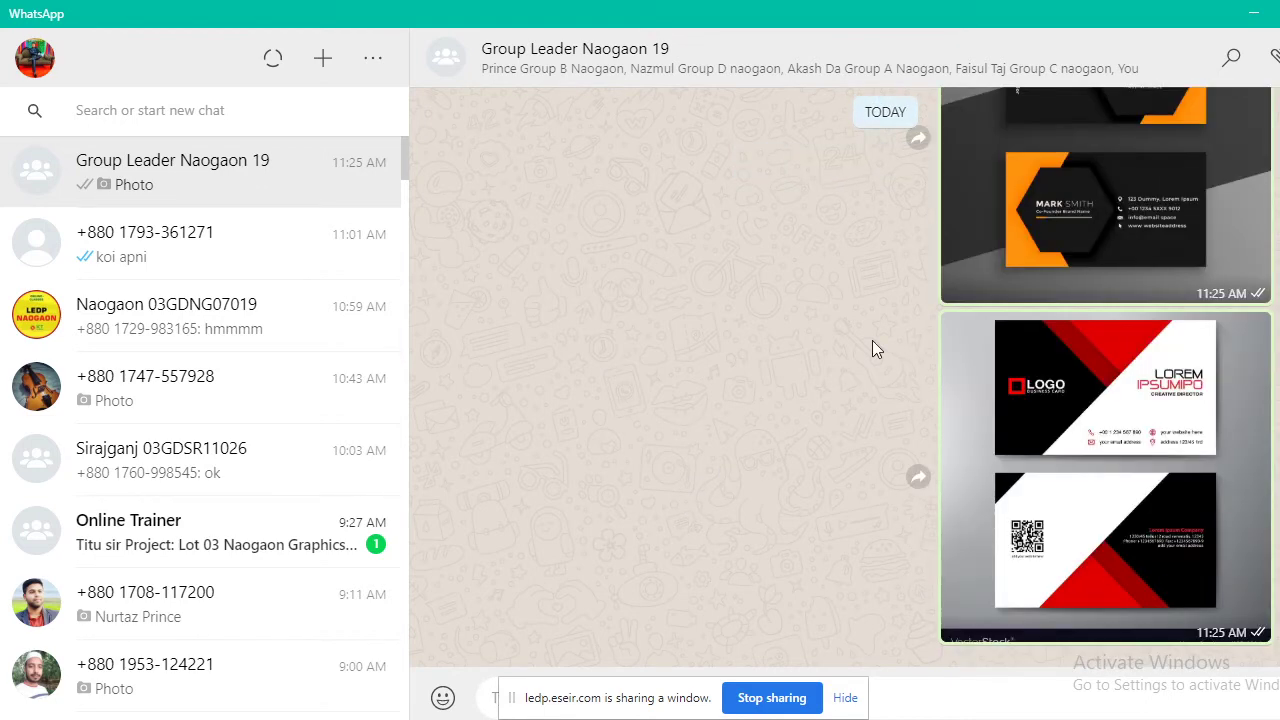
left_click(1254, 14)
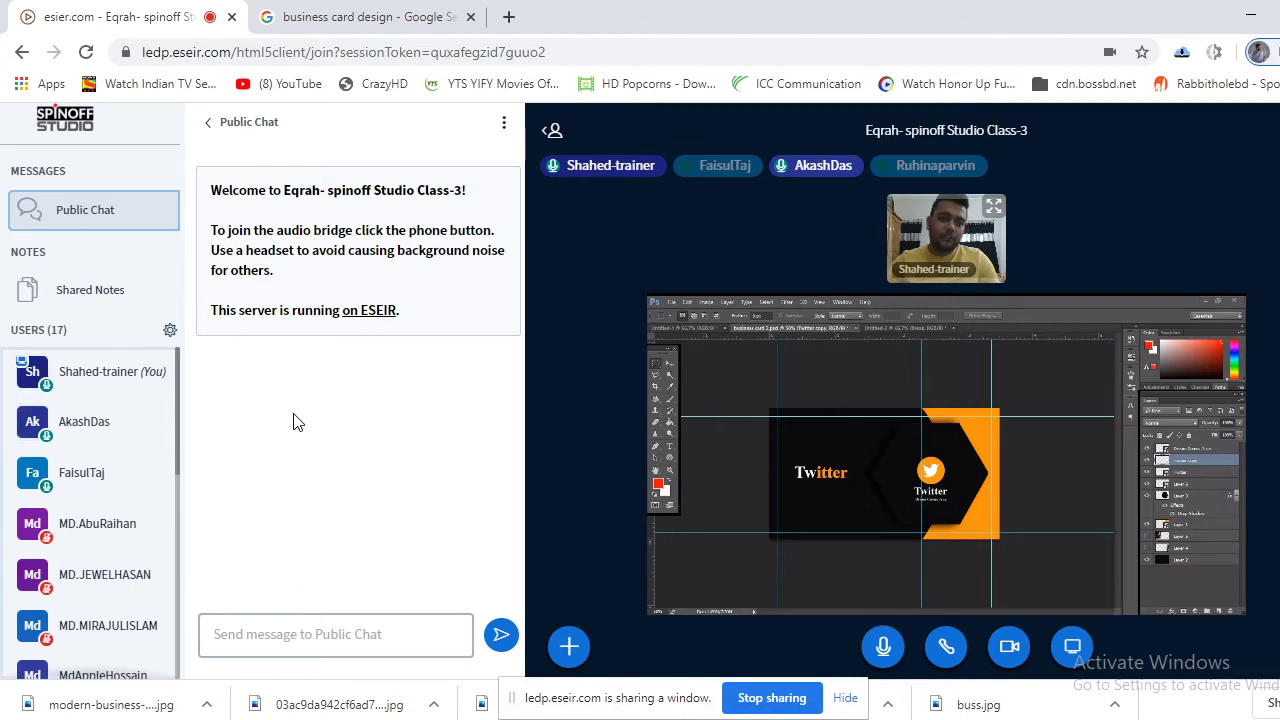
left_click_drag(175, 467, 178, 690)
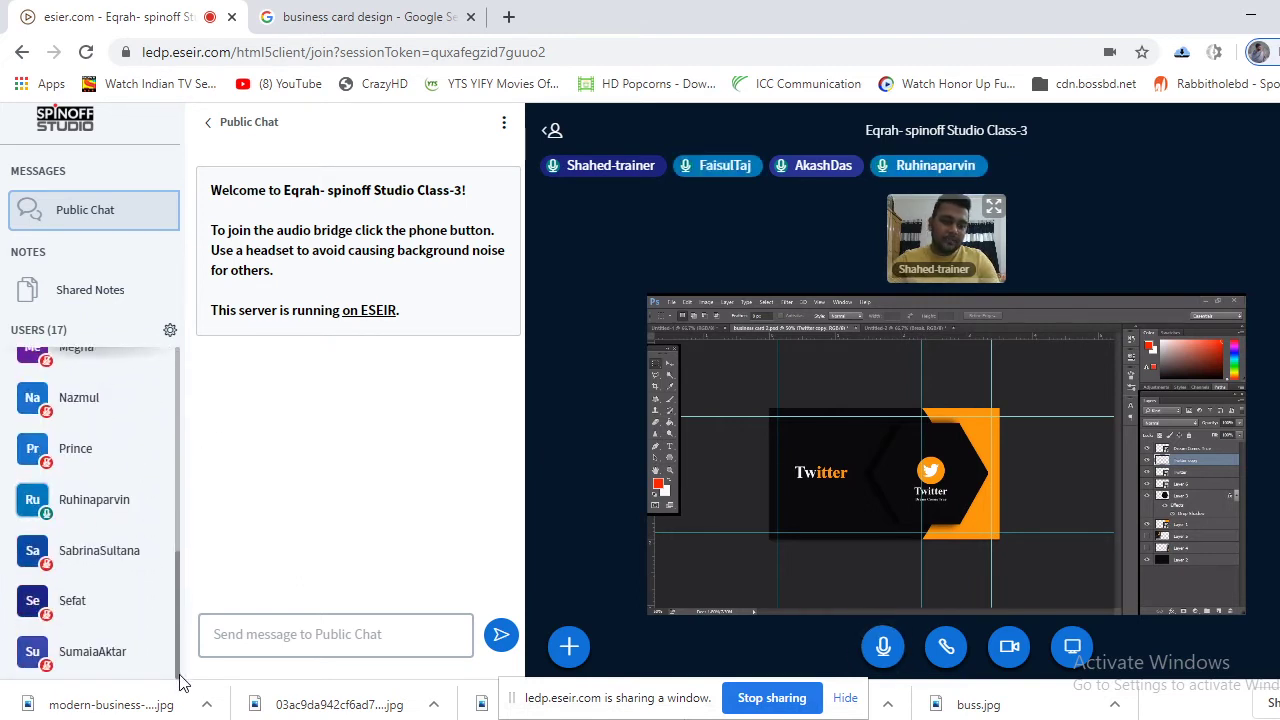
scroll(109, 590, "up", 10)
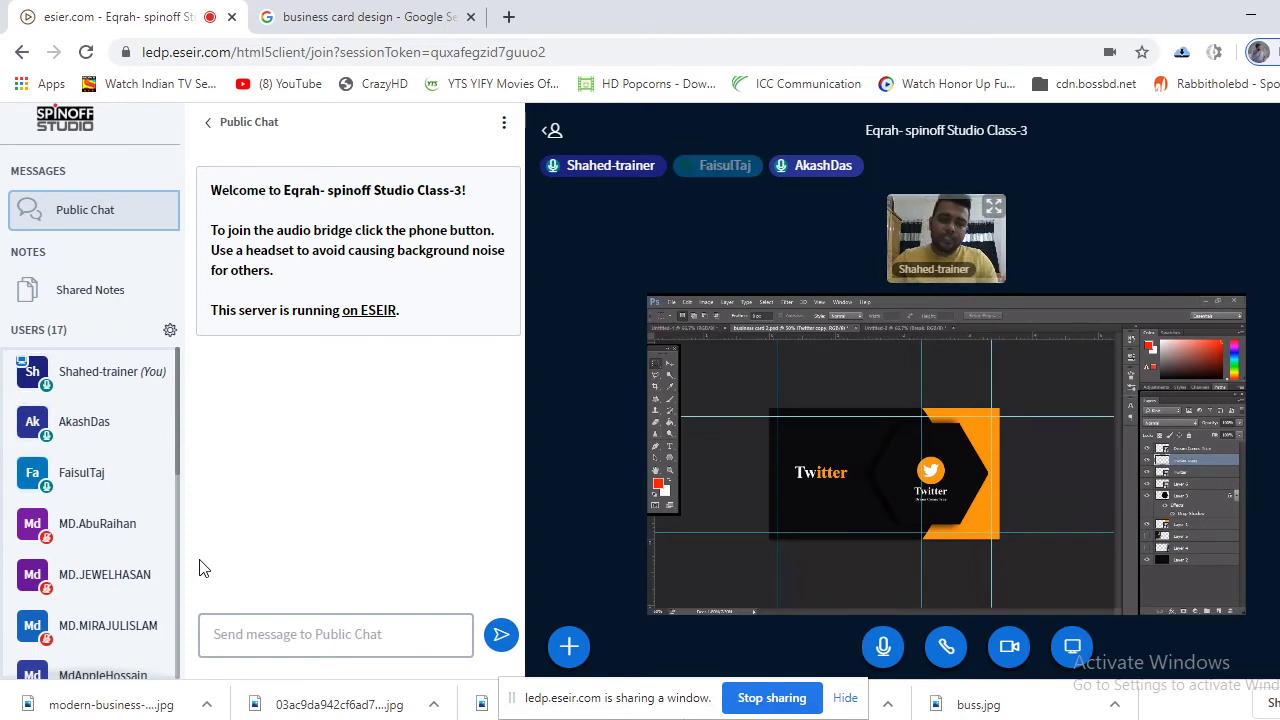
scroll(168, 557, "down", 3)
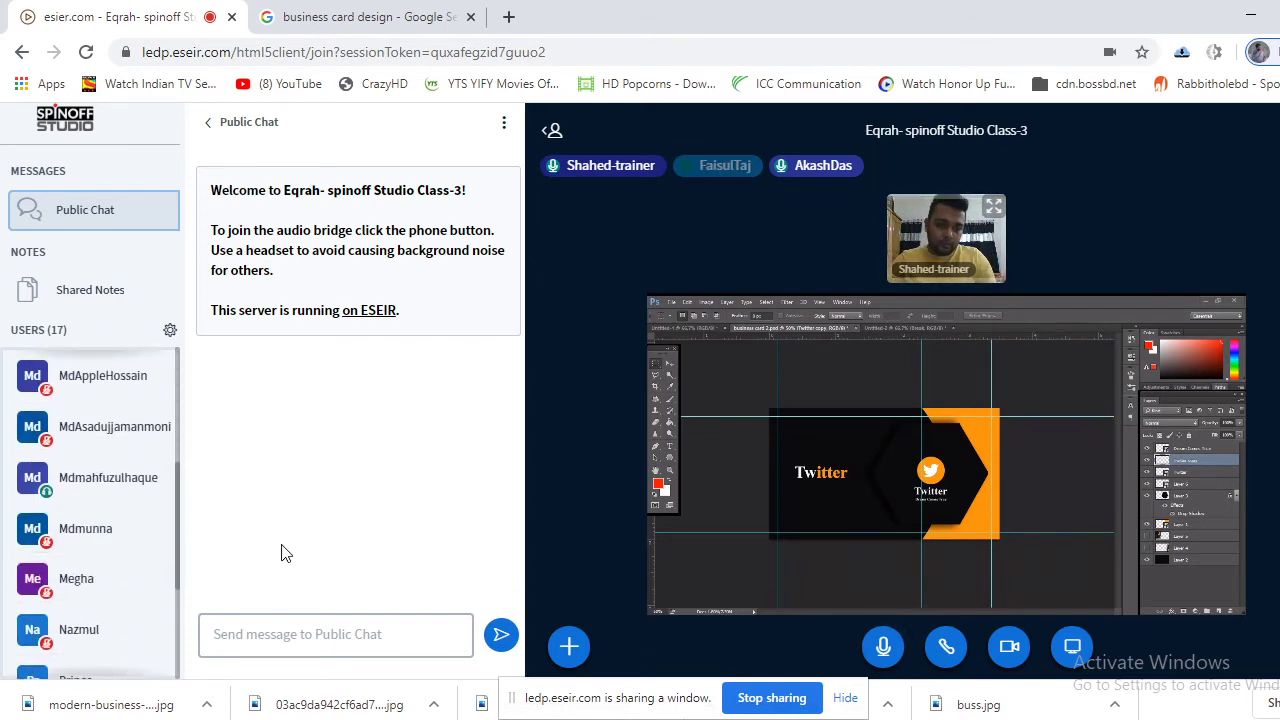
scroll(163, 492, "up", 3)
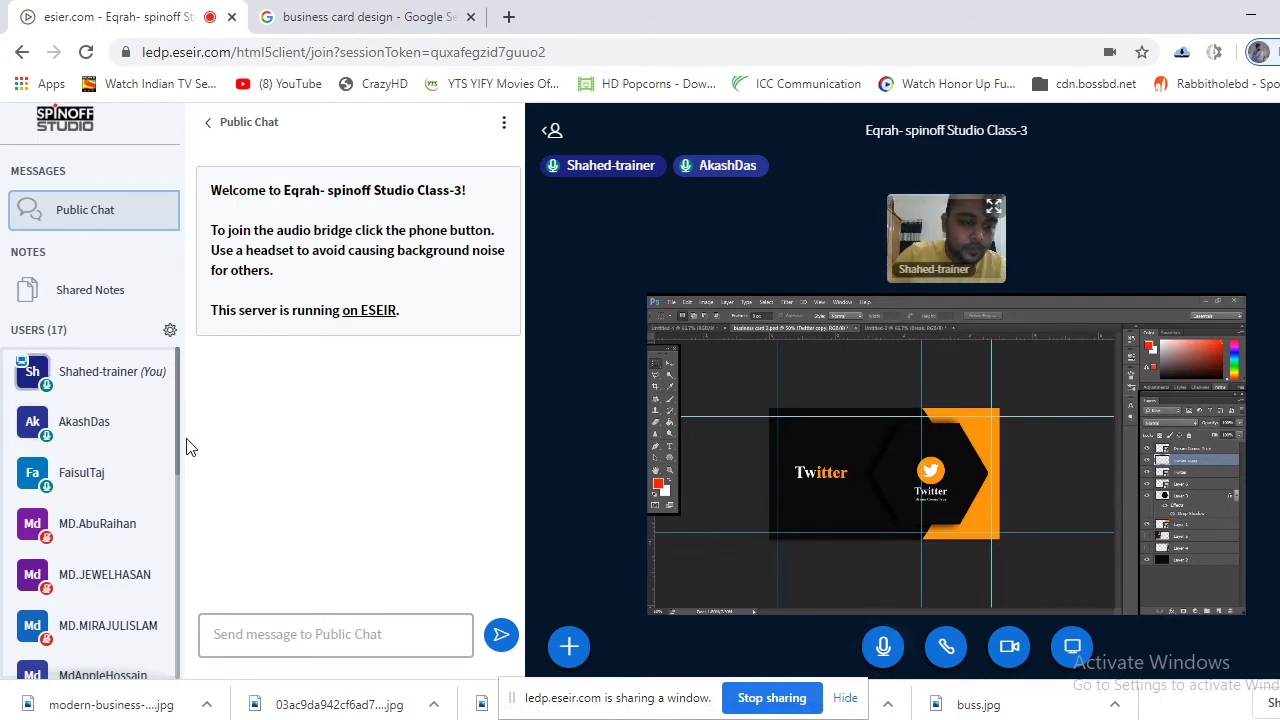
scroll(33, 543, "down", 1)
scroll(126, 523, "down", 5)
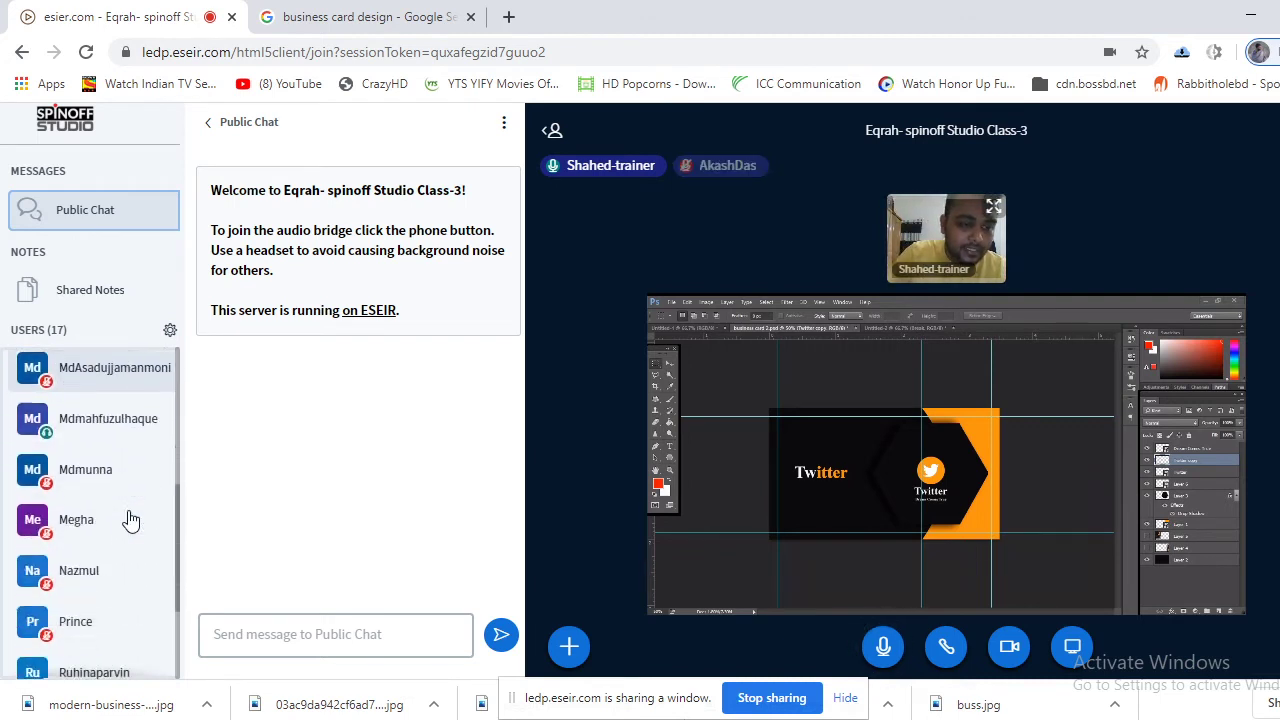
scroll(130, 518, "up", 4)
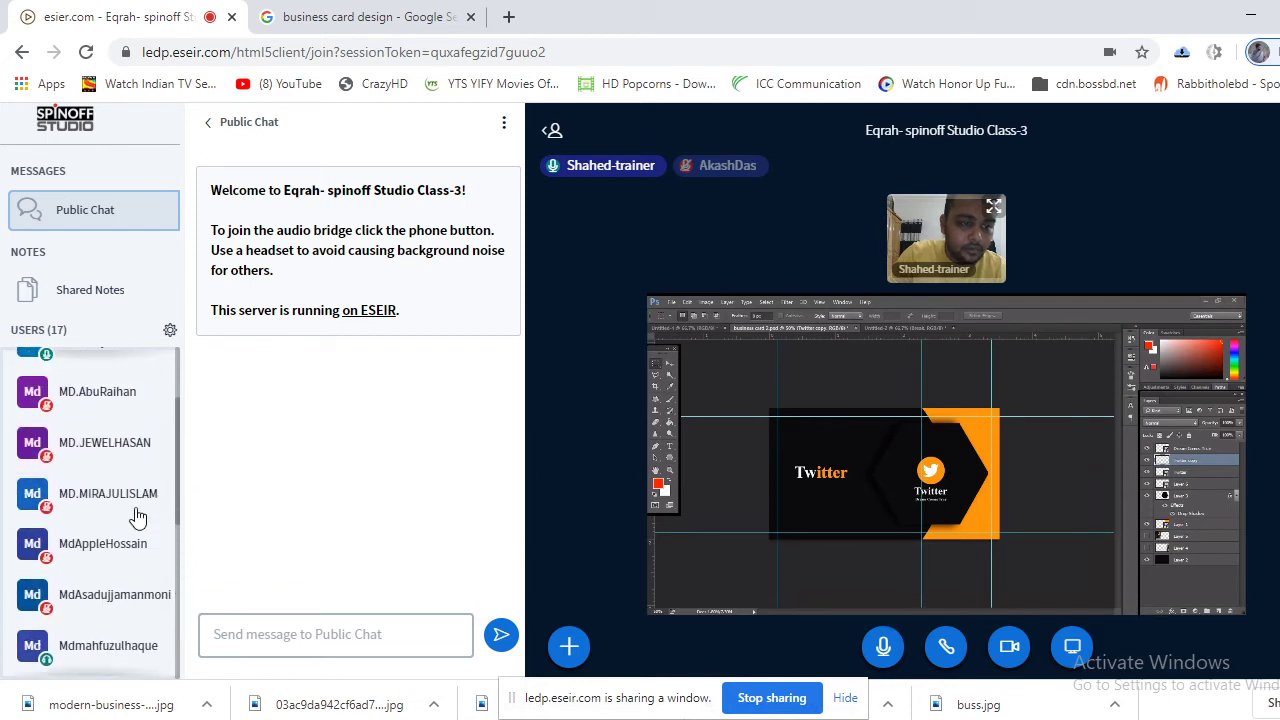
scroll(138, 517, "up", 3)
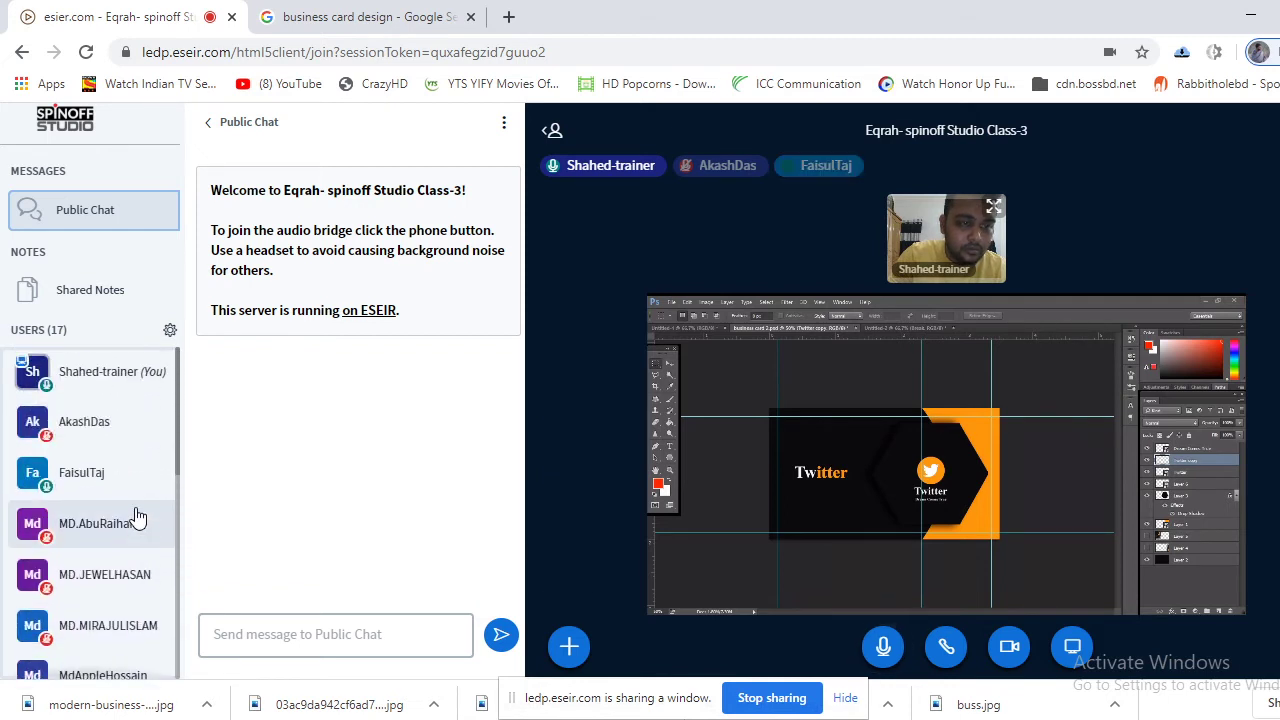
scroll(140, 517, "down", 4)
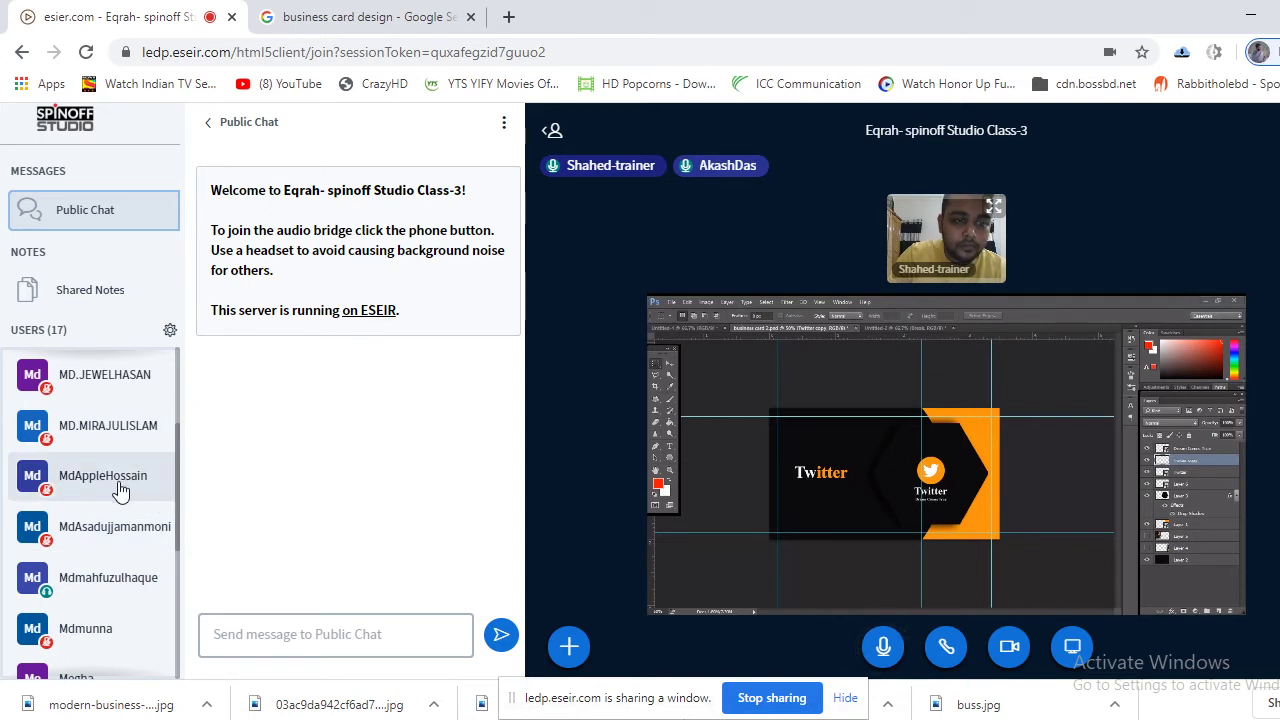
scroll(122, 489, "up", 2)
scroll(120, 489, "up", 2)
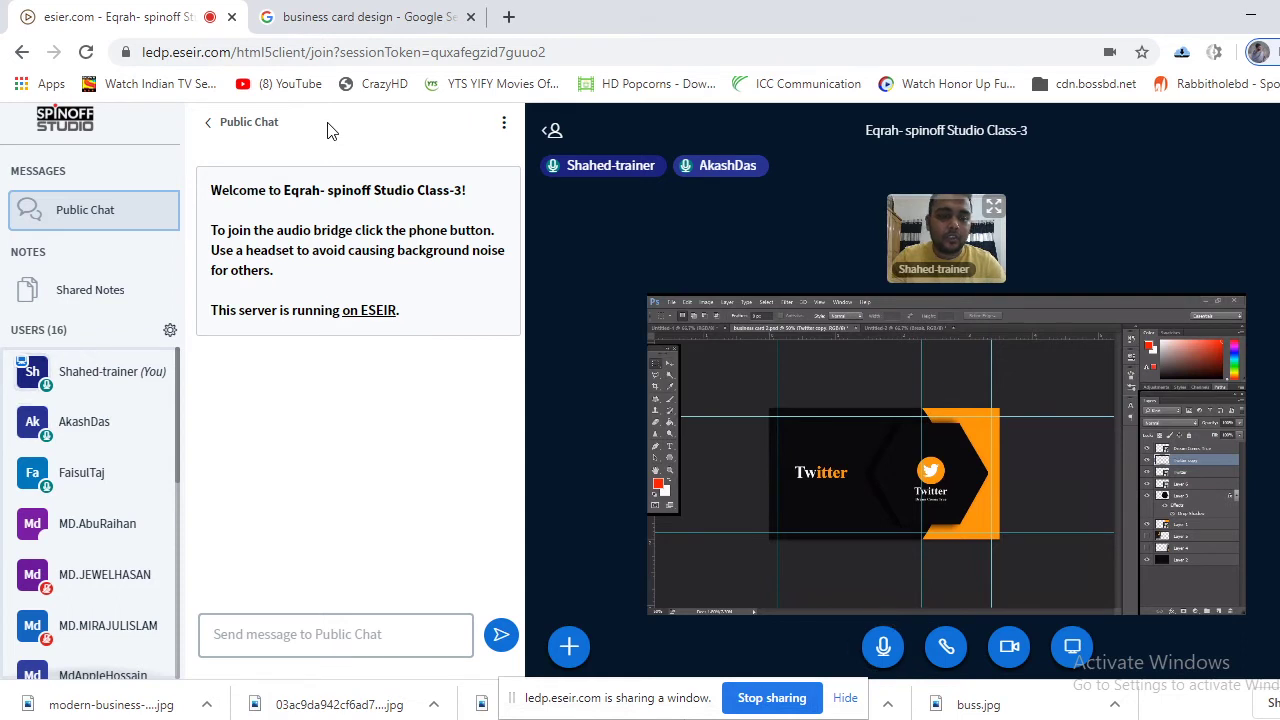
scroll(140, 480, "down", 5)
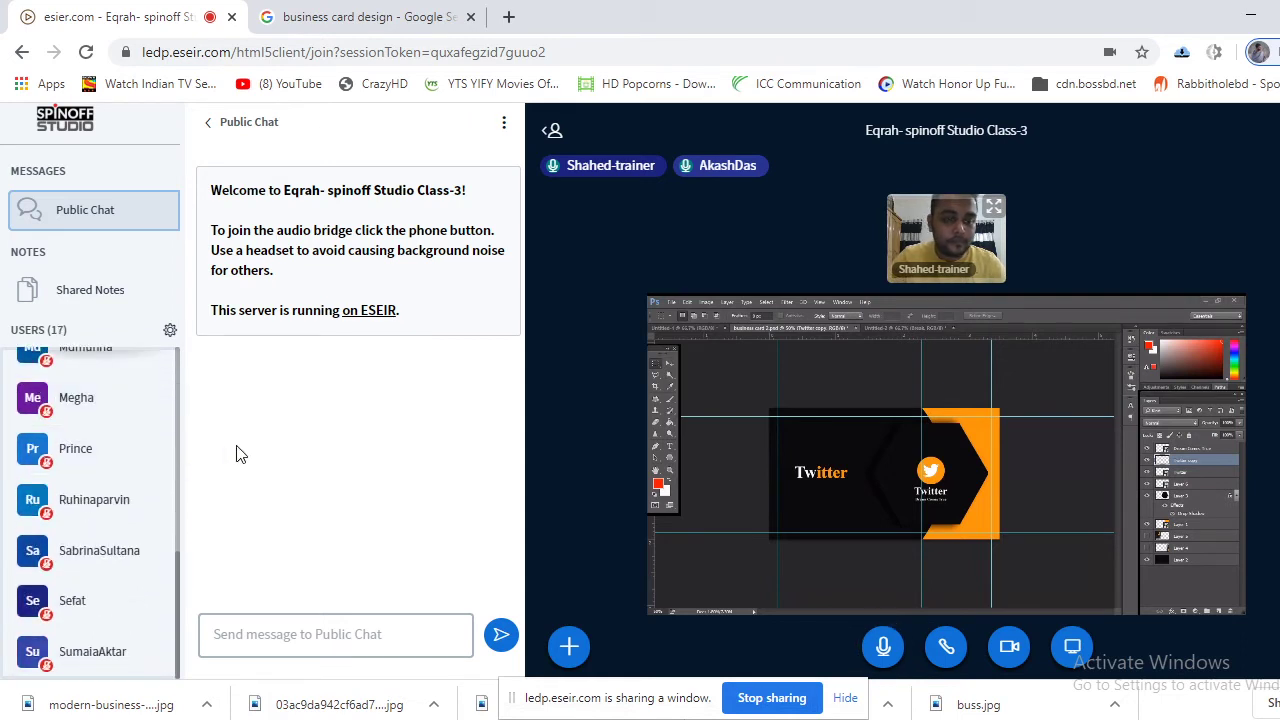
scroll(85, 530, "up", 5)
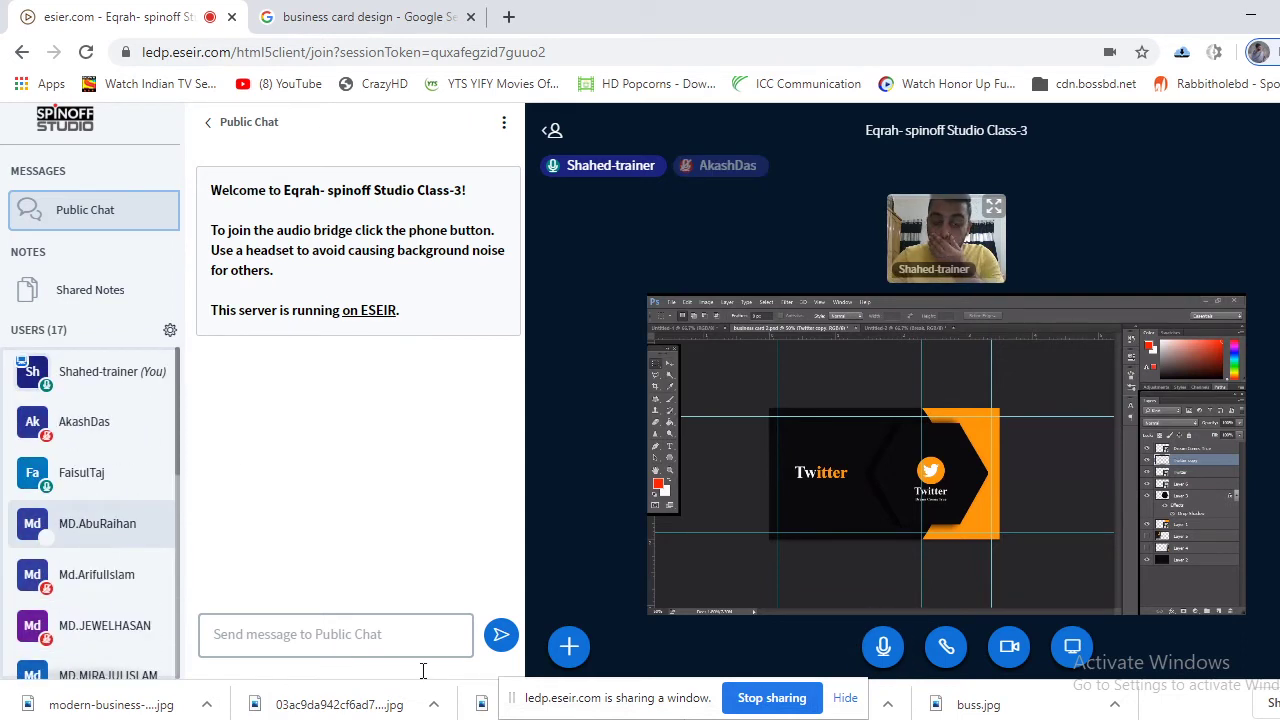
mouse_move(460, 715)
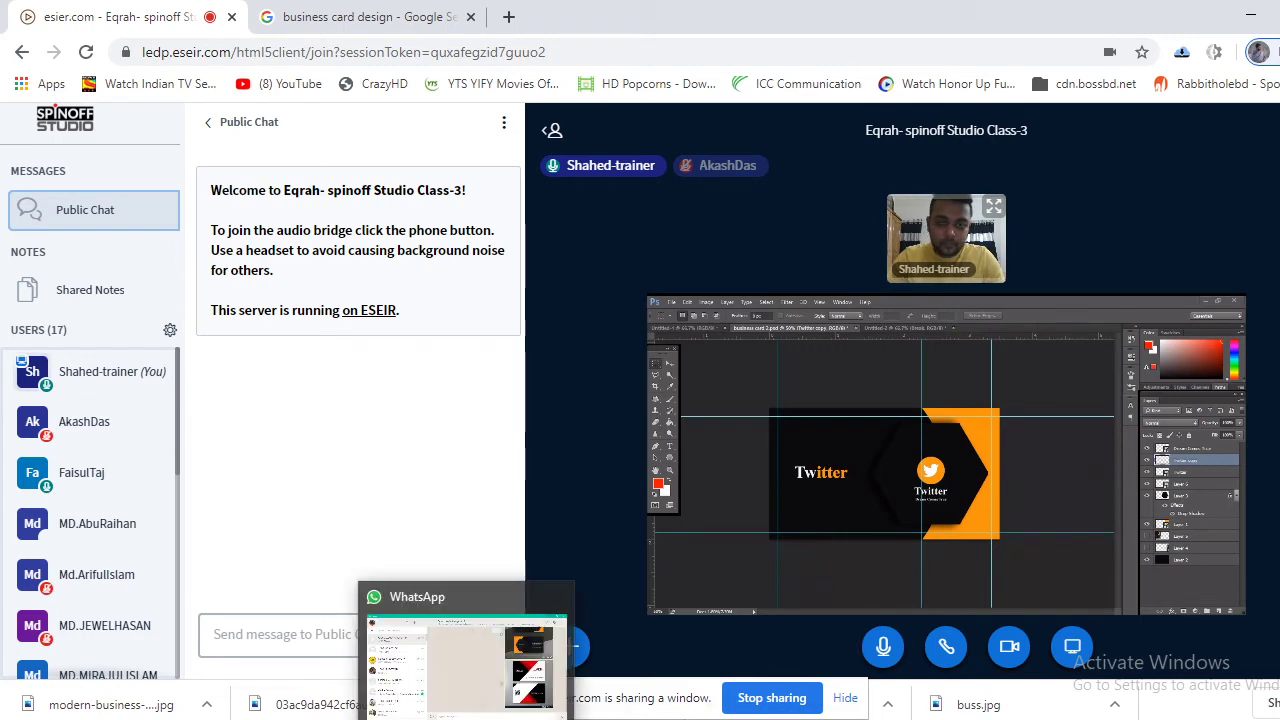
left_click(463, 618)
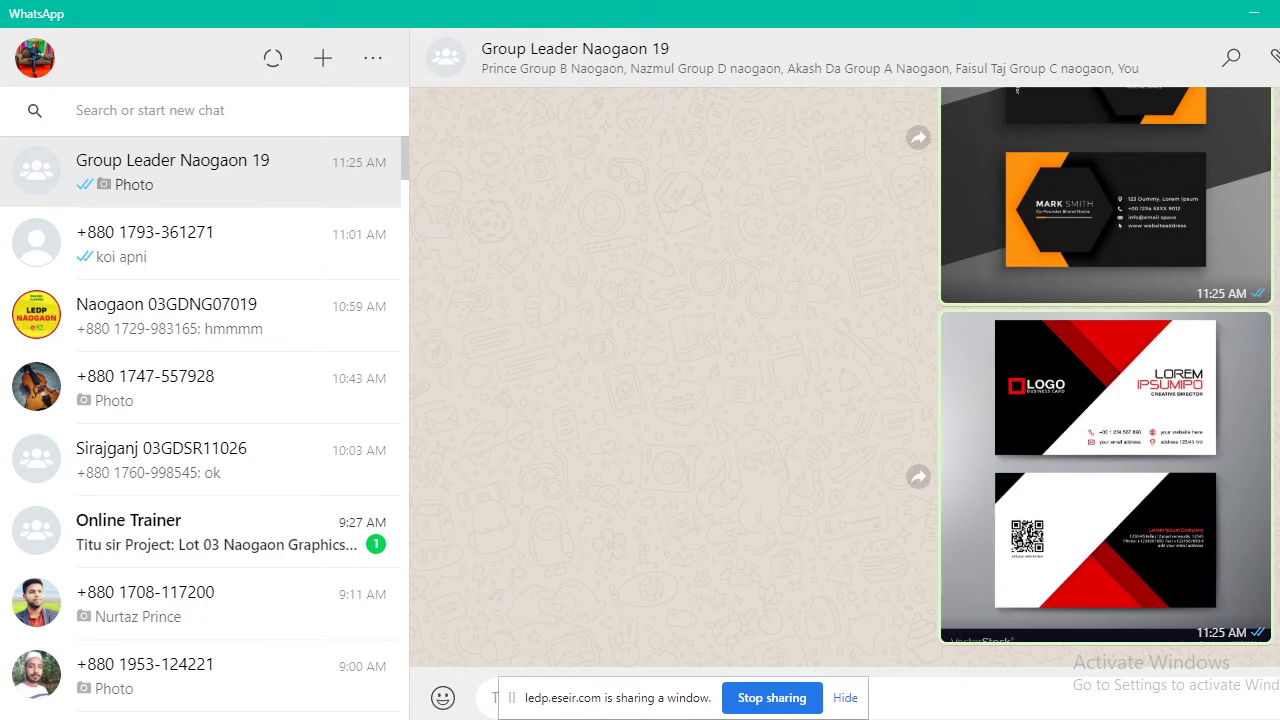
key("alt+Tab")
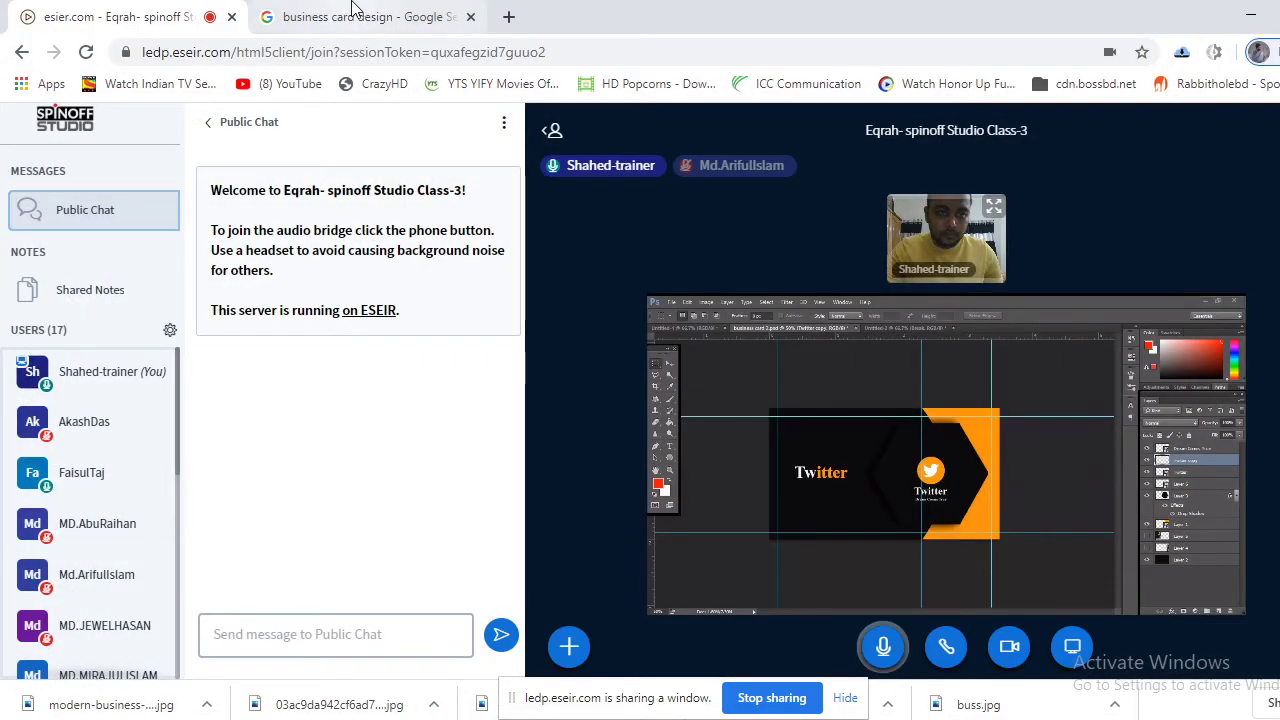
Create a new 1366 × 768 document in Photoshop and fill its layer with white
key("alt+Tab")
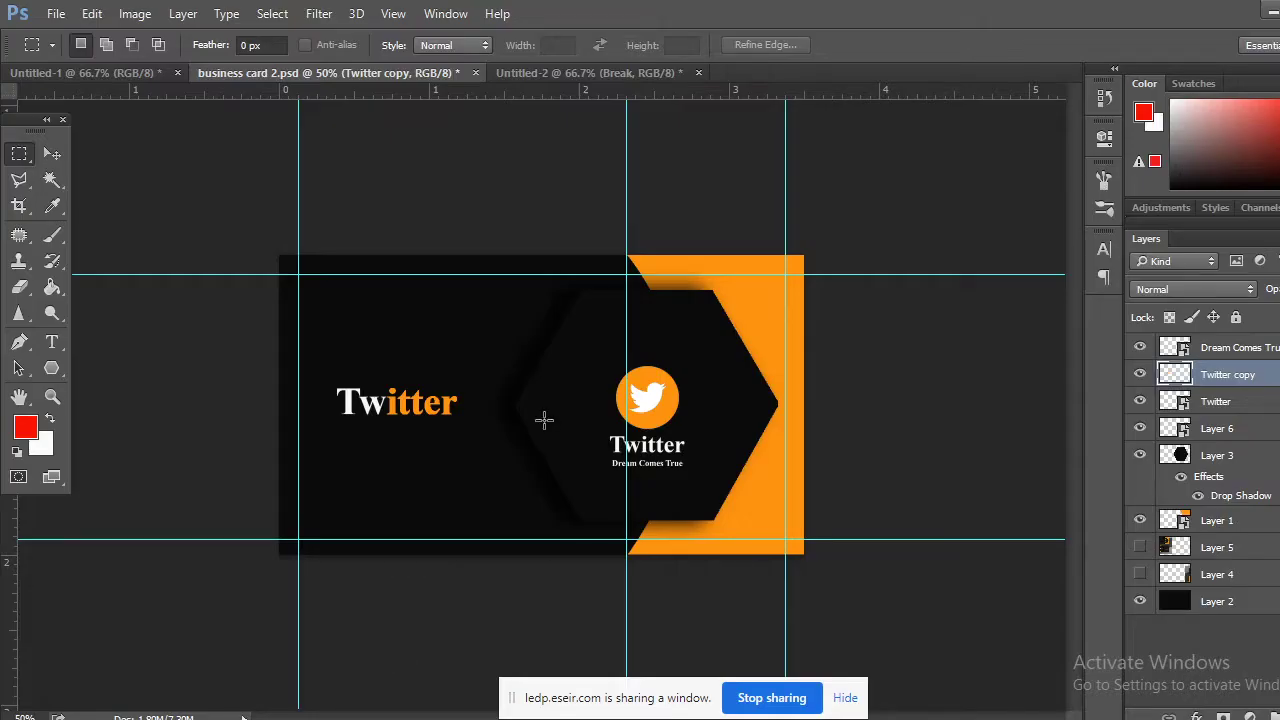
left_click(572, 76)
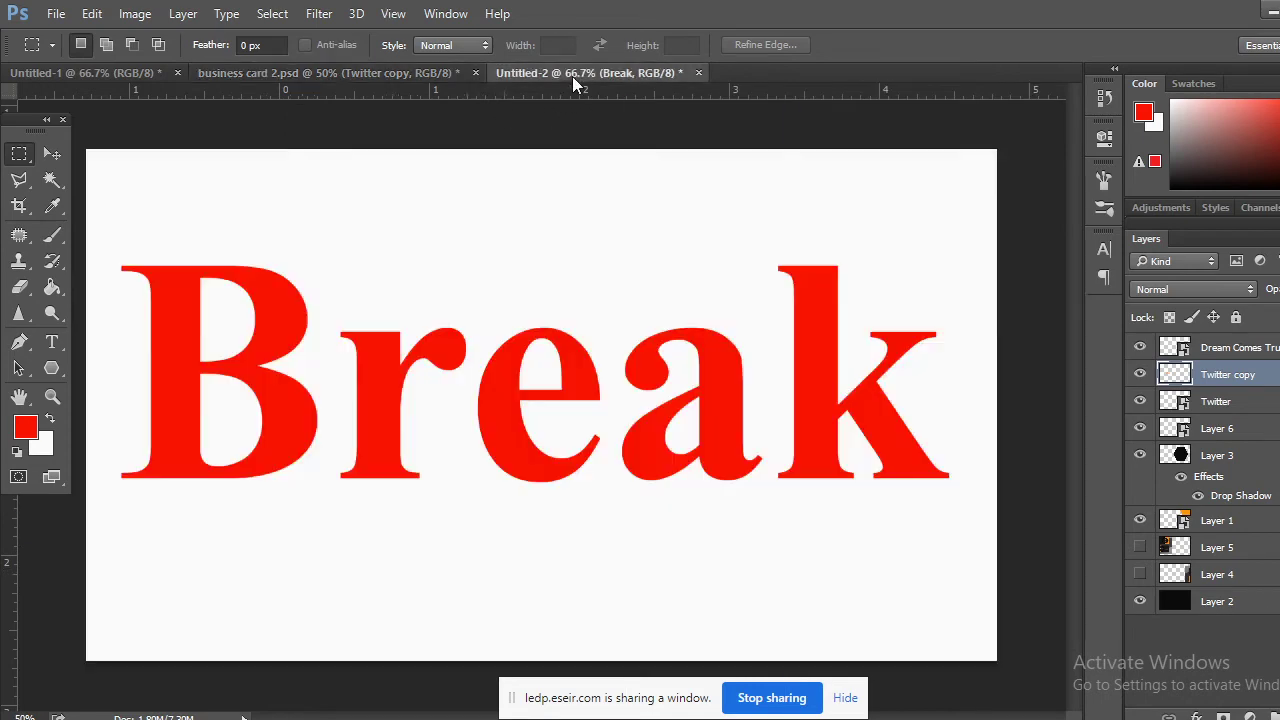
left_click(54, 13)
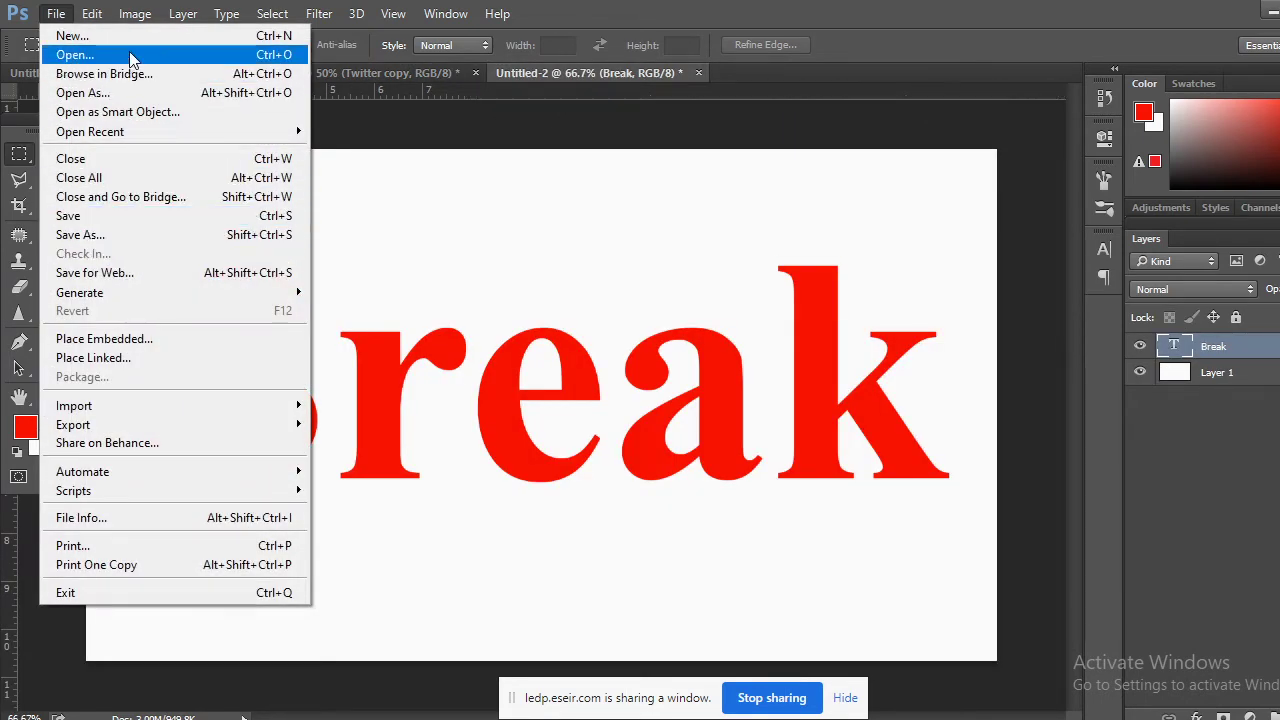
left_click(72, 35)
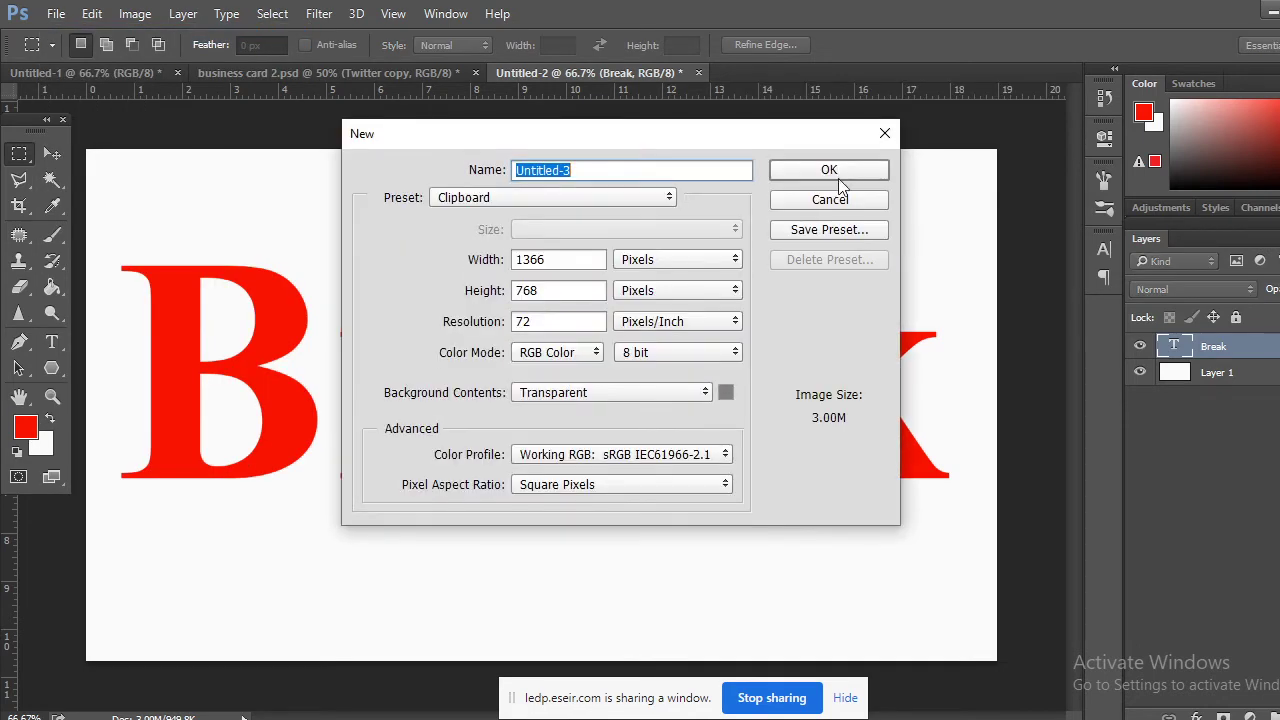
left_click(832, 172)
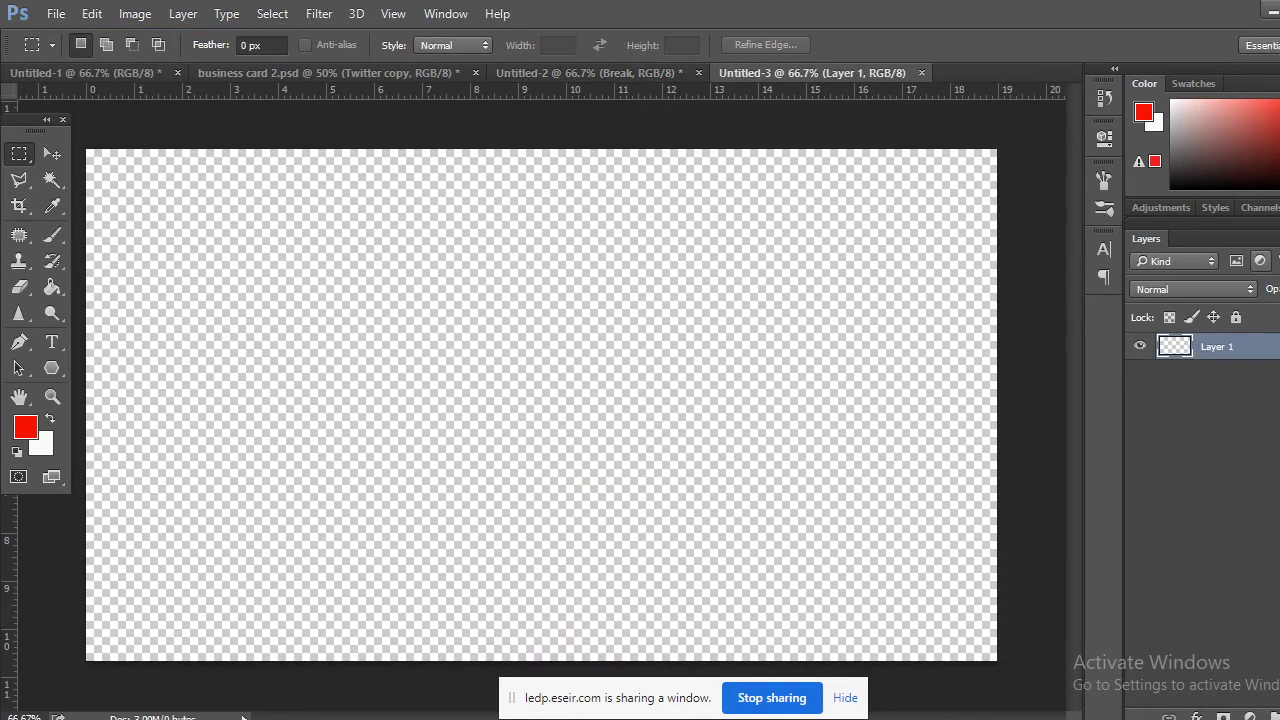
key("ctrl+BackSpace")
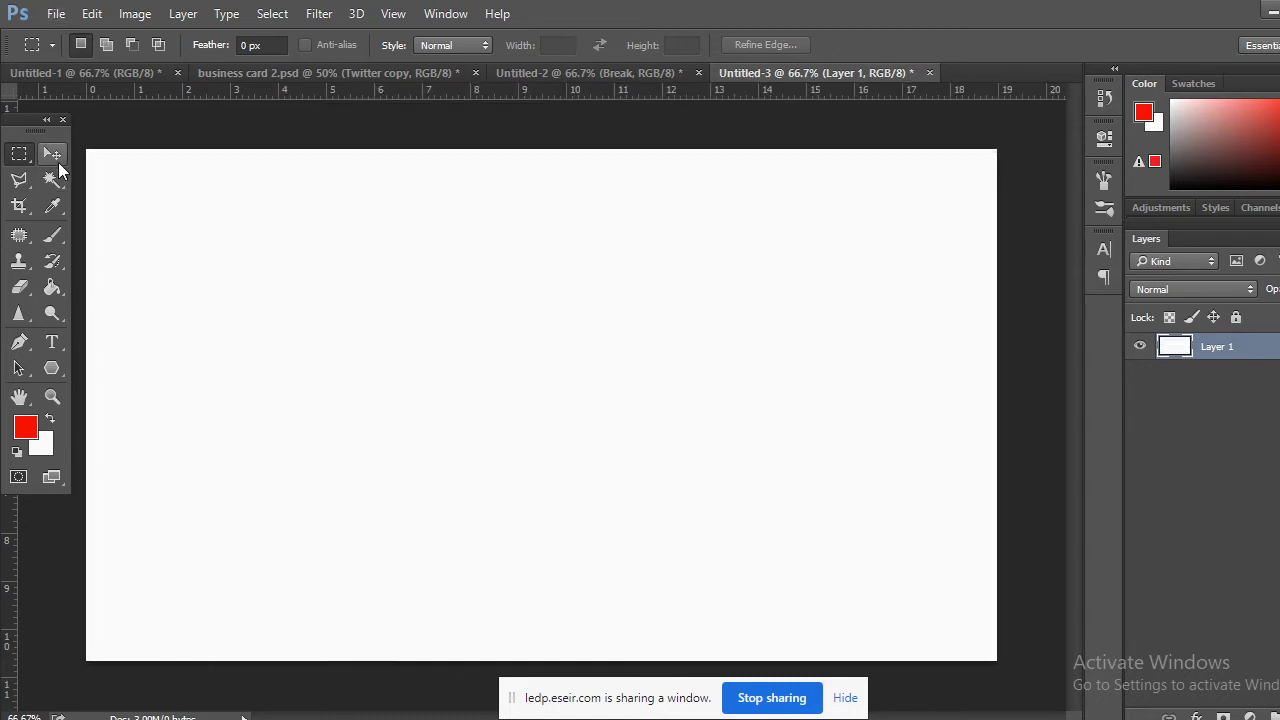
Place a pen anchor point on the canvas top edge, zoom out to 33.3%, and pick the rectangular marquee
left_click(18, 344)
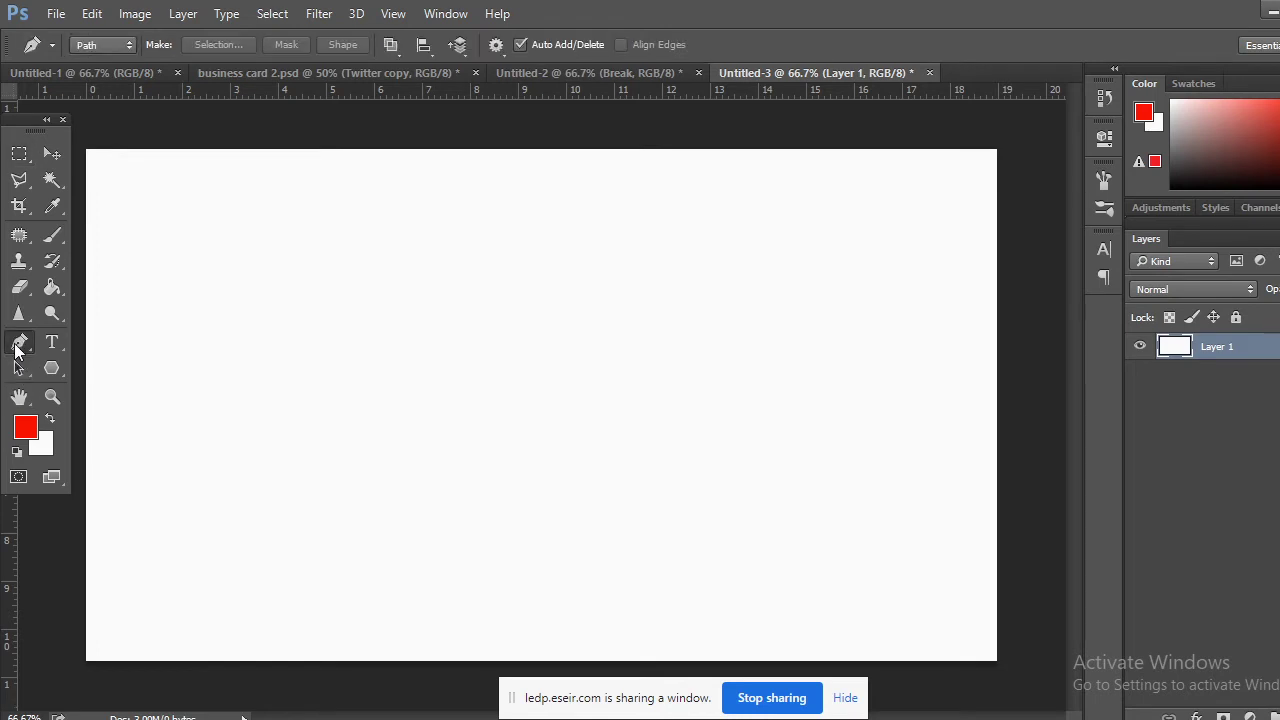
left_click(719, 150)
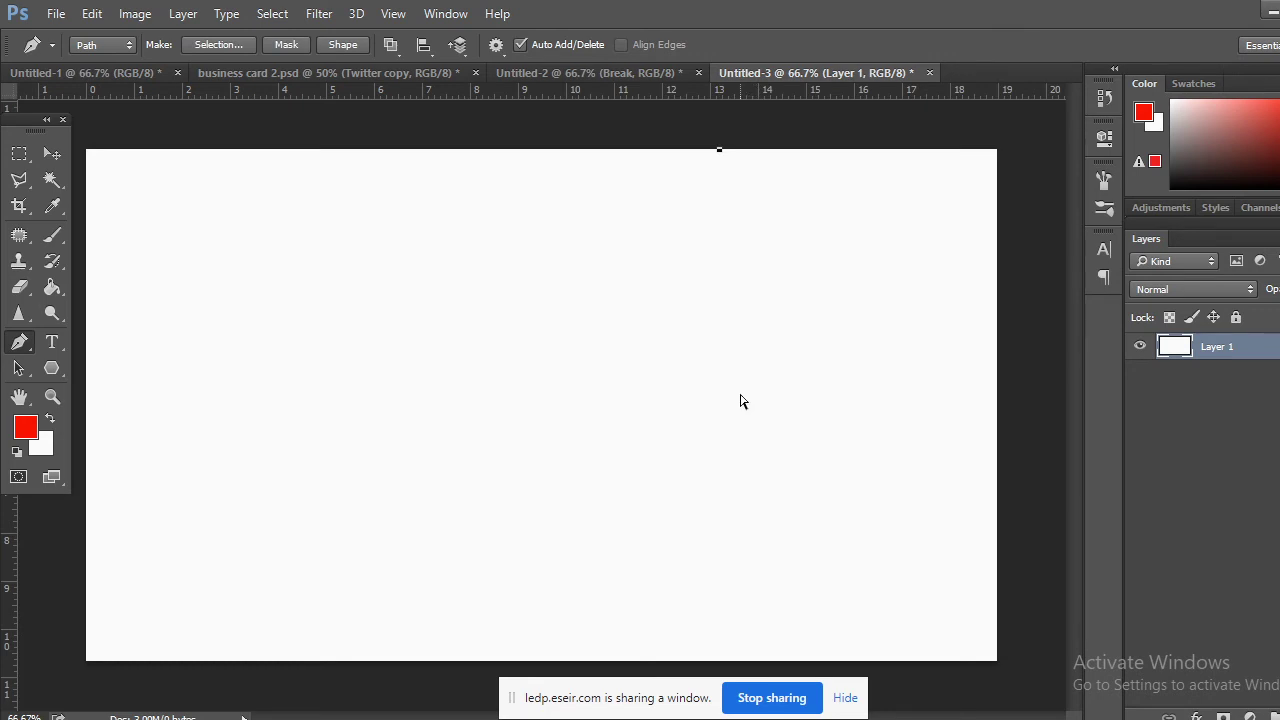
key("ctrl+minus")
key("ctrl+minus")
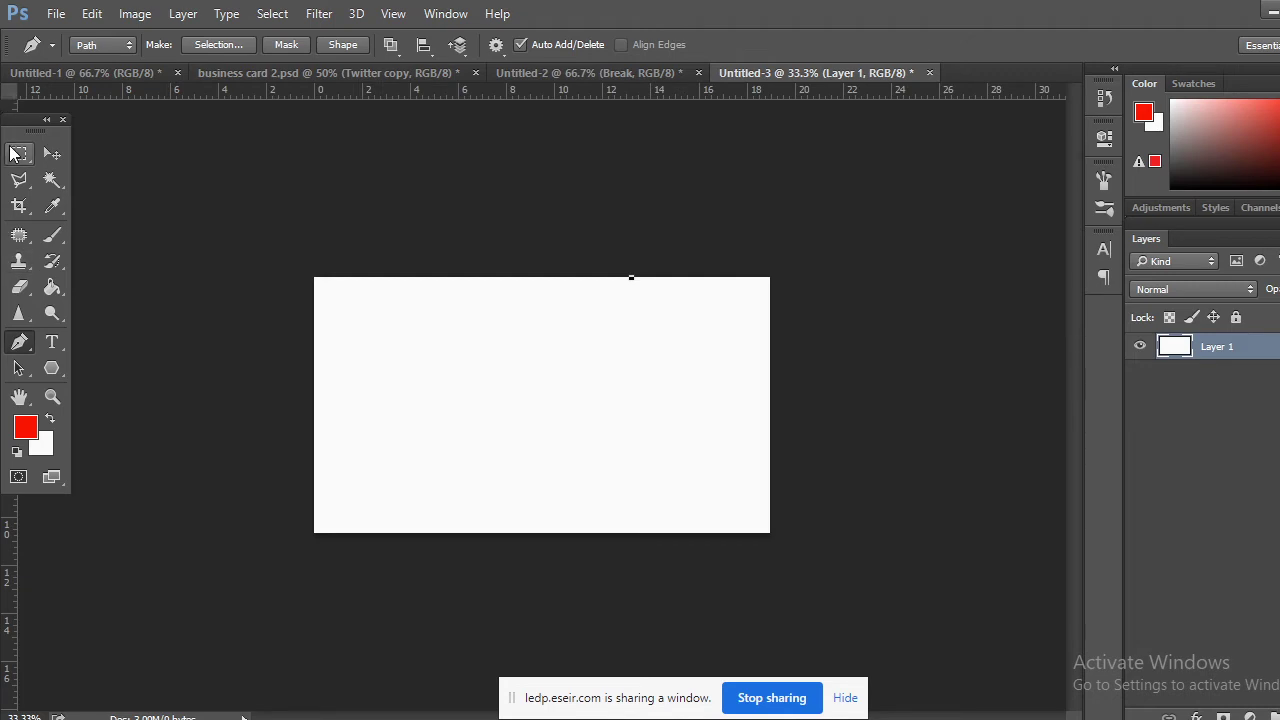
left_click(17, 153)
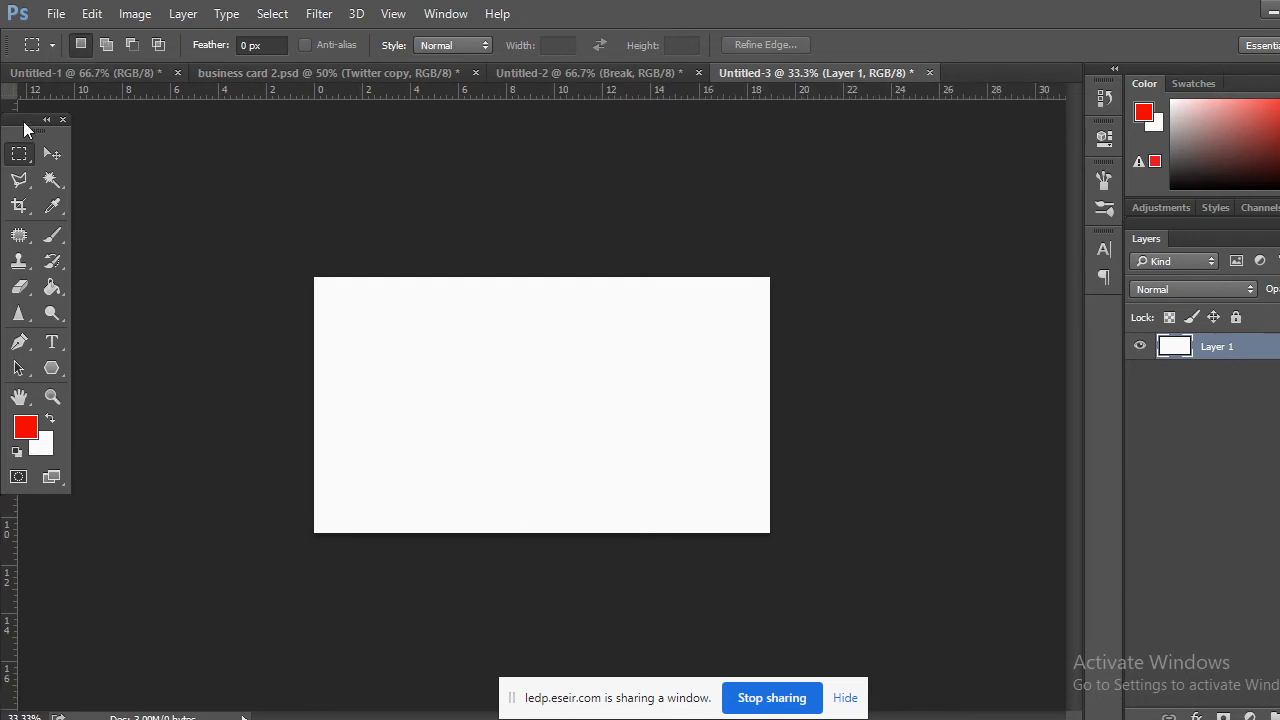
Float the tools panel, drag a horizontal guide across the upper canvas, and hide the rulers
left_click_drag(28, 122, 267, 97)
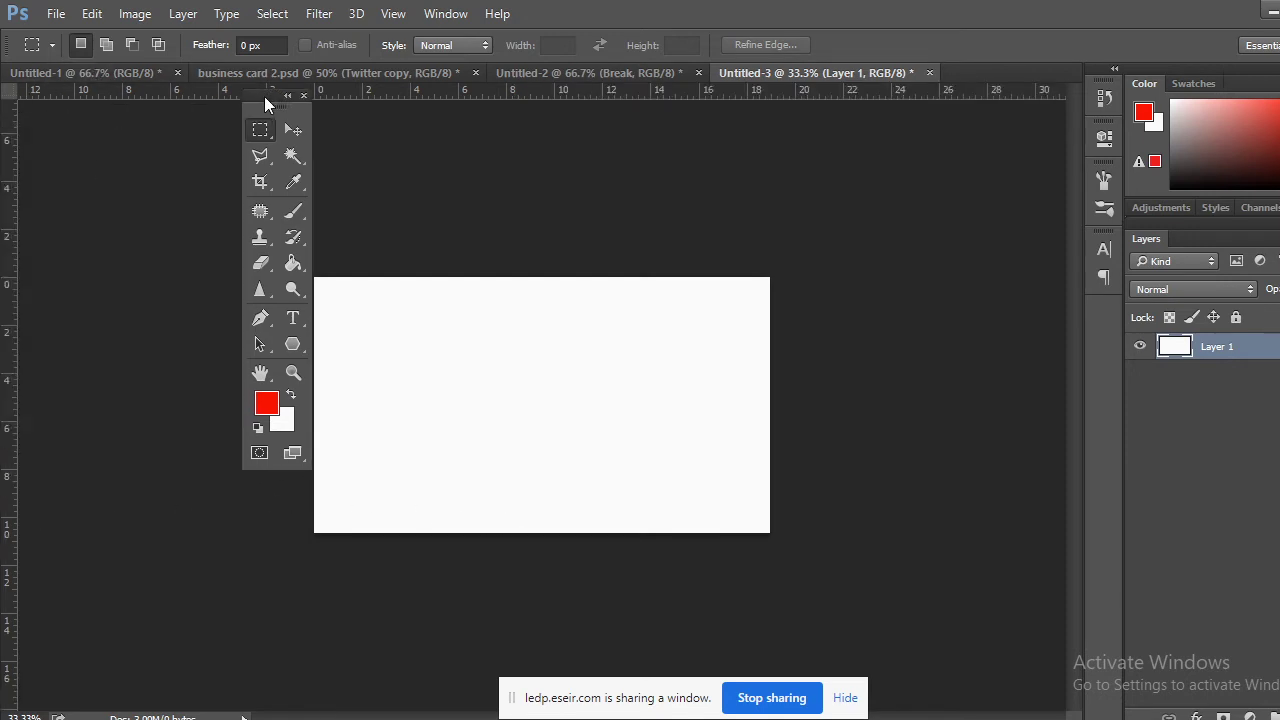
double_click(8, 368)
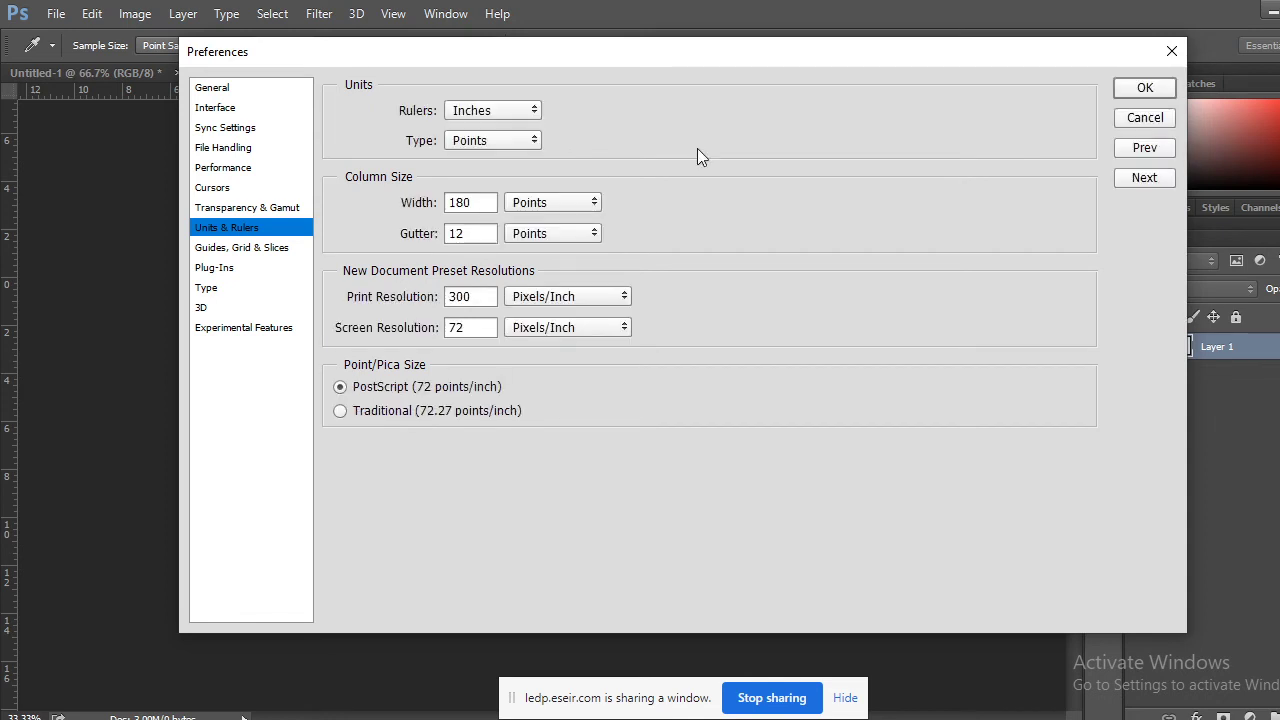
left_click(1145, 88)
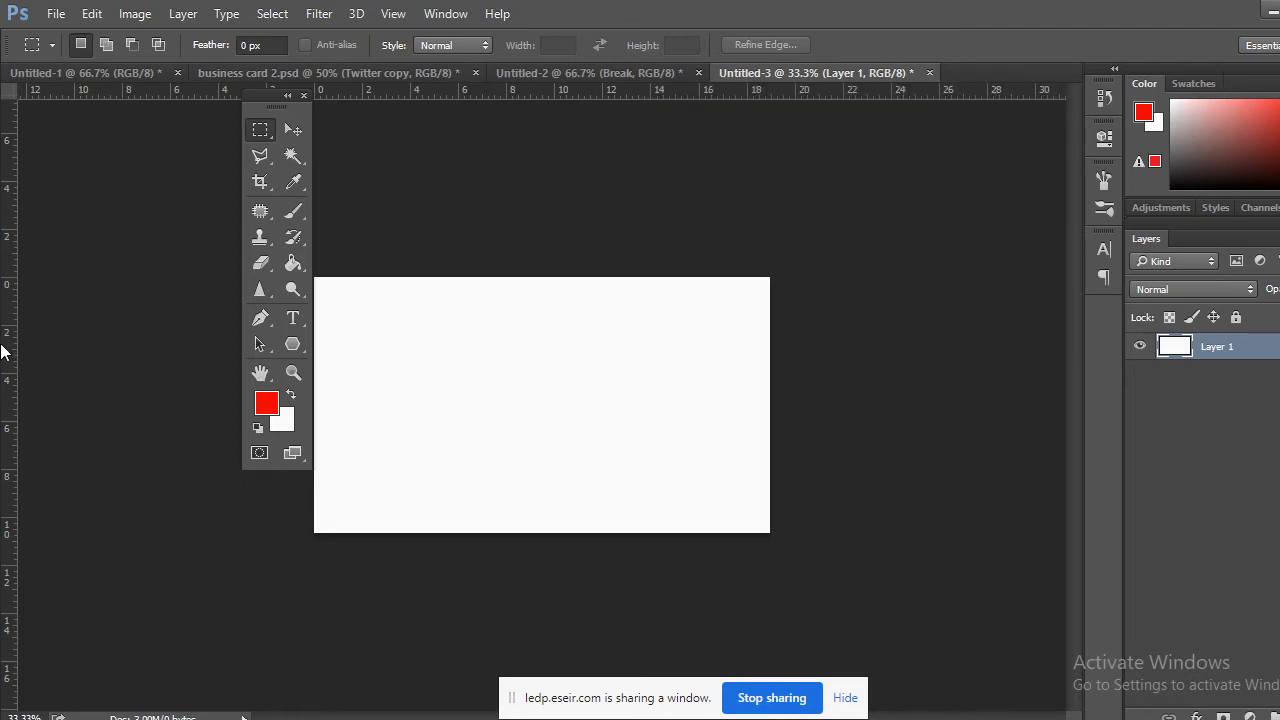
left_click_drag(615, 83, 622, 346)
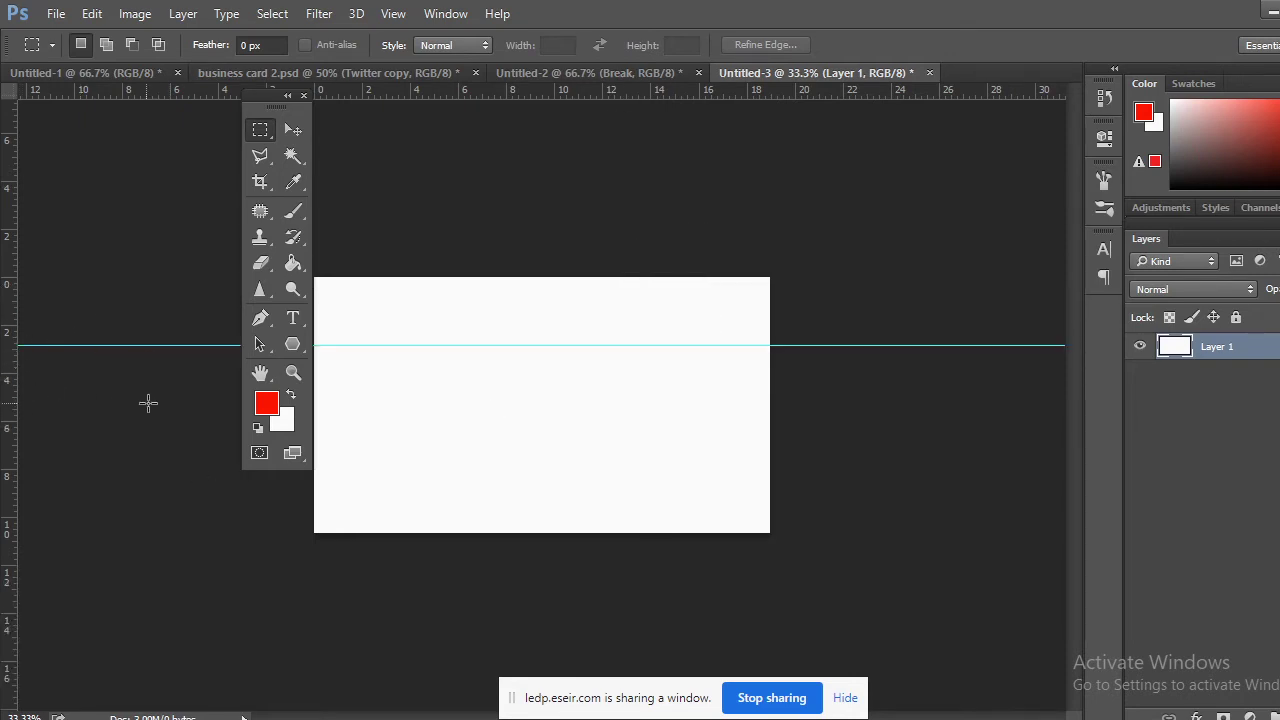
key("ctrl+r")
key("ctrl+r")
right_click(7, 254)
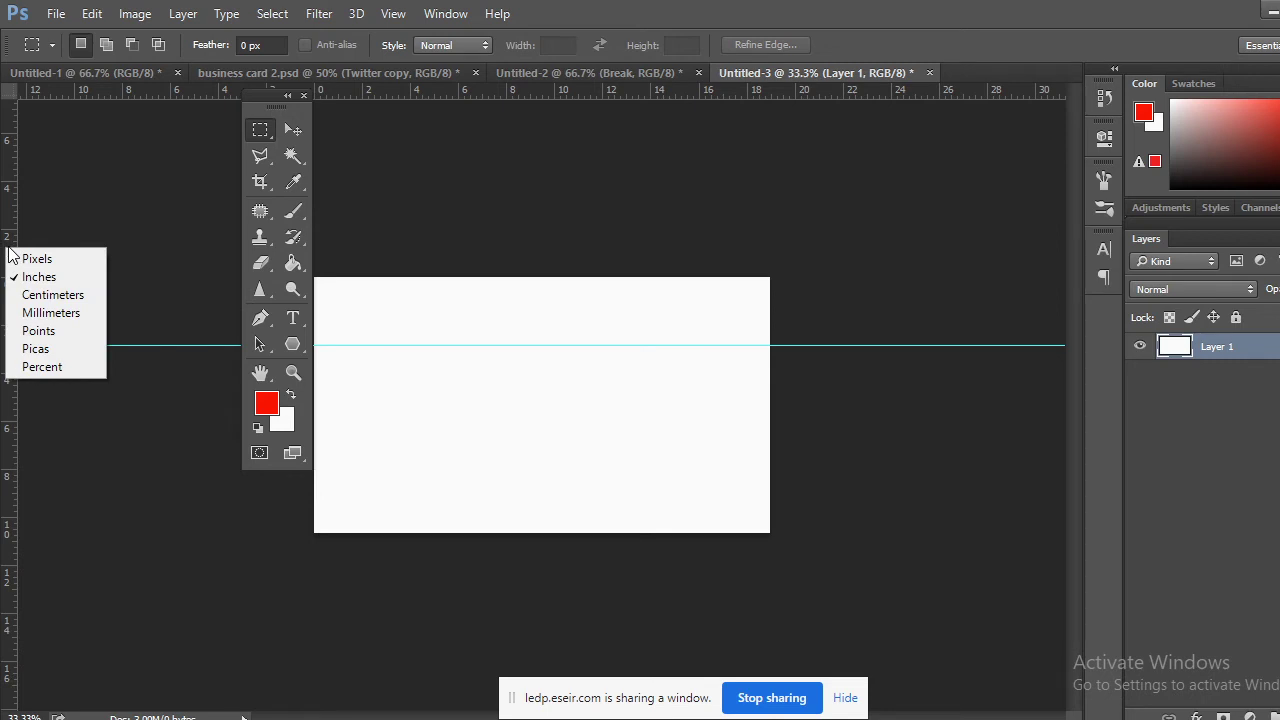
left_click(10, 243)
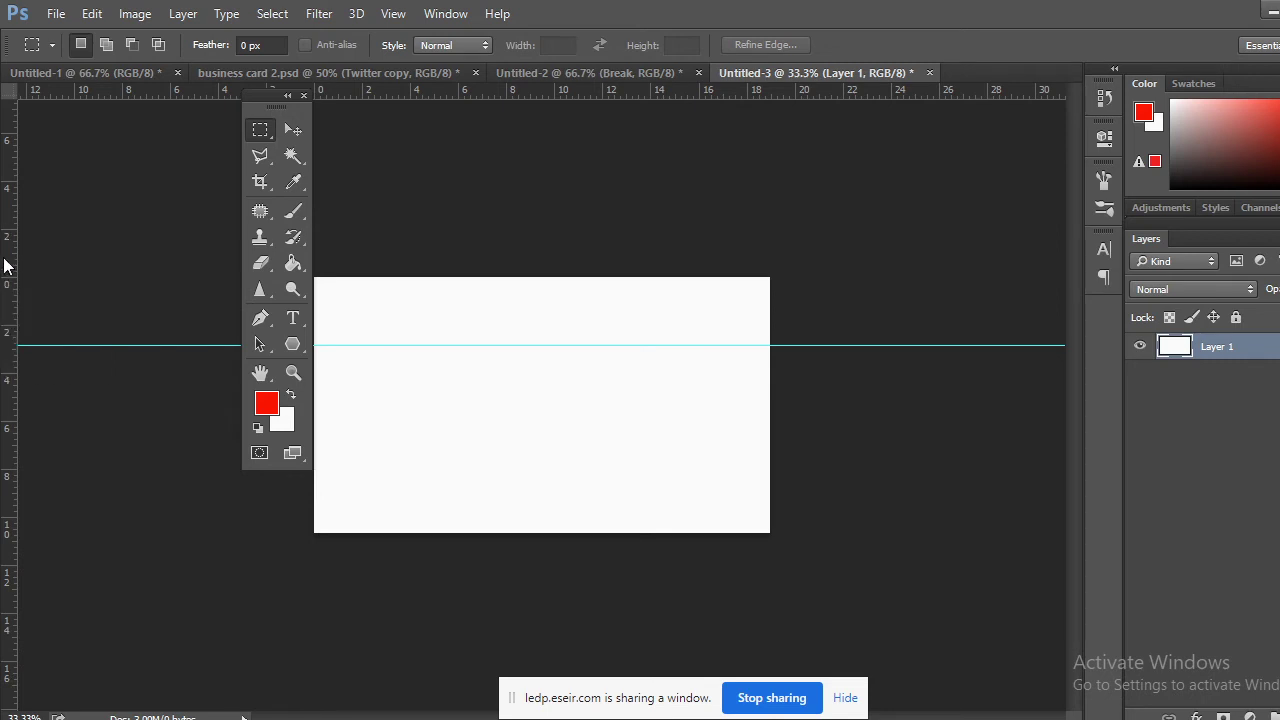
Set the column gutter to 15 in Units & Rulers preferences, toggle rulers back on, and quit
double_click(5, 345)
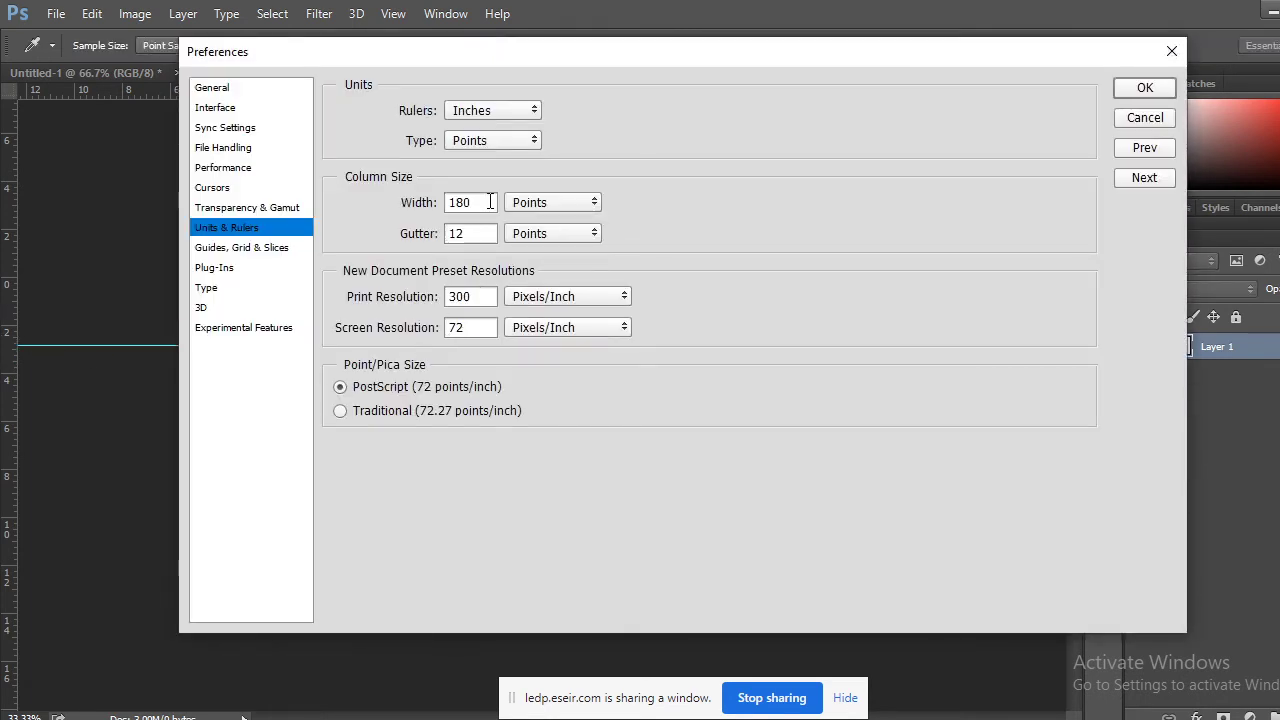
left_click(485, 233)
type("1")
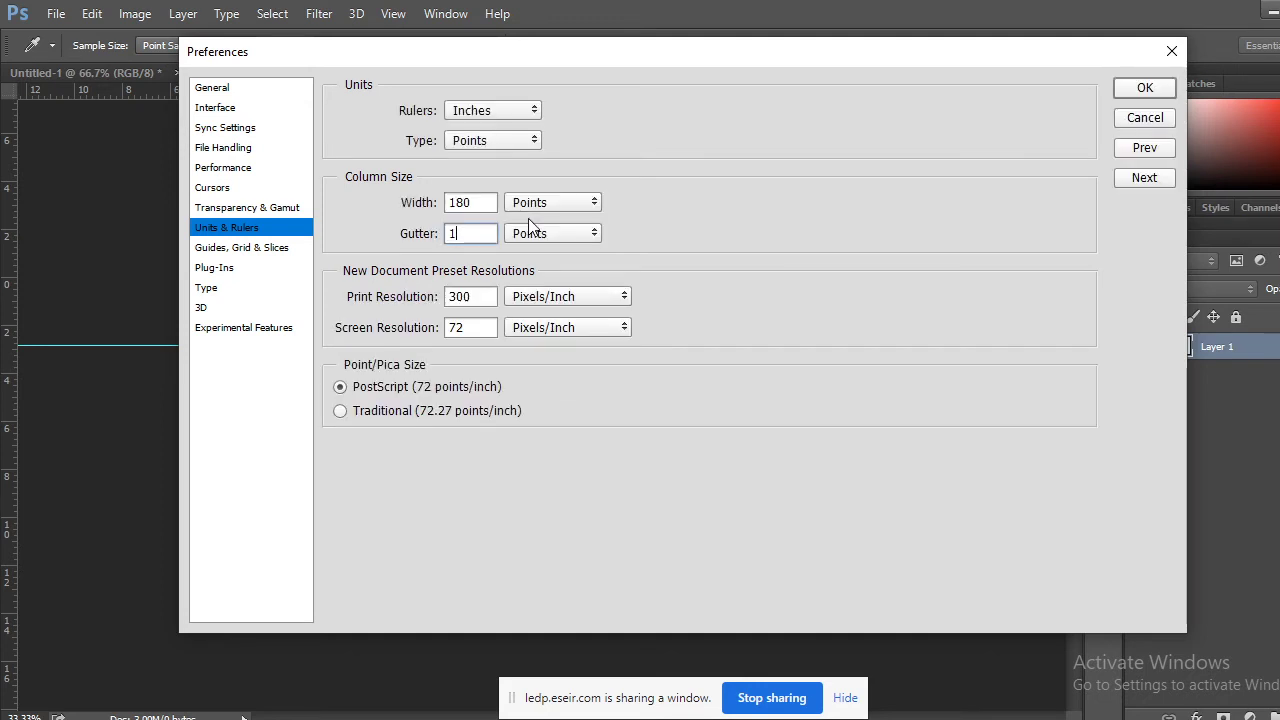
type("5")
left_click(1149, 89)
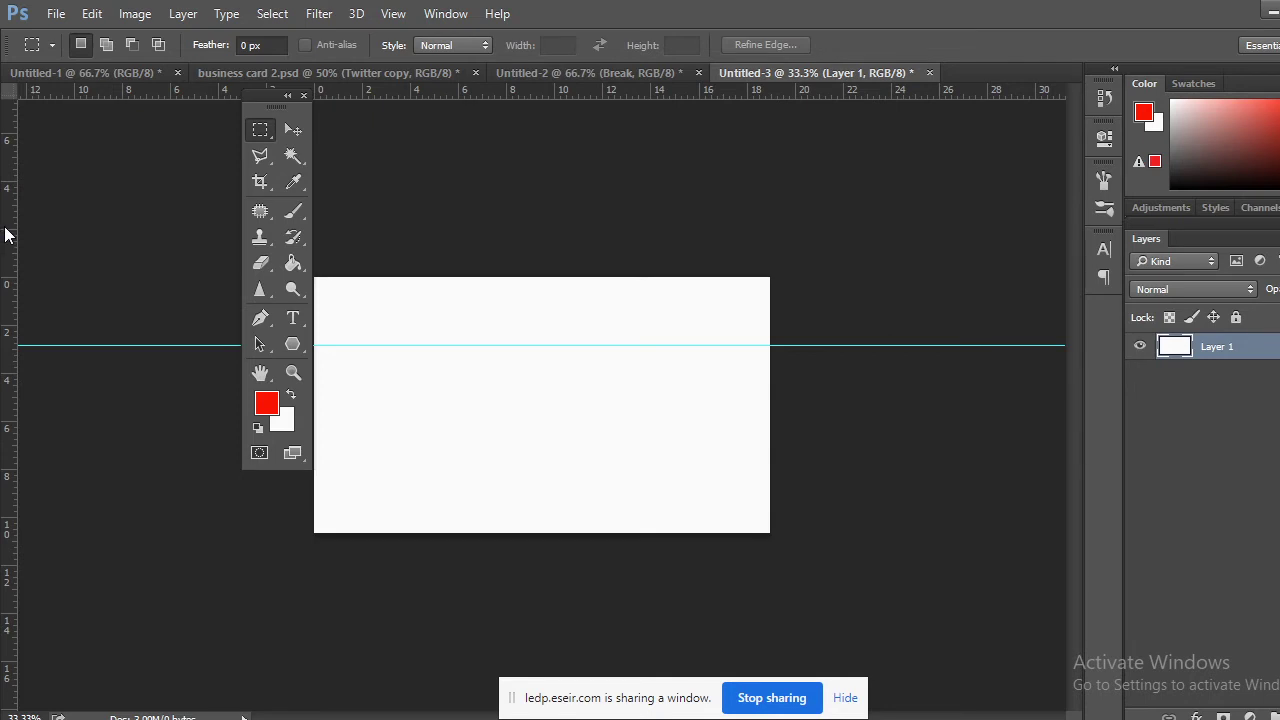
key("ctrl+r")
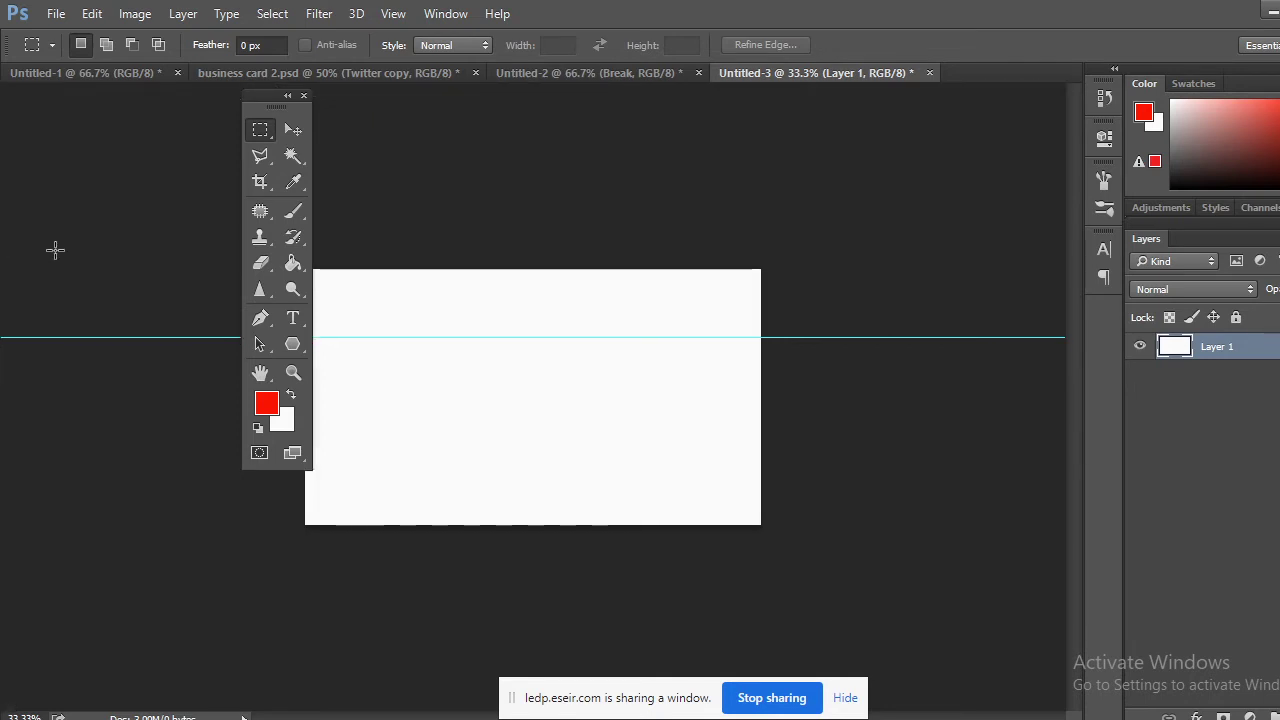
key("ctrl+r")
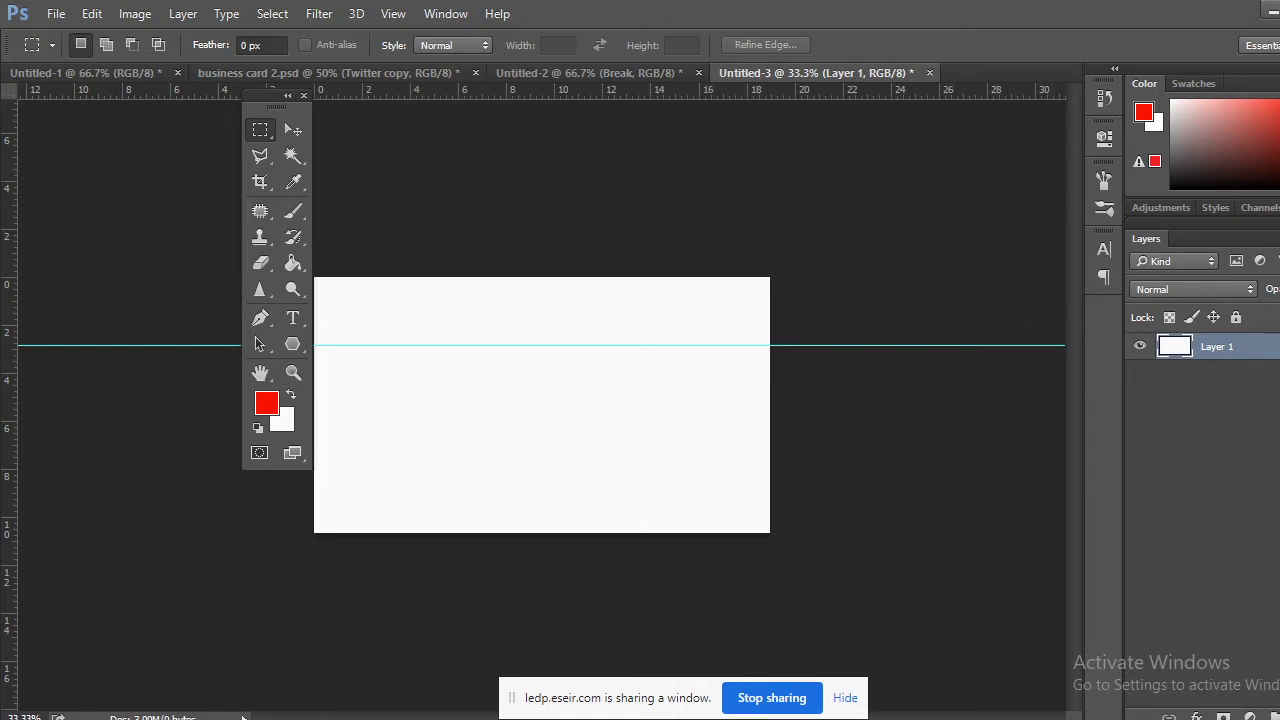
key("ctrl+q")
Close Untitled-3, Untitled-2, business card 2.psd and Untitled-1 without saving, then relaunch Photoshop
left_click(659, 297)
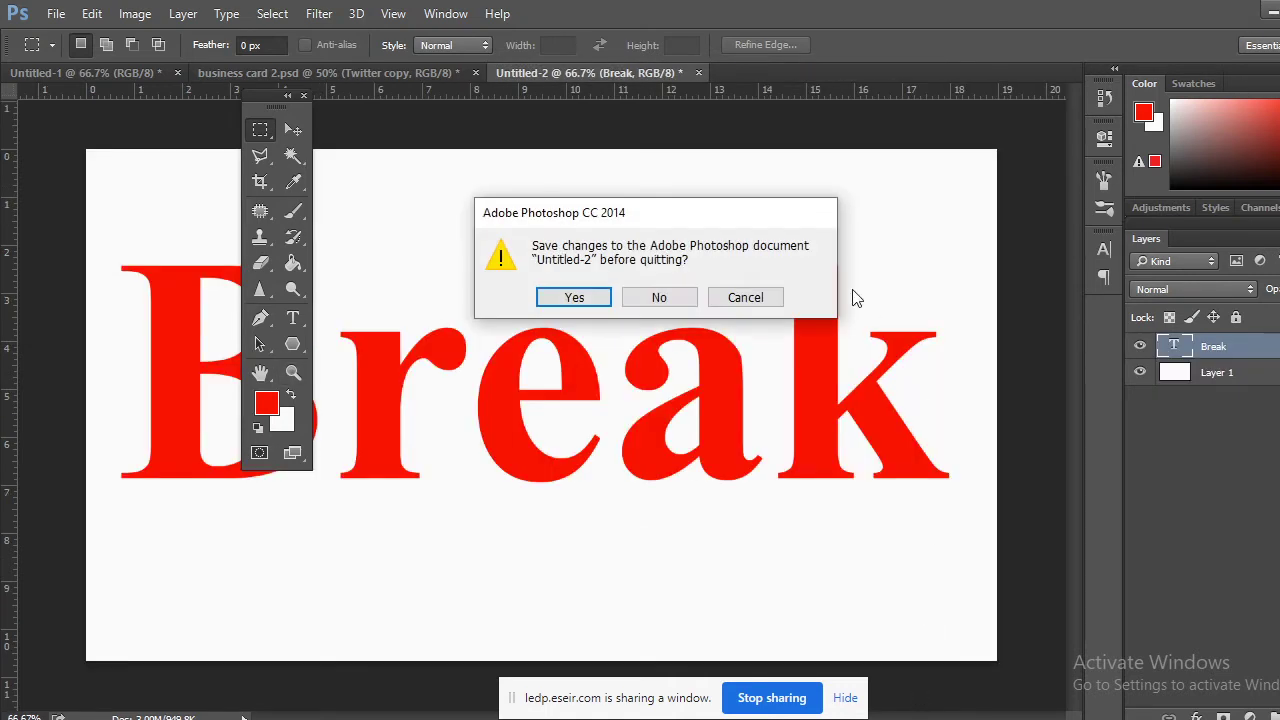
left_click(688, 297)
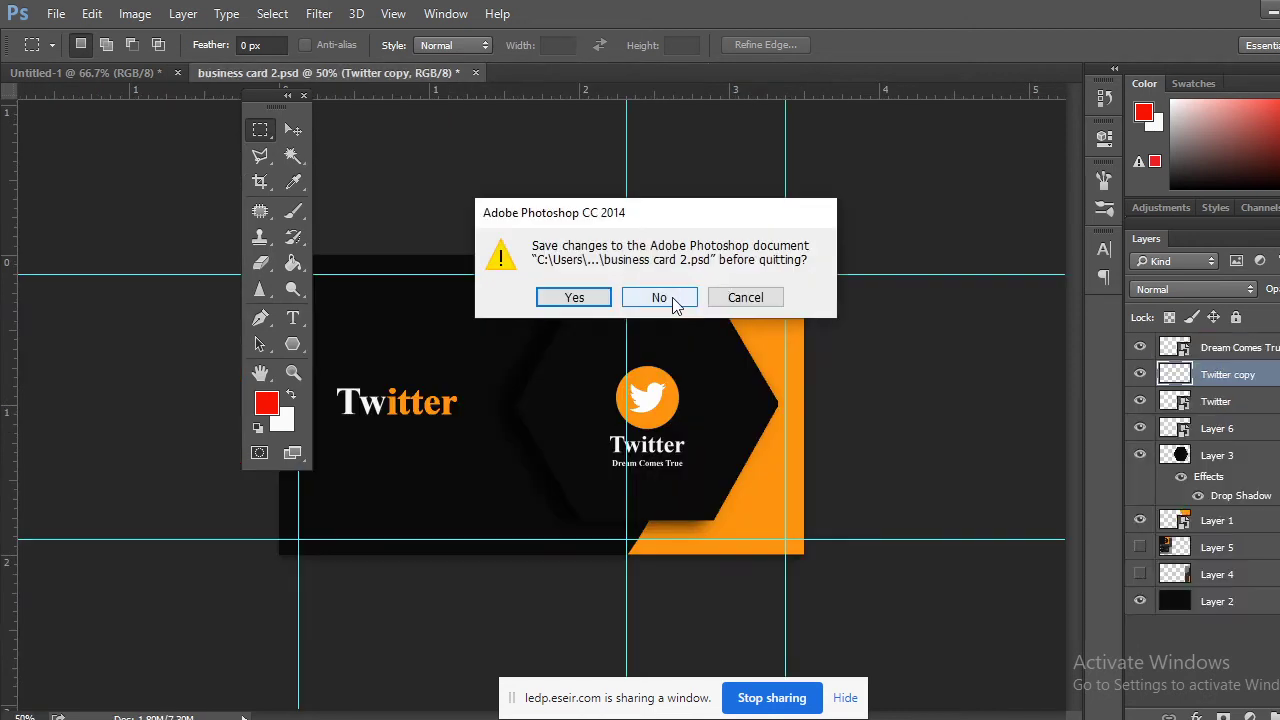
left_click(673, 303)
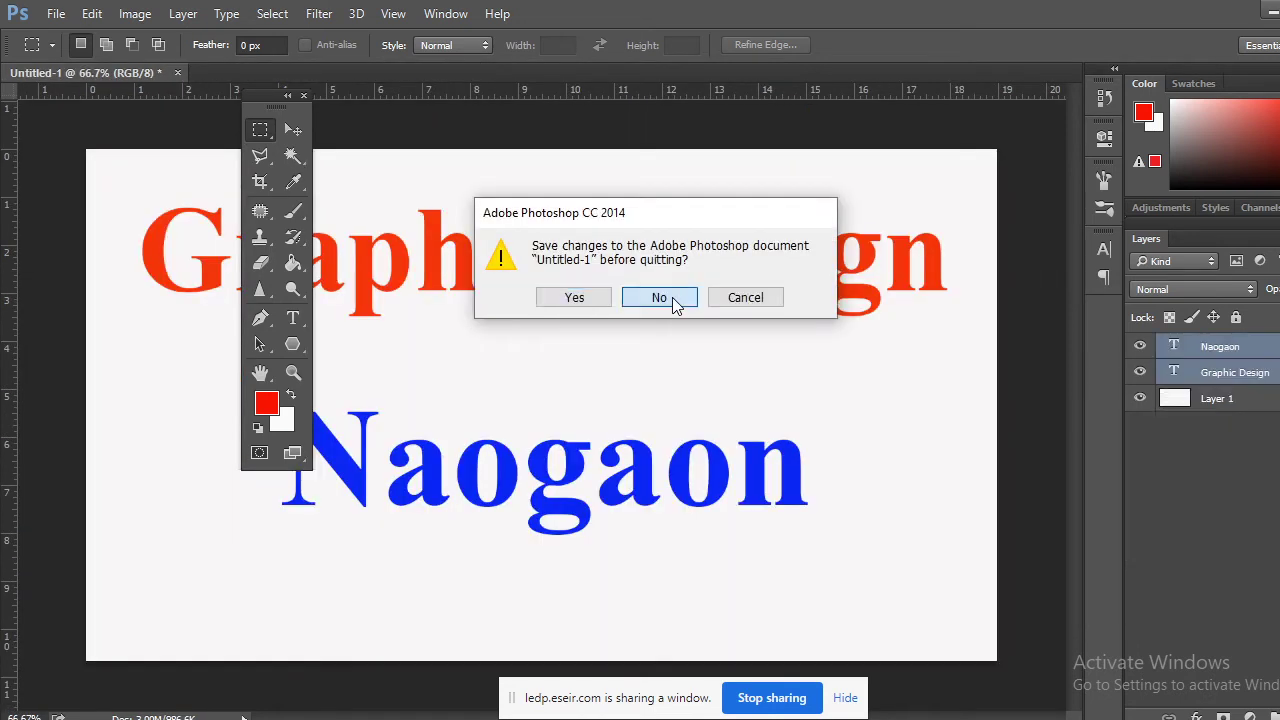
left_click(672, 297)
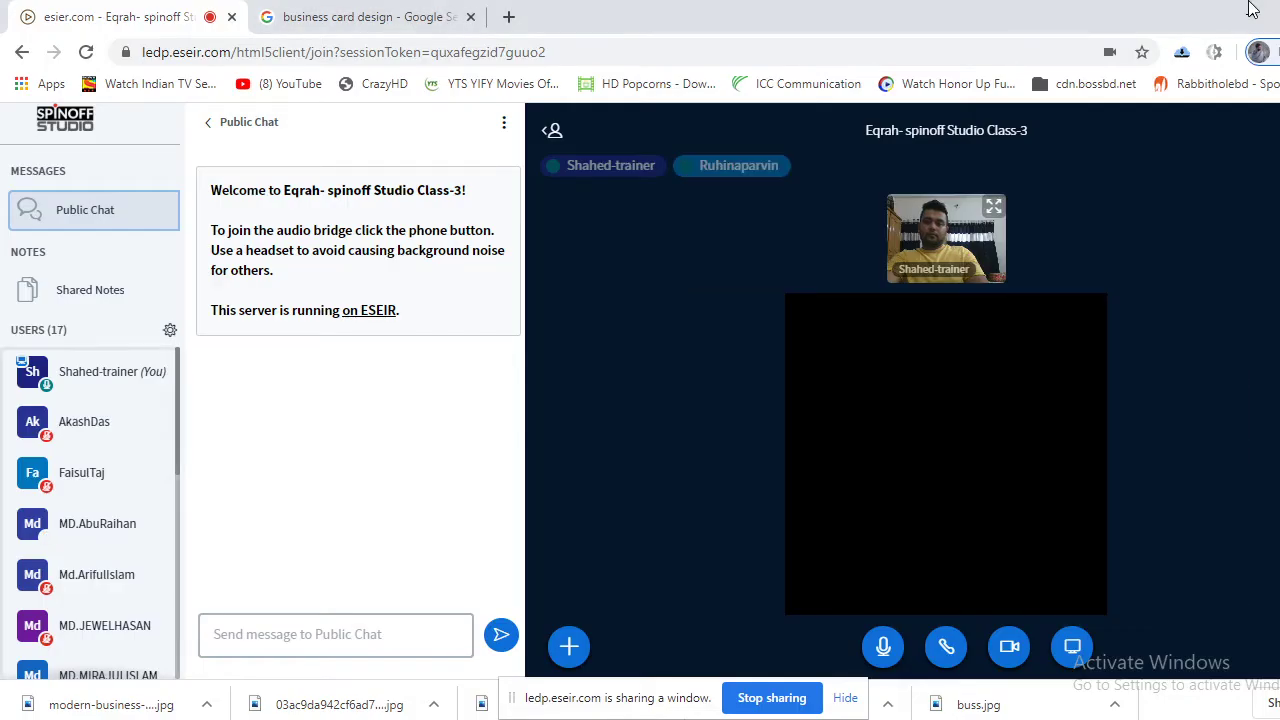
left_click(1250, 16)
left_click(380, 719)
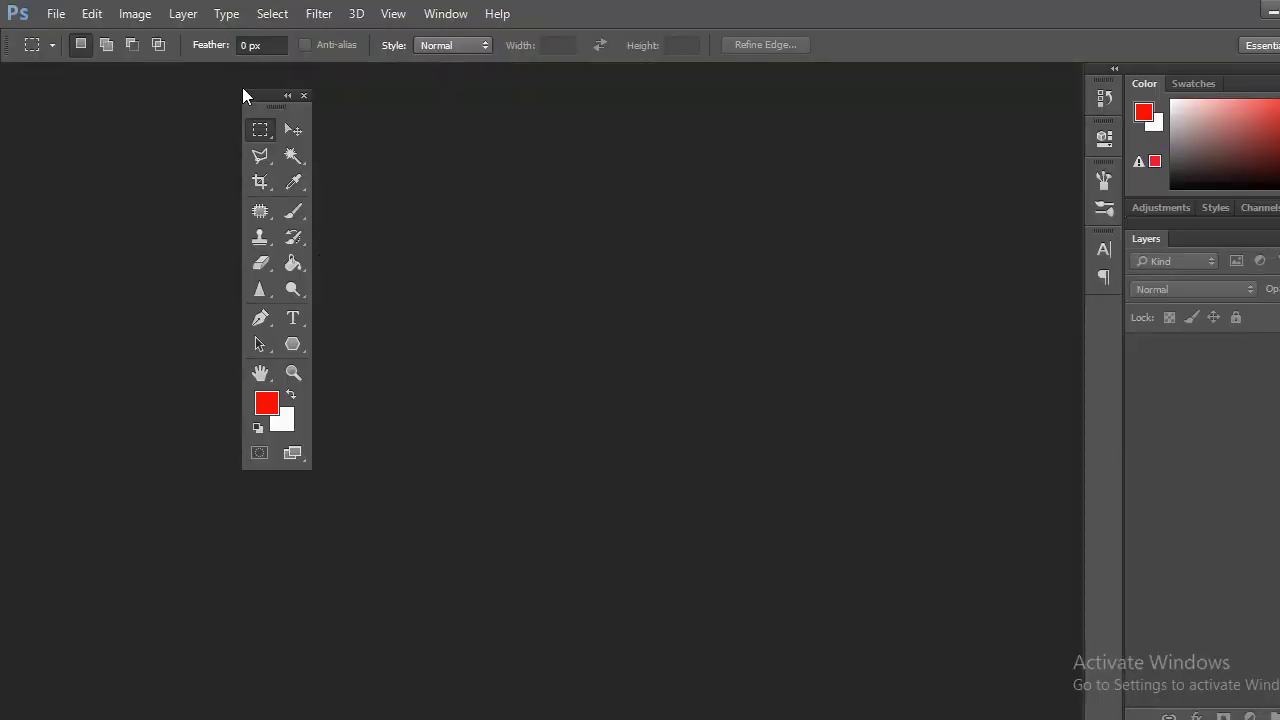
Dock the tools panel at the left and create a new 1366 × 768 transparent document
left_click_drag(260, 97, 22, 74)
left_click(56, 14)
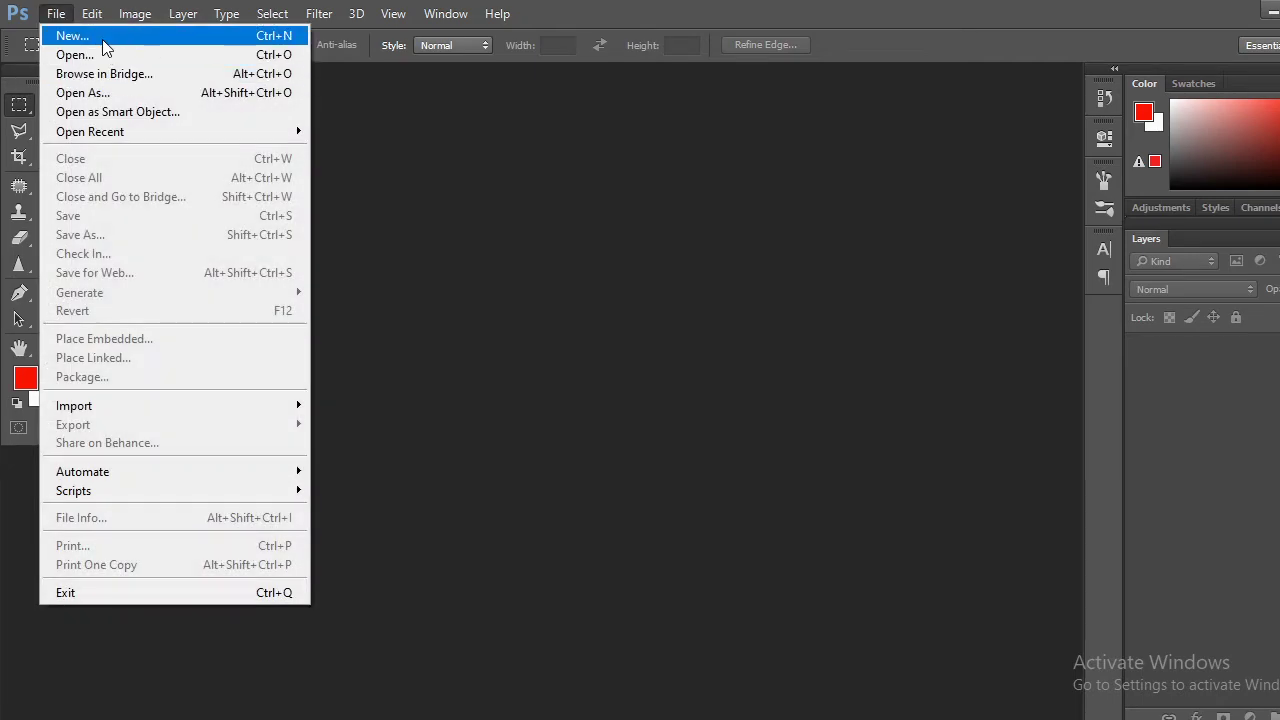
left_click(103, 43)
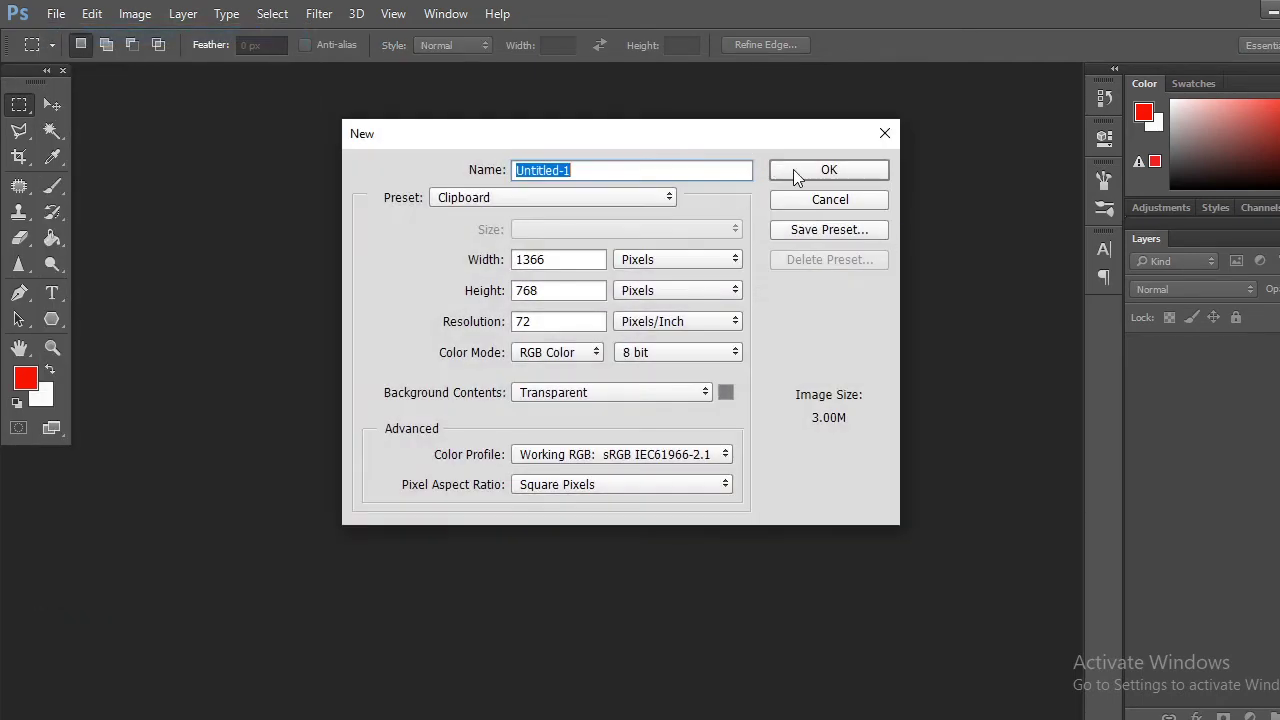
left_click(801, 197)
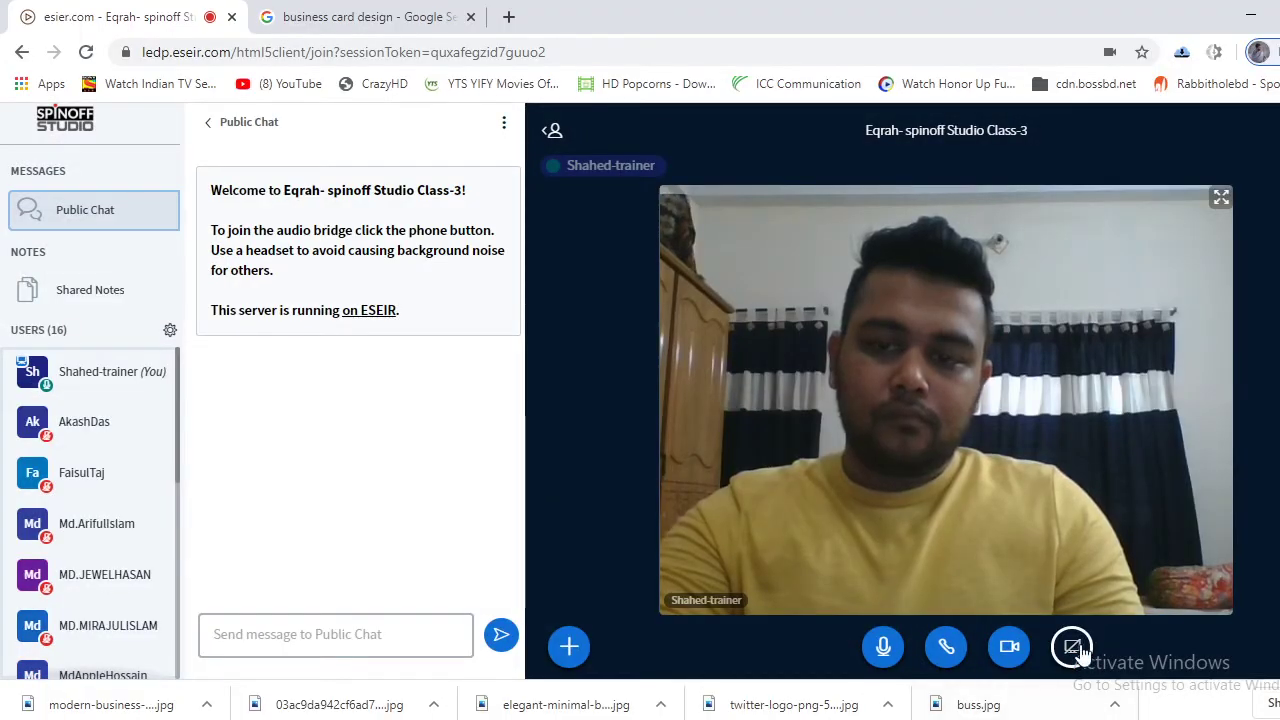
Share the Photoshop Untitled-1 application window with the ESEIR class
left_click(1072, 646)
left_click(663, 158)
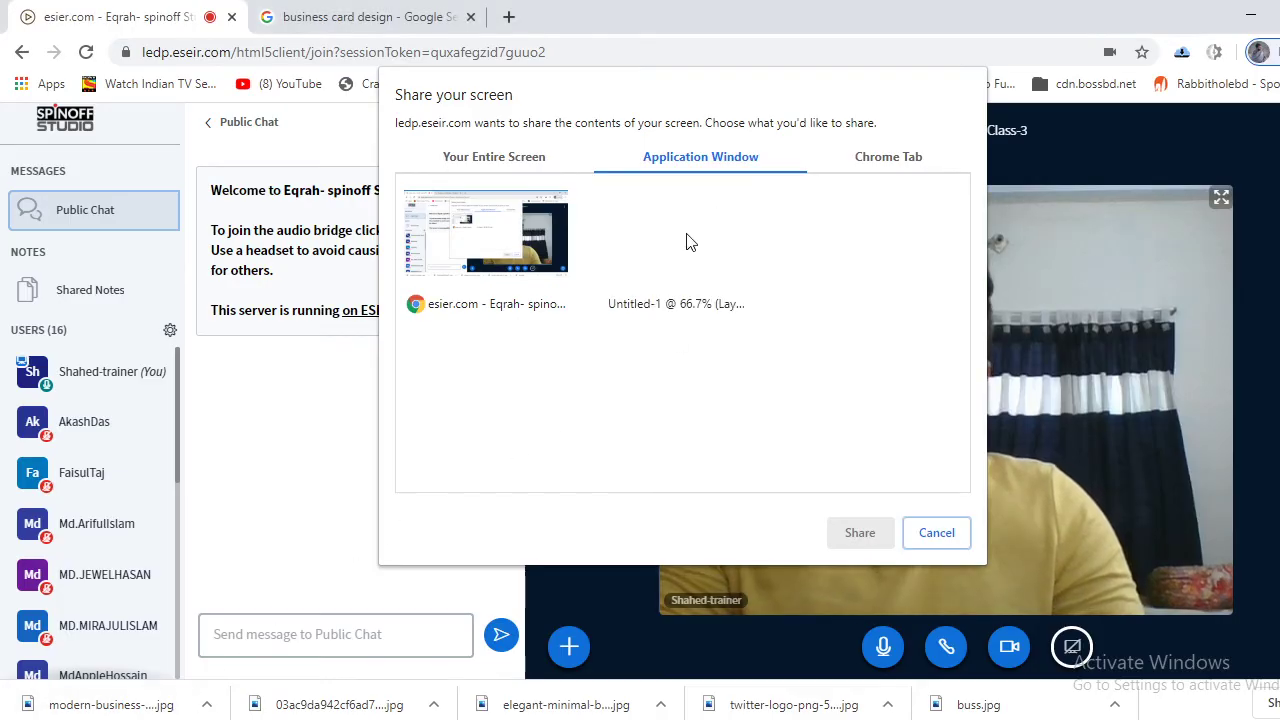
left_click(687, 241)
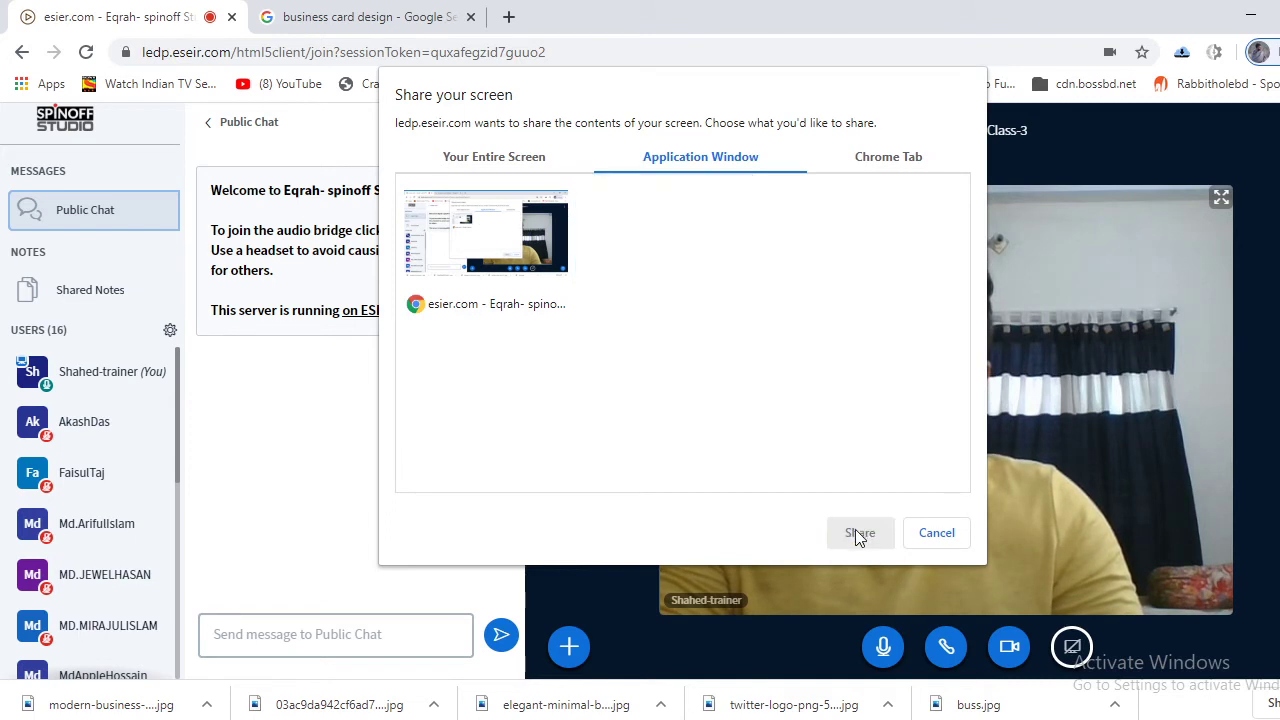
left_click(693, 284)
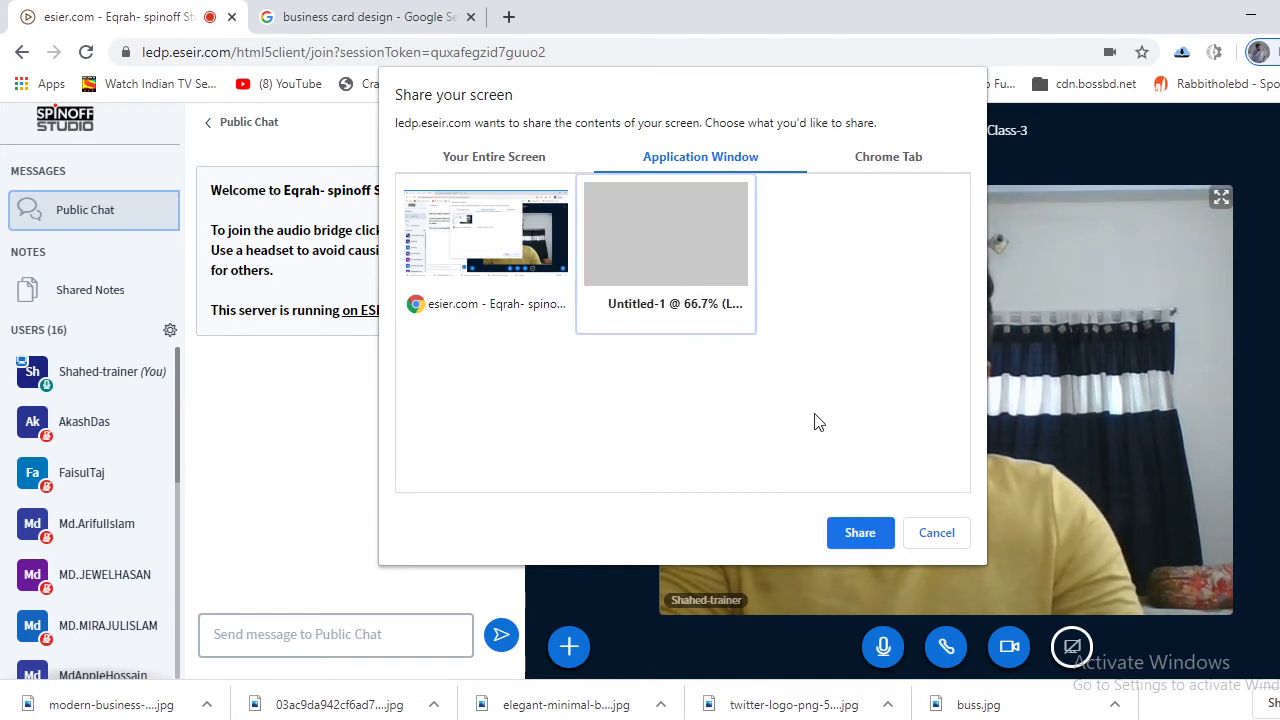
left_click(855, 533)
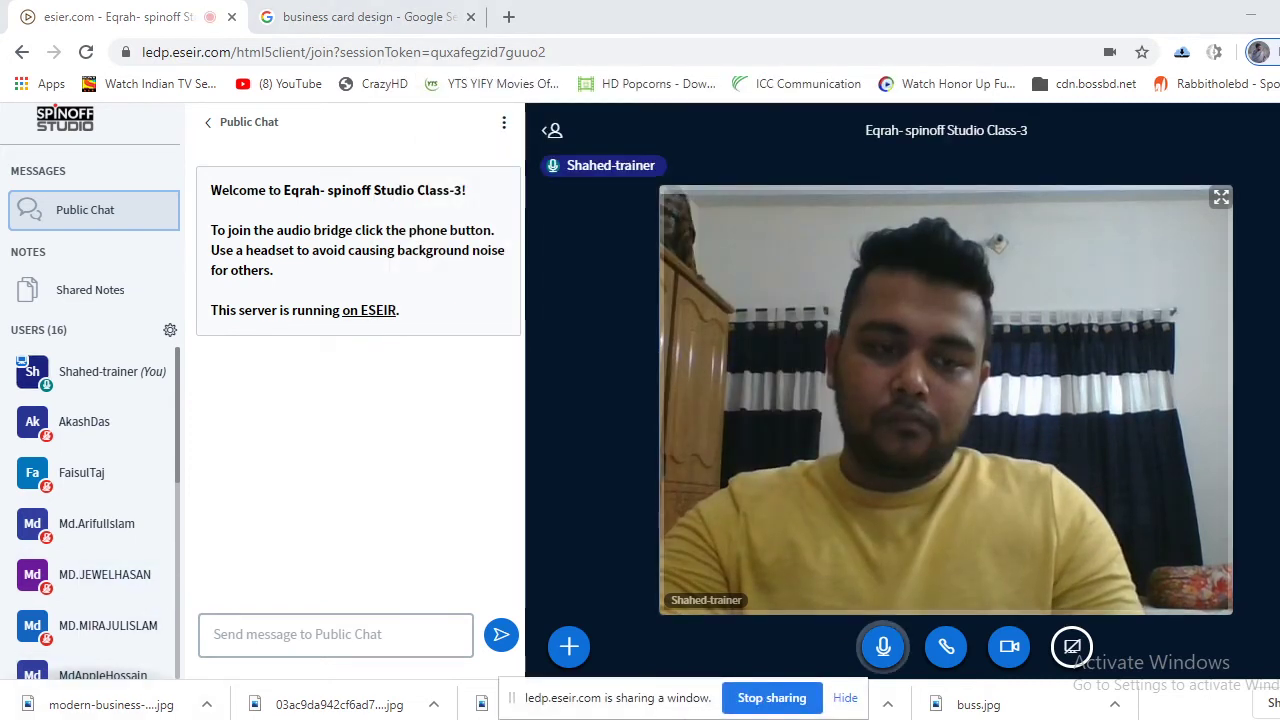
Fill Untitled-1's transparent layer with white and float the Tools panel over the workspace
key("alt+Tab")
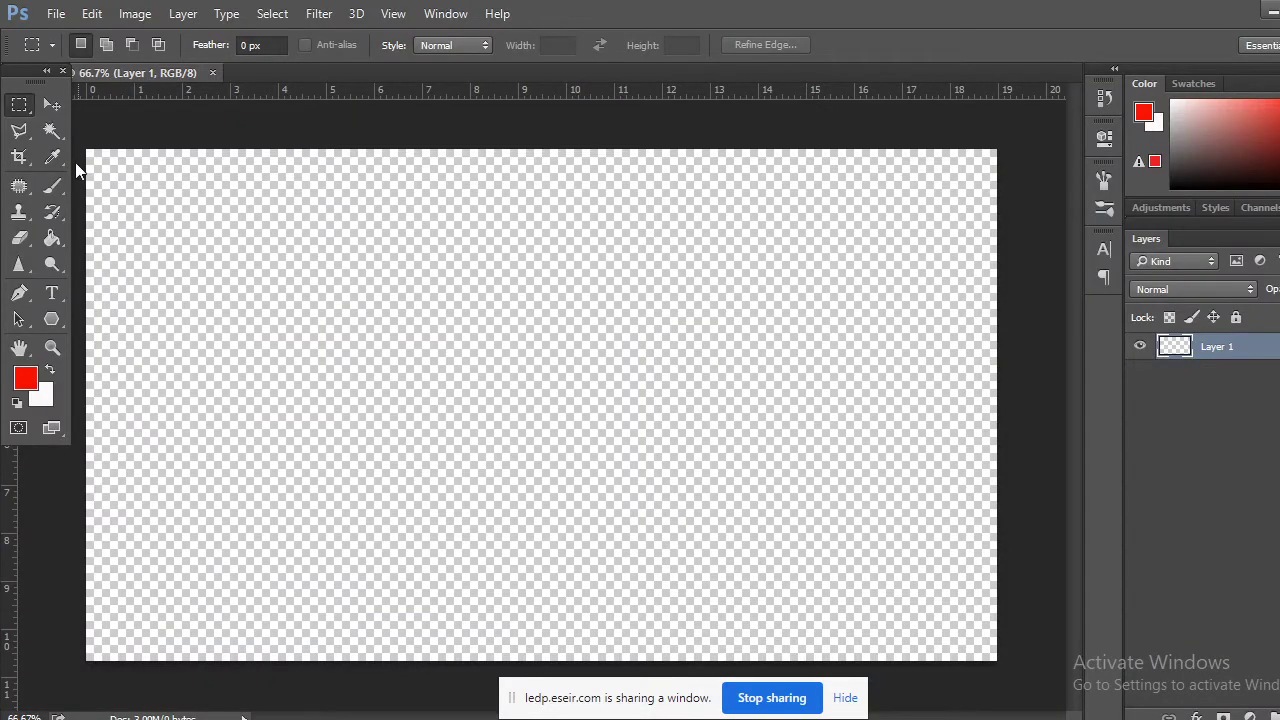
key("ctrl+BackSpace")
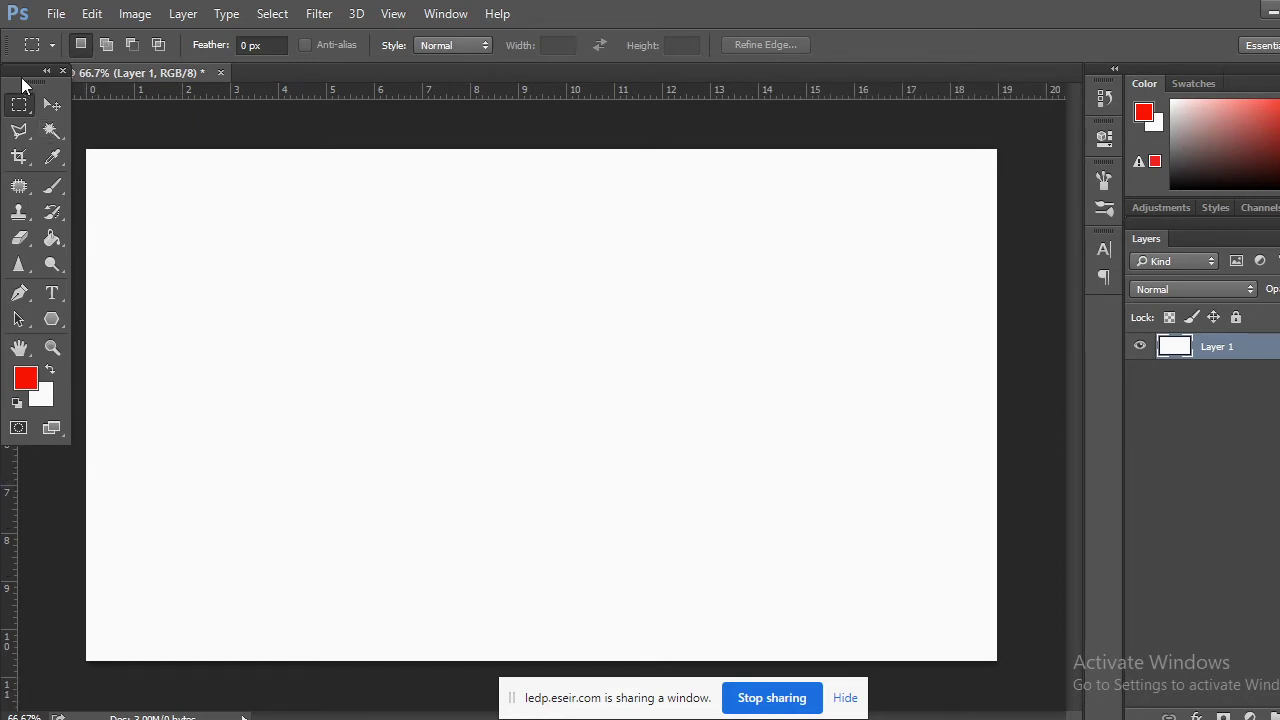
left_click_drag(43, 96, 253, 82)
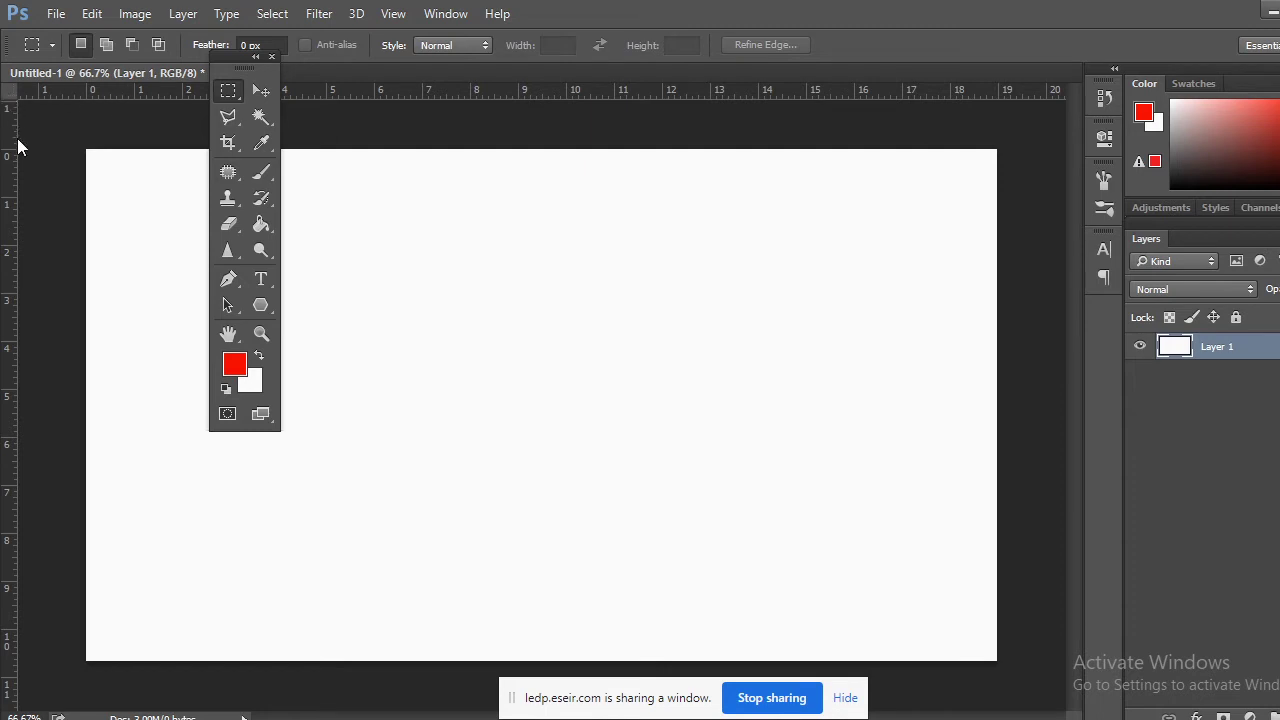
left_click_drag(20, 180, 72, 192)
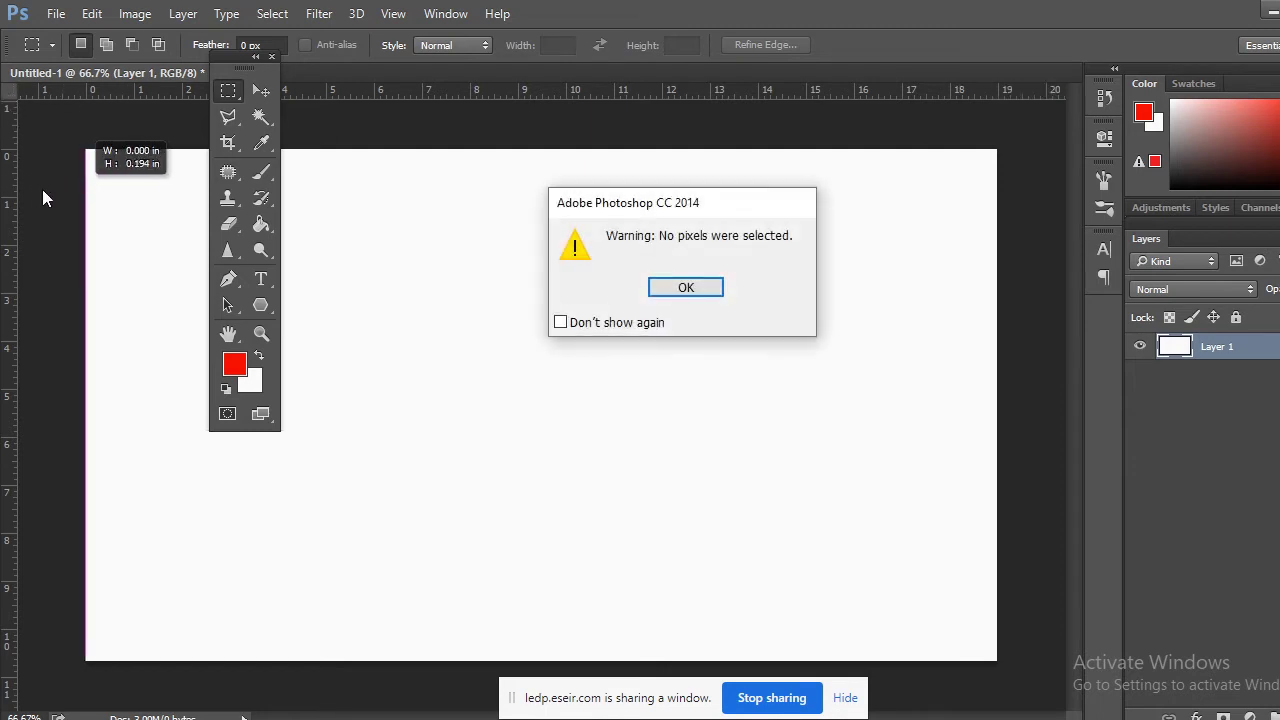
left_click(686, 287)
left_click(261, 90)
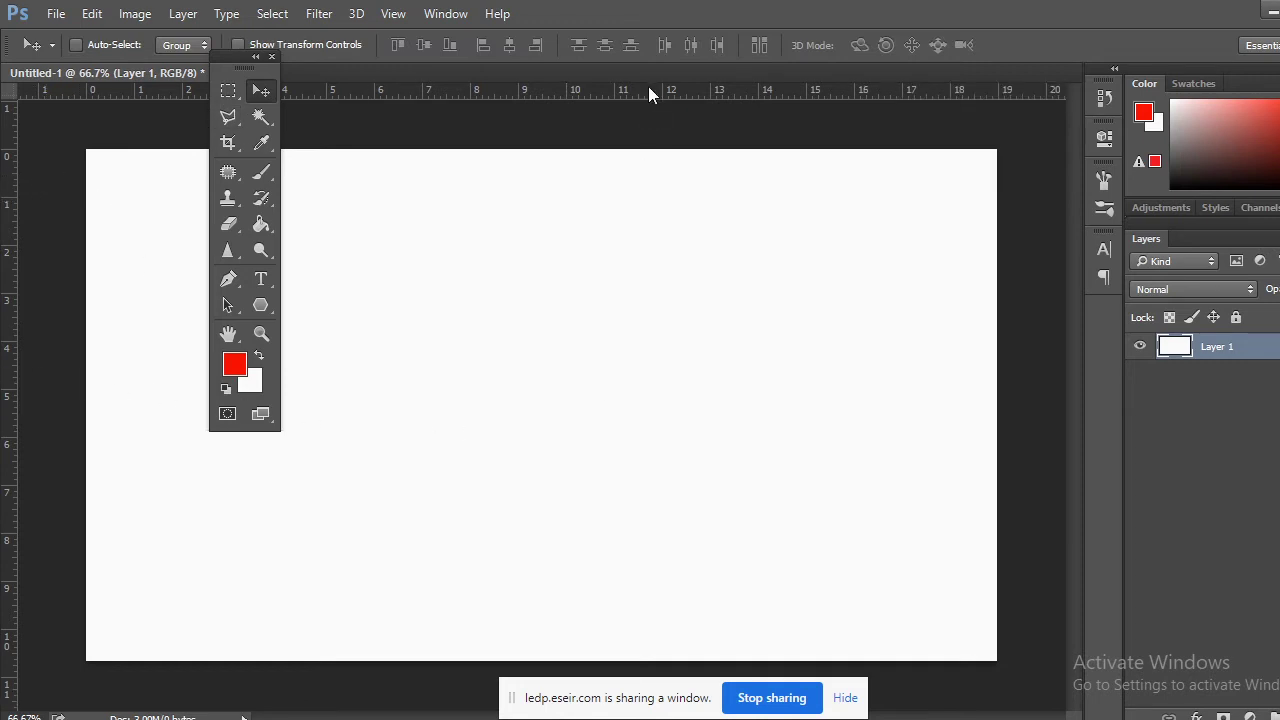
Drag two horizontal guides down across the middle of the white canvas
left_click_drag(648, 86, 655, 388)
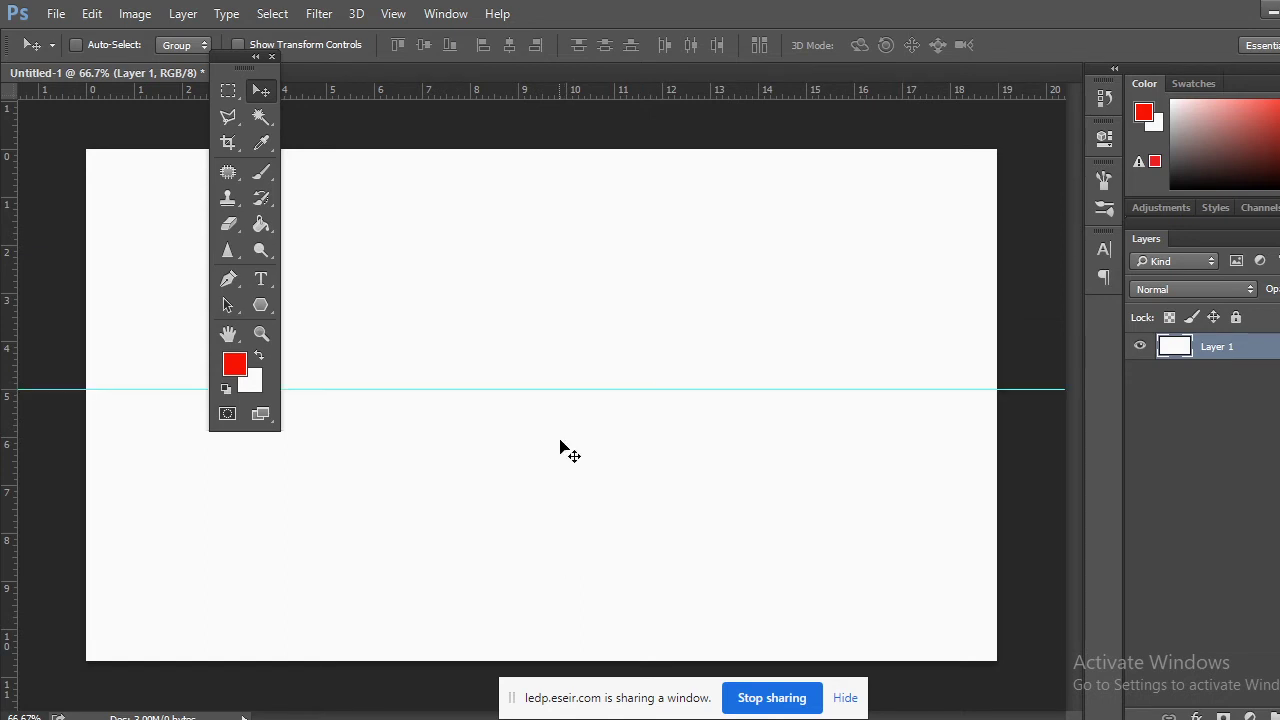
left_click_drag(724, 97, 724, 343)
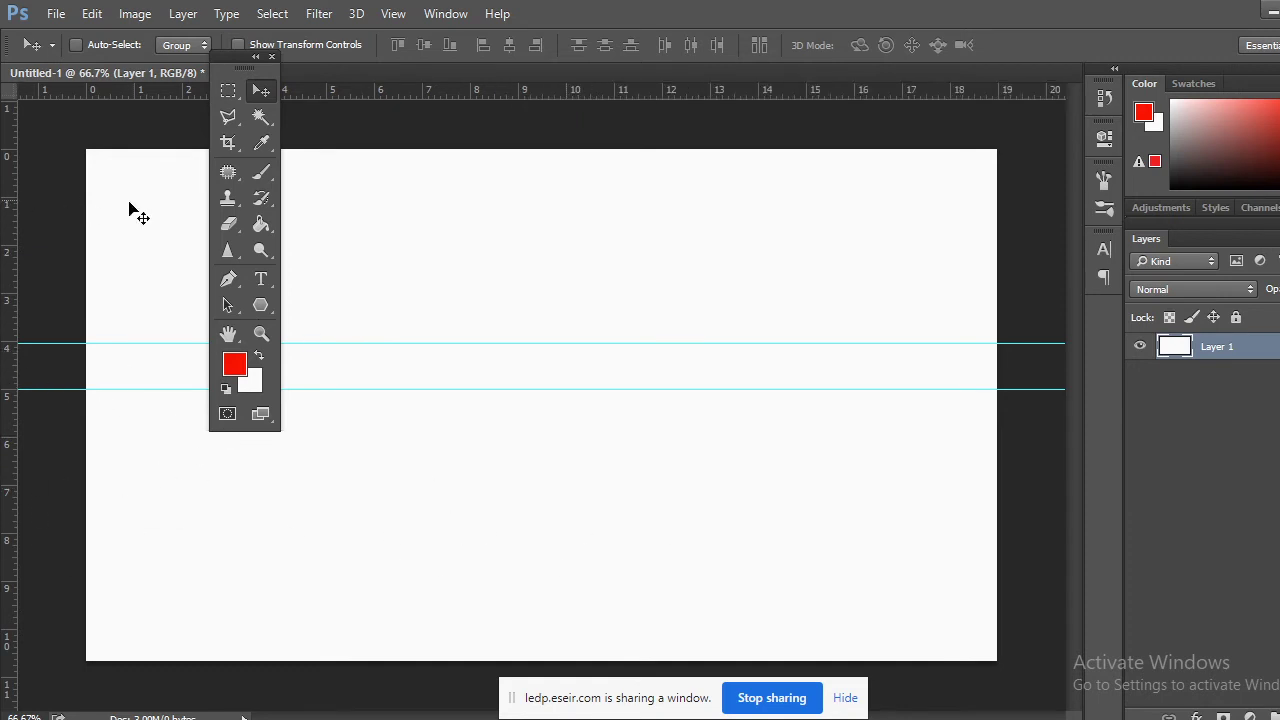
right_click(7, 260)
key("Escape")
Switch the ruler units to Points, then back to Inches
right_click(13, 285)
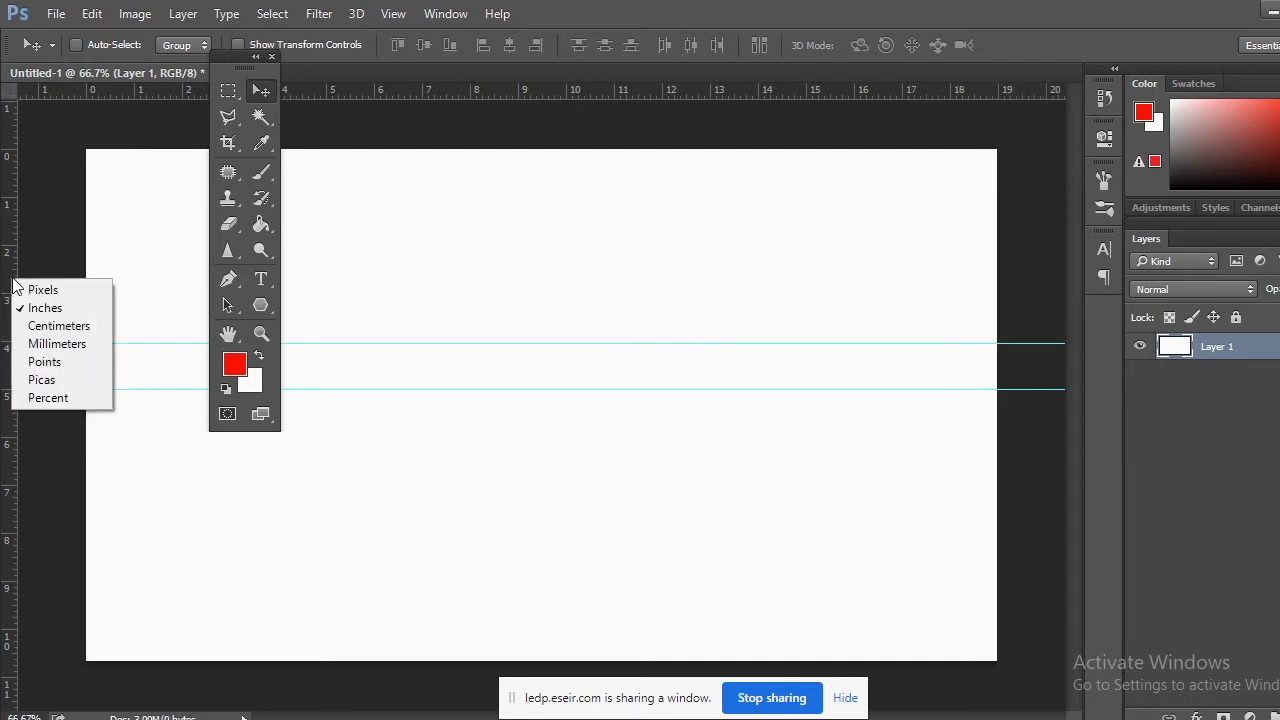
left_click(60, 364)
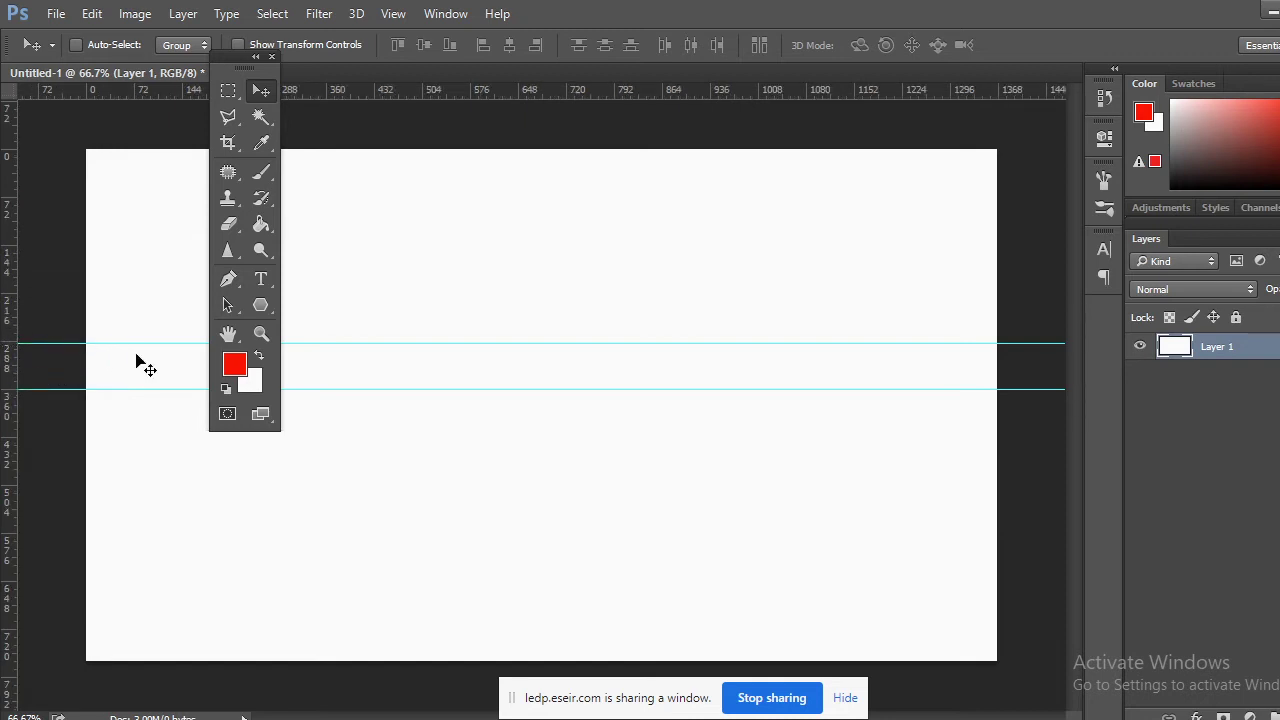
right_click(12, 333)
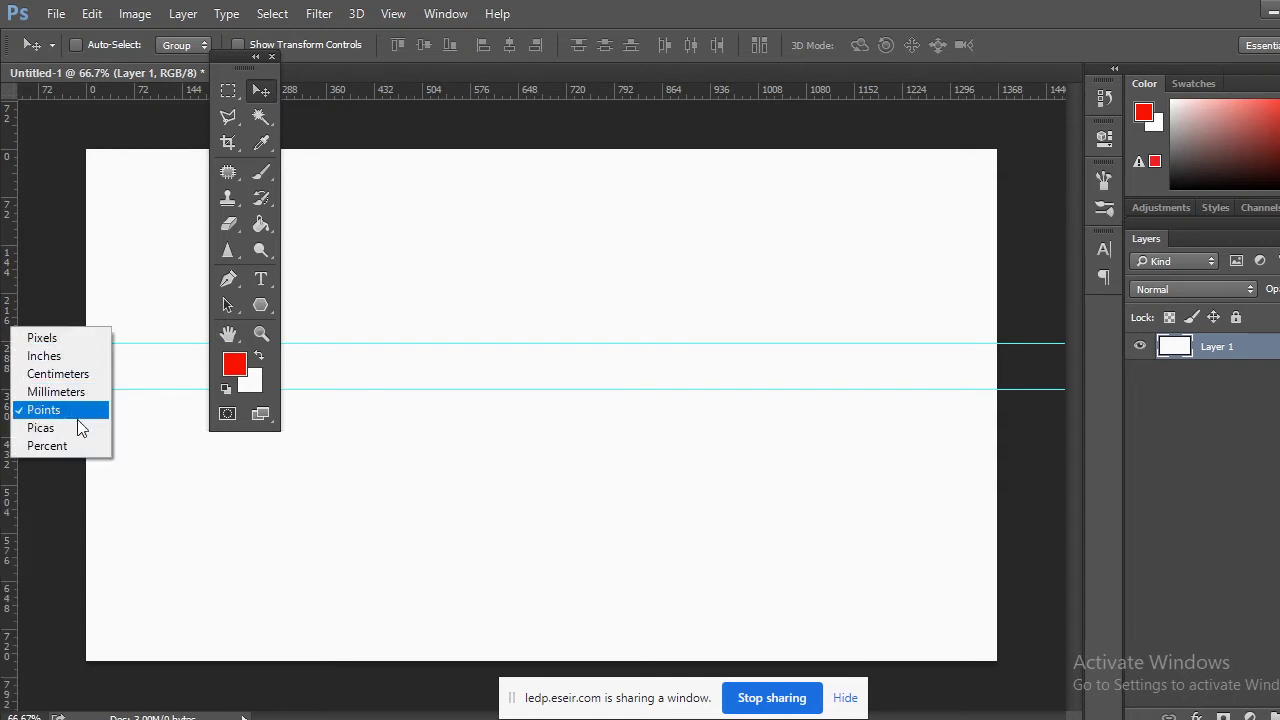
left_click(44, 356)
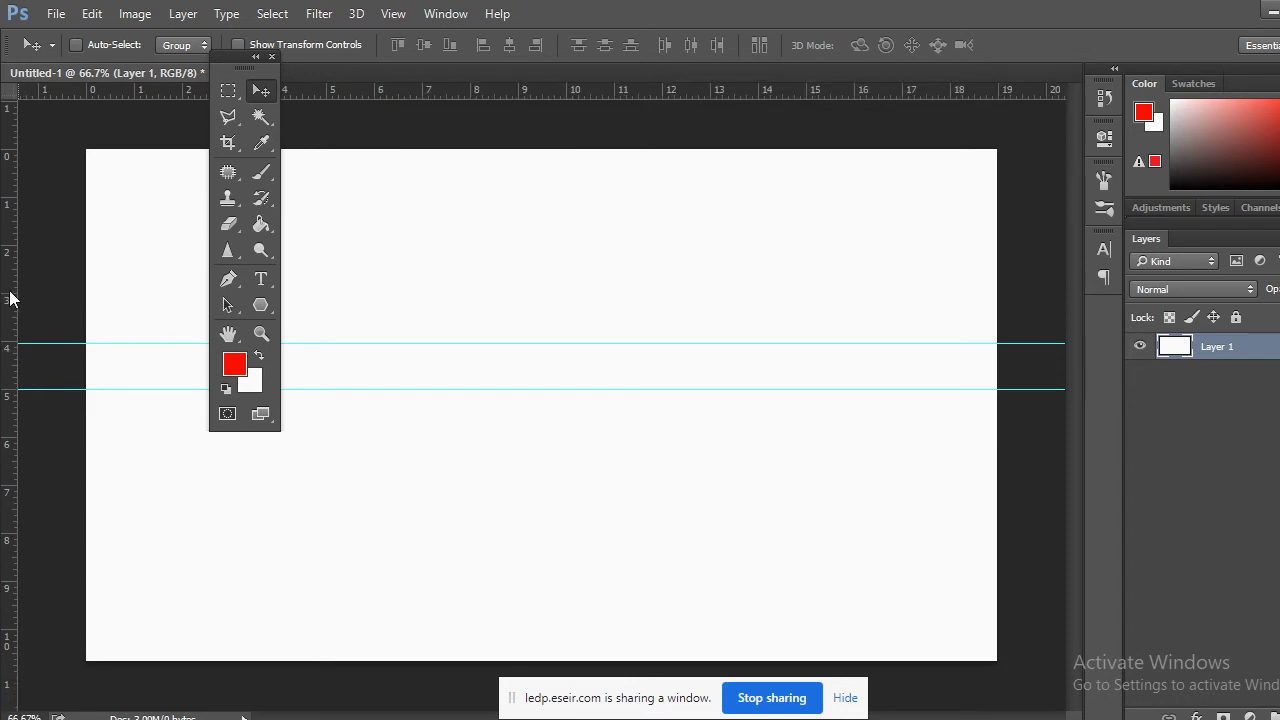
Dock the Tools panel and place a vertical guide near the 14-inch mark
left_click_drag(12, 298, 215, 337)
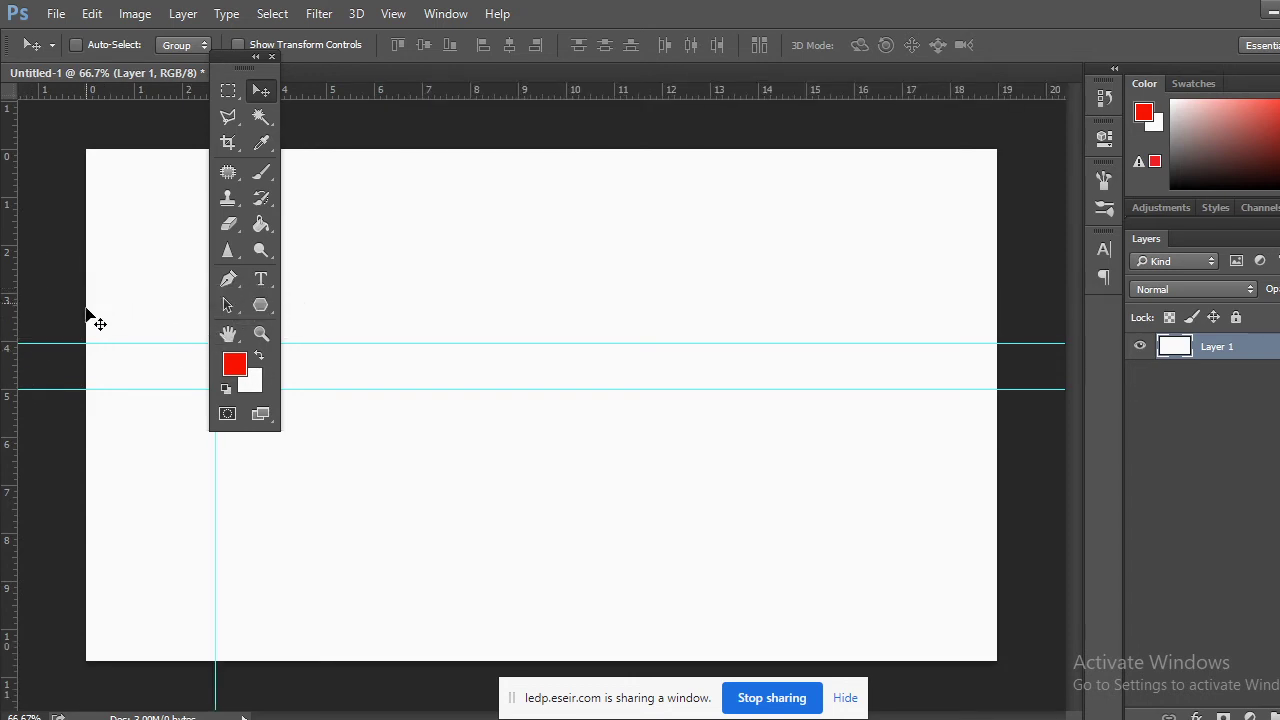
left_click_drag(233, 64, 29, 94)
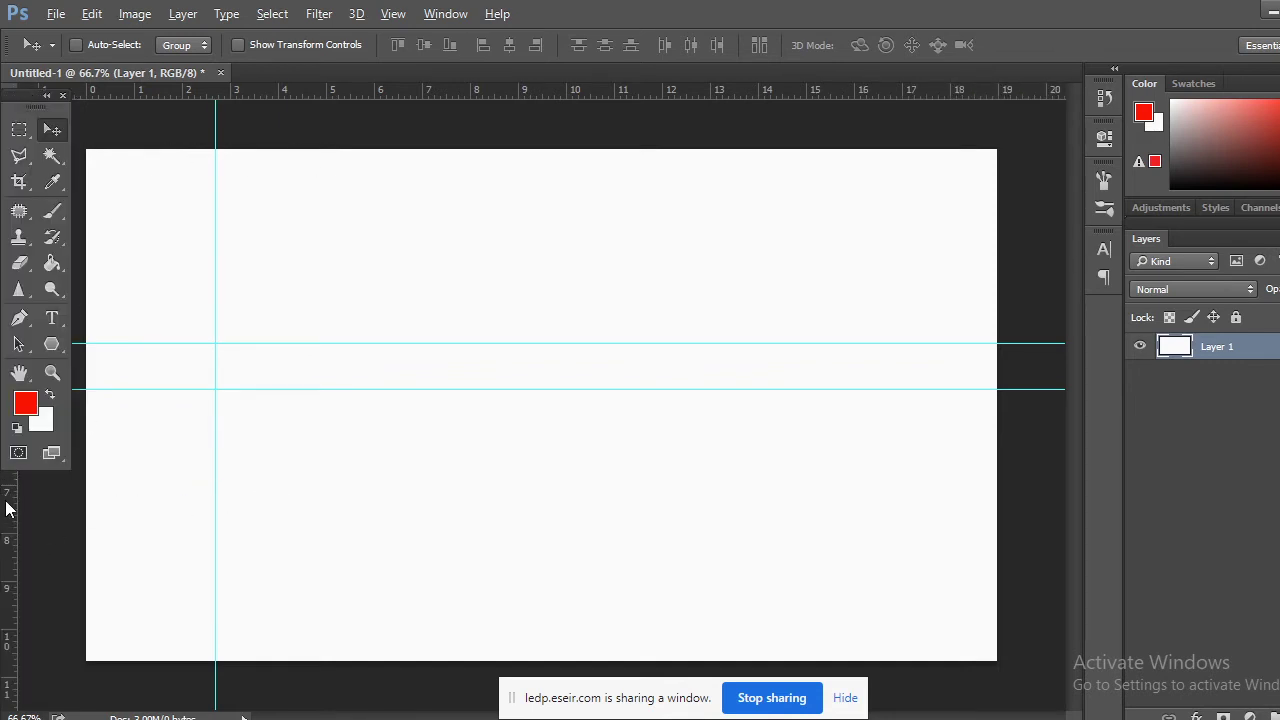
left_click_drag(5, 497, 271, 324)
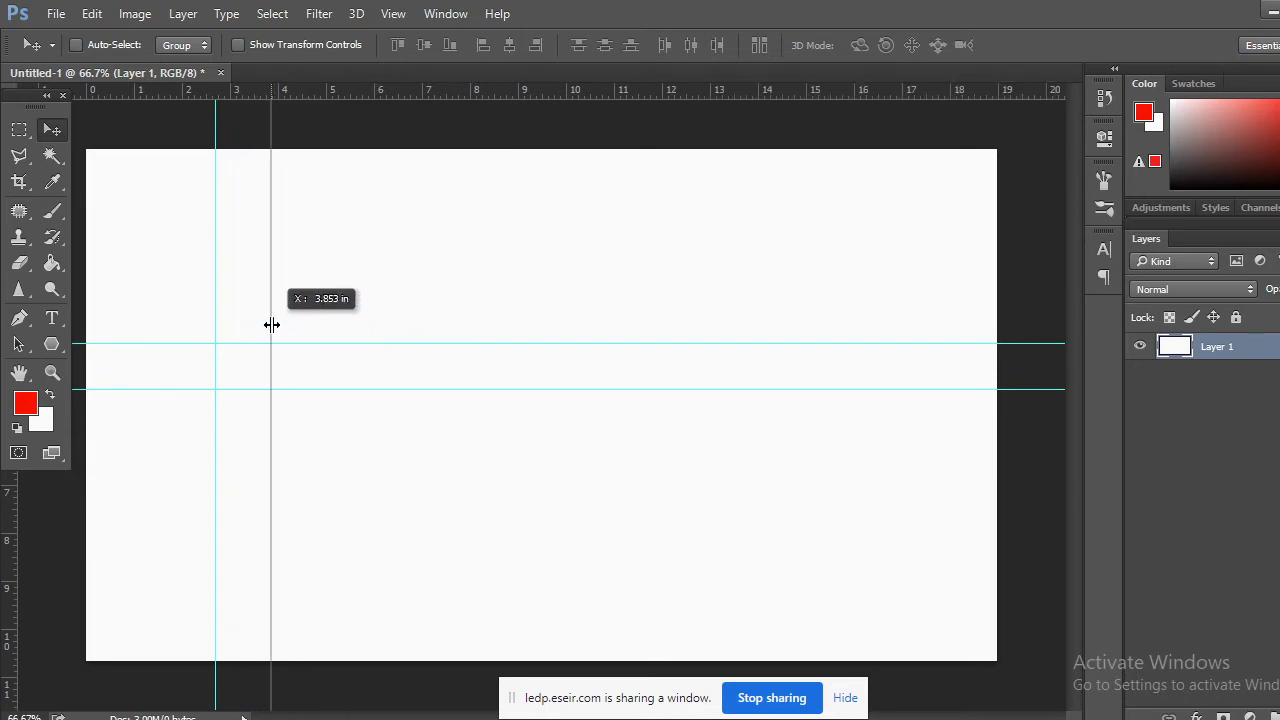
left_click_drag(383, 340, 760, 316)
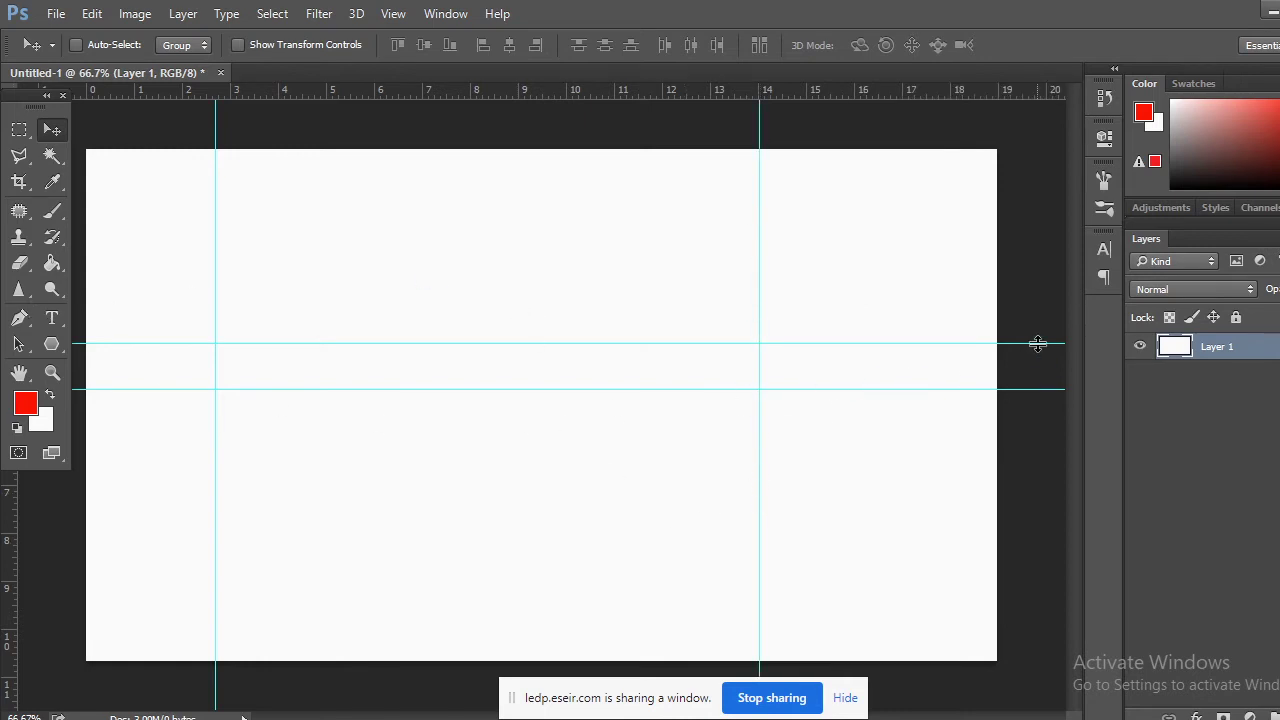
Drag both horizontal guides and the old left vertical guide off the canvas
left_click_drag(1037, 343, 1013, 80)
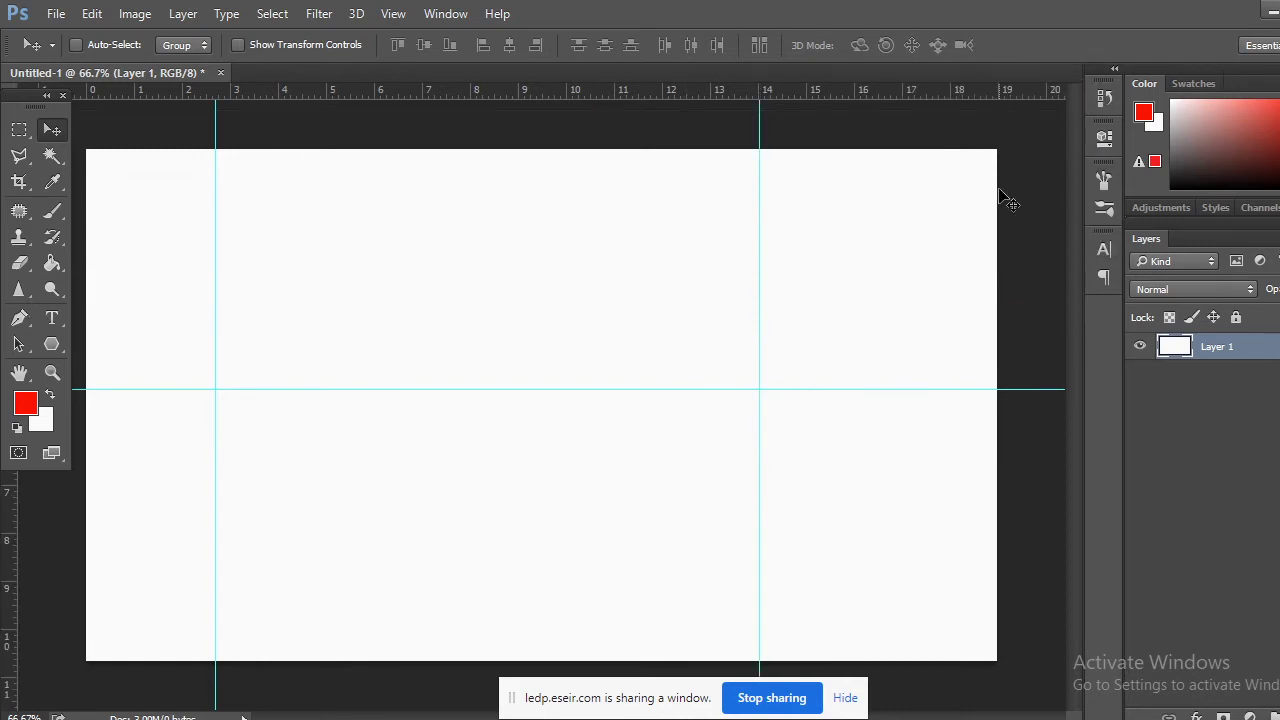
left_click_drag(1031, 388, 1033, 88)
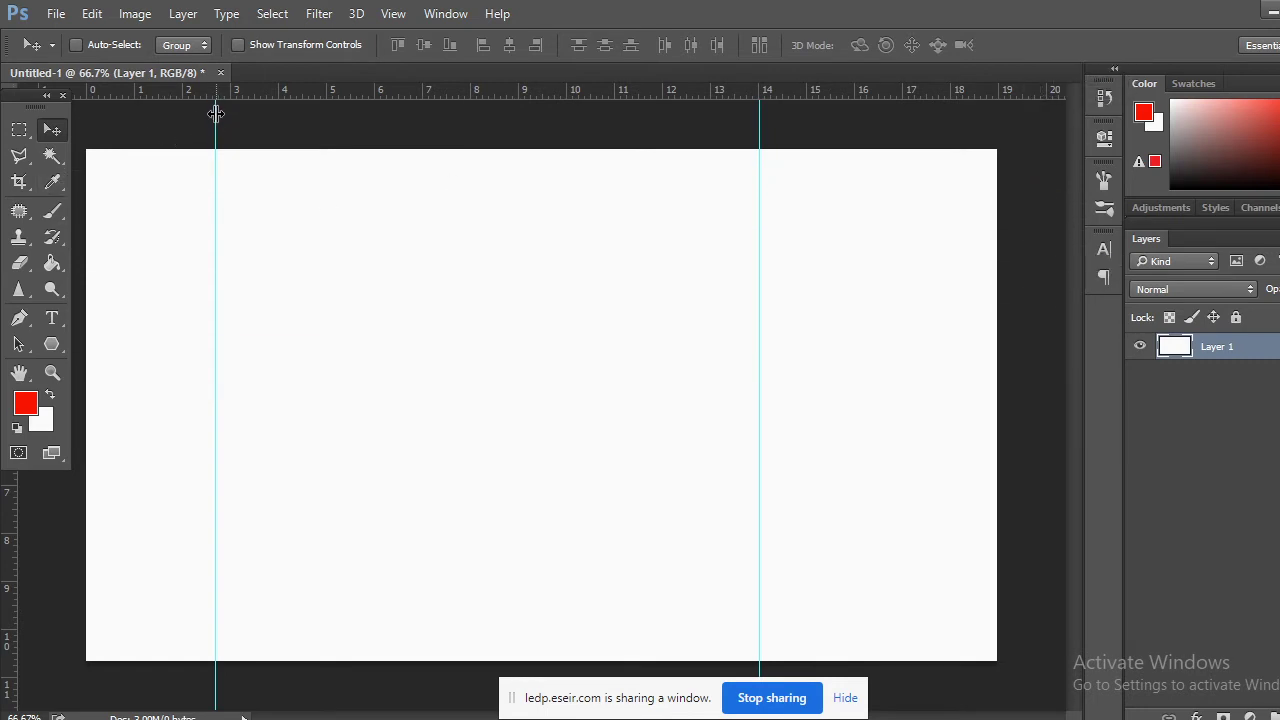
left_click_drag(216, 113, 3, 133)
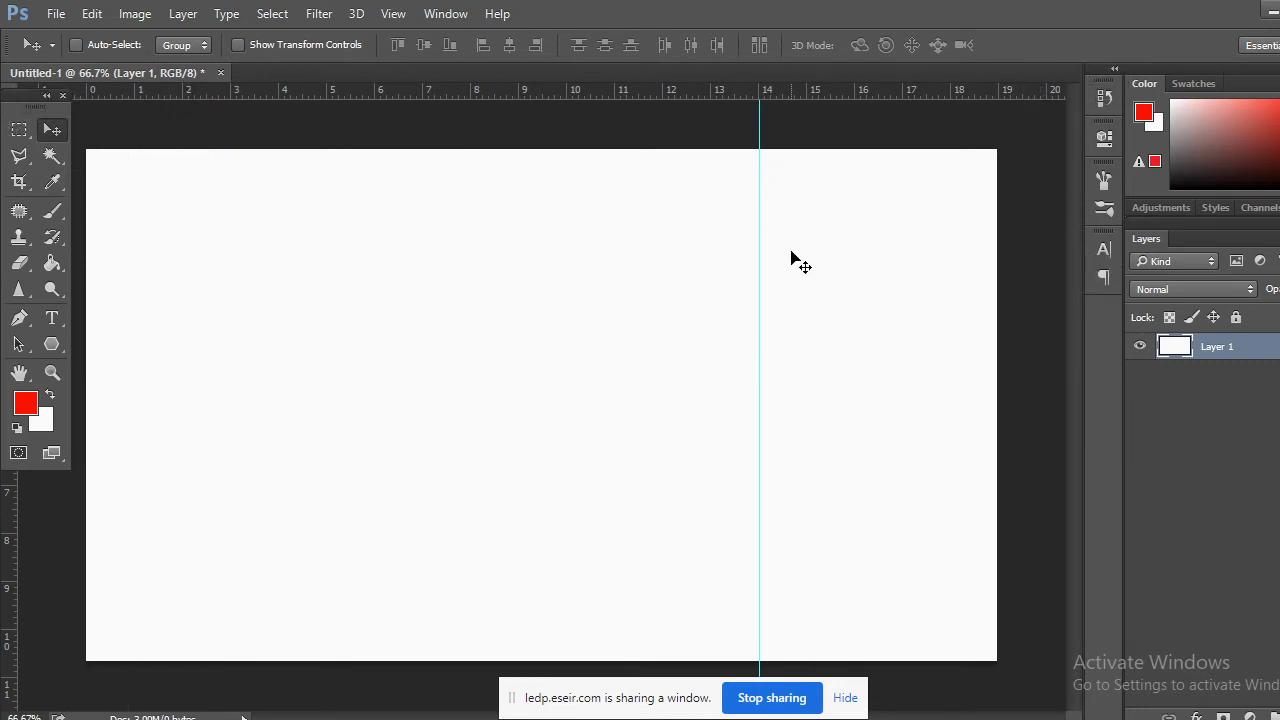
left_click(730, 515)
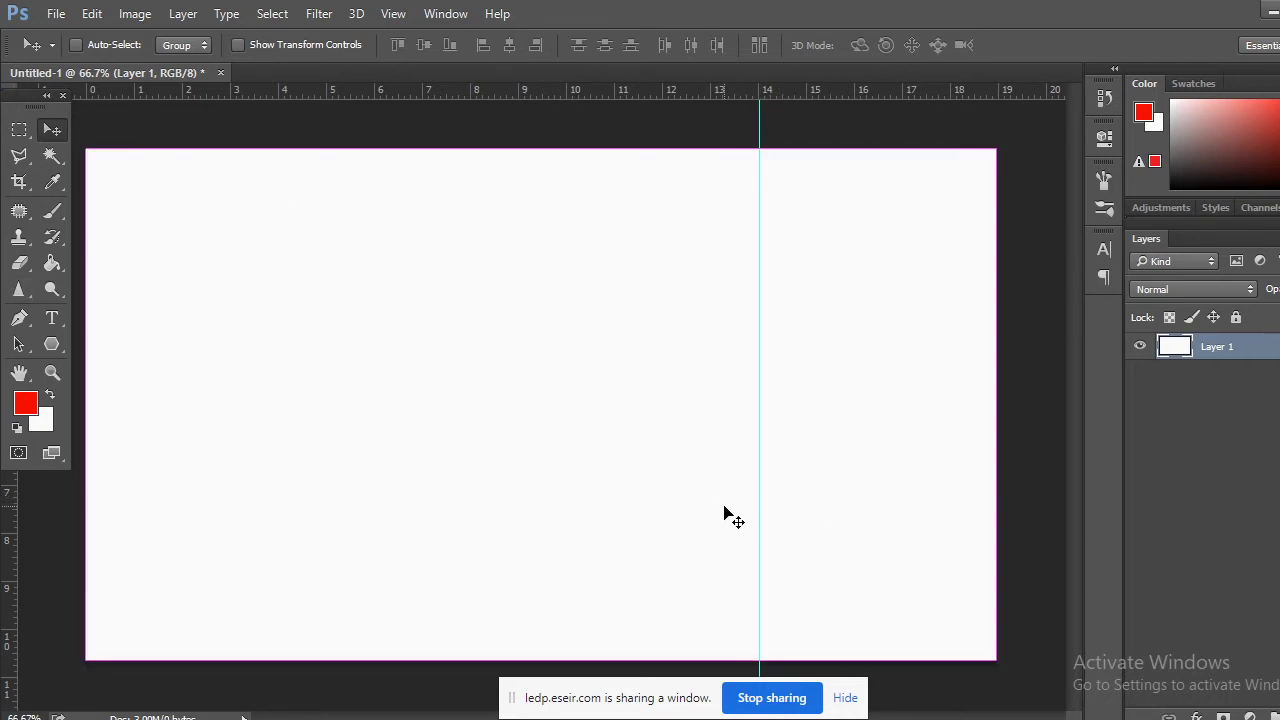
Draw a pen path down the guide from canvas top to bottom, curved to bulge right
key("ctrl+minus")
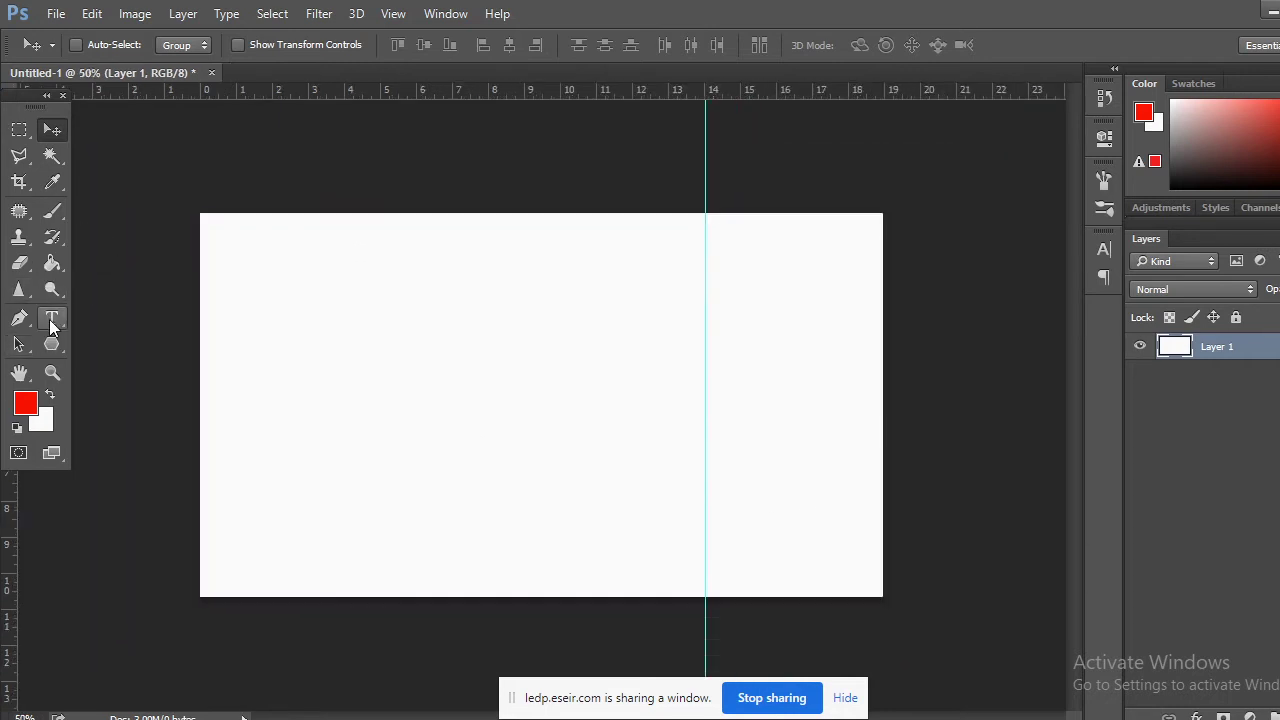
left_click(19, 318)
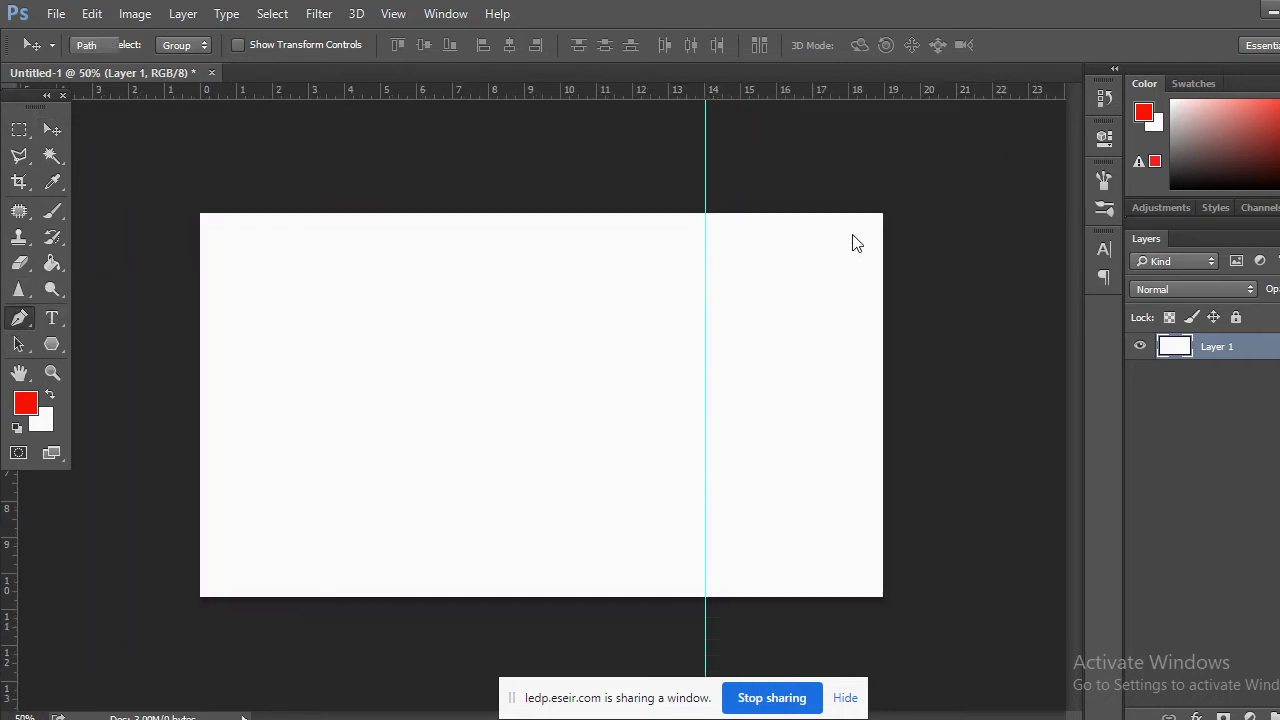
left_click(705, 213)
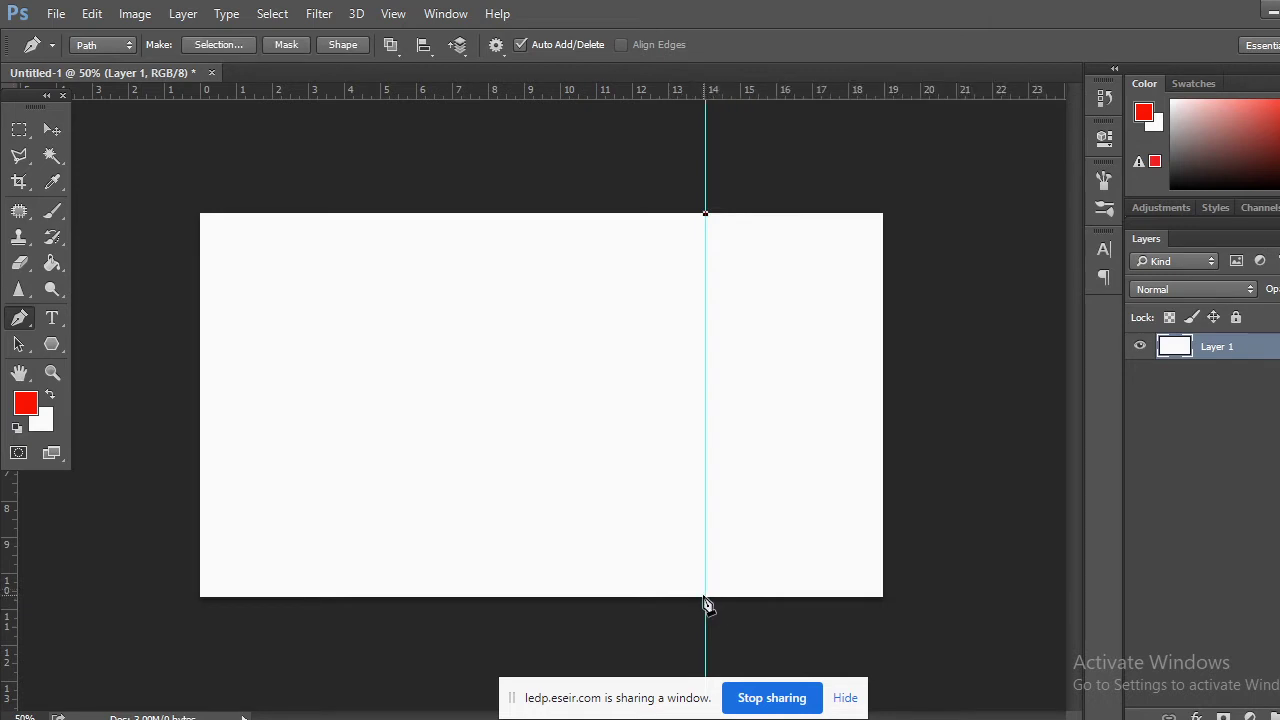
key("ctrl+minus")
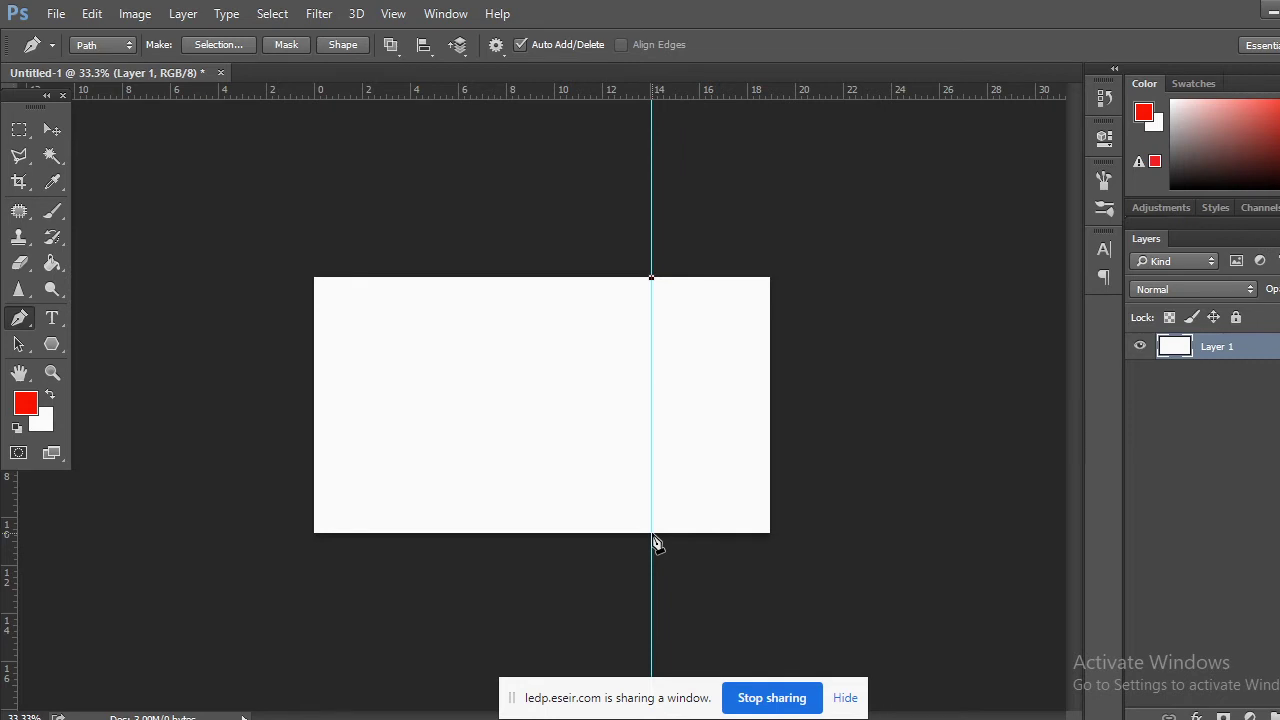
left_click(651, 533)
left_click_drag(652, 535, 554, 688)
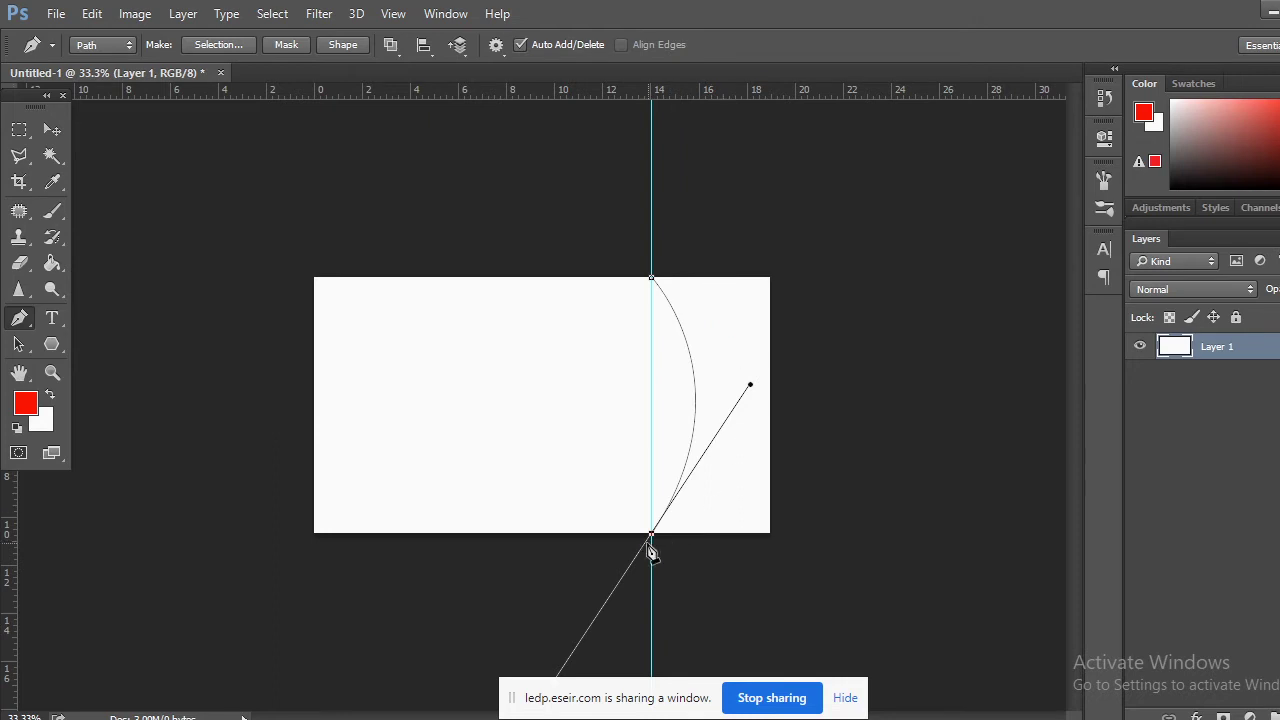
Convert the curved pen path into a selection
left_click(229, 45)
left_click(790, 206)
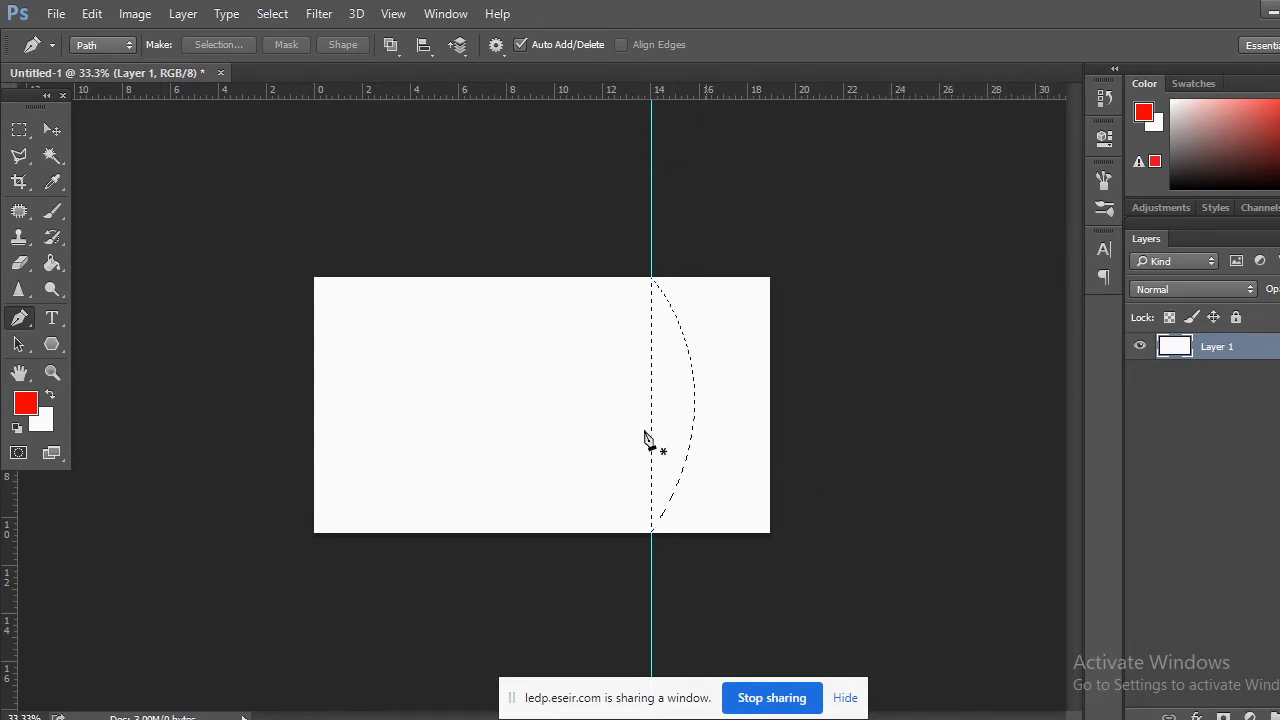
left_click(19, 130)
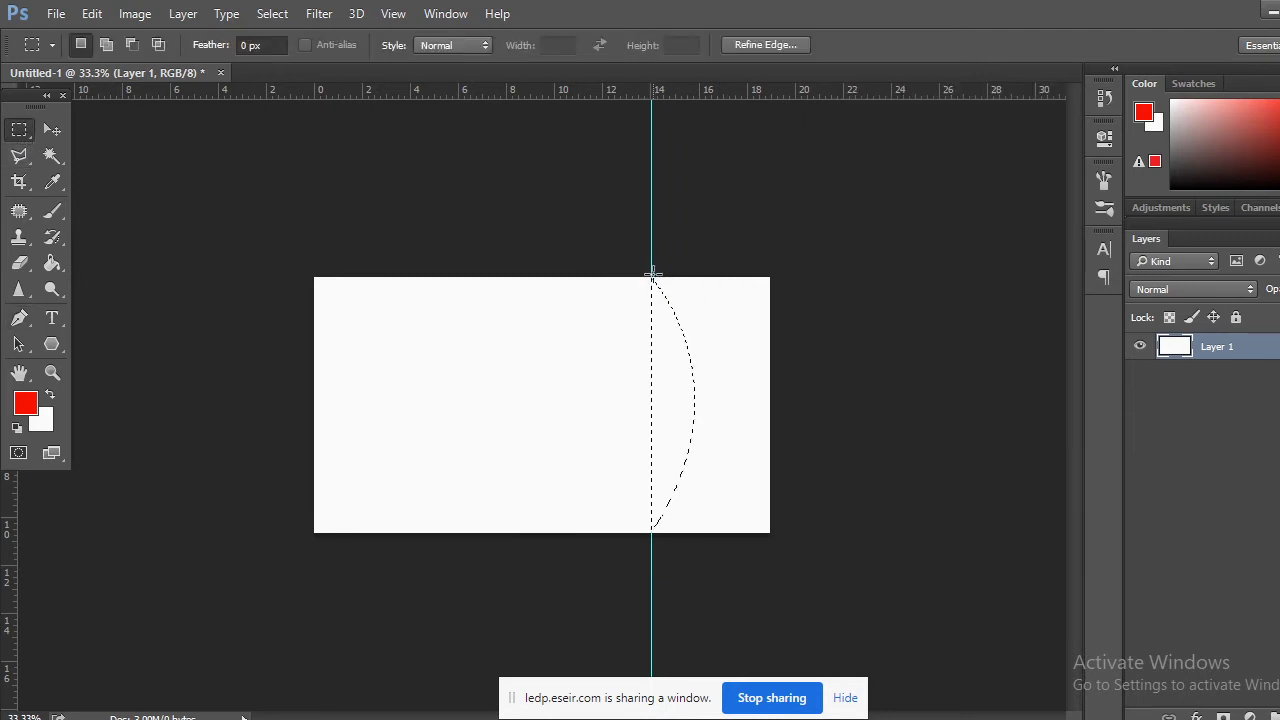
Fill the area from the guide to the bottom-right corner with red on new Layer 2
left_click_drag(652, 272, 778, 561)
left_click(1224, 716)
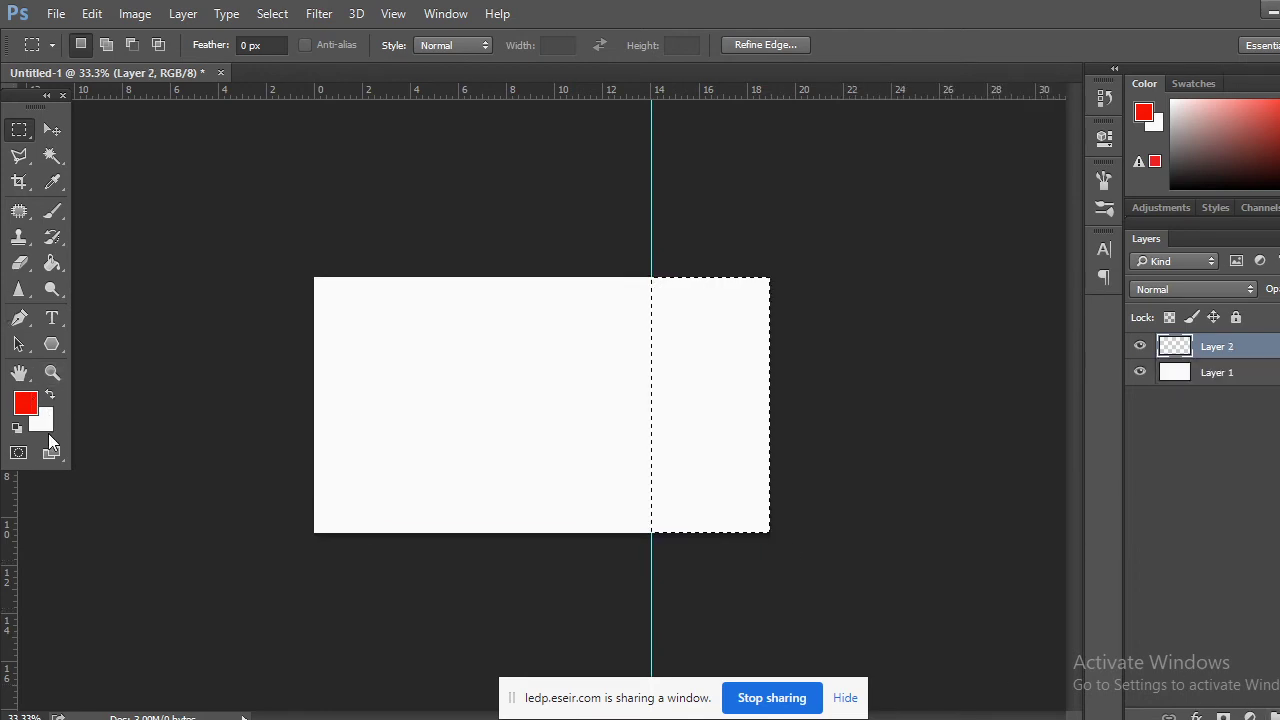
left_click(50, 396)
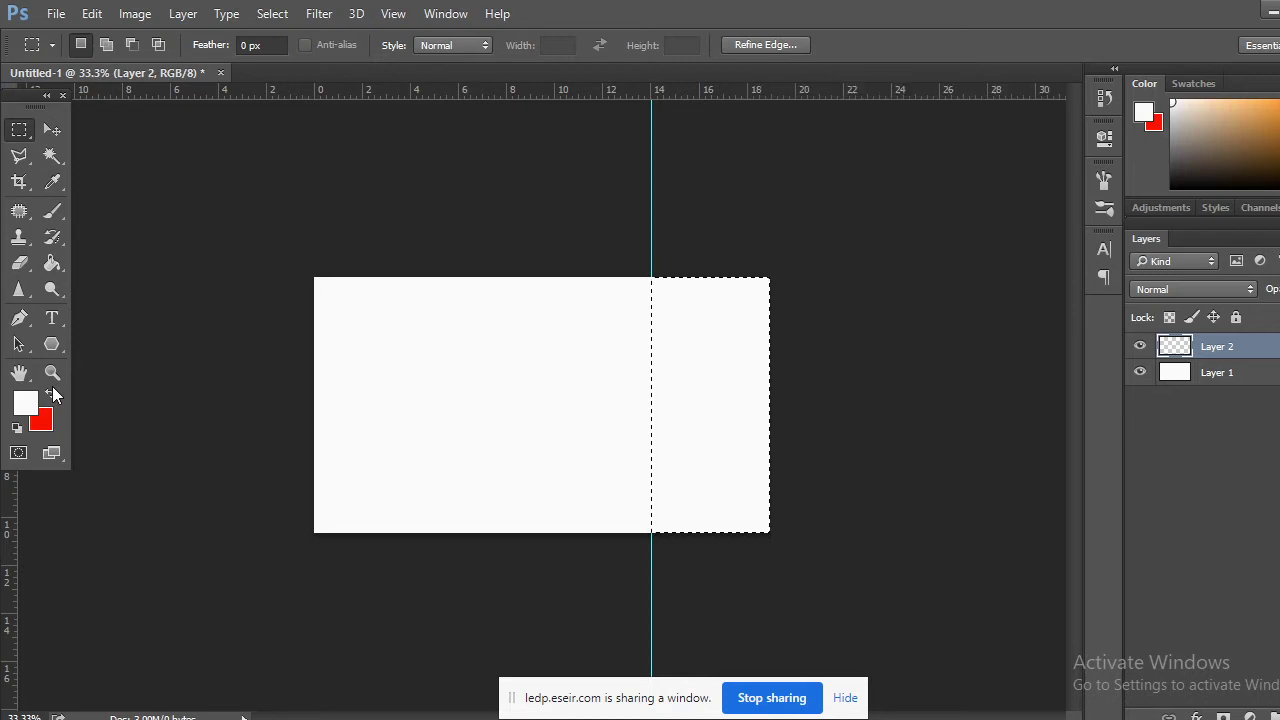
key("ctrl+BackSpace")
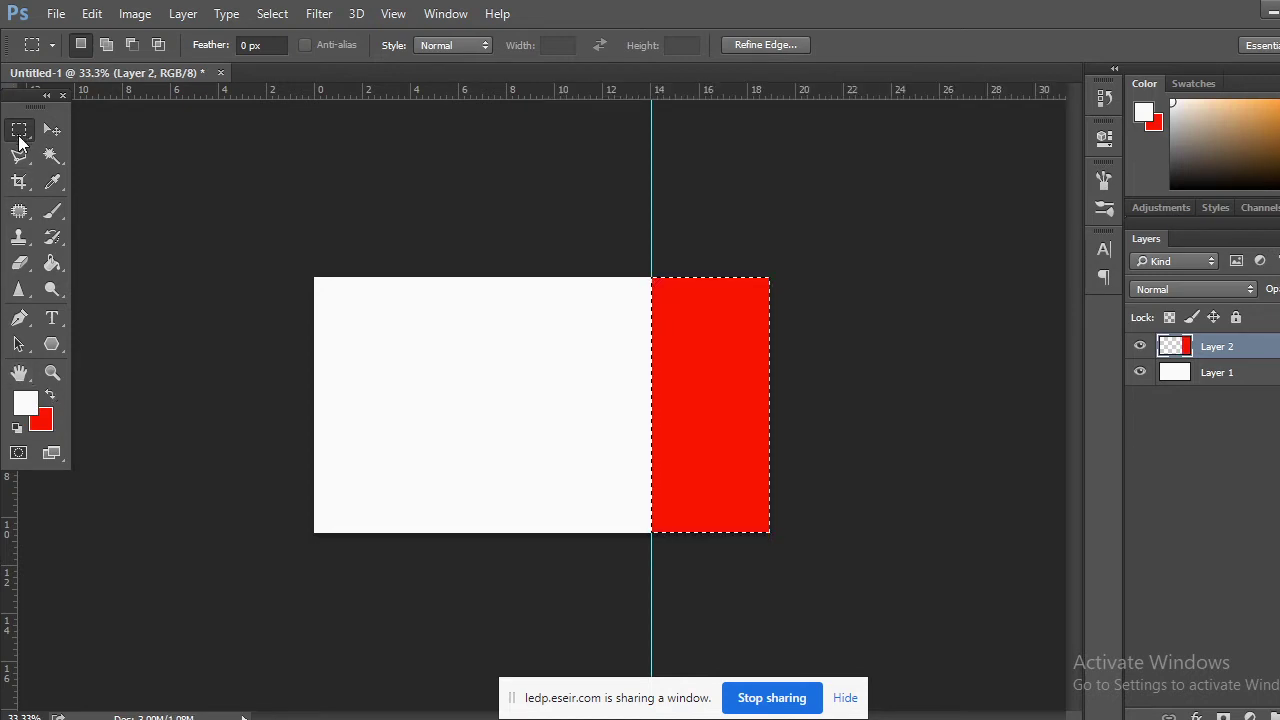
Deselect the red rectangle and add an empty Layer 3
left_click(19, 155)
left_click(451, 209)
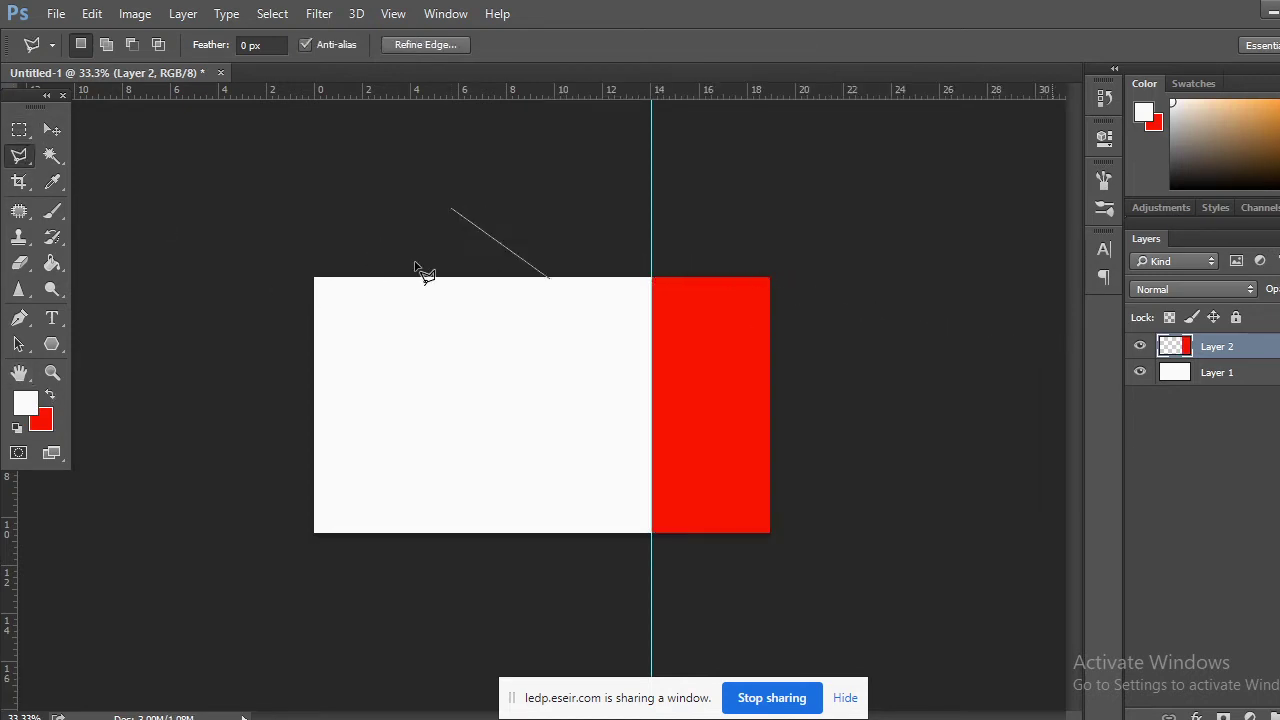
key("Escape")
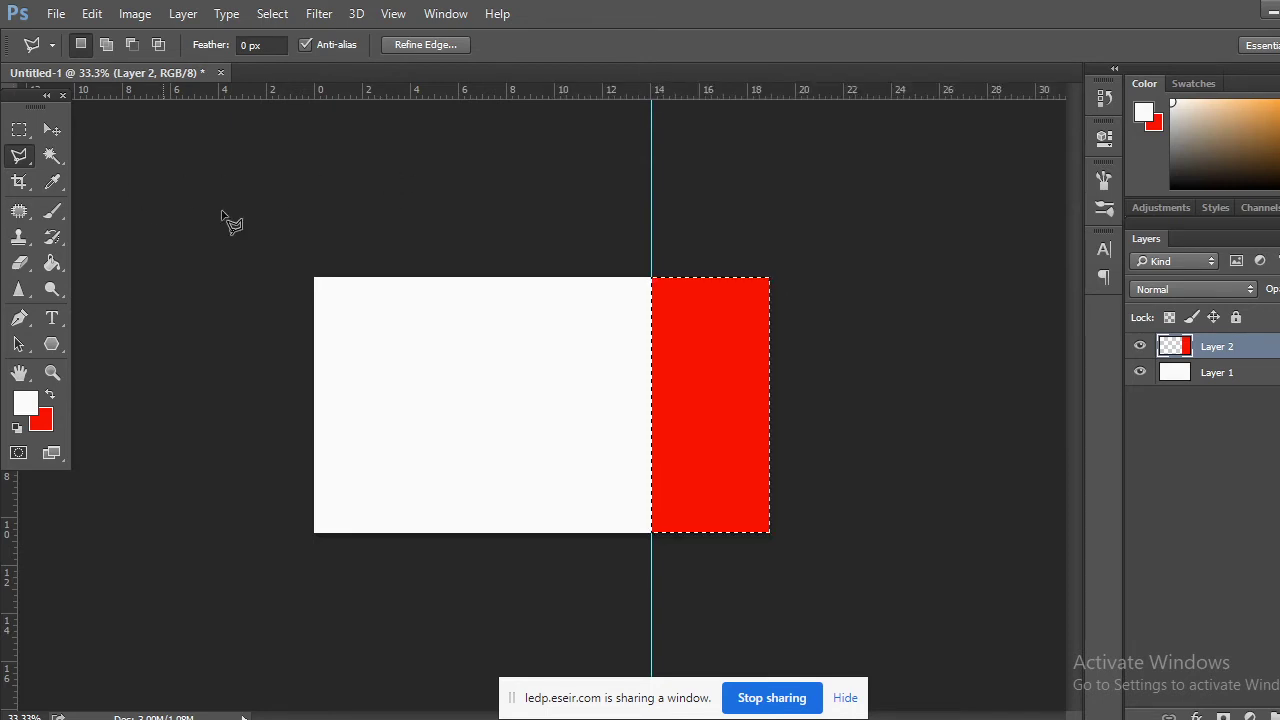
left_click(19, 129)
left_click(349, 277)
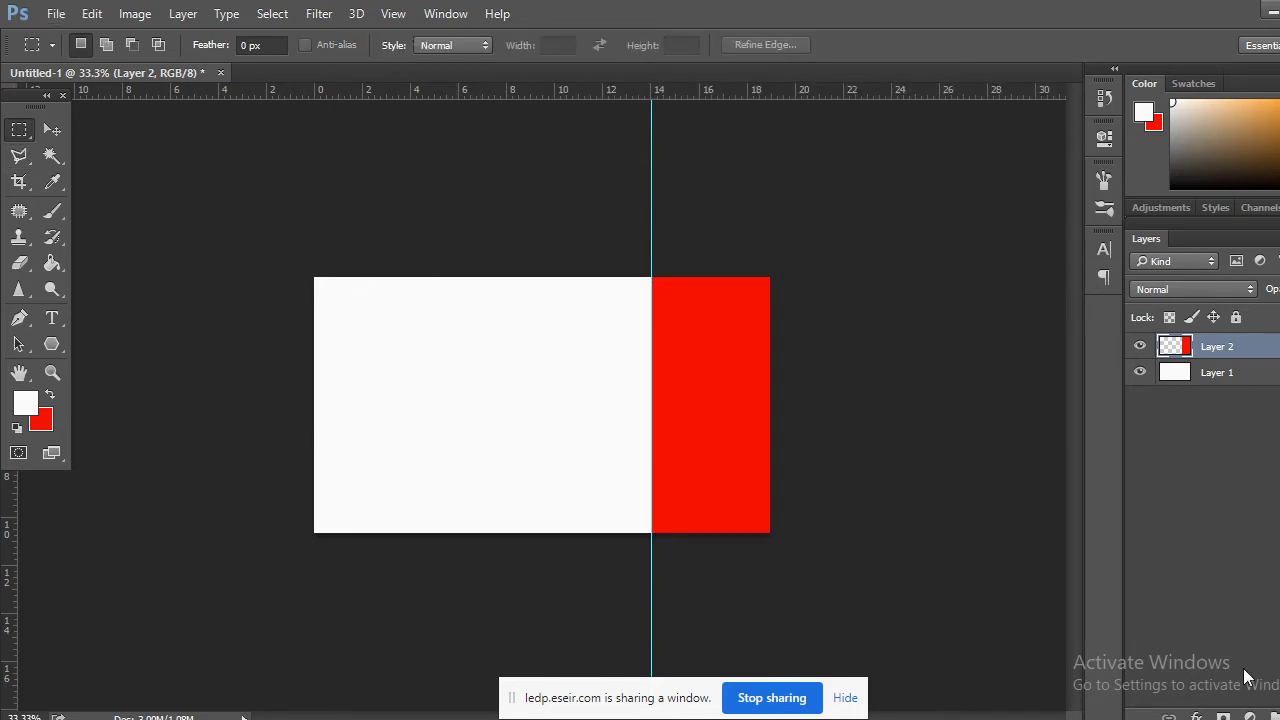
key("ctrl+shift+alt+n")
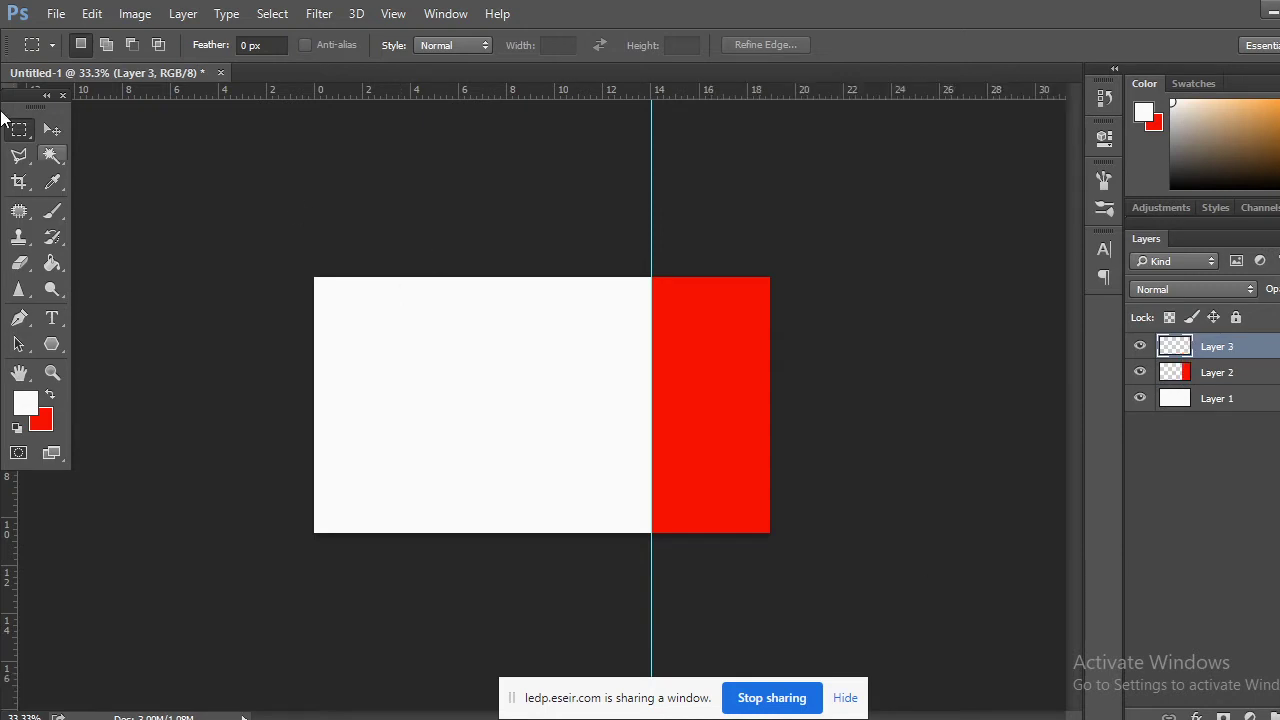
Draw a closed pen path along the 14-inch guide, curving into the red area
left_click(19, 318)
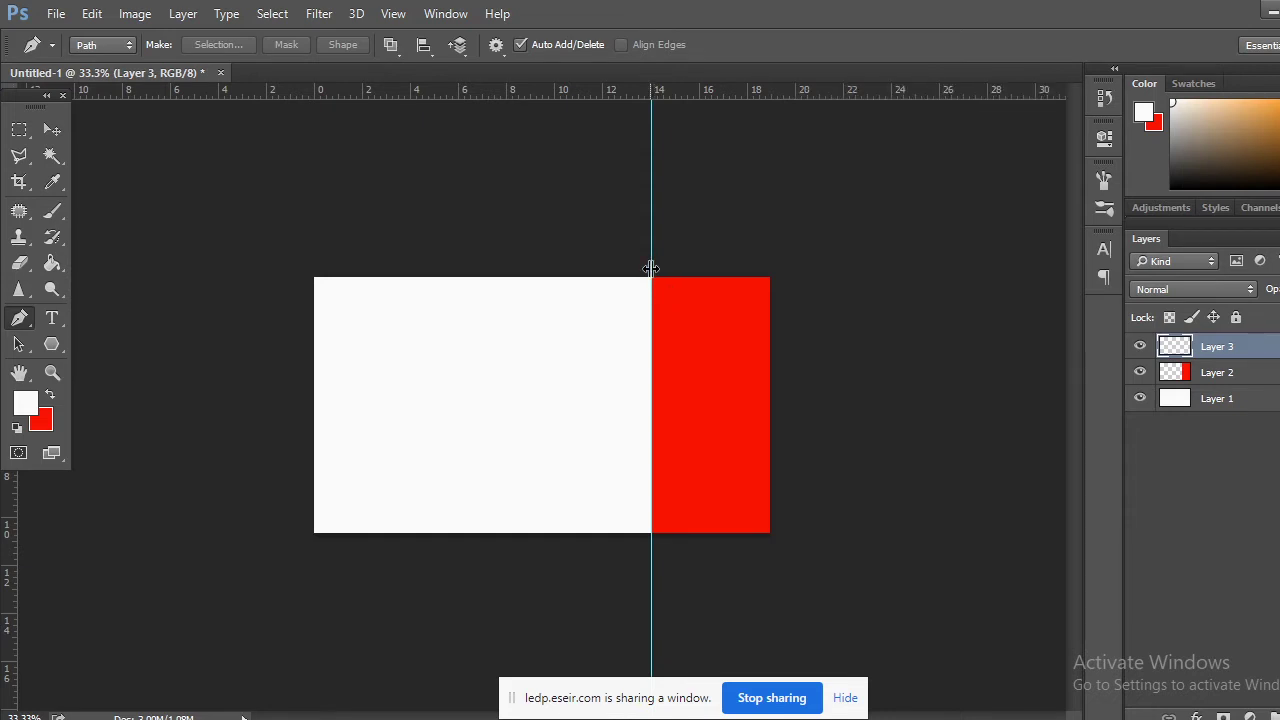
key("ctrl+plus")
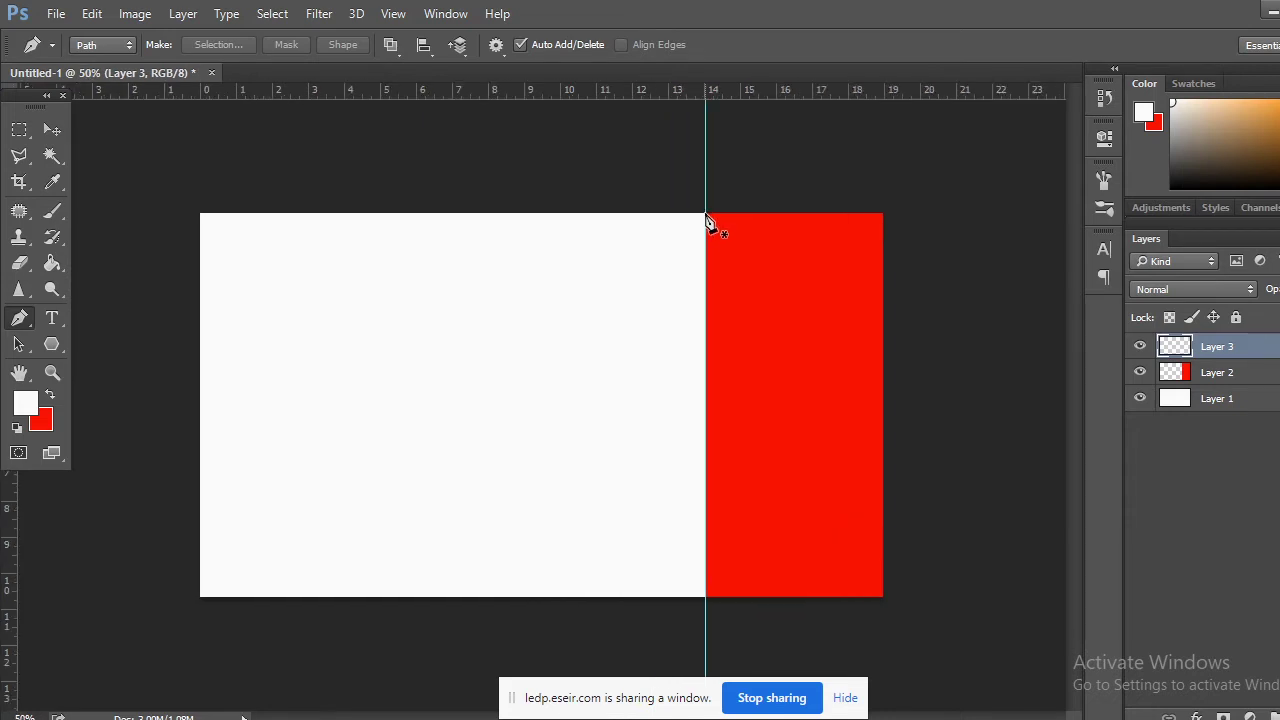
left_click(705, 213)
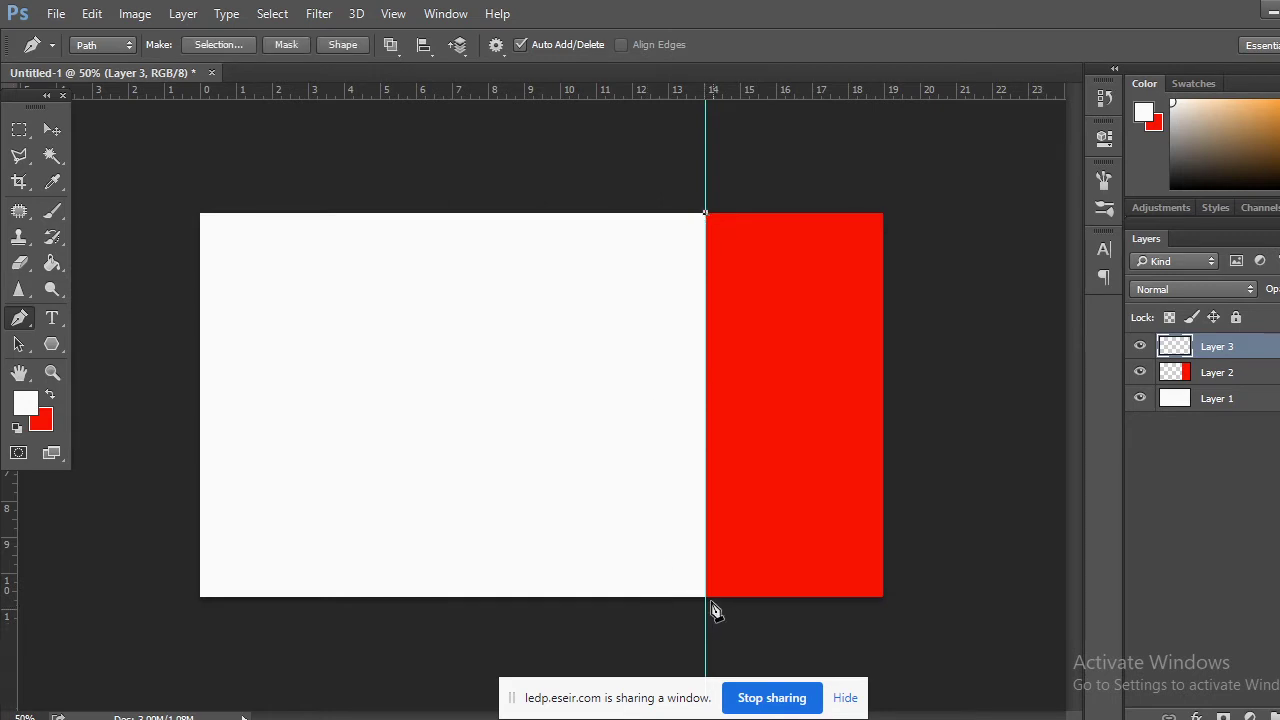
left_click(706, 598)
left_click_drag(706, 598, 637, 624)
left_click(701, 610, "ctrl")
key("ctrl+minus")
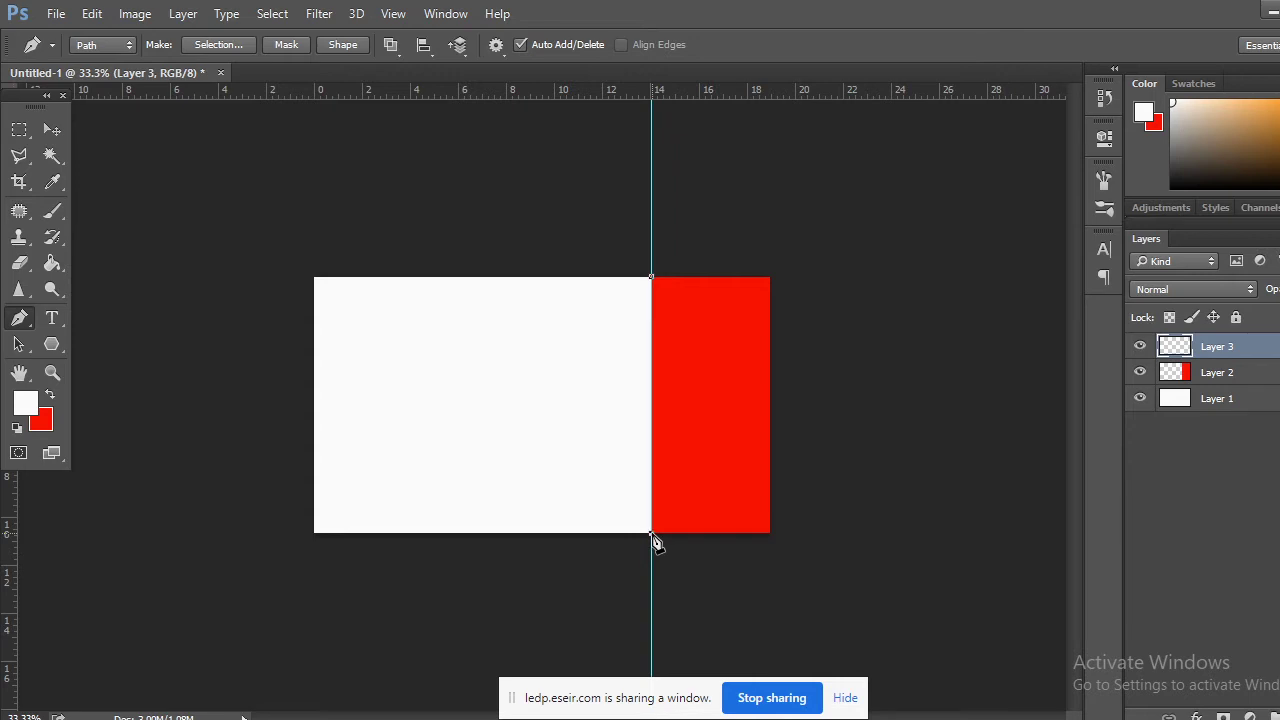
left_click_drag(652, 533, 554, 678)
left_click(651, 279)
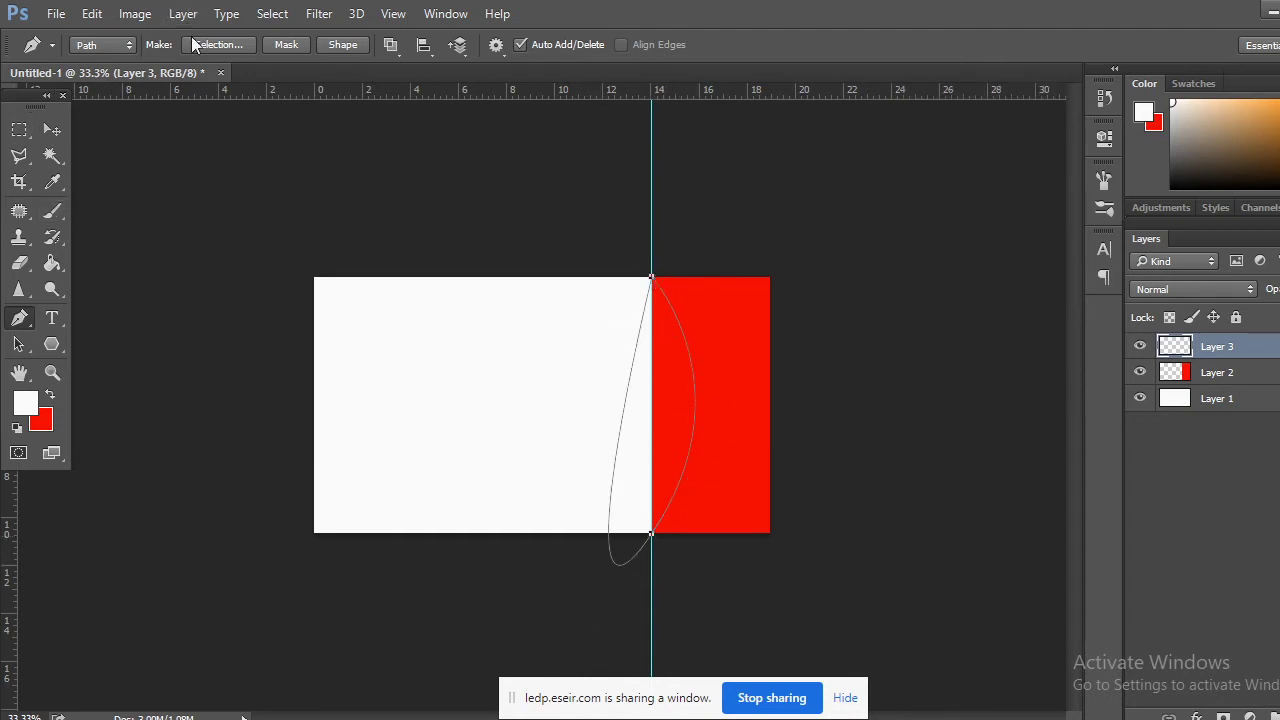
Turn the path into a selection, delete it from Layer 2's red panel, and deselect
right_click(679, 392)
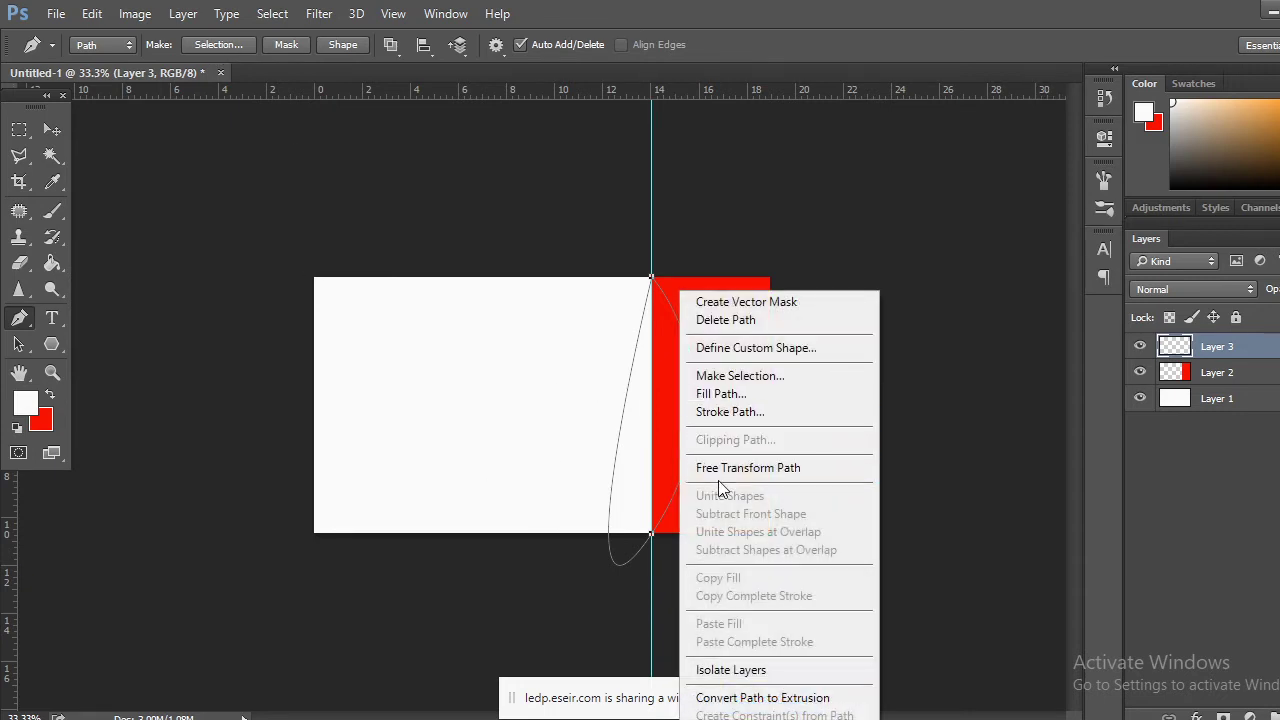
left_click(767, 377)
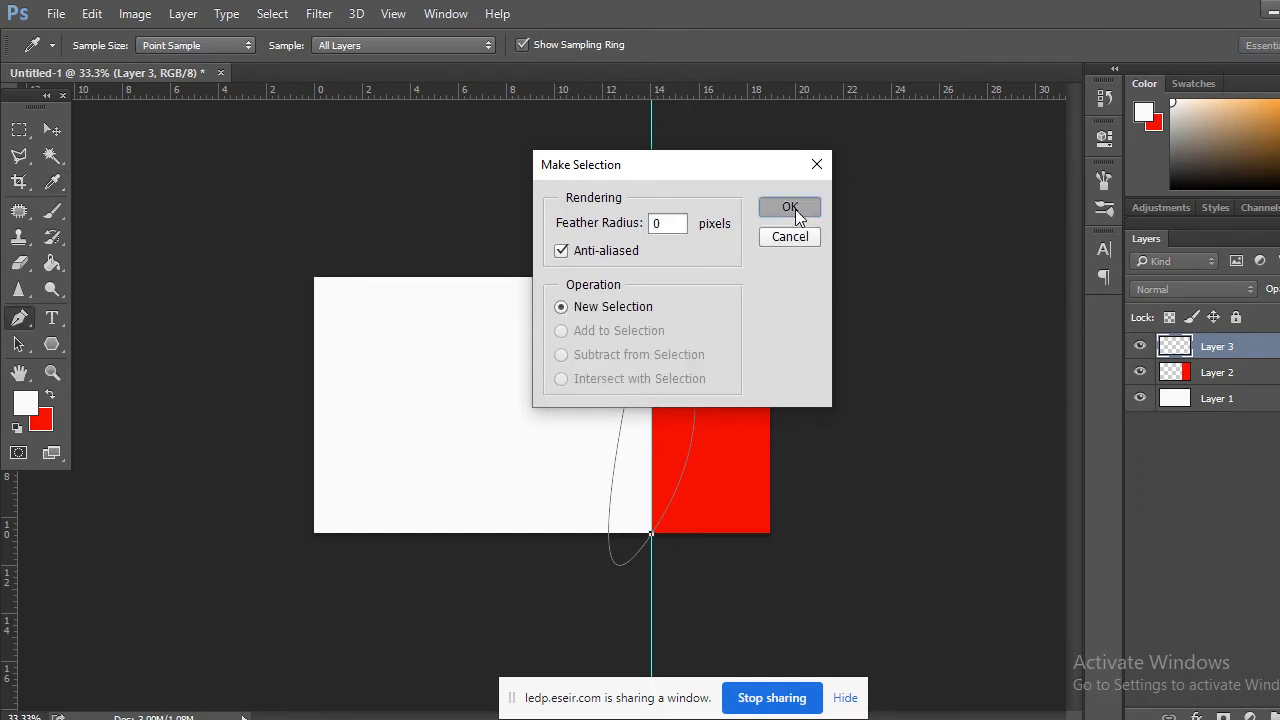
left_click(795, 212)
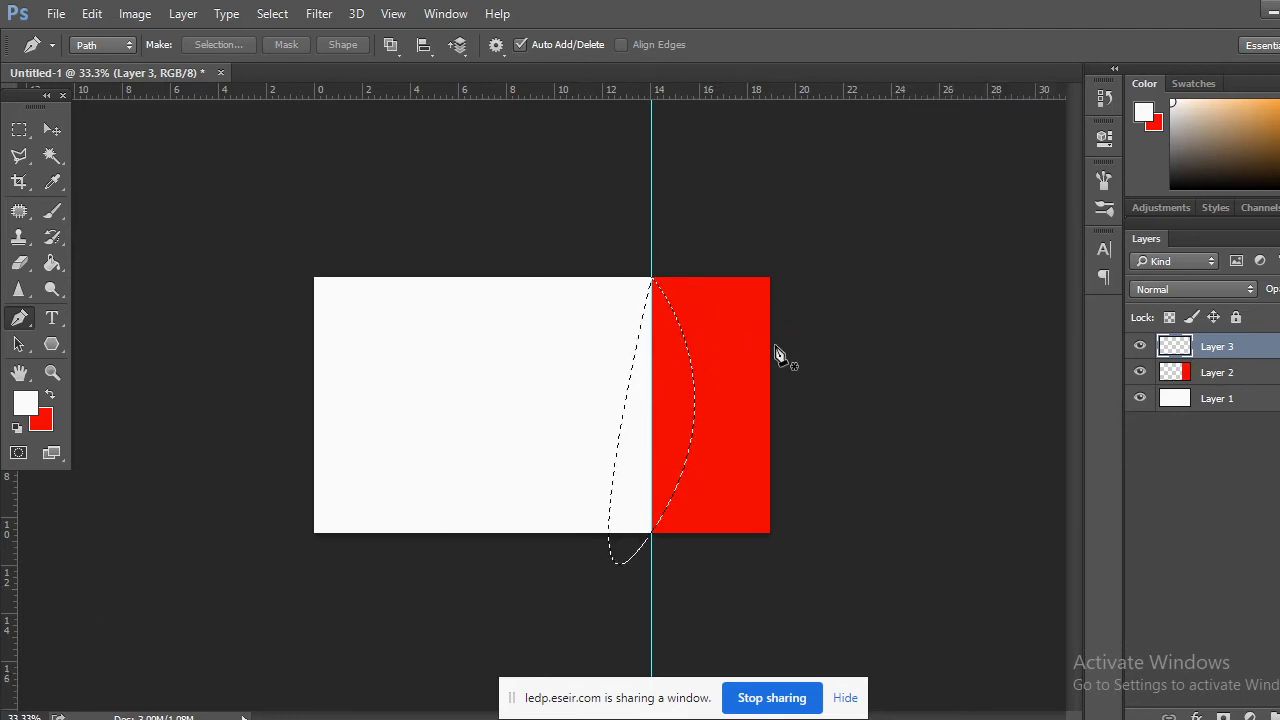
left_click(1208, 375)
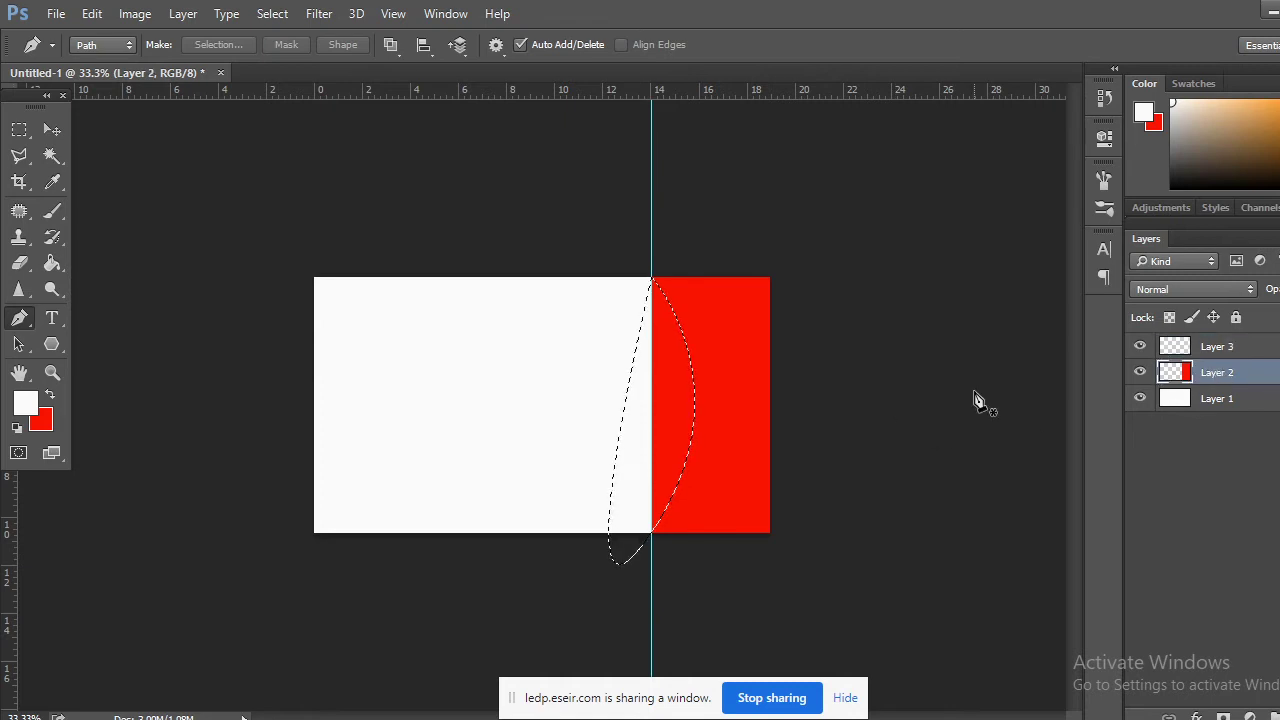
key("Delete")
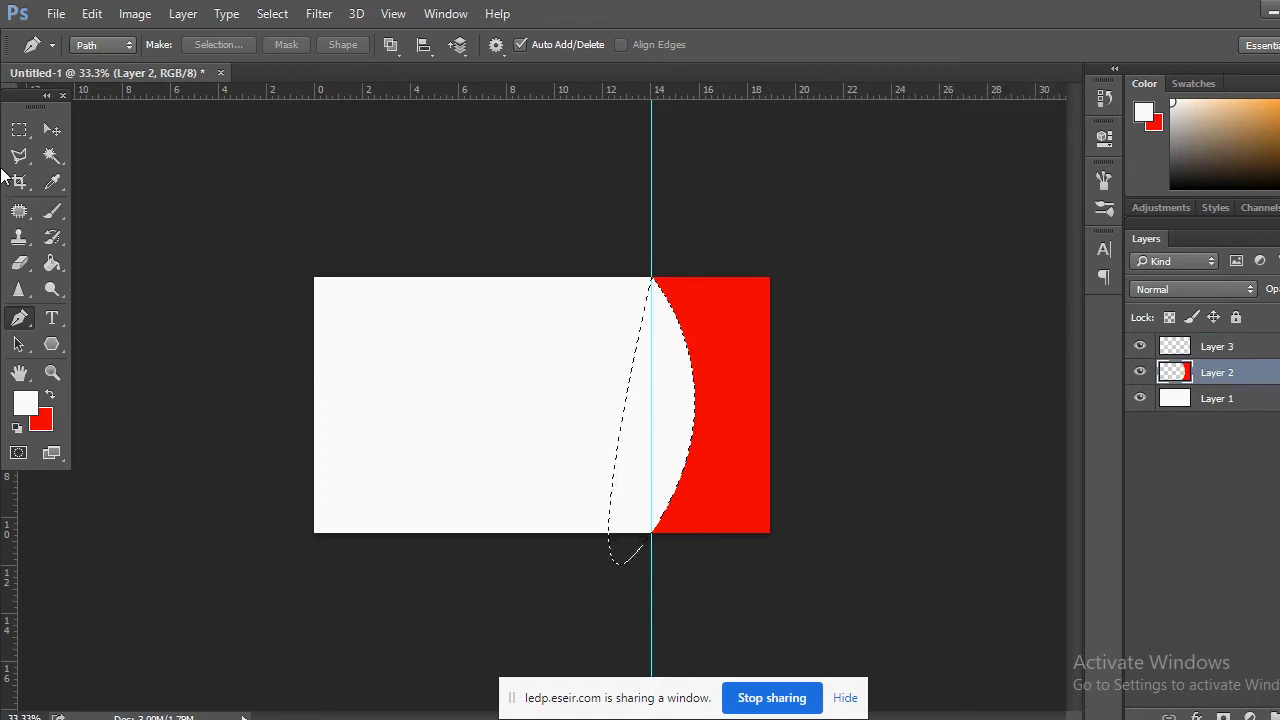
left_click(20, 131)
key("ctrl+d")
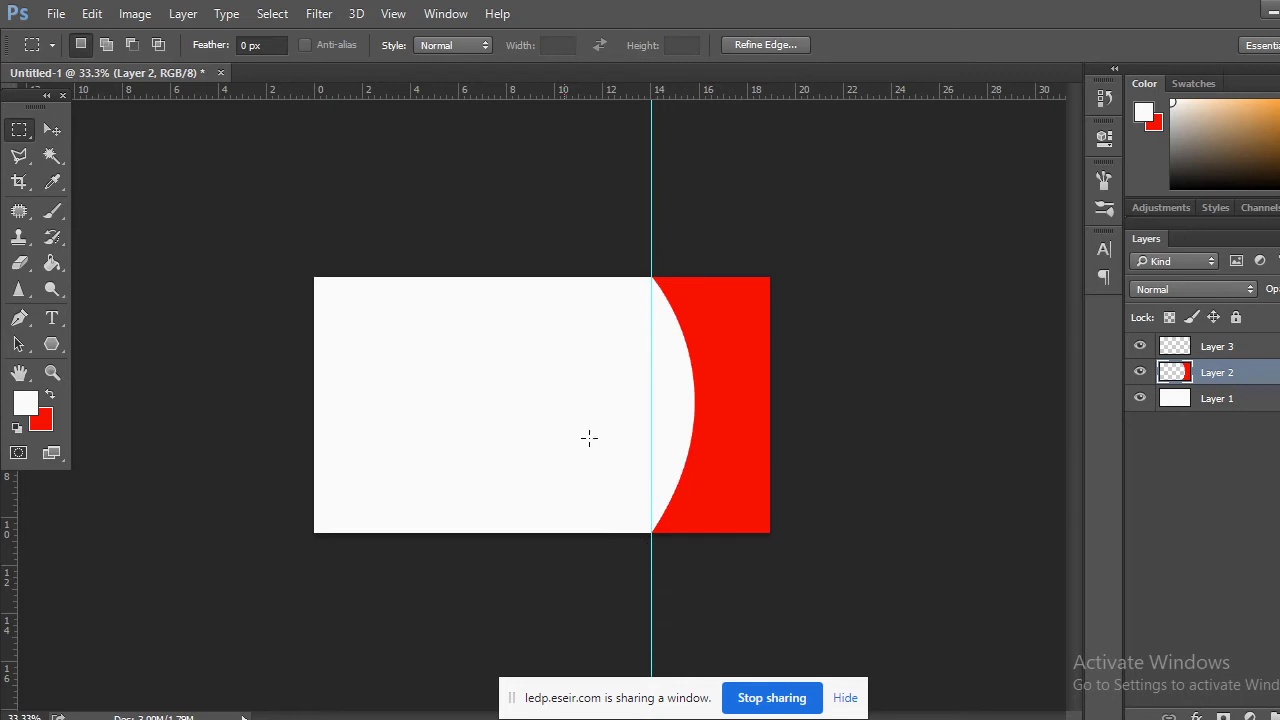
left_click(49, 128)
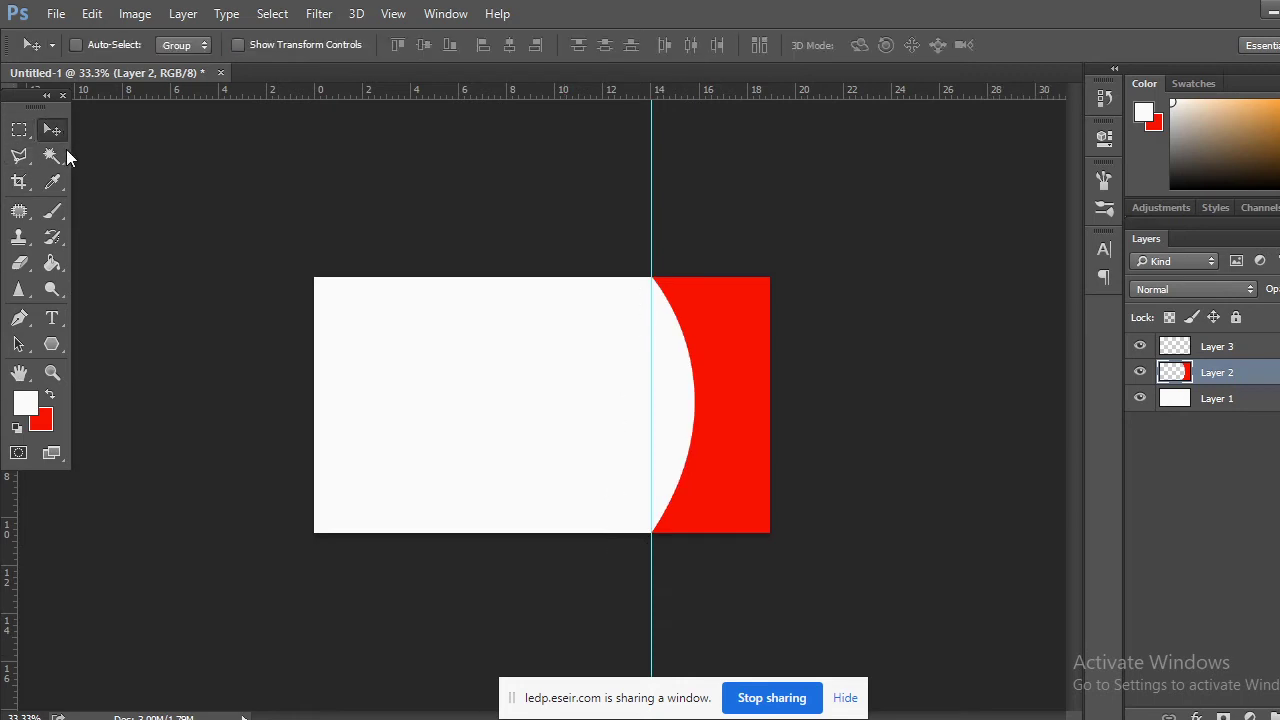
Duplicate the curved red panel and flip the copy horizontally
key("ctrl+plus")
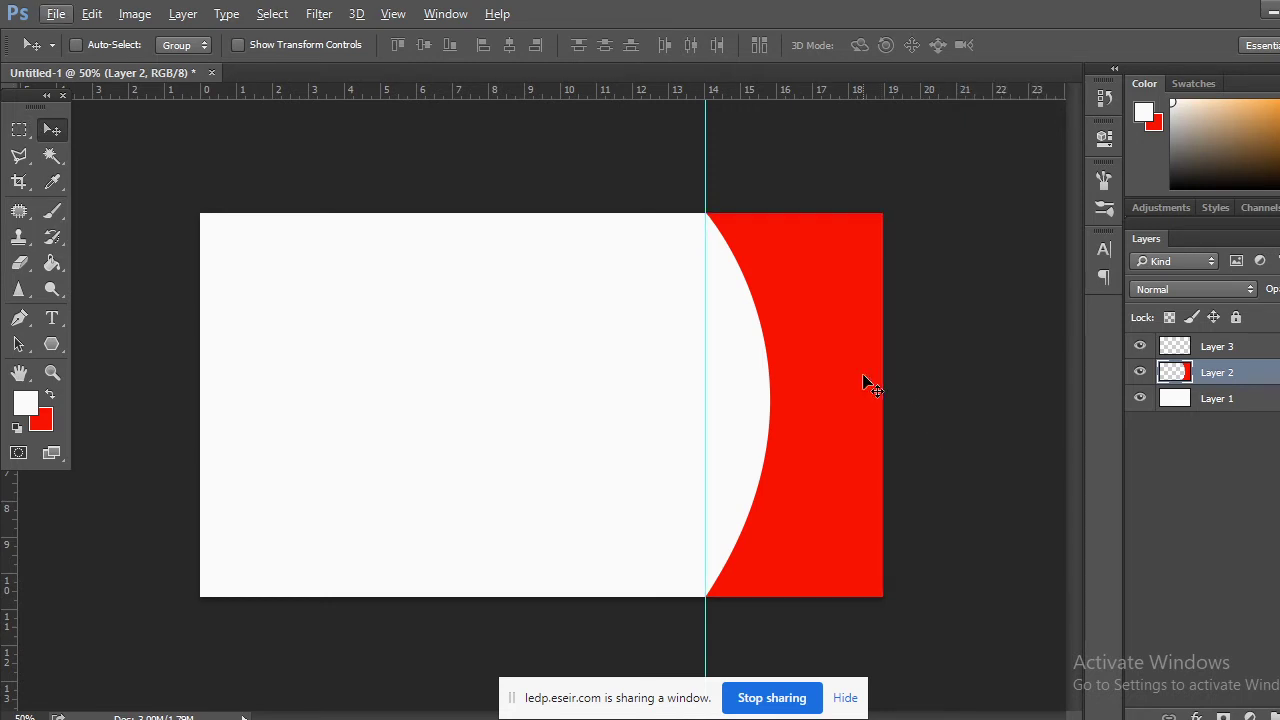
left_click_drag(866, 381, 680, 392, "alt")
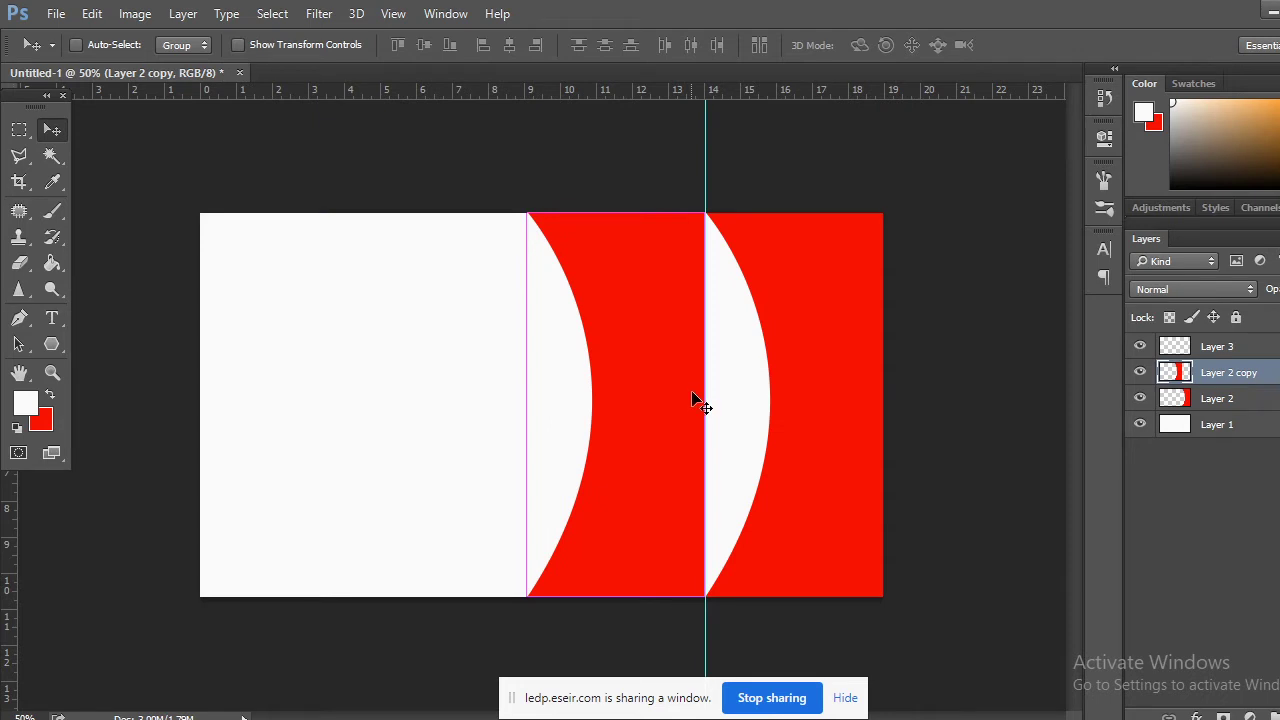
key("ctrl+t")
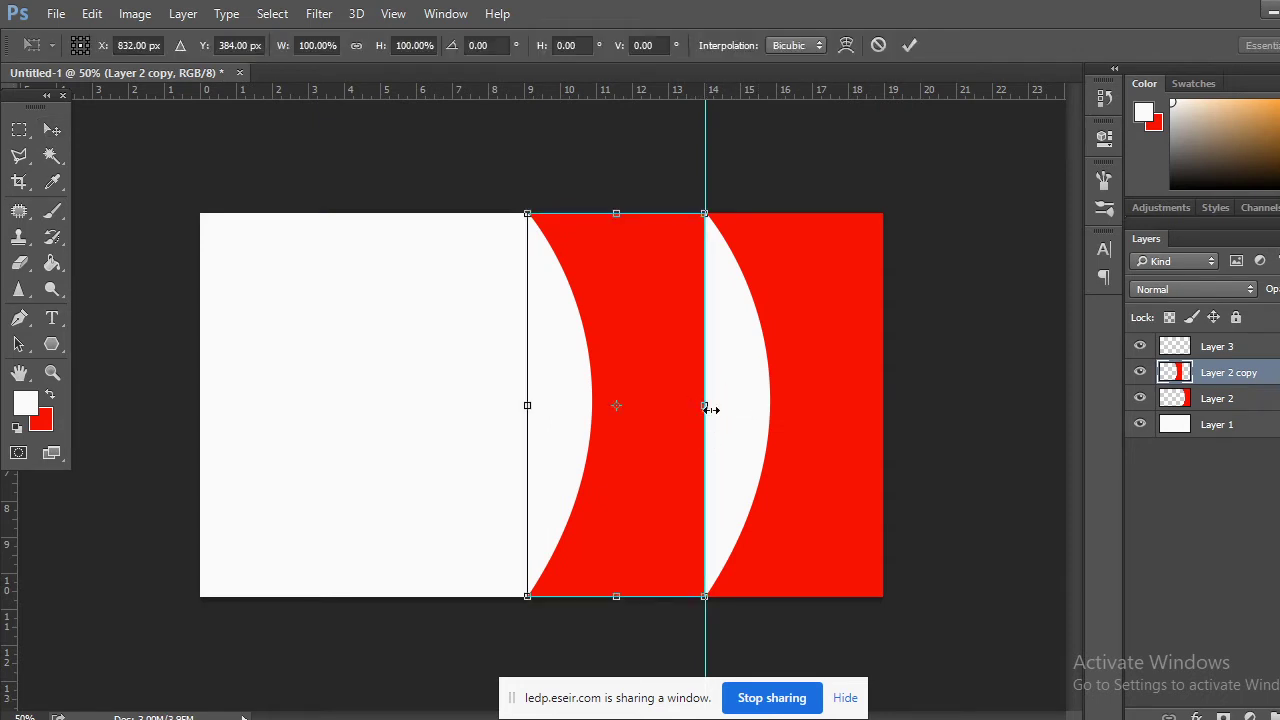
left_click_drag(711, 396, 520, 411)
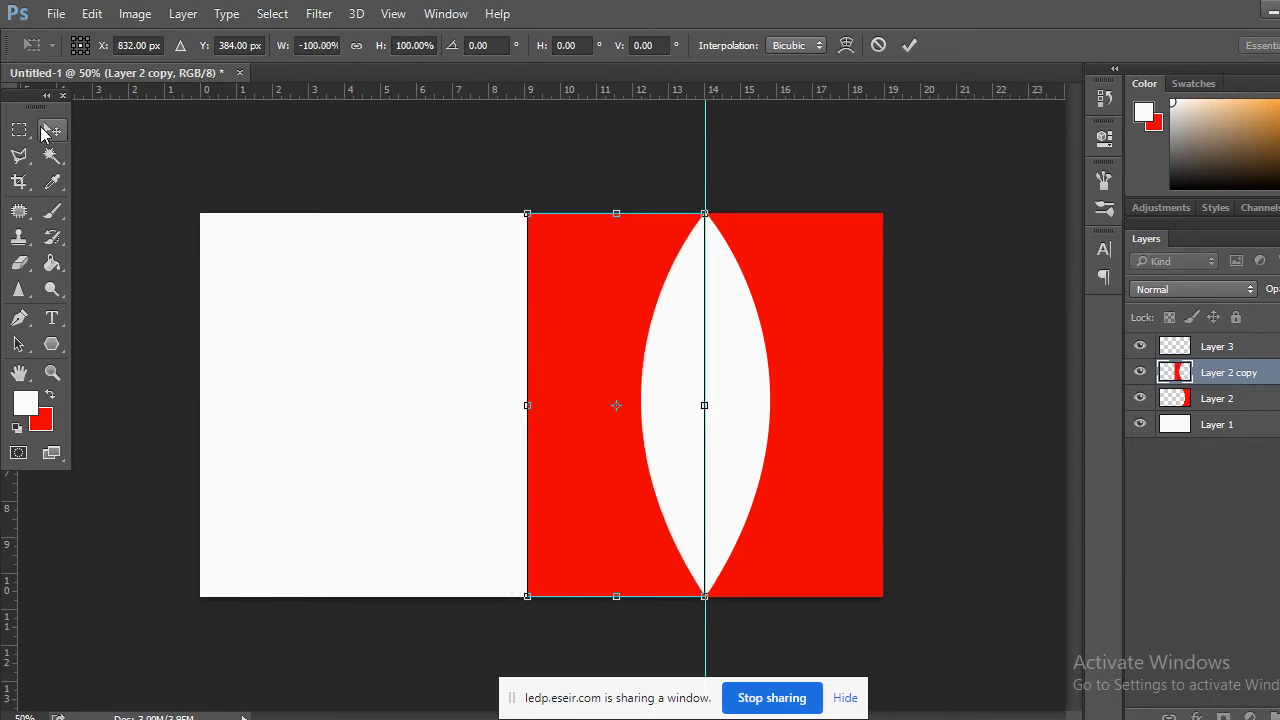
left_click(48, 132)
left_click(630, 289)
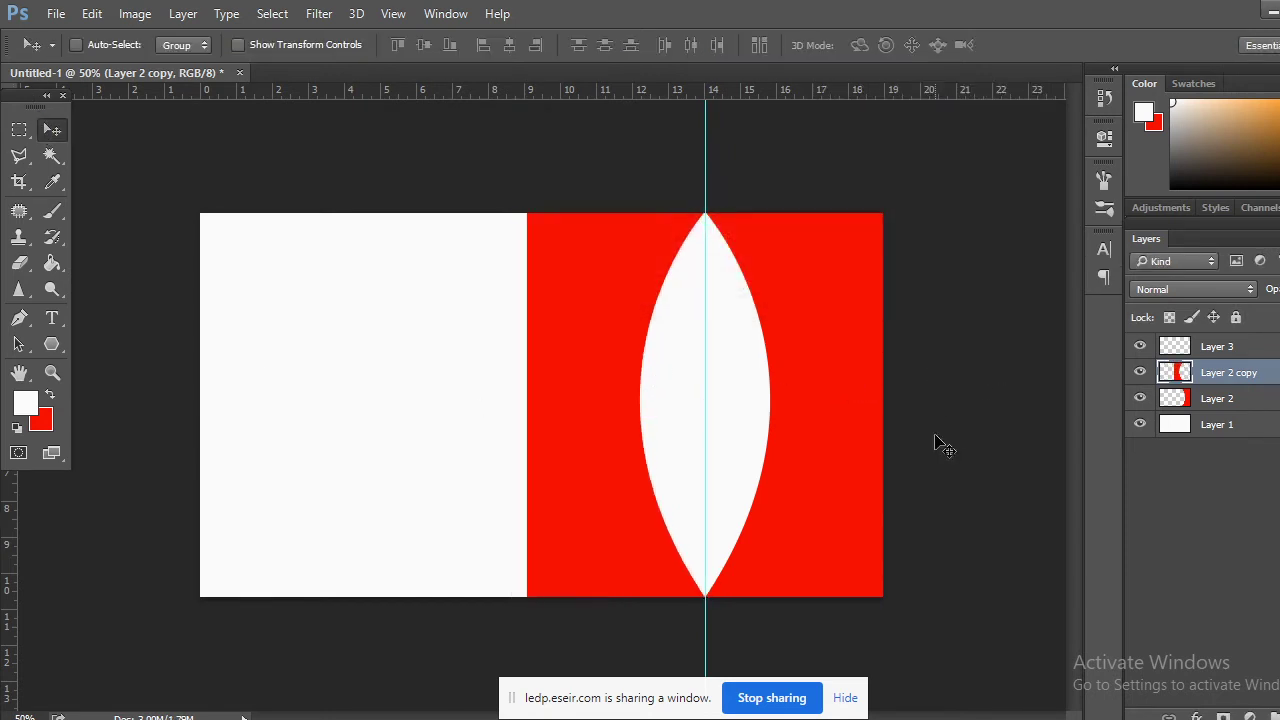
Move the flipped copy to the card's left edge and select Layer 1
left_click_drag(552, 365, 281, 357)
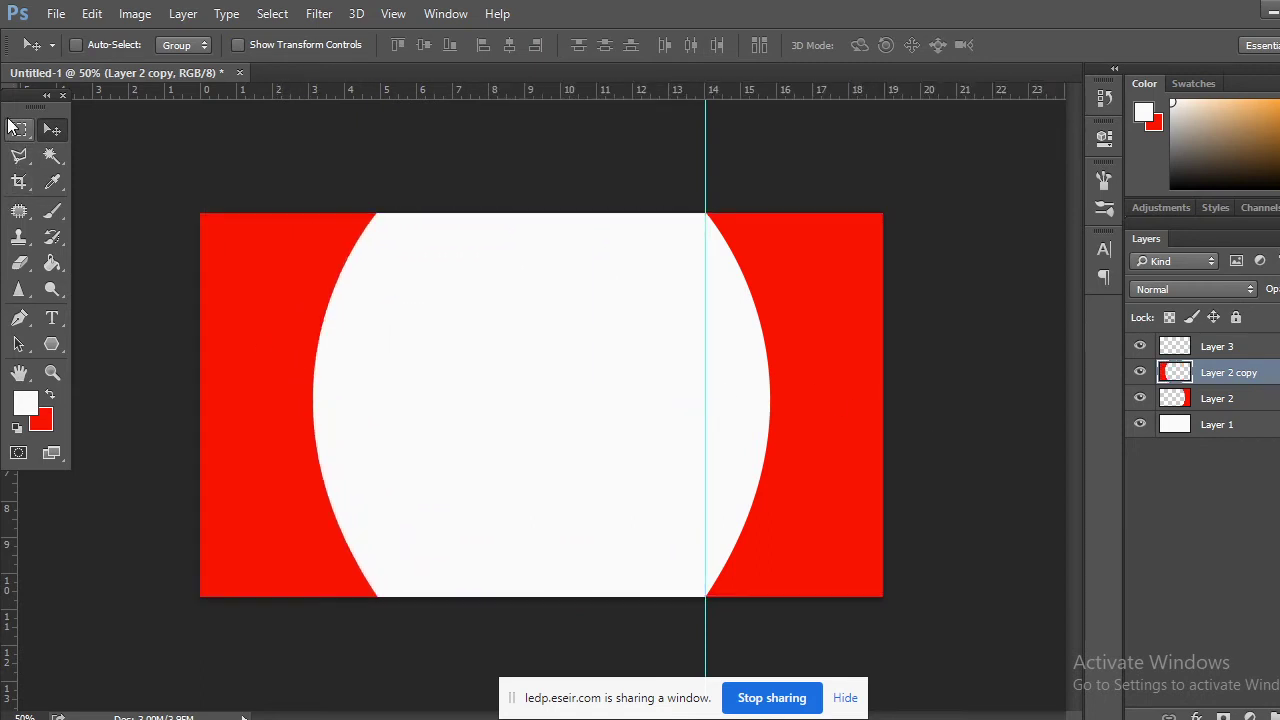
left_click(12, 130)
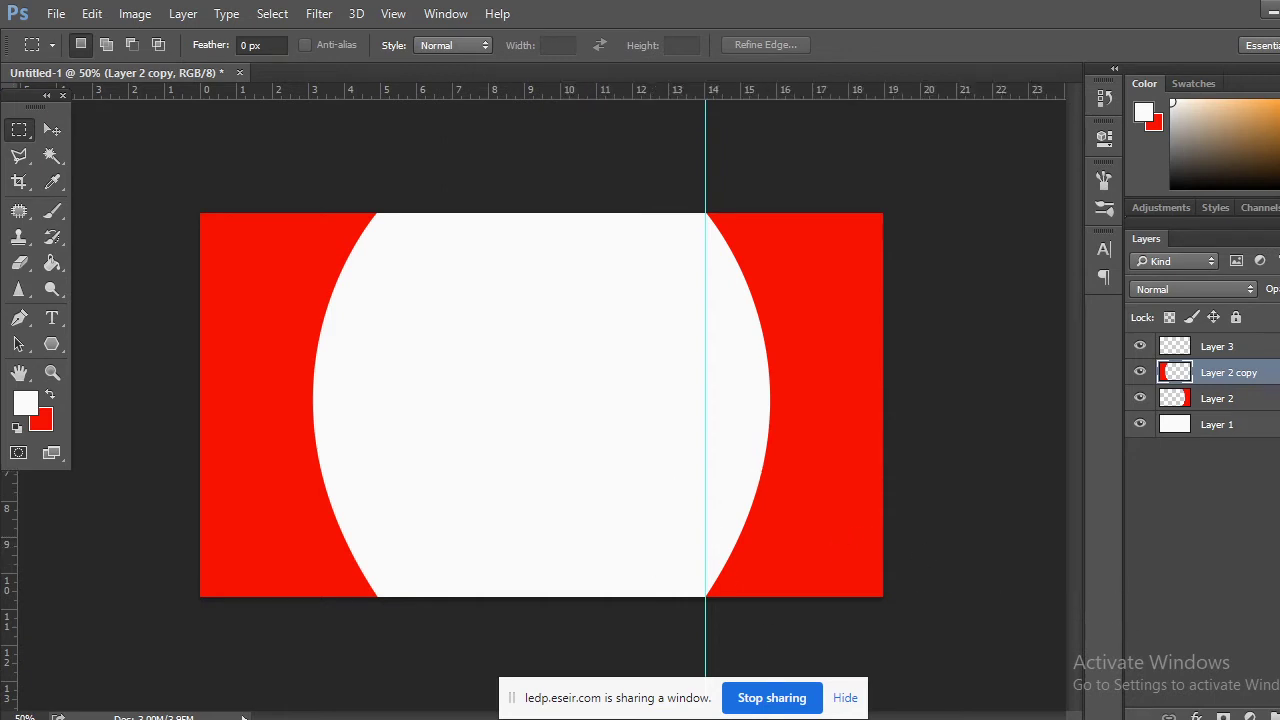
left_click(1250, 424)
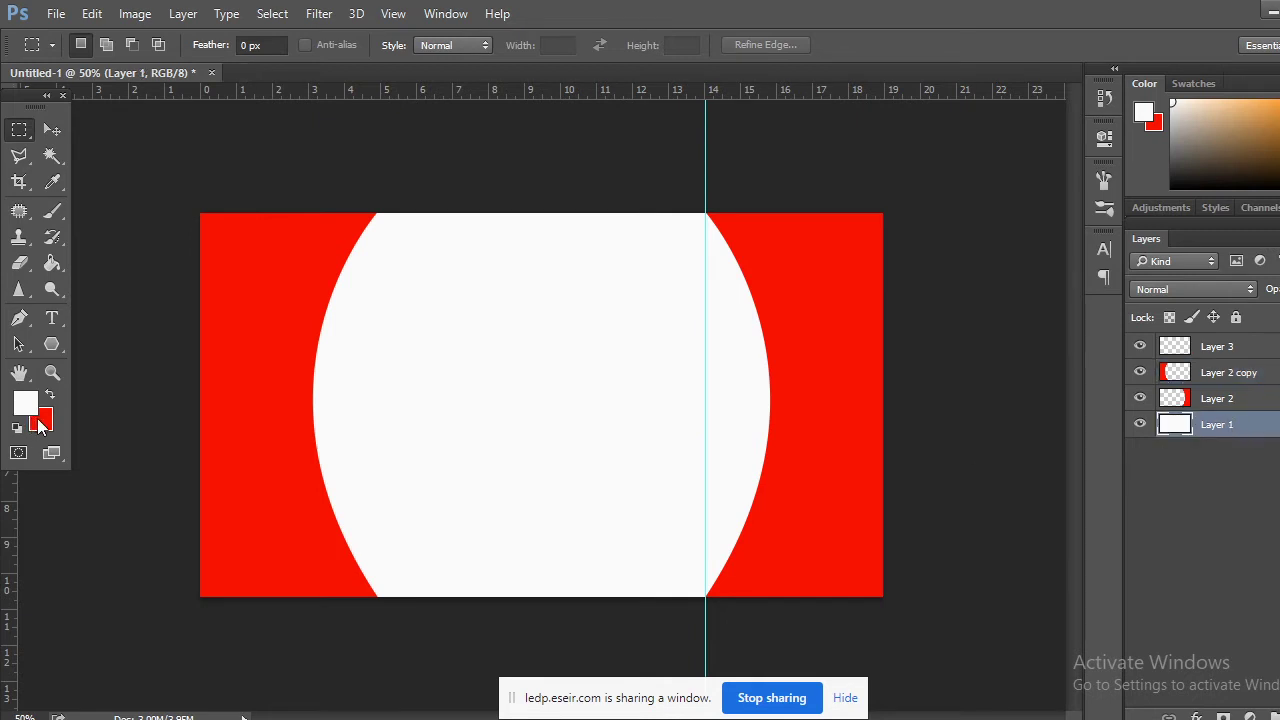
Set the Gradient tool to a white-to-red Foreground to Background gradient, saved as a new preset
left_click(52, 262)
left_click(135, 260)
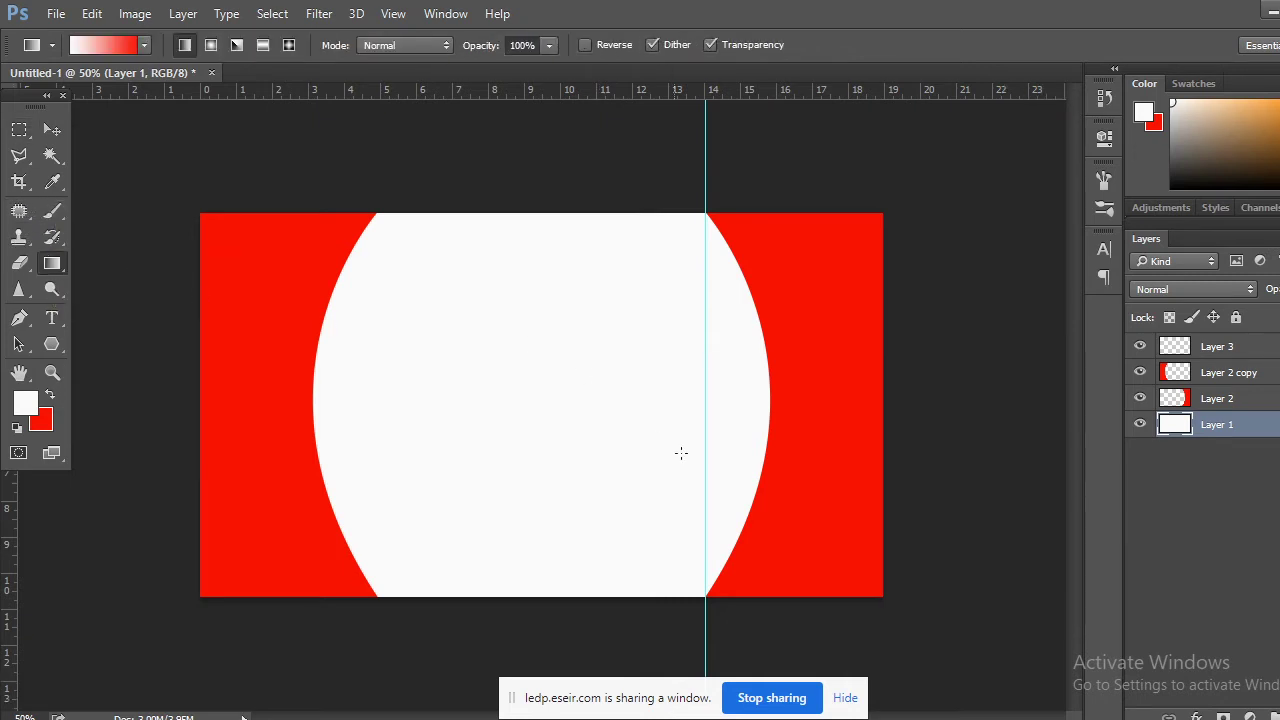
left_click(106, 44)
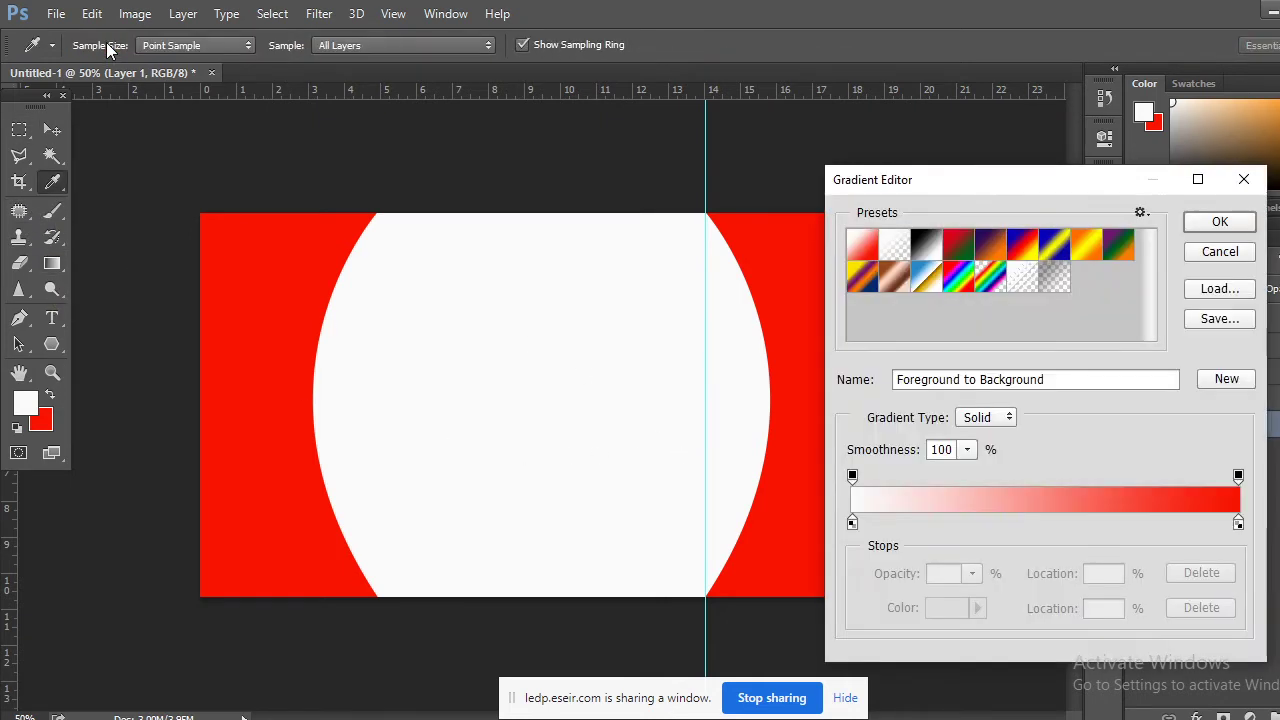
left_click(895, 246)
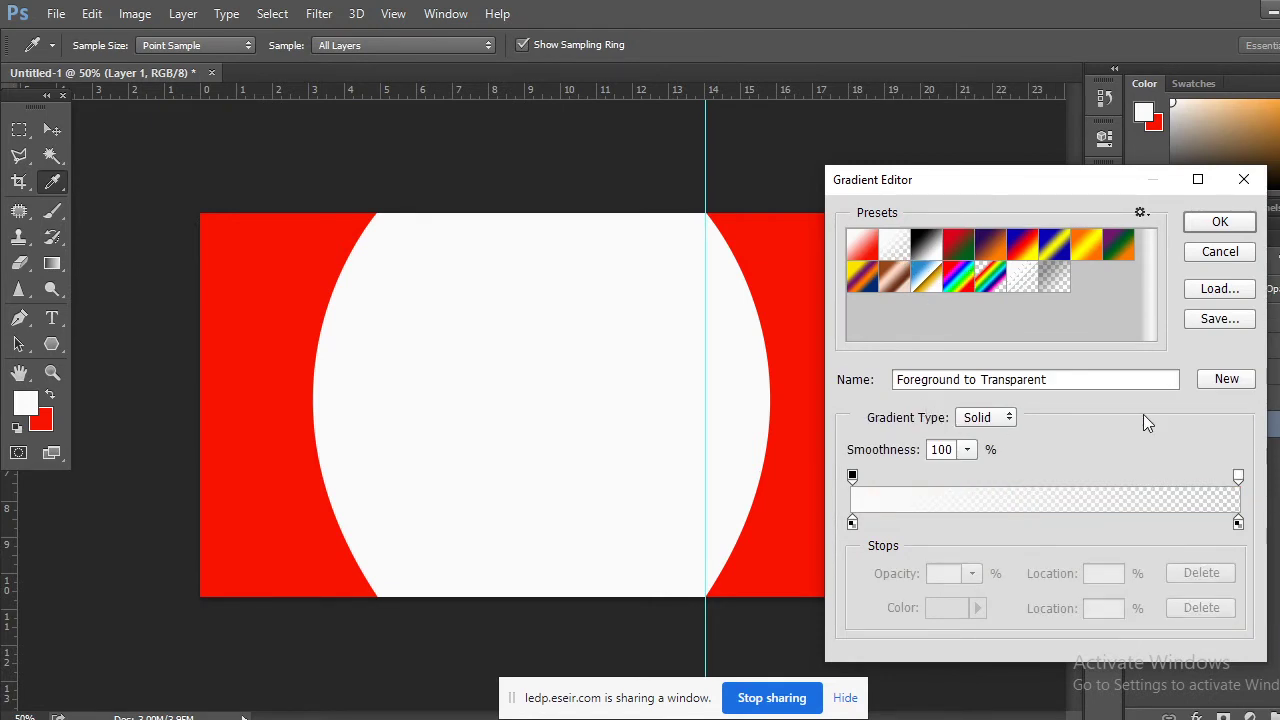
left_click(862, 248)
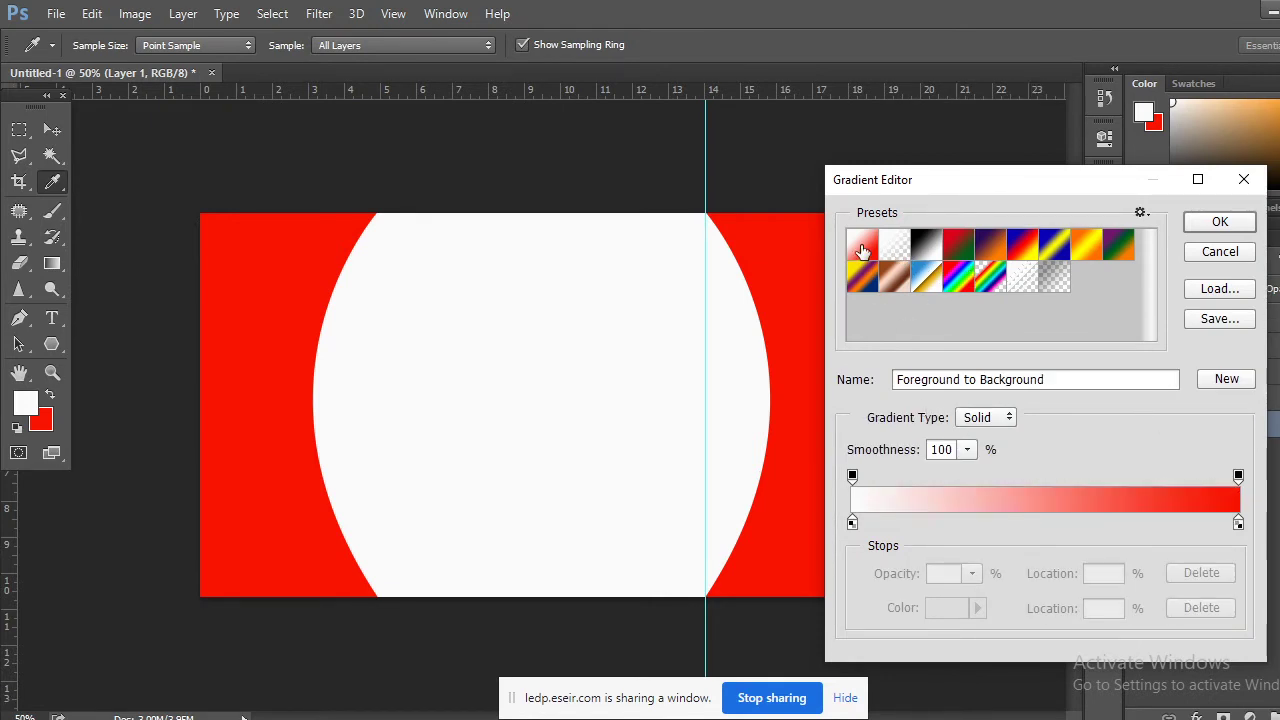
left_click_drag(892, 254, 936, 340)
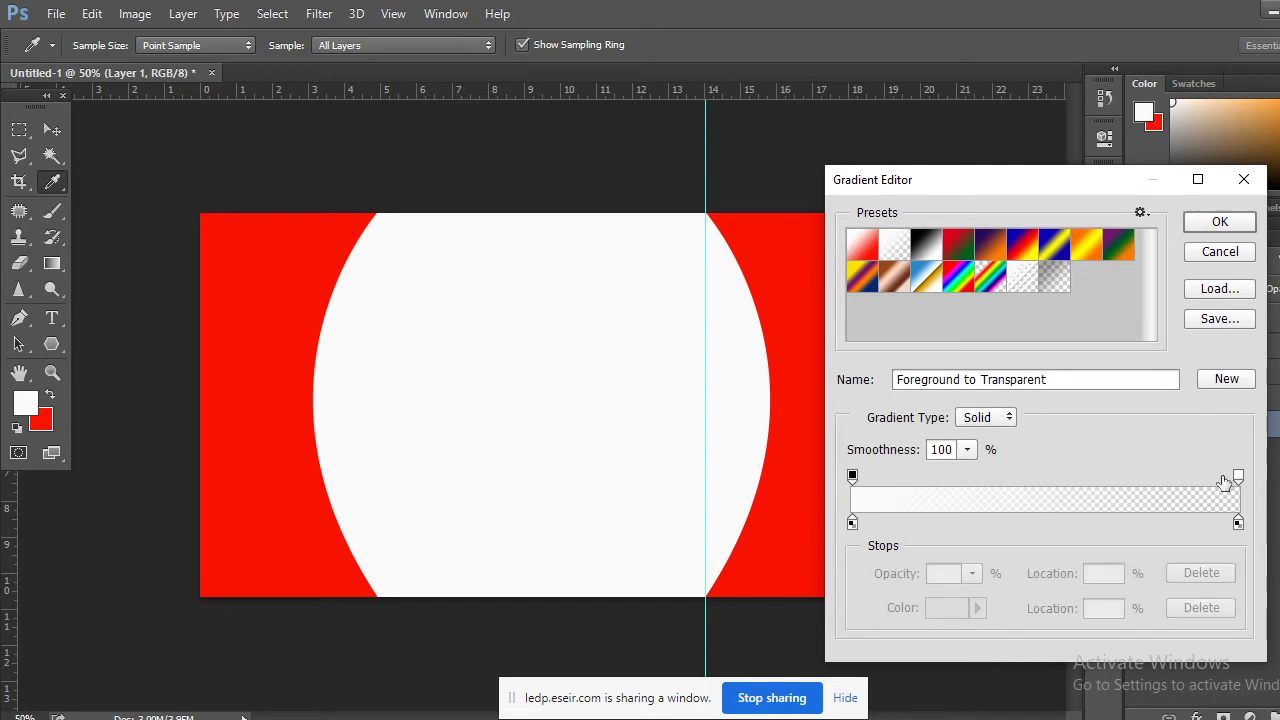
left_click(962, 421)
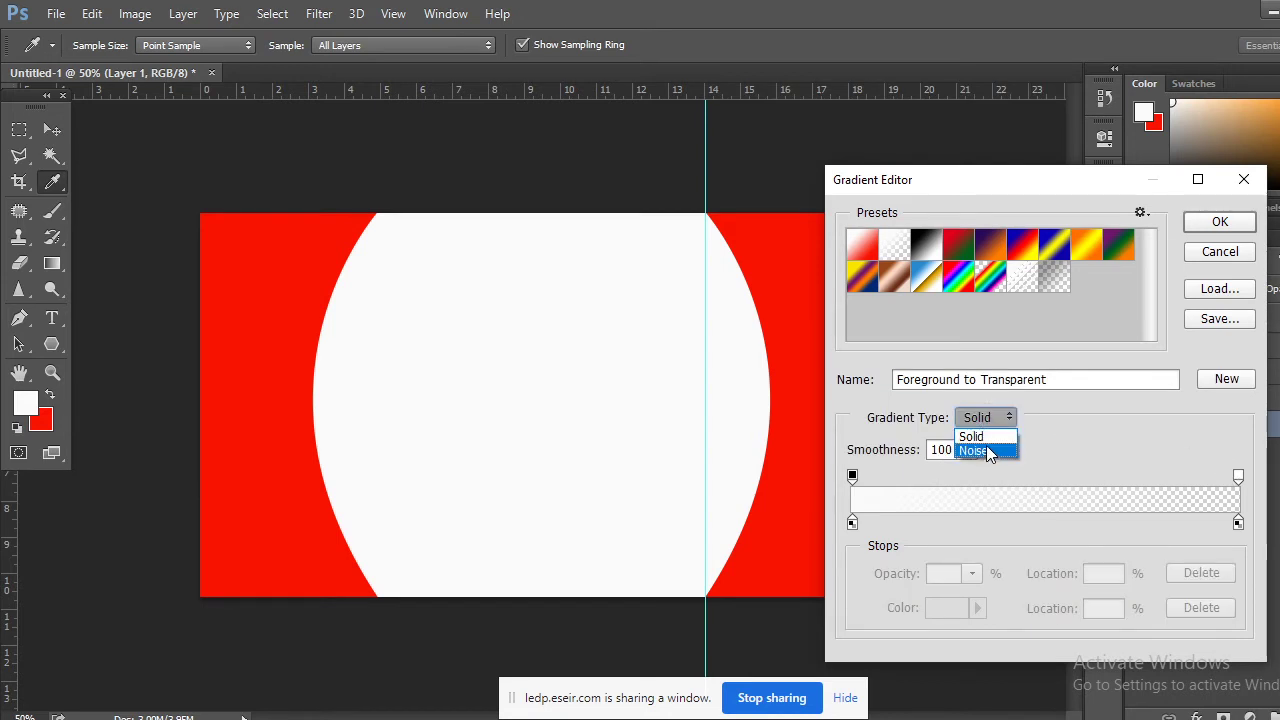
left_click(987, 432)
left_click(1134, 384)
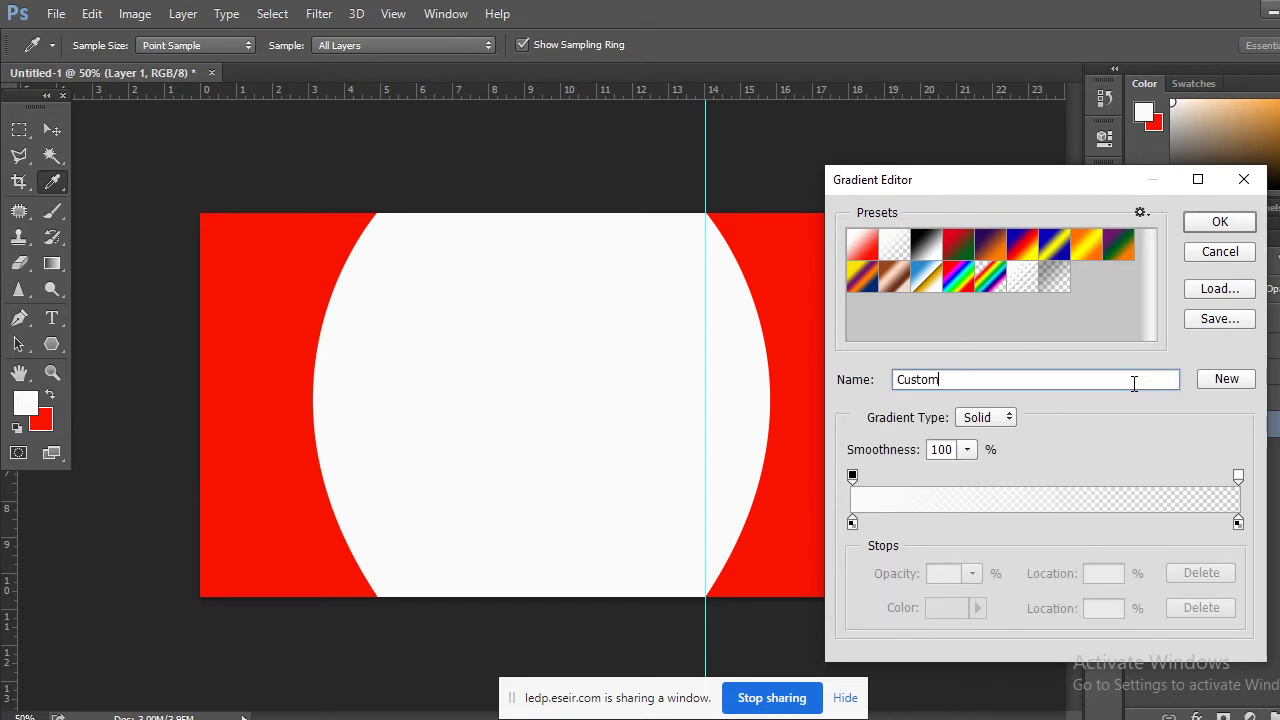
left_click(1214, 379)
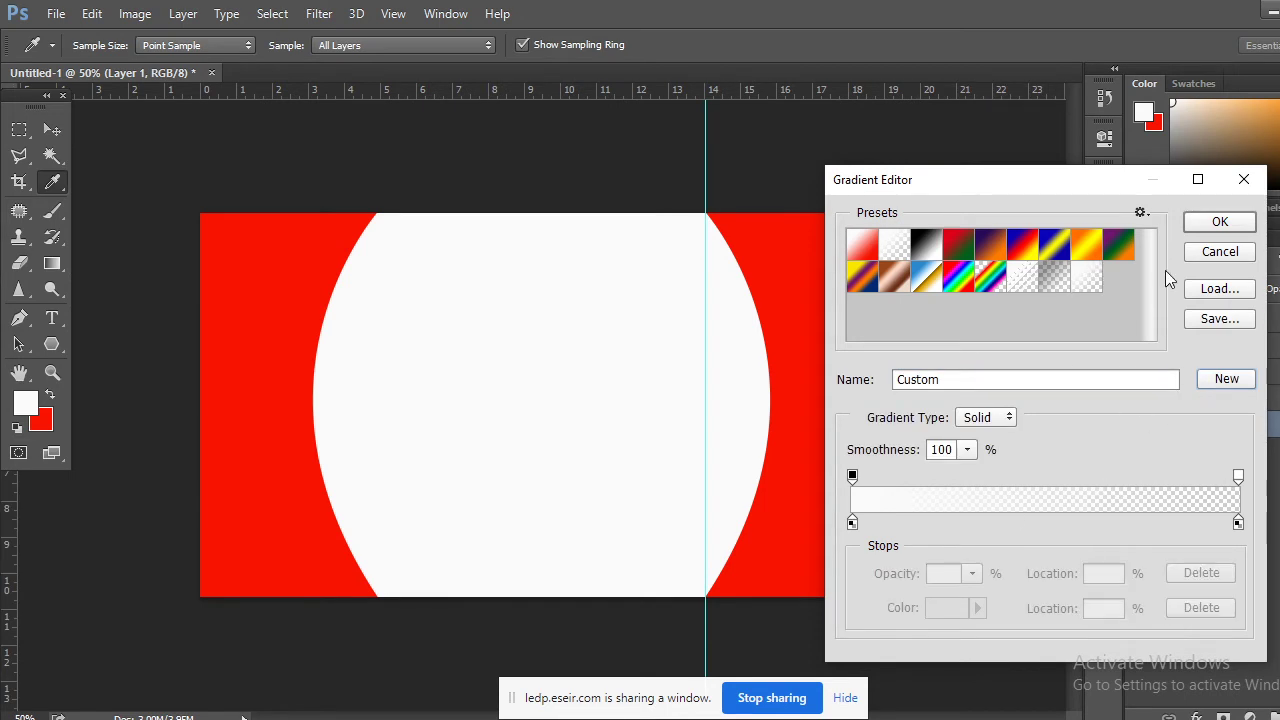
left_click(860, 258)
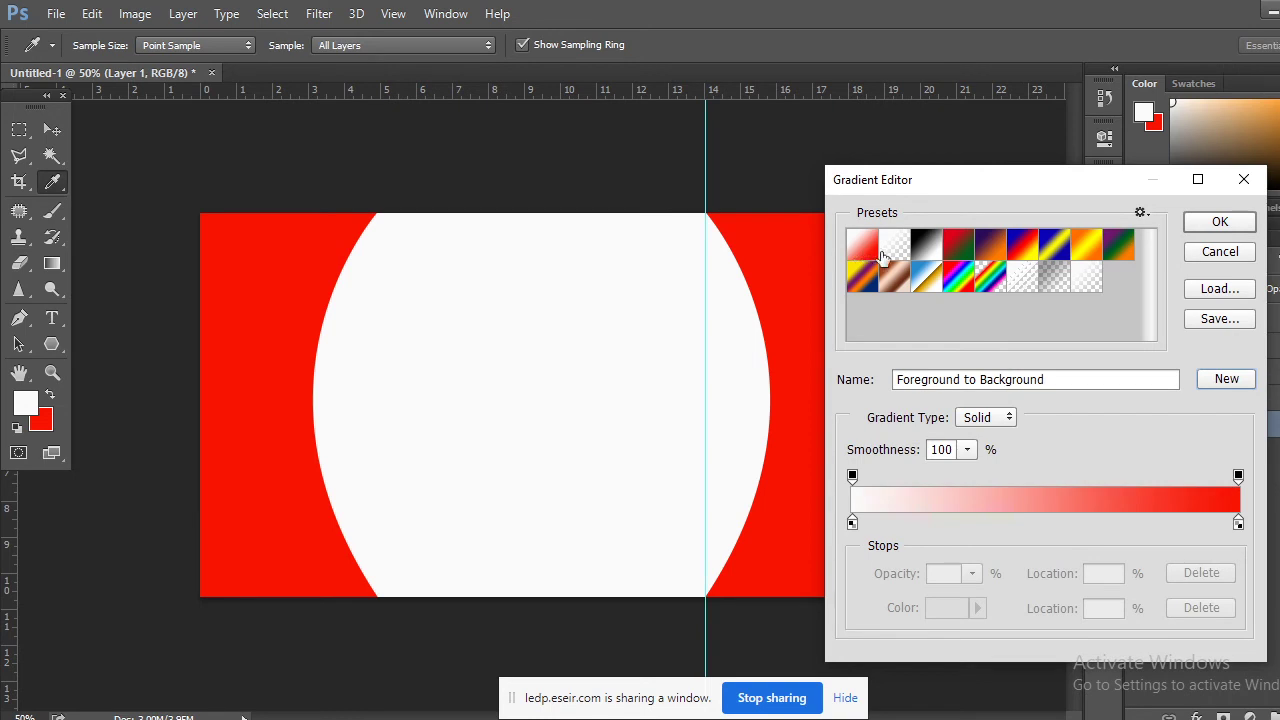
left_click(1221, 223)
Try the white-to-red gradient across Layer 1 twice, undoing each fill
left_click_drag(403, 398, 650, 398)
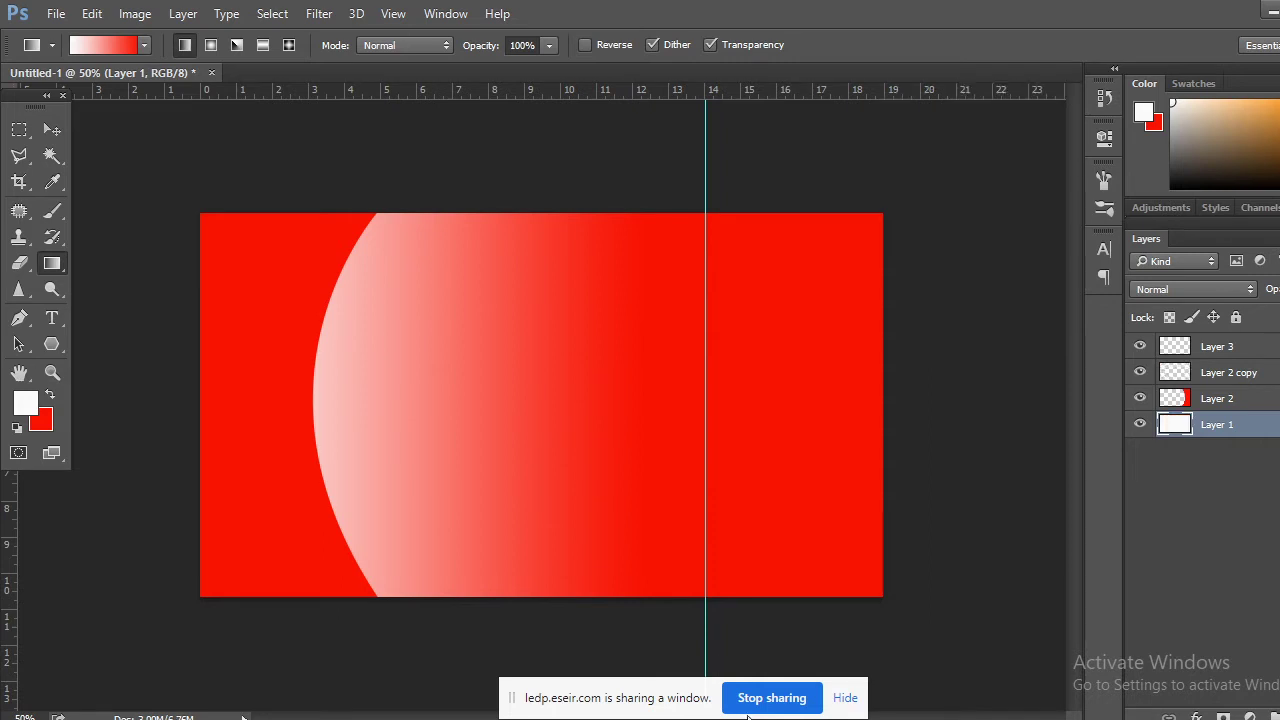
key("ctrl+z")
left_click_drag(108, 374, 338, 372)
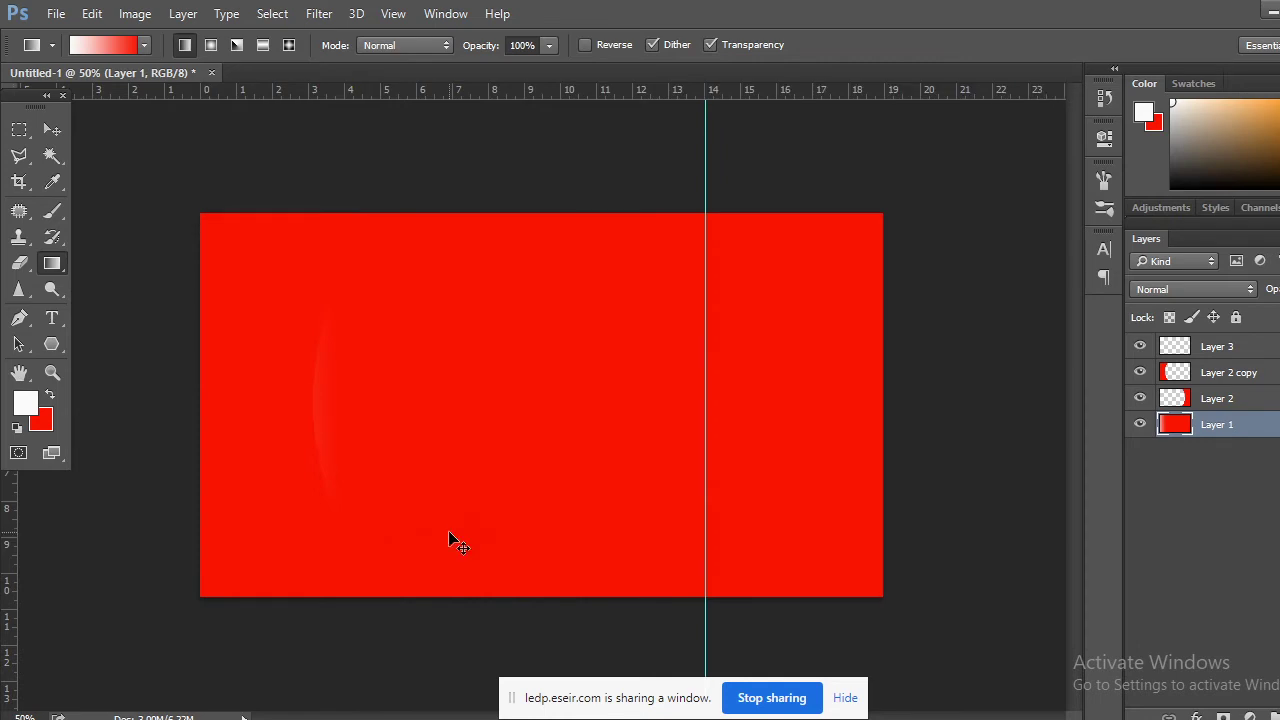
key("ctrl+z")
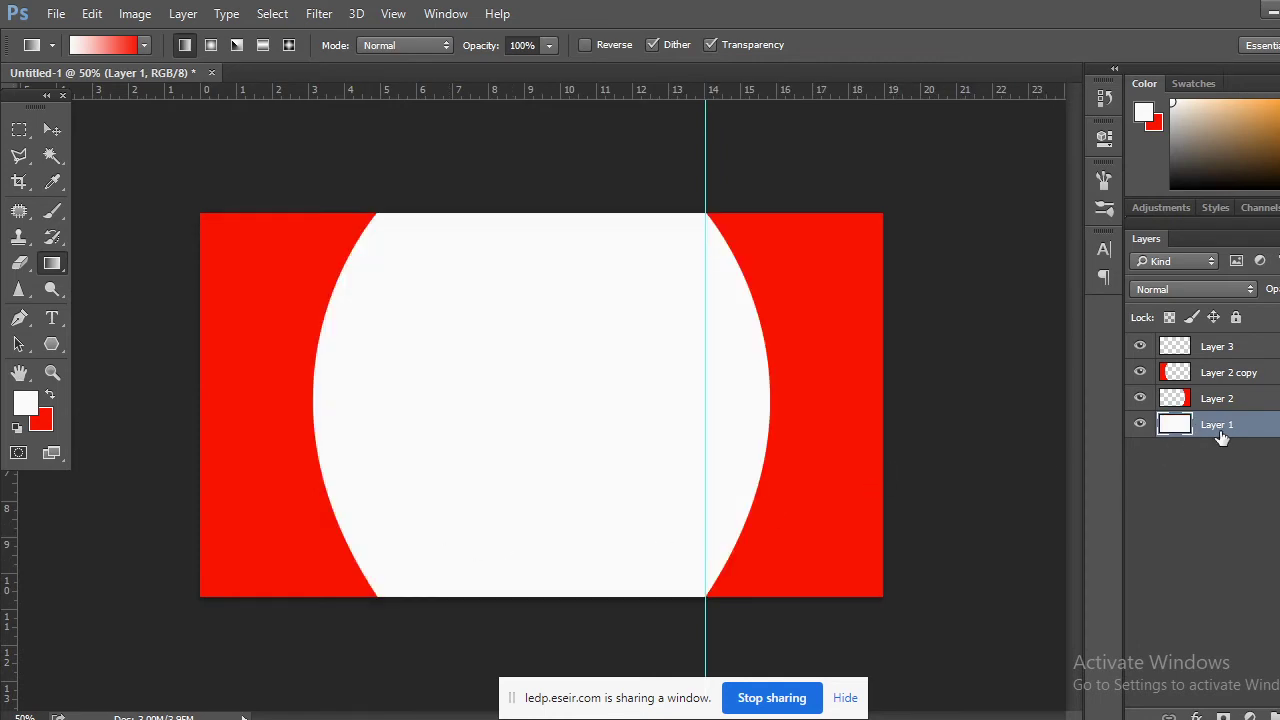
Move Layer 3 just above Layer 1 and undo a trial gradient on it
left_click_drag(1238, 352, 1254, 420)
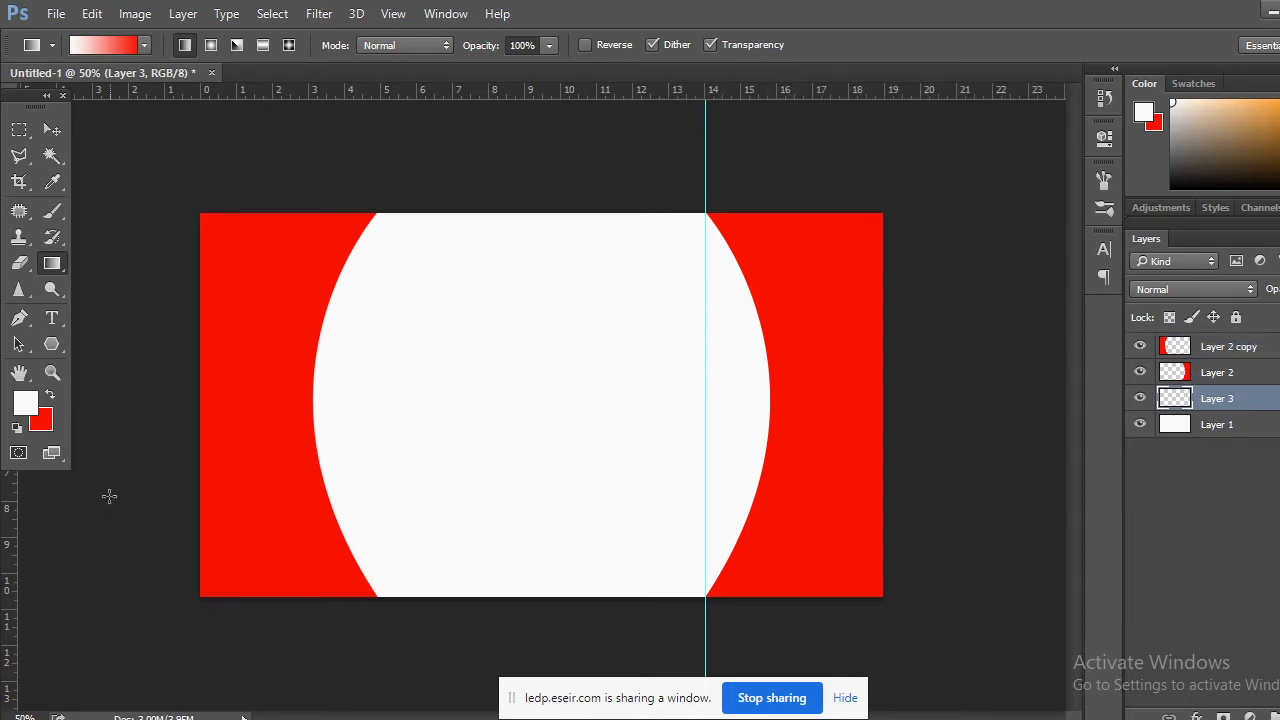
left_click_drag(105, 386, 548, 385)
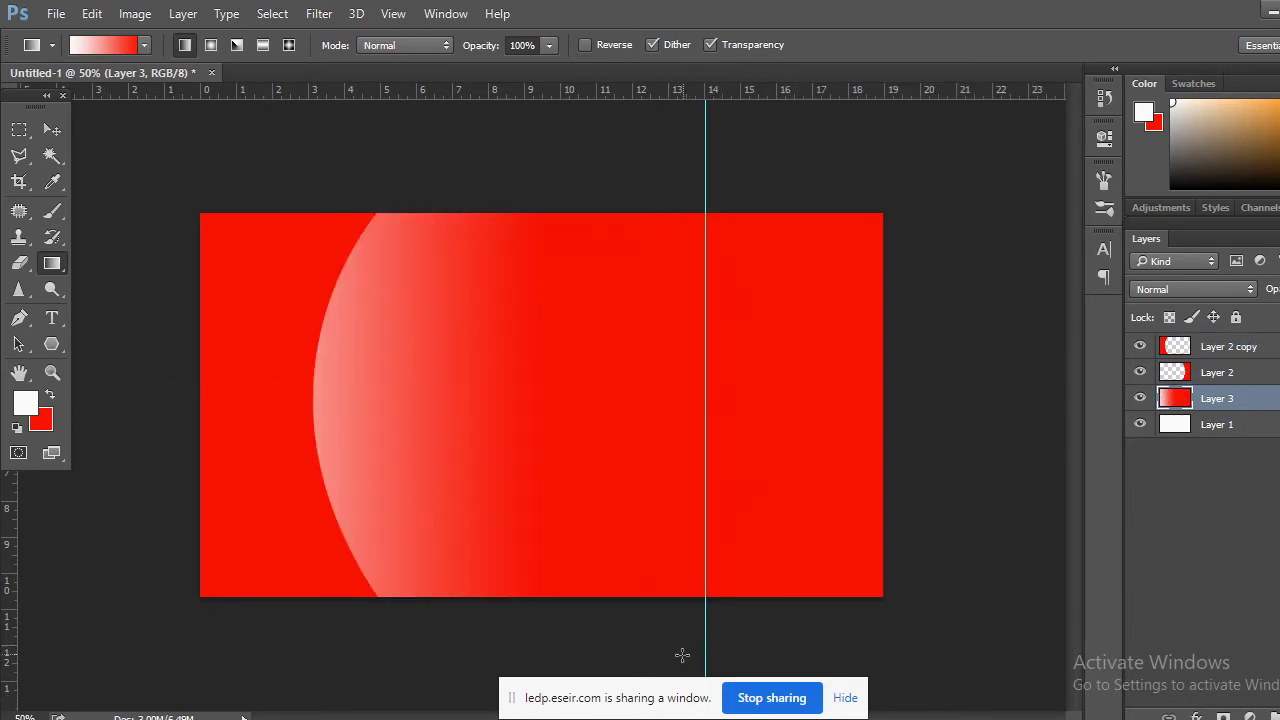
key("ctrl+z")
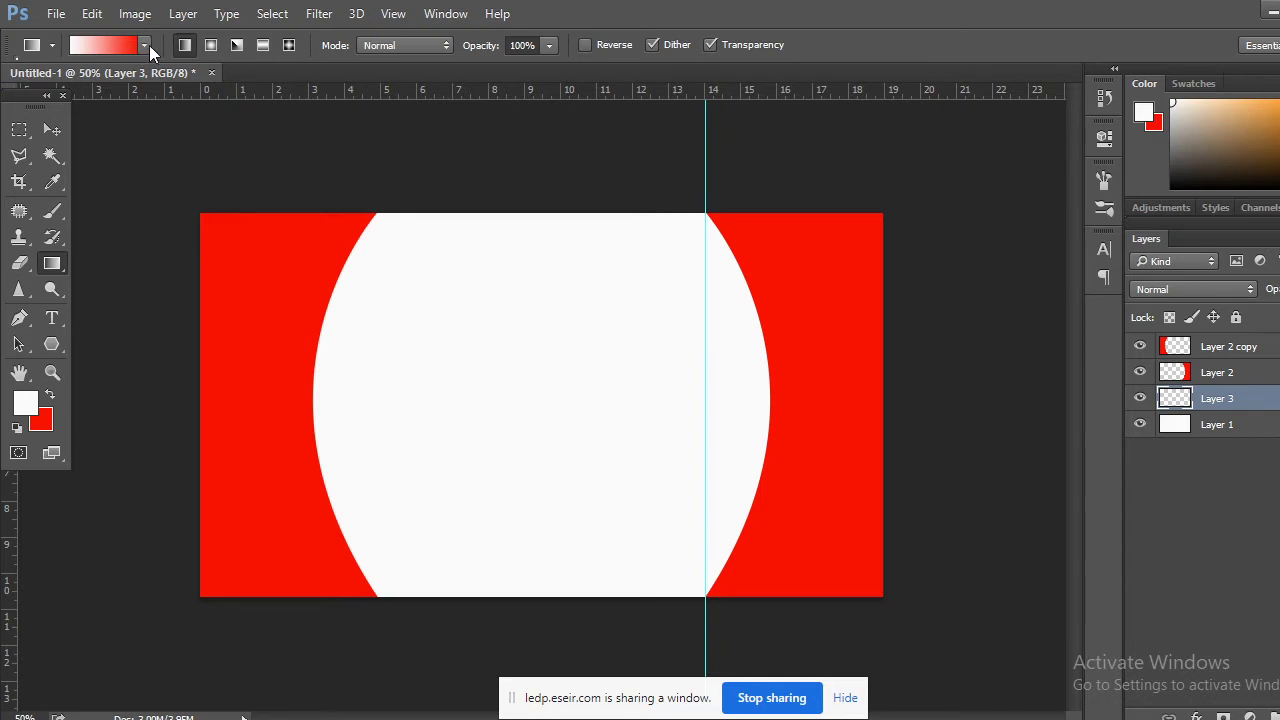
Choose the Foreground to Transparent gradient with blue as the foreground colour
left_click(146, 45)
left_click(74, 88)
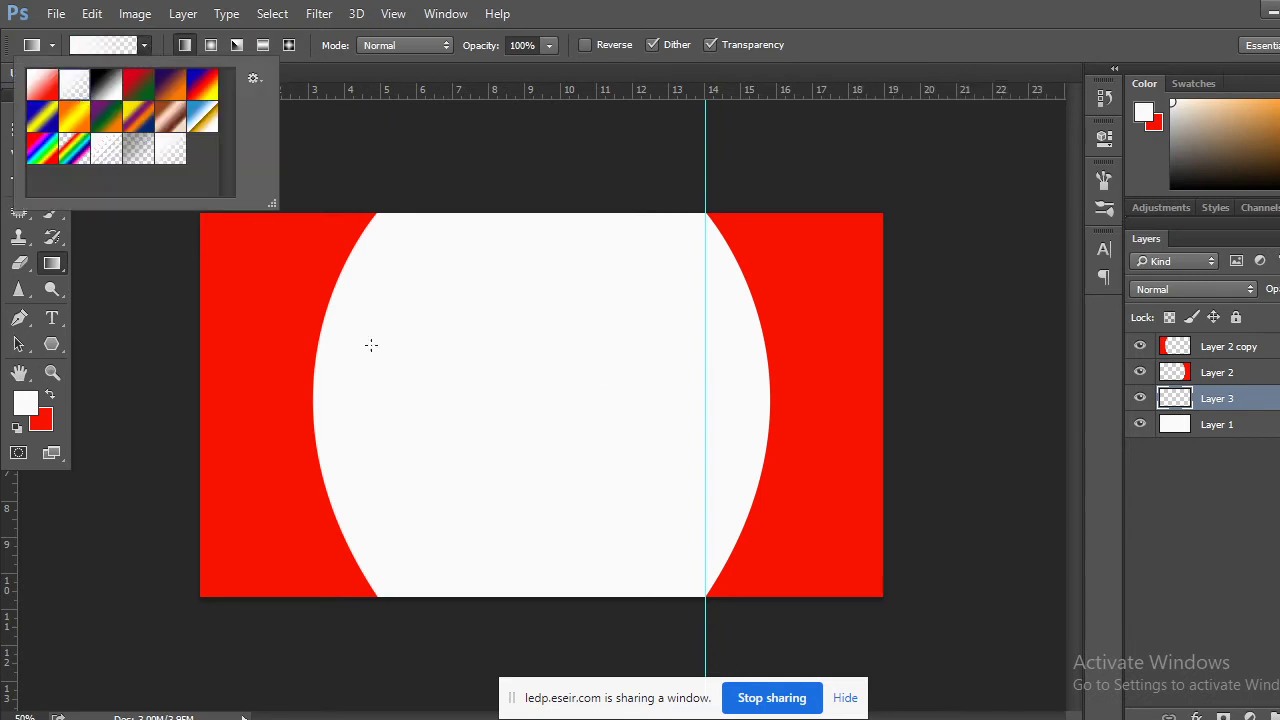
left_click(104, 44)
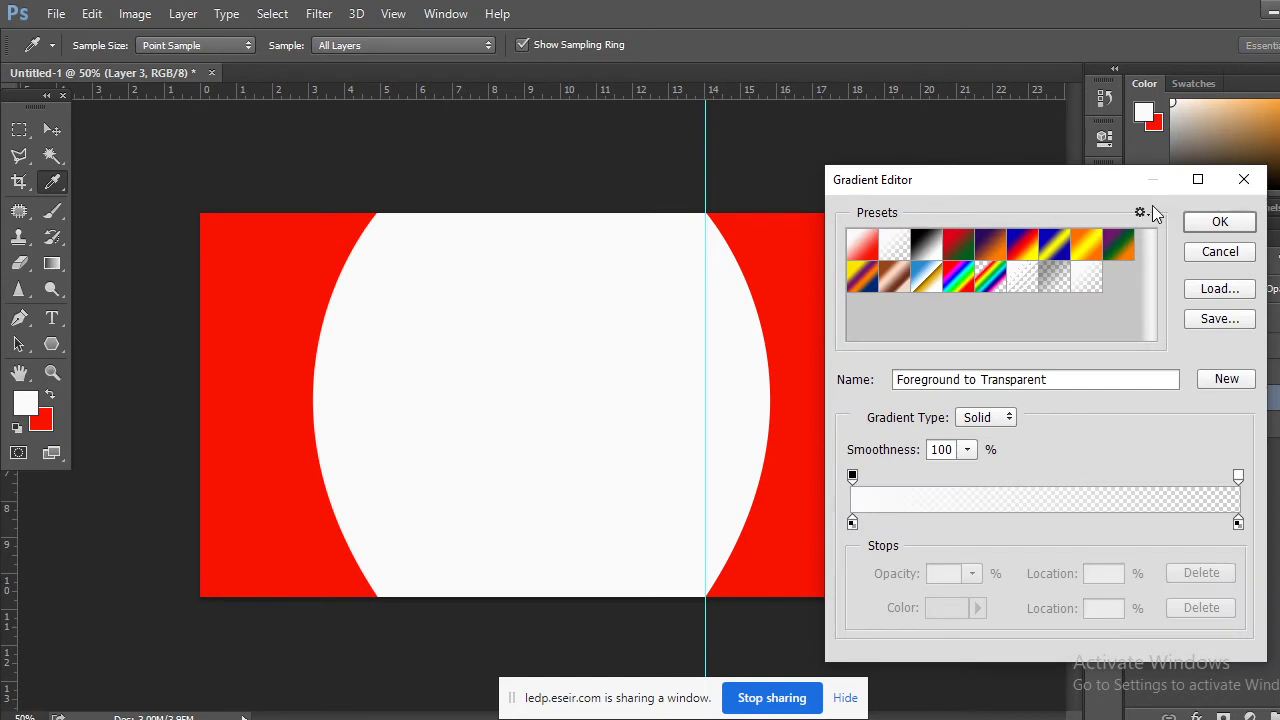
left_click(1244, 179)
left_click(49, 47)
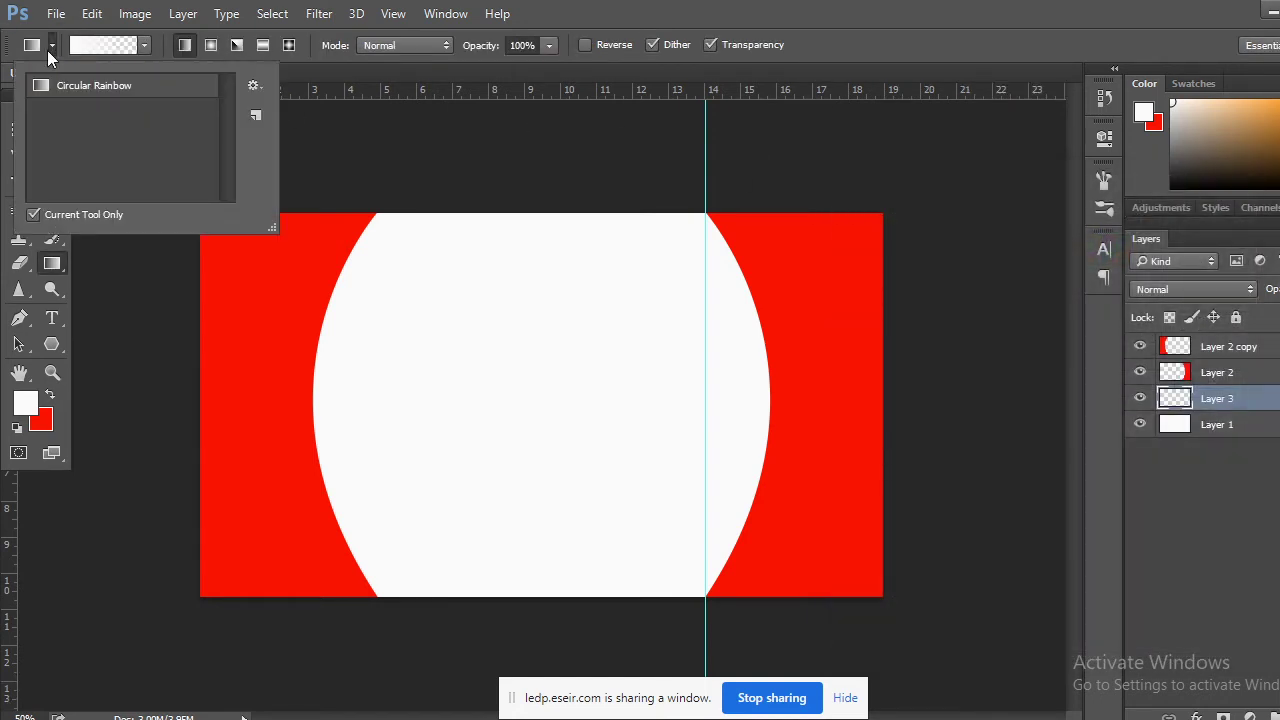
left_click(73, 88)
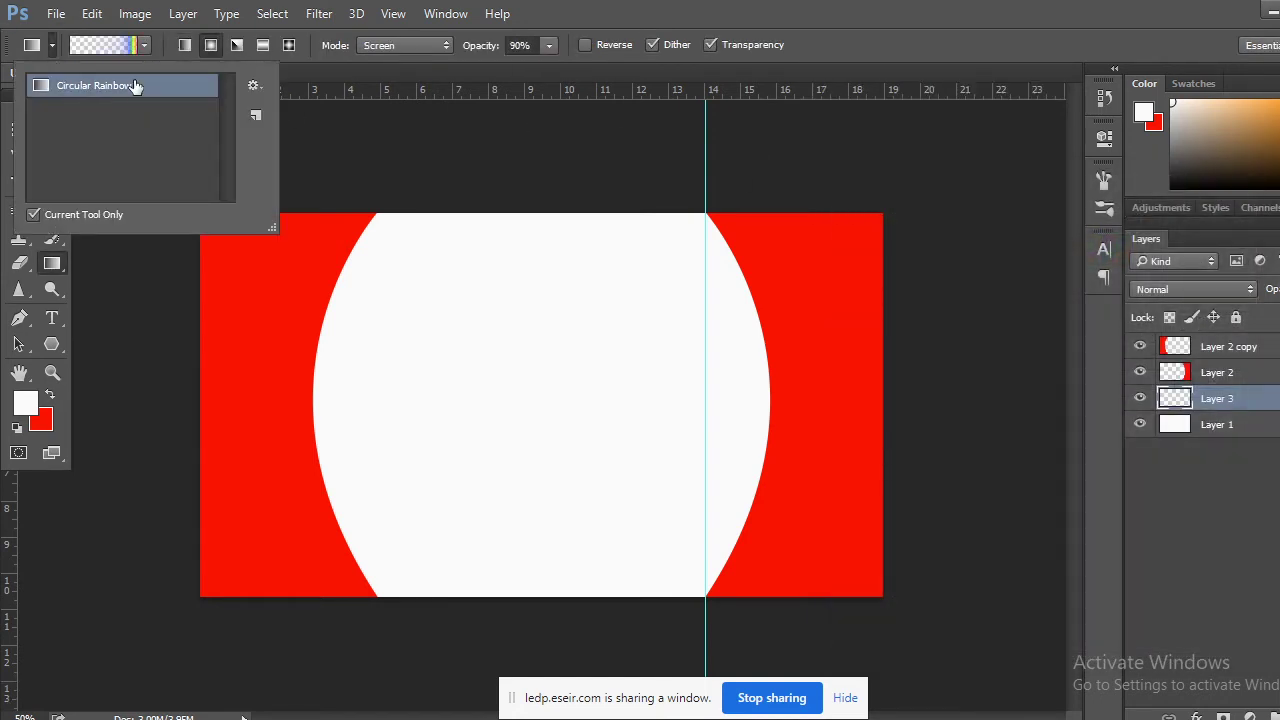
left_click(145, 45)
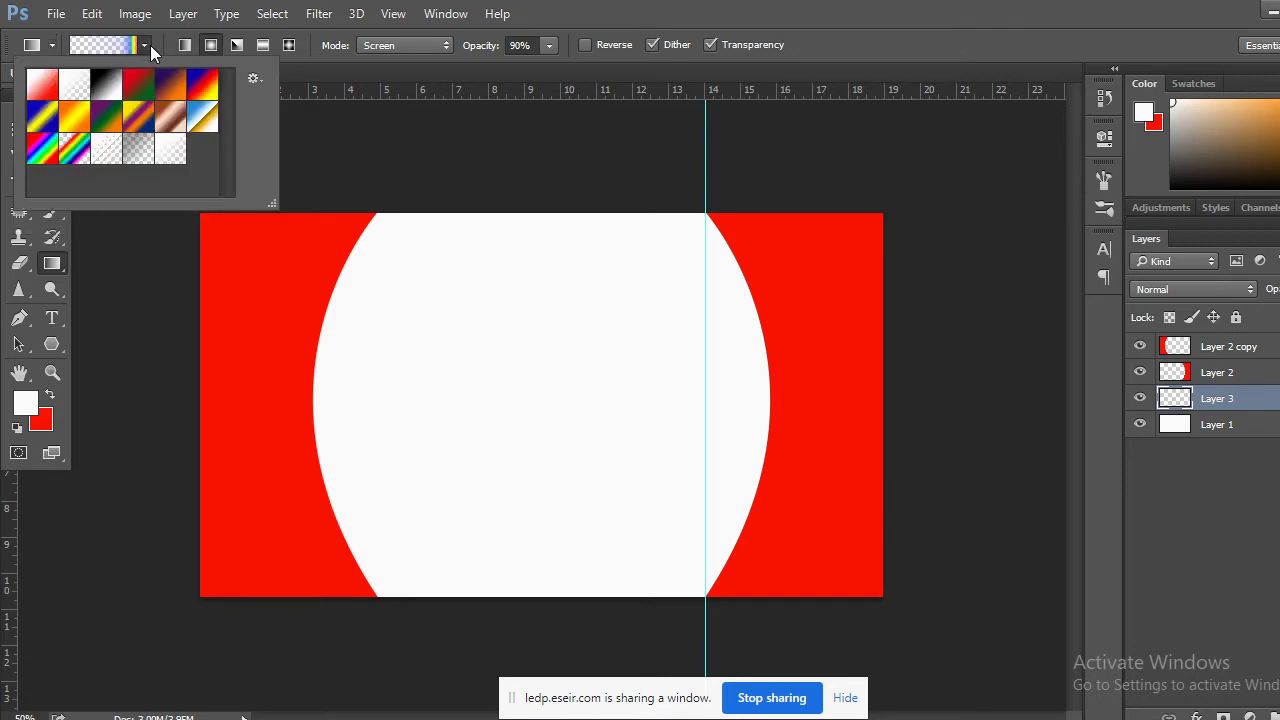
left_click(60, 93)
left_click(75, 87)
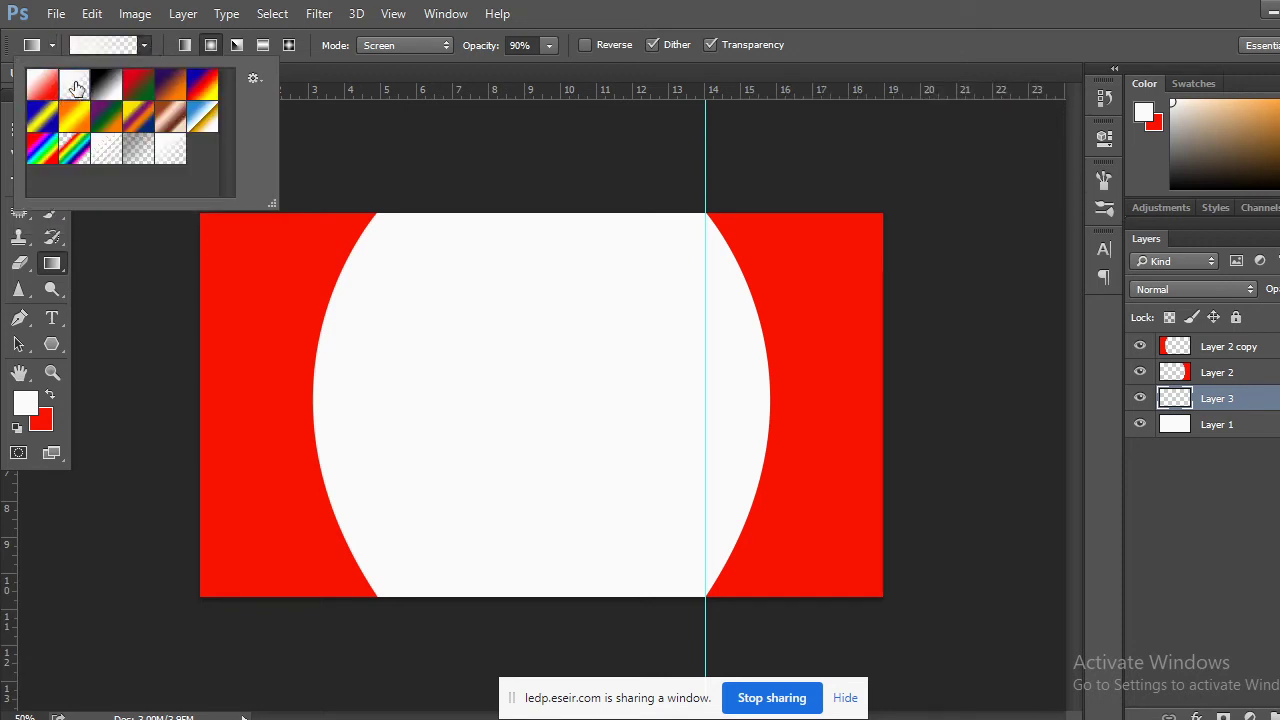
double_click(84, 93)
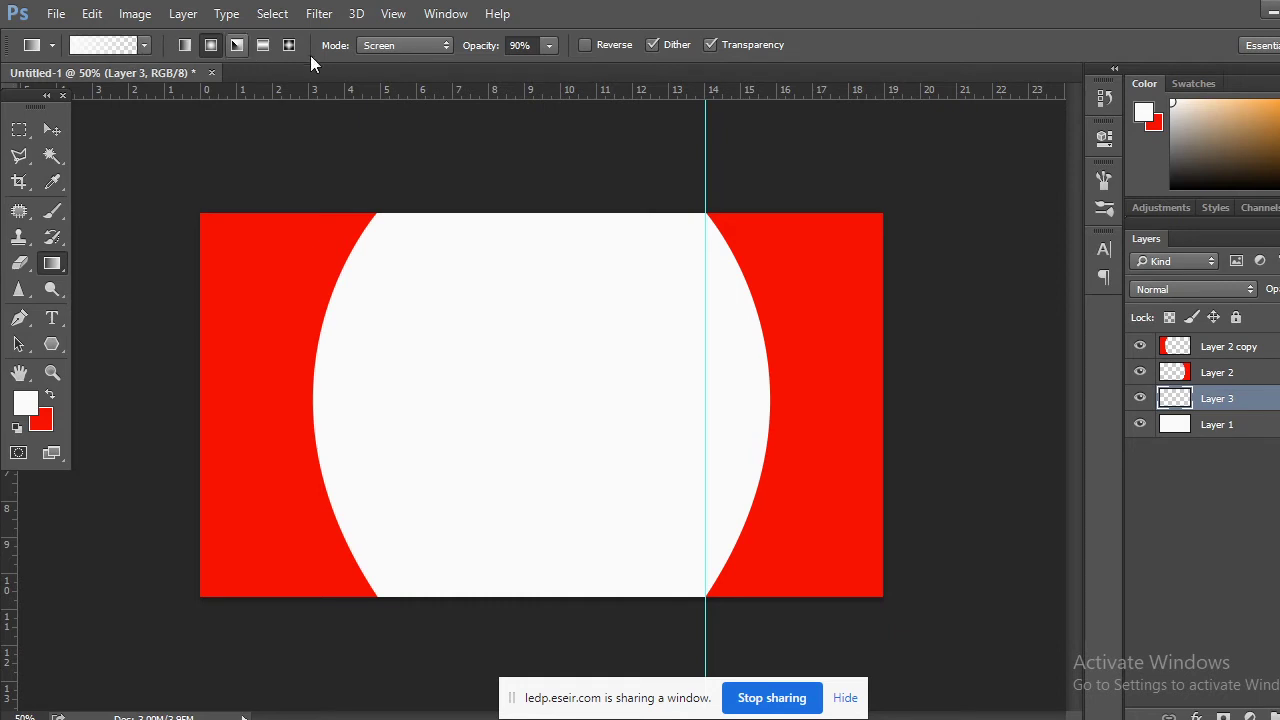
left_click_drag(1218, 110, 1240, 104)
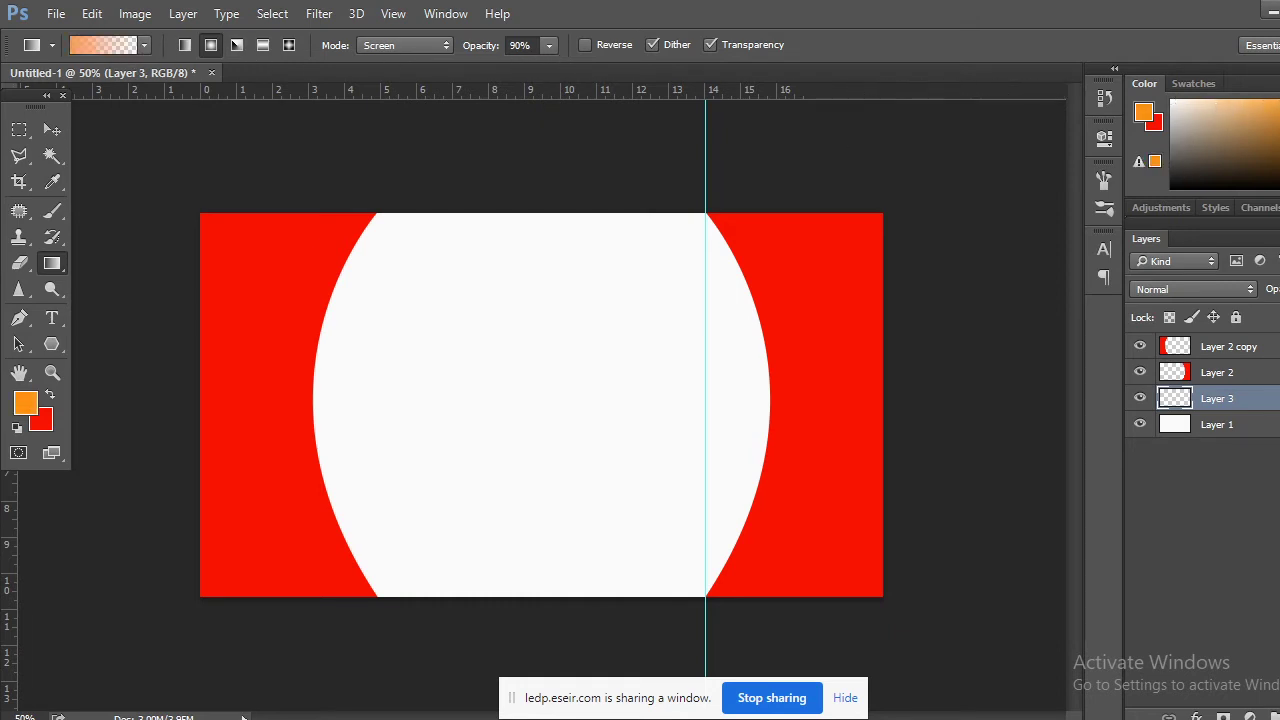
left_click(1240, 104)
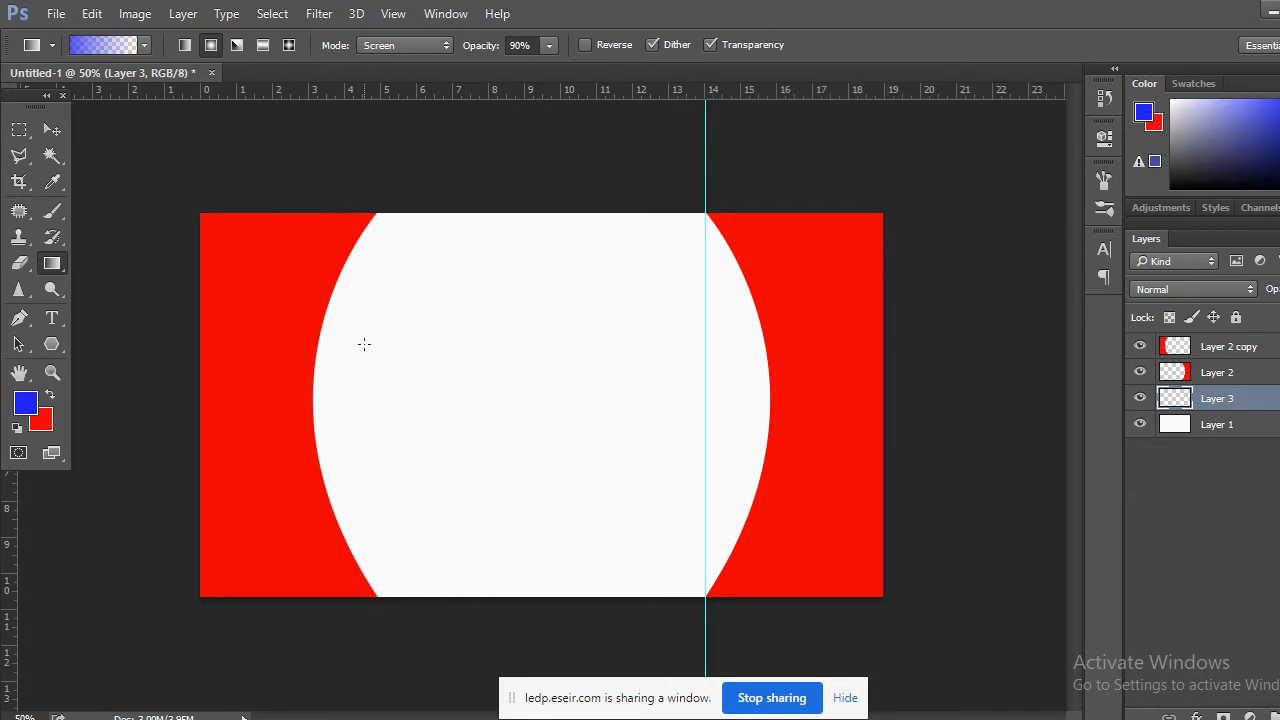
Fade blue inward from the oval's left, right, top and bottom edges, then add Layer 4
left_click_drag(162, 380, 457, 378)
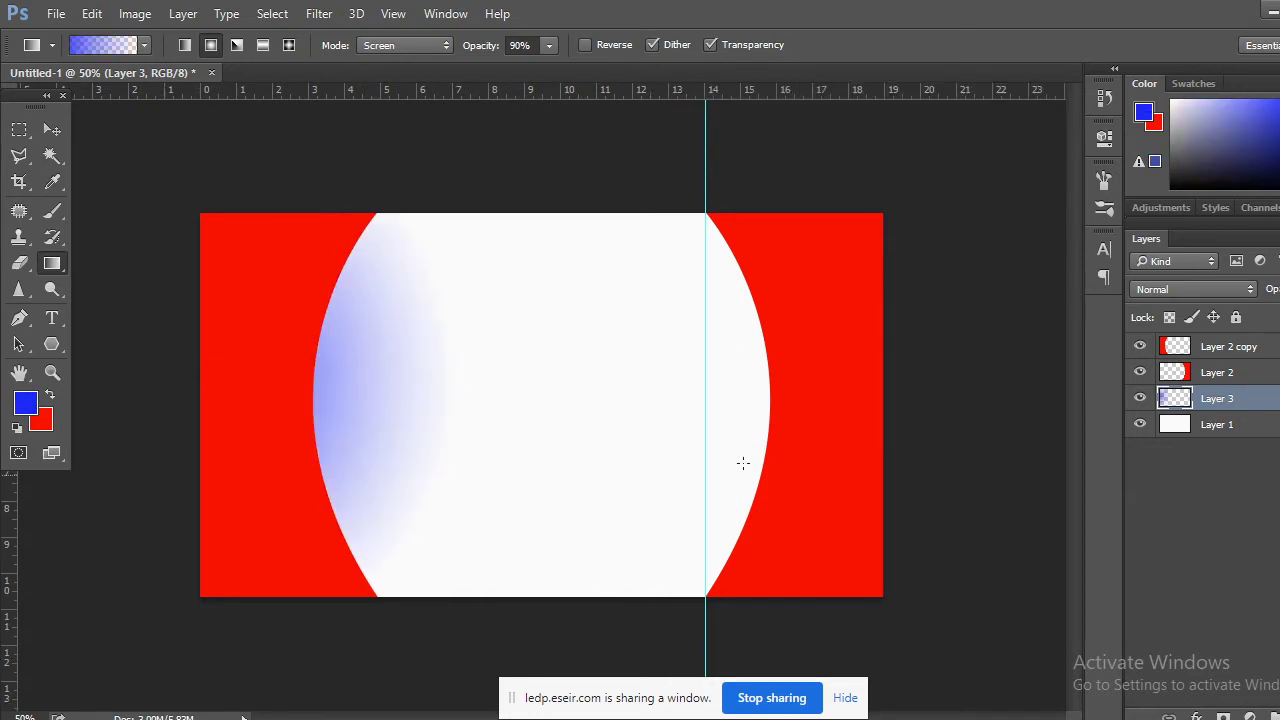
left_click_drag(962, 416, 592, 405)
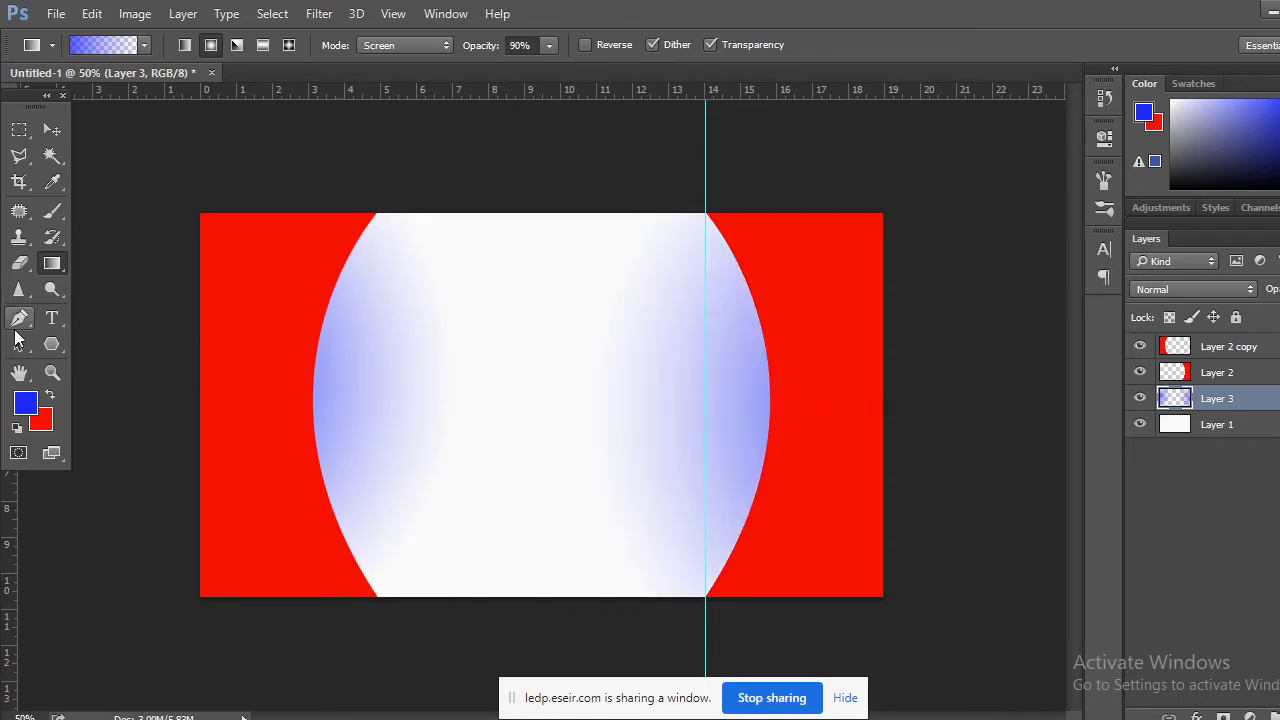
left_click_drag(535, 134, 534, 252)
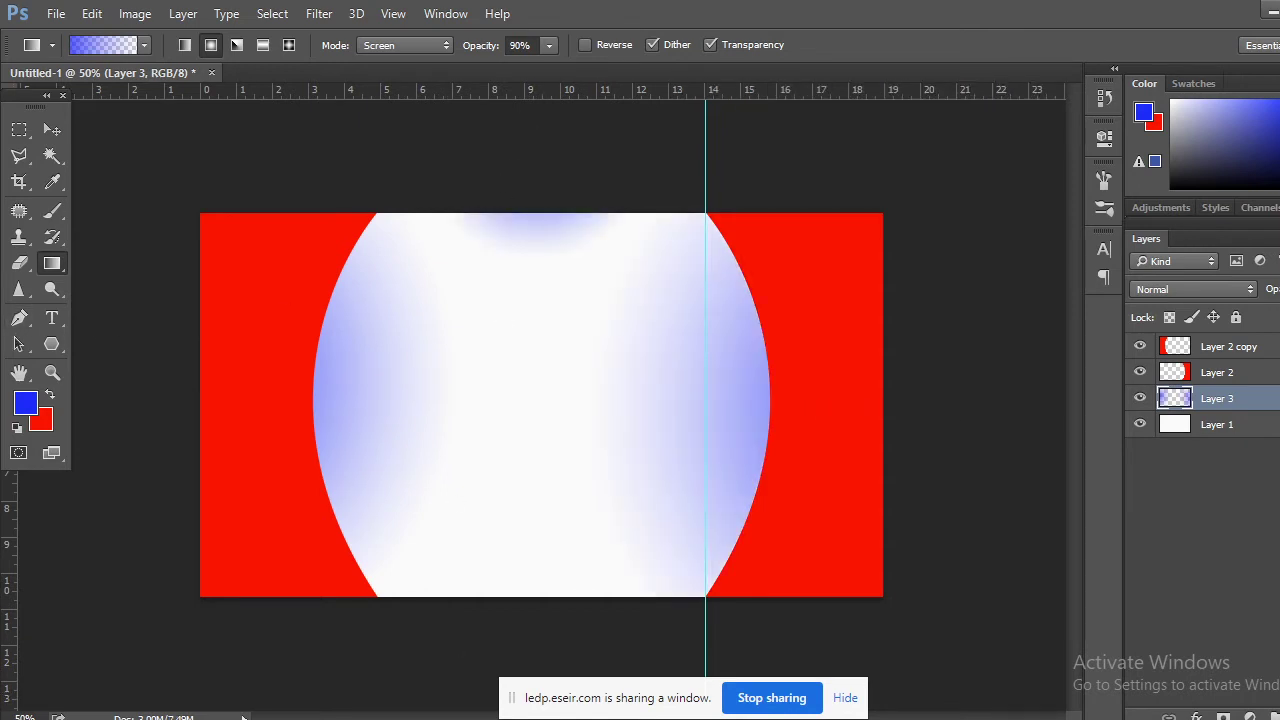
left_click_drag(530, 655, 527, 546)
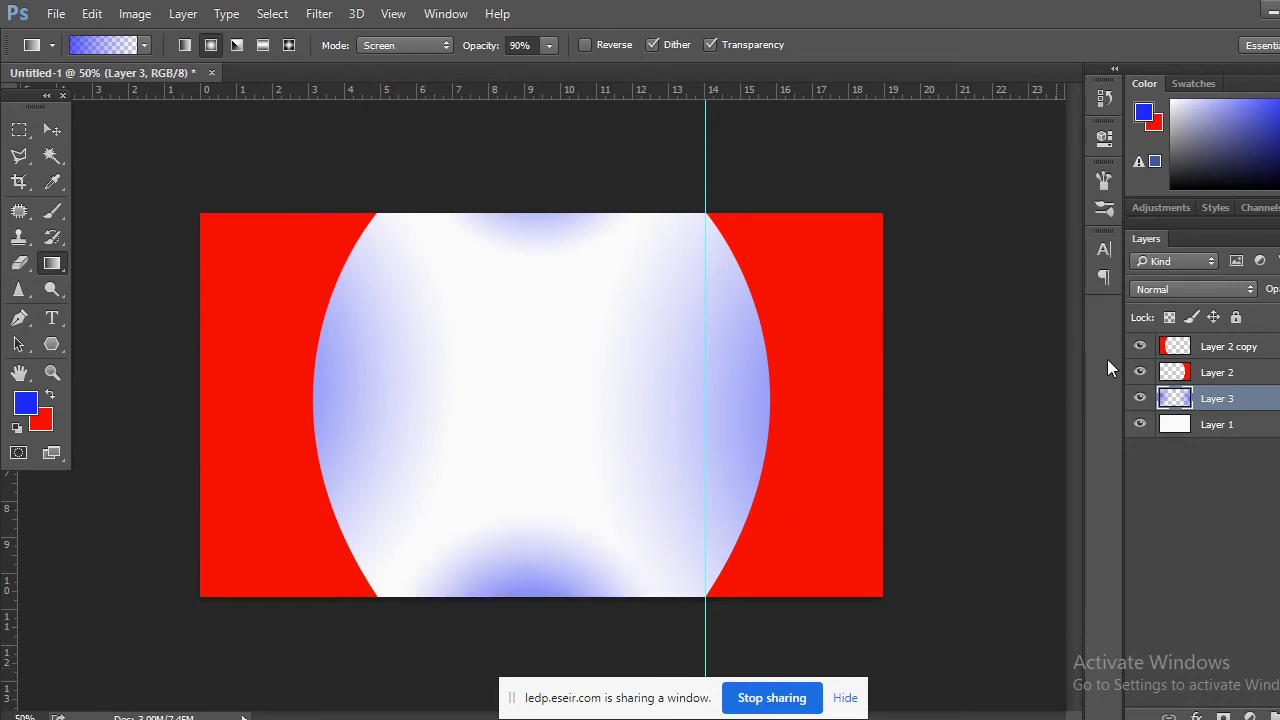
key("ctrl+shift+alt+n")
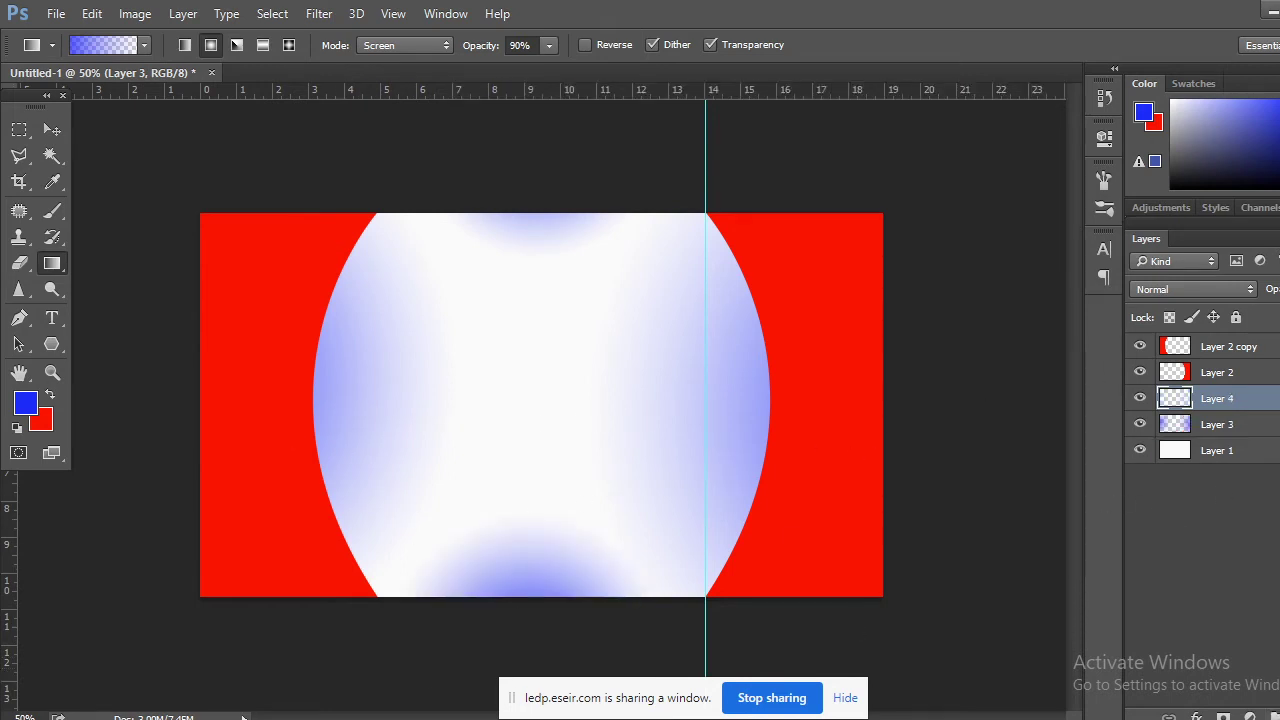
Set the foreground colour to a pure yellow-green
left_click(1276, 140)
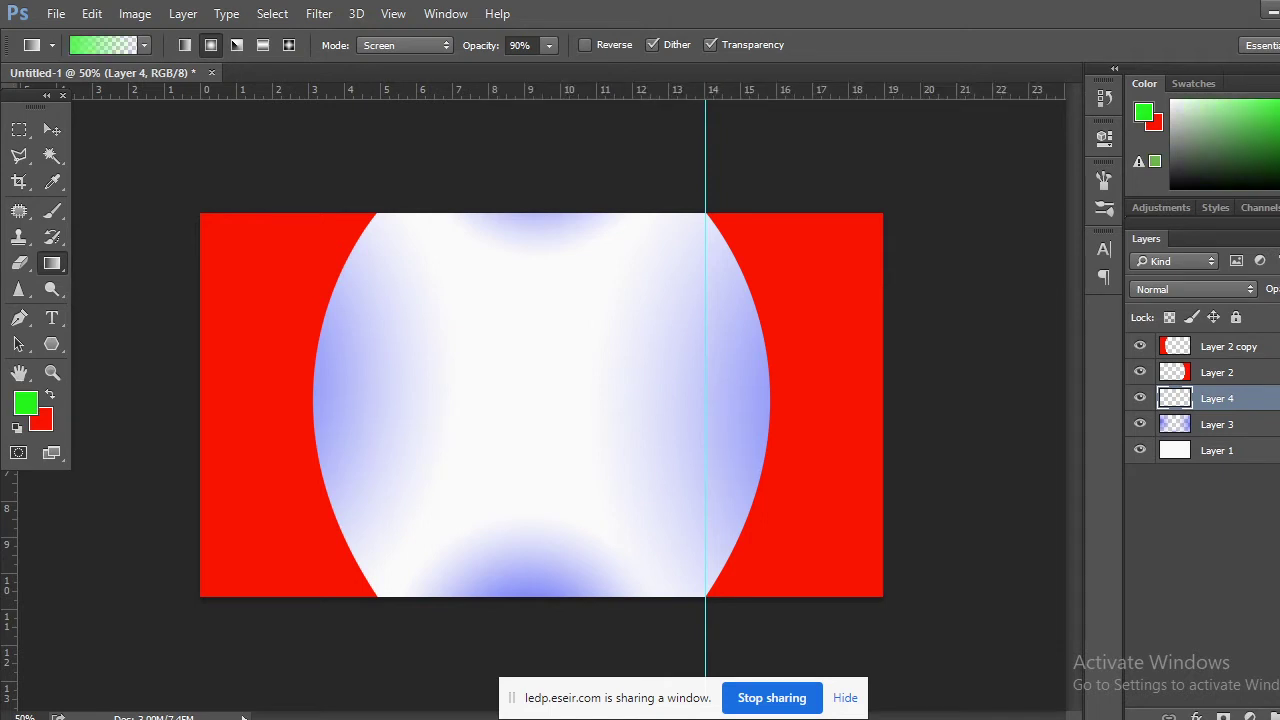
left_click(1276, 140)
left_click(1276, 140)
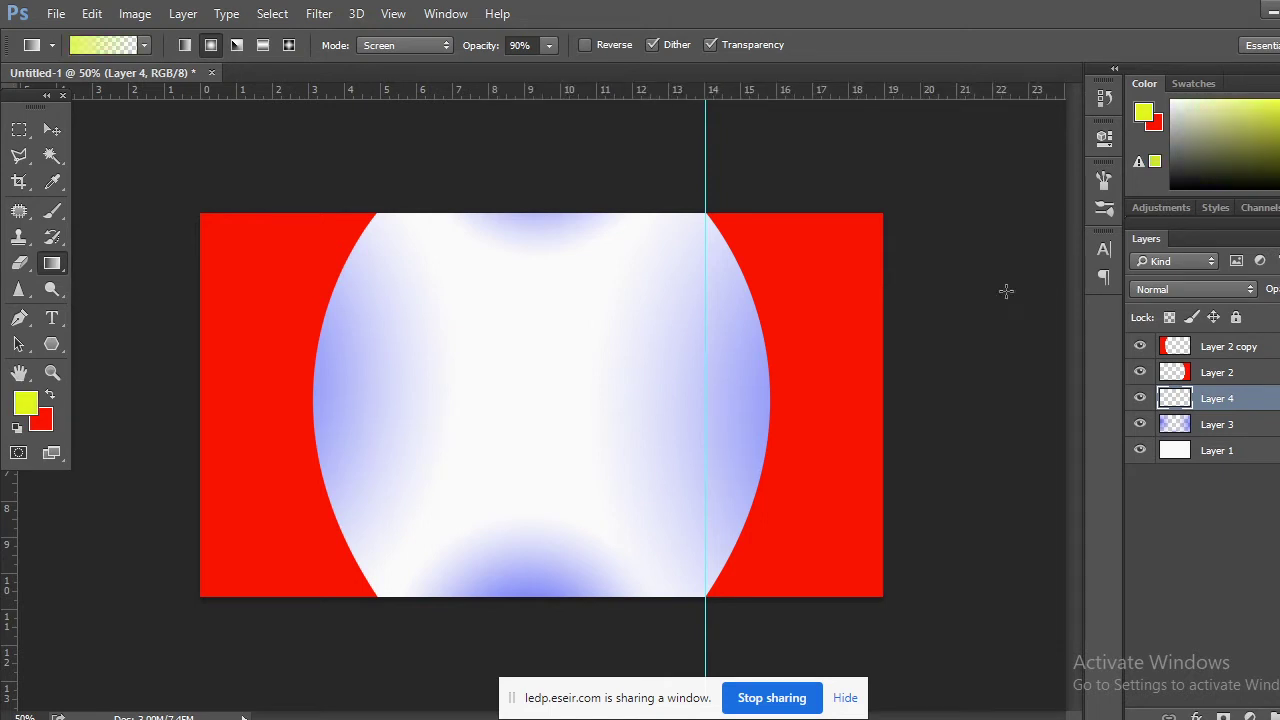
Fade yellow gradients into the circle from the left, right, top, bottom and lower-right on Layer 4
left_click_drag(123, 374, 598, 375)
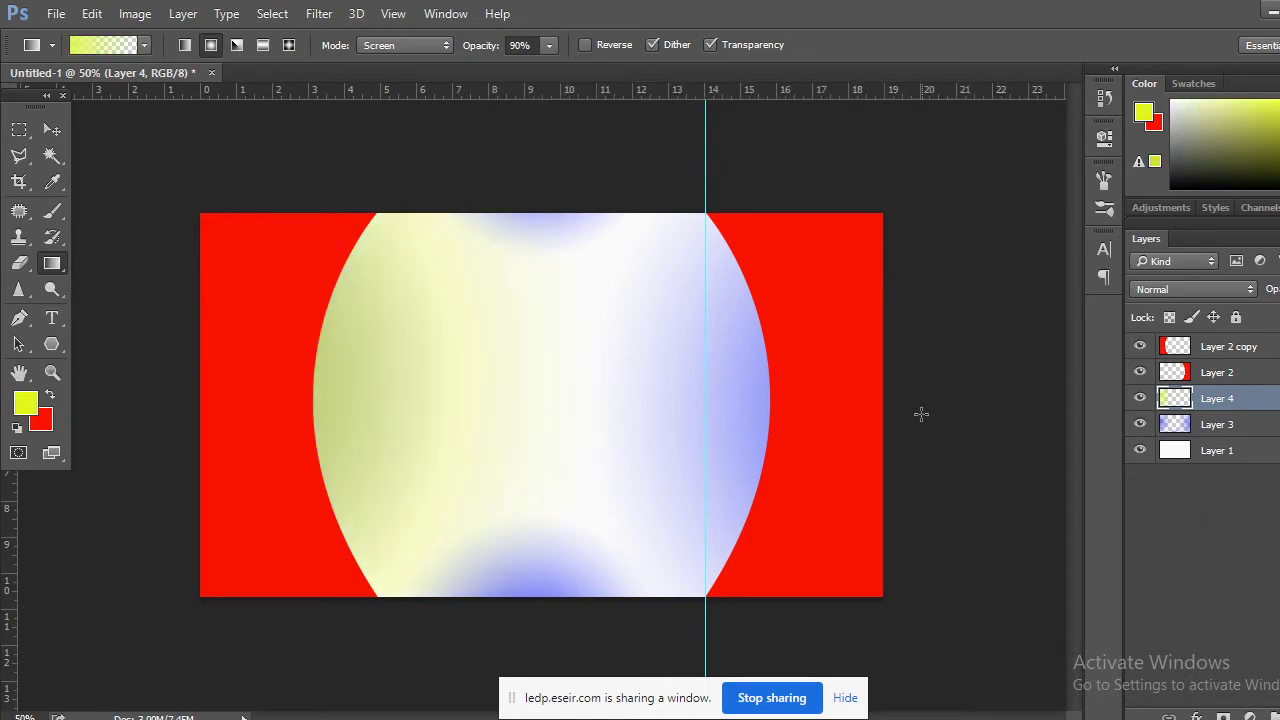
left_click_drag(1006, 394, 506, 394)
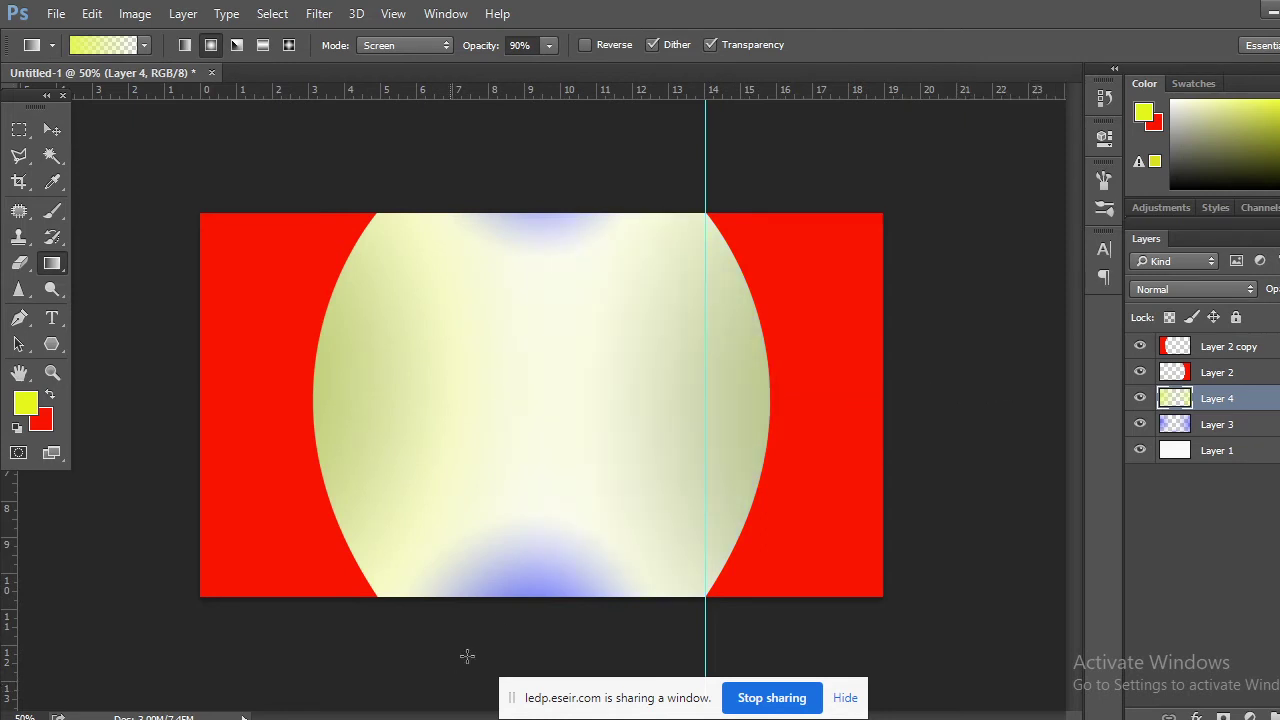
left_click_drag(562, 165, 520, 420)
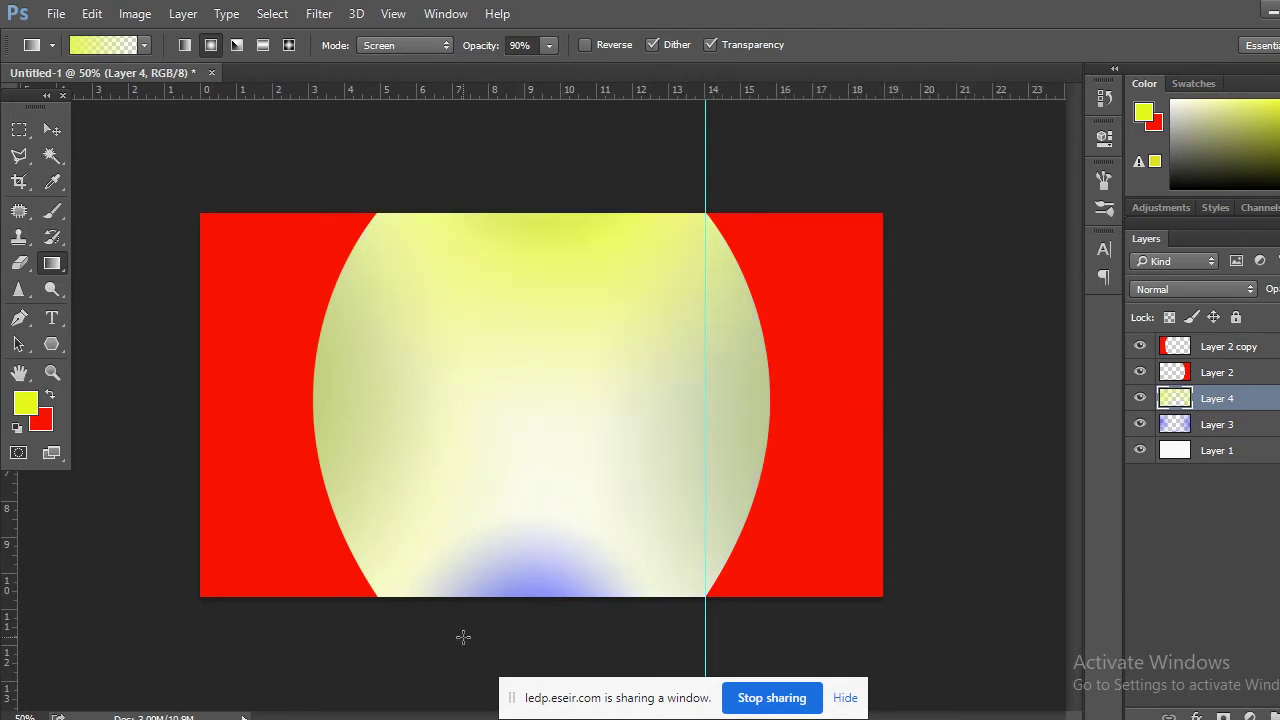
left_click_drag(471, 657, 494, 480)
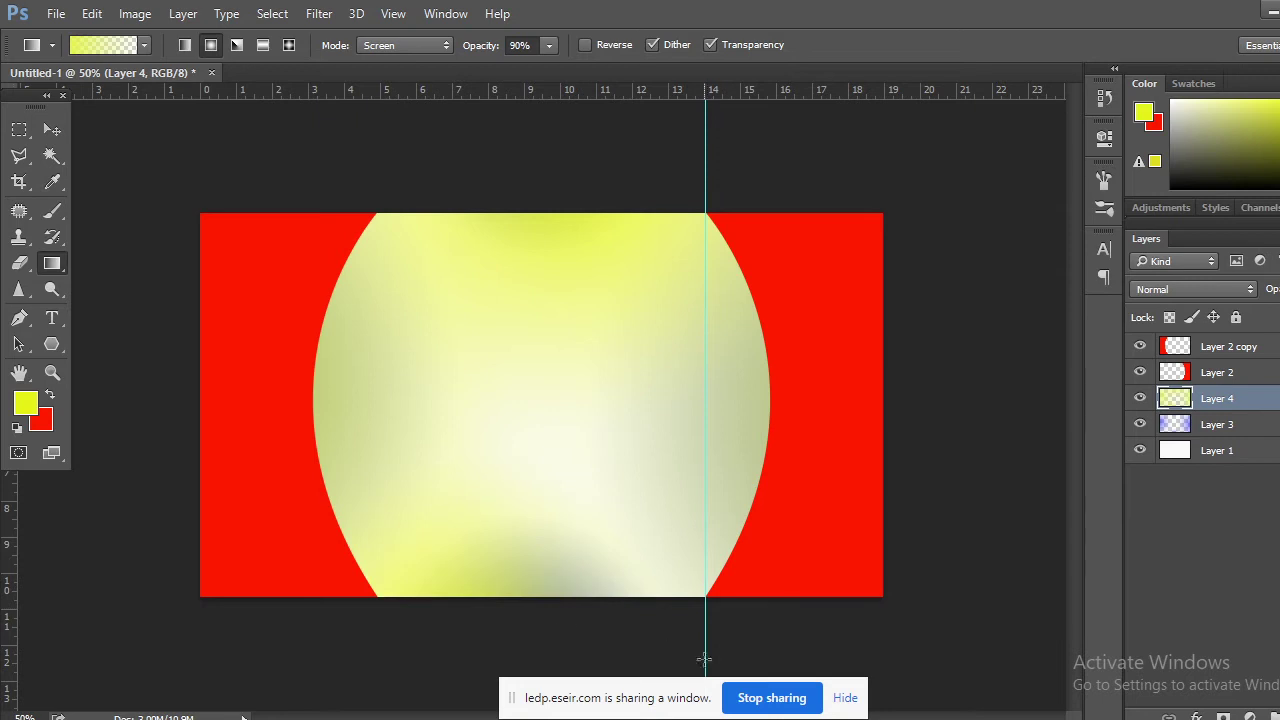
left_click_drag(741, 648, 545, 385)
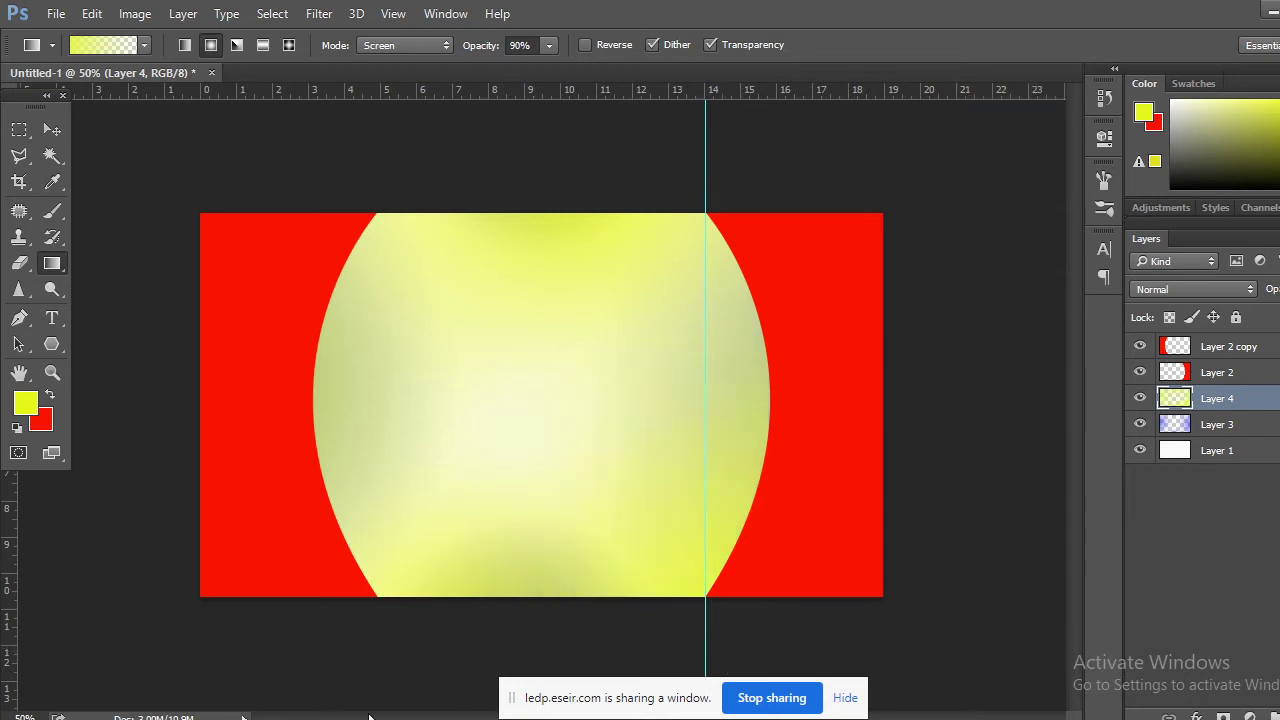
left_click(51, 130)
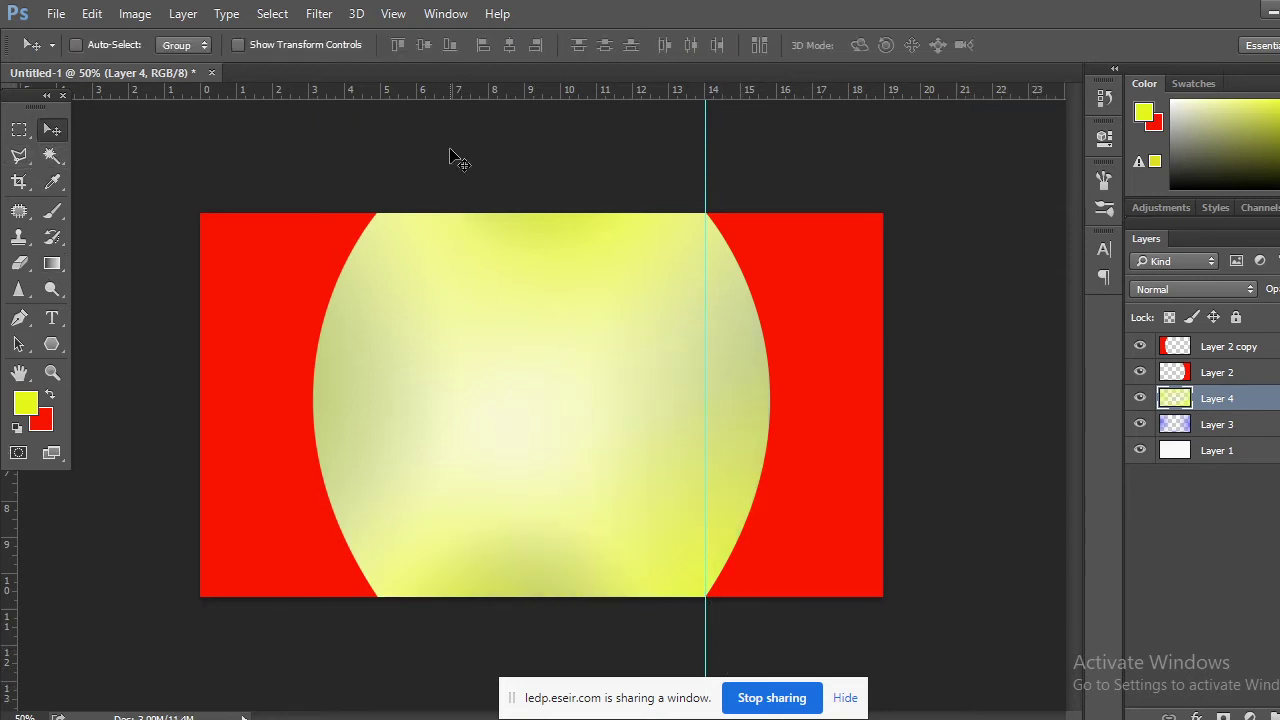
Merge Layer 3 and Layer 4 into one layer
left_click(1250, 425, "shift")
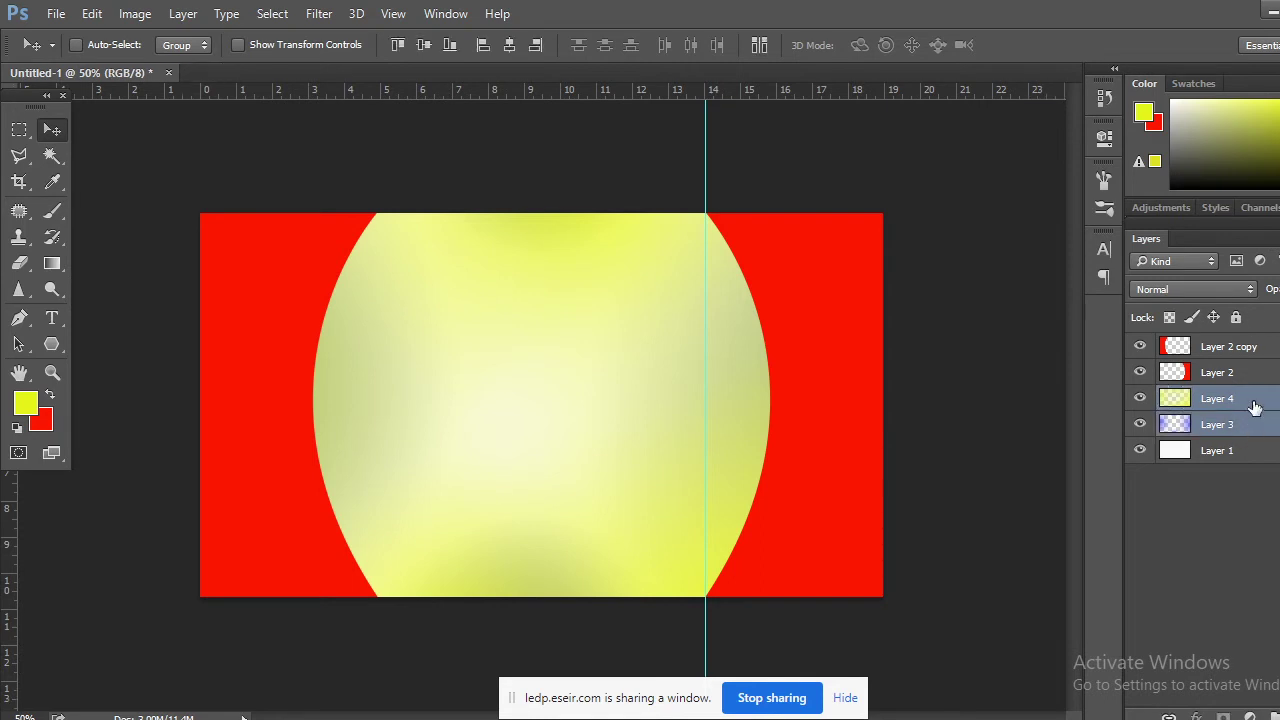
right_click(1250, 411)
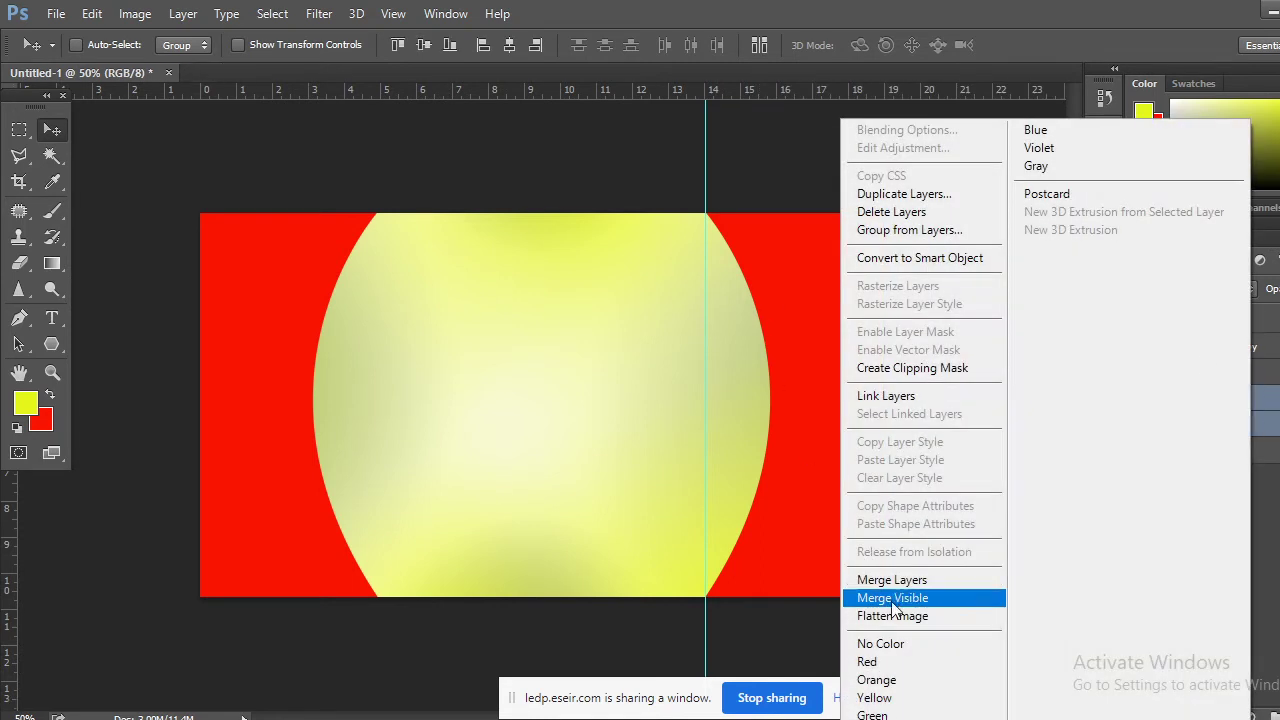
left_click(893, 581)
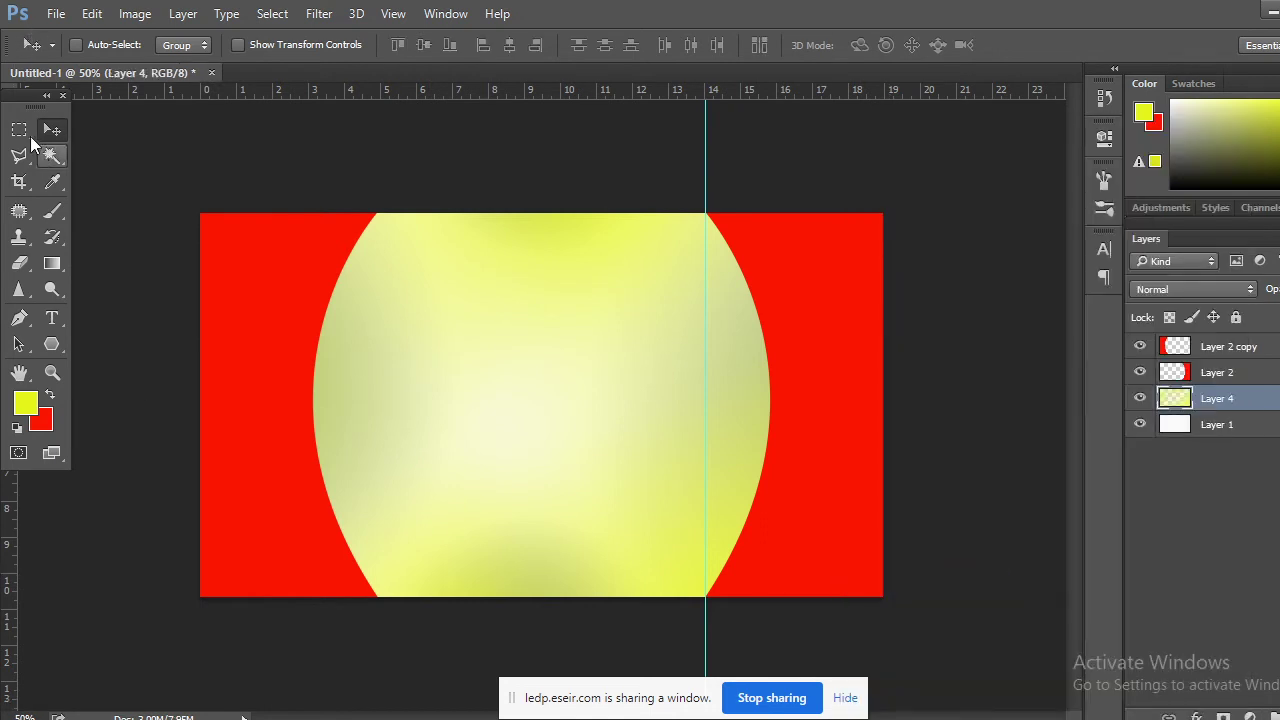
Hide Layer 2 to remove the red right-hand panel from view
left_click(19, 130)
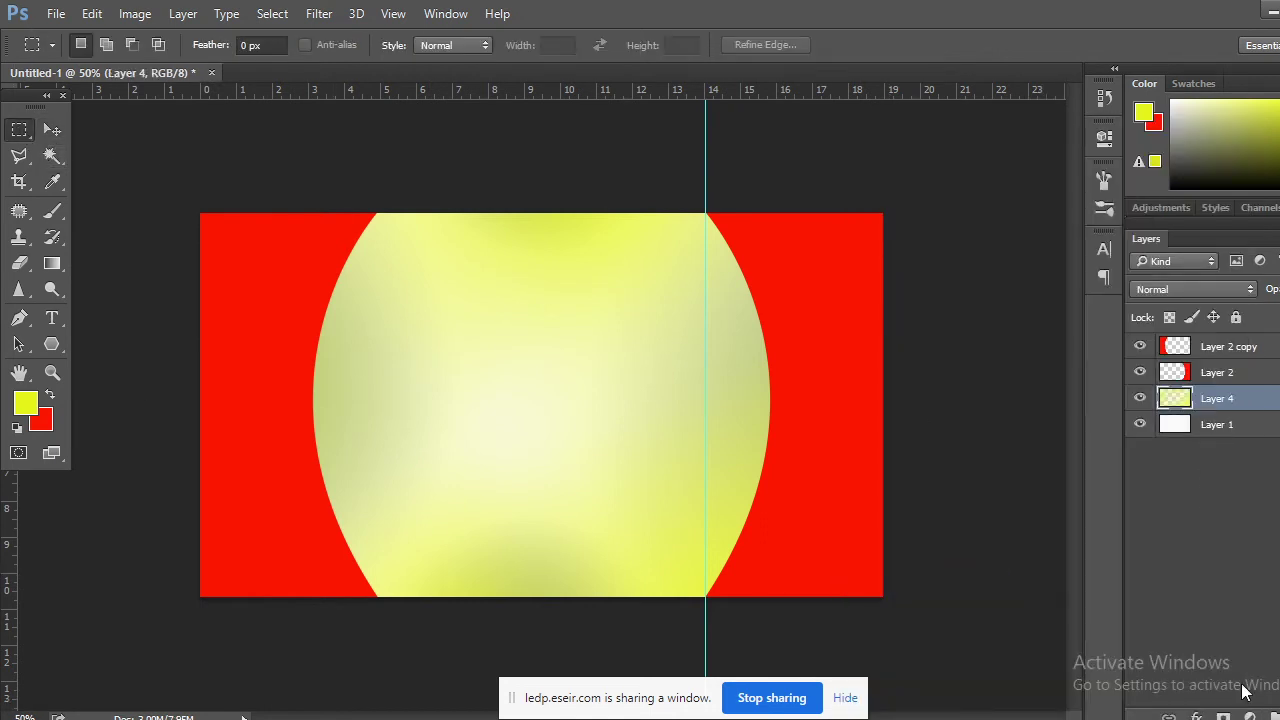
left_click(52, 131)
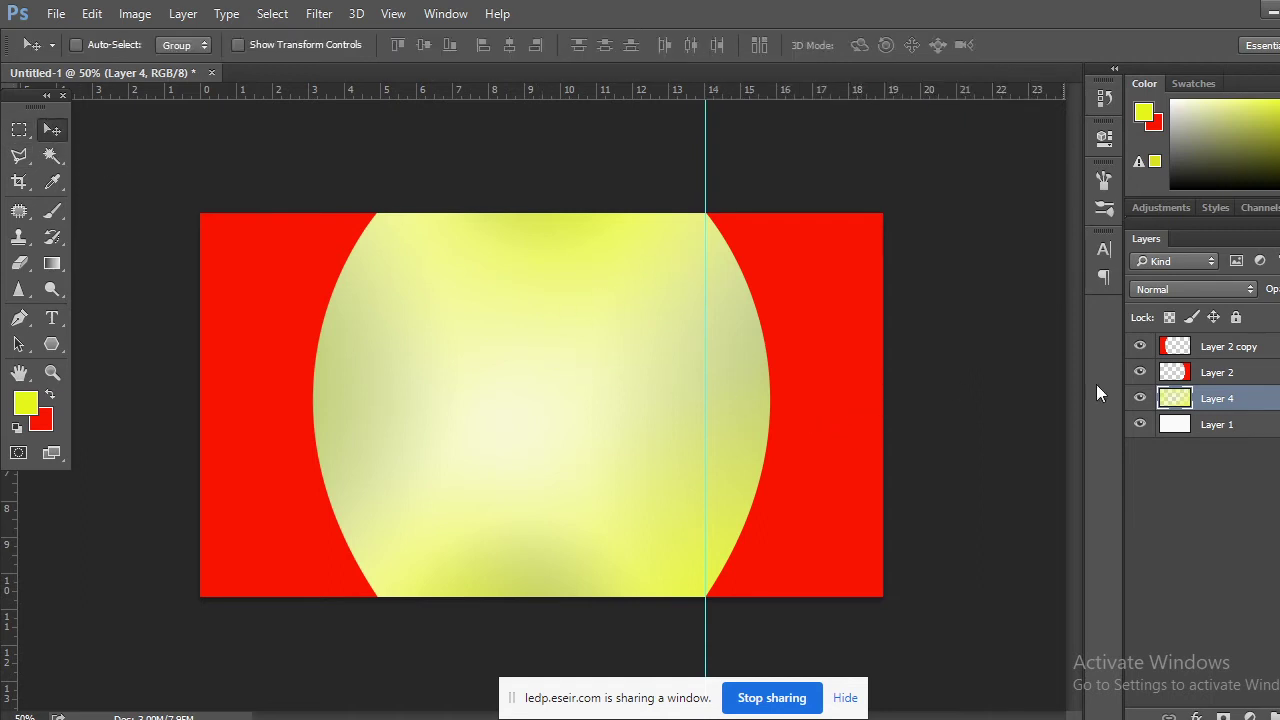
left_click(1140, 372)
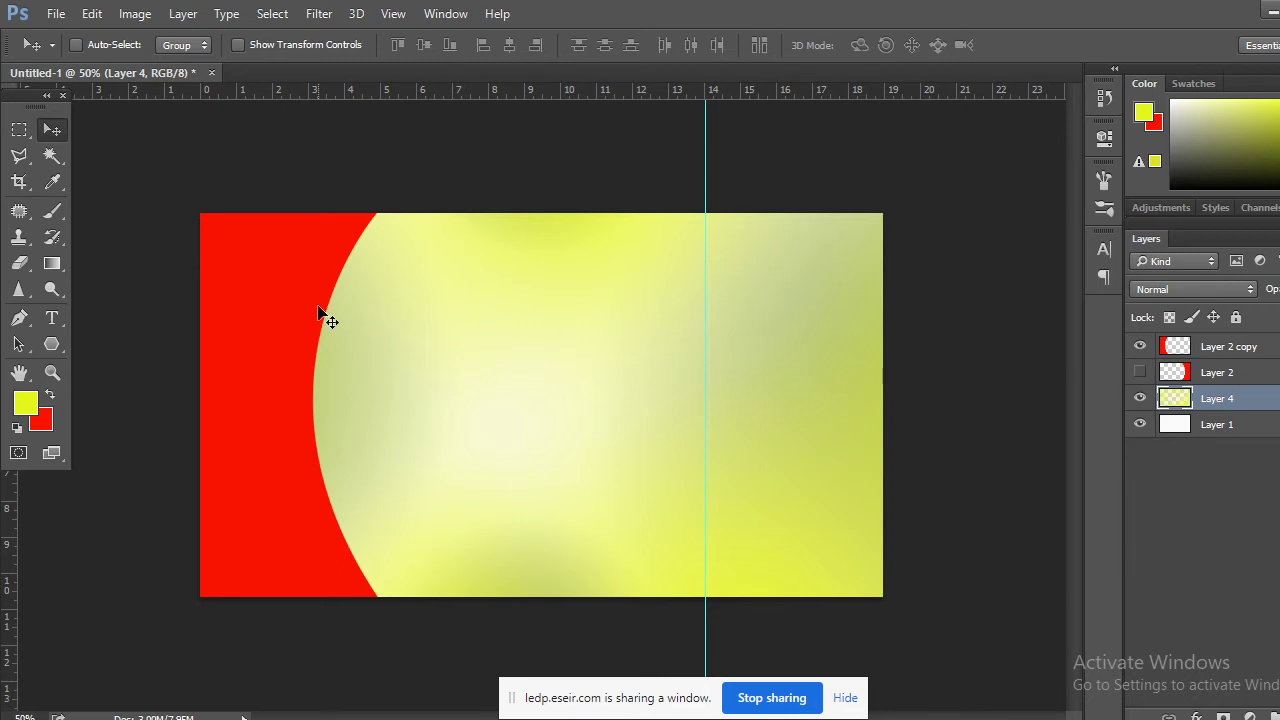
Free-transform the red panel on Layer 2 copy leftward to about 126% width and apply it
left_click(1218, 346)
key("ctrl+t")
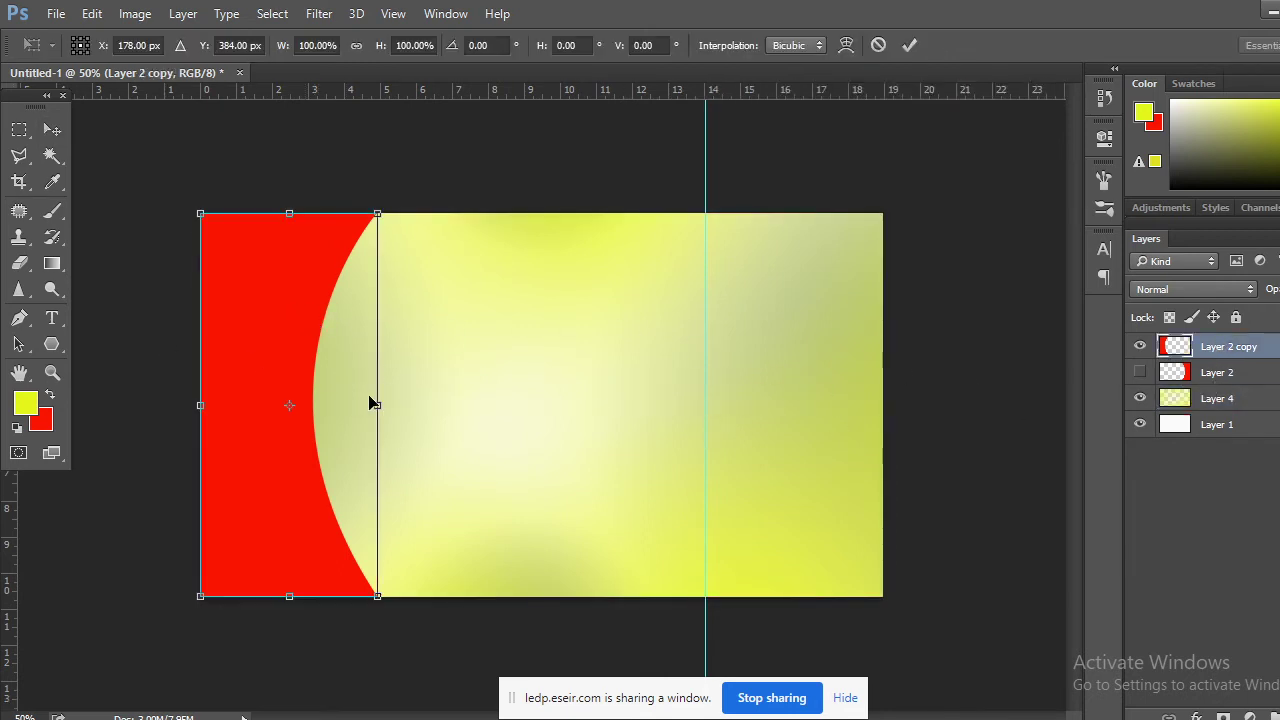
left_click_drag(385, 400, 297, 420)
key("ctrl+z")
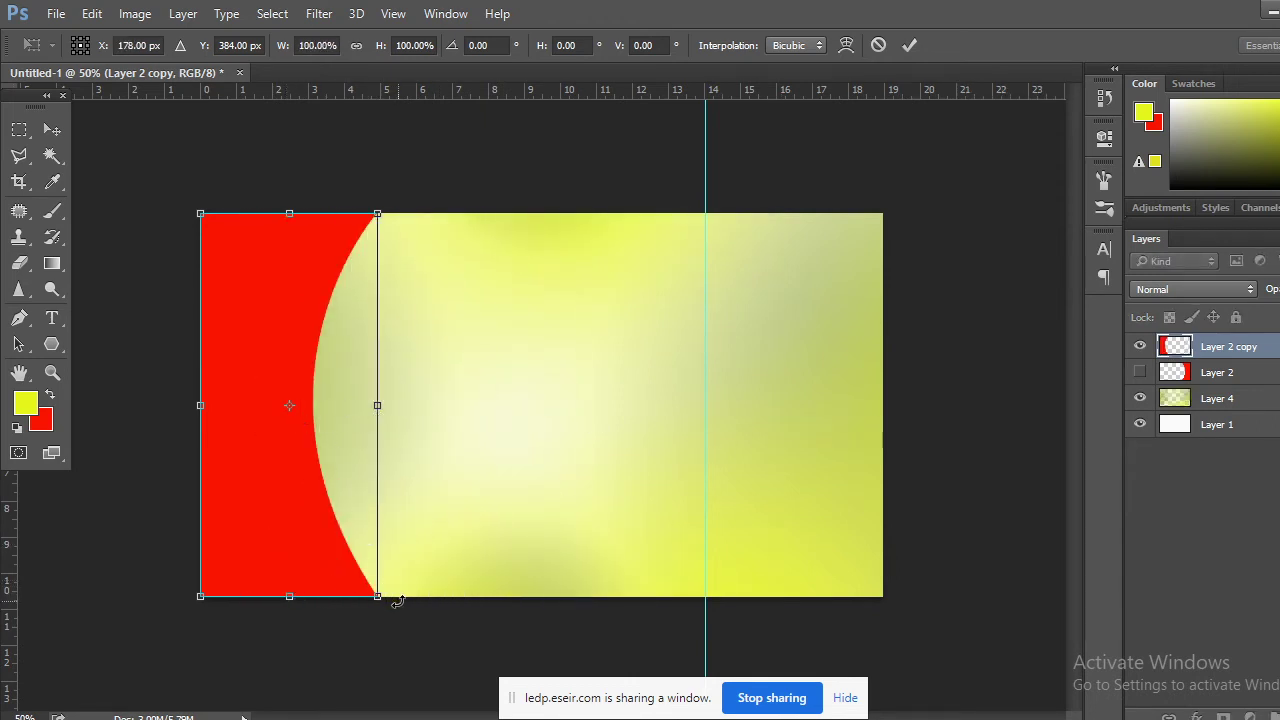
left_click_drag(199, 415, 151, 413)
left_click(52, 129)
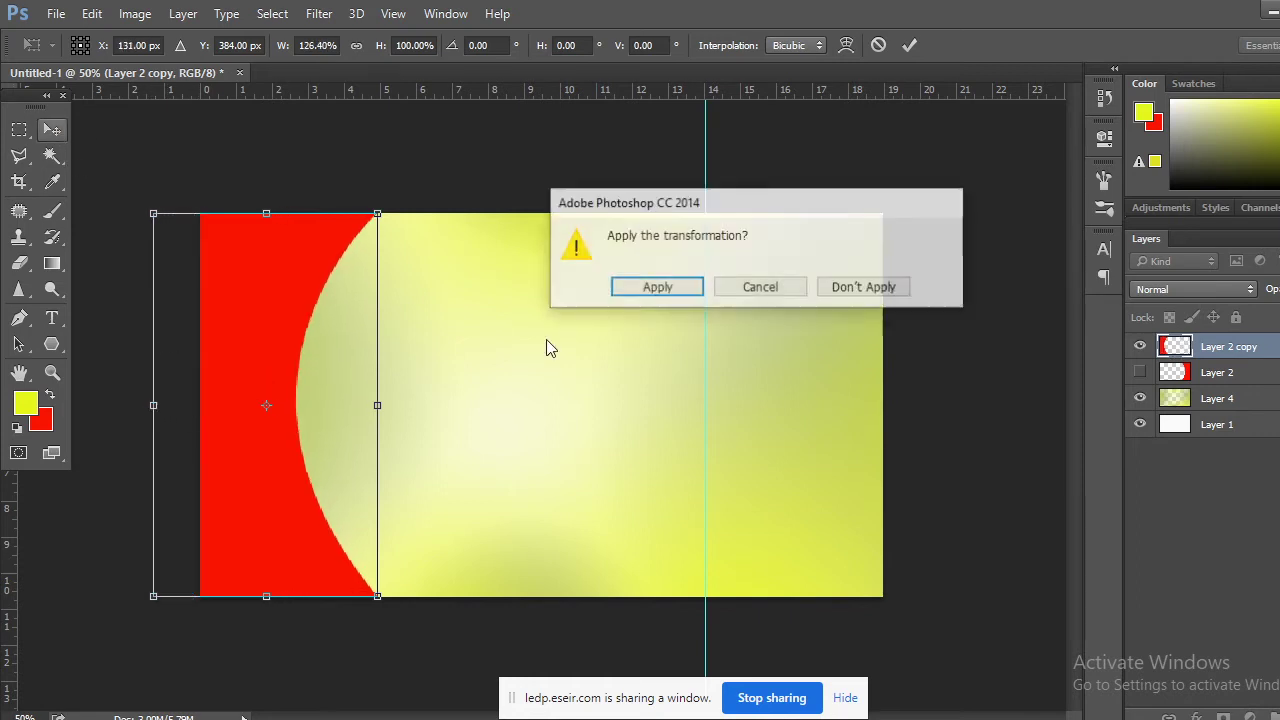
left_click(660, 292)
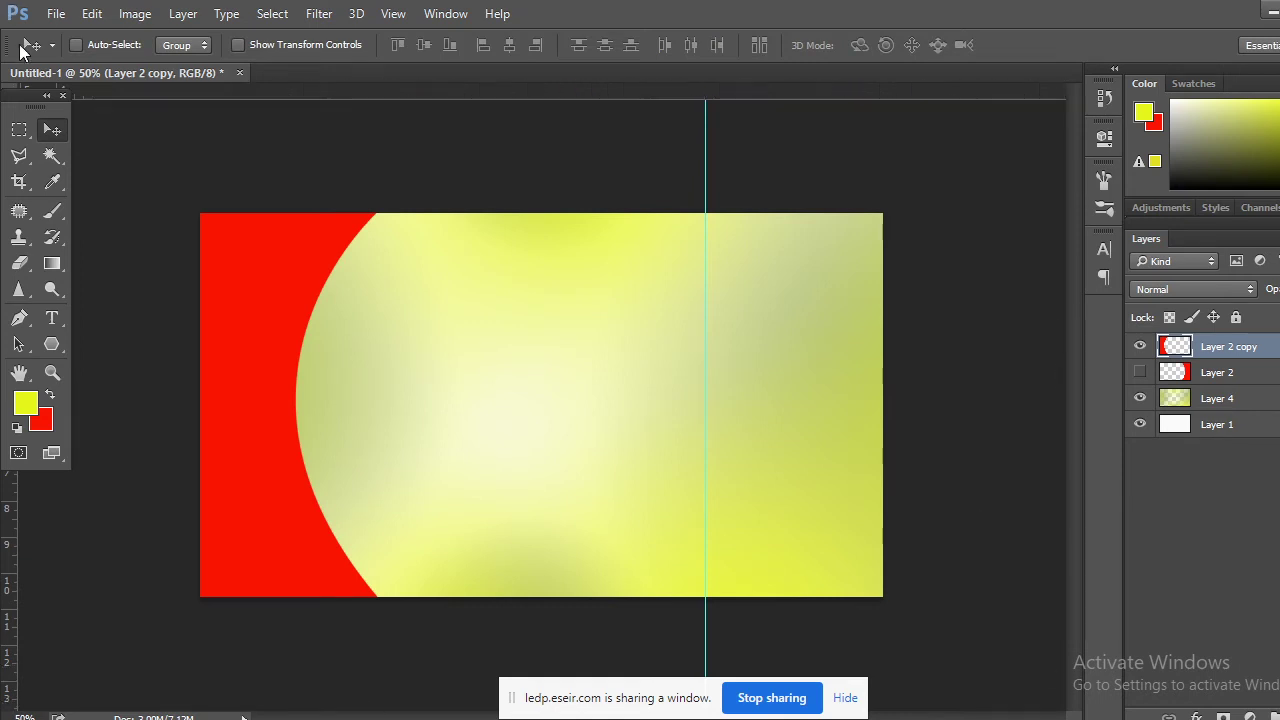
left_click(19, 129)
Choose the Rectangular Marquee and add a new empty layer for the line
left_click_drag(9, 129, 49, 126)
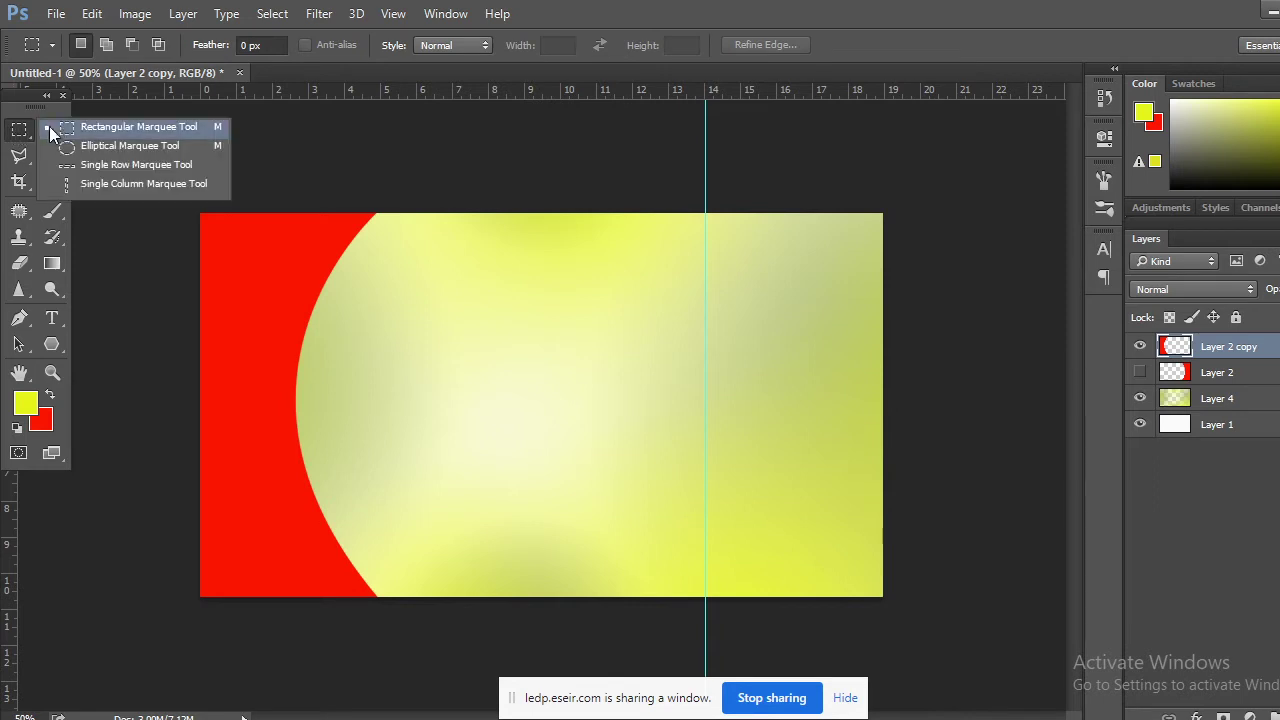
left_click(120, 127)
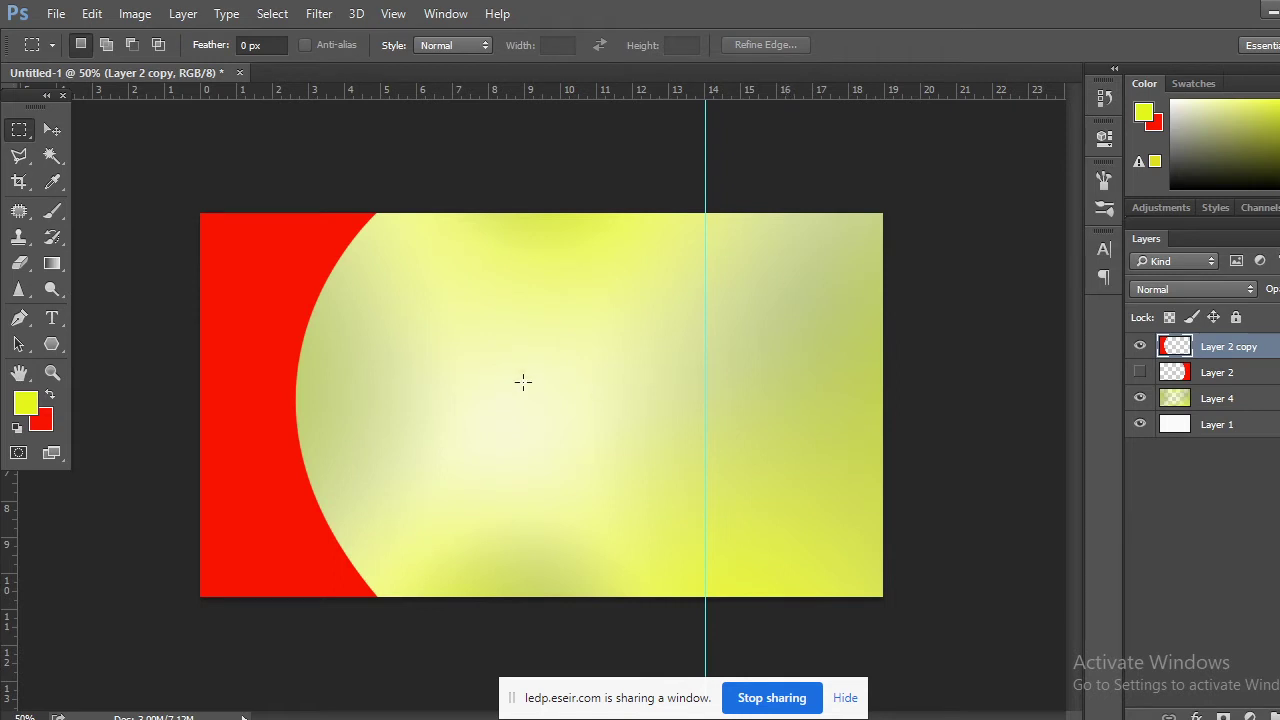
key("ctrl+shift+alt+n")
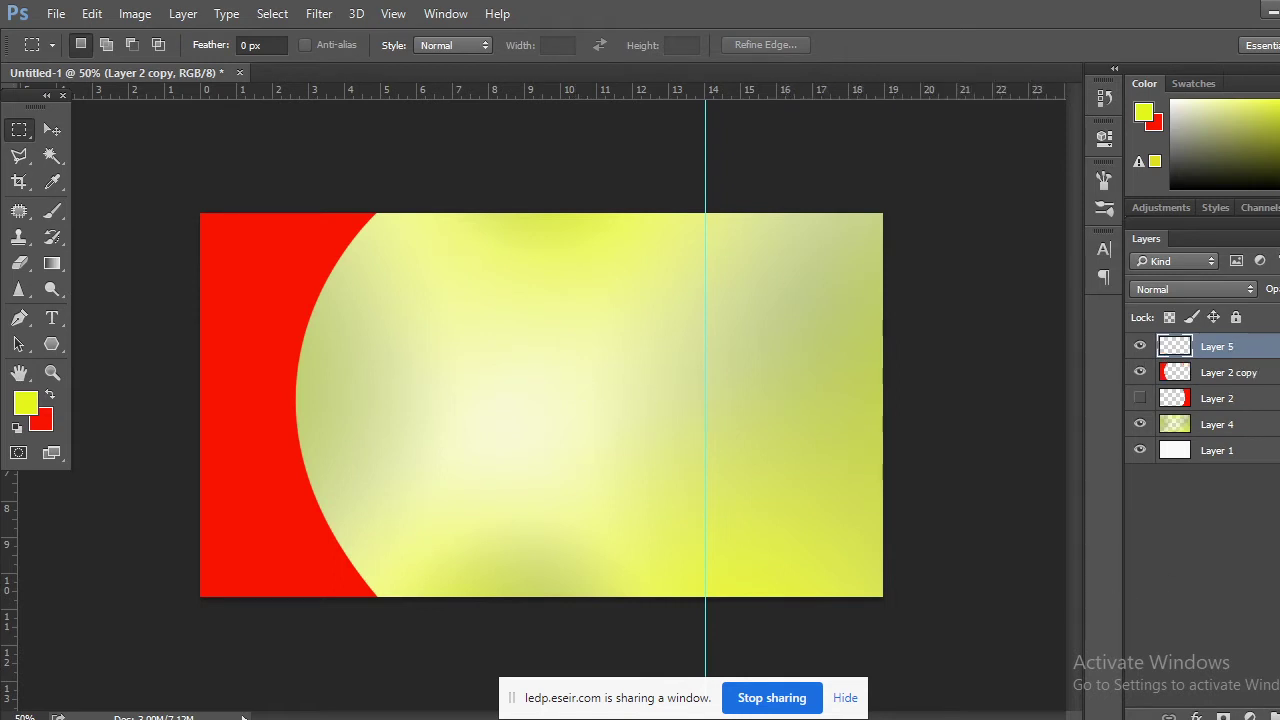
Fill a thin strip from the card centre to the right edge with red, then deselect
left_click_drag(557, 384, 628, 392)
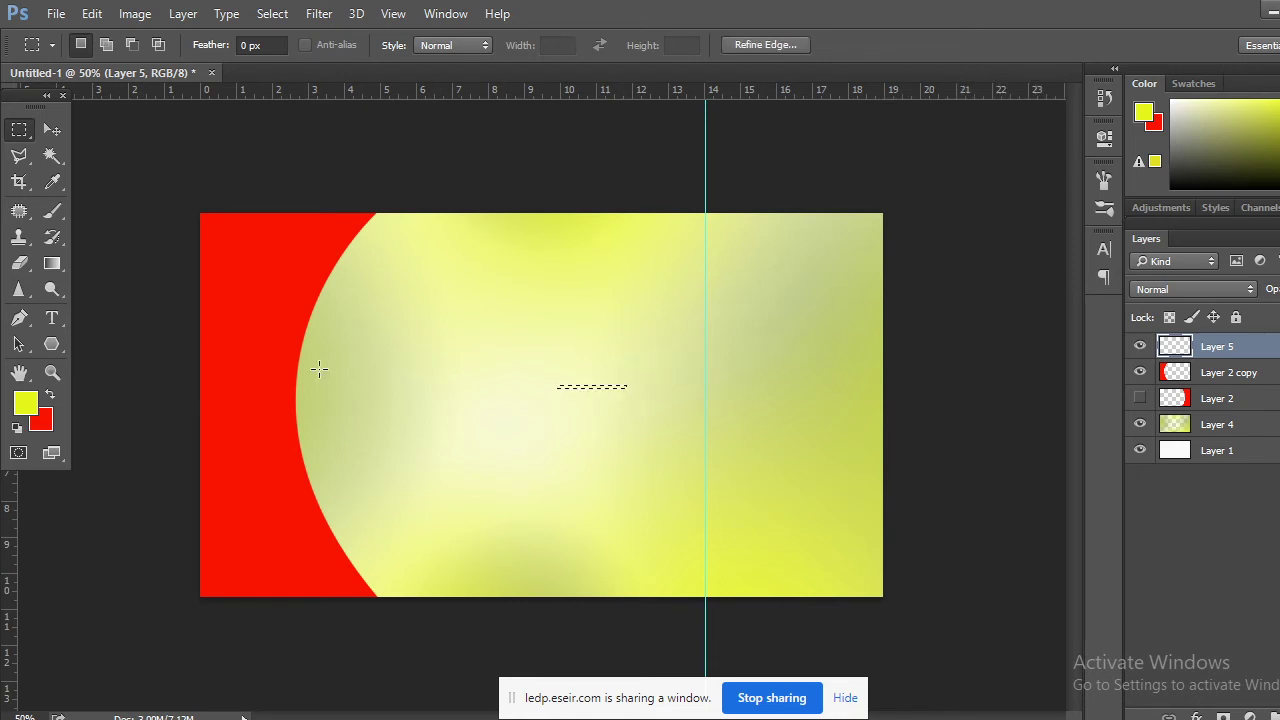
left_click(605, 401)
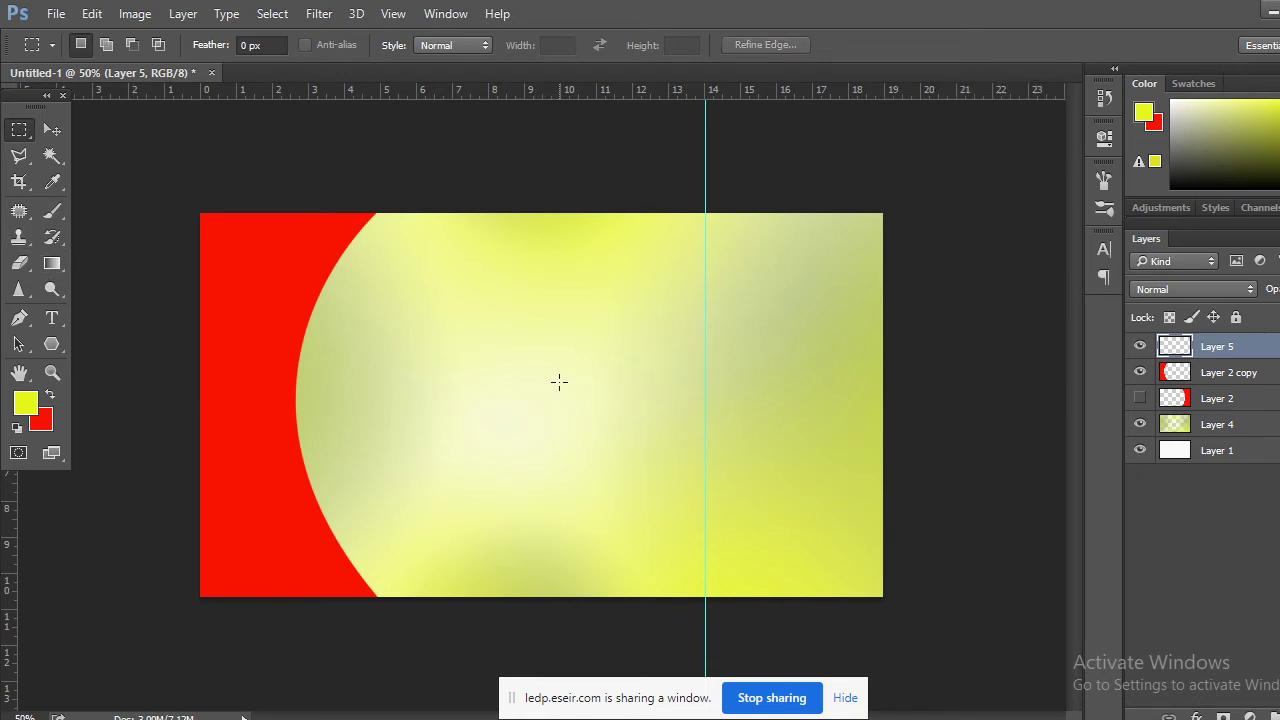
left_click_drag(559, 381, 899, 383)
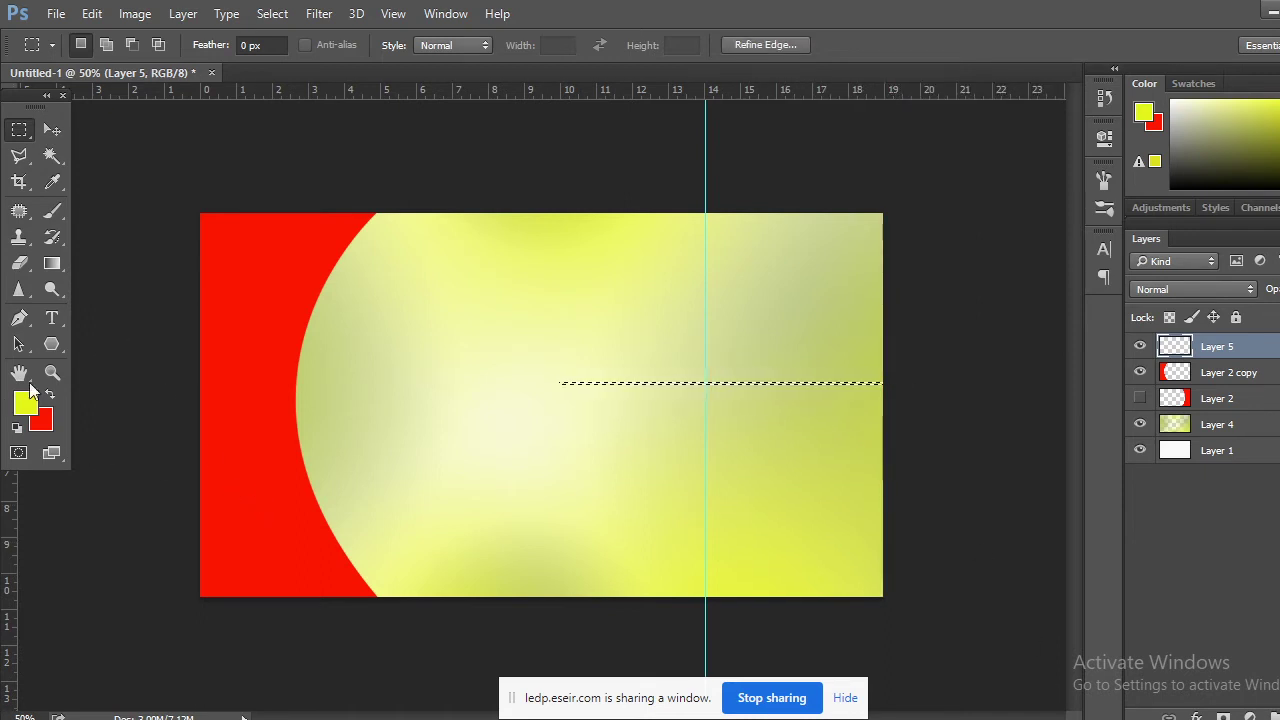
key("ctrl+BackSpace")
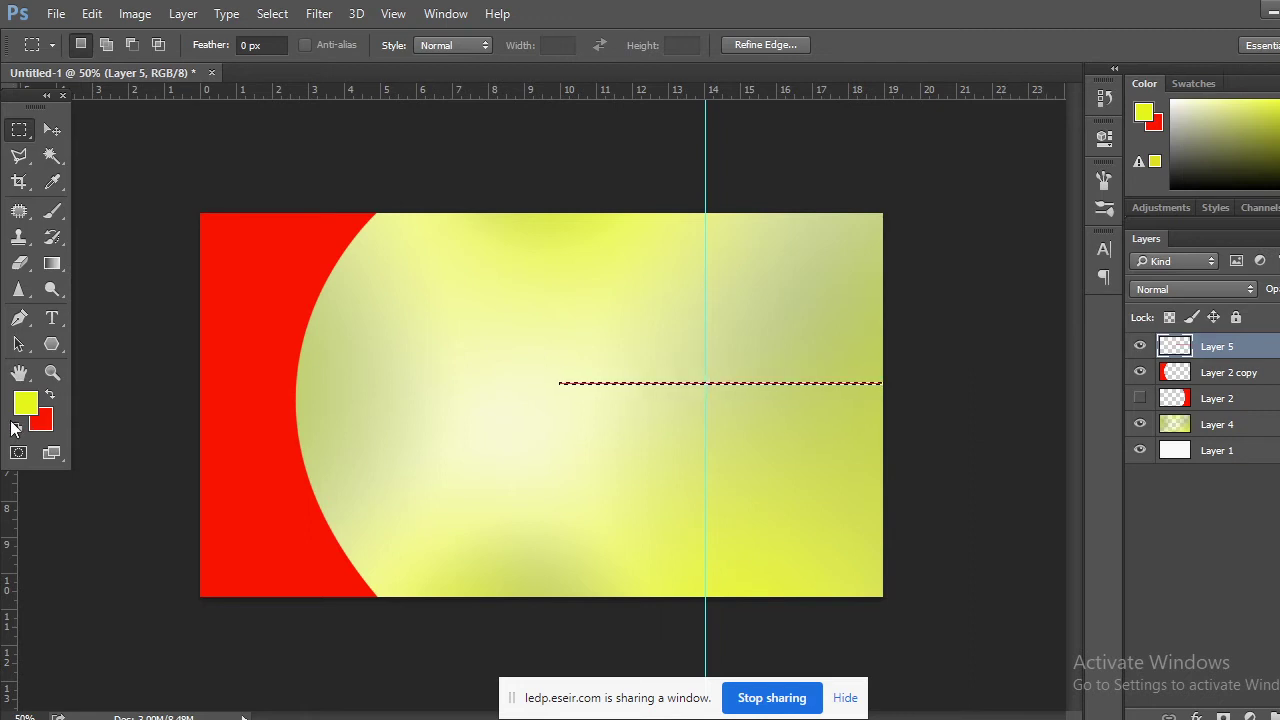
key("ctrl+d")
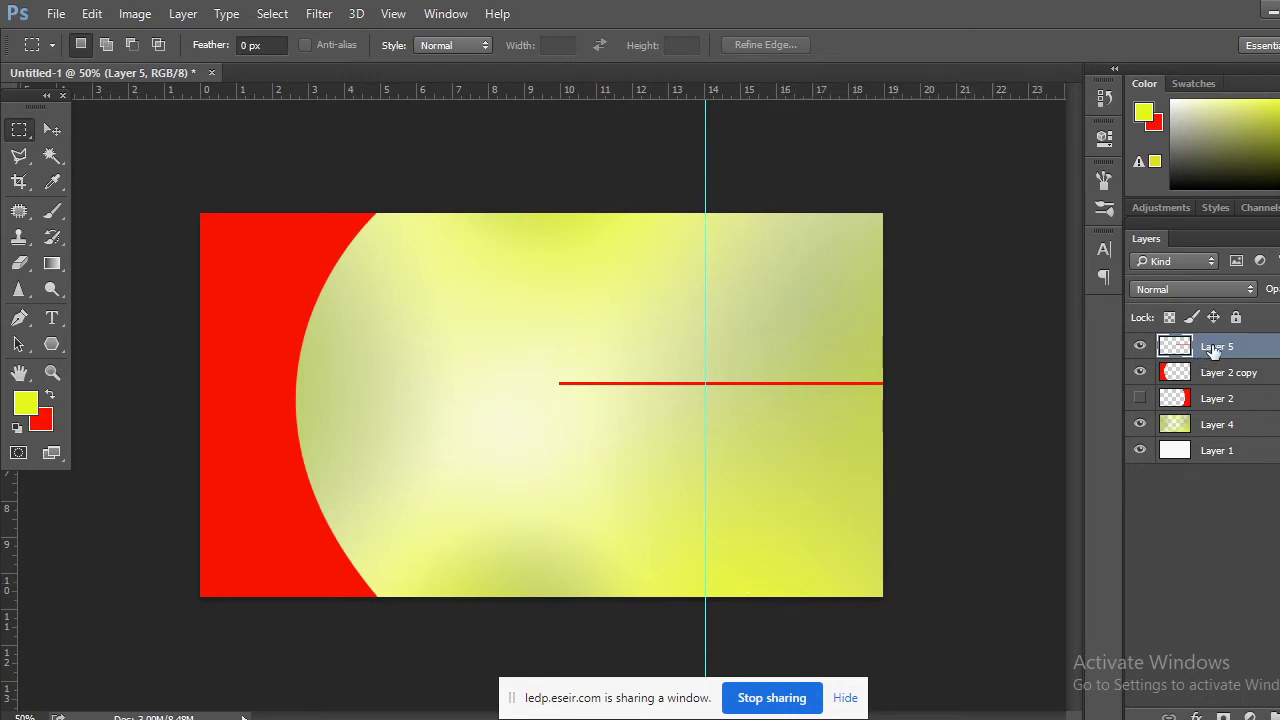
left_click(1256, 456, "shift")
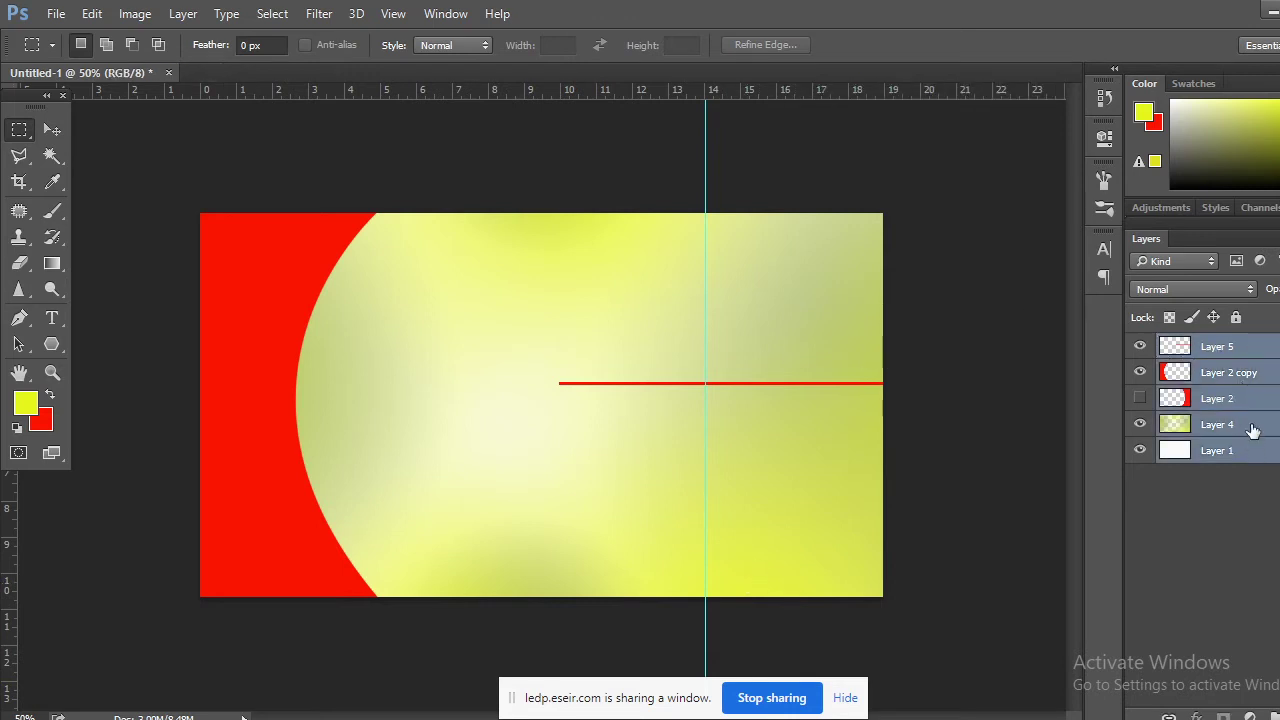
Align the selected layers, including Layer 5, to the card's vertical centre
left_click(1264, 358, "ctrl")
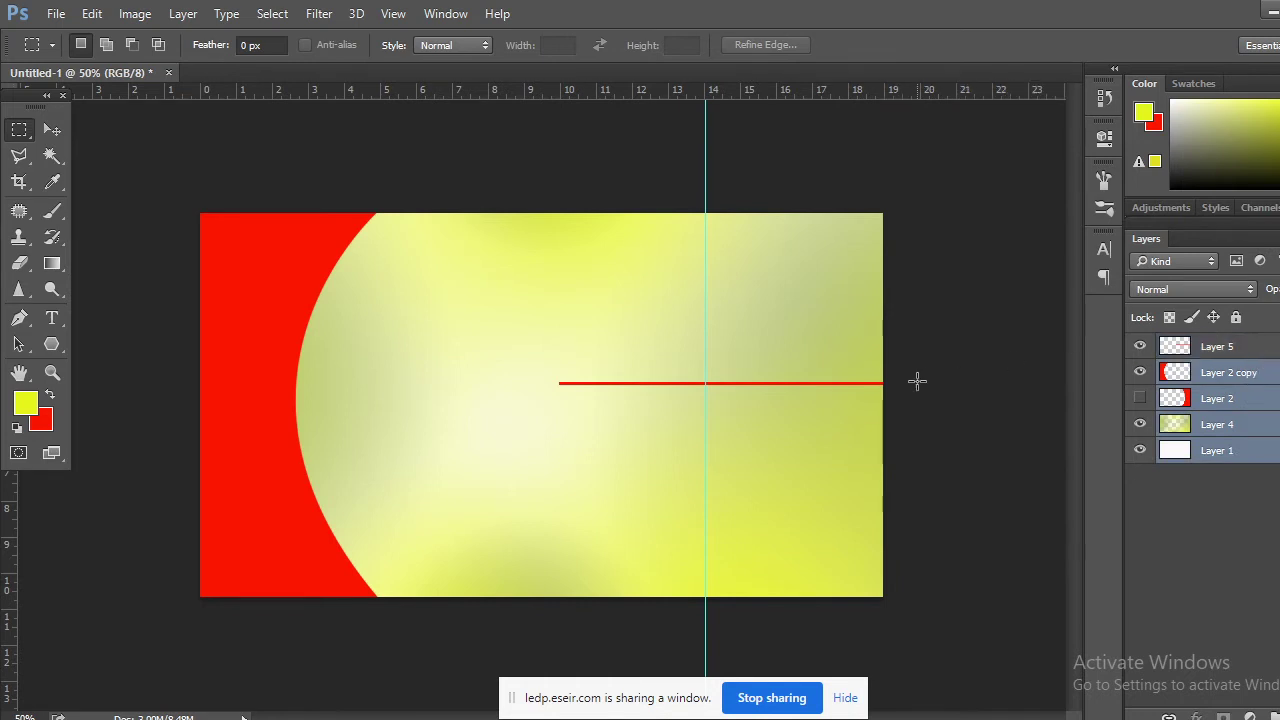
left_click(51, 131)
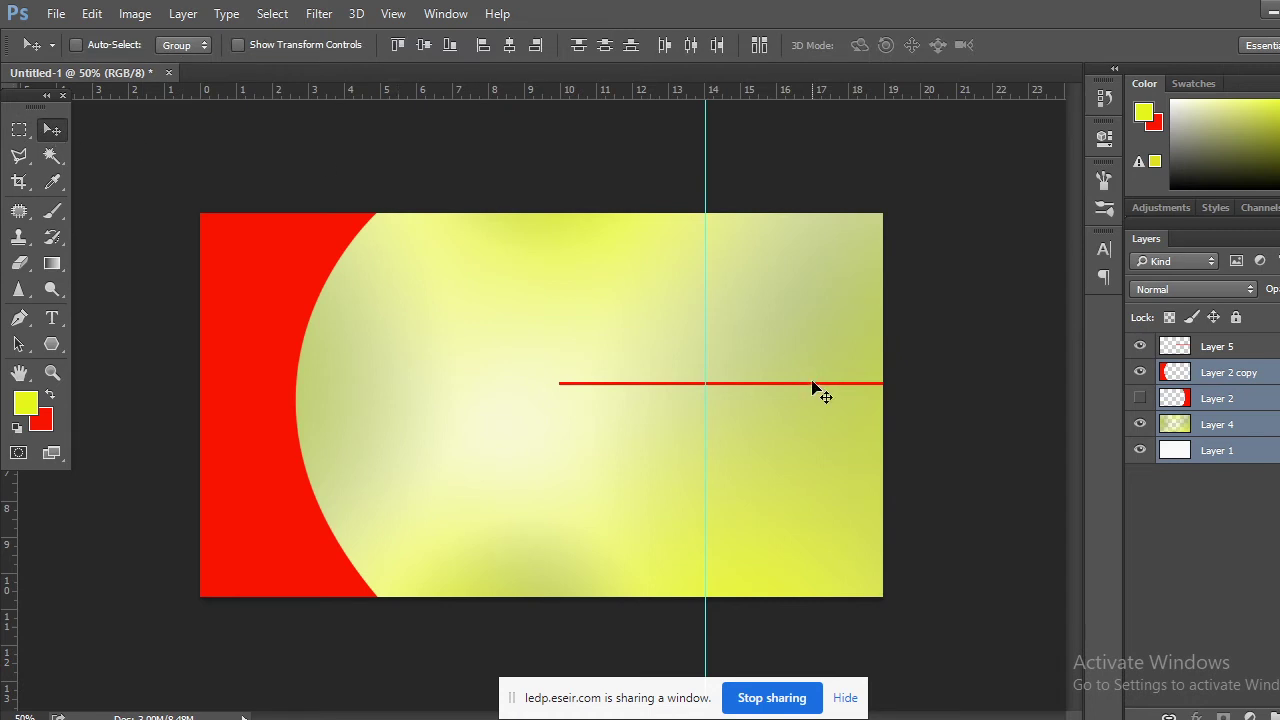
mouse_move(813, 390)
left_mouse_down()
mouse_move(823, 403)
mouse_move(813, 391)
left_mouse_up()
left_click(1222, 350, "shift")
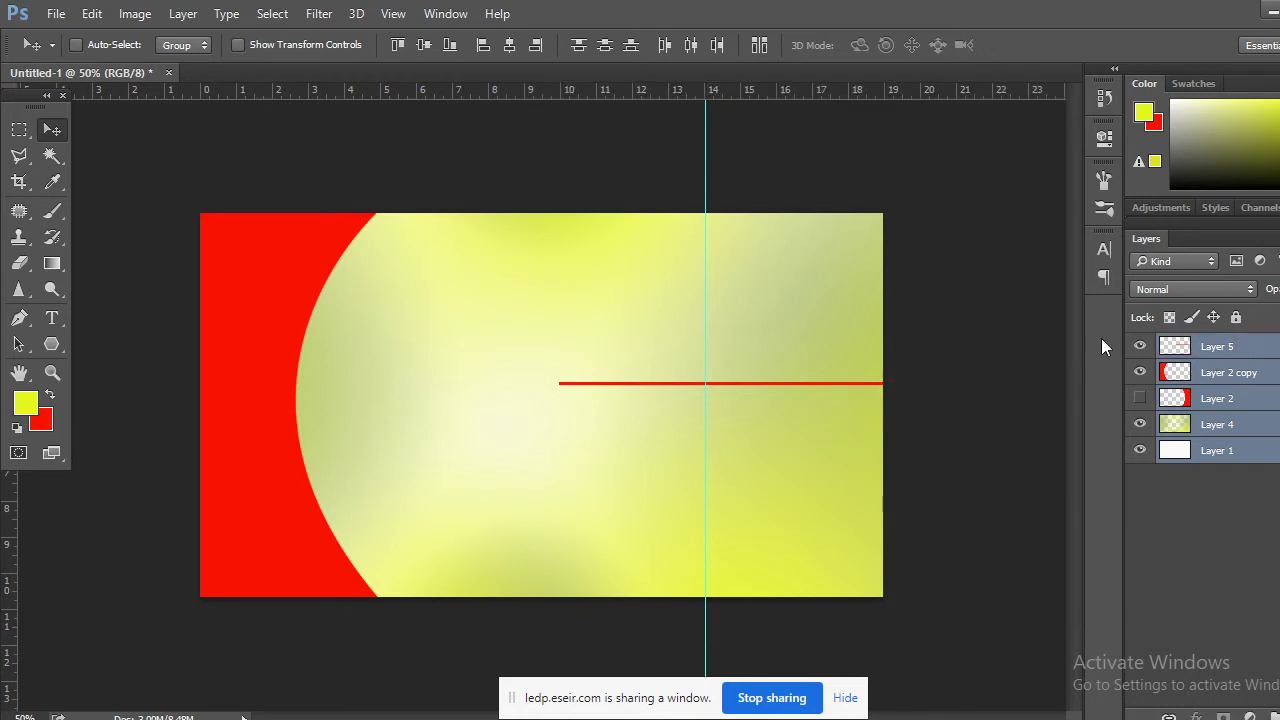
left_click(511, 46)
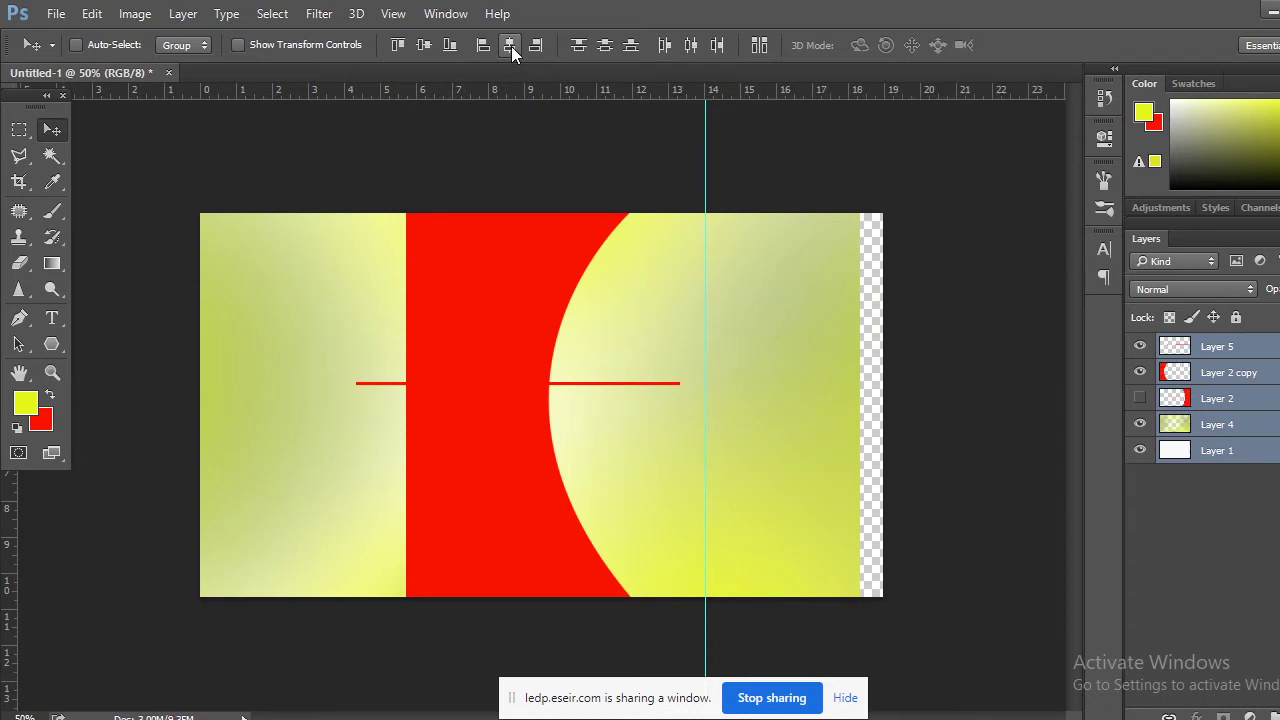
key("ctrl+z")
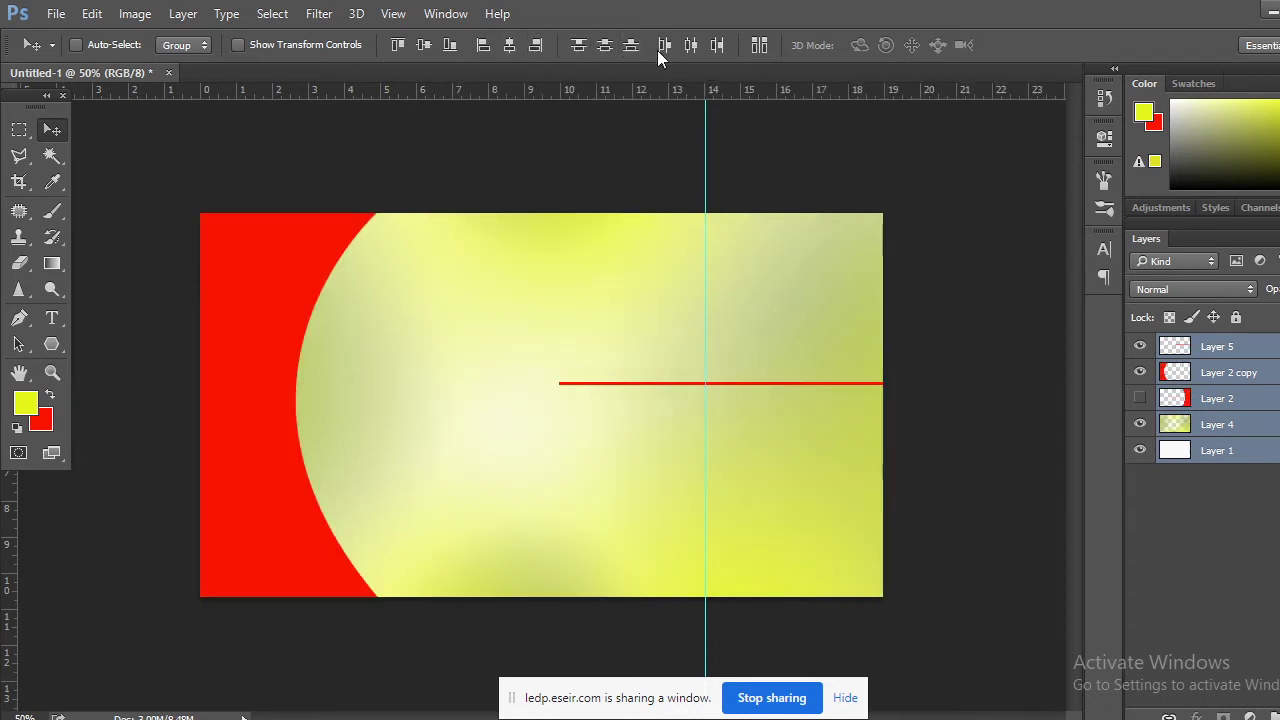
left_click(425, 47)
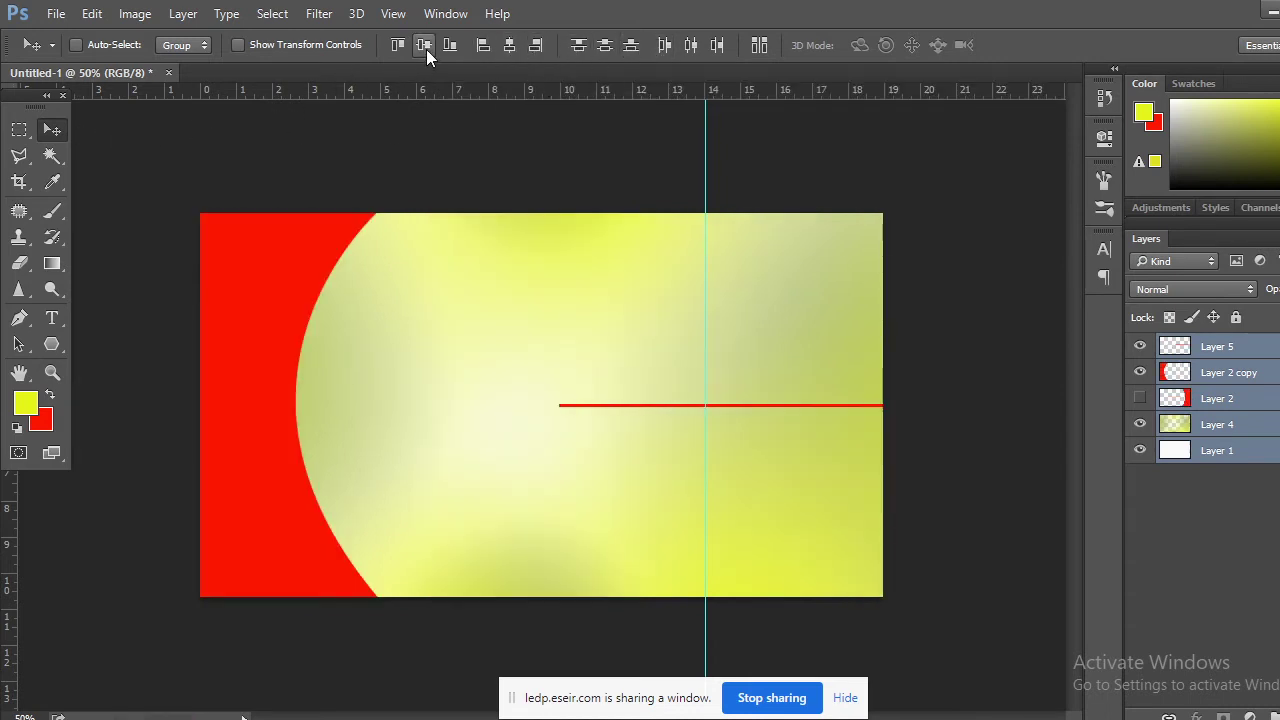
Drag the vertical guide back onto the ruler to delete it
left_click(19, 130)
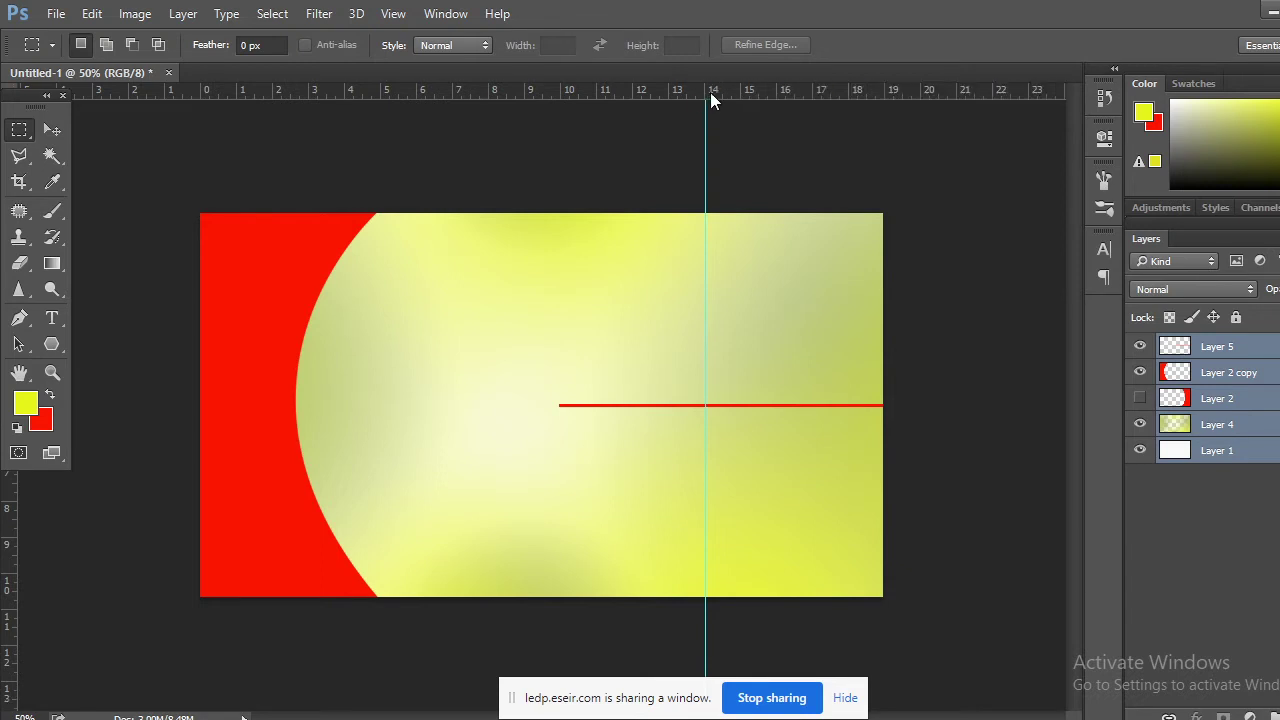
left_click(52, 130)
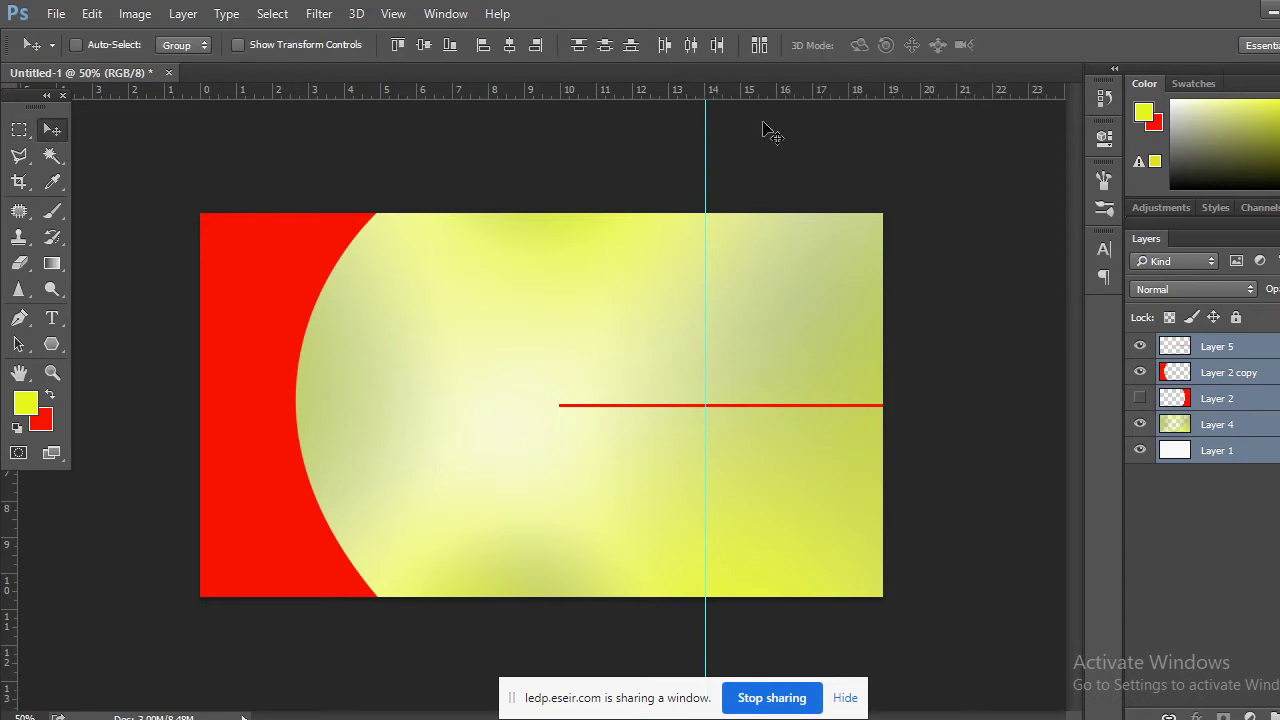
left_click_drag(707, 130, 10, 125)
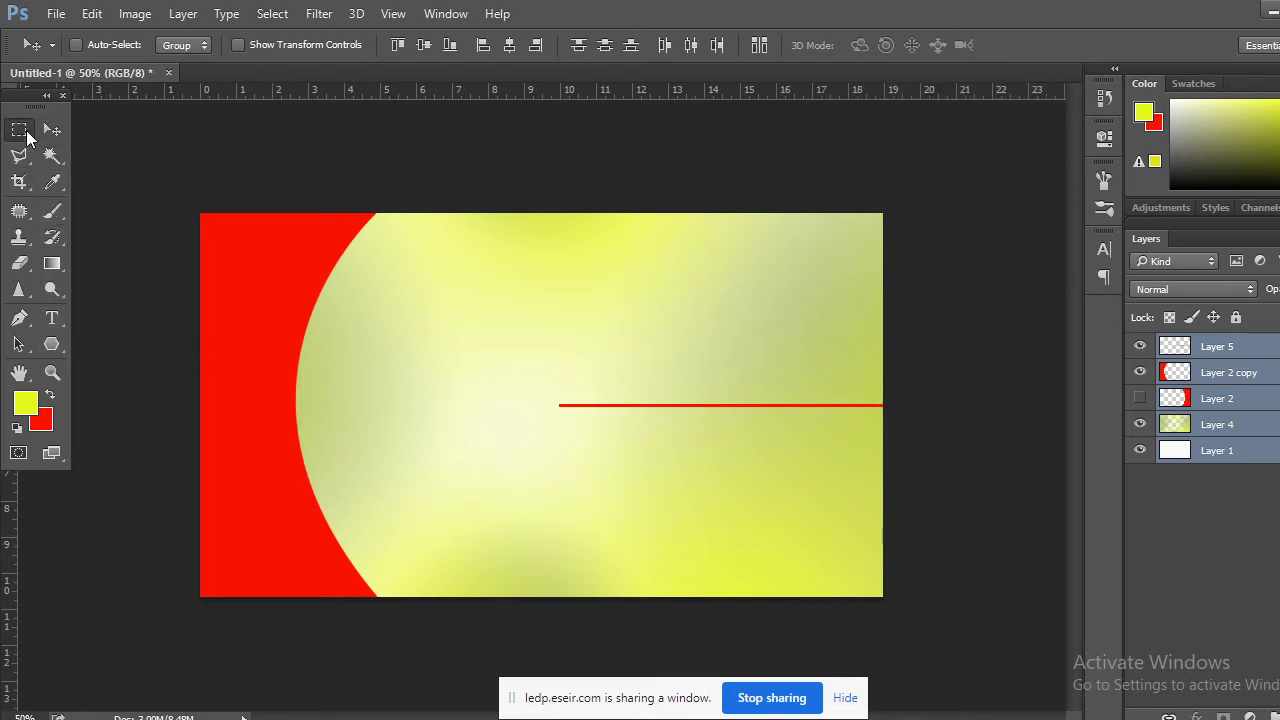
Fill a small circular selection at the line's left end with red f81200 on a new layer
left_click_drag(19, 130, 94, 147)
left_click(94, 147)
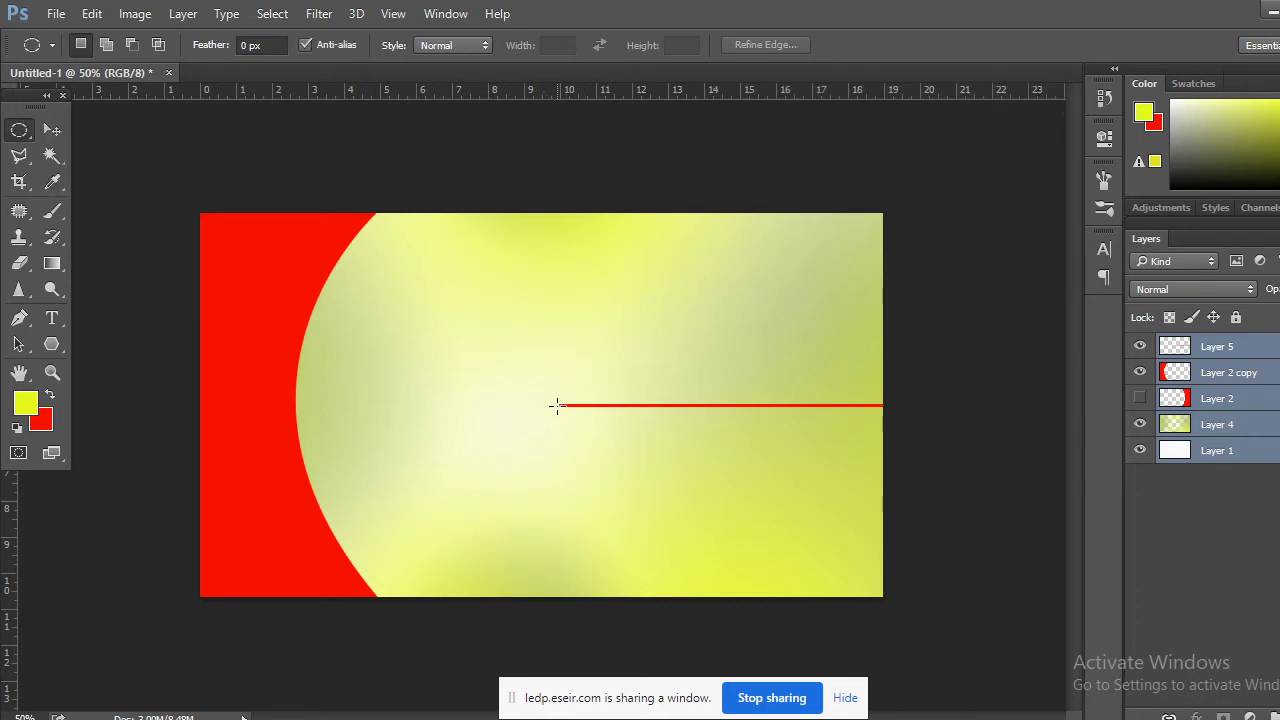
left_click_drag(558, 405, 585, 419)
key("ctrl+shift+alt+n")
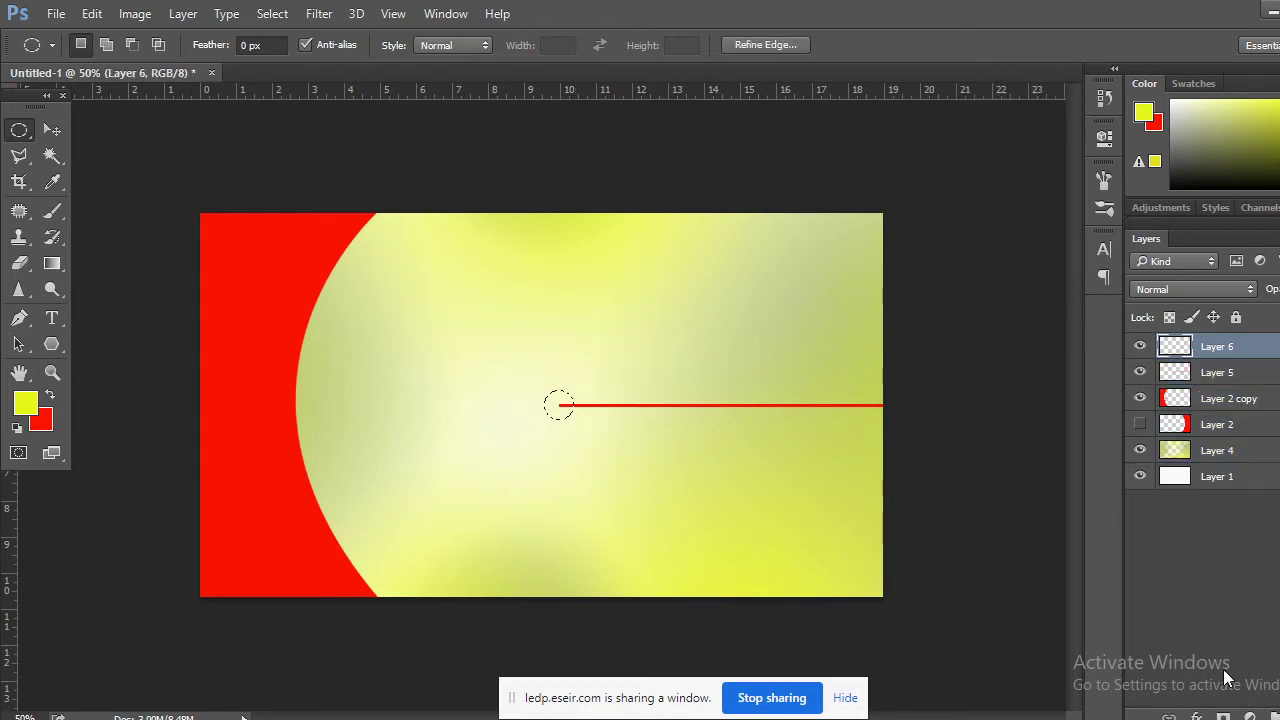
left_click(44, 421)
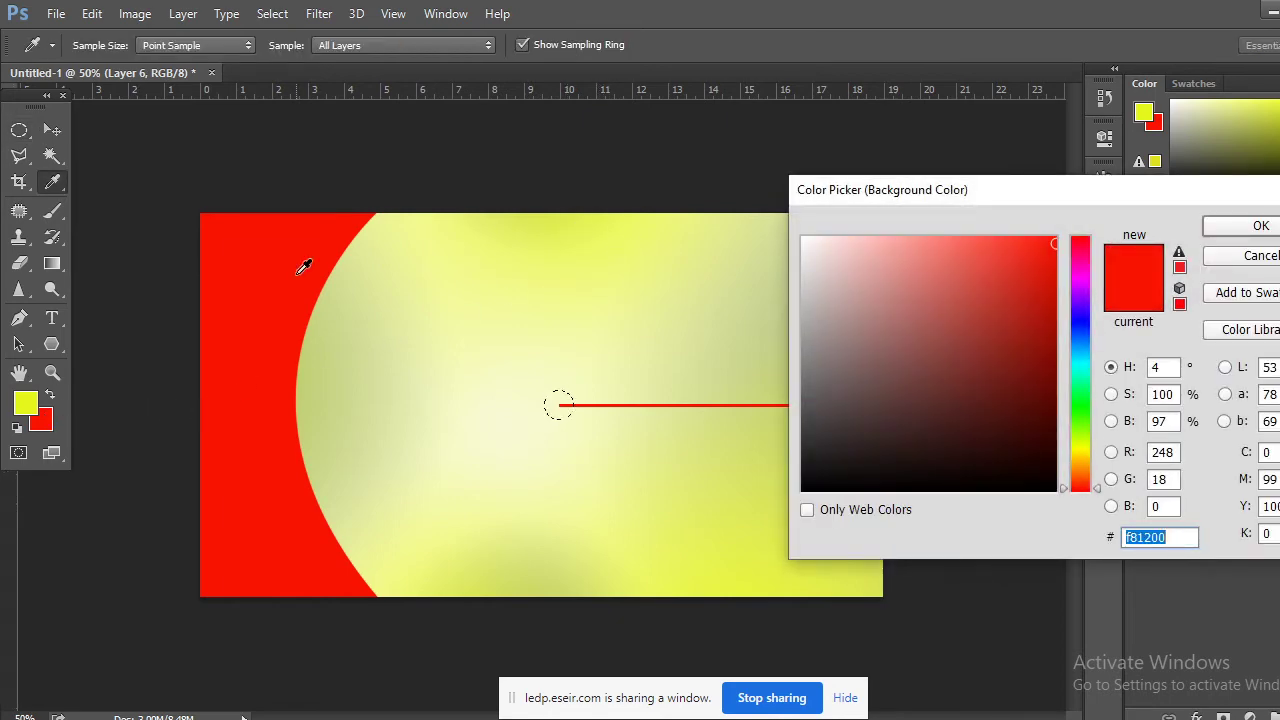
left_click(1228, 226)
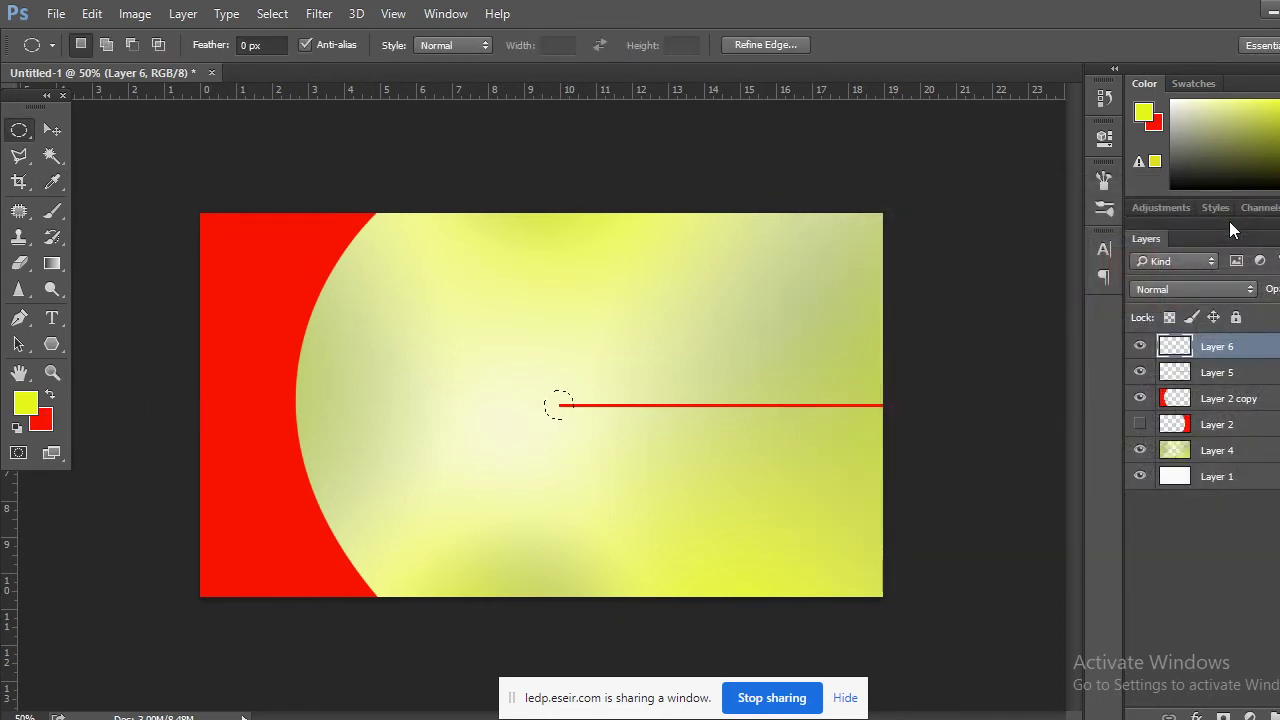
key("ctrl+BackSpace")
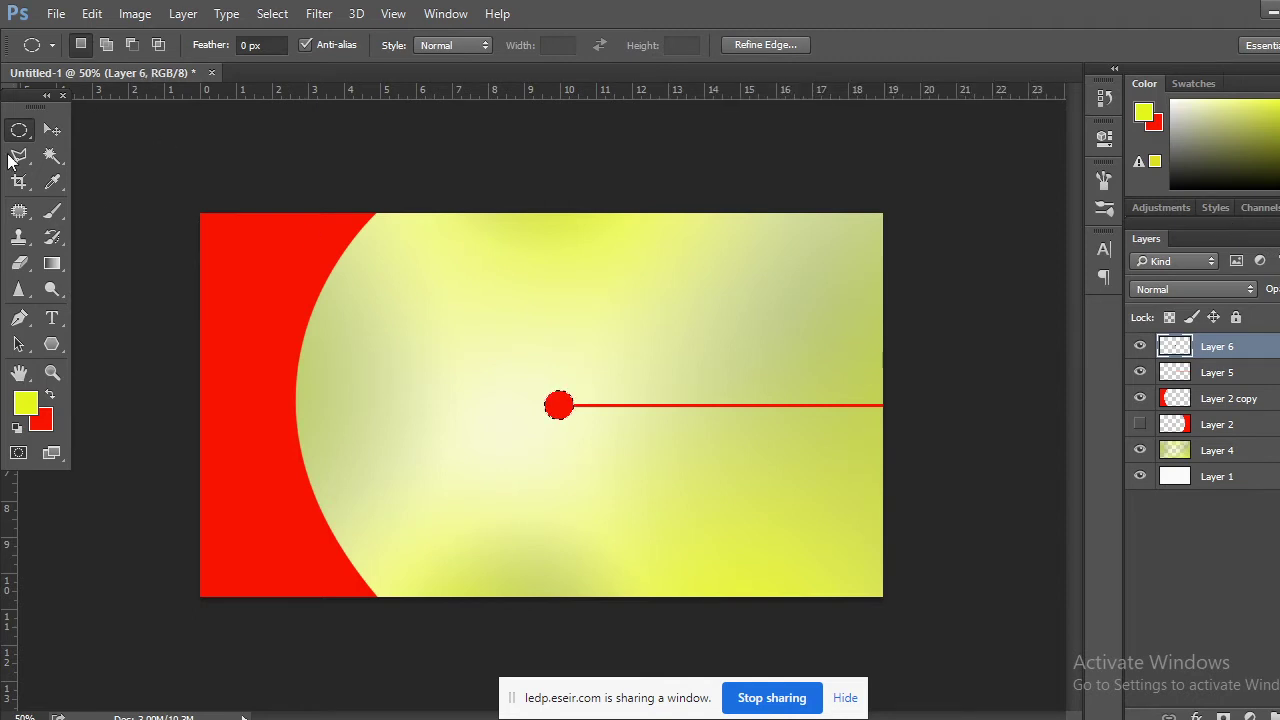
key("ctrl+d")
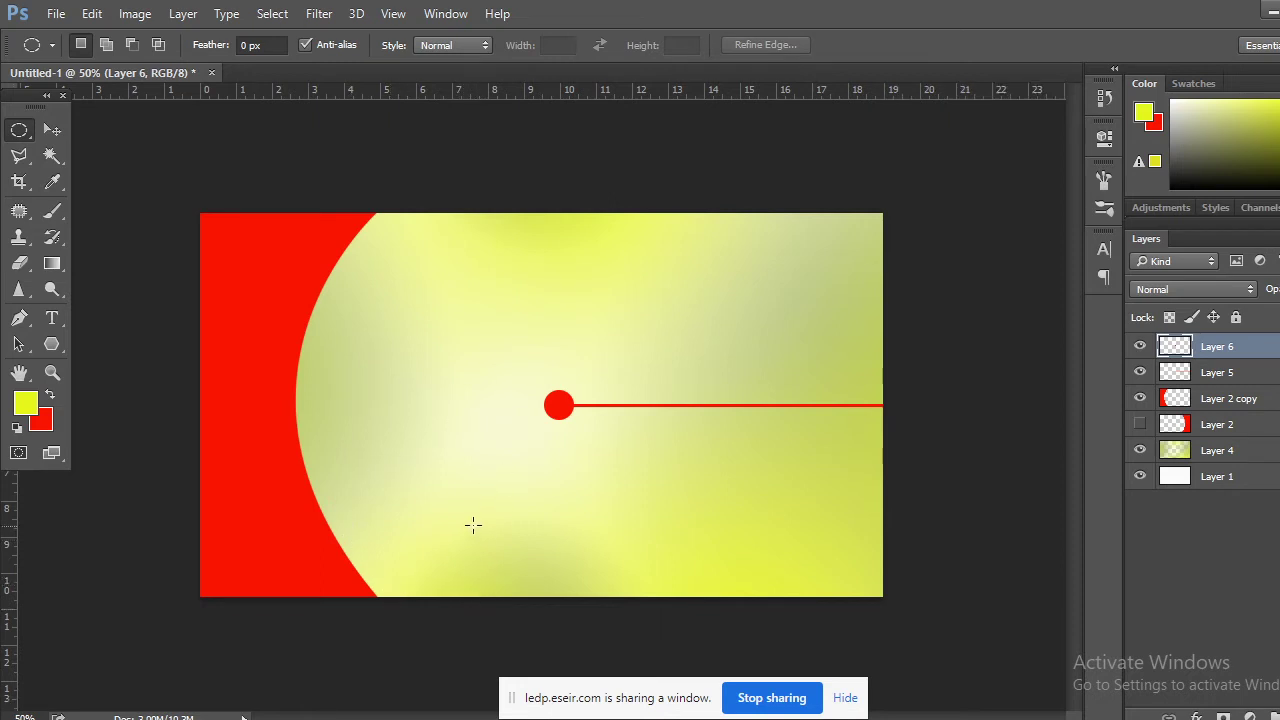
Merge the dot and line layers (Layers 5 and 6) into one layer
left_click(1216, 372, "shift")
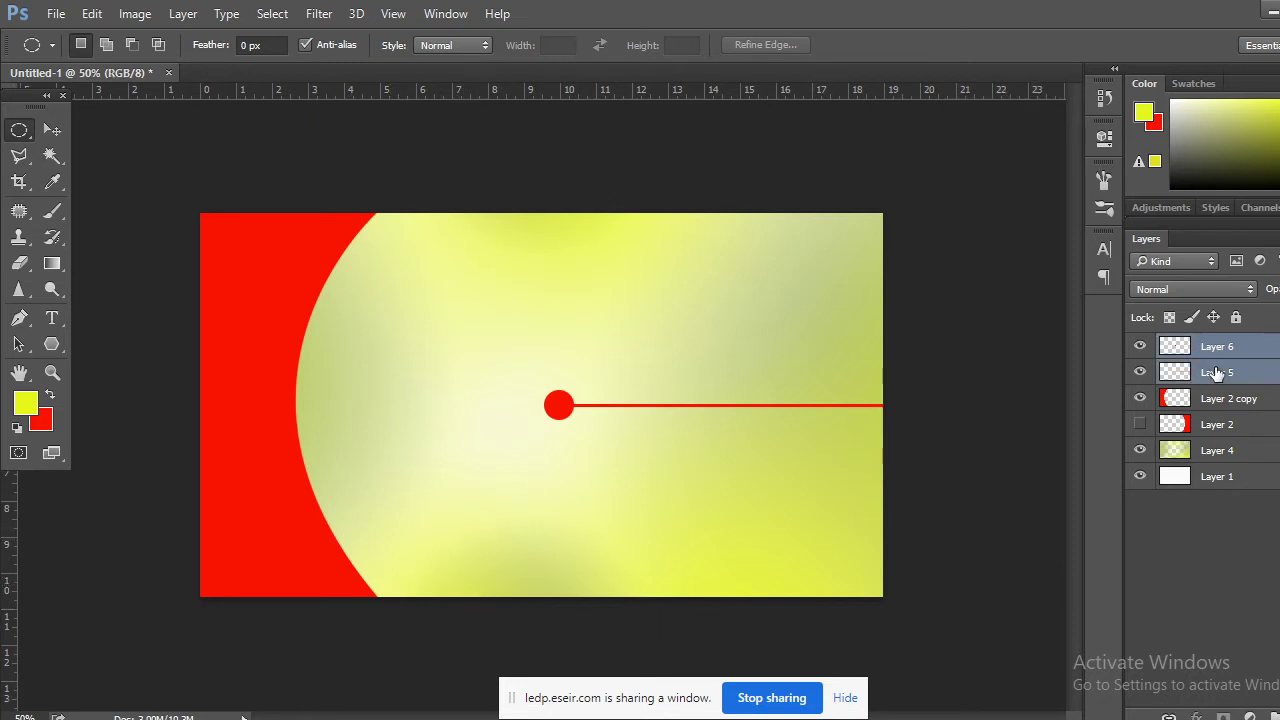
right_click(1220, 374)
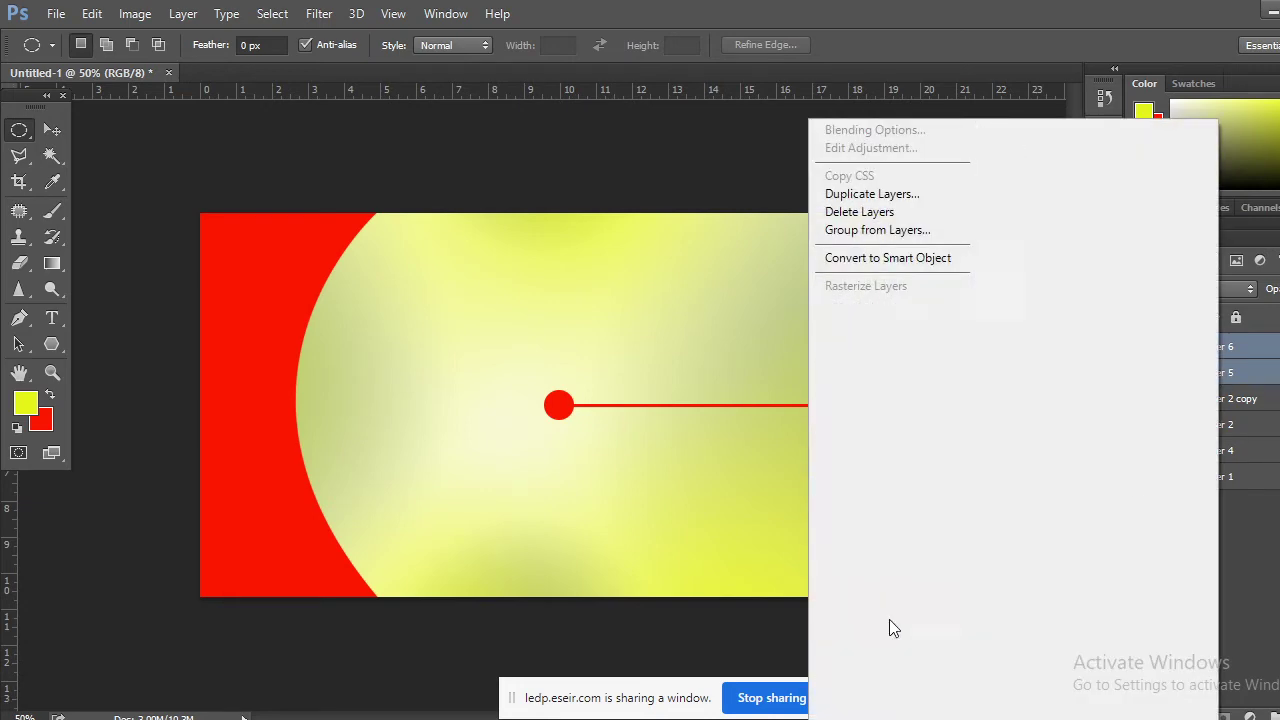
left_click(889, 581)
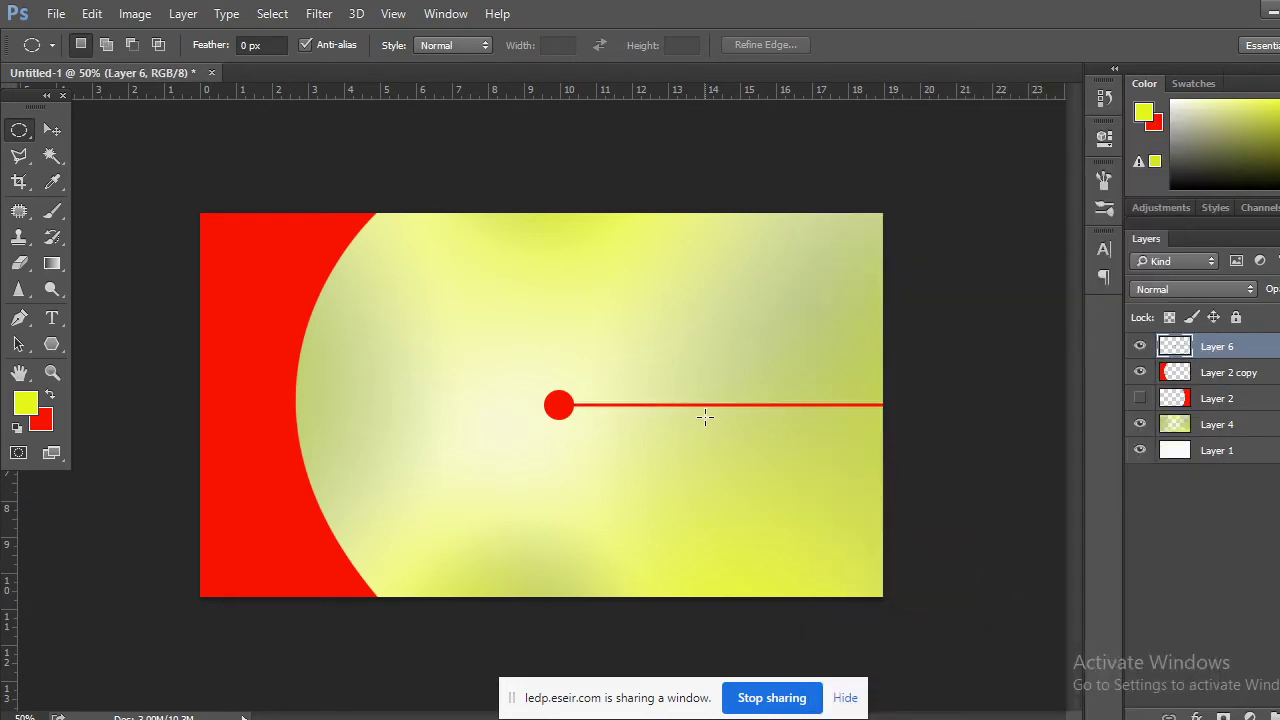
Duplicate the dot-and-line lower, flip it horizontally, and move it down-left toward the red curve
left_click(52, 130)
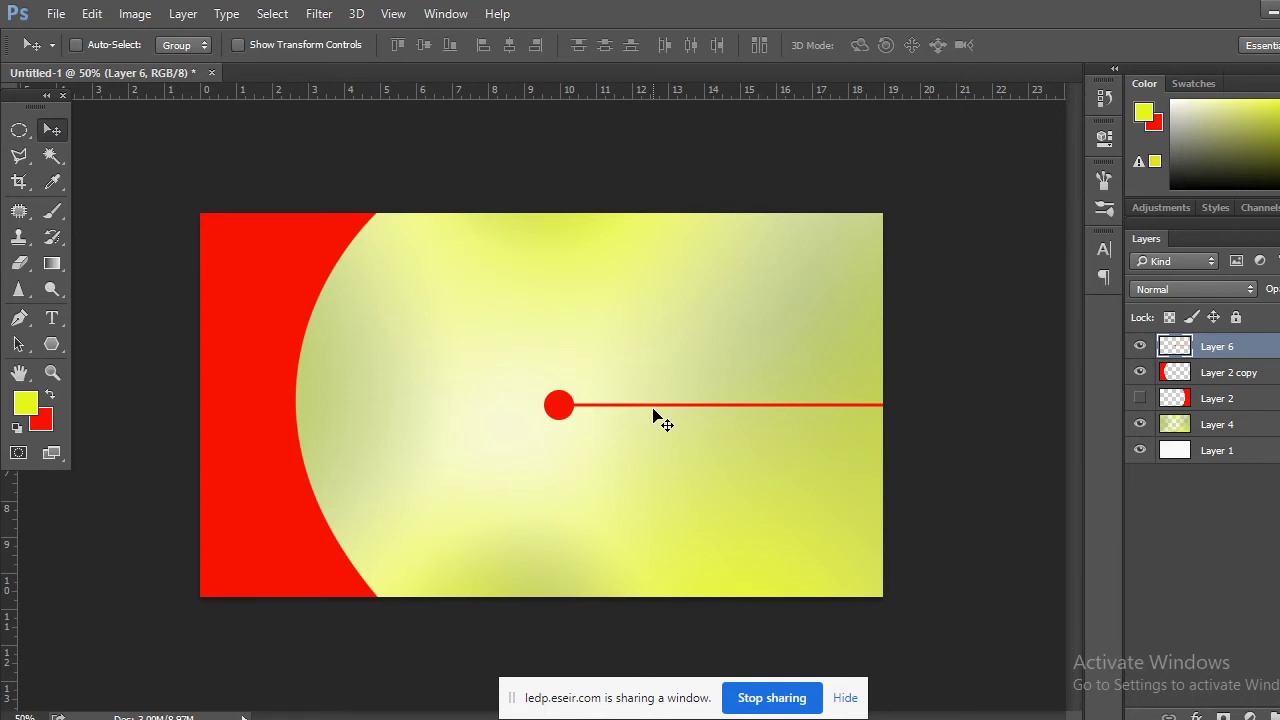
left_click_drag(653, 409, 653, 495)
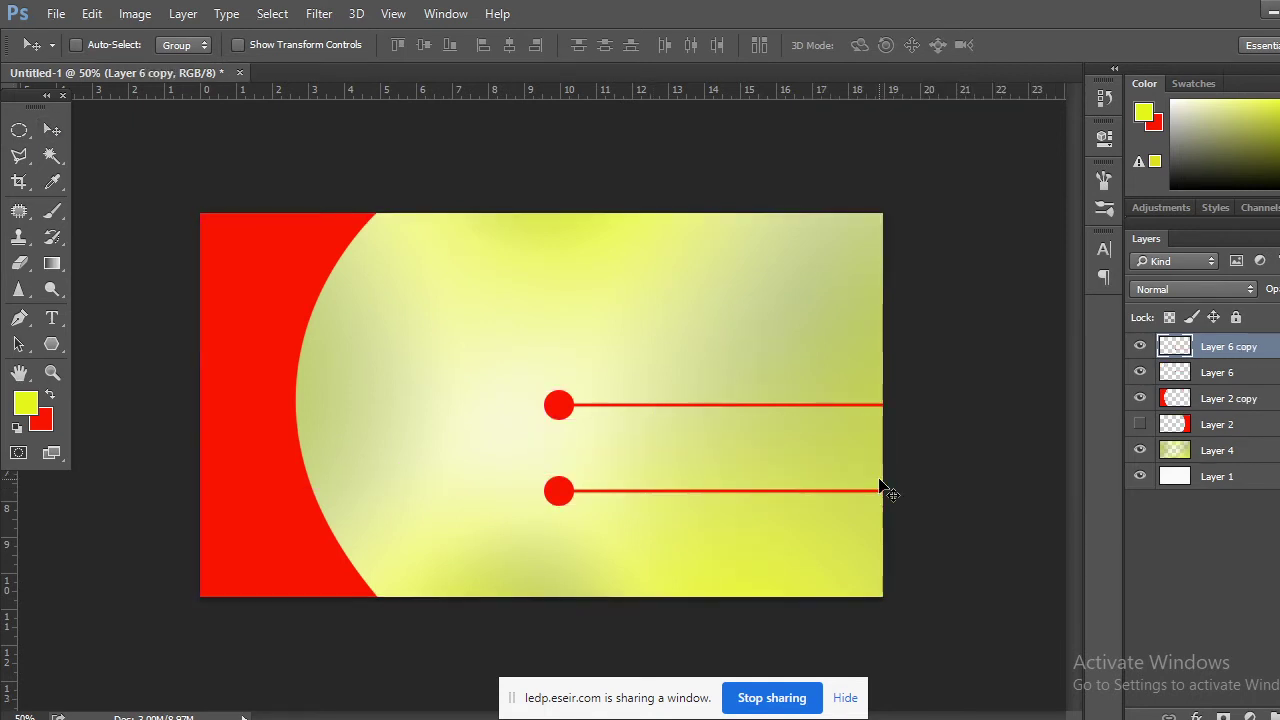
key("ctrl+t")
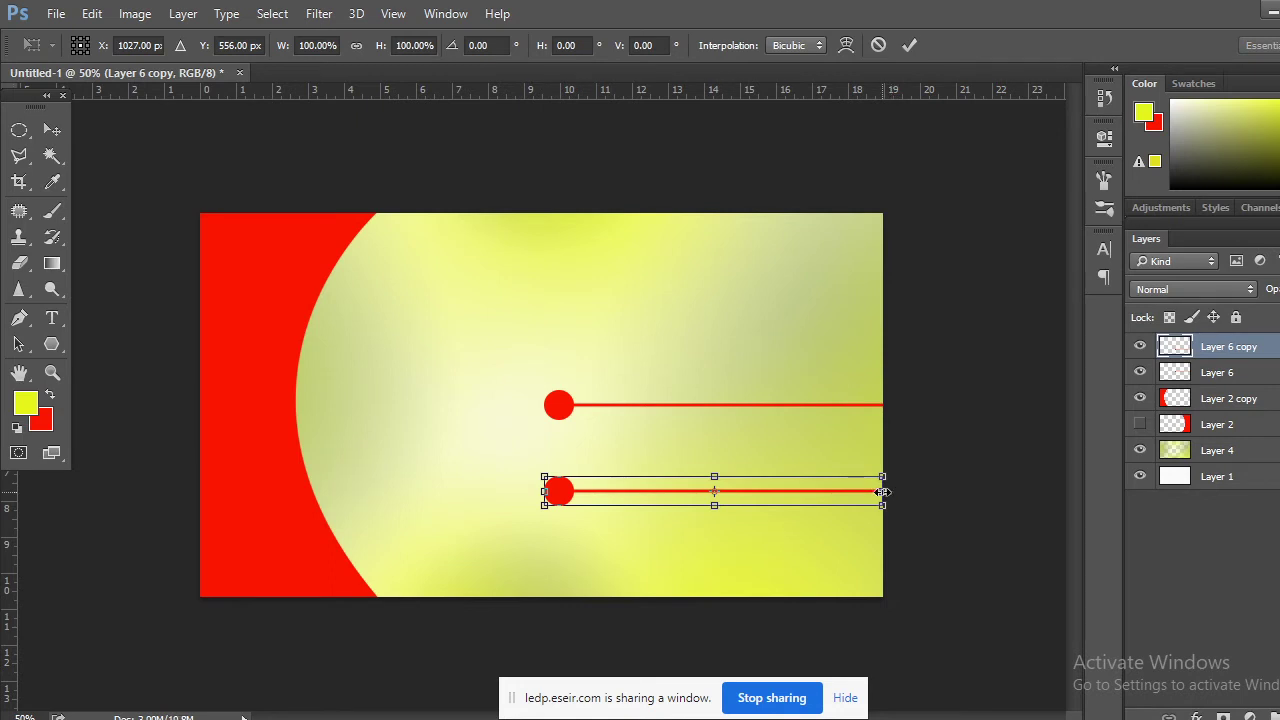
left_click_drag(882, 492, 540, 493)
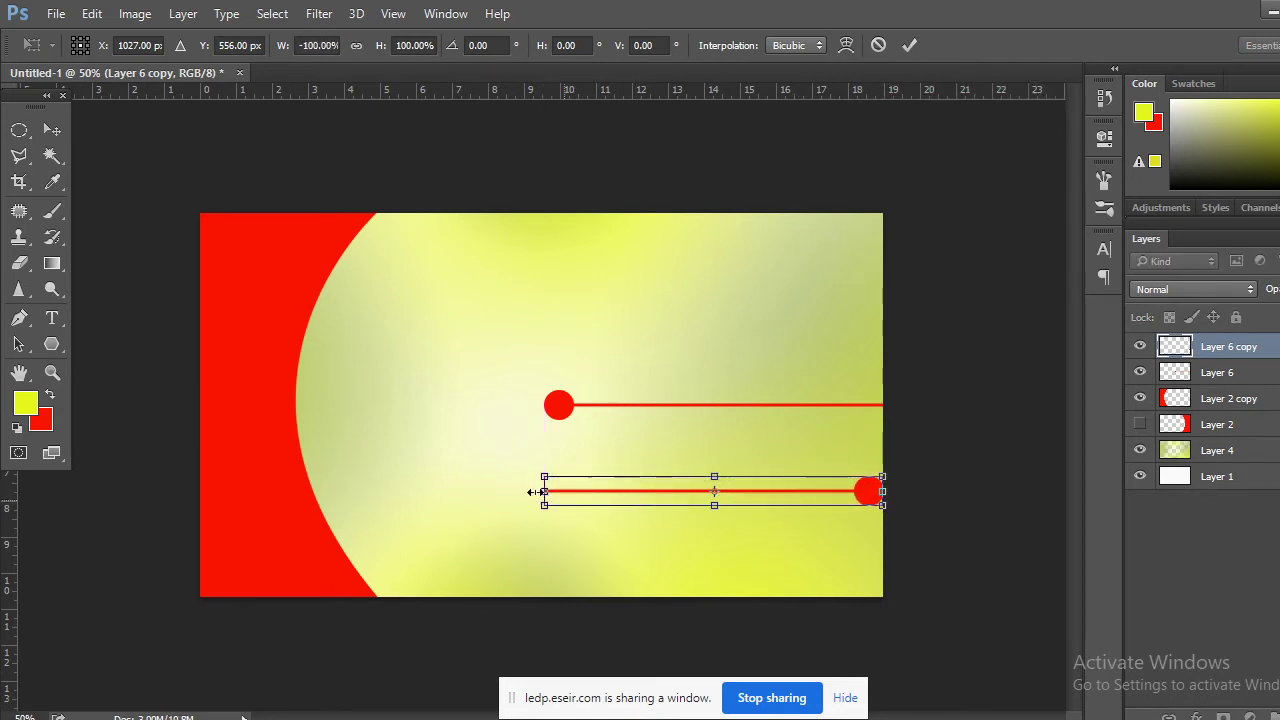
left_click(51, 133)
left_click(658, 295)
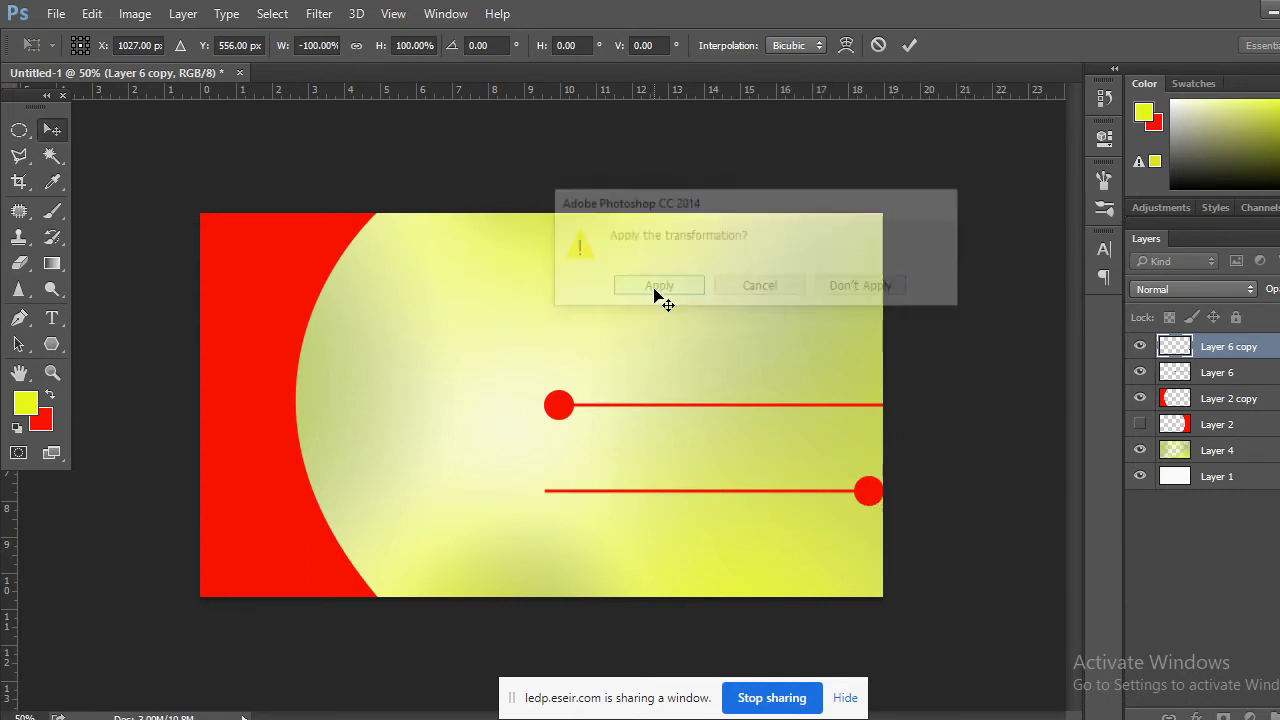
left_click_drag(858, 500, 559, 553)
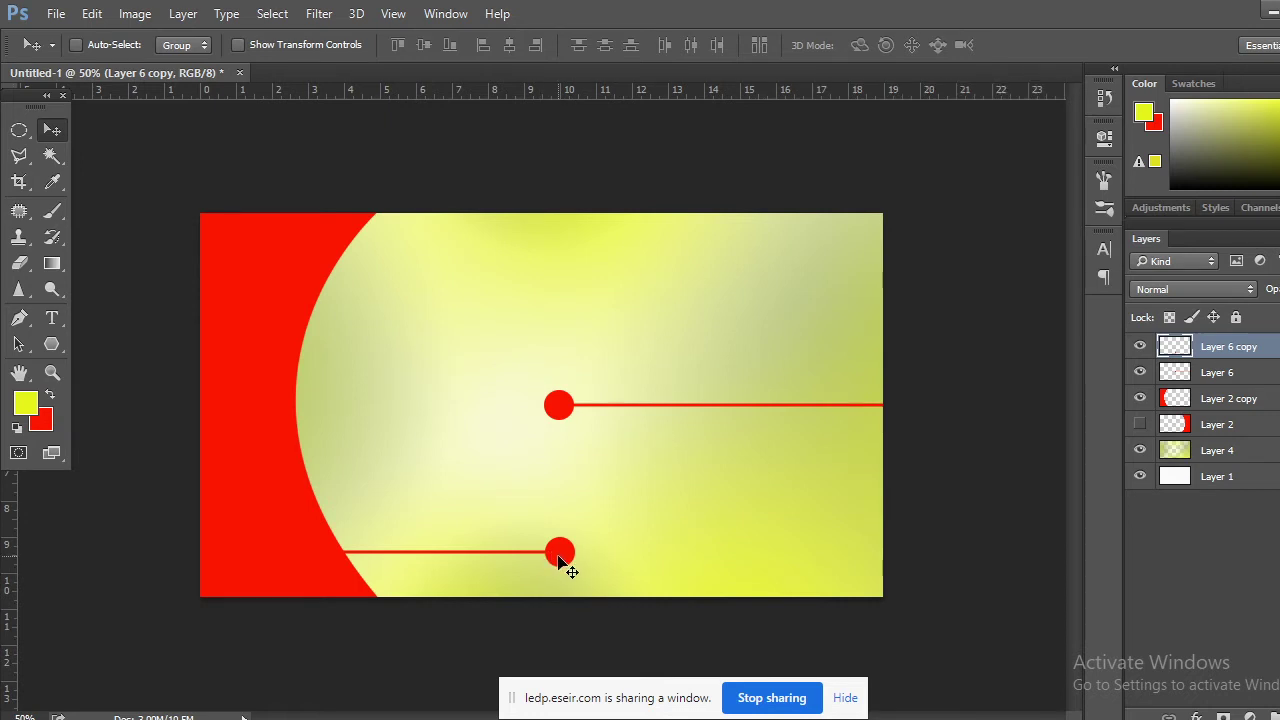
Try centring the two dot-lines horizontally and vertically, undo both, then reselect the lower one
right_click(559, 560)
left_click(588, 569)
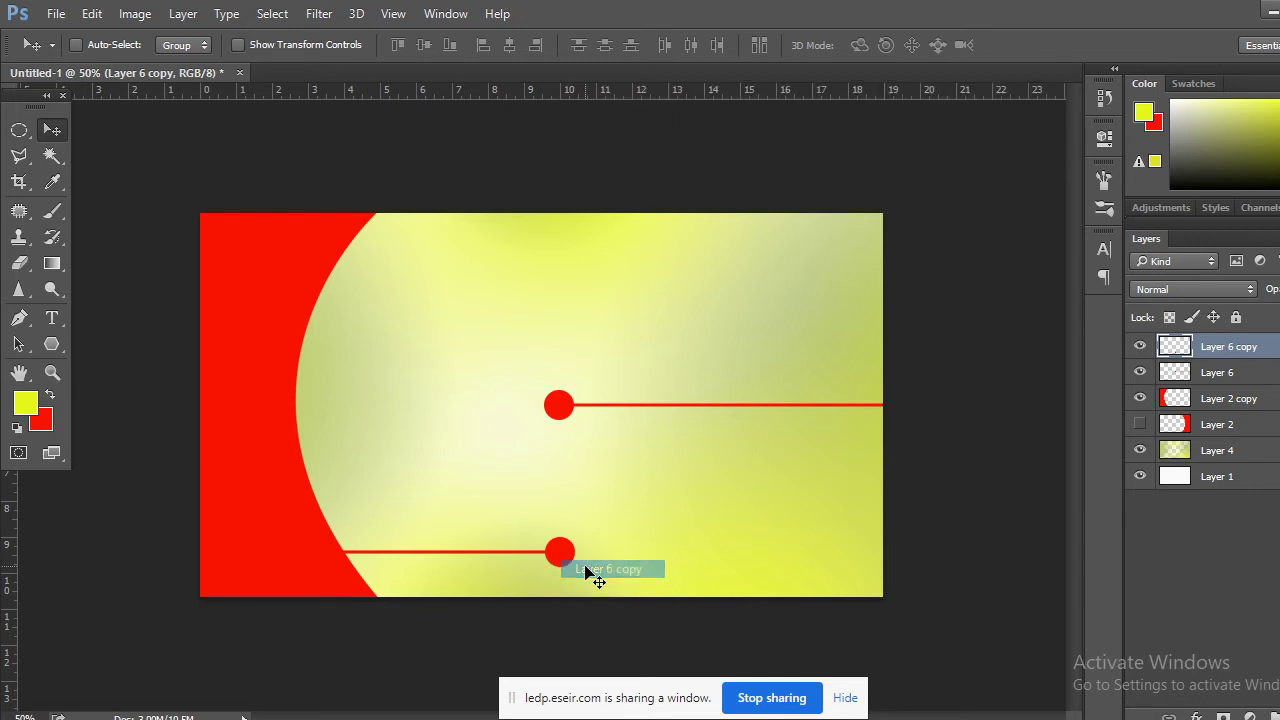
left_click(1140, 372)
left_click(1140, 372)
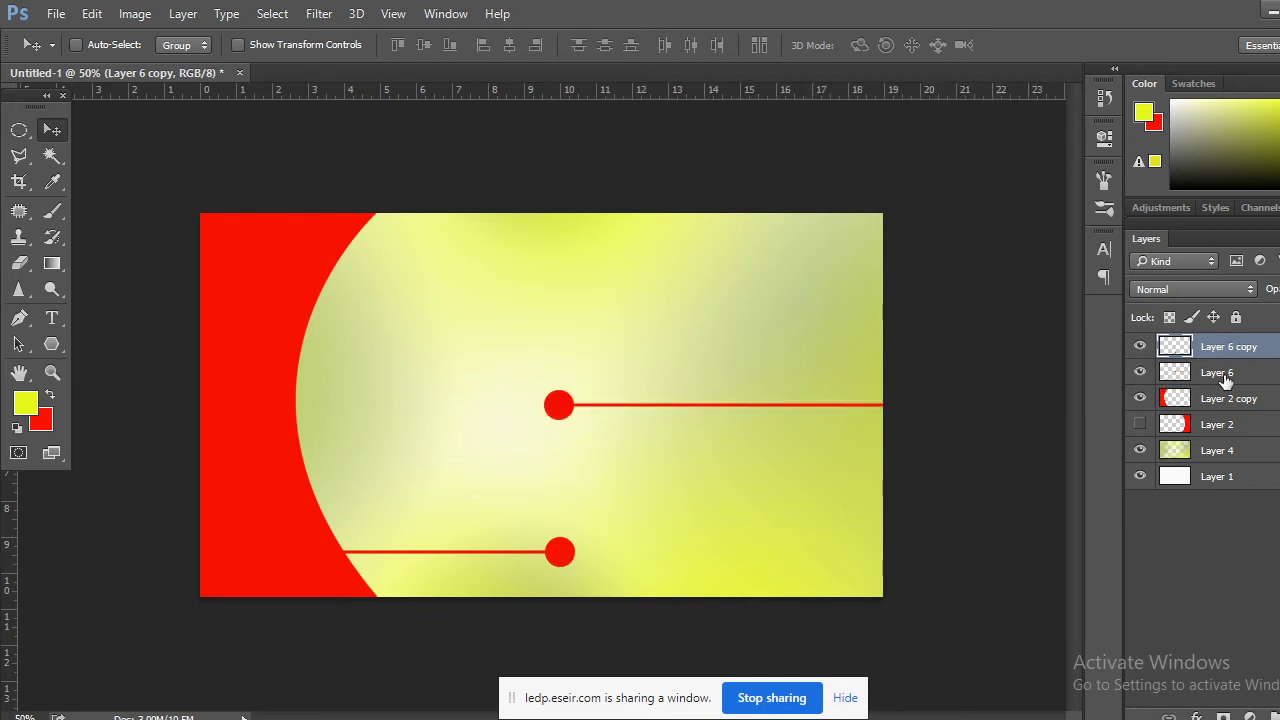
left_click(1227, 374, "shift")
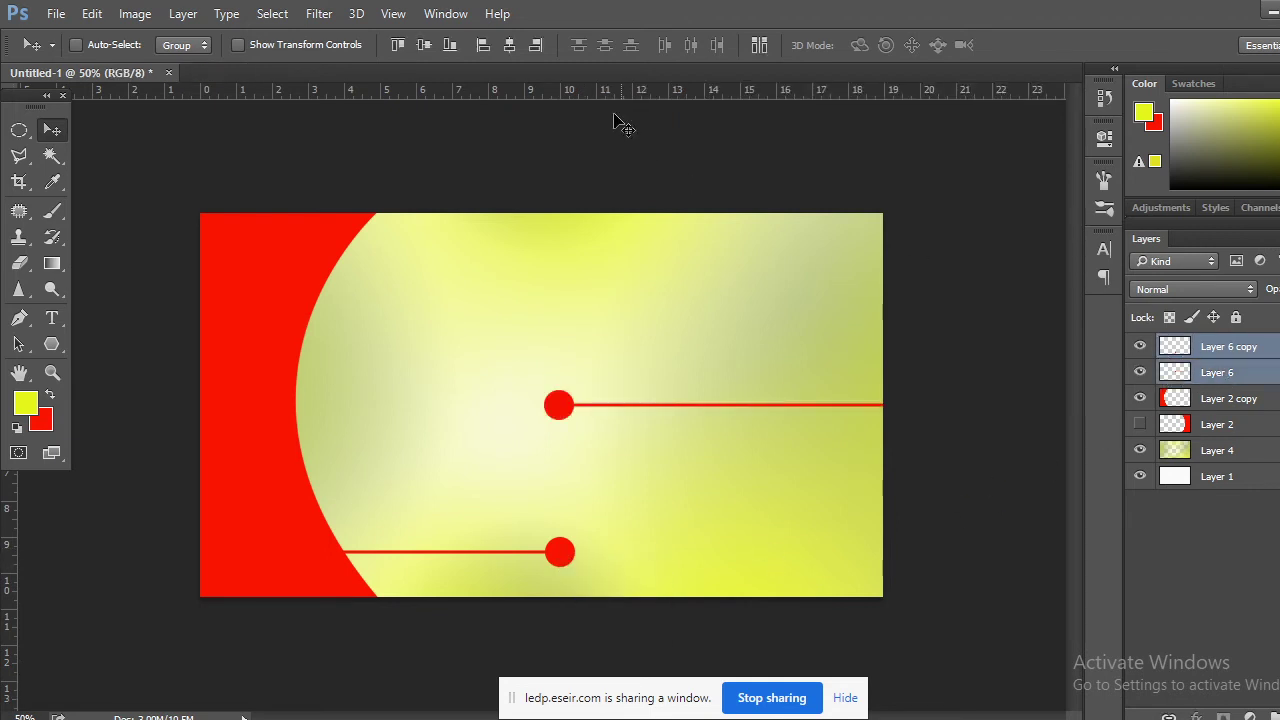
left_click(517, 50)
key("ctrl+z")
left_click(425, 45)
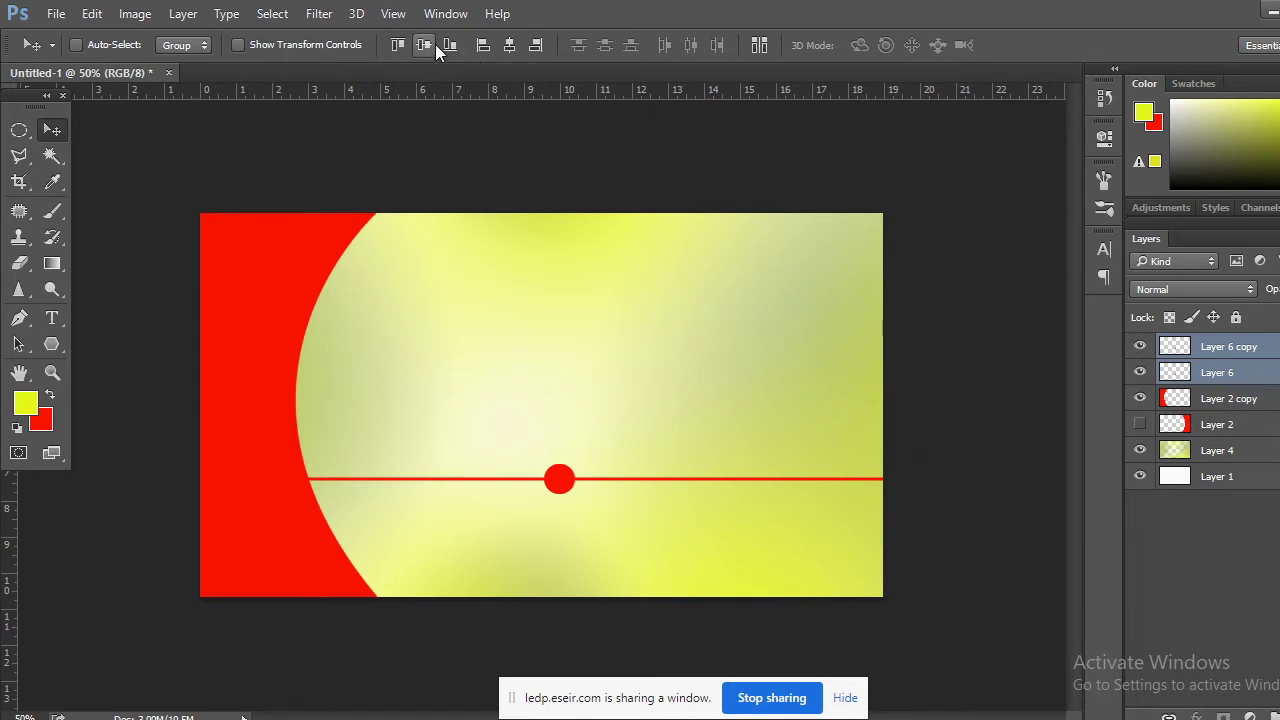
key("ctrl+z")
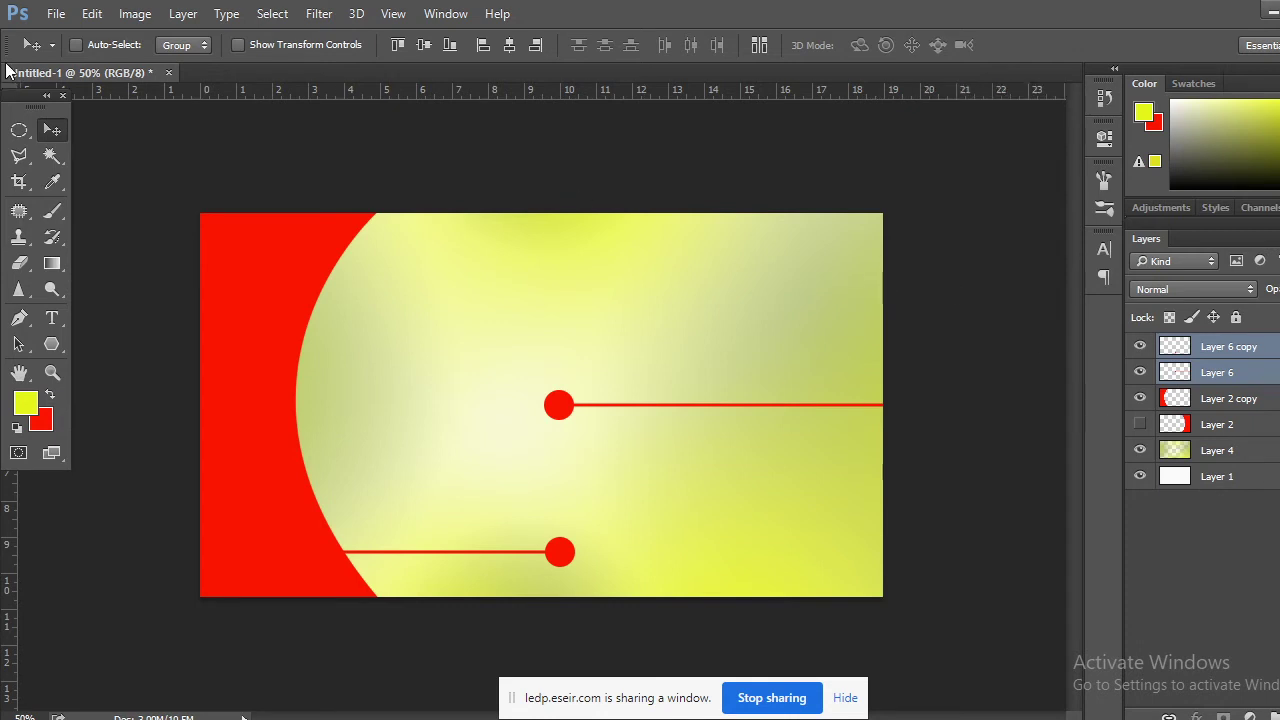
left_click(19, 130)
left_click(58, 132)
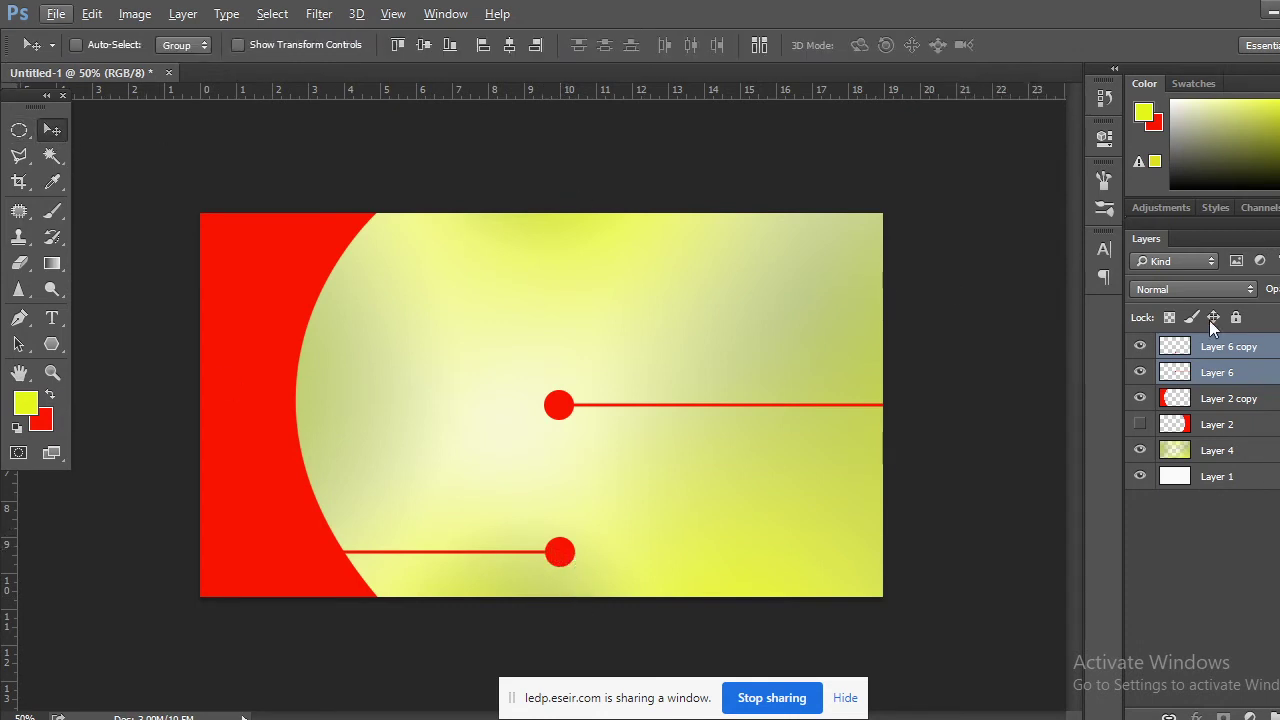
left_click(1225, 346)
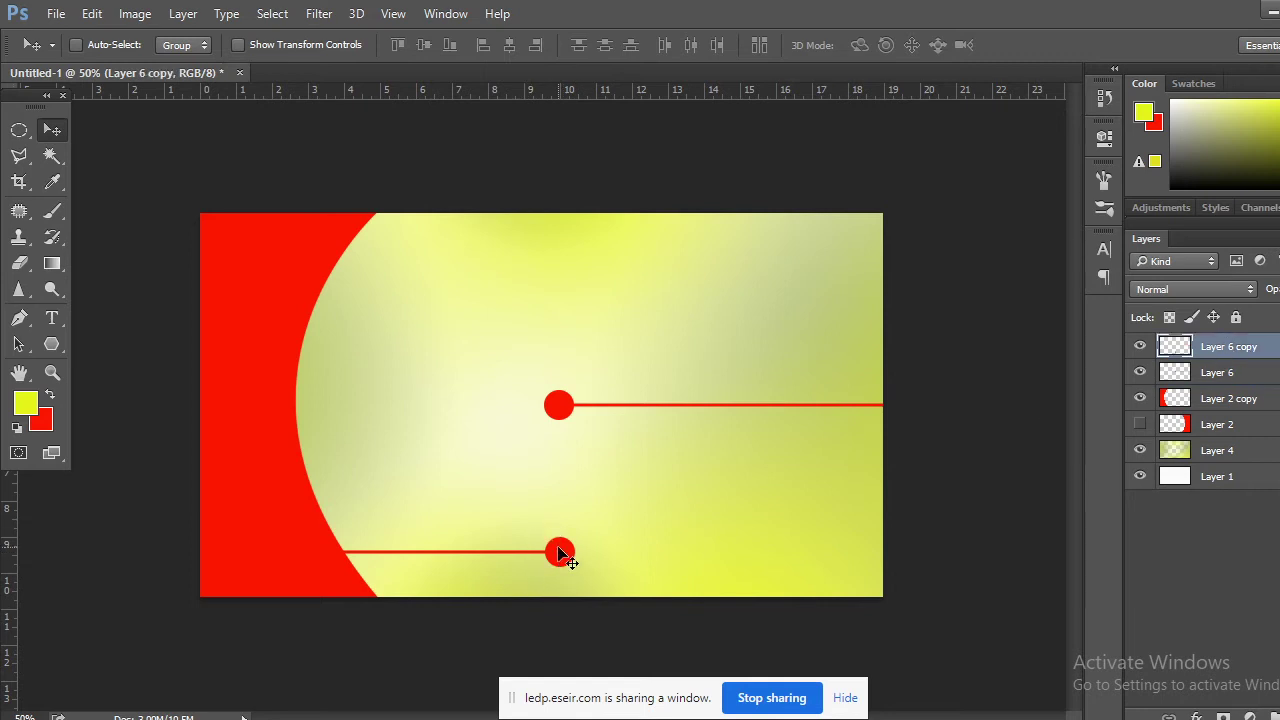
Duplicate the lower dot-and-line up near the top edge and check the red panel's opacity
left_click_drag(560, 549, 559, 260)
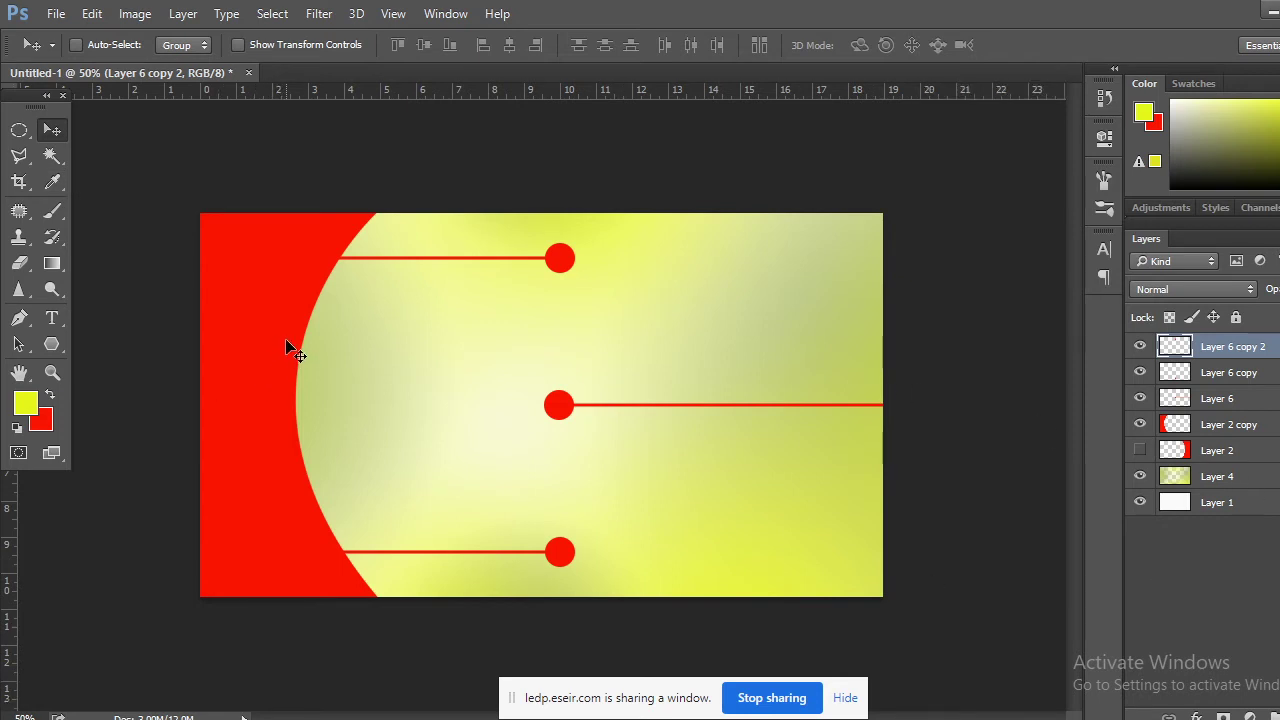
left_click(1242, 425)
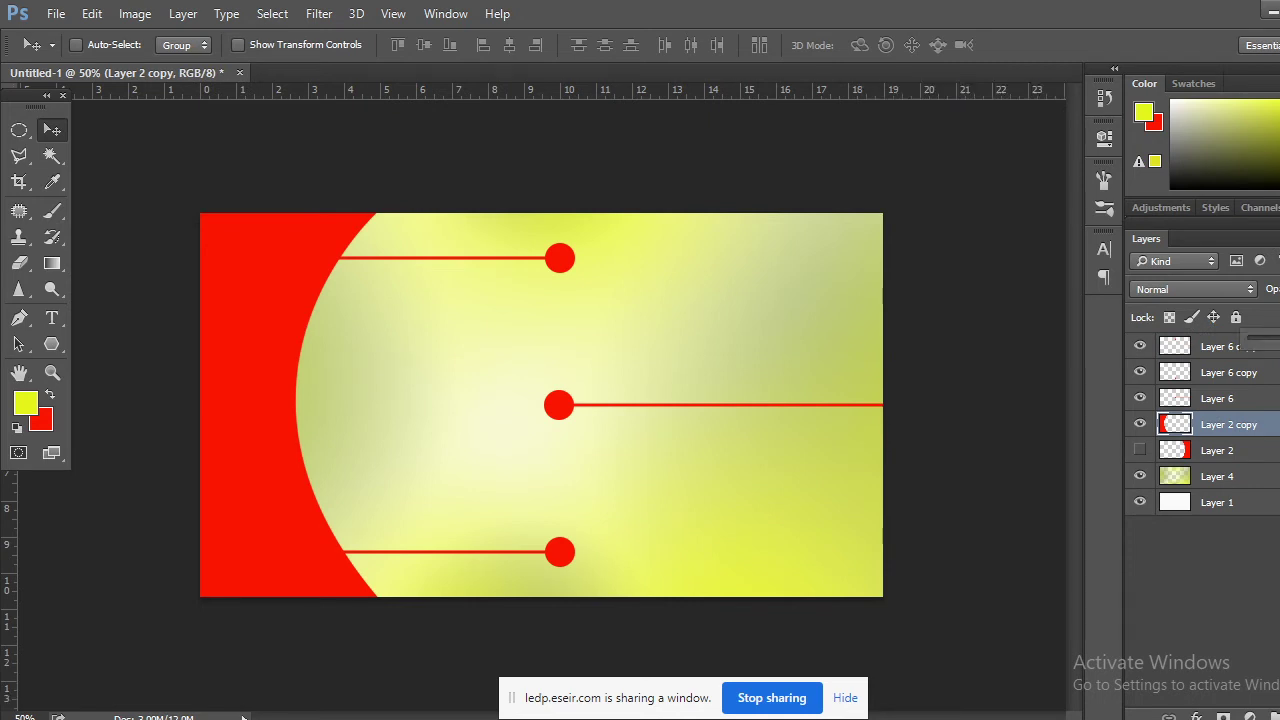
key("5")
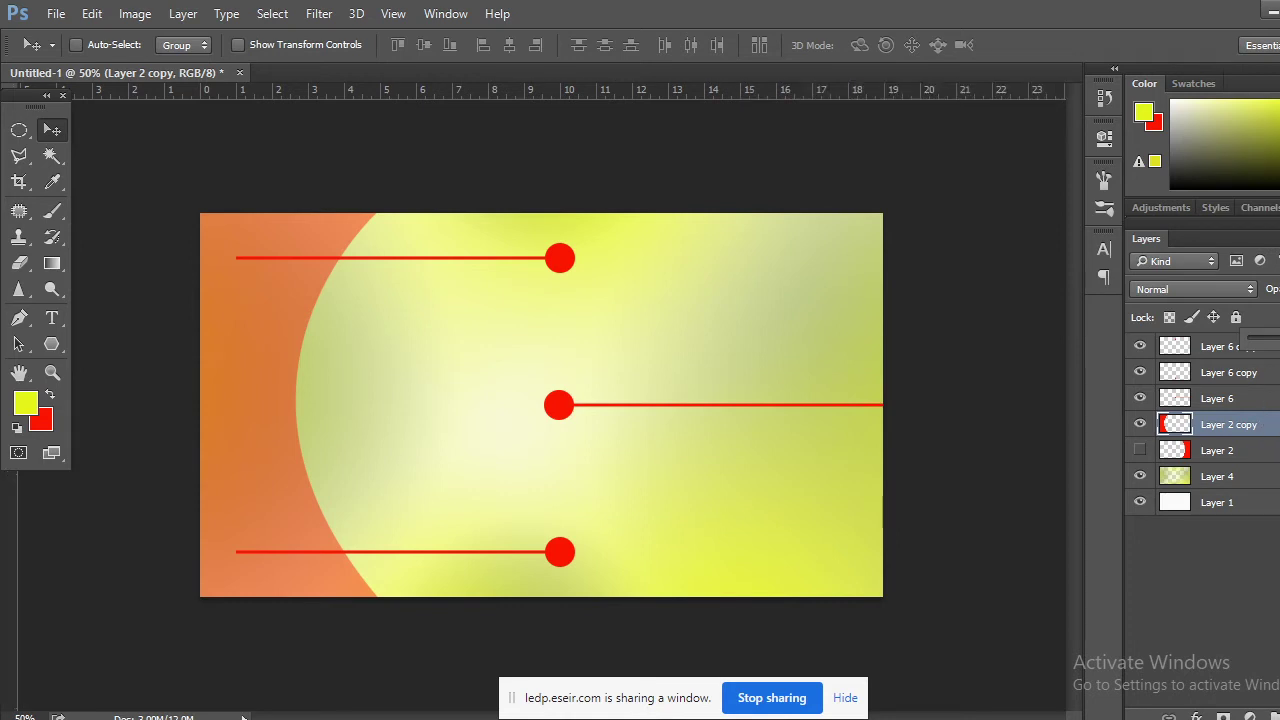
key("7")
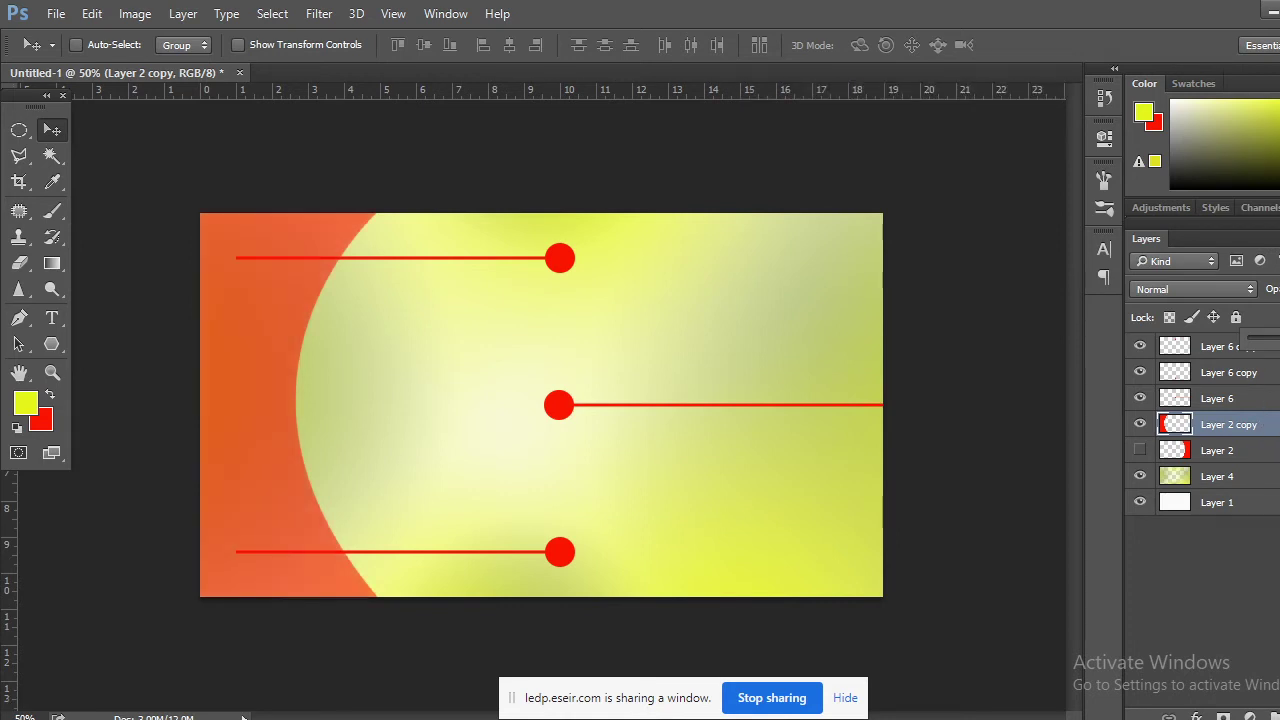
key("8")
Move Layer 6 and its two copies below the red curved panel layer
left_click(18, 130)
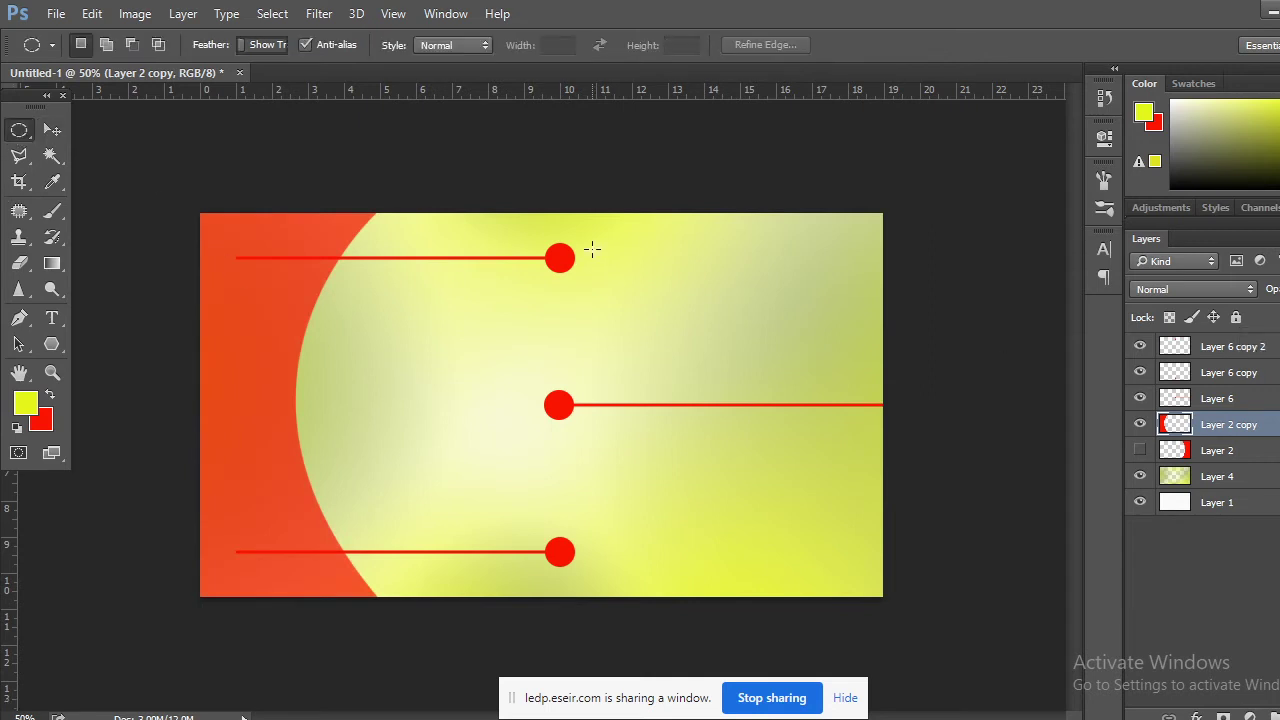
left_click(1236, 398)
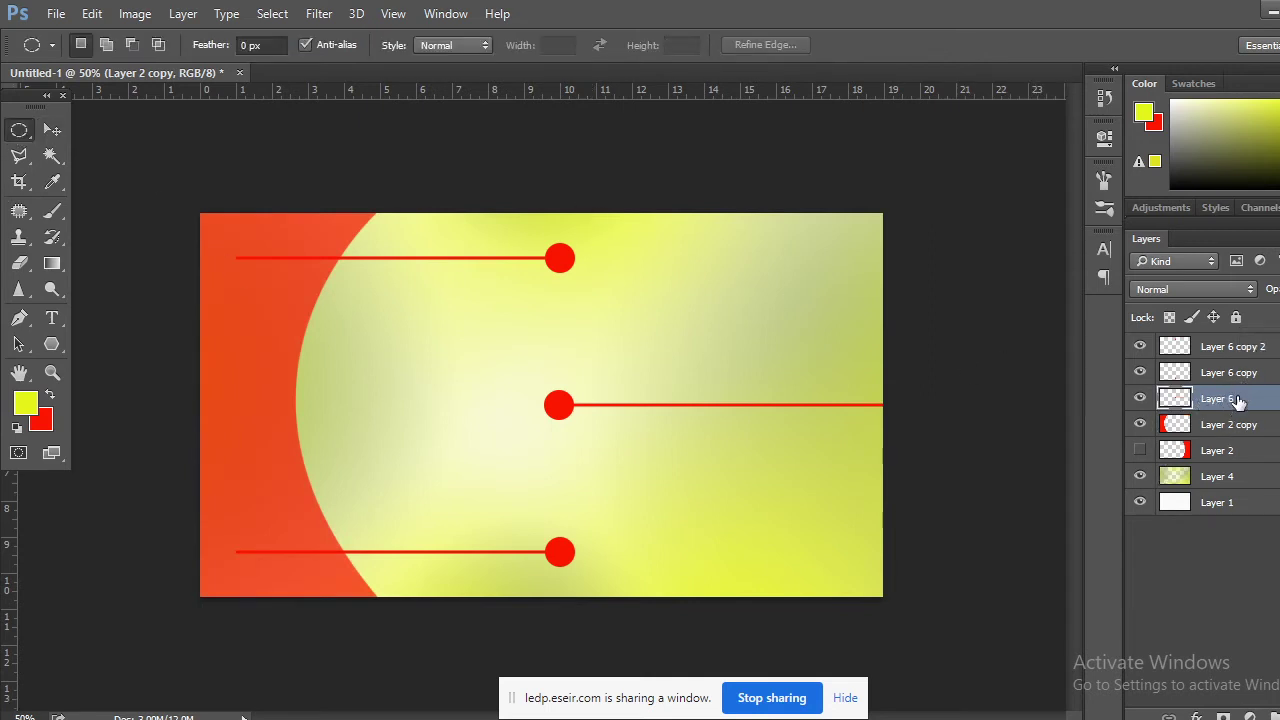
left_click(1237, 374, "shift")
left_click(1238, 350, "shift")
left_click_drag(1238, 350, 1237, 474)
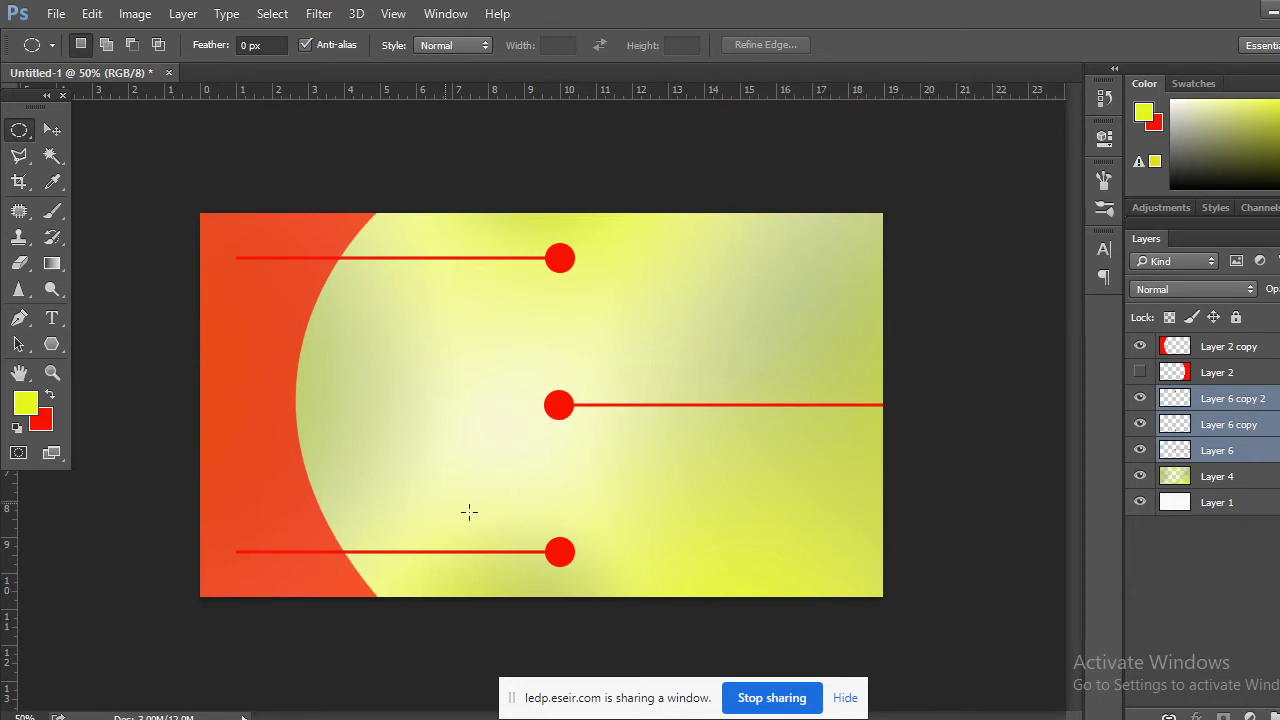
left_click(1270, 348)
left_click_drag(1270, 346, 1263, 339)
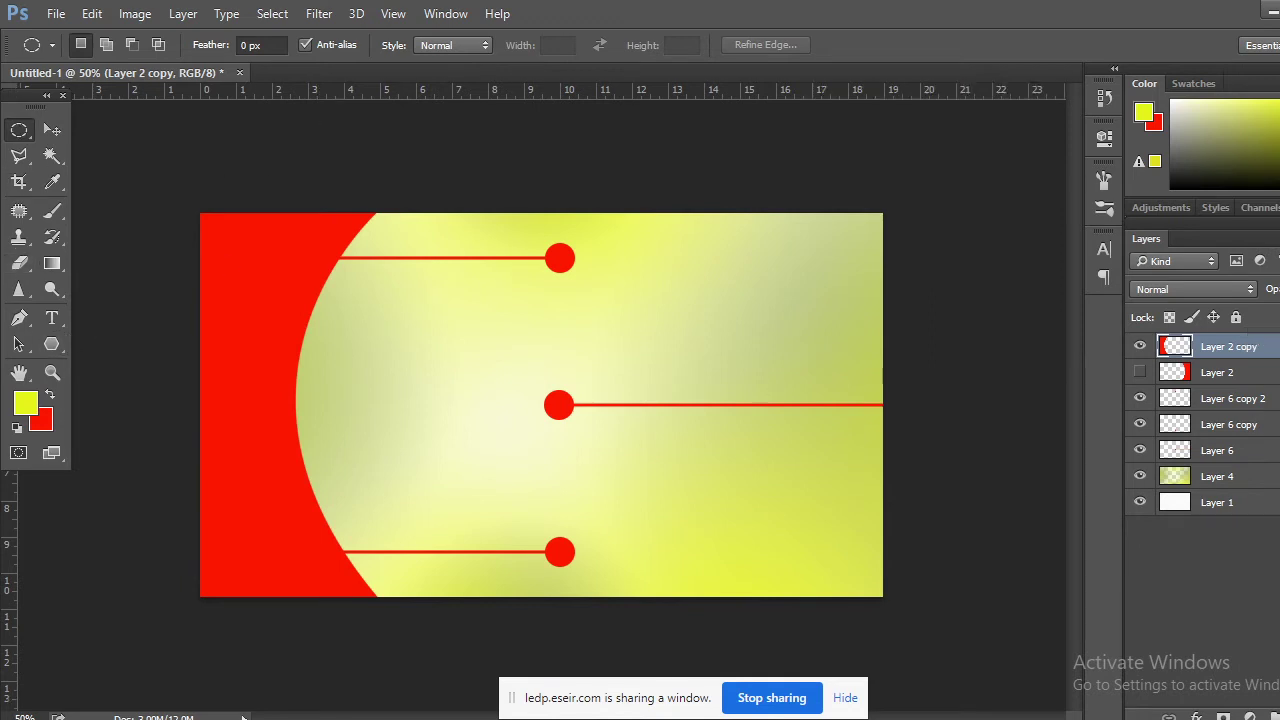
Marquee a thin column along the card's left edge and nudge it into position
right_click(19, 130)
left_click(40, 141)
right_click(19, 130)
left_click(79, 130)
left_click_drag(200, 213, 204, 632)
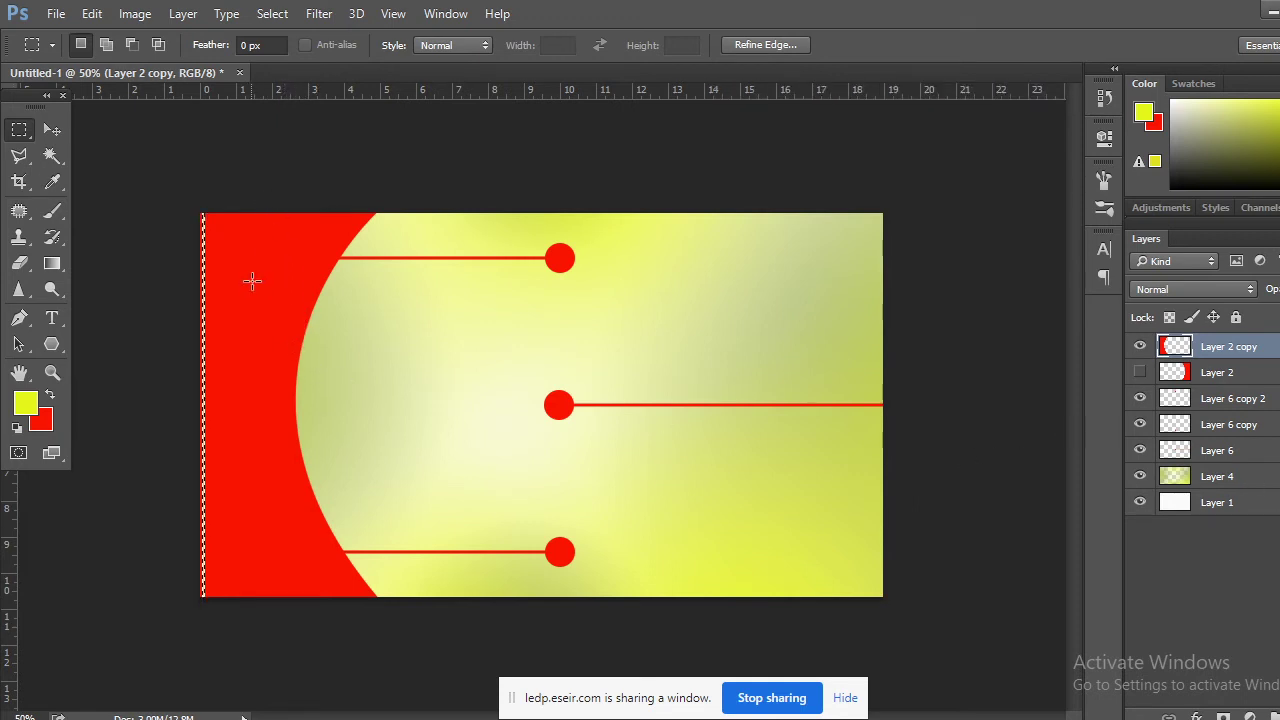
key("shift+Right")
key("shift+Right")
key("shift+Right")
key("shift+Right")
key("shift+Right")
key("shift+Right")
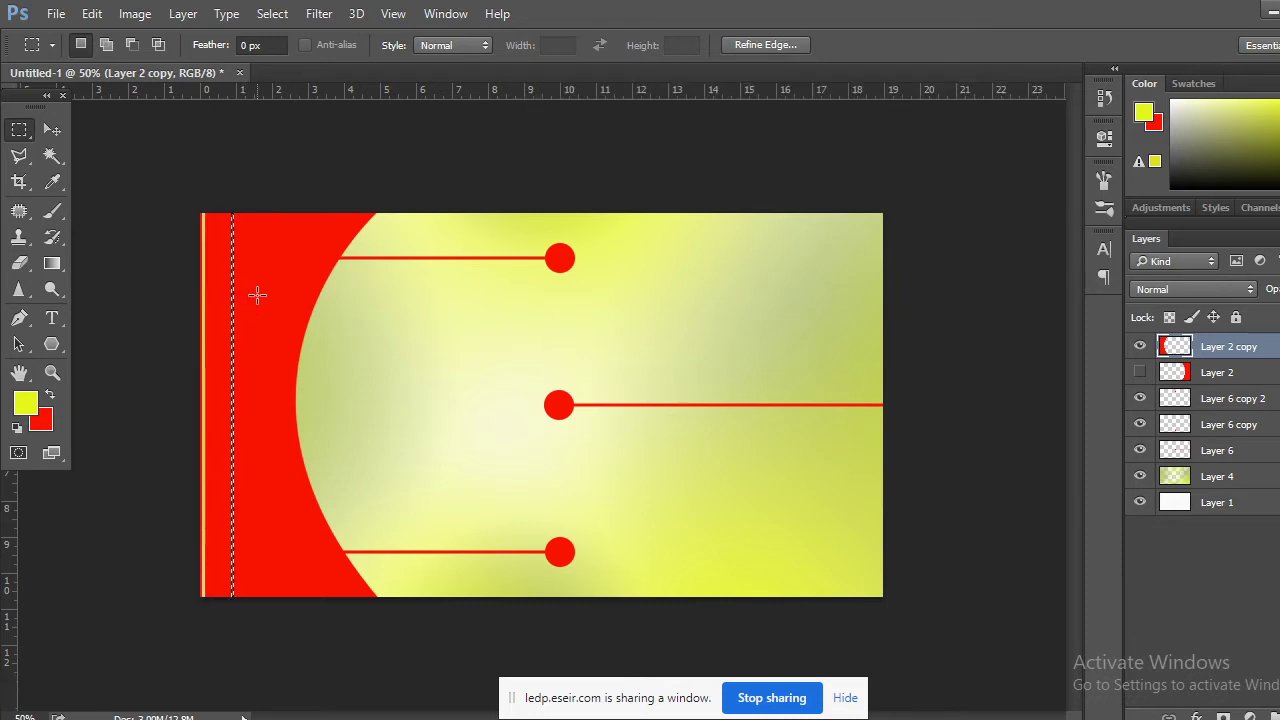
key("shift+Left")
key("shift+Left")
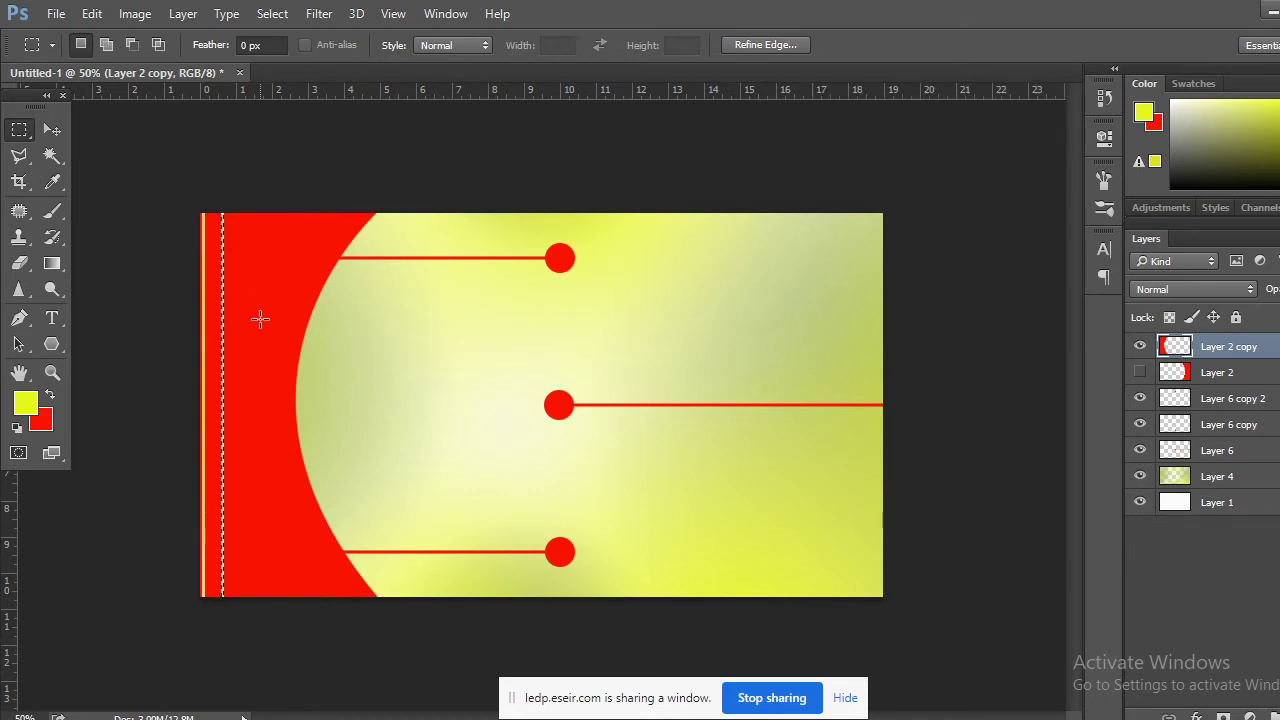
key("Right")
key("Right")
key("Right")
key("Right")
key("Right")
key("Right")
key("Right")
key("Right")
key("Right")
key("Right")
key("Right")
key("Right")
key("Right")
key("Right")
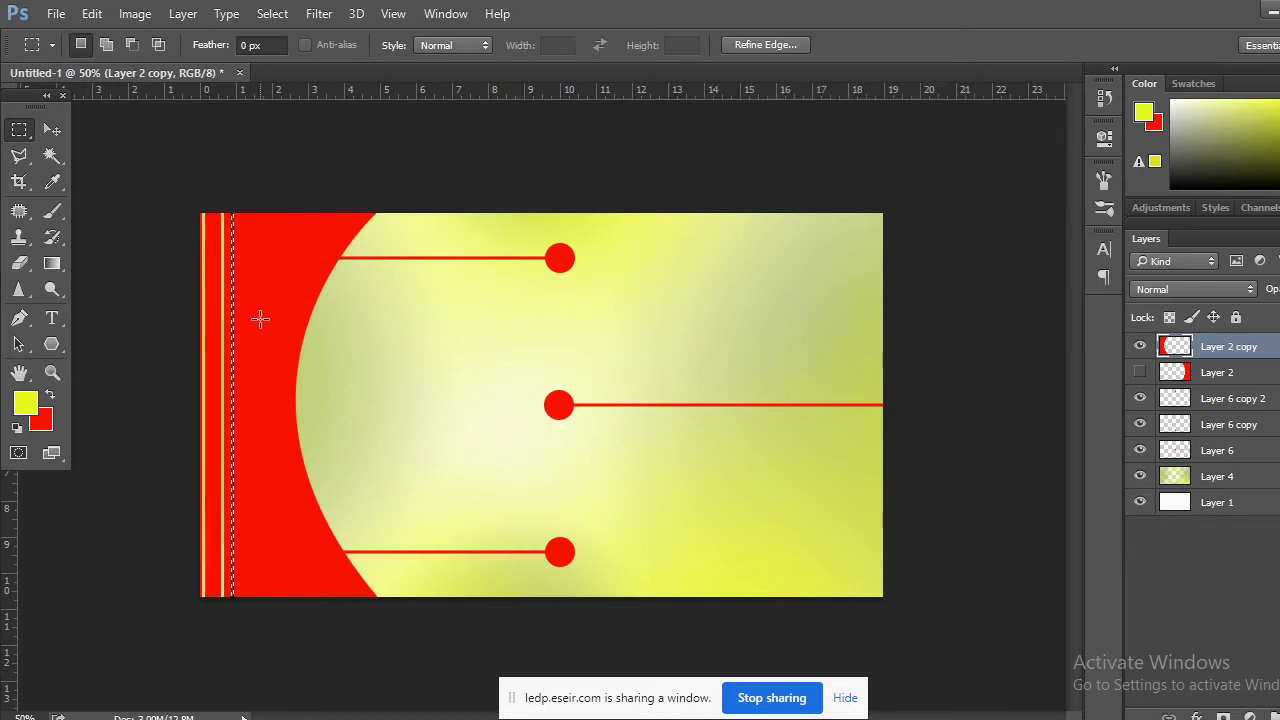
key("Right")
key("Right")
key("Right")
key("Right")
key("Right")
key("Right")
key("Right")
key("Right")
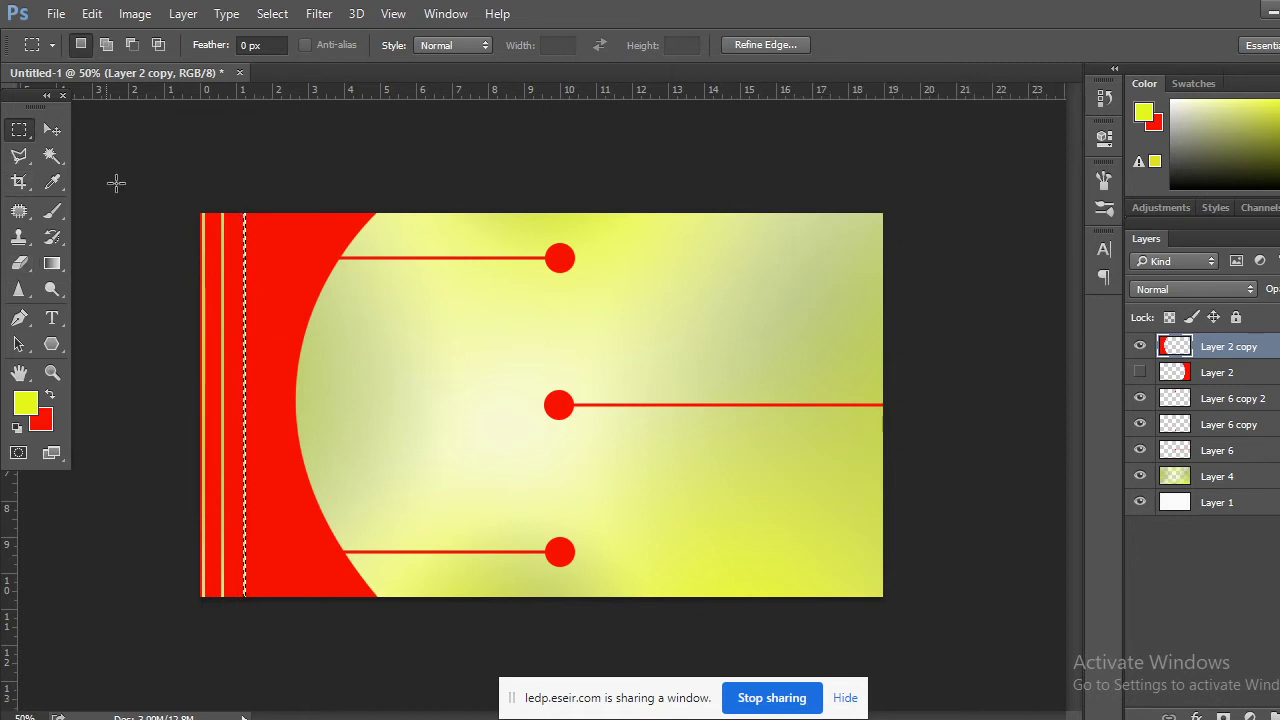
Fill the column with pale yellow, deselect, and add a new empty layer
key("alt+BackSpace")
key("ctrl+d")
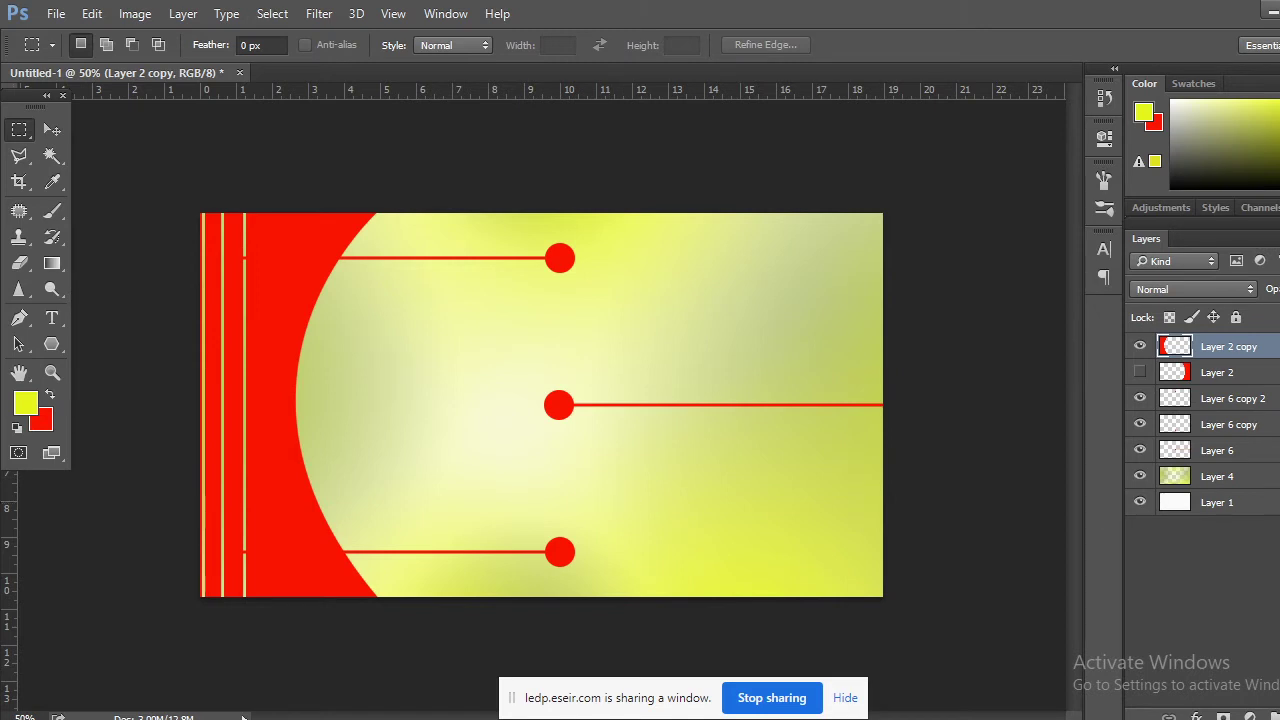
key("ctrl+shift+alt+n")
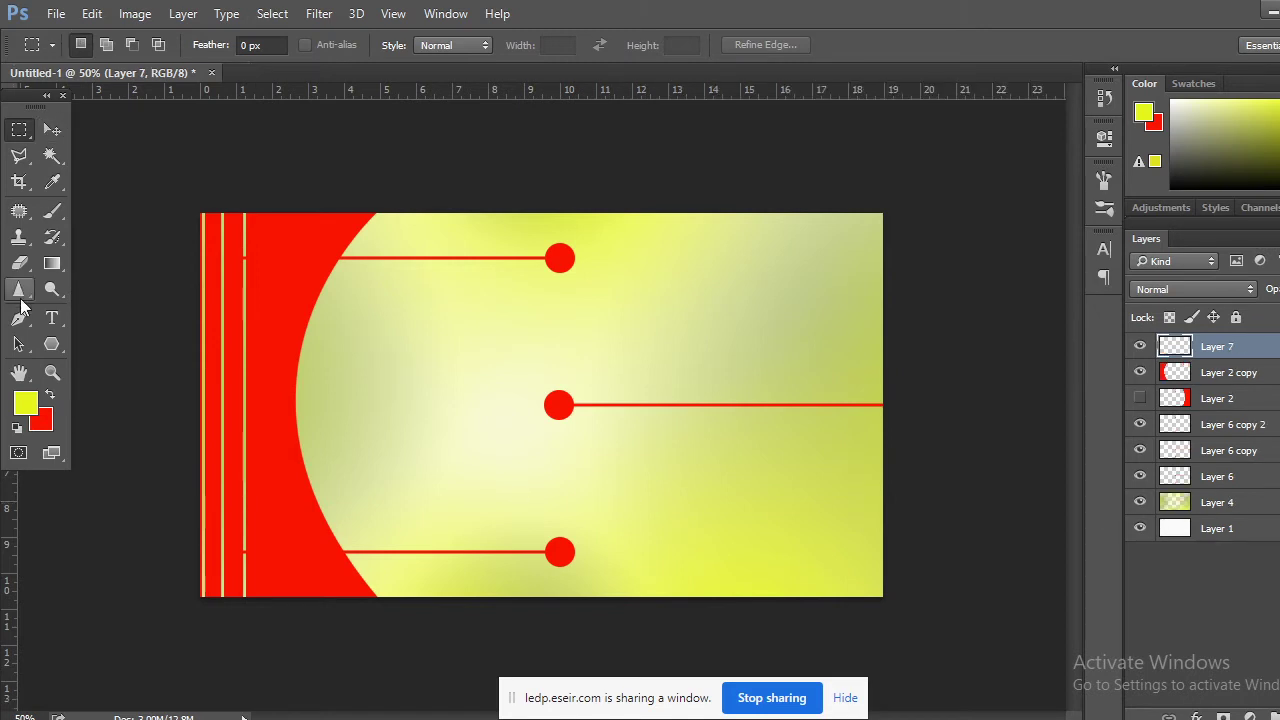
Add the JOHN SNOW text, scale it to about 271%, and place it above the middle line
left_click(52, 318)
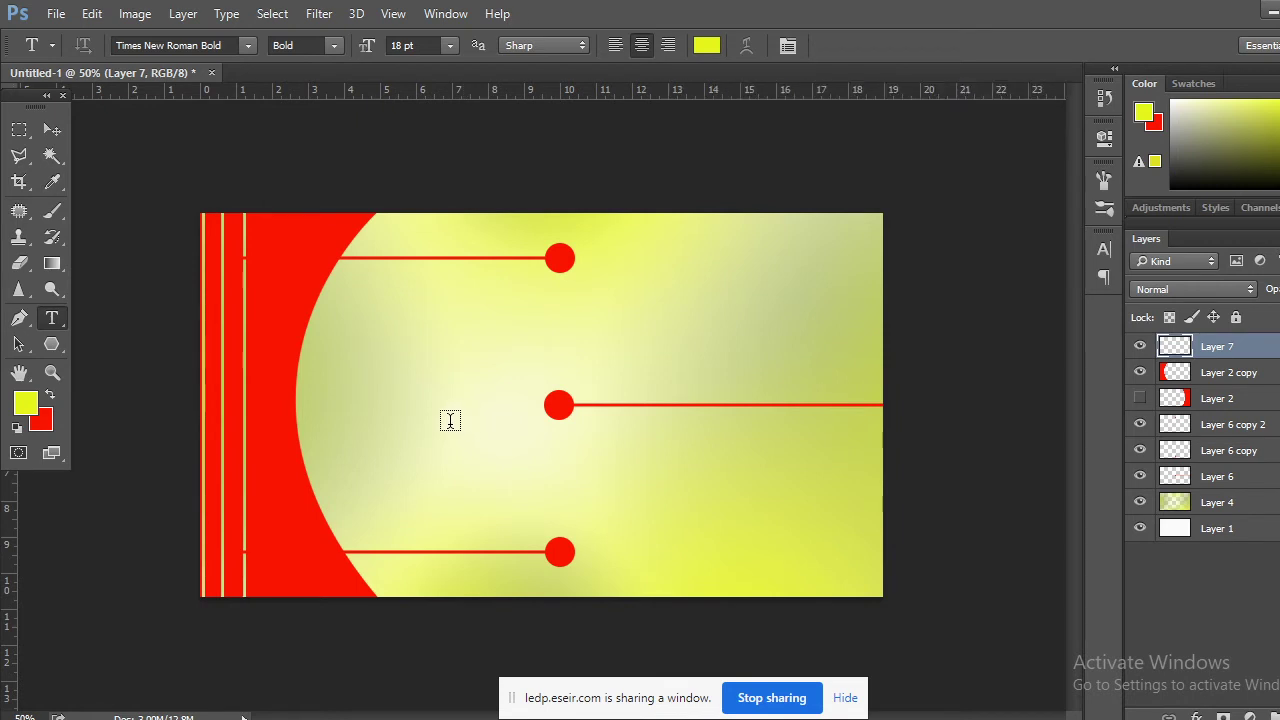
left_click(378, 400)
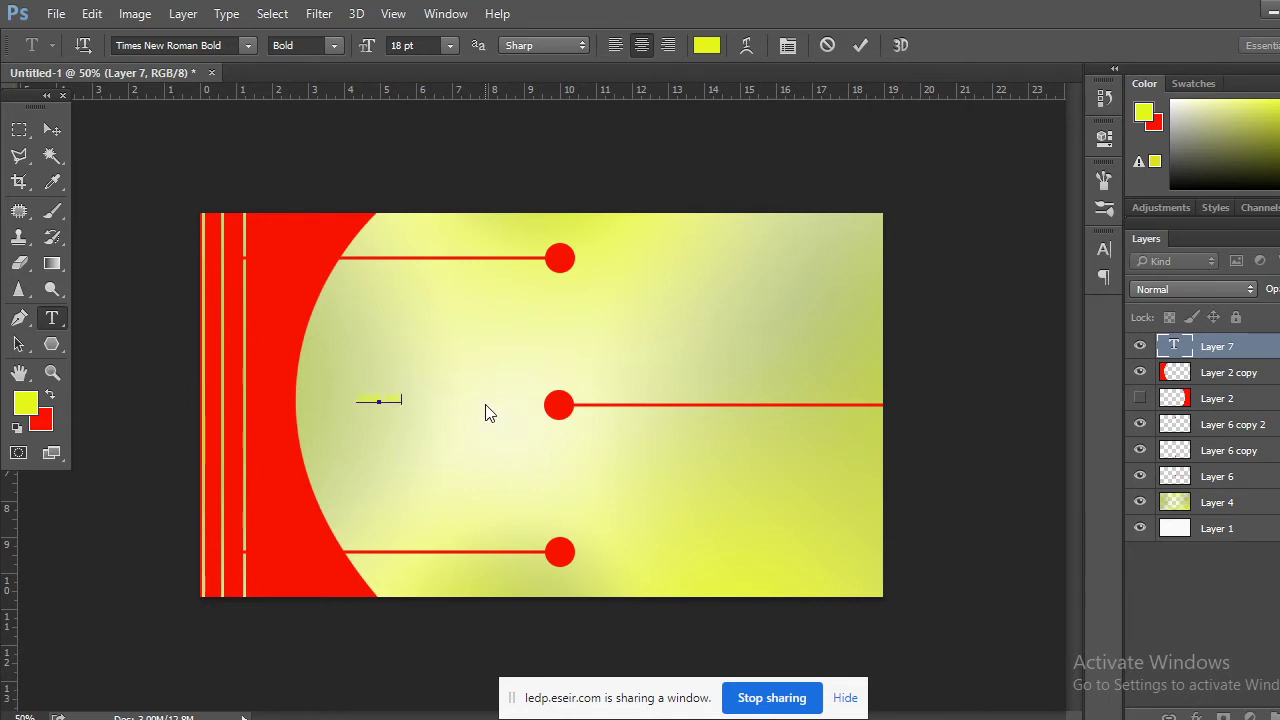
left_click(55, 133)
key("ctrl+t")
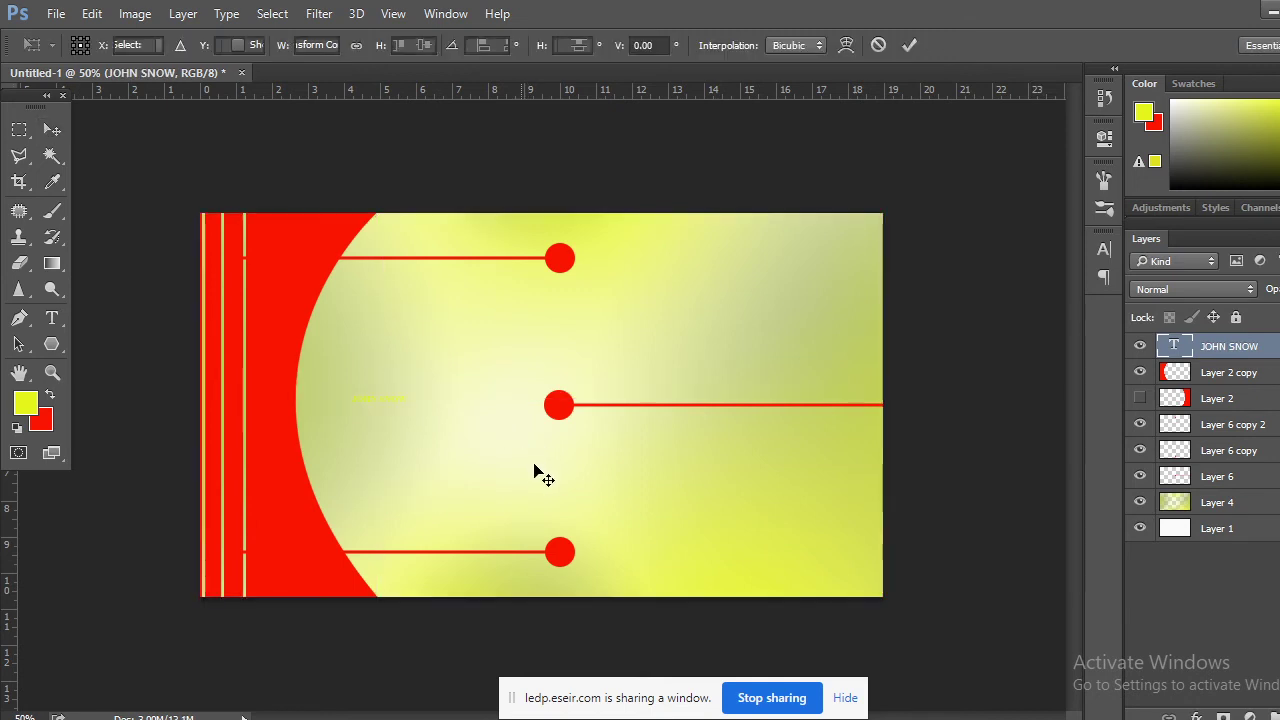
left_click_drag(452, 437, 466, 446)
left_click_drag(425, 402, 479, 359)
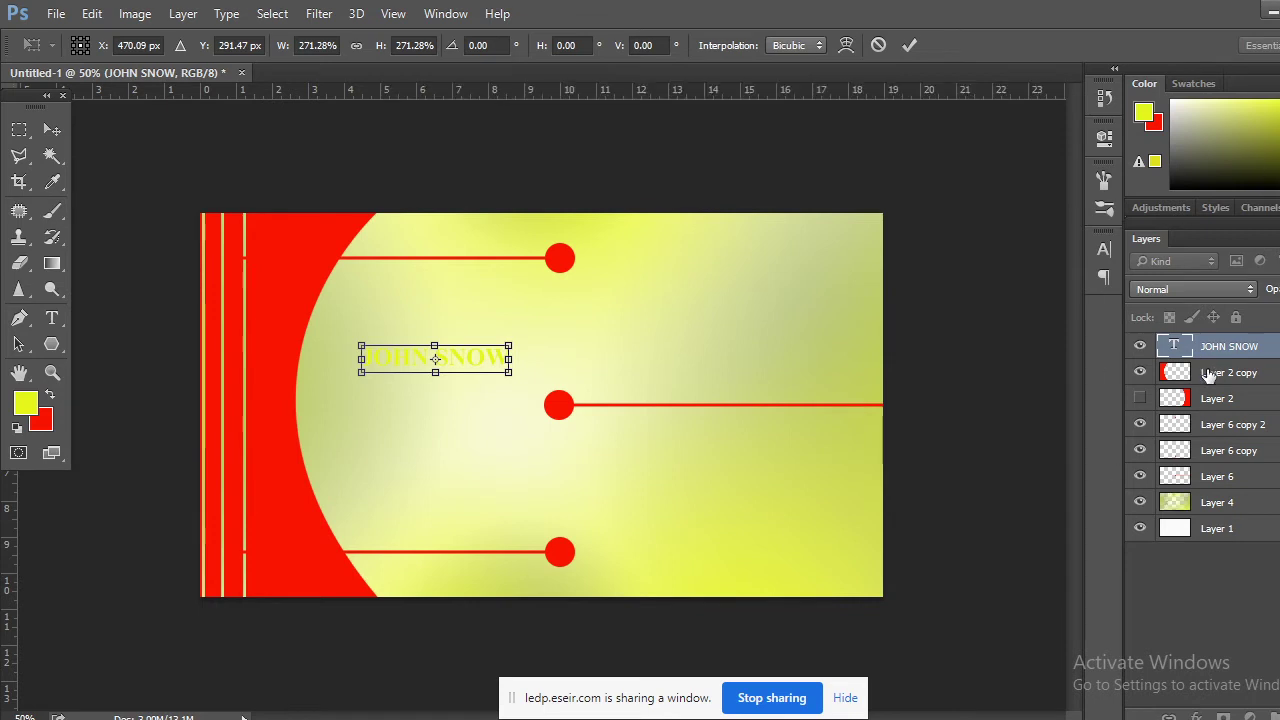
left_click(52, 129)
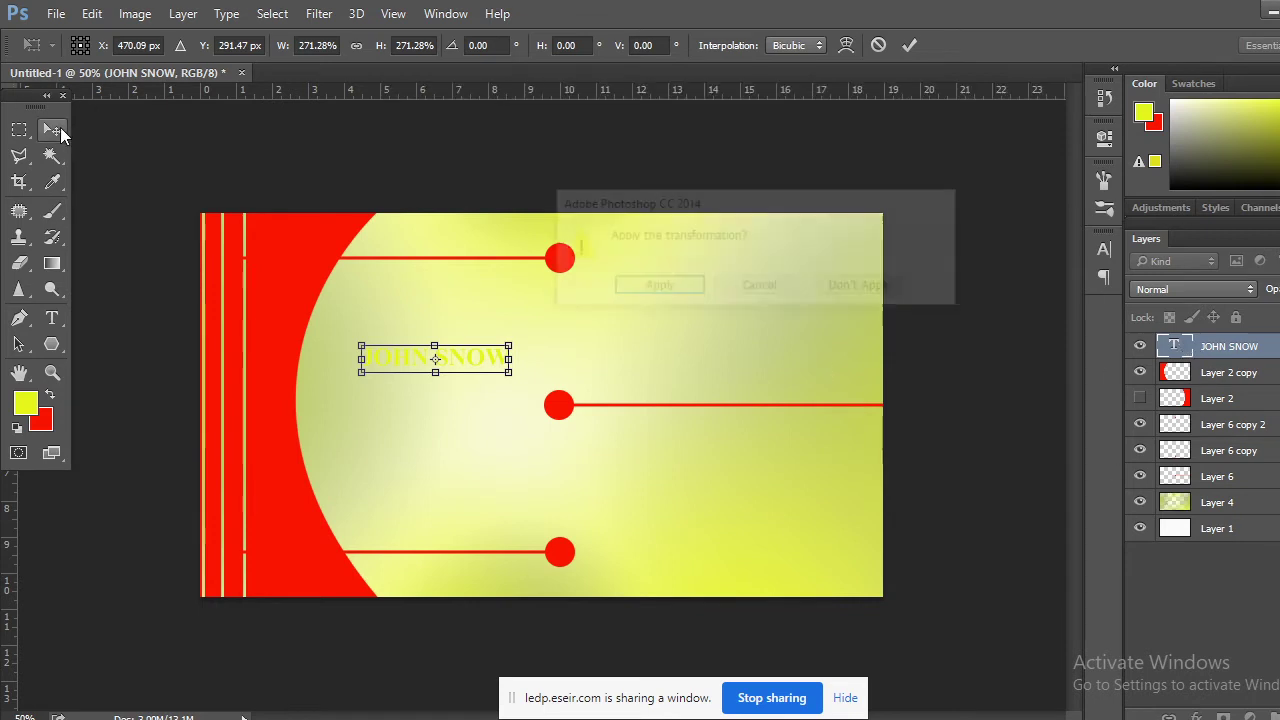
left_click(662, 287)
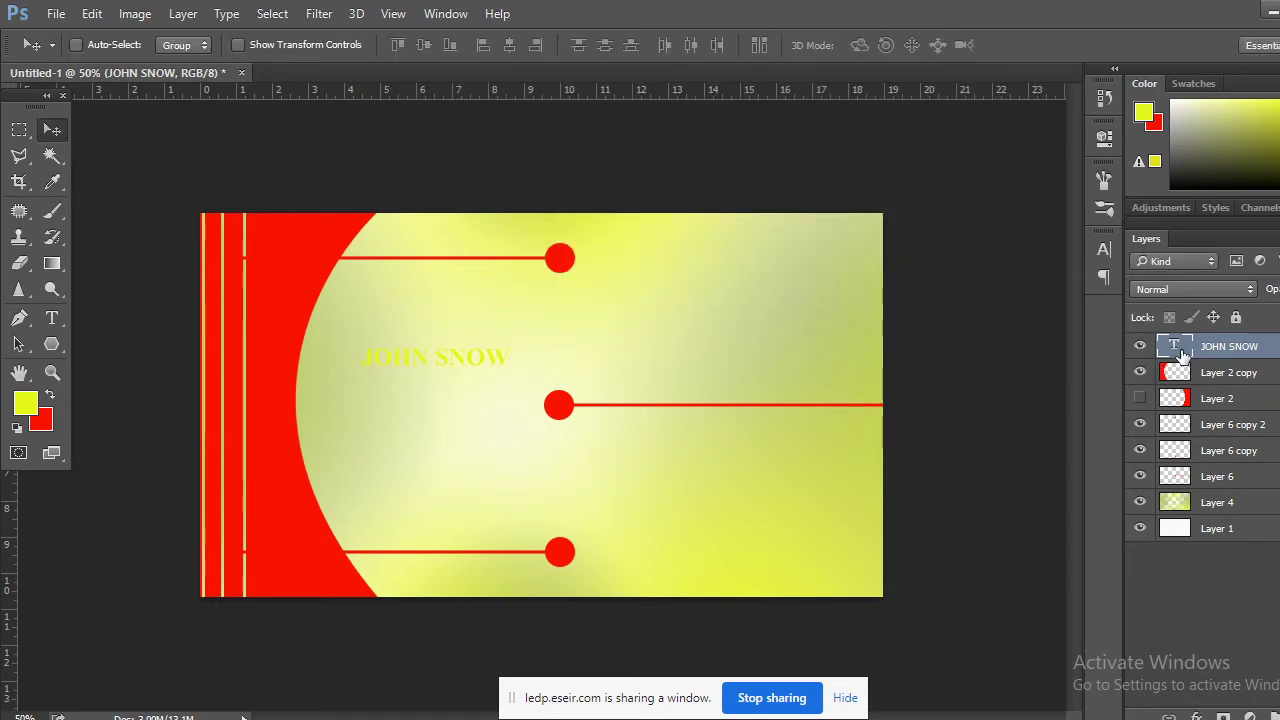
Change the JOHN SNOW text colour to red and nudge it slightly higher
double_click(1176, 348)
left_click(1270, 140)
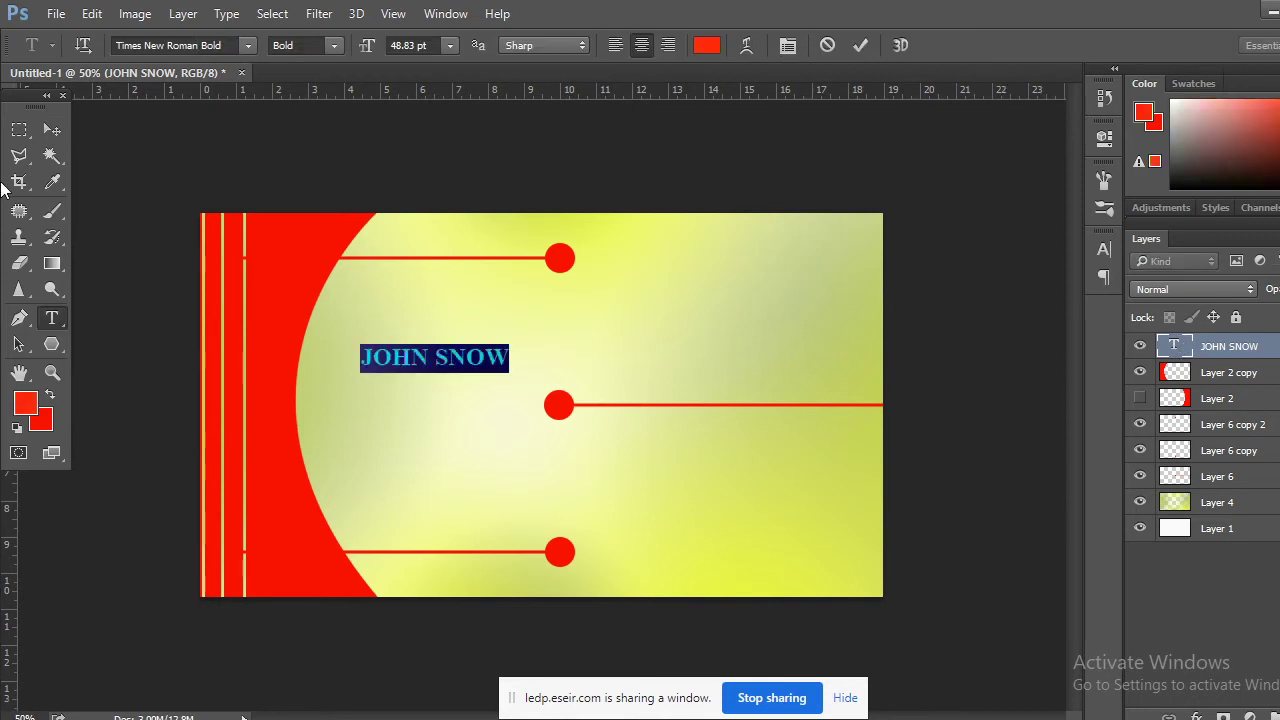
left_click(50, 128)
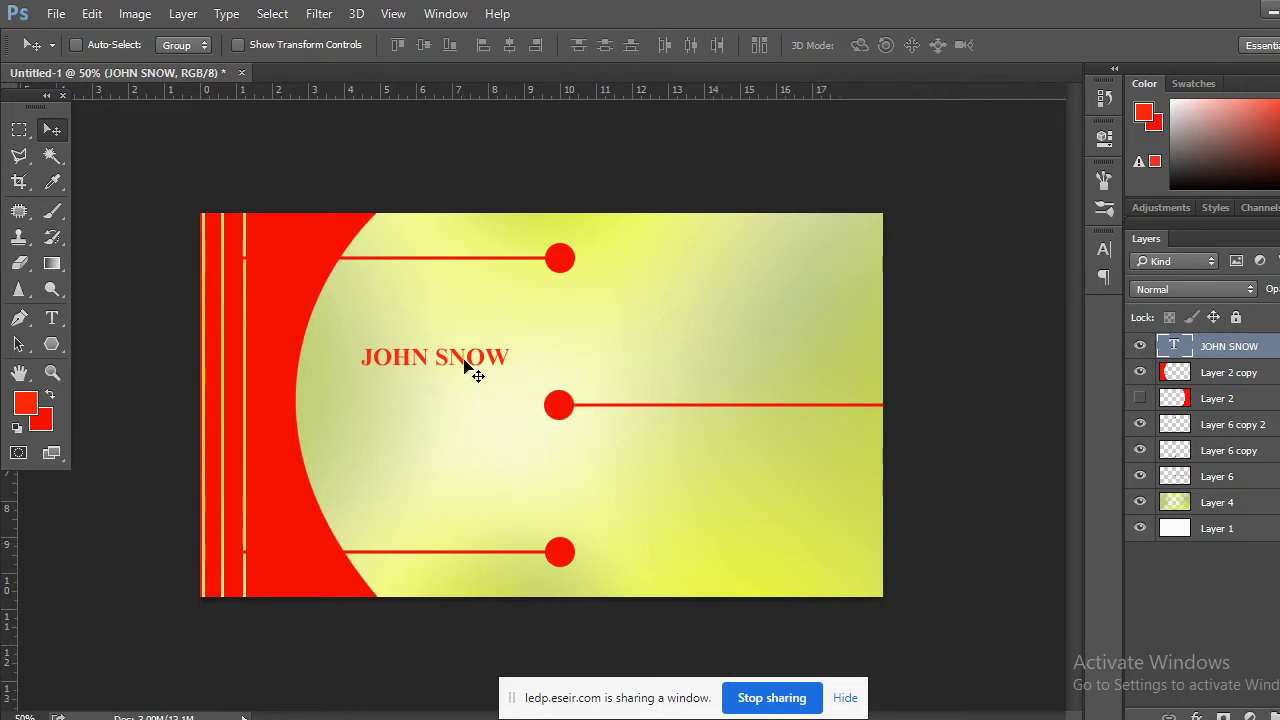
left_click_drag(470, 368, 466, 351)
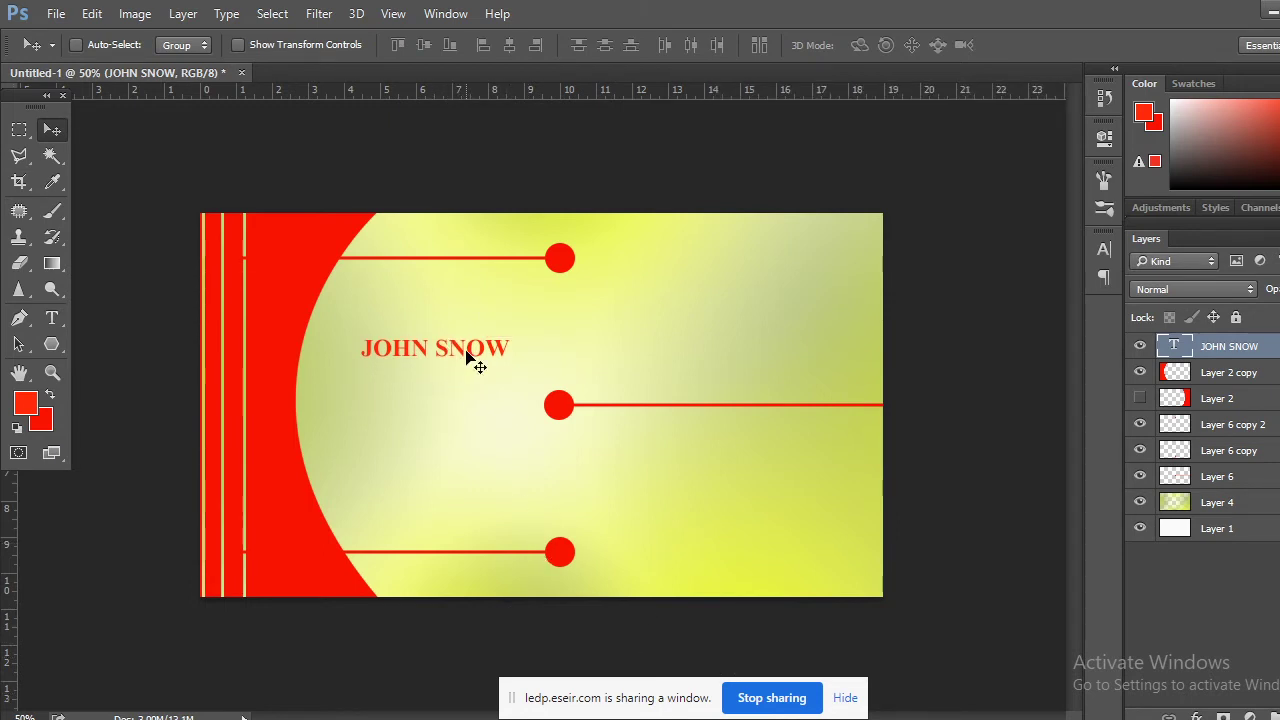
Add a new empty layer and marquee a thin strip beneath the name
left_click(19, 129)
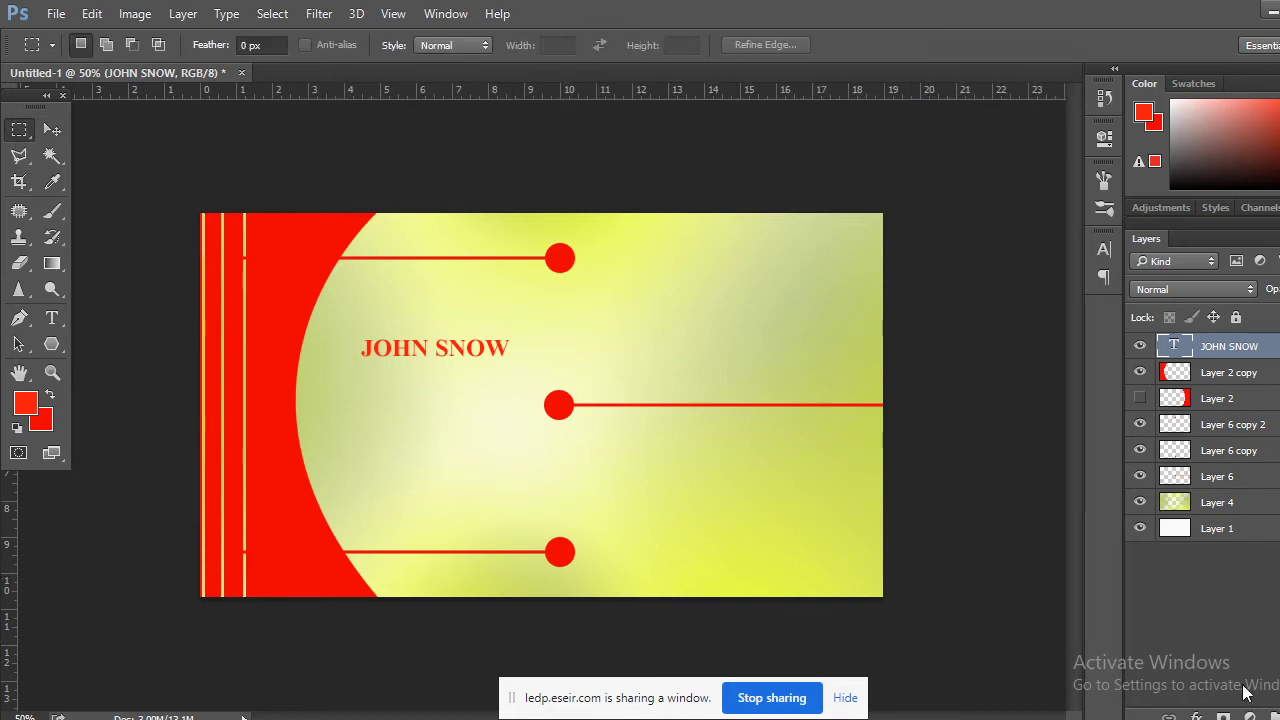
key("ctrl+shift+alt+n")
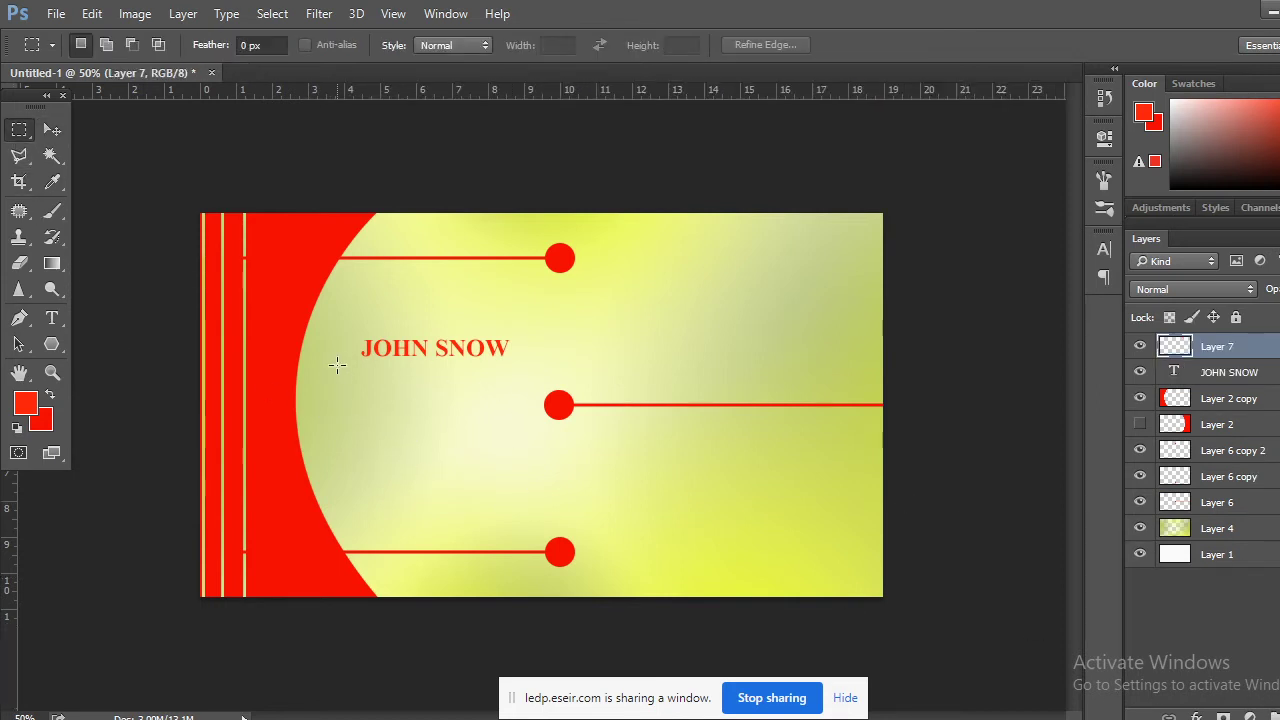
left_click_drag(337, 364, 531, 364)
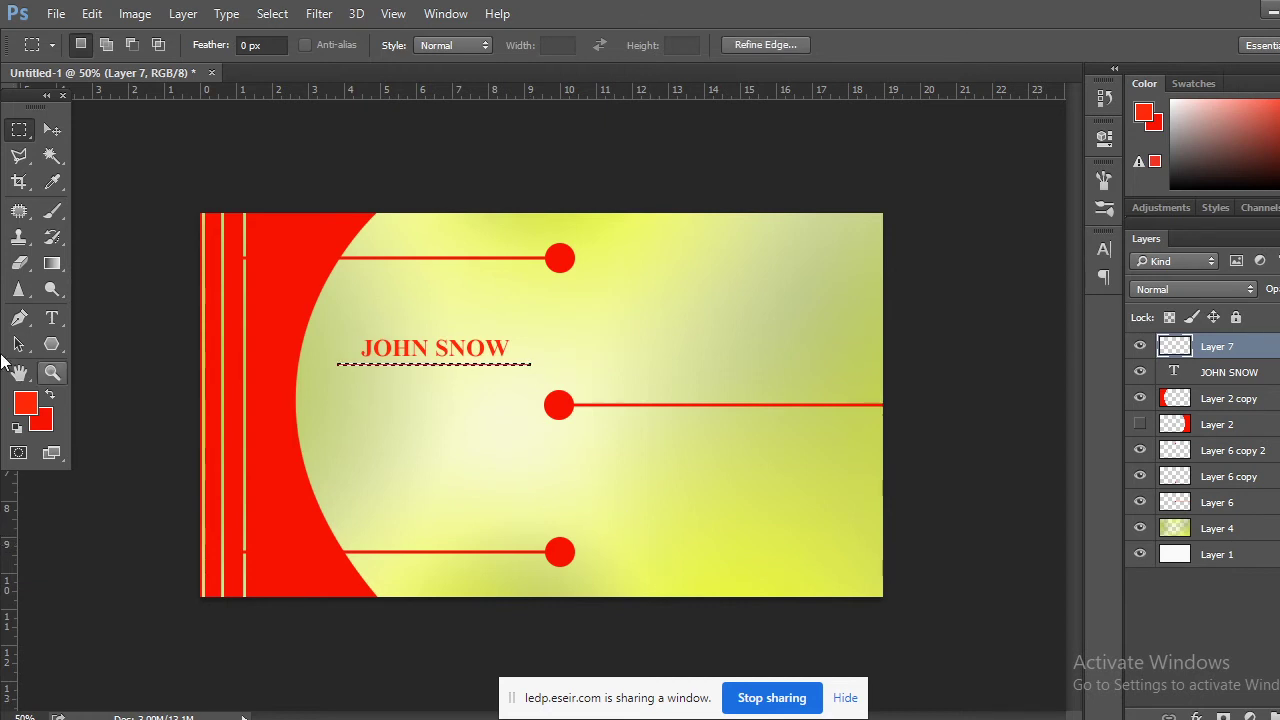
Fill the strip with red, squash it to 50% height, and move it just below JOHN SNOW
key("alt+BackSpace")
key("ctrl+d")
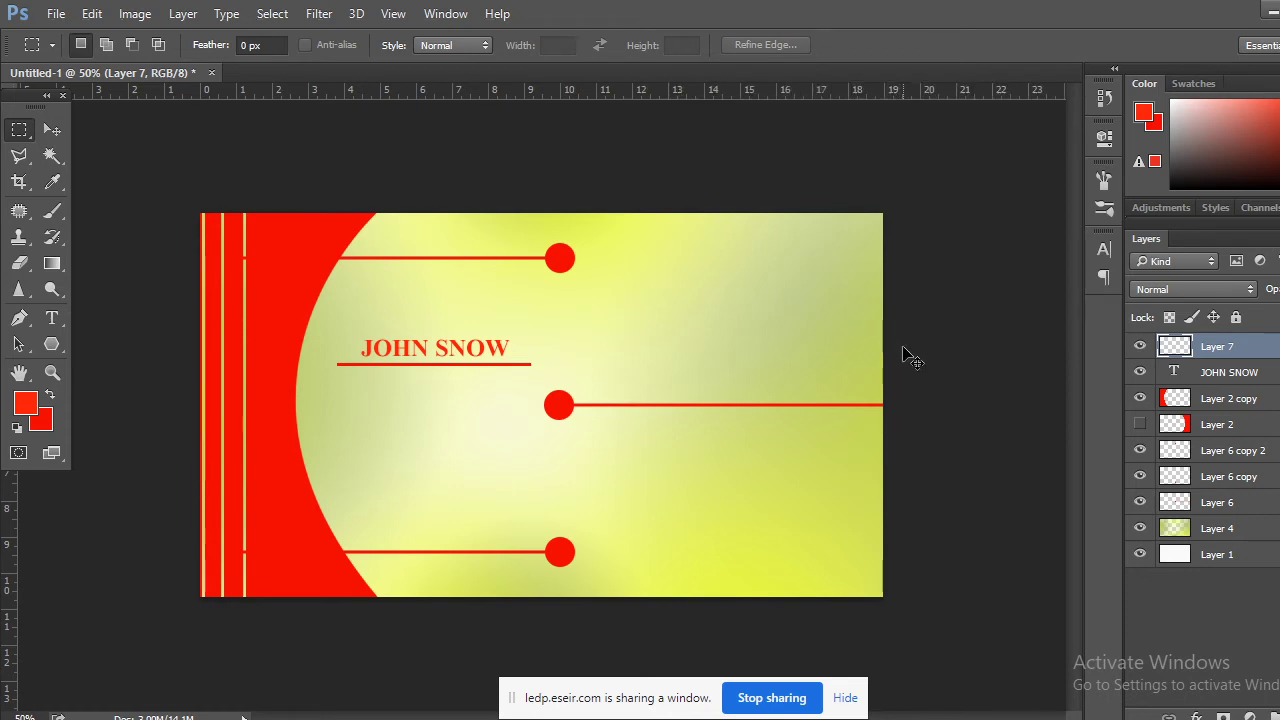
key("ctrl+plus")
key("ctrl+plus")
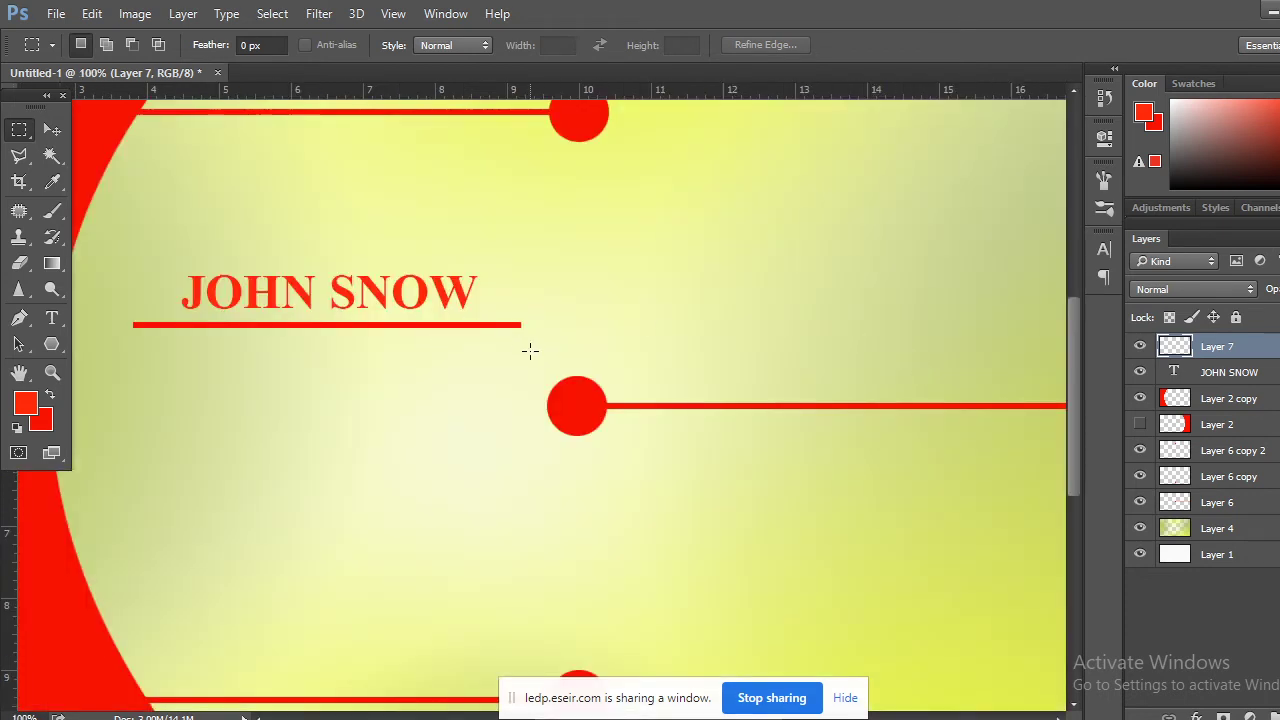
key("ctrl+t")
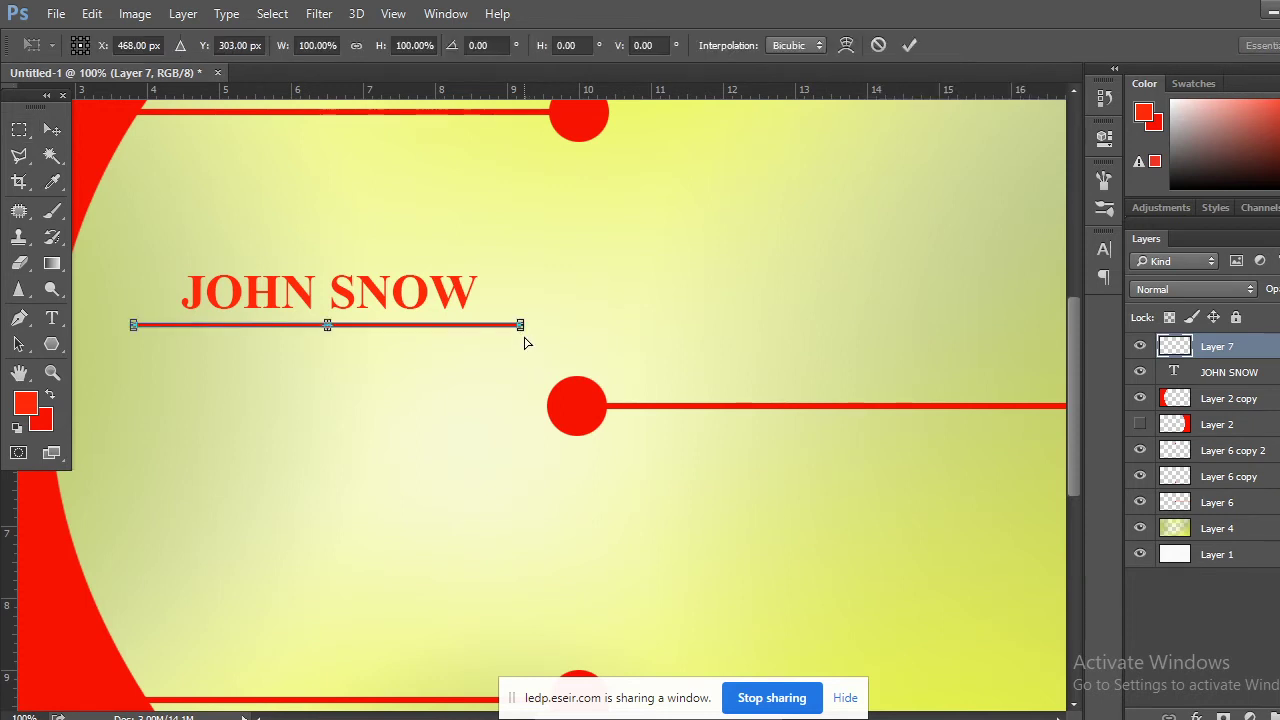
key("ctrl+plus")
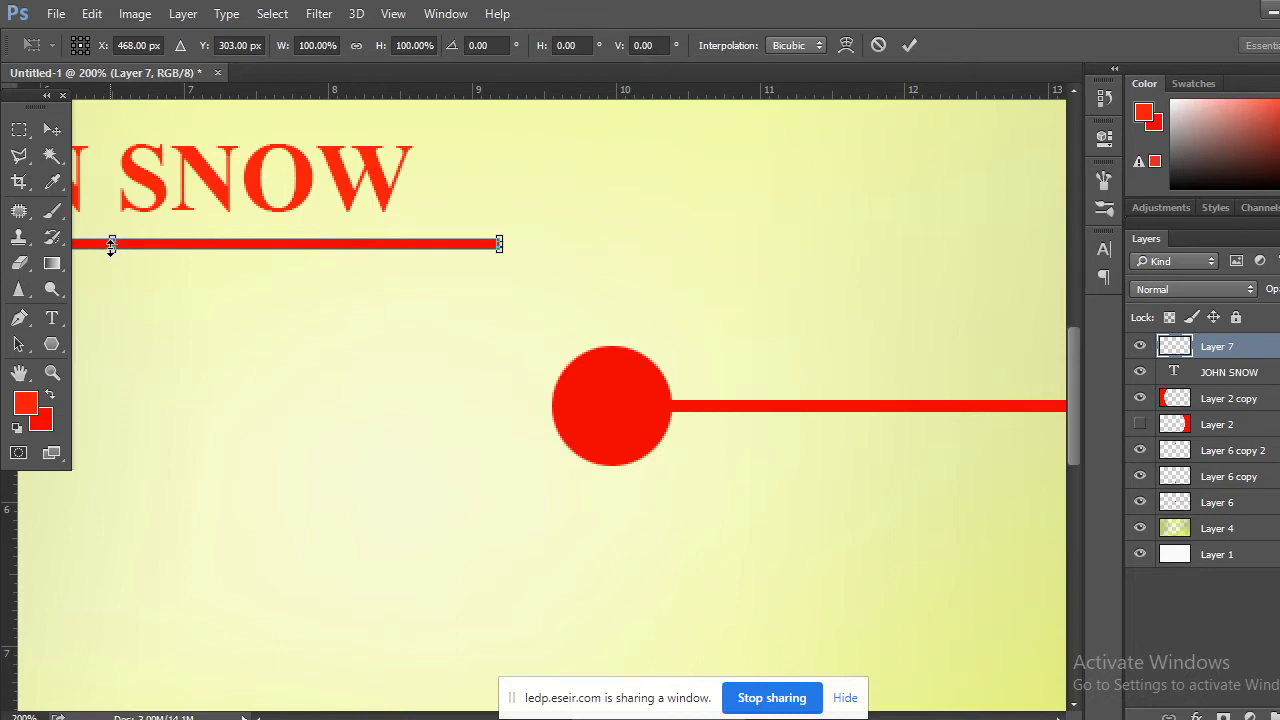
left_click_drag(111, 246, 111, 240)
left_click(50, 136)
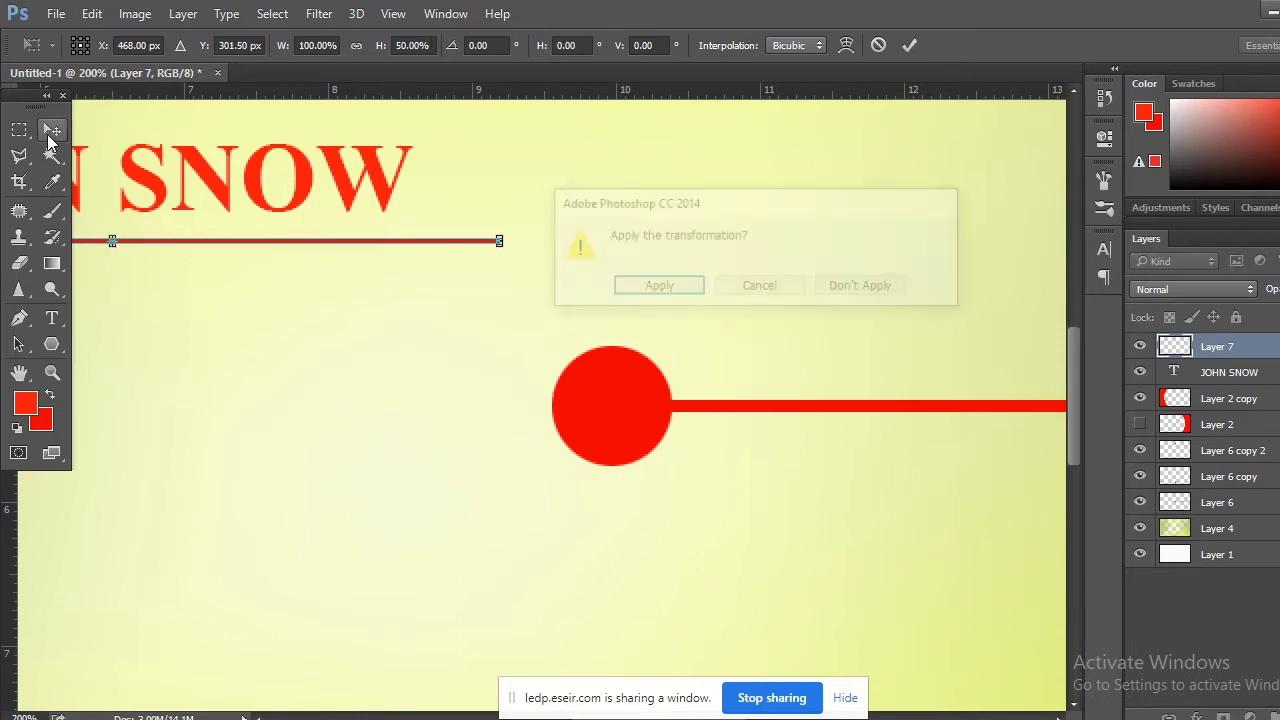
left_click(692, 287)
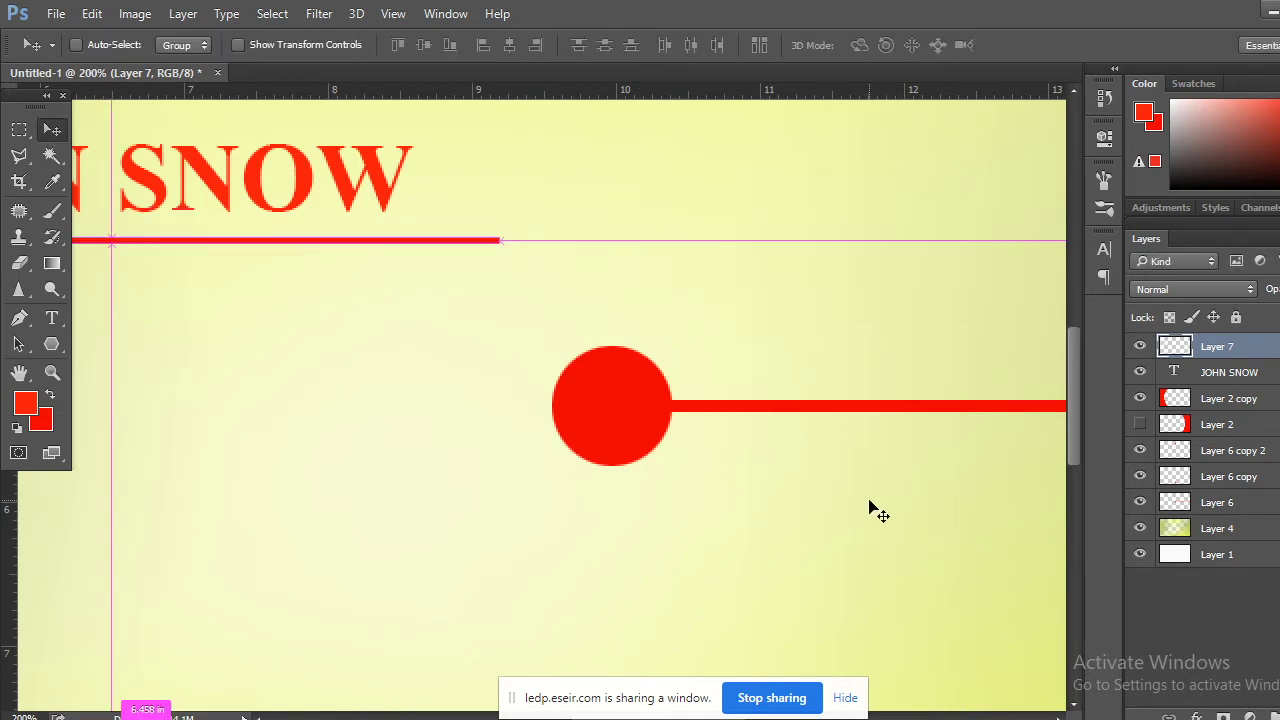
key("ctrl+minus")
key("ctrl+minus")
key("ctrl+minus")
key("ctrl+minus")
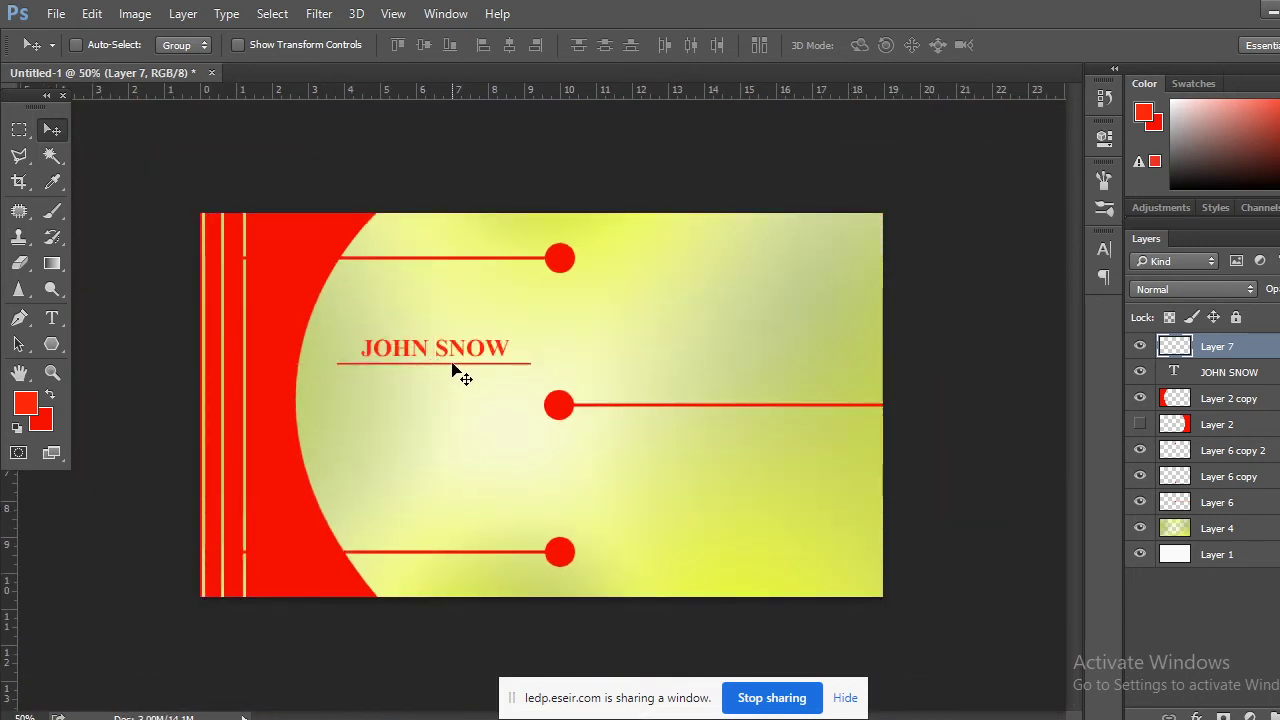
mouse_move(453, 368)
left_mouse_down()
mouse_move(480, 369)
mouse_move(455, 374)
left_mouse_up()
Align the name and underline on their horizontal centres
left_click(1257, 380, "shift")
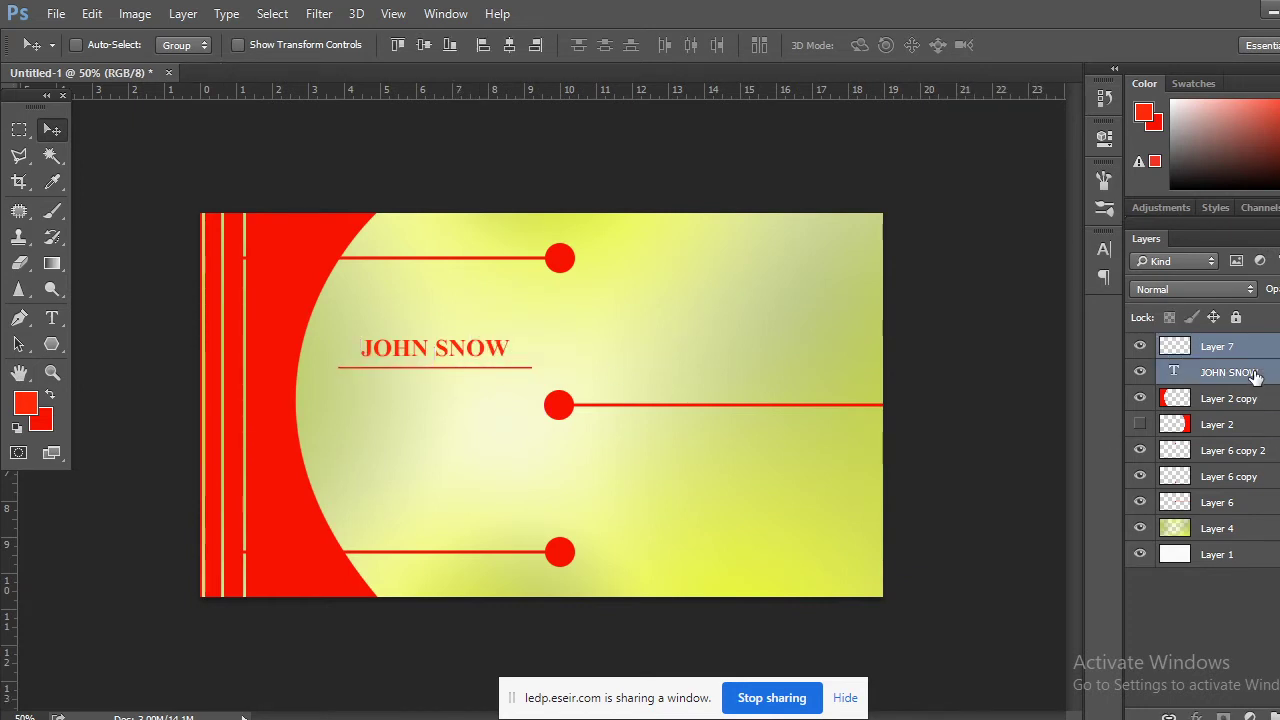
left_click(509, 47)
left_click(19, 132)
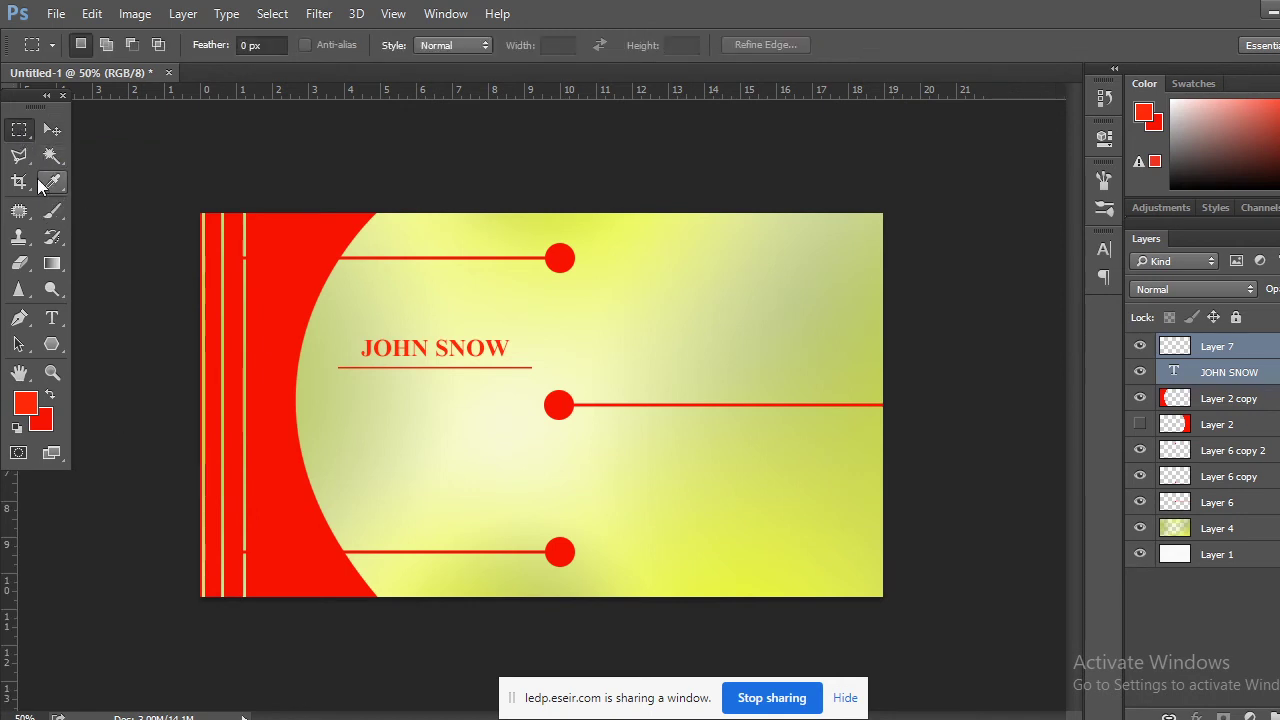
Add the title 'Assistance Dirrector' below, enlarge it to about 166%, and nudge it centred
left_click(52, 317)
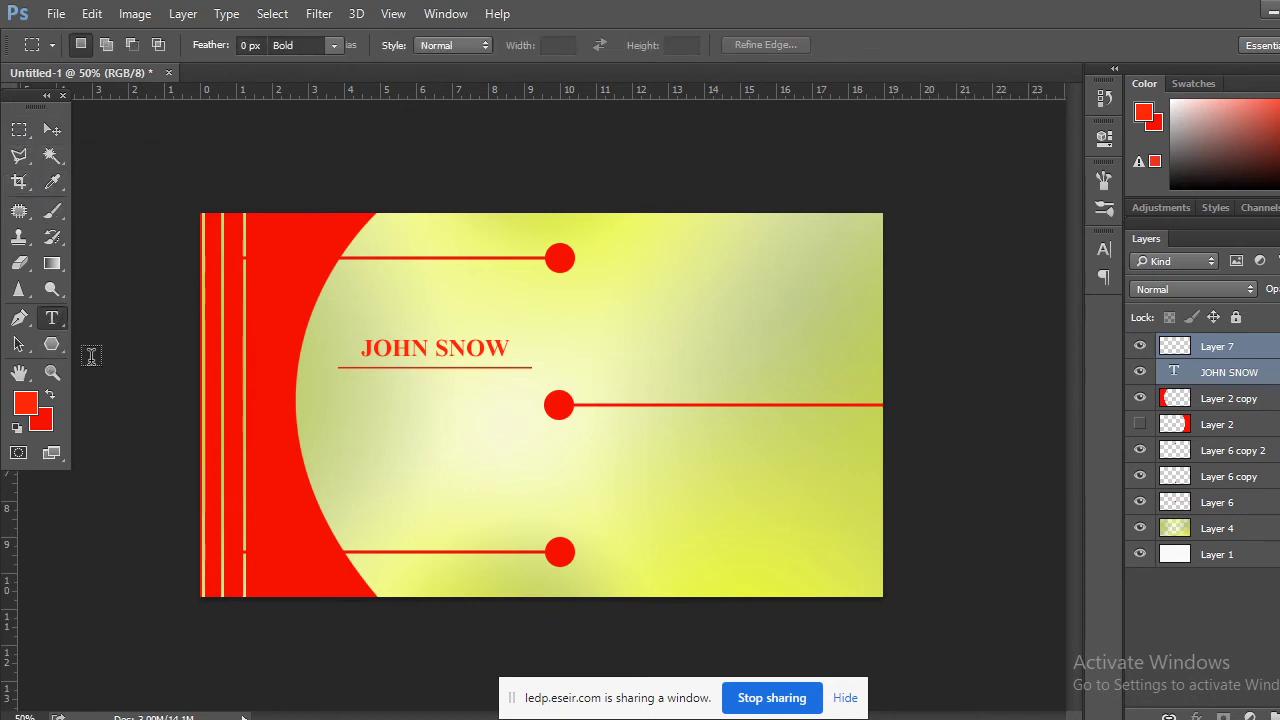
left_click(379, 435)
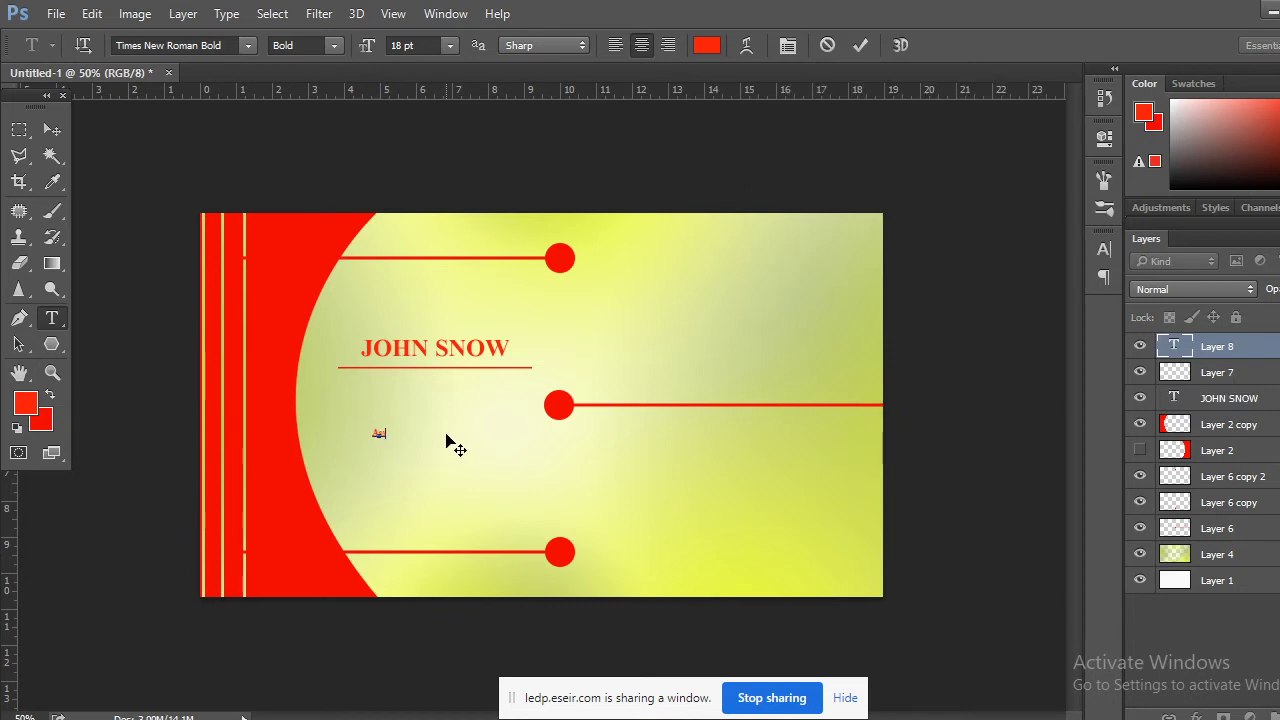
type("Assistance Dirrector")
left_click(52, 129)
key("ctrl")
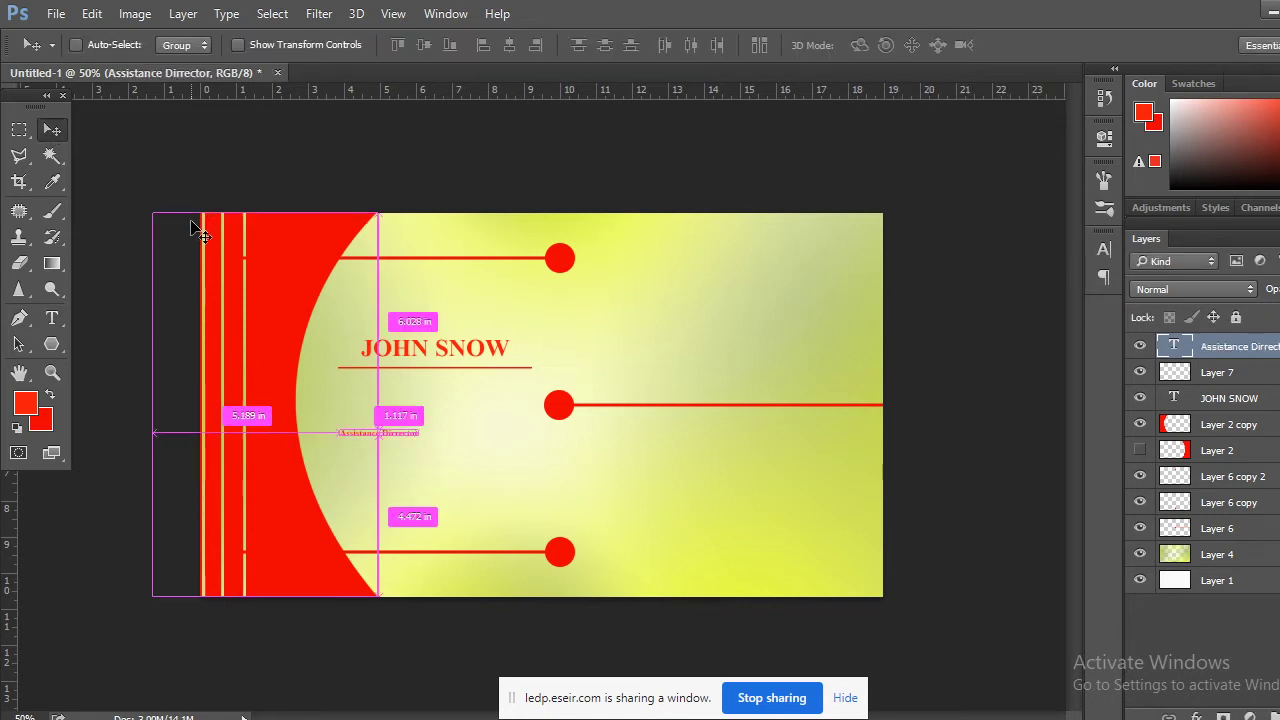
key("ctrl+t")
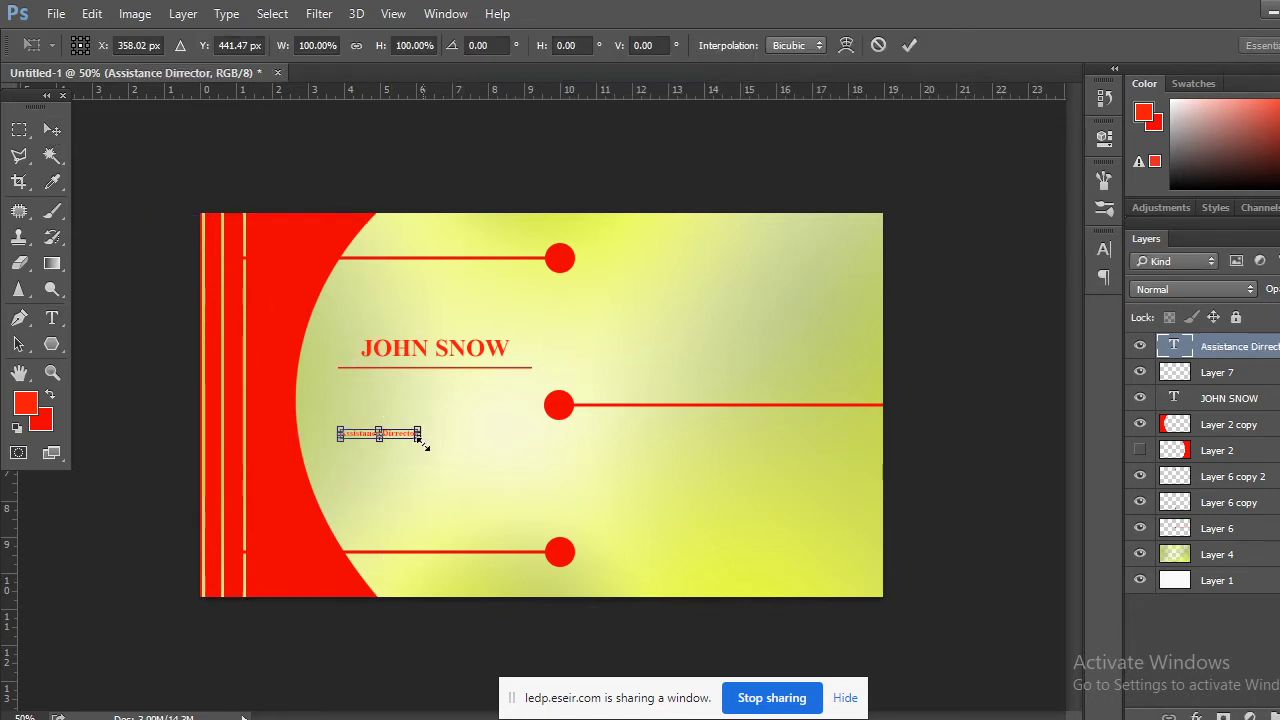
left_click_drag(421, 441, 451, 388)
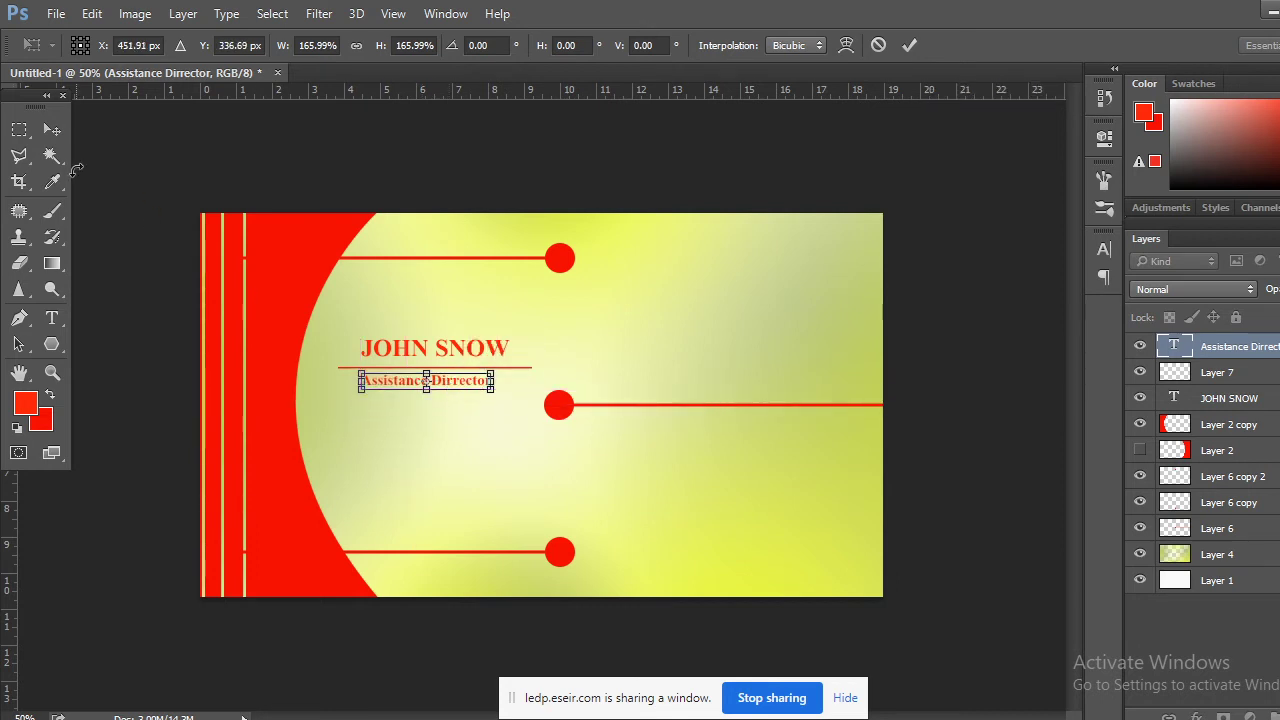
left_click(52, 129)
left_click(656, 288)
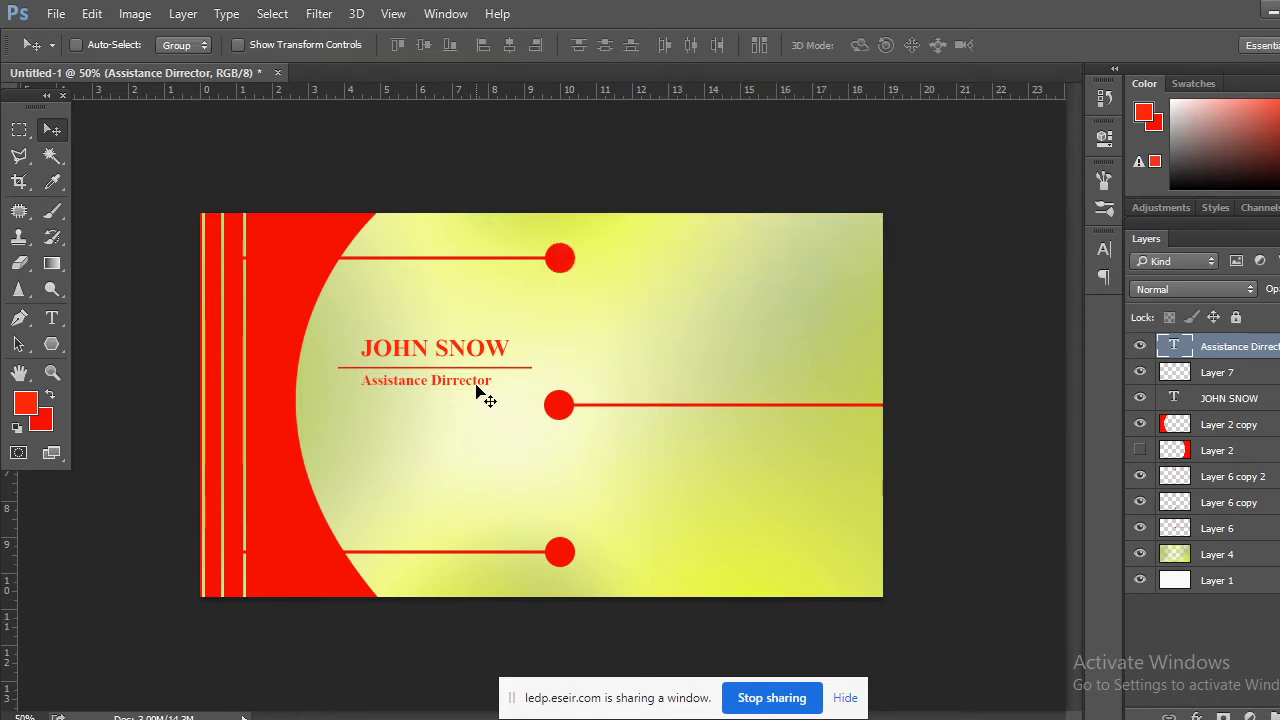
key("Right")
key("Right")
key("Right")
key("Right")
key("Right")
key("Right")
key("Right")
key("Right")
key("Right")
key("Right")
key("Right")
key("Right")
key("Right")
key("Right")
key("Right")
key("Right")
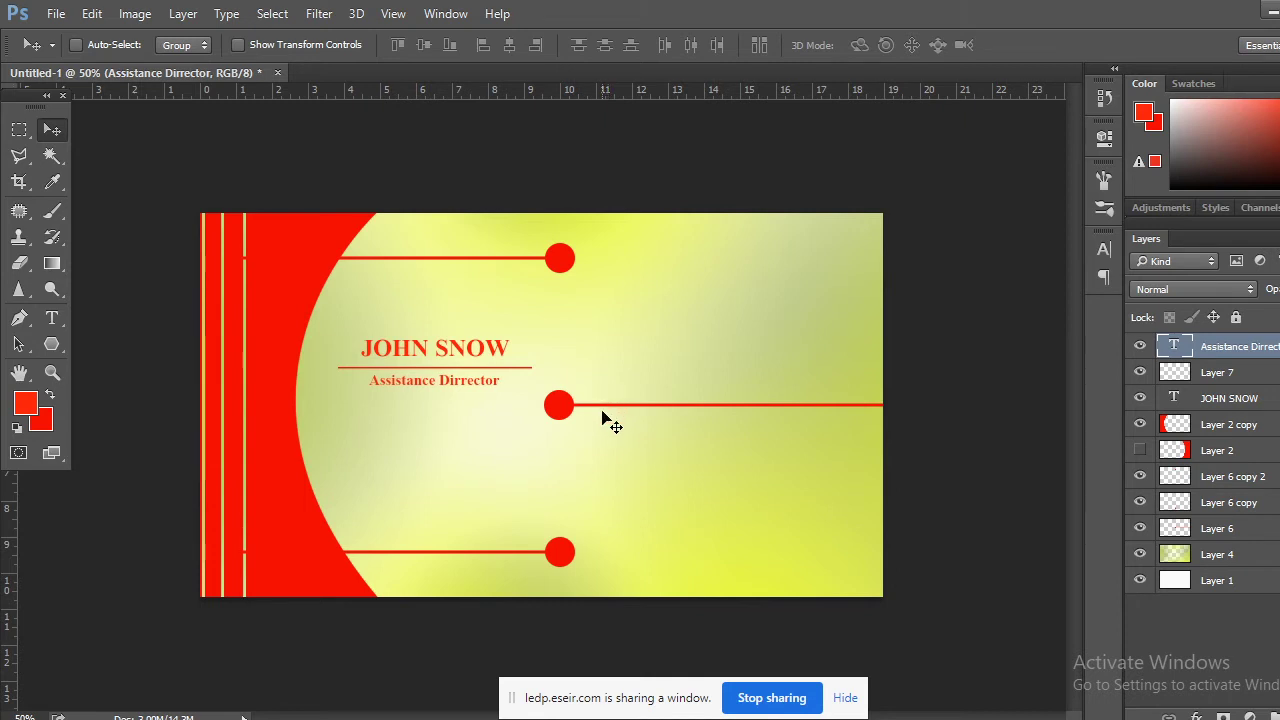
key("Right")
key("Right")
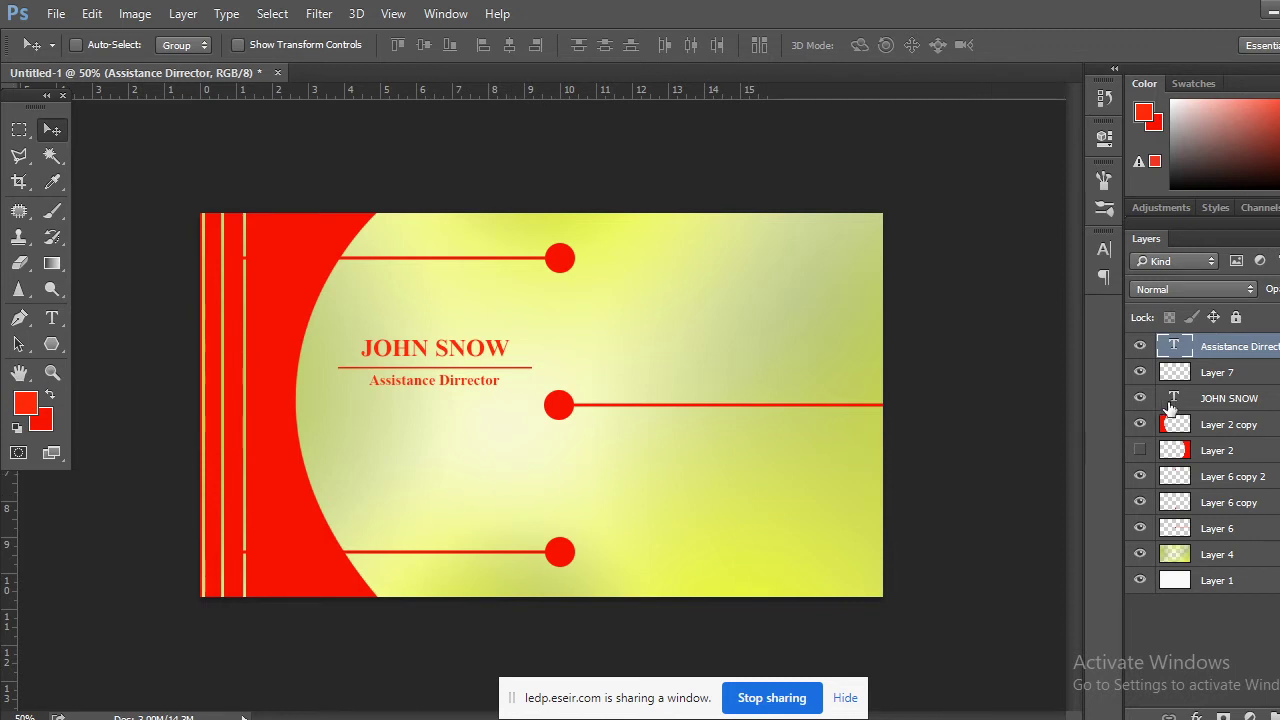
Scale the name, underline and title together to about 125% and nudge them up three steps
left_click(1216, 400, "shift")
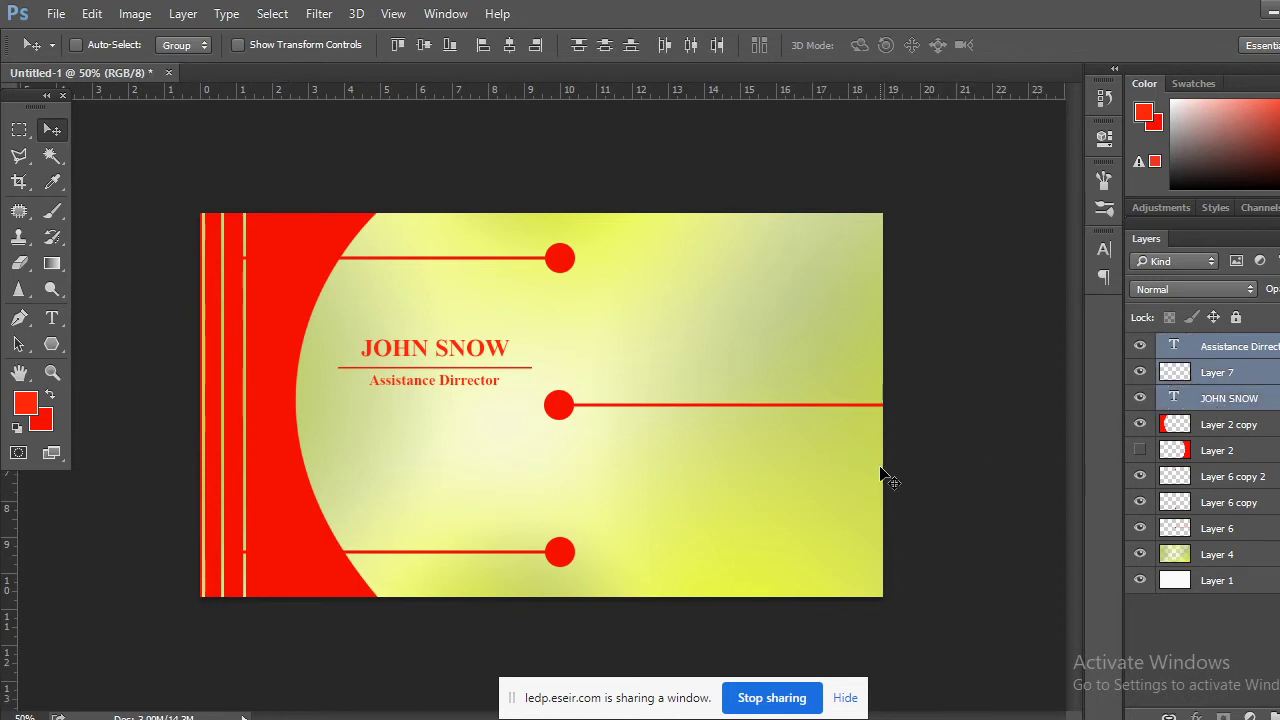
key("ctrl+t")
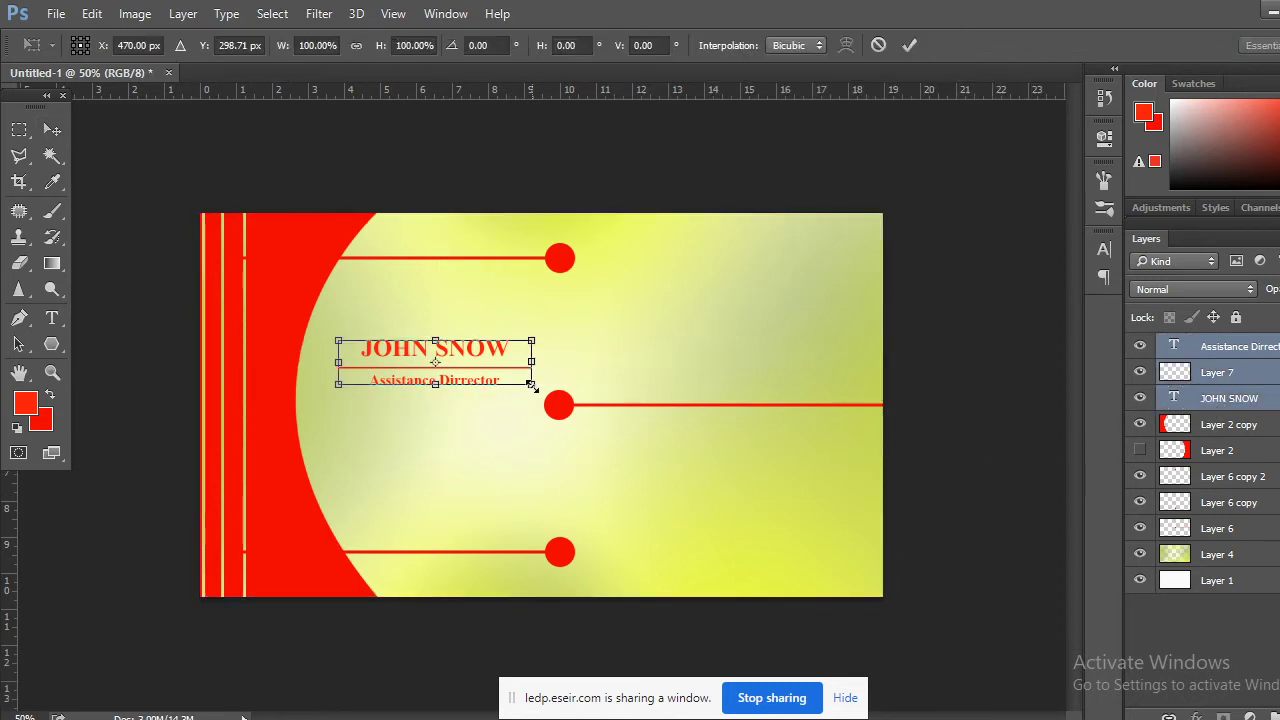
mouse_move(531, 385)
left_mouse_down()
mouse_move(556, 393)
mouse_move(545, 397)
left_mouse_up()
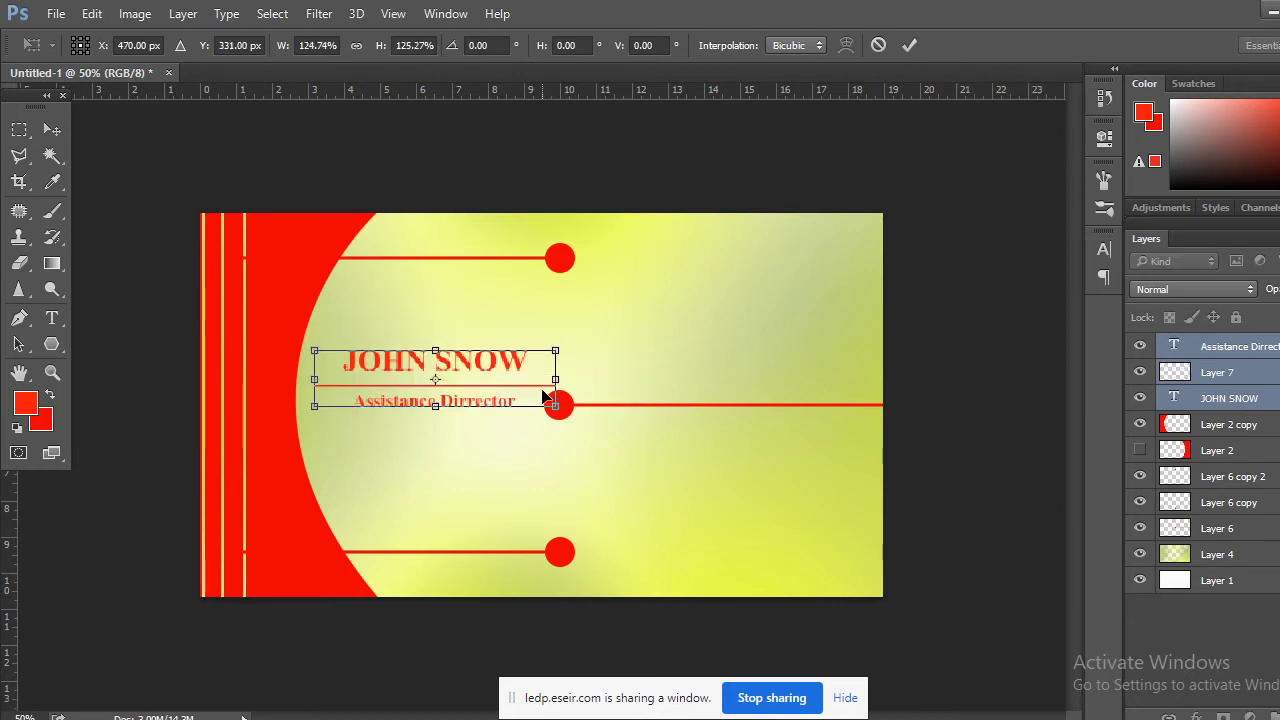
key("Up")
key("Up")
key("Up")
key("Up")
key("Up")
key("Up")
key("Up")
key("Up")
key("Up")
key("Up")
key("Up")
key("Up")
key("Up")
key("Up")
key("Up")
key("Up")
key("Up")
key("Up")
key("Up")
key("Up")
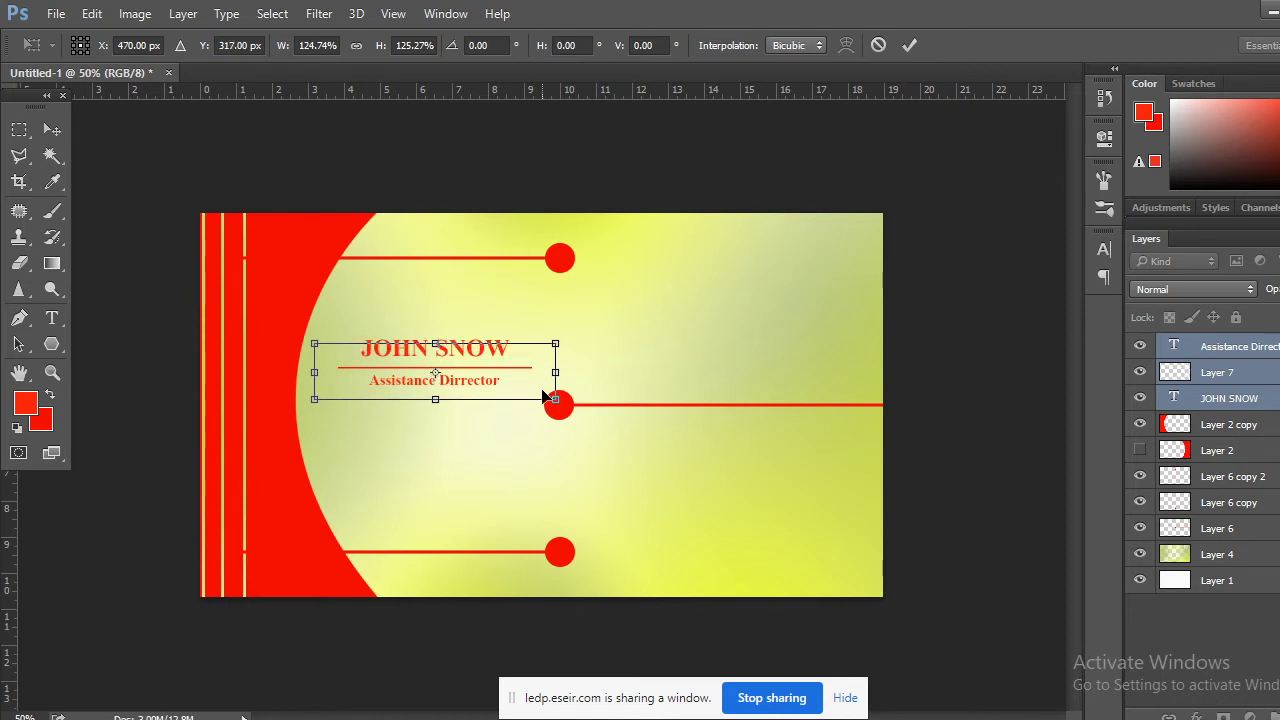
key("Up")
key("Up")
key("Up")
key("Up")
key("Up")
key("Up")
key("Up")
key("Up")
key("Up")
key("Up")
key("Up")
key("Up")
key("Up")
key("Up")
key("Up")
key("Up")
key("Up")
key("Up")
key("Up")
key("Up")
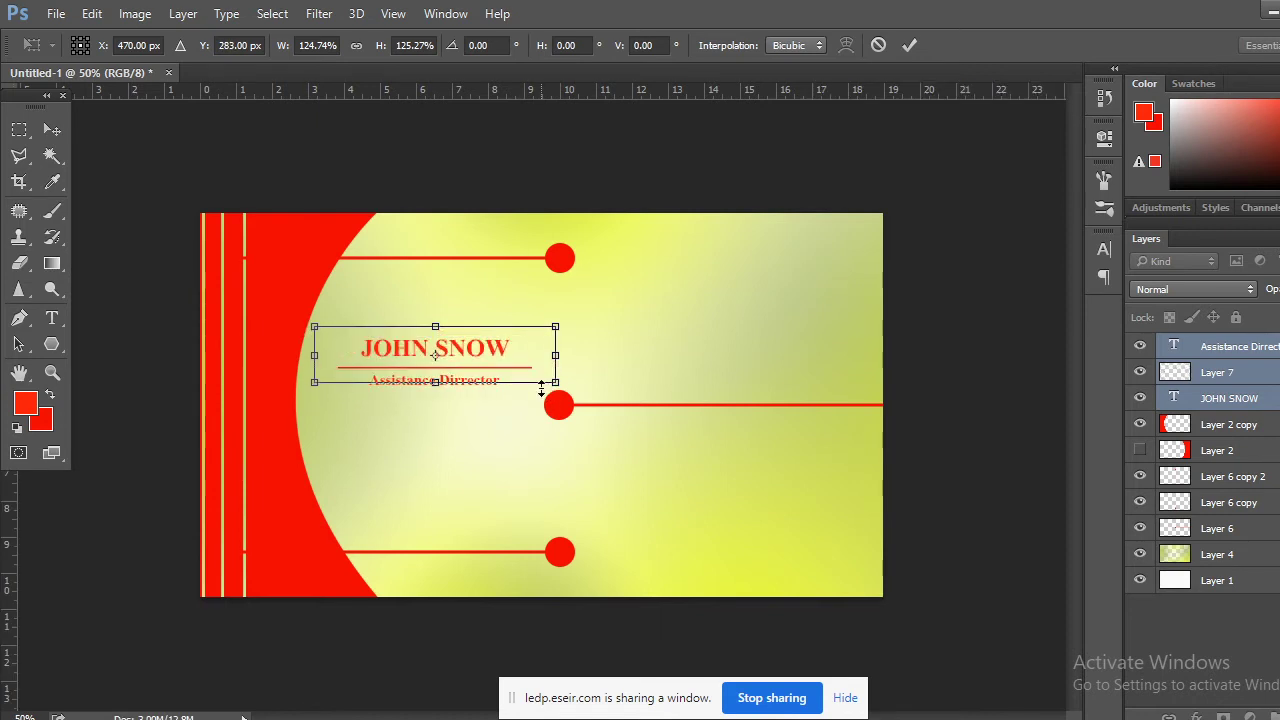
key("Up")
key("Up")
key("Up")
key("Up")
key("Up")
key("Up")
key("Up")
key("Up")
key("Up")
key("Up")
key("Up")
key("Up")
key("Up")
key("Up")
key("Up")
key("Up")
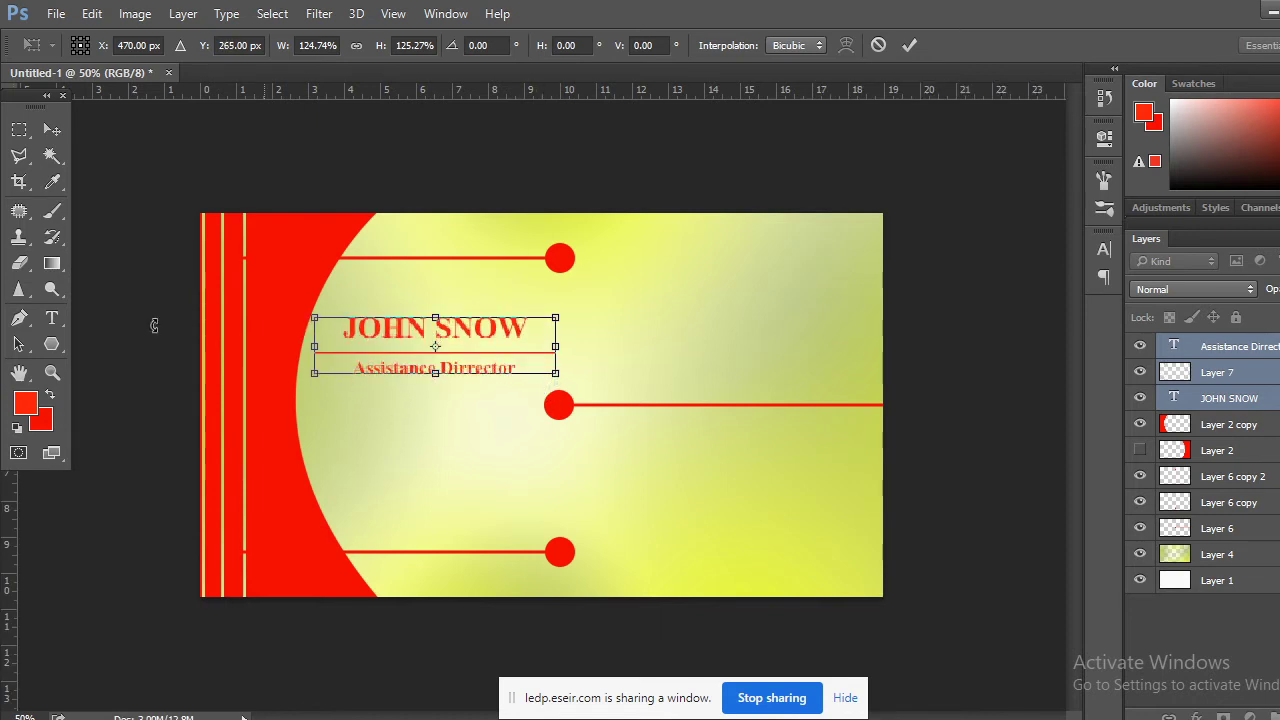
left_click(52, 129)
left_click(661, 287)
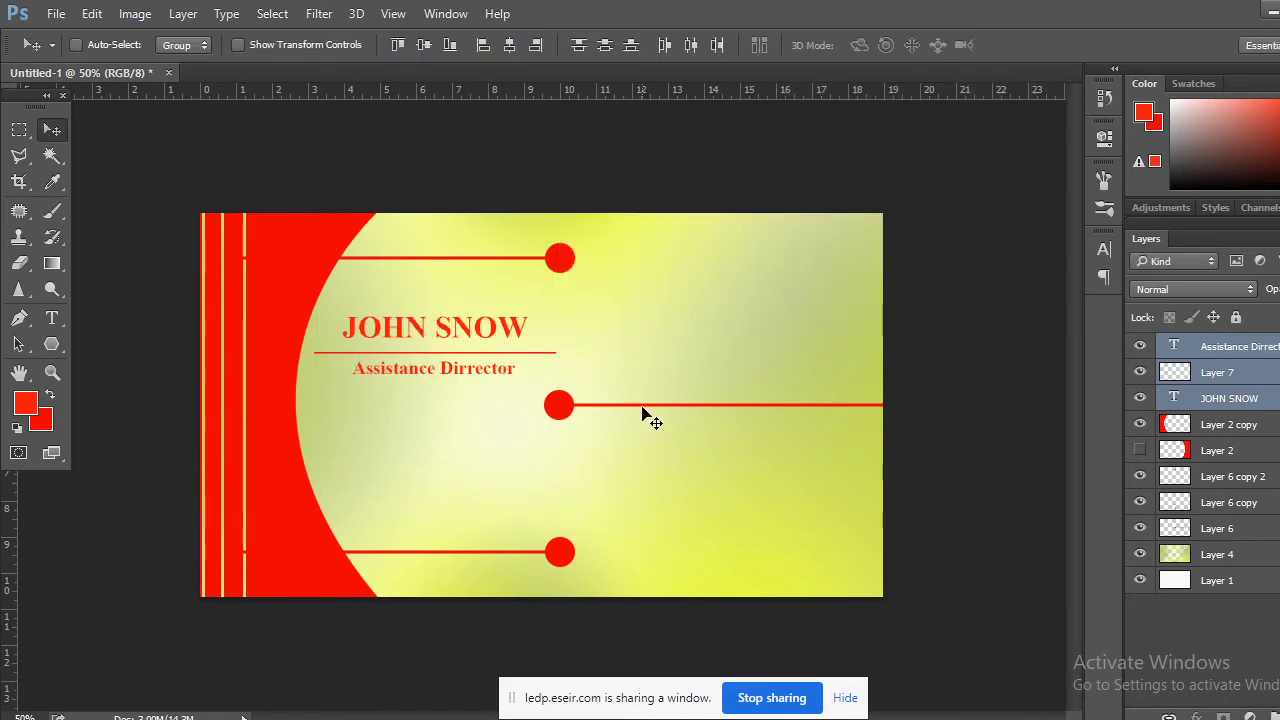
Duplicate the bottom dot-and-line to the right, rotate it 90° upright, and shorten the line
right_click(561, 552)
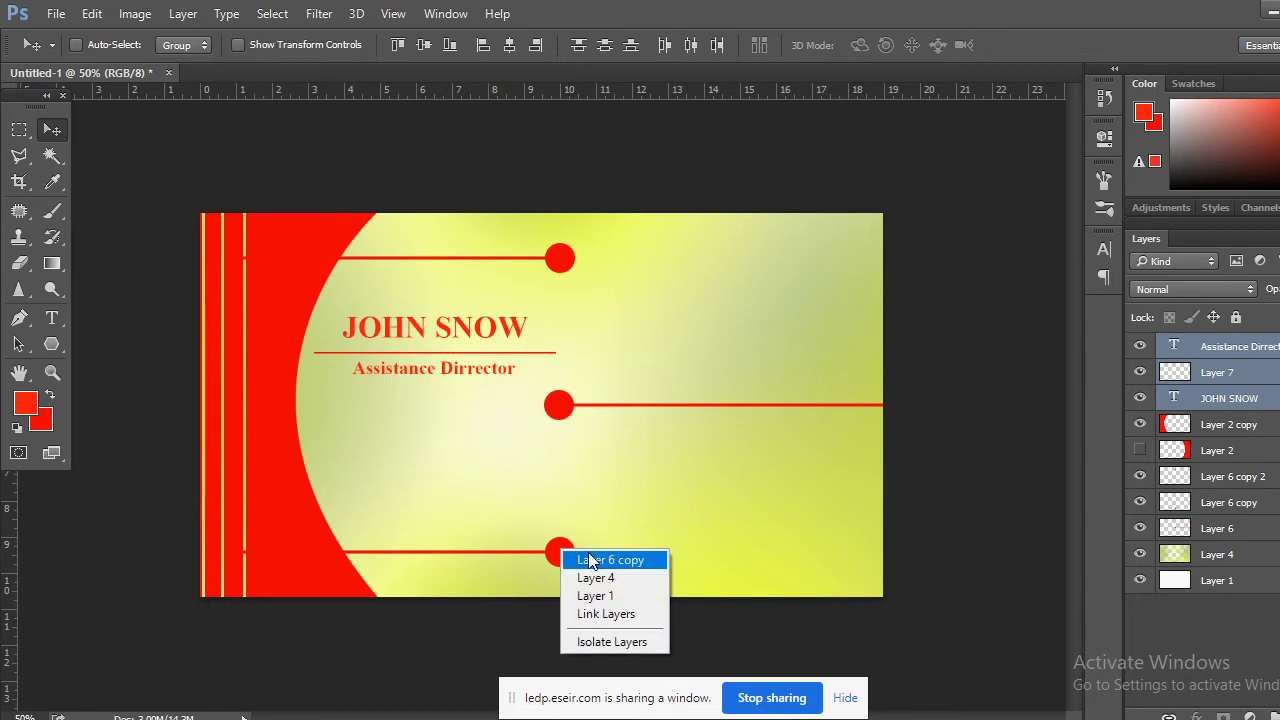
left_click(592, 561)
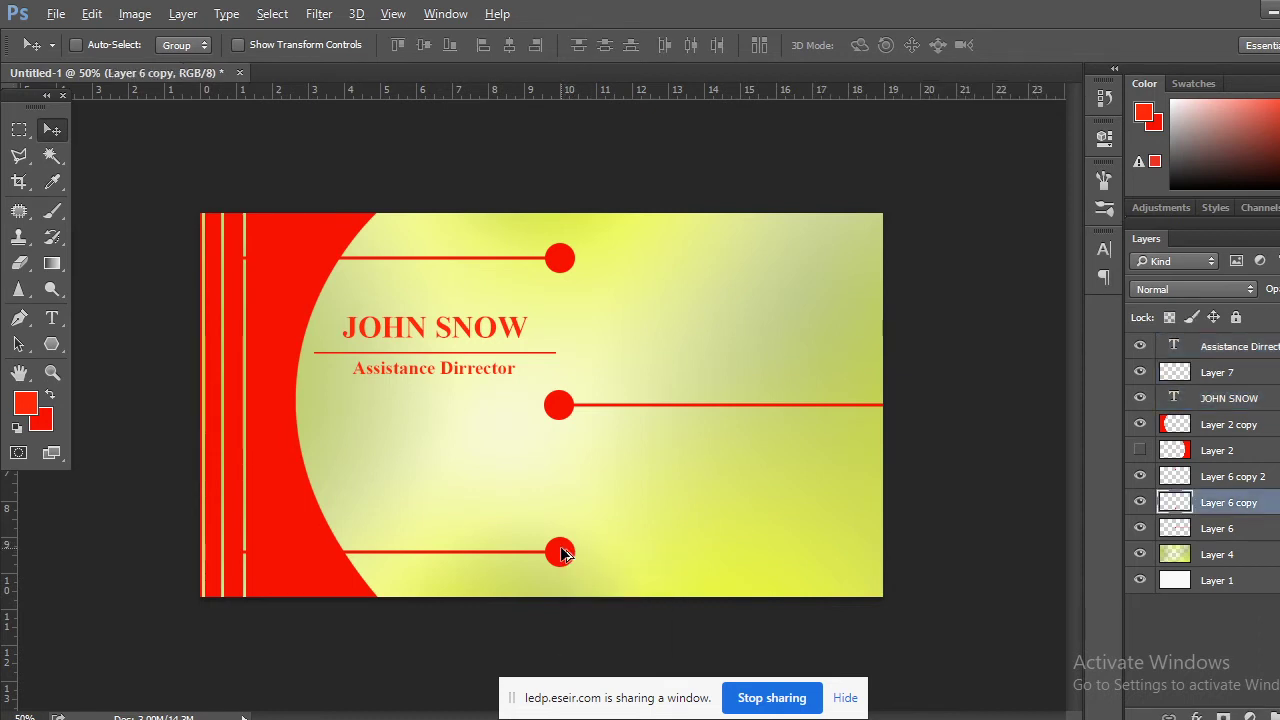
left_click_drag(563, 551, 791, 546)
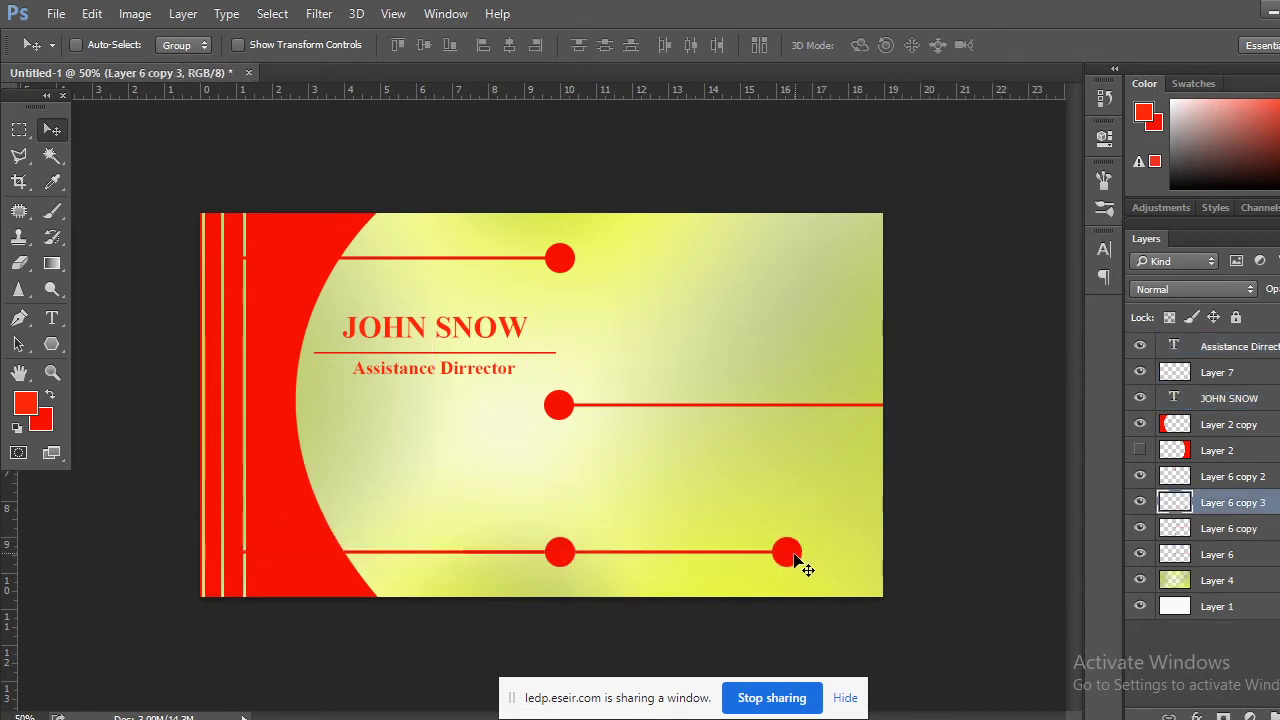
key("ctrl+t")
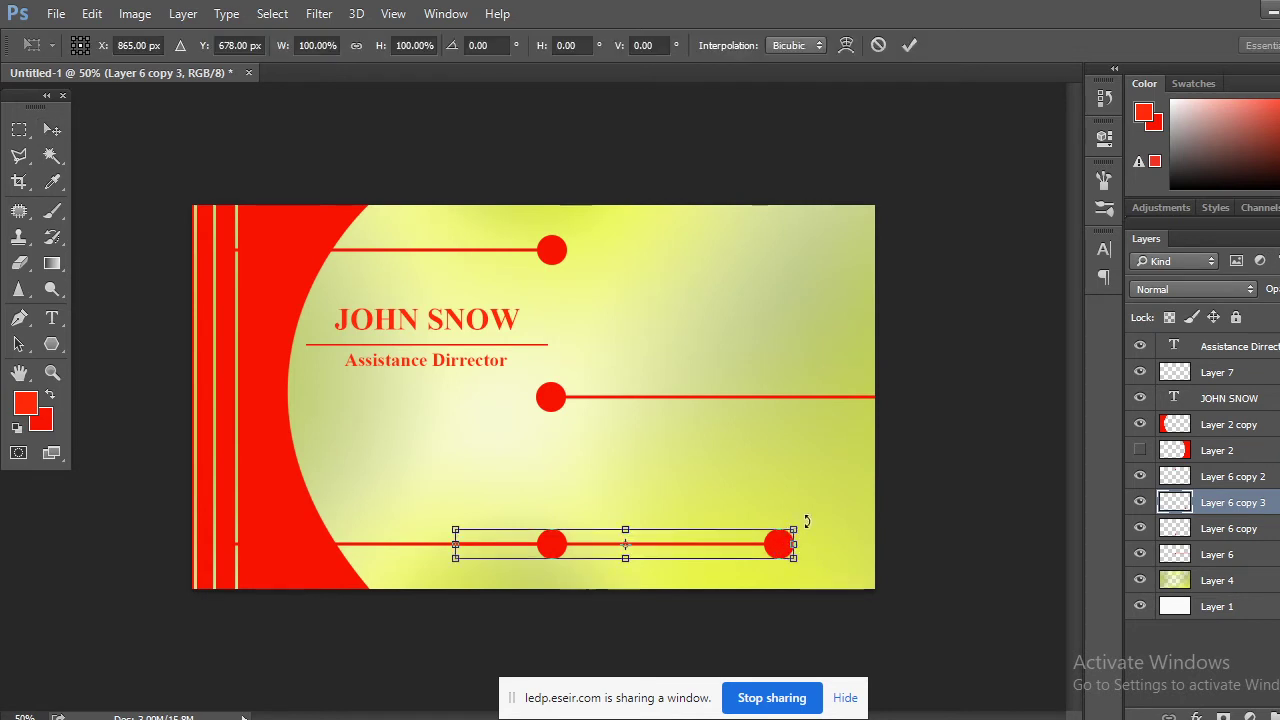
left_click_drag(806, 521, 665, 577)
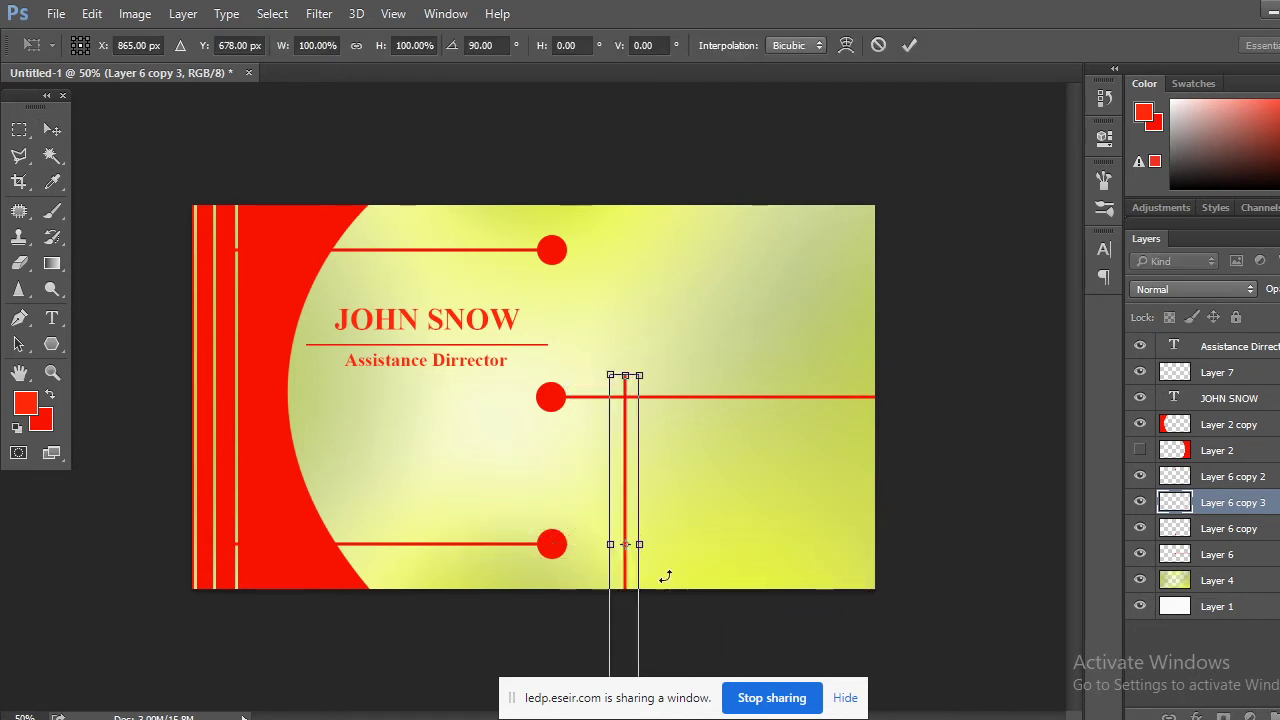
left_click_drag(631, 378, 626, 572)
Shrink the vertical copy and hang it from the card's top edge as a pendant
left_click_drag(632, 620, 633, 18)
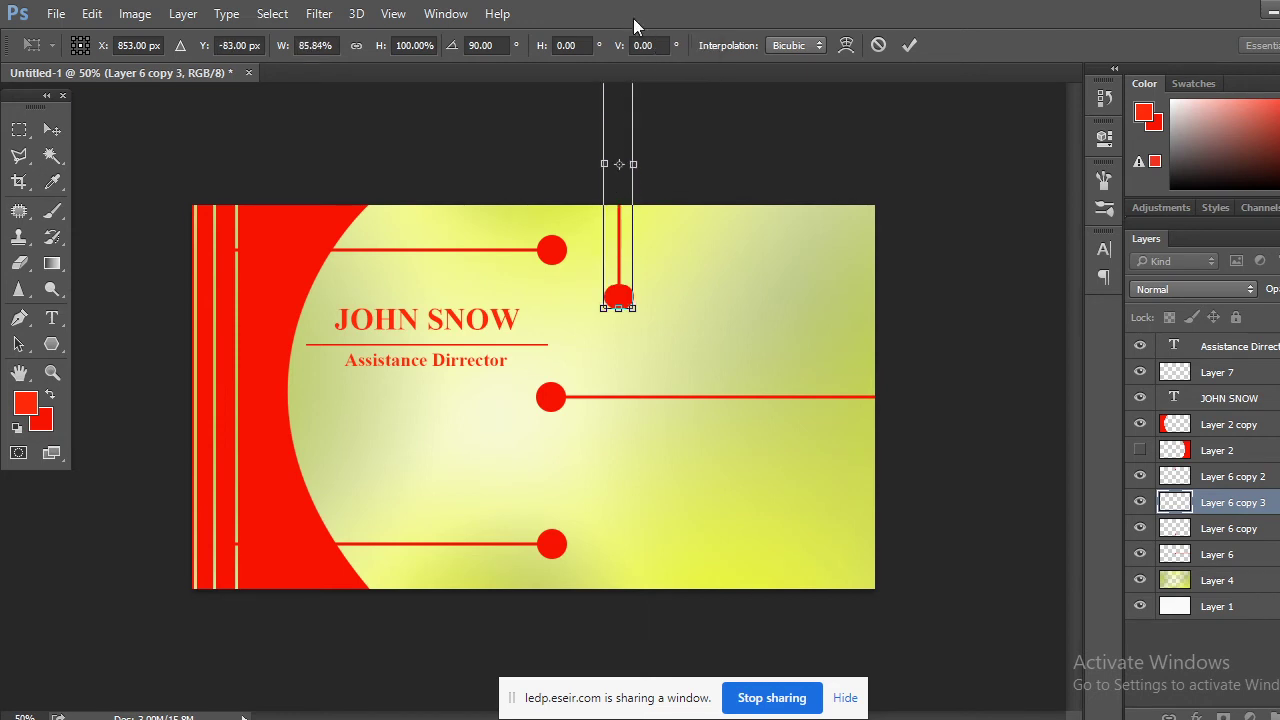
left_click_drag(633, 308, 628, 250)
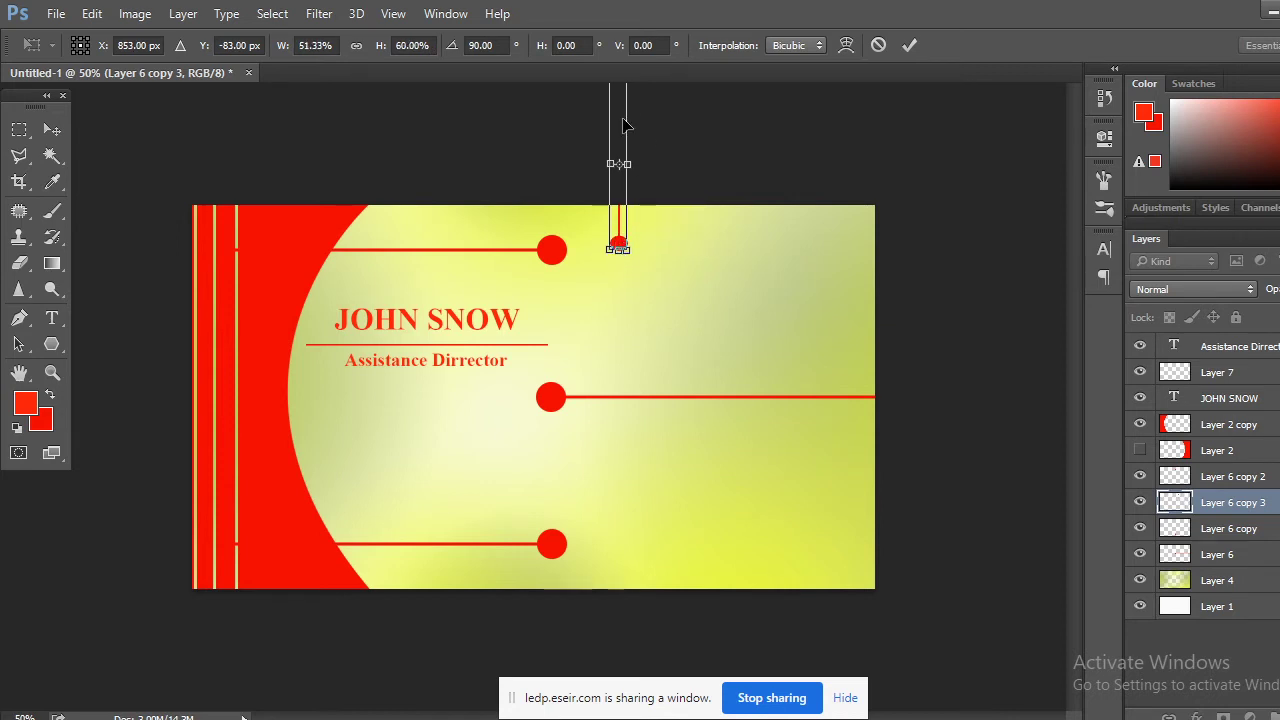
left_click_drag(624, 132, 620, 157)
left_click_drag(623, 277, 618, 247)
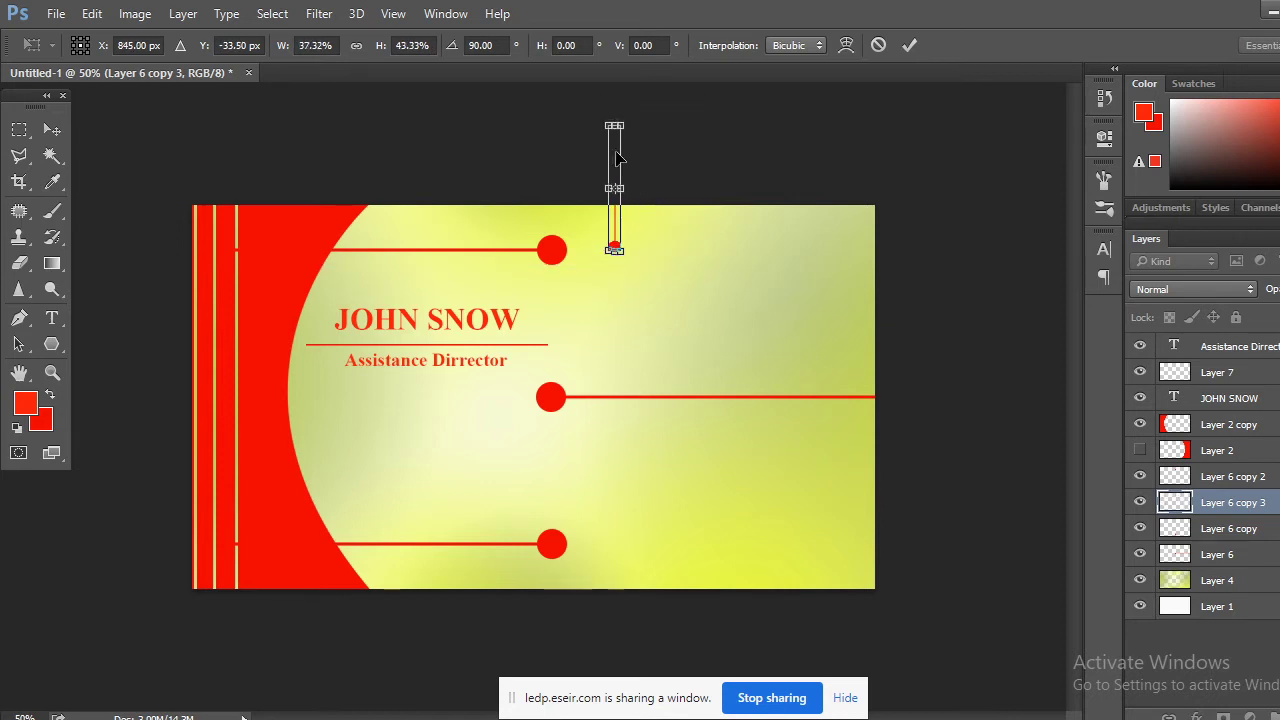
left_click(52, 130)
left_click(658, 287)
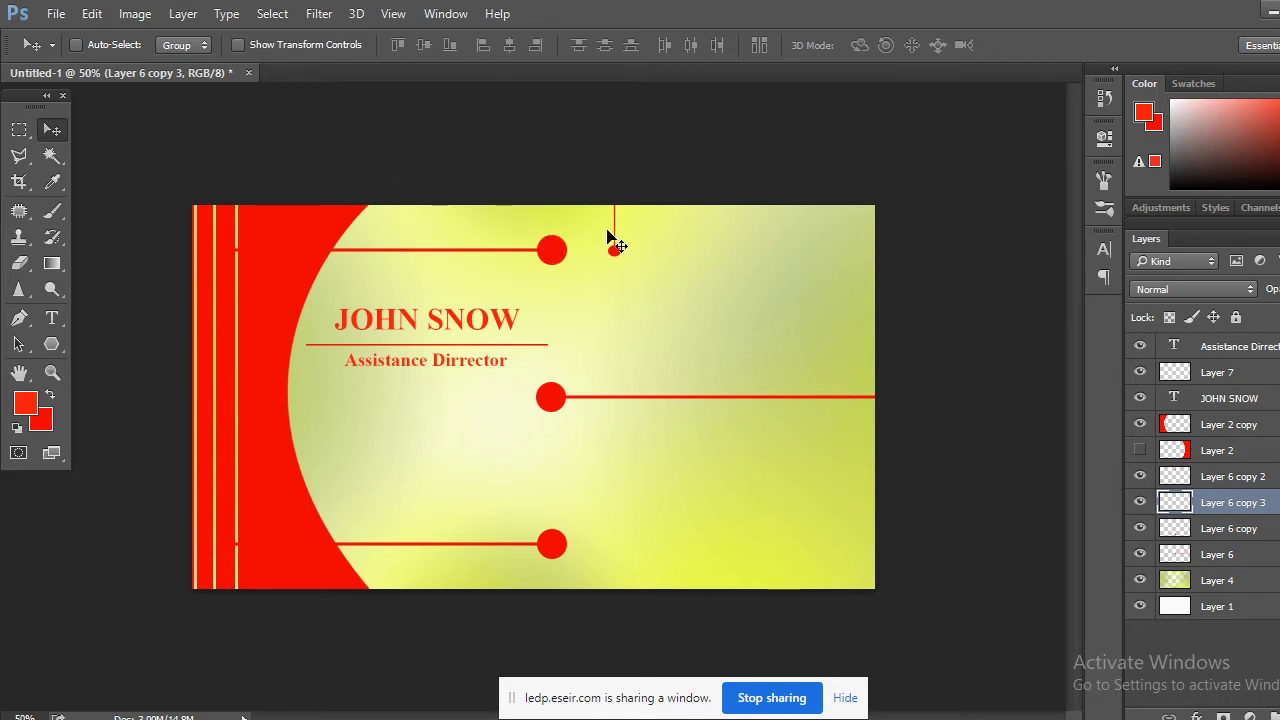
Make five pendant copies along the top edge and merge them into one layer
left_click_drag(622, 238, 636, 238, "alt")
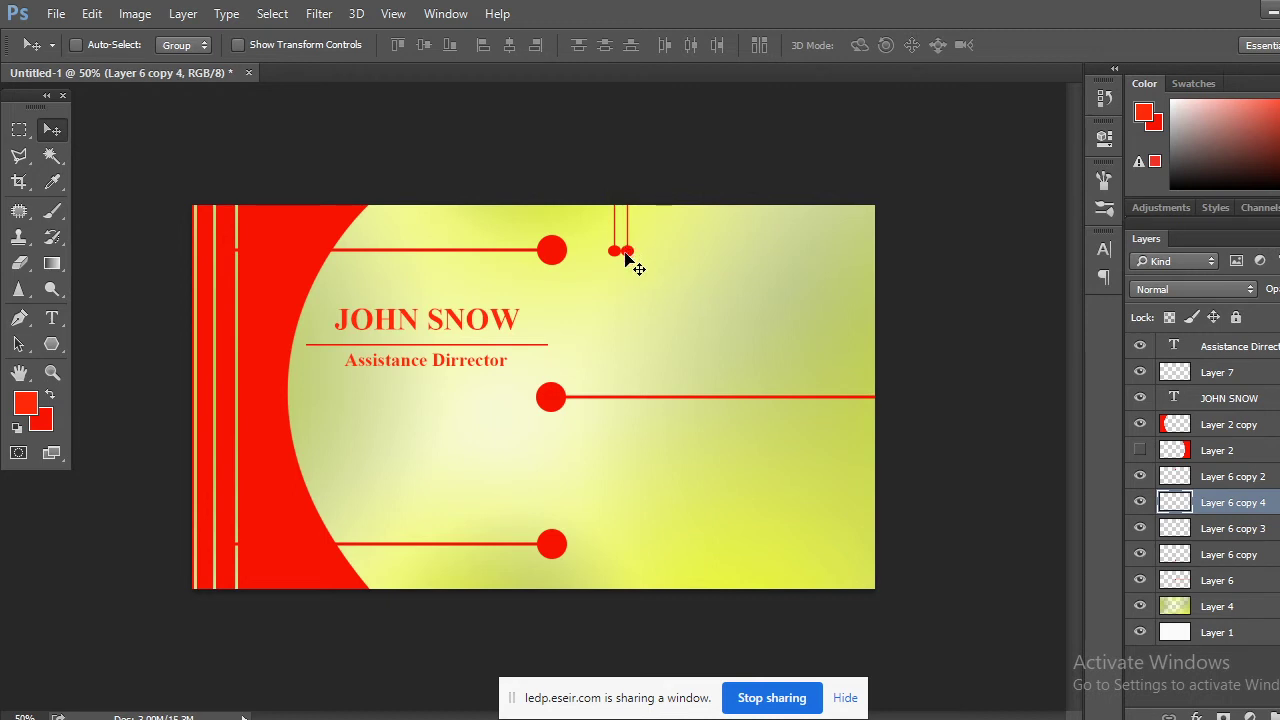
left_click_drag(626, 252, 675, 257)
key("ctrl+j")
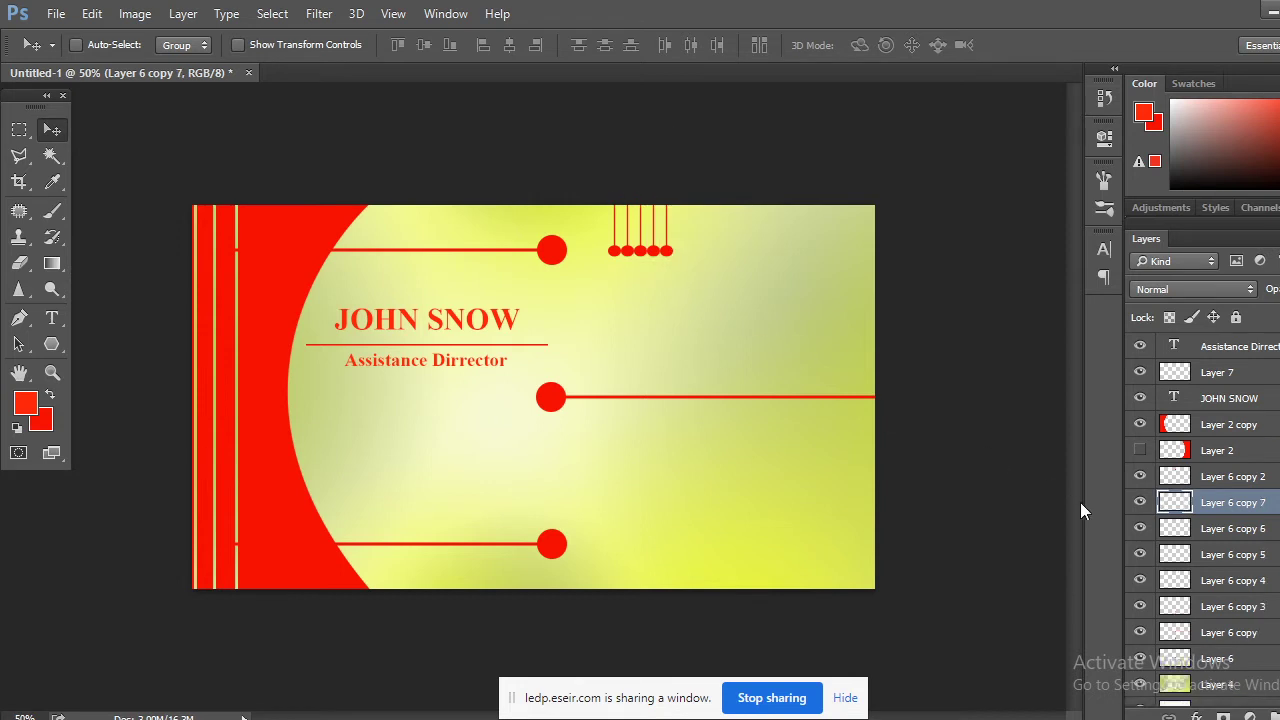
left_click(1262, 609, "shift")
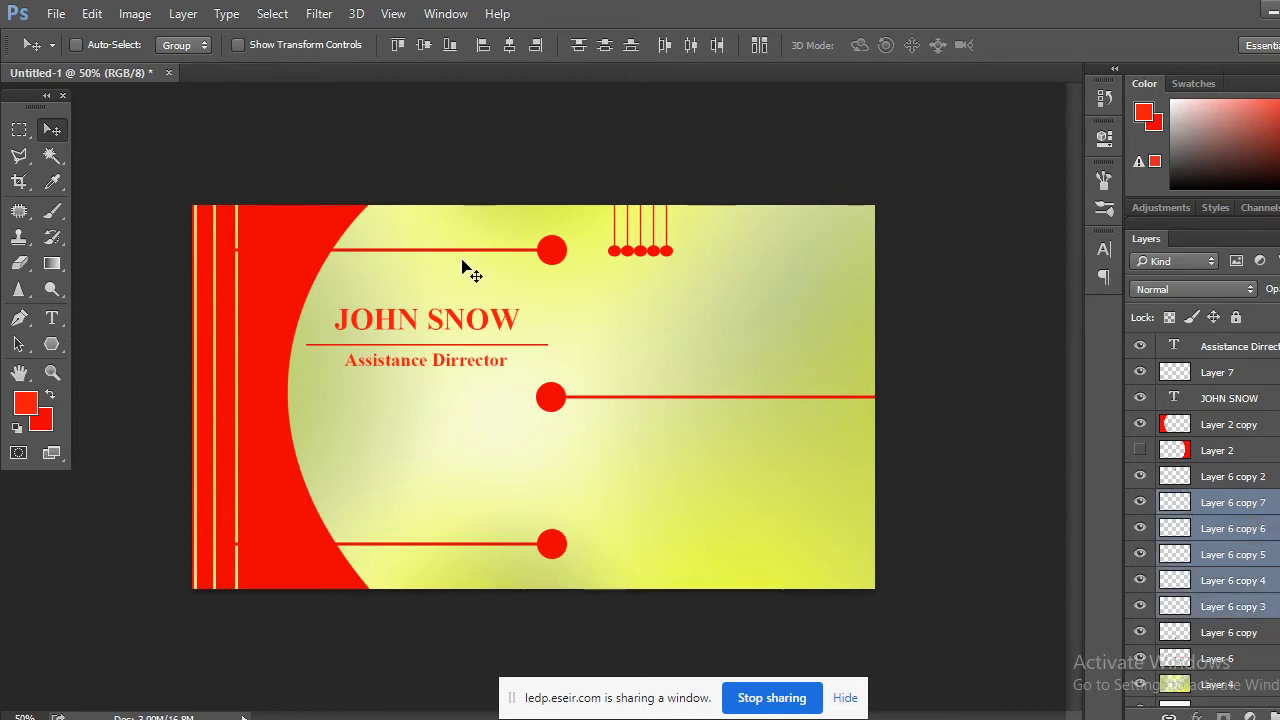
right_click(1229, 507)
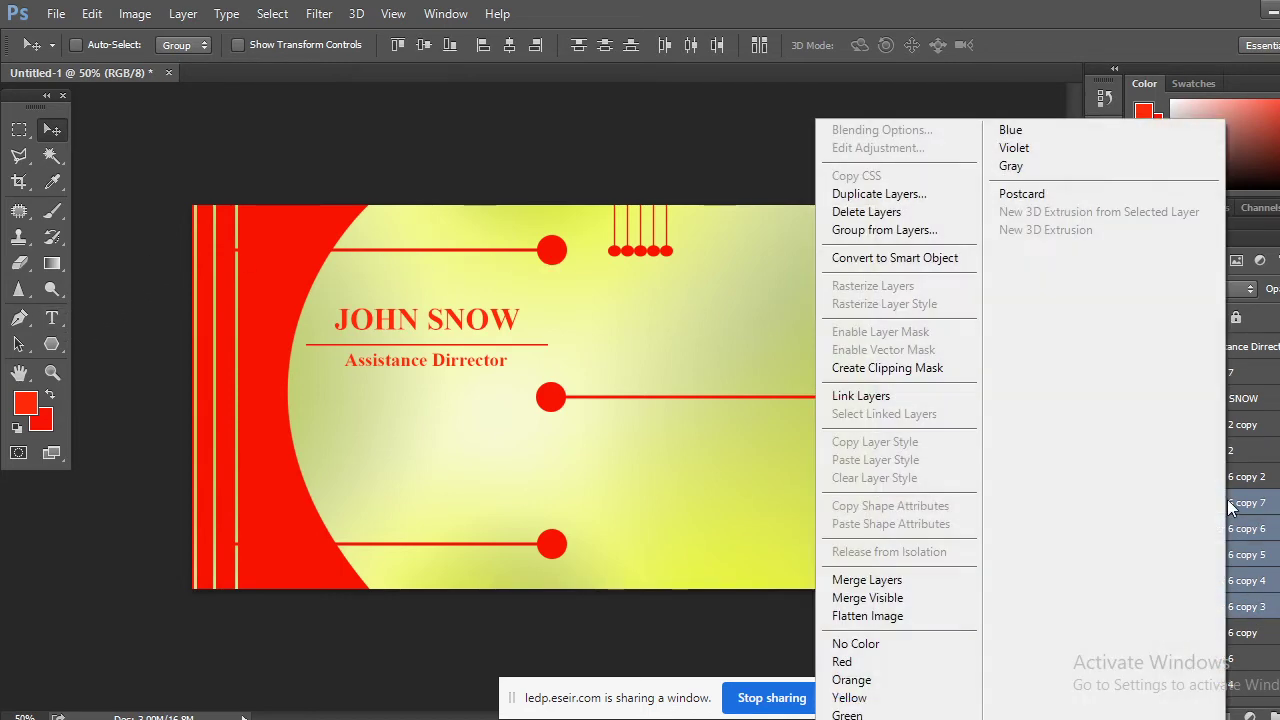
left_click(874, 582)
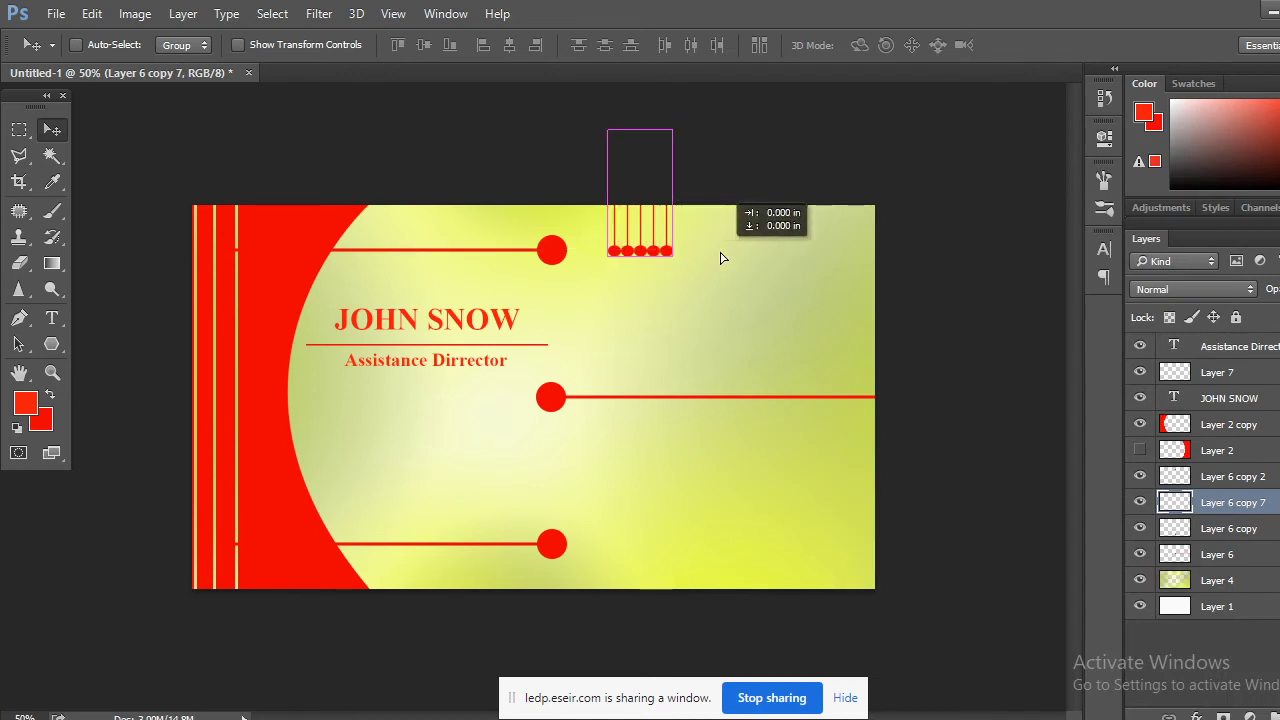
Duplicate the pendant group rightward to the corner, merge the groups, and nudge the row into place
left_click_drag(720, 258, 846, 259)
left_click_drag(766, 251, 836, 262)
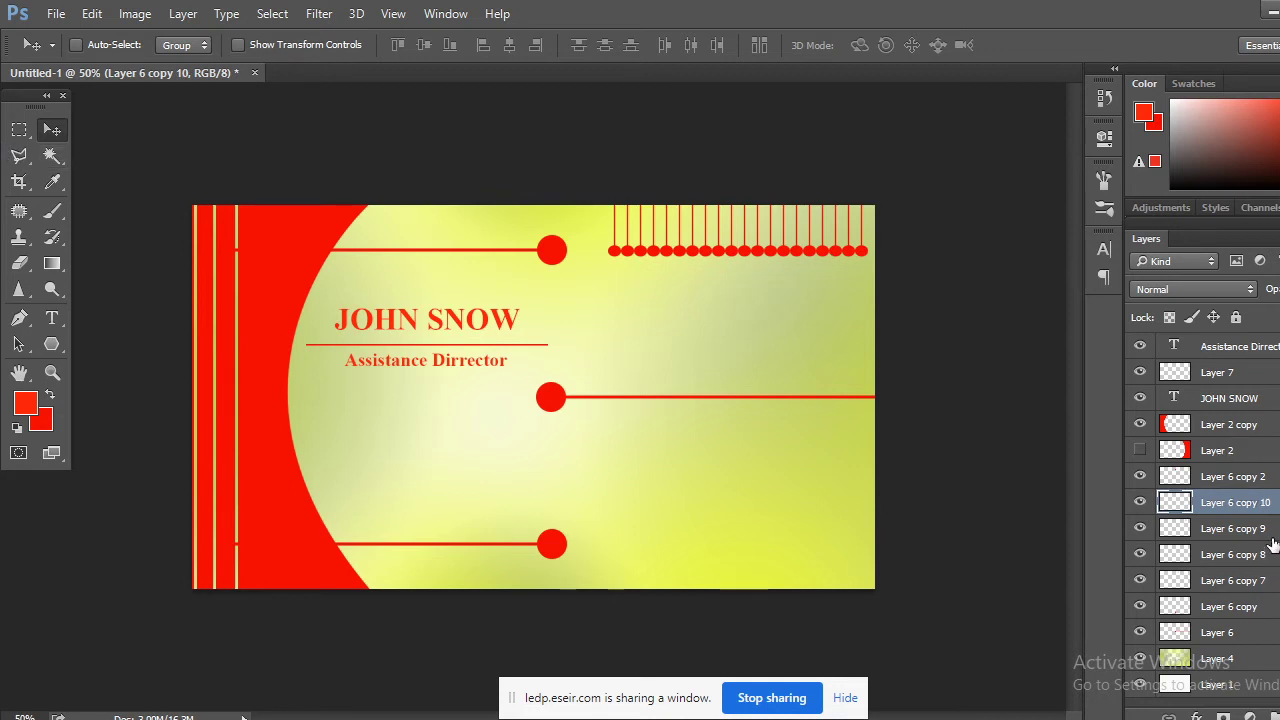
left_click(1277, 582, "shift")
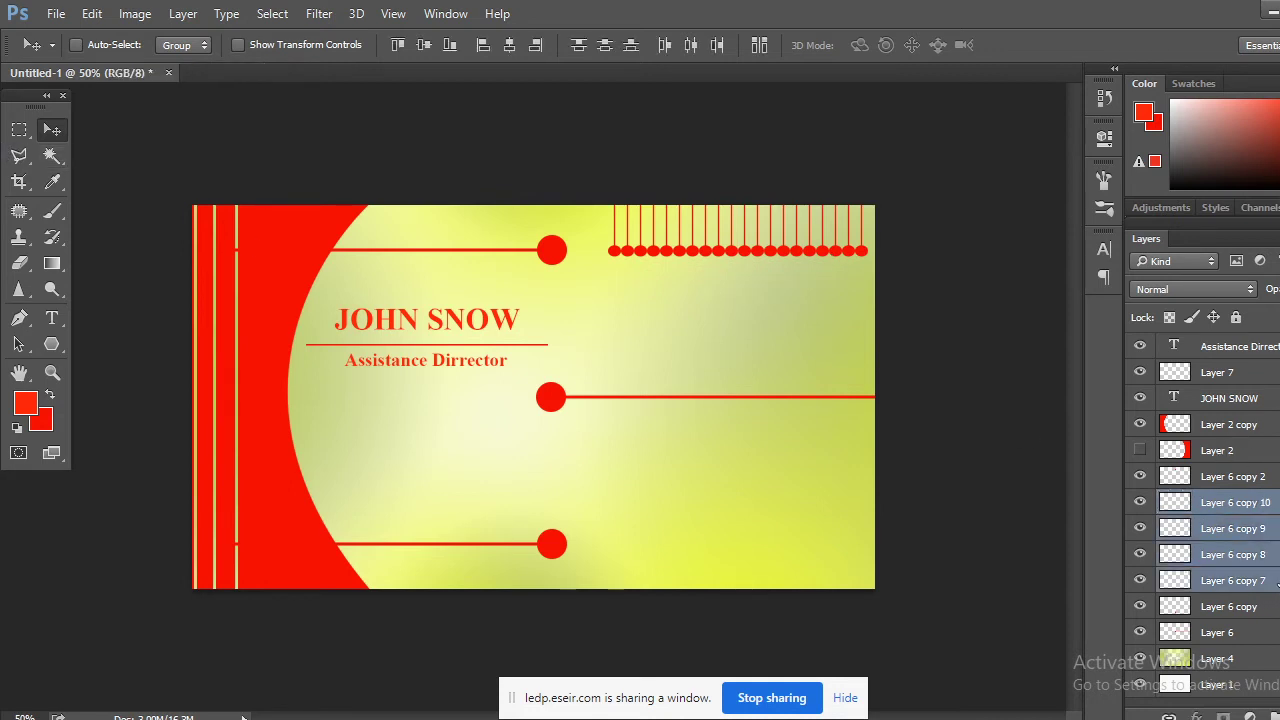
left_click_drag(778, 262, 785, 262)
key("ctrl+t")
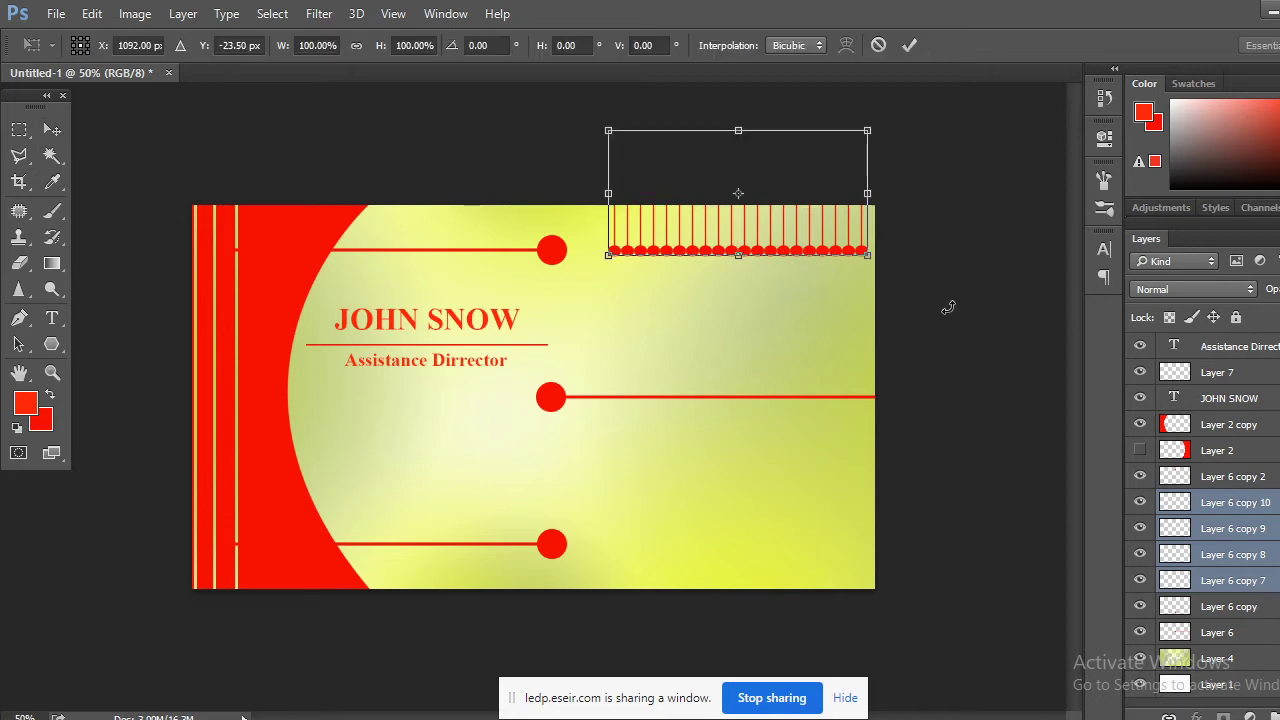
left_click(65, 131)
right_click(1263, 505)
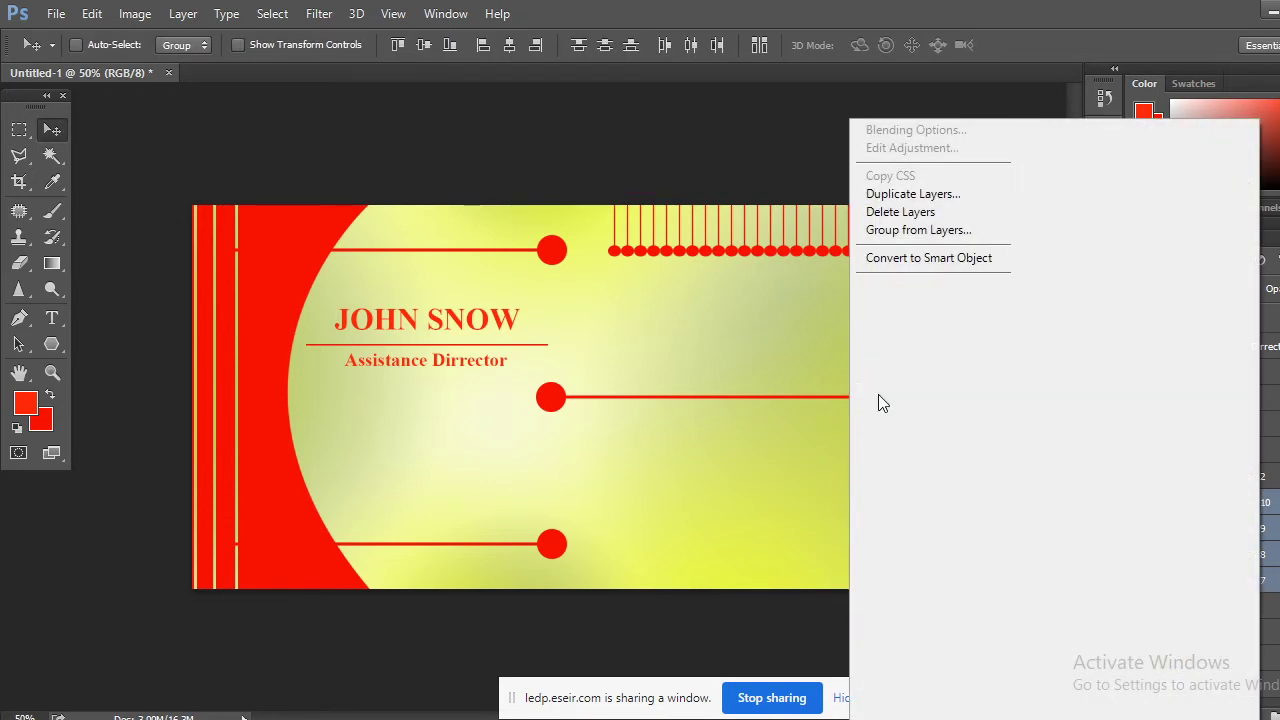
left_click(901, 580)
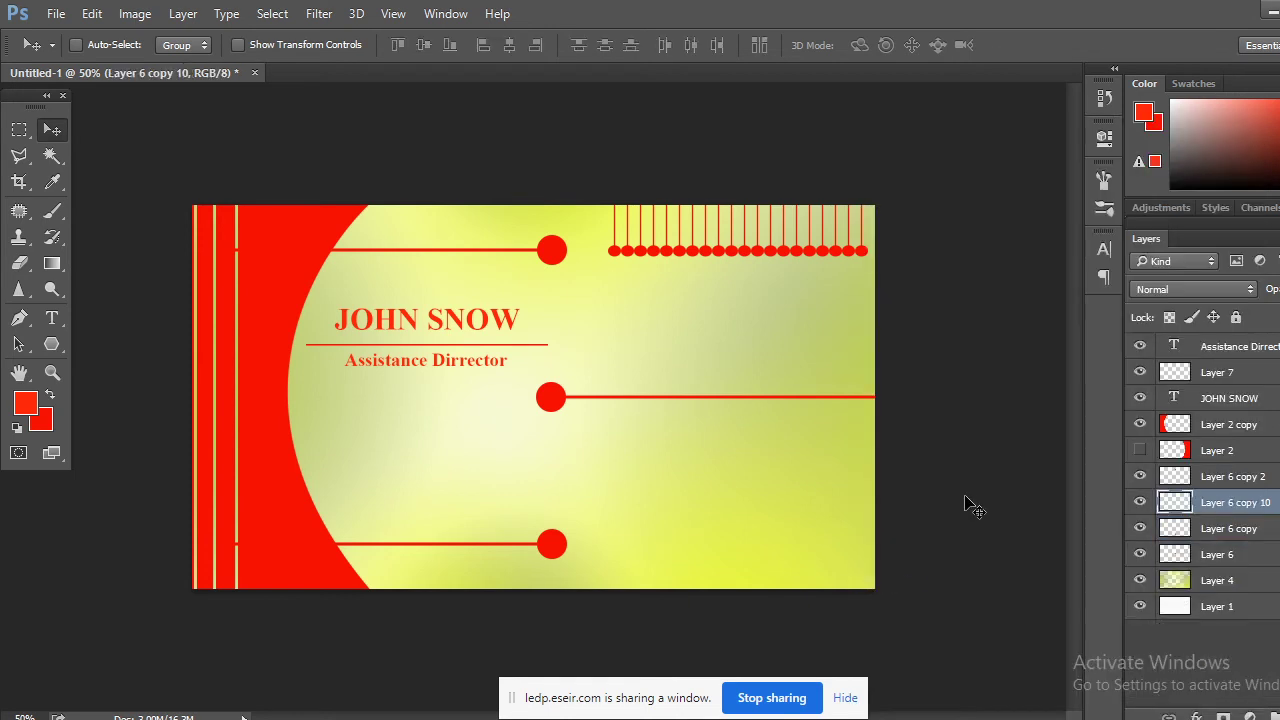
key("Right")
key("Right")
key("Right")
key("Right")
key("Right")
key("Right")
key("Right")
key("Right")
key("Right")
key("Right")
key("Right")
key("Right")
key("Right")
key("Right")
key("Right")
key("Right")
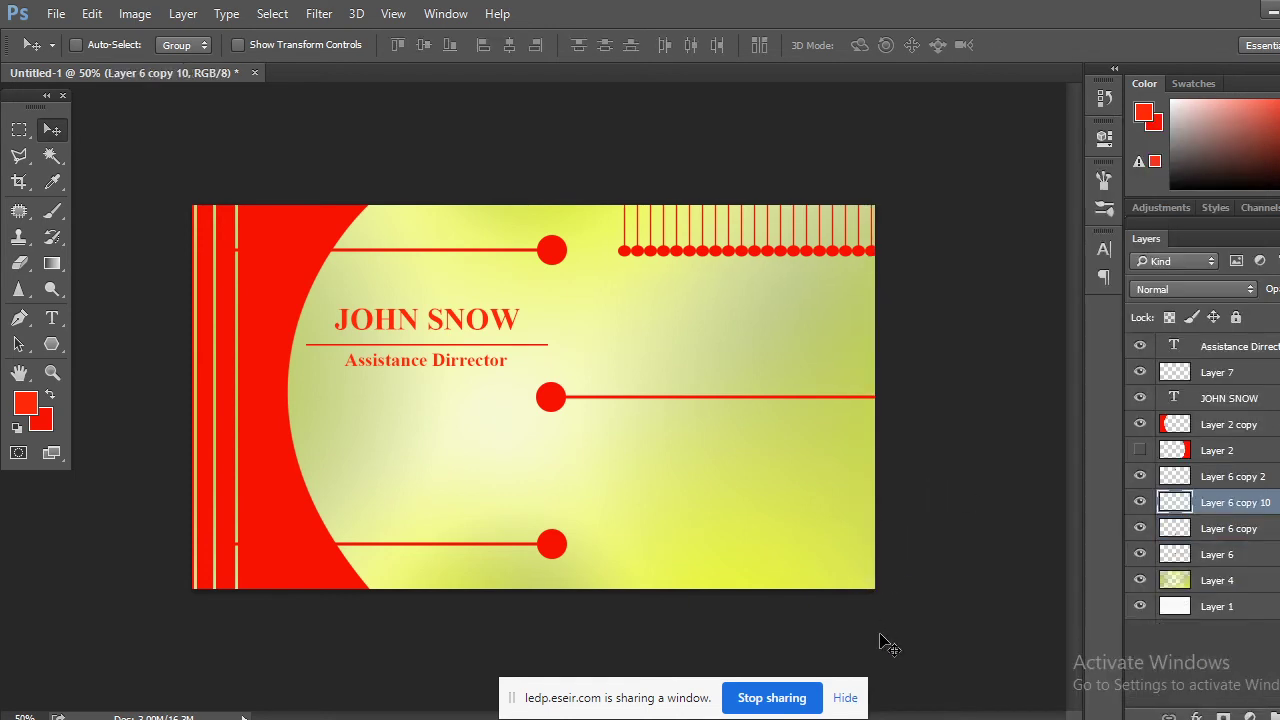
key("Left")
key("Left")
key("Left")
key("Left")
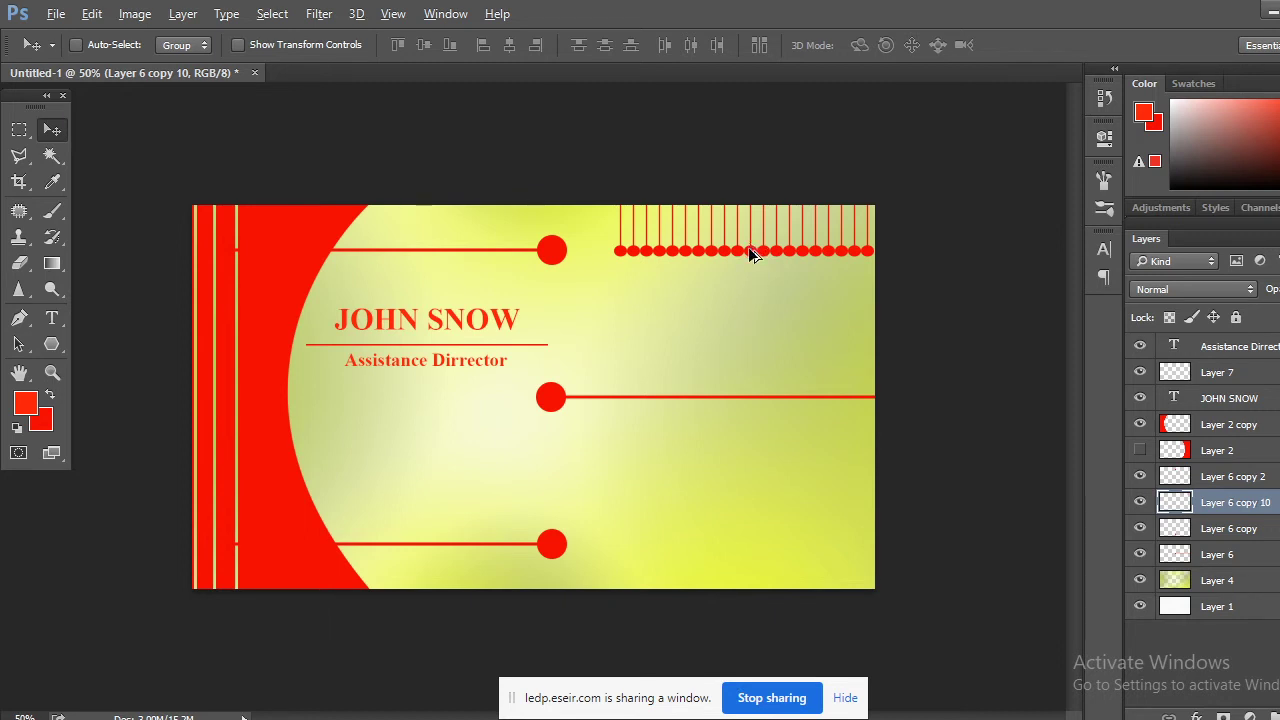
Copy the pendant row, flip it upside down, move it to the bottom edge, then return to the classroom window
left_click_drag(748, 247, 750, 520)
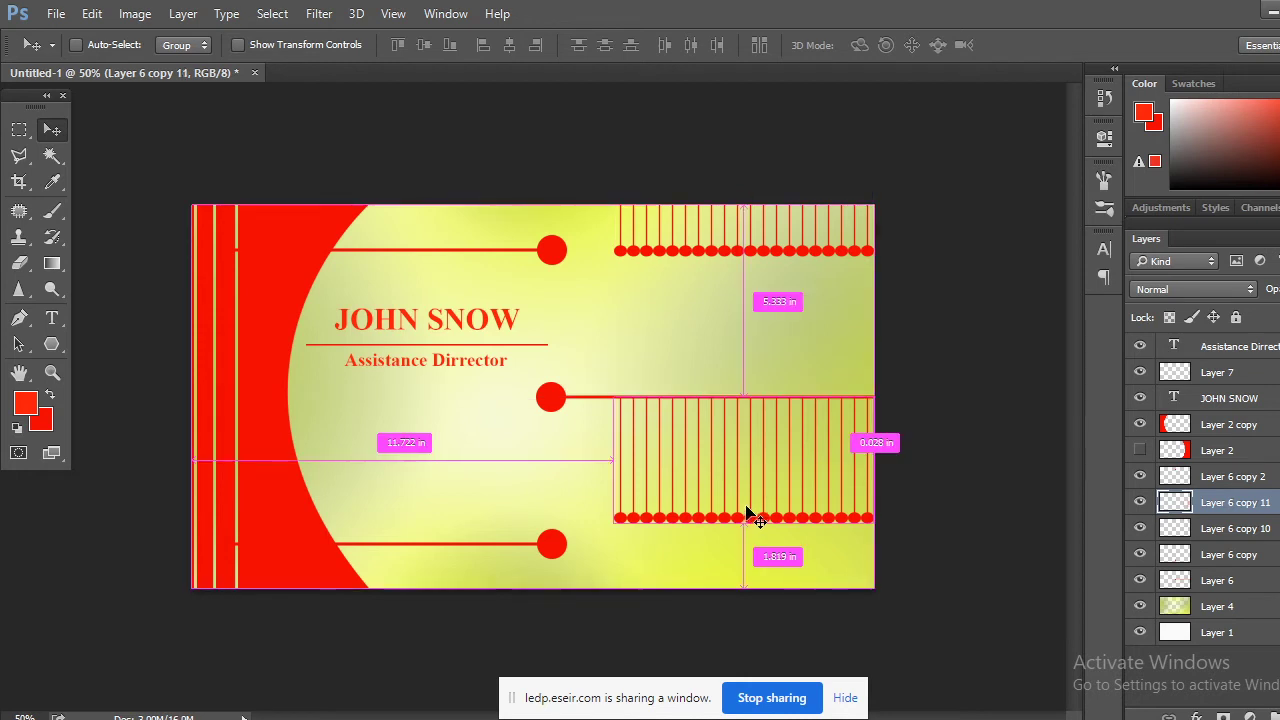
key("ctrl+t")
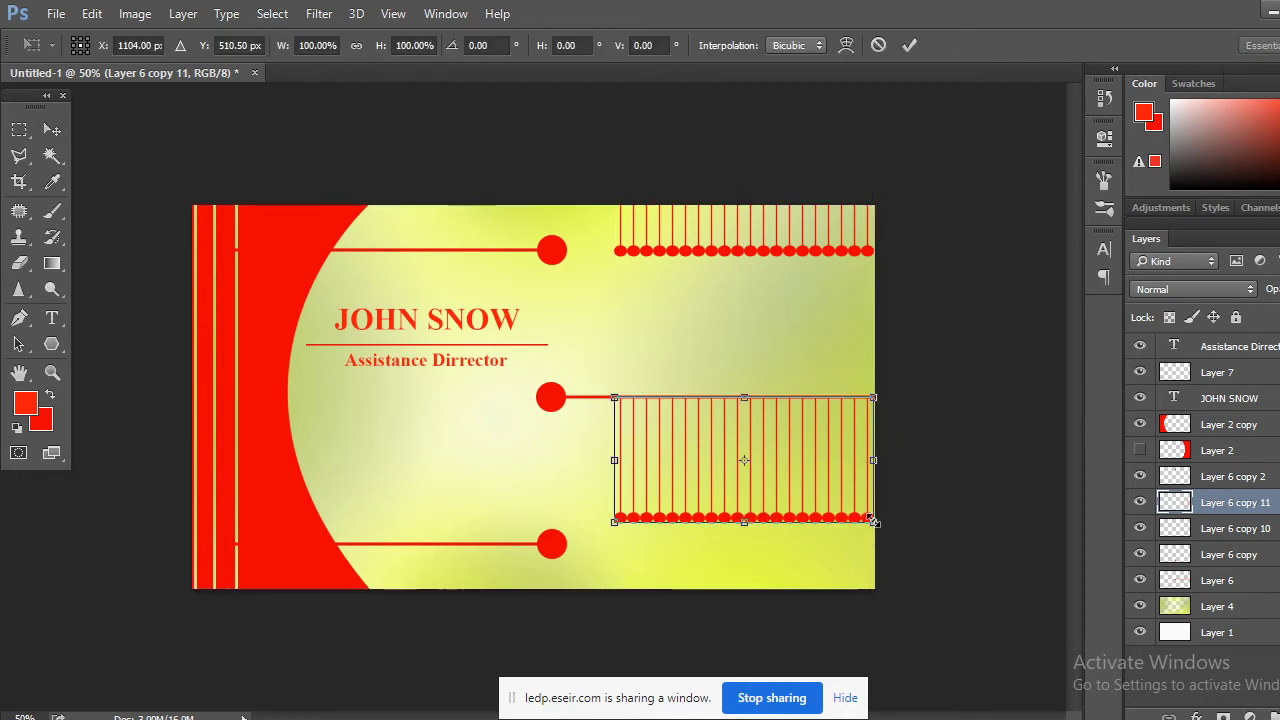
left_click_drag(873, 521, 727, 166)
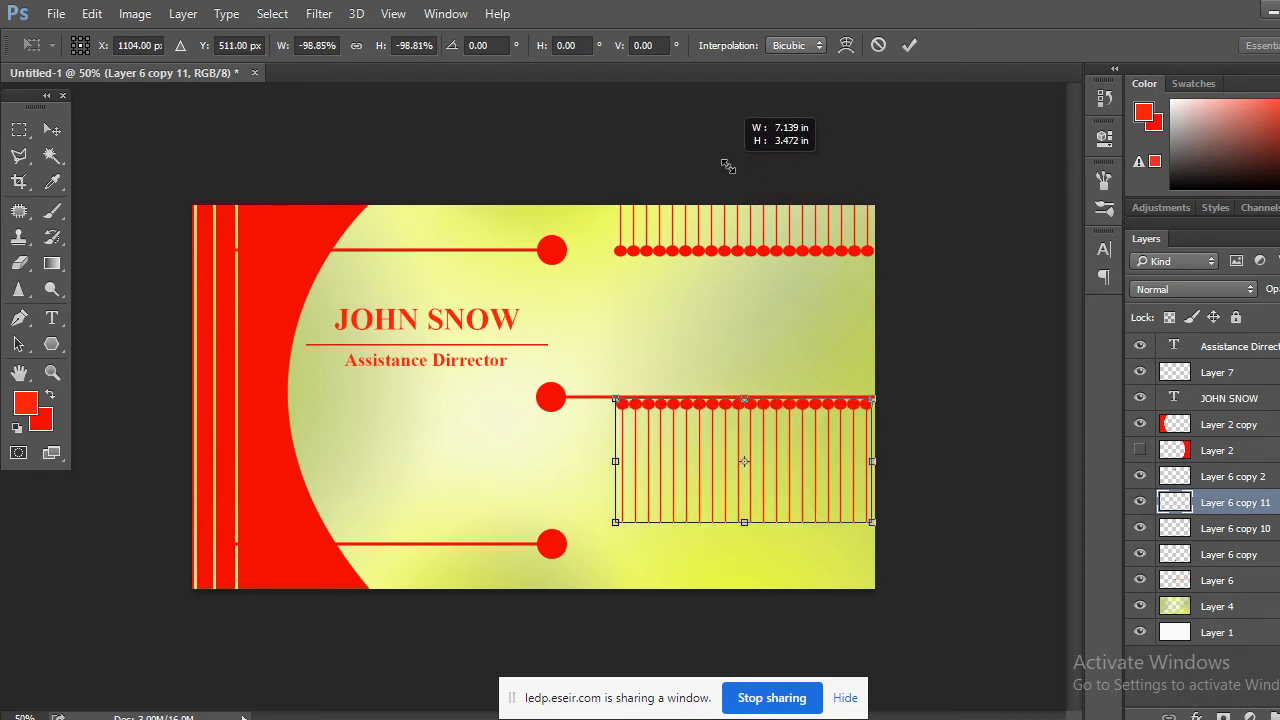
left_click_drag(727, 166, 729, 172)
left_click(52, 129)
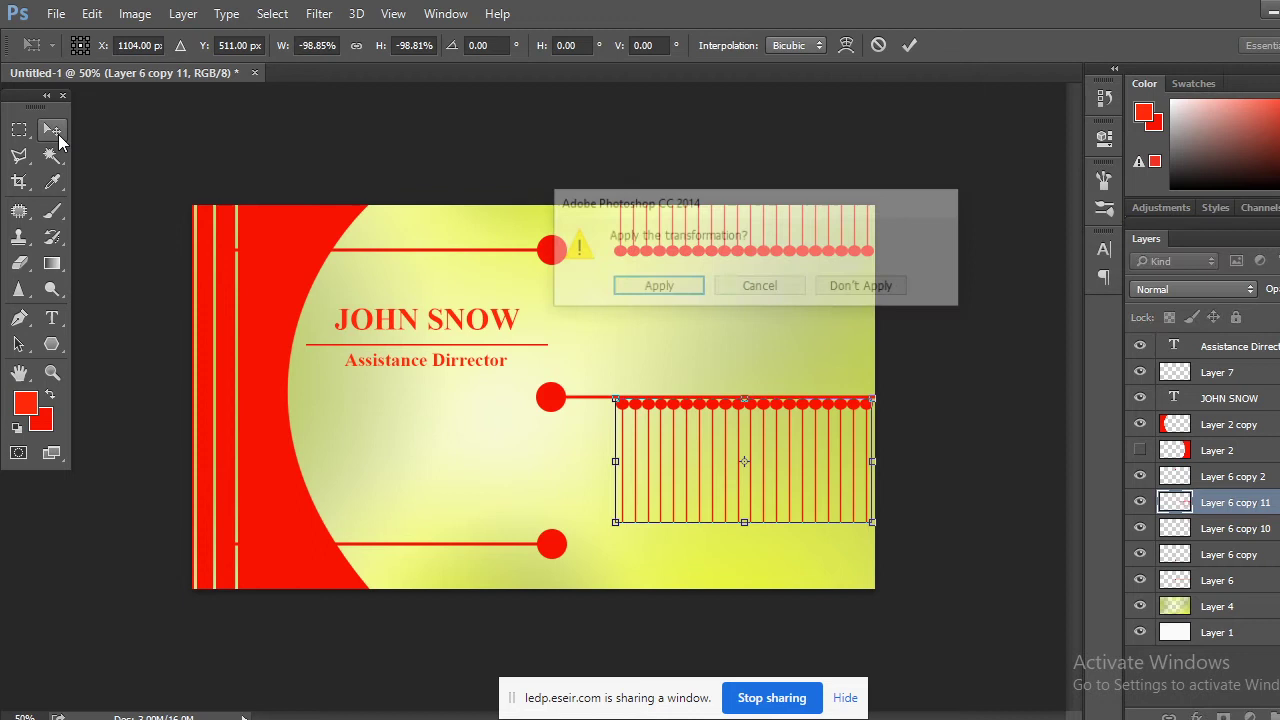
left_click(675, 287)
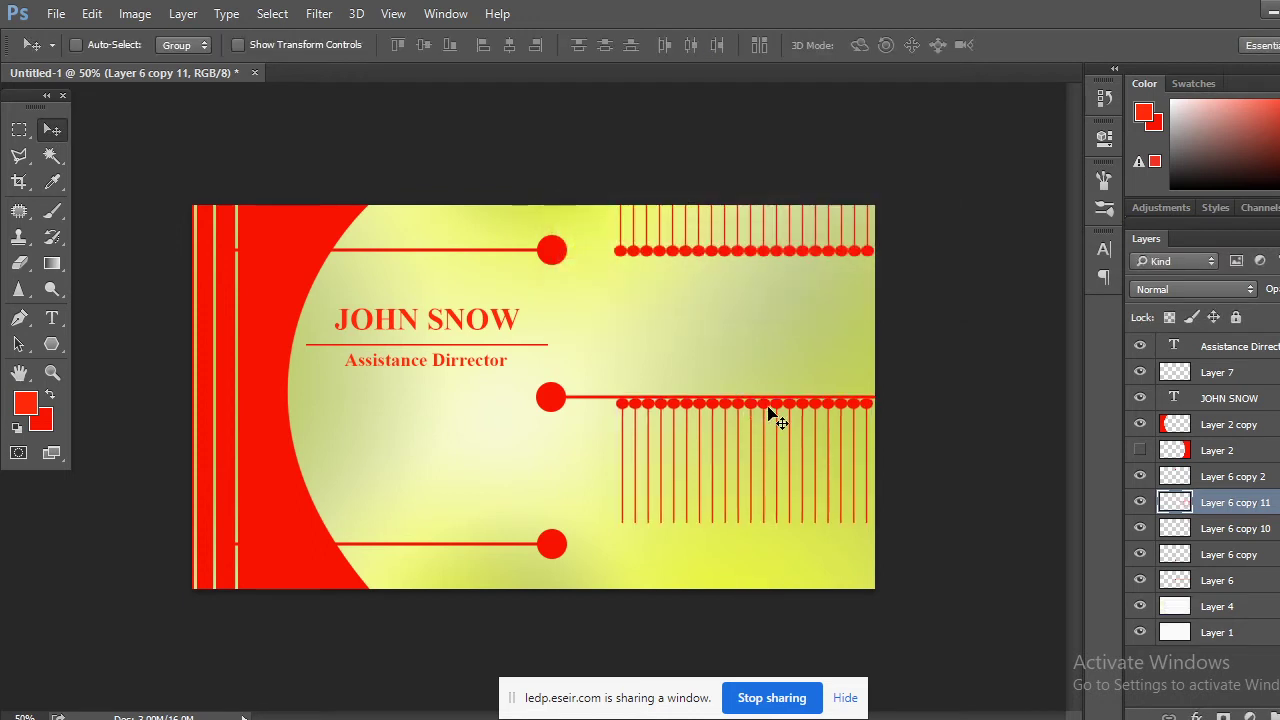
left_click_drag(769, 412, 757, 537)
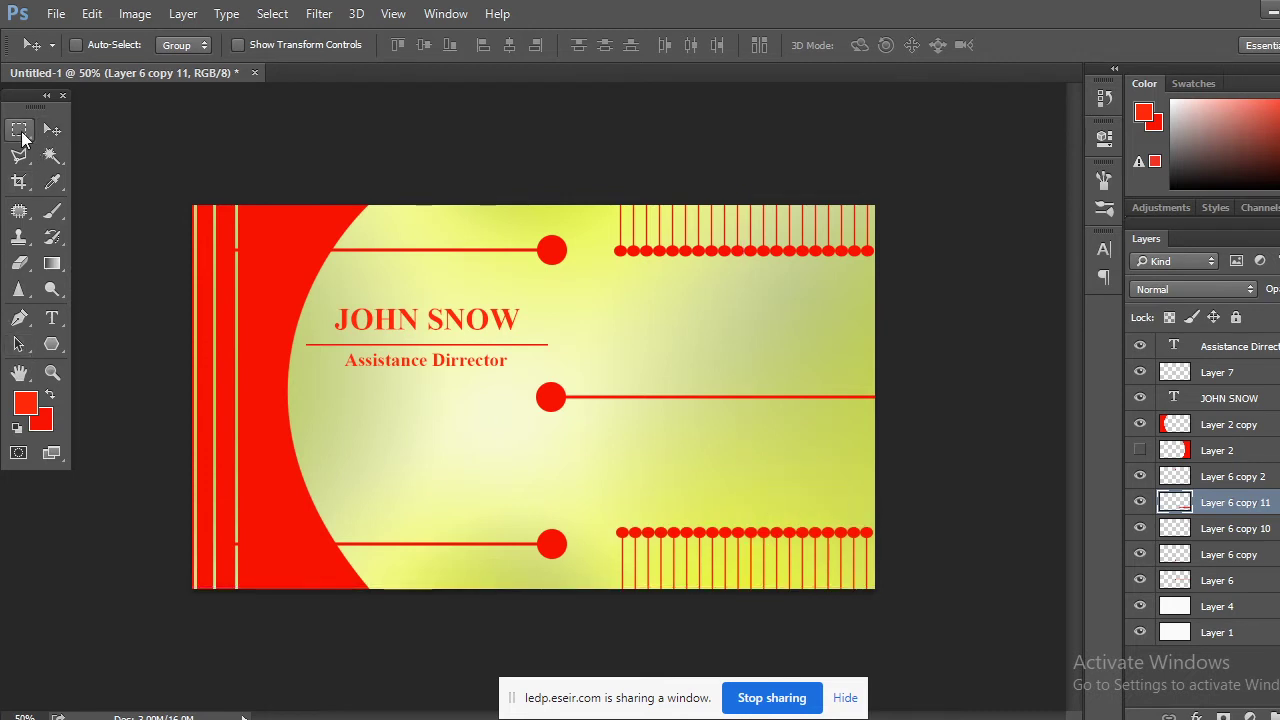
left_click(20, 132)
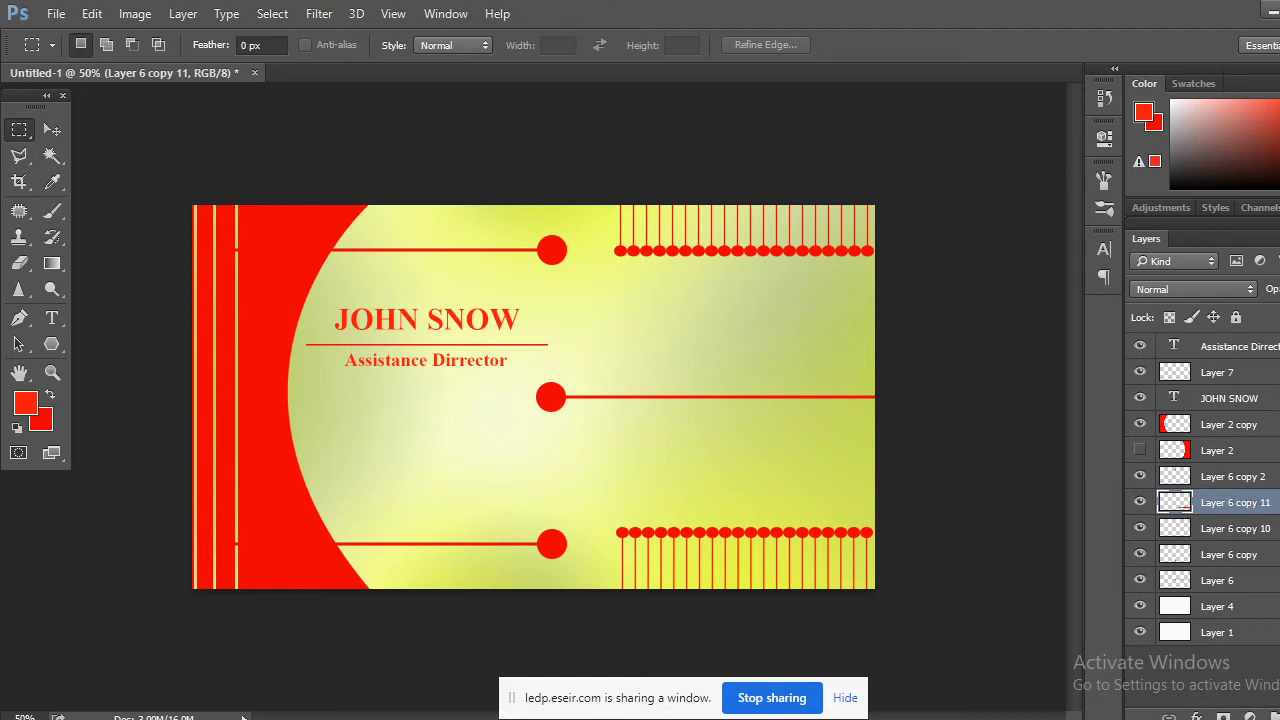
left_click(135, 607)
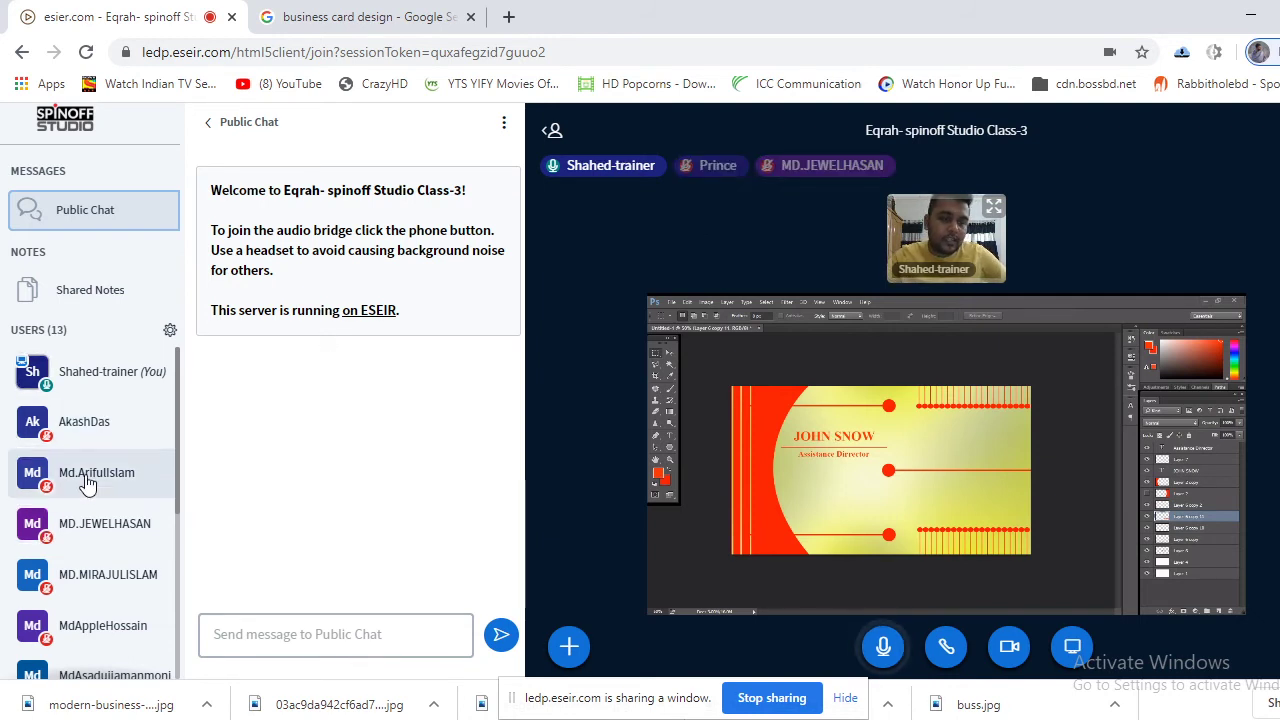
scroll(86, 486, "down", 5)
scroll(120, 626, "up", 5)
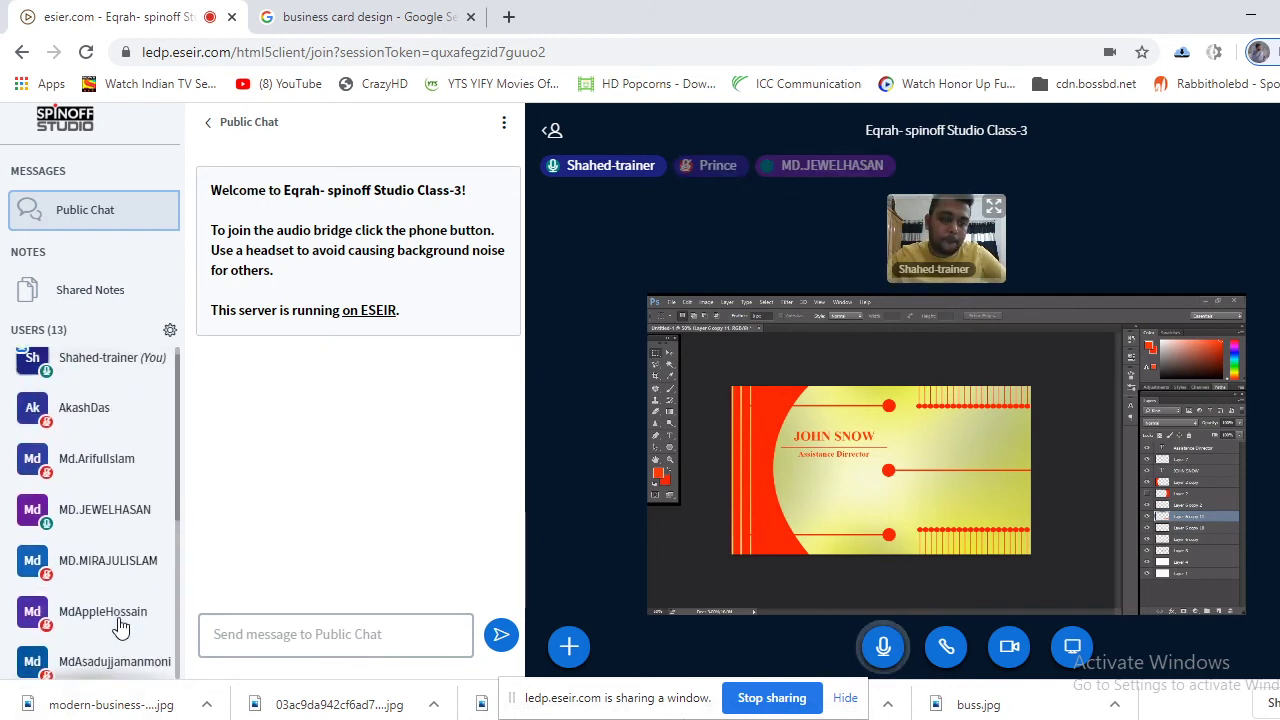
scroll(120, 622, "down", 1)
scroll(120, 622, "down", 4)
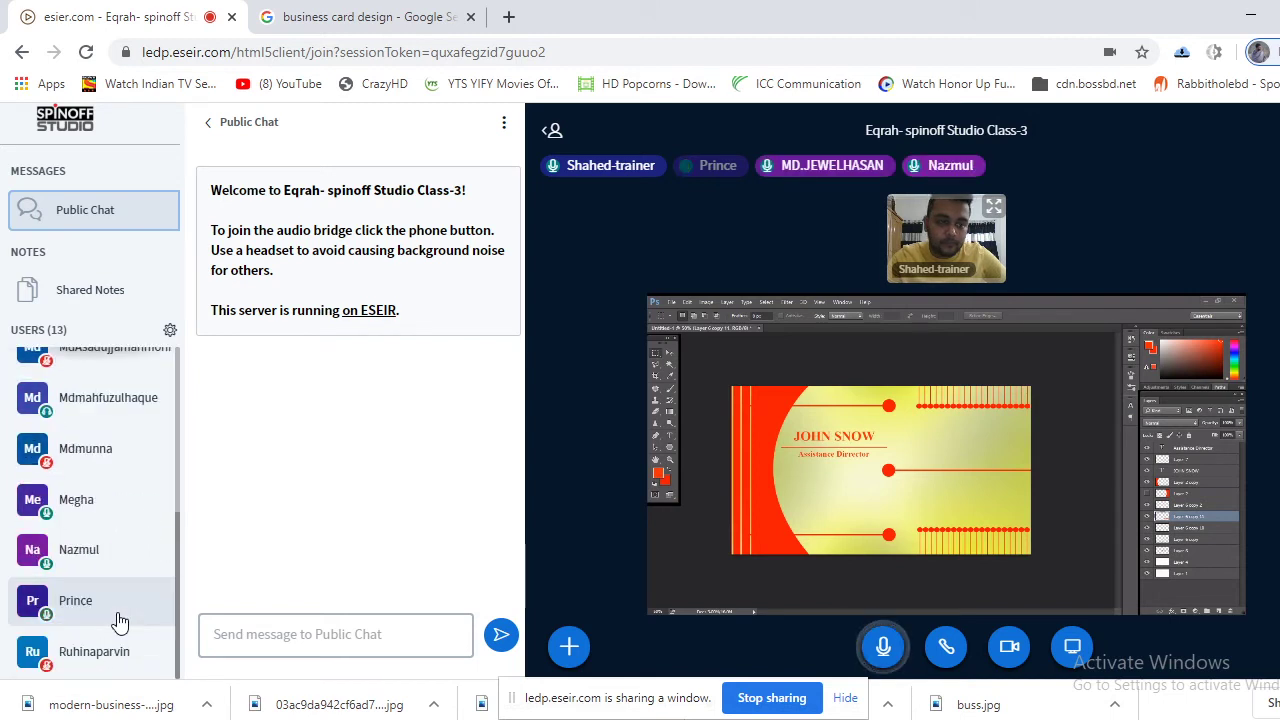
scroll(120, 620, "up", 5)
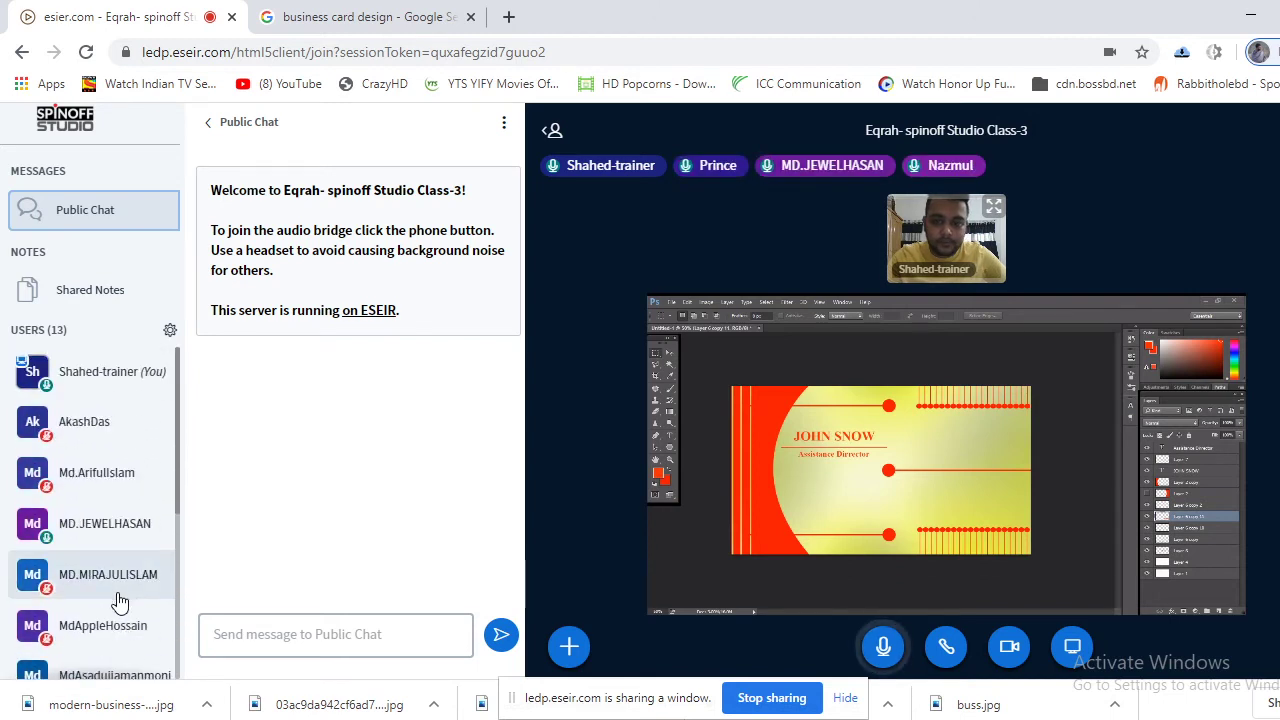
scroll(118, 620, "down", 4)
scroll(118, 620, "up", 5)
scroll(117, 620, "down", 4)
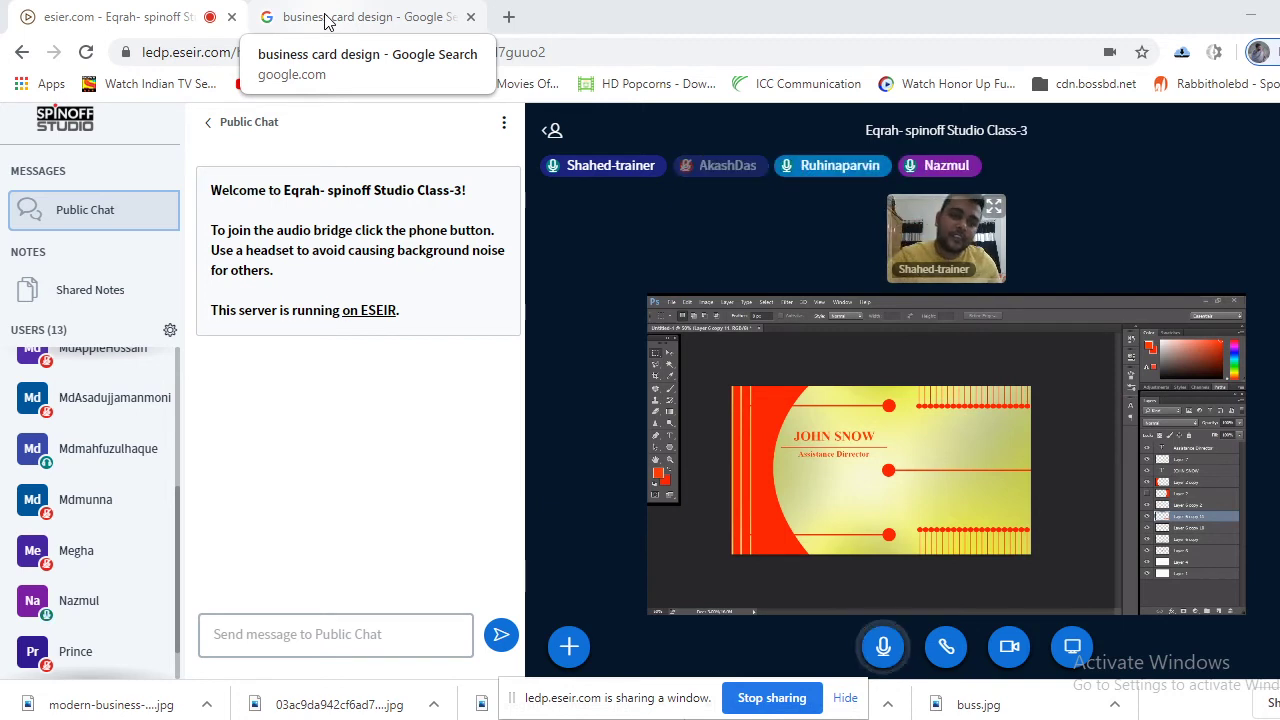
Back in Photoshop, create a new 1366×768 transparent document
key("alt+Tab")
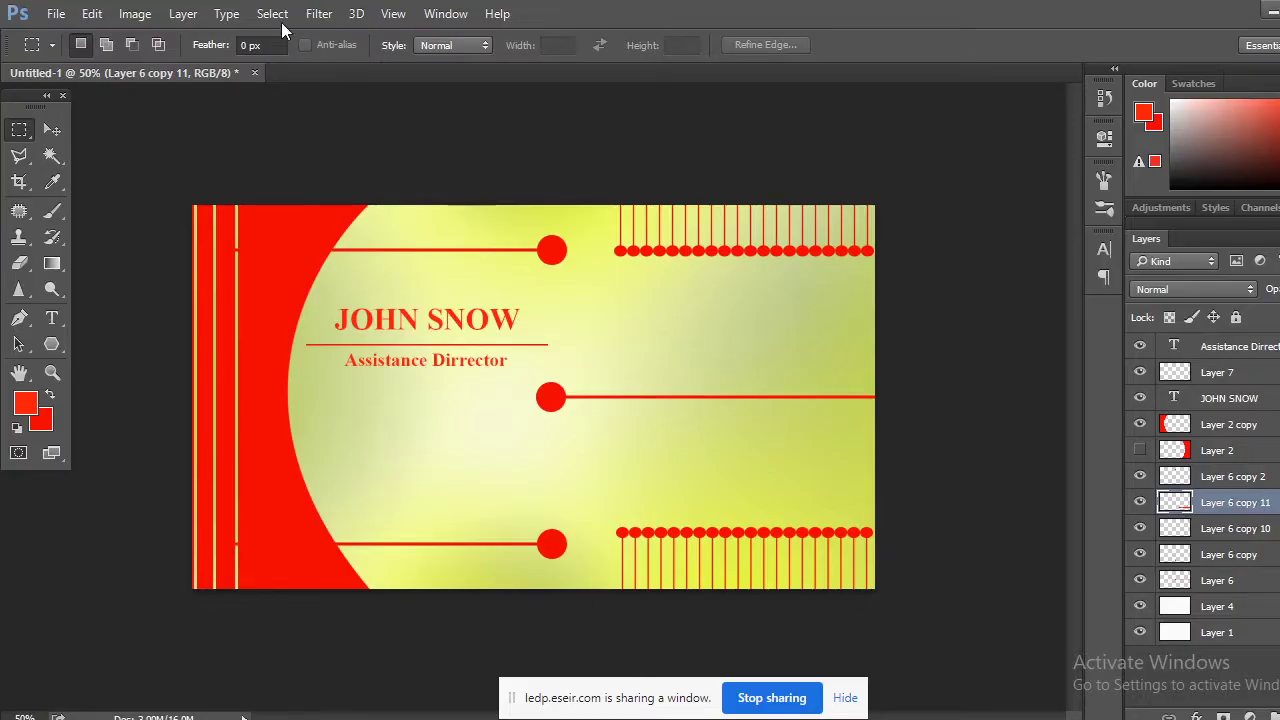
left_click(56, 13)
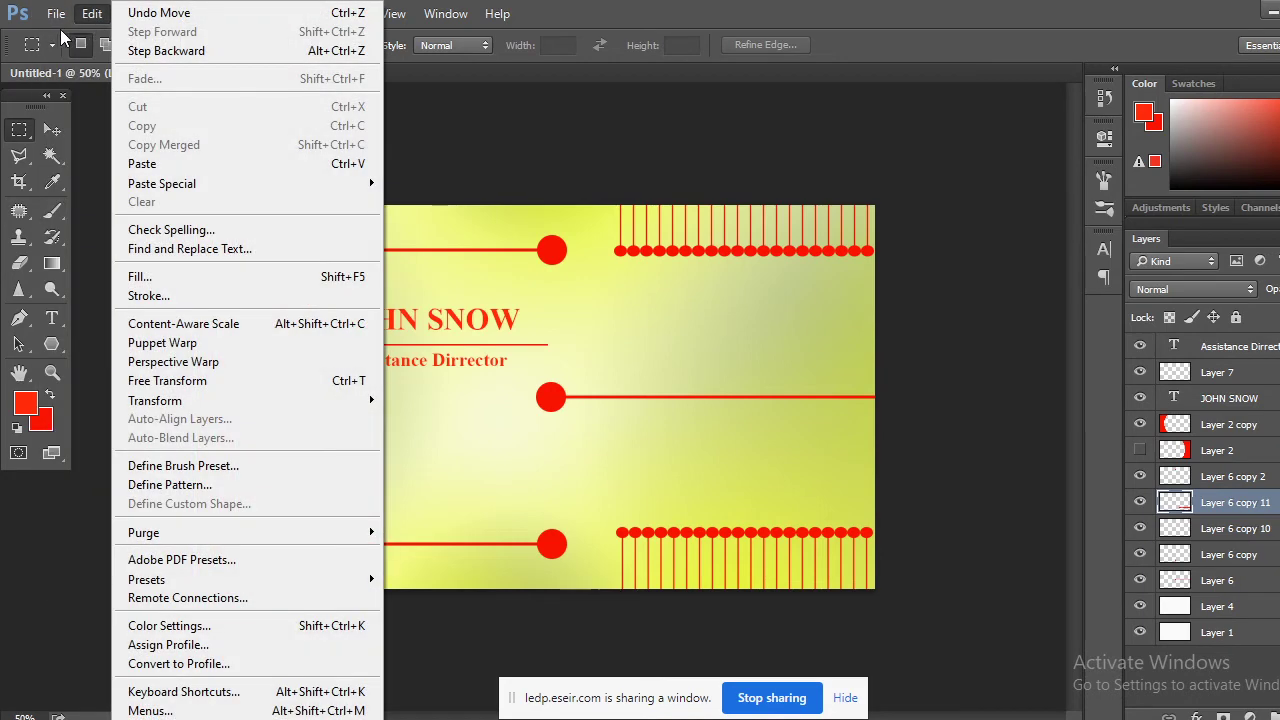
left_click(70, 36)
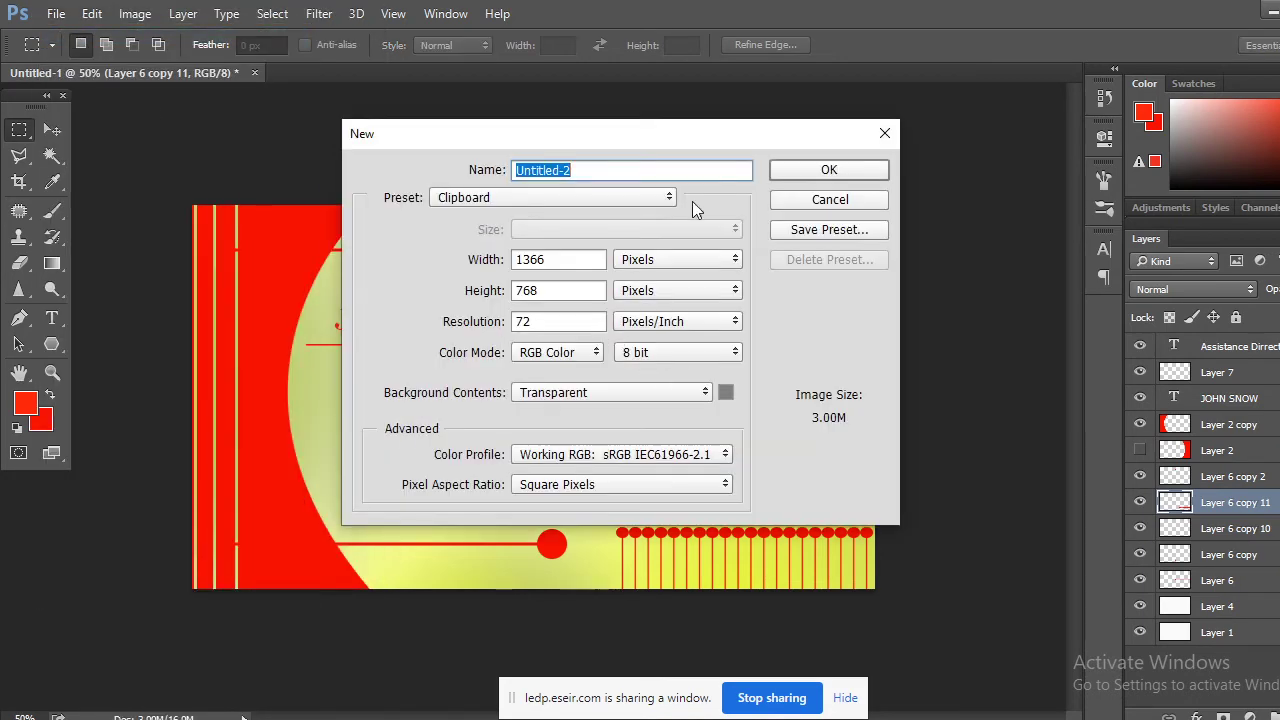
left_click(828, 170)
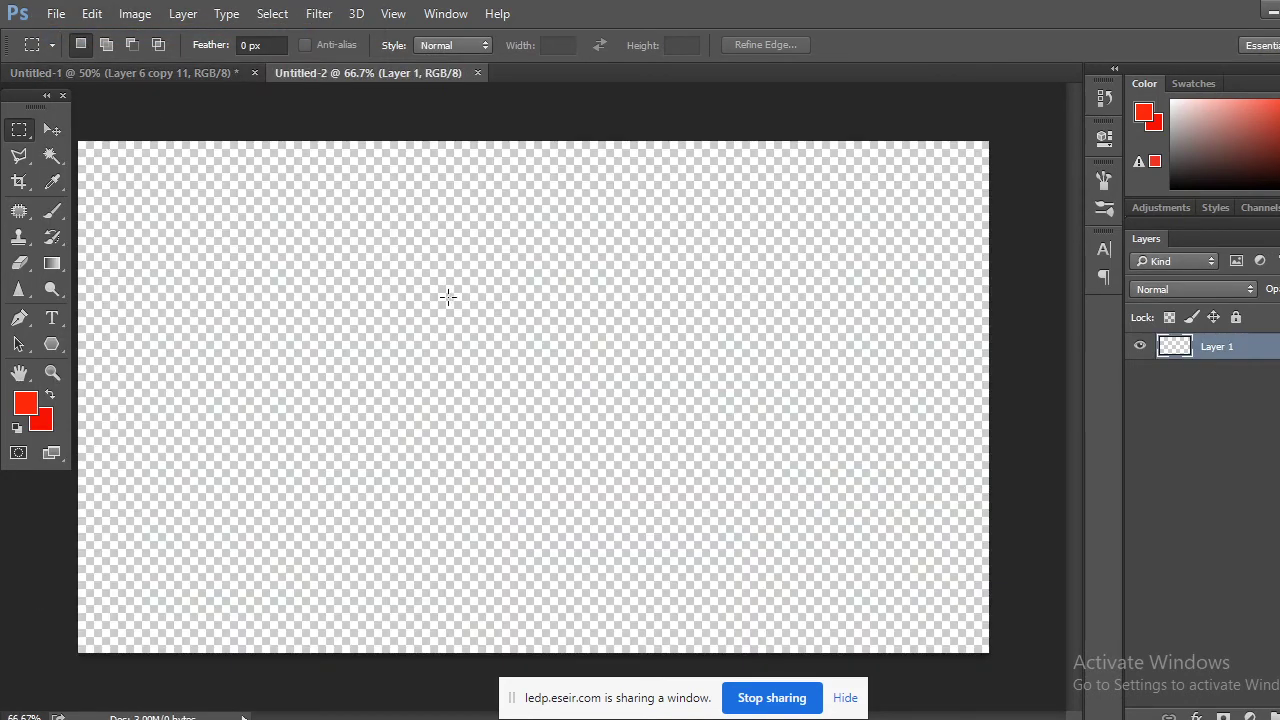
Set the background colour to near-white and fill the empty layer with it
left_click(43, 420)
left_click(805, 237)
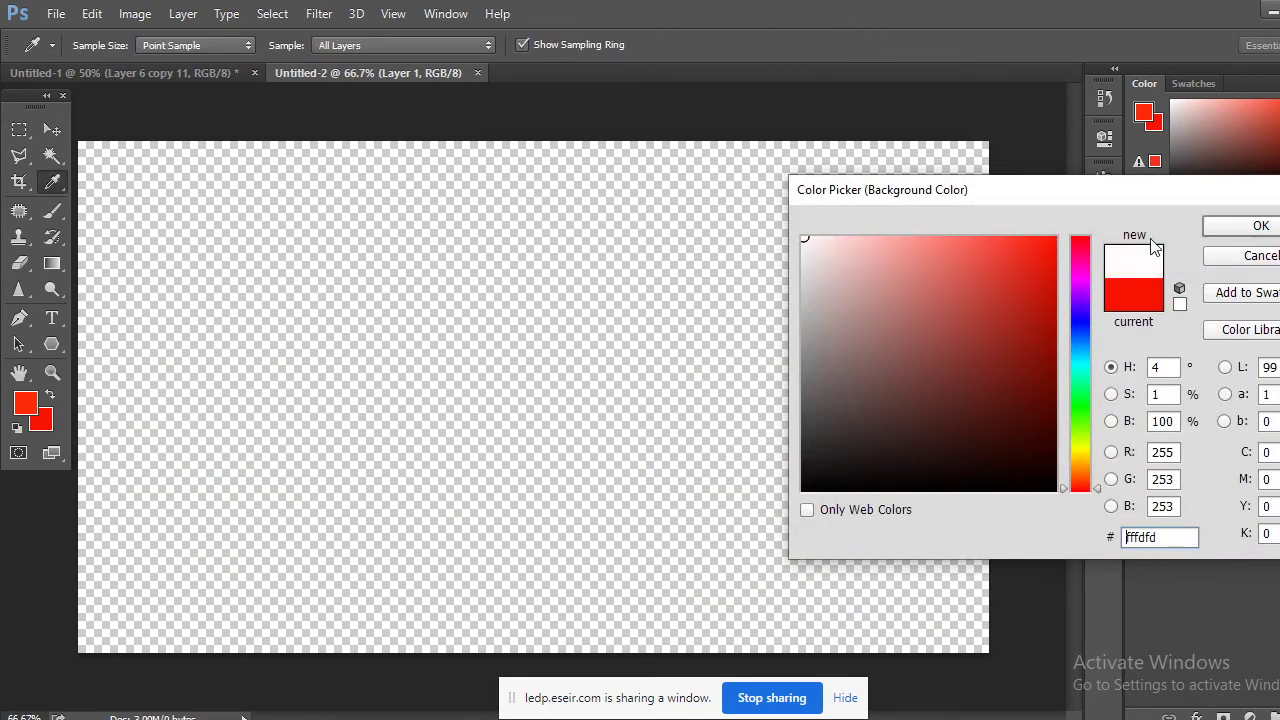
left_click(1261, 225)
key("m")
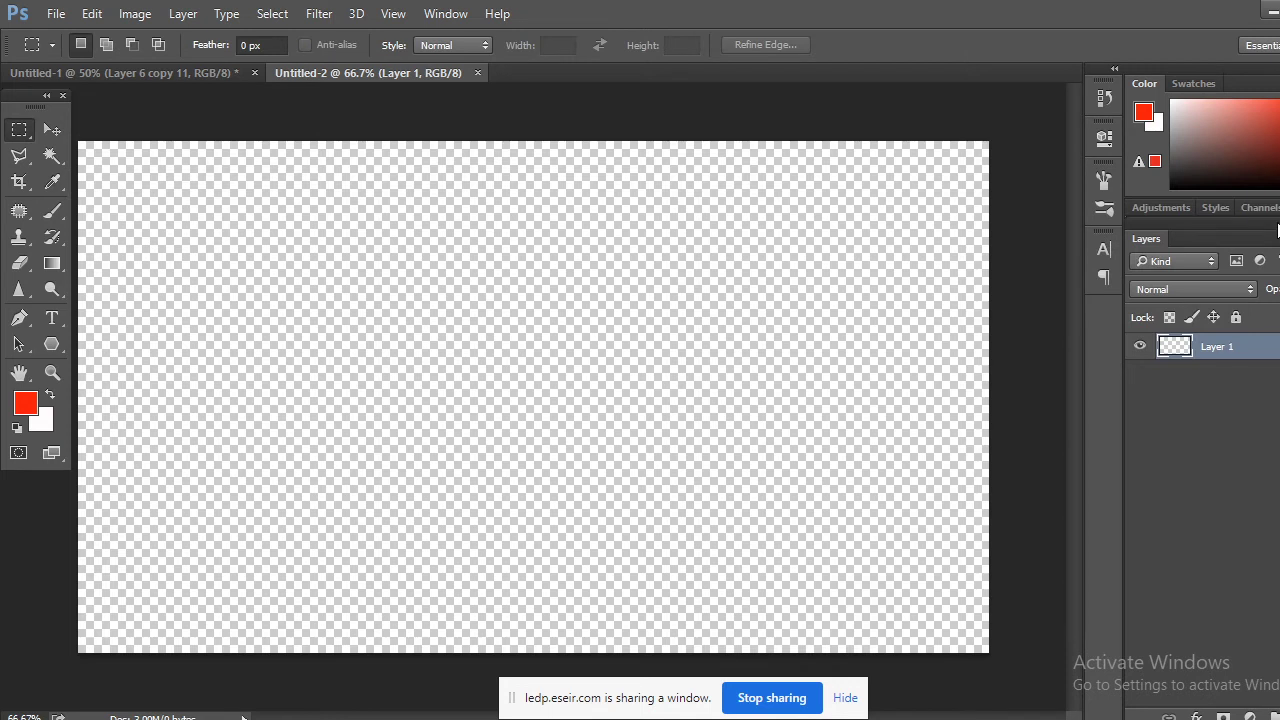
key("ctrl+BackSpace")
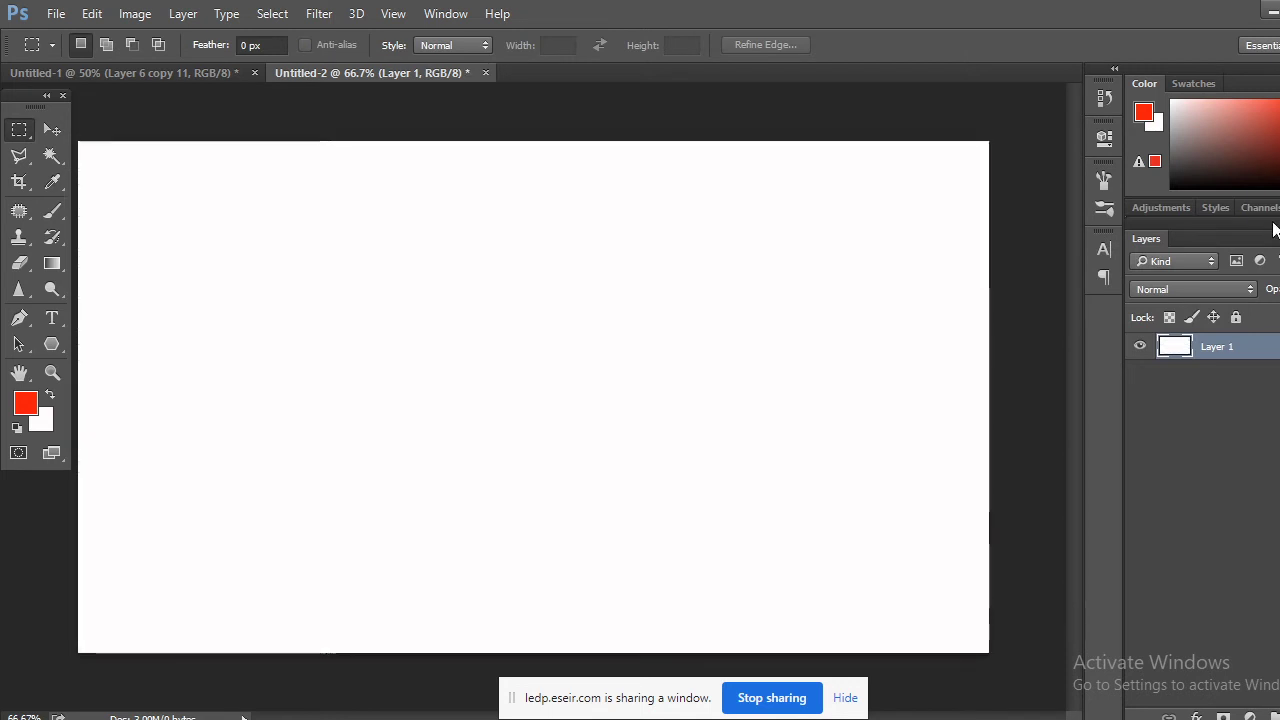
Type the word 'Break' on the canvas and commit the text
left_click(52, 318)
left_click(227, 365)
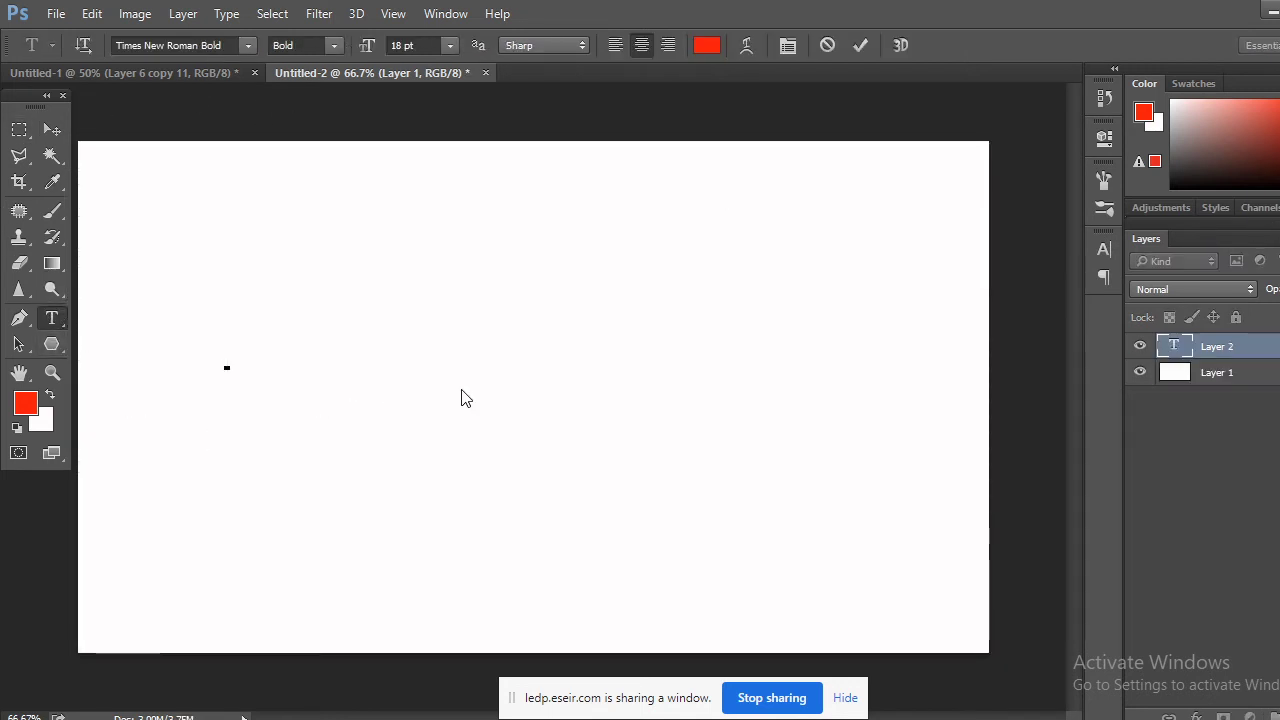
type("Bee")
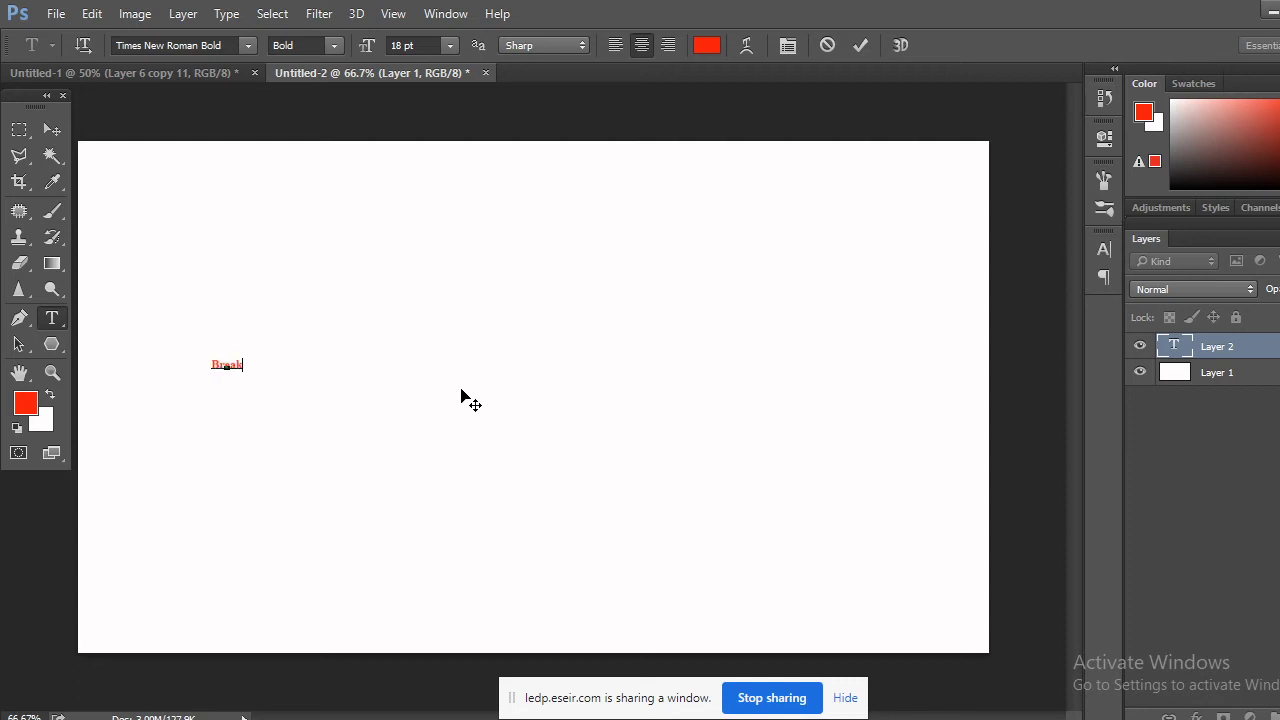
key("ctrl+a")
key("ctrl+t")
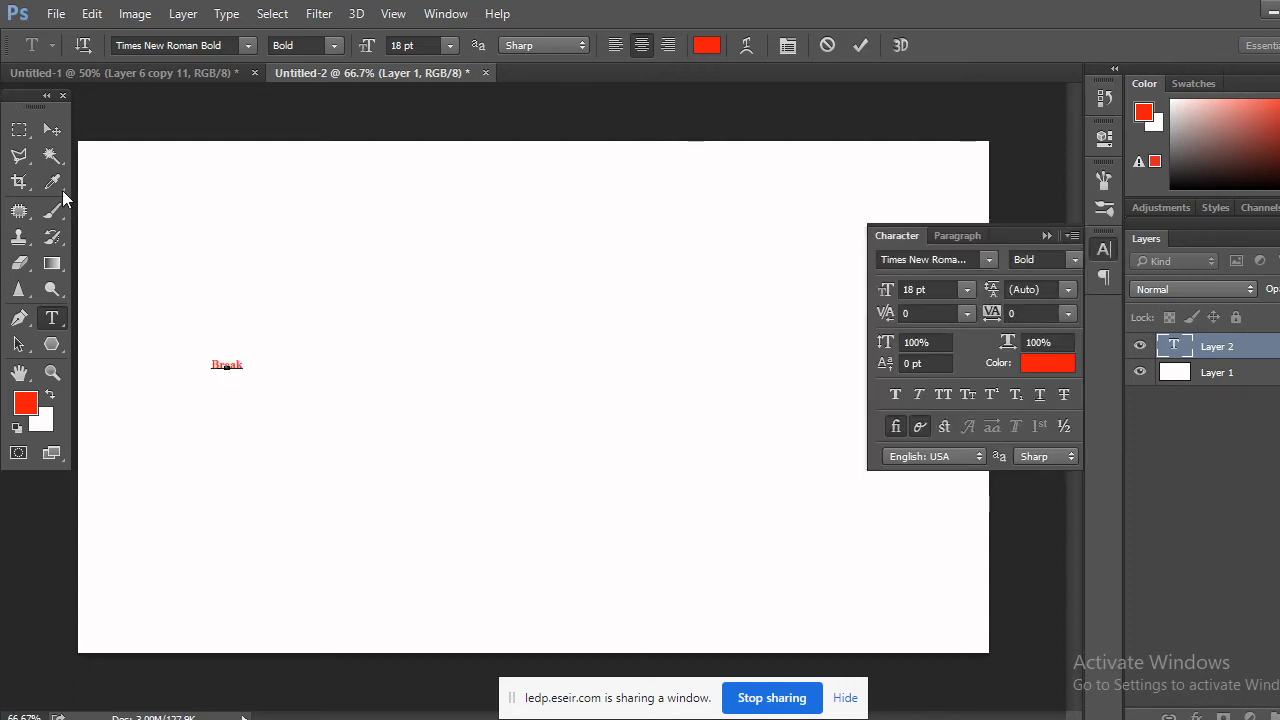
left_click(51, 130)
Enlarge the Break text to span the canvas width and shift it right
key("ctrl+t")
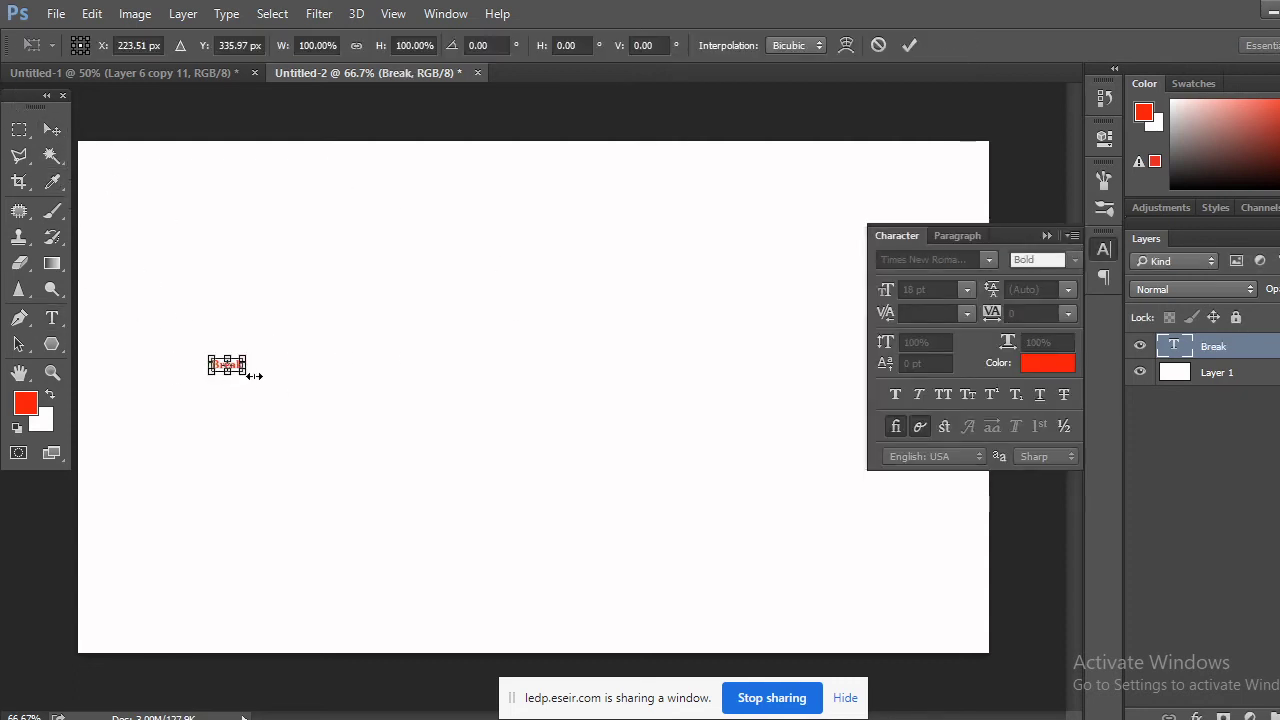
left_click_drag(246, 374, 611, 632)
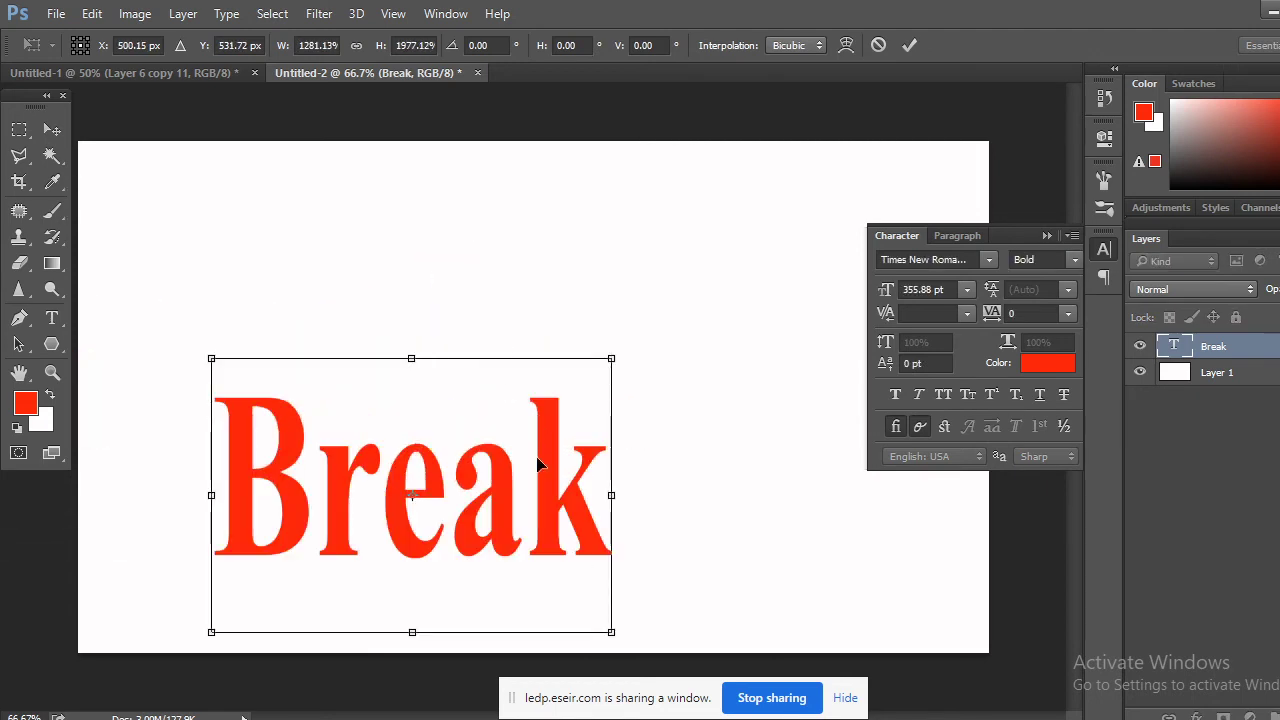
key("ctrl+z")
left_click_drag(248, 377, 750, 705)
left_click(50, 130)
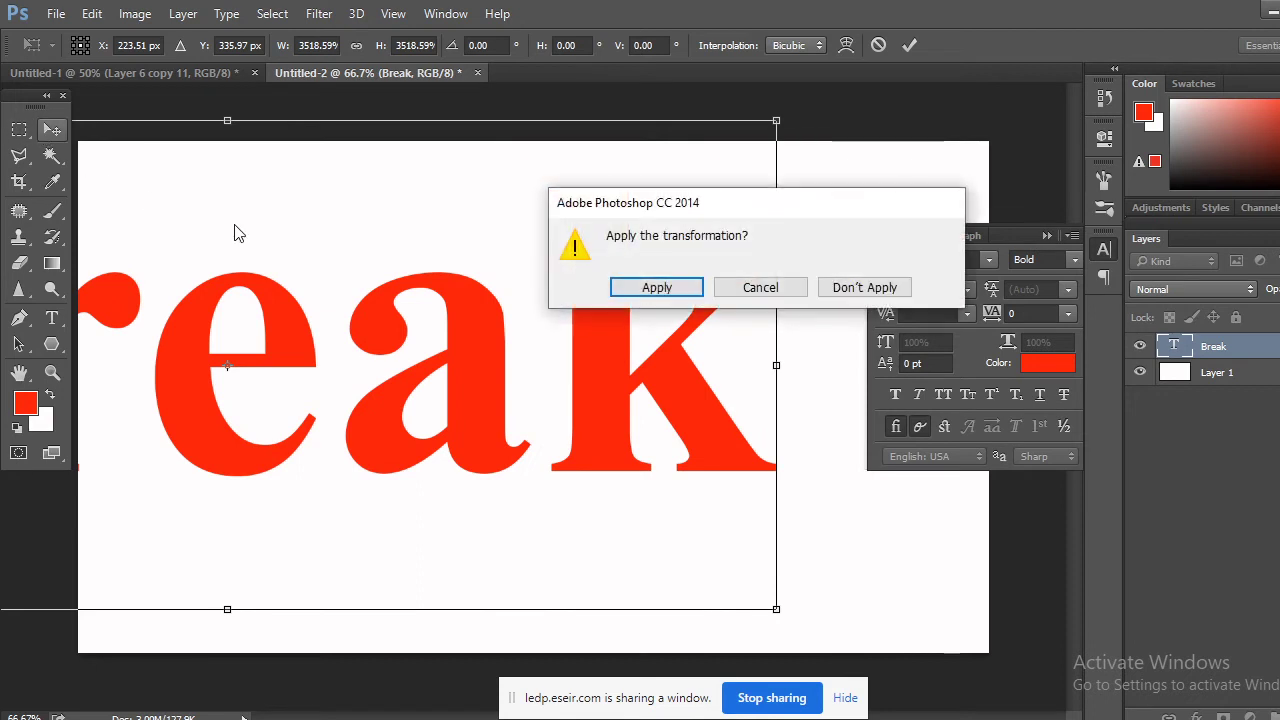
left_click(616, 292)
left_click_drag(502, 358, 750, 376)
left_click(1050, 237)
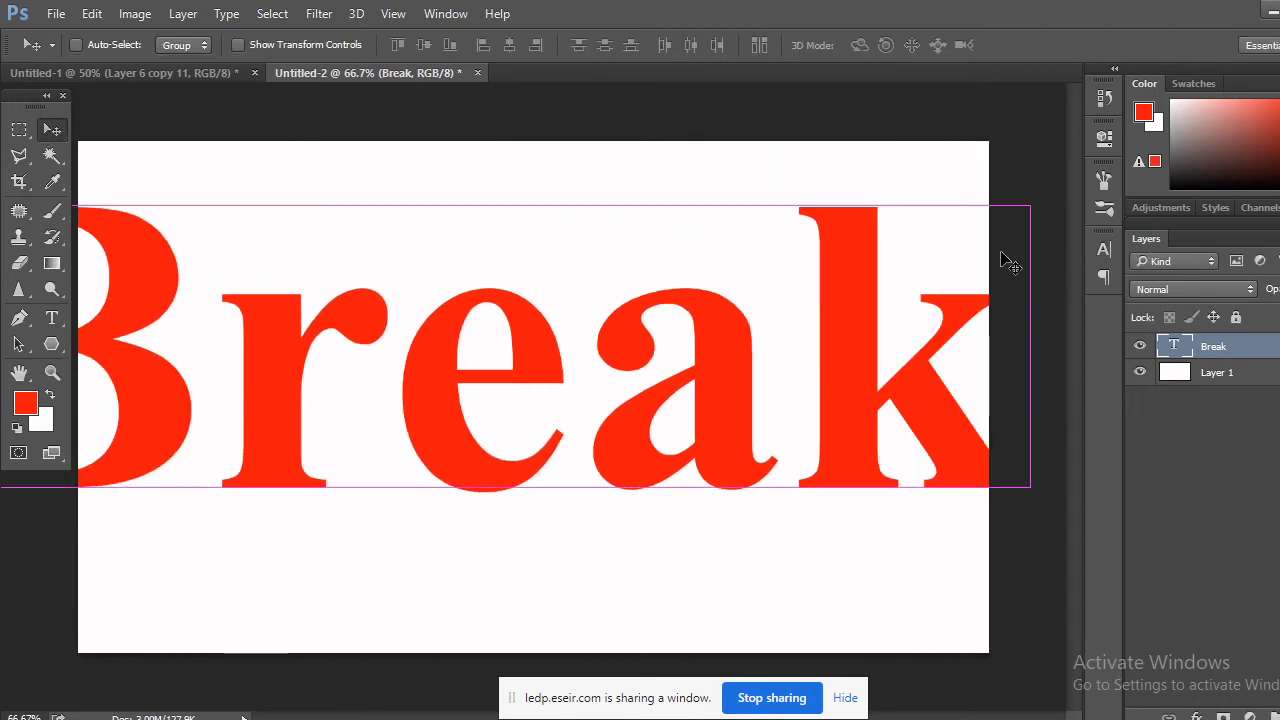
Shrink Break to 81.53% and nudge it right to centre it on the canvas
key("ctrl+t")
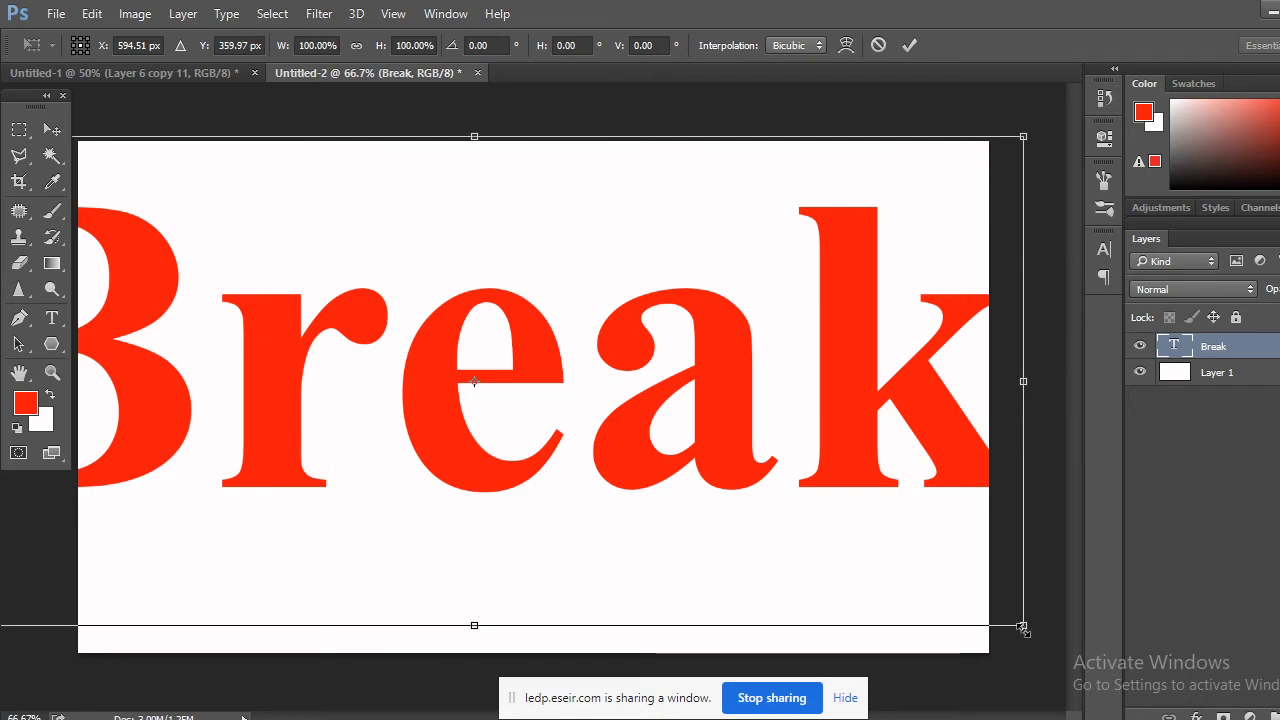
left_click_drag(1022, 625, 940, 531)
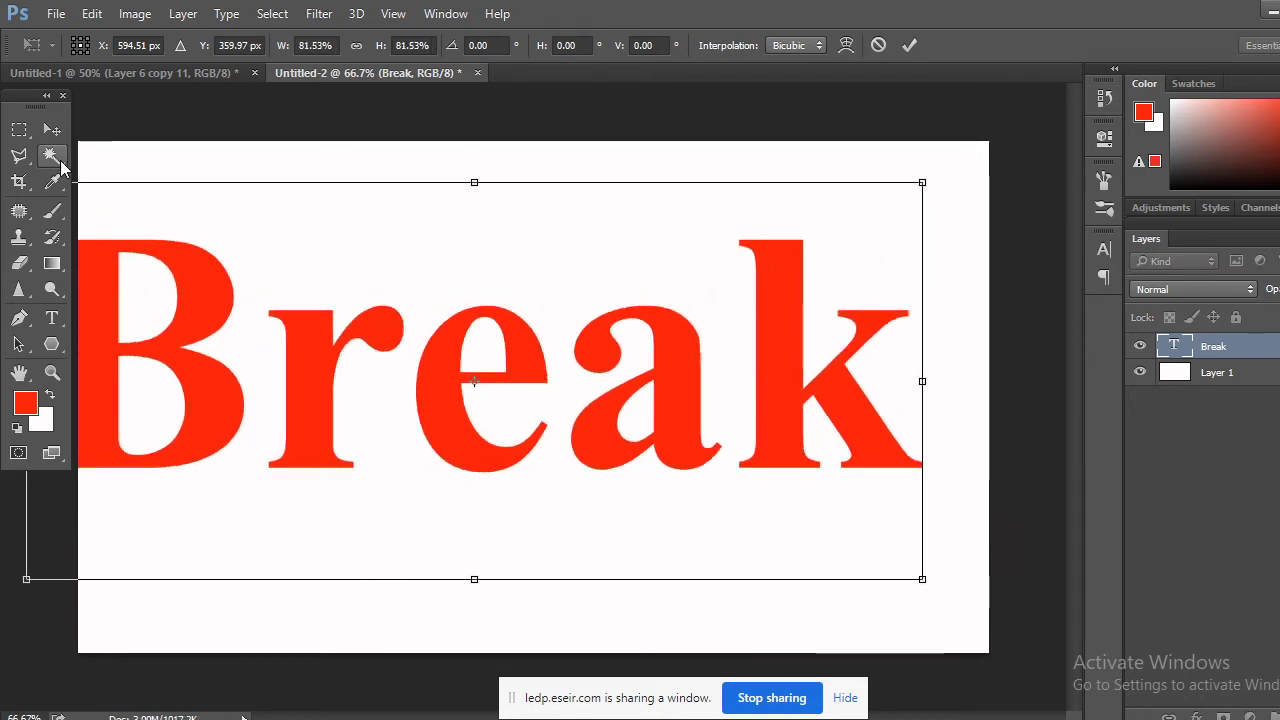
key("v")
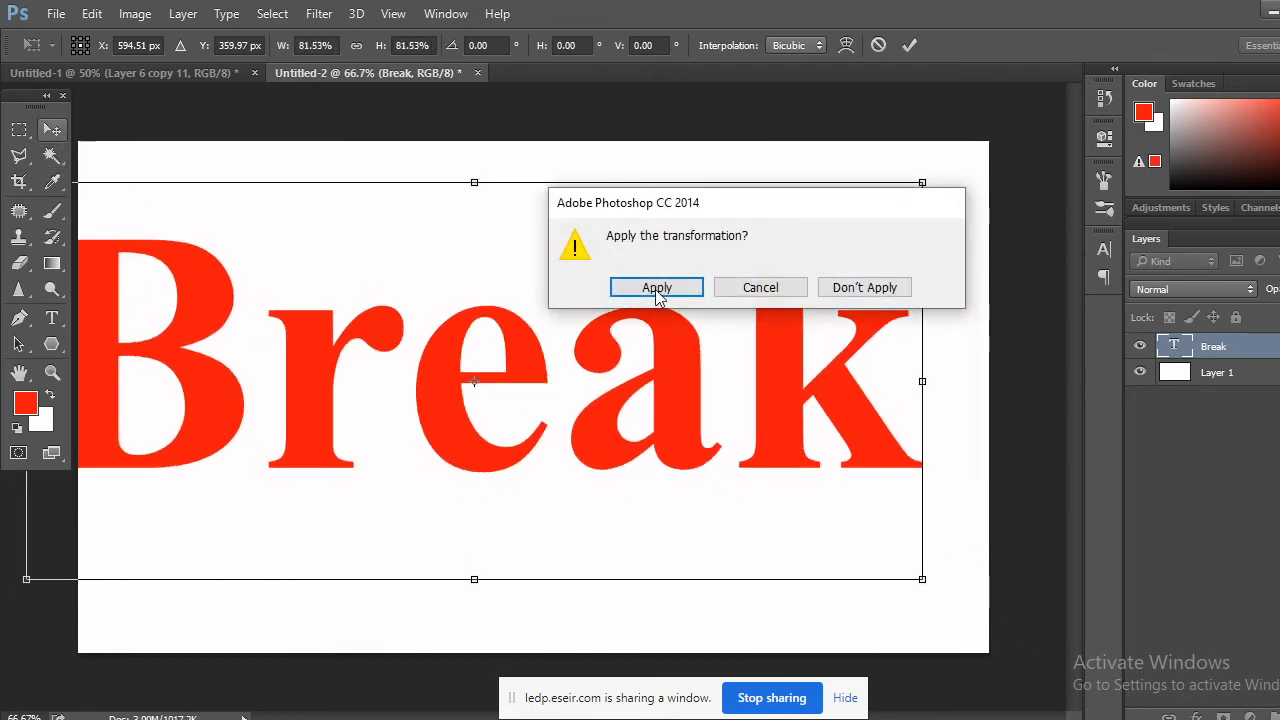
left_click(660, 287)
key("Right")
key("Right")
key("Right")
key("Right")
key("Right")
key("Right")
key("Right")
key("Right")
key("Right")
key("Right")
key("Right")
key("Right")
key("Right")
key("Right")
key("Right")
key("Right")
key("Right")
key("Right")
key("Right")
key("Right")
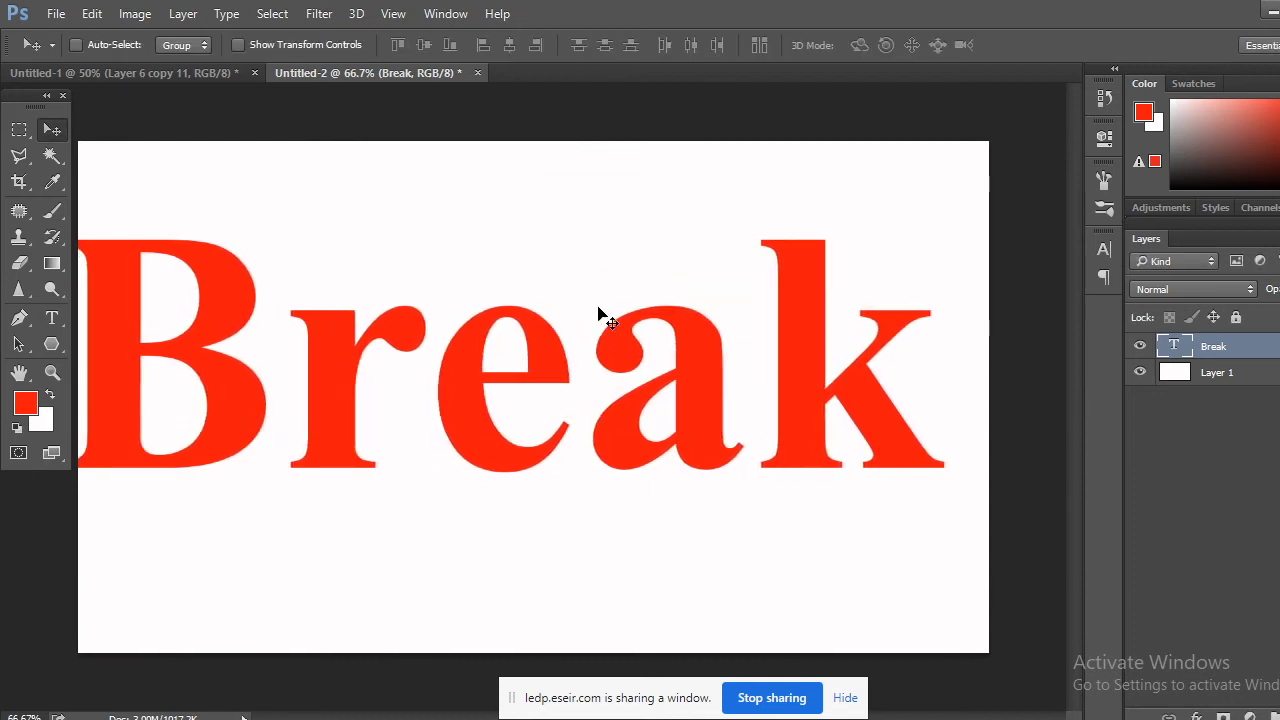
left_click_drag(826, 366, 835, 366)
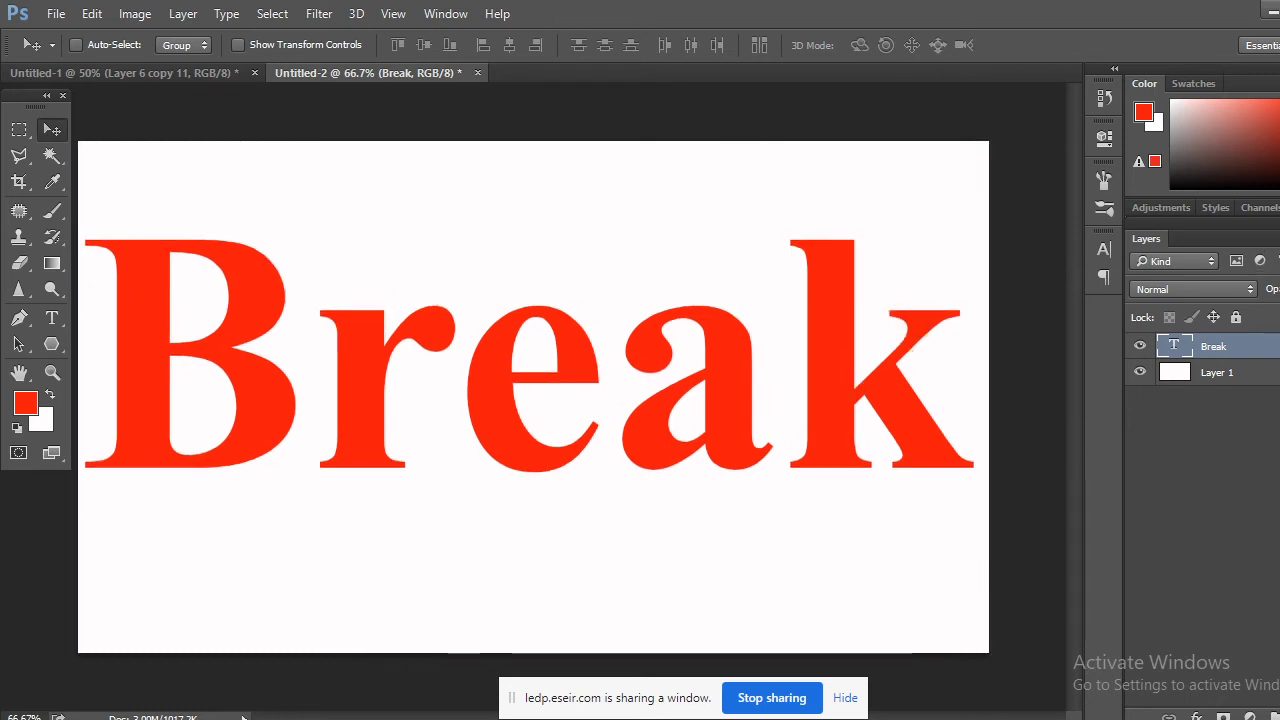
In the ESEIR classroom window, stop the webcam and mute the microphone
mouse_move(217, 712)
left_click(106, 649)
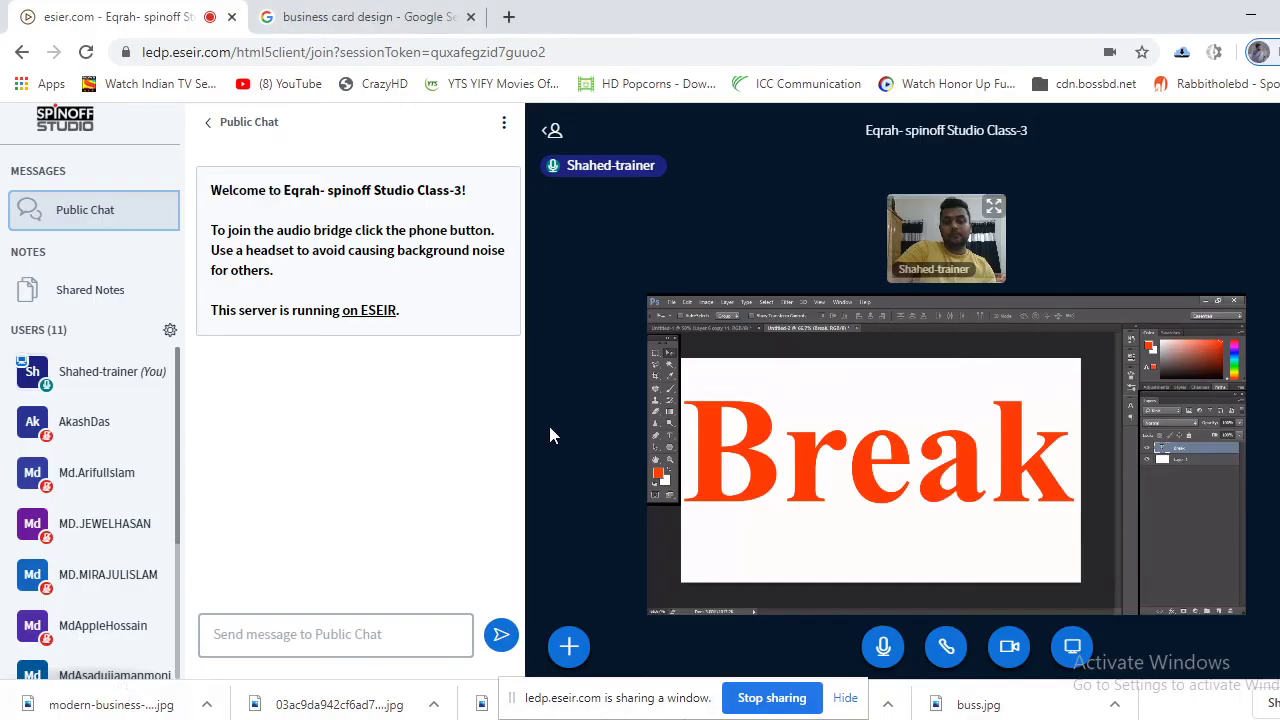
left_click(1009, 646)
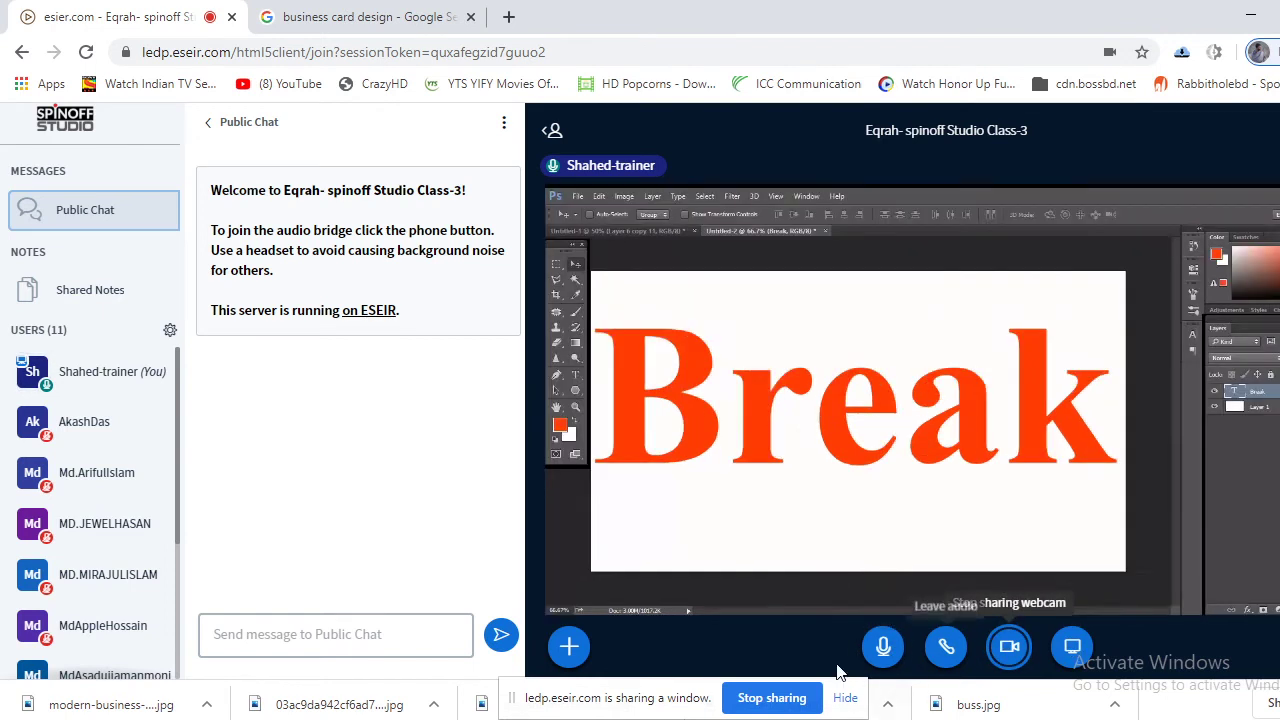
left_click(883, 648)
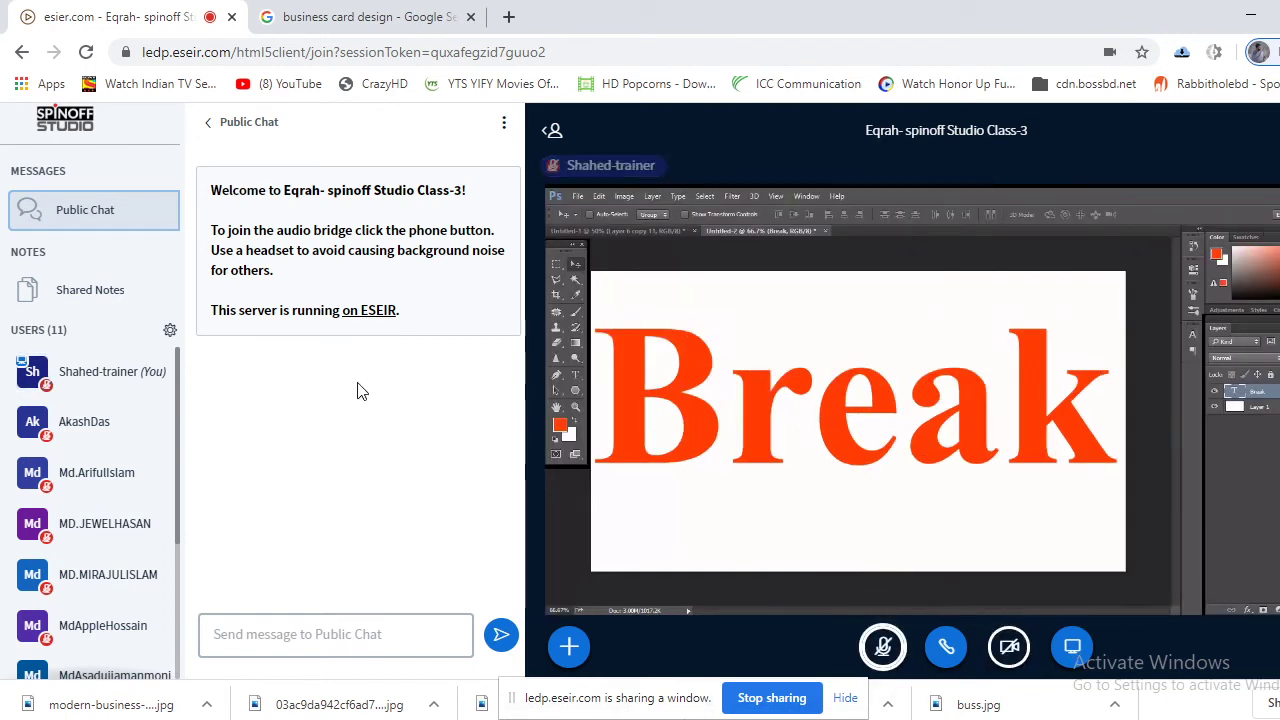
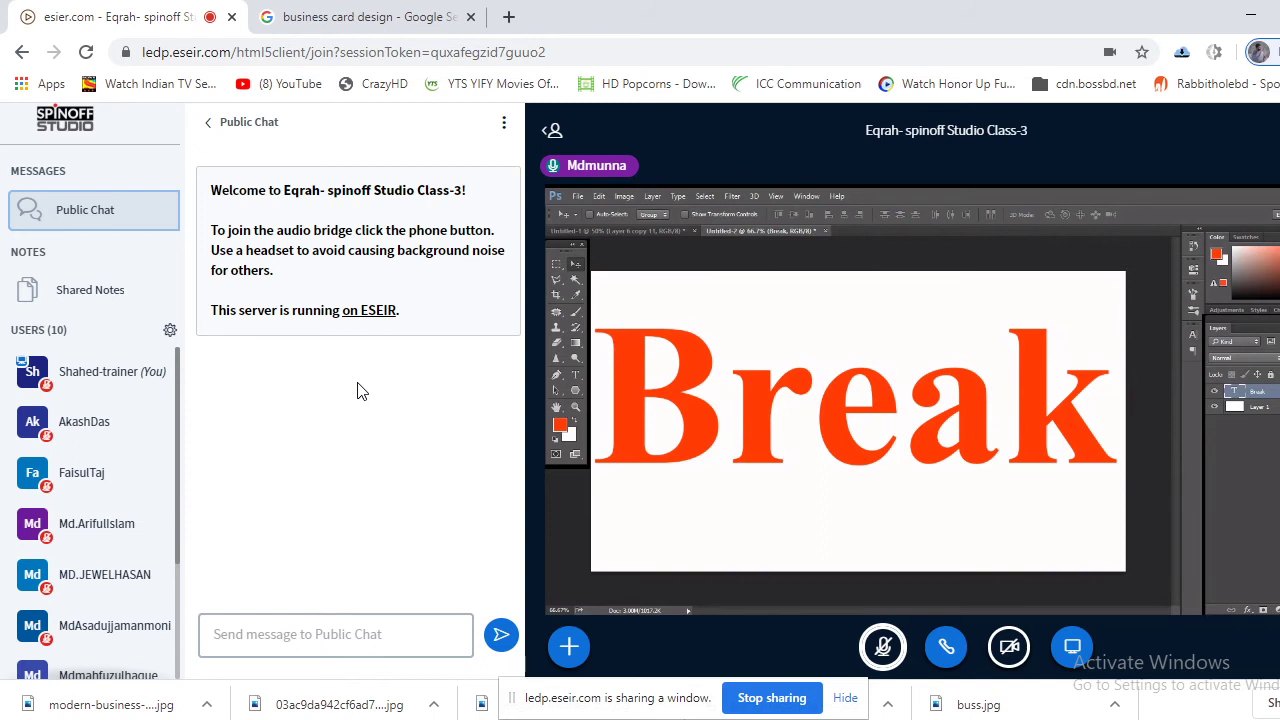
Unmute the mic and start the webcam so the trainer's video appears above the shared screen
left_click(883, 646)
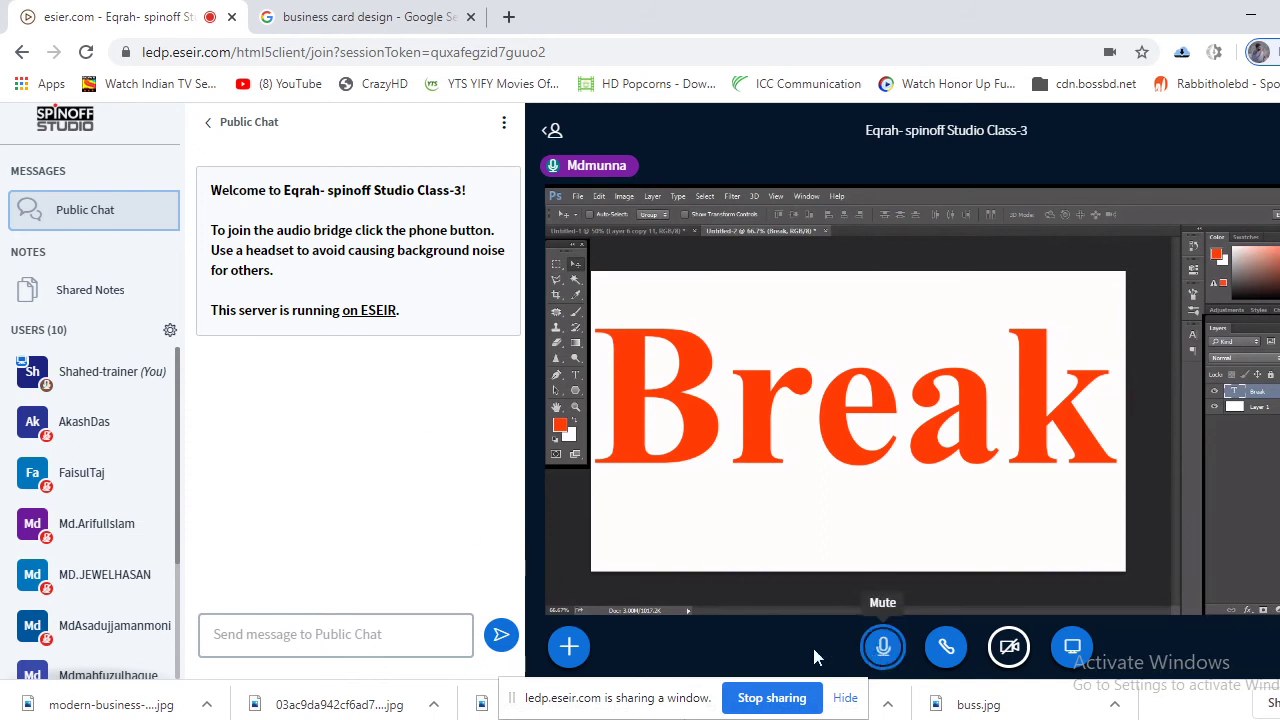
left_click(1009, 646)
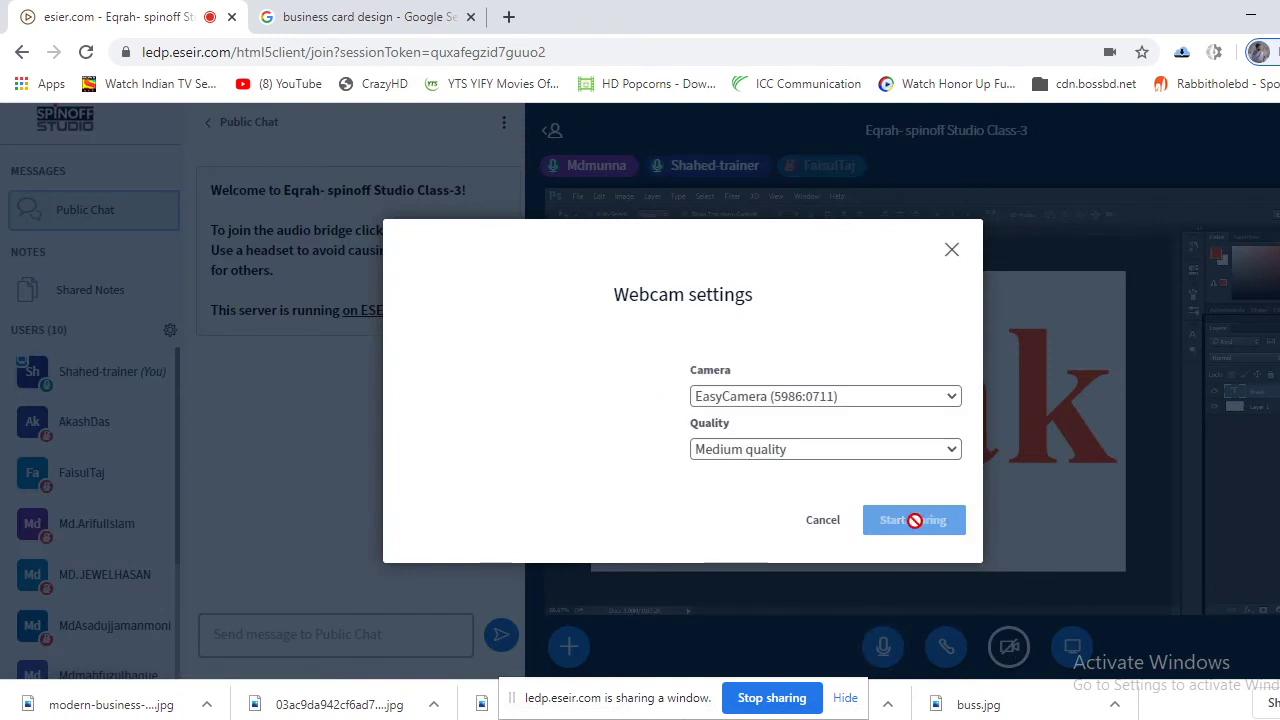
left_click(914, 522)
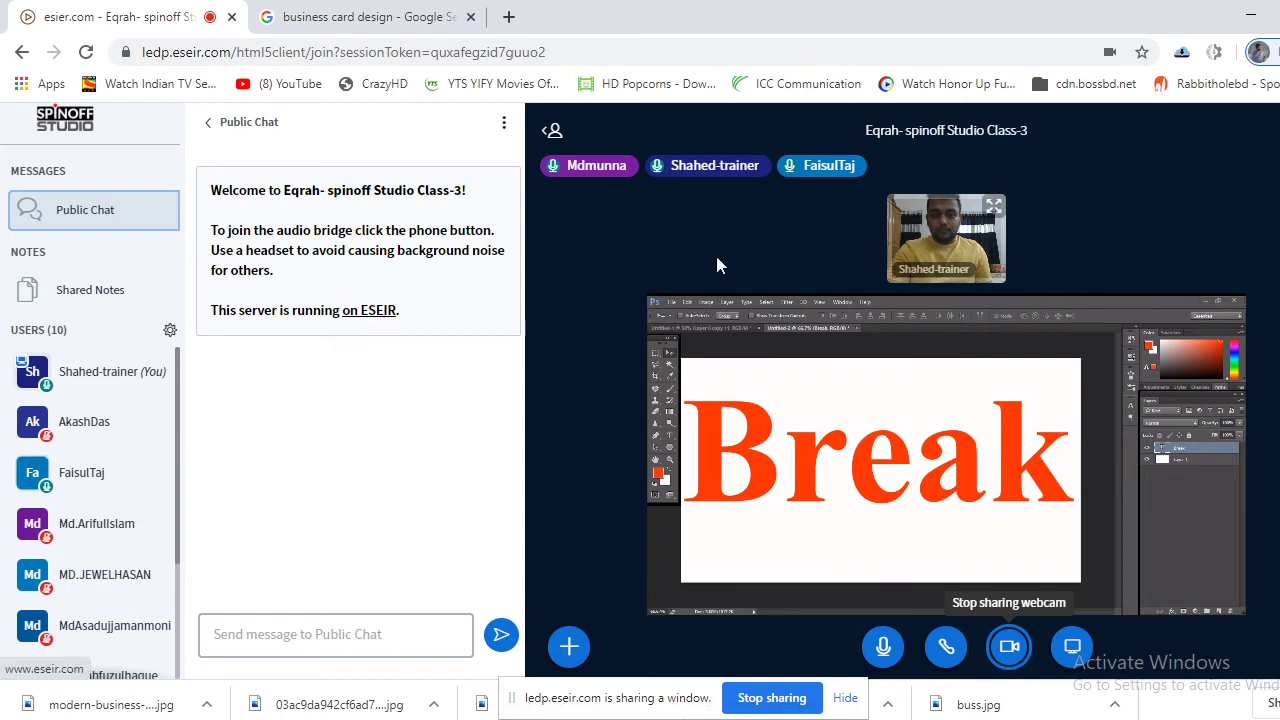
scroll(100, 480, "down", 3)
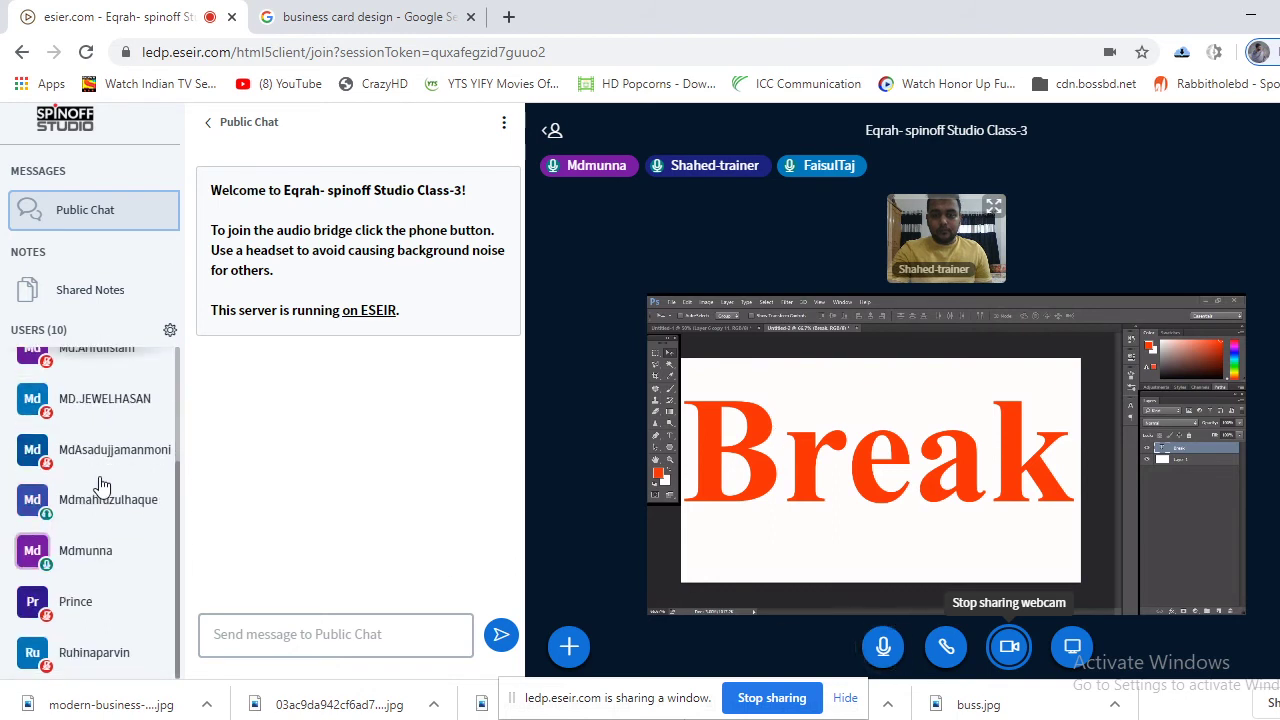
scroll(100, 485, "up", 3)
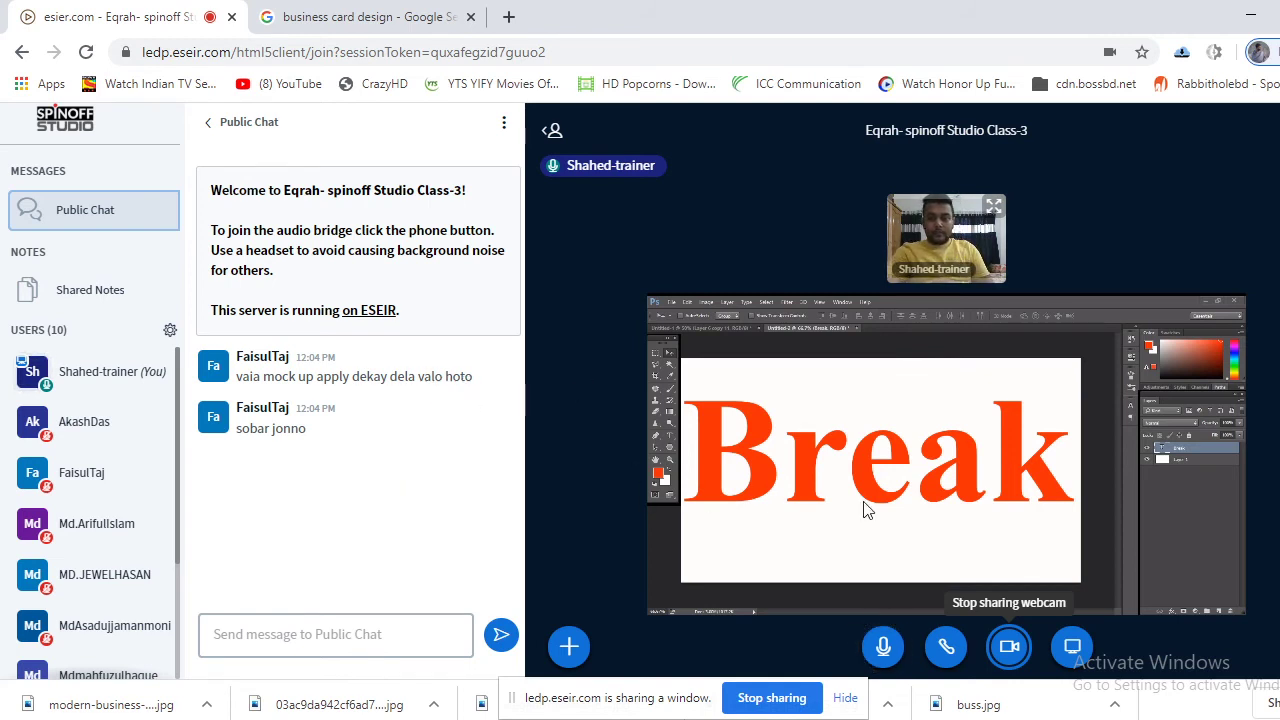
scroll(105, 470, "down", 3)
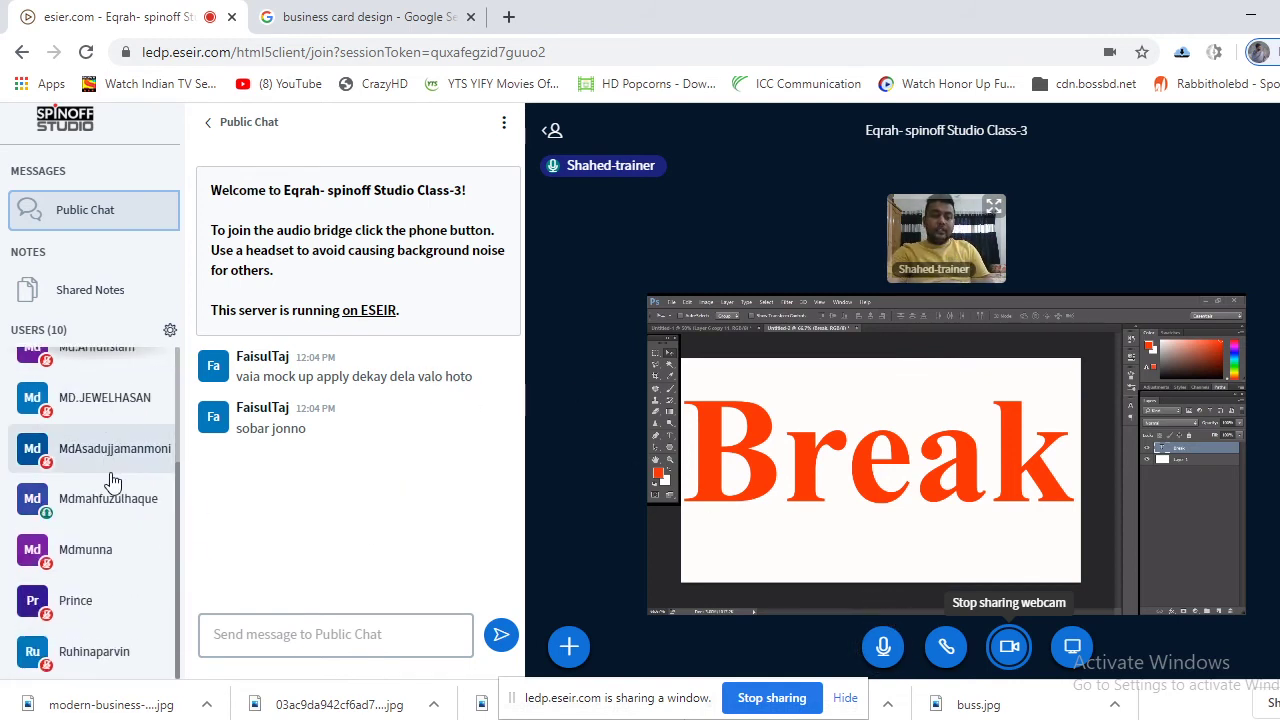
scroll(110, 495, "up", 3)
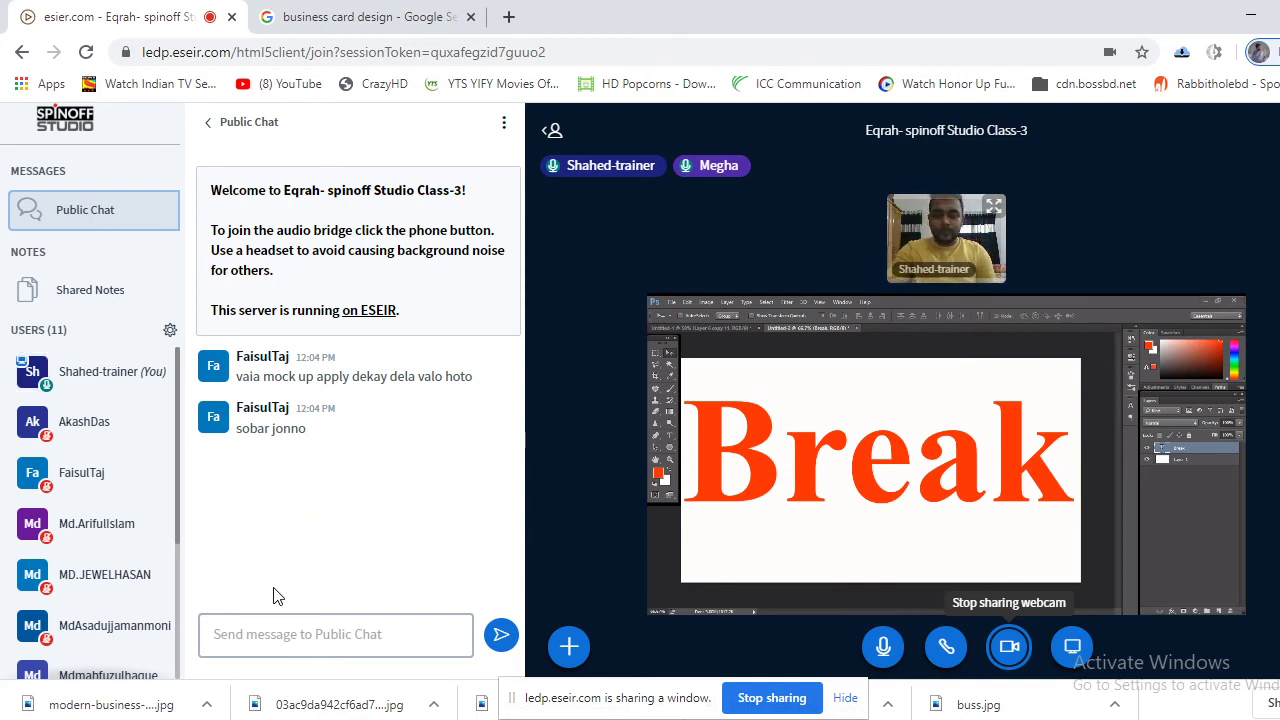
scroll(98, 590, "down", 3)
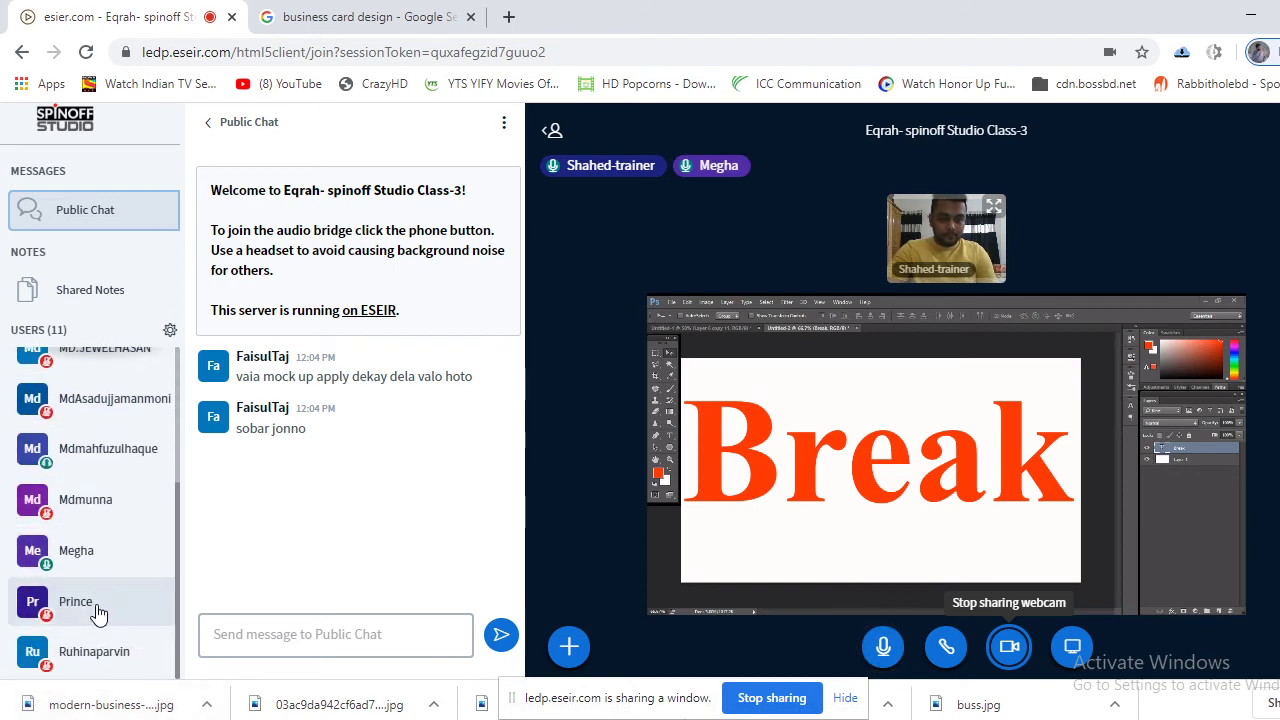
scroll(100, 610, "up", 3)
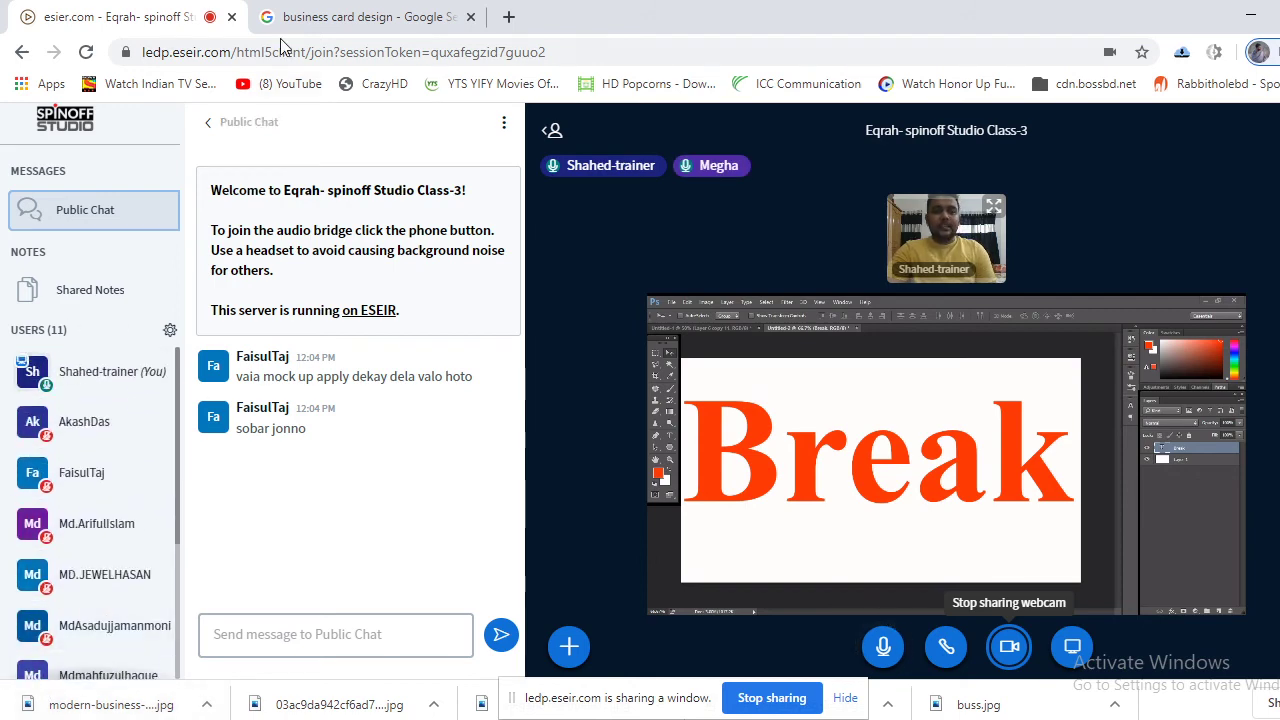
Check the business card design image results, then go back to the class session and scroll it
left_click(316, 18)
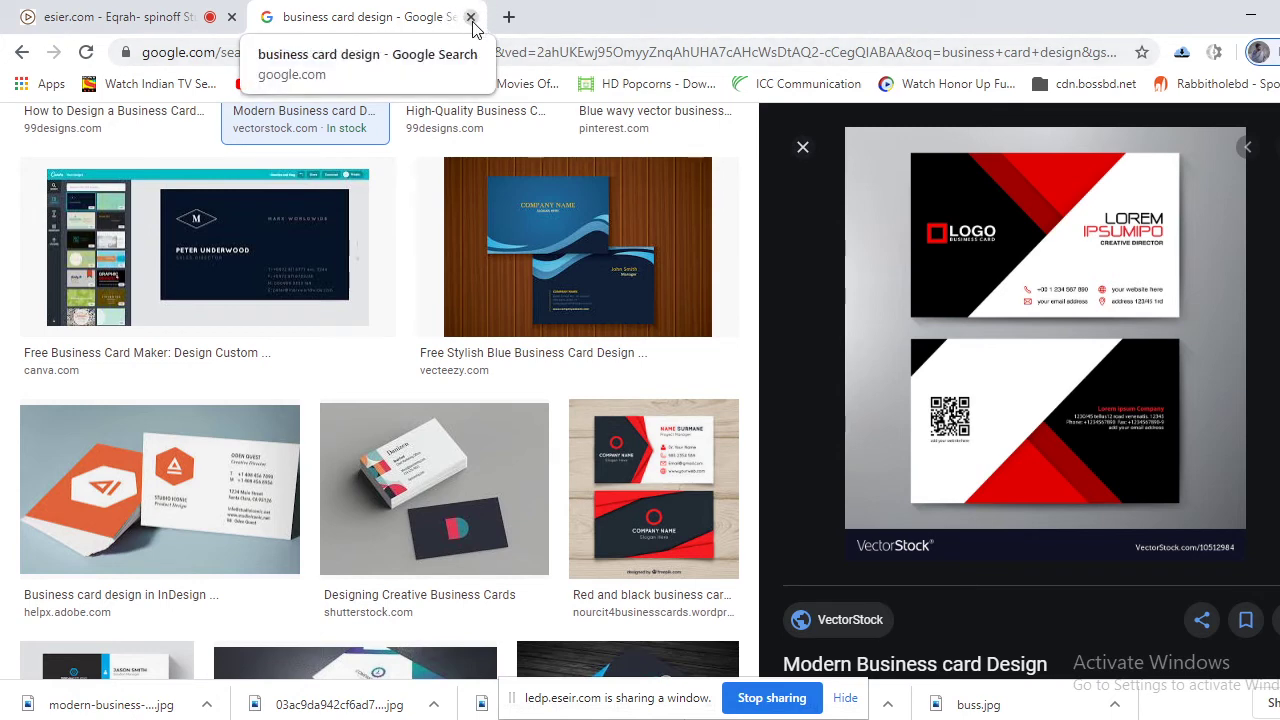
left_click(88, 12)
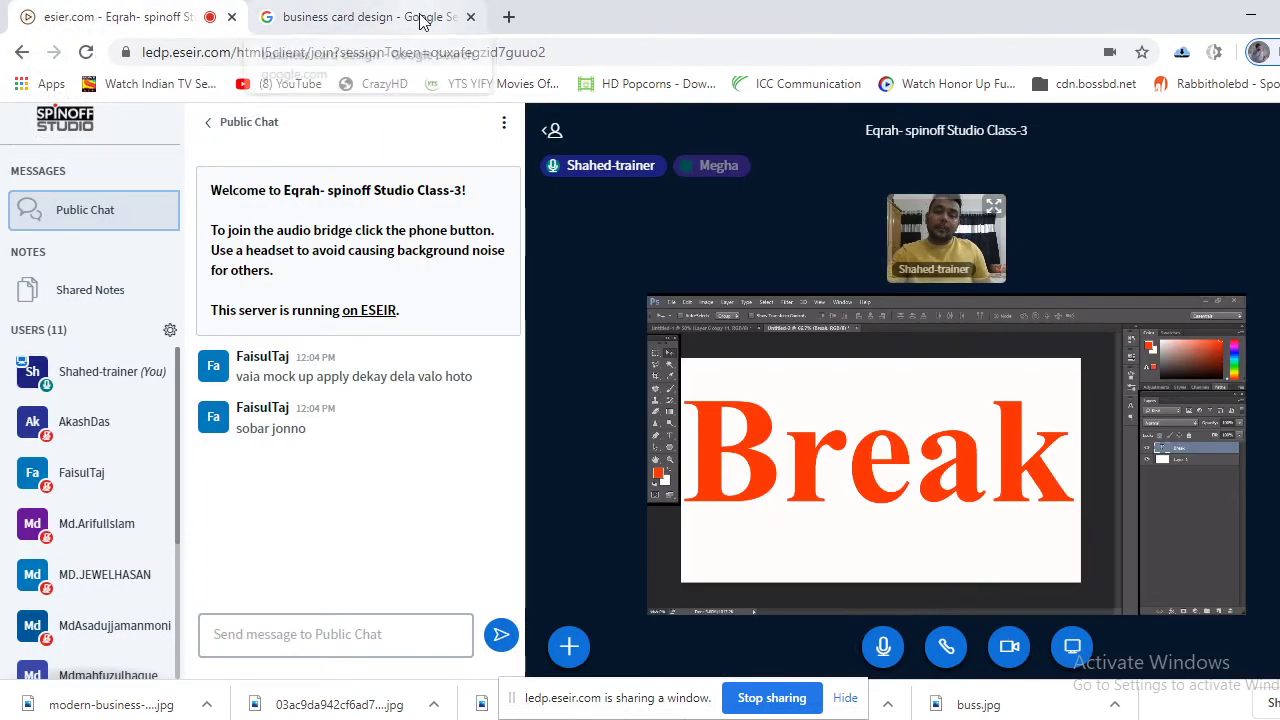
scroll(45, 583, "down", 1)
scroll(60, 585, "down", 3)
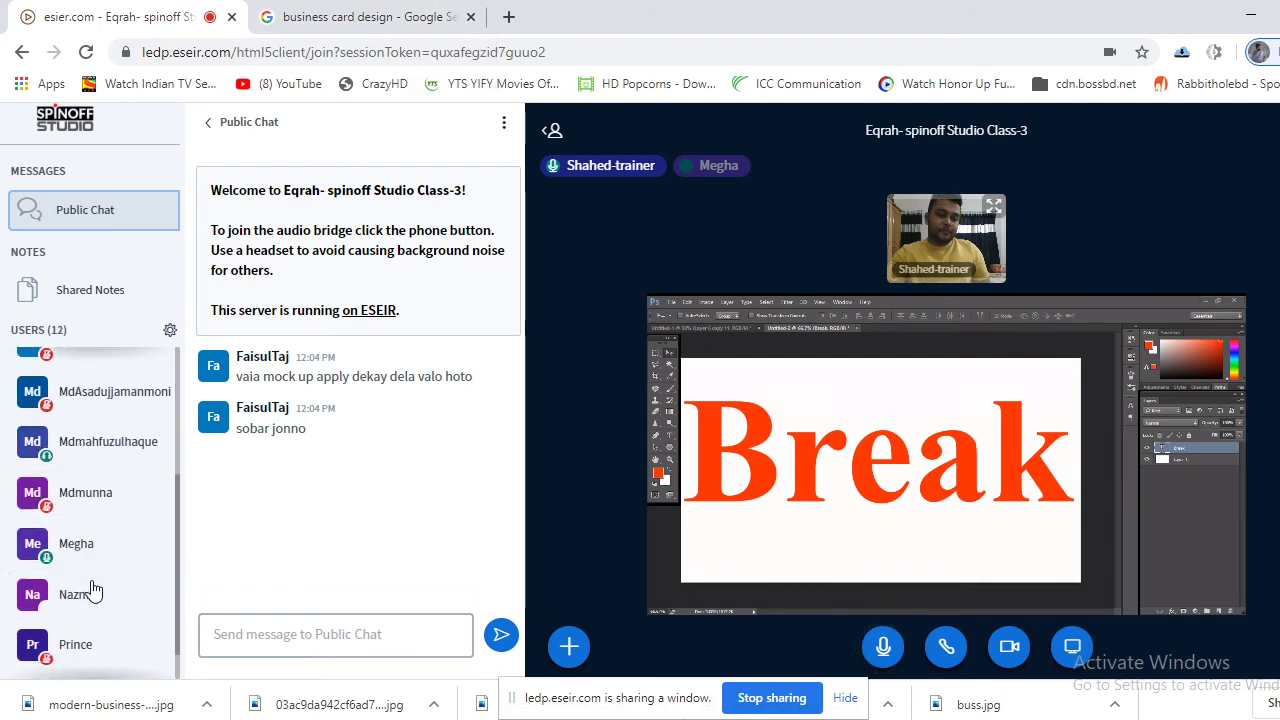
scroll(138, 615, "up", 5)
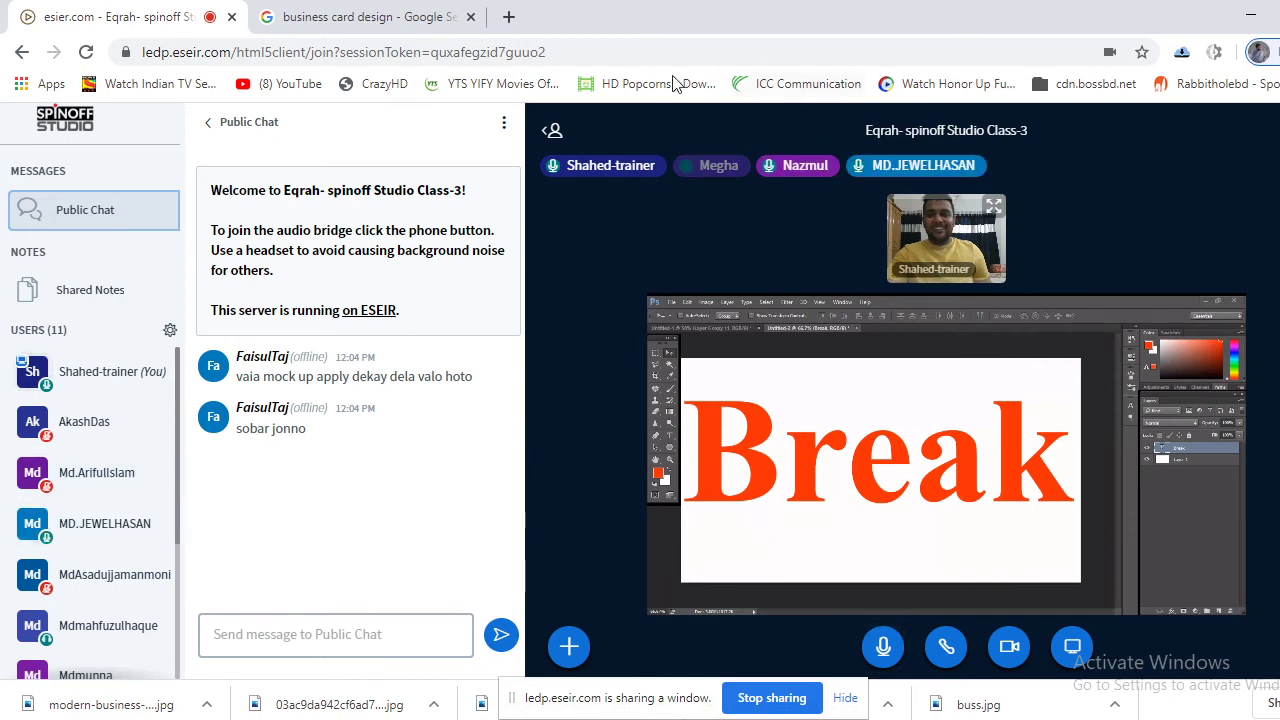
Flip between the image results and the class session a few more times, adjusting the class view
left_click(343, 12)
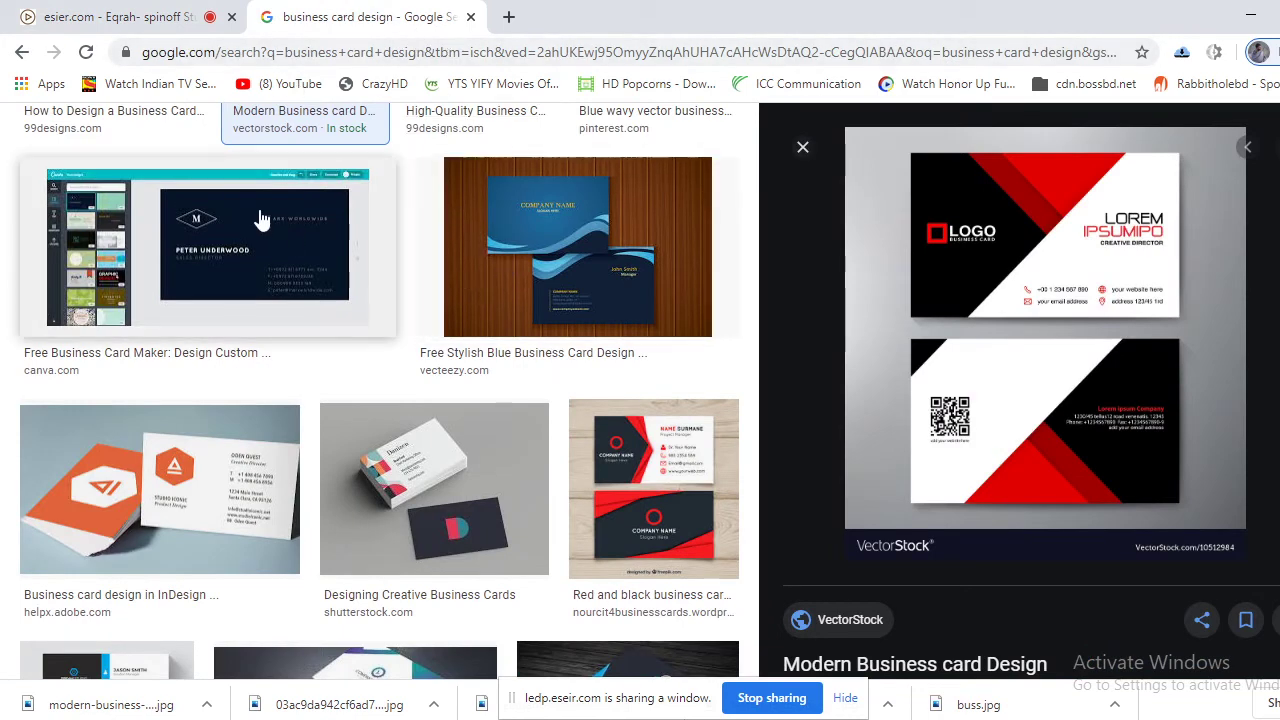
left_click(140, 17)
left_click(376, 14)
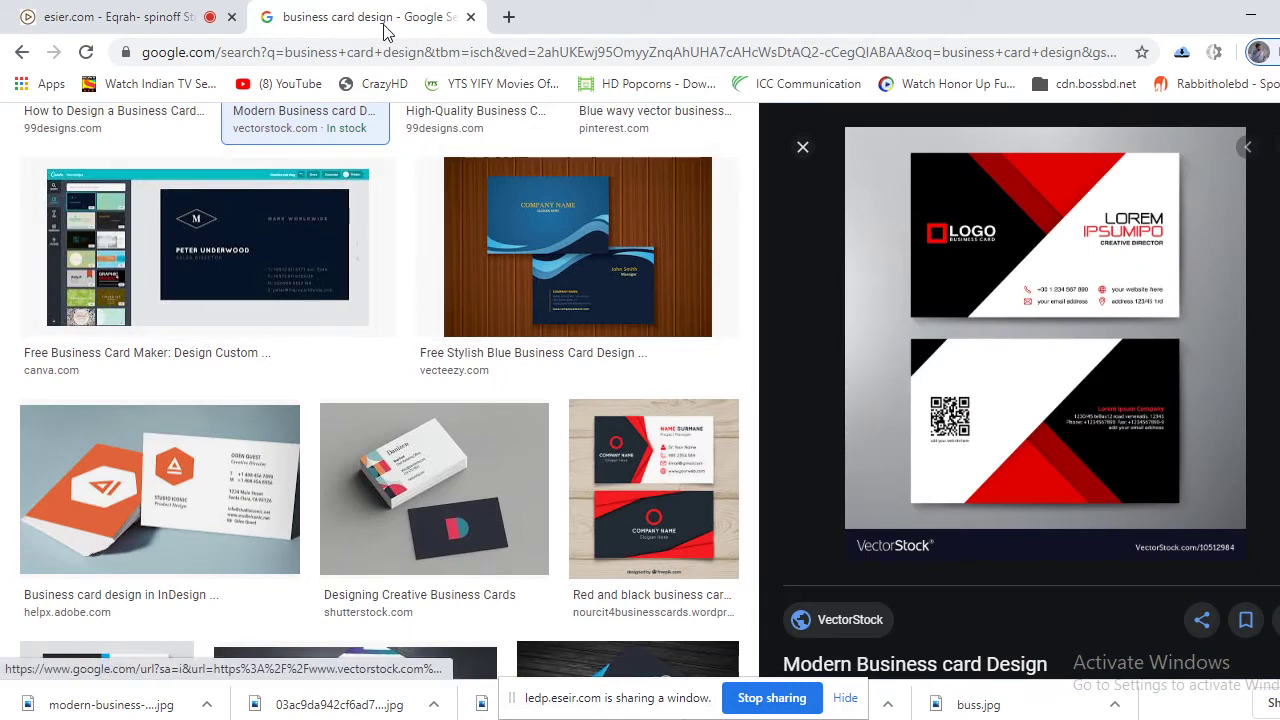
left_click(162, 13)
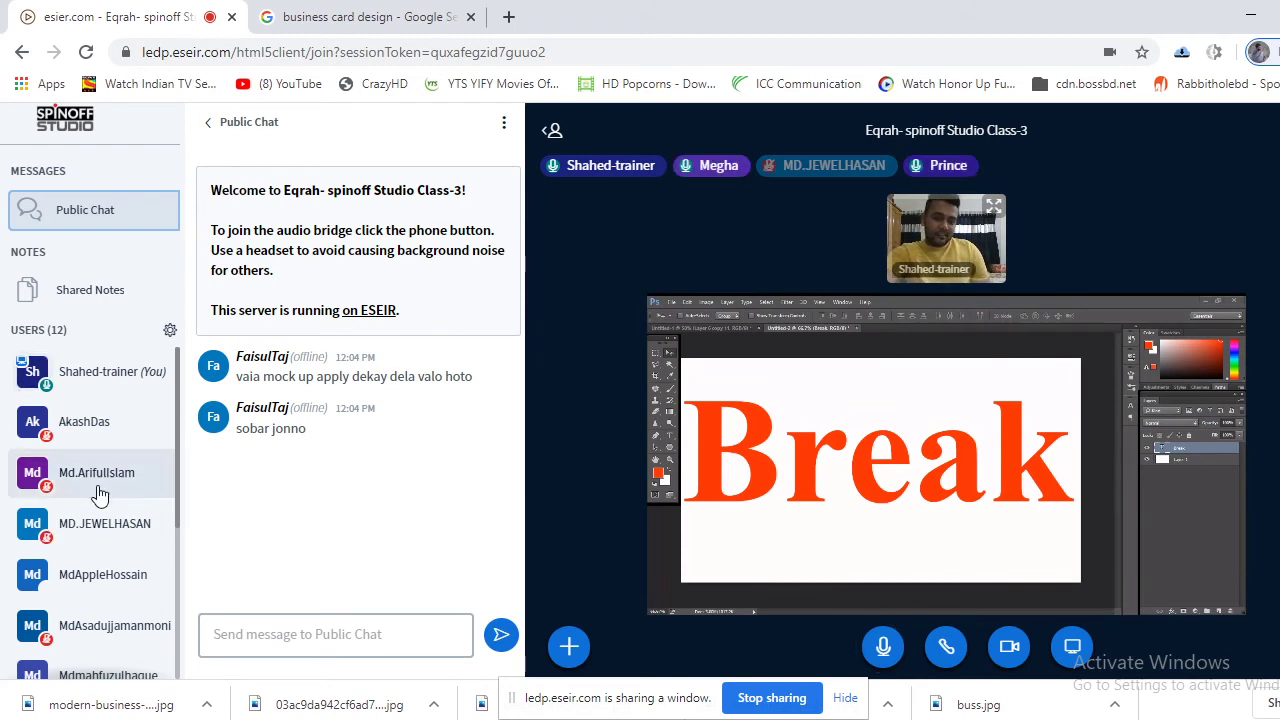
scroll(95, 500, "down", 3)
scroll(100, 555, "up", 3)
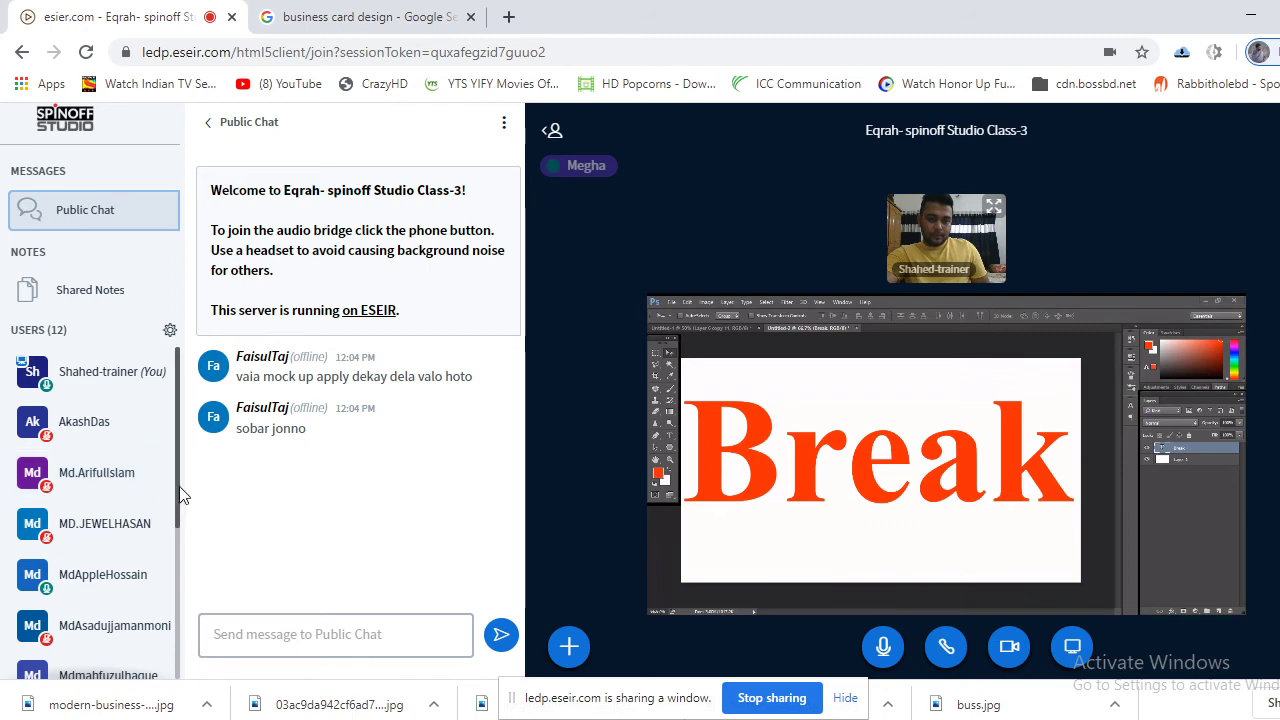
left_click_drag(180, 494, 177, 440)
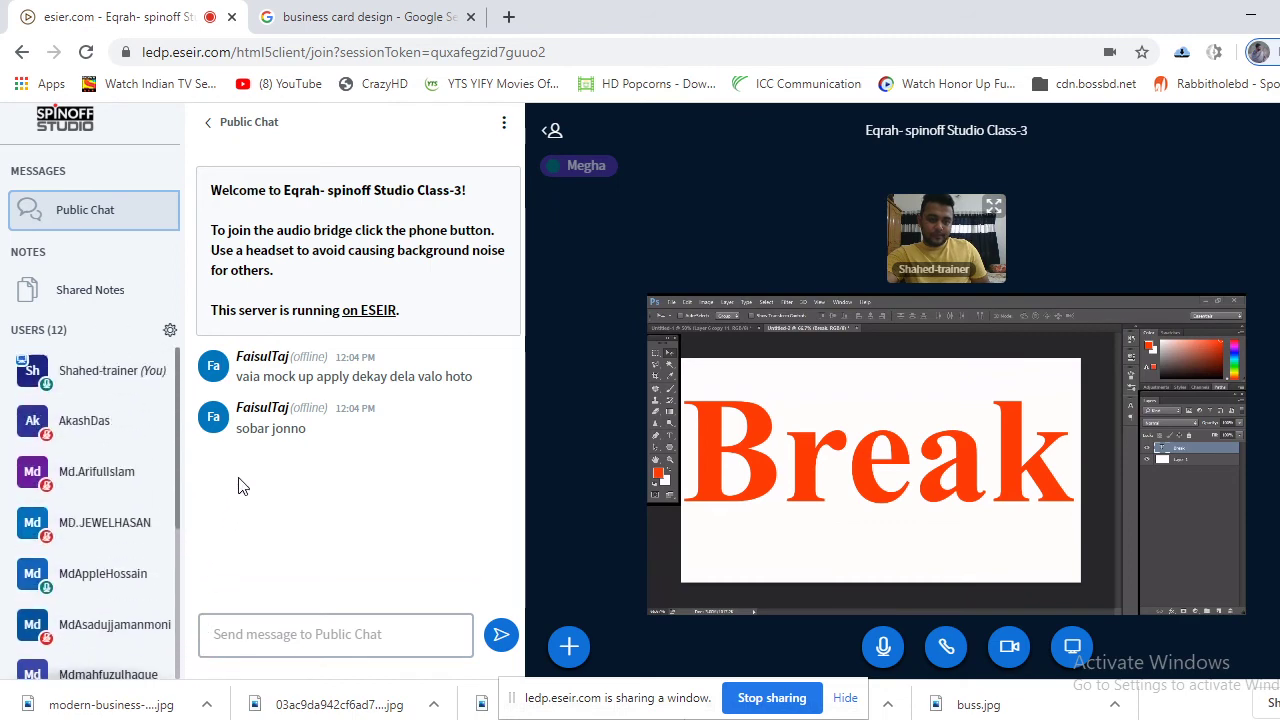
Return to the business card design image results, scrolled back to the top
left_click(360, 17)
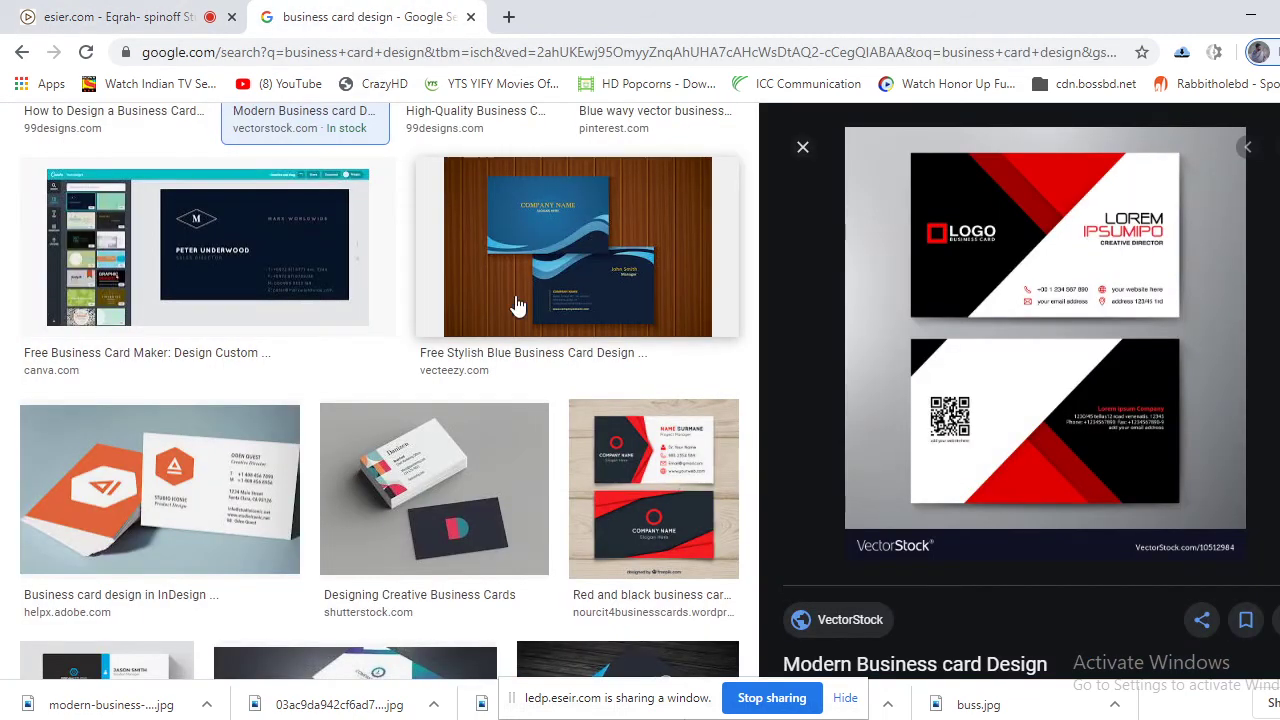
scroll(418, 395, "up", 2)
scroll(418, 395, "up", 3)
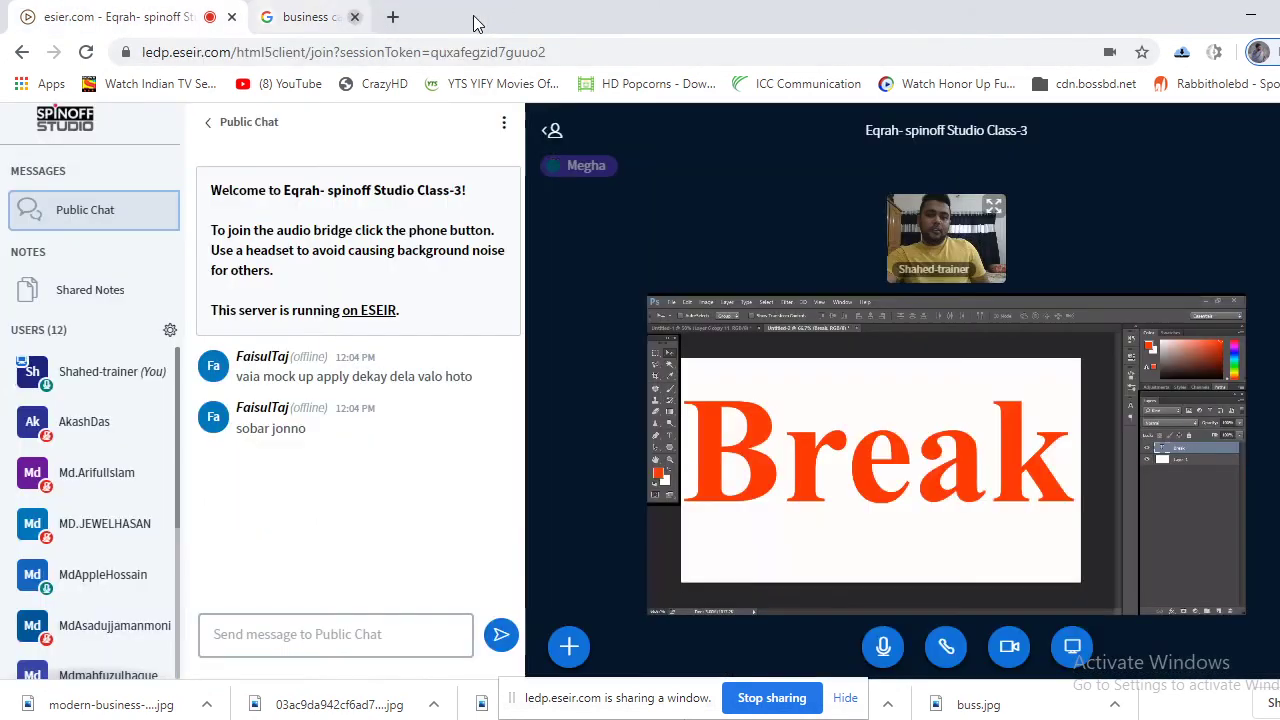
Close the 'business card design - Google Search' tab, leaving only the ESEIR class session
left_click(470, 17)
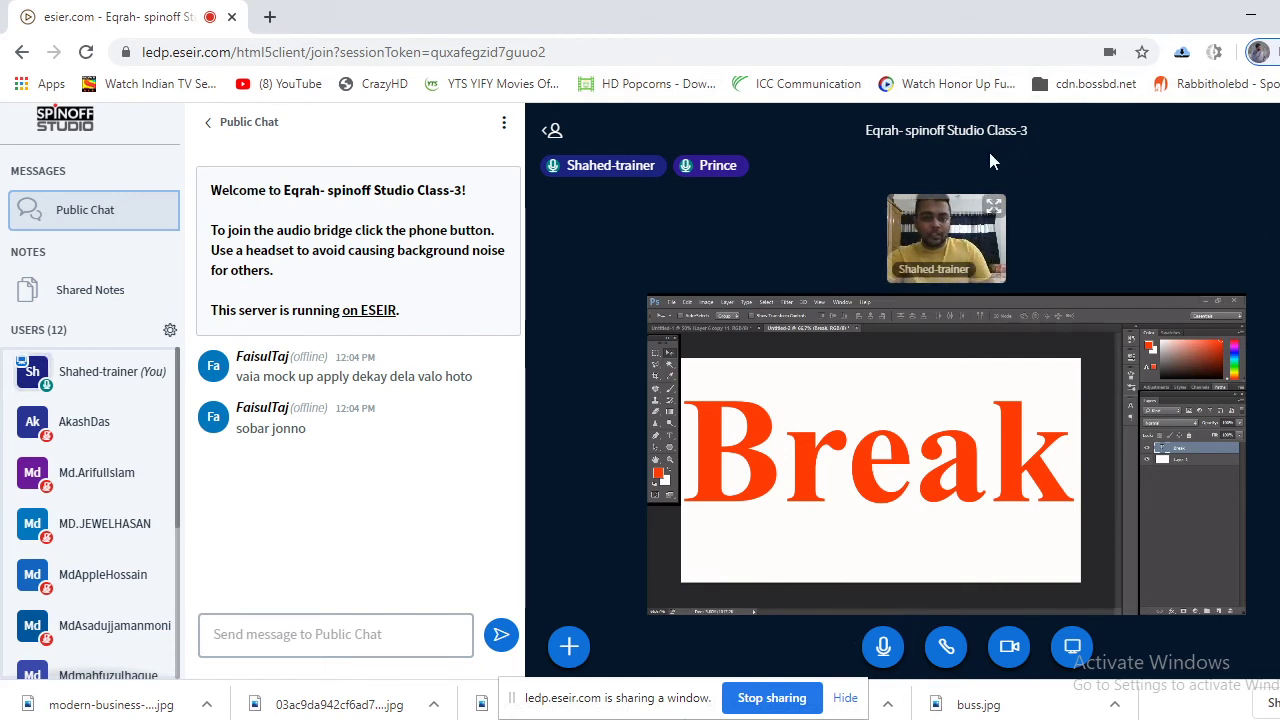
scroll(166, 545, "down", 3)
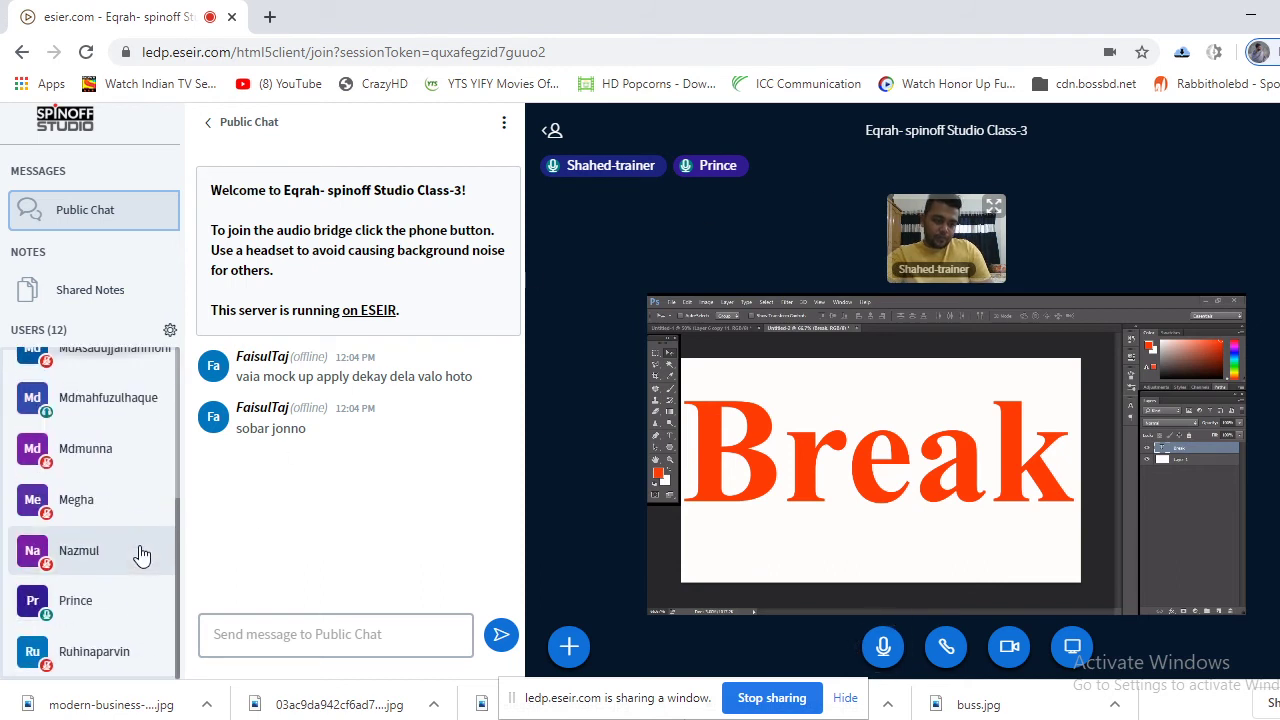
scroll(190, 568, "up", 3)
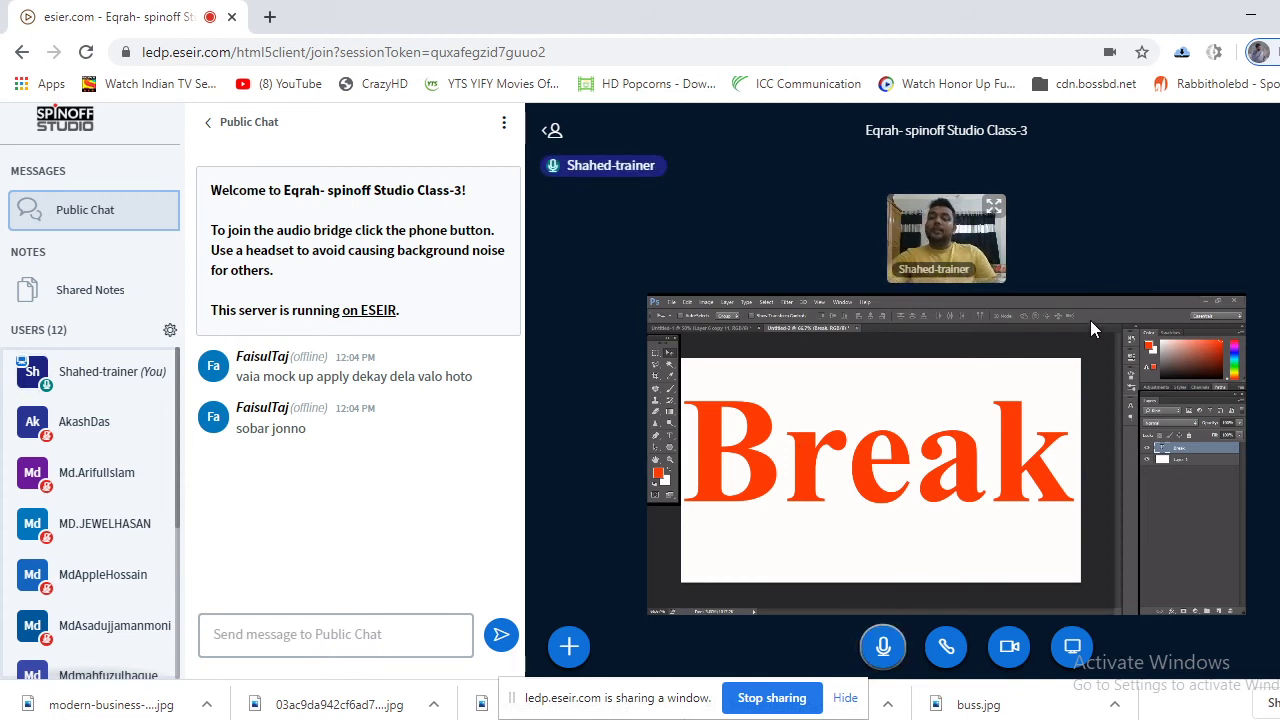
Hide Chrome and launch WhatsApp from the Desktop folder in File Explorer
left_click(1266, 12)
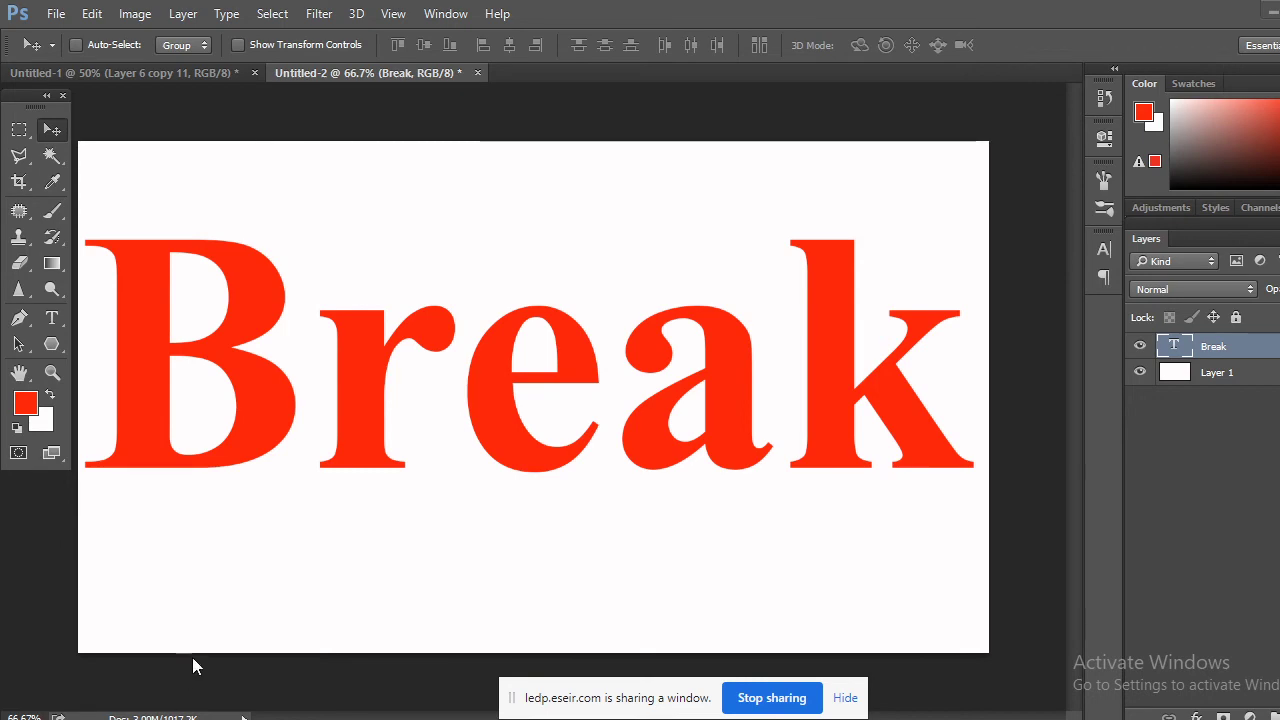
key("super+e")
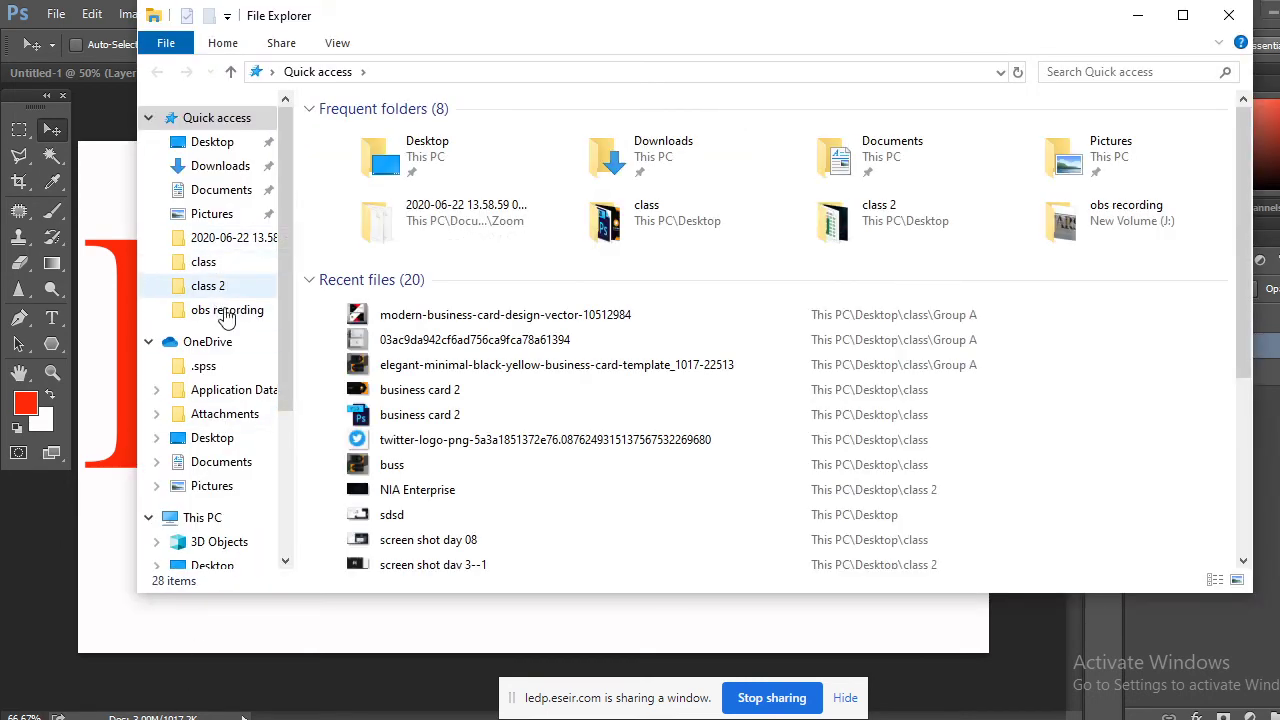
left_click(213, 142)
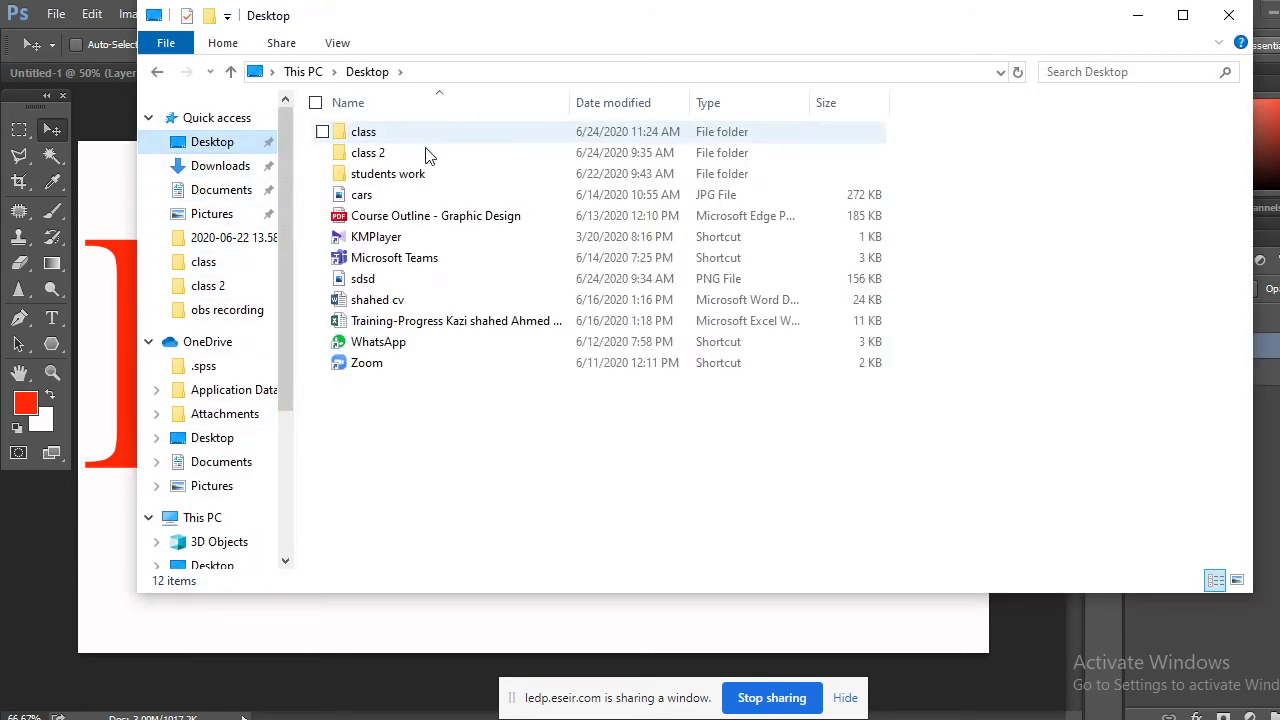
double_click(400, 343)
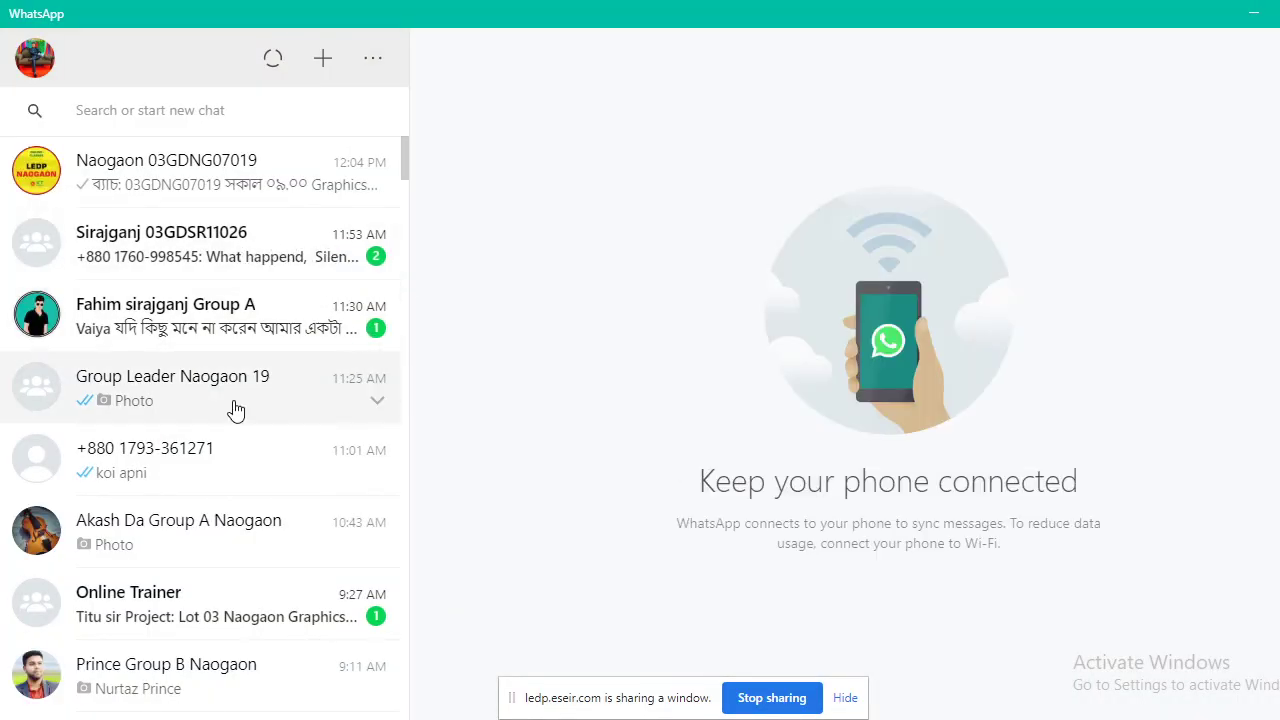
In the Sirajganj Group A chat, reply 'okkkkkk' quoting the long latest message
left_click(306, 325)
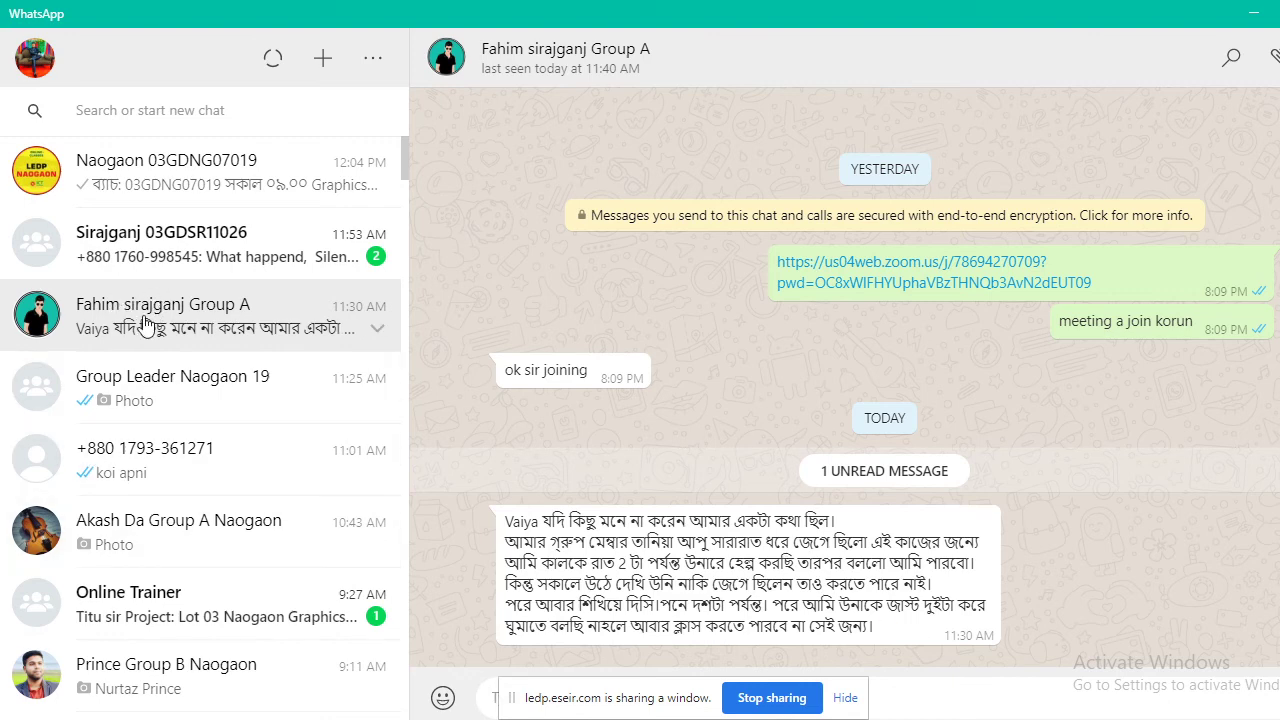
left_click_drag(560, 540, 971, 563)
left_click(1061, 569)
left_click(984, 516)
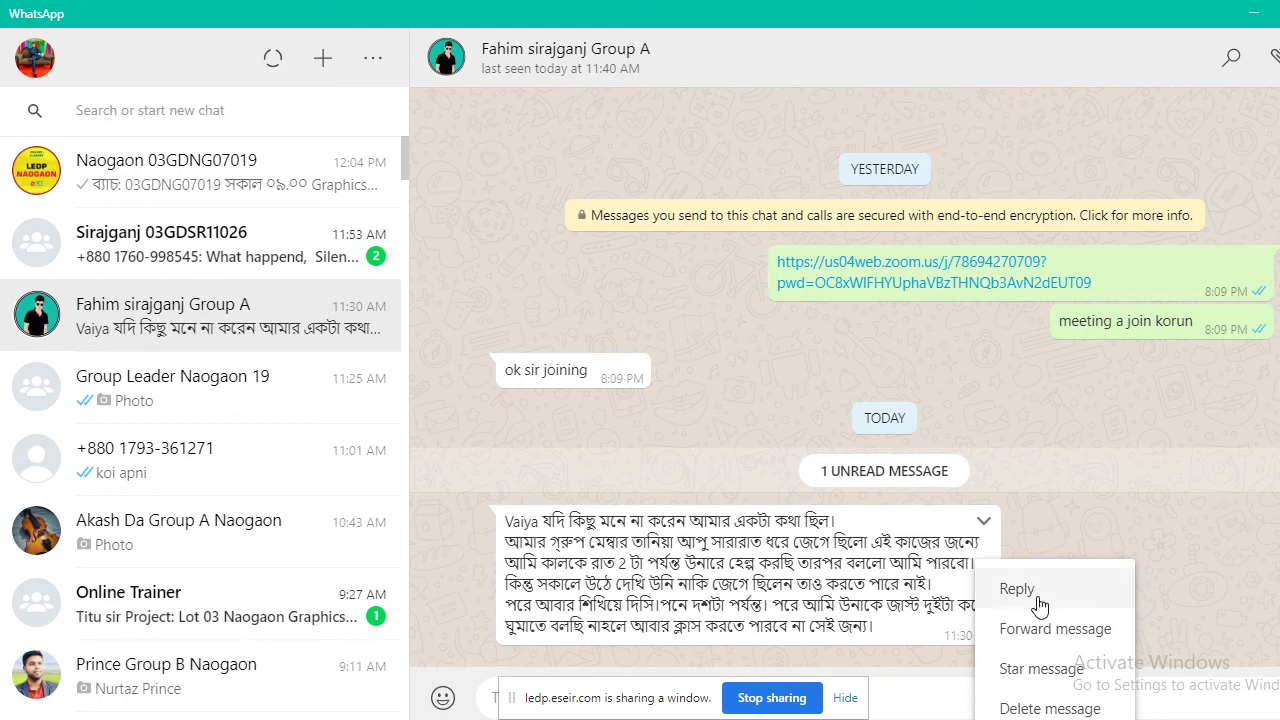
left_click(1017, 589)
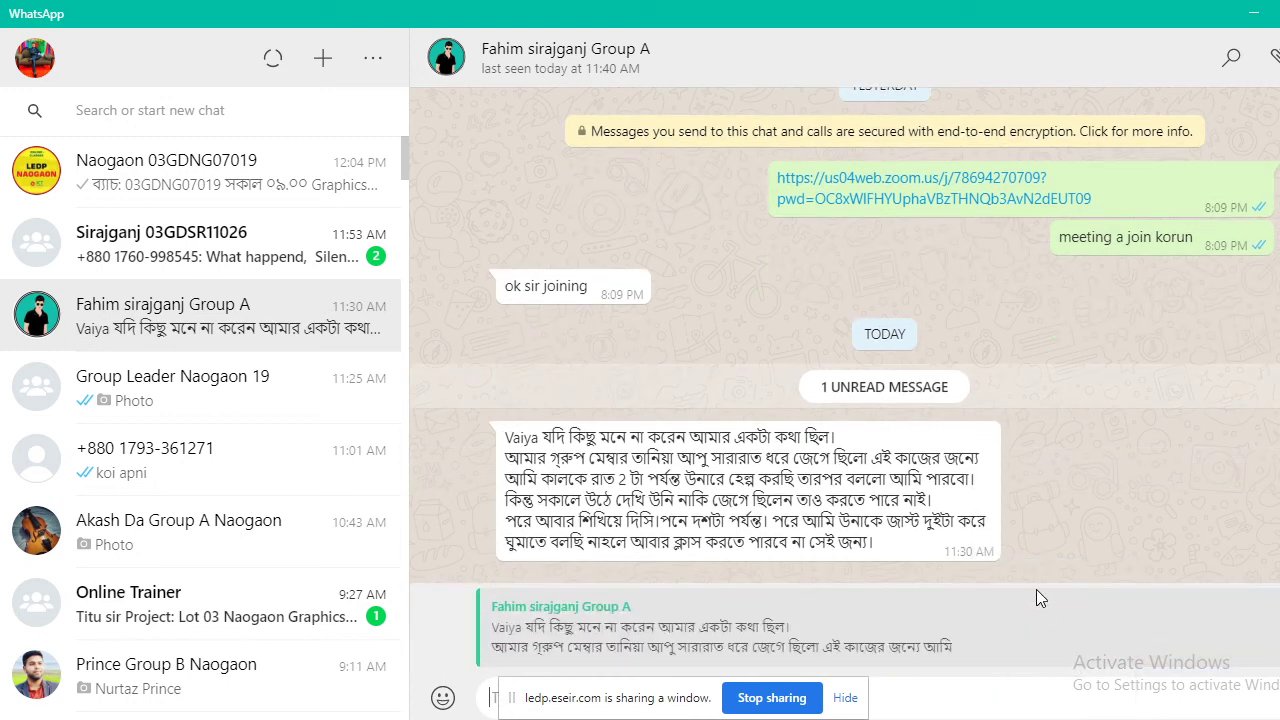
type("okkkkkk")
key("Return")
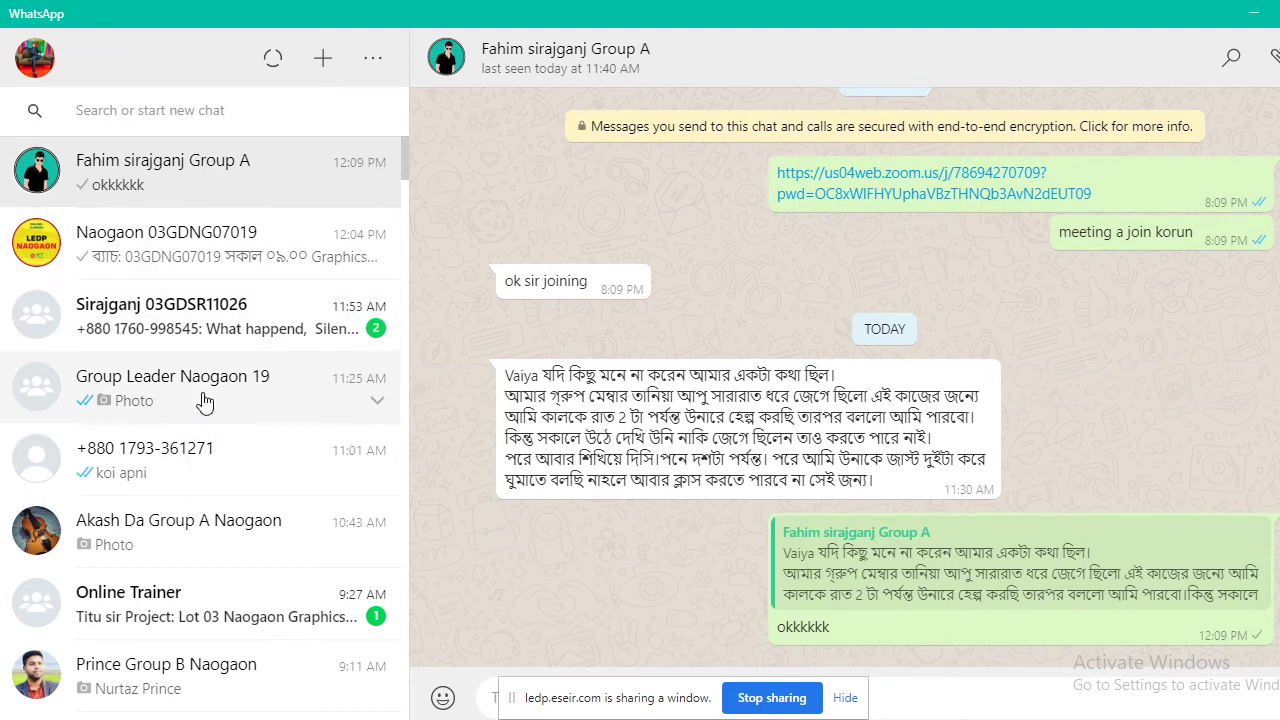
Open the unsaved contact's chat and view the orange-and-black business card image full-size
left_click(232, 450)
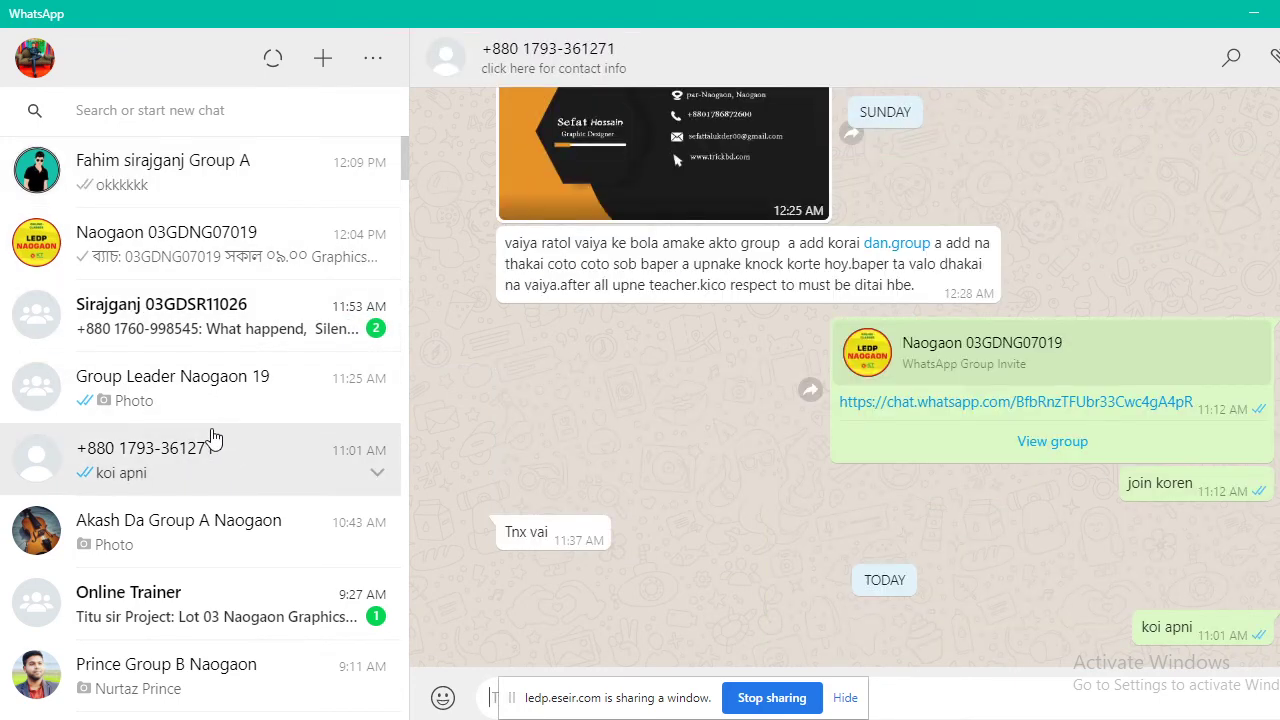
scroll(624, 408, "up", 1)
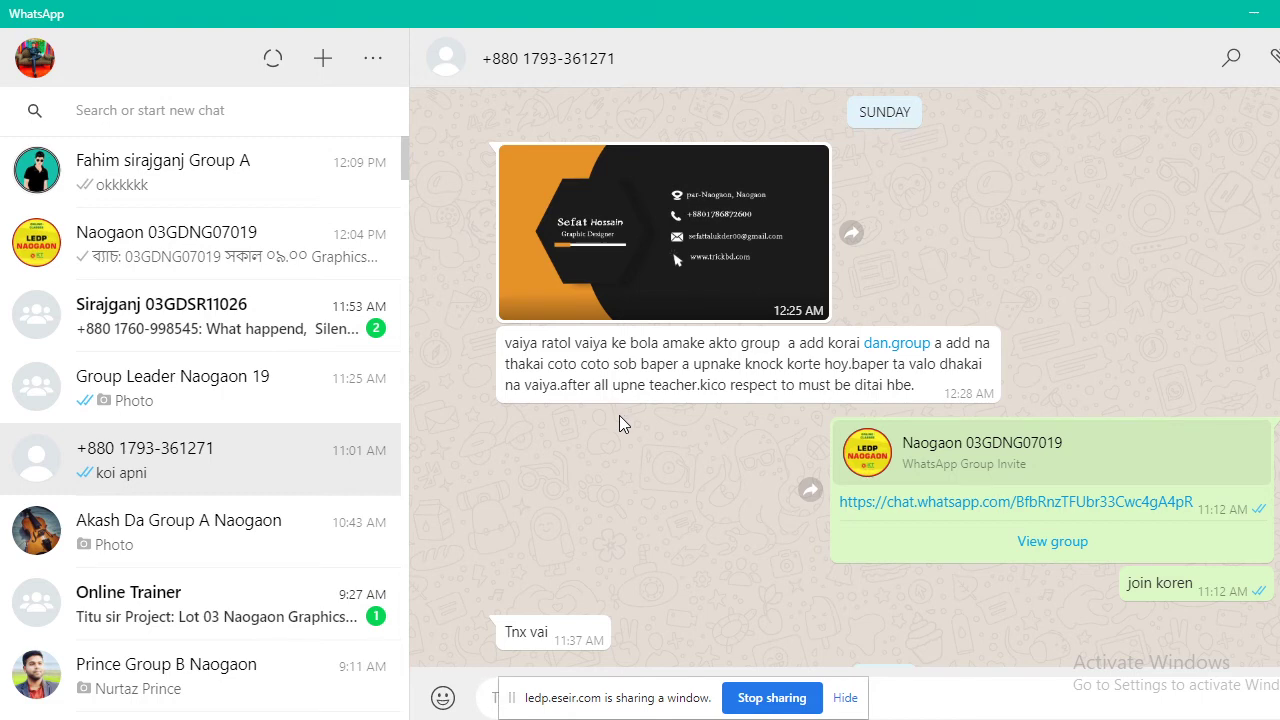
scroll(939, 382, "up", 1)
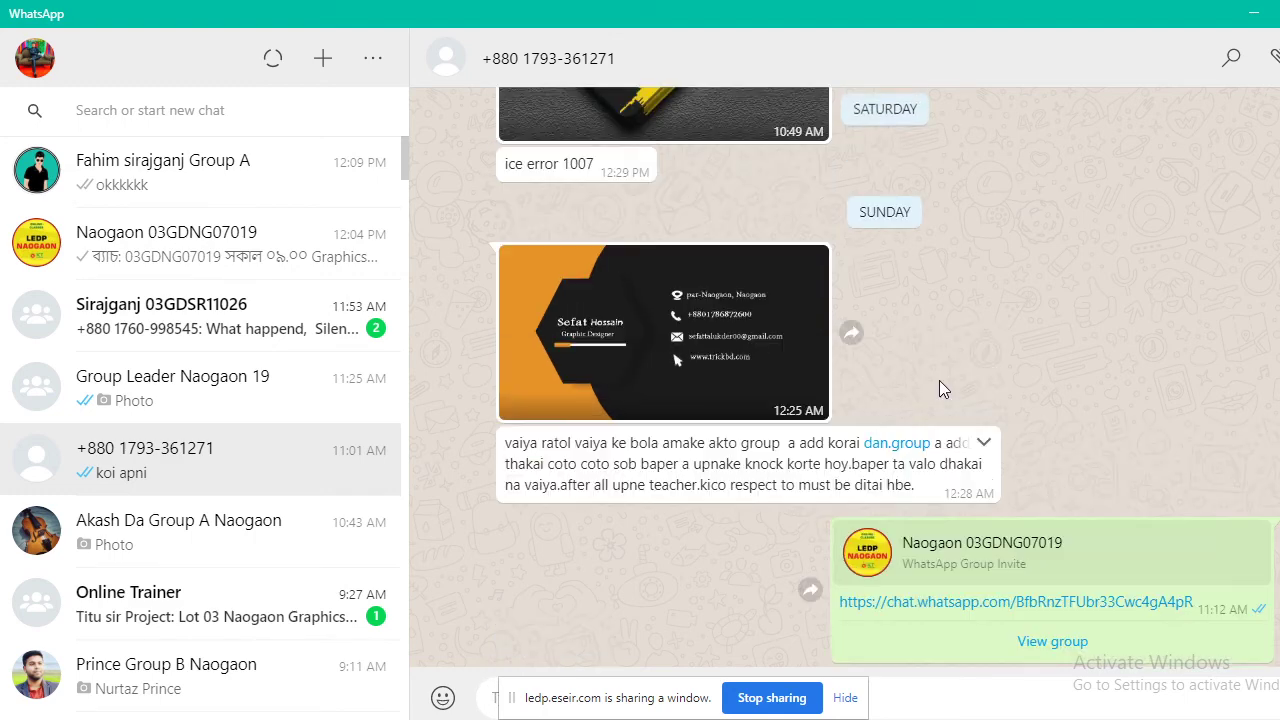
scroll(939, 381, "up", 2)
scroll(939, 380, "down", 2)
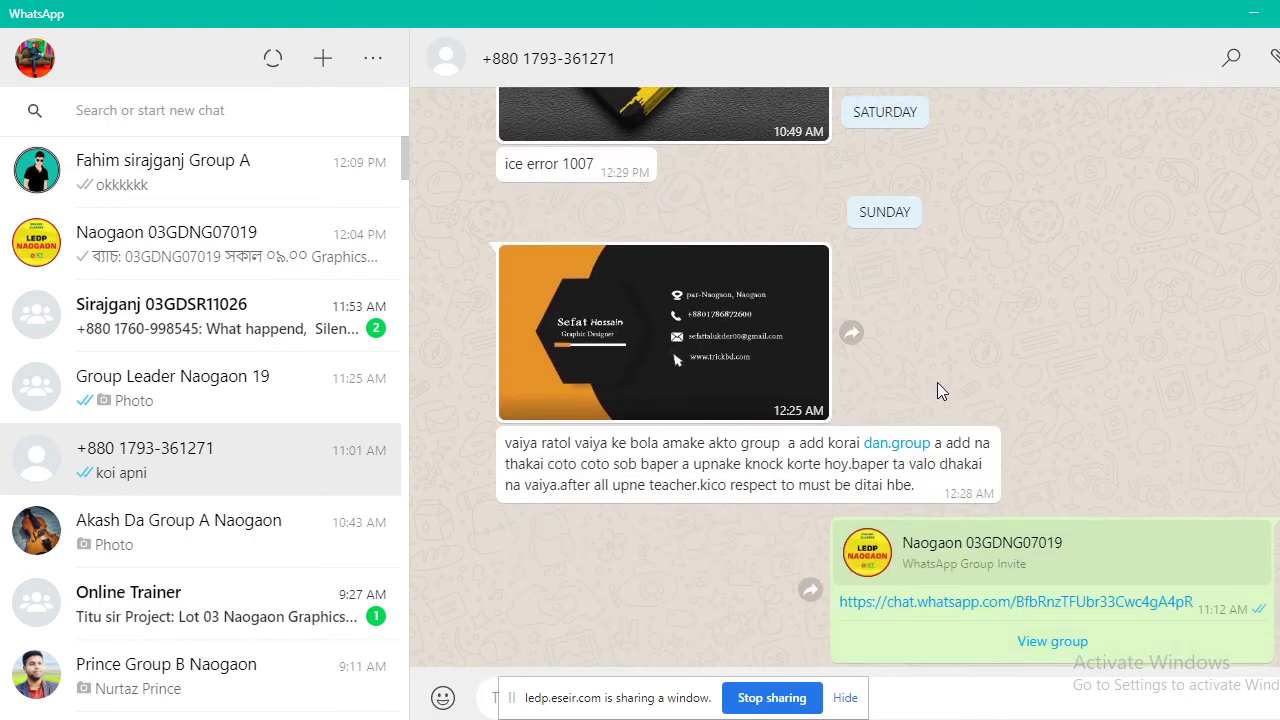
scroll(937, 382, "down", 2)
scroll(940, 390, "up", 1)
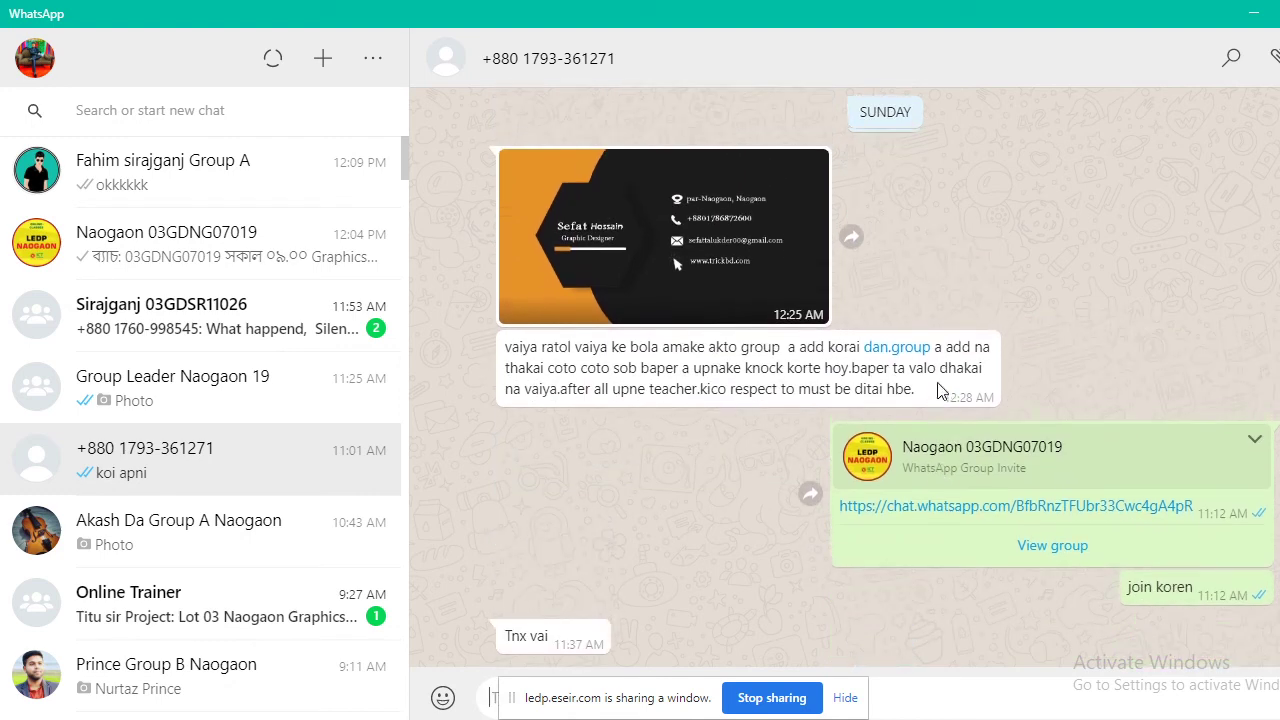
scroll(940, 390, "up", 1)
left_click(694, 342)
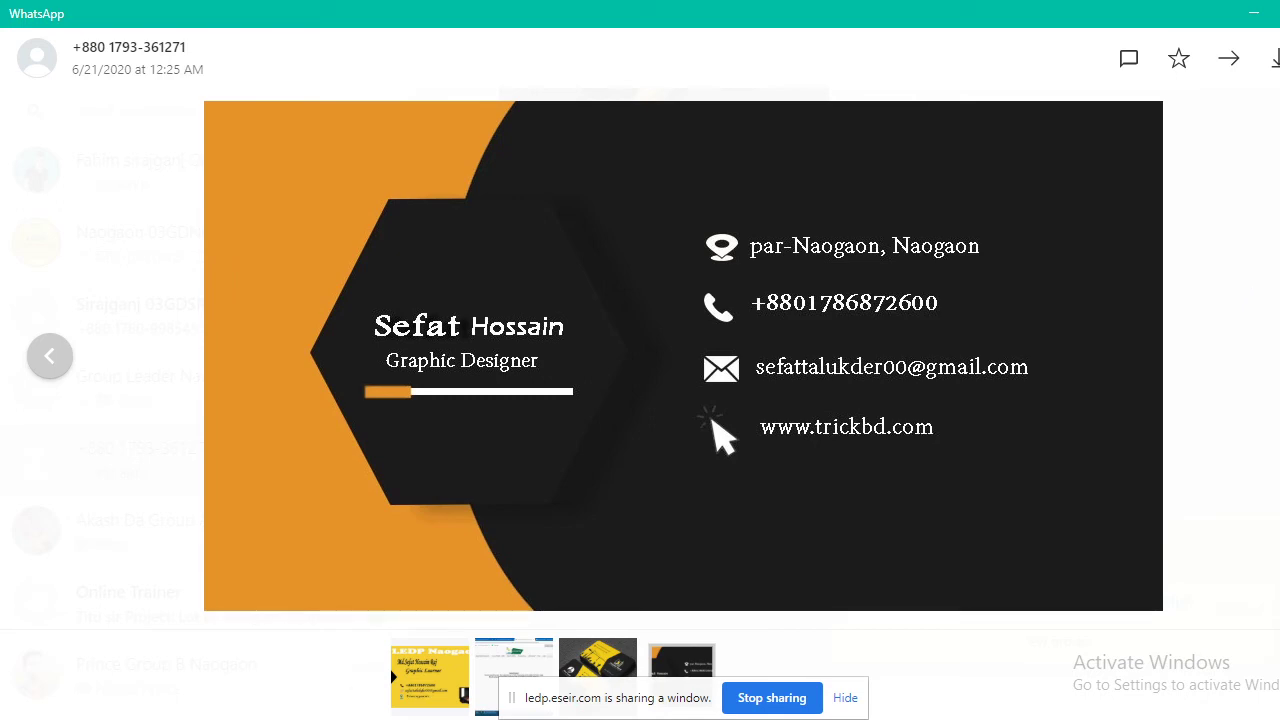
Close the viewer and open the HOJUR enterprise card photo from the Group A chat full-size
key("Escape")
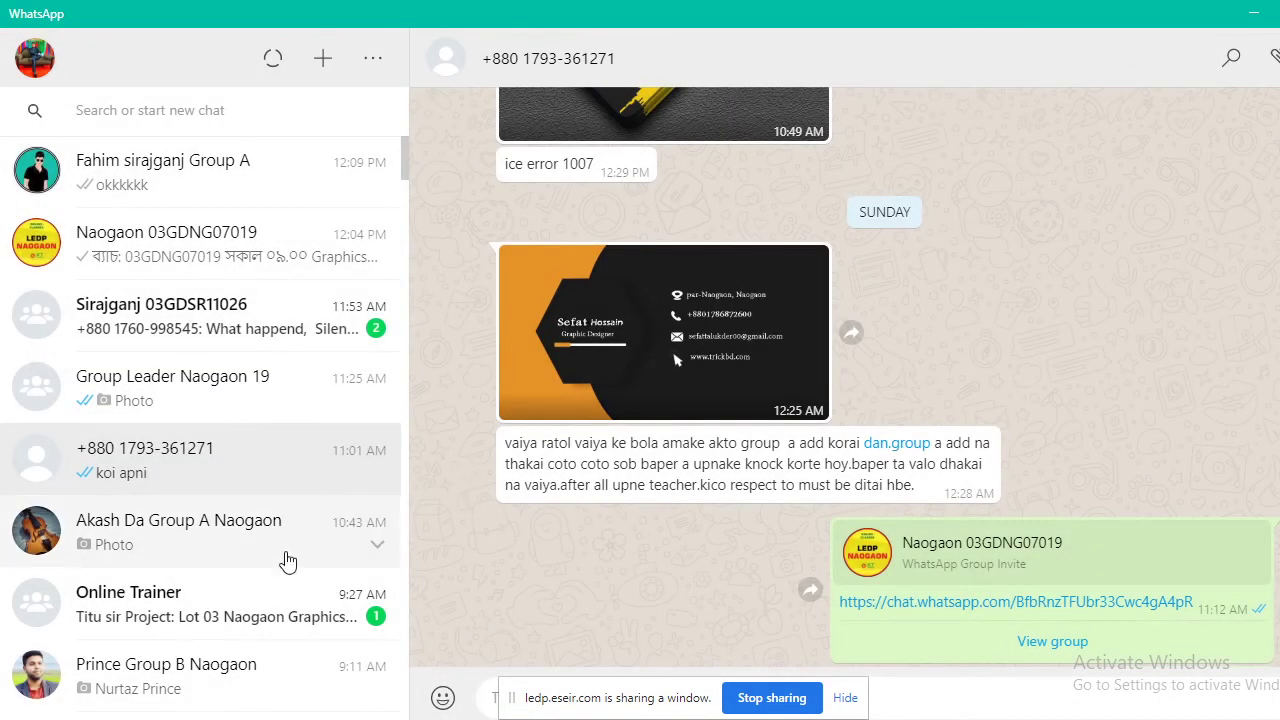
scroll(286, 563, "down", 2)
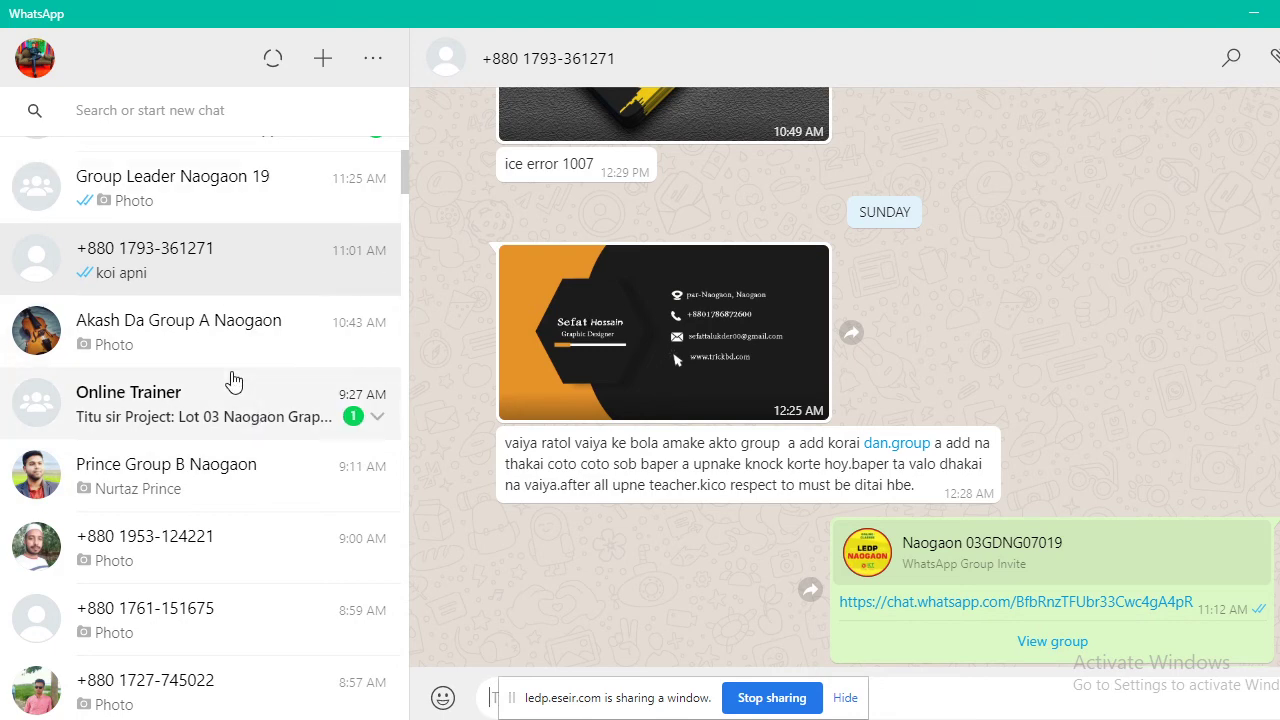
left_click(216, 349)
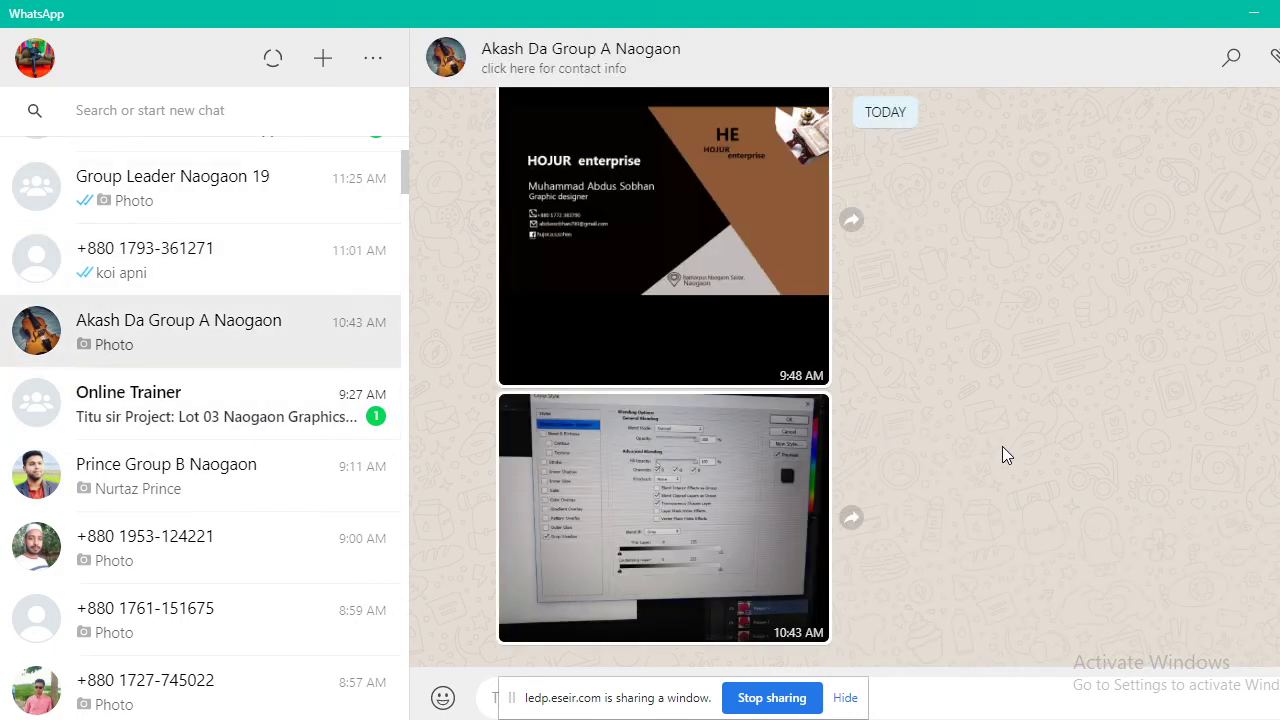
left_click(694, 222)
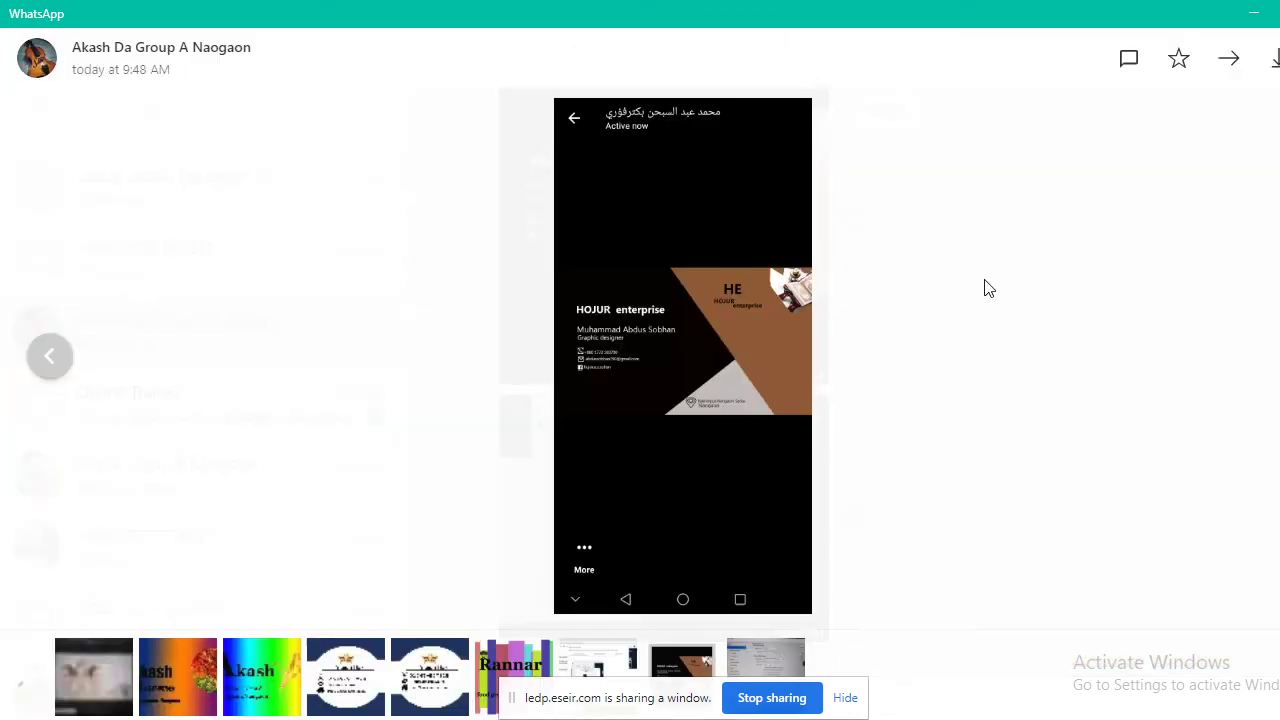
Zoom in and out on the HOJUR card, then bring the class web conference forward
left_click(749, 332)
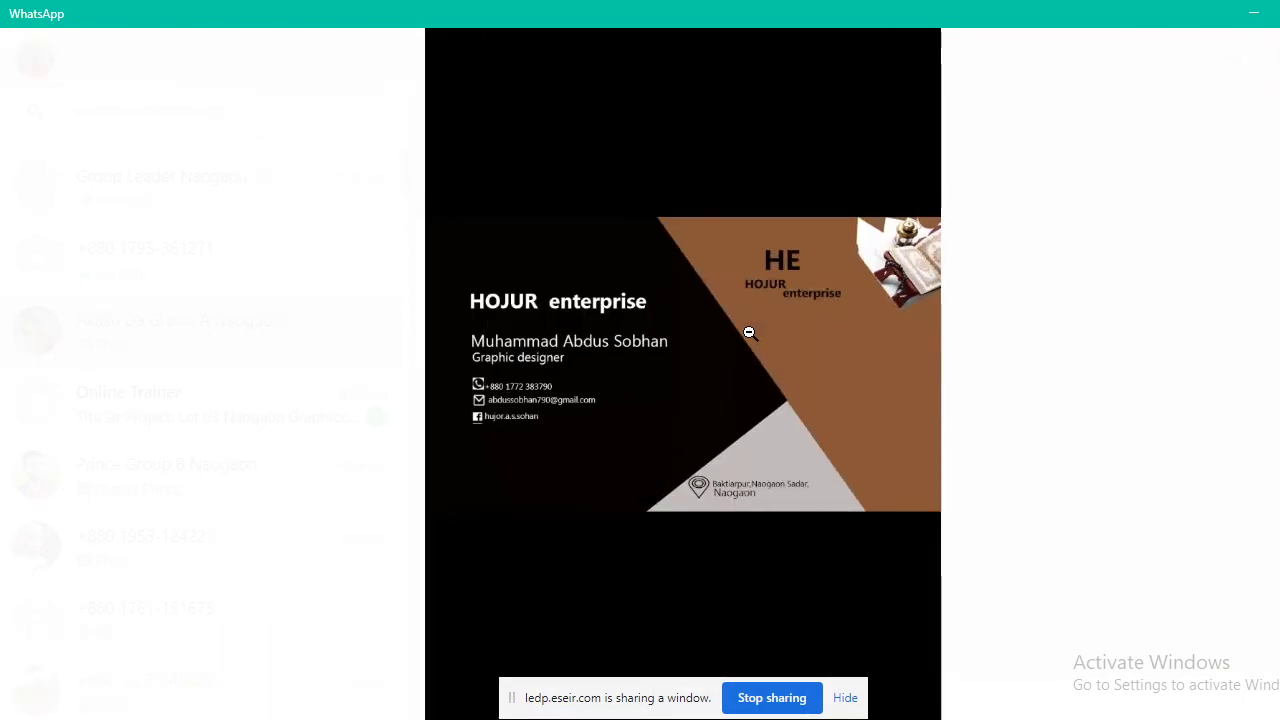
left_click(749, 331)
left_click(749, 331)
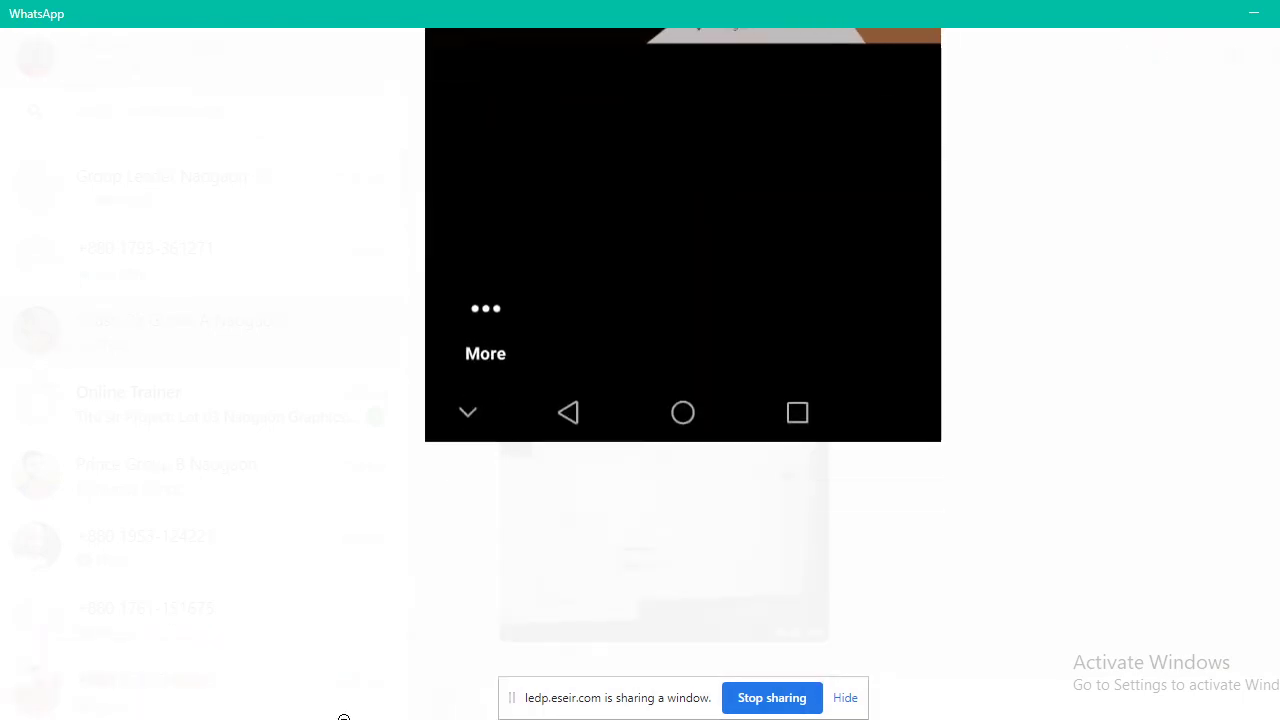
left_click(680, 362)
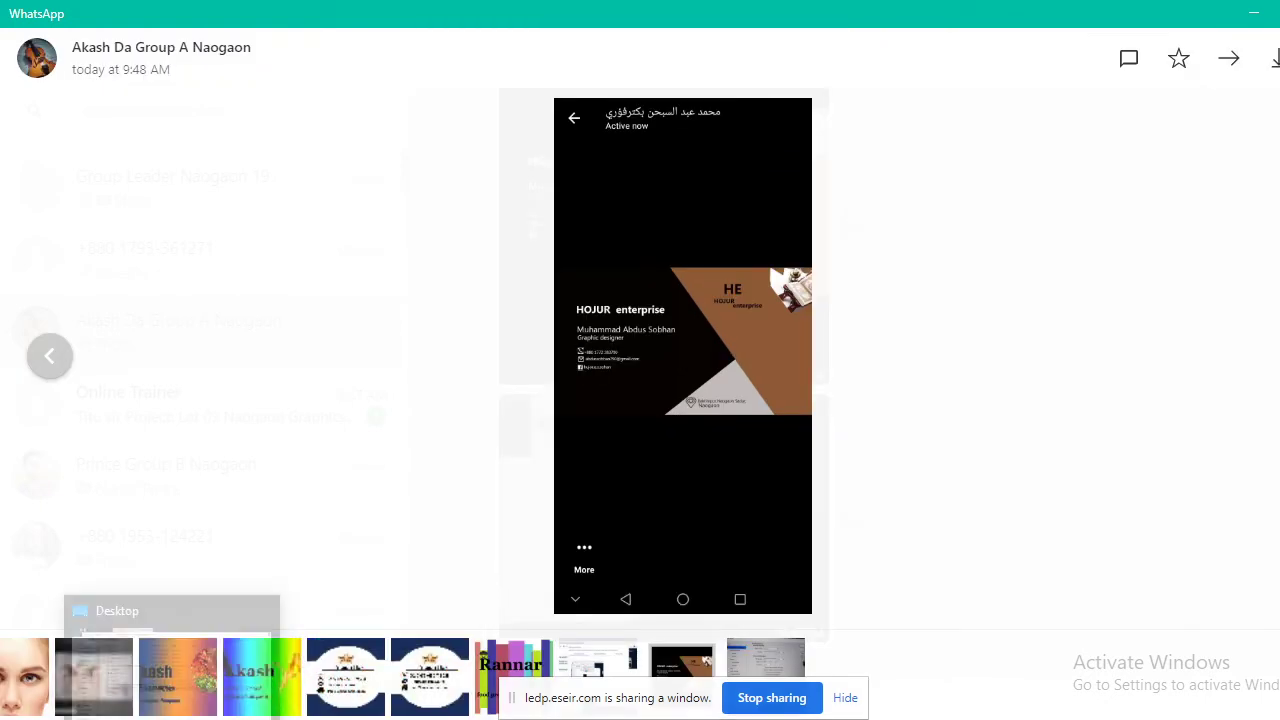
mouse_move(216, 716)
left_click(170, 597)
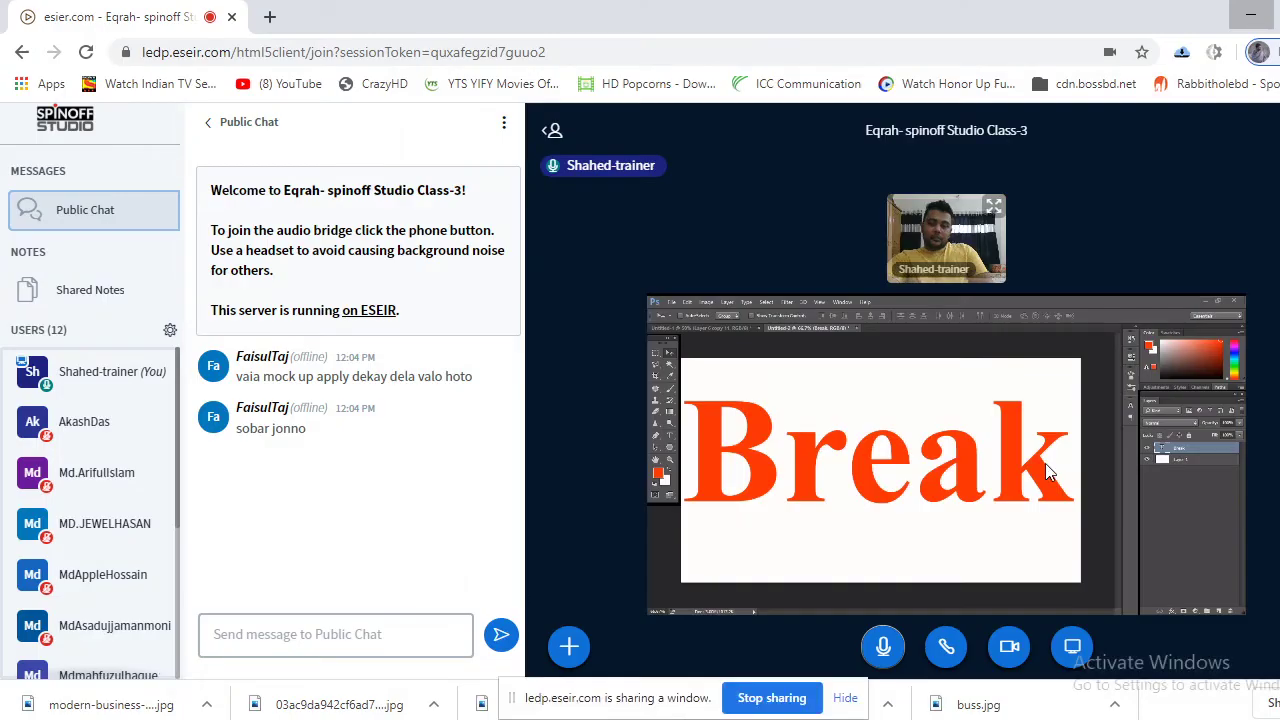
Switch the screen share from a single window to the entire screen, then return to WhatsApp
left_click(1070, 648)
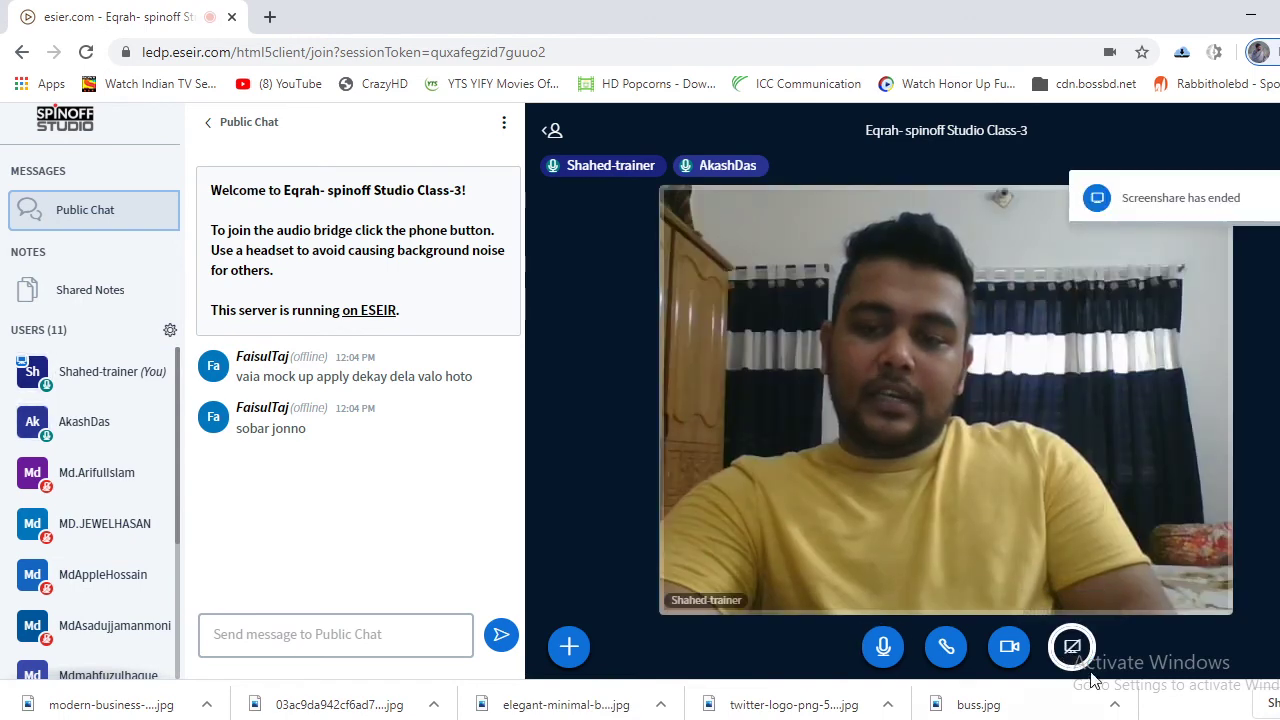
left_click(1070, 648)
left_click(563, 284)
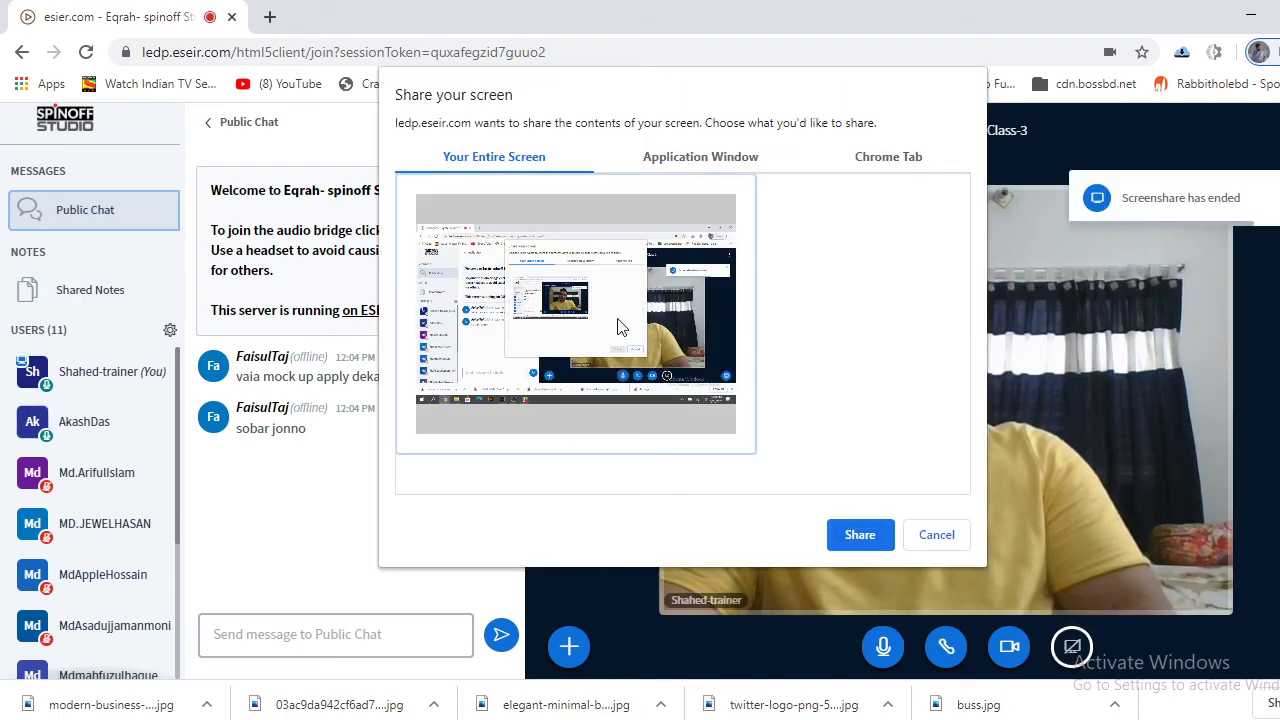
left_click(860, 535)
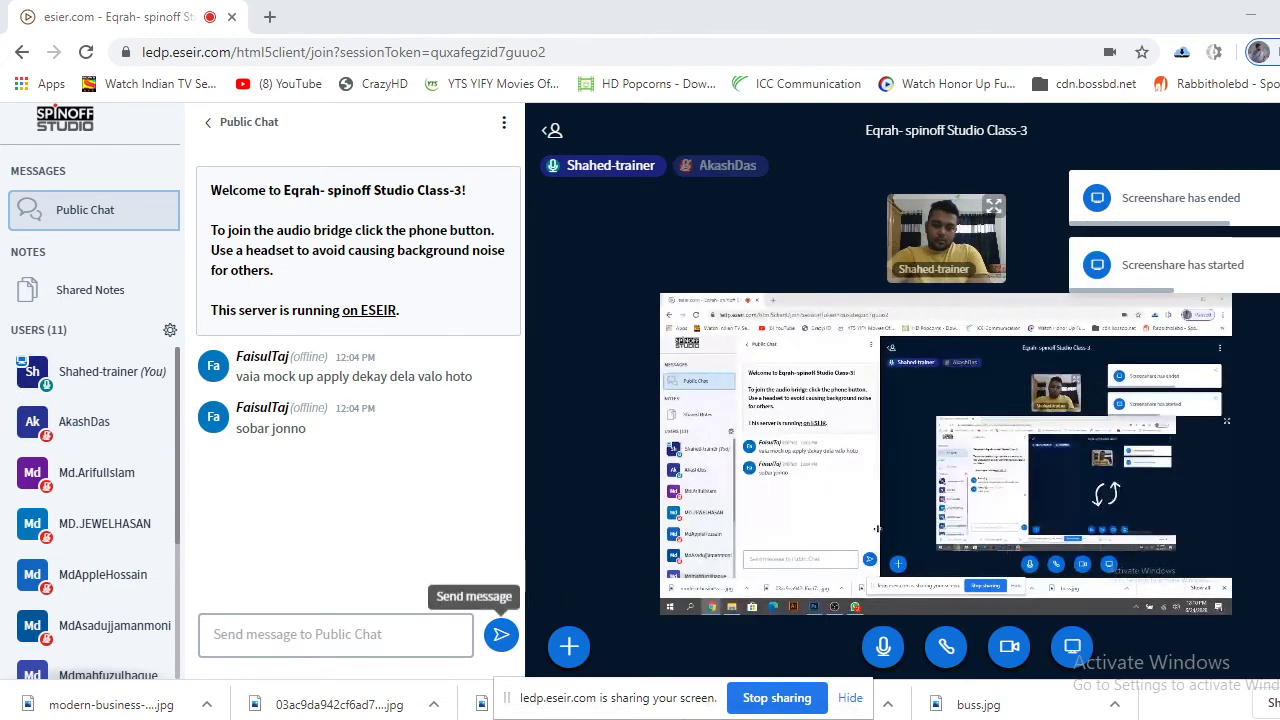
key("alt+Tab")
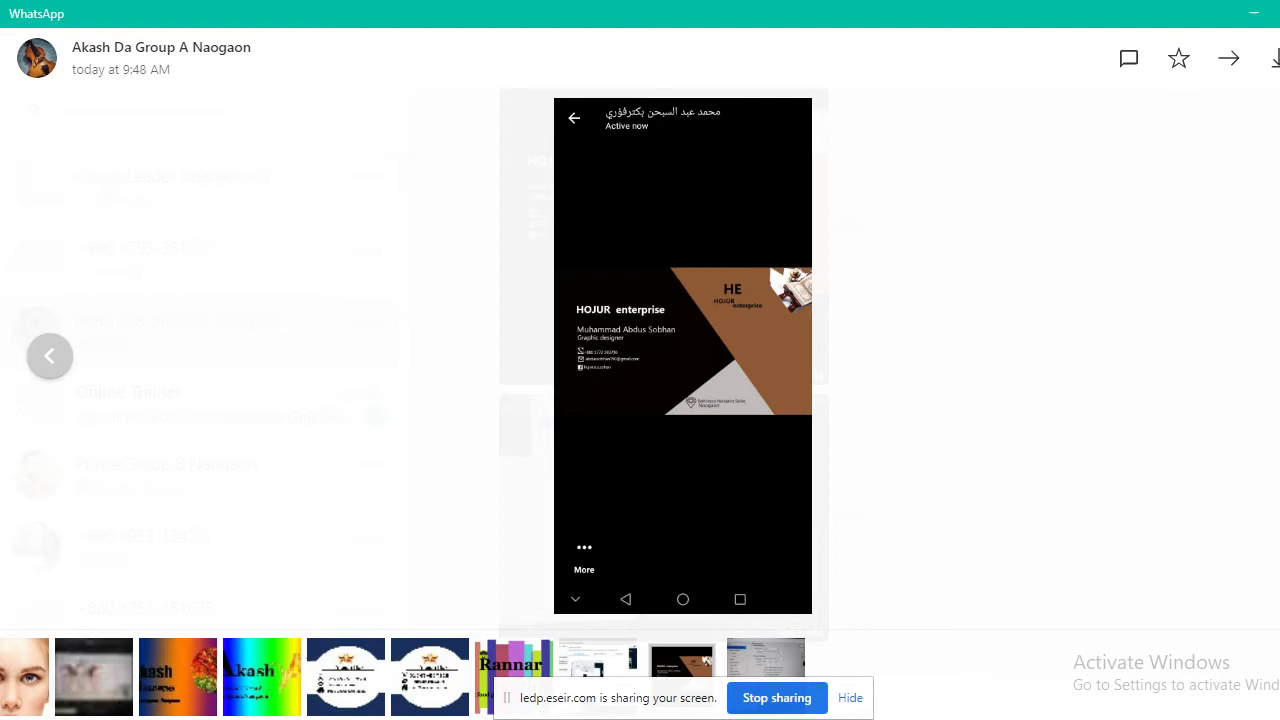
Zoom in and back out on the HOJUR card, then open the Group B chat
left_click(709, 341)
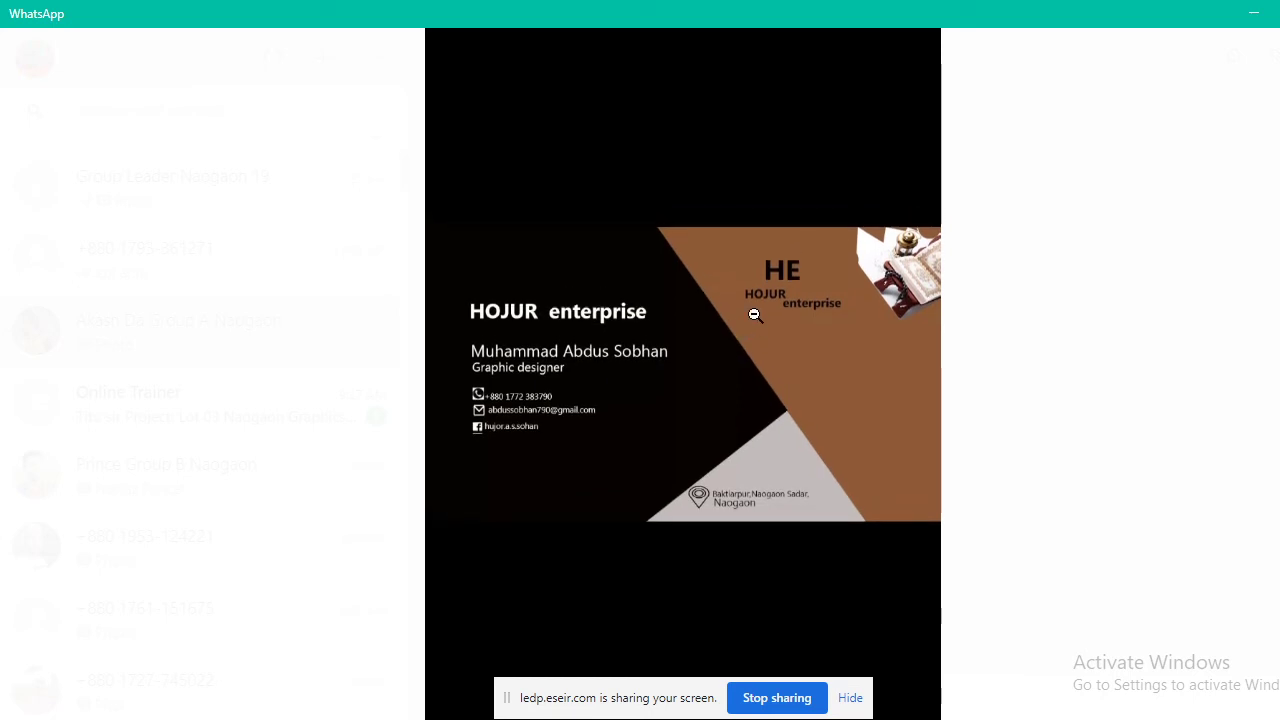
left_click(754, 314)
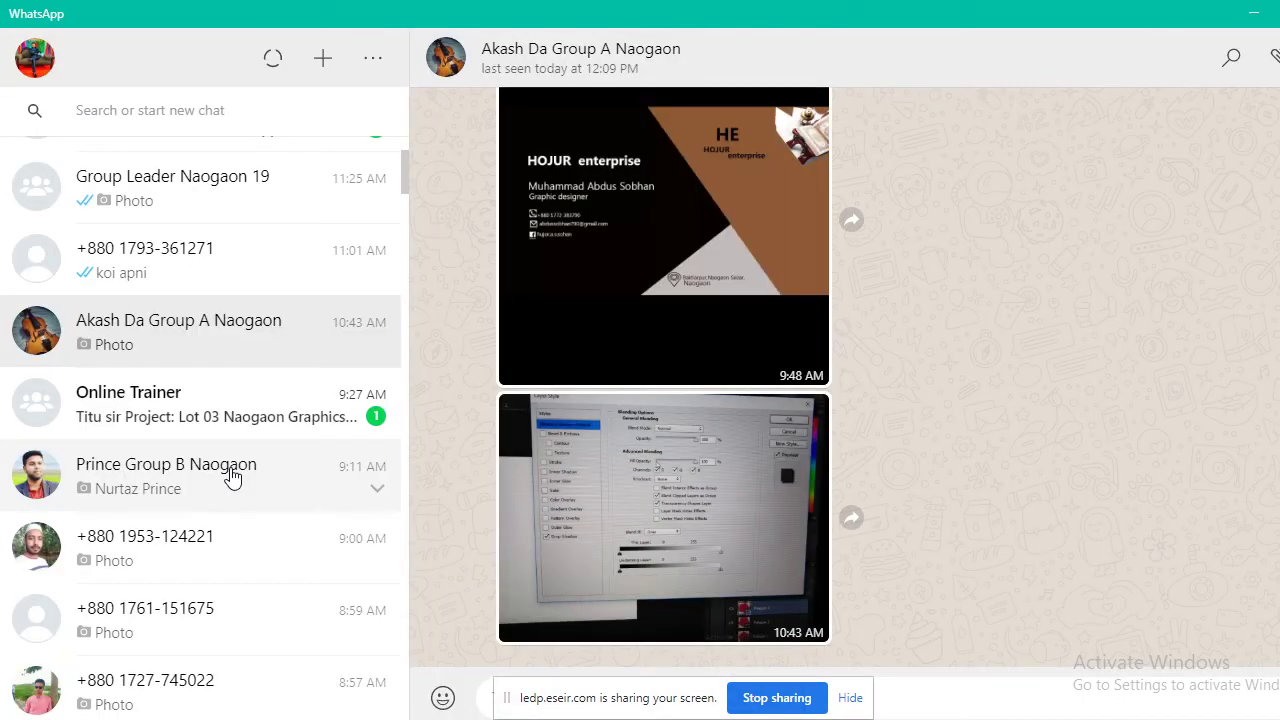
left_click(231, 477)
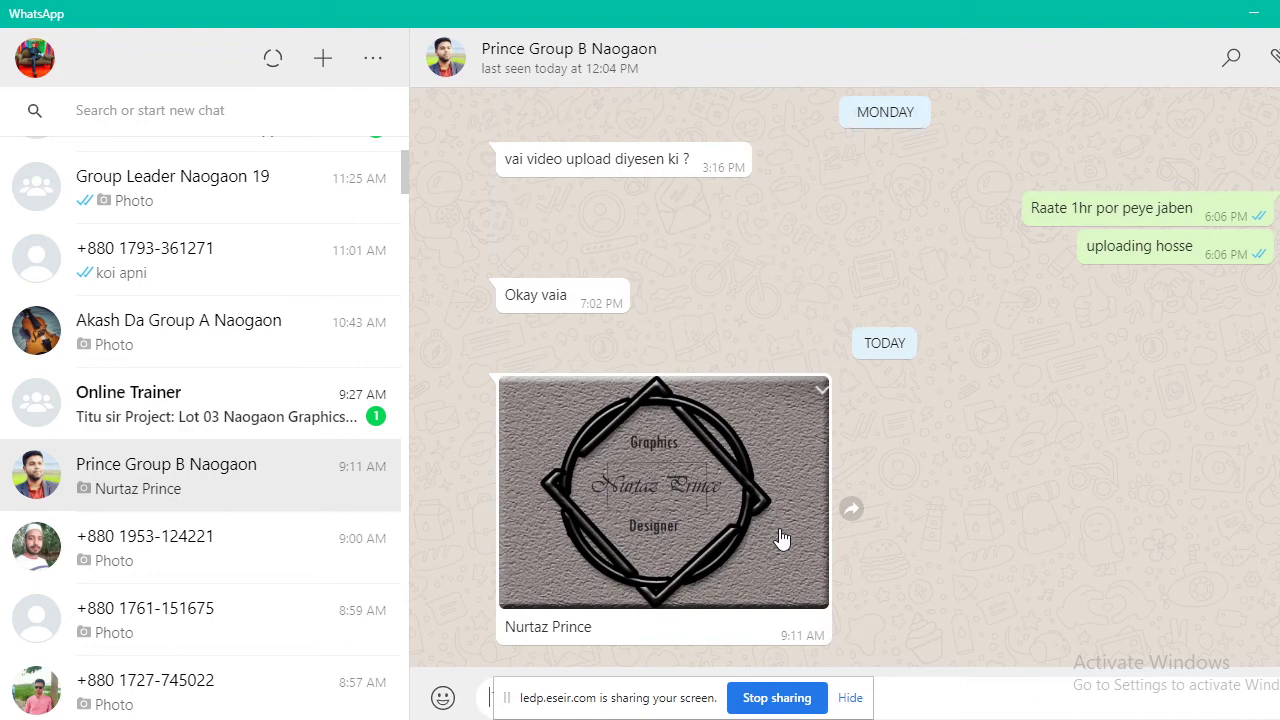
Open the grey Graphics Designer card full-size and zoom in twice on its details
left_click(782, 539)
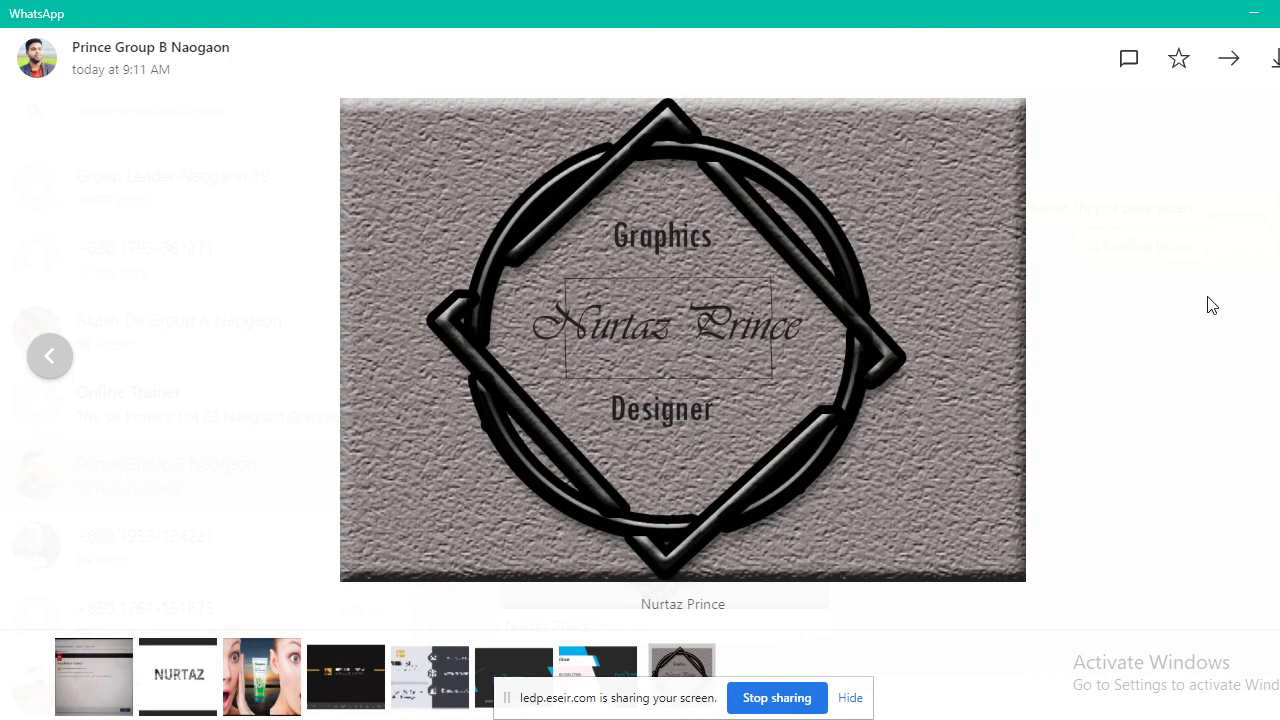
left_click(901, 360)
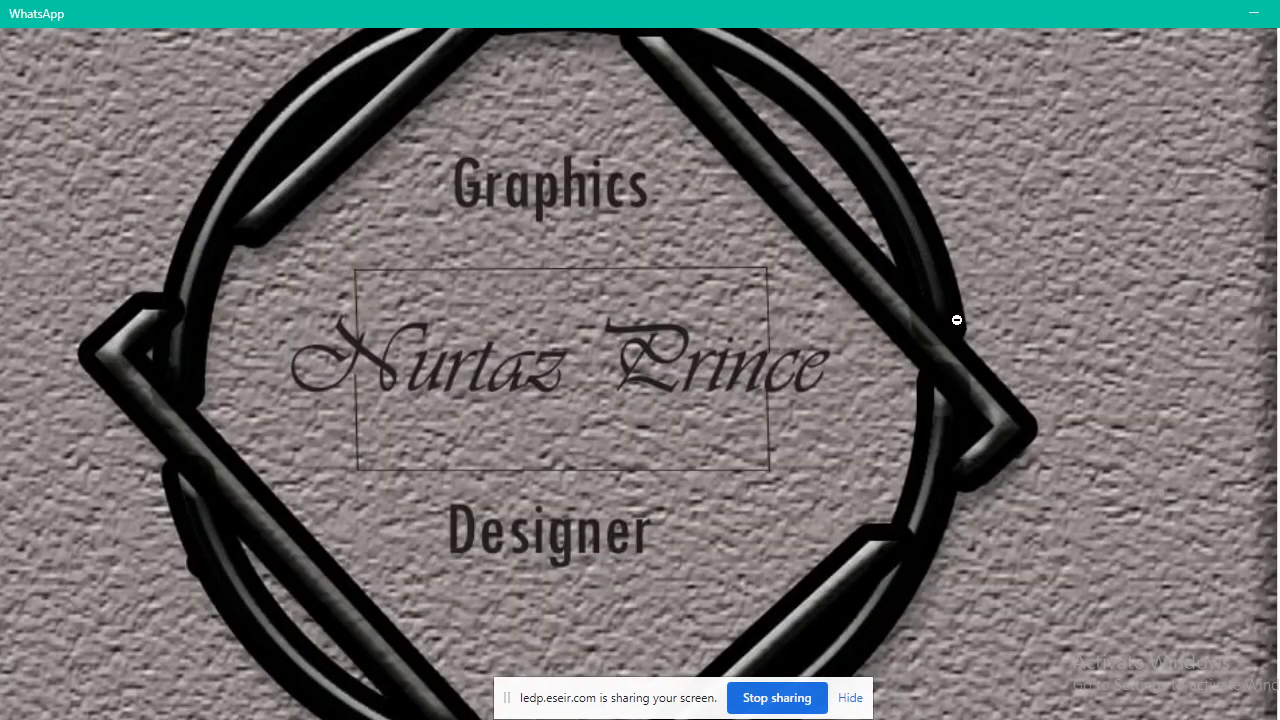
left_click(957, 320)
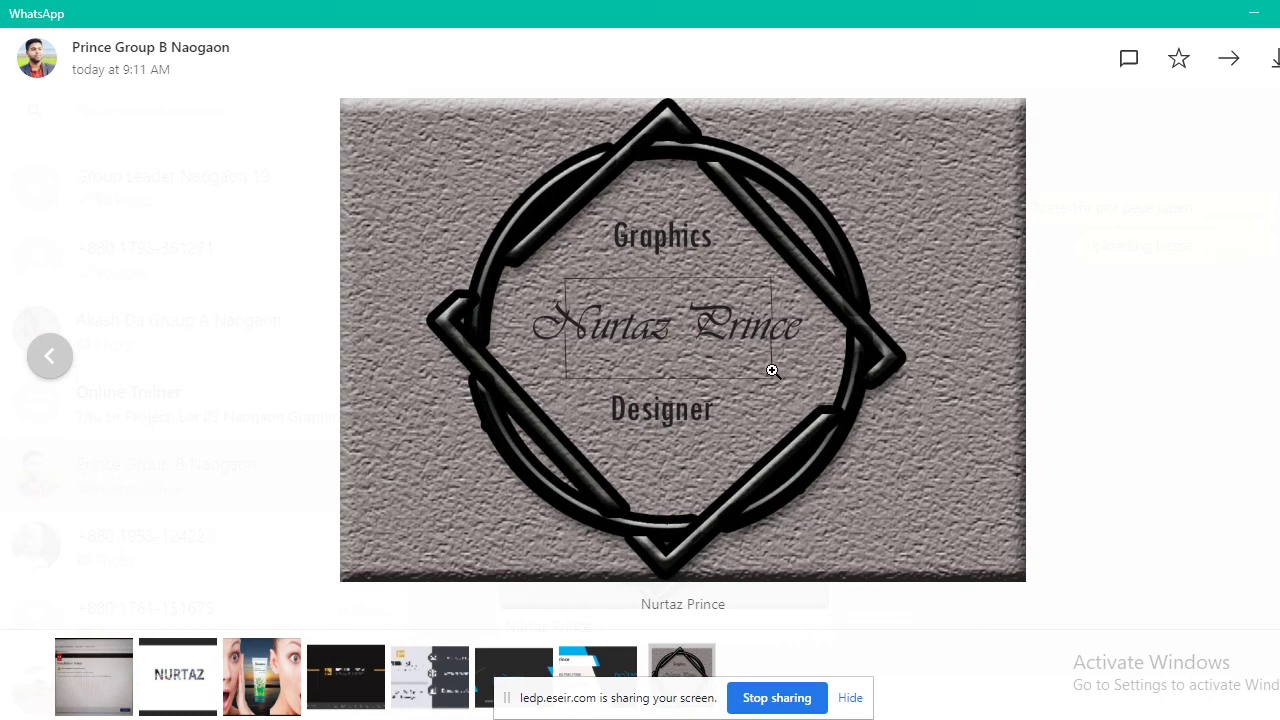
left_click(618, 400)
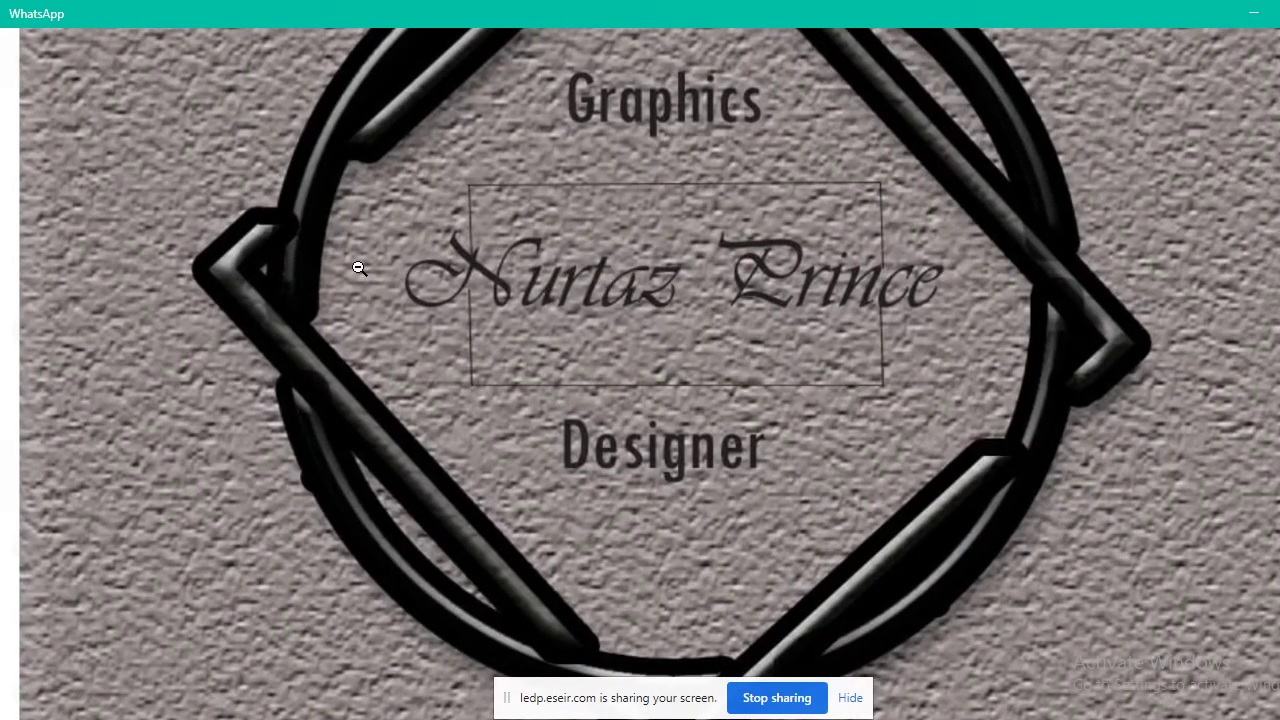
left_click(359, 268)
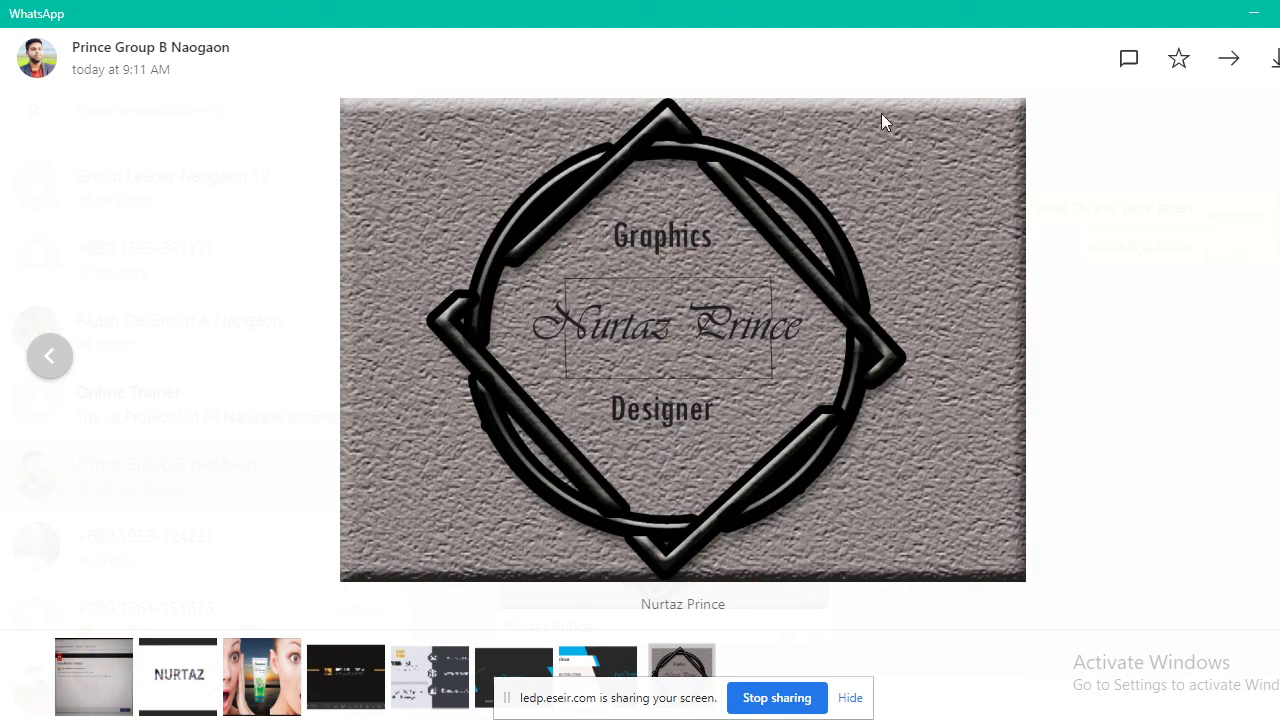
left_click(420, 157)
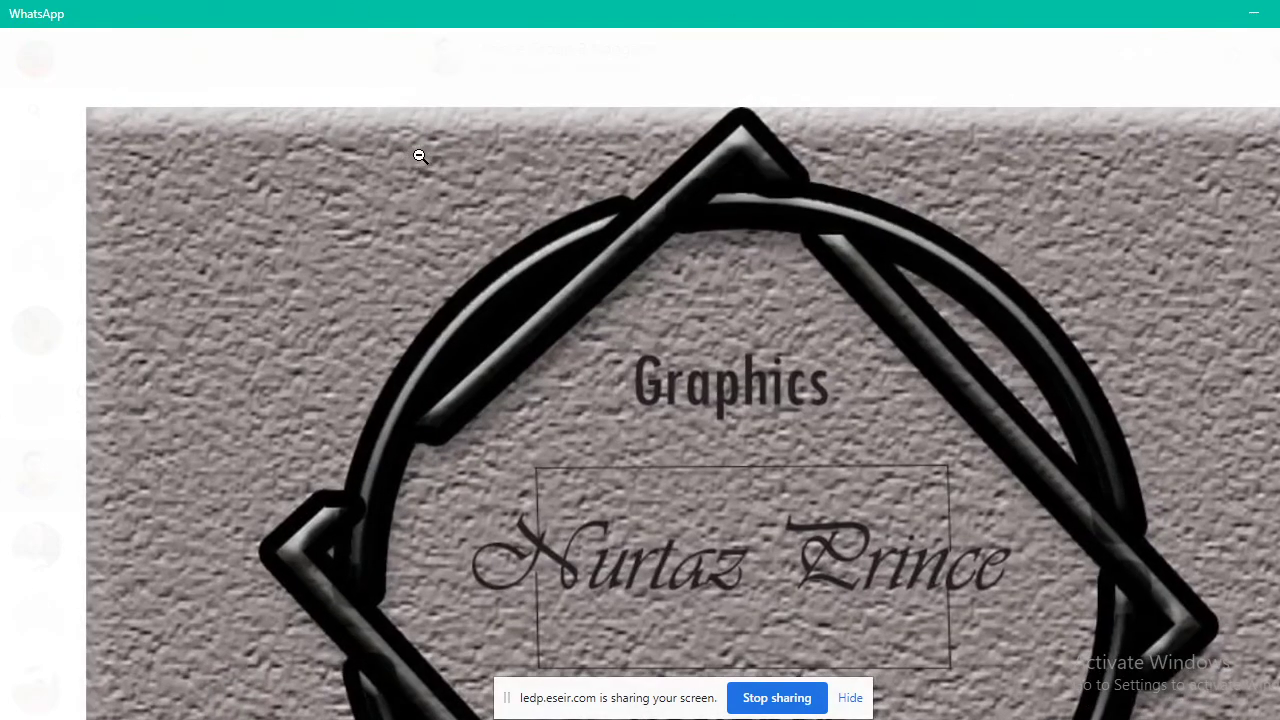
left_click(420, 157)
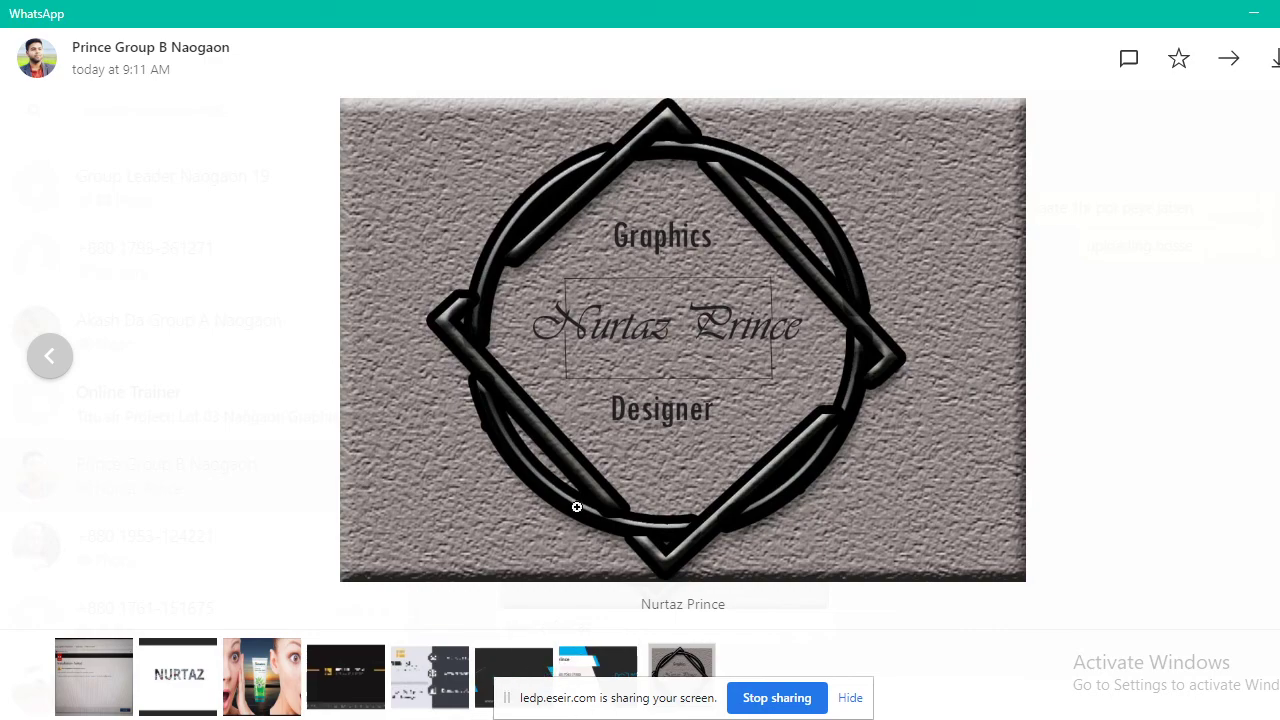
left_click(882, 190)
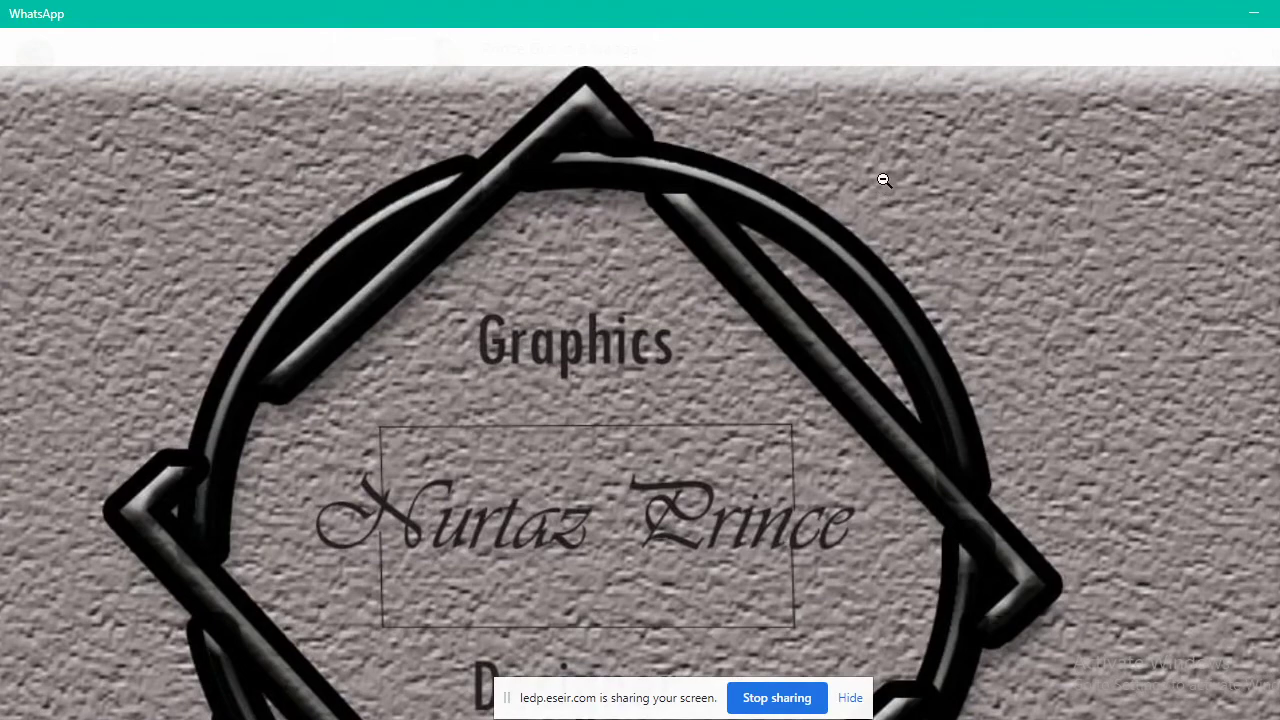
left_click(884, 180)
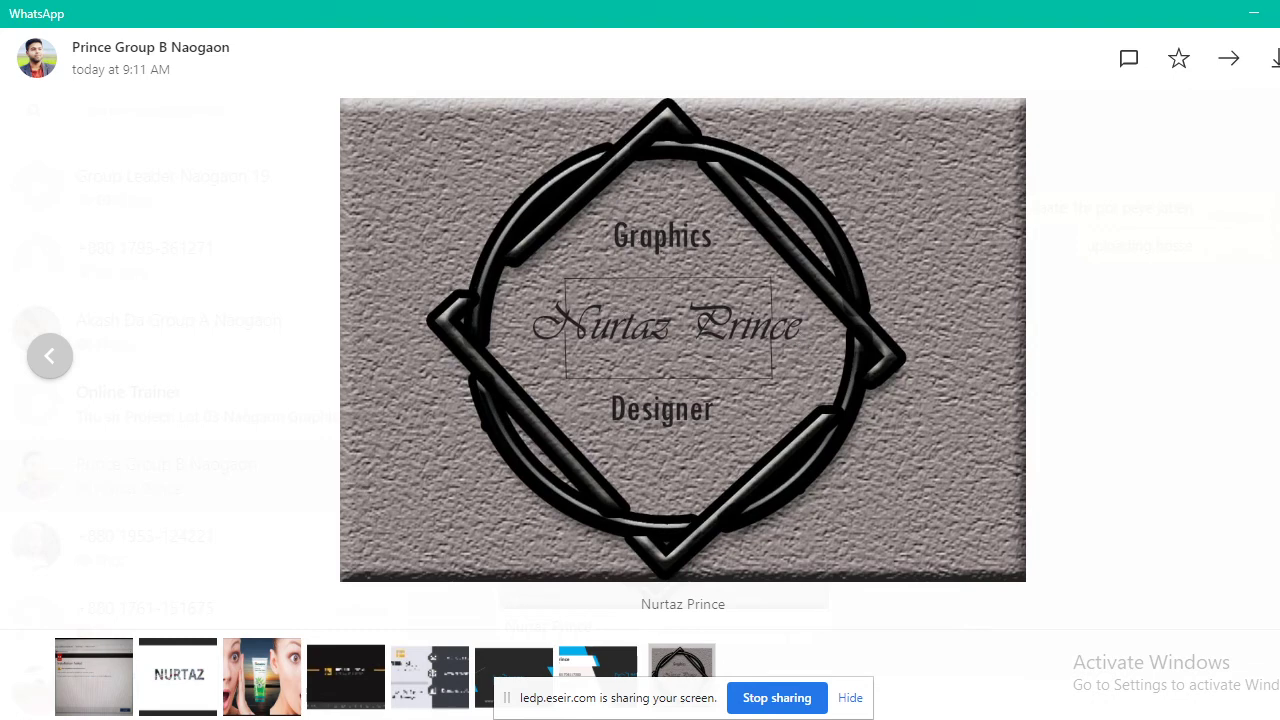
mouse_move(367, 716)
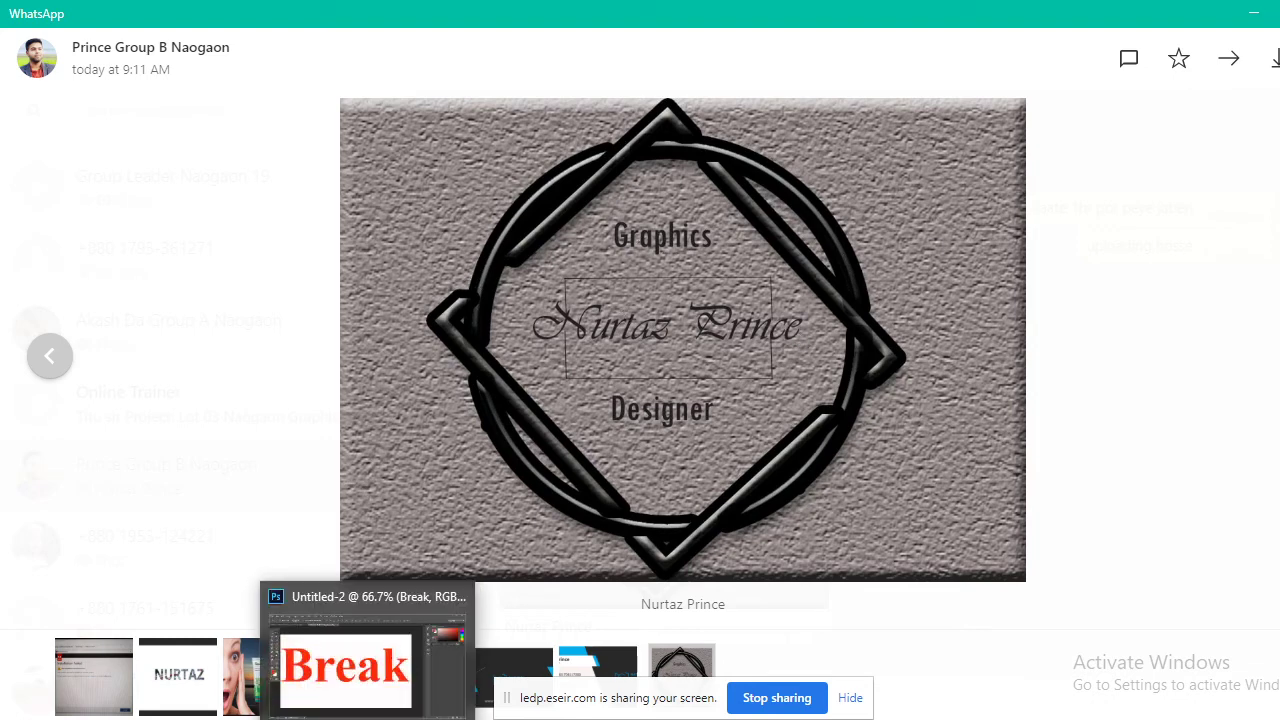
Open LOGO 1.jpg from the Desktop's class folder to show the AKASH ENTERPRISE logo
left_click(171, 716)
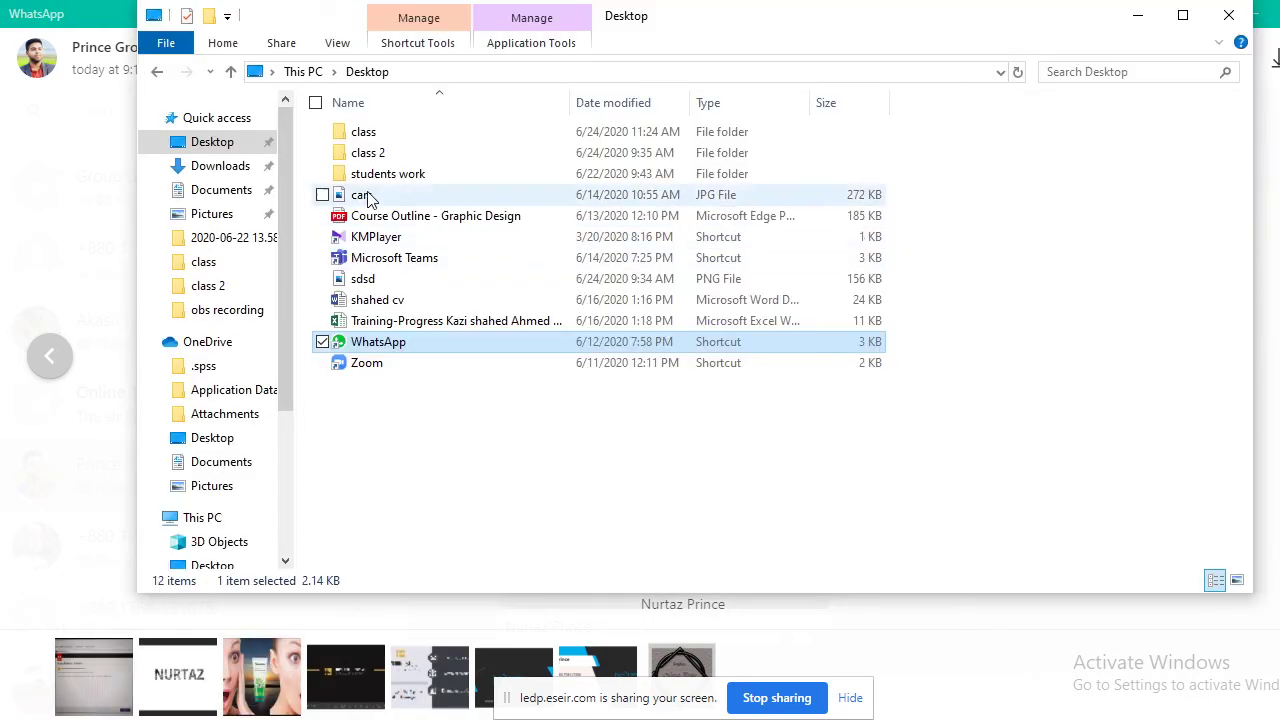
double_click(382, 137)
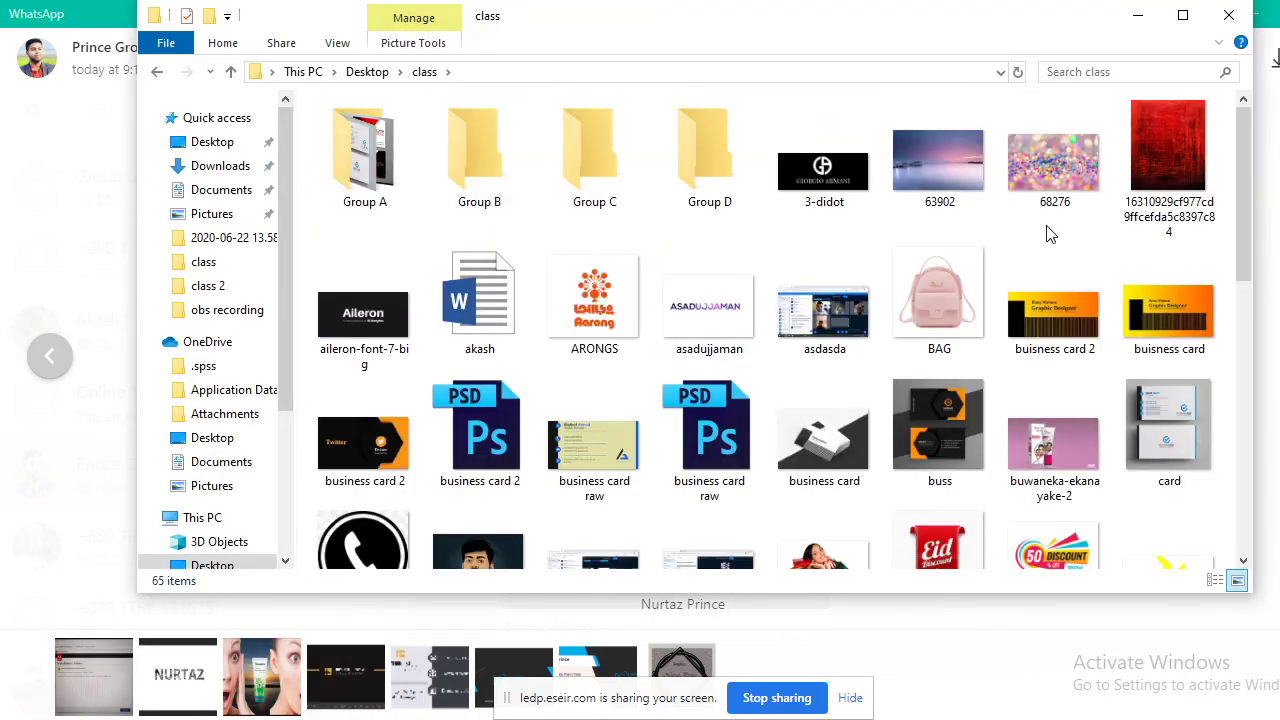
scroll(1051, 338, "down", 5)
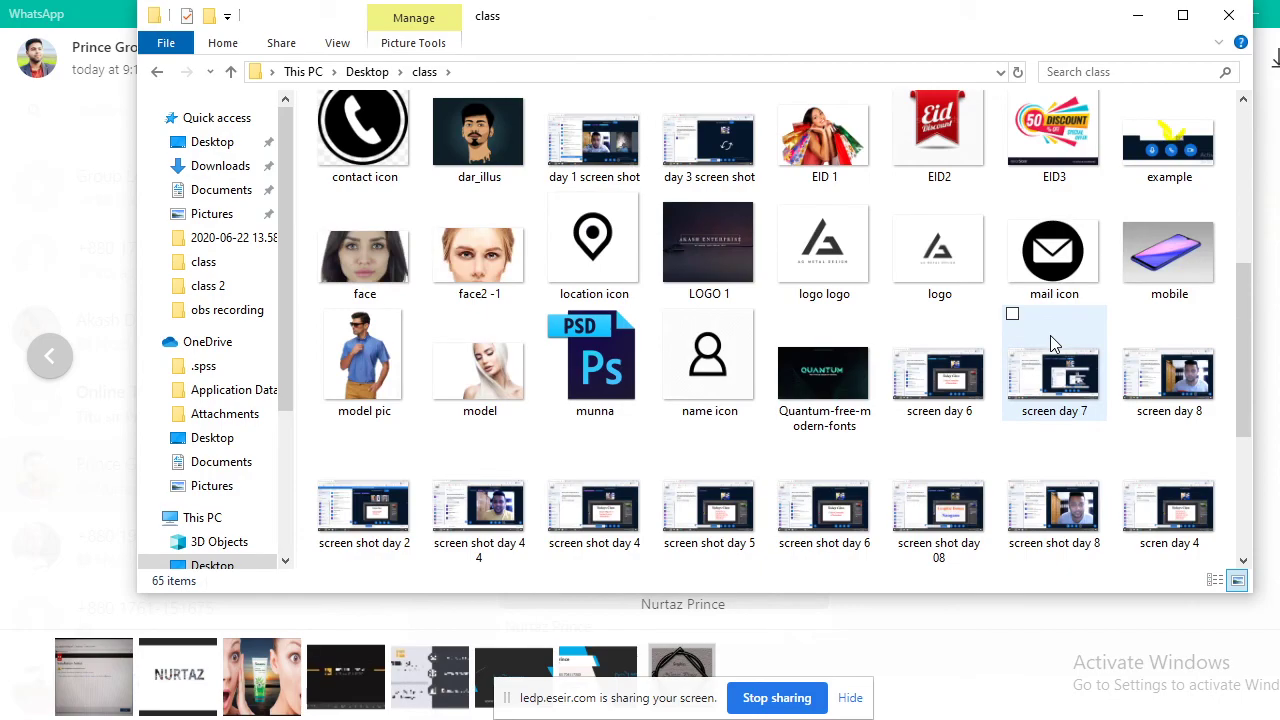
double_click(688, 230)
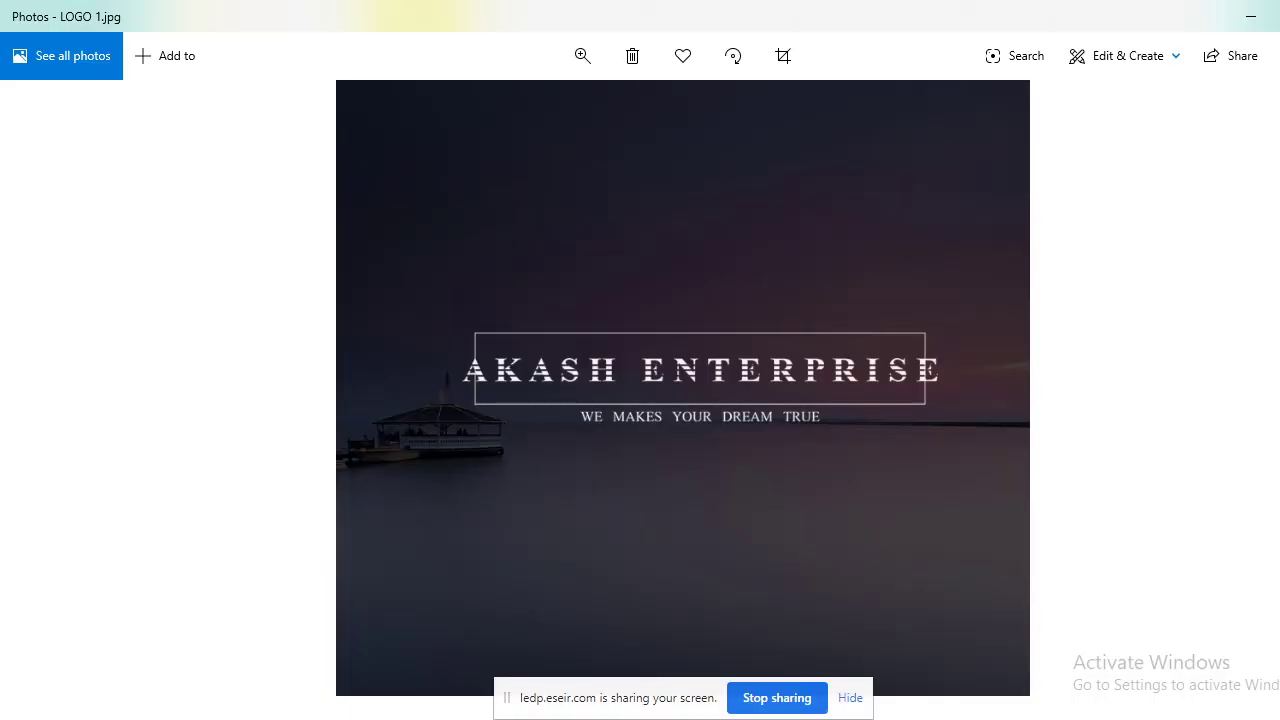
View LOGO 1 full screen, close Photos and the class folder, returning to the WhatsApp card
key("F11")
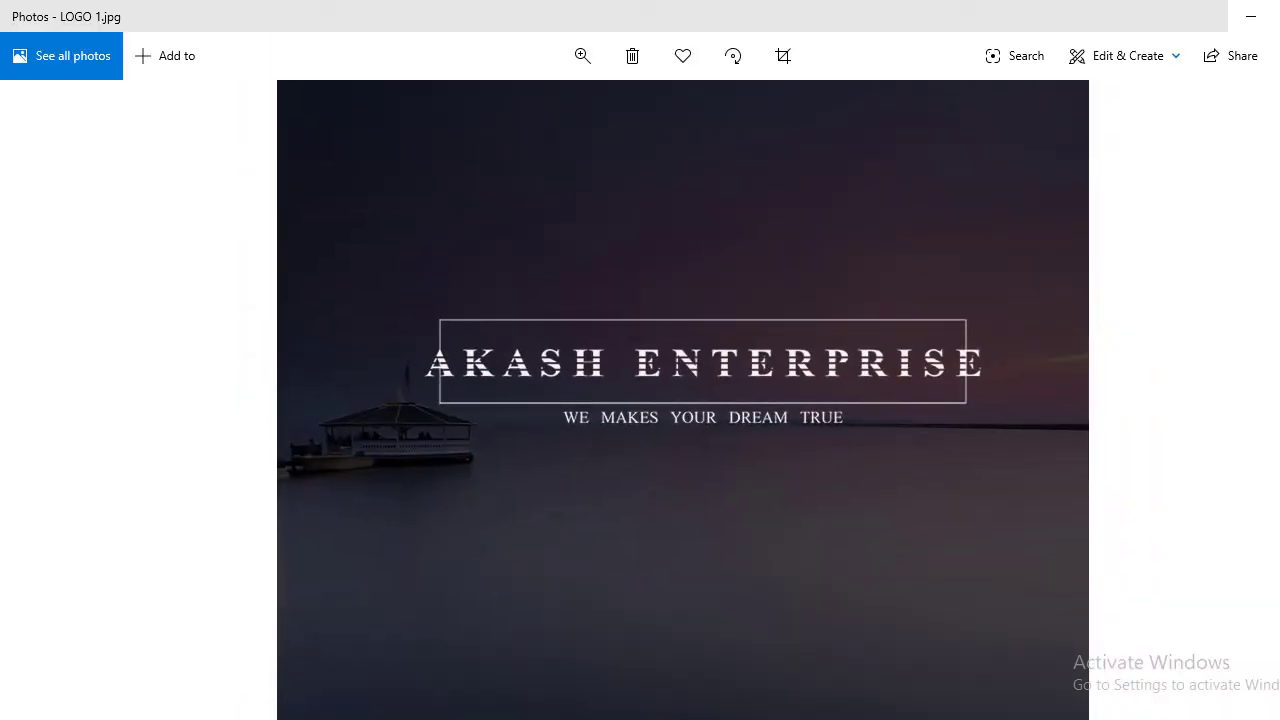
key("alt+F4")
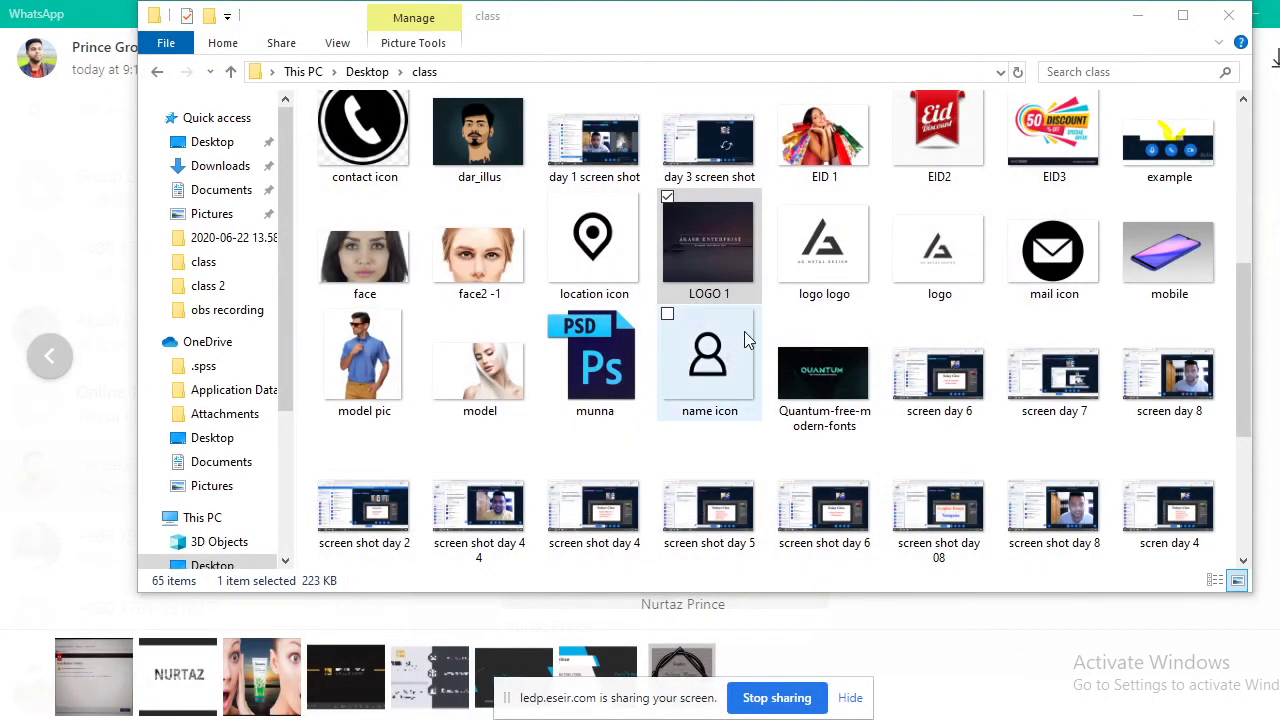
double_click(739, 253)
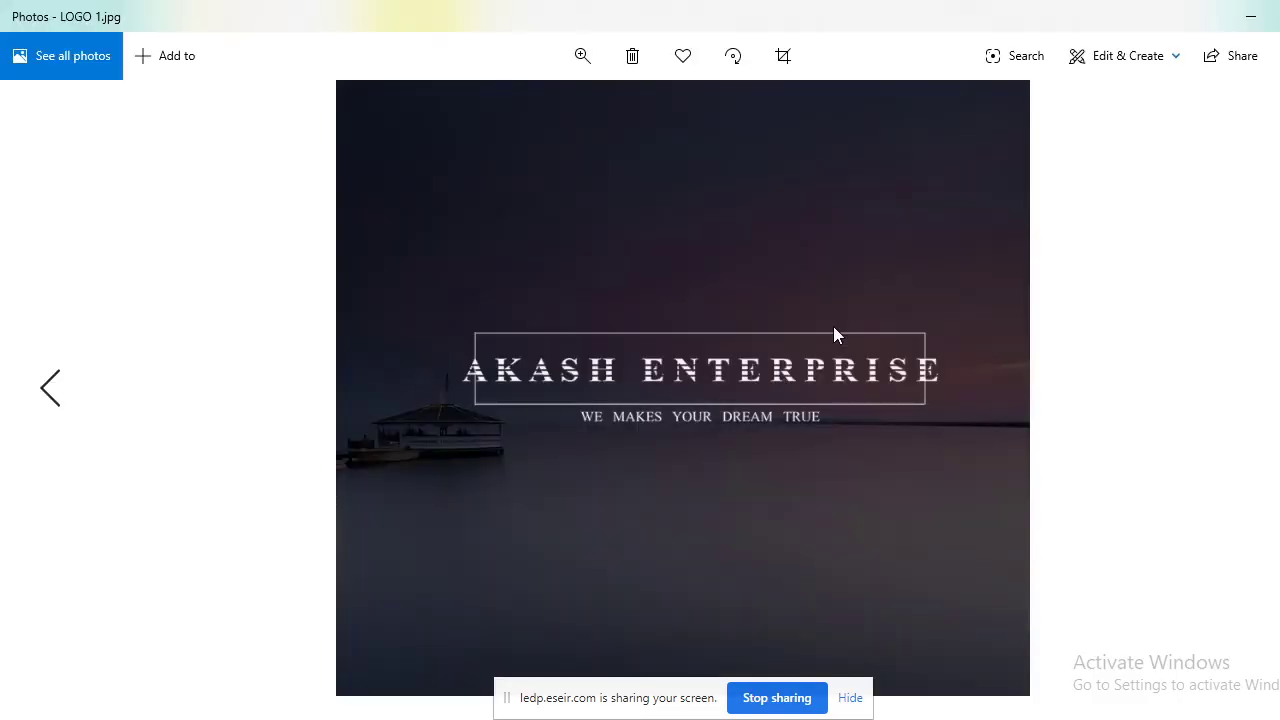
key("Escape")
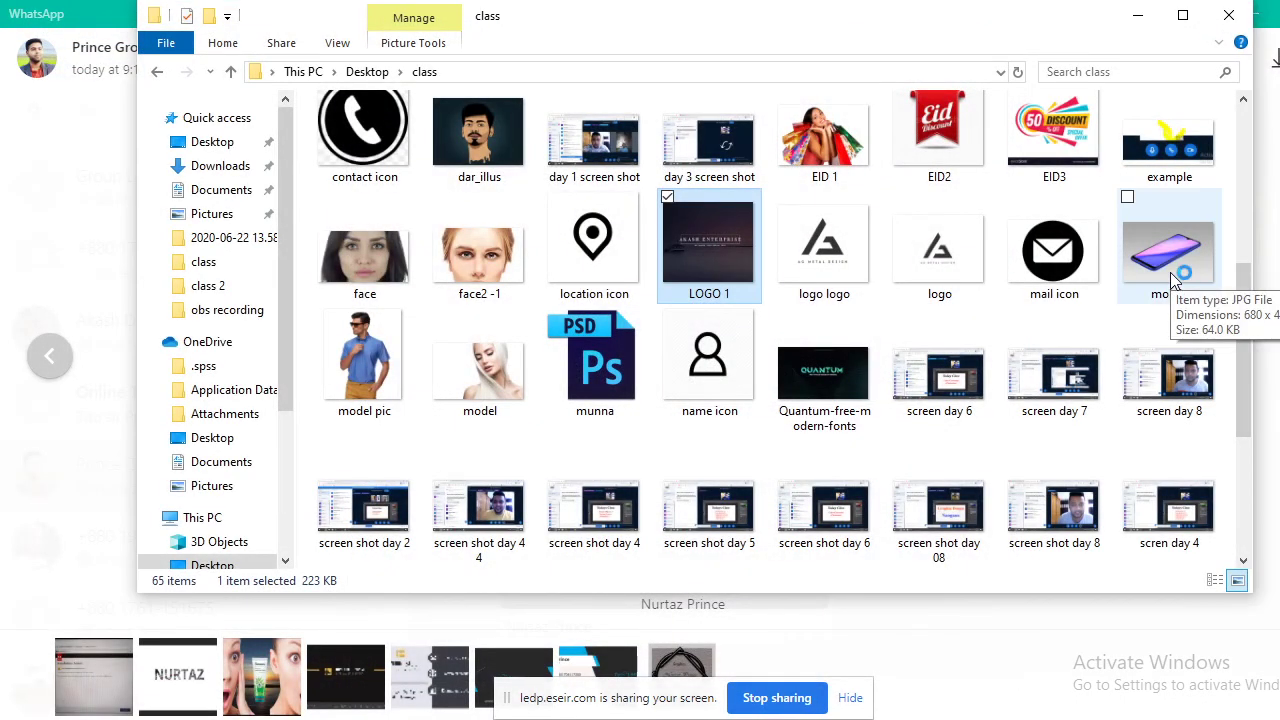
left_click(1229, 16)
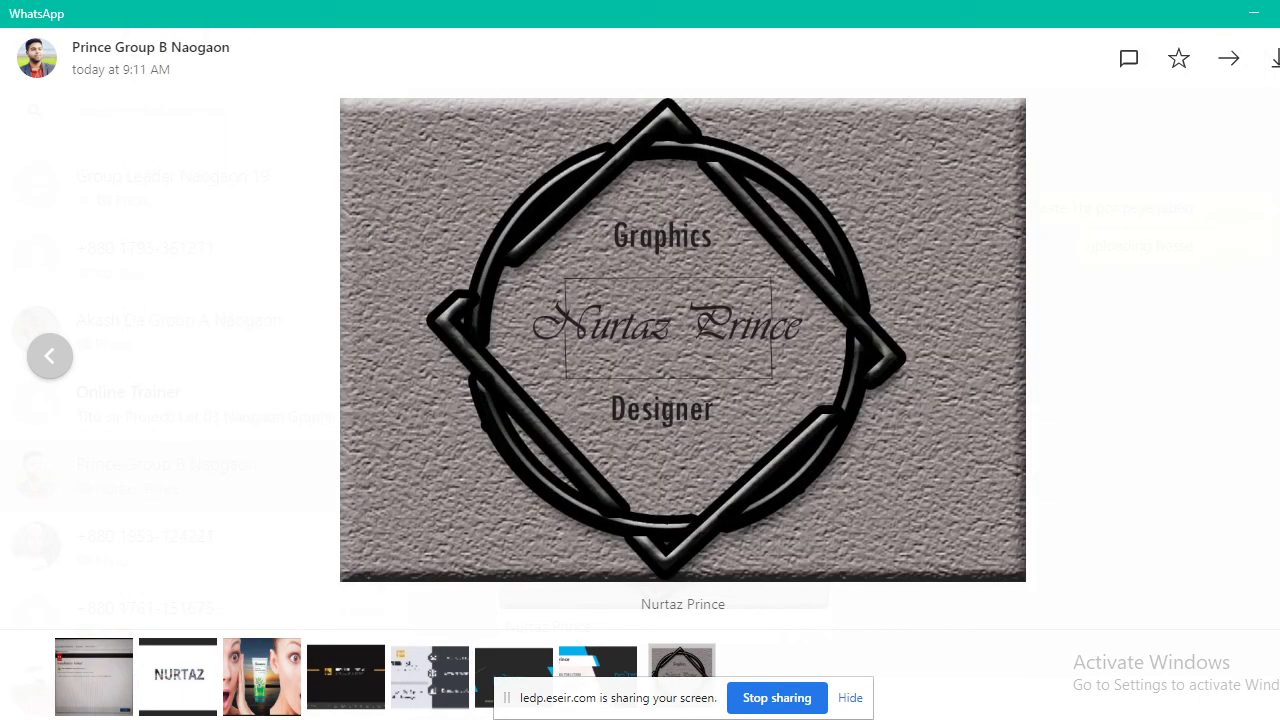
View the student's 'MISHU ENTERPRIZE my dream project' photo enlarged, then return to the BigBlueButton session
key("Escape")
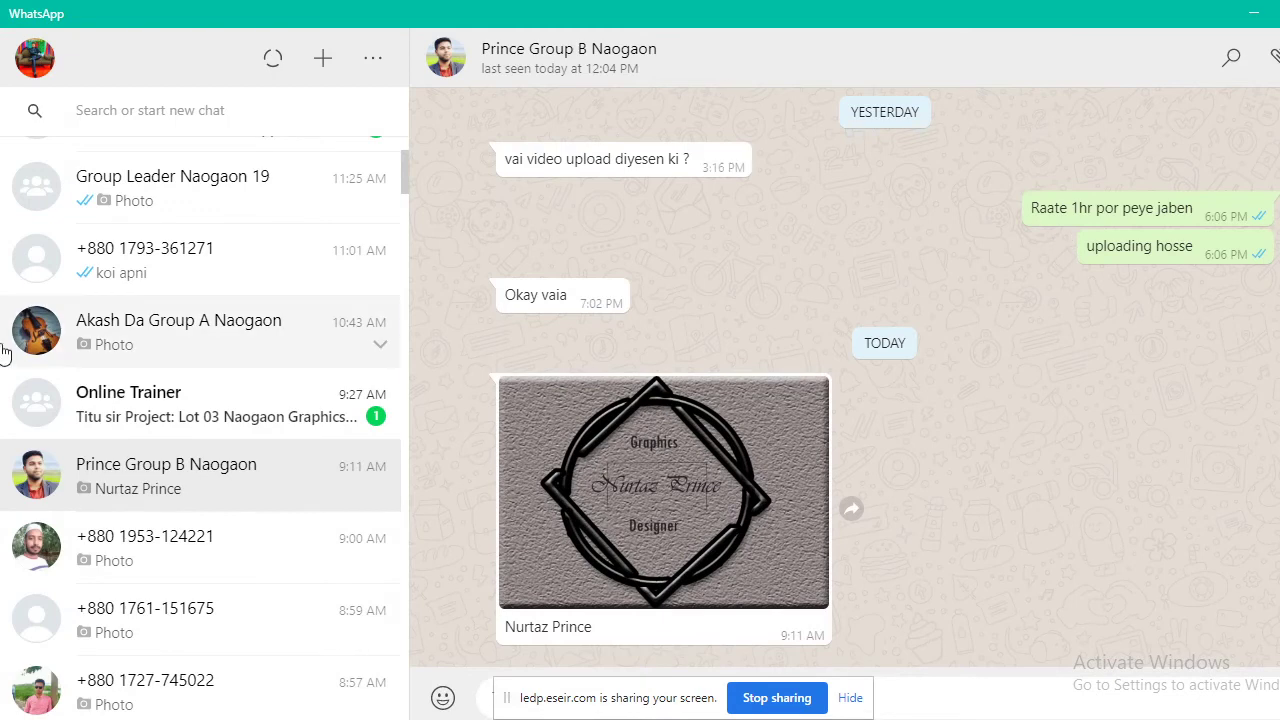
left_click(166, 566)
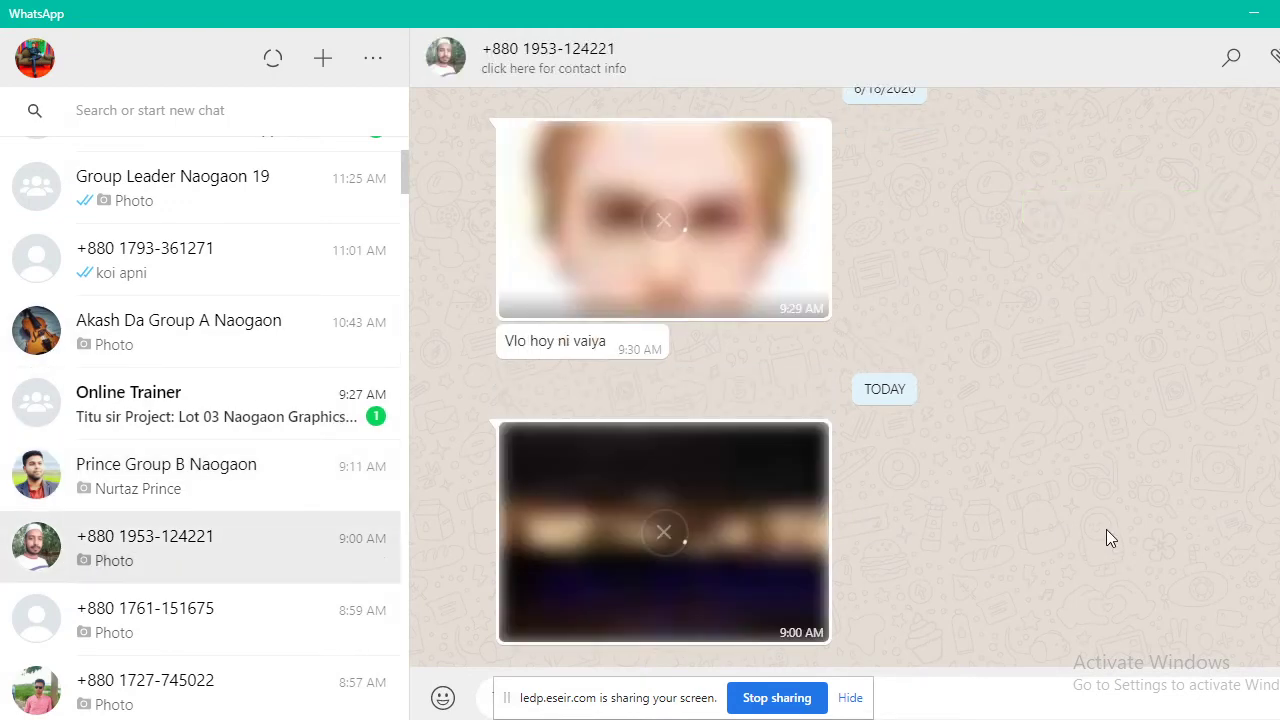
left_click(718, 540)
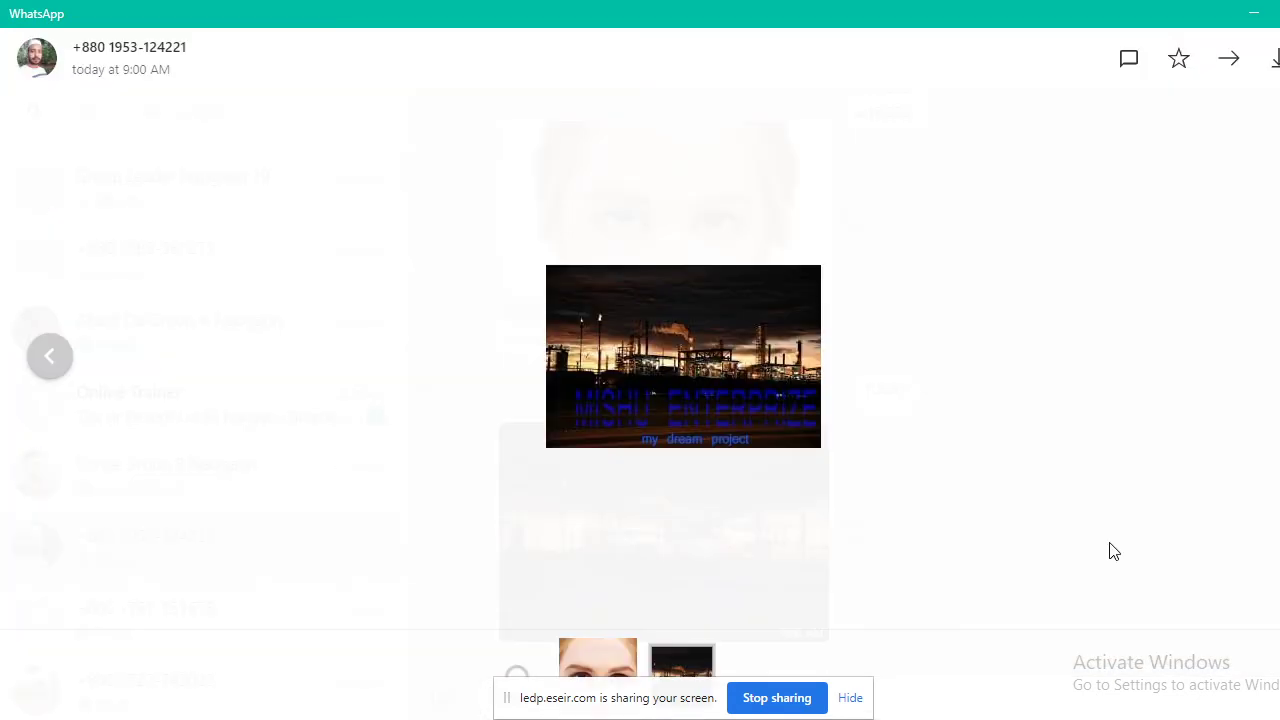
left_click(661, 344)
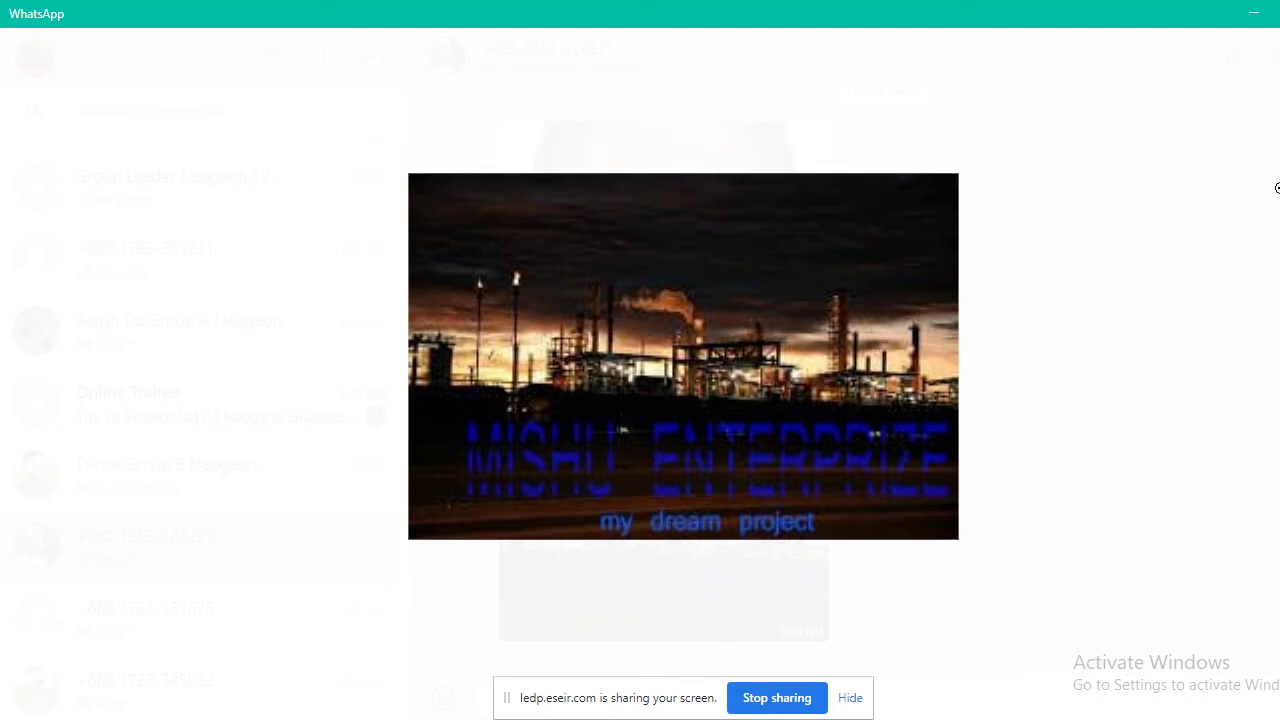
key("alt+Tab")
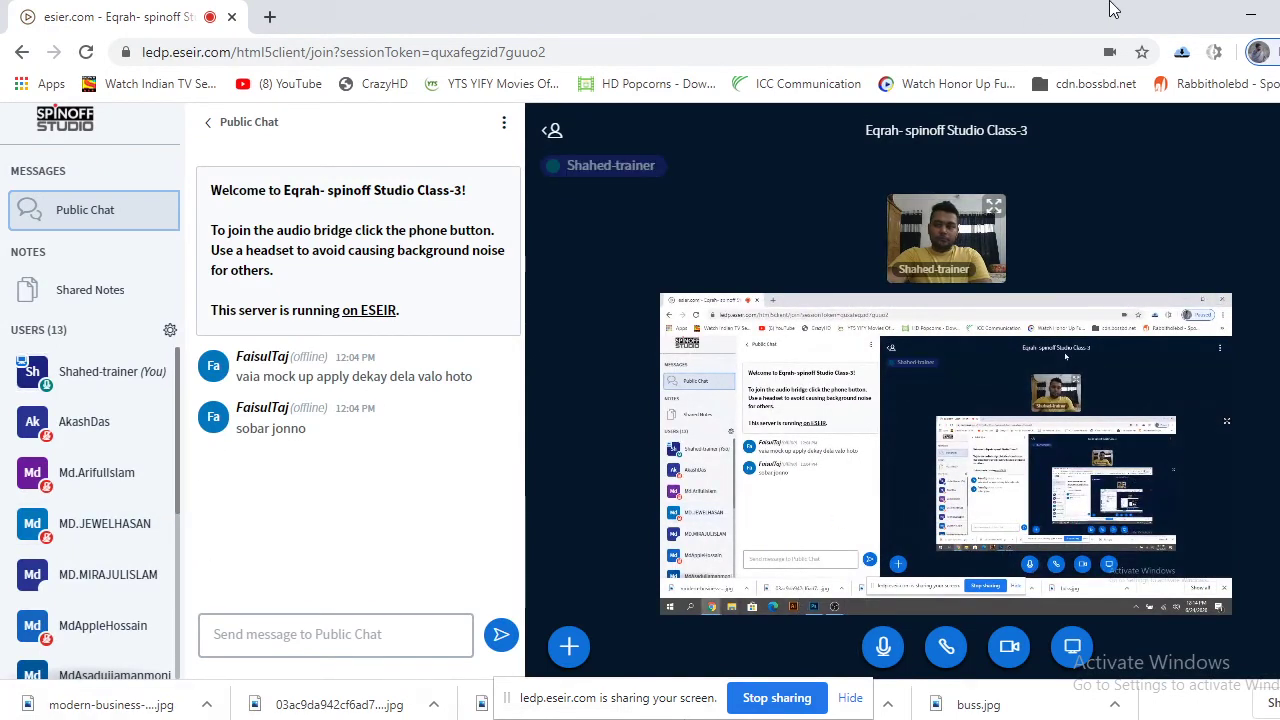
Minimise the conference browser and Photoshop, then relaunch WhatsApp from its desktop shortcut
left_click(1247, 19)
left_click(1214, 14)
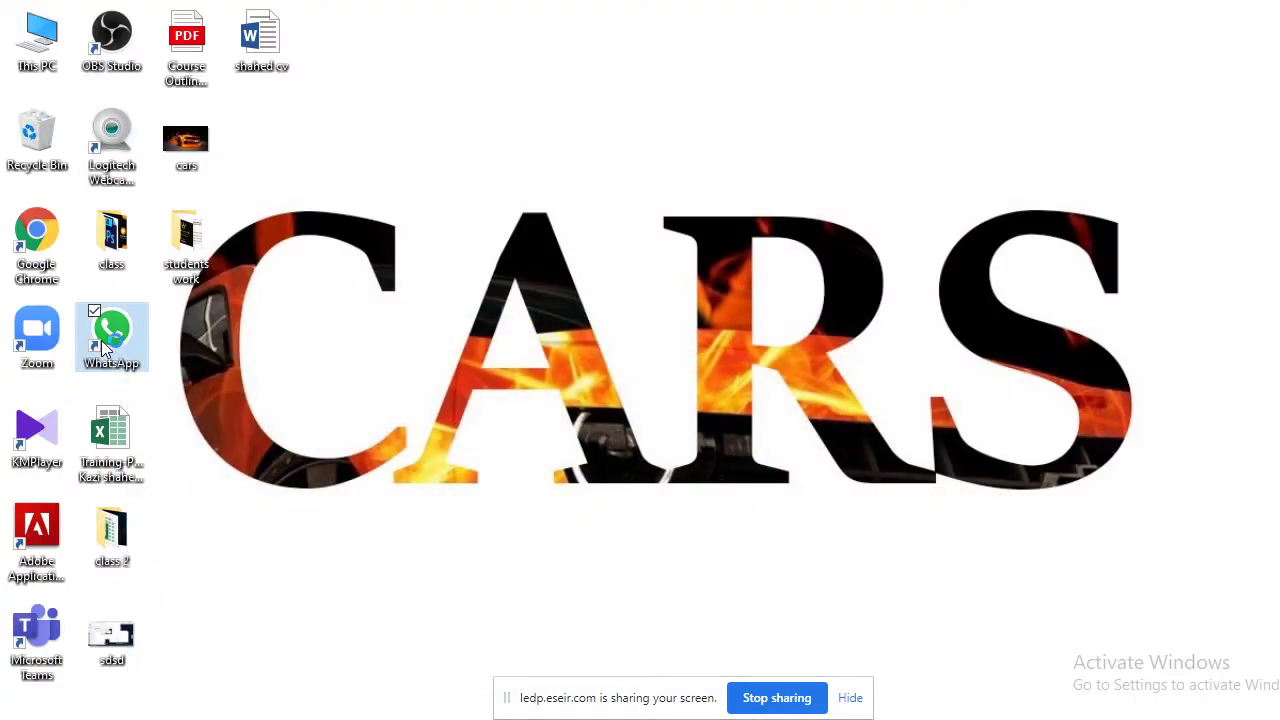
double_click(106, 343)
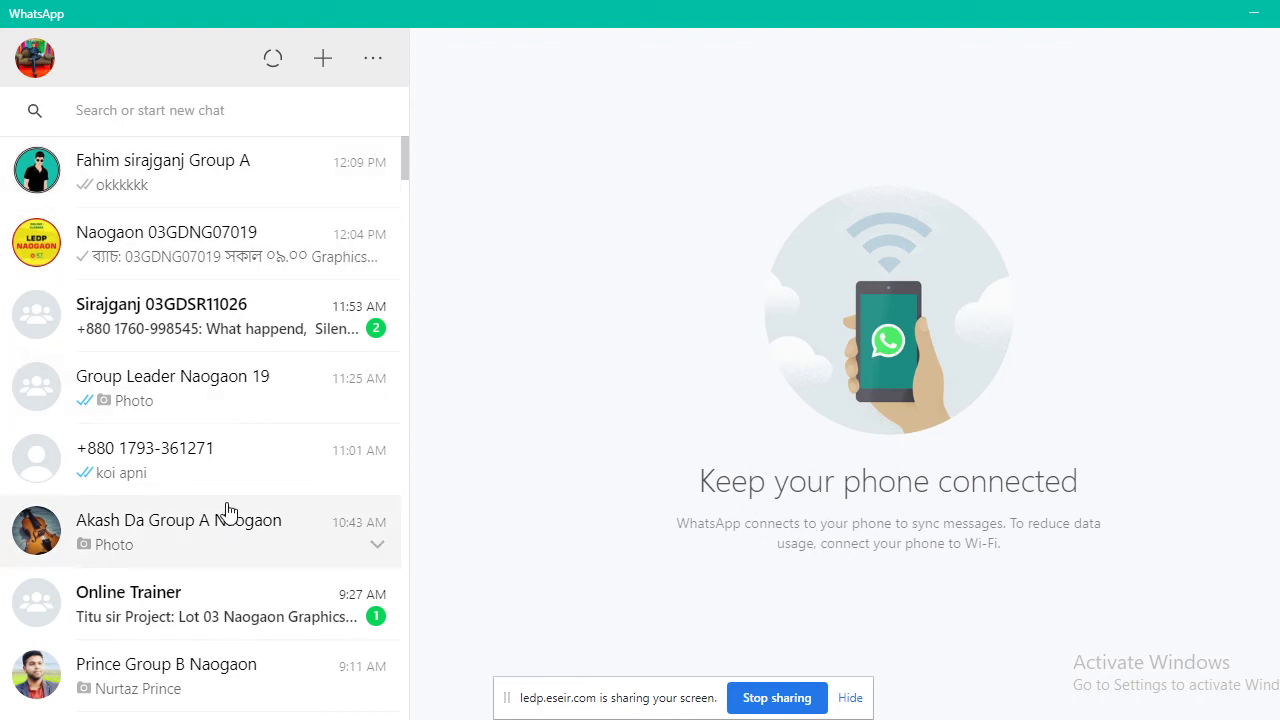
Open the Group A Naogaon student's chat and scroll up to Monday's messages
scroll(233, 510, "down", 2)
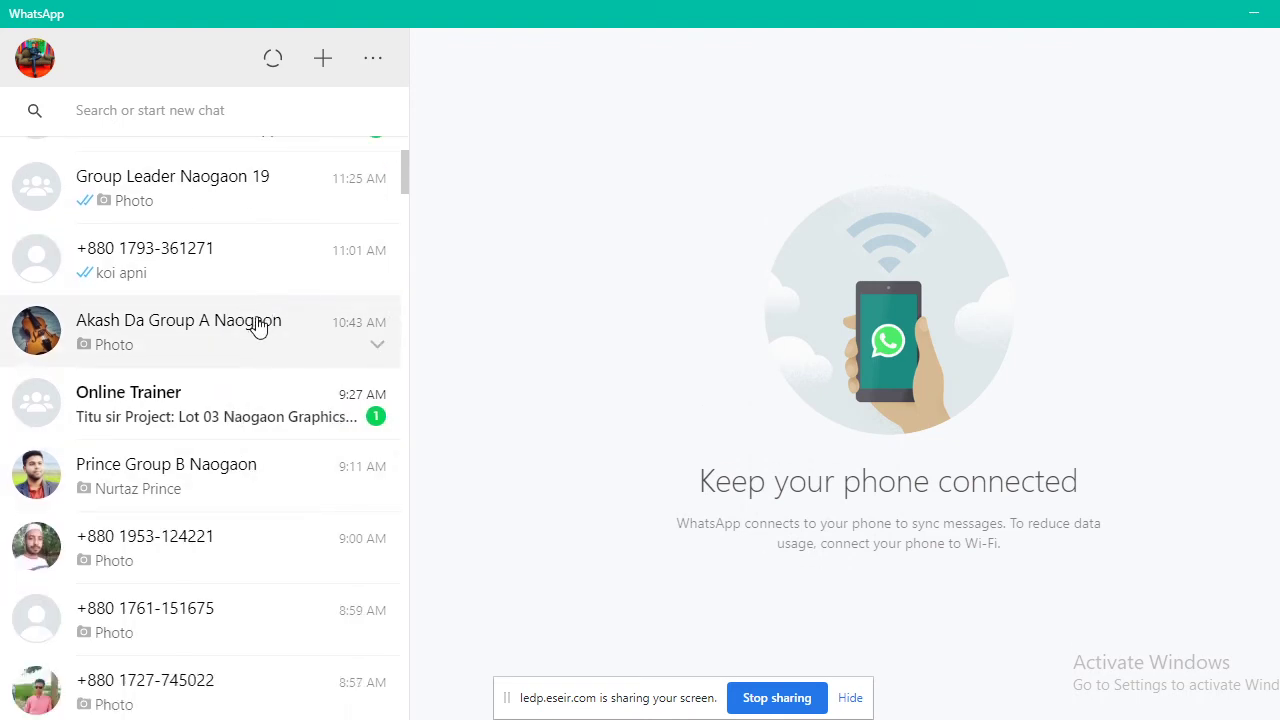
left_click(327, 335)
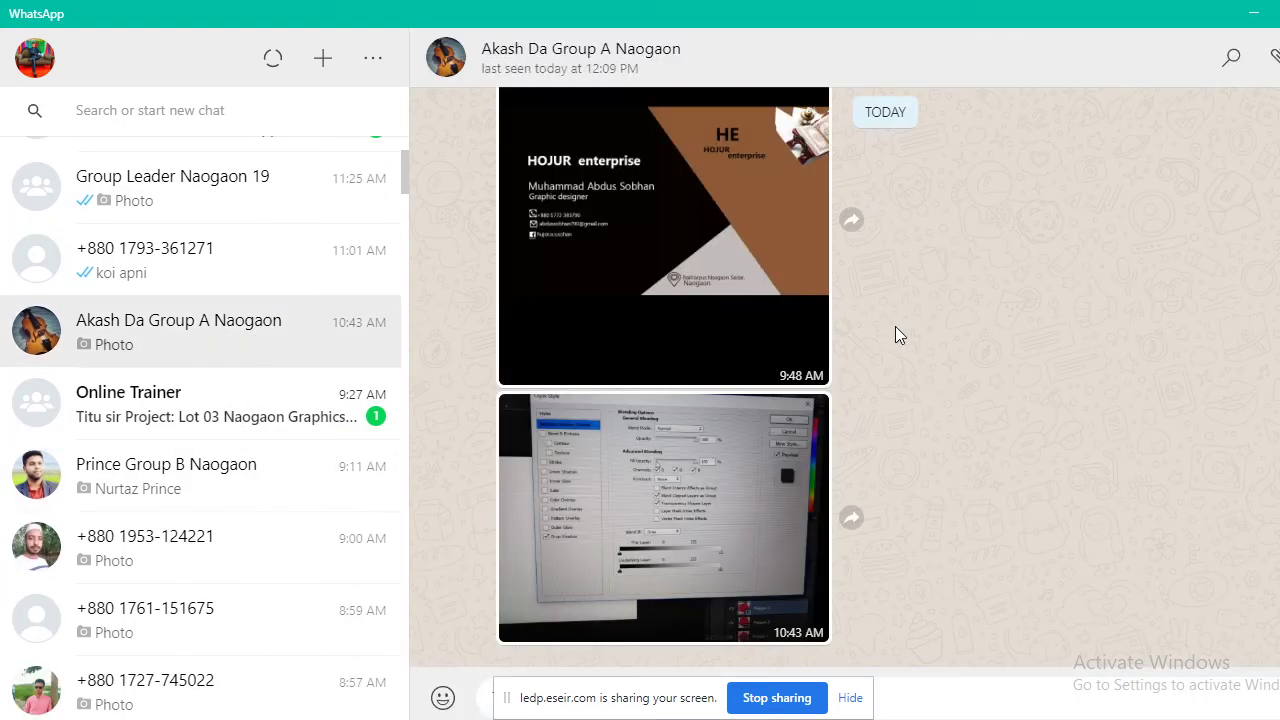
scroll(775, 325, "up", 4)
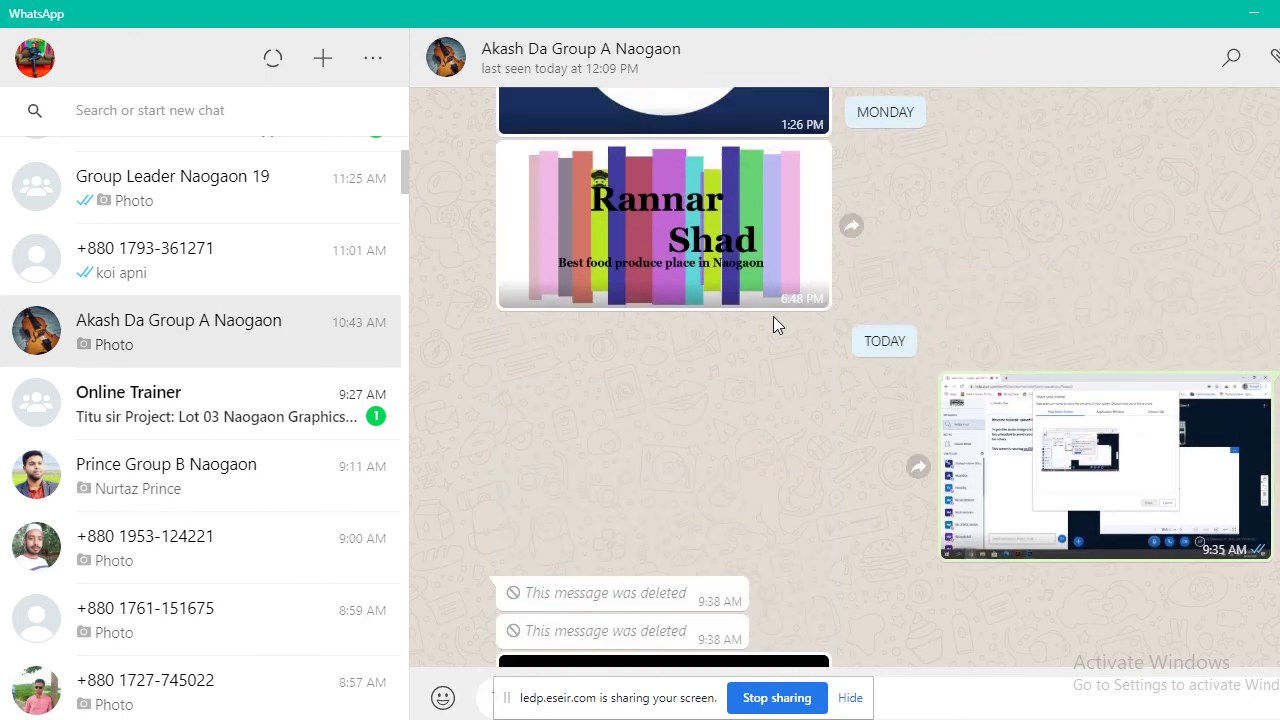
scroll(775, 320, "up", 3)
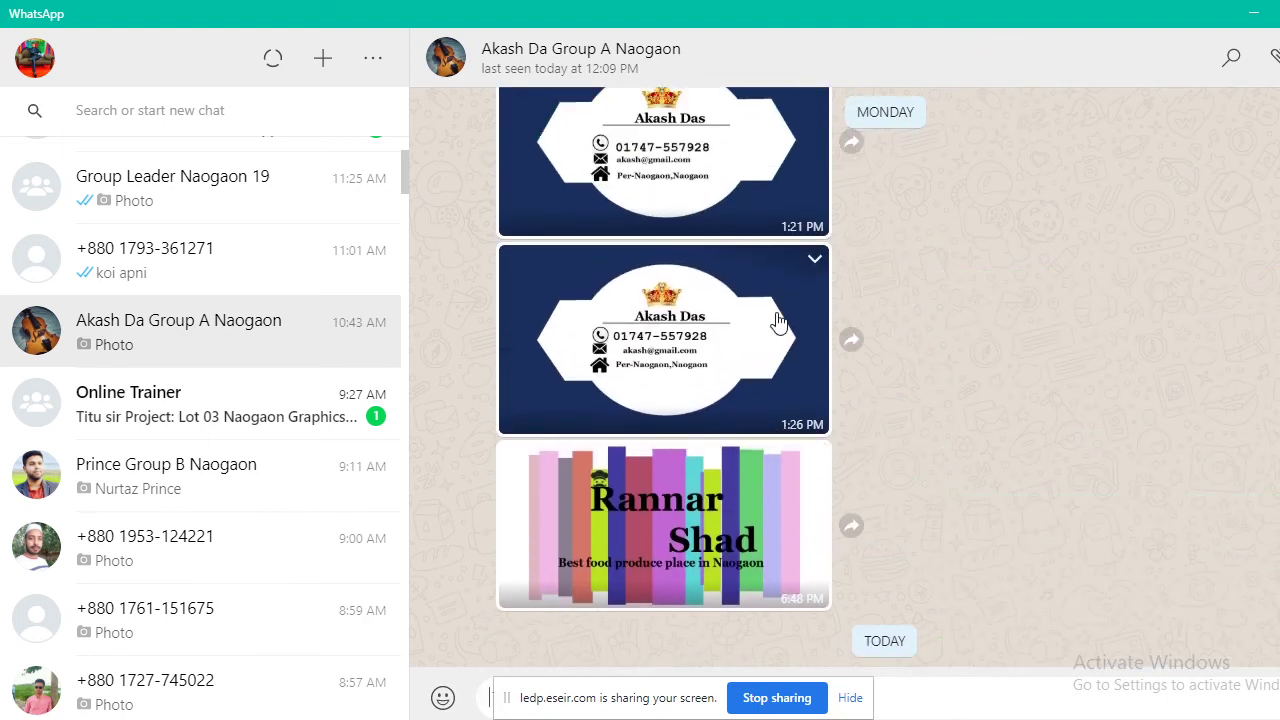
scroll(778, 322, "up", 1)
Open the first crown business card full-size and flip between the card images
left_click(706, 238)
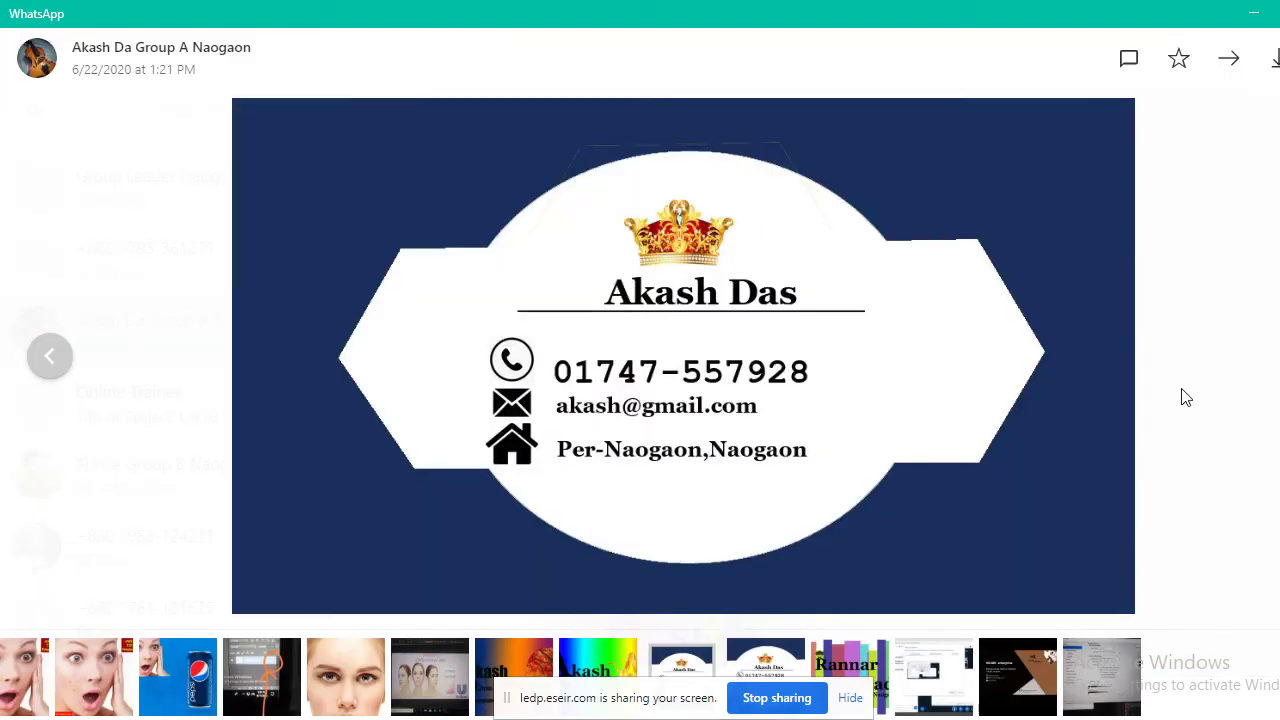
key("Right")
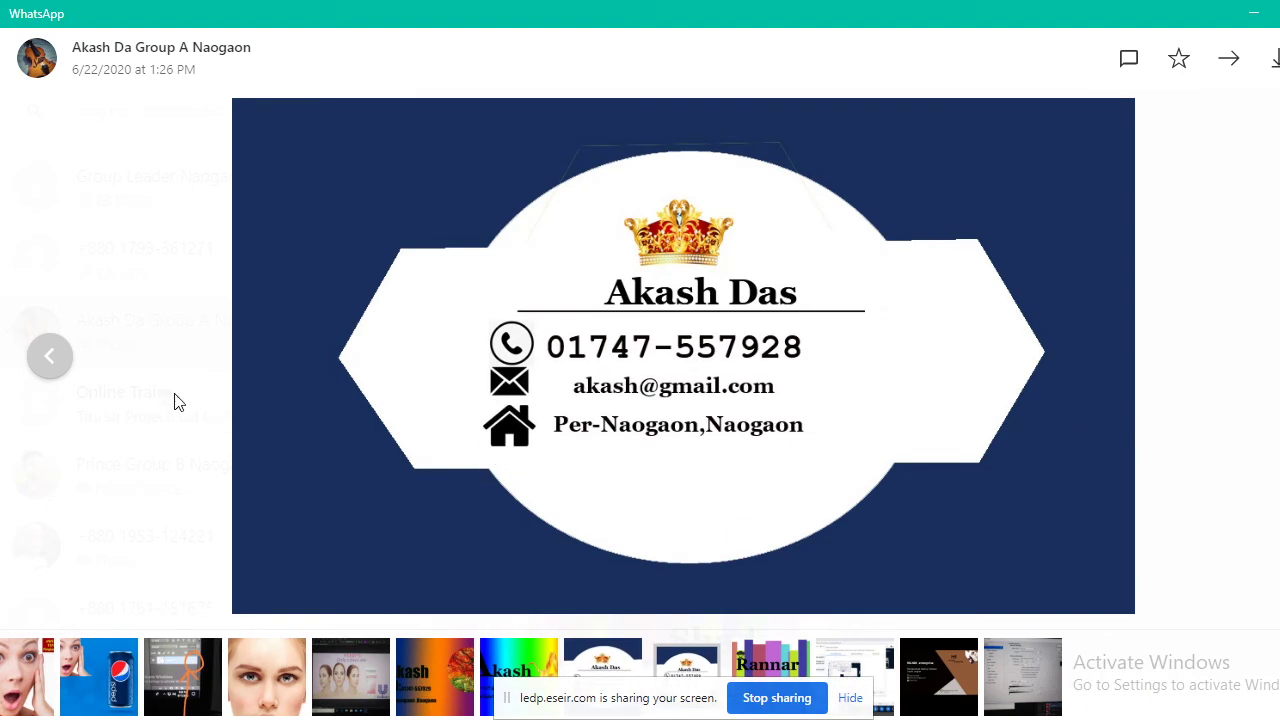
left_click(50, 355)
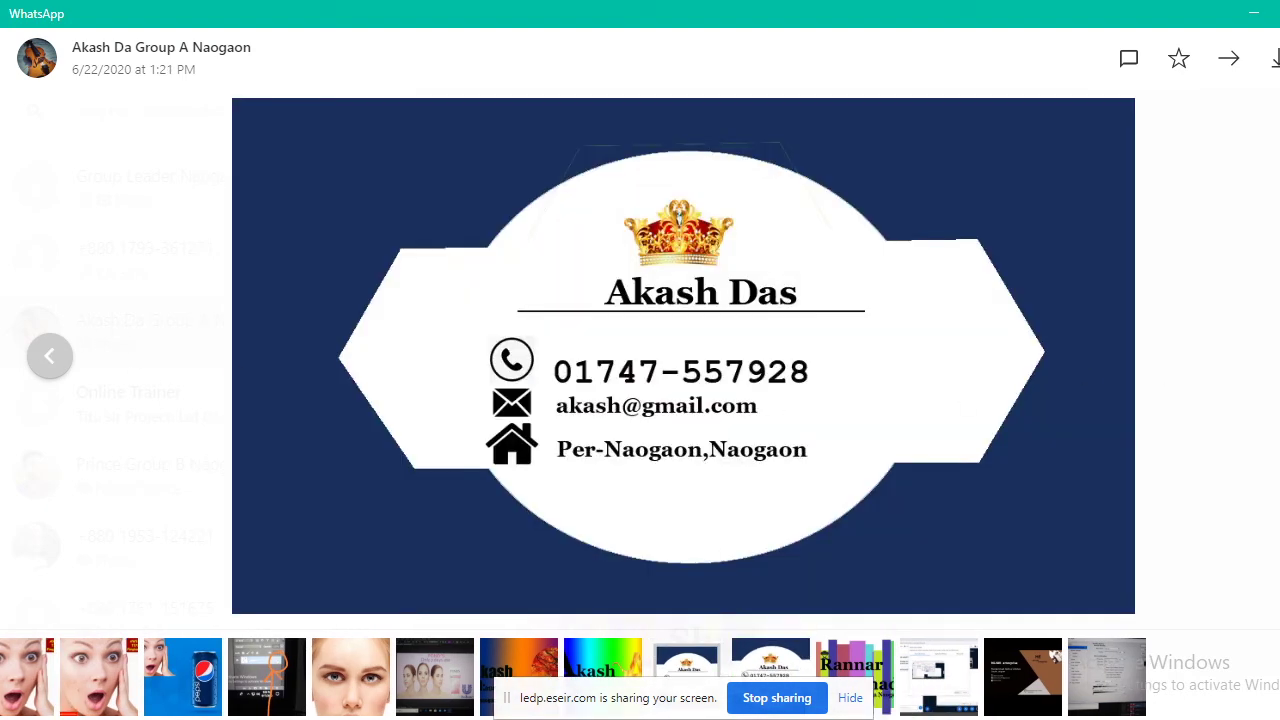
key("Right")
key("Right")
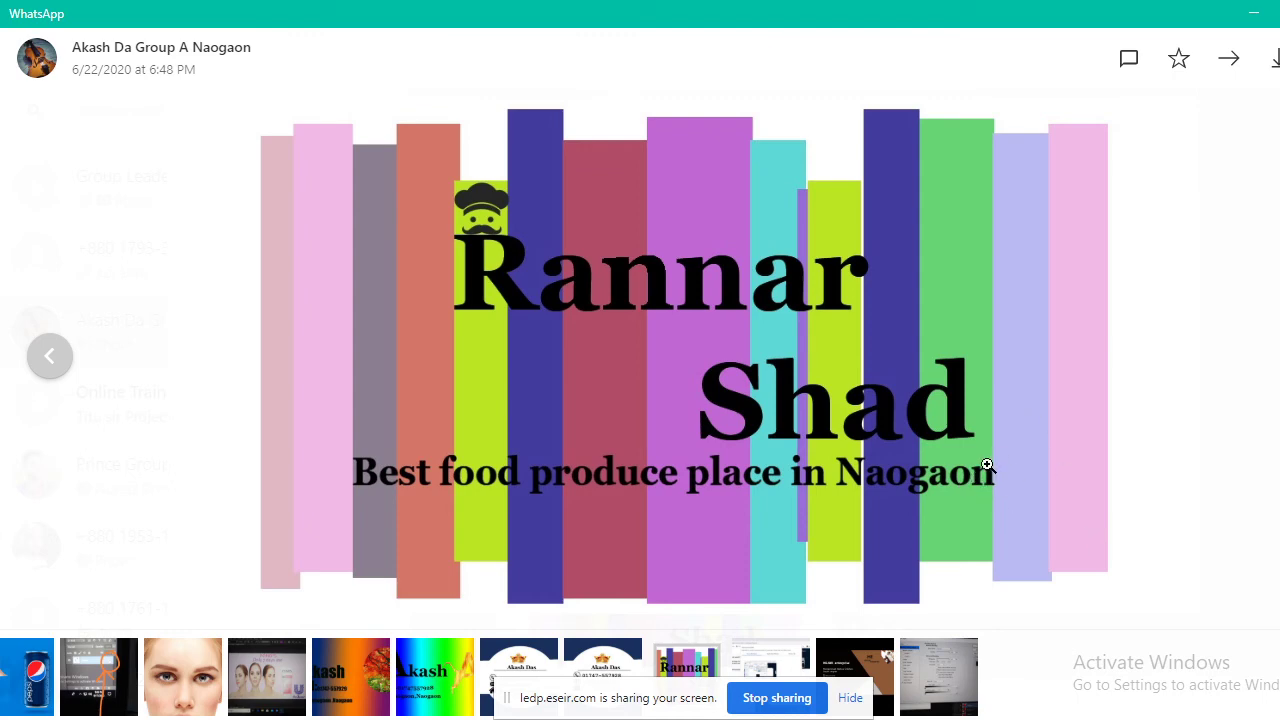
Open the Rannar Shad banner, zoom in on the chef icon and back out, then close the viewer
key("Escape")
left_click(731, 584)
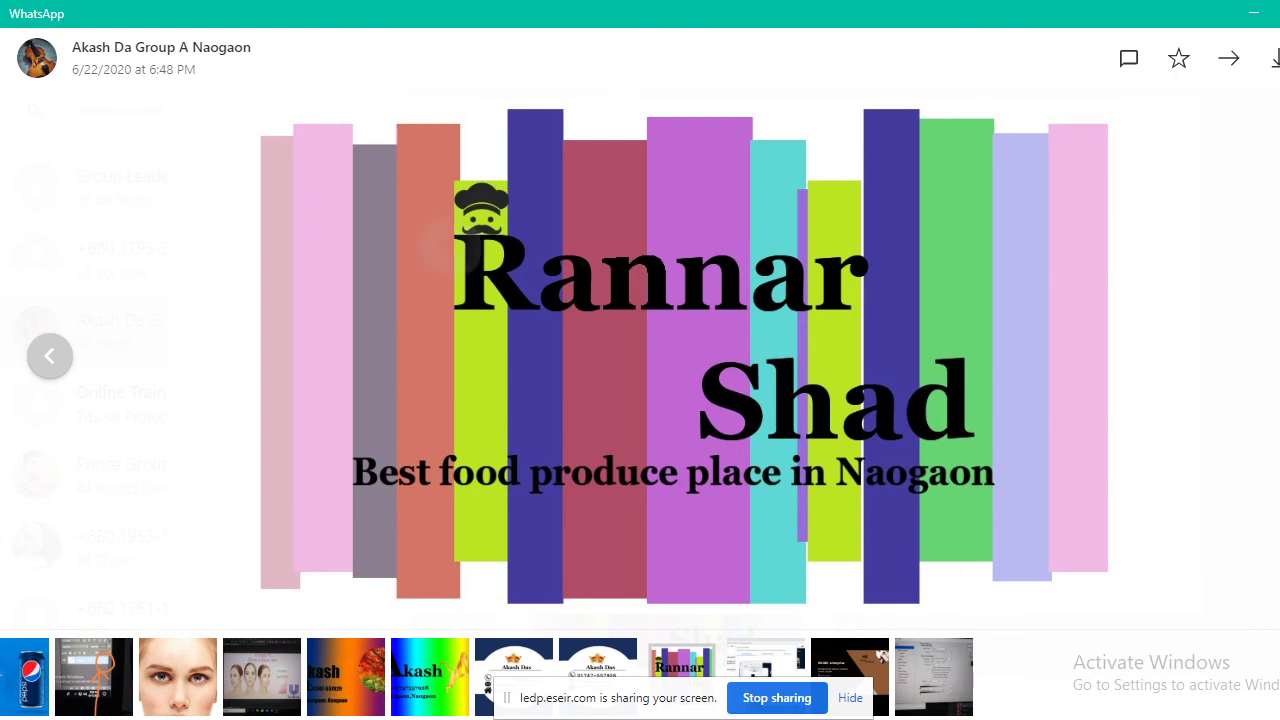
left_click(482, 205)
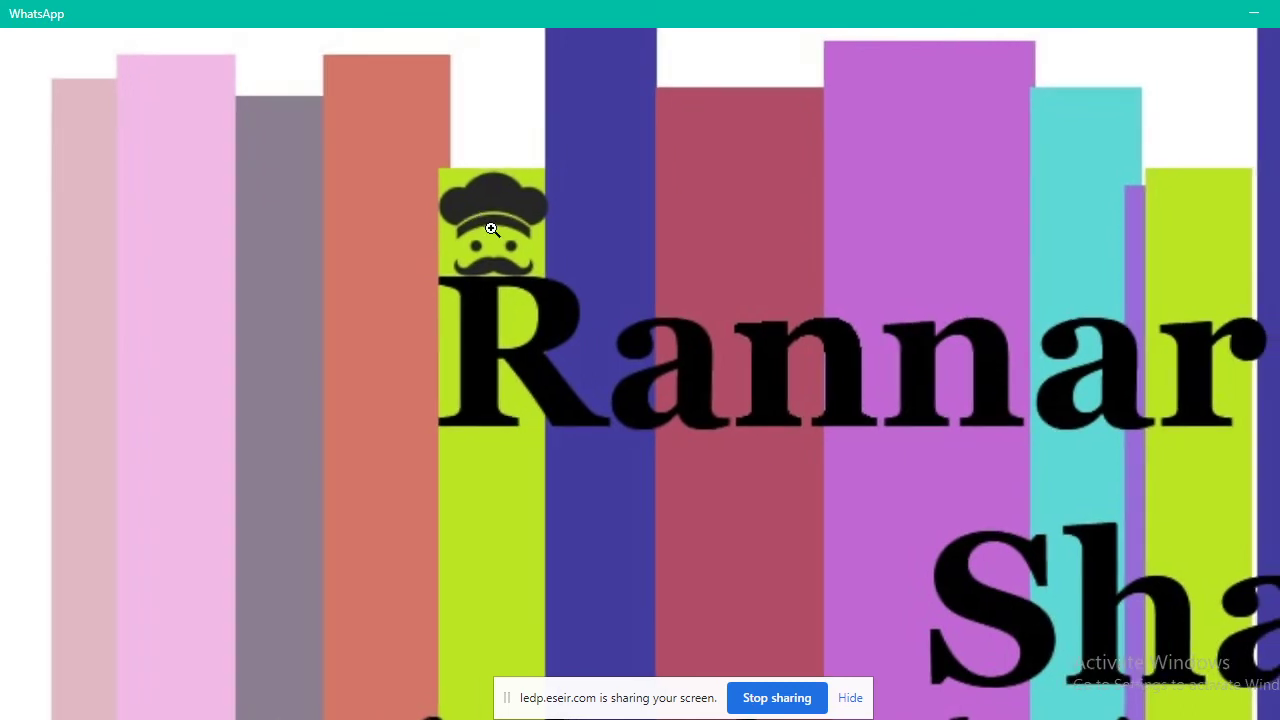
left_click(491, 229)
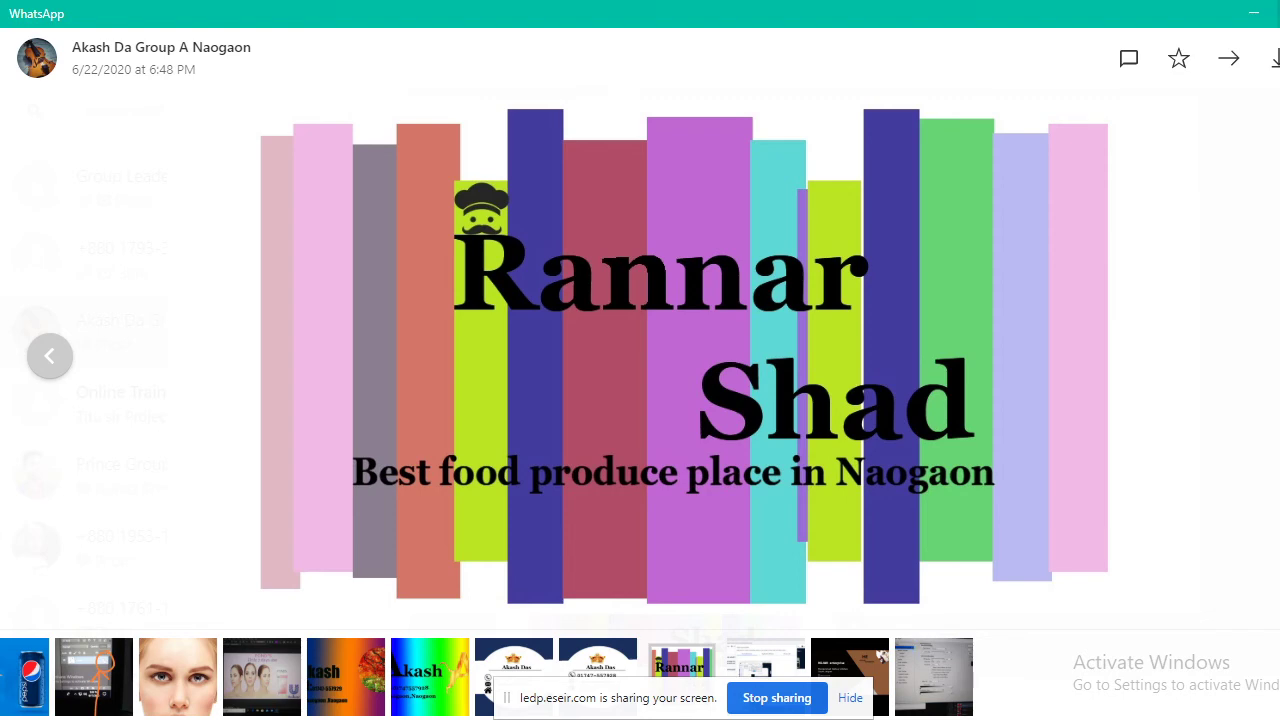
key("Escape")
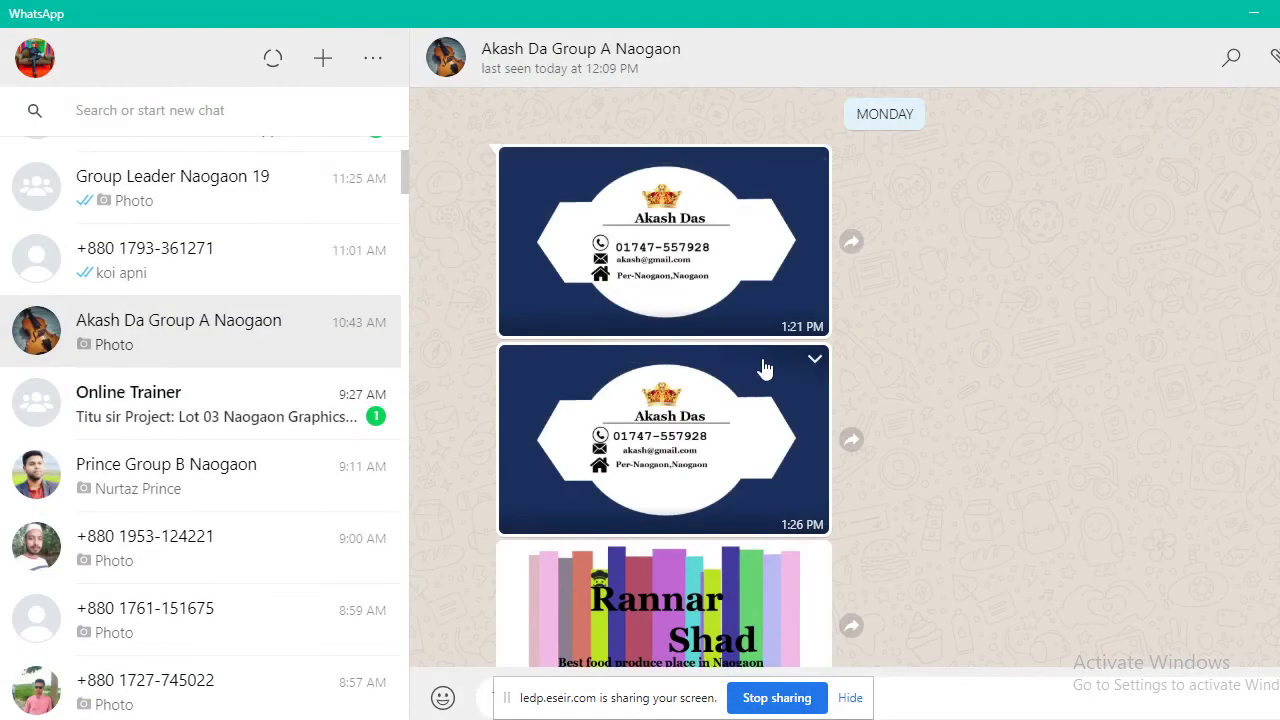
Scroll to another contact's chat and open its Ruhina Enterprise logo in the full-screen viewer
scroll(1044, 358, "down", 6)
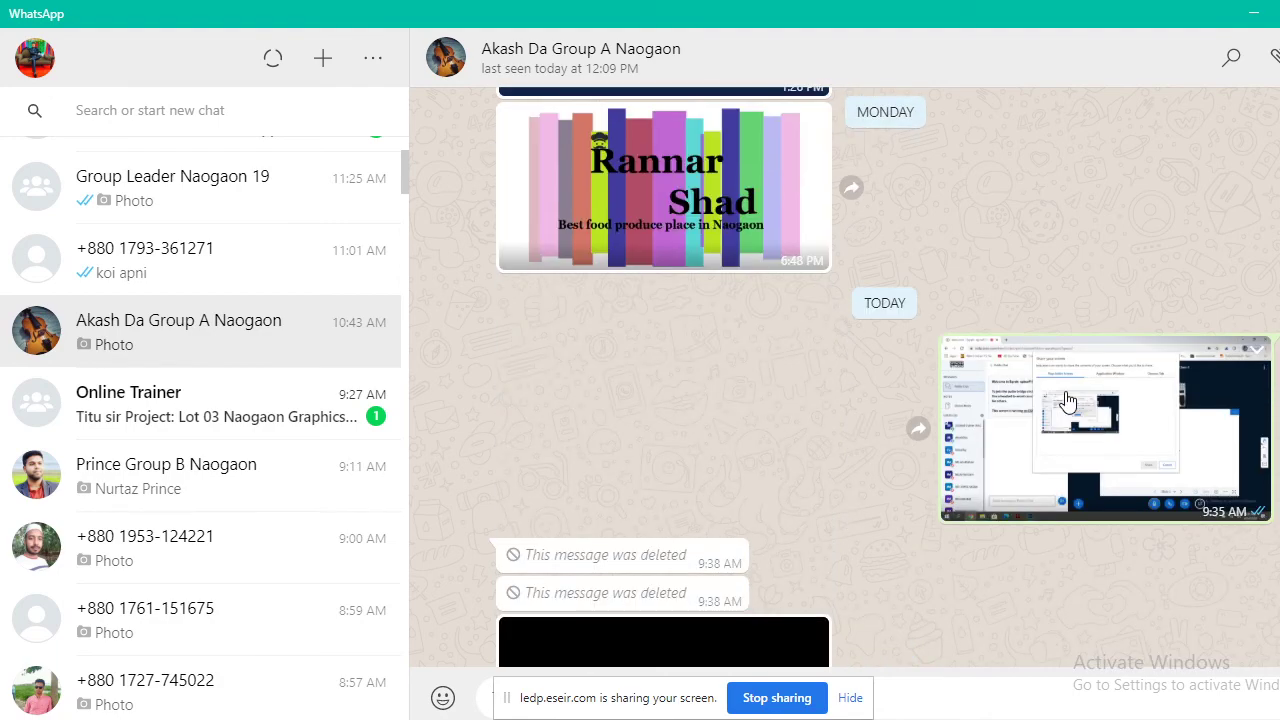
scroll(1050, 405, "down", 4)
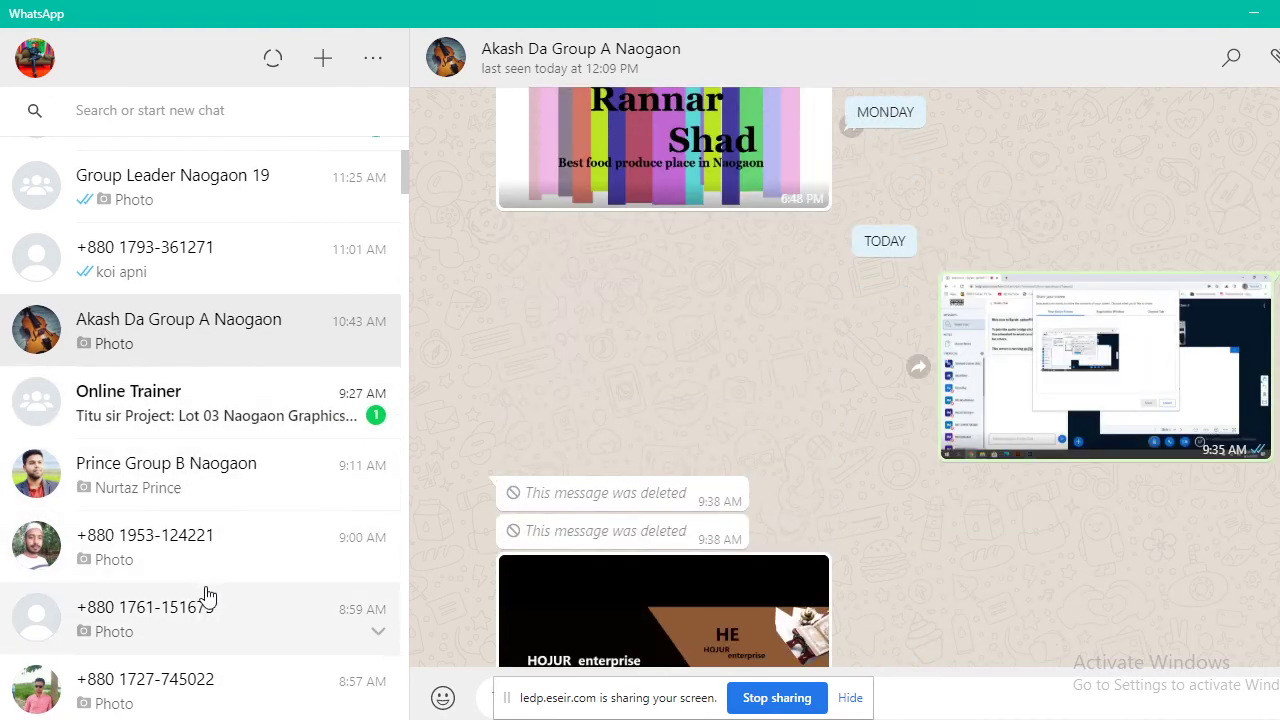
scroll(210, 590, "down", 1)
left_click(223, 526)
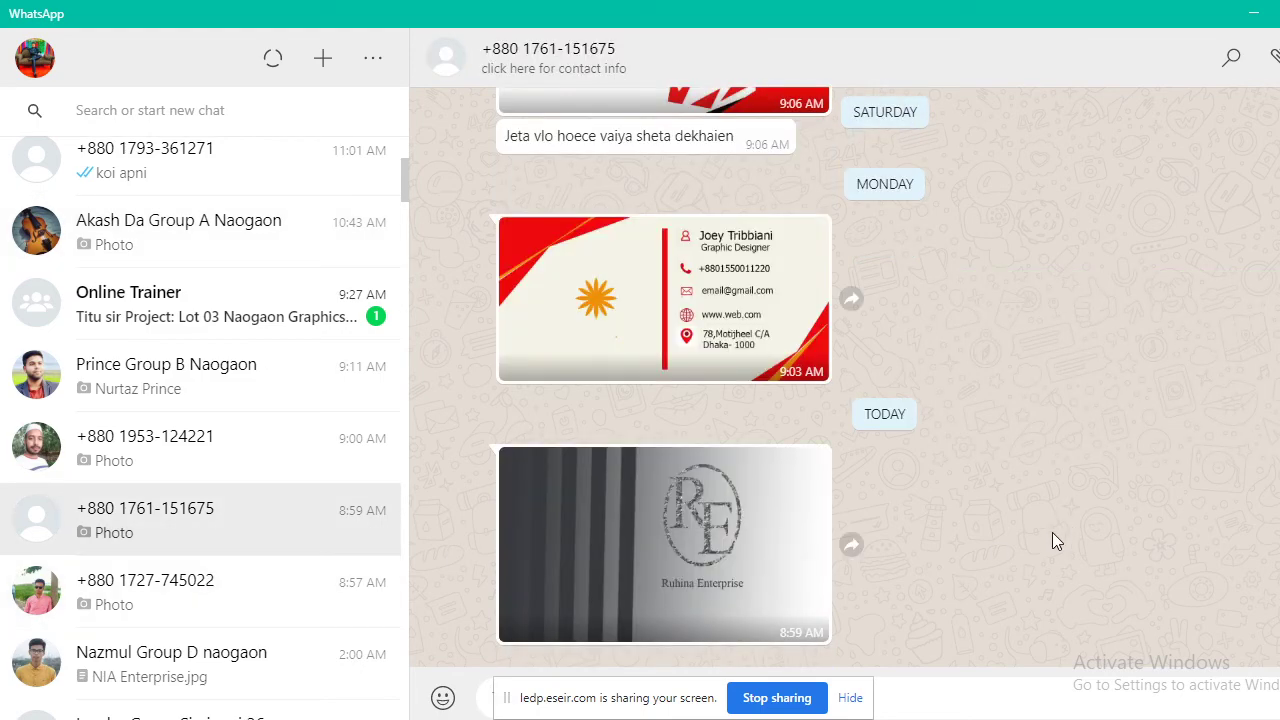
left_click(771, 574)
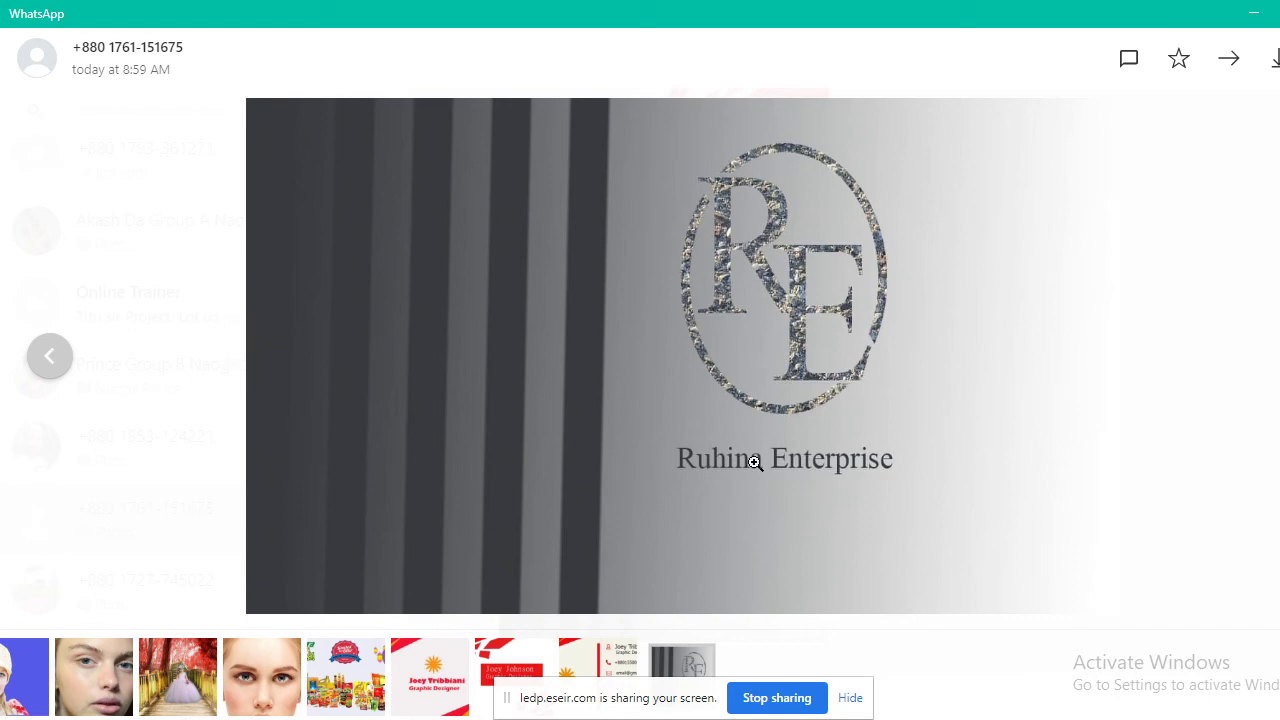
Zoom in and out on the RE monogram several times, then return to the Chrome class meeting
left_click(784, 285)
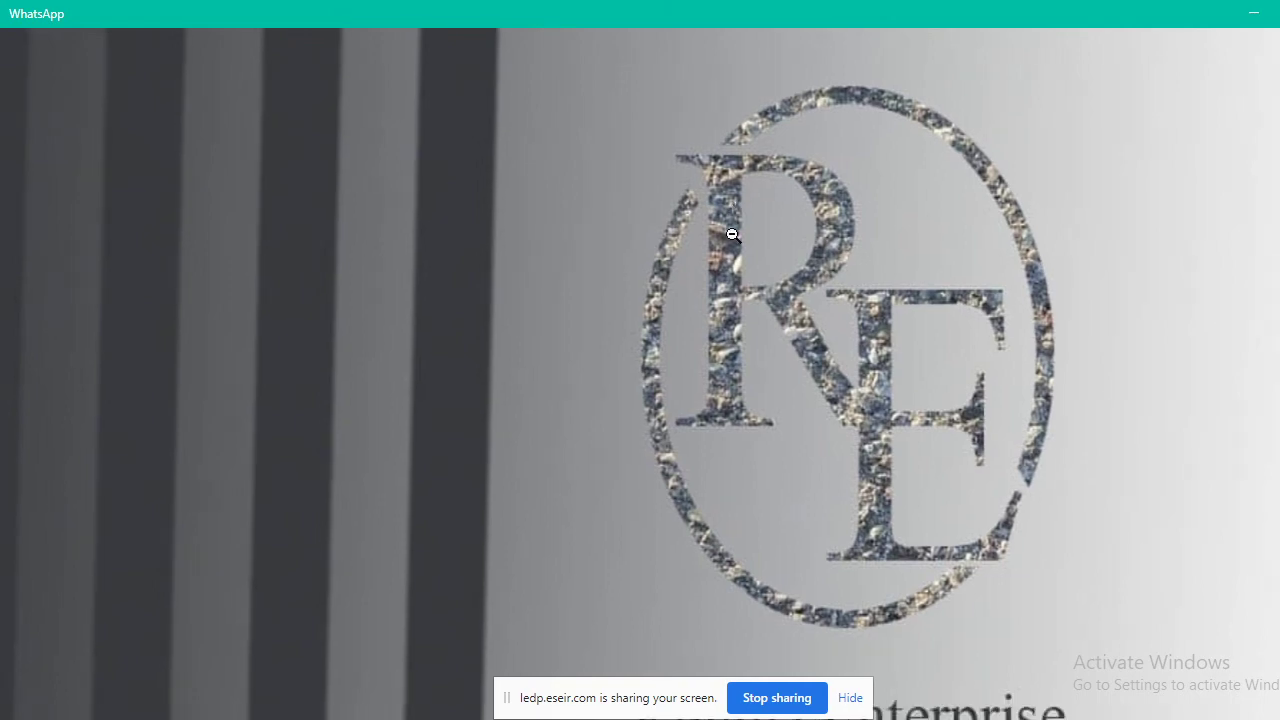
left_click(732, 234)
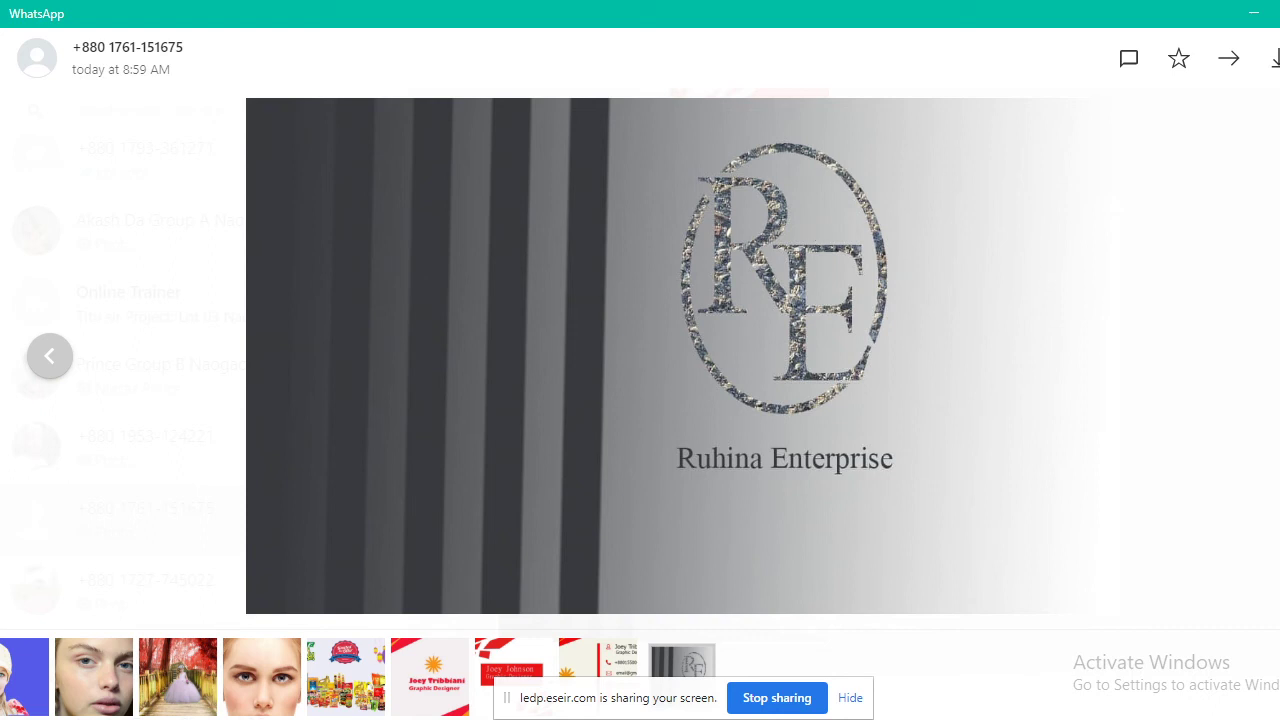
left_click(802, 287)
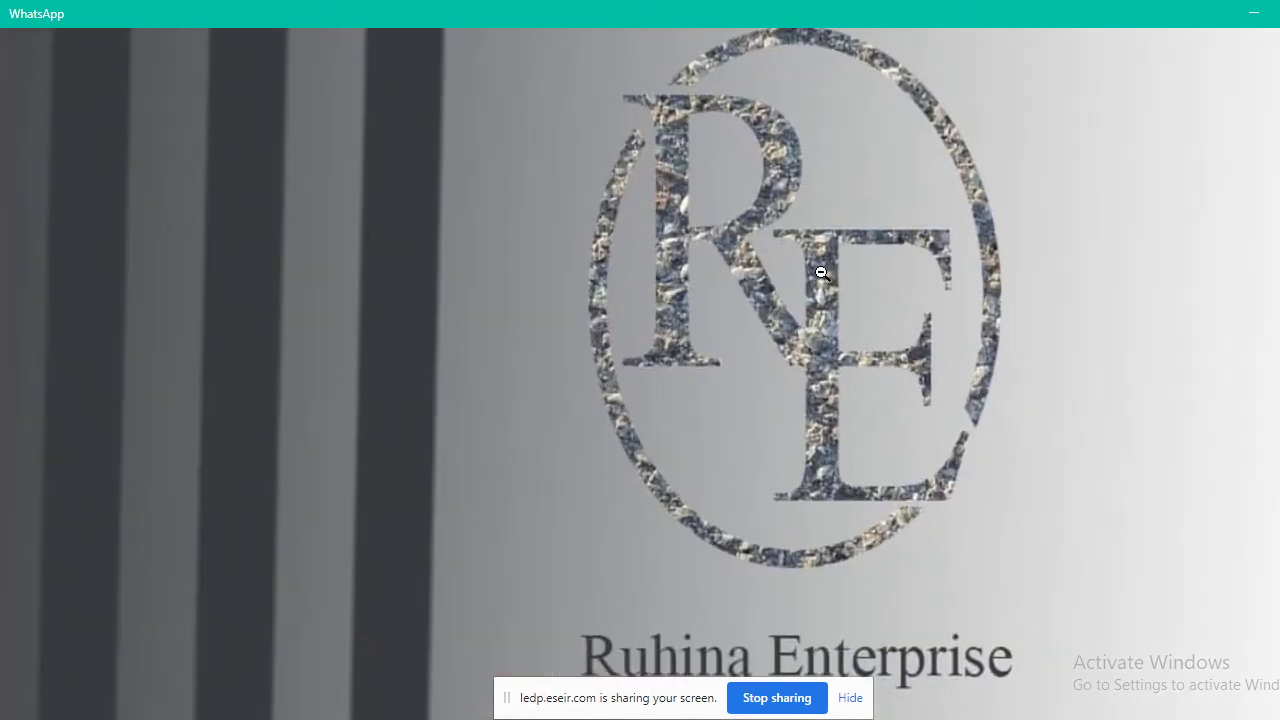
left_click(815, 290)
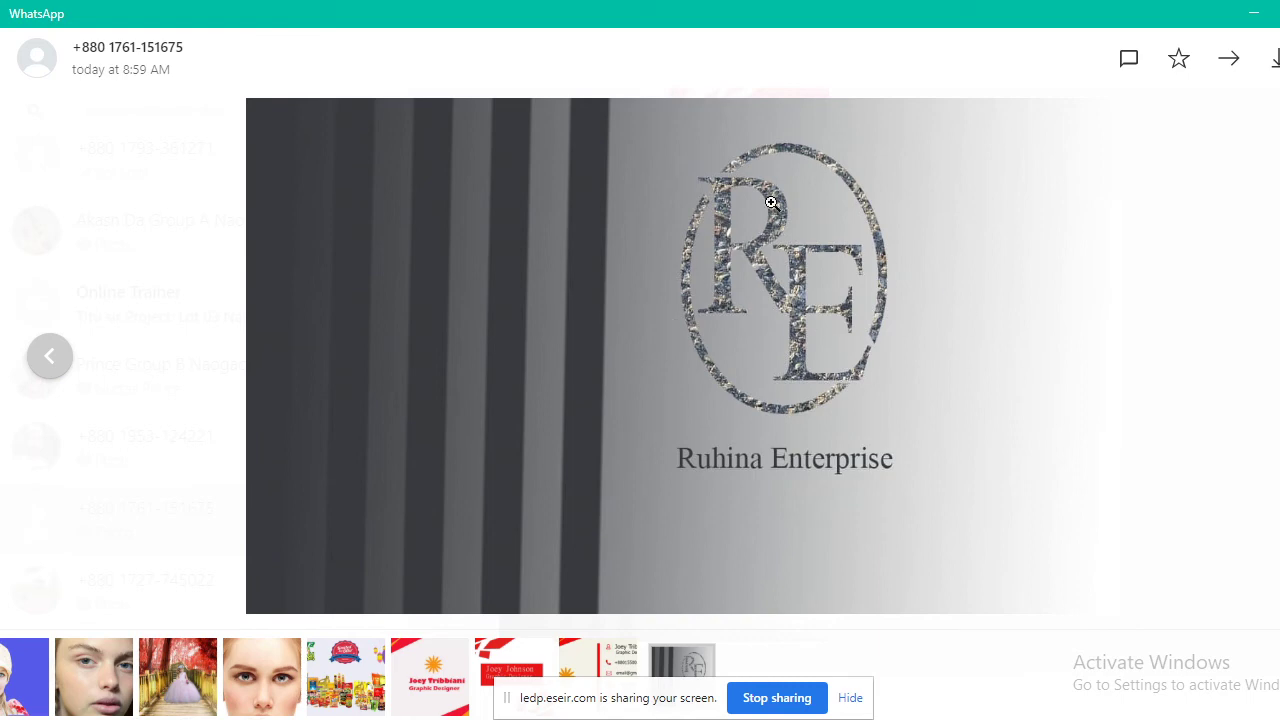
left_click(757, 284)
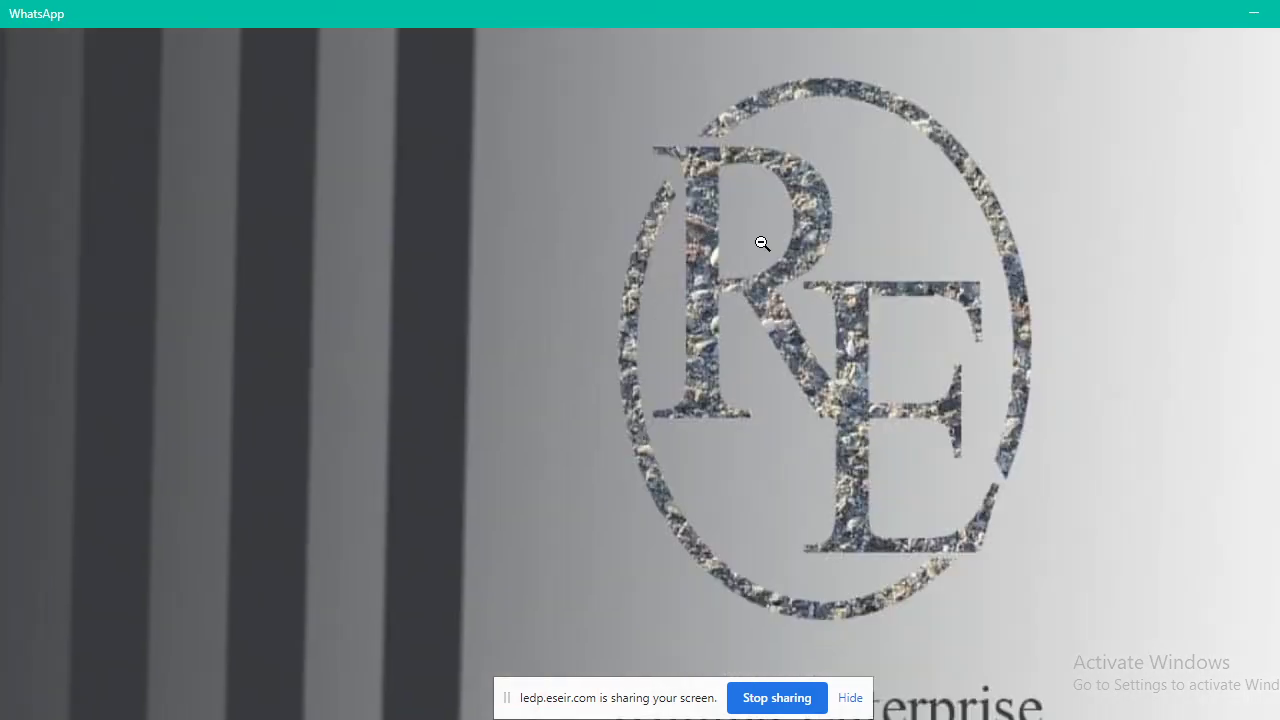
left_click(760, 243)
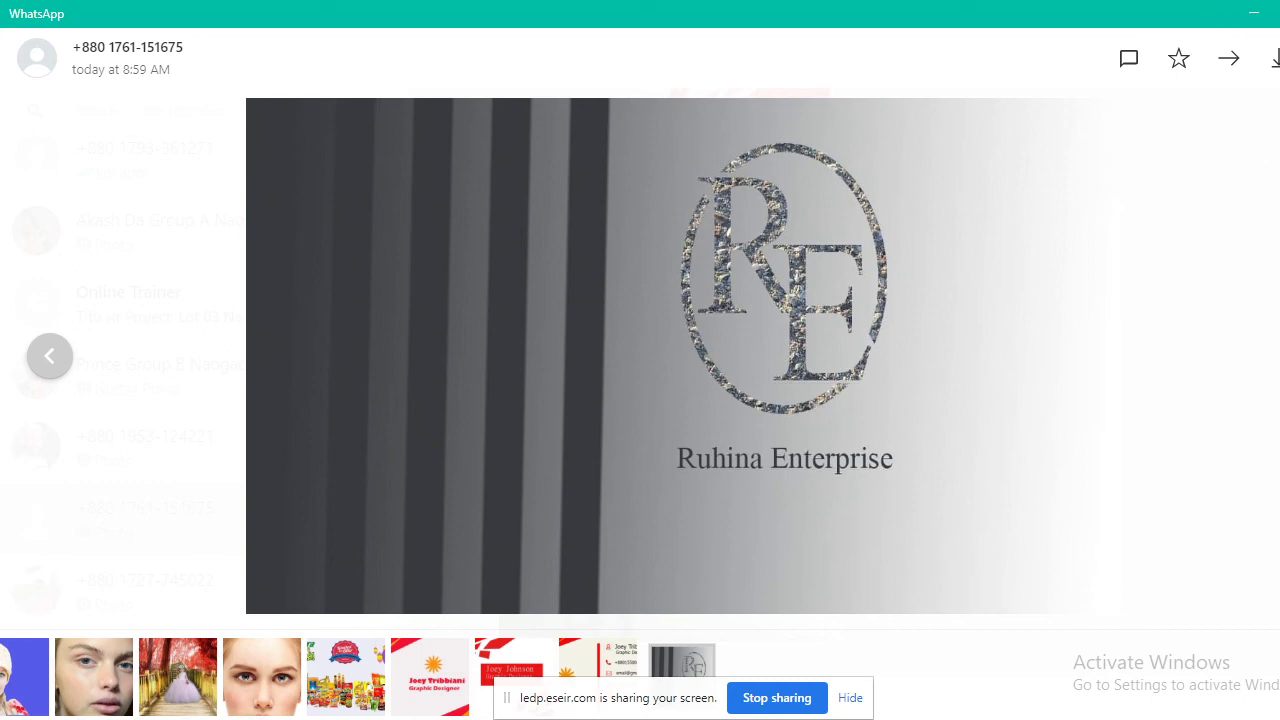
left_click(109, 663)
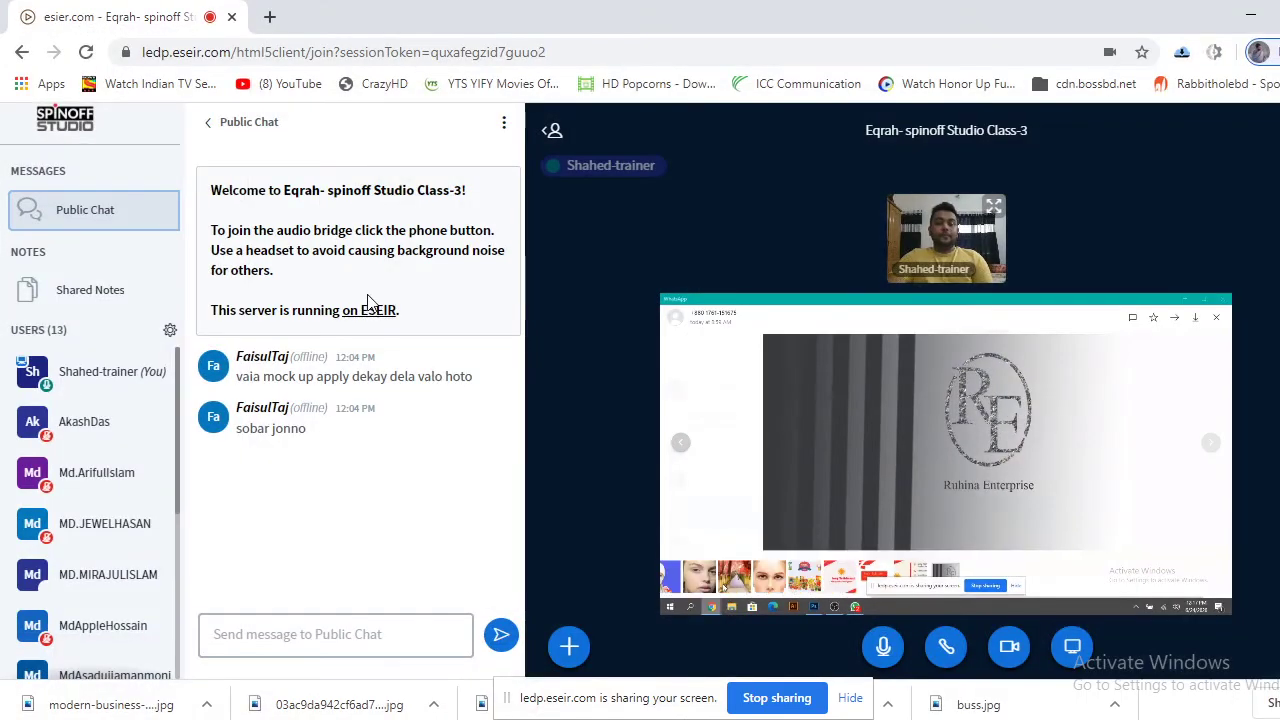
Search Google Images for 'RE logos' in a new browser tab
left_click(269, 16)
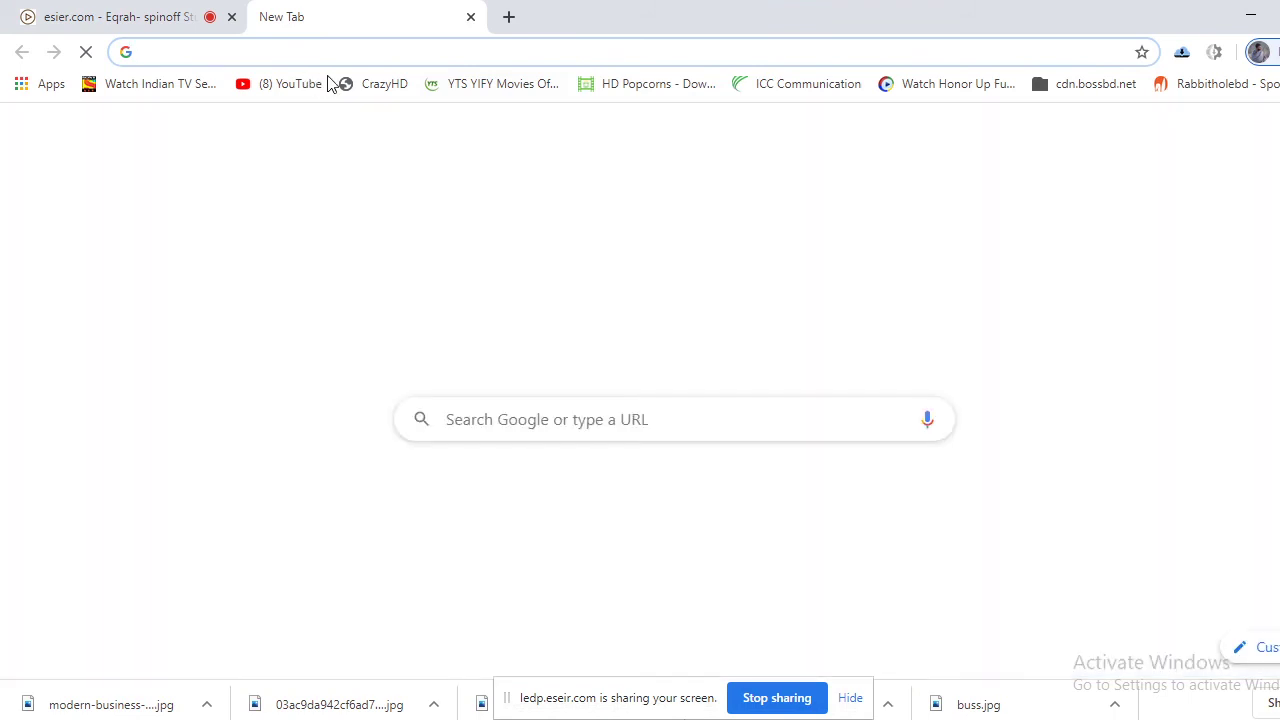
left_click(504, 421)
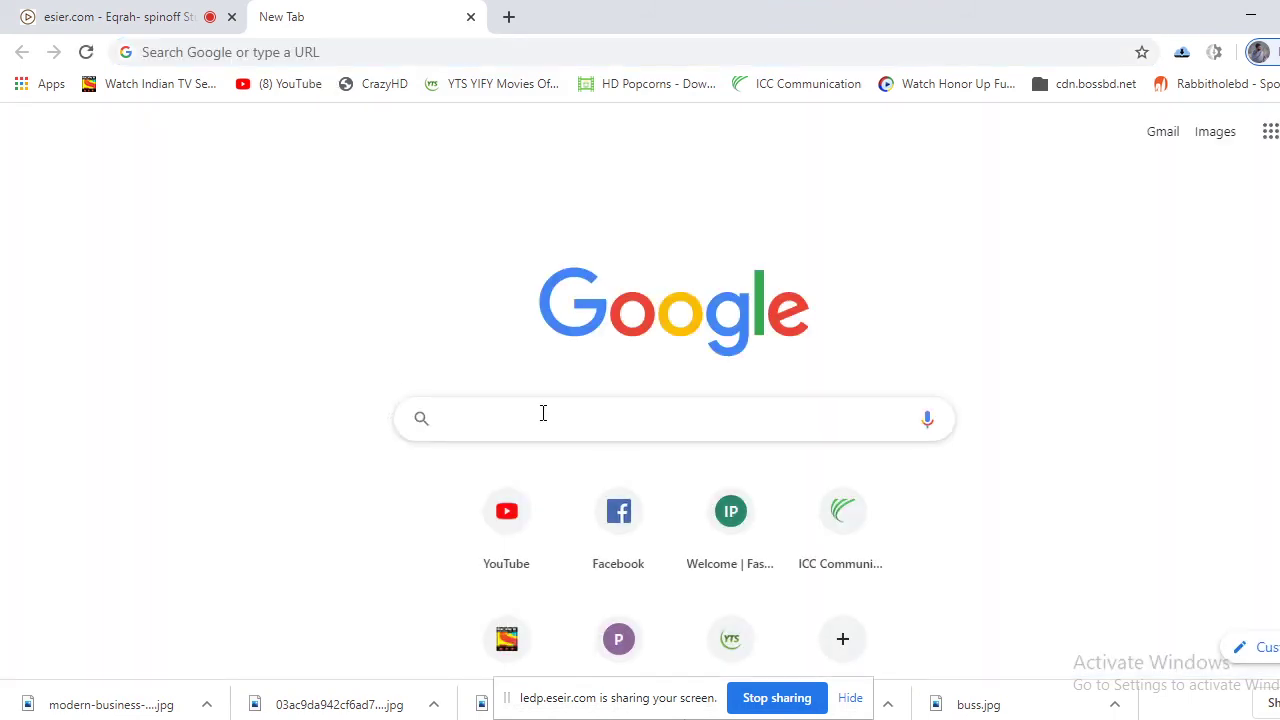
type("RE")
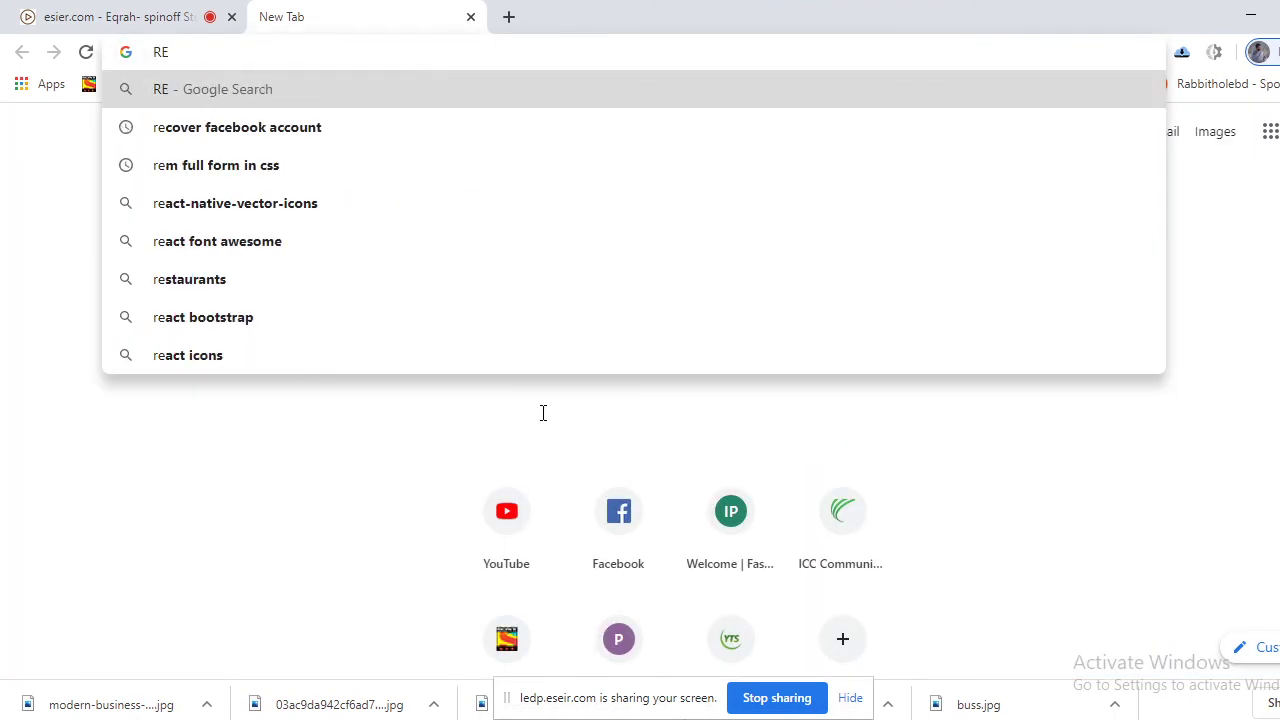
type(" log")
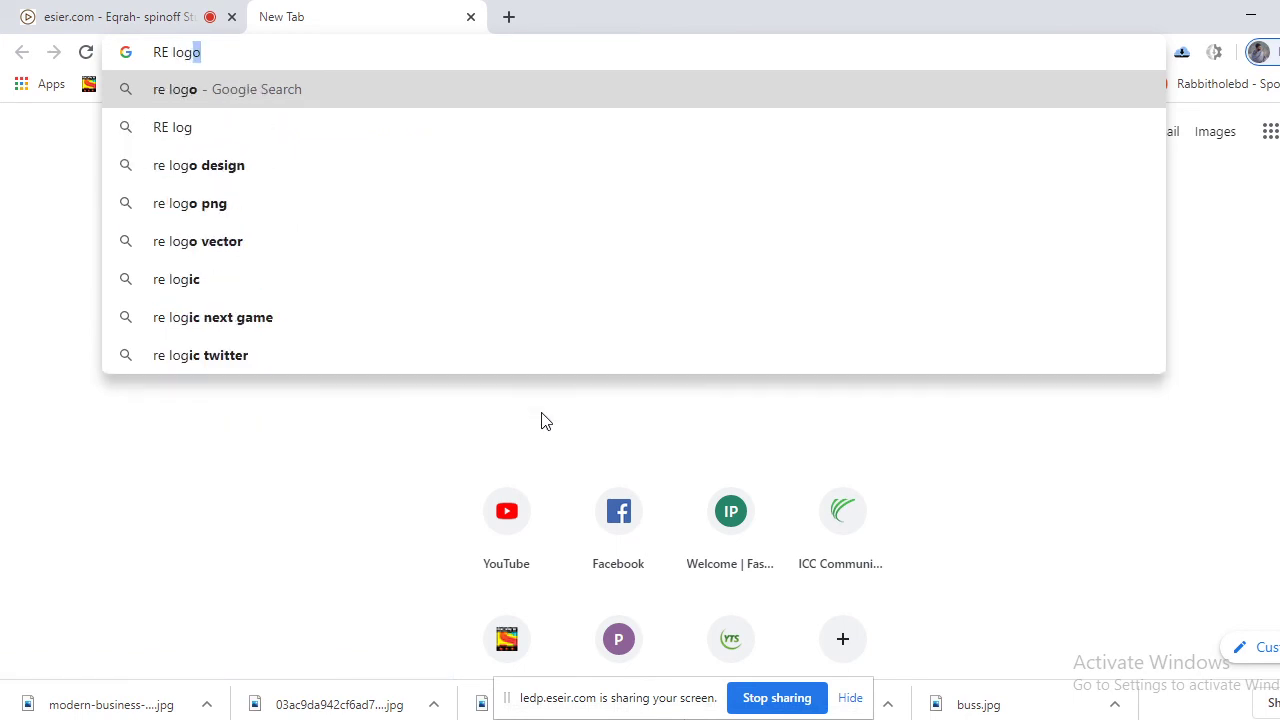
type("os")
key("Return")
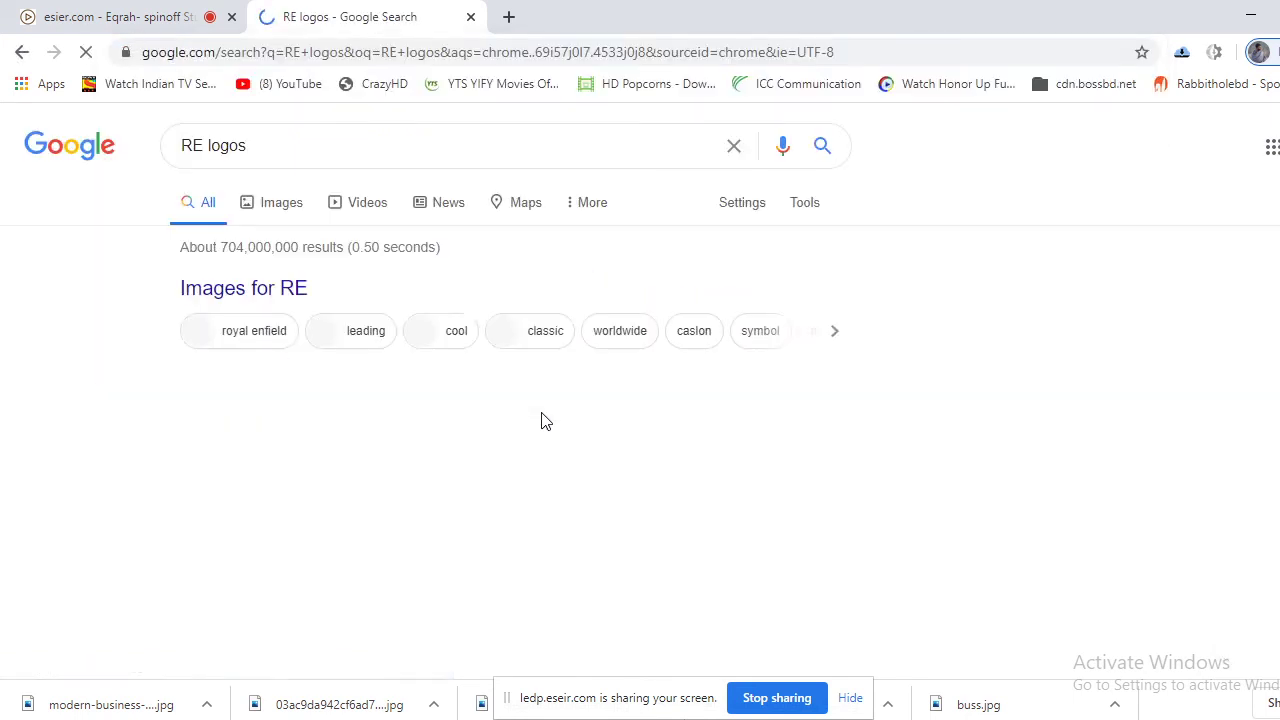
left_click(284, 206)
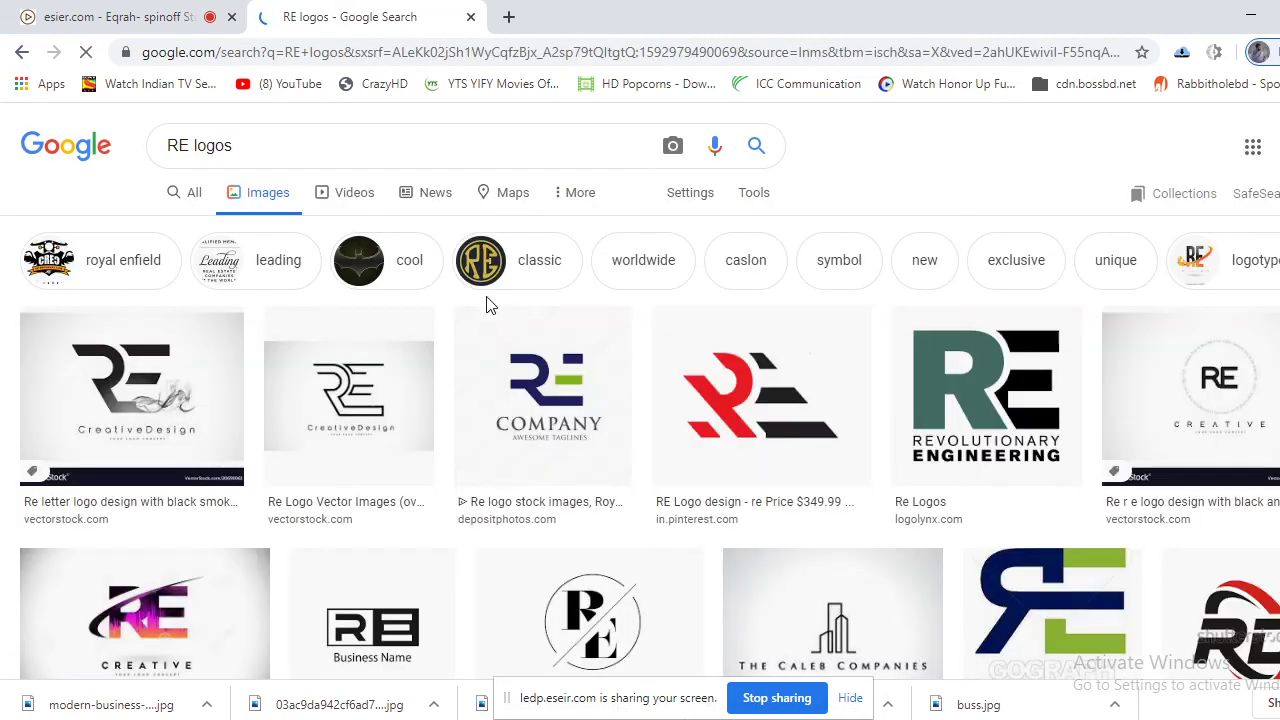
Scroll through the RE logo results and briefly preview the orange RE DESIGN logo
scroll(723, 366, "down", 1)
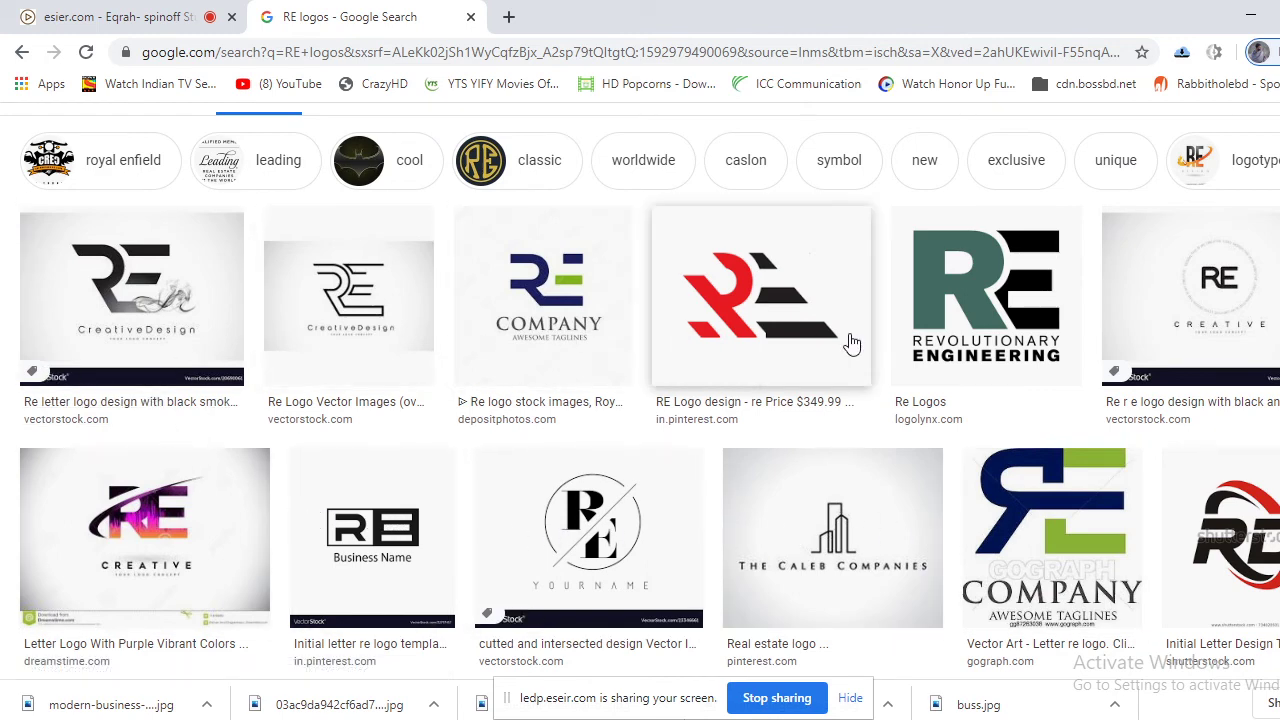
scroll(851, 344, "down", 1)
scroll(340, 382, "down", 1)
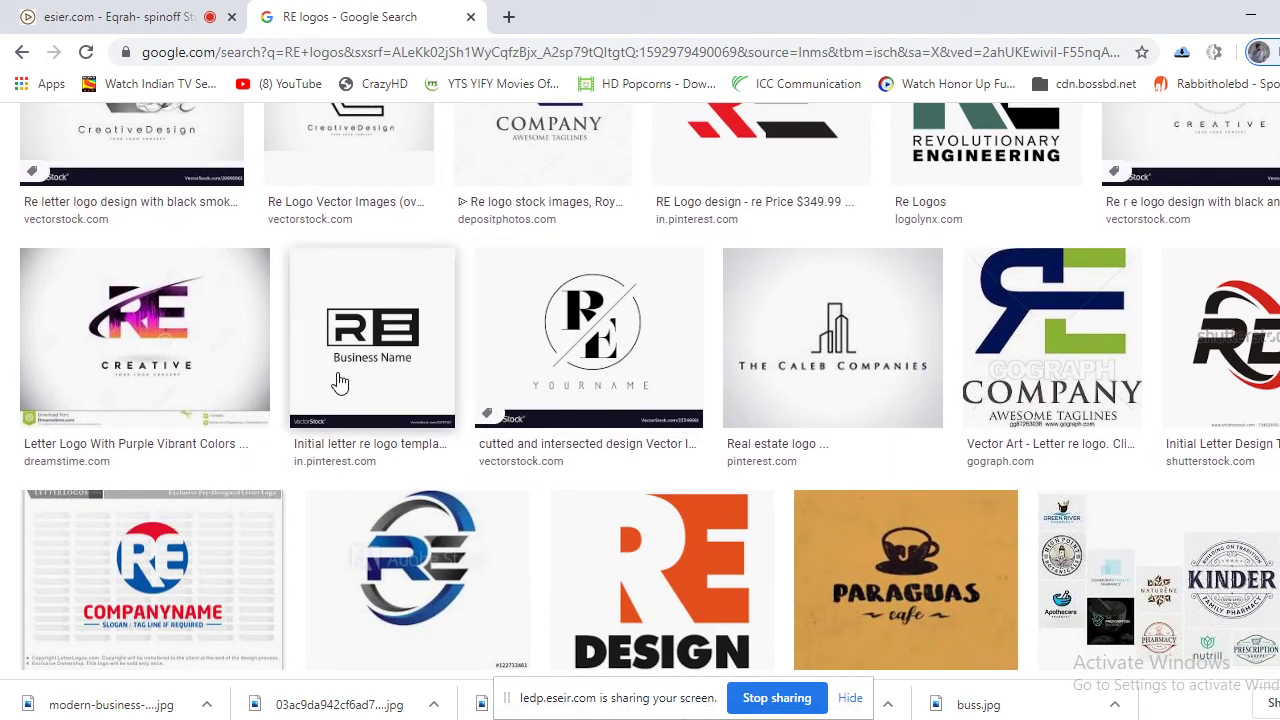
scroll(700, 518, "down", 1)
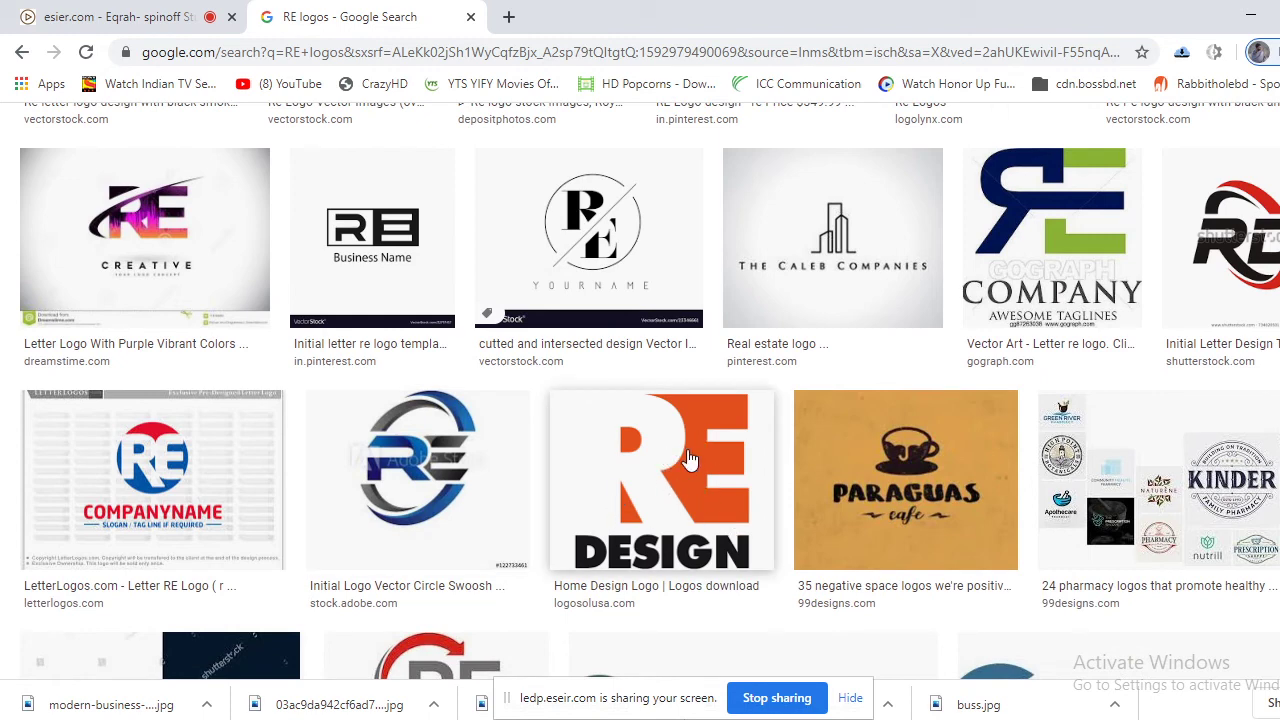
left_click(688, 458)
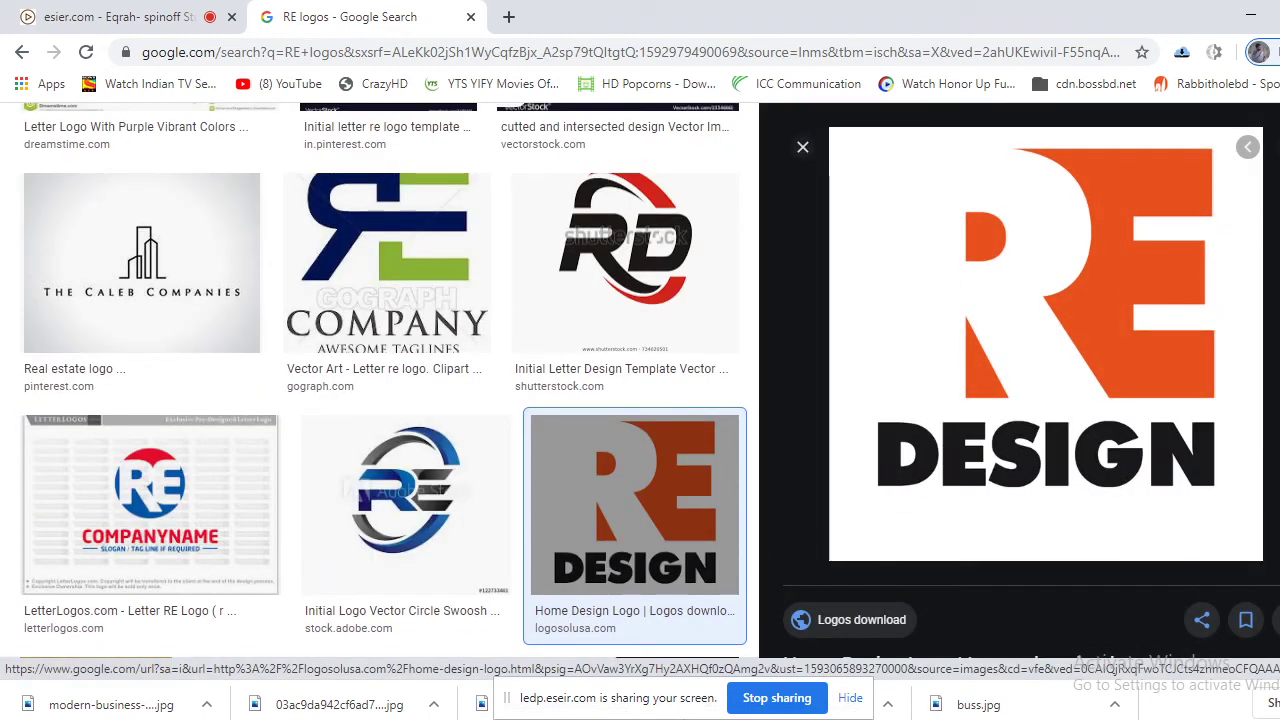
left_click(803, 148)
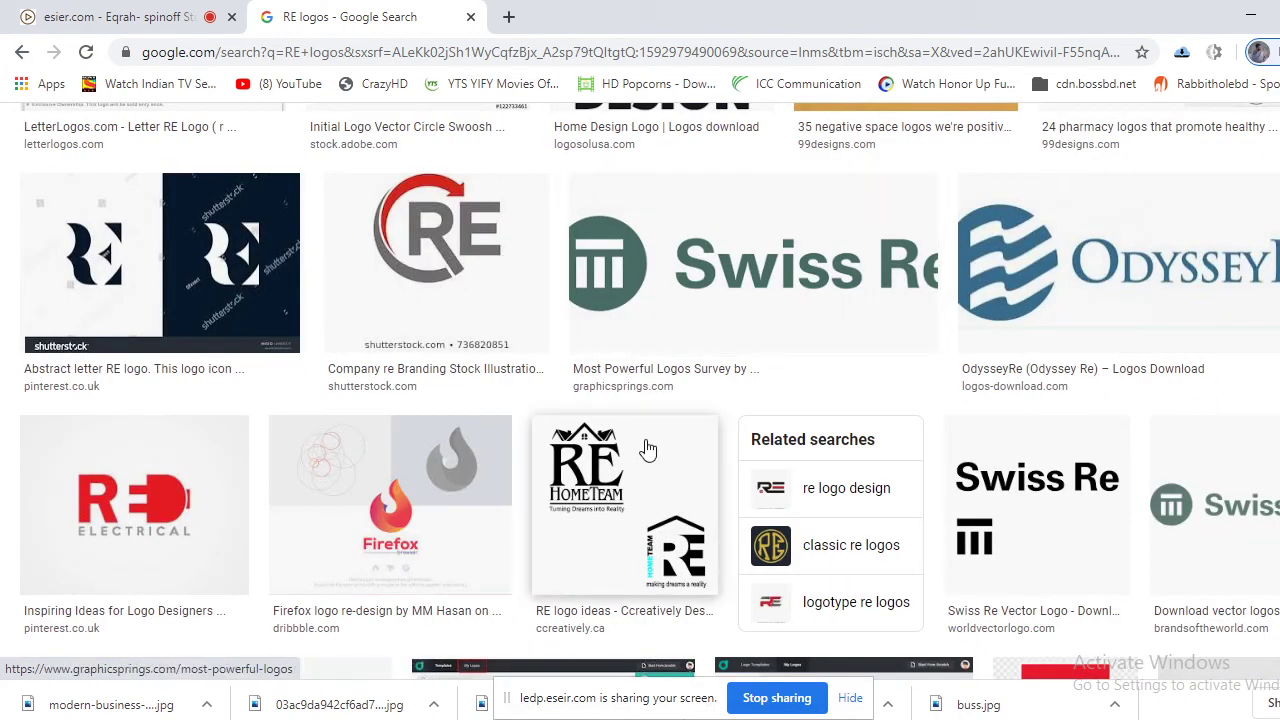
scroll(648, 450, "down", 5)
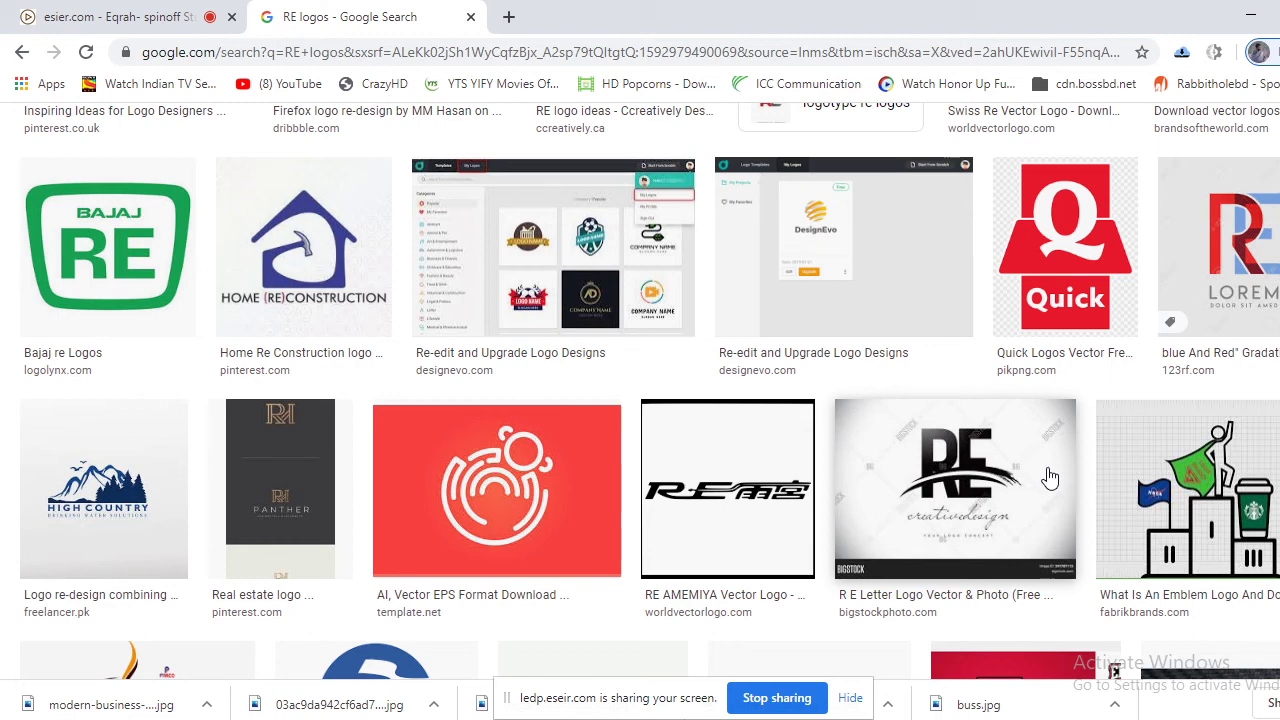
Replace the query with 'akash logo' and run the image search
scroll(337, 343, "up", 5)
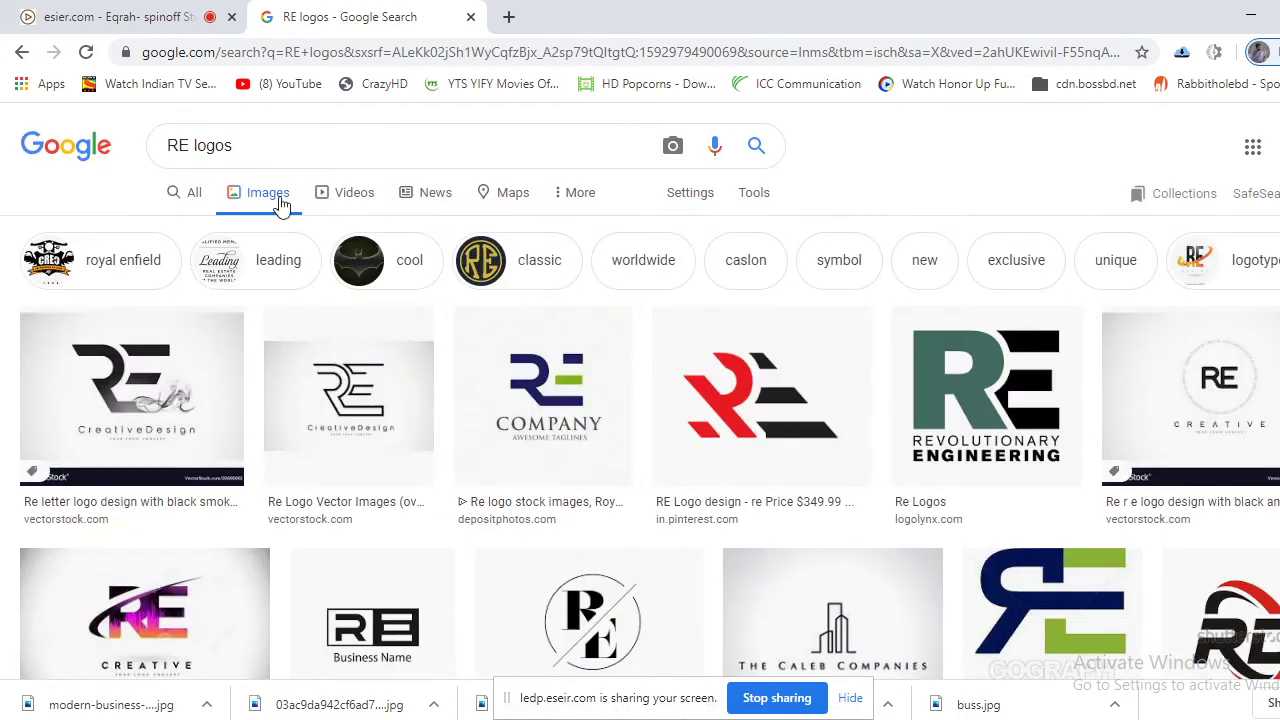
left_click_drag(230, 145, 123, 143)
type("a")
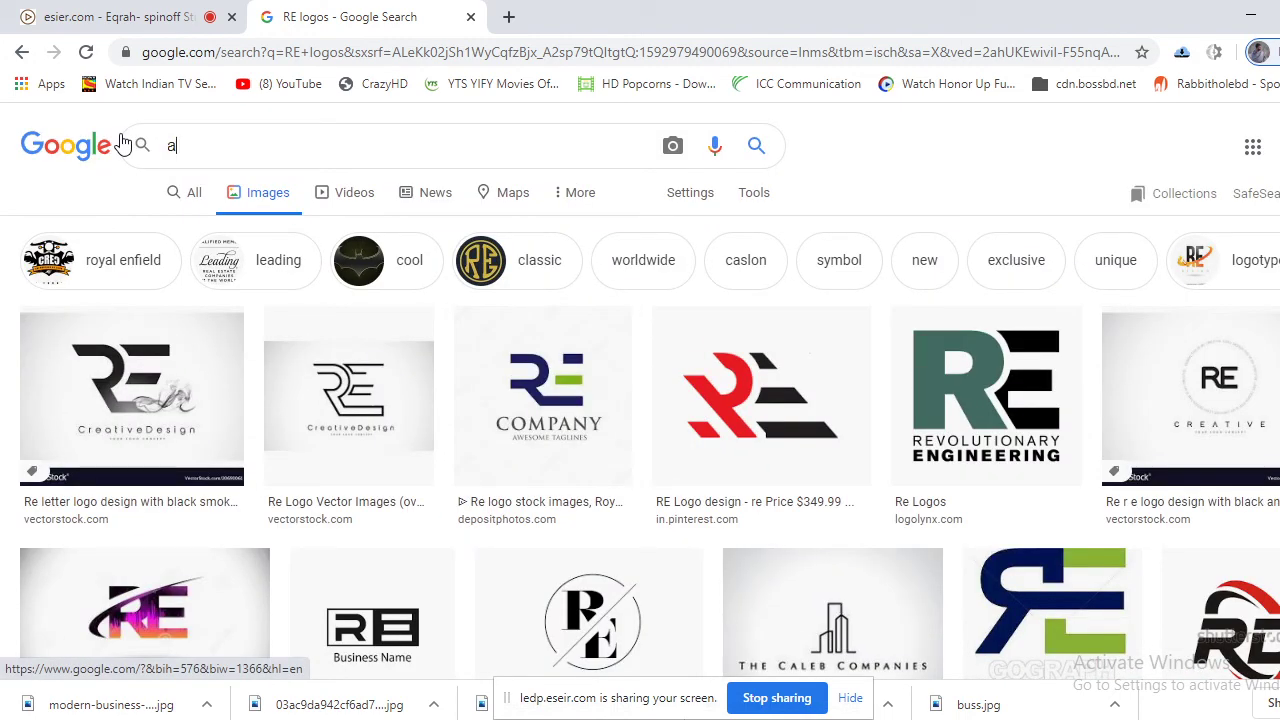
type("kash logo")
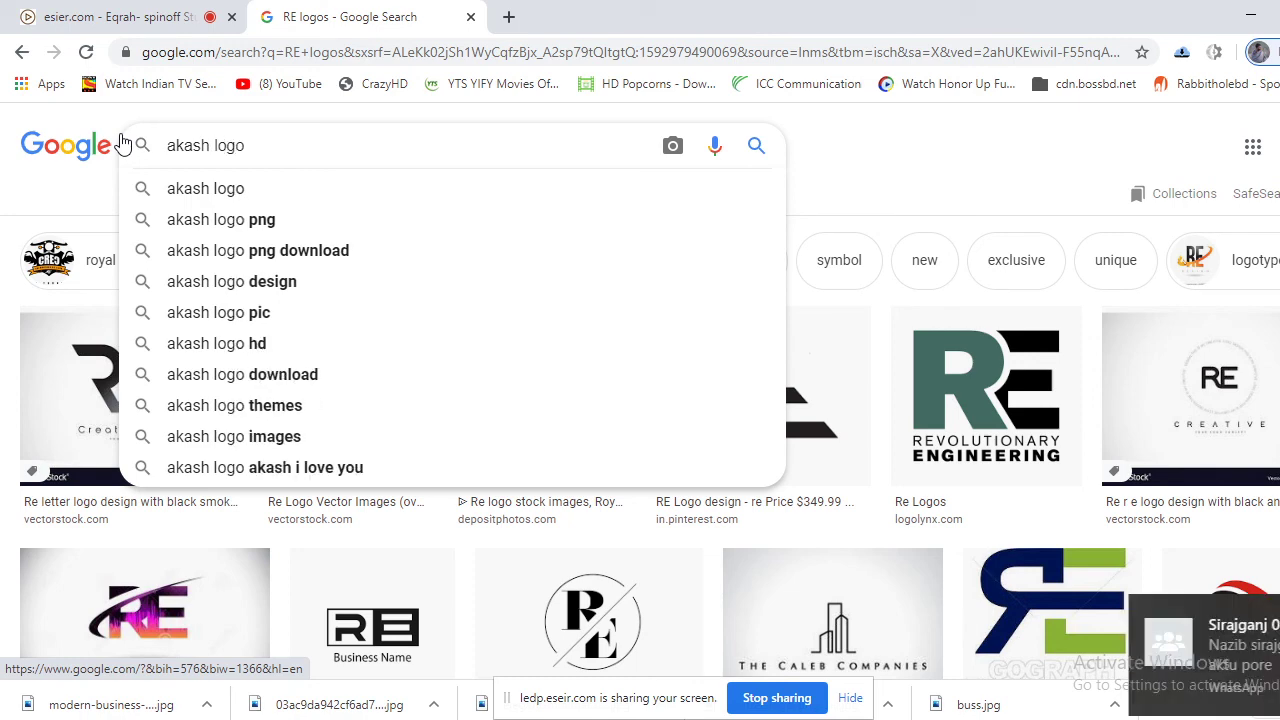
key("Return")
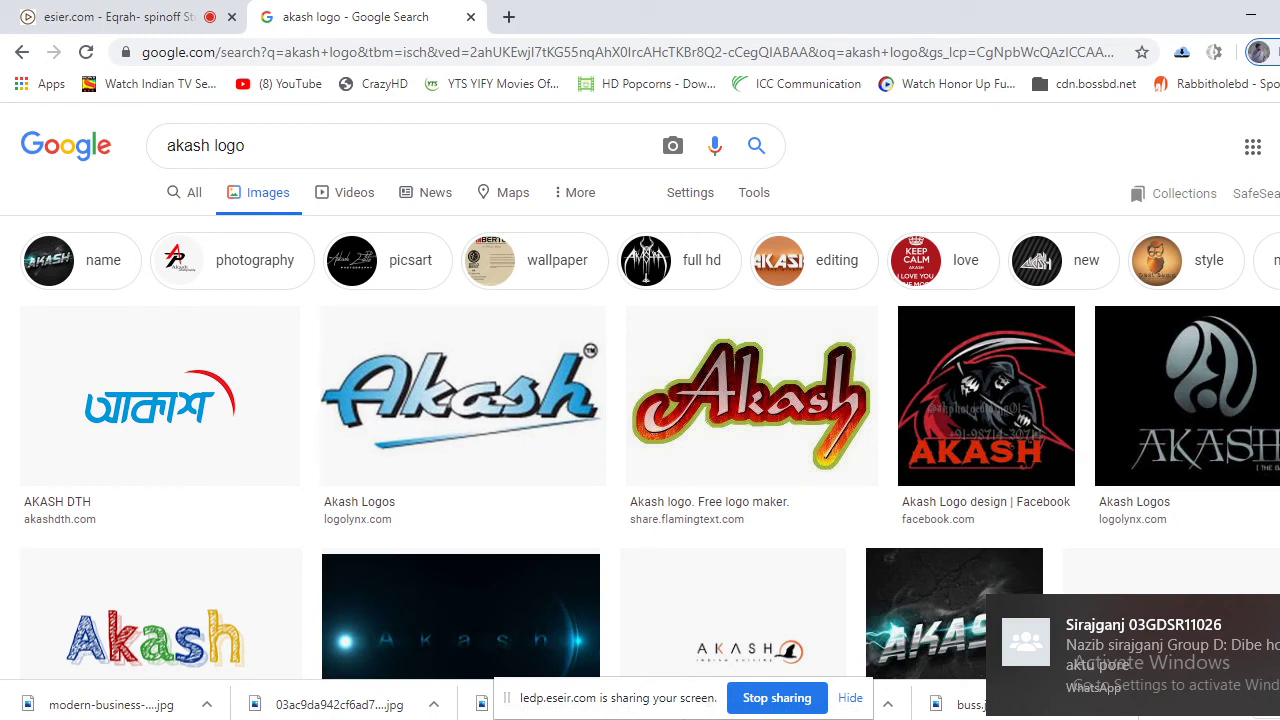
Scroll the akash logo results and preview the Hacker Noon AKASH logo larger
scroll(610, 425, "down", 3)
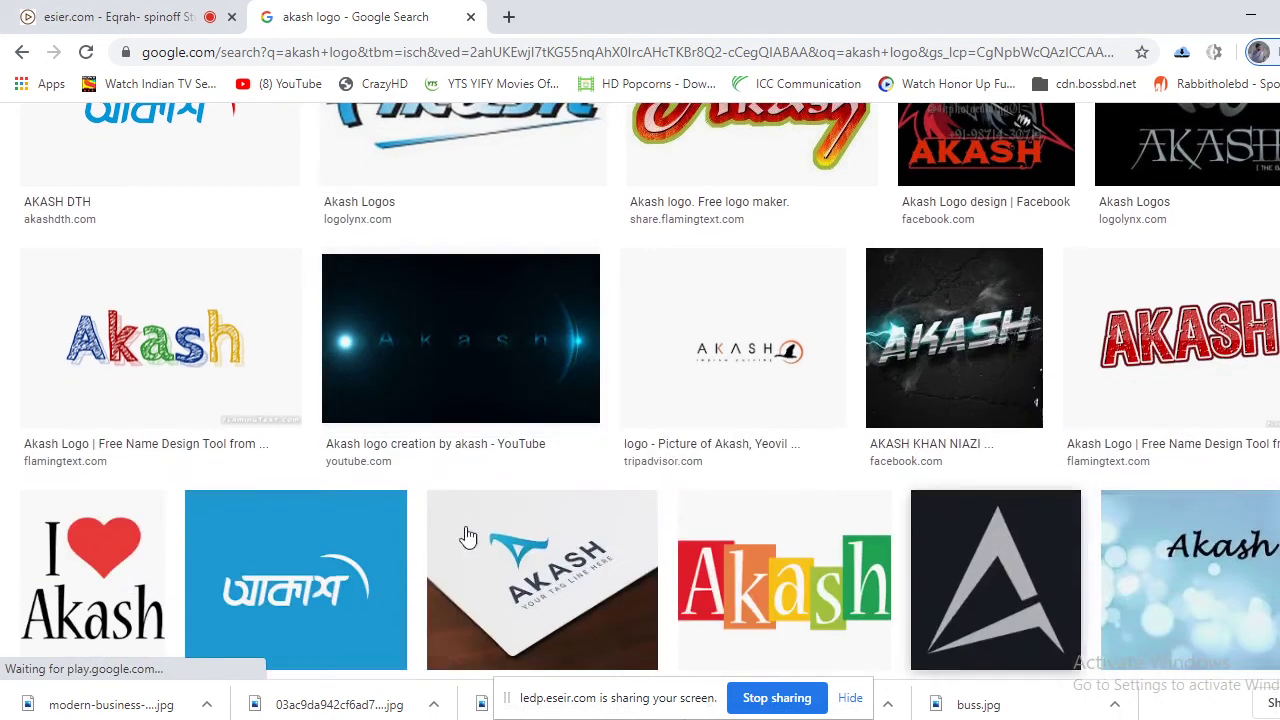
scroll(1000, 450, "down", 3)
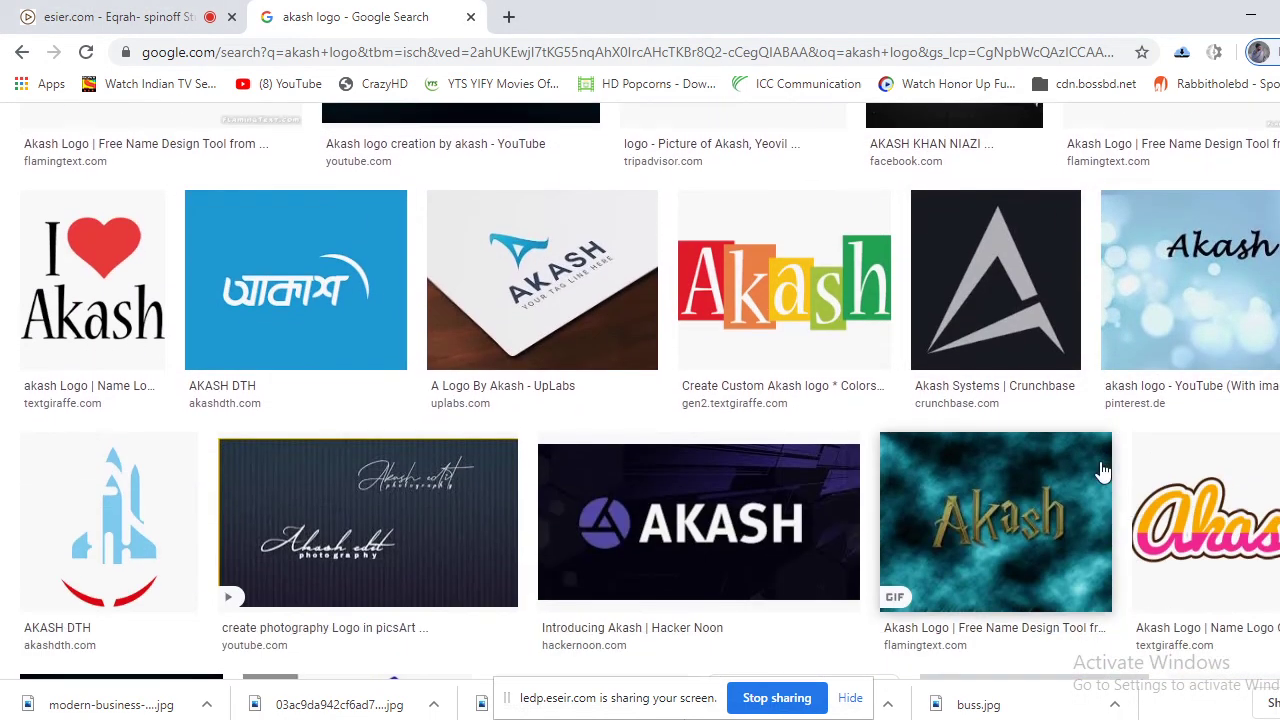
left_click(675, 572)
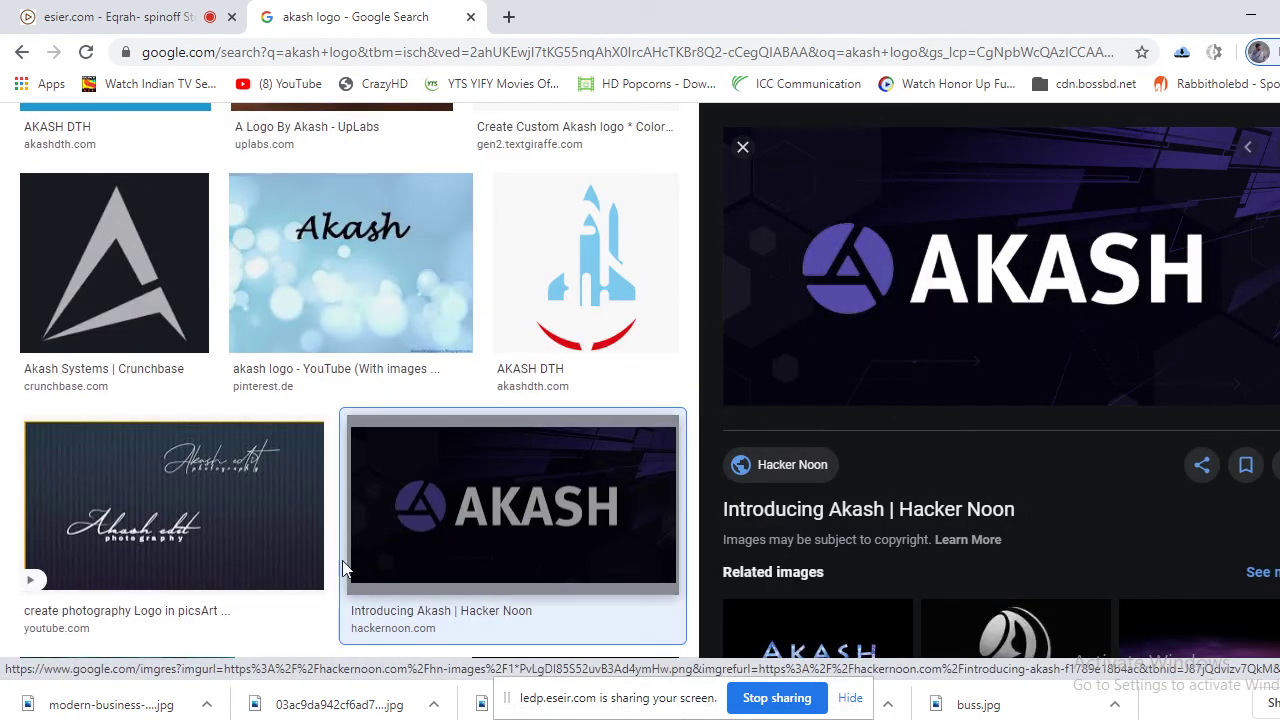
scroll(337, 557, "down", 3)
scroll(337, 557, "down", 2)
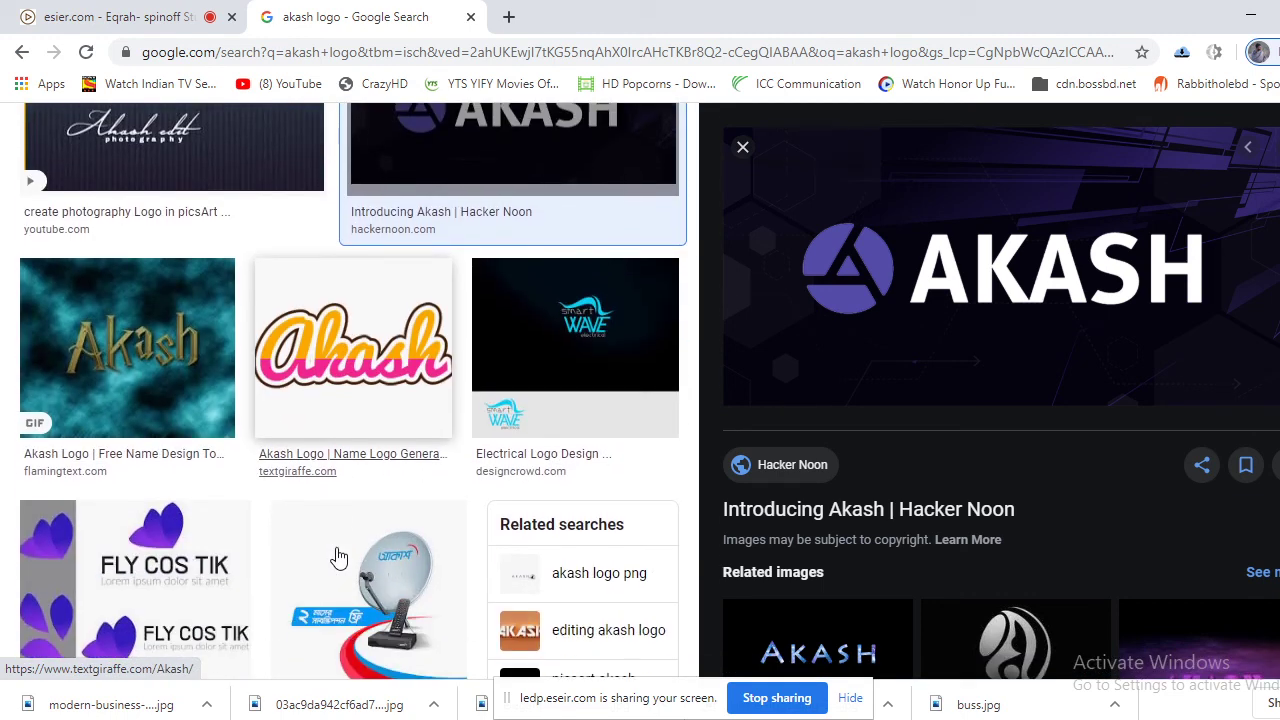
scroll(337, 557, "down", 1)
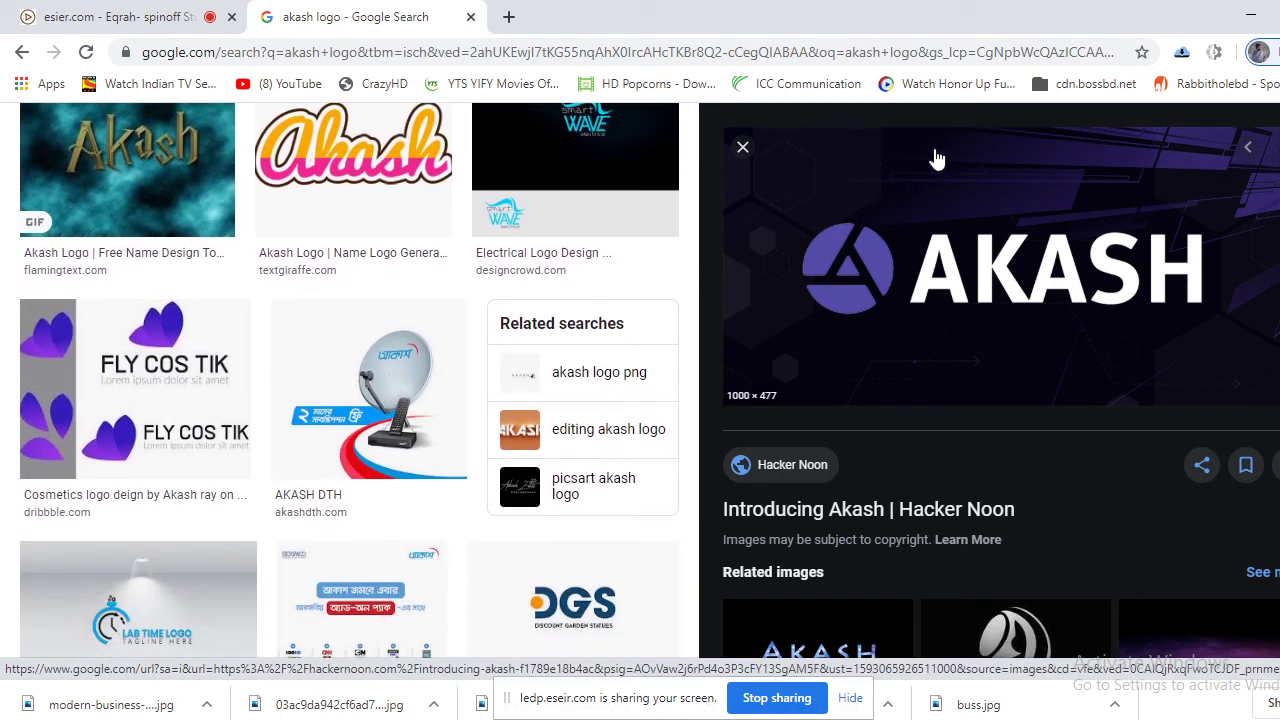
left_click(743, 147)
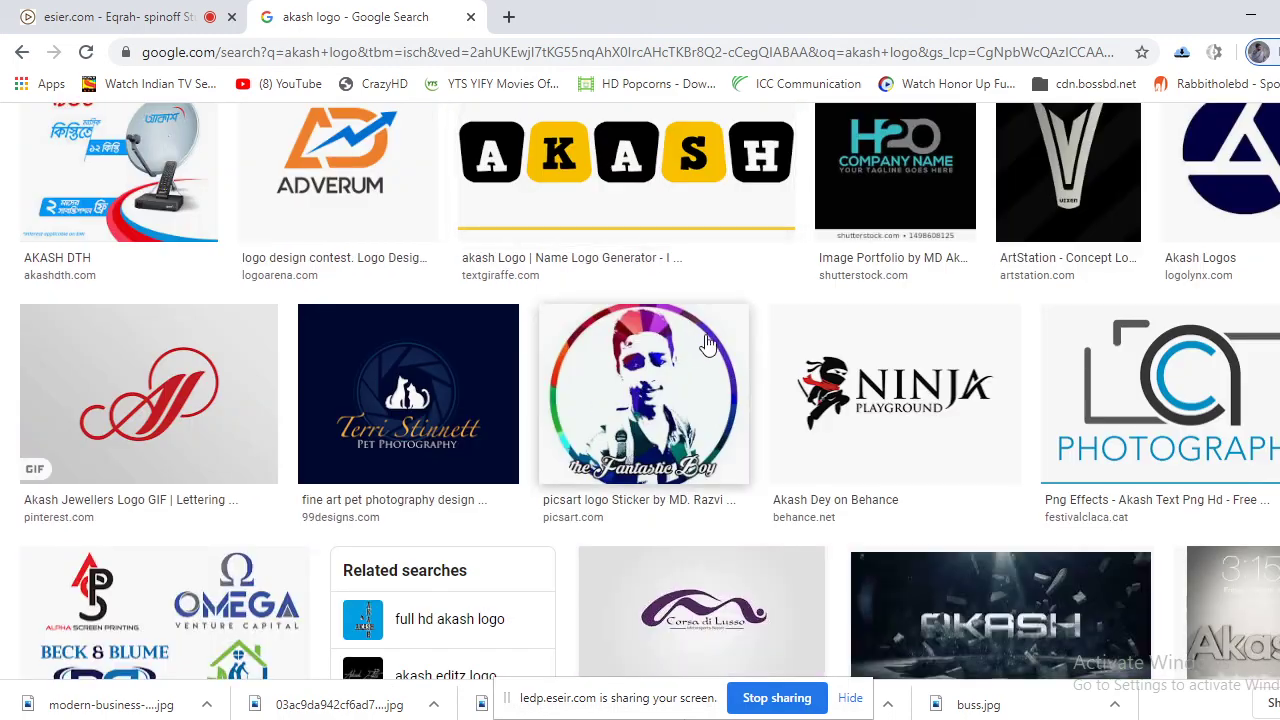
Preview the Akash Indian Cuisine and related Akash Indian Restaurant logos, then close the preview
scroll(694, 365, "down", 2)
scroll(694, 370, "down", 5)
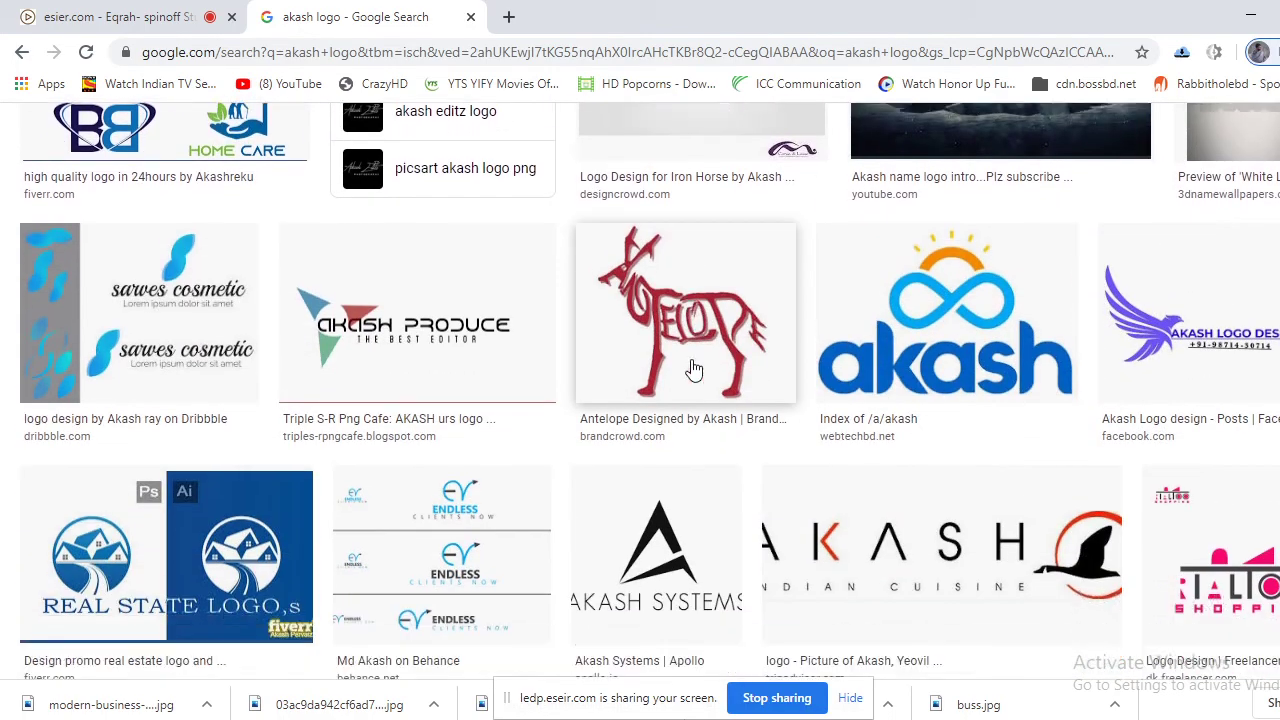
scroll(665, 365, "up", 10)
scroll(665, 365, "down", 8)
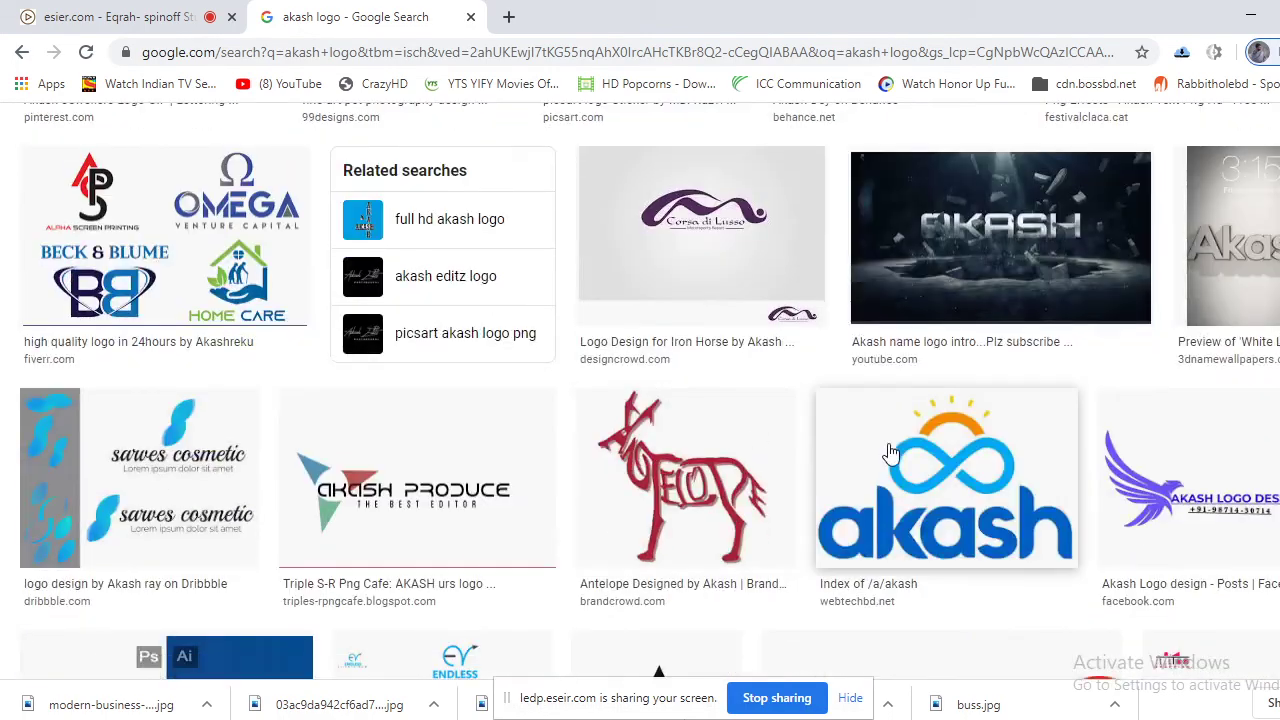
scroll(925, 450, "up", 3)
scroll(925, 450, "down", 5)
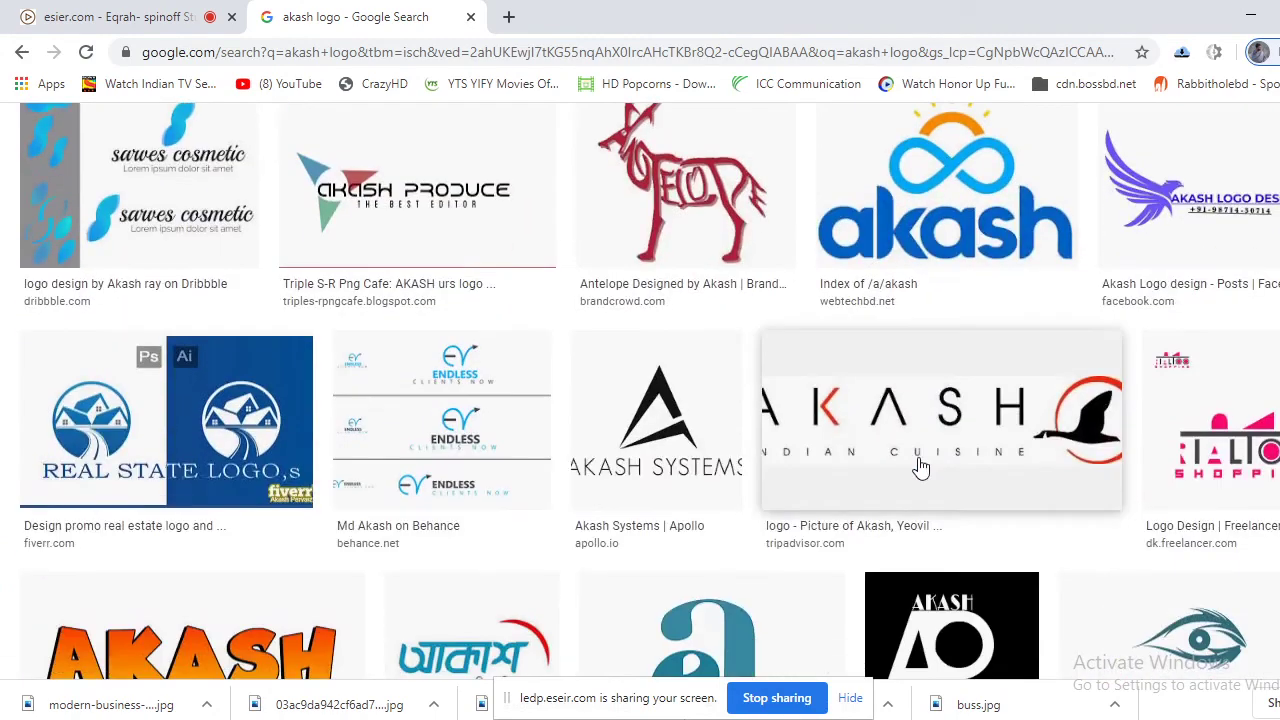
left_click(846, 520)
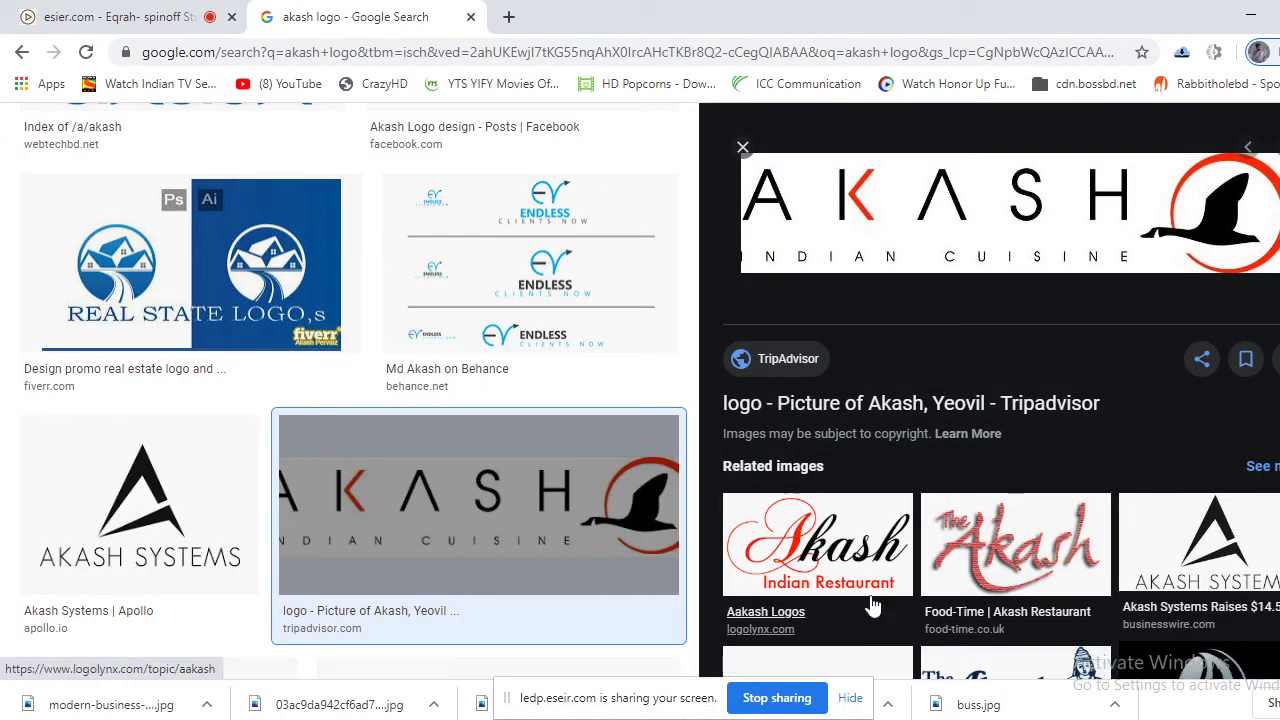
left_click(817, 545)
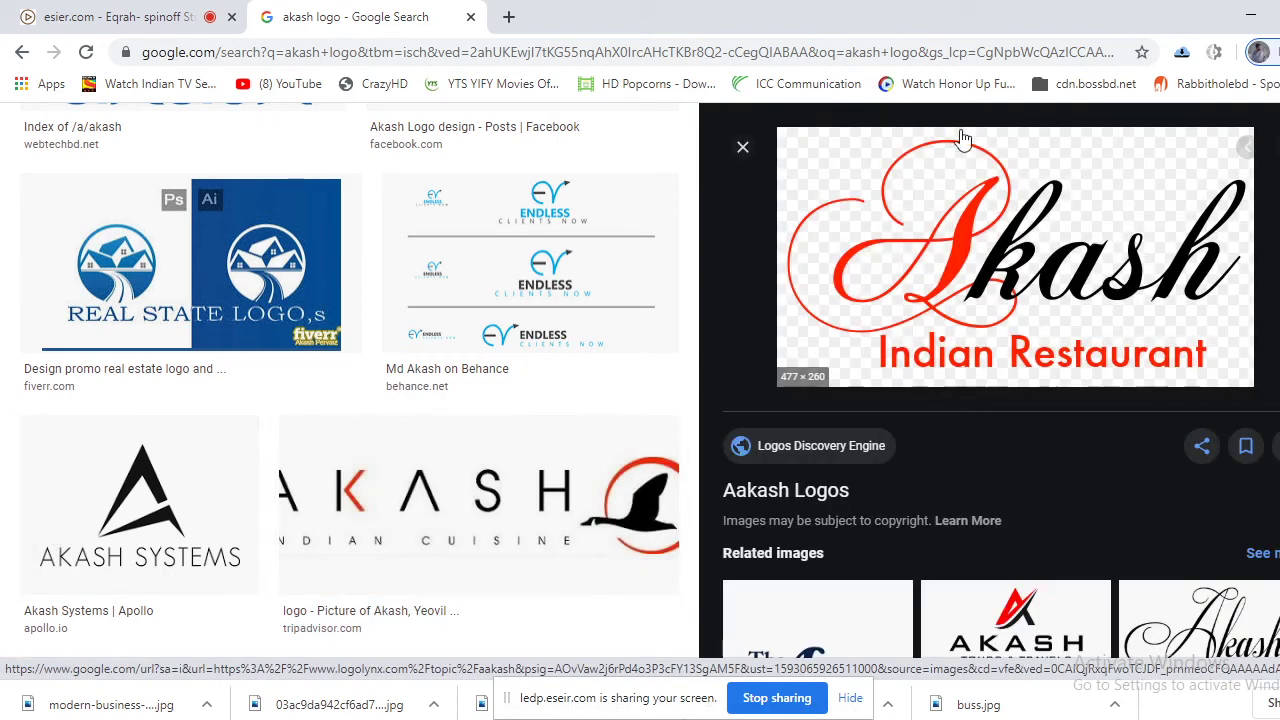
left_click(743, 150)
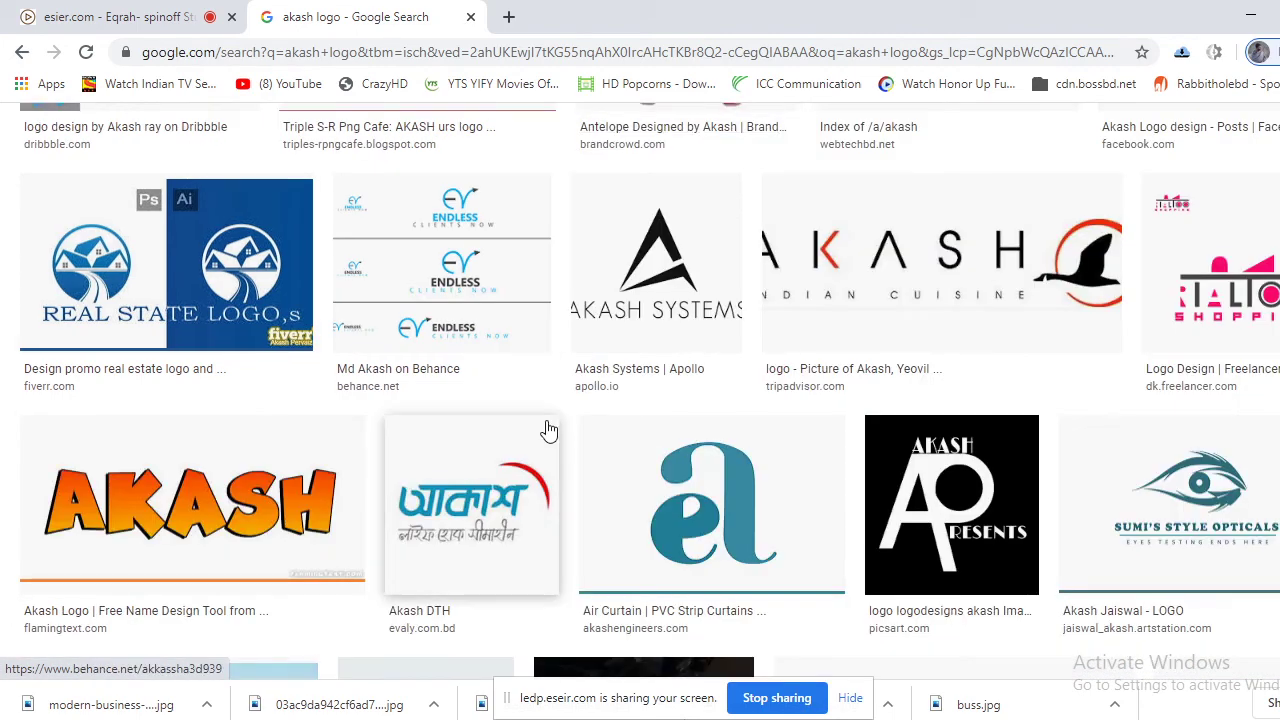
scroll(566, 452, "down", 5)
scroll(540, 445, "up", 6)
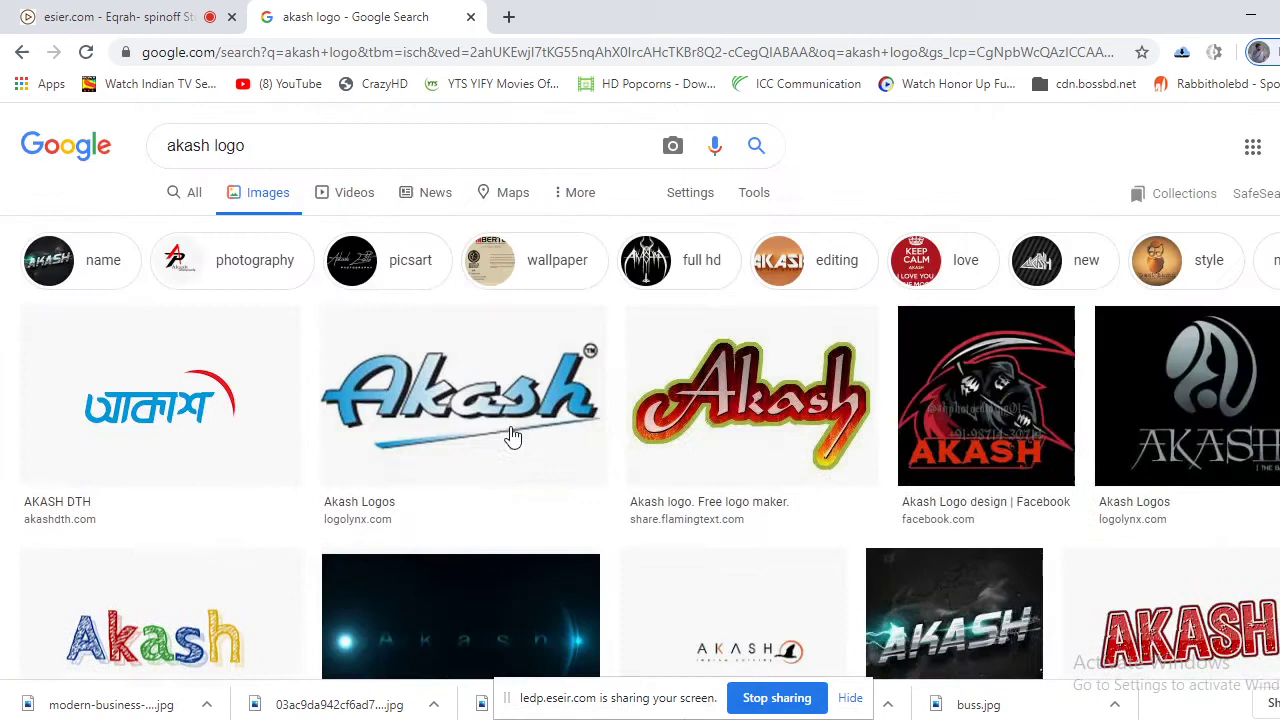
Change the query to 'prince logo' and scroll through the logo results
double_click(207, 145)
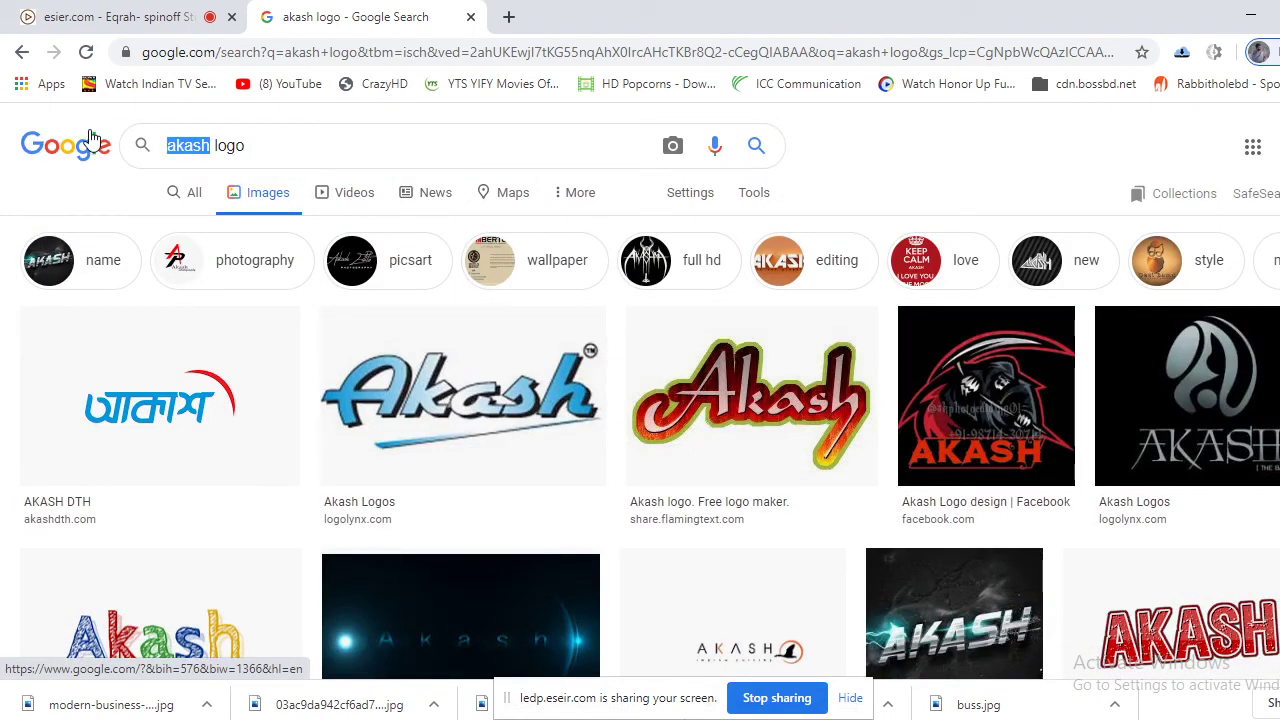
type("prince")
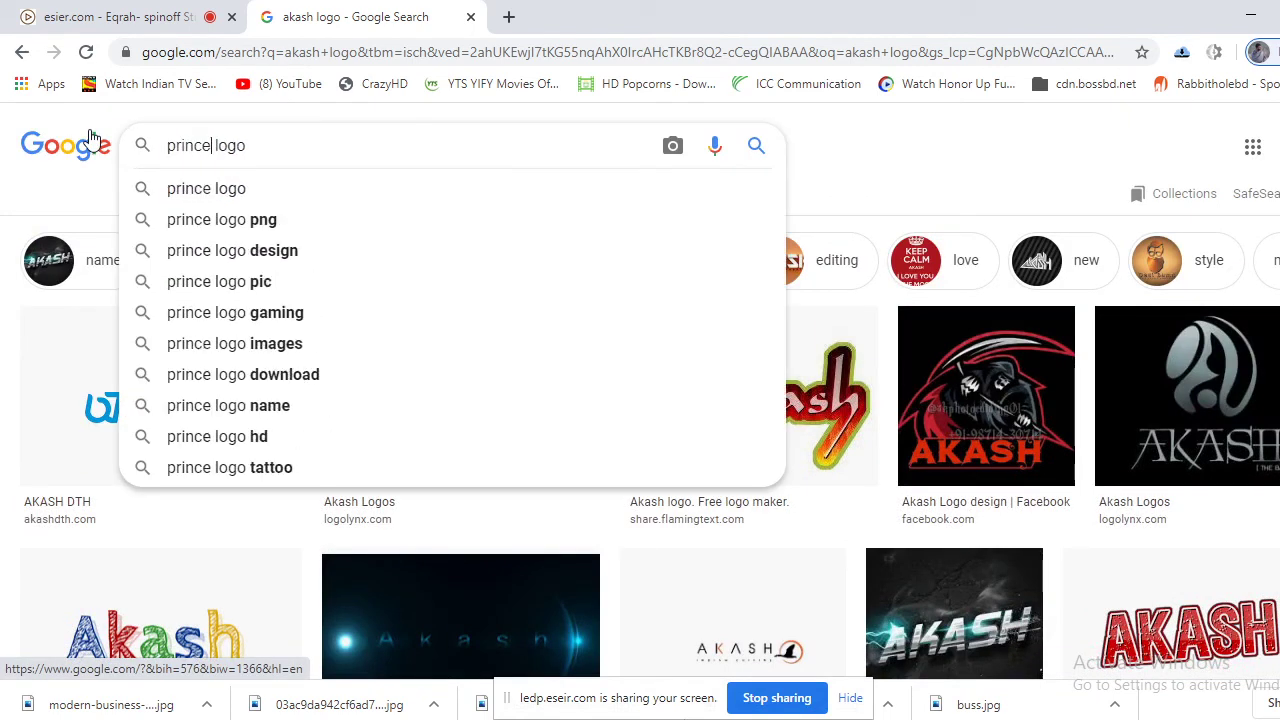
key("Return")
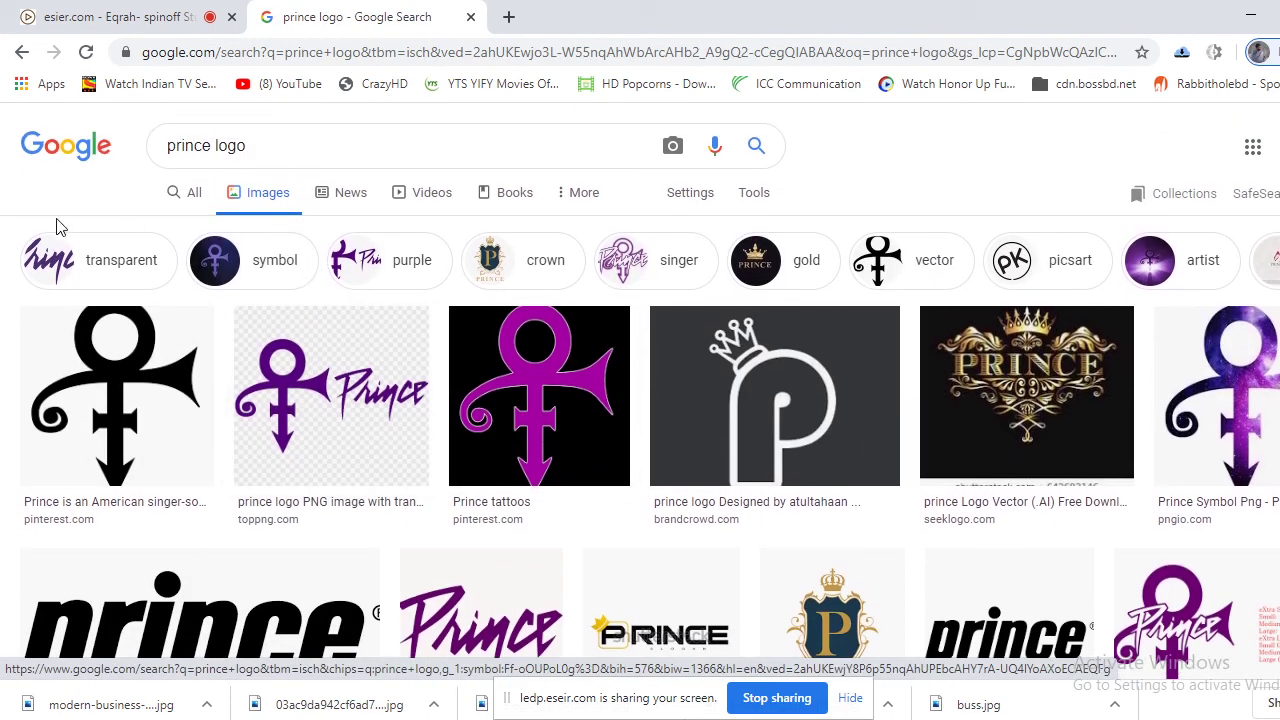
scroll(473, 392, "down", 1)
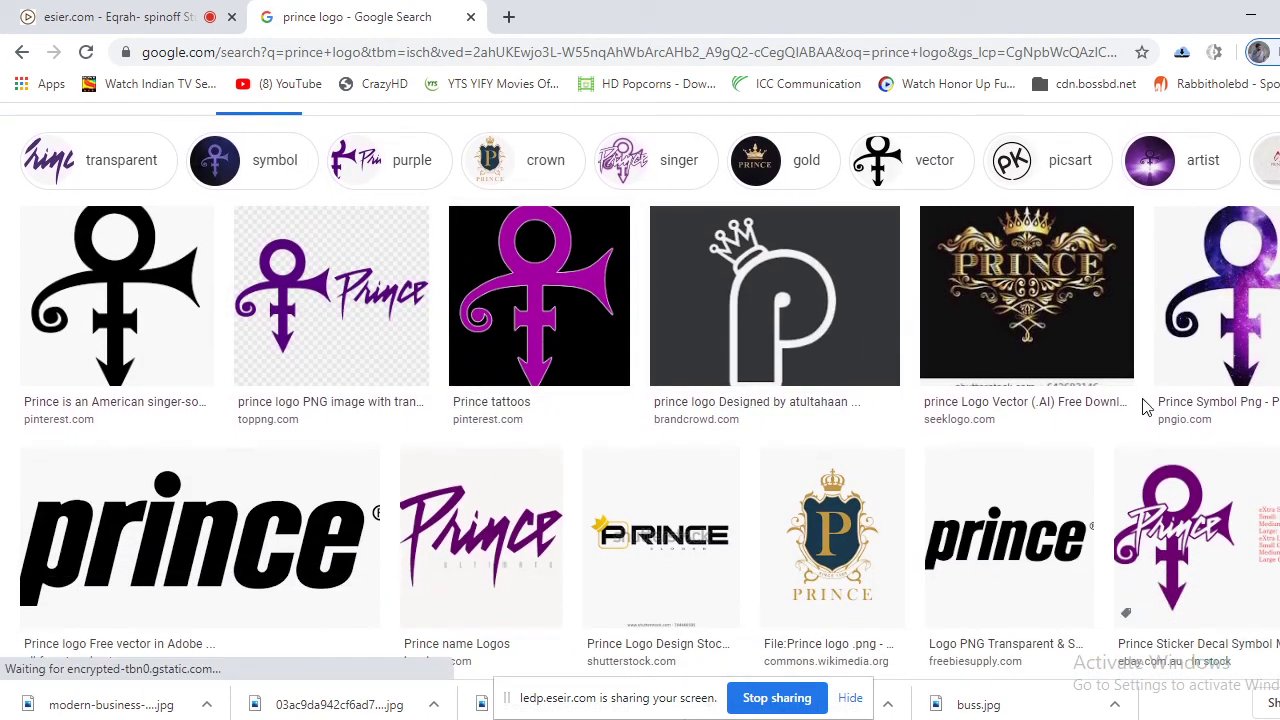
scroll(1143, 400, "down", 4)
scroll(1137, 408, "down", 1)
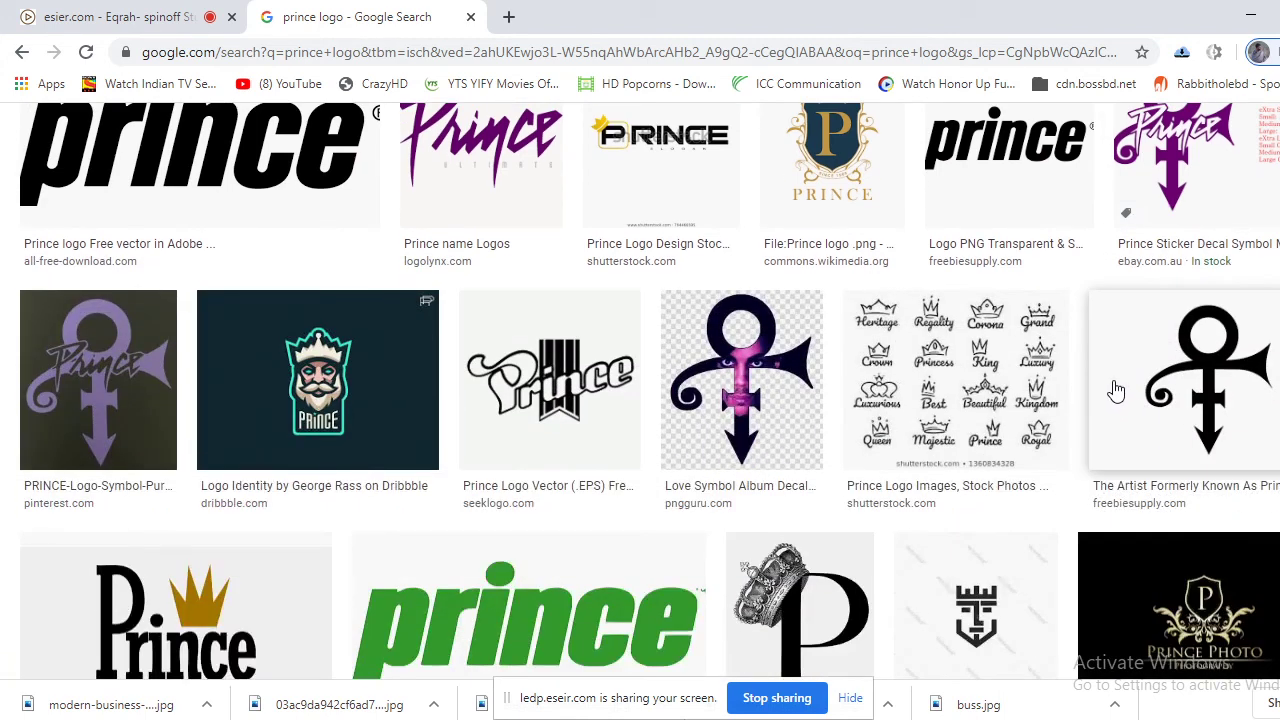
scroll(1112, 395, "down", 1)
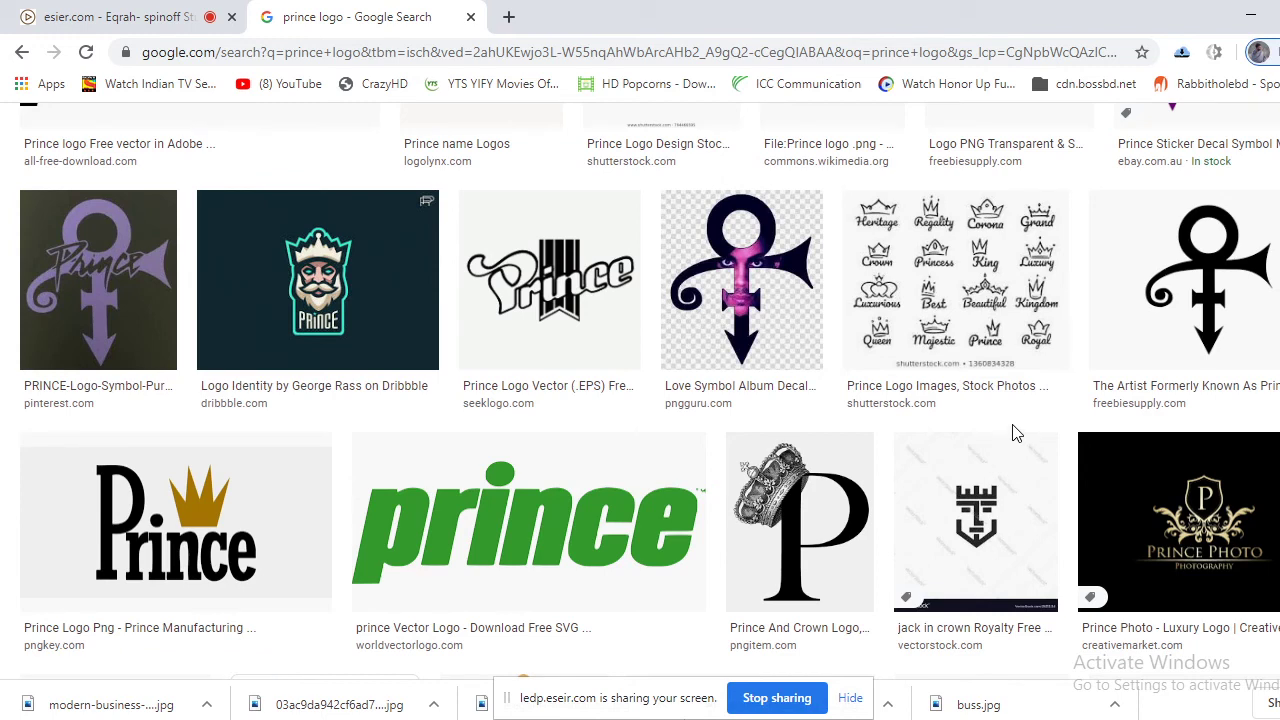
scroll(1018, 435, "down", 2)
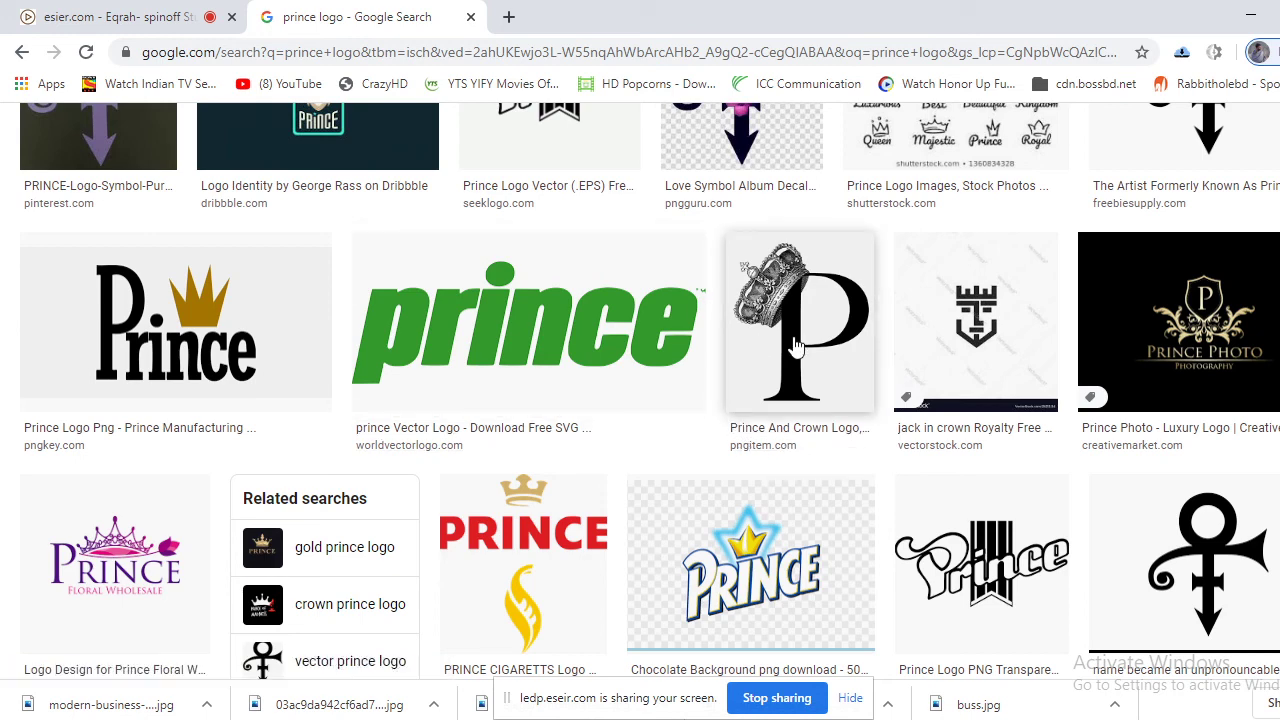
Scroll further and preview the PRINCE STUDIO logo larger, then close it
scroll(797, 346, "down", 1)
scroll(795, 358, "down", 1)
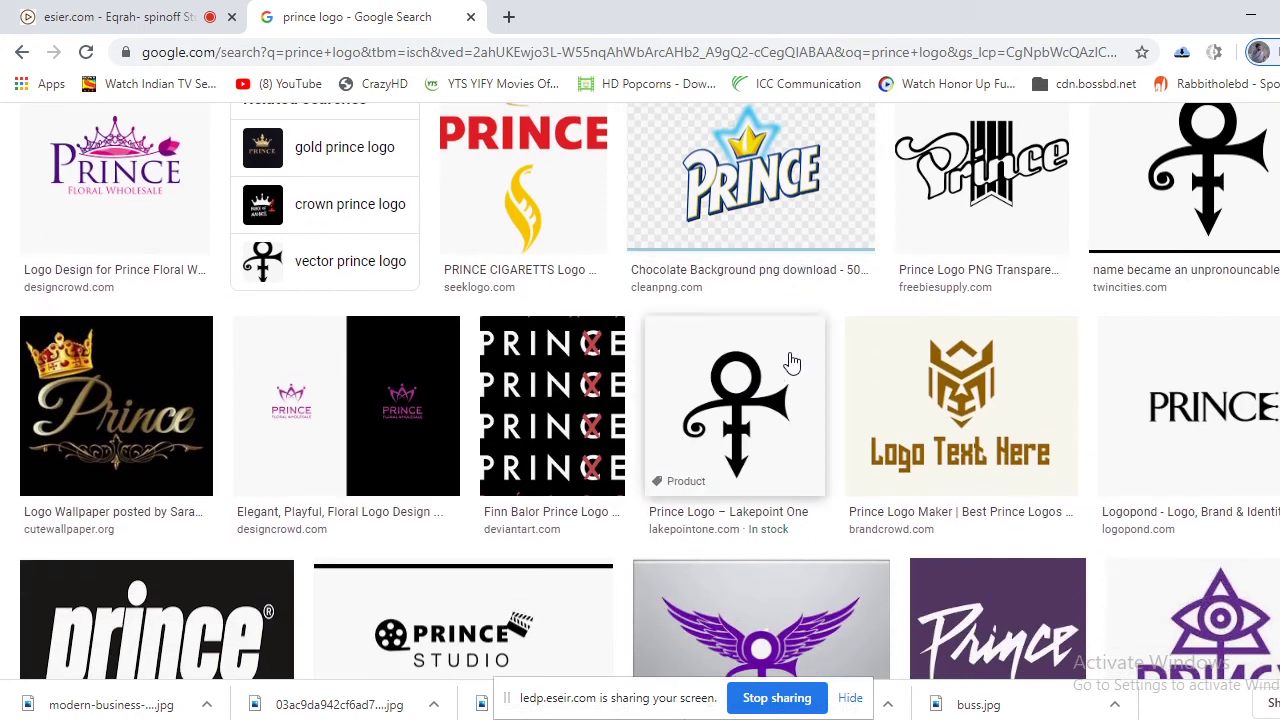
scroll(864, 392, "down", 2)
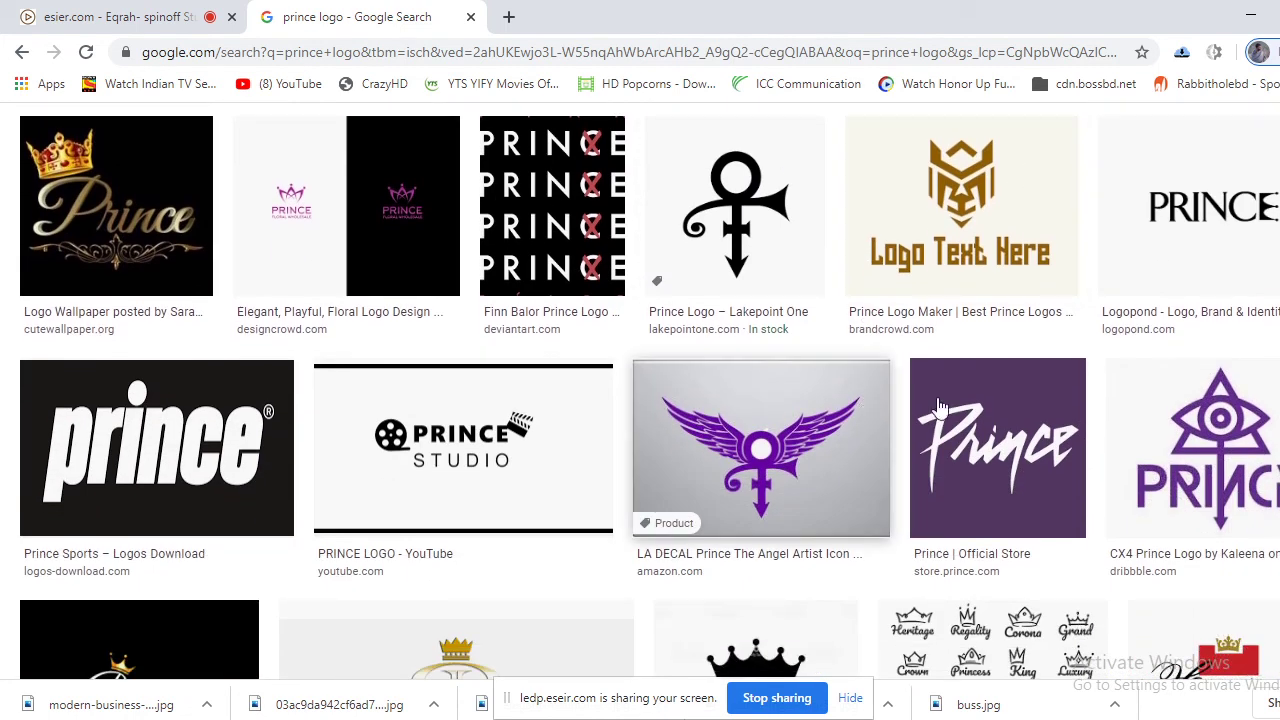
scroll(1067, 454, "down", 2)
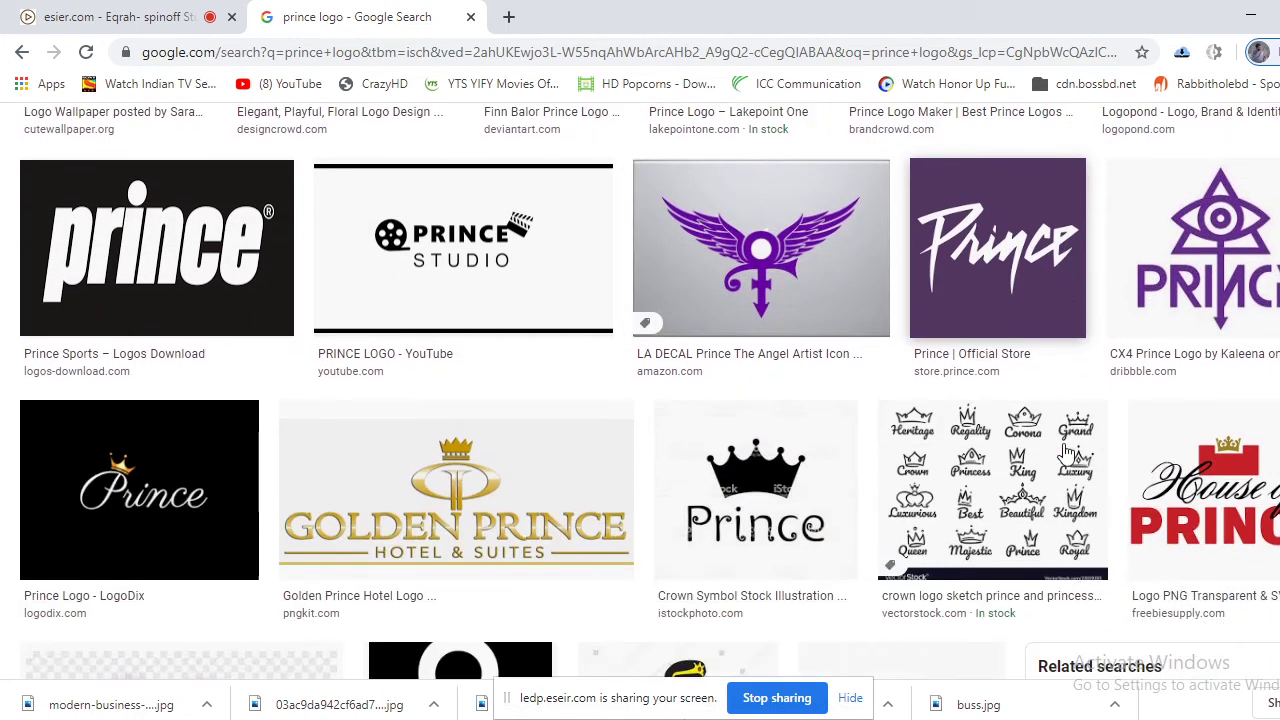
left_click(594, 358)
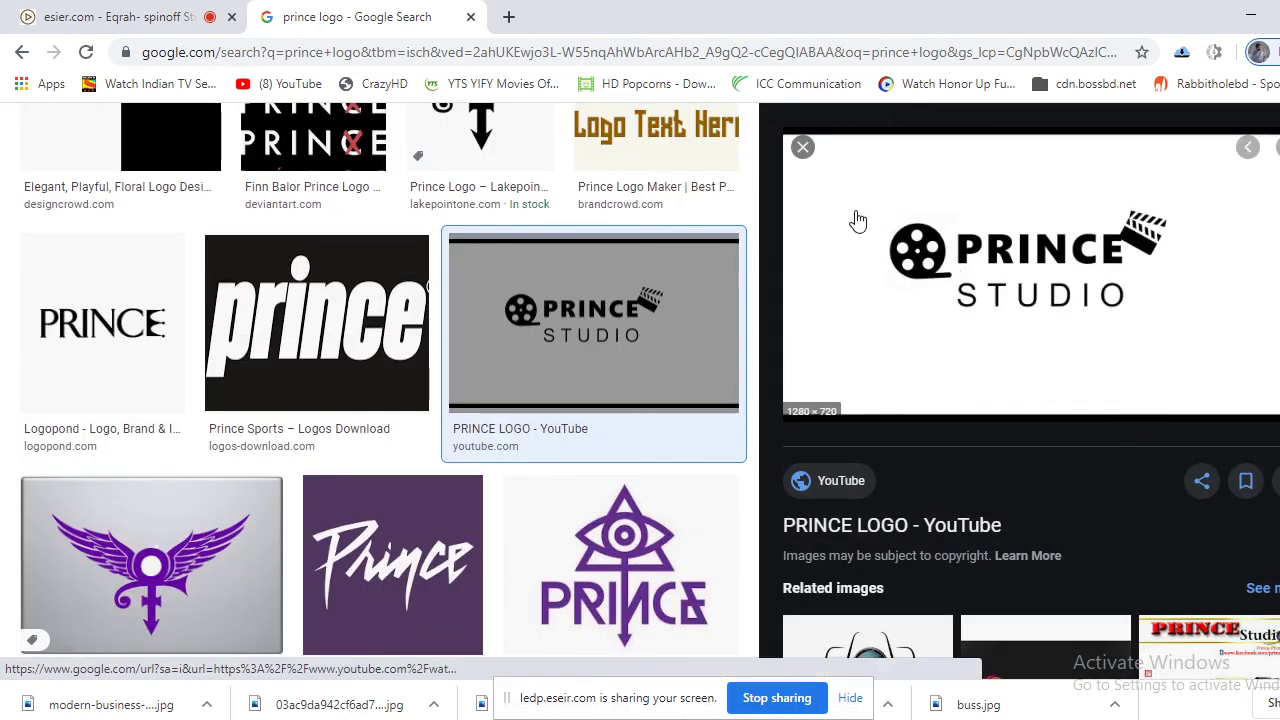
left_click(803, 147)
scroll(508, 487, "down", 3)
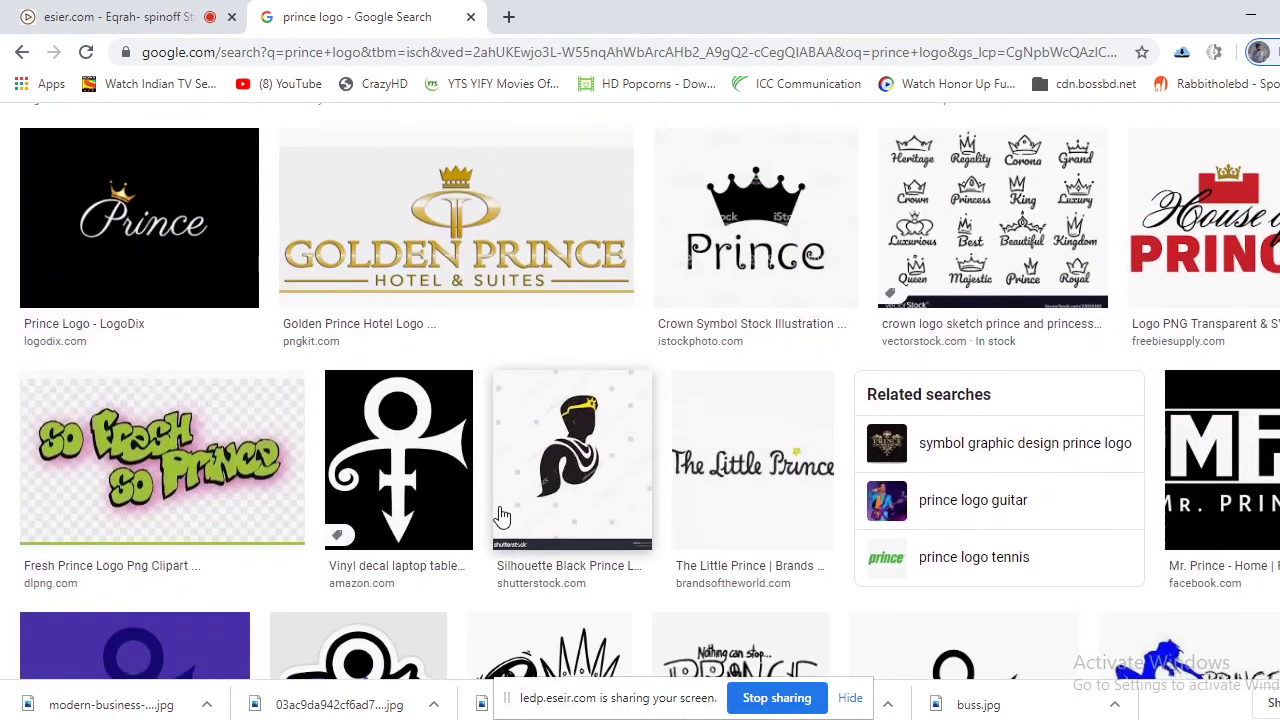
scroll(500, 518, "up", 15)
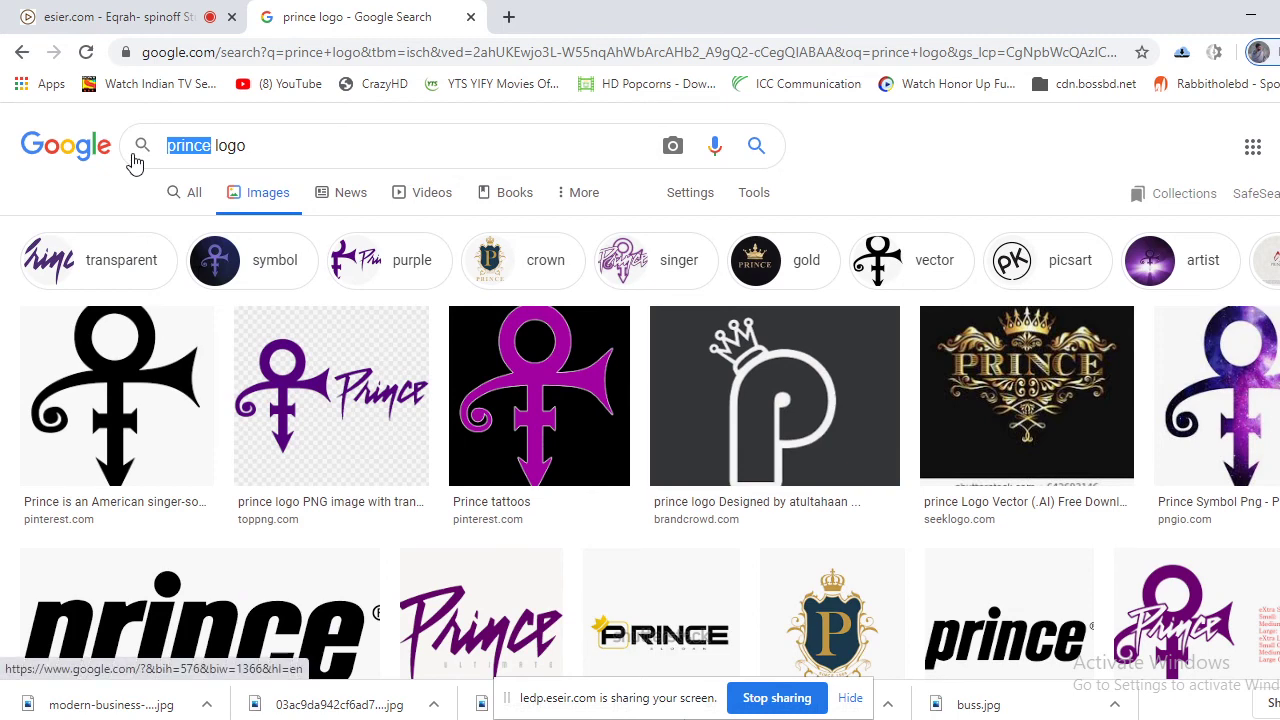
Run a Google Images search for the first-name logo query
type("azmu")
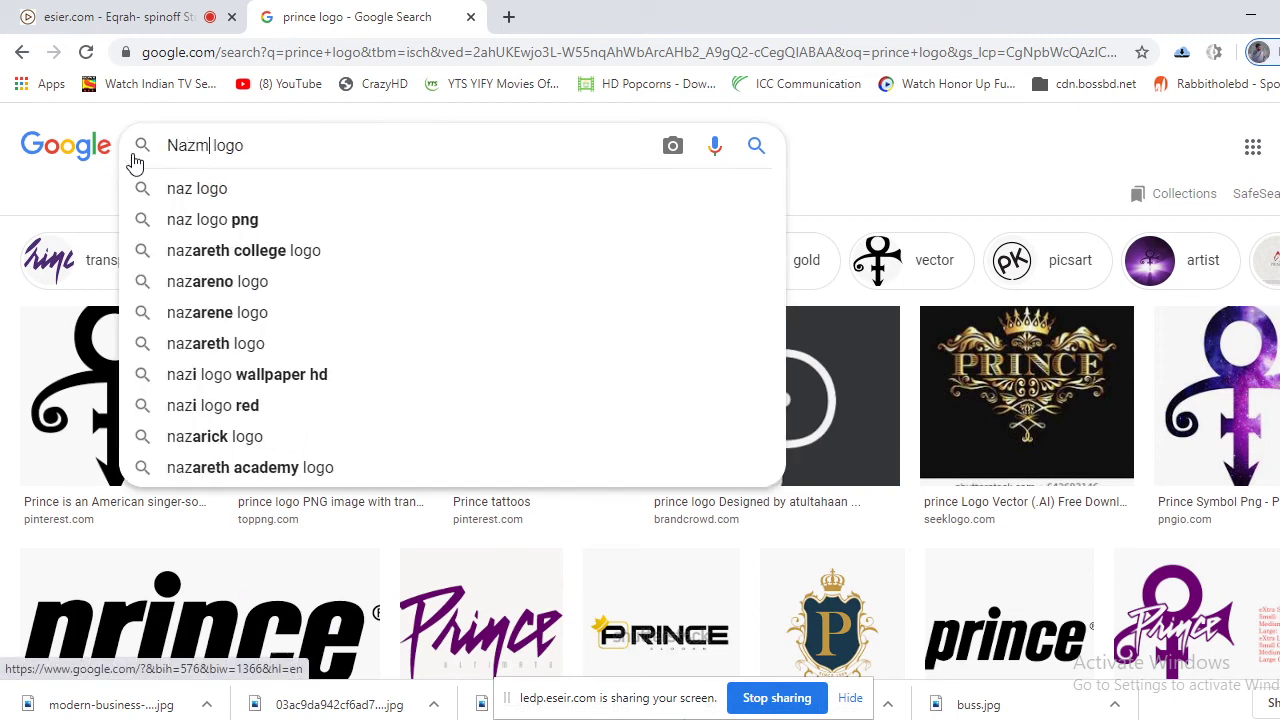
type("l")
key("Return")
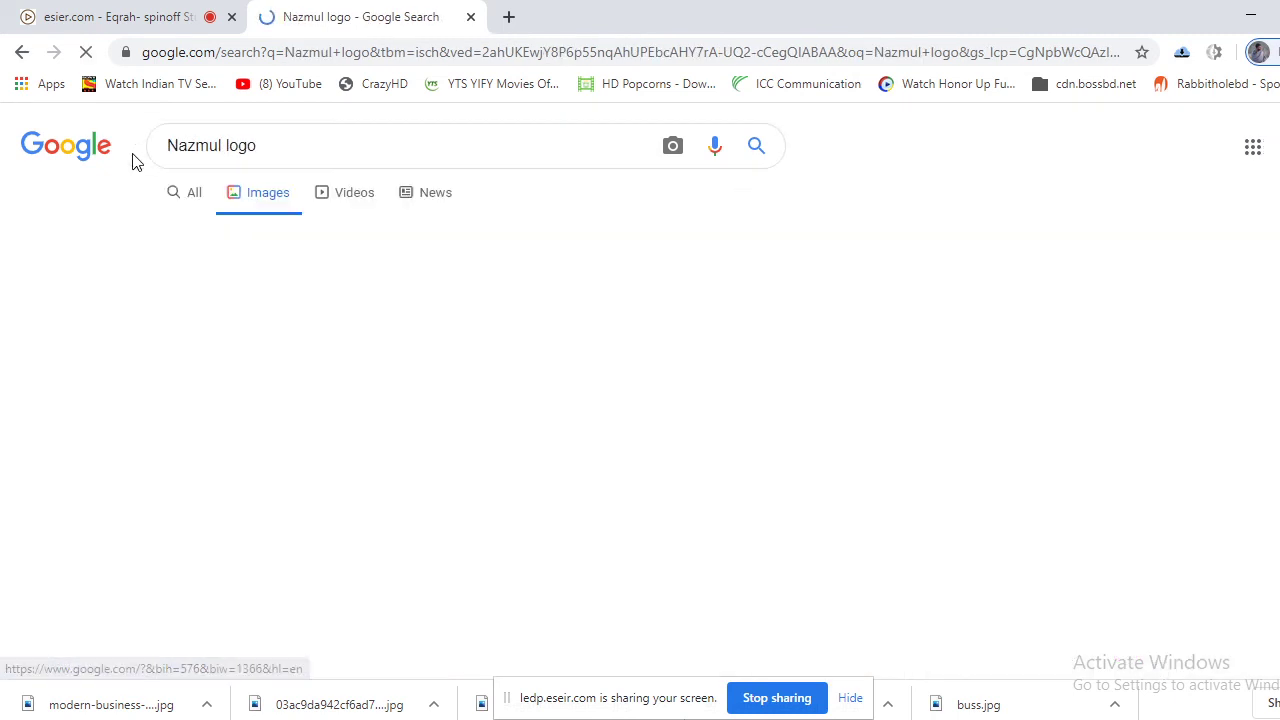
scroll(650, 345, "down", 2)
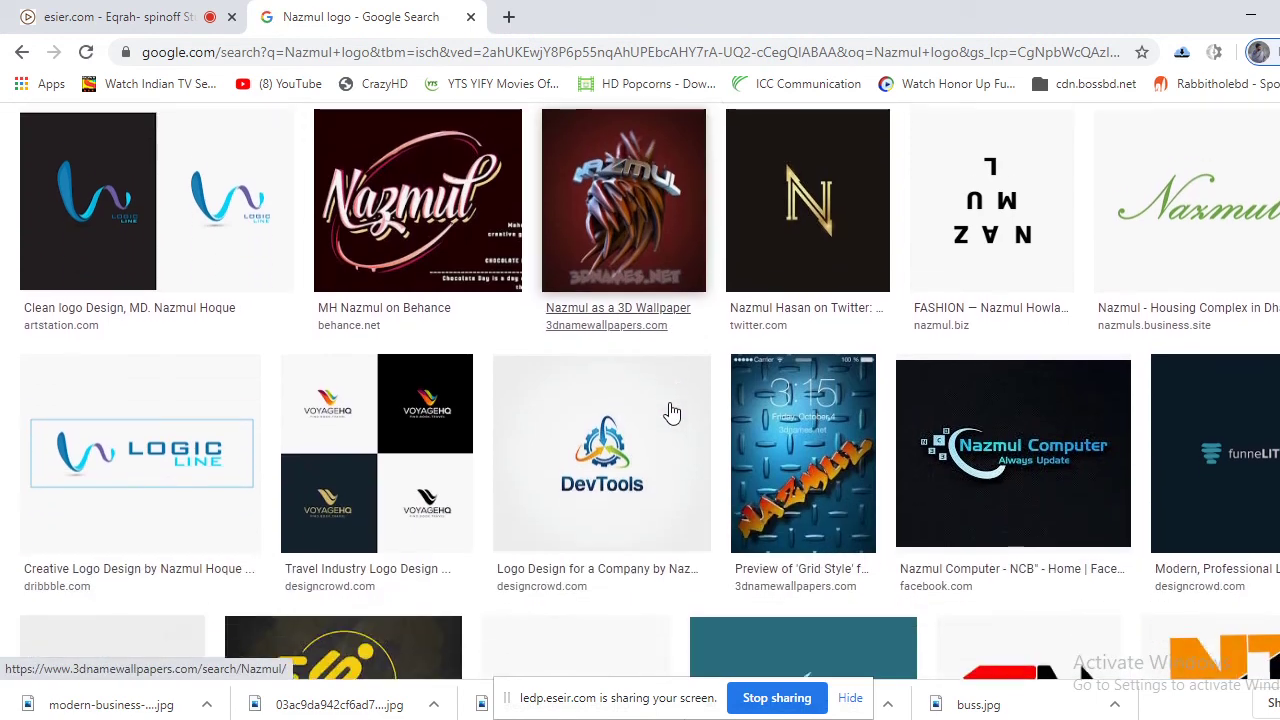
Preview the computer-shop and cycle-store logos from the results, then scroll back up
left_click(1008, 474)
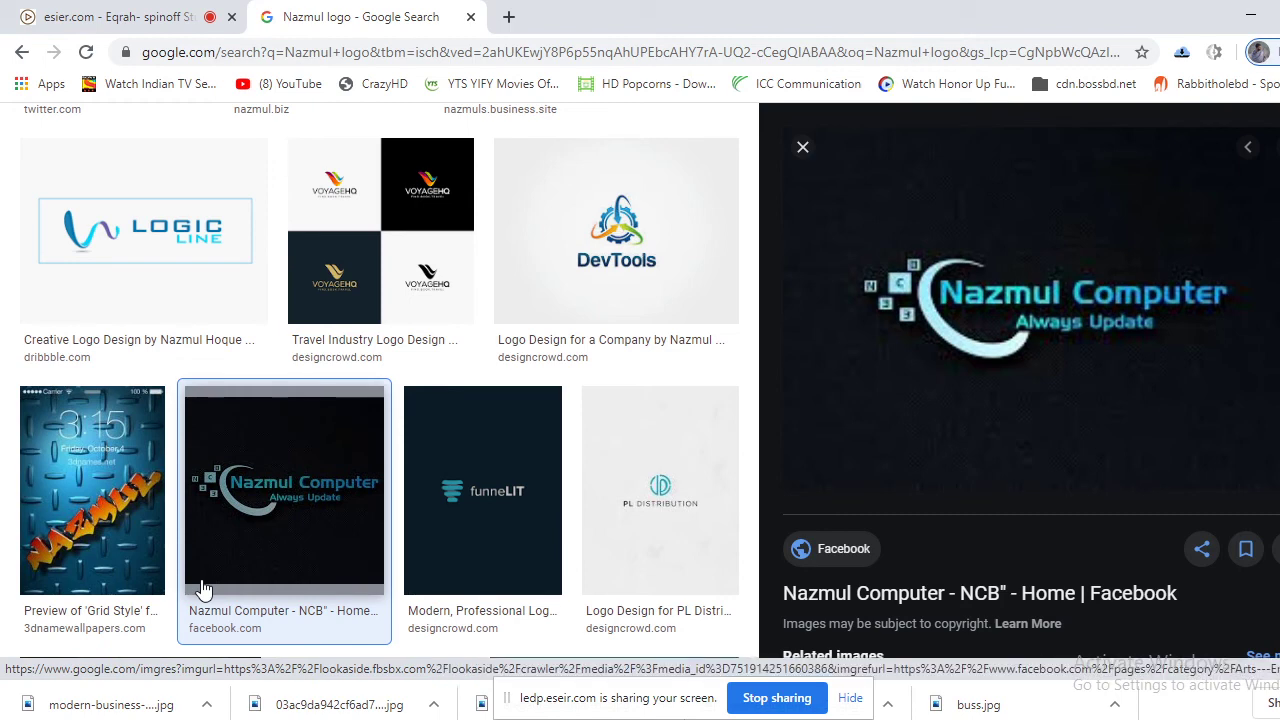
left_click(803, 150)
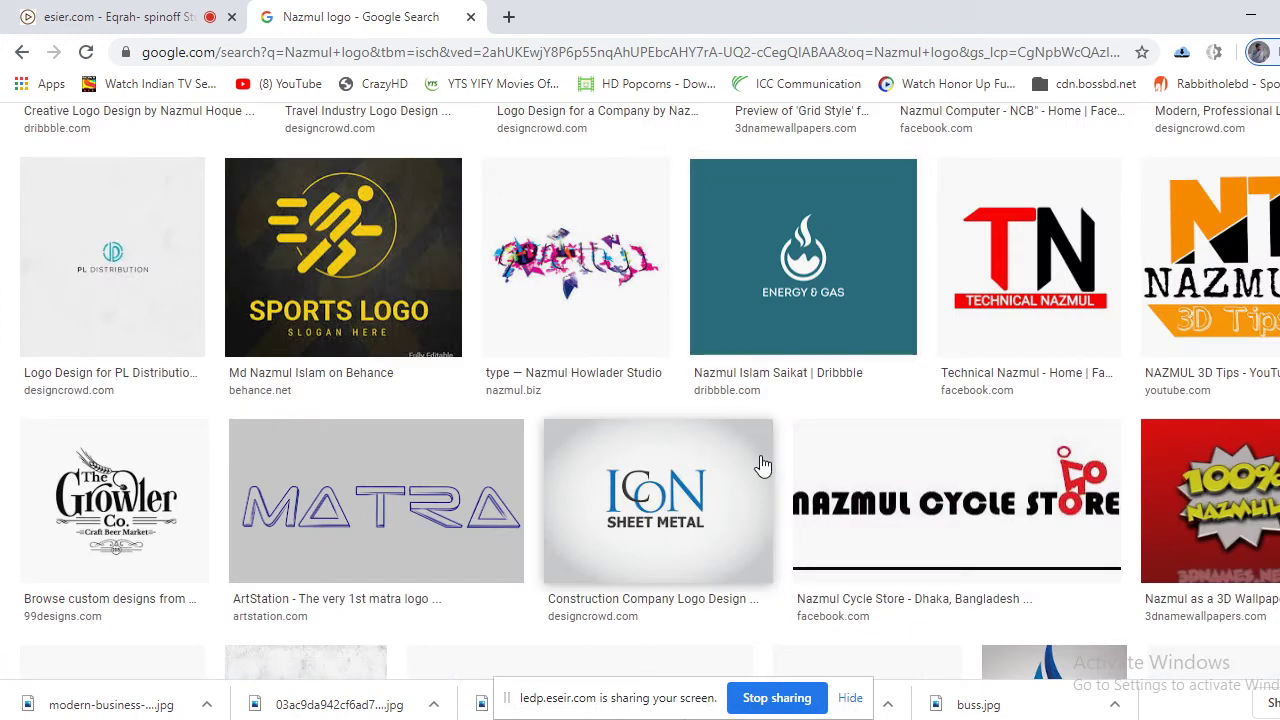
scroll(757, 491, "down", 3)
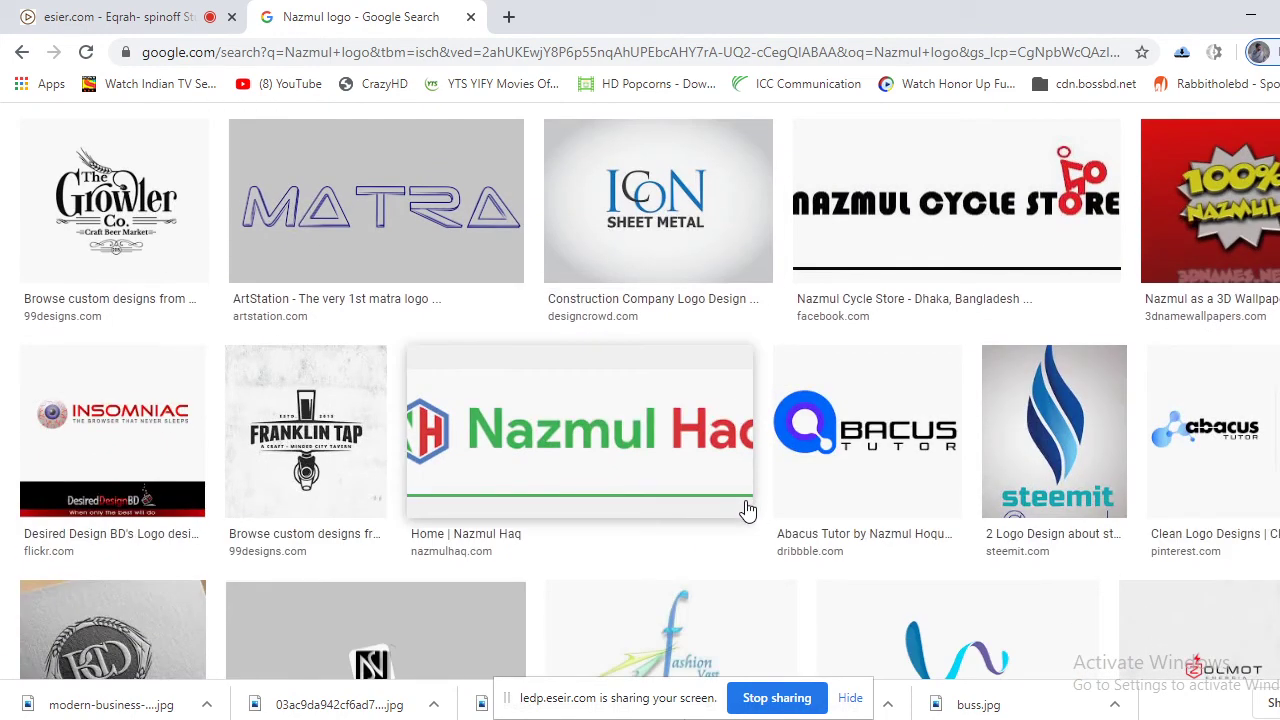
left_click(877, 222)
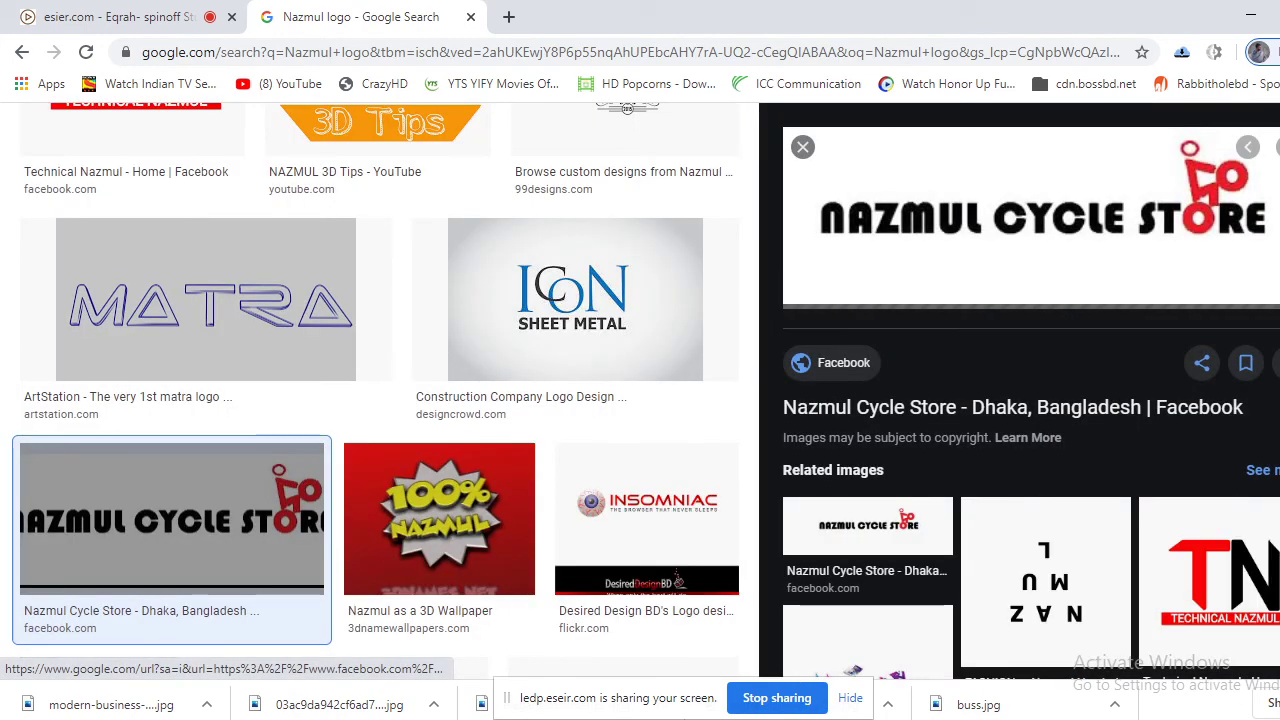
left_click(803, 147)
scroll(545, 220, "down", 1)
scroll(553, 281, "down", 8)
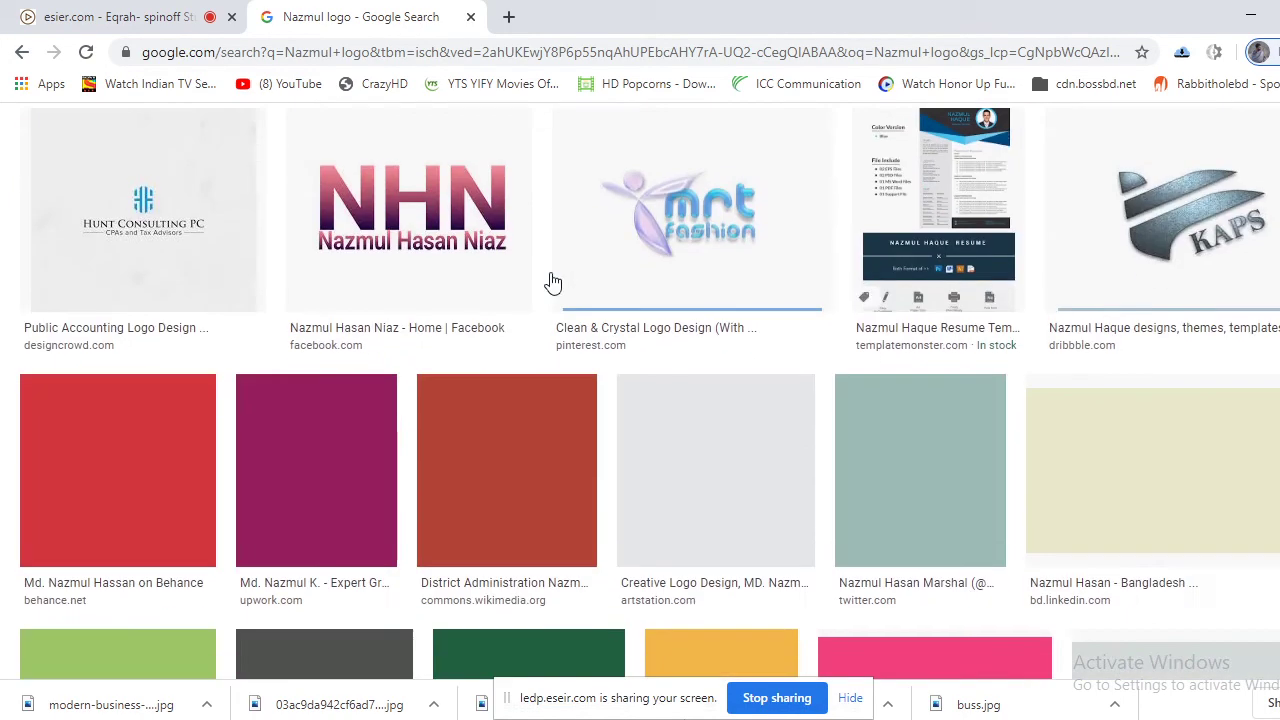
scroll(553, 281, "up", 10)
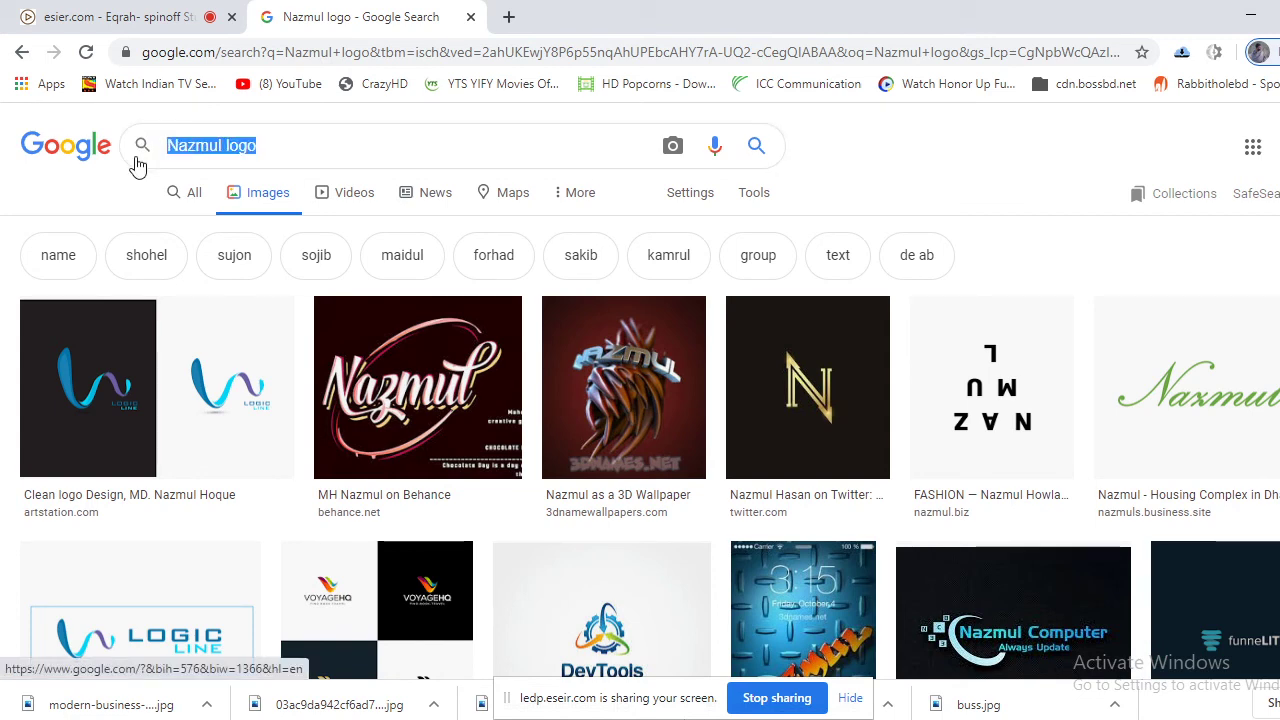
Search Google Images for 'NE logo'
type("N")
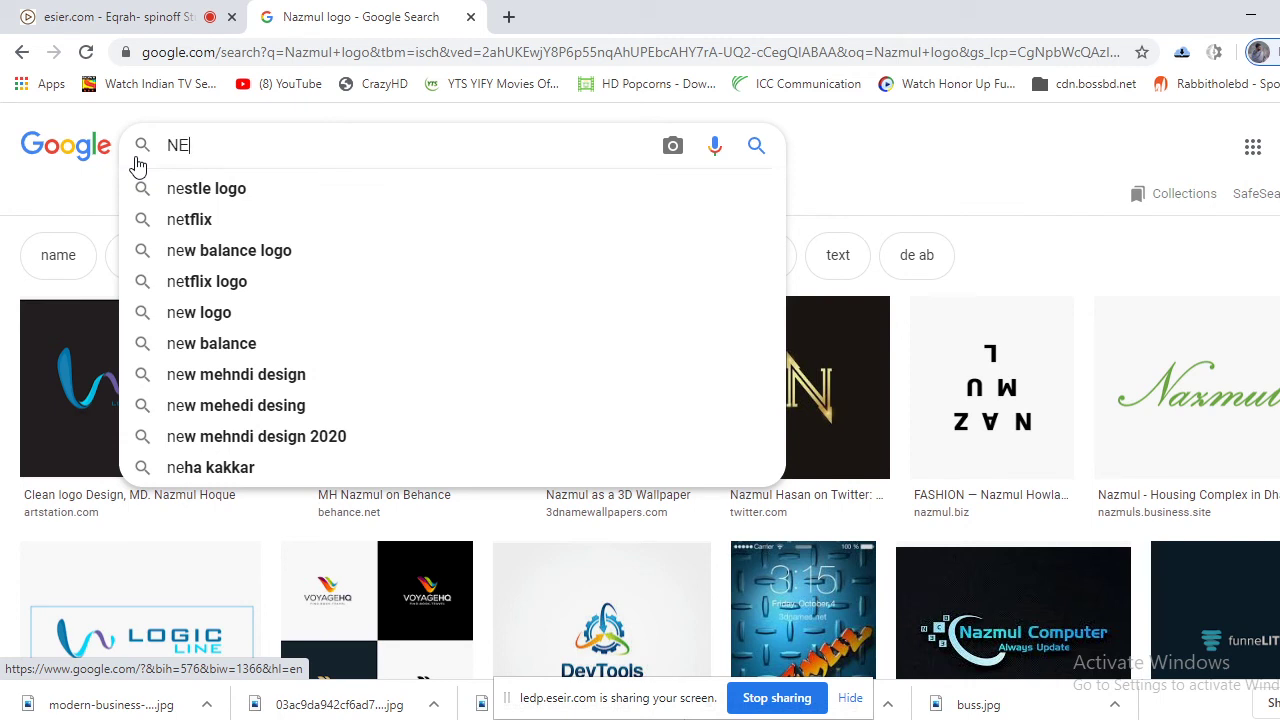
type("E logo")
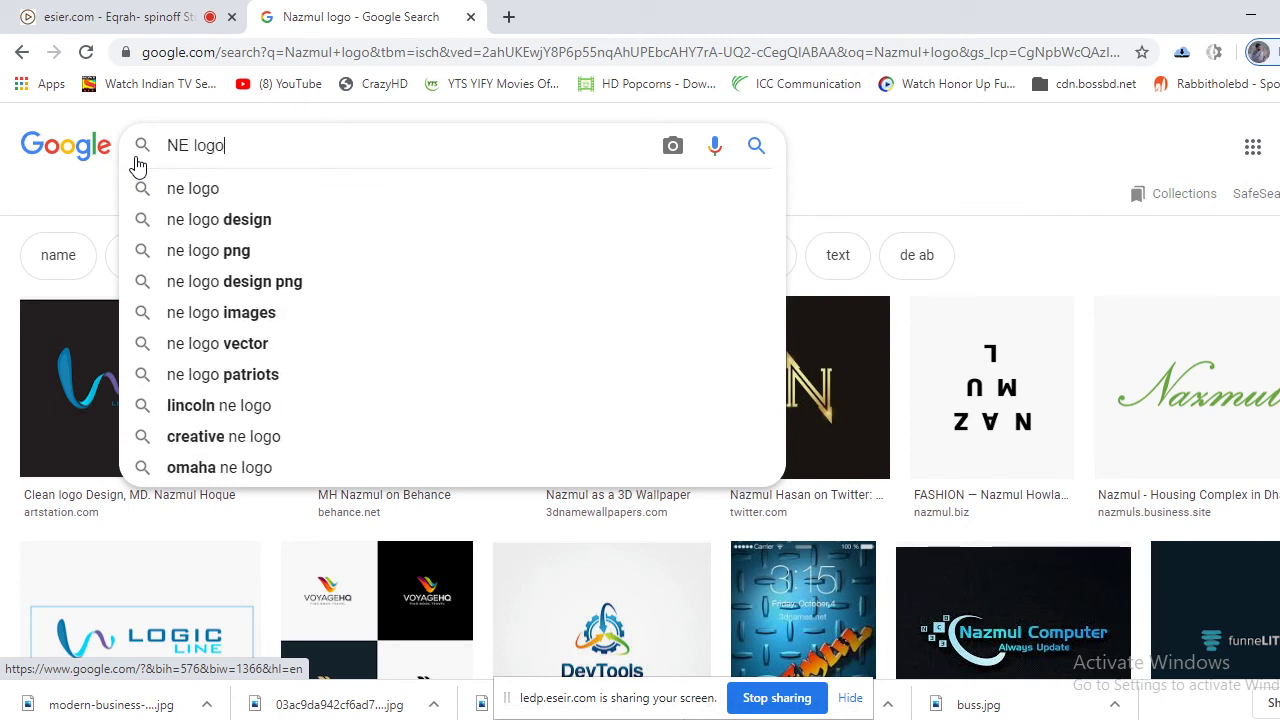
key("Return")
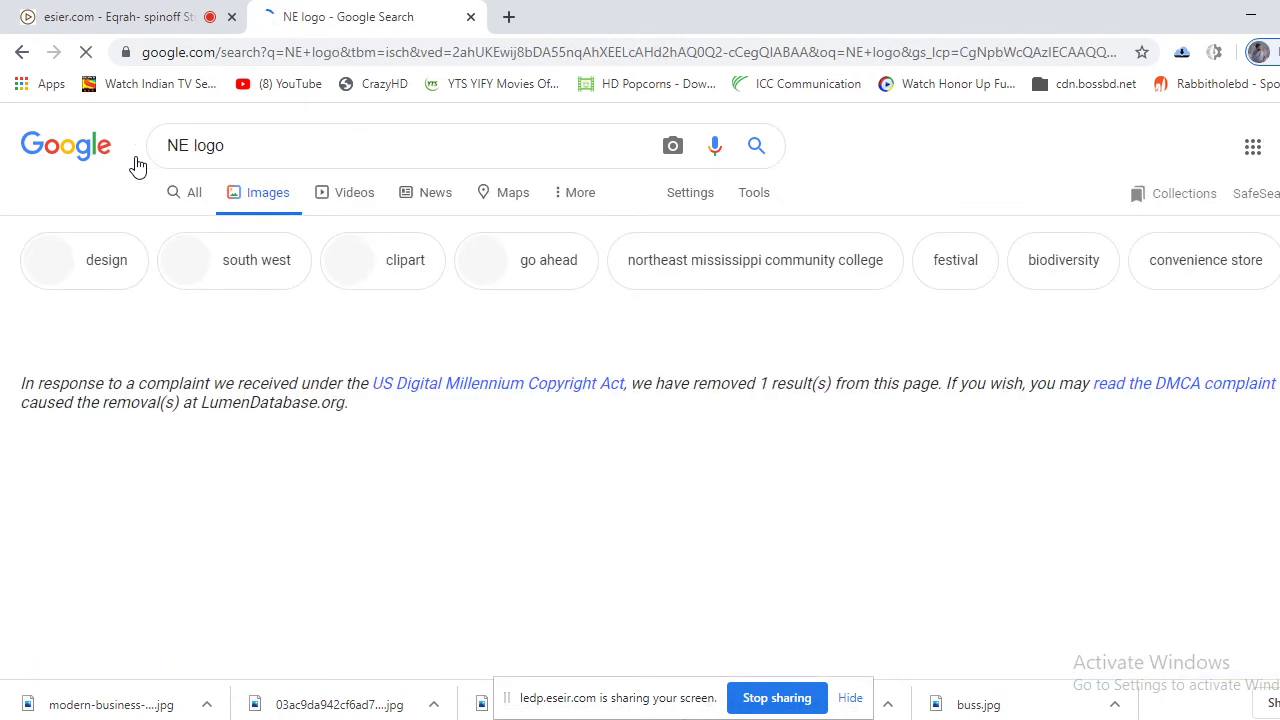
scroll(977, 520, "down", 2)
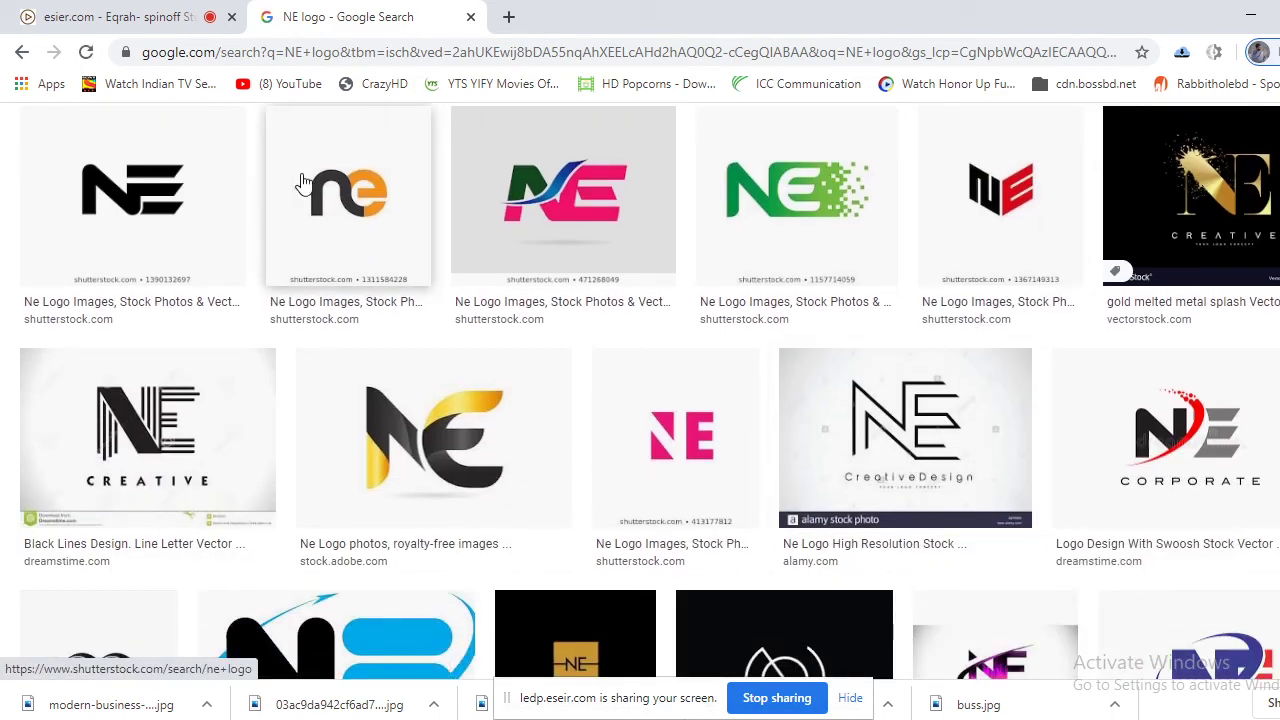
Preview the black and pink NE logo designs
key("Return")
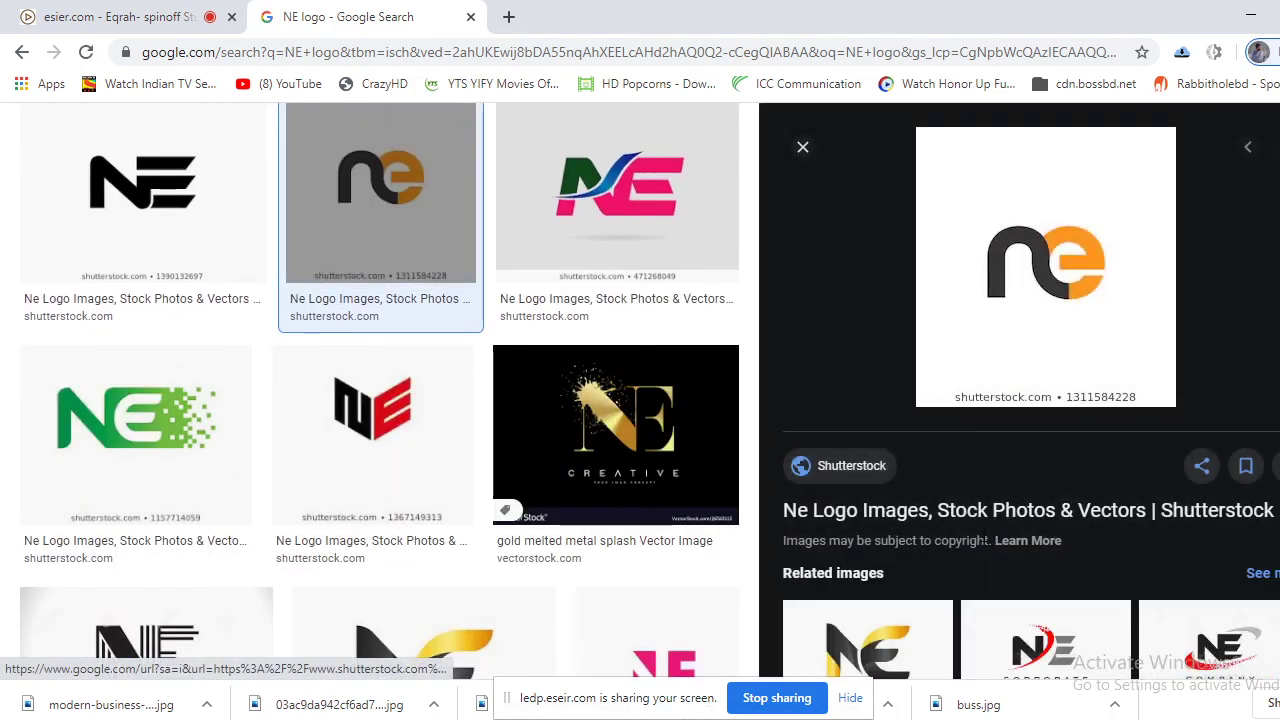
left_click(251, 312)
scroll(655, 532, "down", 2)
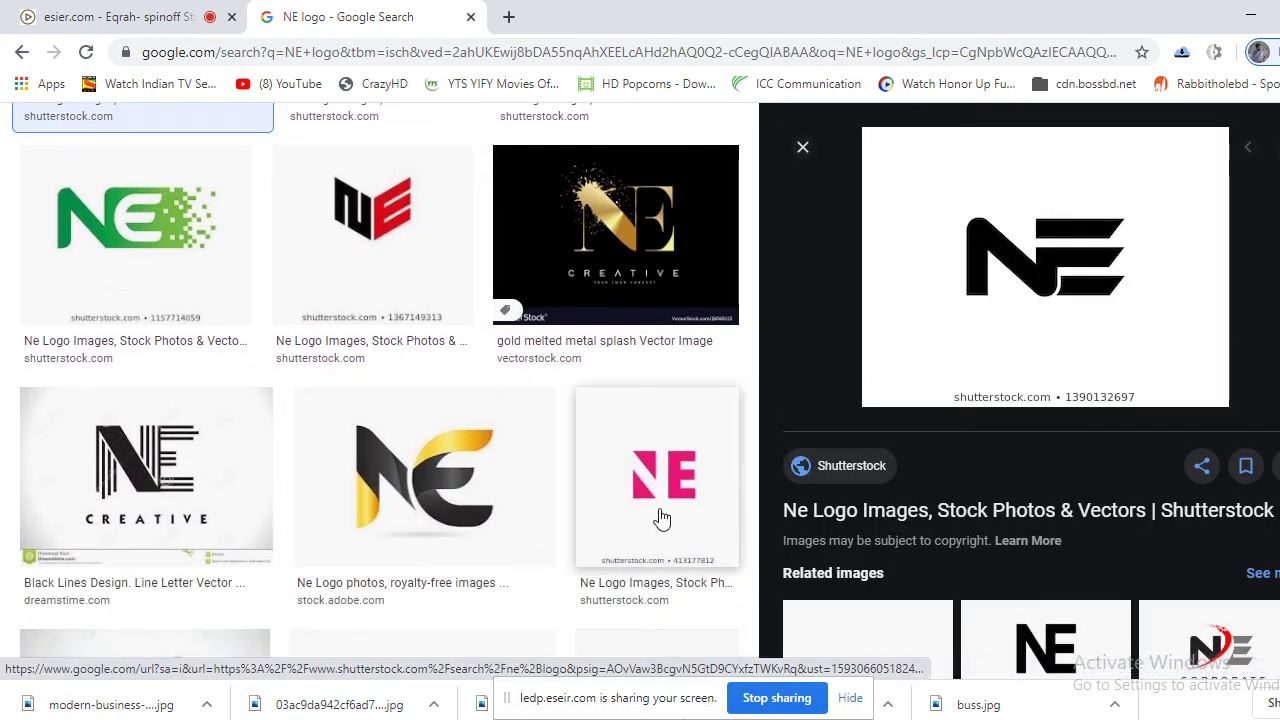
left_click(622, 553)
scroll(375, 560, "down", 3)
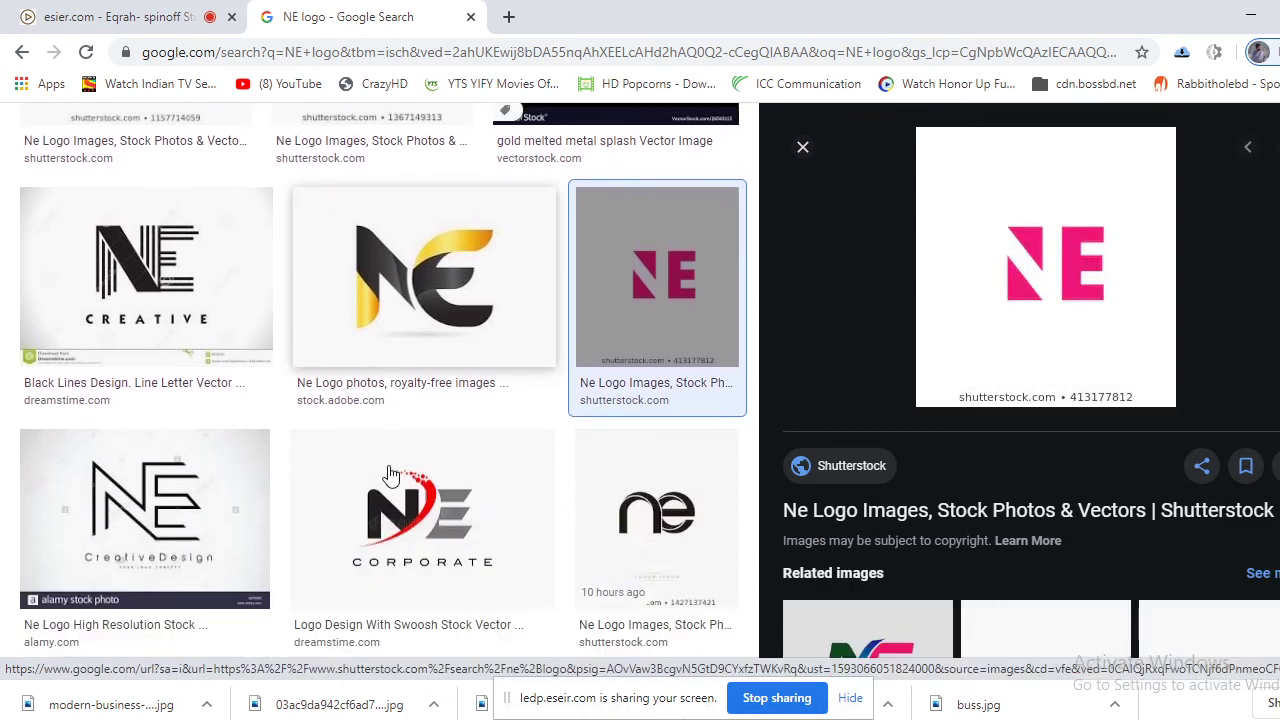
scroll(390, 475, "down", 1)
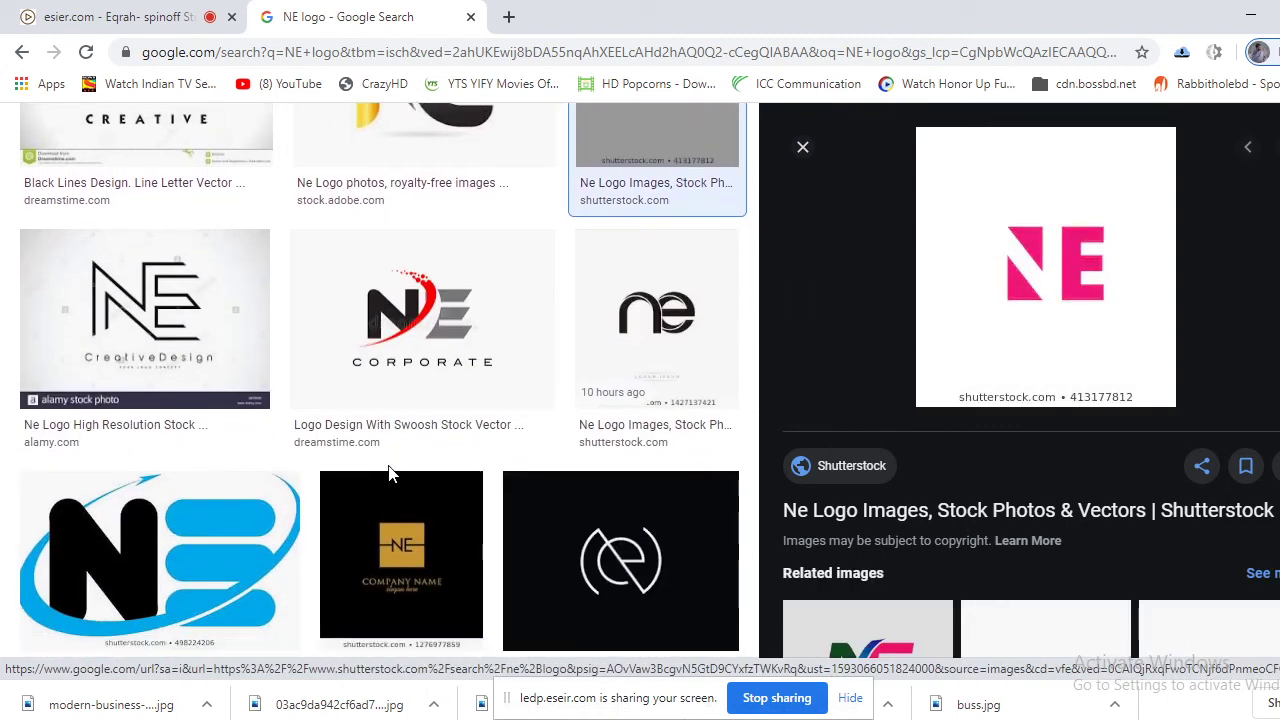
Preview the NE Corporate, Netco Entrepreneurship and black-and-white NE logos, then close the preview
left_click(471, 272)
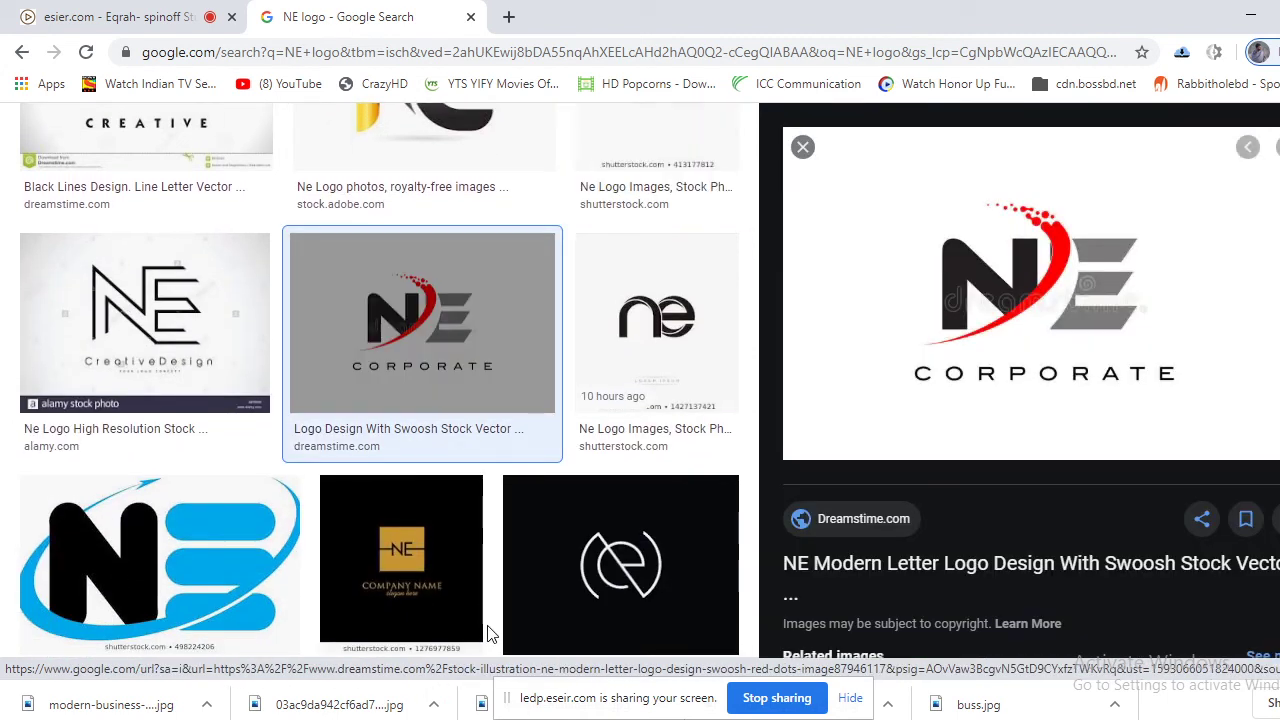
scroll(117, 494, "down", 3)
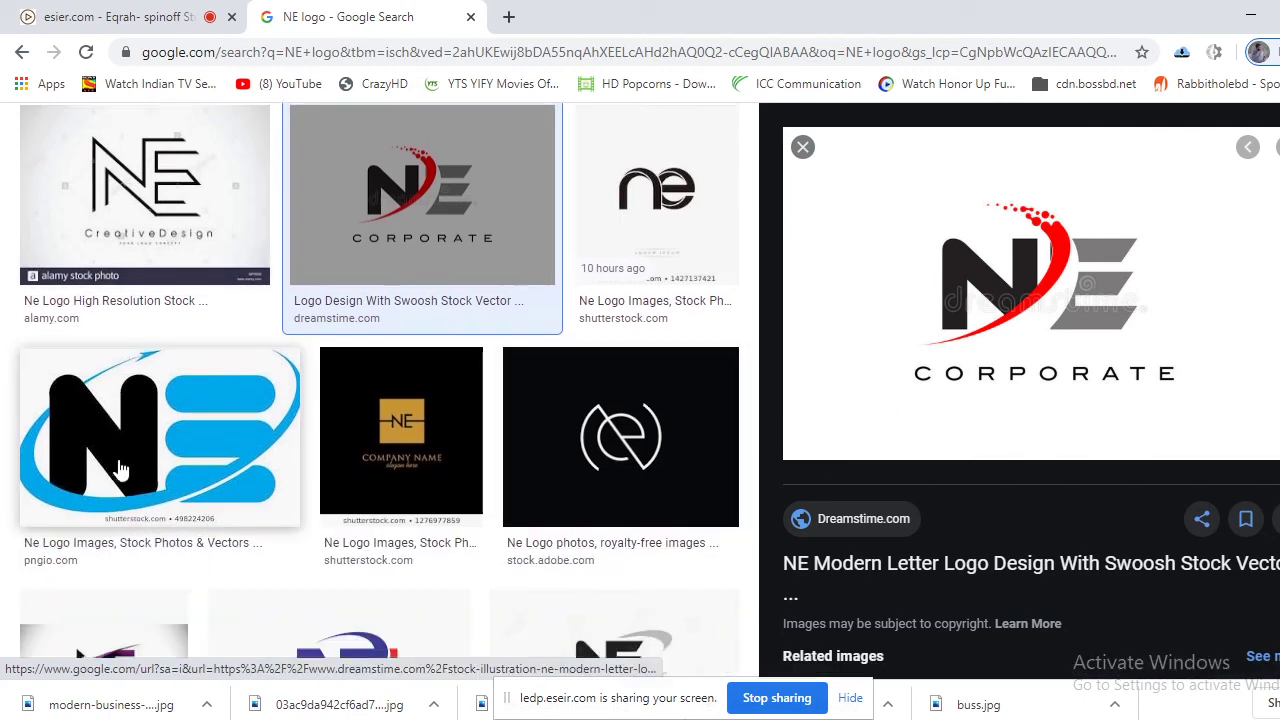
left_click(340, 515)
scroll(357, 614, "down", 2)
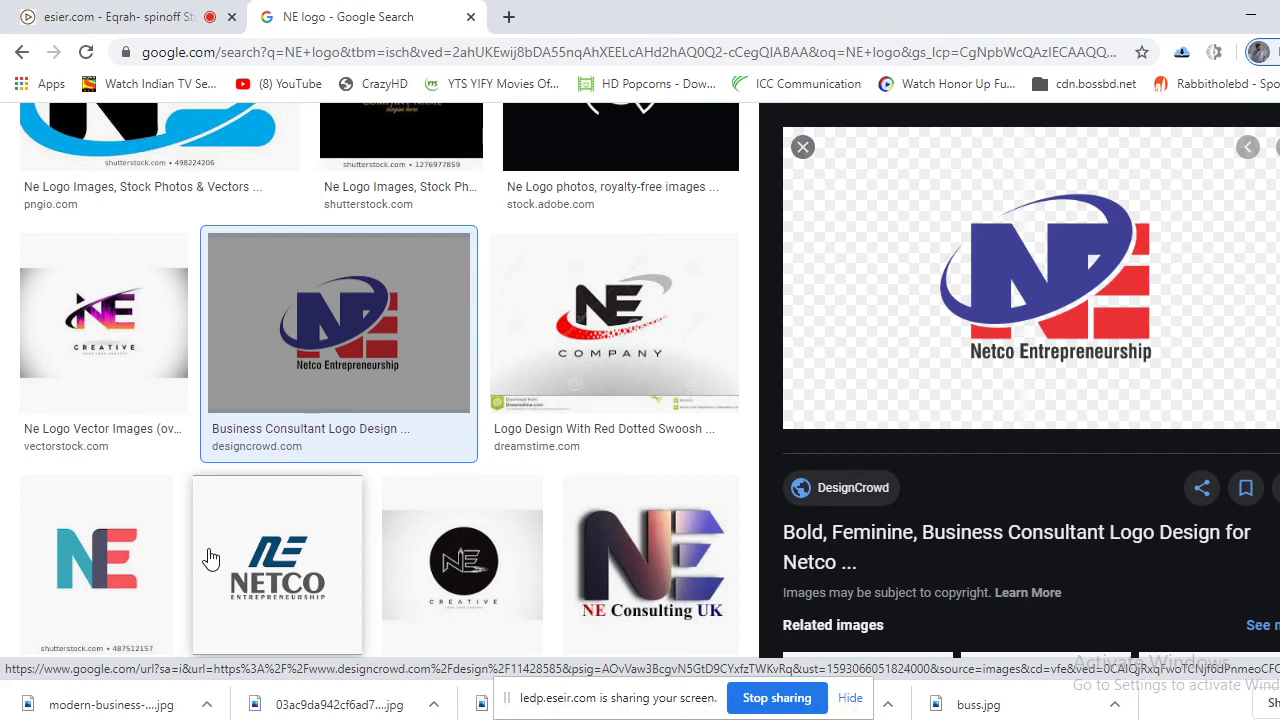
scroll(215, 553, "down", 10)
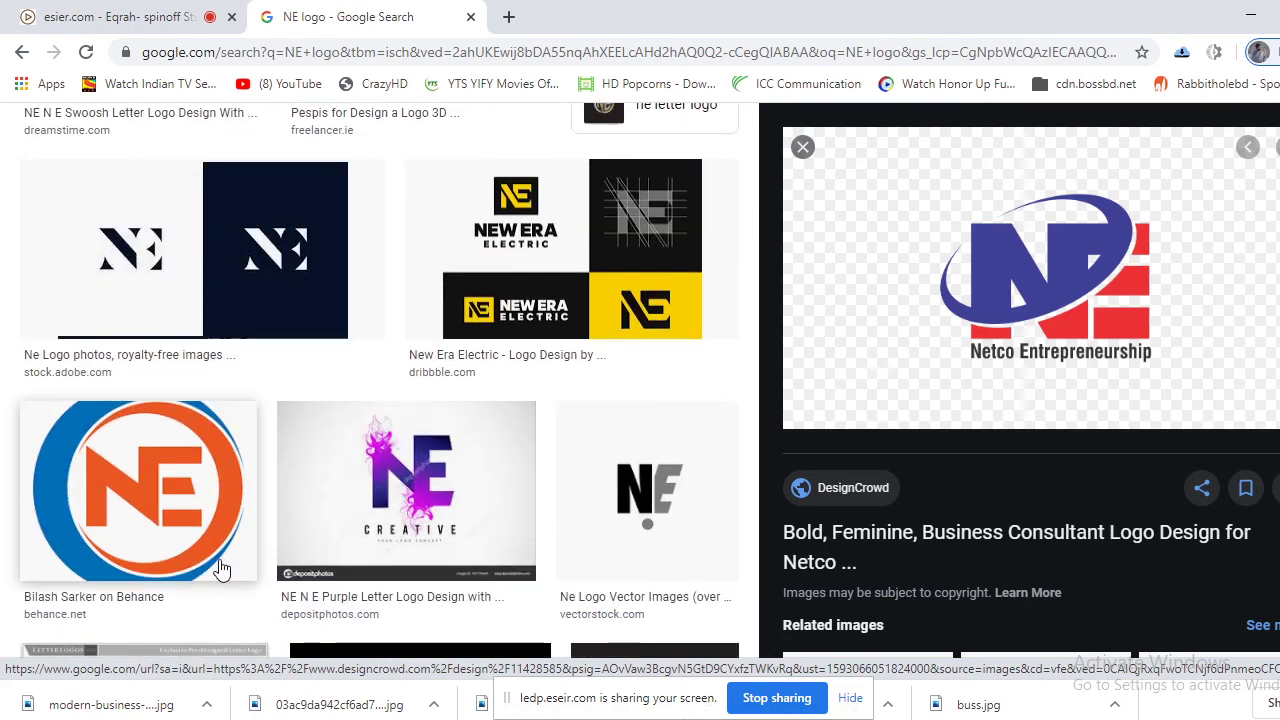
left_click(192, 265)
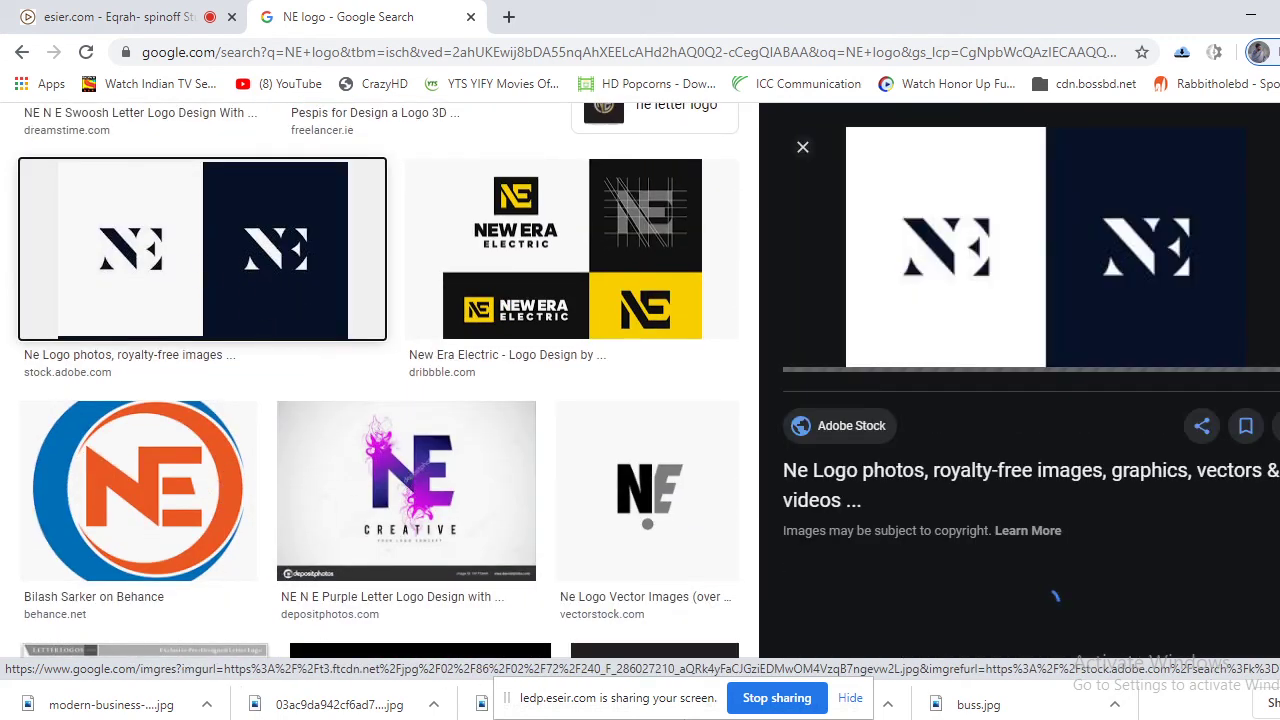
left_click(802, 147)
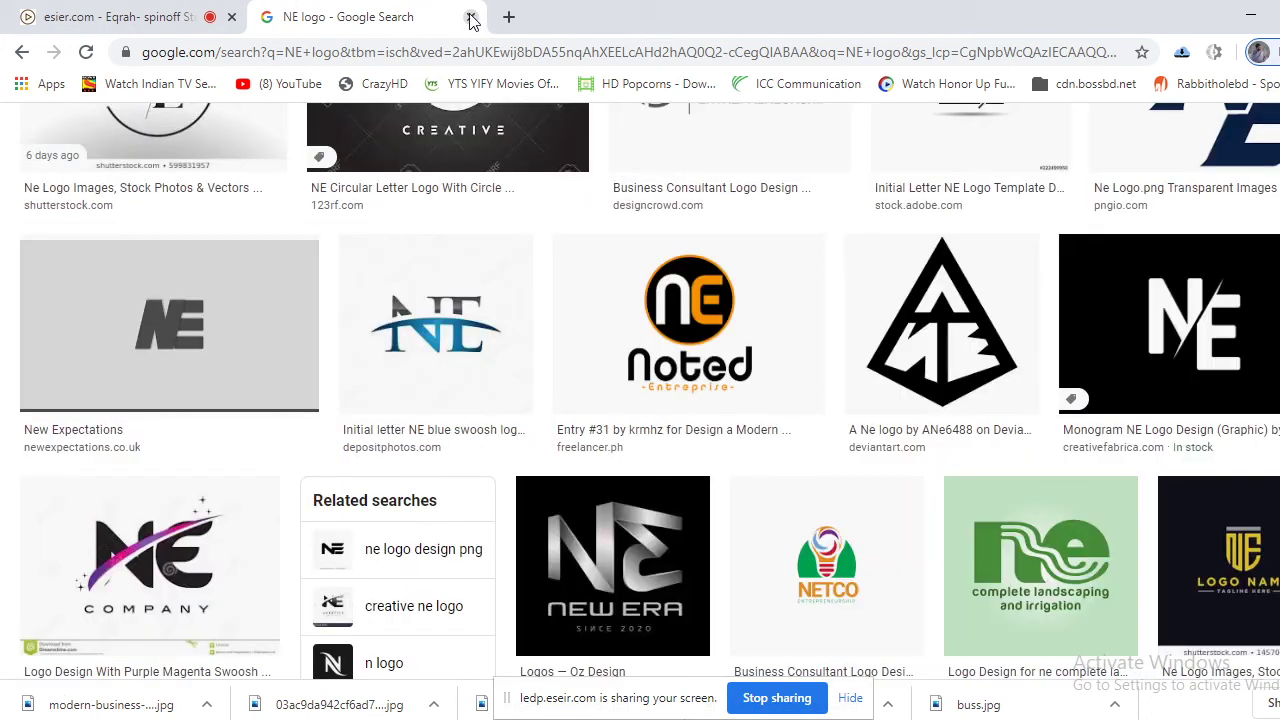
Replace the NE logo tab with a new tab searching Google for 'business card design'
left_click(470, 17)
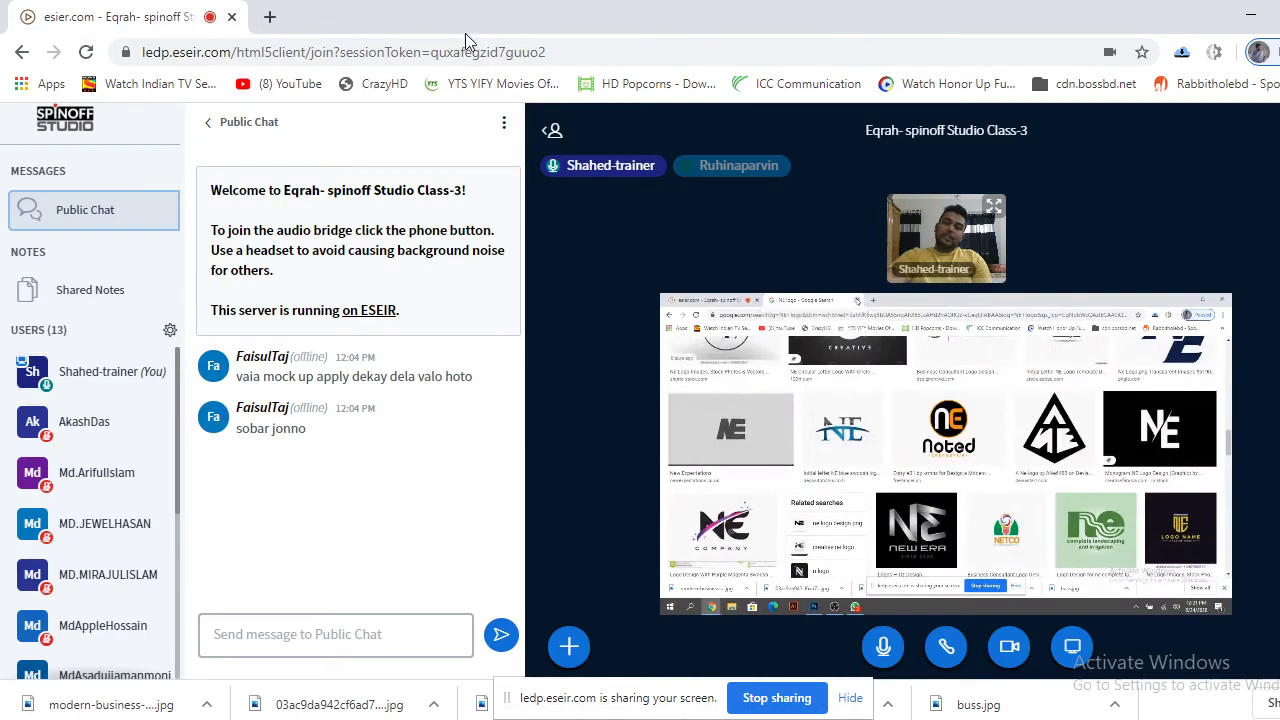
left_click(268, 17)
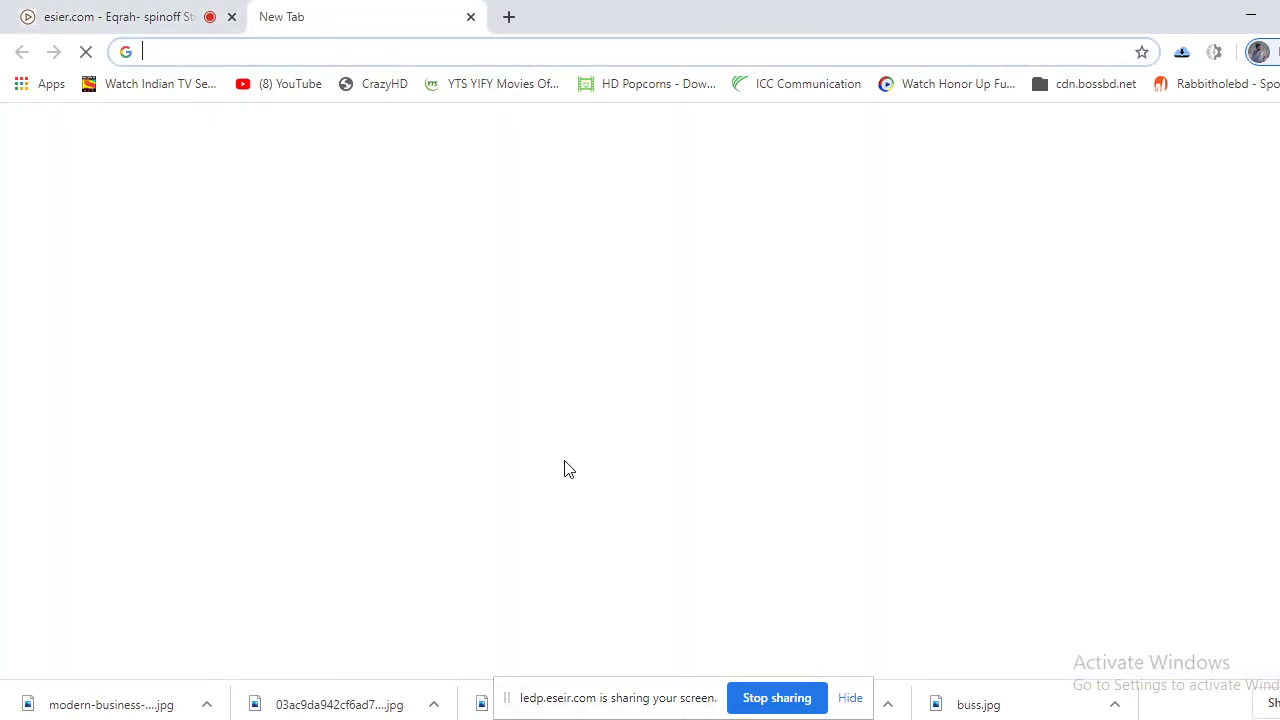
left_click(605, 422)
type("b")
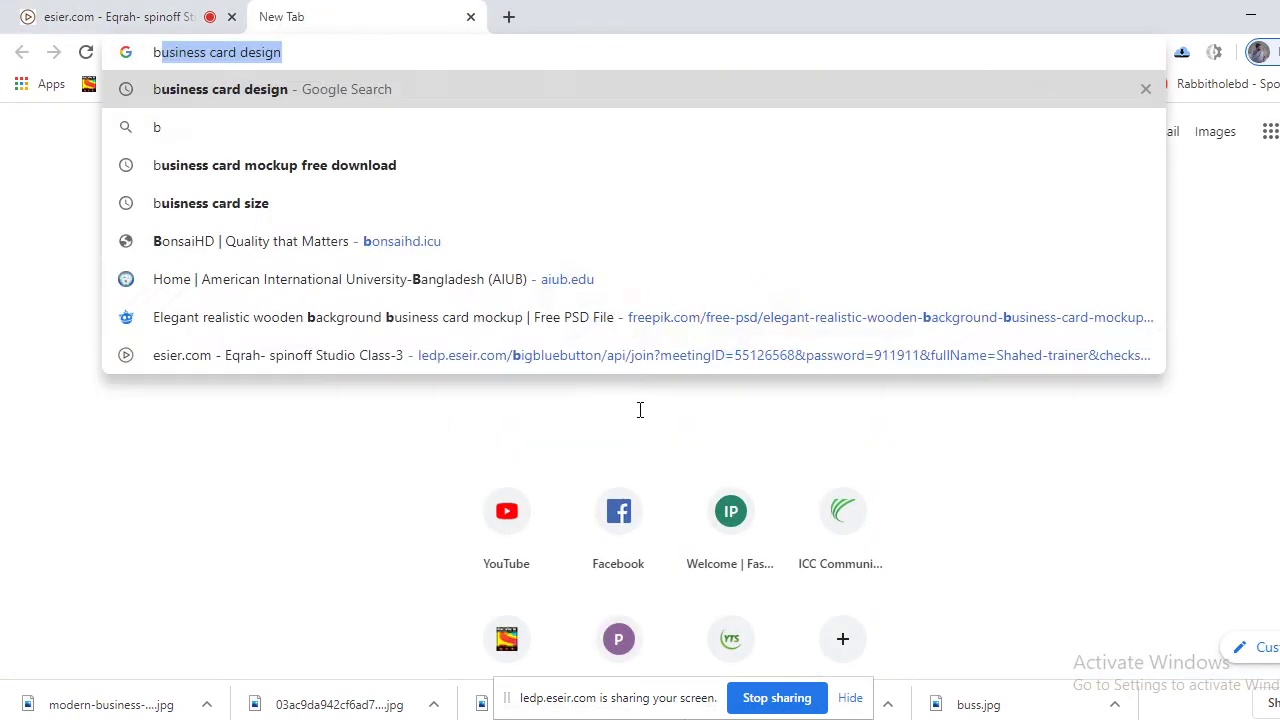
type("usiness card")
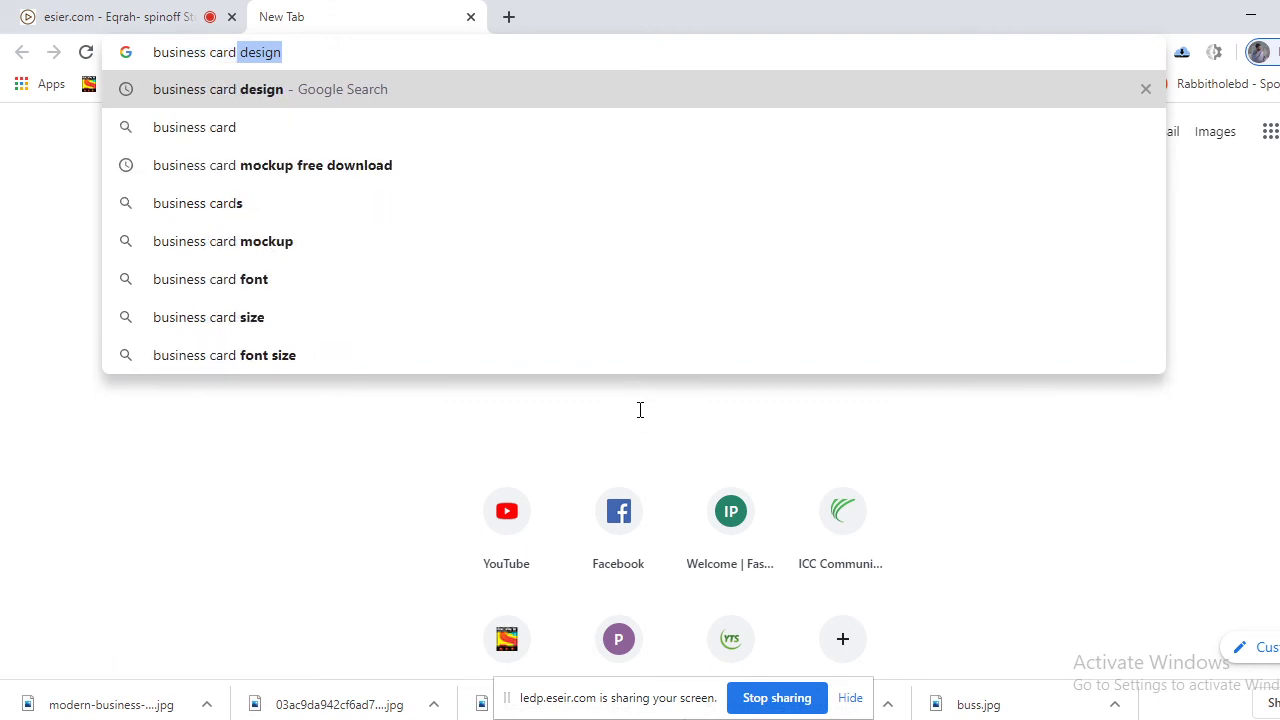
key("Return")
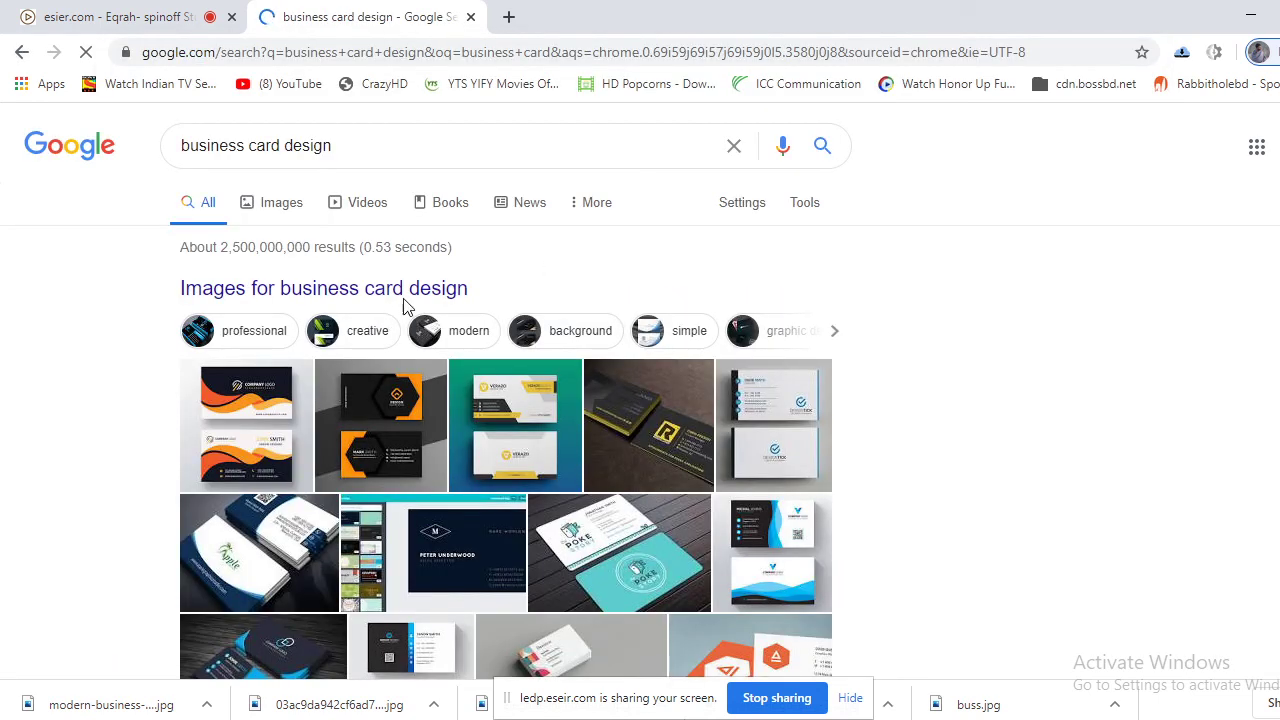
Switch to image results for business card design and preview the teal Photoshop tutorial card
left_click(623, 297)
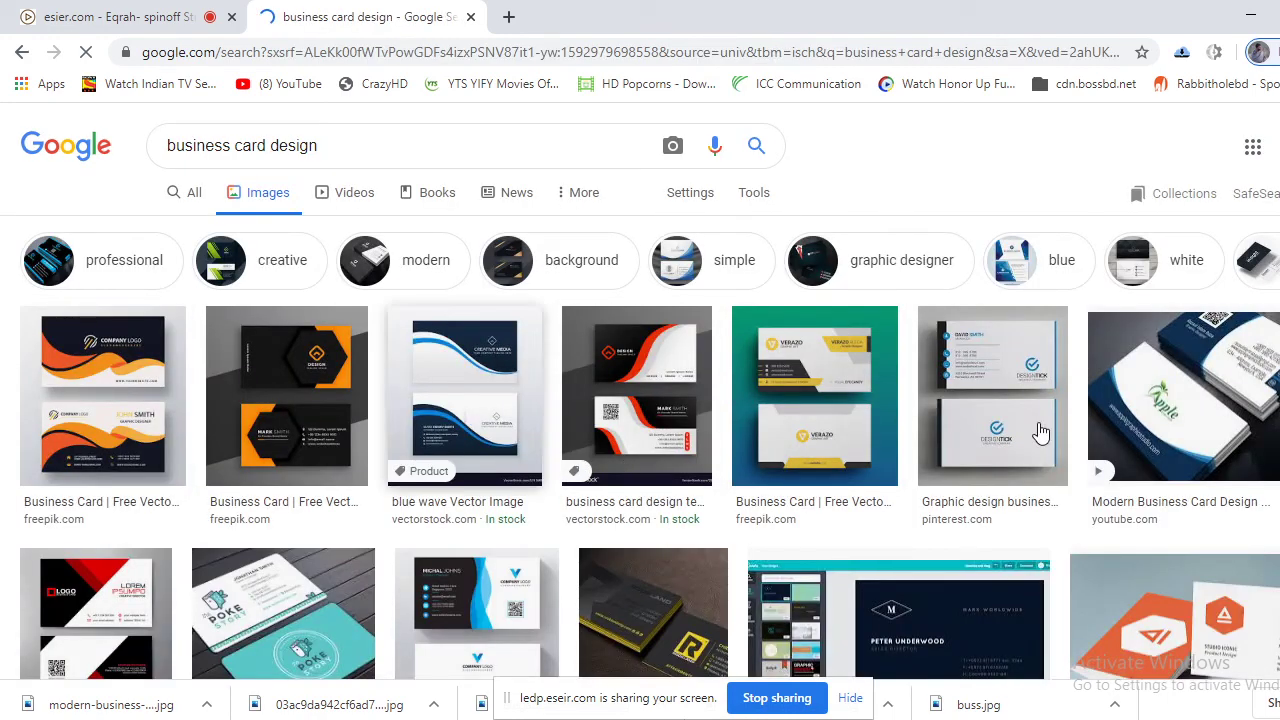
scroll(1037, 428, "down", 5)
scroll(1135, 473, "down", 2)
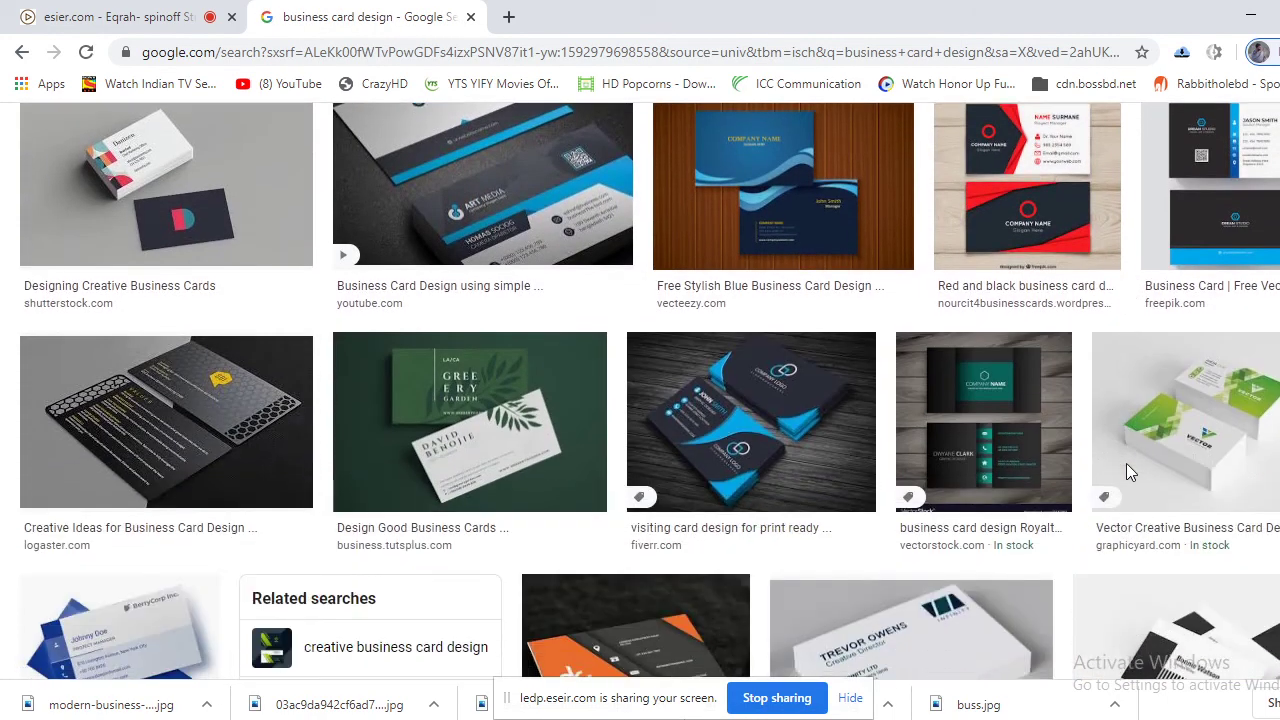
scroll(1200, 465, "down", 3)
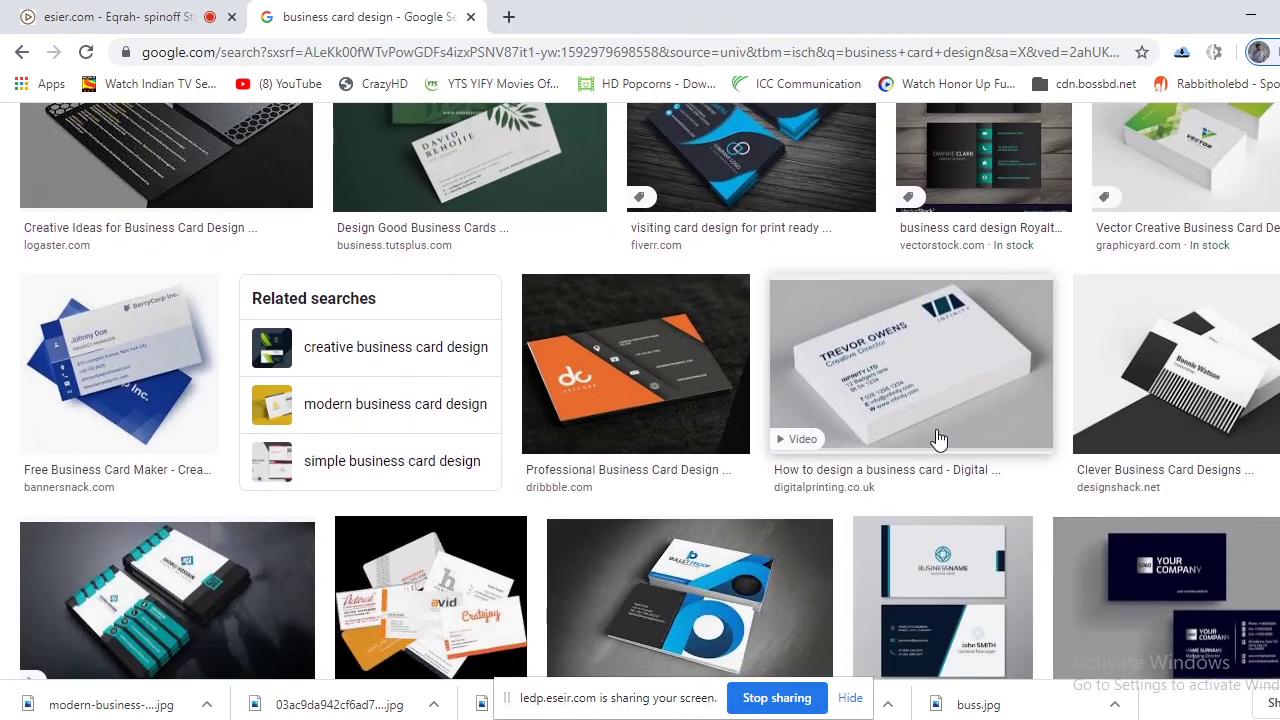
scroll(932, 440, "down", 2)
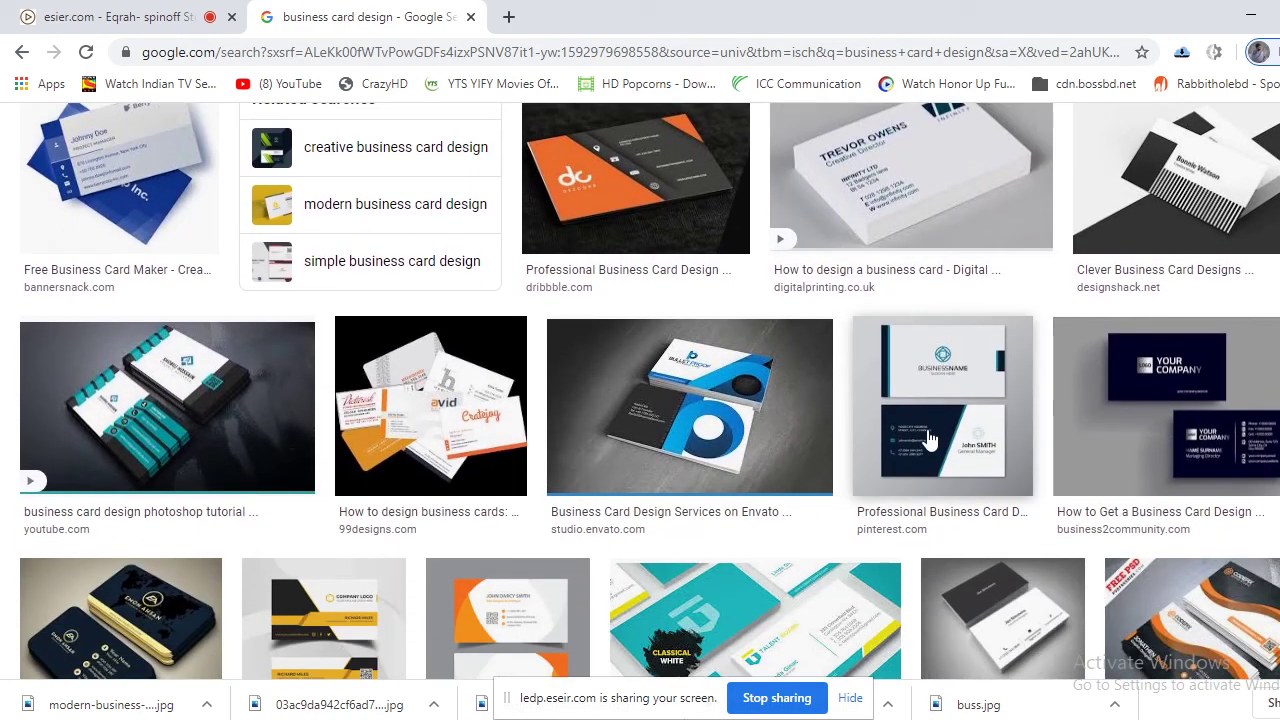
scroll(930, 440, "down", 1)
left_click(165, 310)
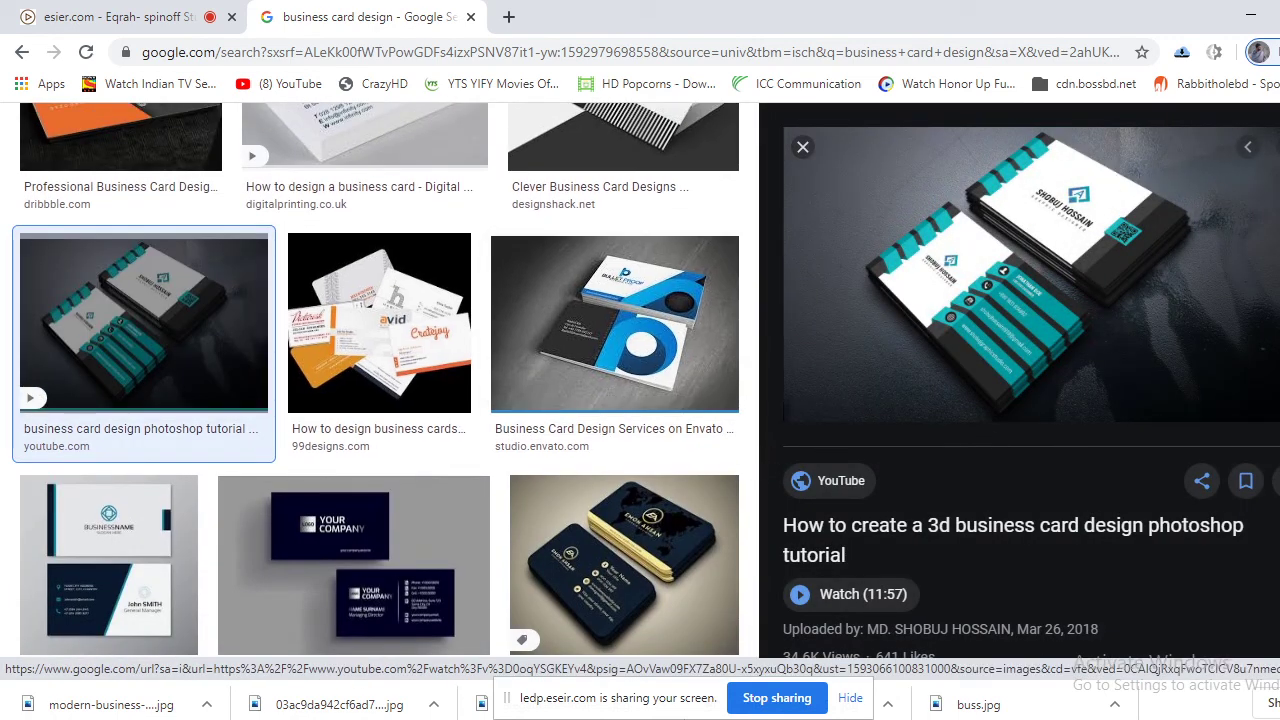
left_click(802, 147)
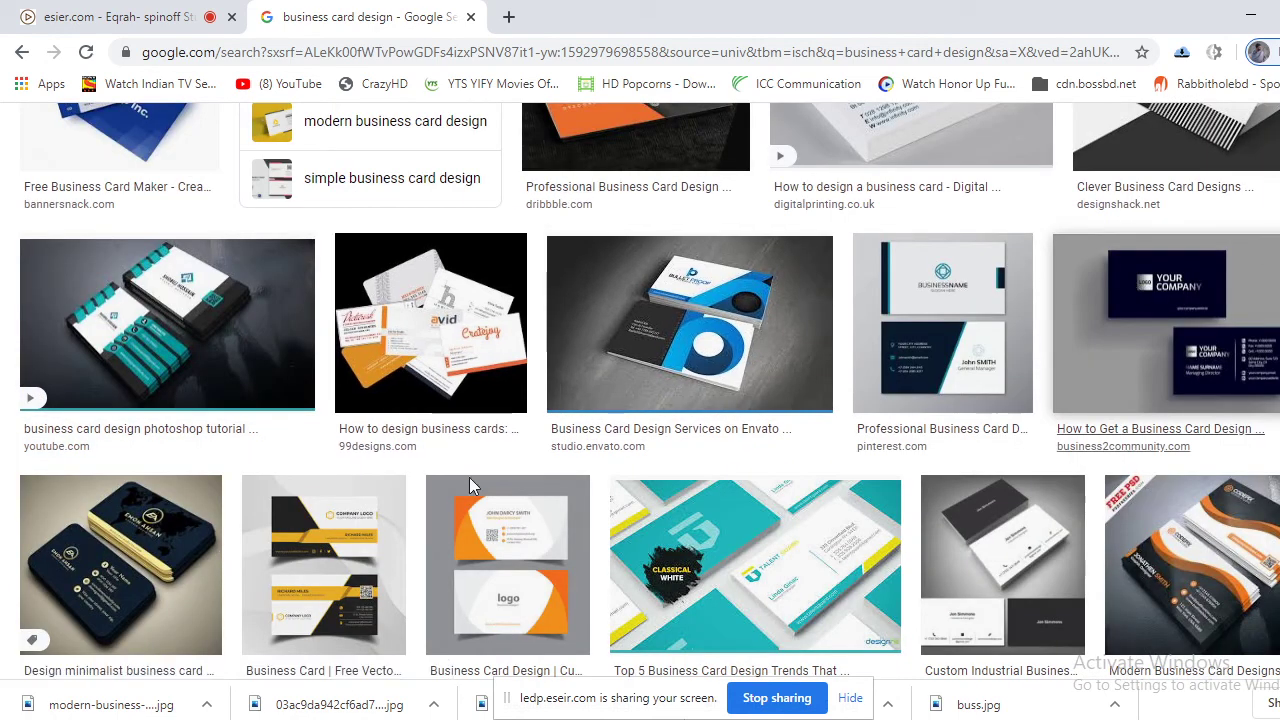
left_click(149, 329)
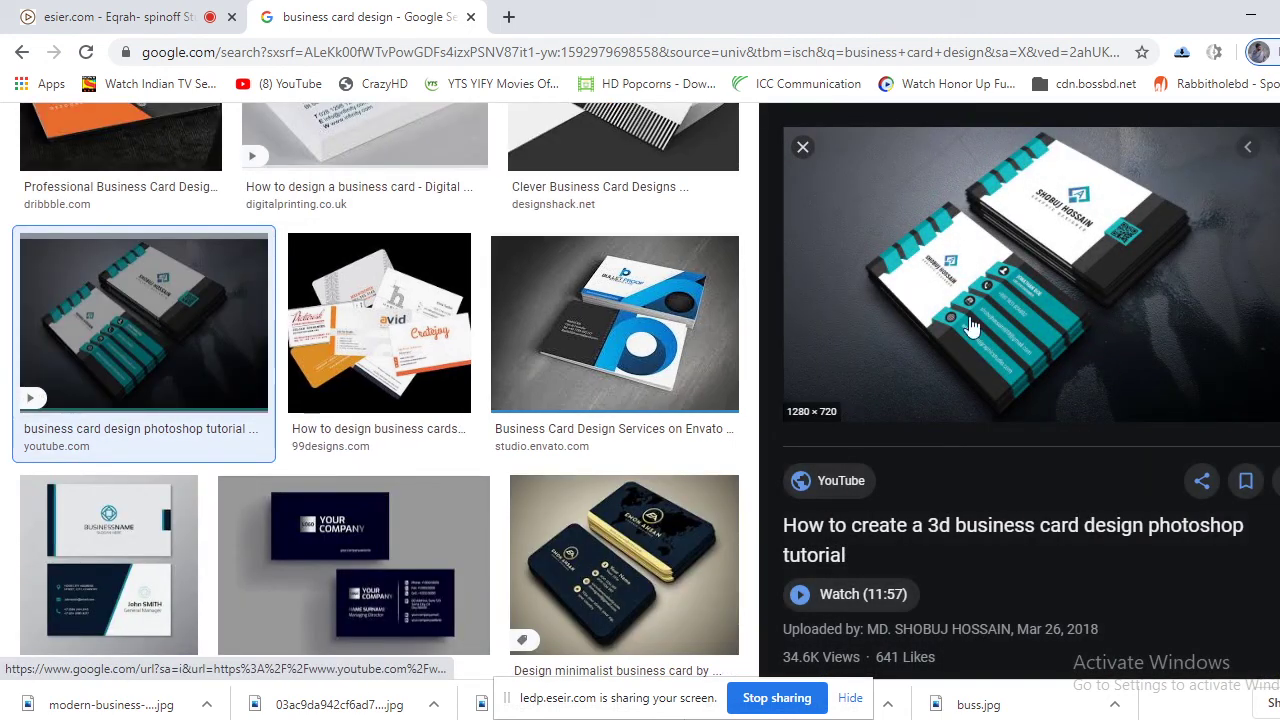
left_click(805, 148)
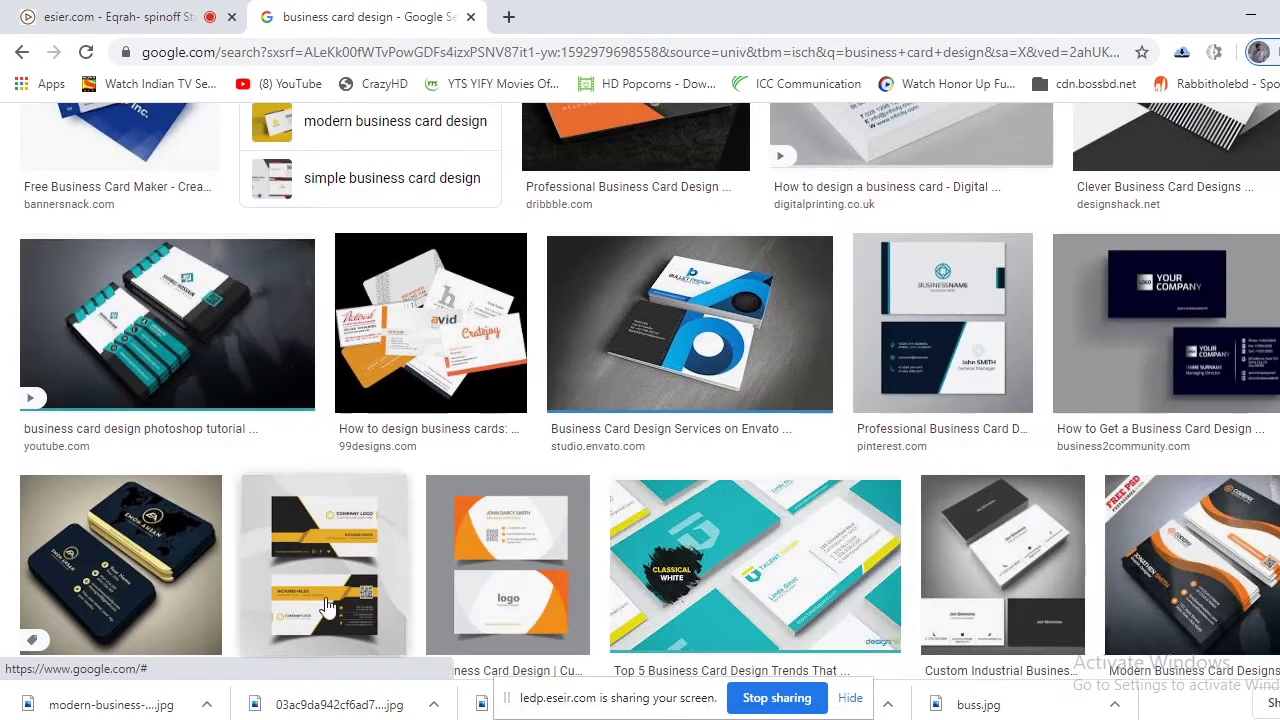
Preview the yellow Company and Creative card templates, then open the red-and-black Graphic Prime template
scroll(694, 429, "down", 3)
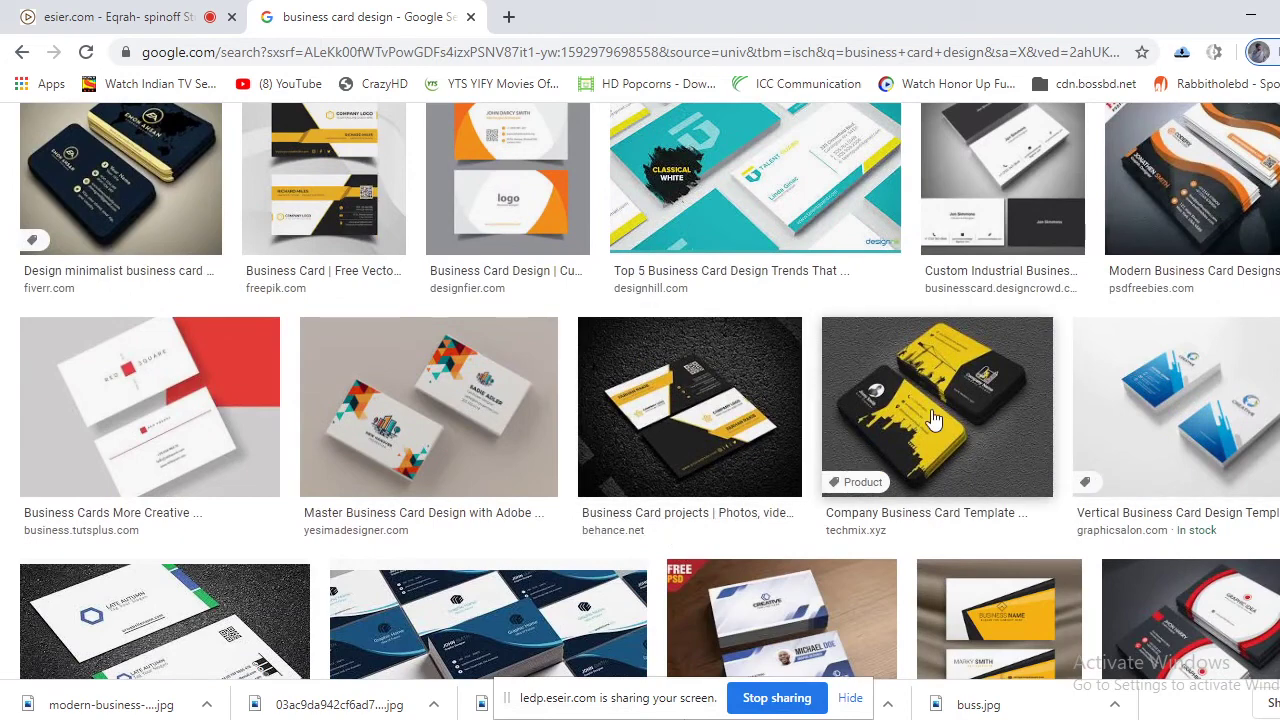
left_click(903, 445)
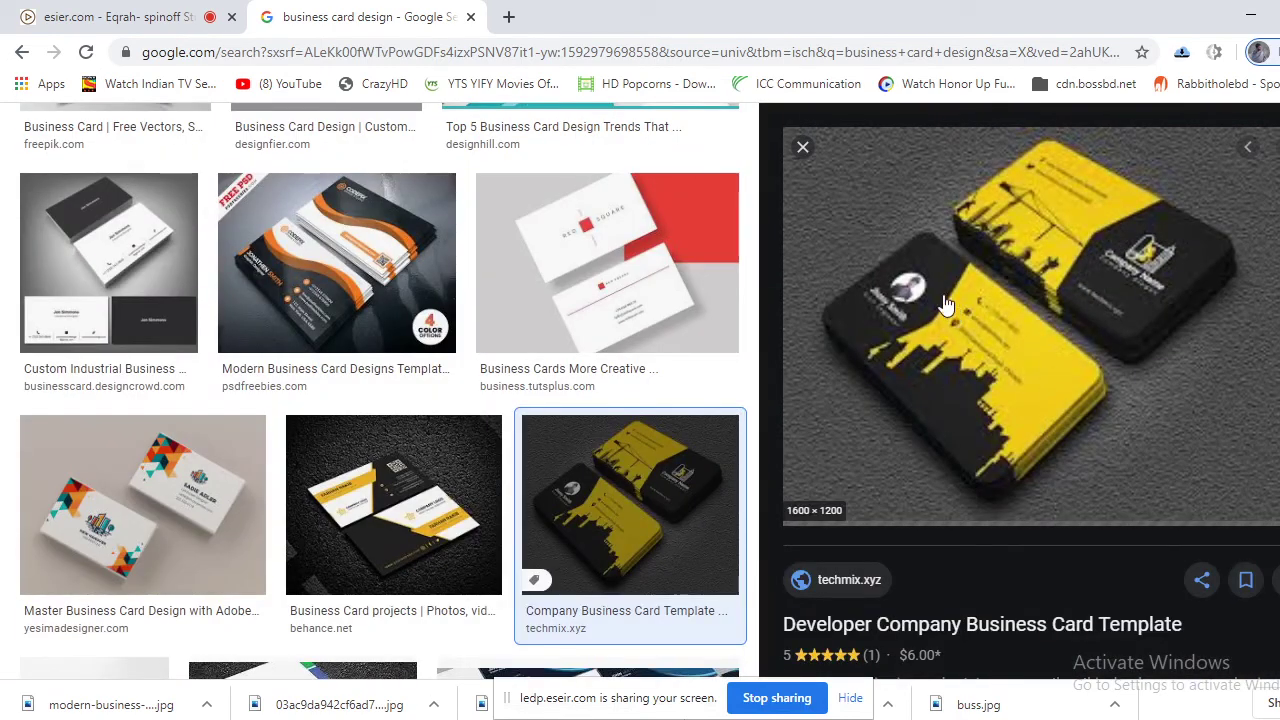
left_click(805, 148)
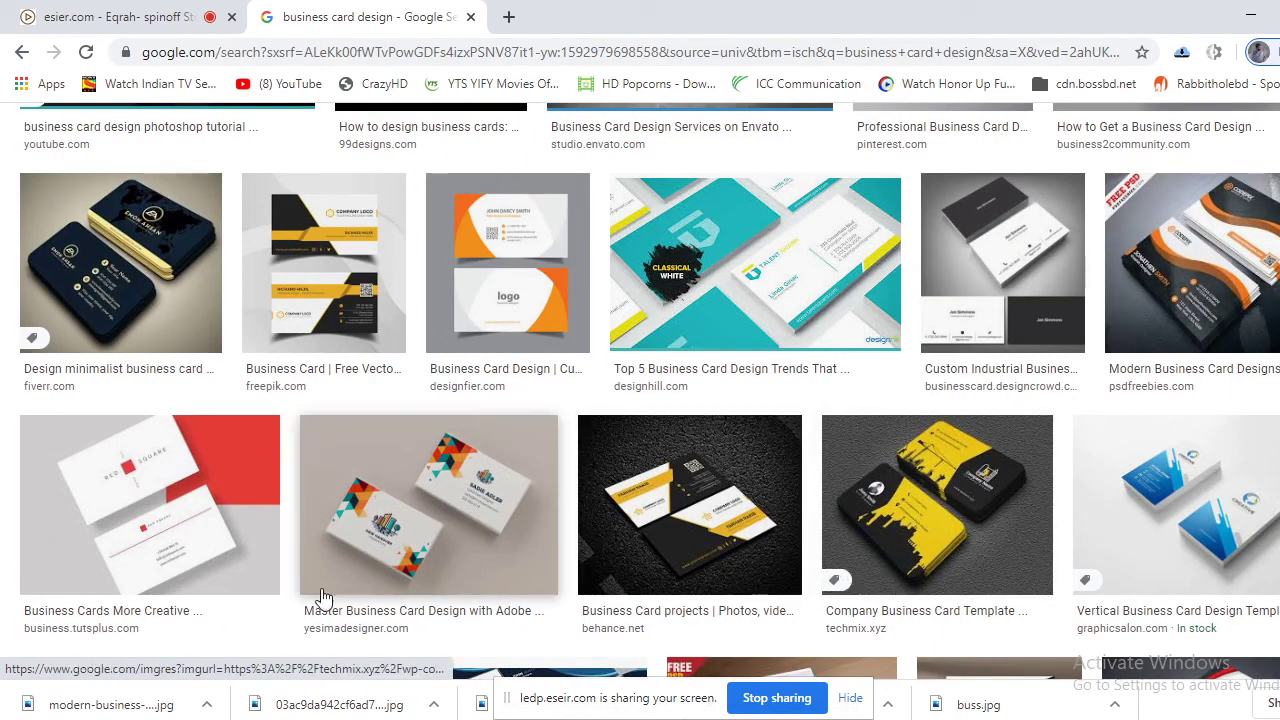
scroll(497, 556, "down", 5)
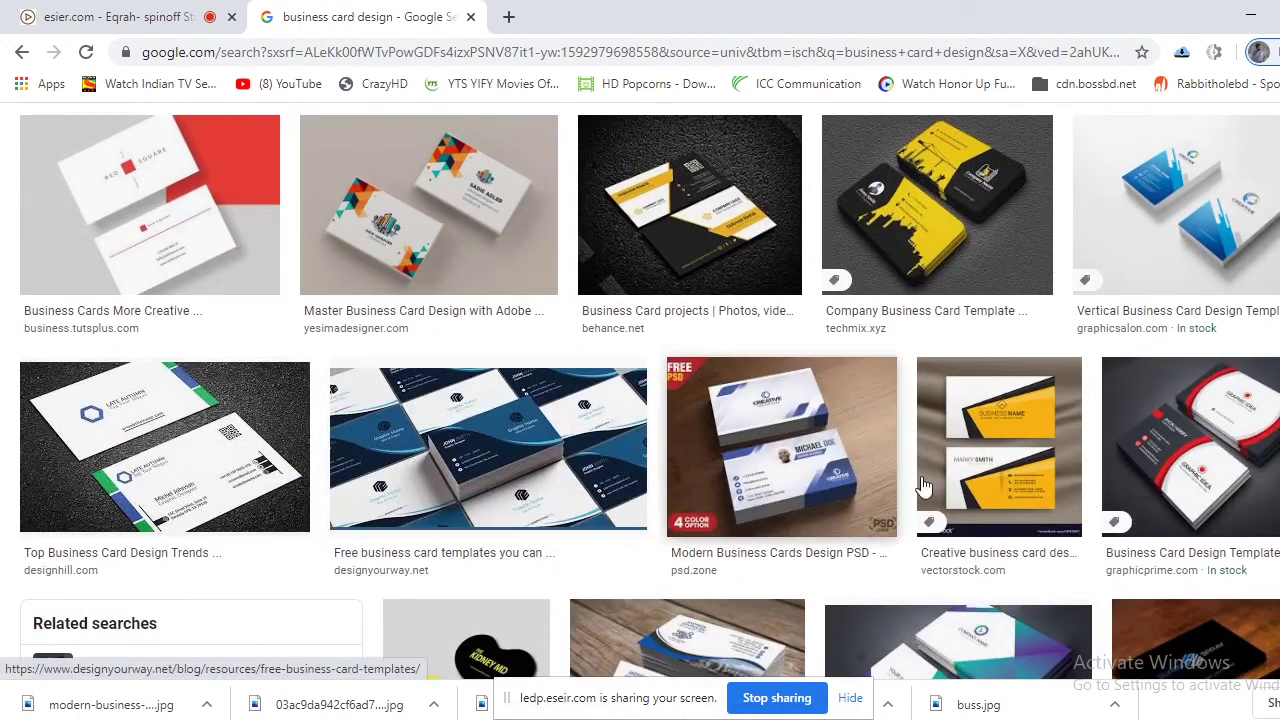
left_click(1025, 508)
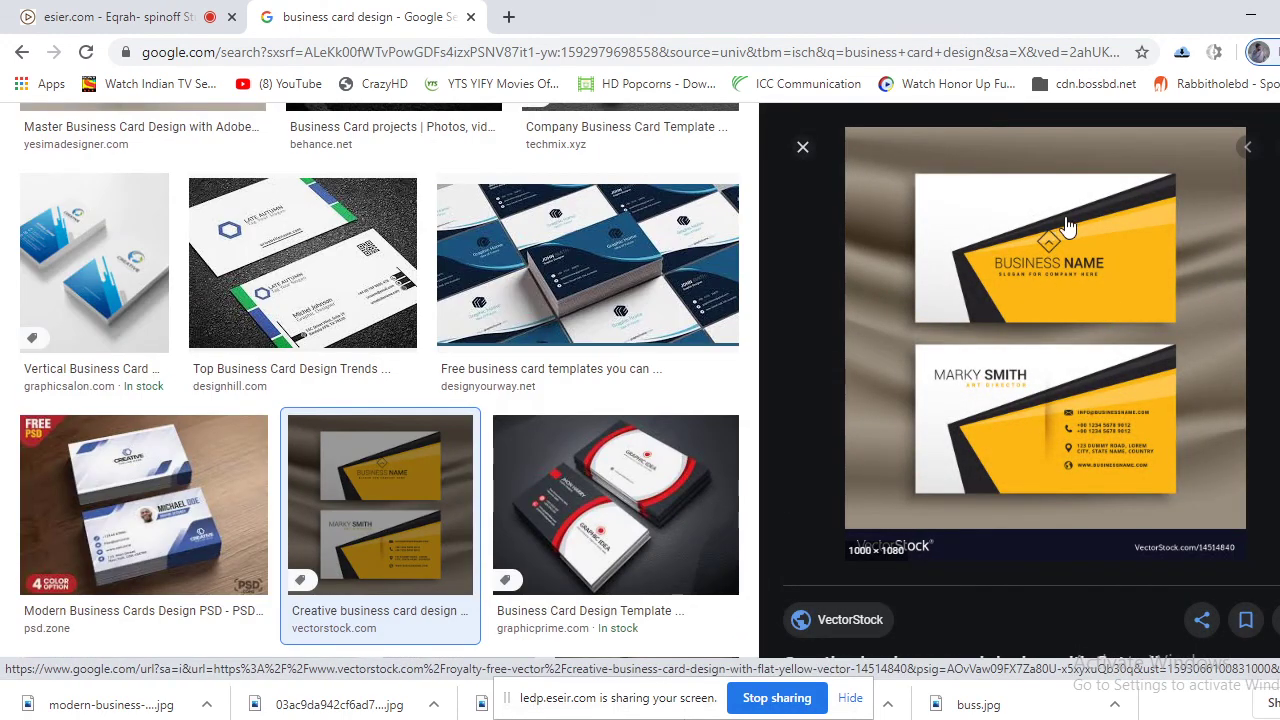
left_click(804, 148)
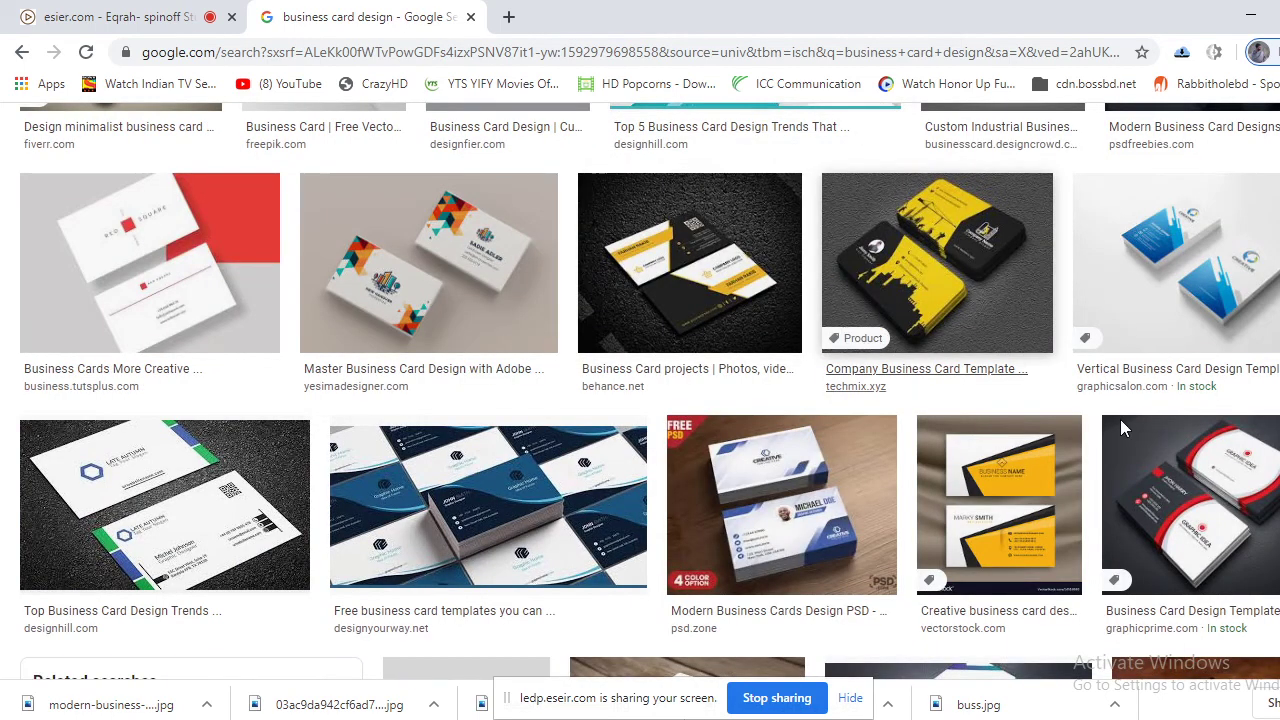
scroll(1100, 400, "down", 5)
scroll(1230, 475, "up", 5)
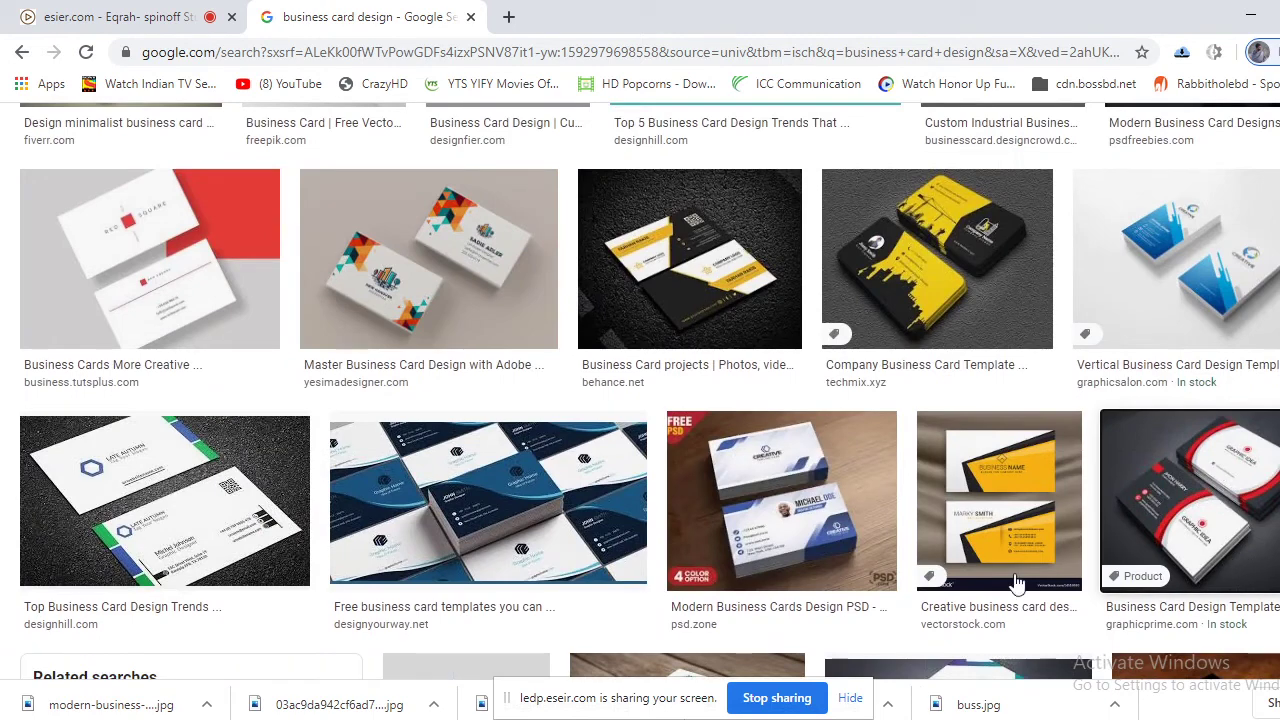
left_click(1230, 475)
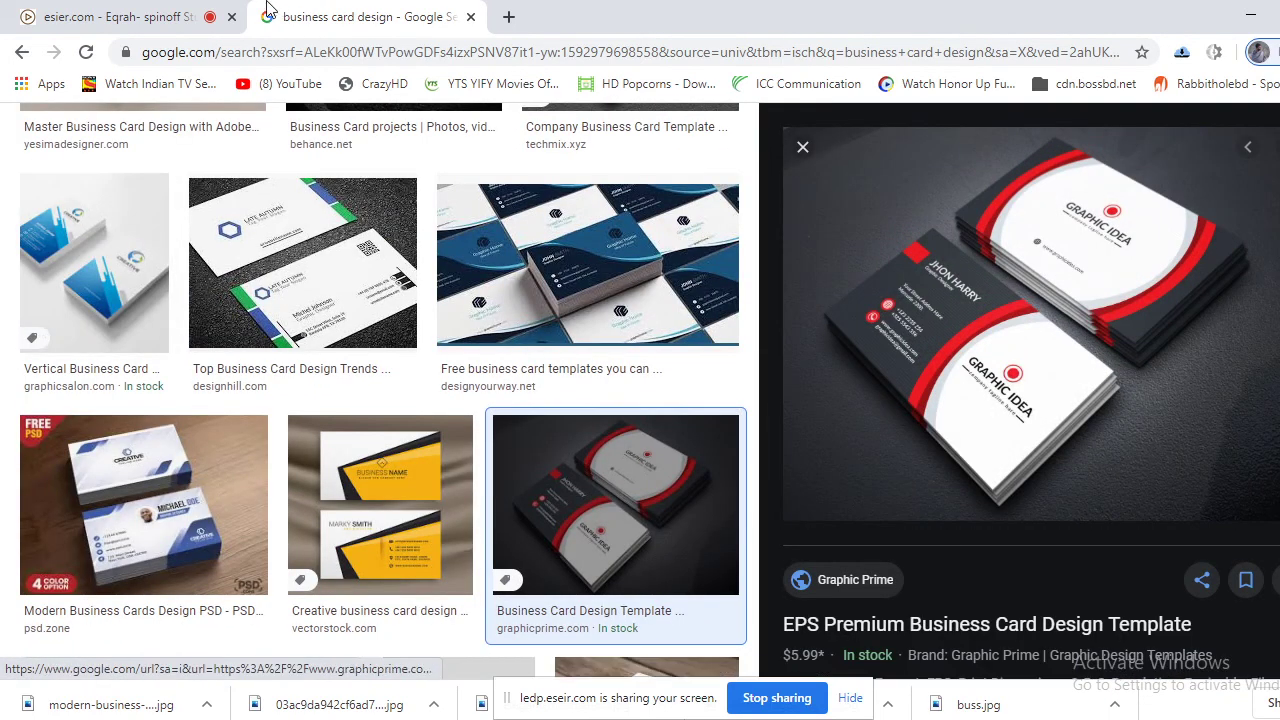
Save the previewed red-and-black card image as hw2.jpg in Desktop > class > Group A
right_click(1009, 220)
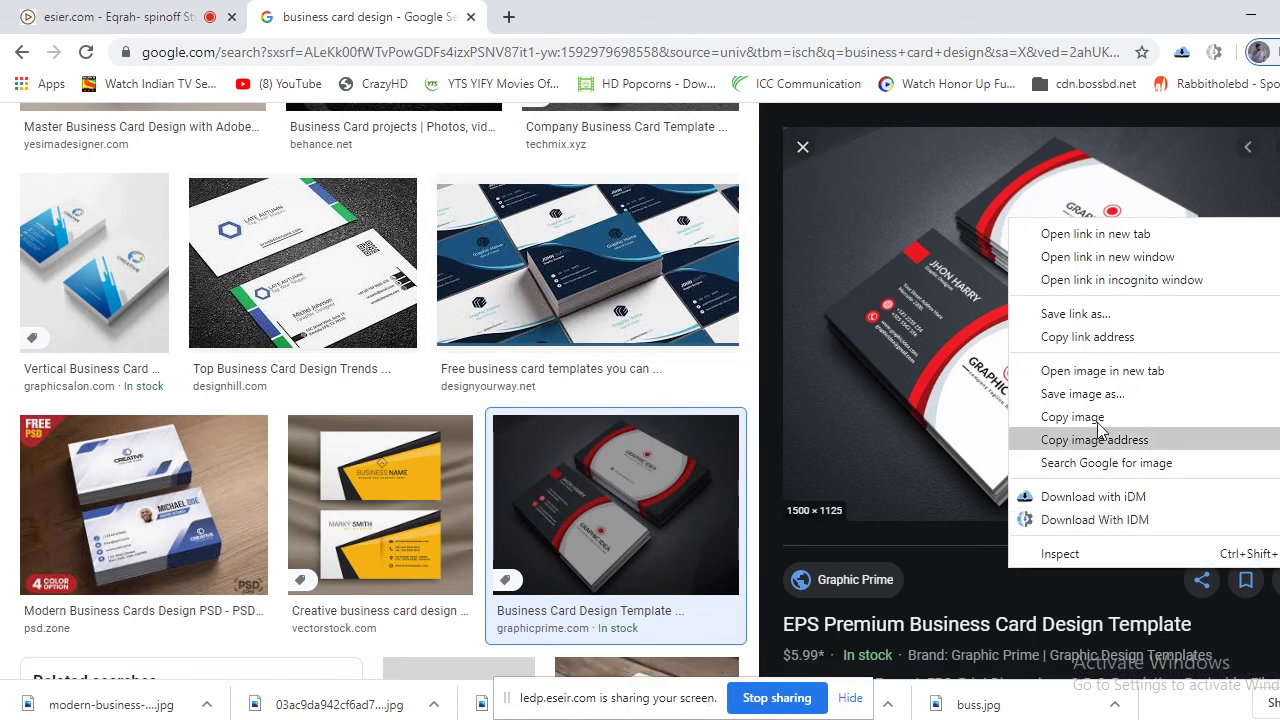
left_click(1090, 415)
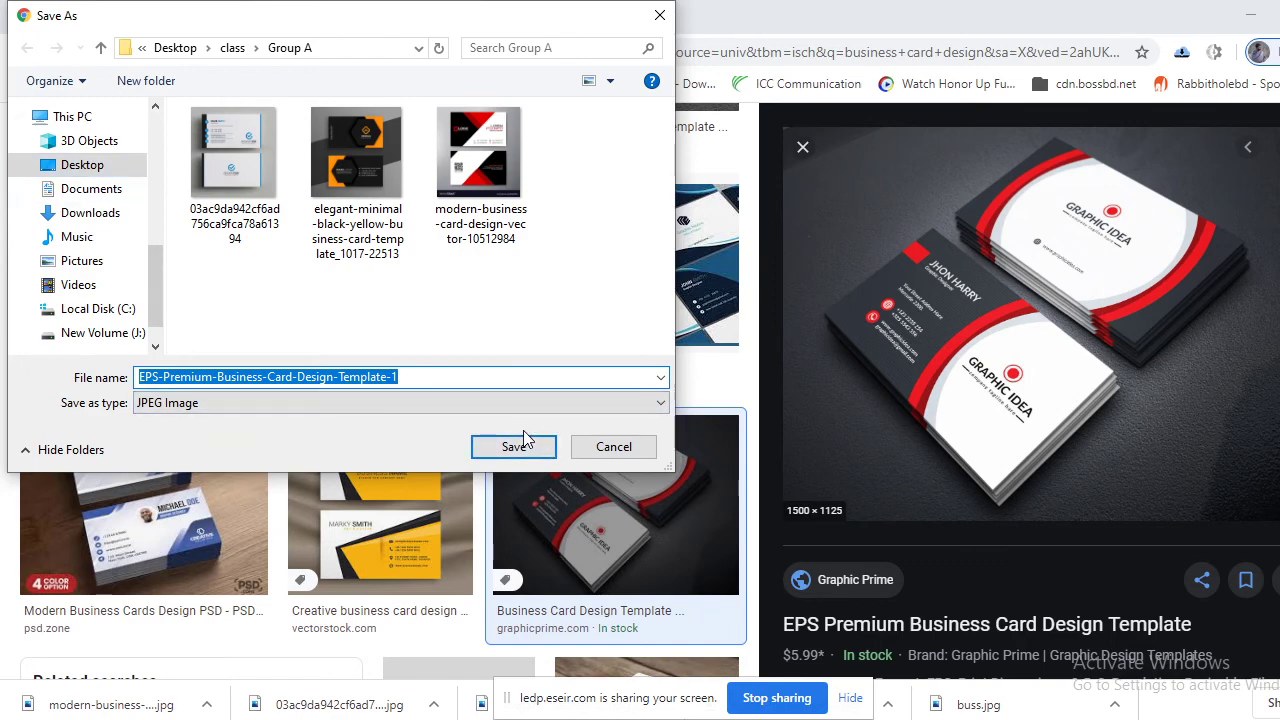
type("hw2")
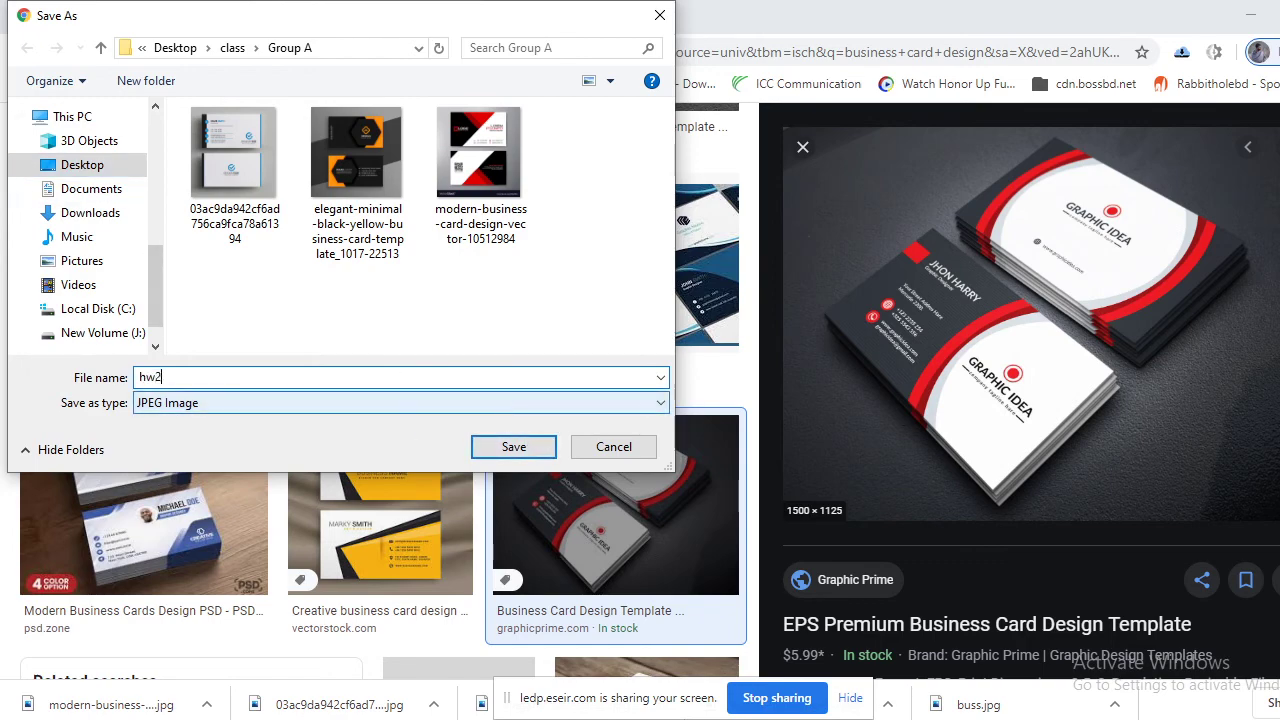
key("Return")
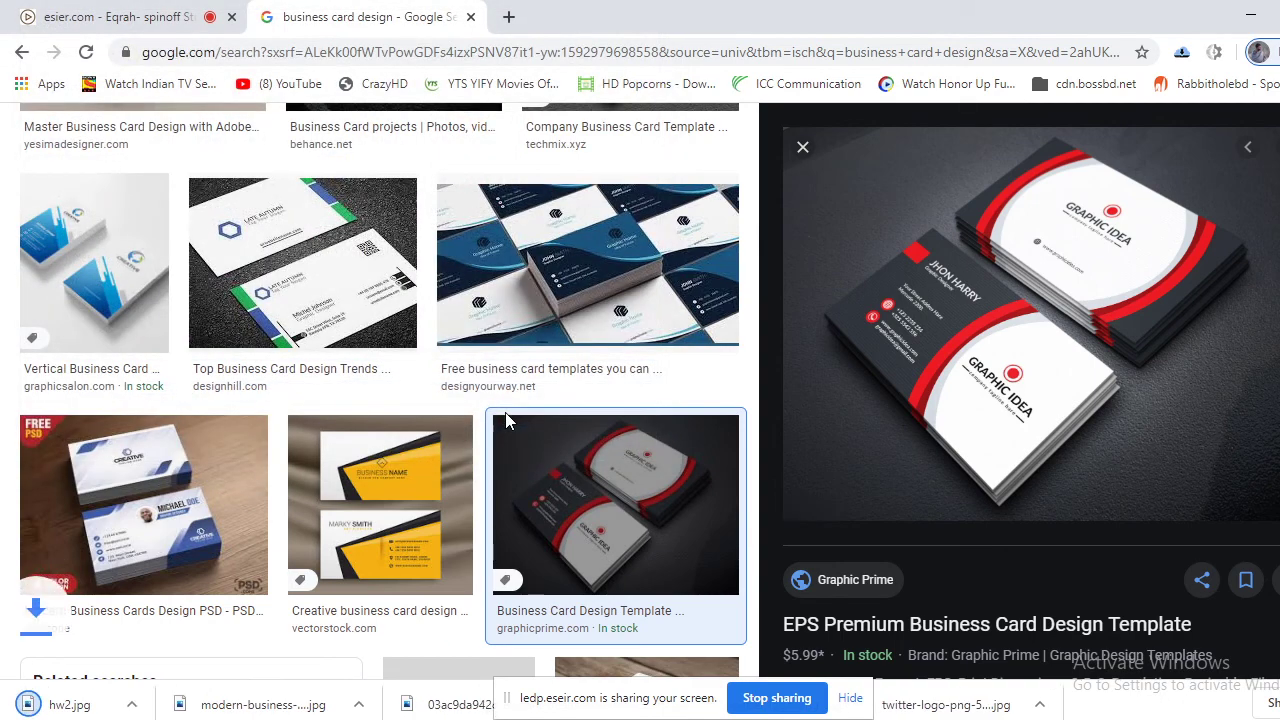
Save the yellow Creative card image as HW2-1.jpg, then return to the Graphic Prime preview
left_click(801, 149)
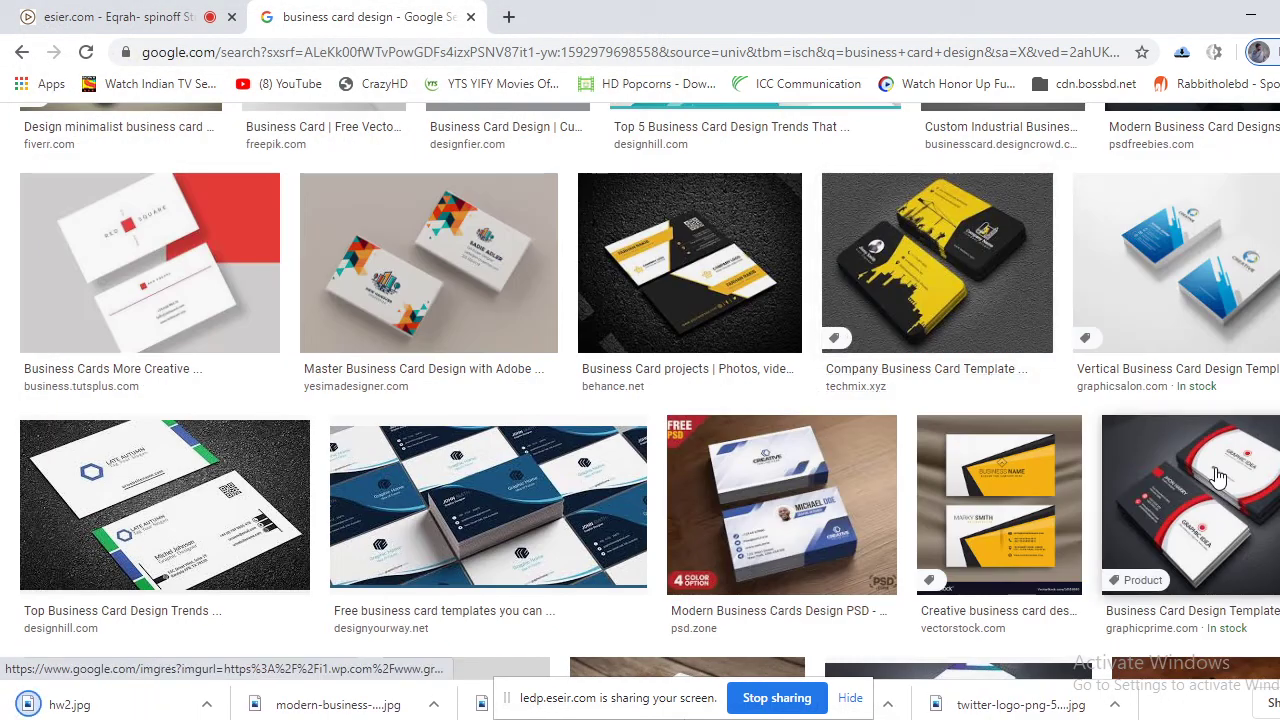
left_click(990, 500)
right_click(1025, 250)
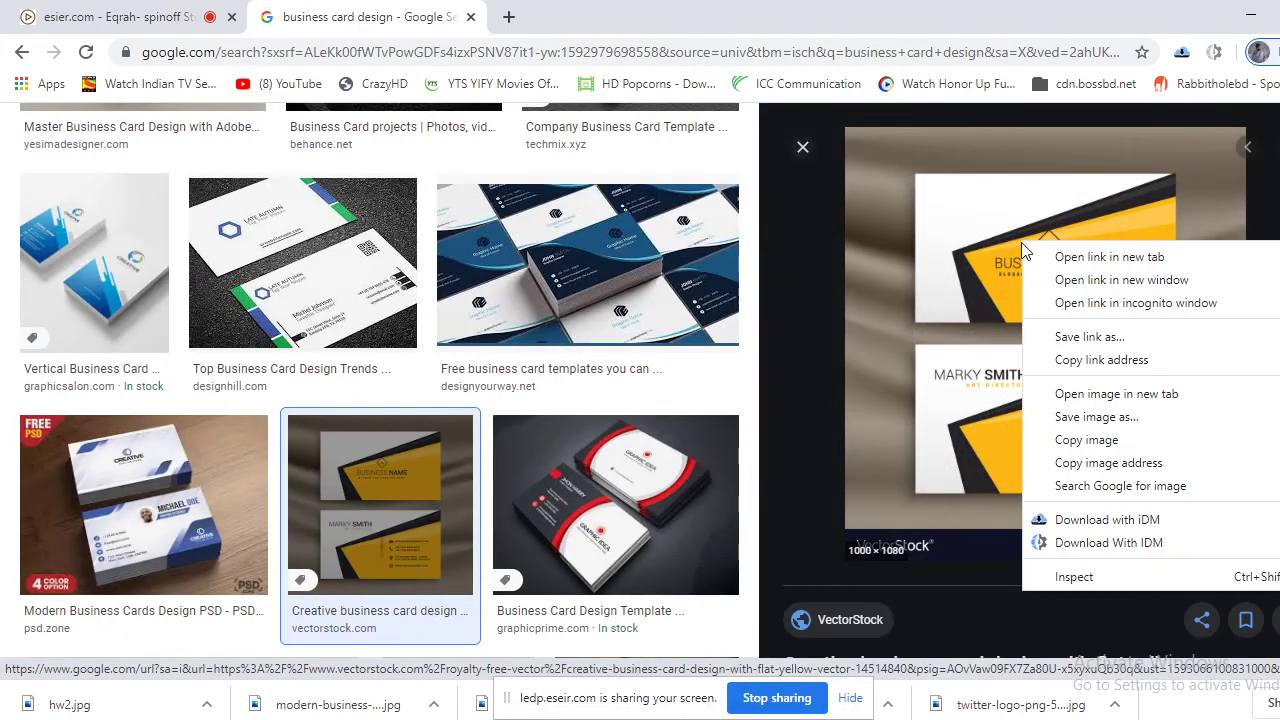
left_click(1100, 430)
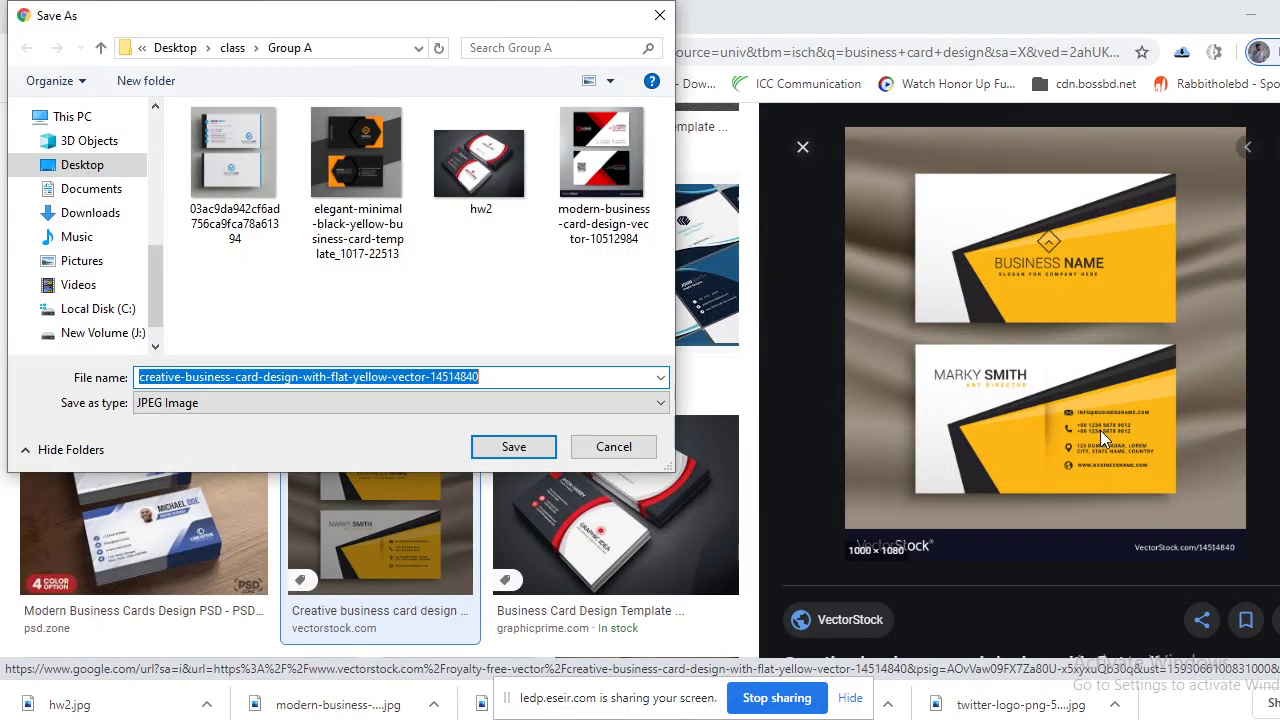
type("HW2")
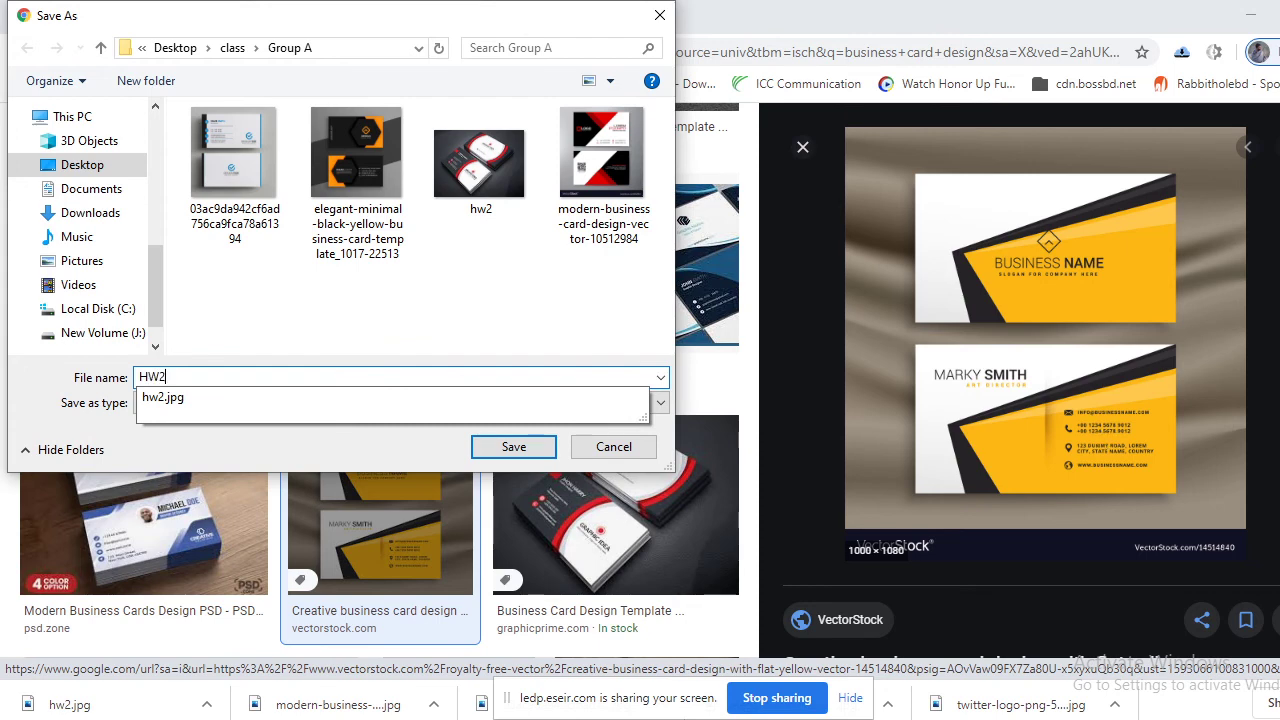
type("-1")
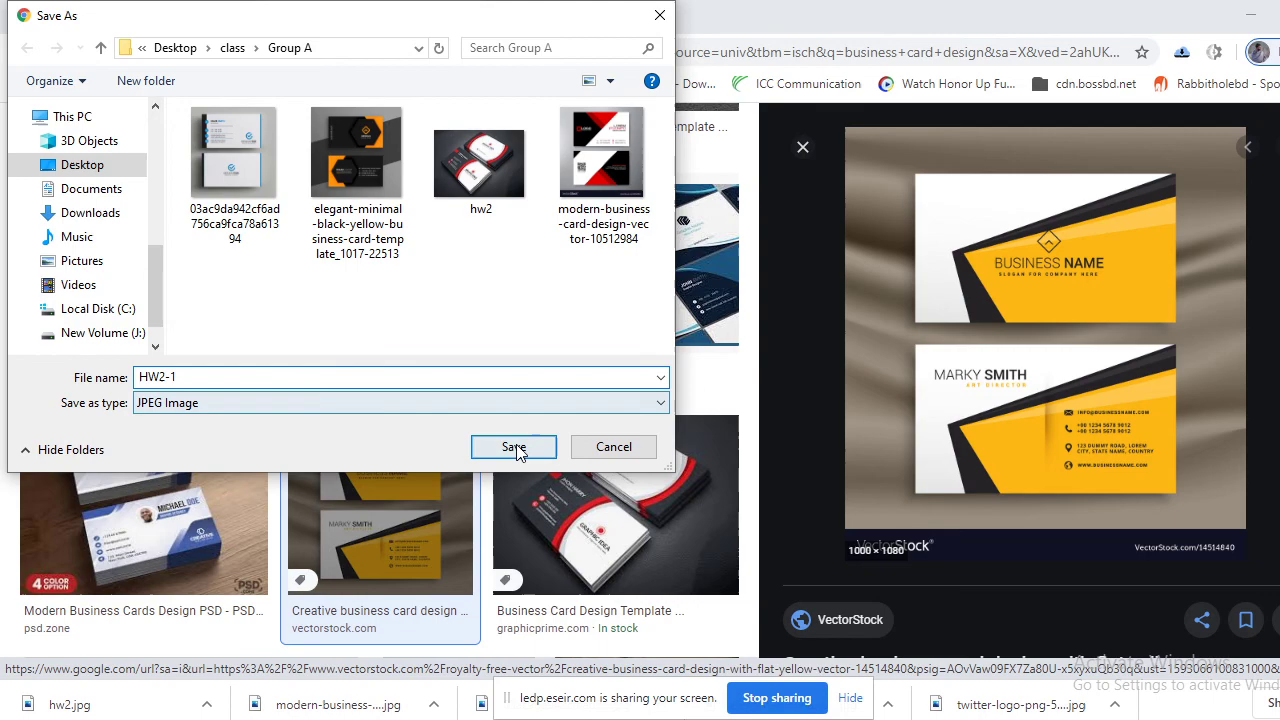
left_click(514, 447)
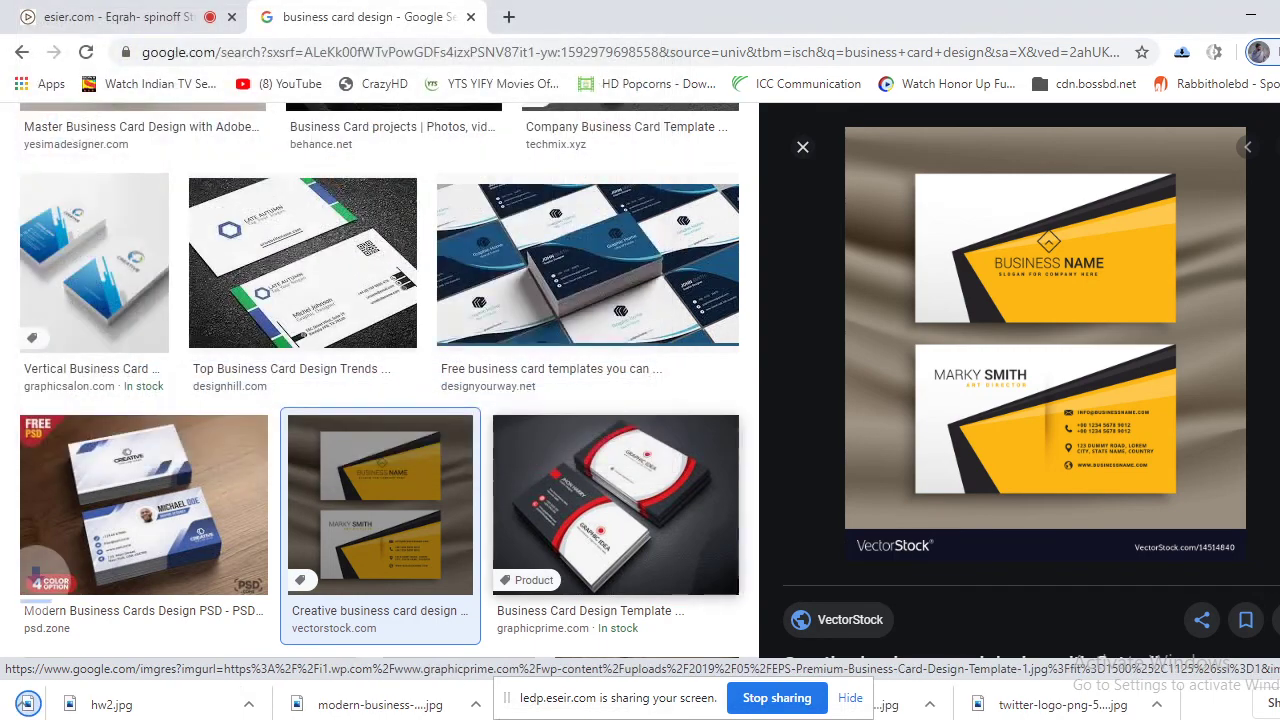
left_click(802, 147)
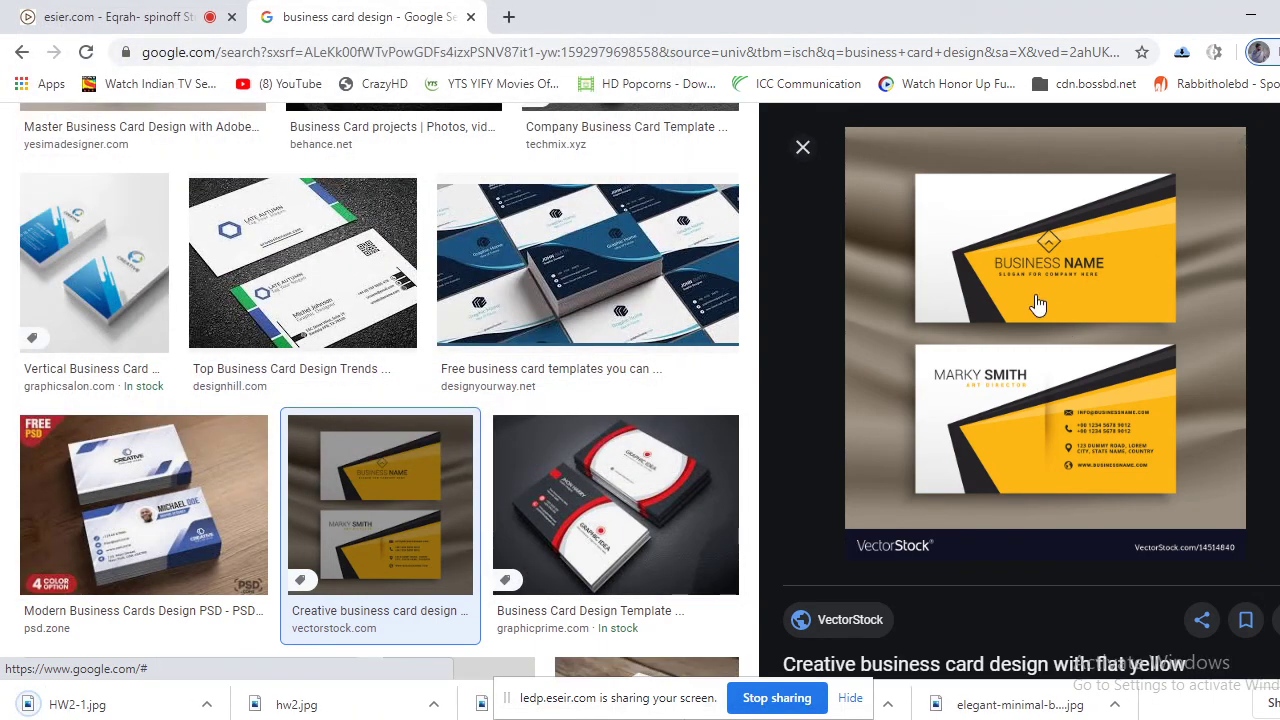
left_click(1270, 517)
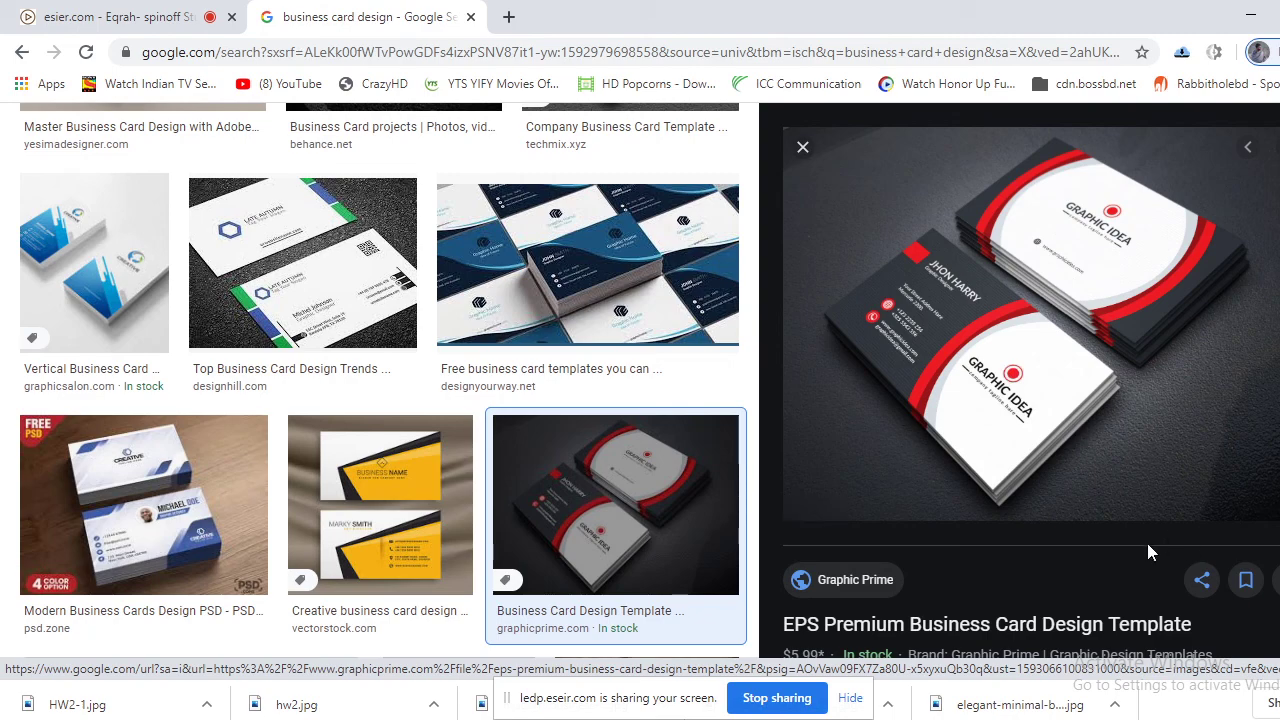
key("alt+Tab")
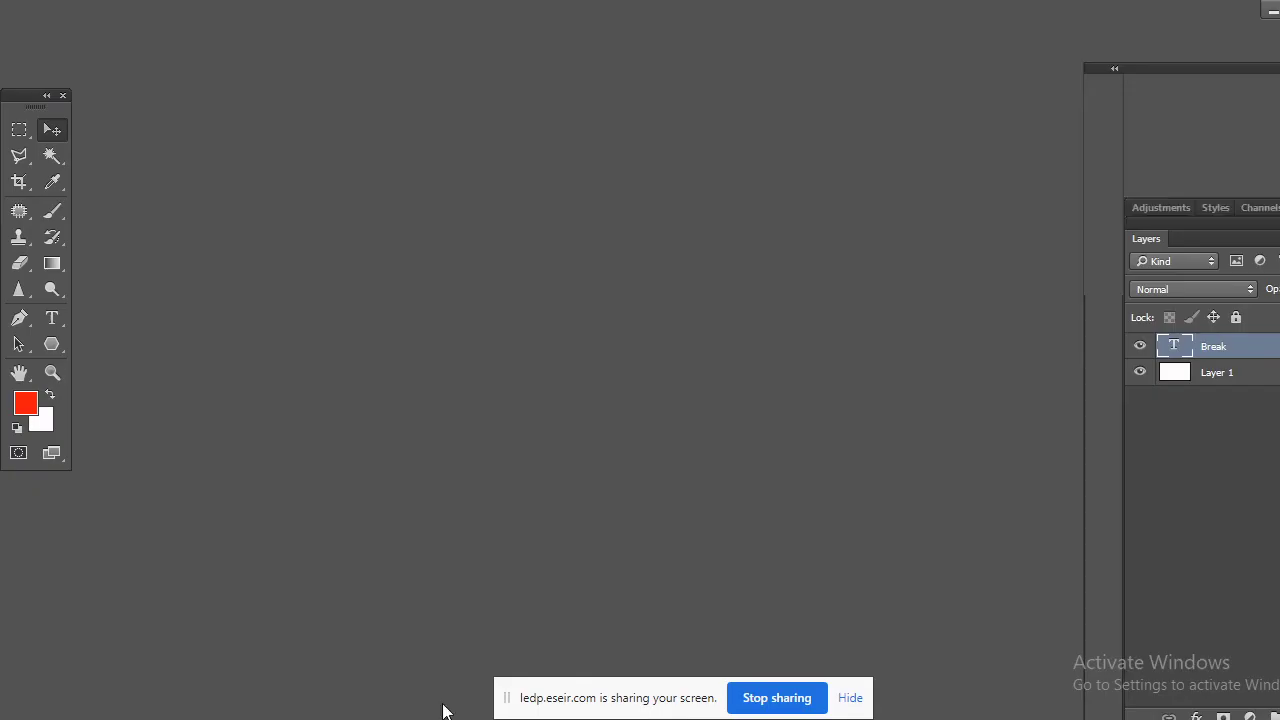
left_click(143, 72)
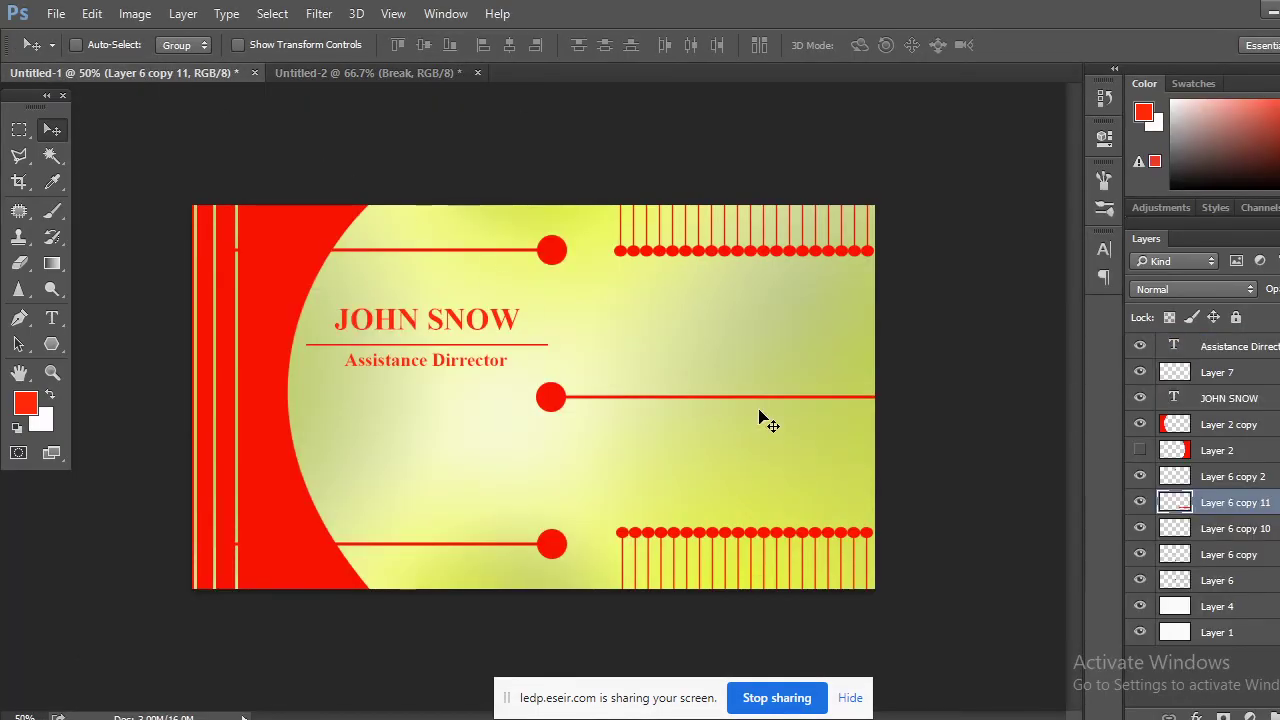
right_click(556, 411)
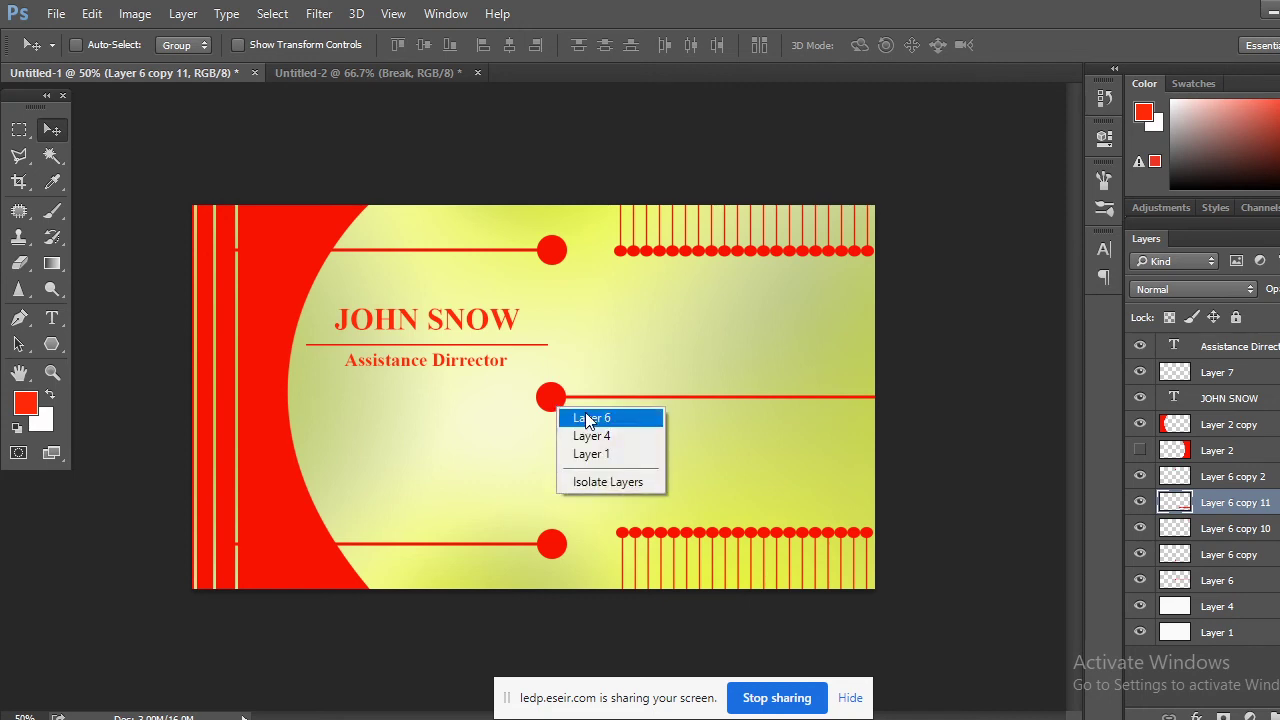
left_click(595, 419)
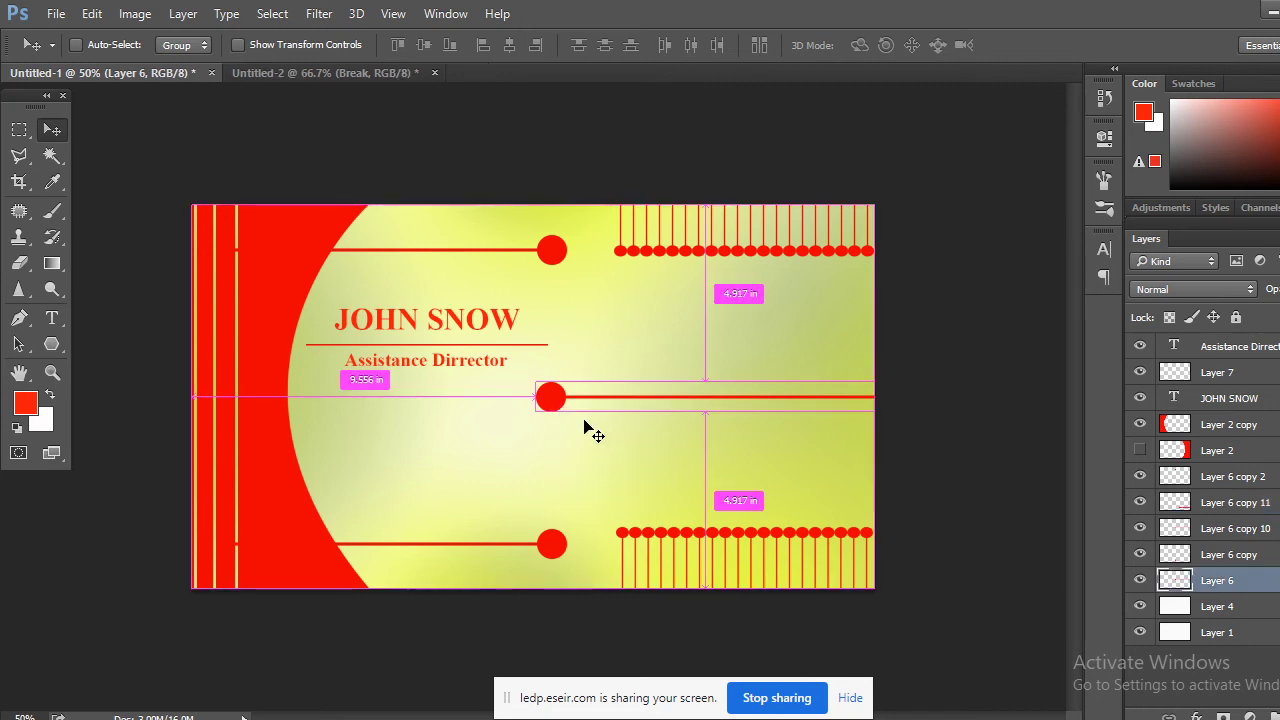
key("ctrl+t")
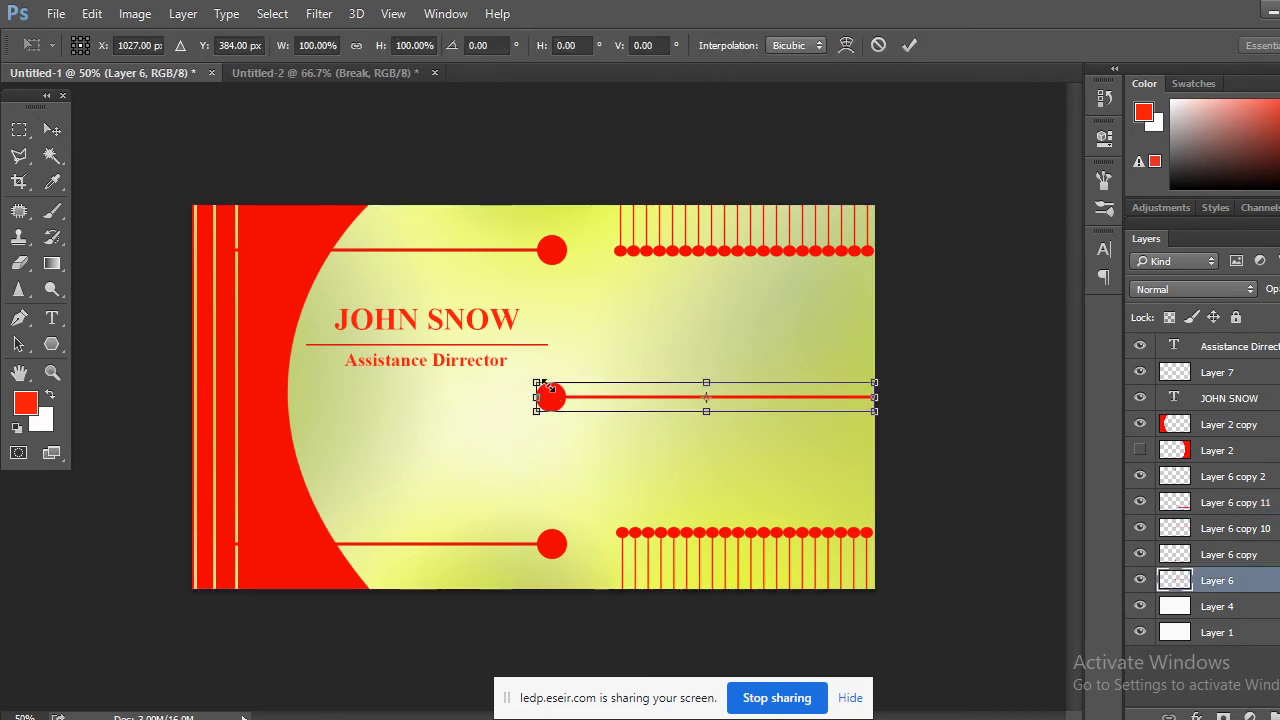
left_click_drag(548, 387, 717, 206)
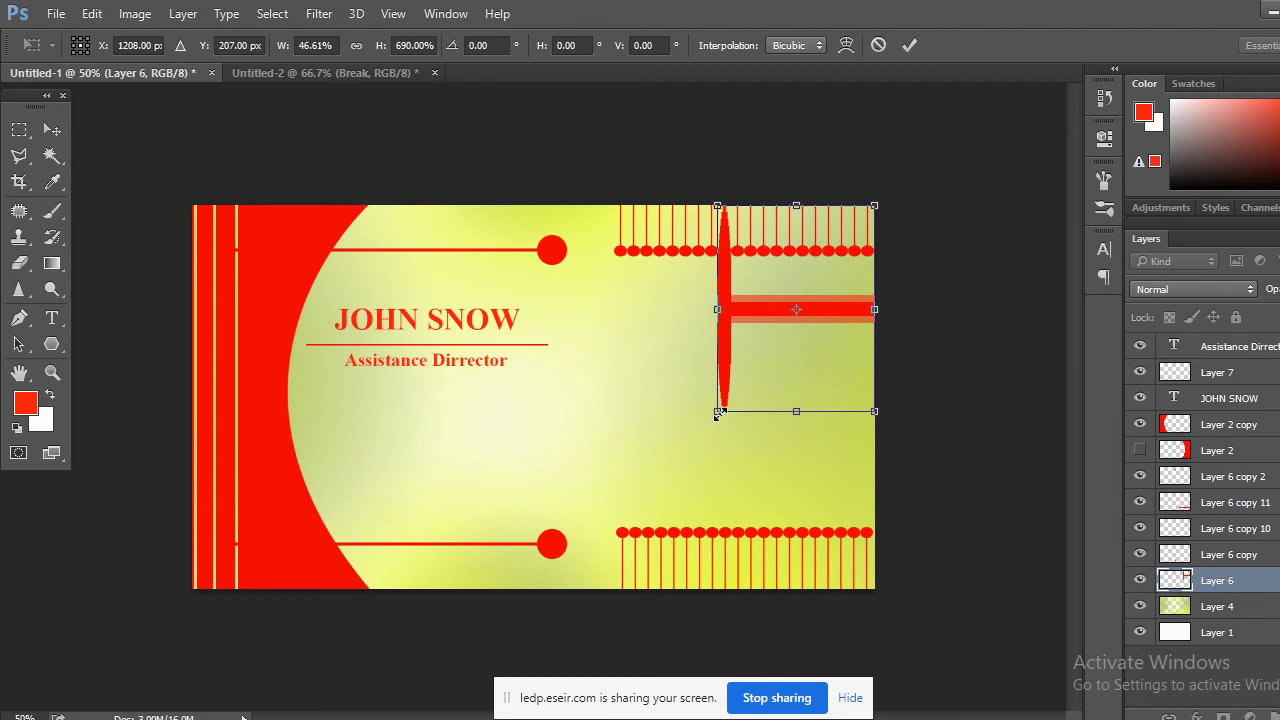
mouse_move(717, 413)
left_mouse_down()
mouse_move(745, 394)
mouse_move(709, 396)
left_mouse_up()
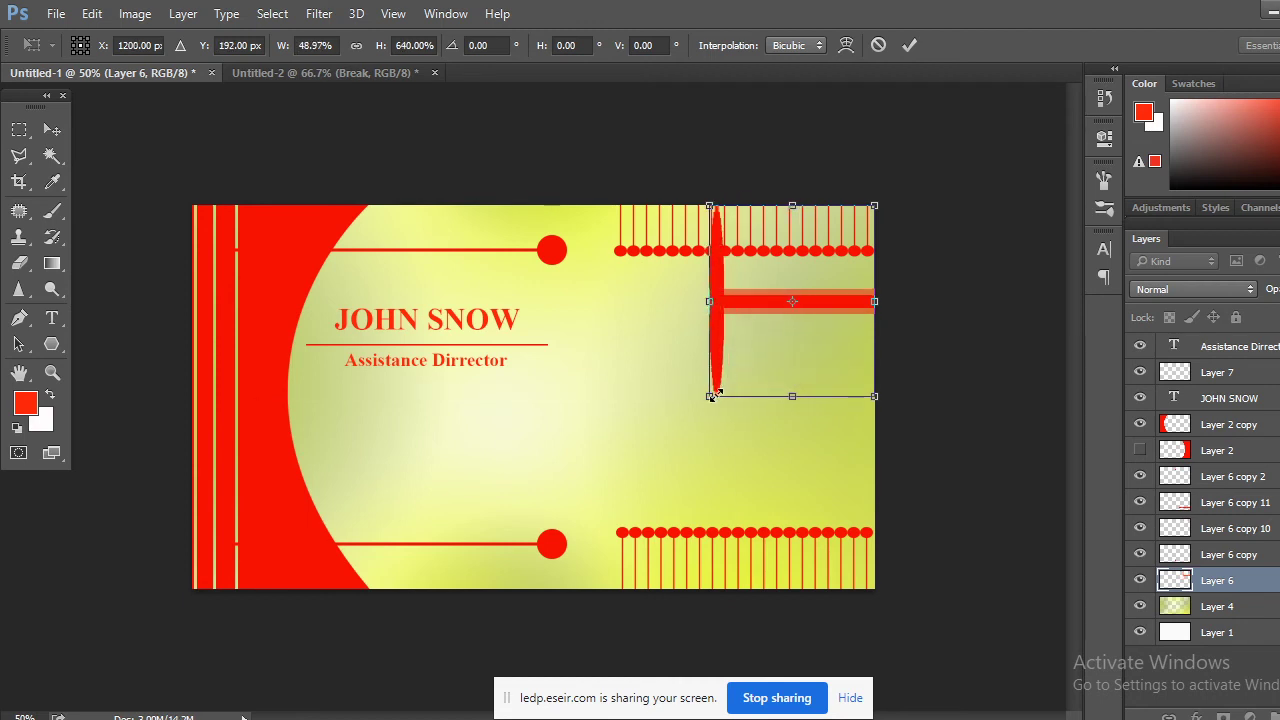
left_click_drag(706, 397, 744, 491)
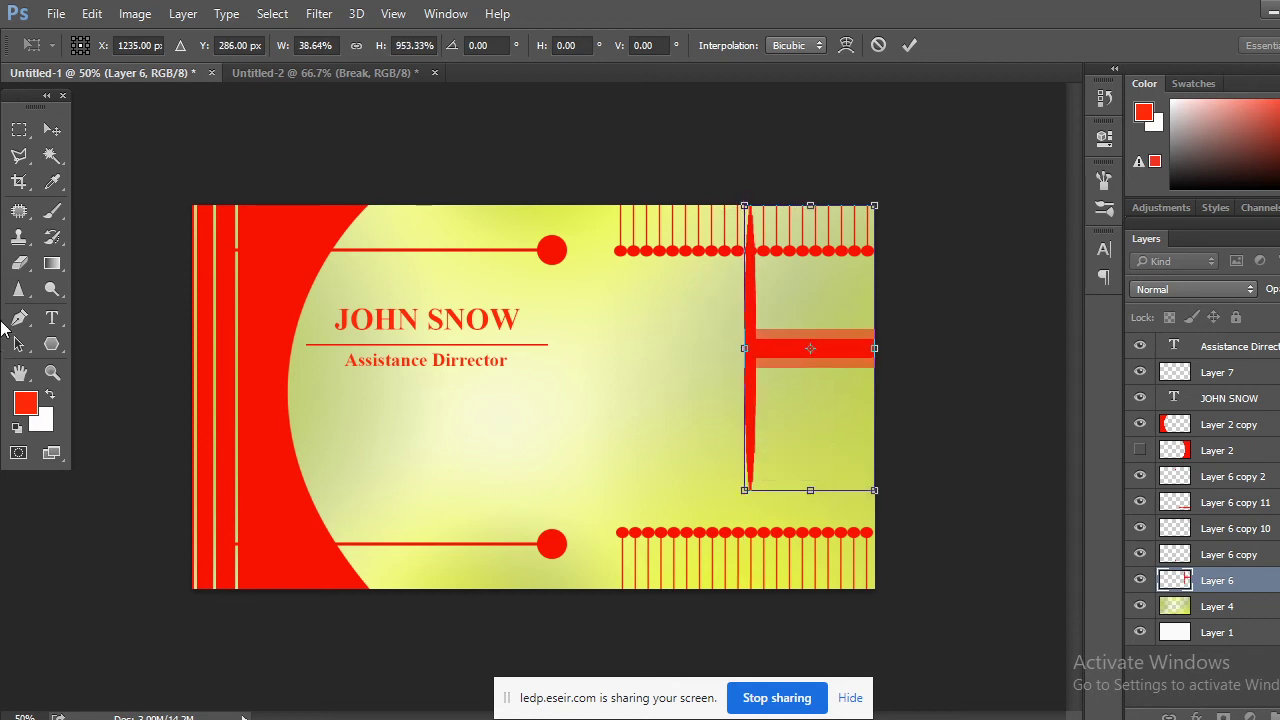
left_click(52, 130)
left_click(655, 286)
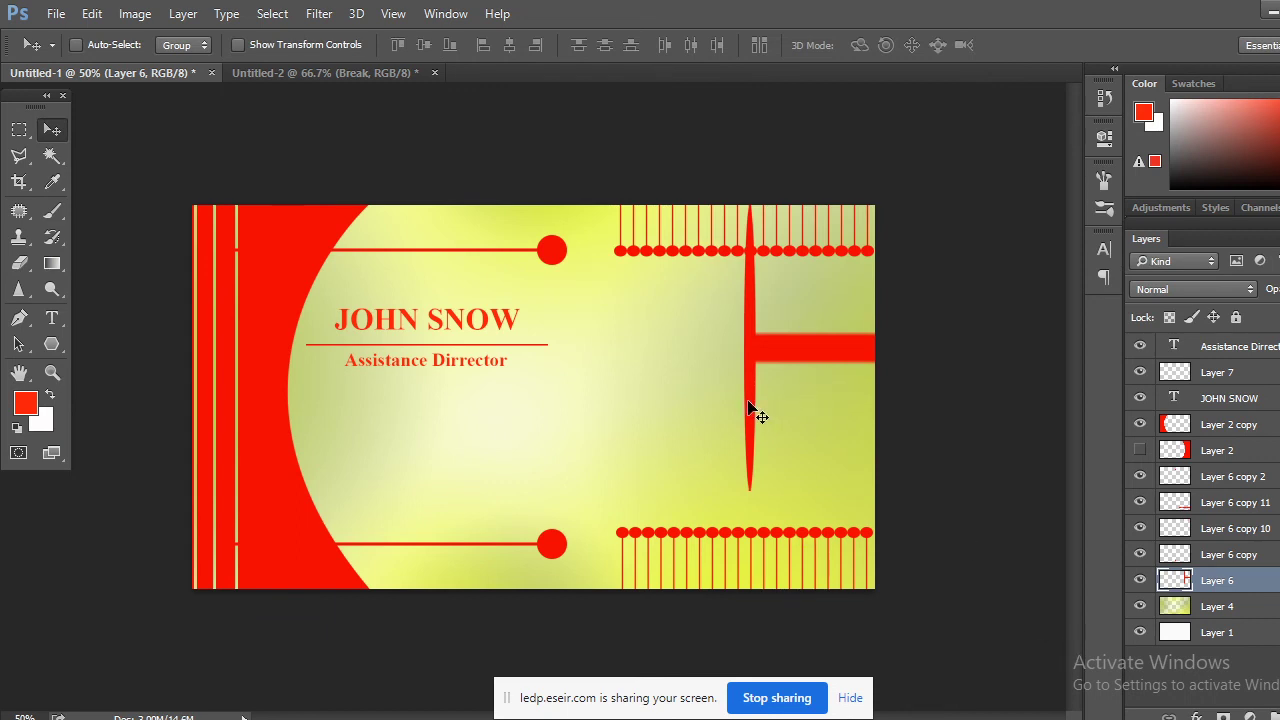
key("ctrl+z")
left_click_drag(754, 417, 736, 427)
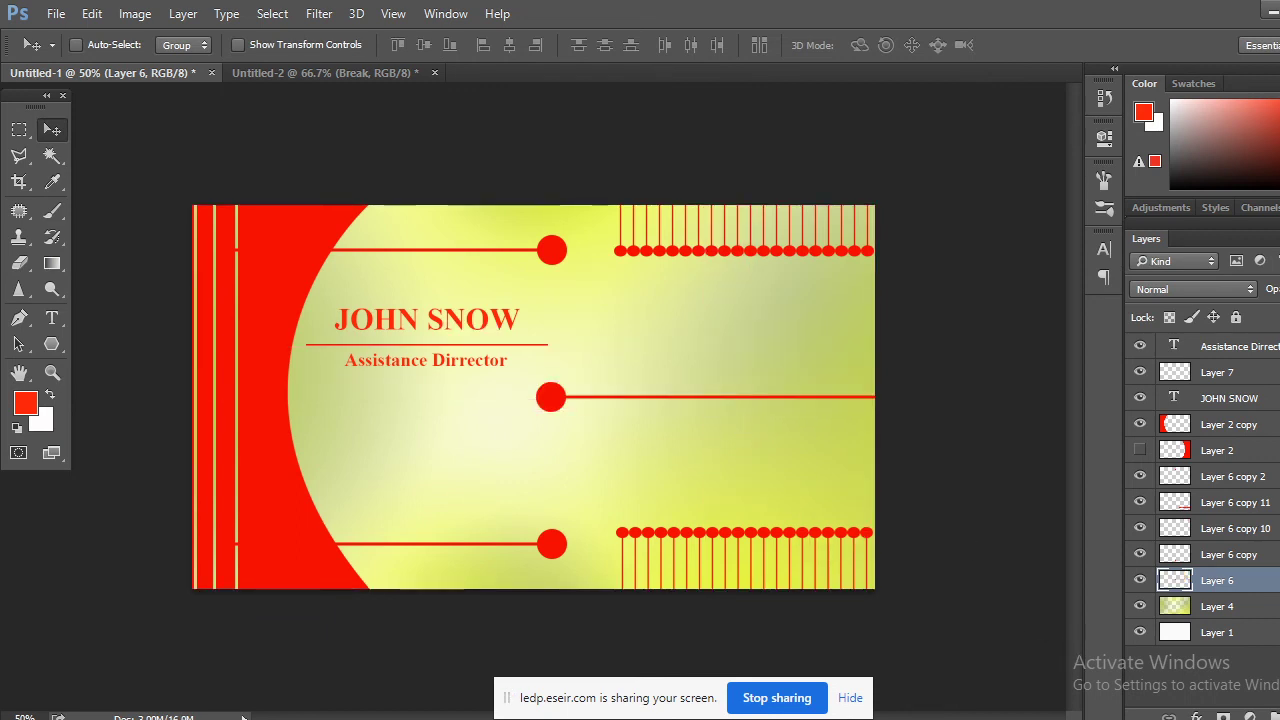
mouse_move(242, 717)
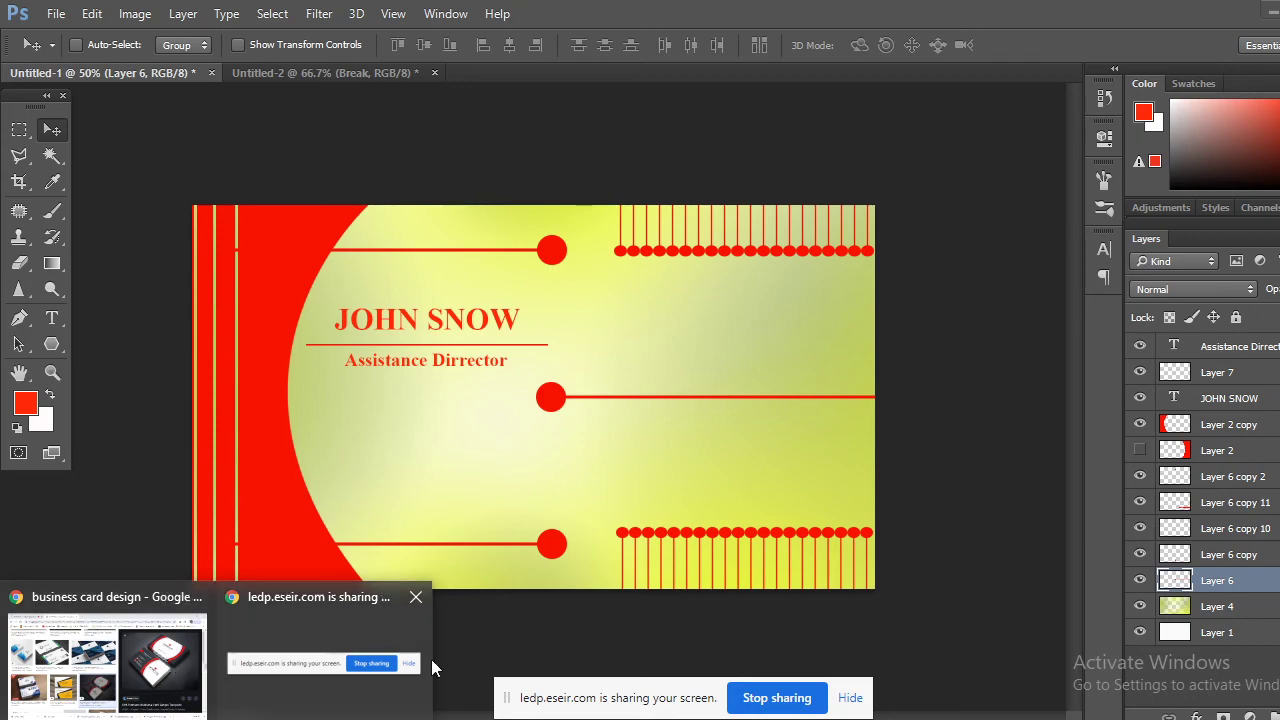
Return to the image results and preview the blue Generative business card
mouse_move(232, 665)
left_click(183, 670)
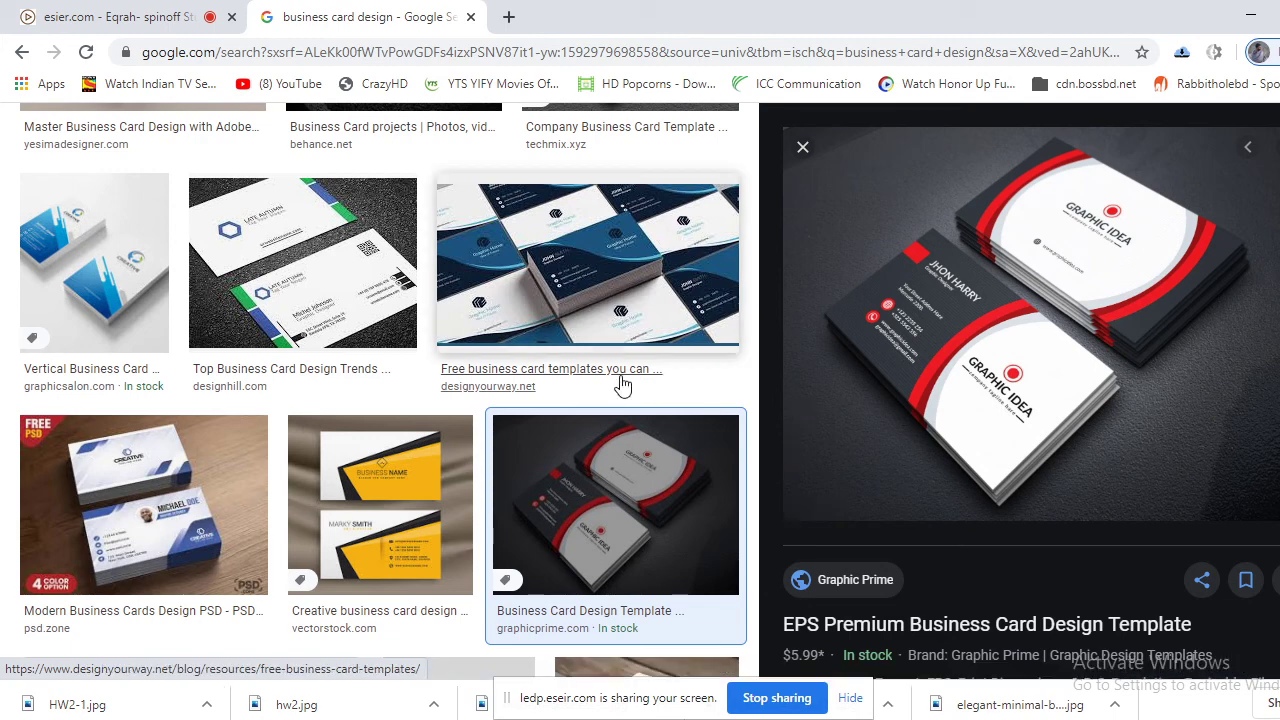
scroll(623, 380, "down", 1)
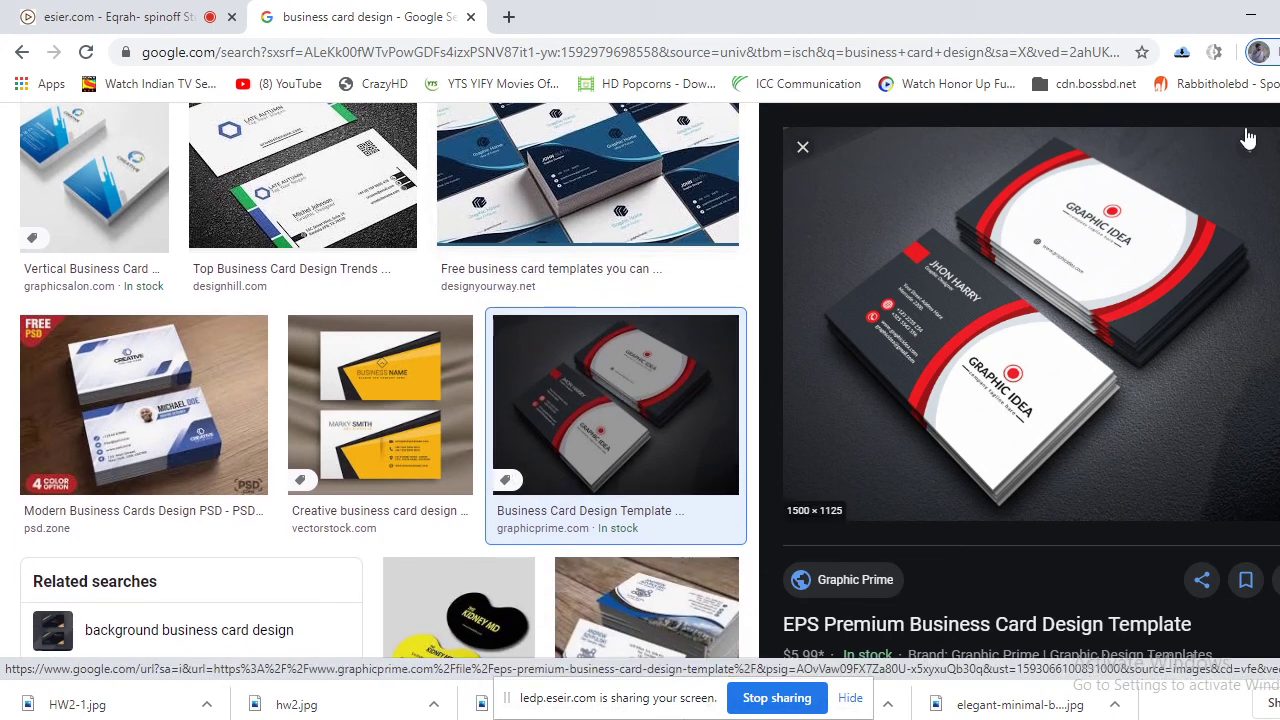
left_click(802, 147)
scroll(977, 351, "down", 3)
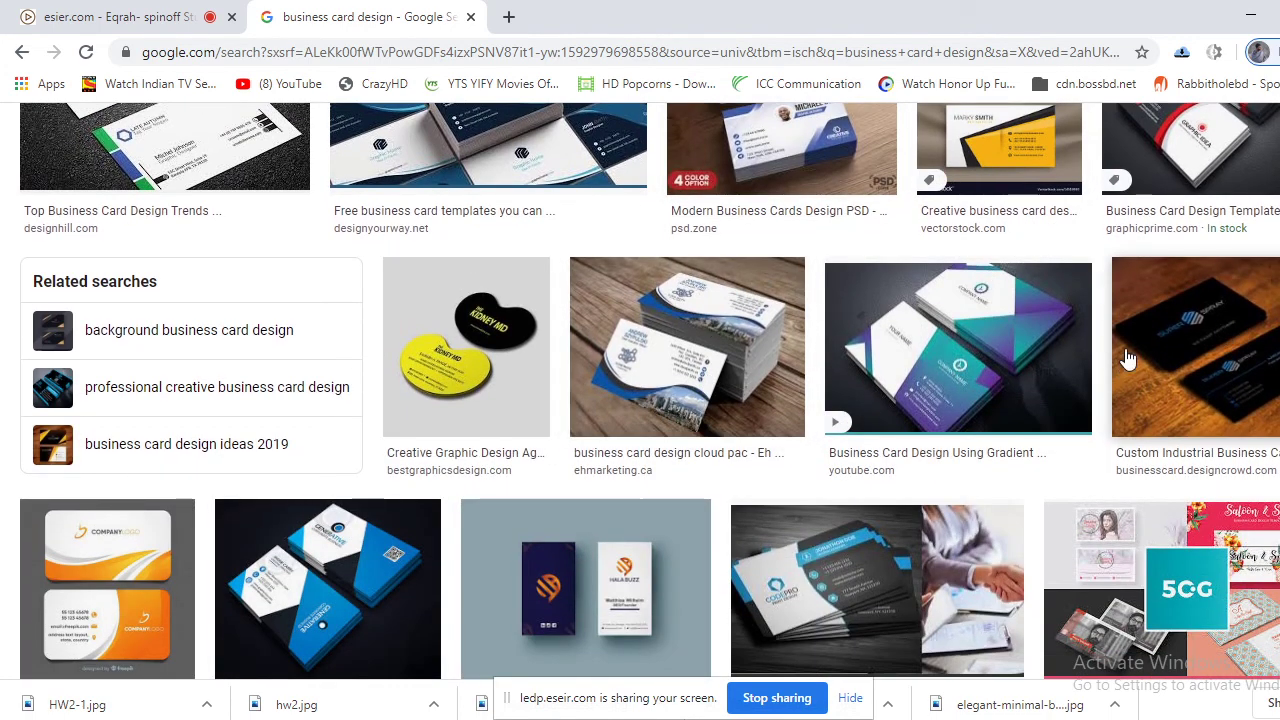
left_click(300, 583)
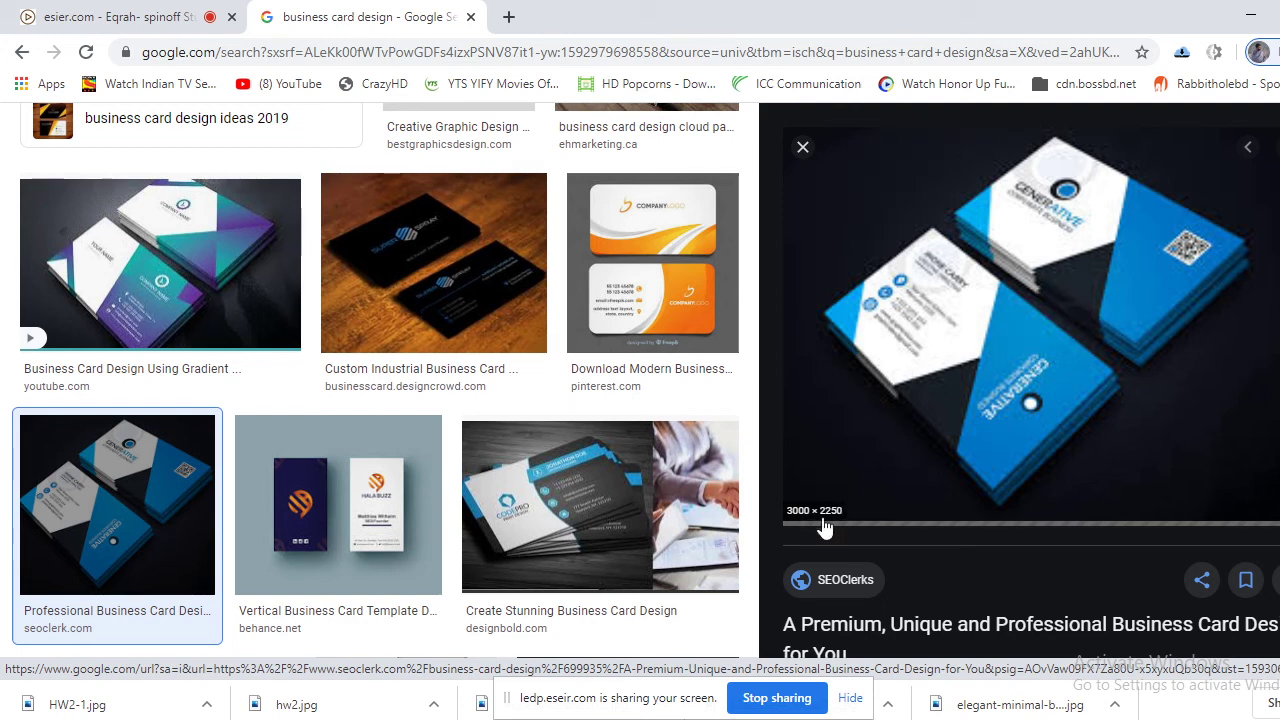
Save the Generative card image as HW2 -3.jpg and close the search tab
right_click(1055, 308)
left_click(1060, 482)
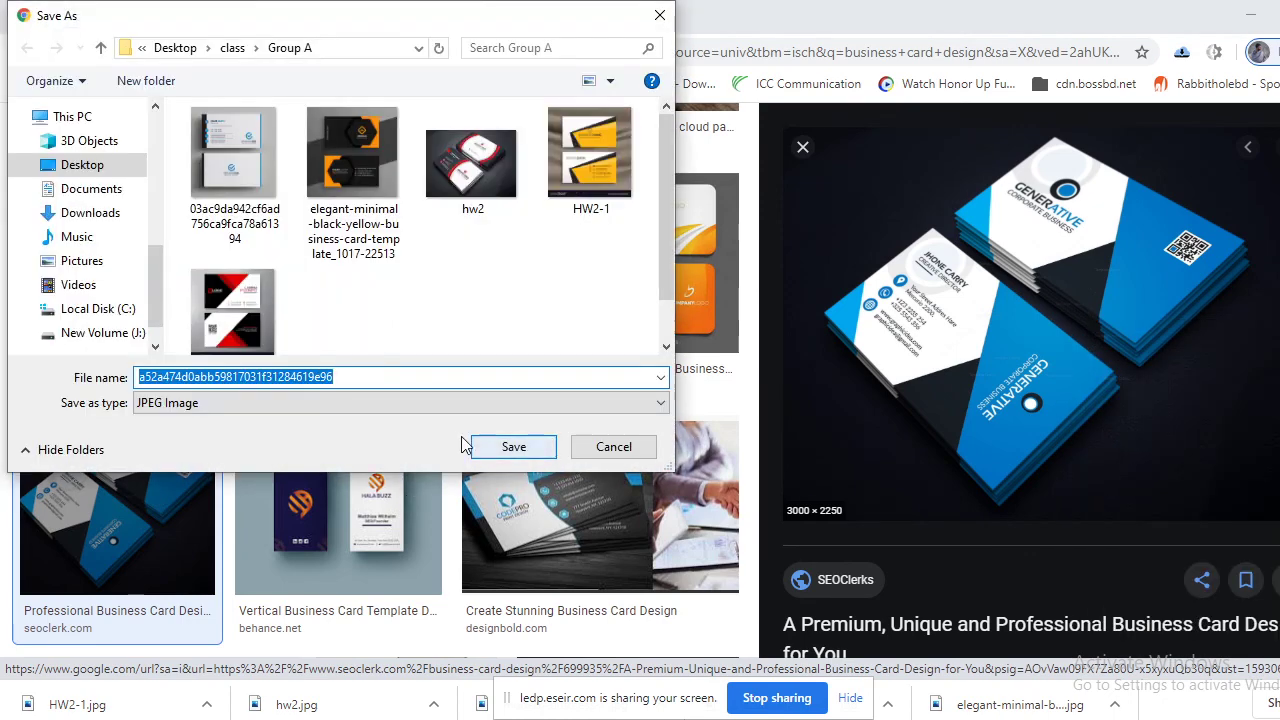
type("H")
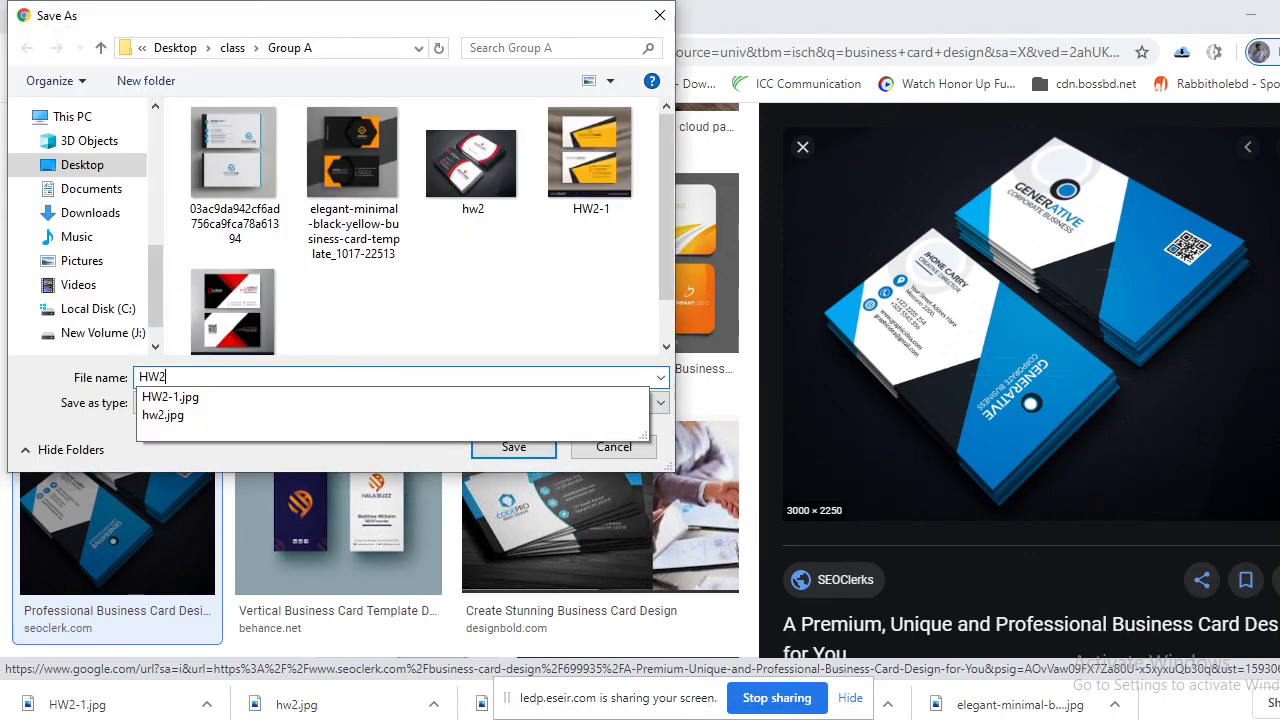
type("W2")
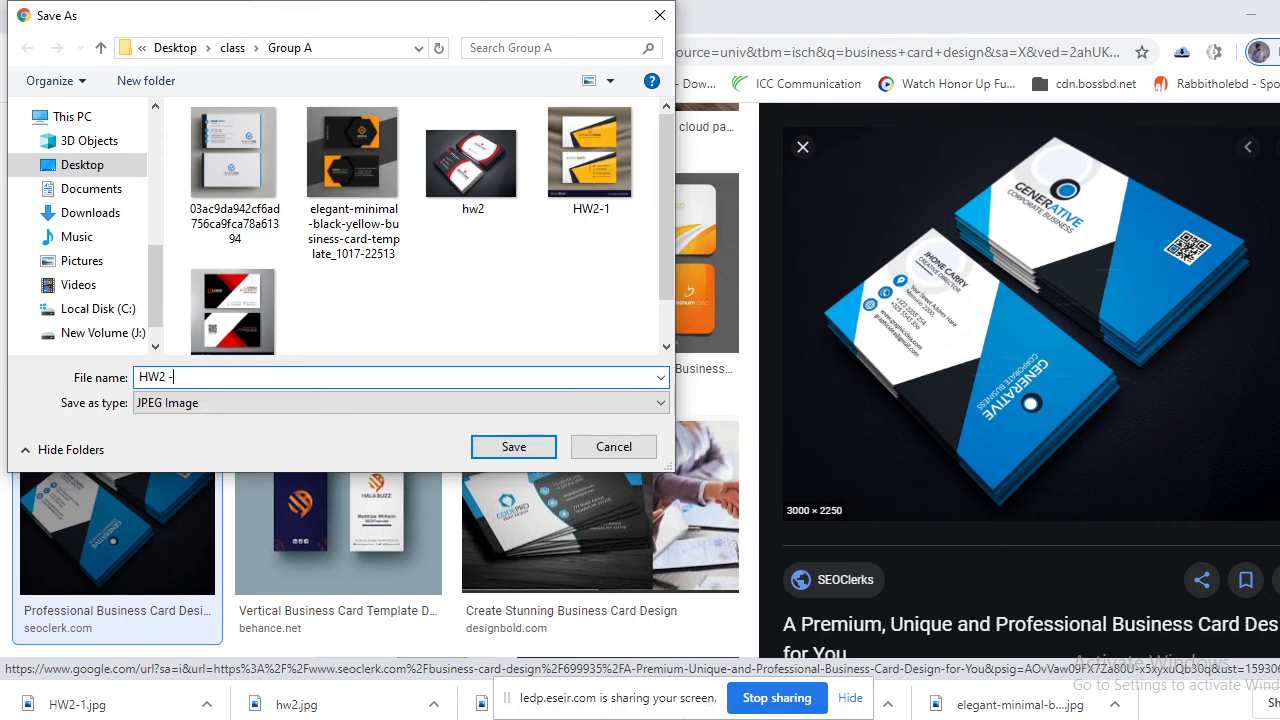
key("Return")
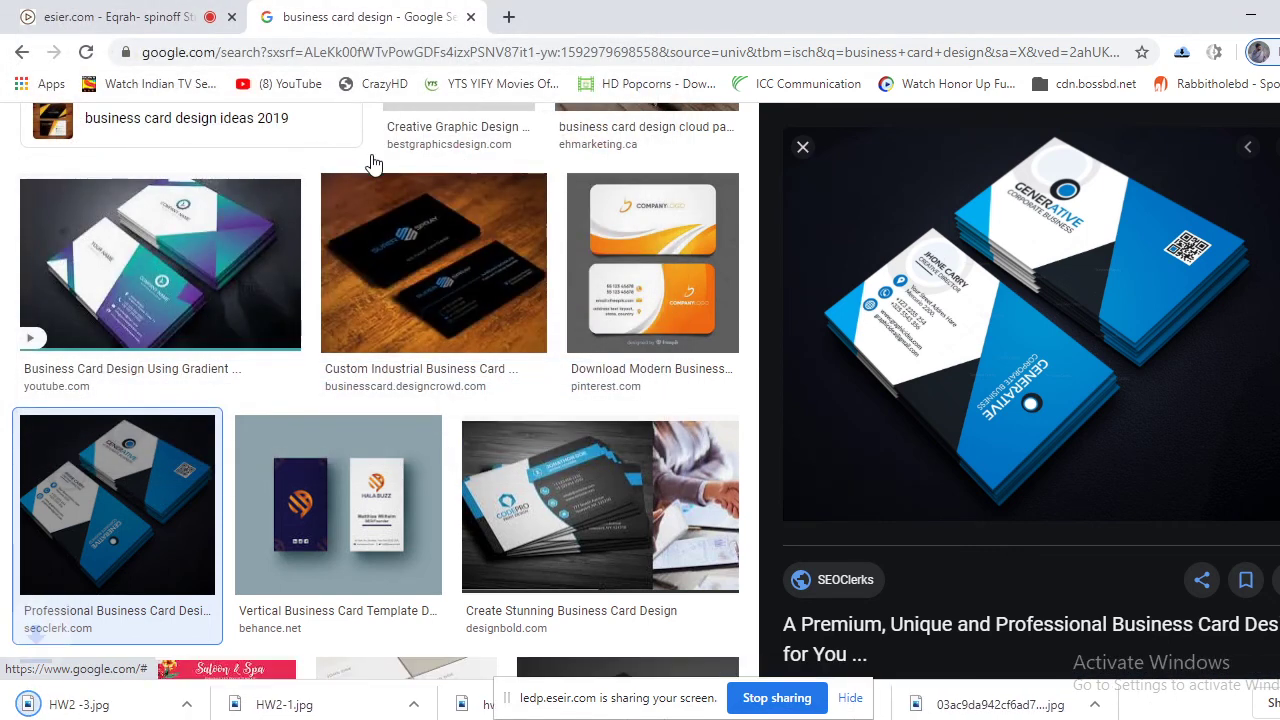
left_click(470, 17)
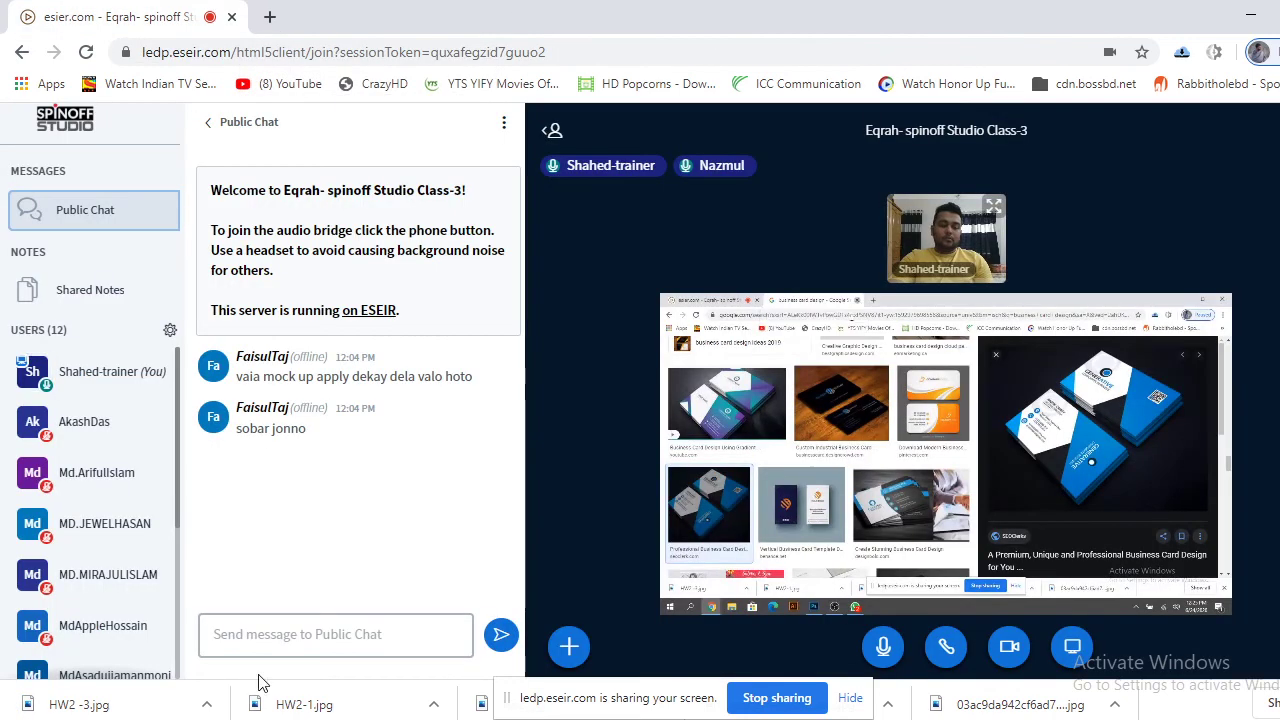
Stop the full-screen share and share only the Photoshop Untitled-1 window with the class
left_click(765, 715)
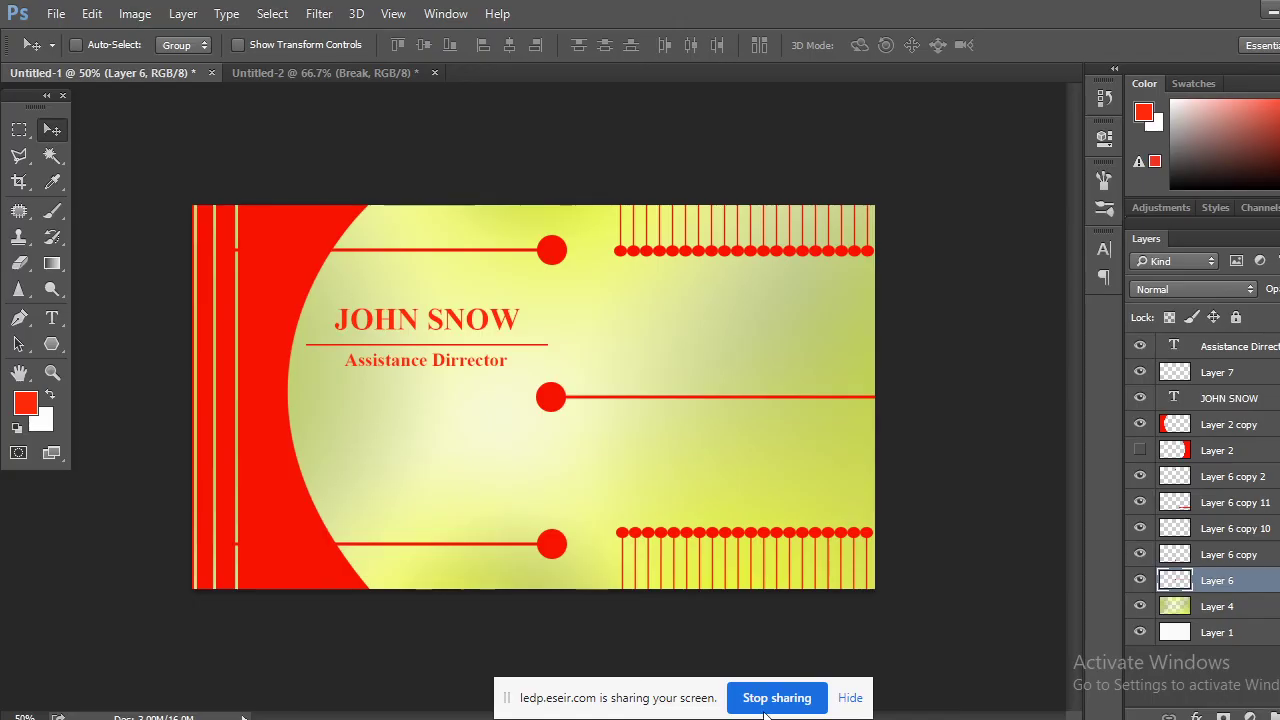
left_click(116, 705)
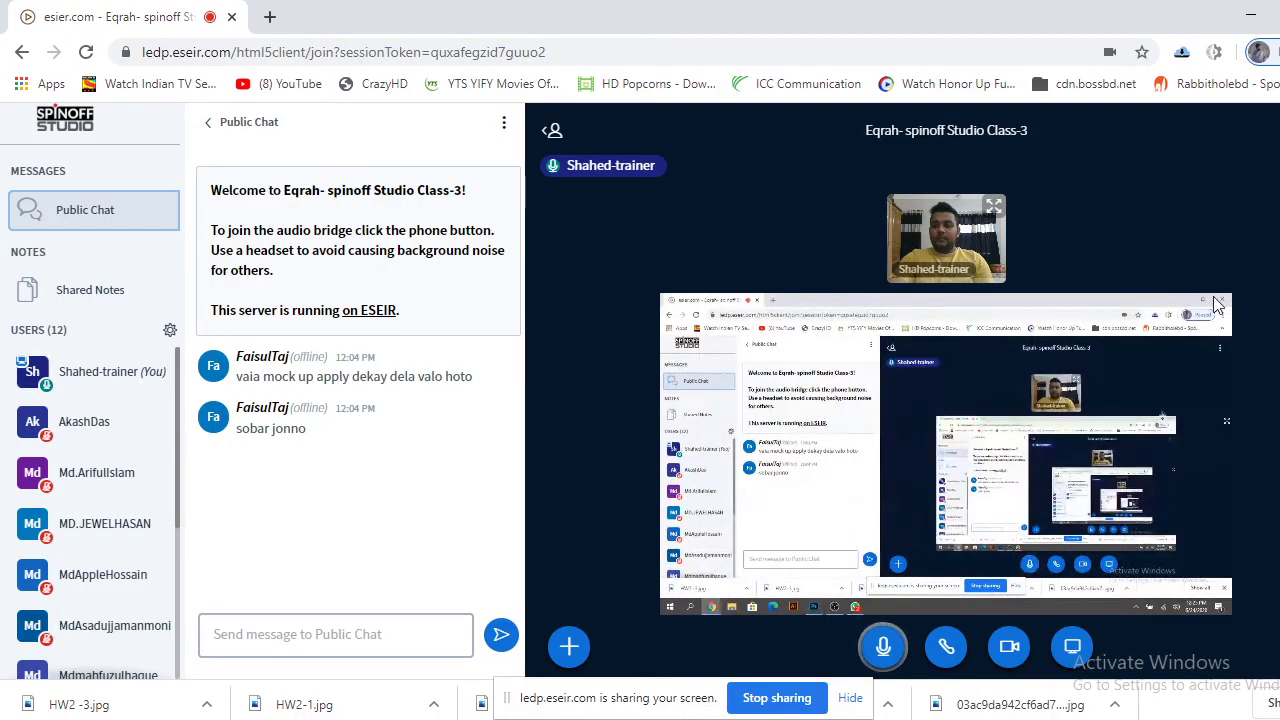
left_click(1072, 646)
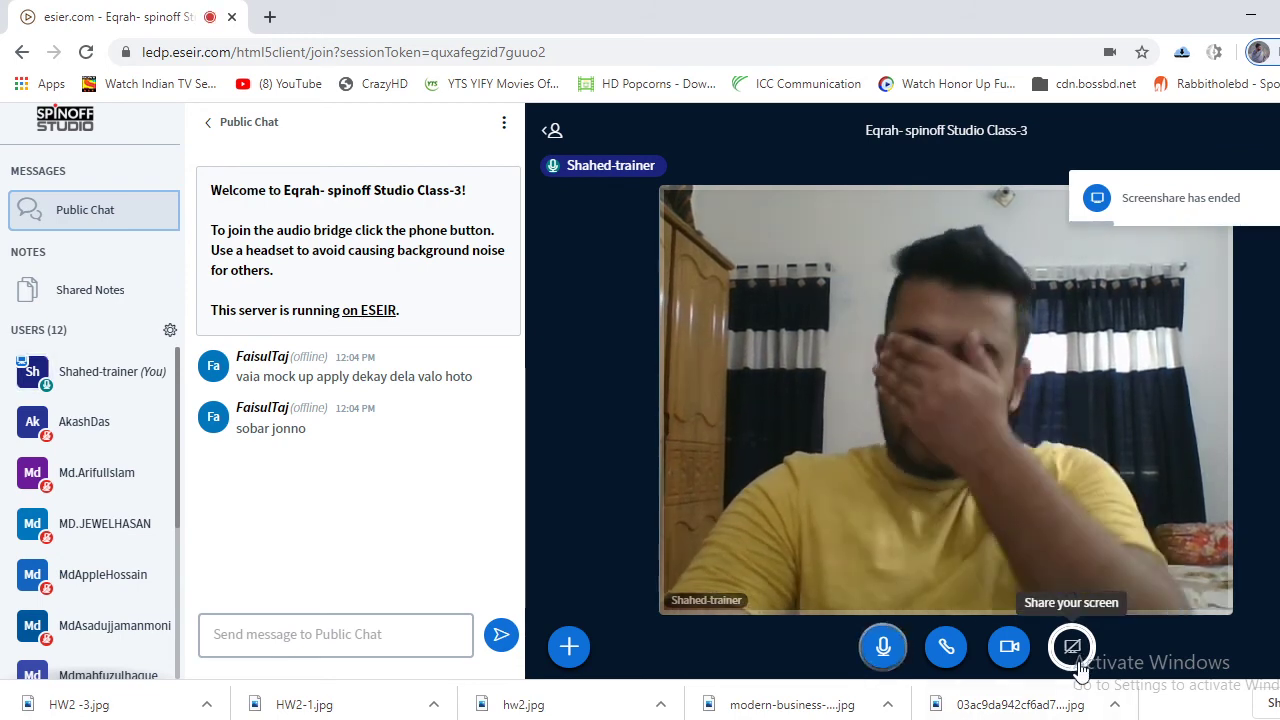
left_click(1074, 650)
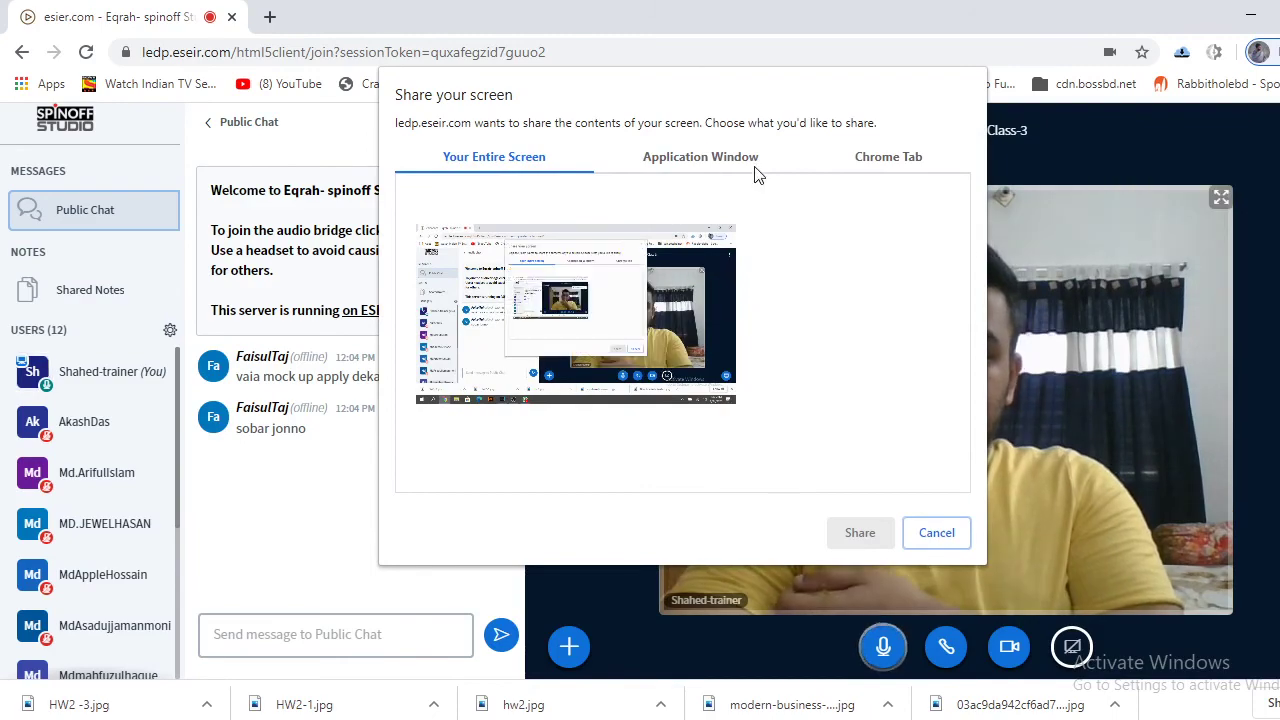
left_click(745, 163)
left_click(665, 240)
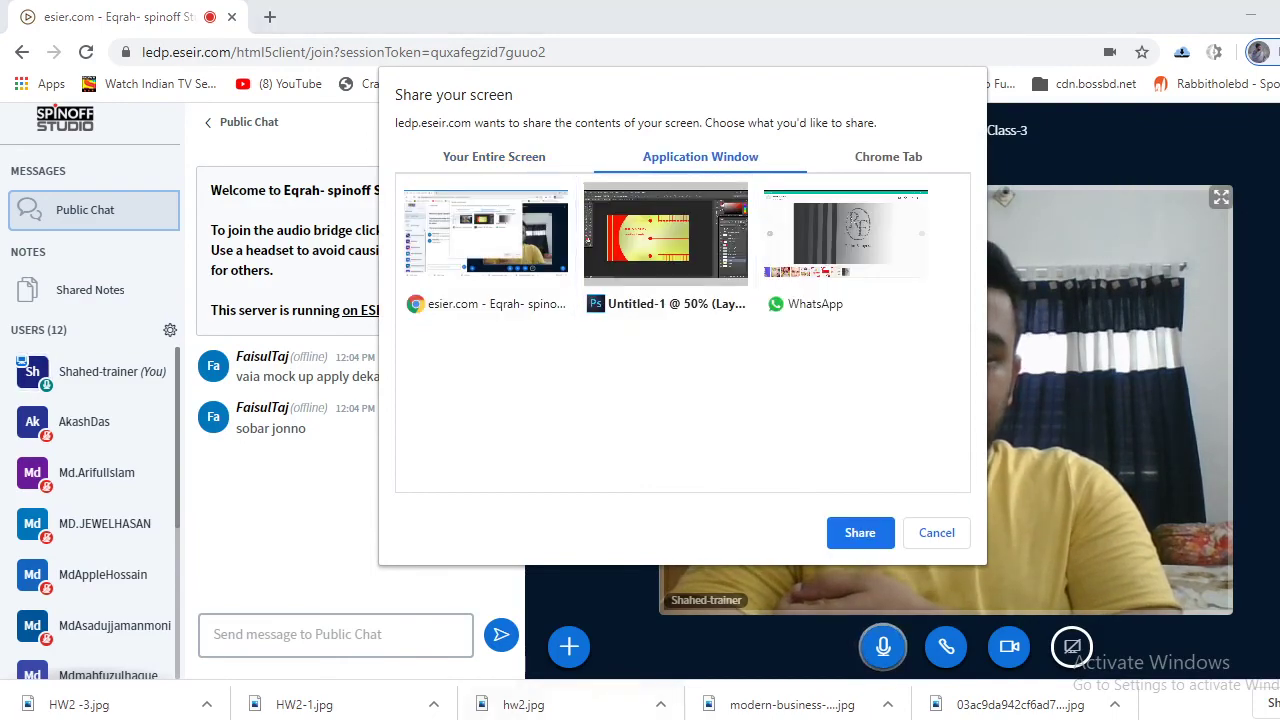
key("Return")
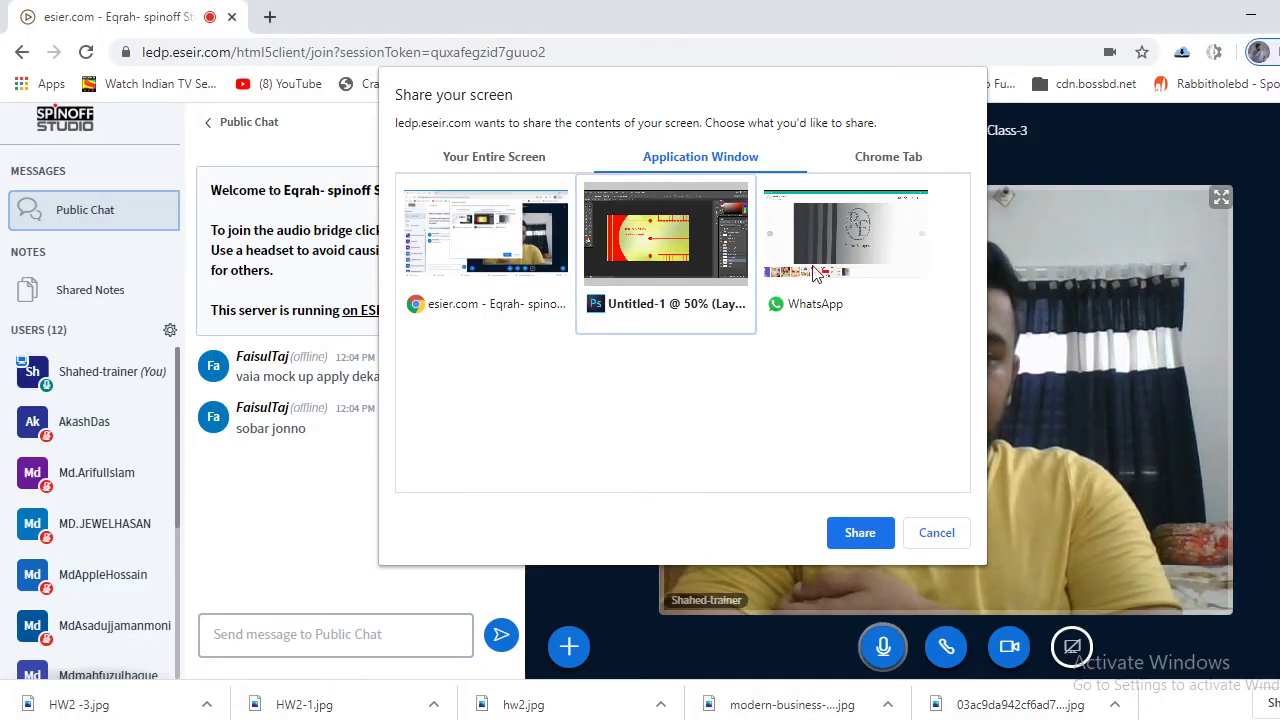
left_click(851, 531)
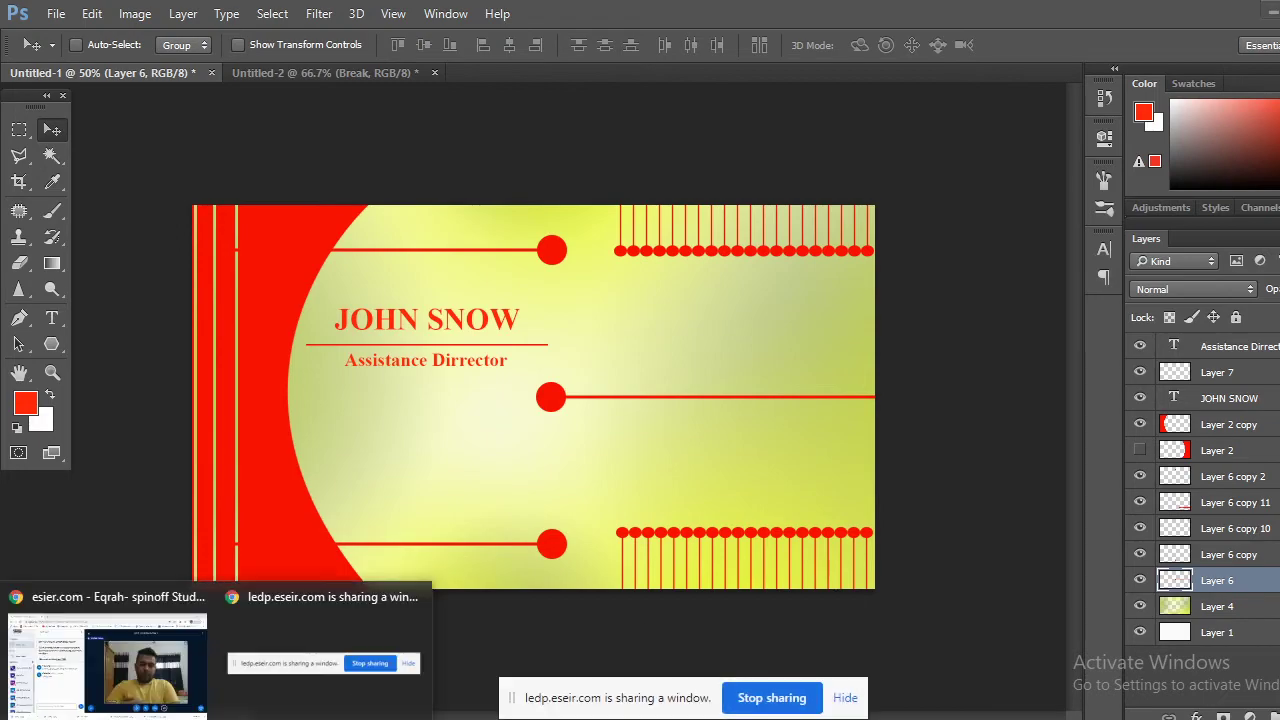
left_click(145, 700)
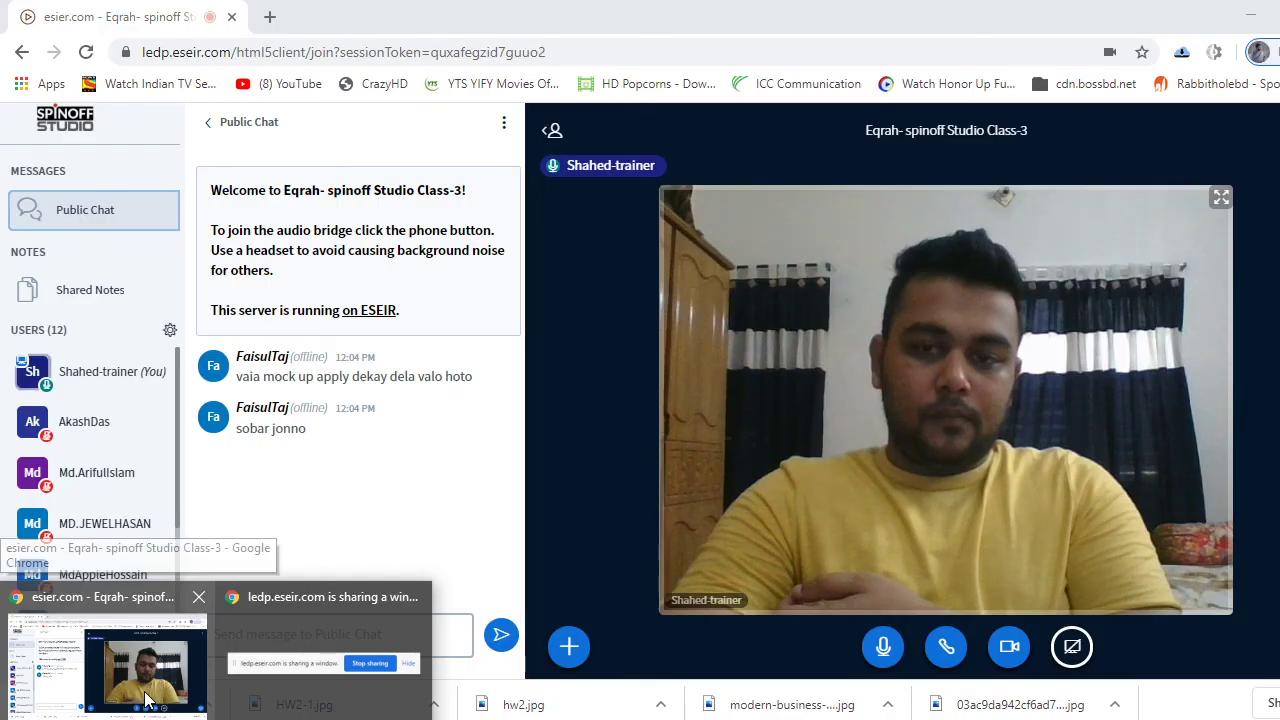
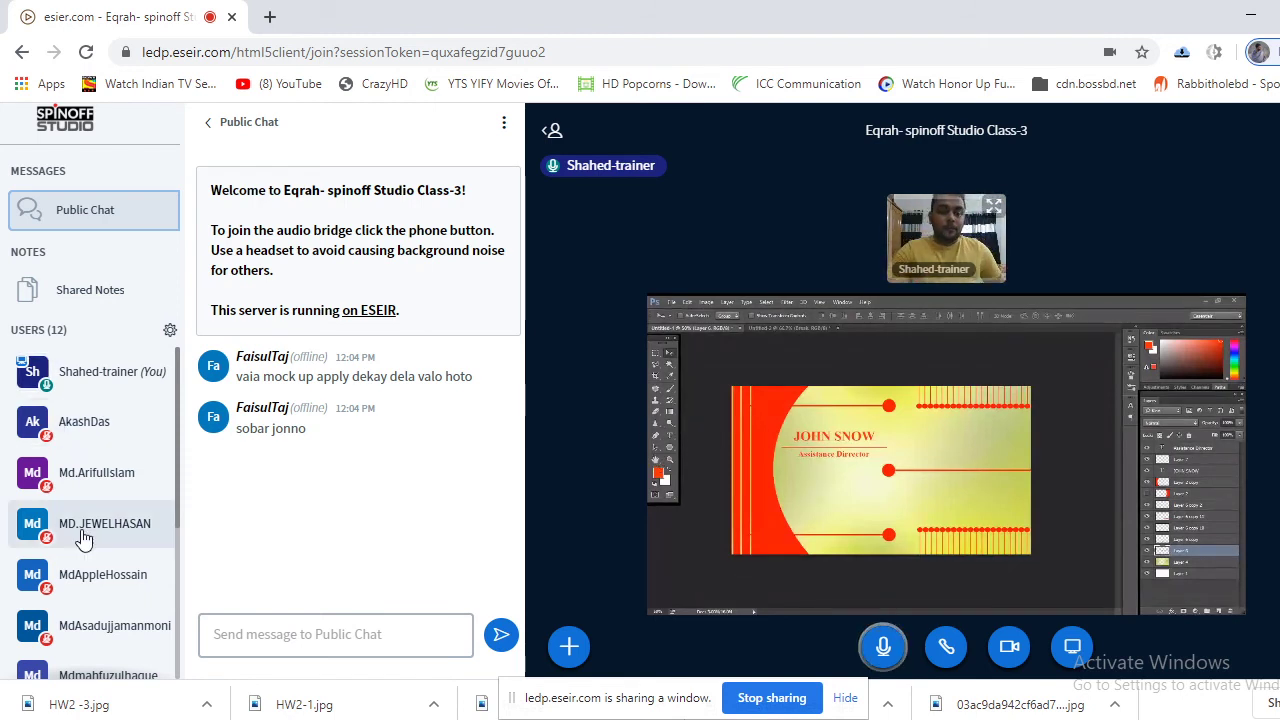
Minimize the Photoshop and image viewer windows and restore the online class browser window
scroll(82, 530, "down", 3)
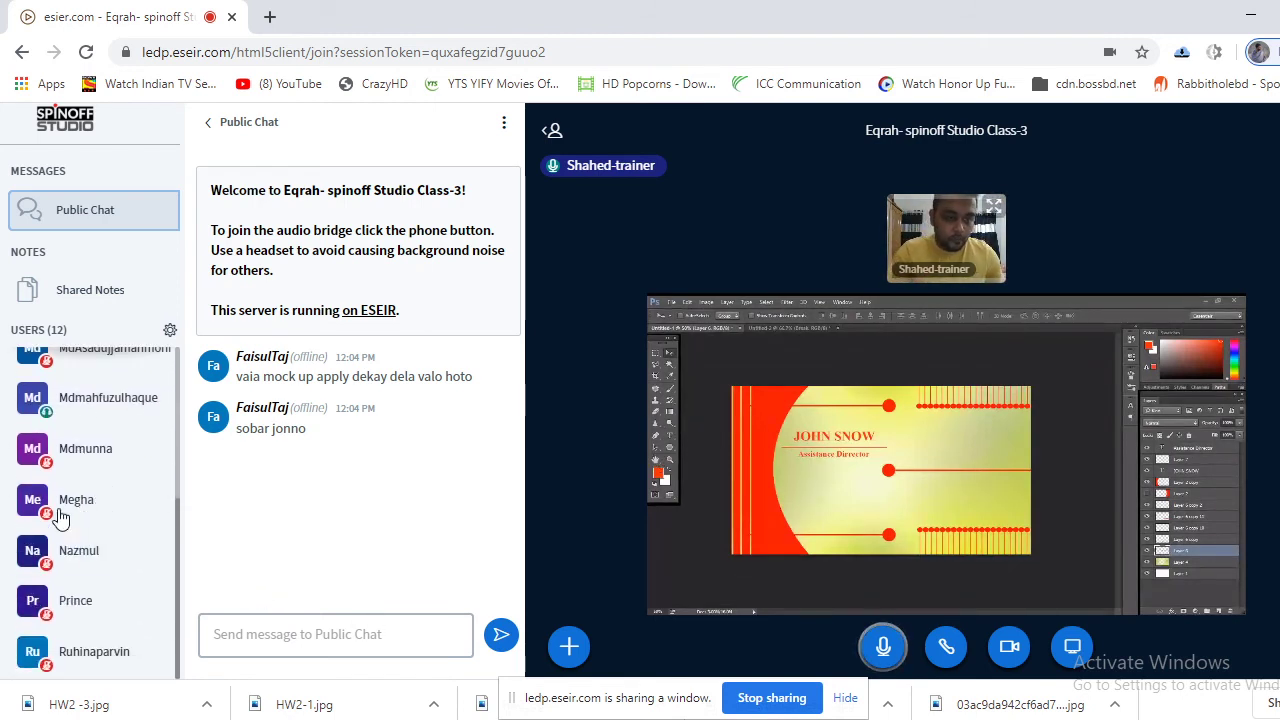
scroll(89, 520, "up", 3)
left_click(1251, 12)
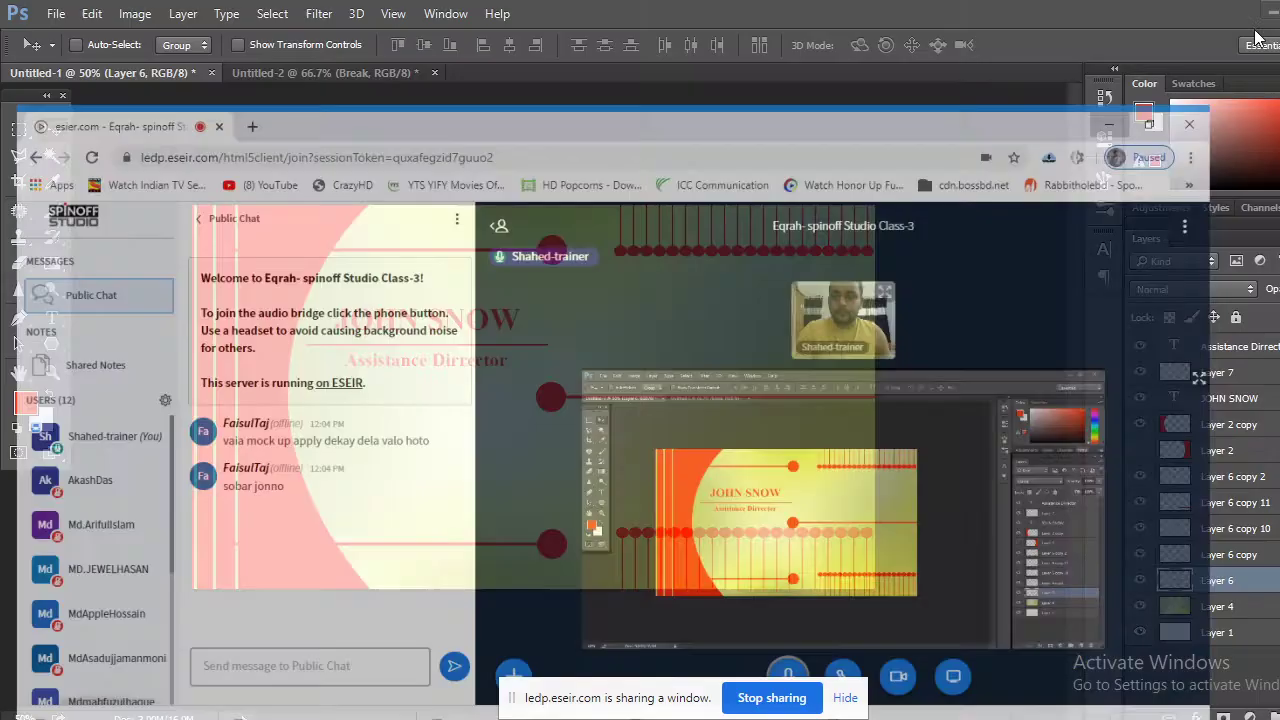
left_click(1270, 8)
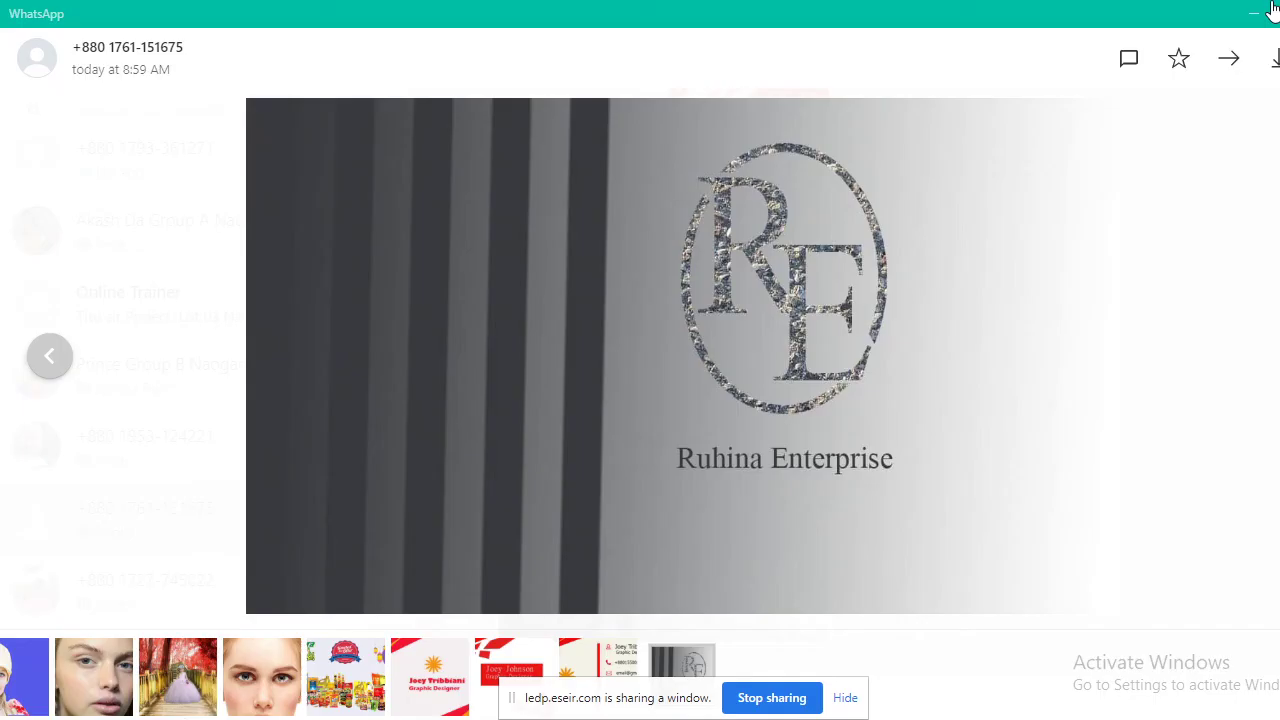
left_click(1253, 12)
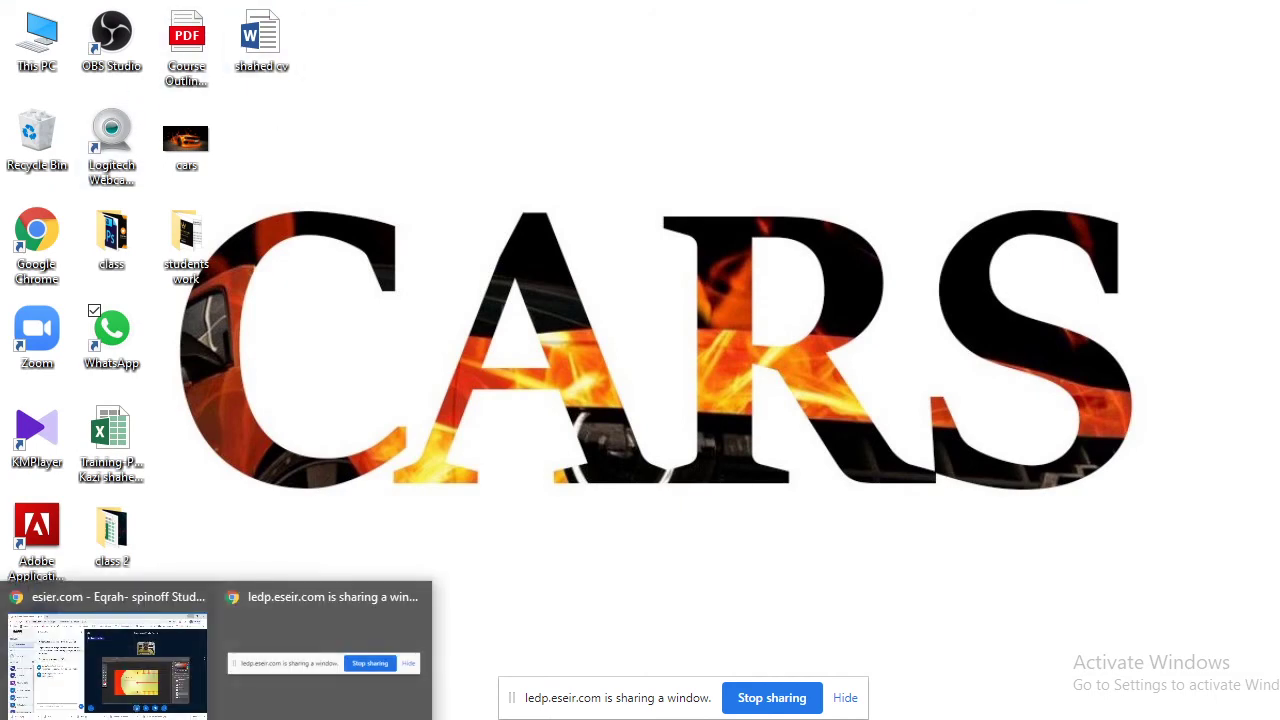
left_click(130, 663)
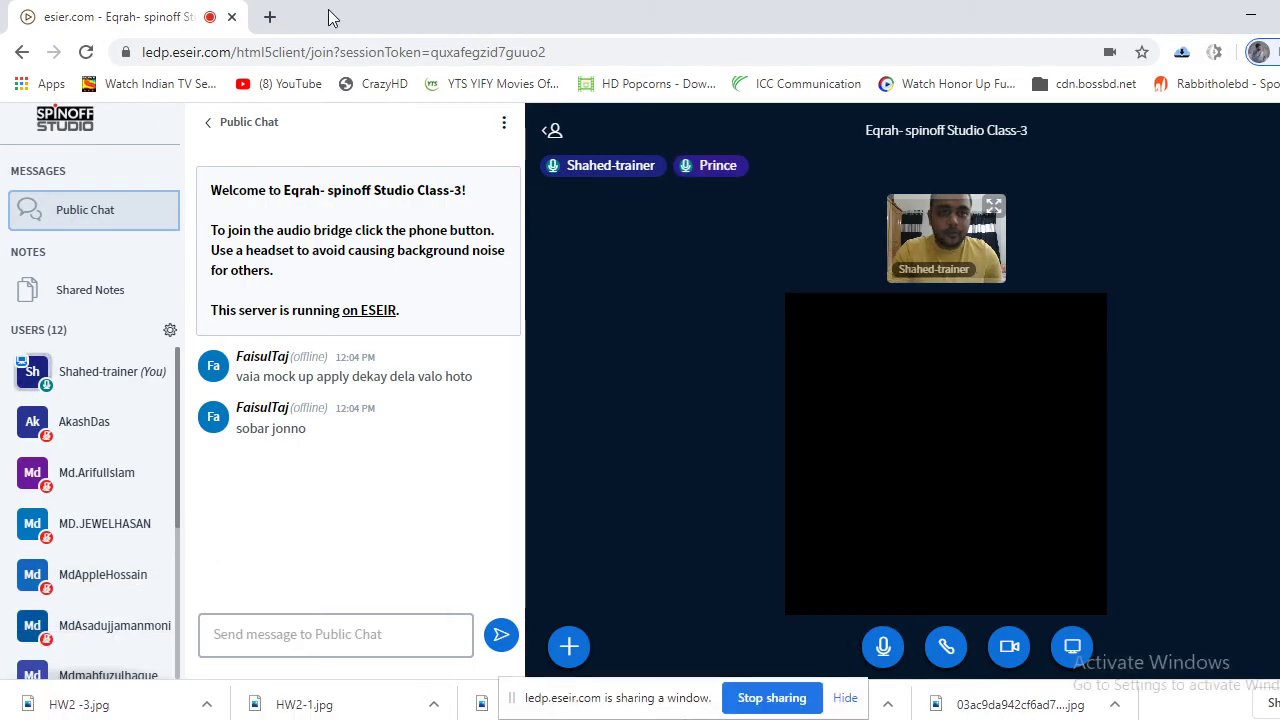
Sign out of the current Google account from a new blank tab
left_click(269, 17)
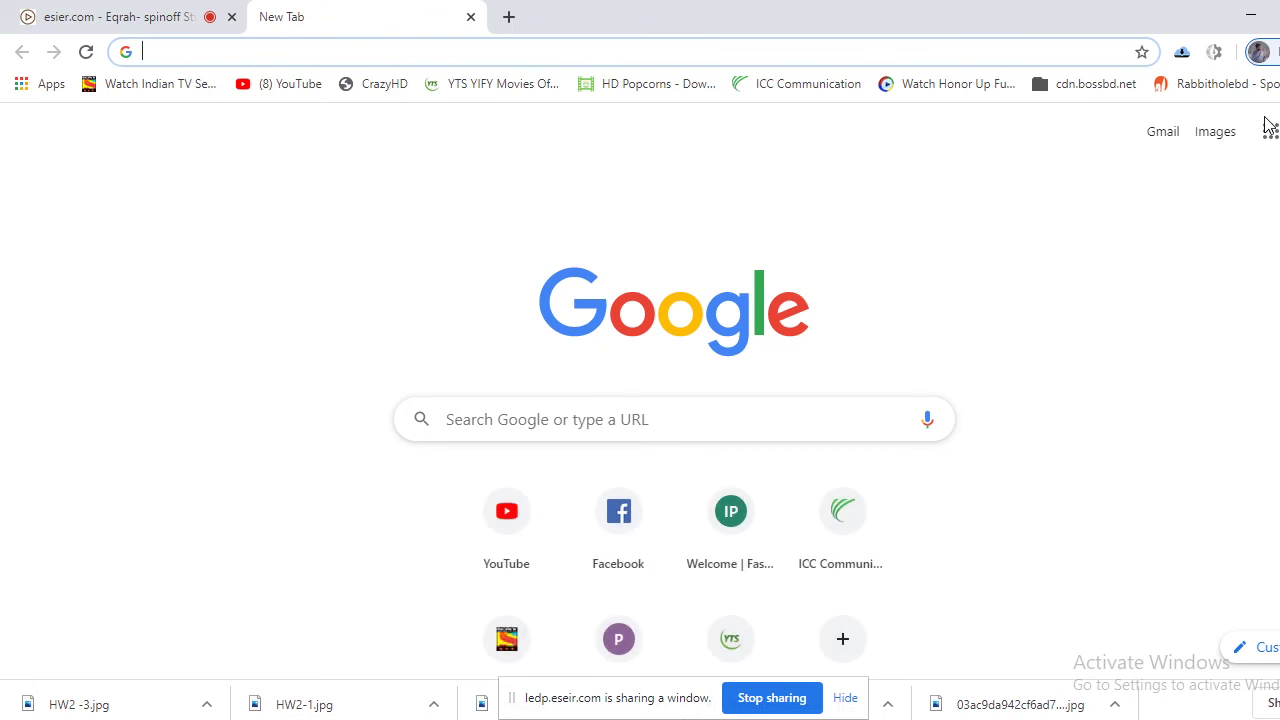
left_click(1258, 52)
scroll(1080, 549, "down", 5)
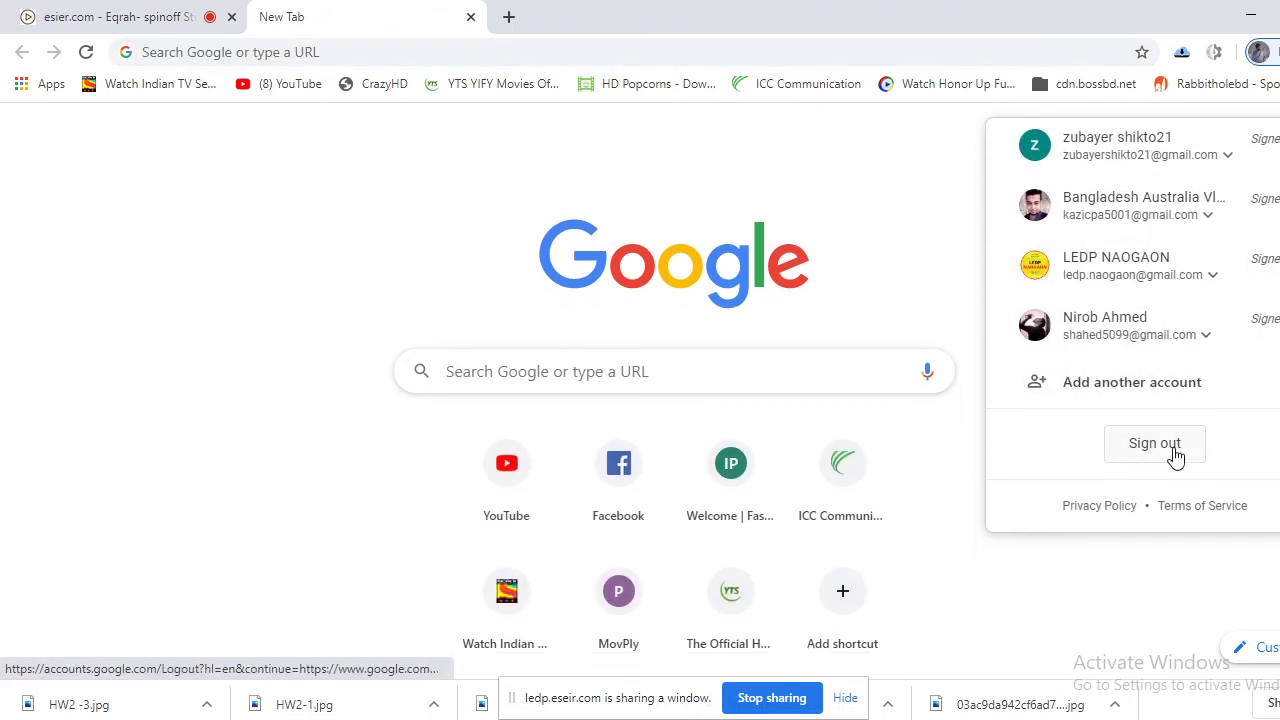
left_click(1150, 446)
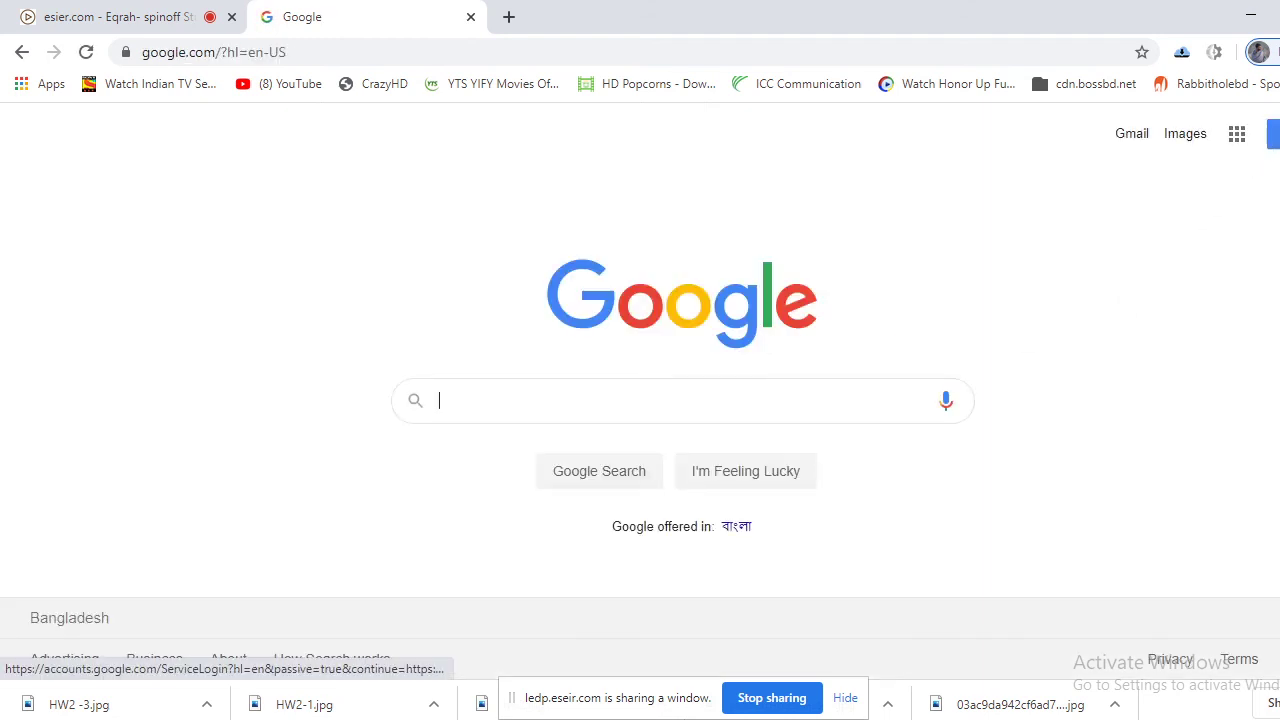
Sign back in with a different saved account and submit its password
left_click(1272, 133)
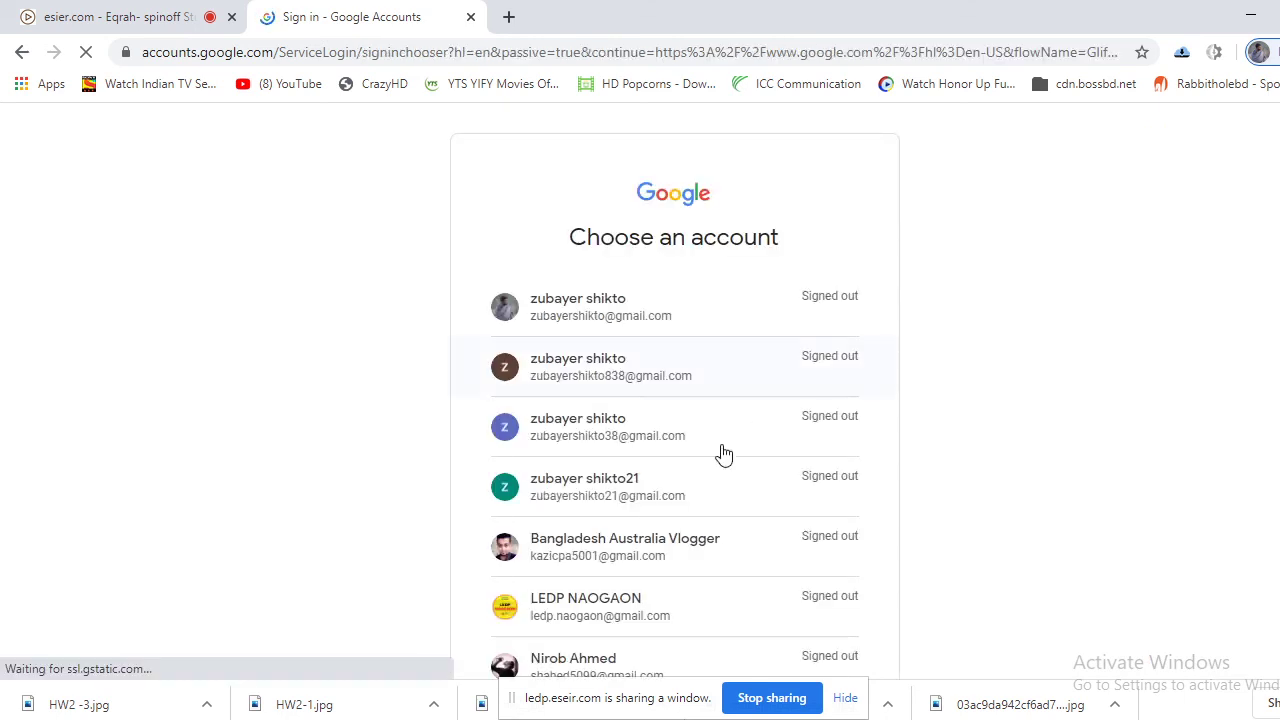
scroll(715, 450, "down", 3)
left_click(635, 372)
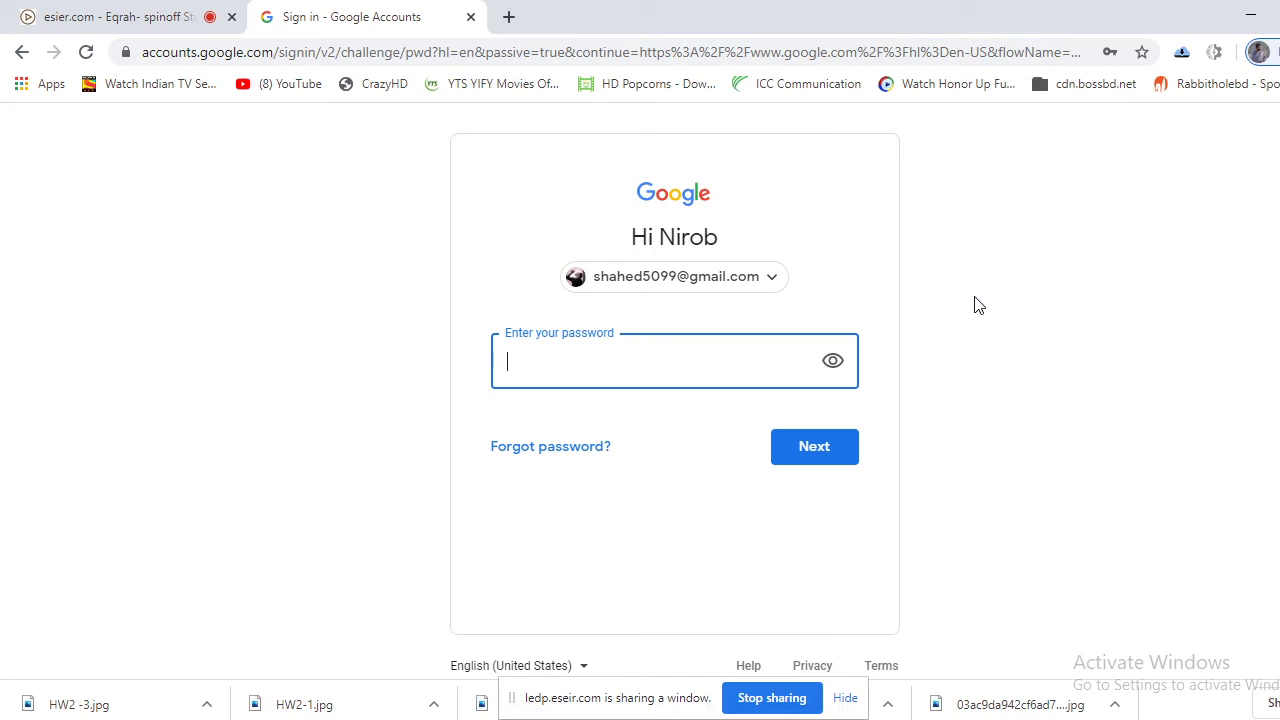
key("BackSpace")
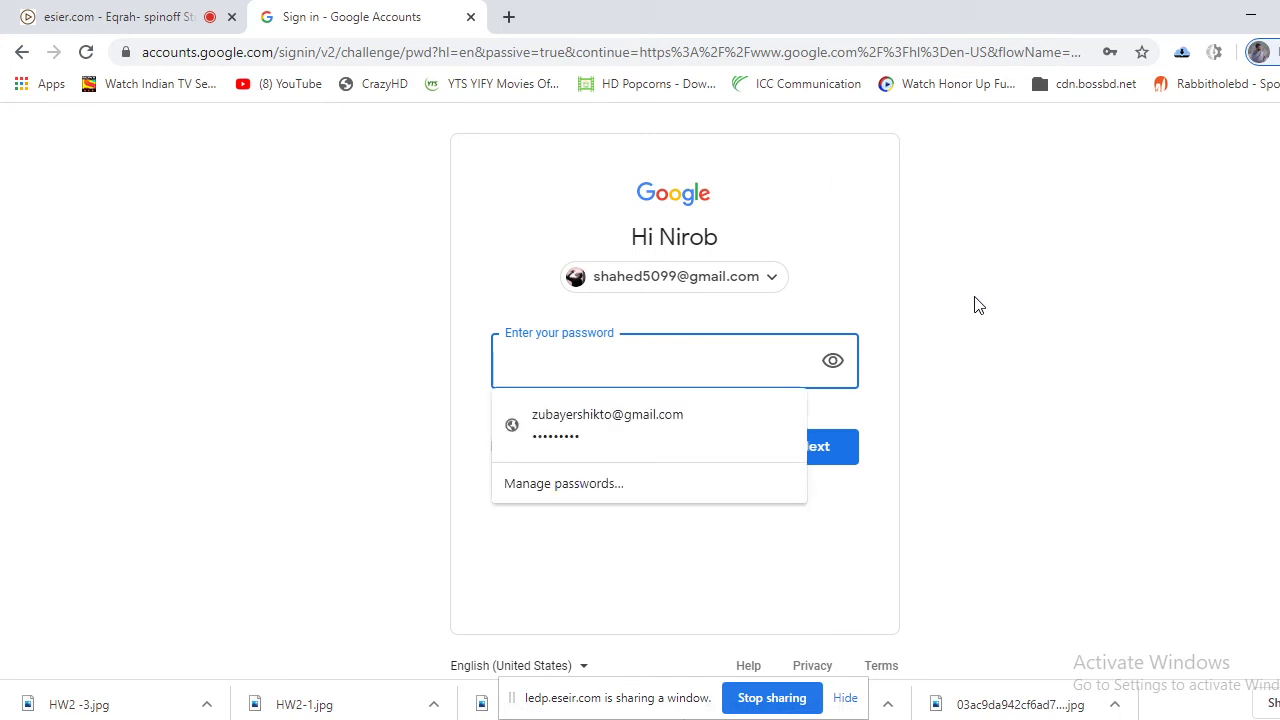
type("a")
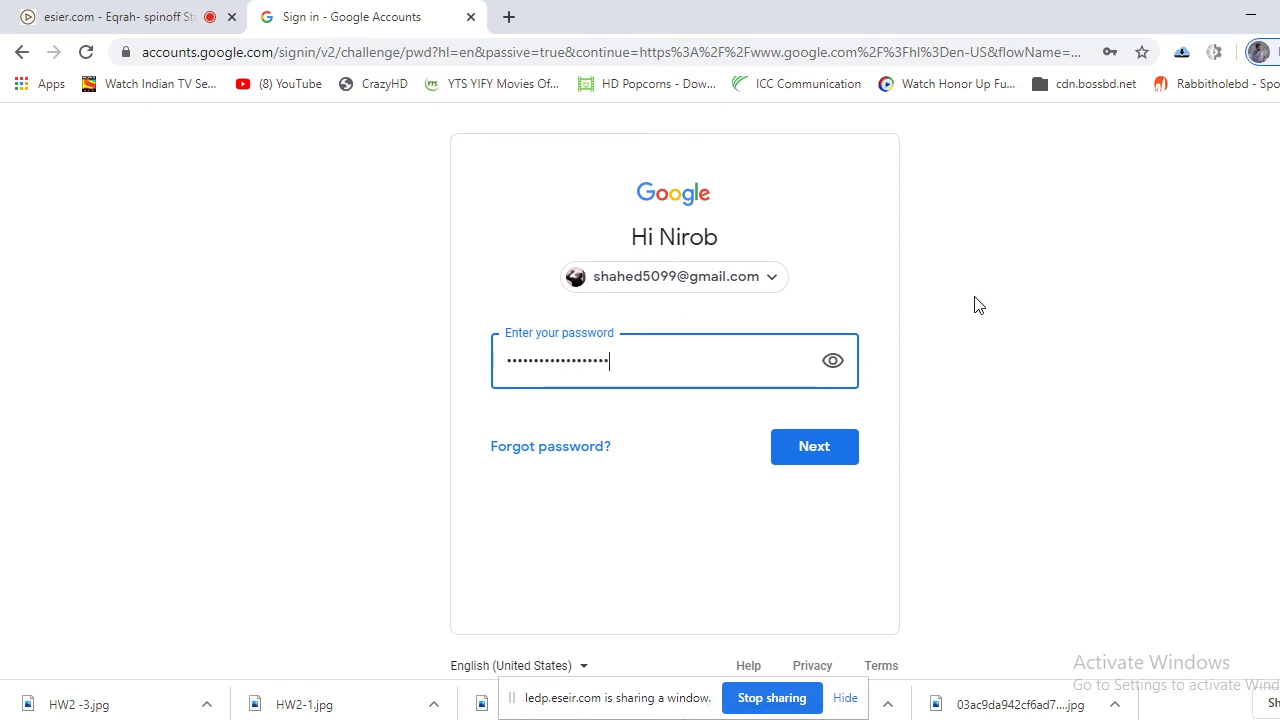
key("Return")
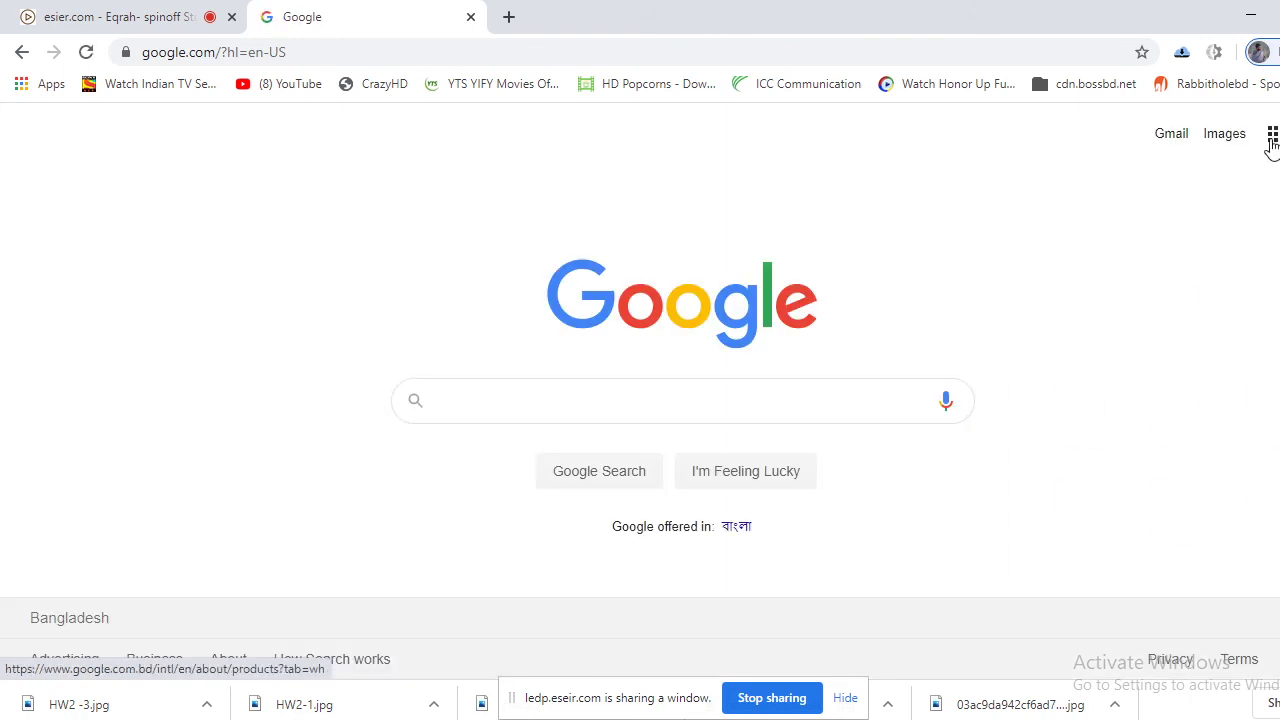
Open Gmail from the Google apps grid, scroll the inbox, and return to the class tab
left_click(1273, 143)
left_click(1168, 334)
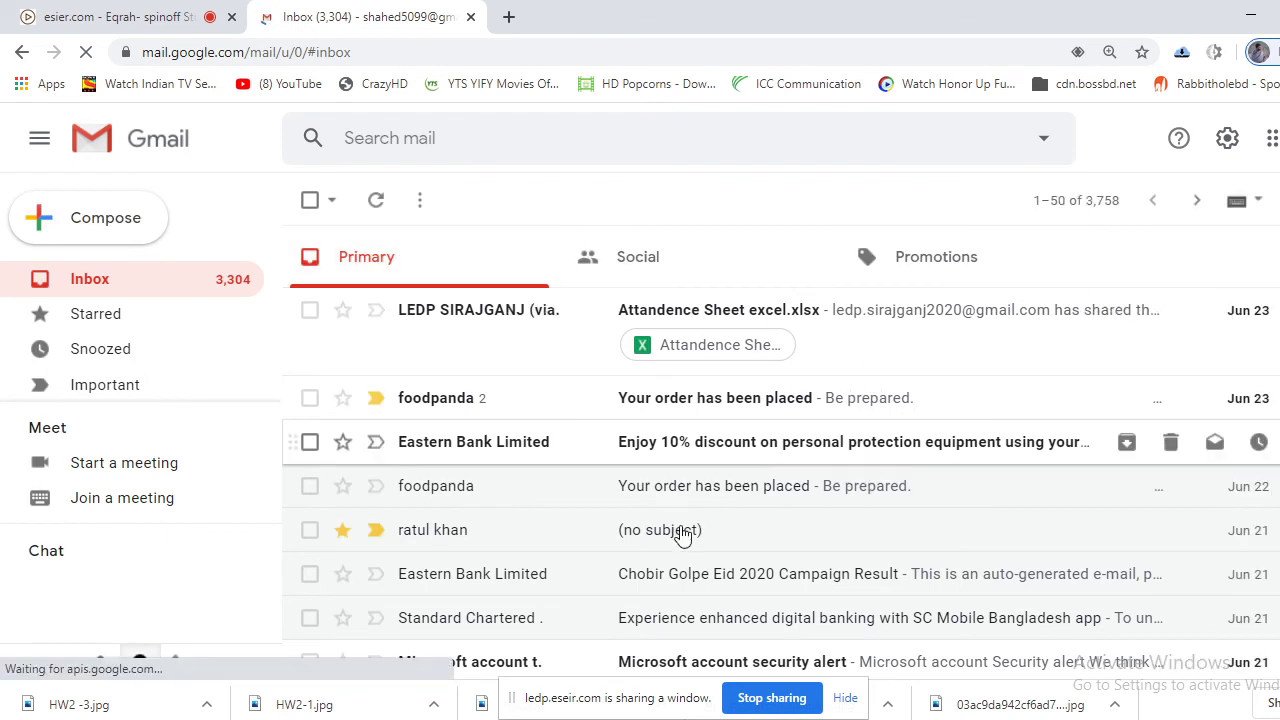
scroll(672, 548, "down", 1)
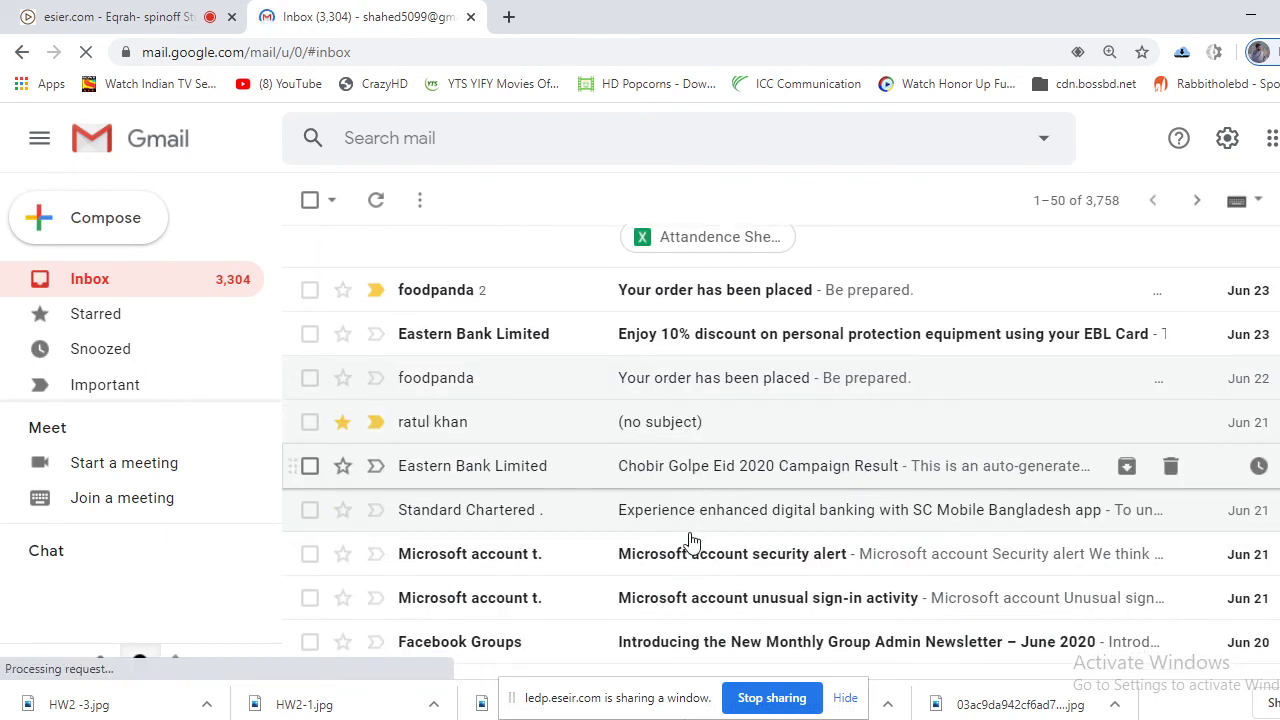
scroll(692, 537, "down", 1)
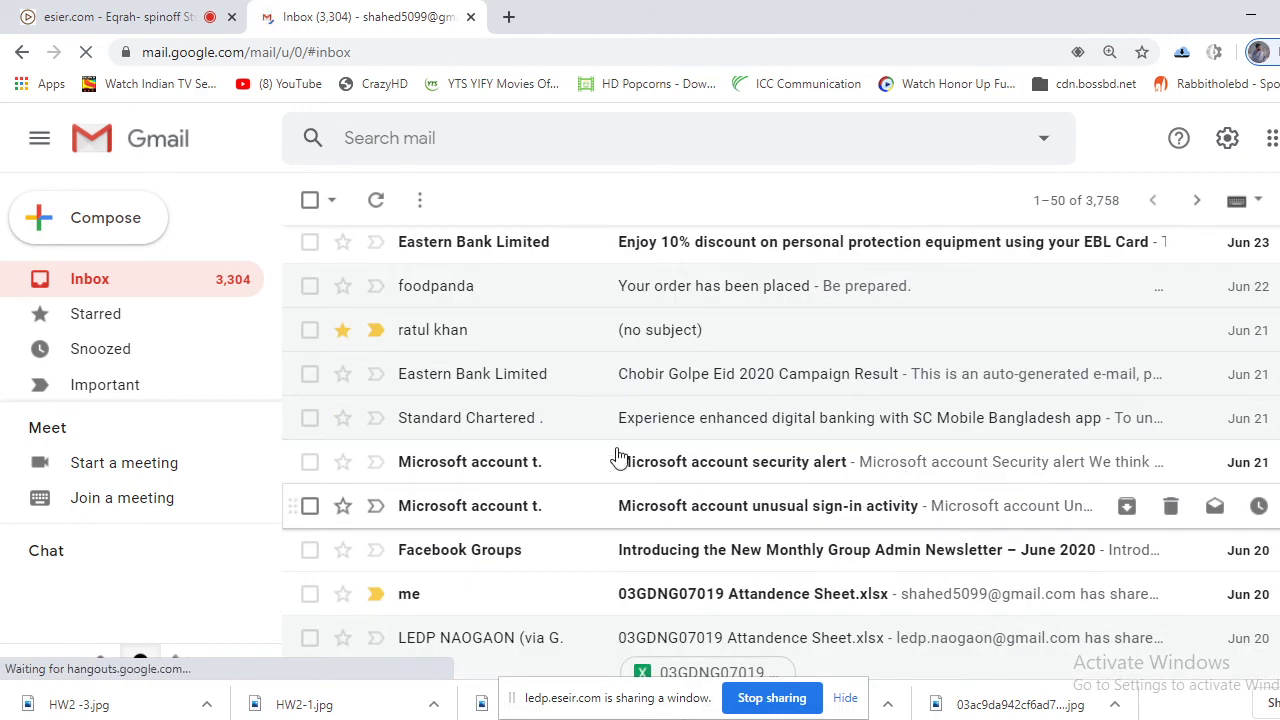
left_click(140, 10)
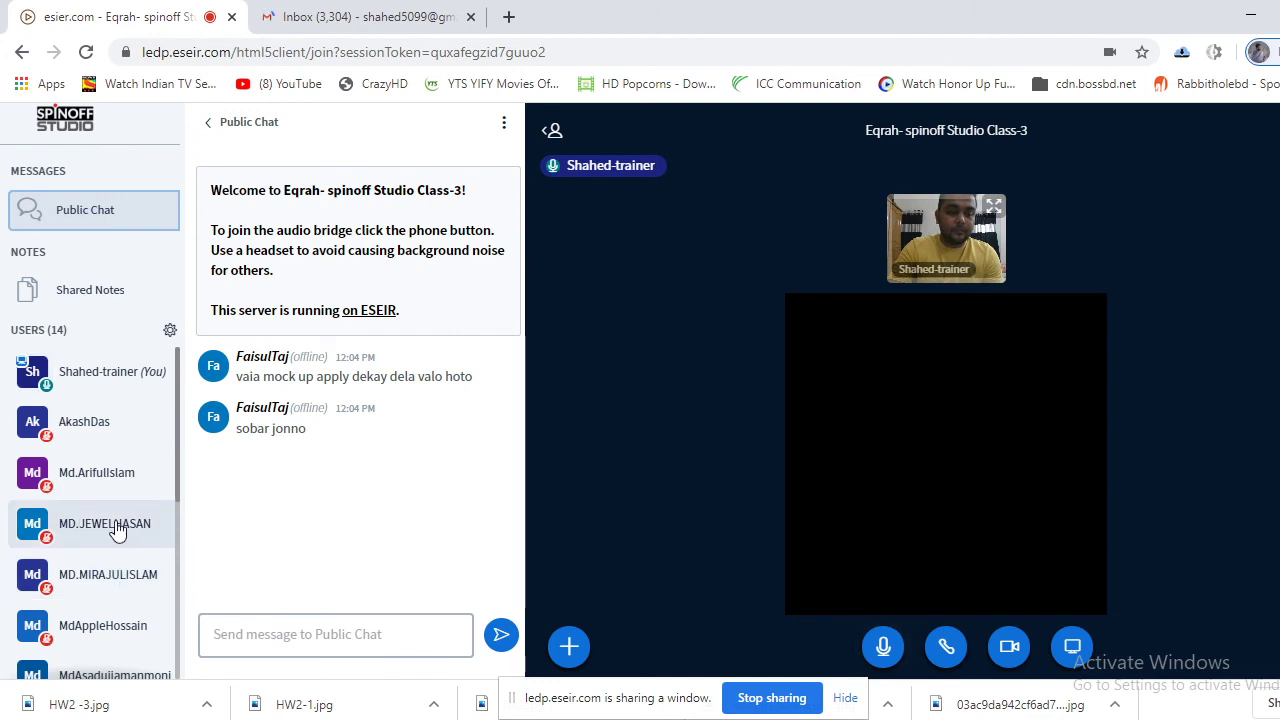
Scroll the class Users list to see who has joined, then return to the Gmail inbox tab
scroll(95, 540, "down", 2)
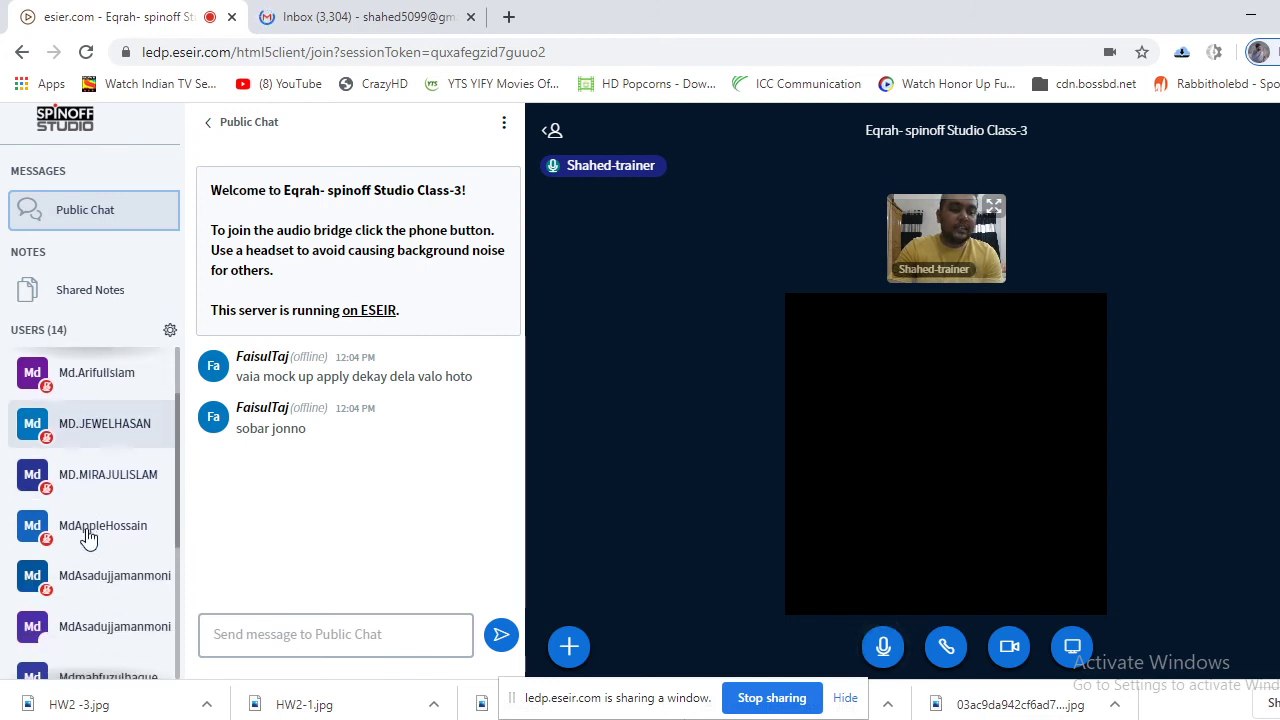
scroll(110, 540, "down", 1)
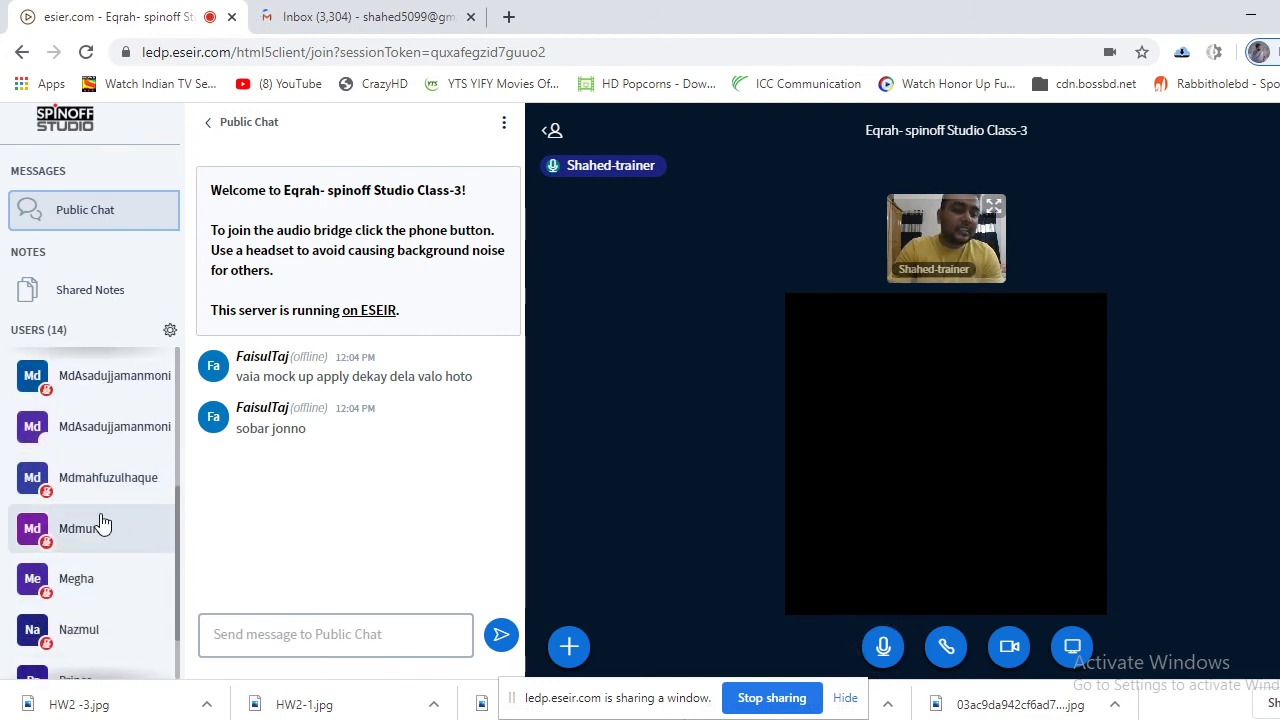
scroll(100, 545, "down", 1)
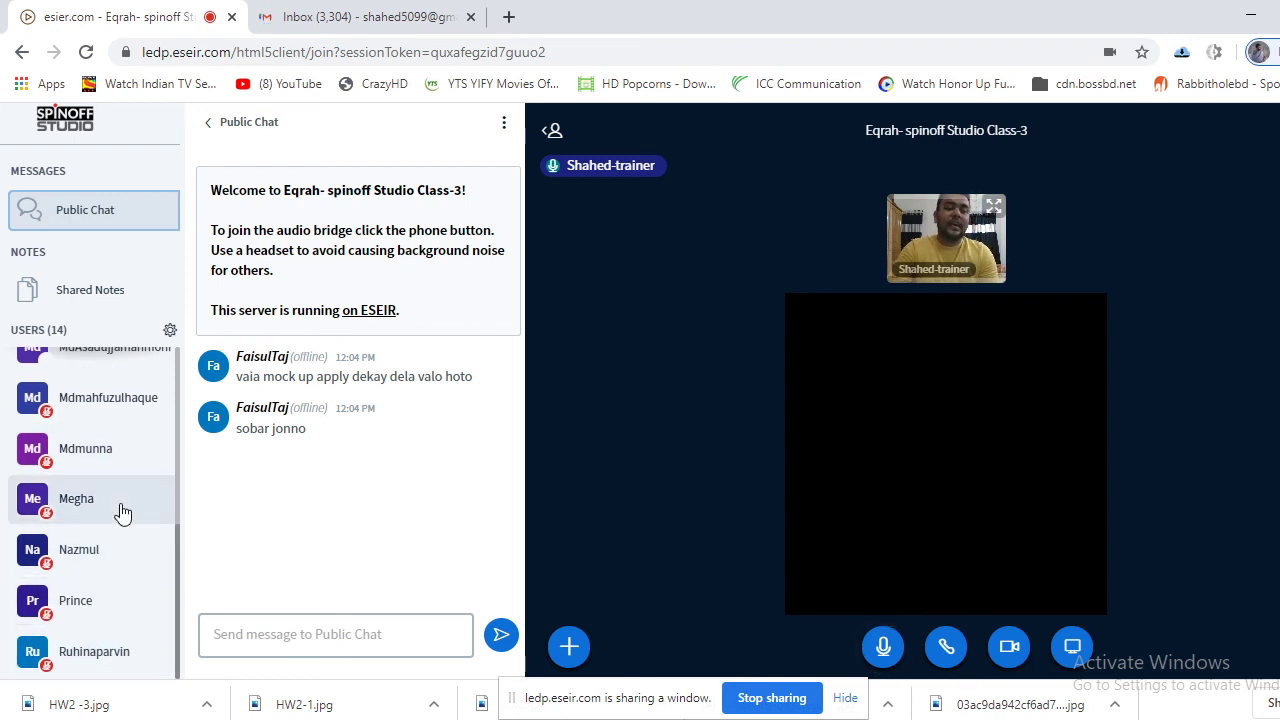
scroll(112, 525, "up", 4)
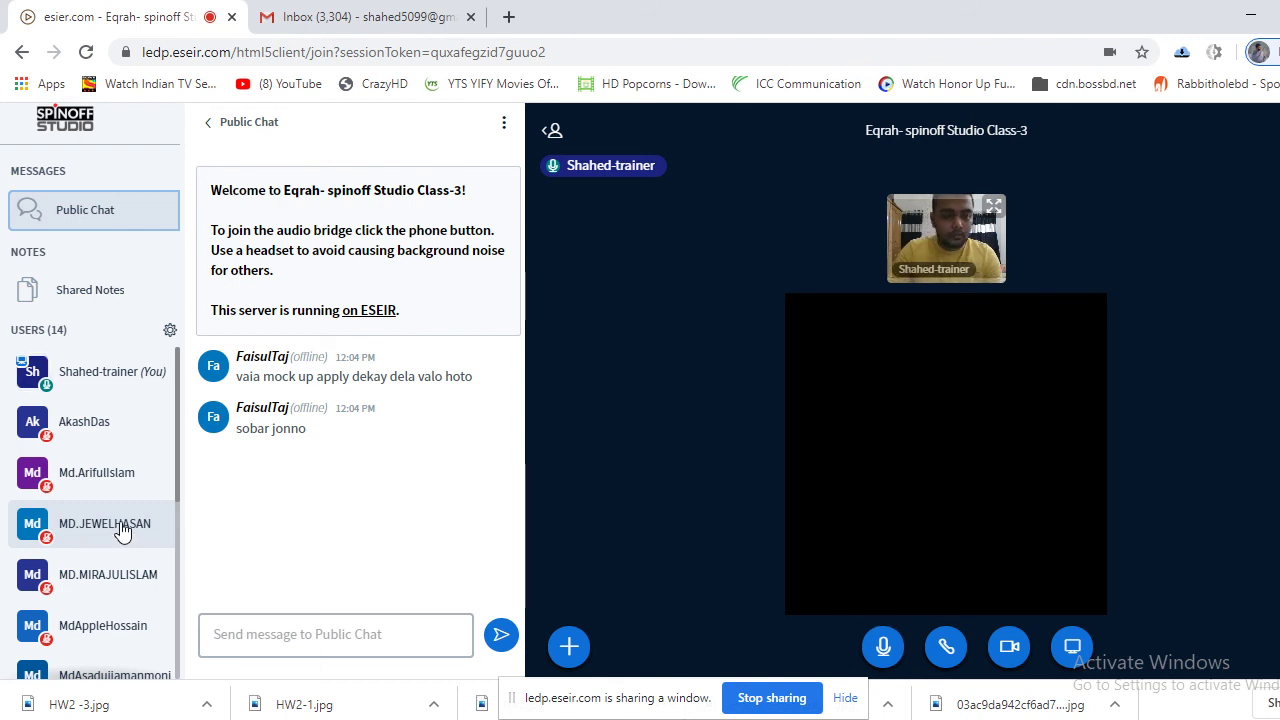
scroll(120, 530, "down", 3)
scroll(113, 549, "up", 3)
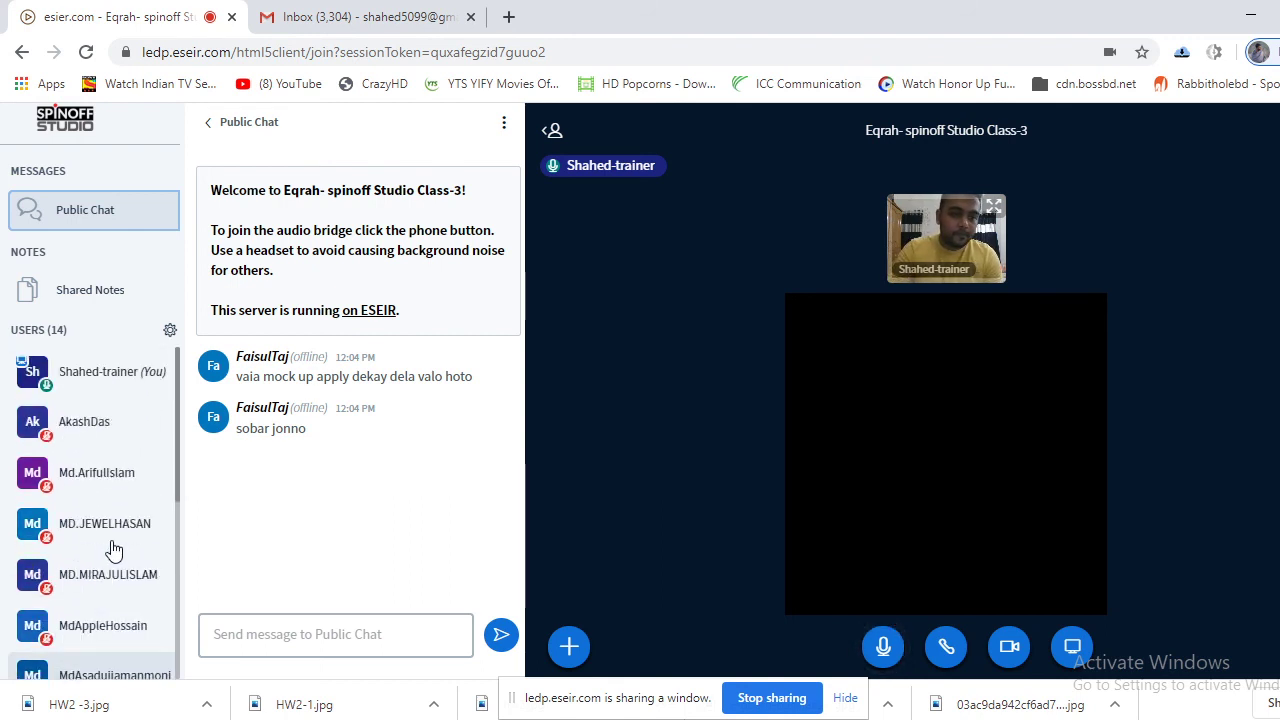
left_click(360, 12)
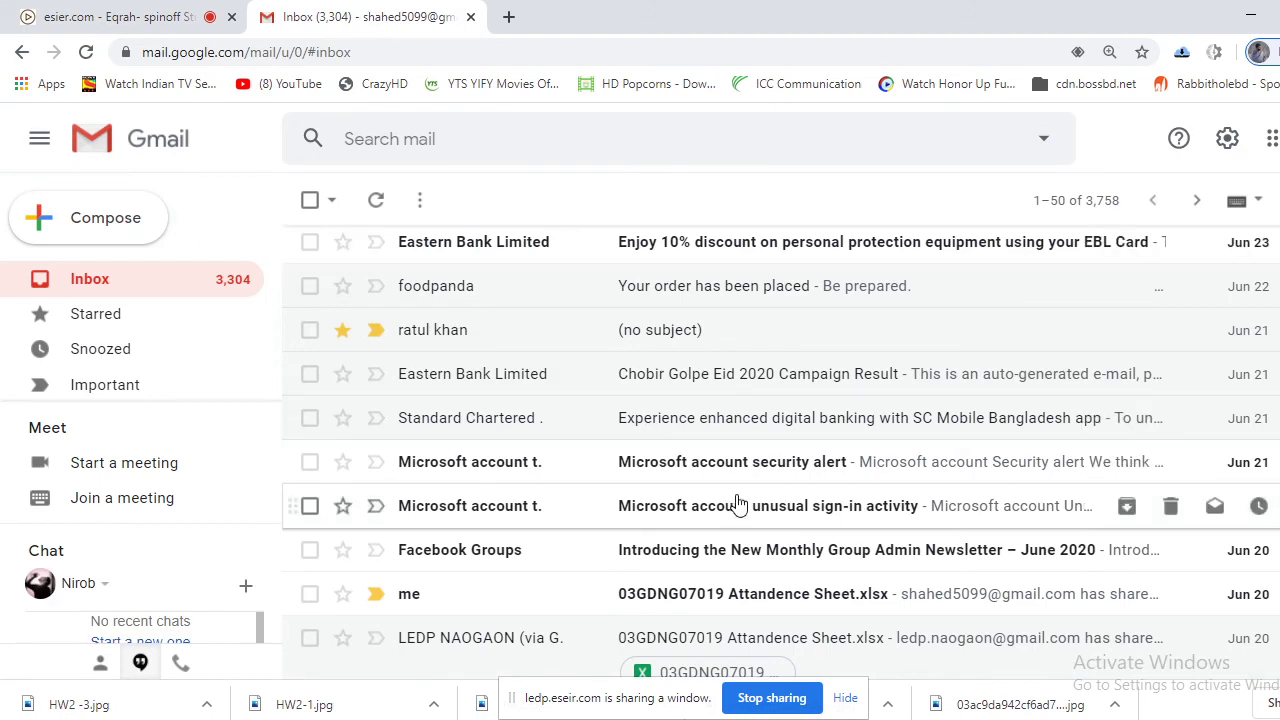
Browse the inbox and glance at the Daily Training Report invitation email
scroll(736, 485, "down", 3)
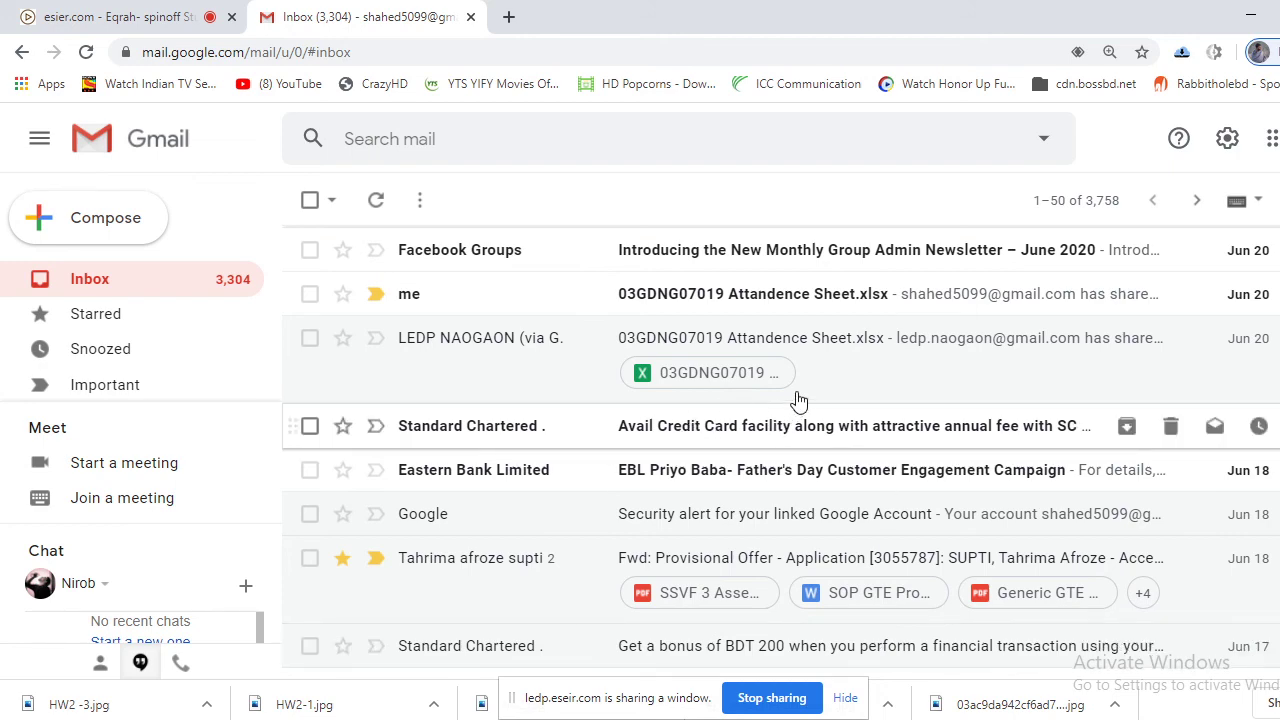
scroll(800, 400, "up", 1)
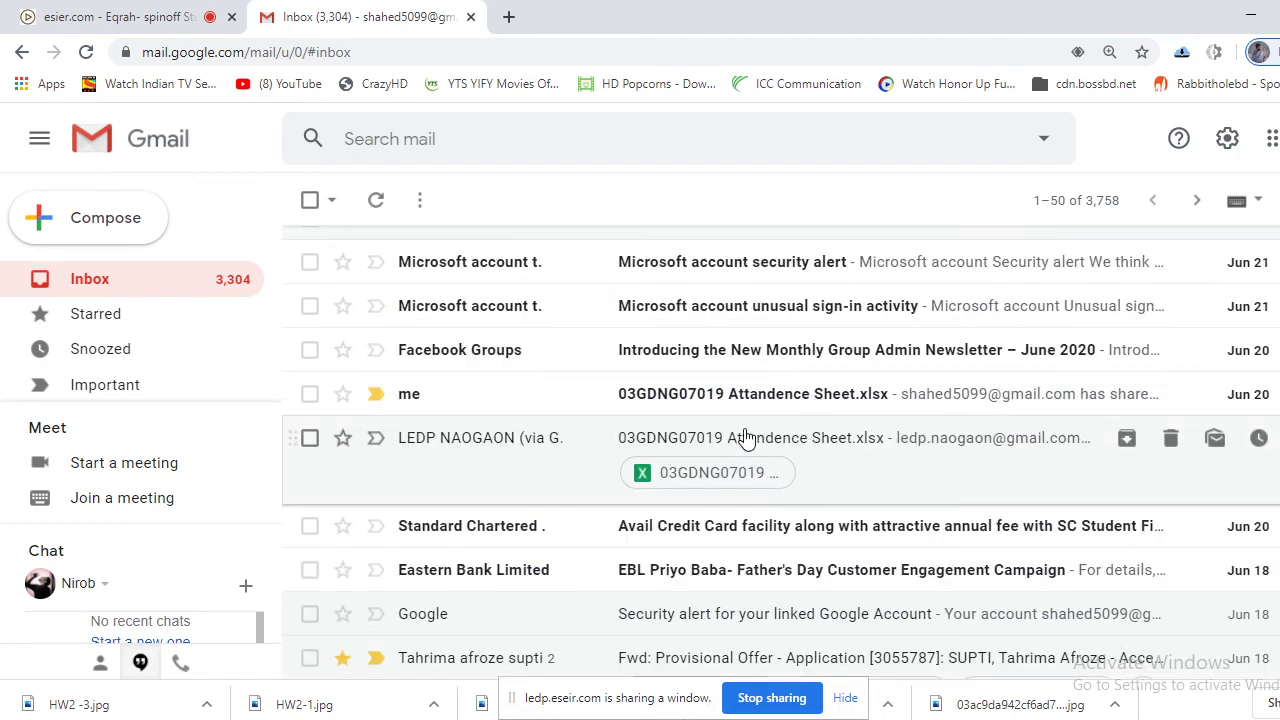
scroll(750, 420, "up", 4)
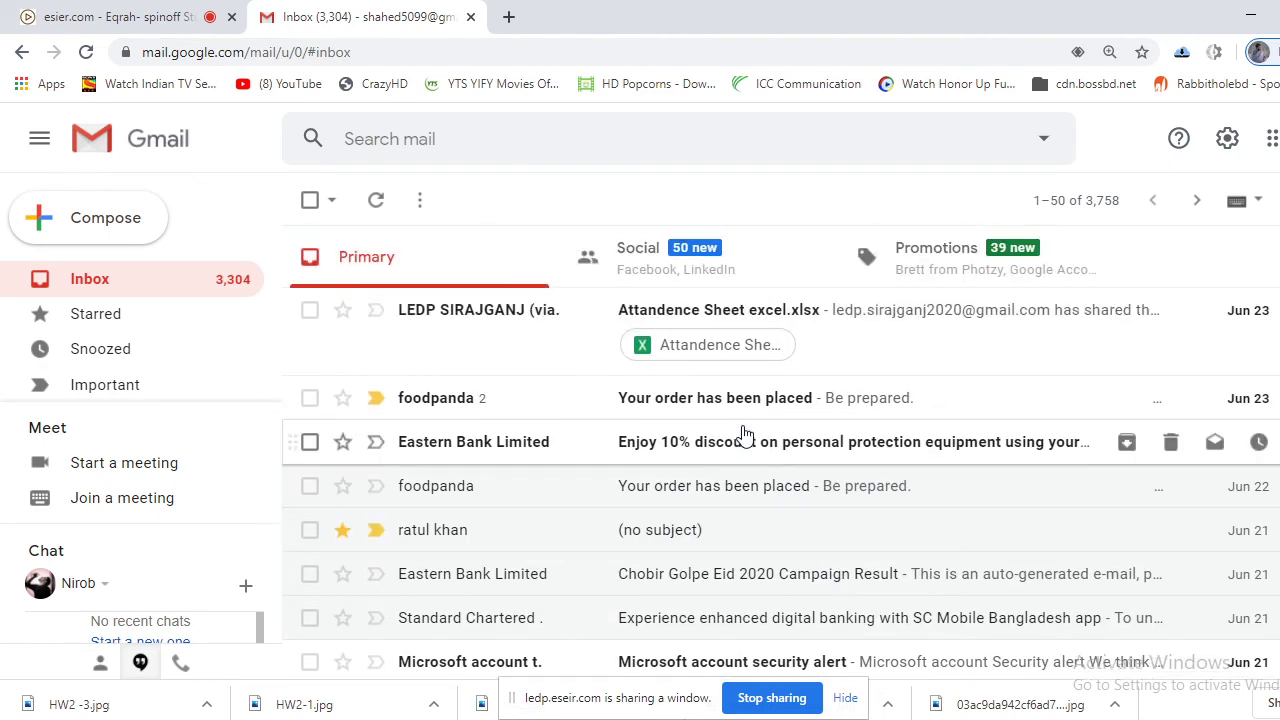
scroll(758, 410, "down", 6)
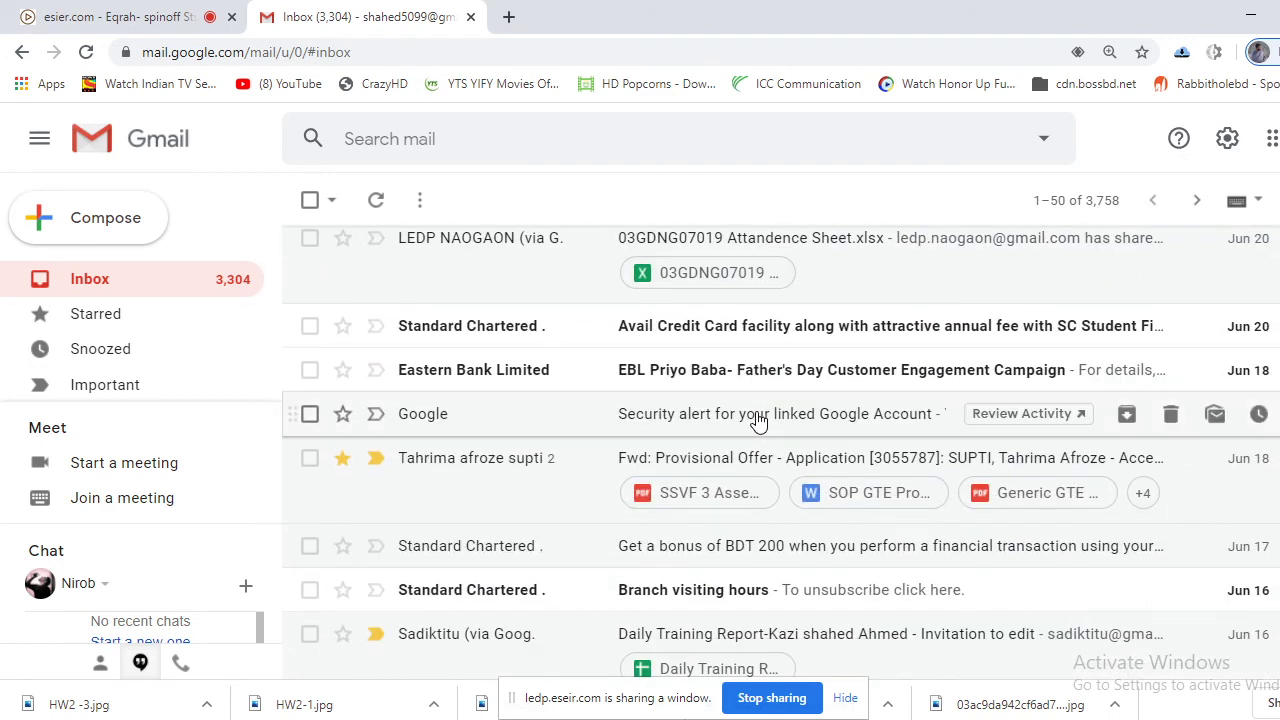
scroll(557, 569, "down", 4)
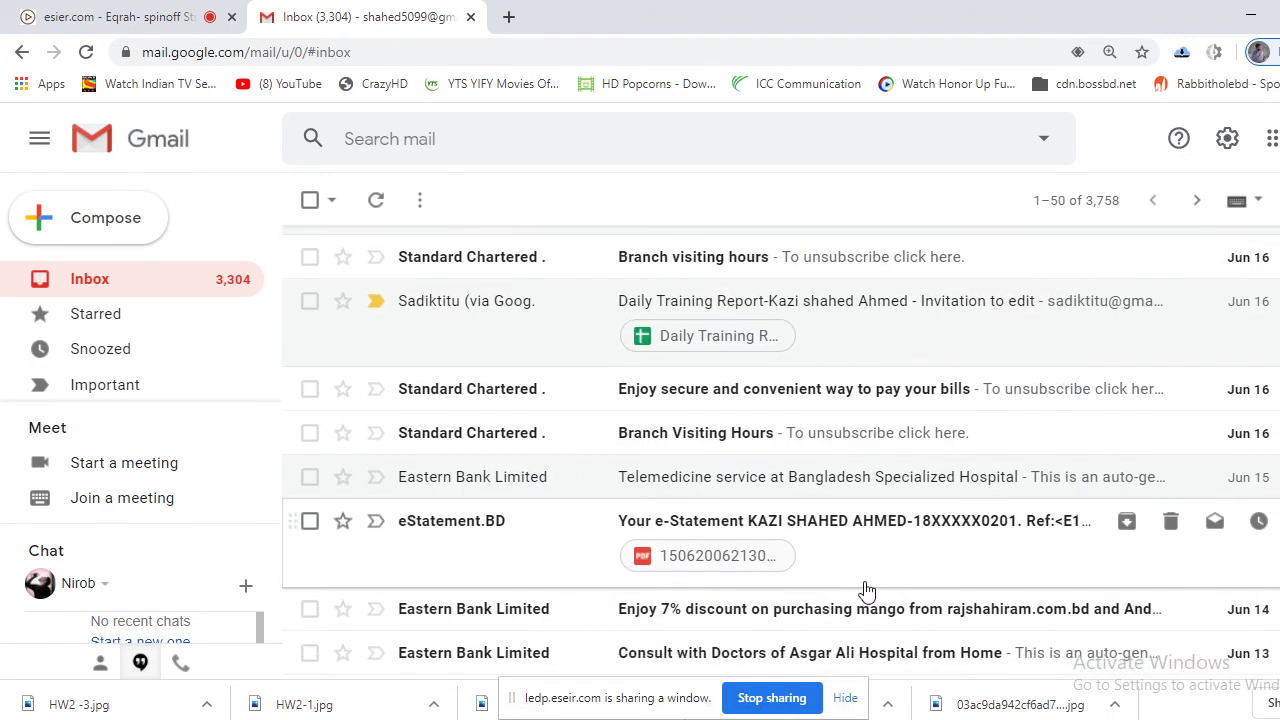
scroll(860, 580, "down", 4)
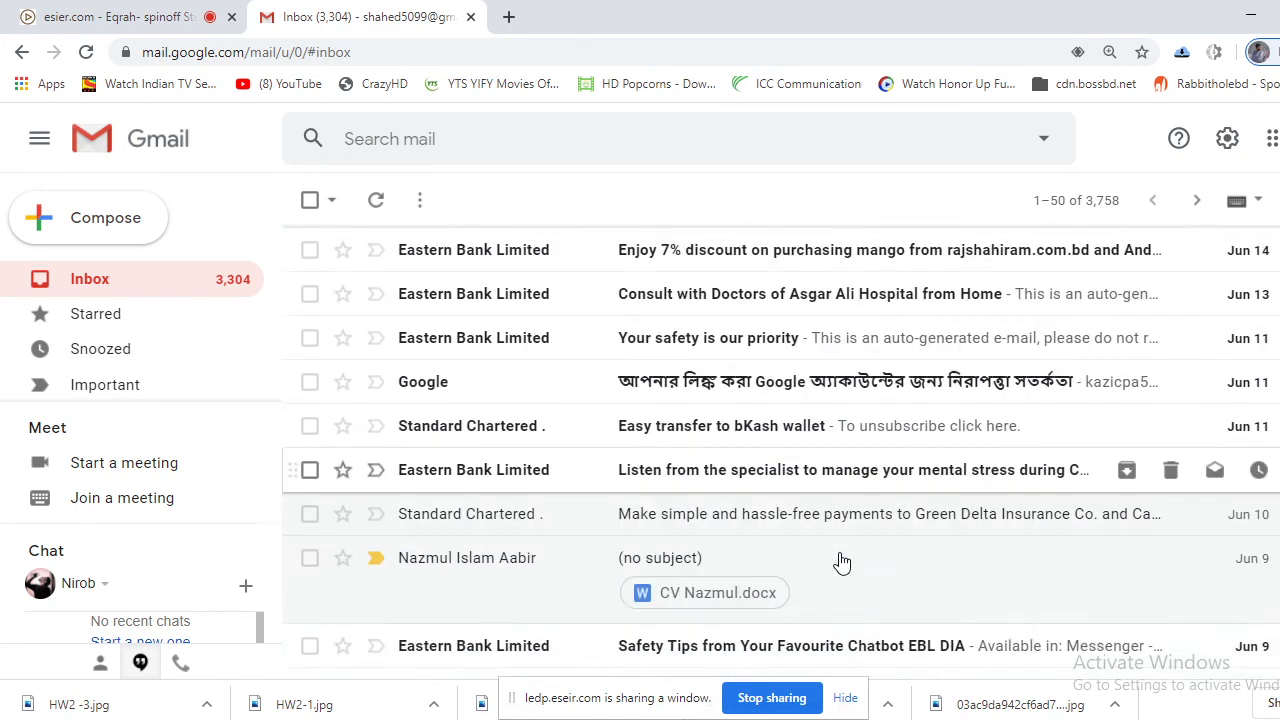
scroll(790, 532, "down", 1)
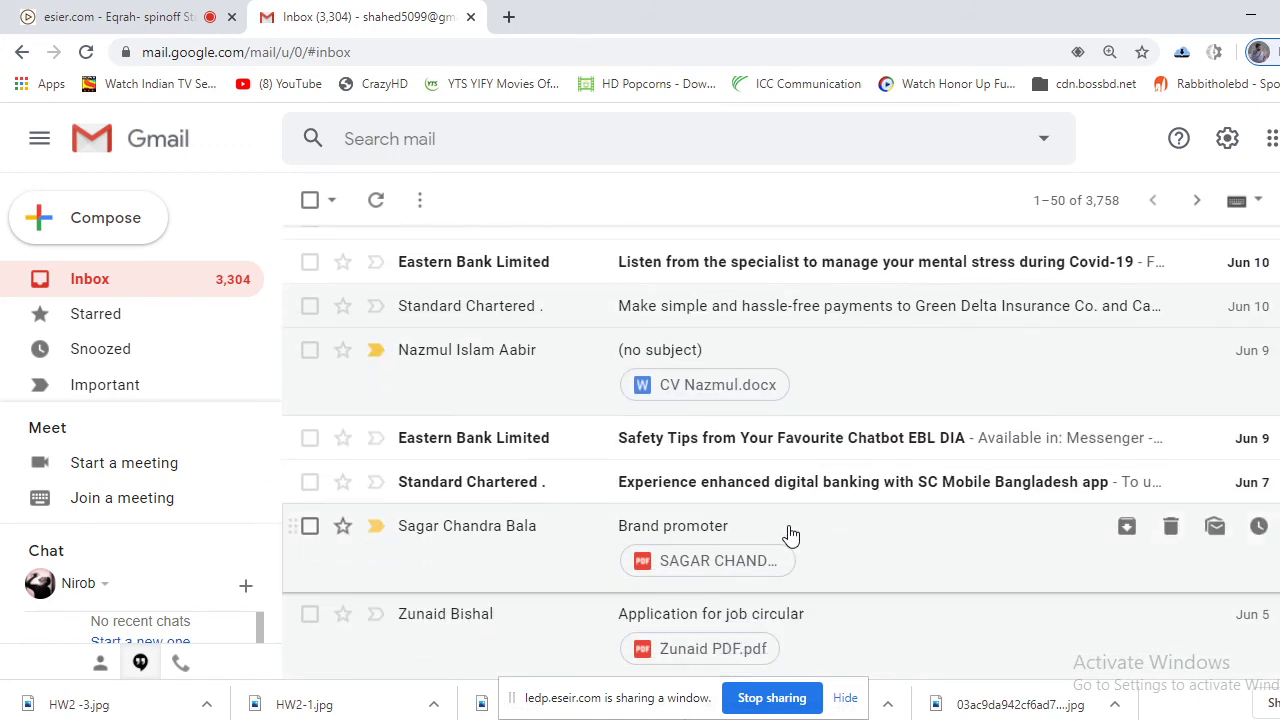
scroll(790, 534, "down", 2)
scroll(787, 534, "up", 7)
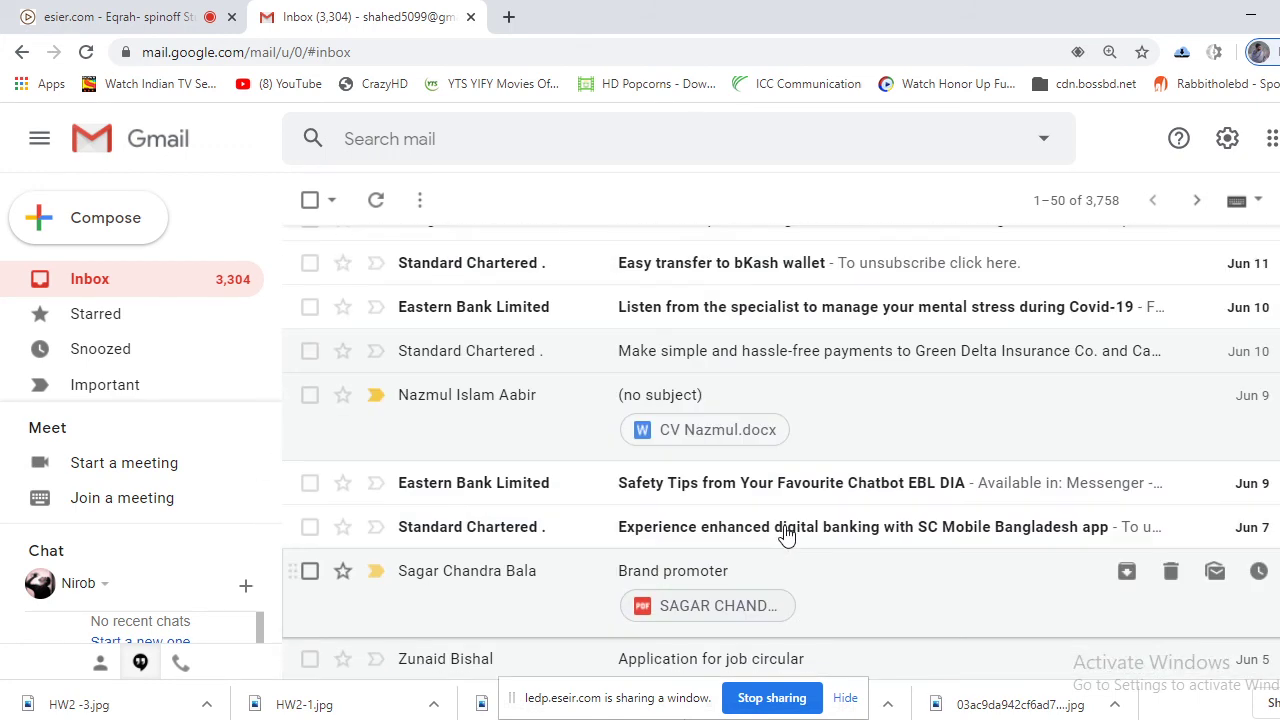
scroll(786, 449, "up", 1)
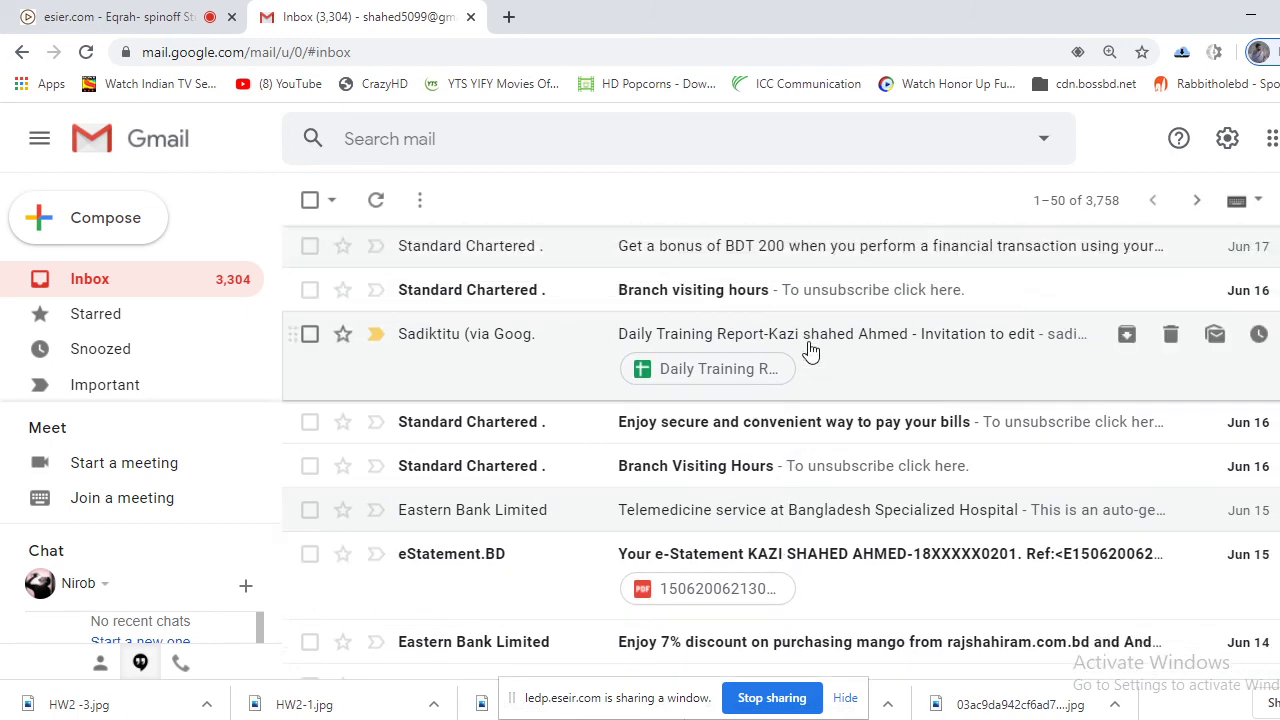
left_click(810, 350)
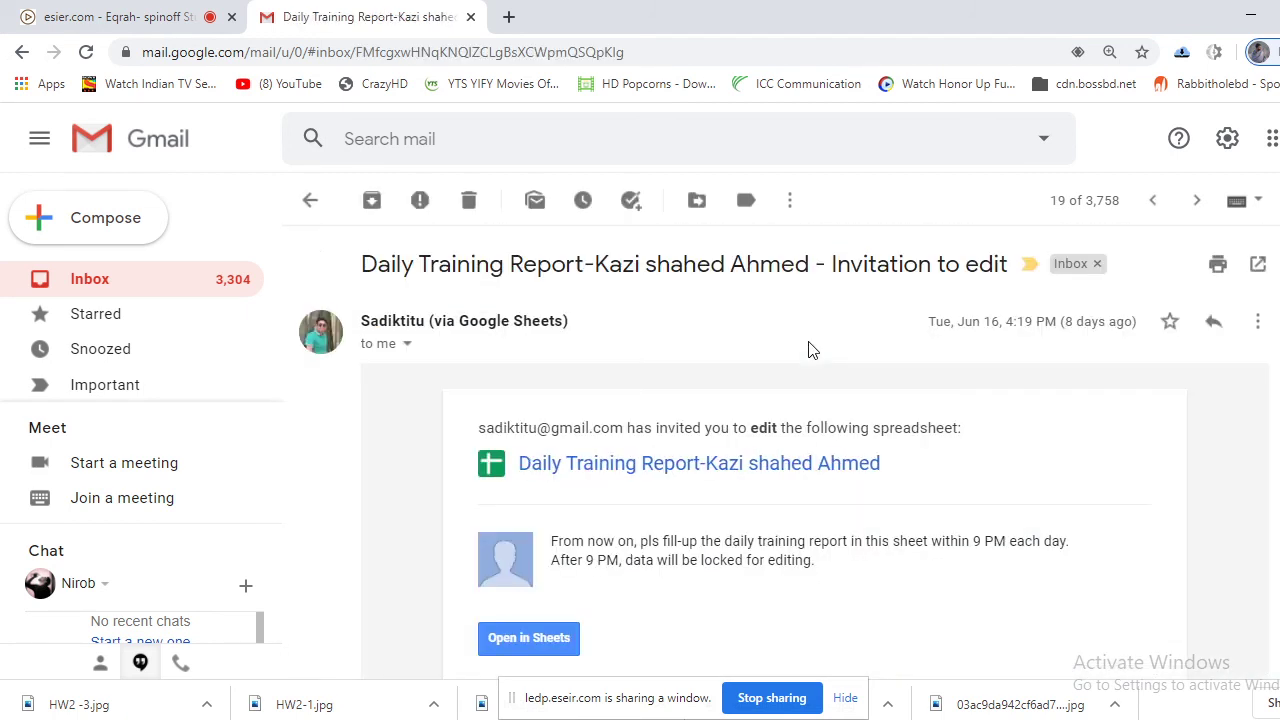
left_click(22, 52)
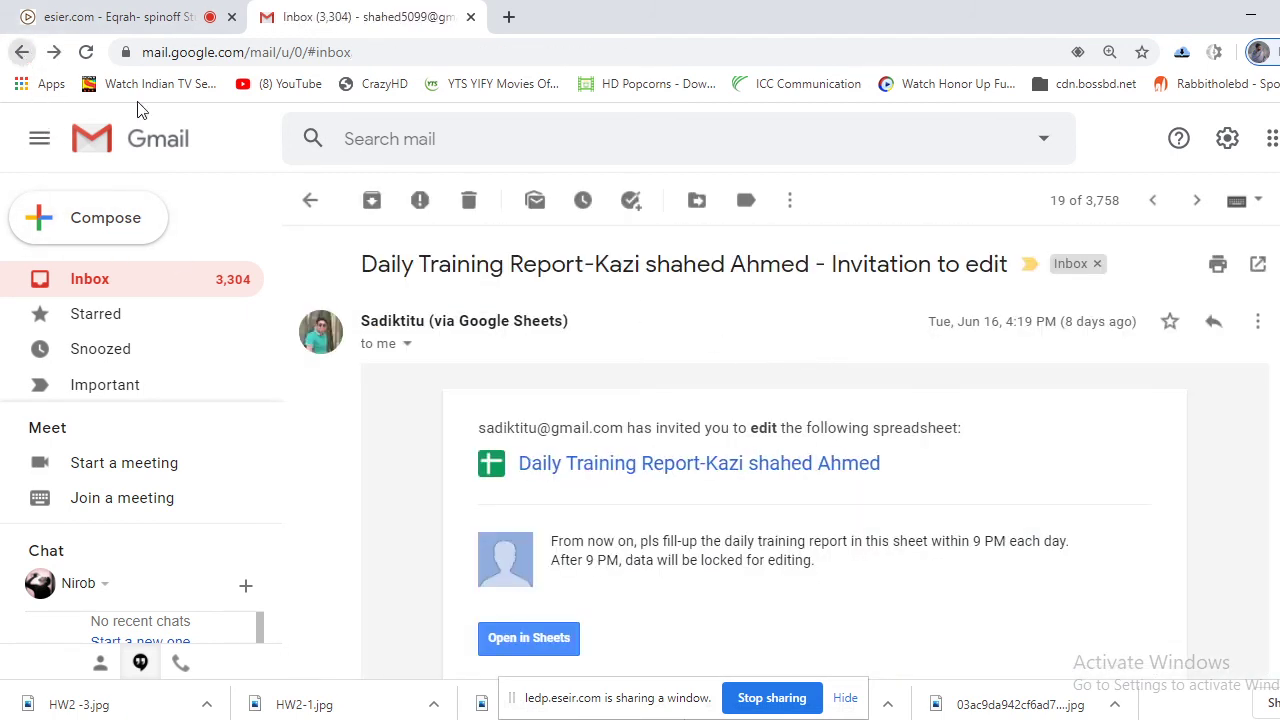
Preview the 03GDNG07019 Attendence Sheet.xlsx attachment from the LEDP NAOGAON email
scroll(677, 354, "up", 3)
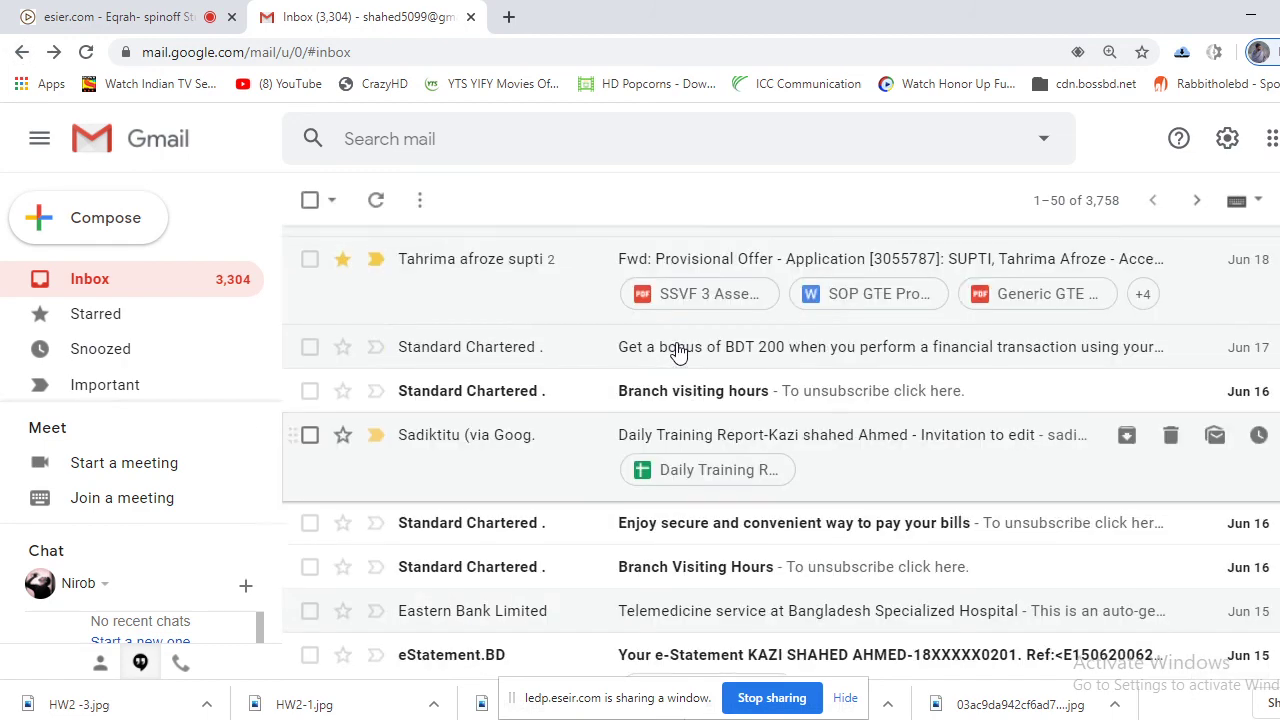
scroll(677, 350, "up", 1)
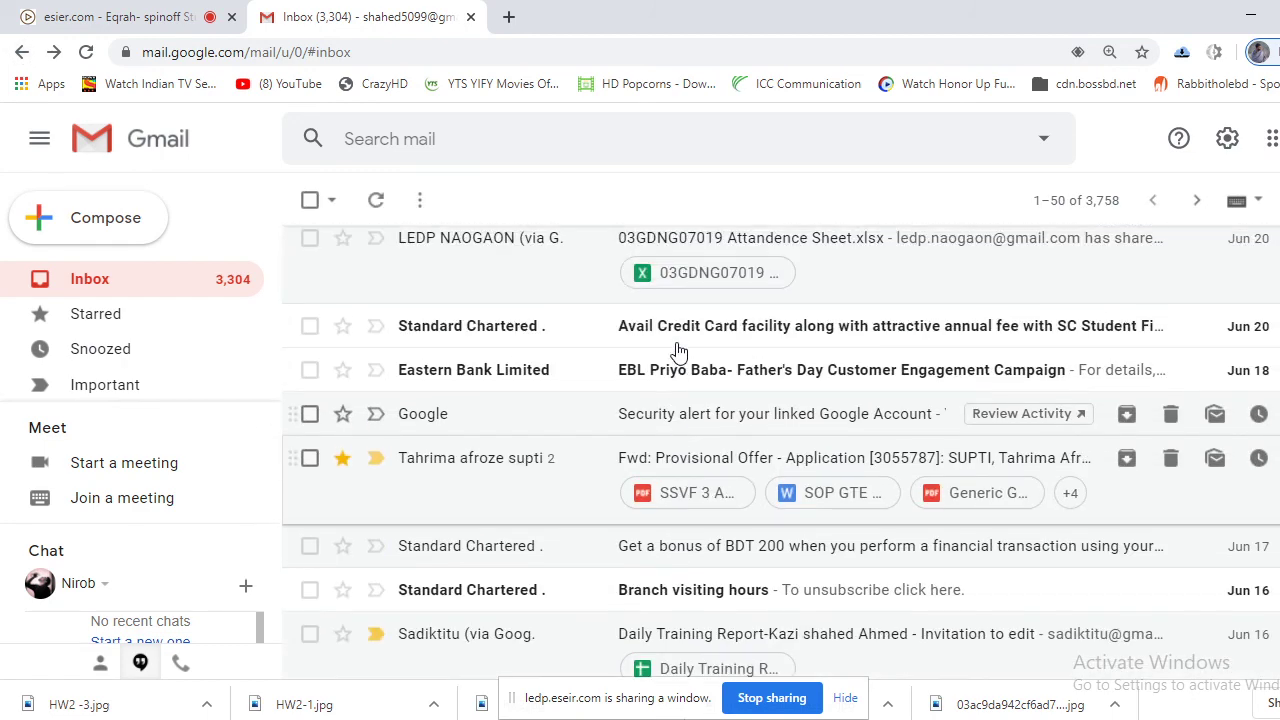
left_click(718, 278)
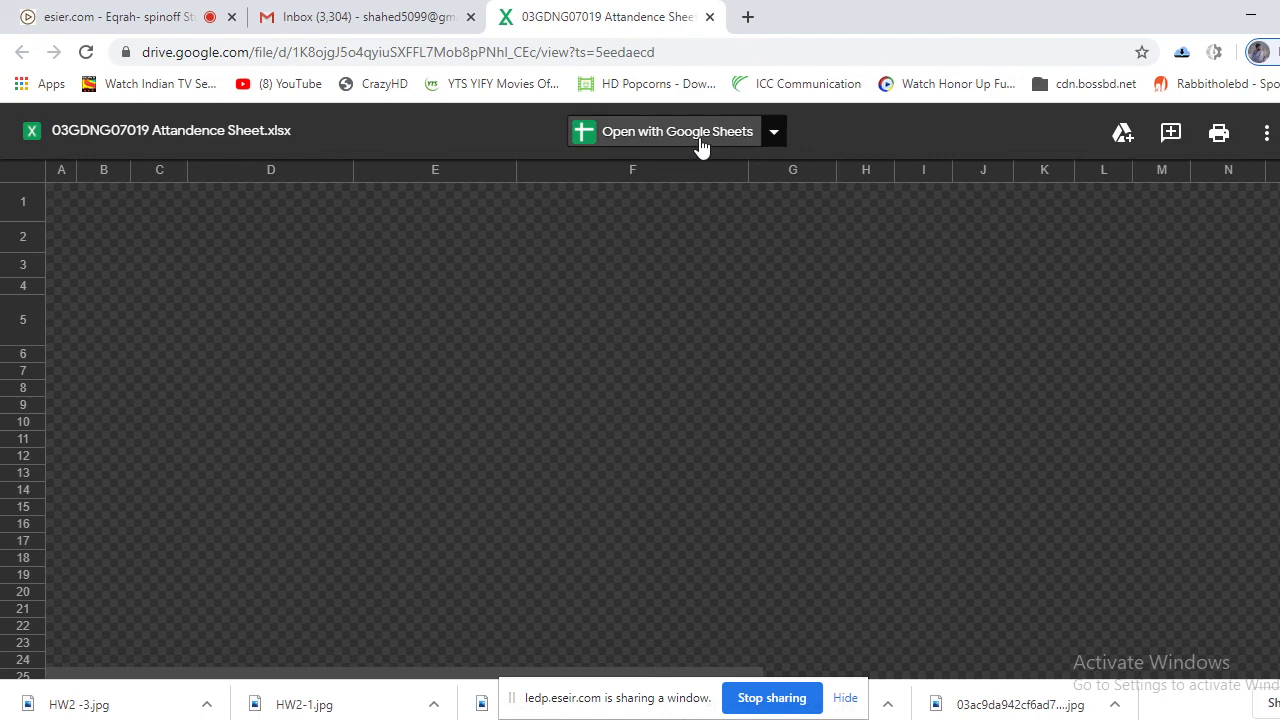
Open the attendance file in Google Sheets and scroll right to the Day'09 date cell
left_click(699, 133)
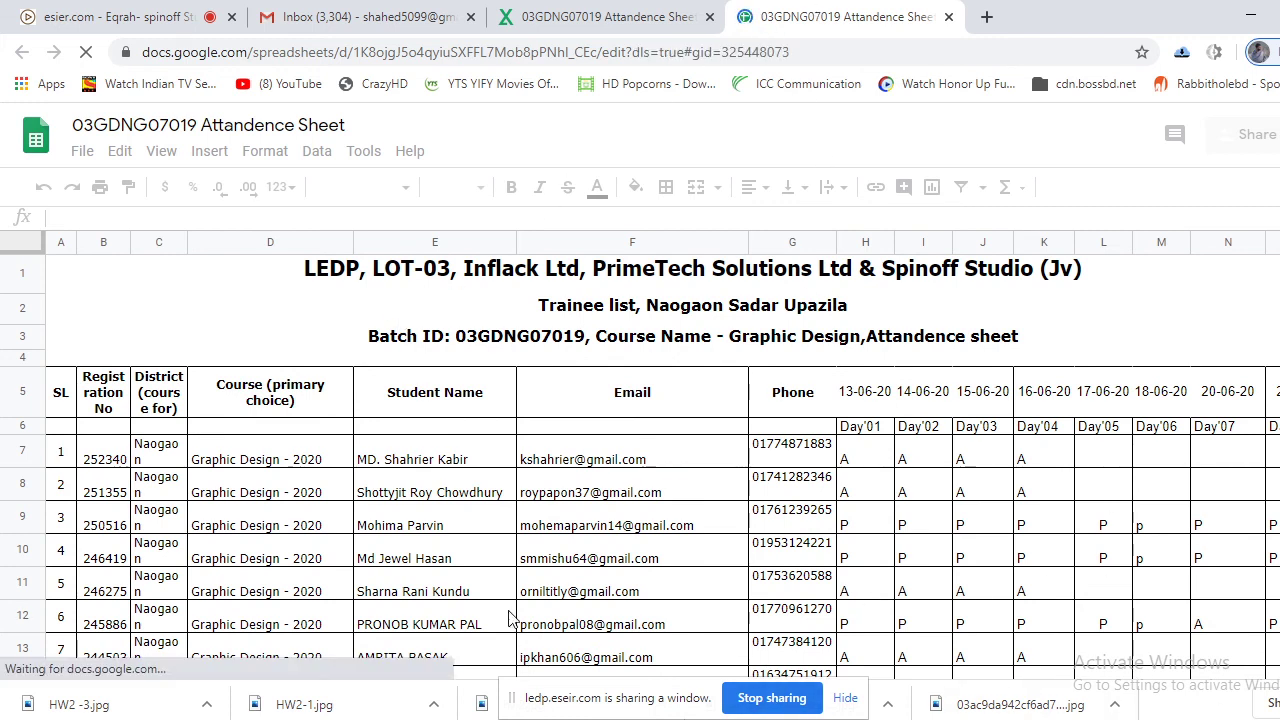
scroll(900, 430, "down", 2)
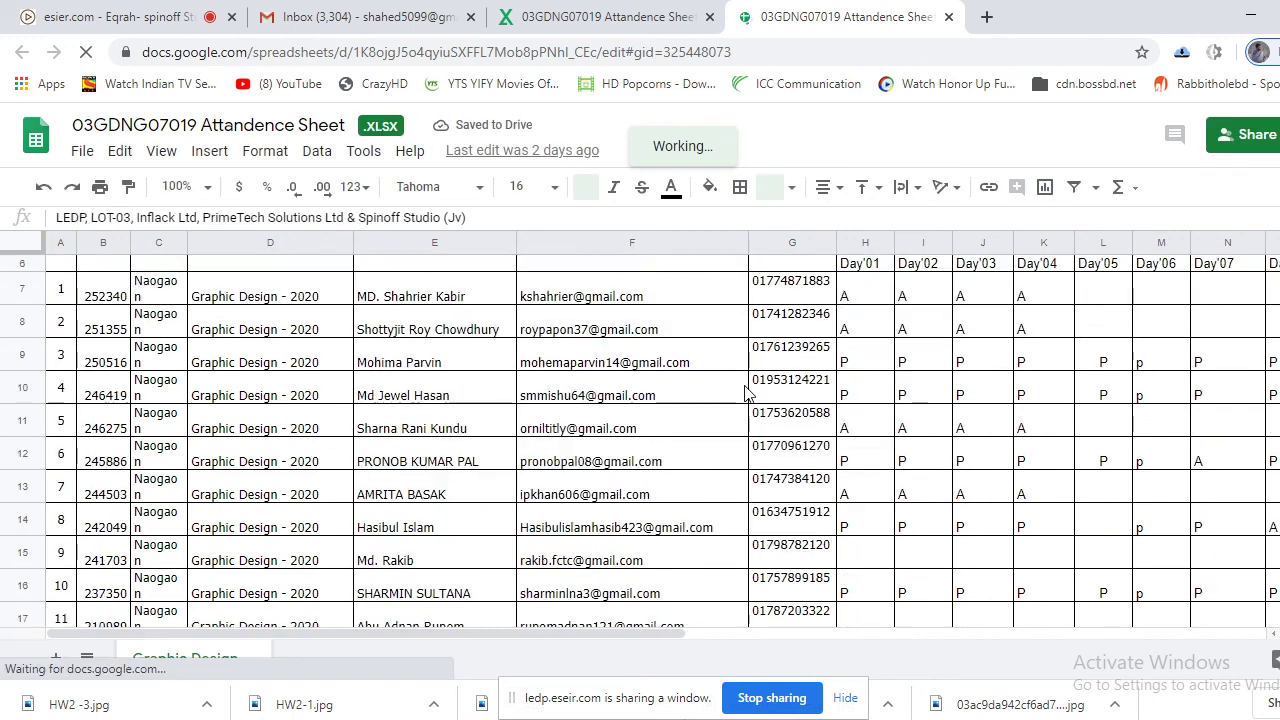
scroll(938, 405, "up", 1)
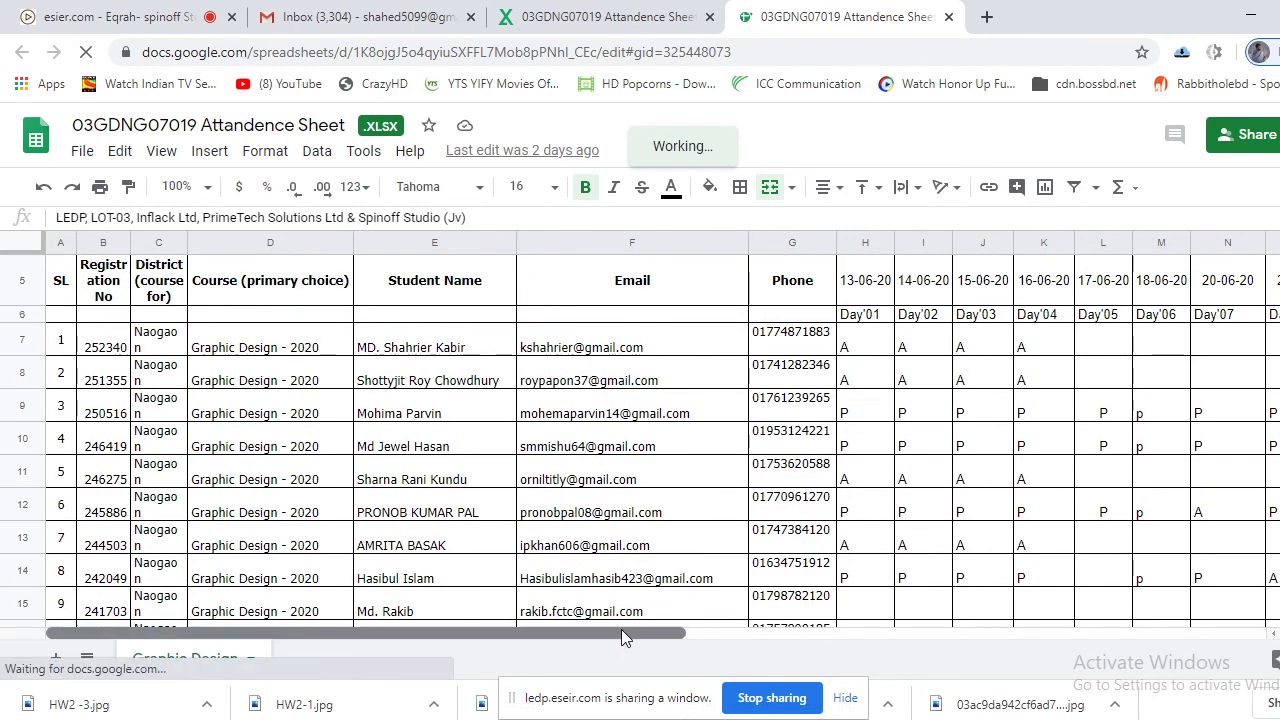
left_click_drag(621, 630, 826, 606)
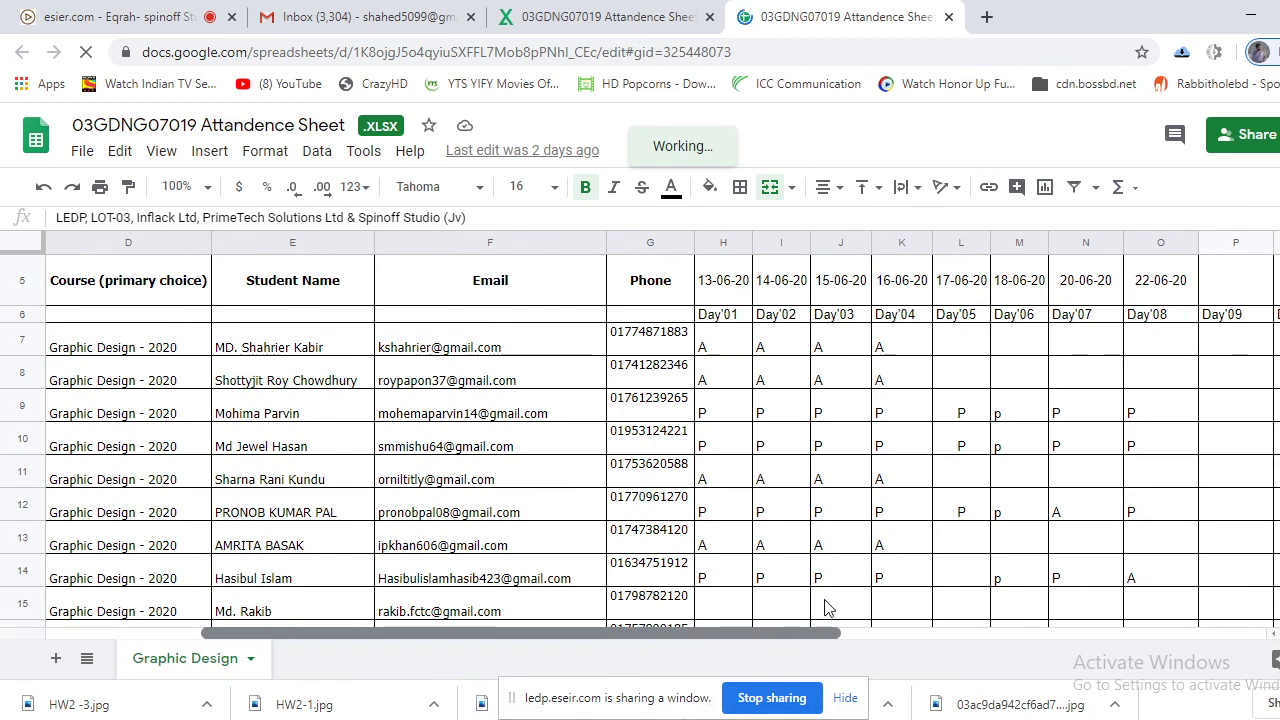
double_click(1235, 288)
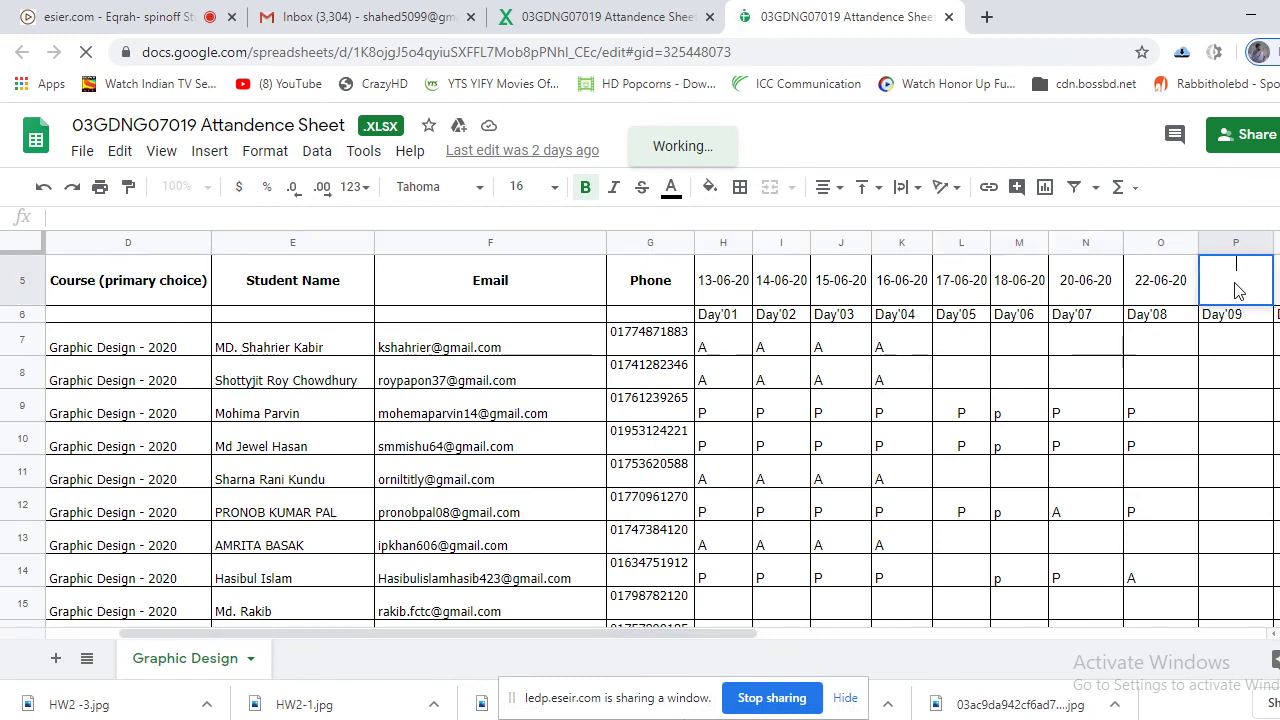
Enter 24-06-20 as the Day'09 date in cell P5
type("2")
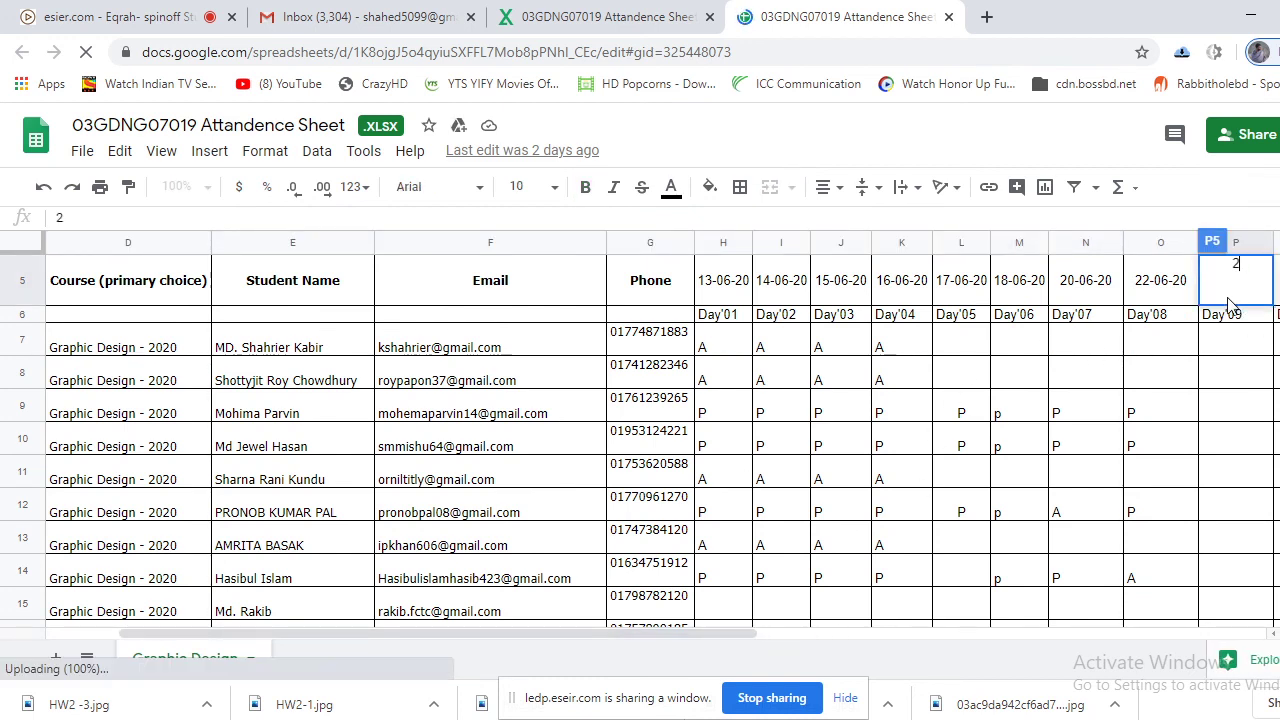
type("4-0")
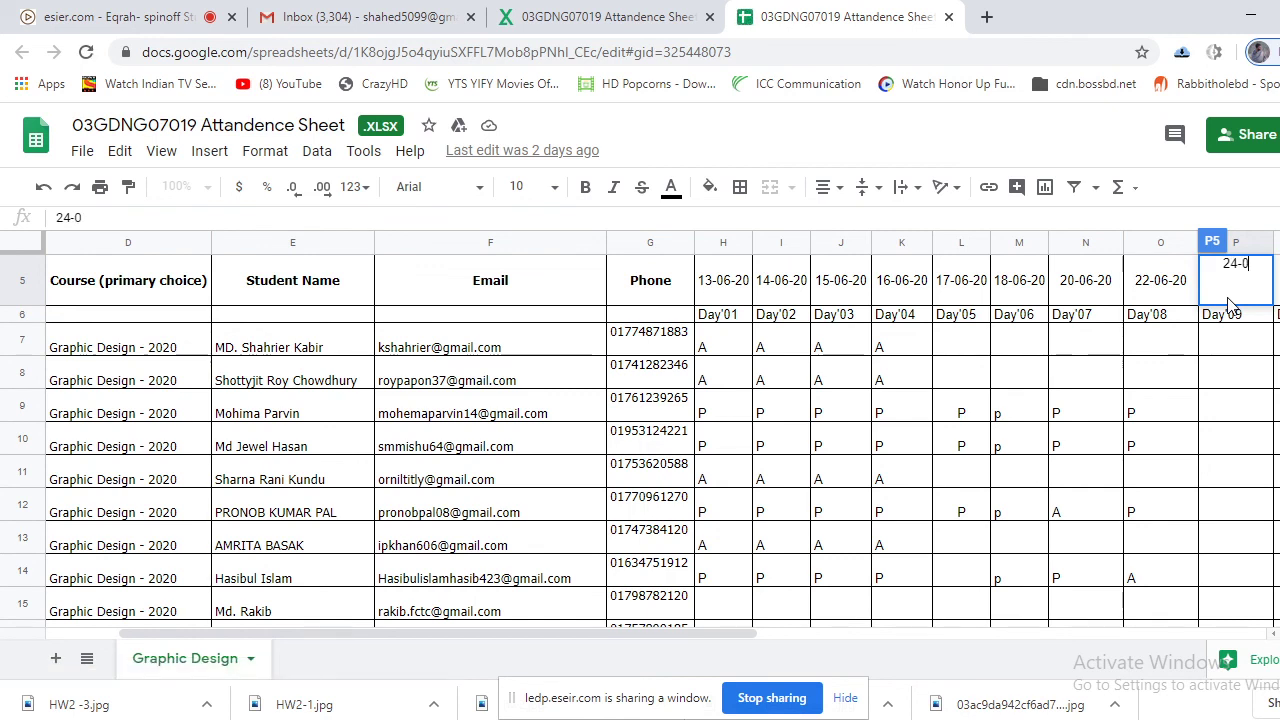
type("6-2020")
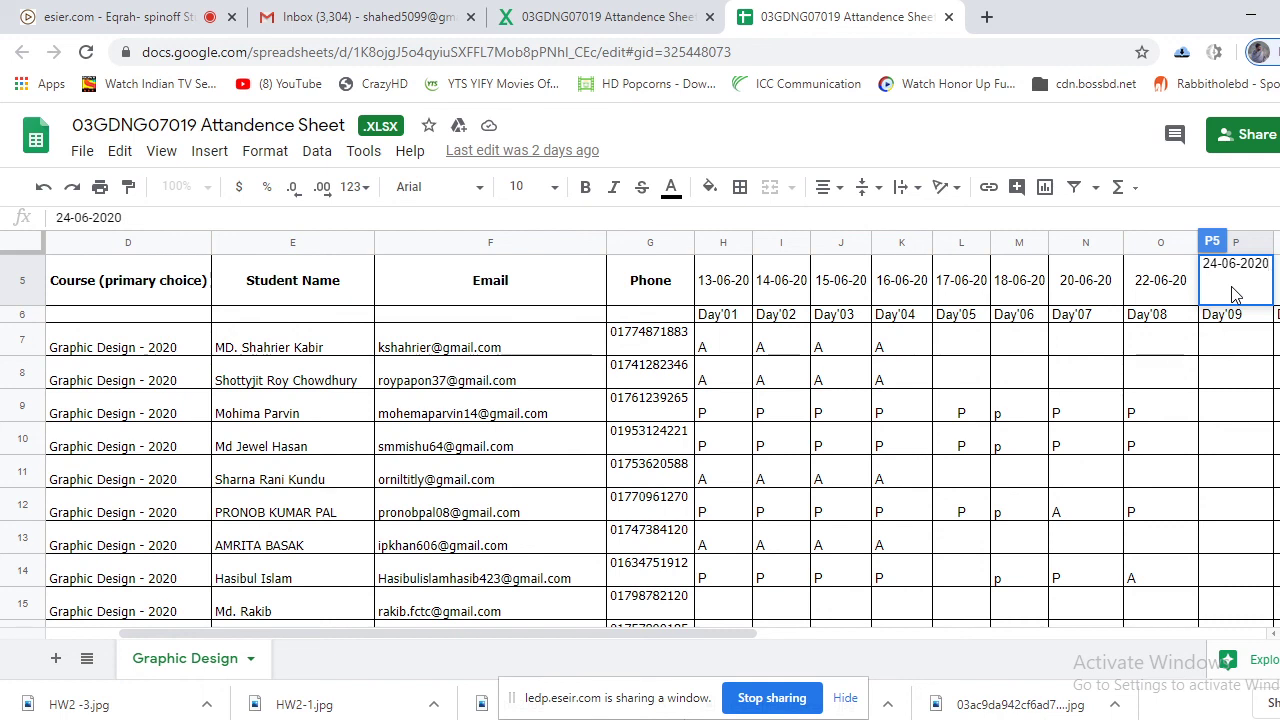
key("BackSpace")
key("BackSpace")
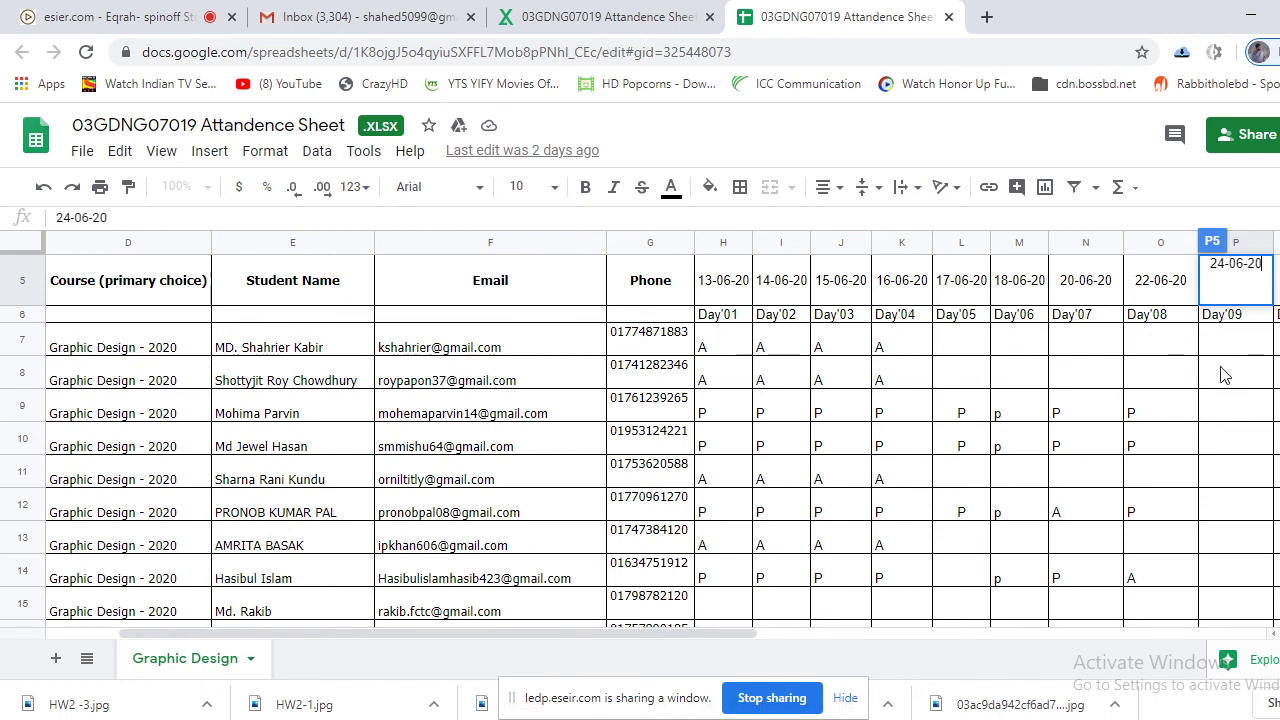
left_click(1226, 421)
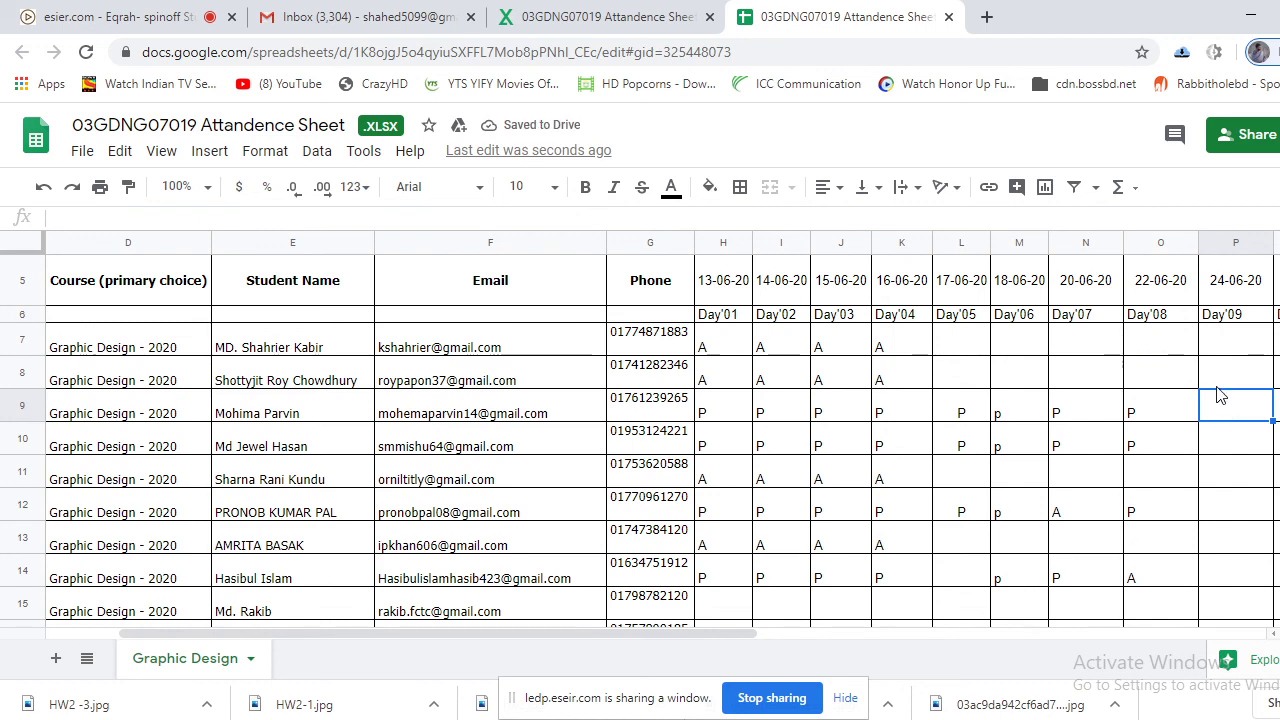
right_click(1220, 414)
Mark Day'09 attendance as P in P9, P10 and P12, and A in P14
left_click(1218, 416)
type("p")
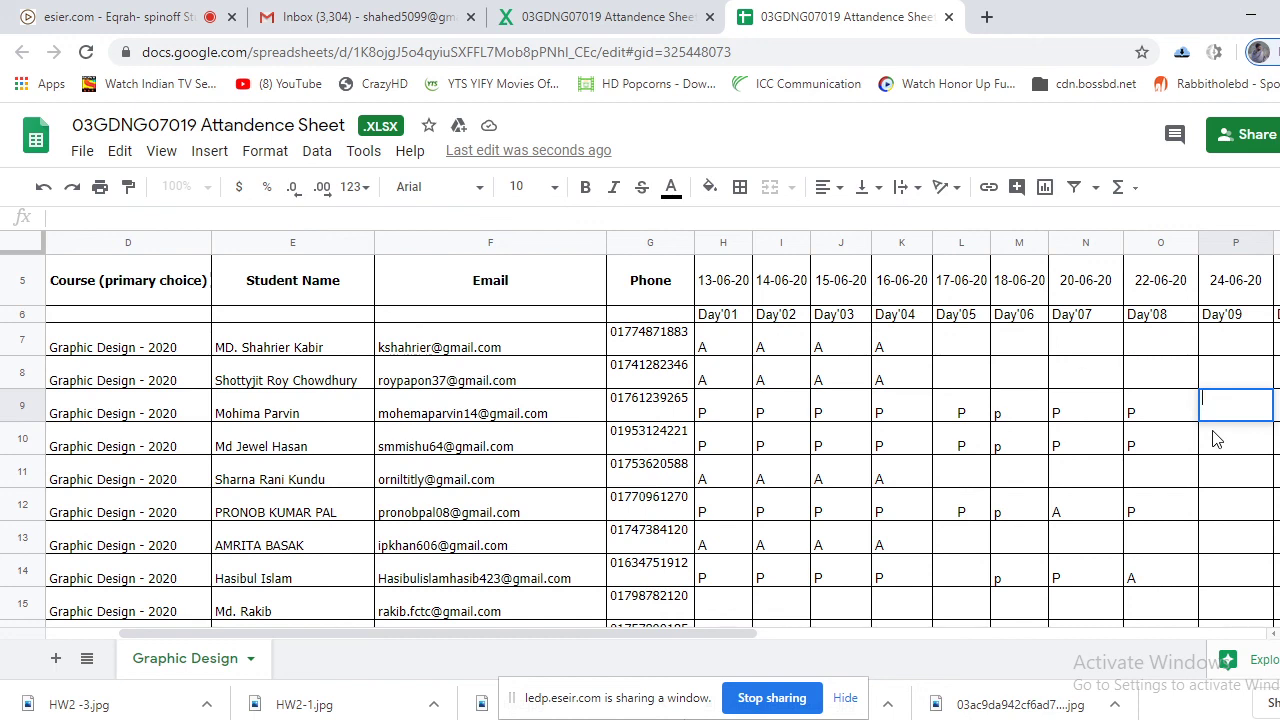
key("Return")
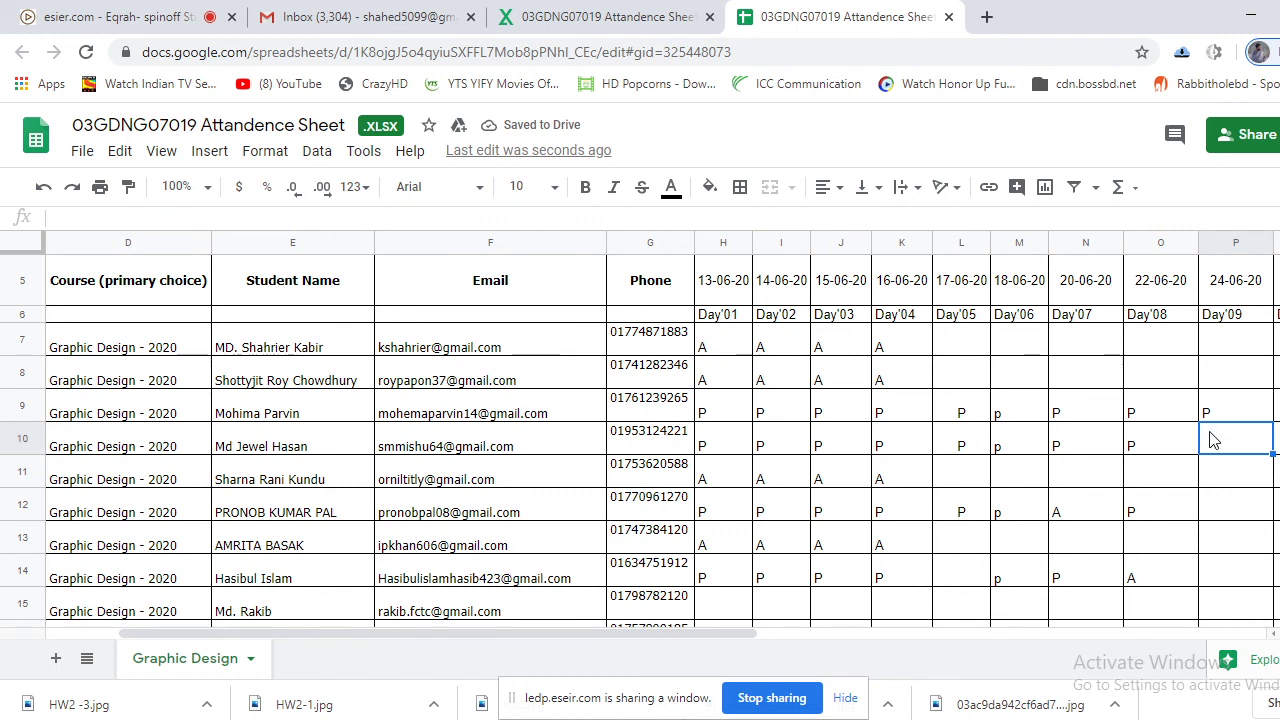
type("P")
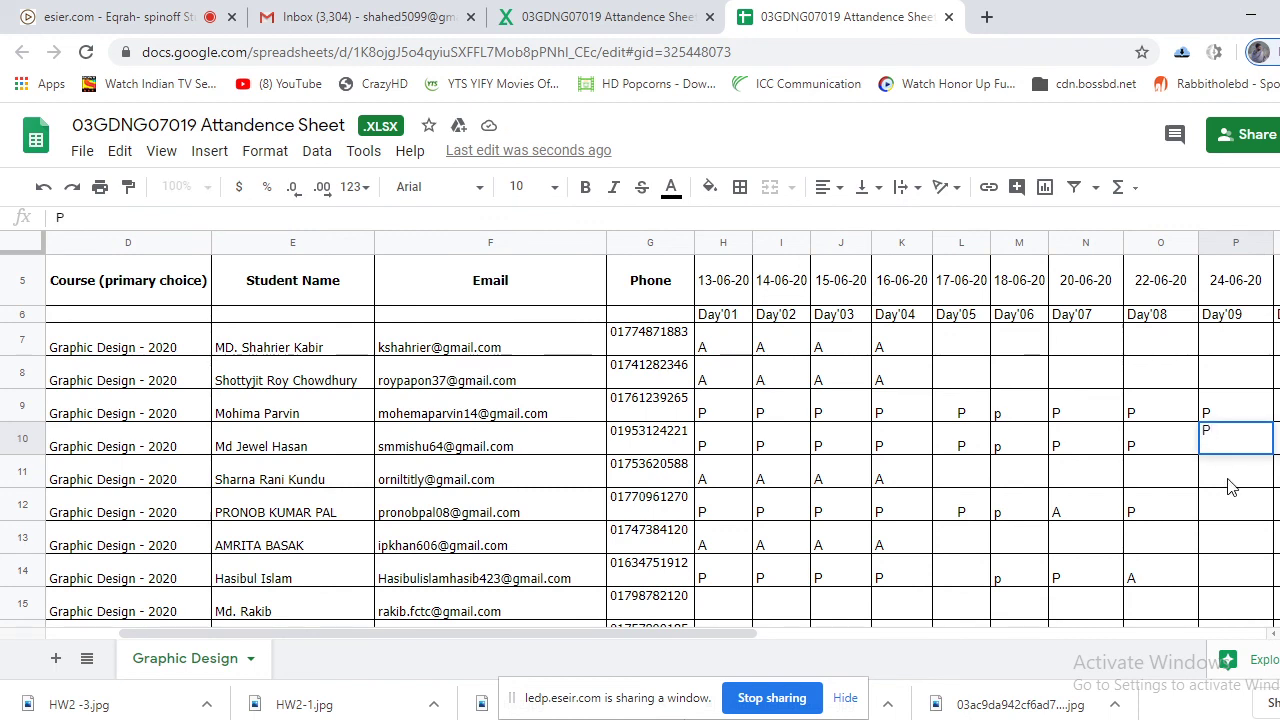
key("Return")
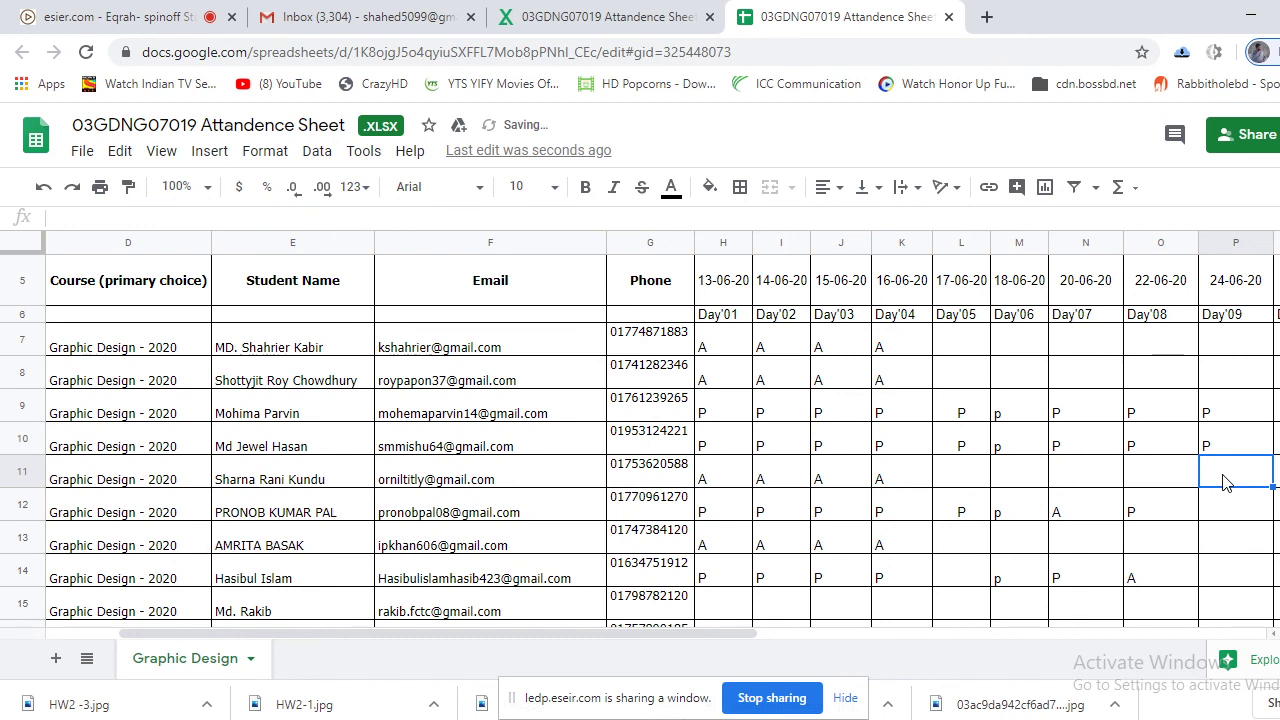
left_click(1236, 520)
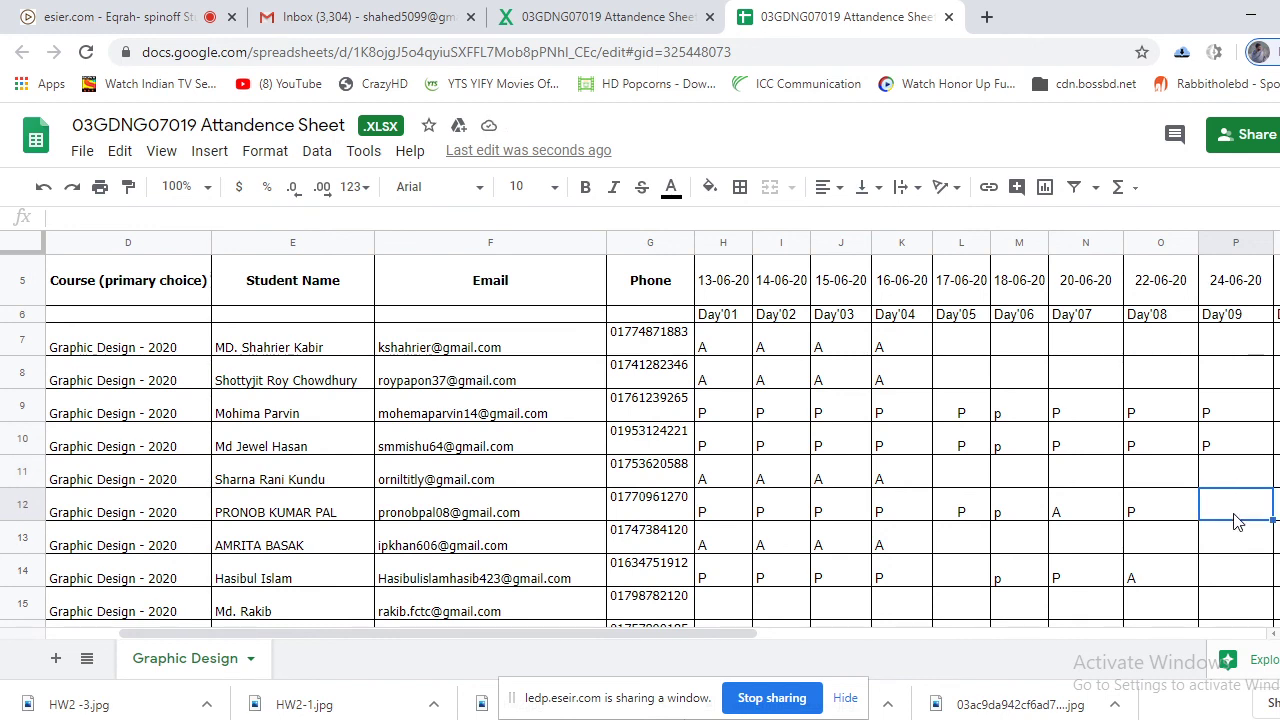
type("P")
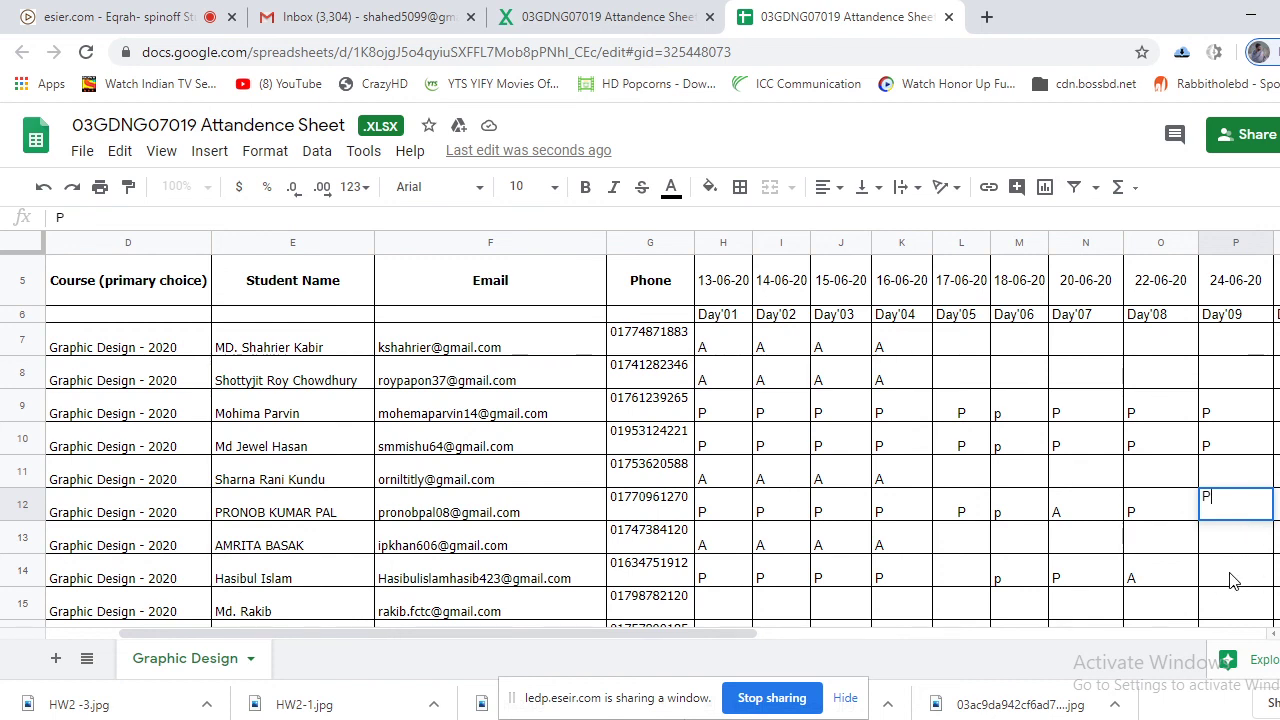
left_click(1232, 578)
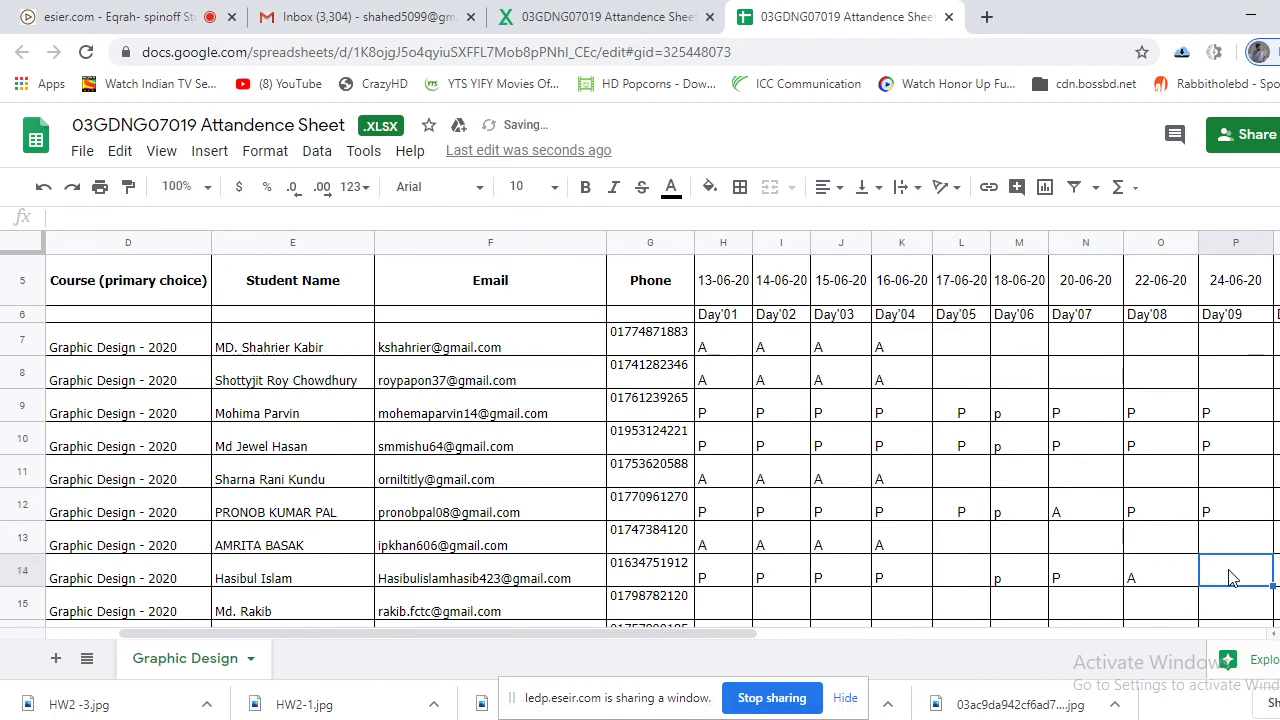
type("A")
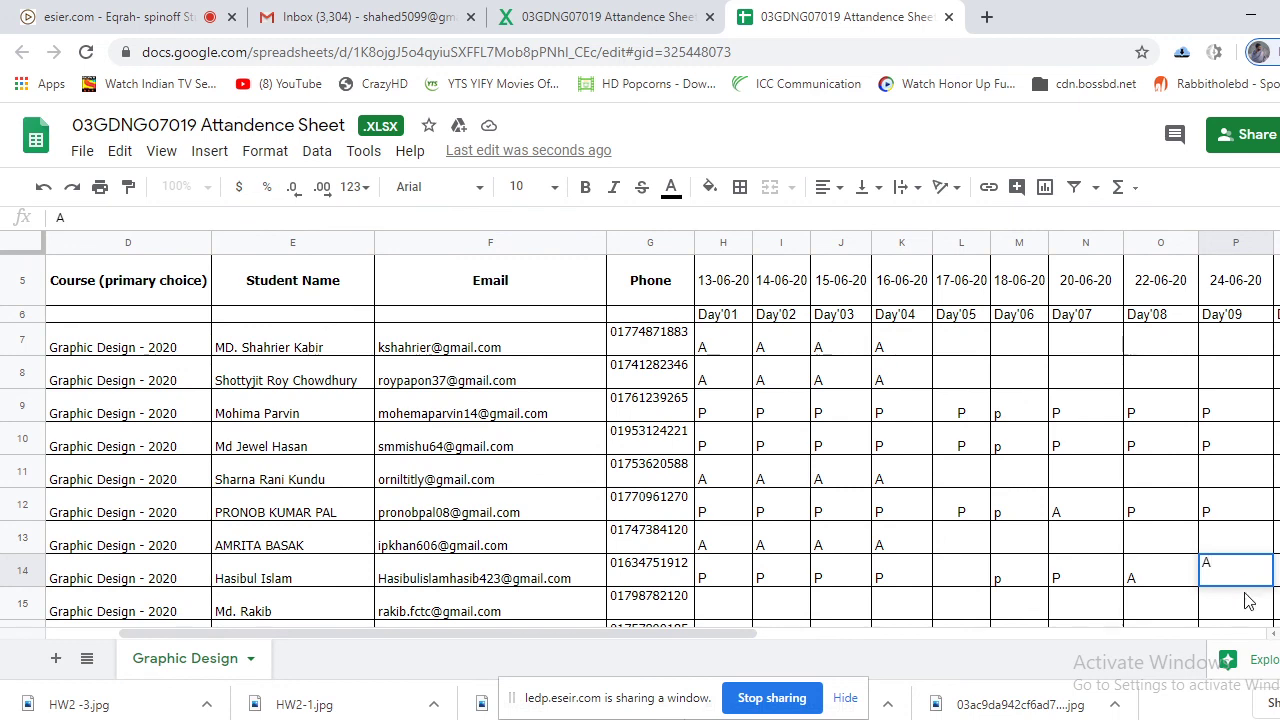
scroll(1238, 595, "down", 2)
scroll(1238, 595, "up", 2)
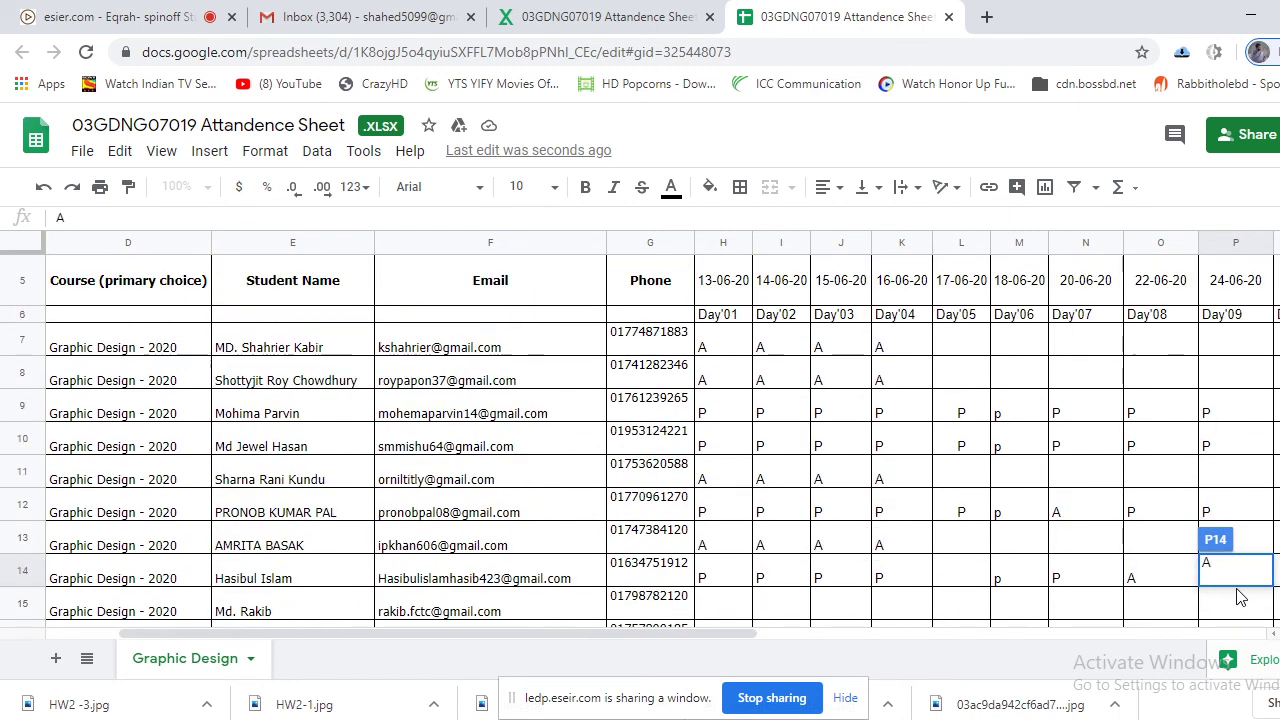
left_click(1253, 513)
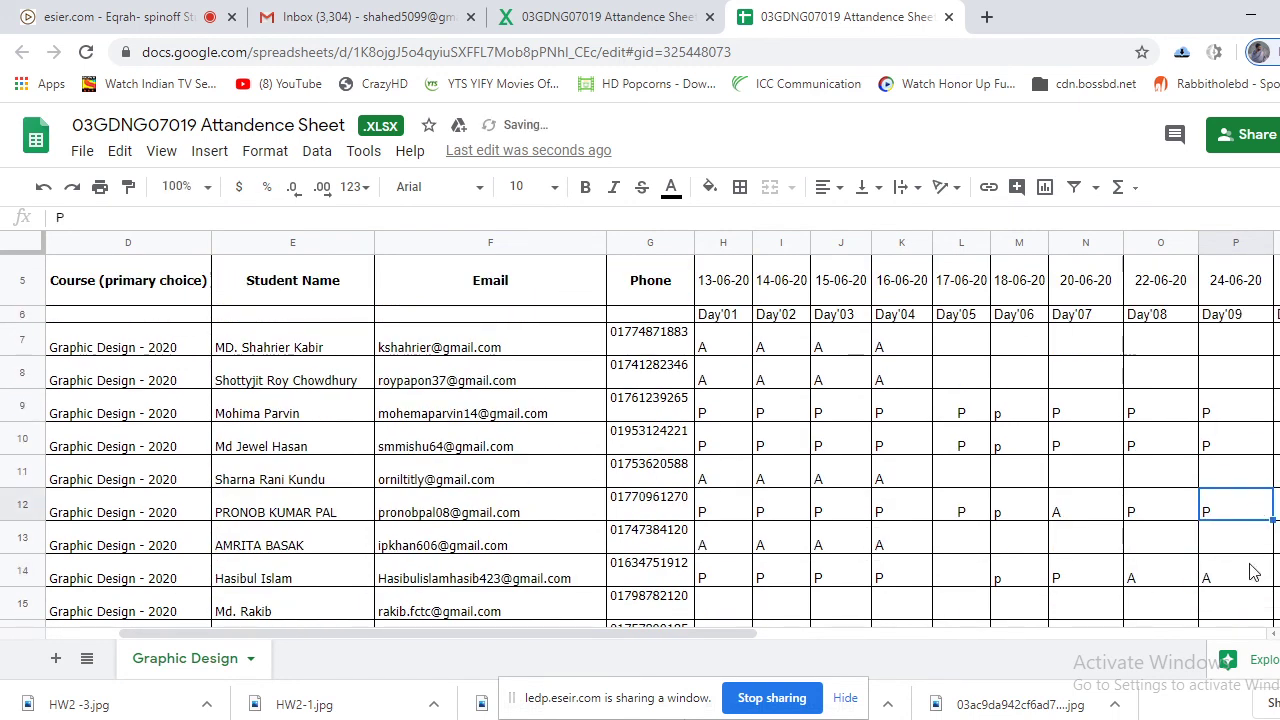
left_click(1258, 603)
scroll(1256, 605, "down", 3)
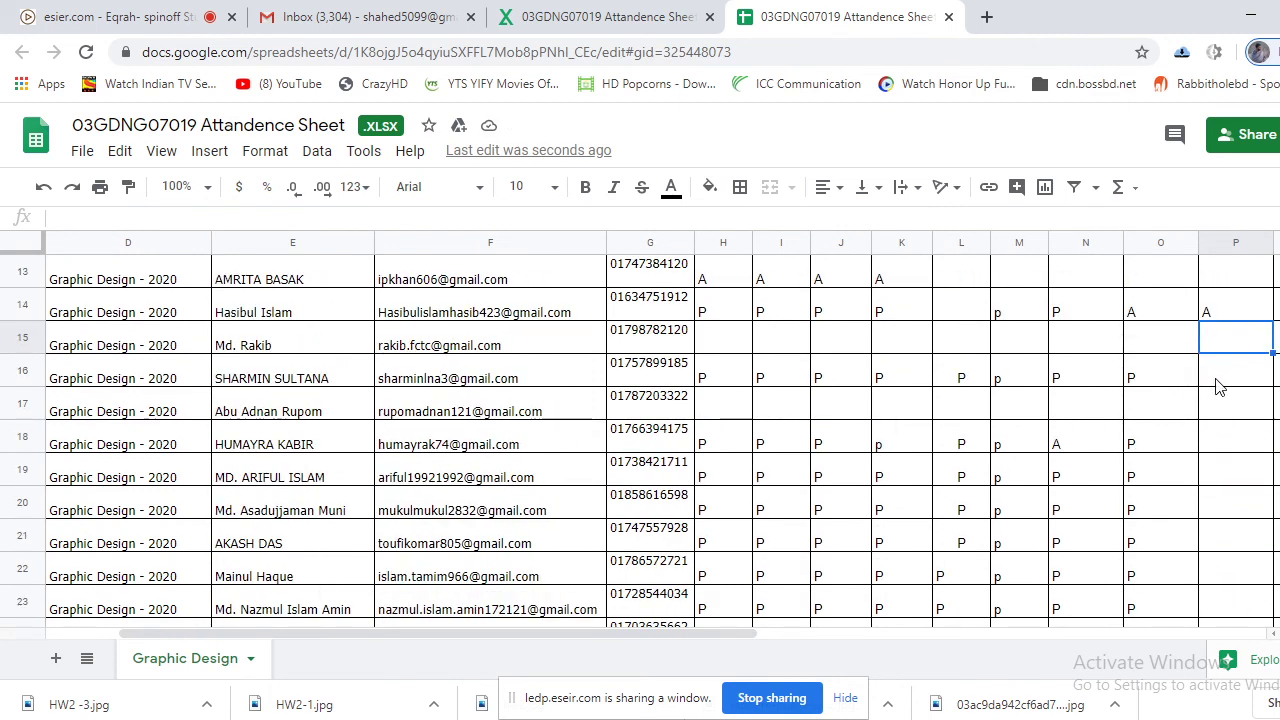
Mark P for rows 16 and 18–23 in the Day'09 column
left_click(1218, 384)
type("P")
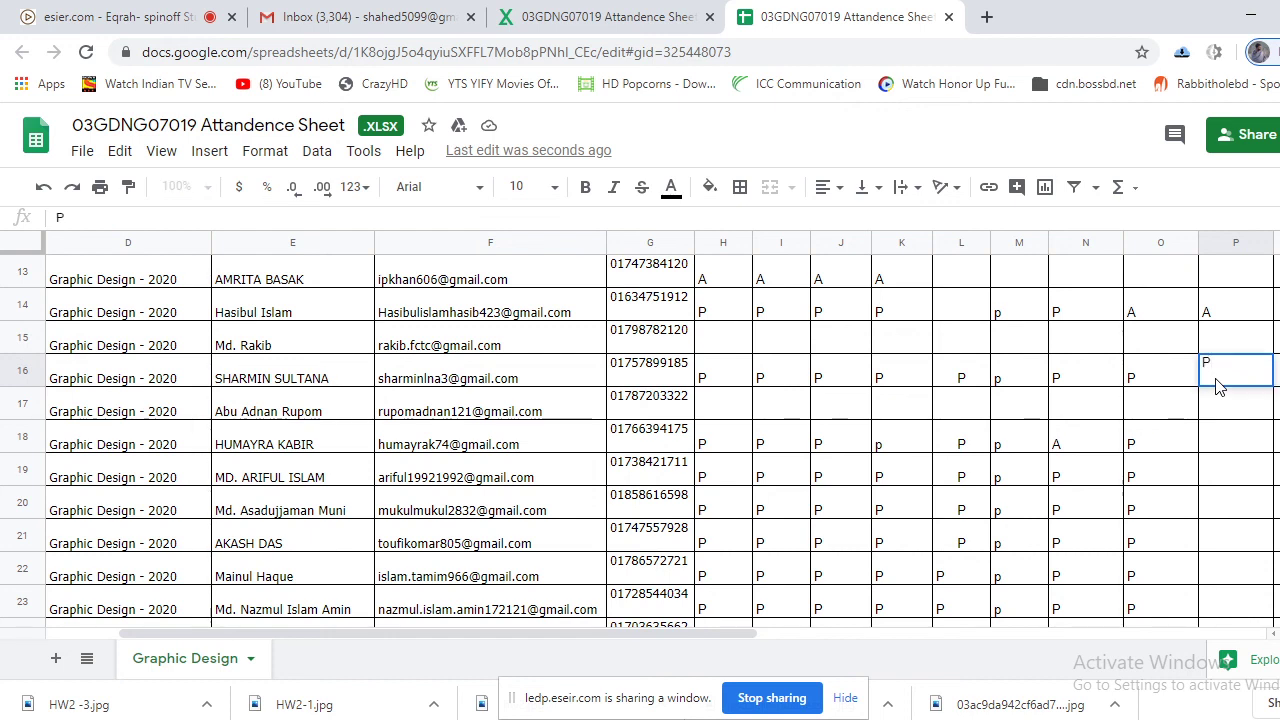
left_click(1234, 433)
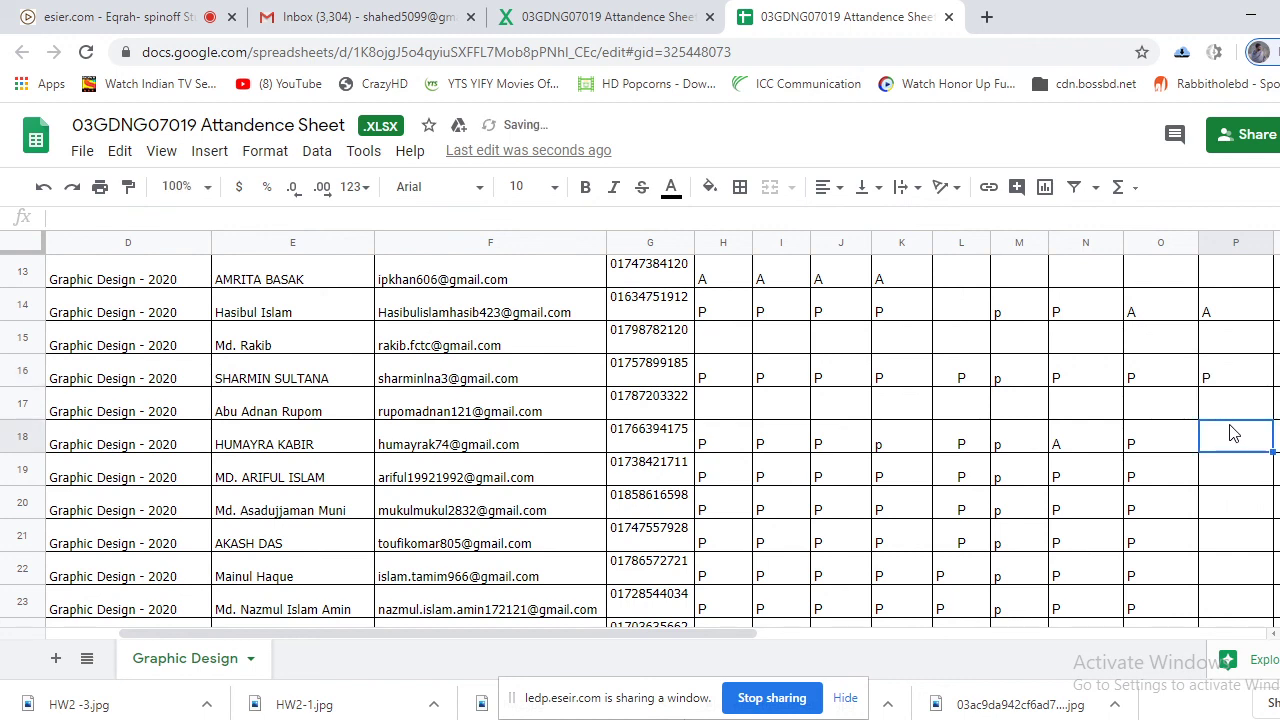
type("P")
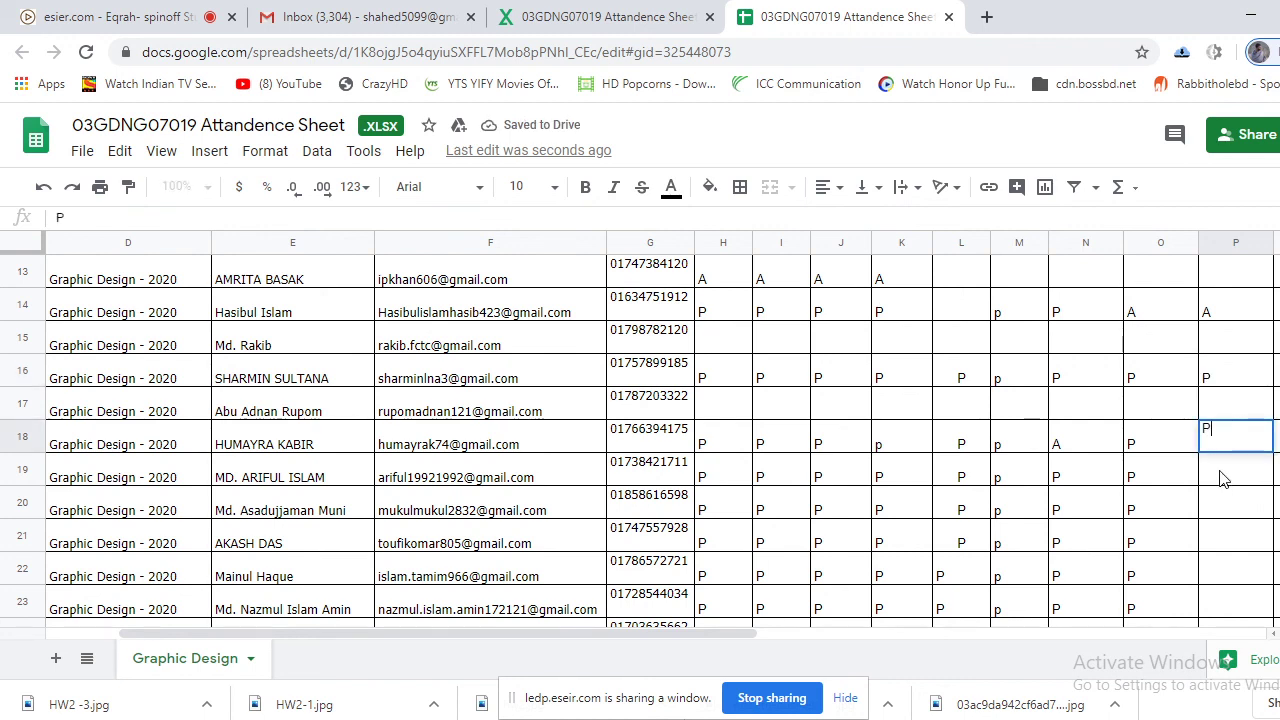
left_click(1220, 479)
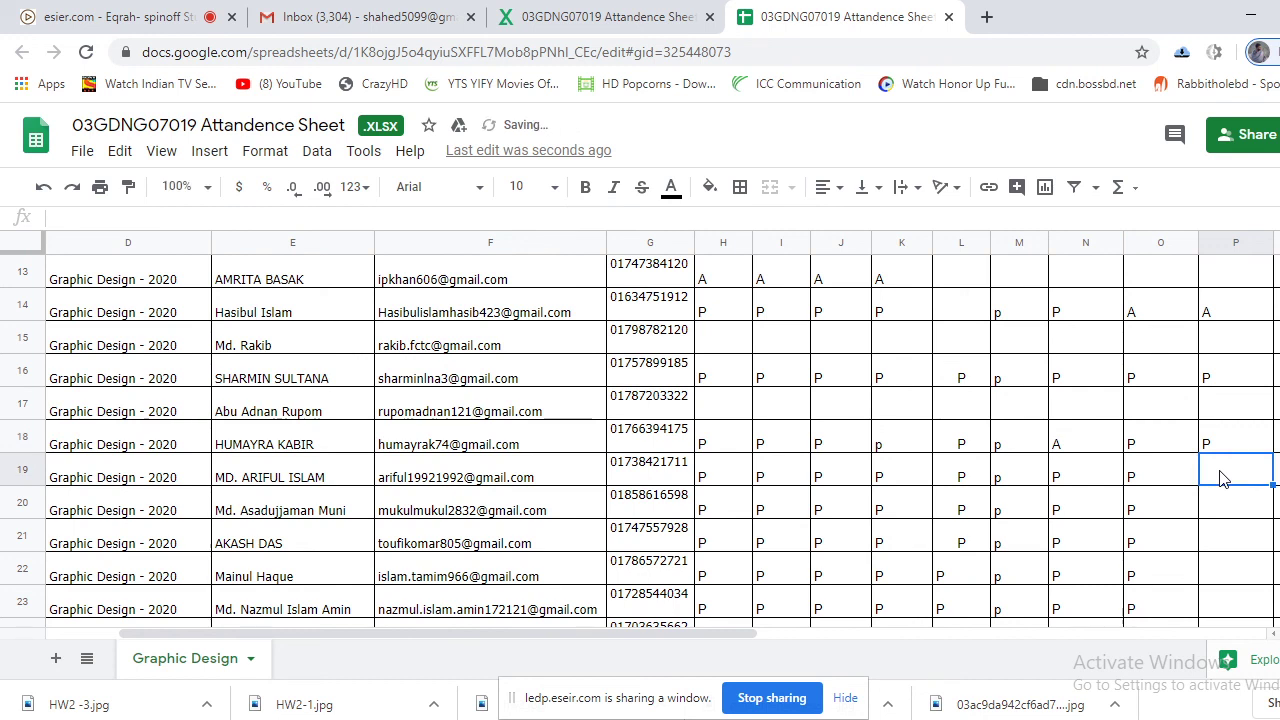
type("P")
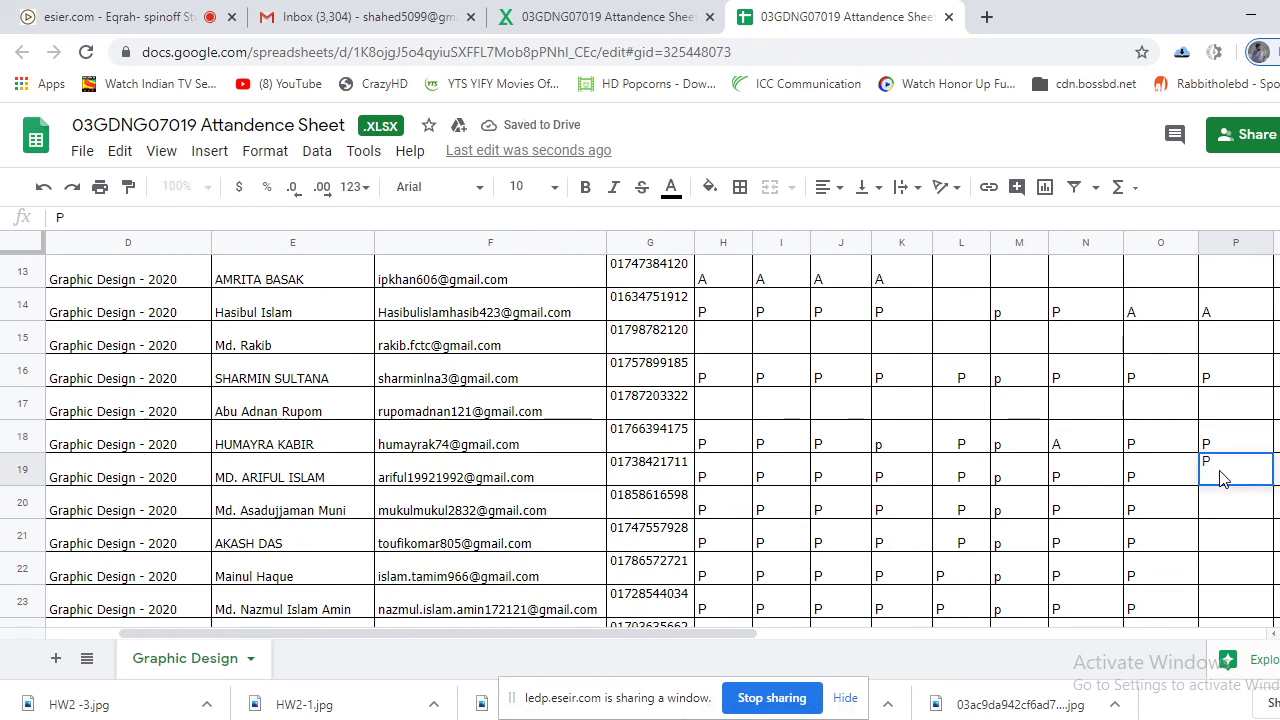
left_click(1238, 510)
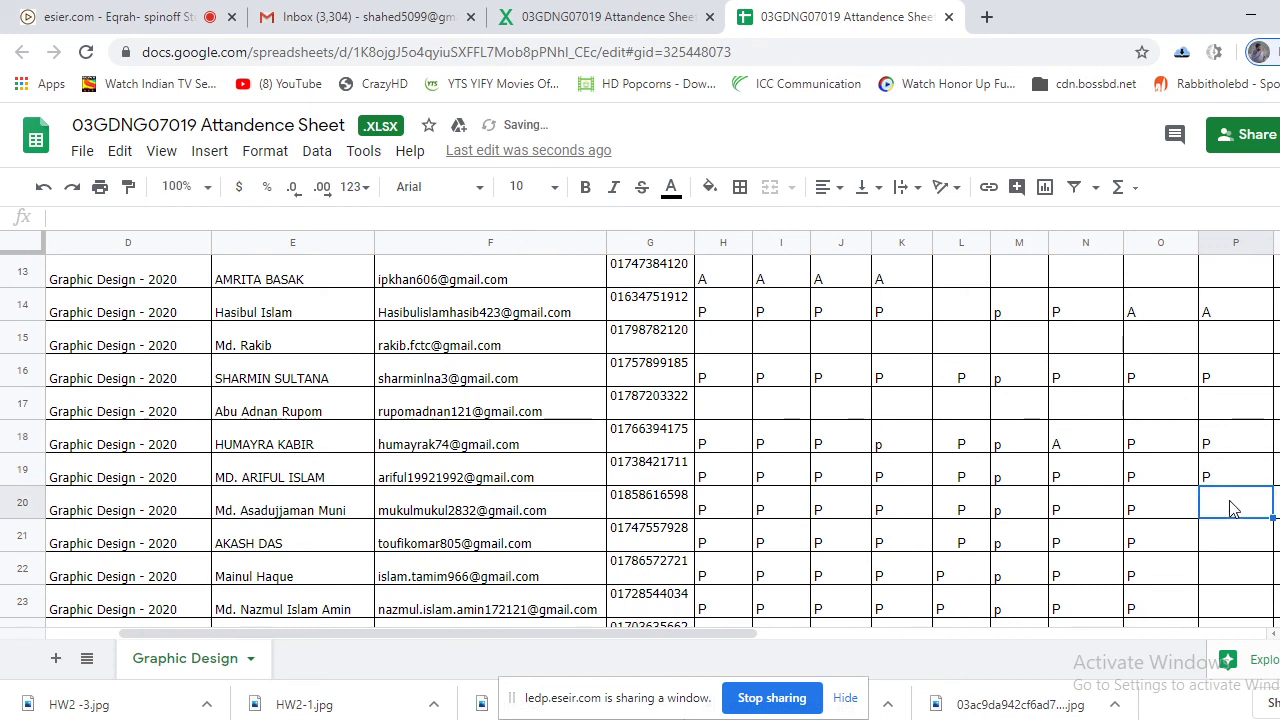
type("P")
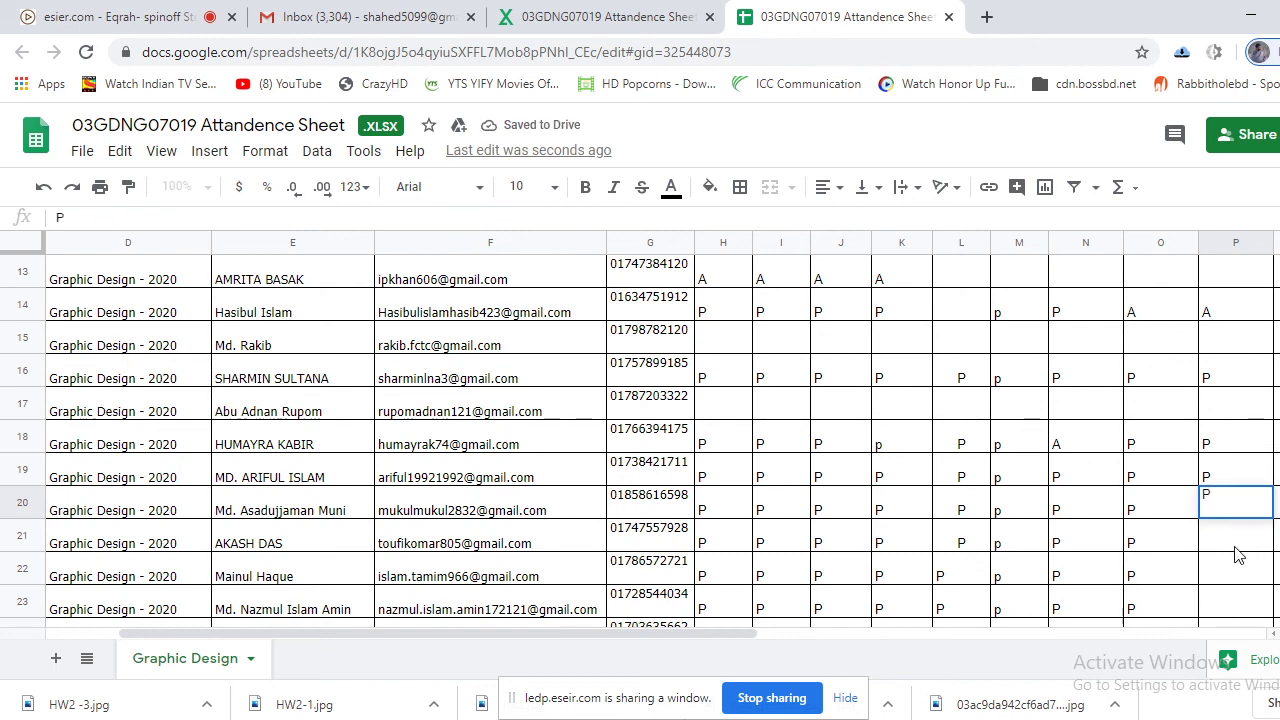
left_click(1238, 541)
type("P")
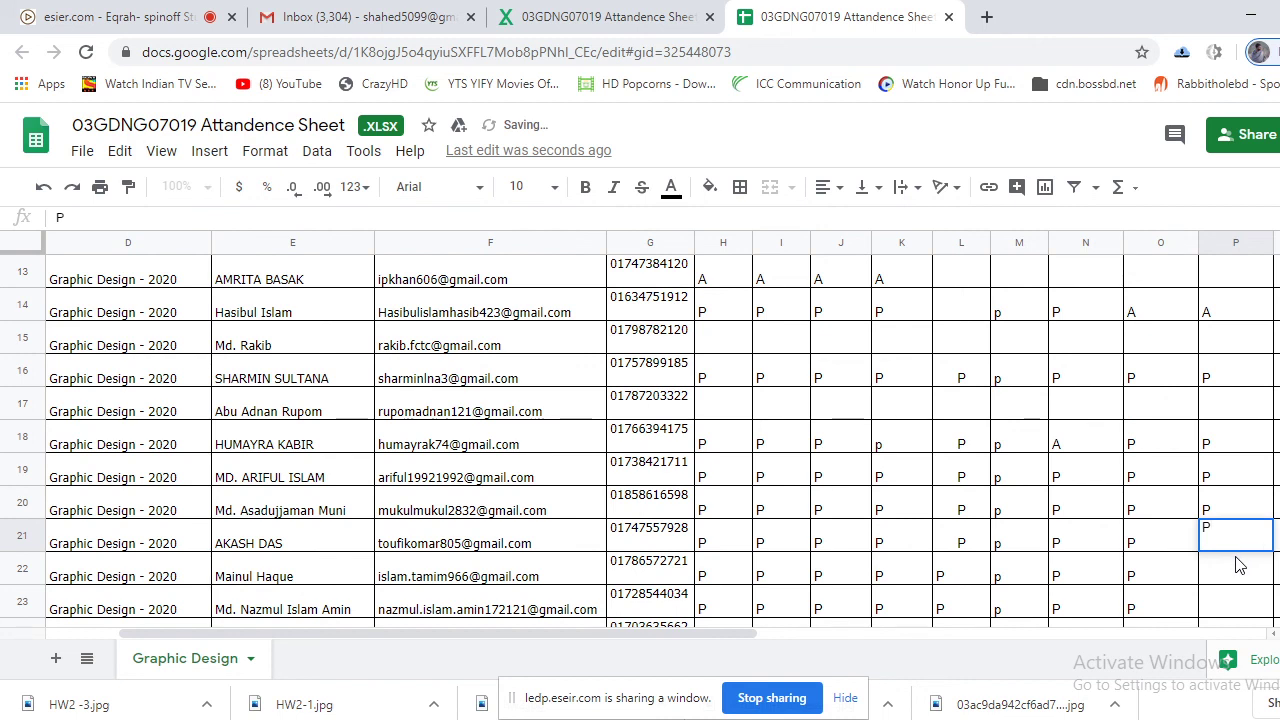
left_click(1222, 570)
type("P")
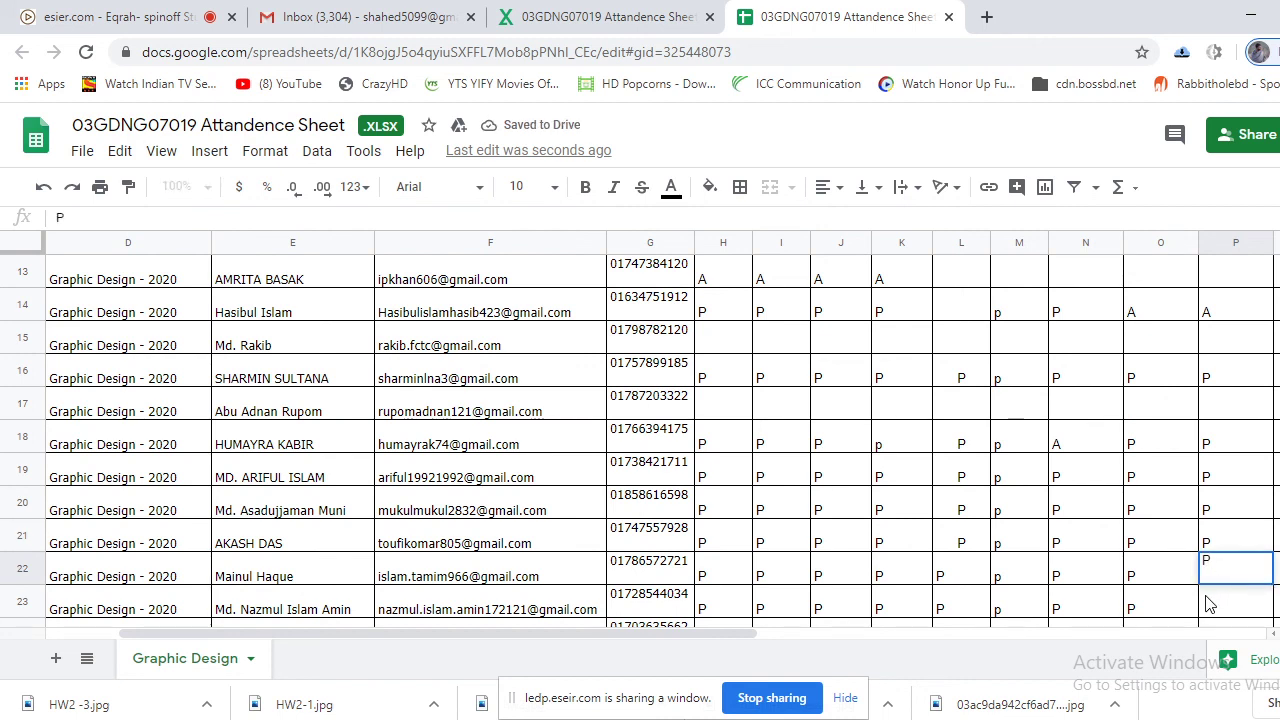
left_click(1238, 604)
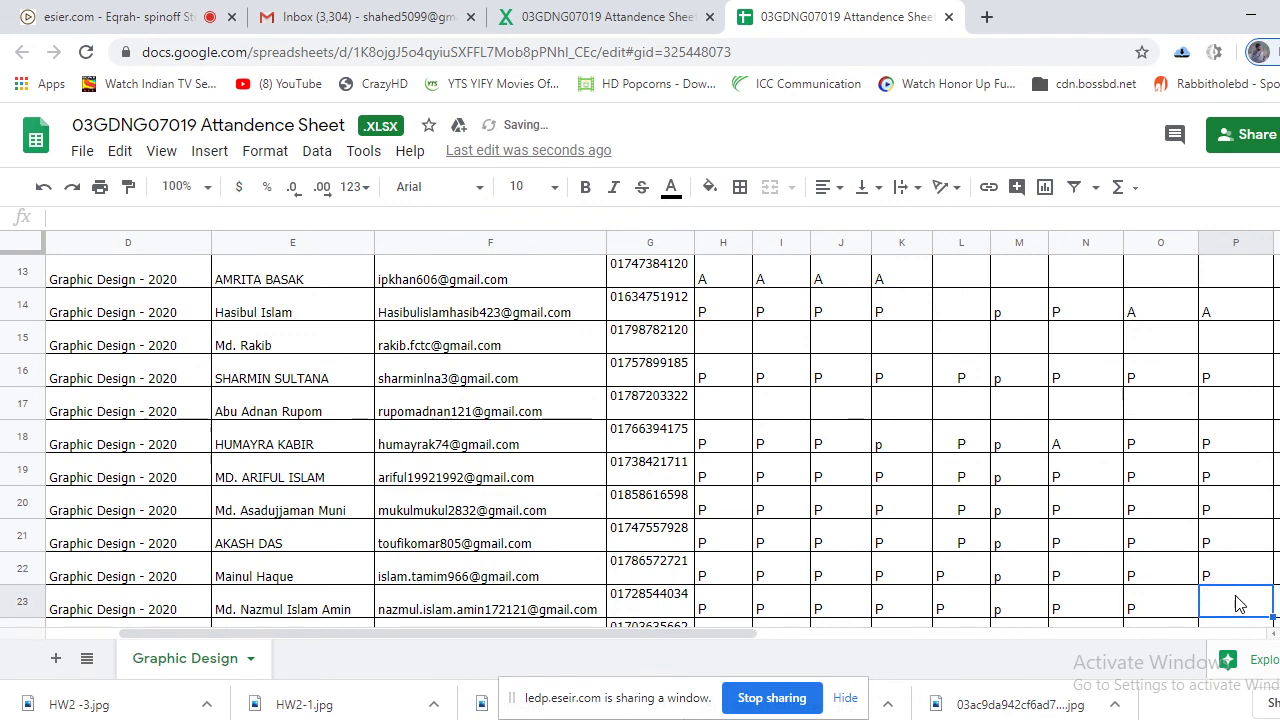
type("P")
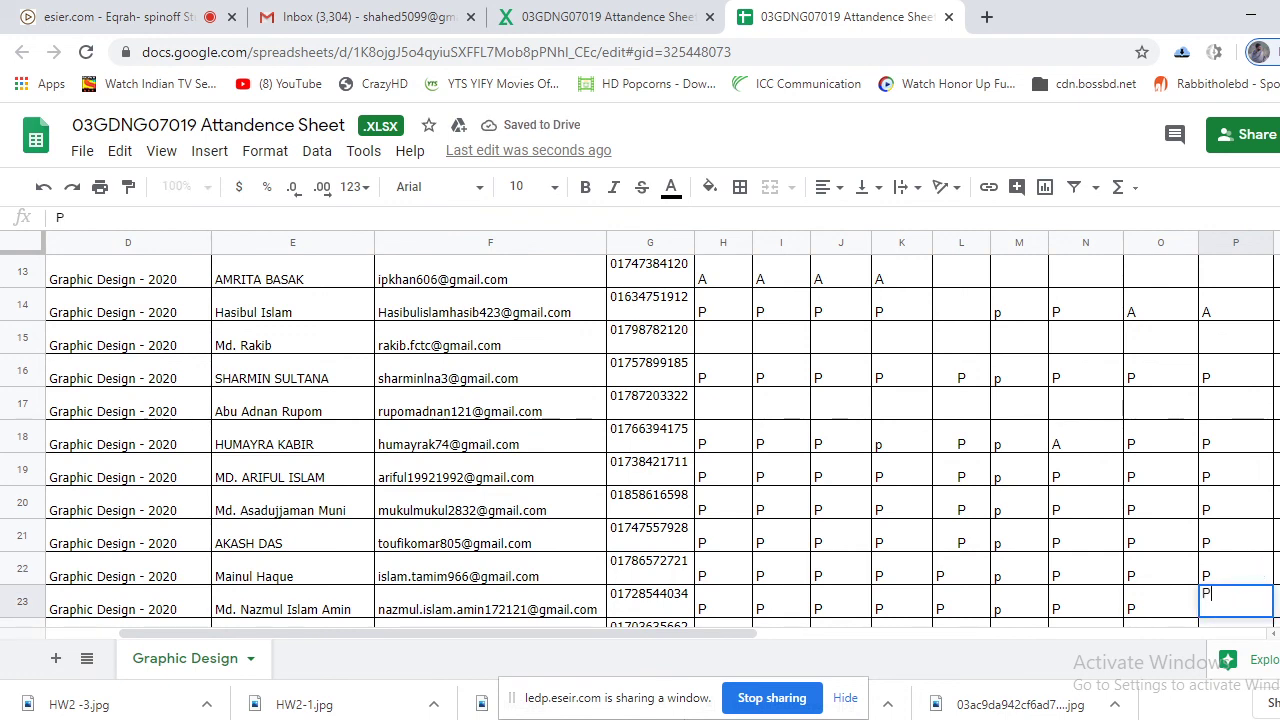
left_click(1276, 572)
Mark P for rows 25–29 in the Day'09 column
scroll(1270, 560, "down", 2)
scroll(640, 440, "down", 1)
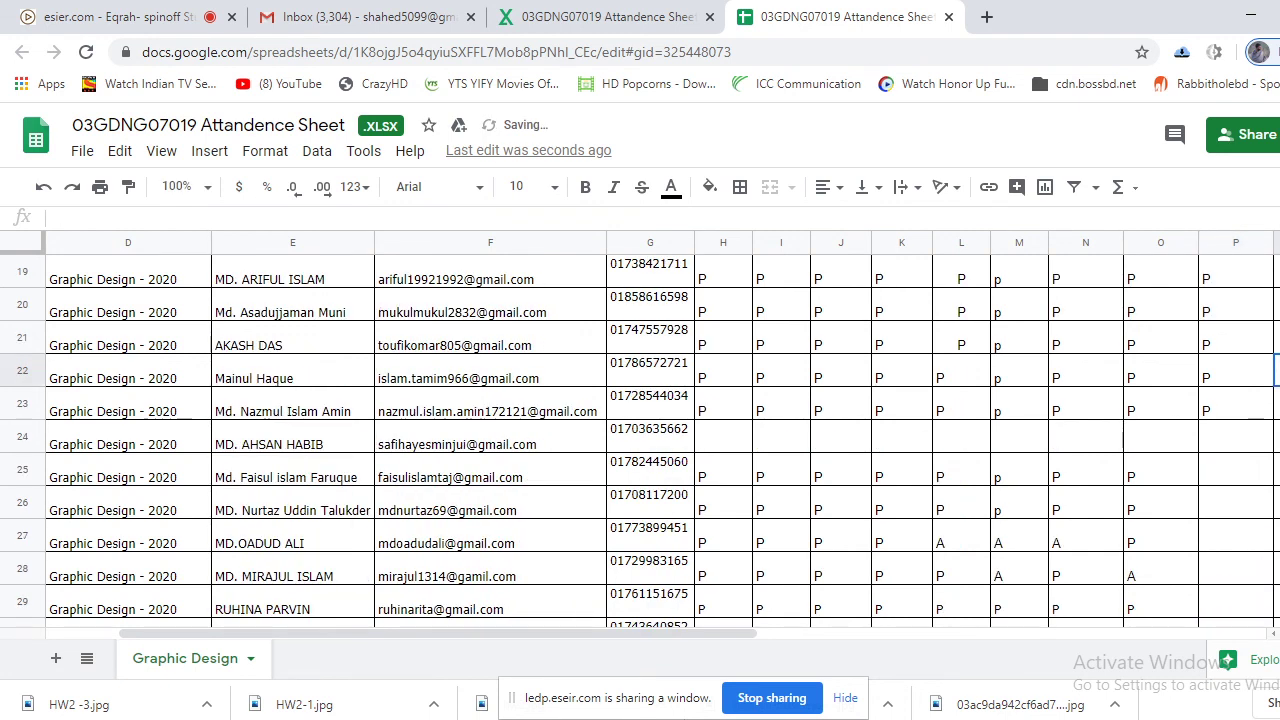
left_click(1236, 470)
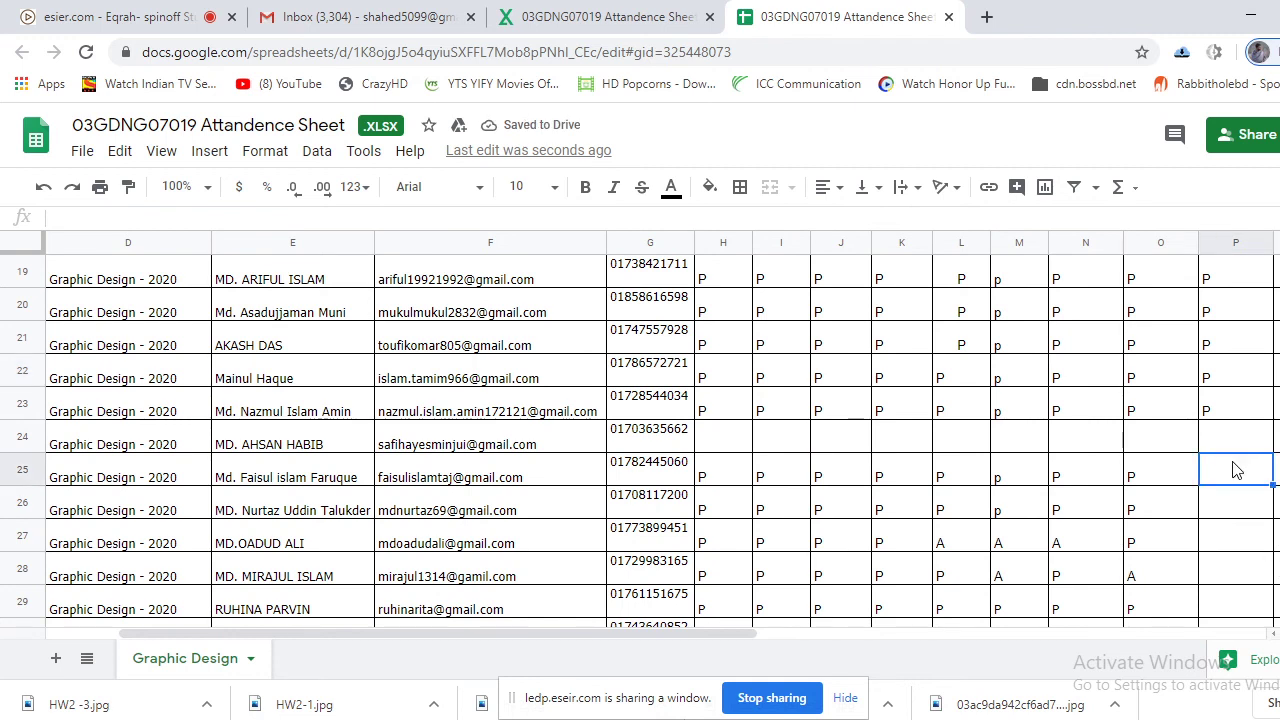
type("P")
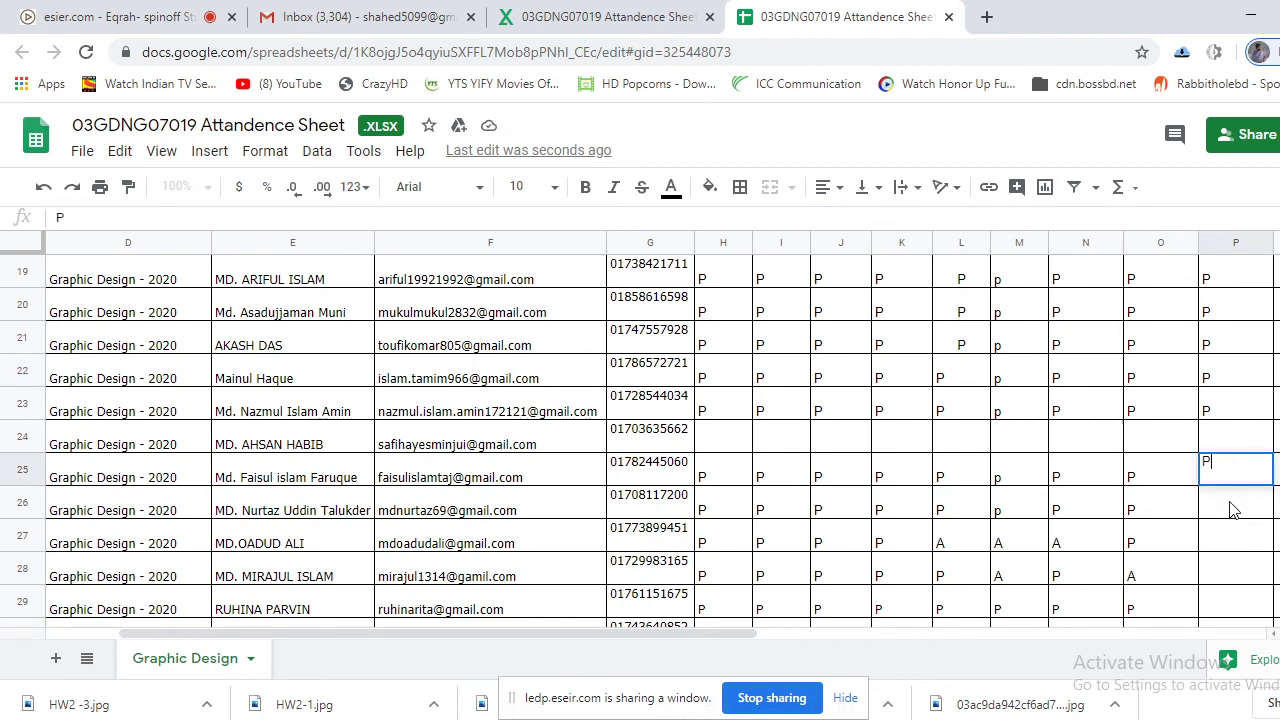
left_click(1230, 508)
type("P")
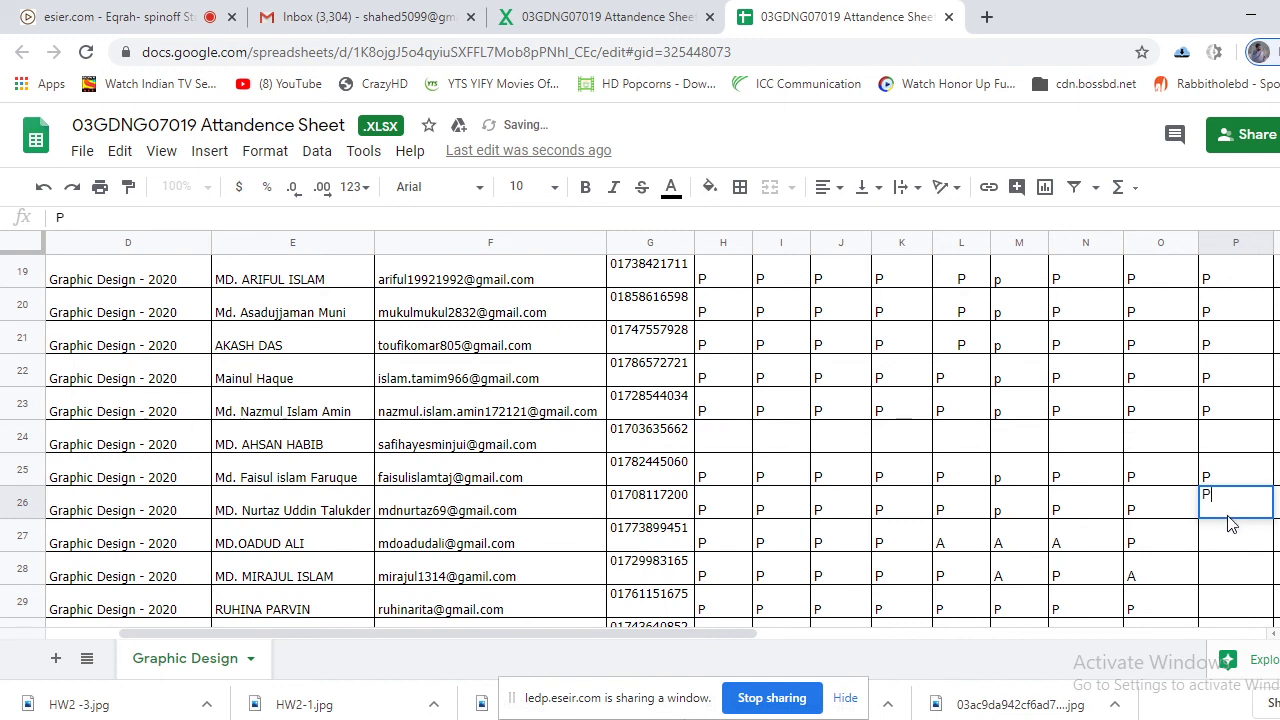
left_click(1238, 548)
type("P")
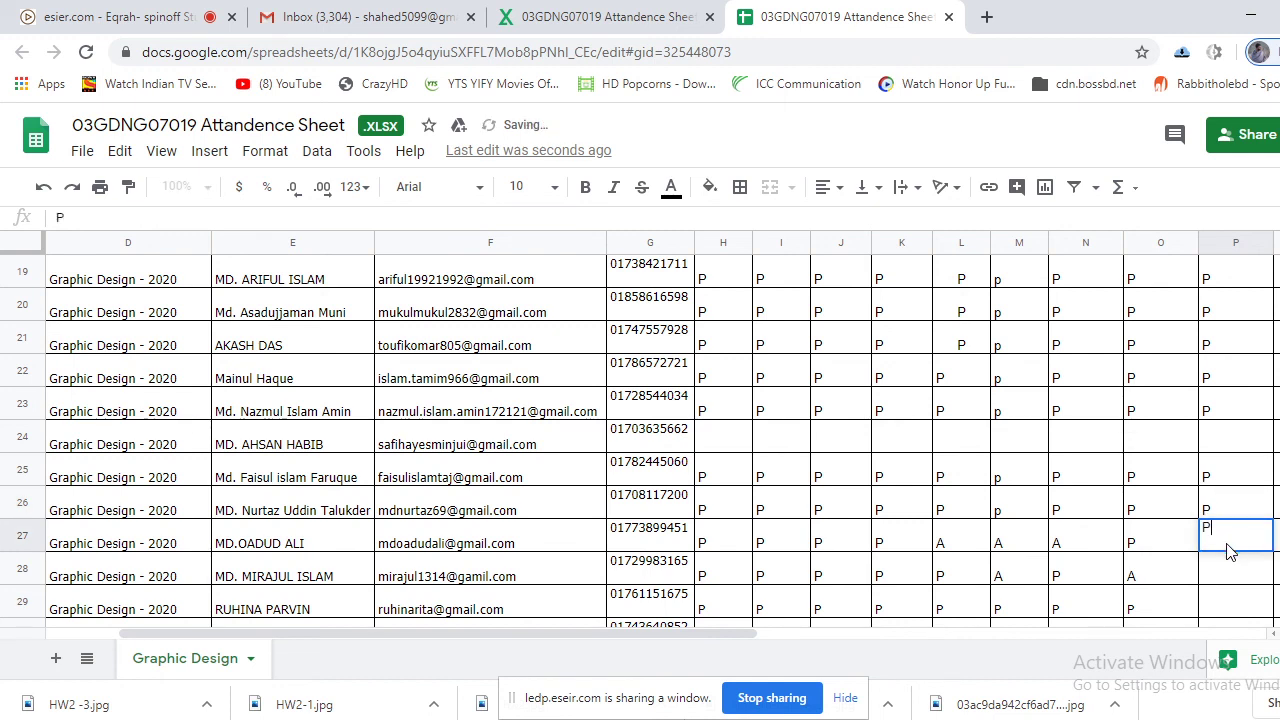
left_click(1230, 580)
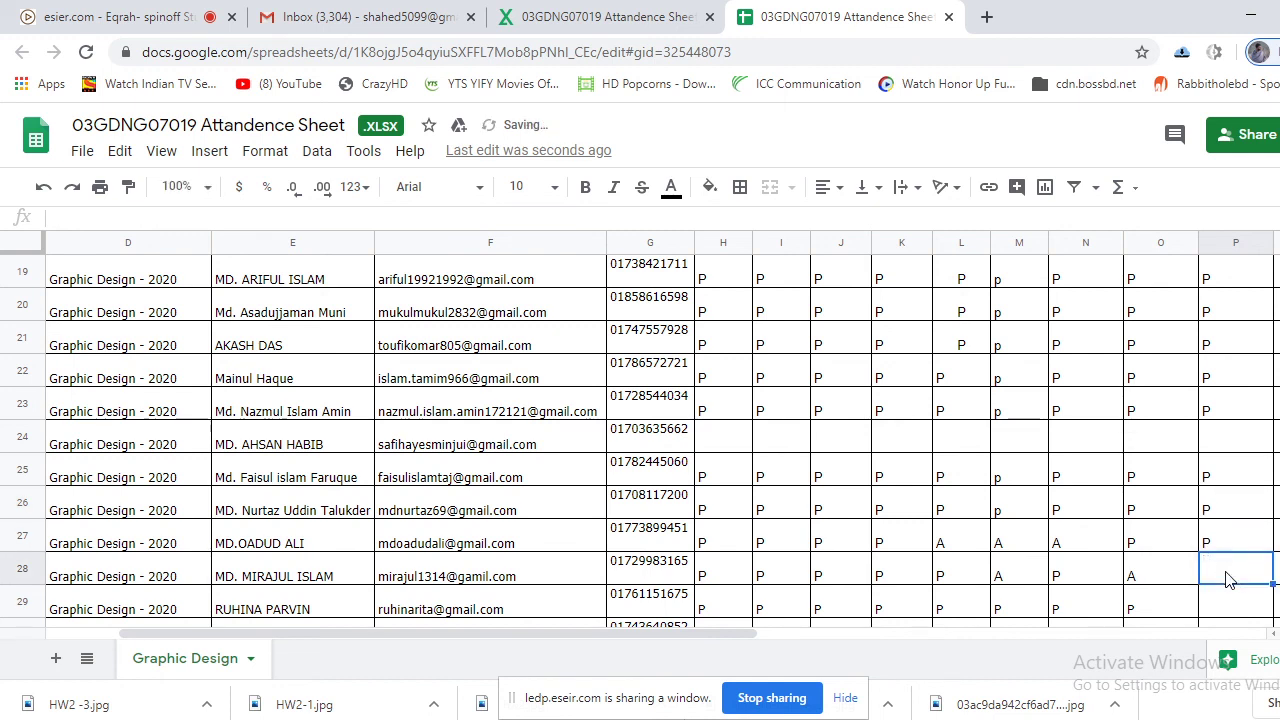
type("P")
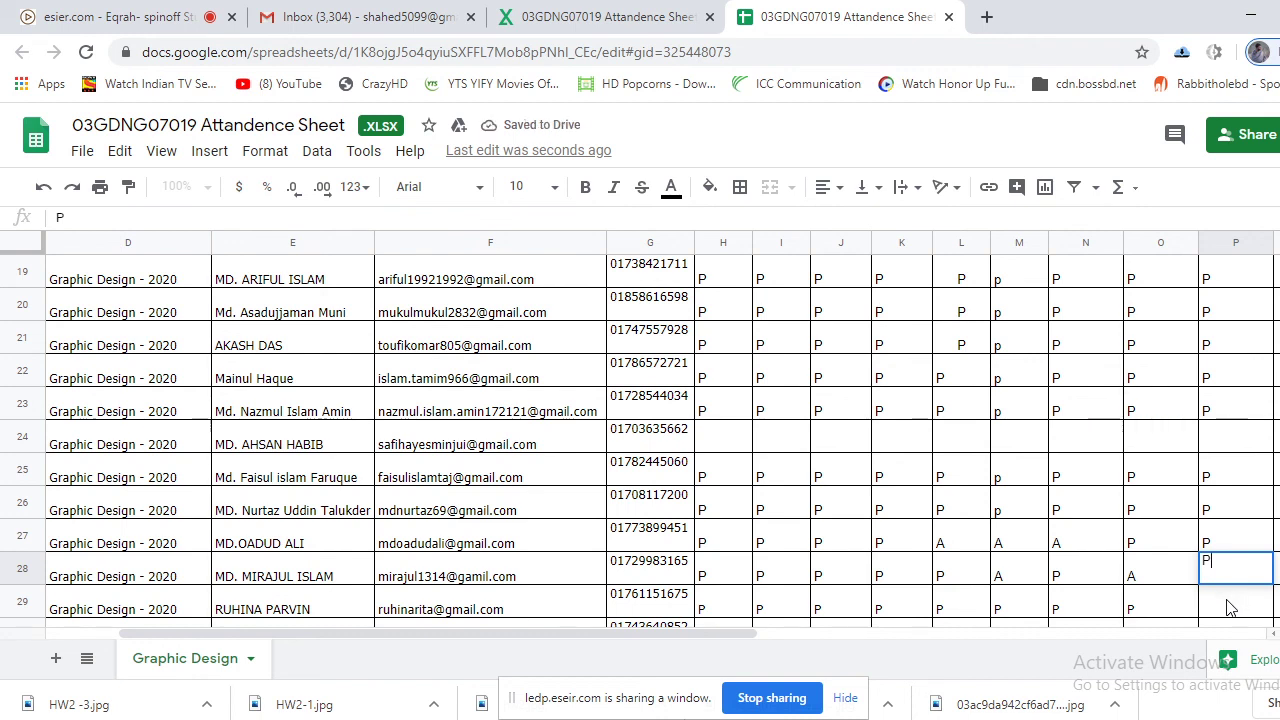
left_click(1229, 601)
type("P")
key("Tab")
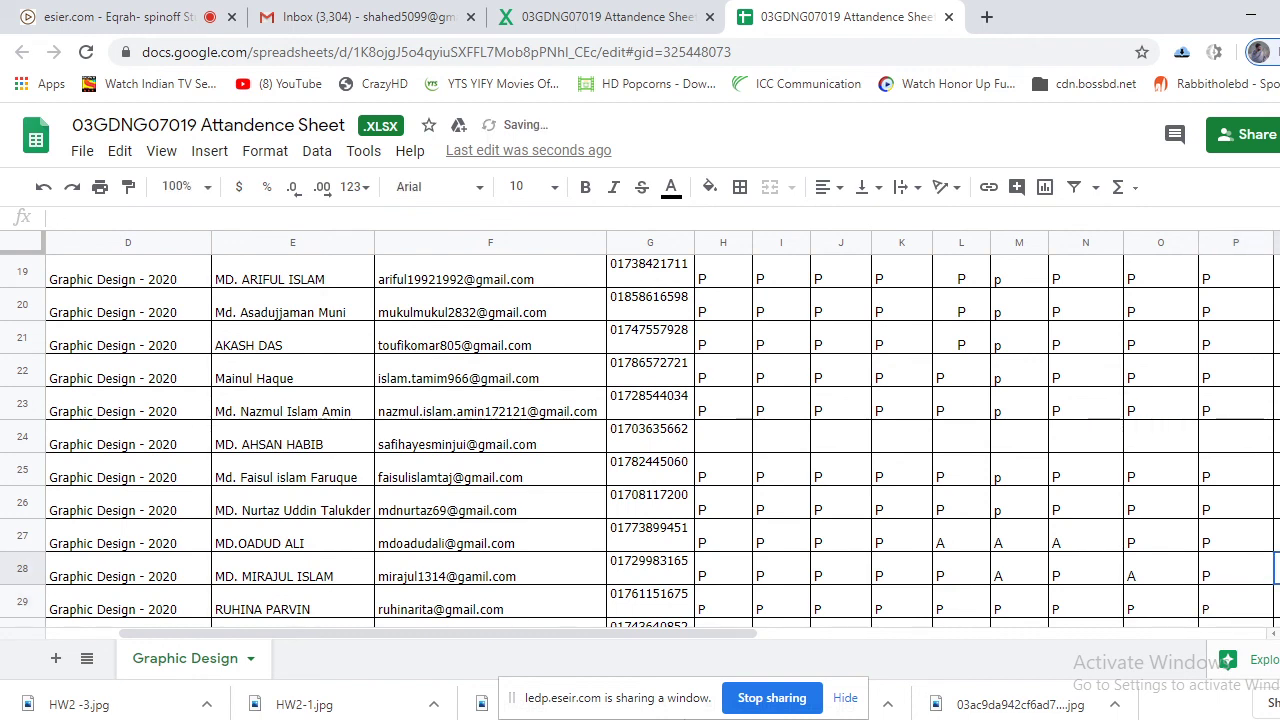
Mark P in the Day'09 cells for rows 36 through 40
scroll(640, 440, "down", 5)
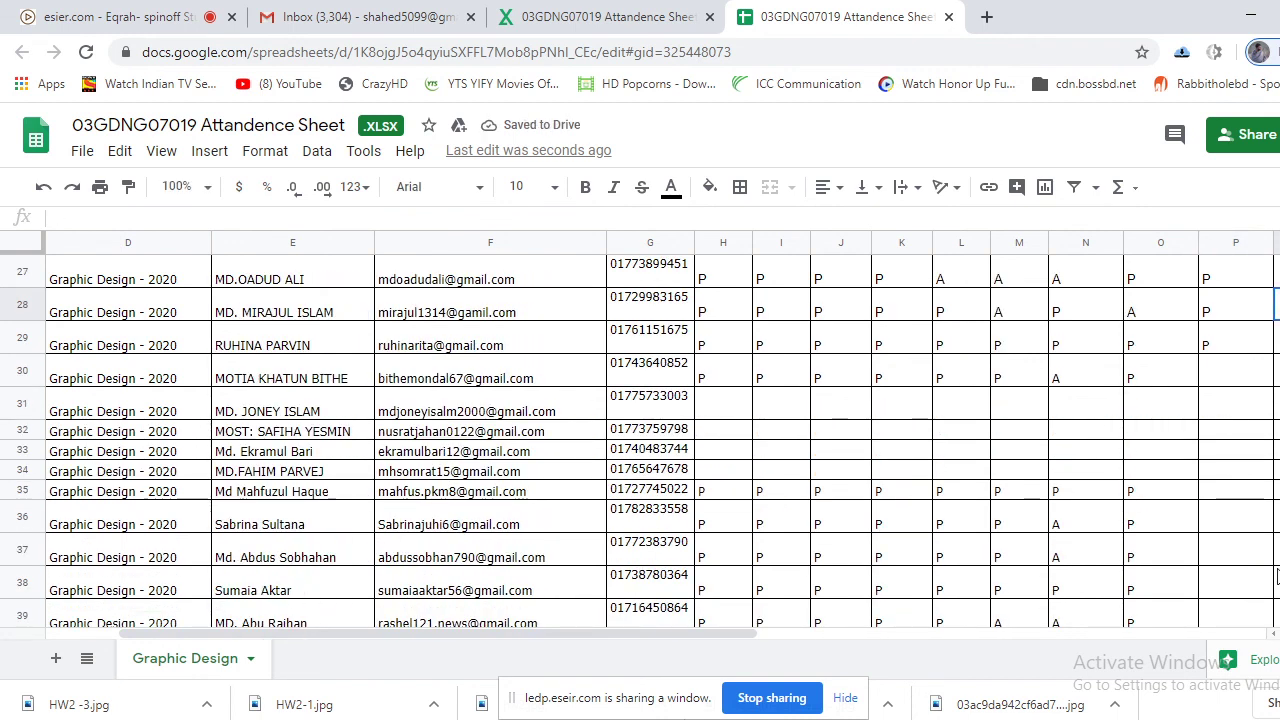
scroll(1272, 580, "down", 1)
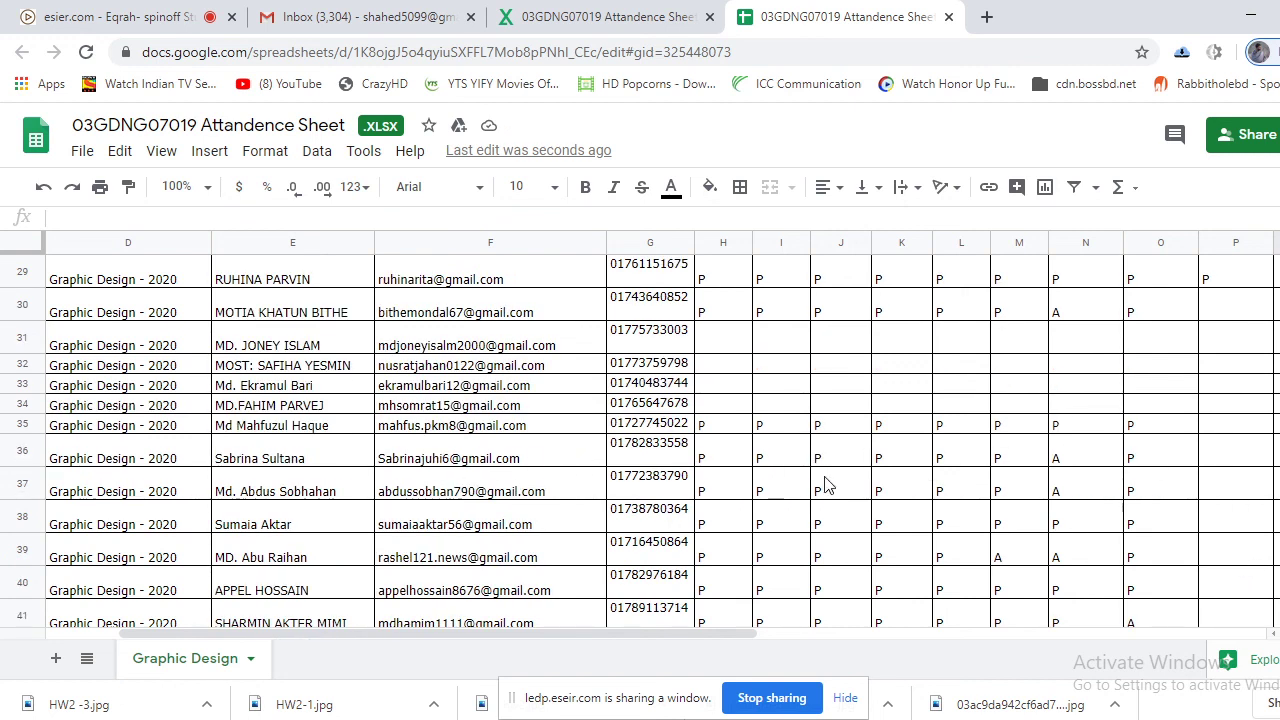
left_click(1216, 462)
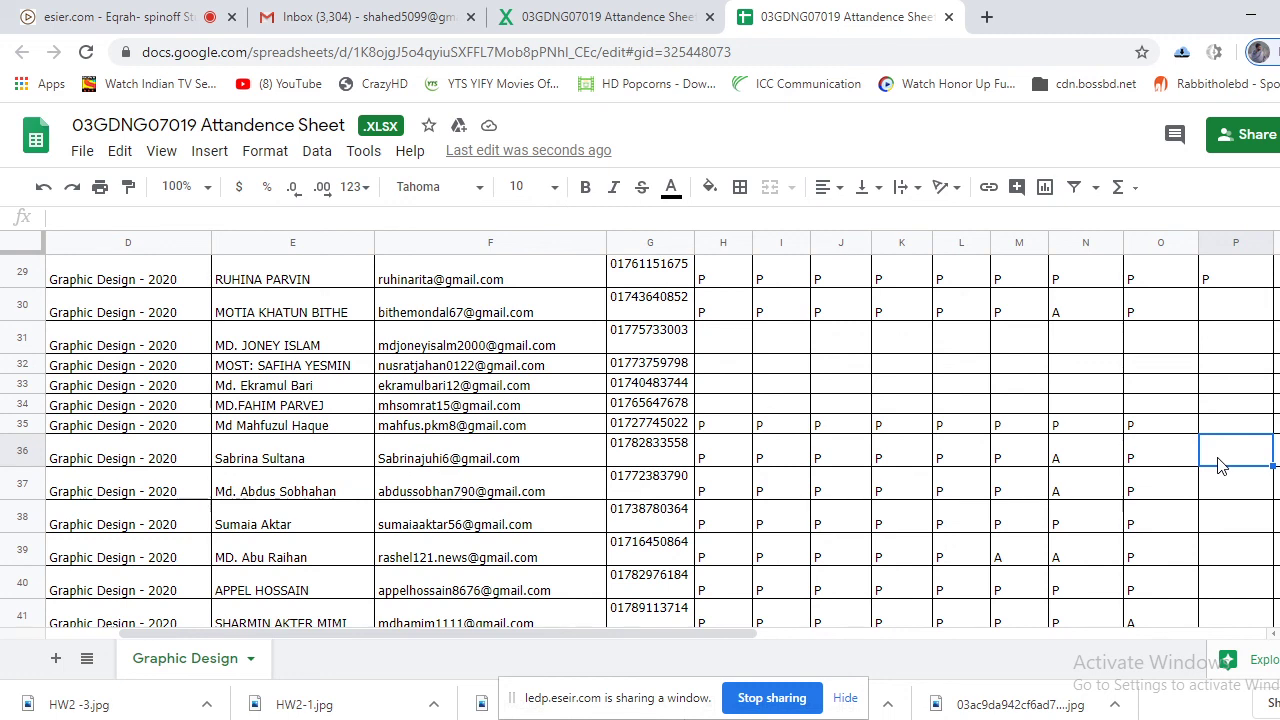
type("P")
key("Return")
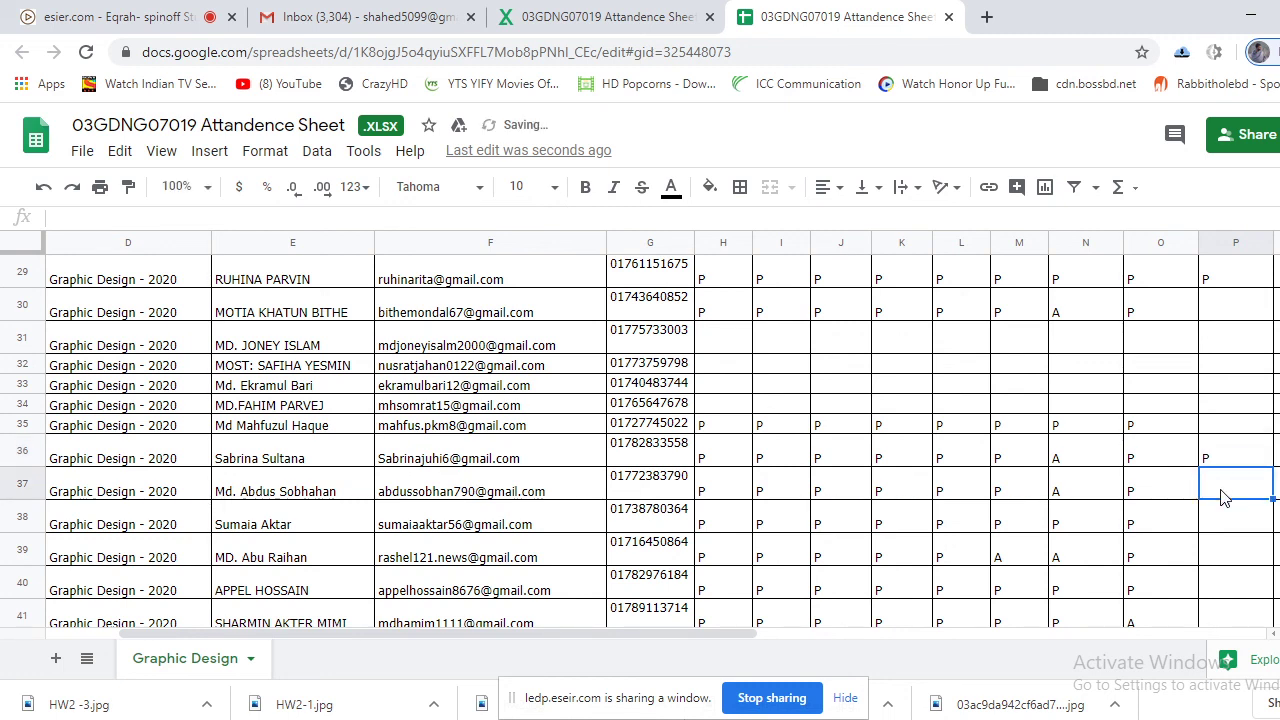
type("P")
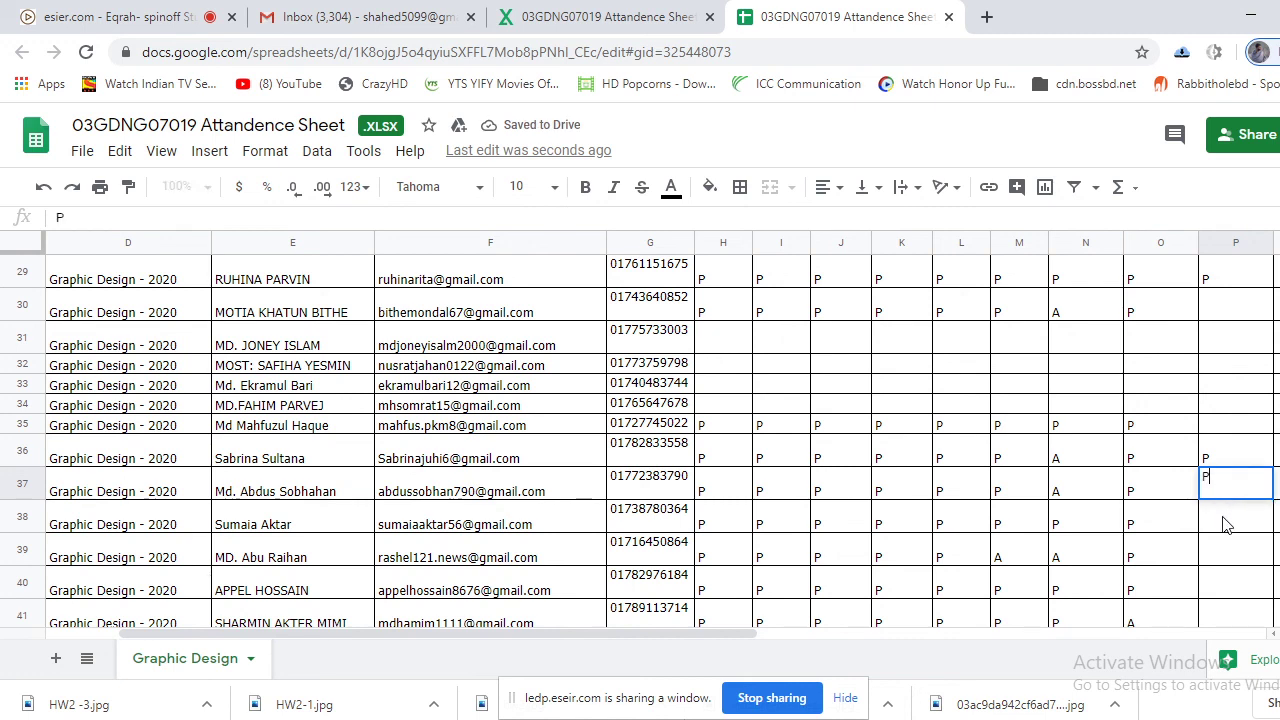
key("Return")
type("P")
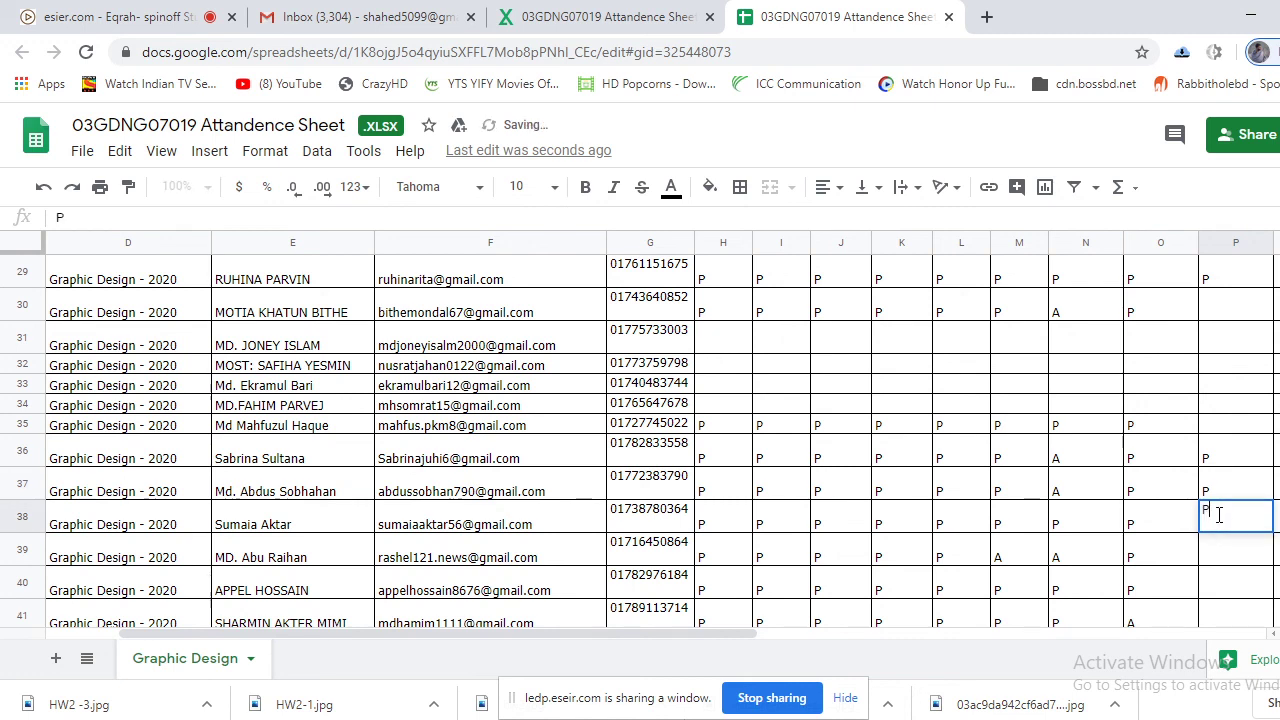
key("Return")
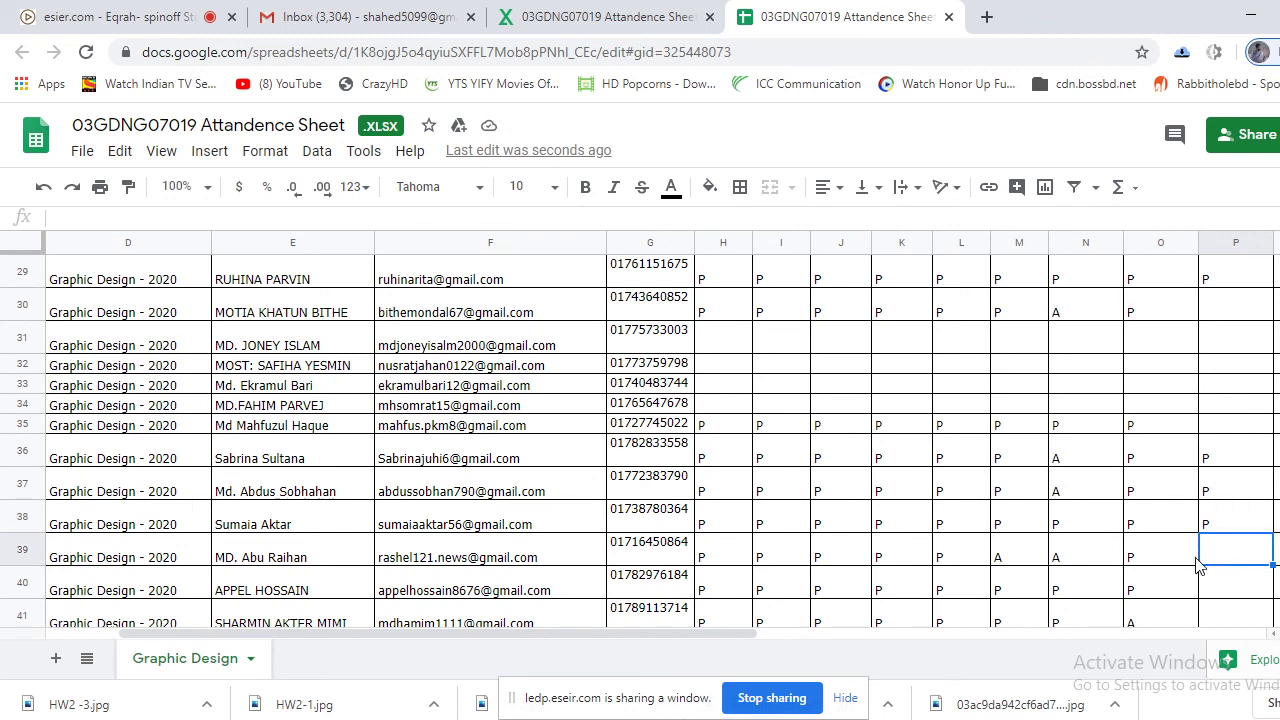
type("P")
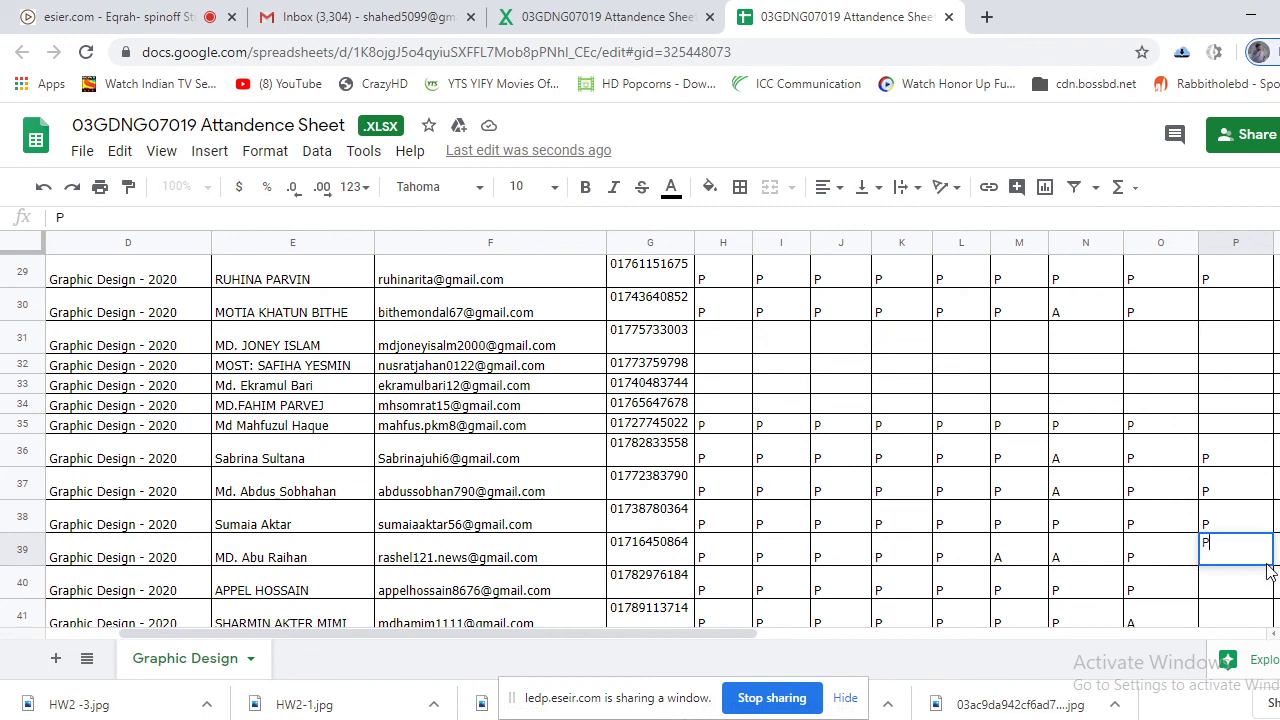
key("Return")
type("P")
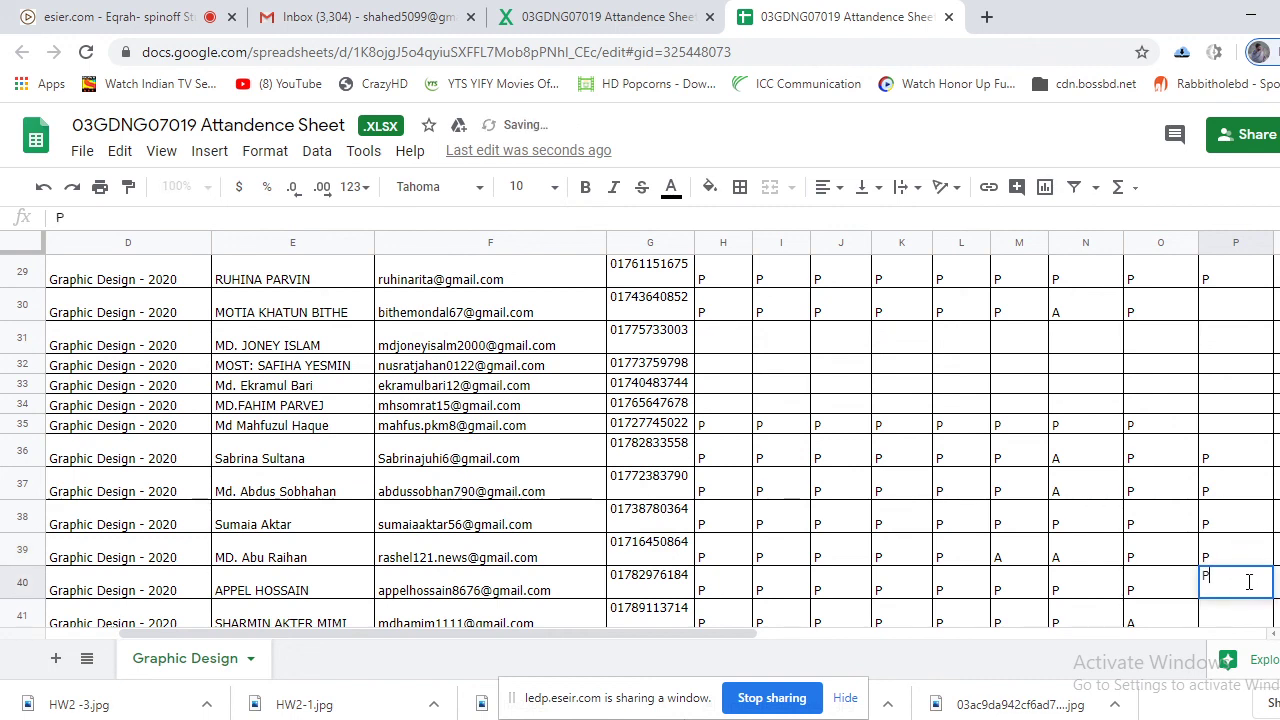
key("Return")
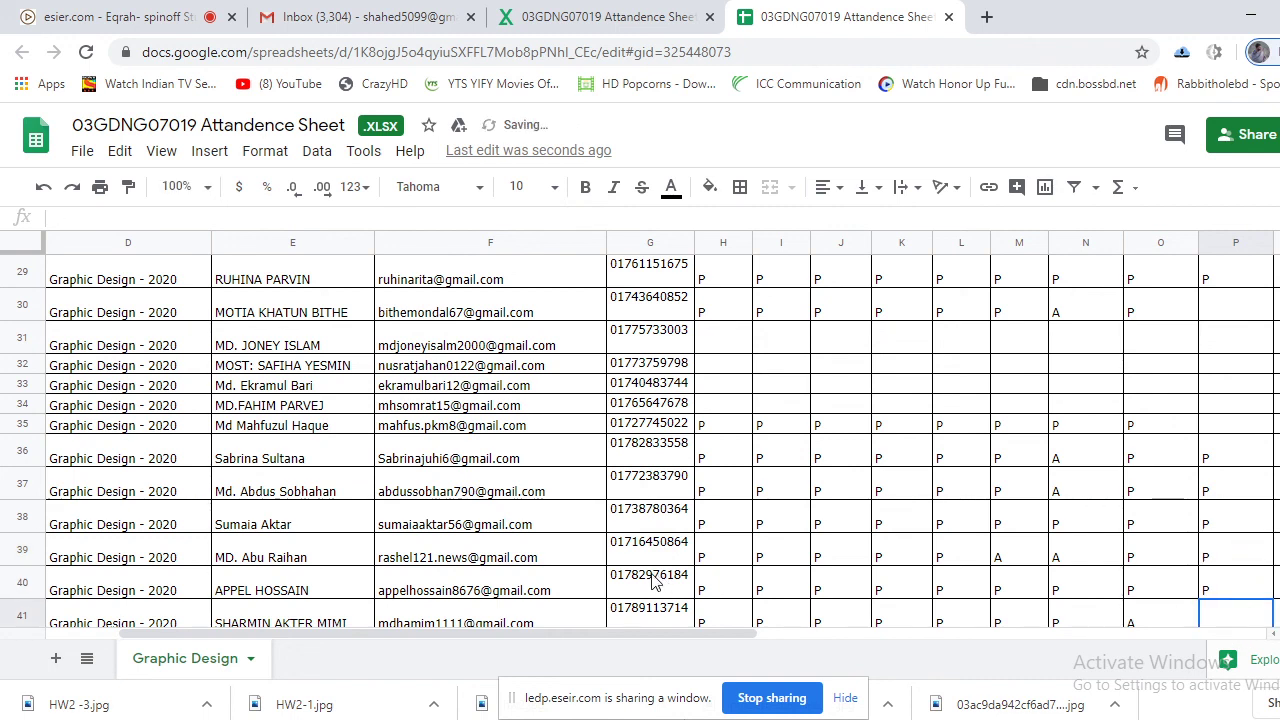
Review the Day'09 entries up the column and open the sheet's Share settings
scroll(652, 598, "down", 1)
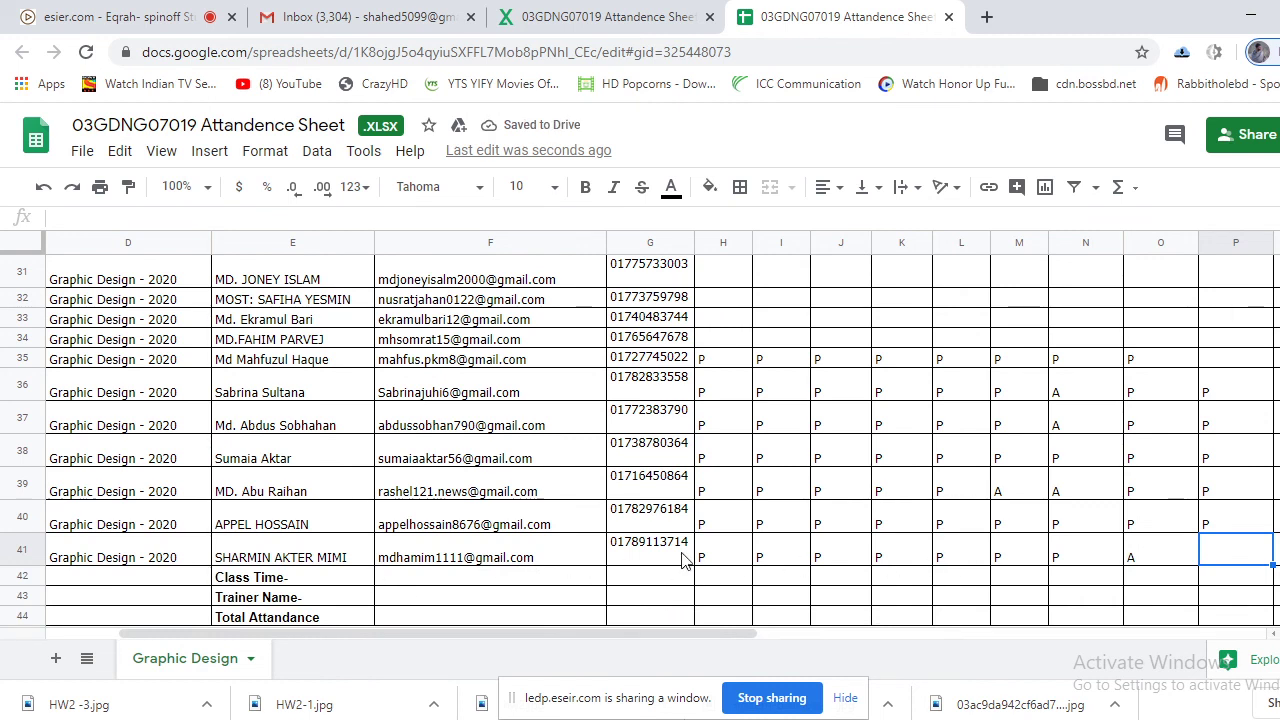
left_click(1235, 393)
scroll(1235, 393, "up", 5)
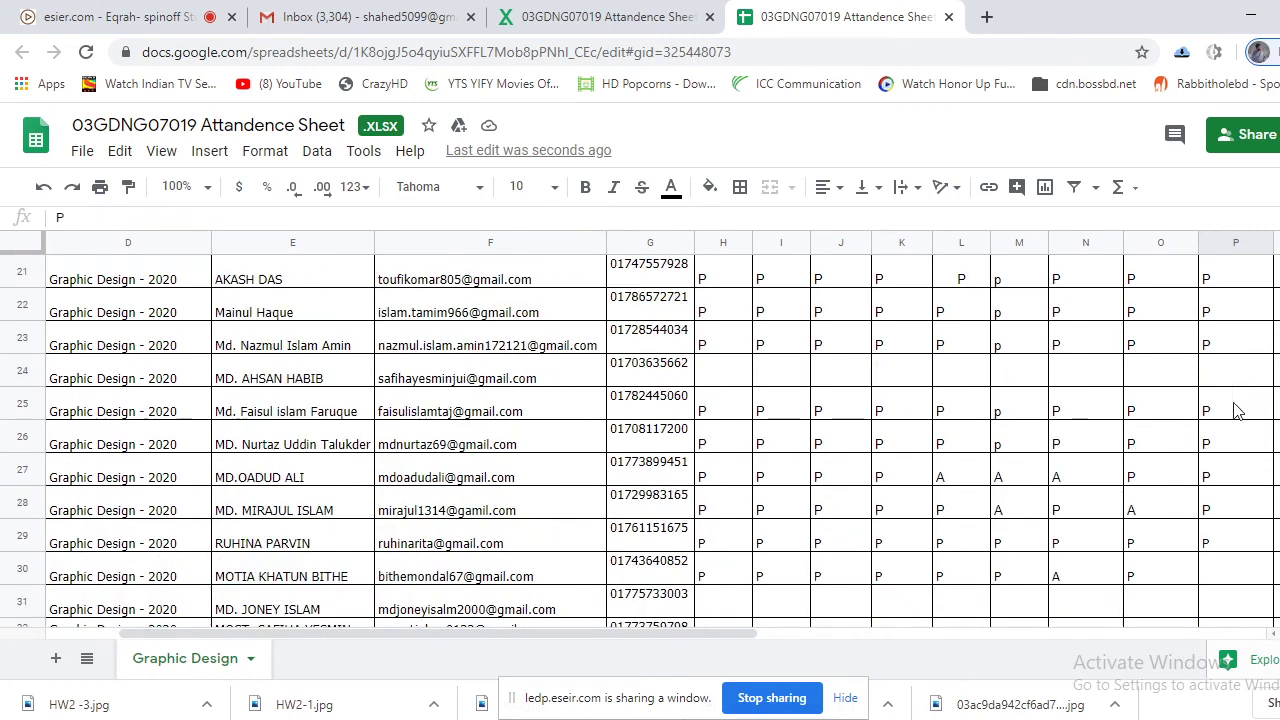
left_click(1224, 406)
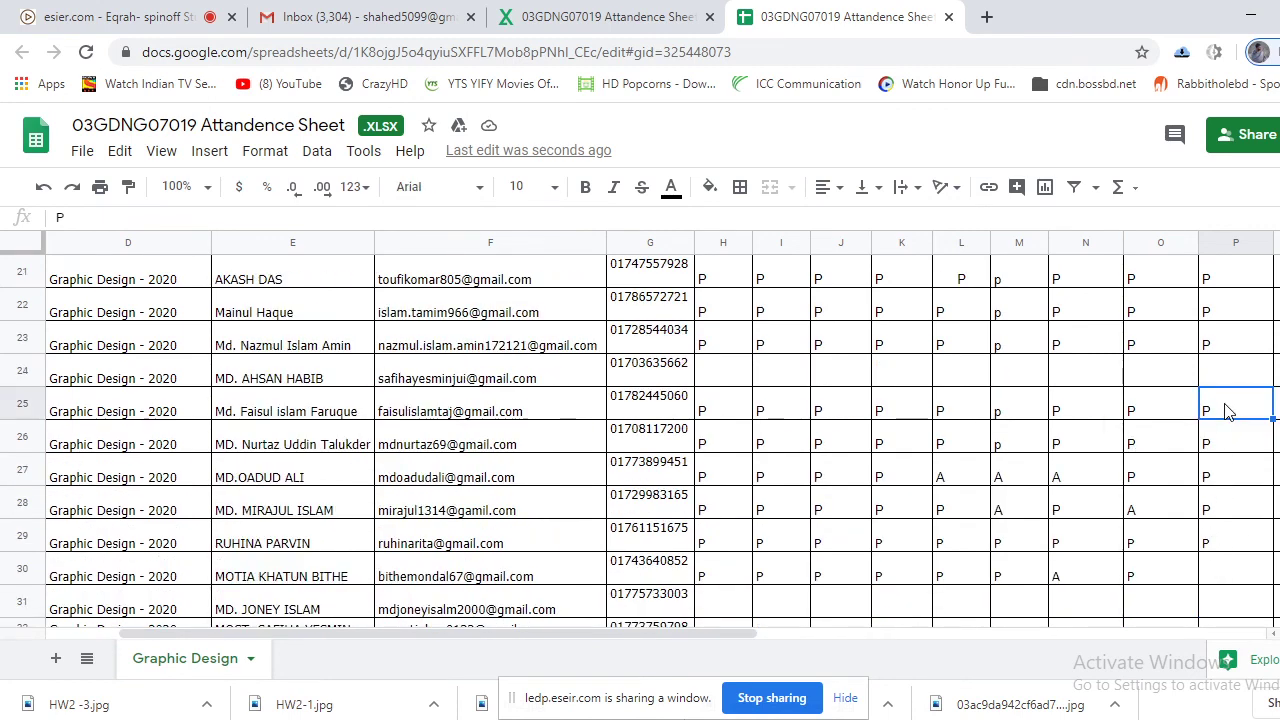
scroll(1224, 408, "up", 3)
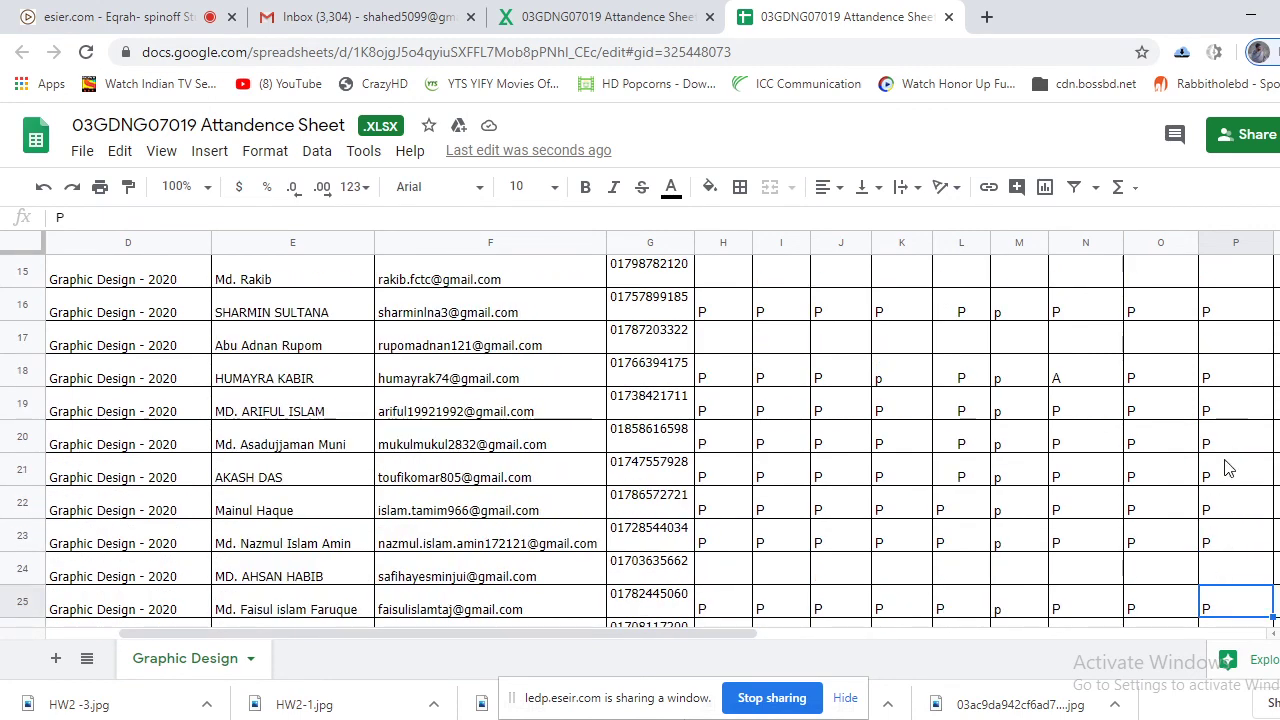
scroll(1229, 395, "up", 2)
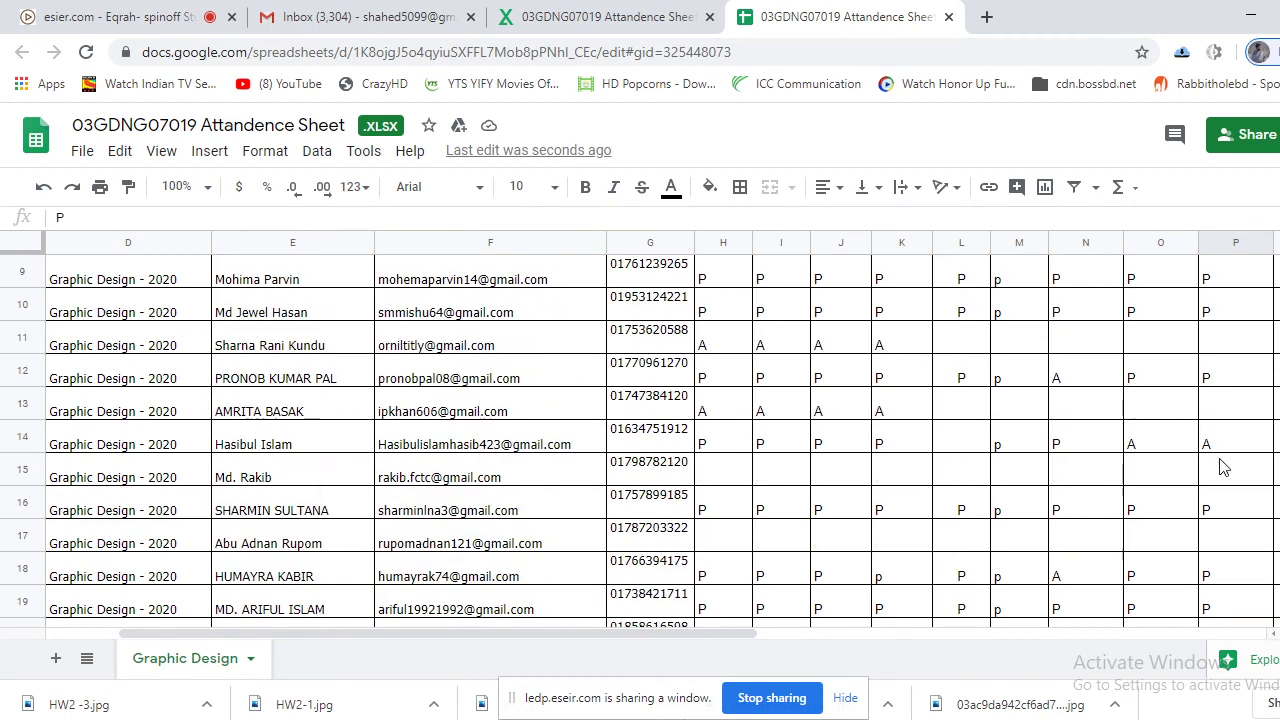
scroll(1220, 508, "up", 2)
scroll(1216, 470, "down", 10)
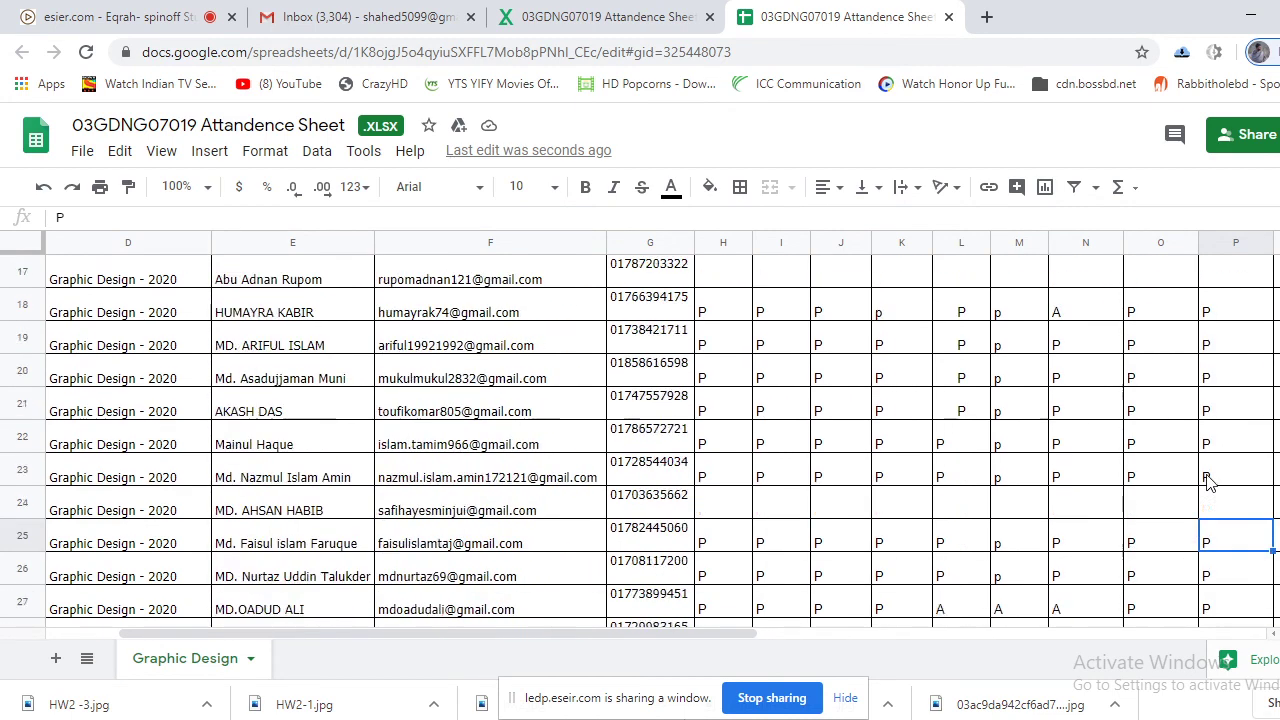
left_click(1254, 140)
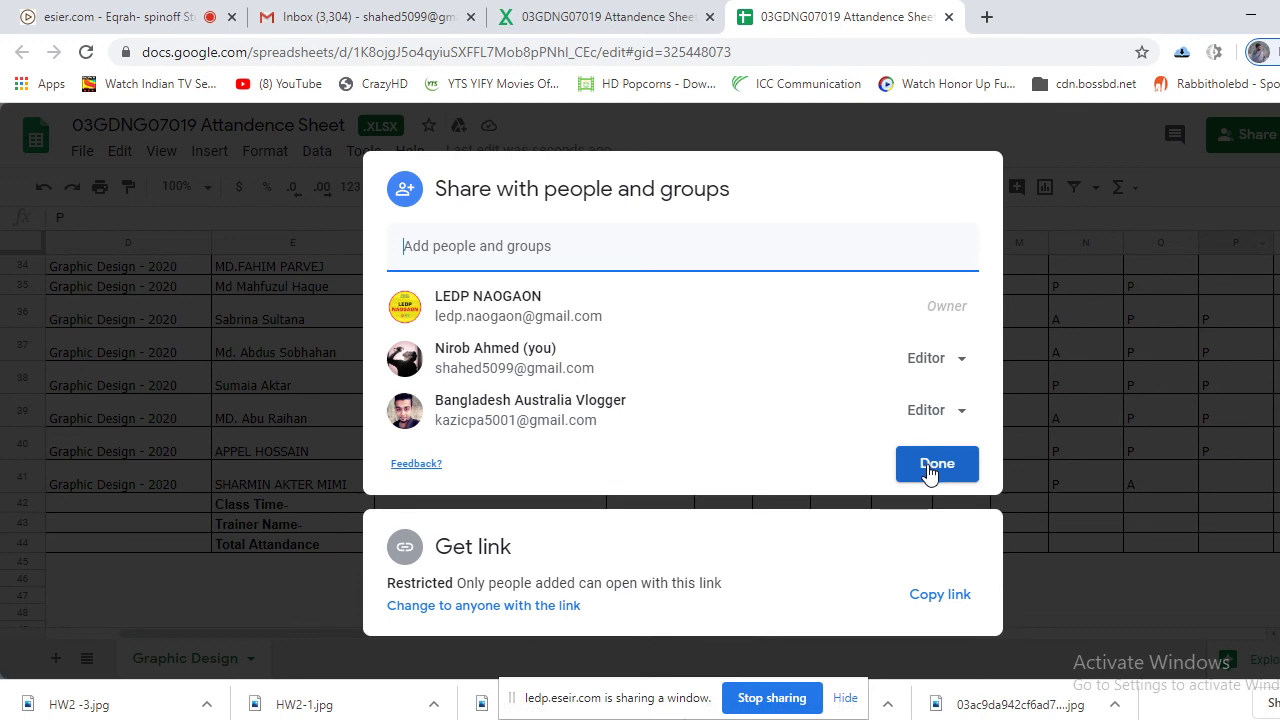
Close the Share dialog and mark row 41 absent with A
left_click(928, 466)
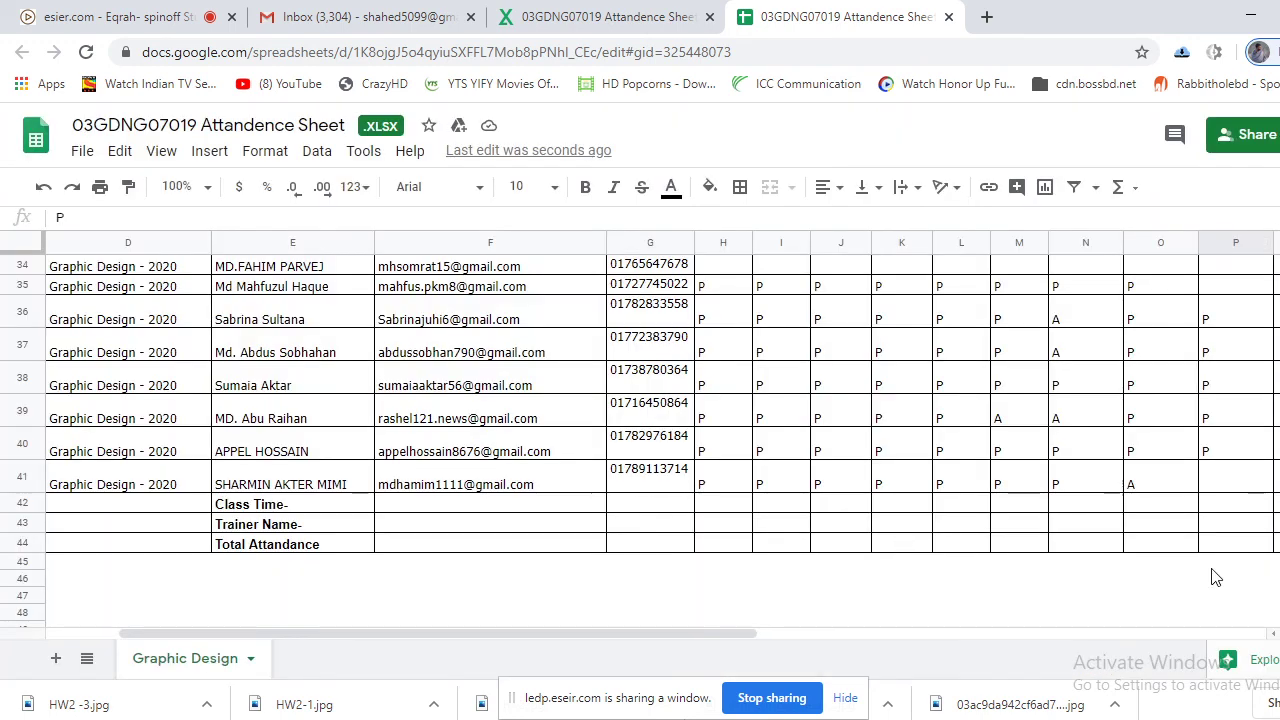
left_click(1217, 476)
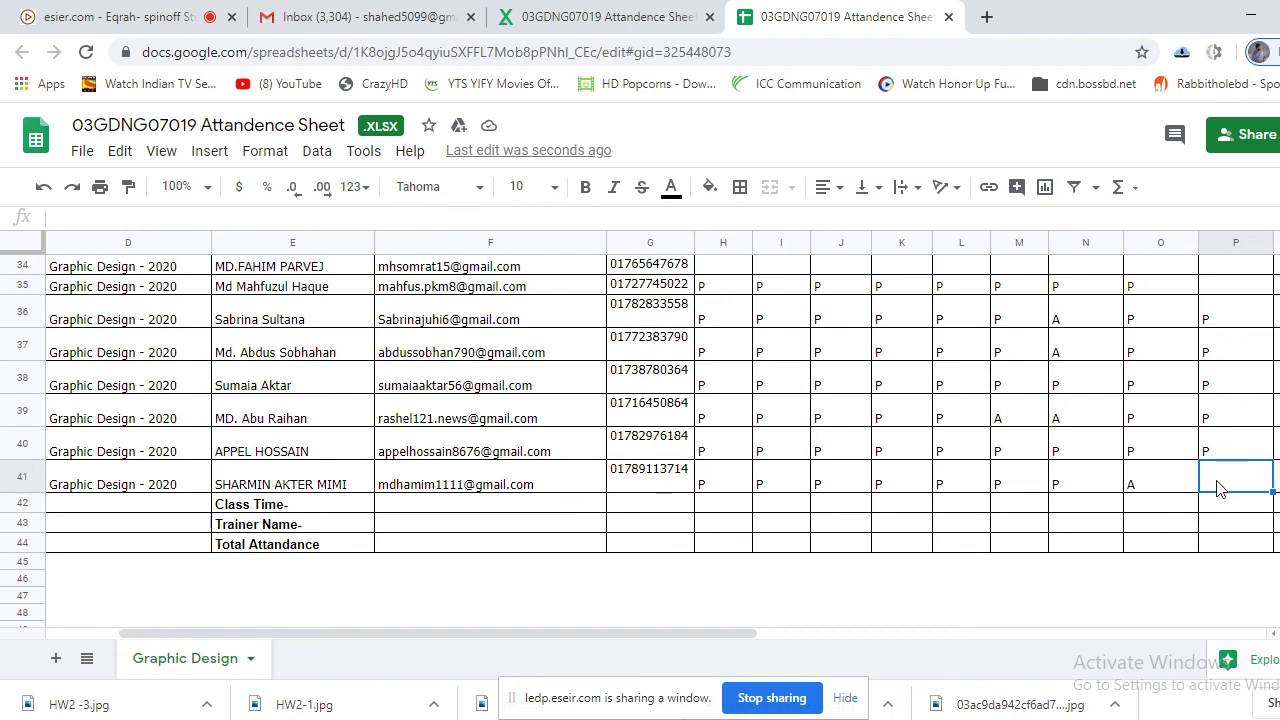
type("A")
left_click(1230, 291)
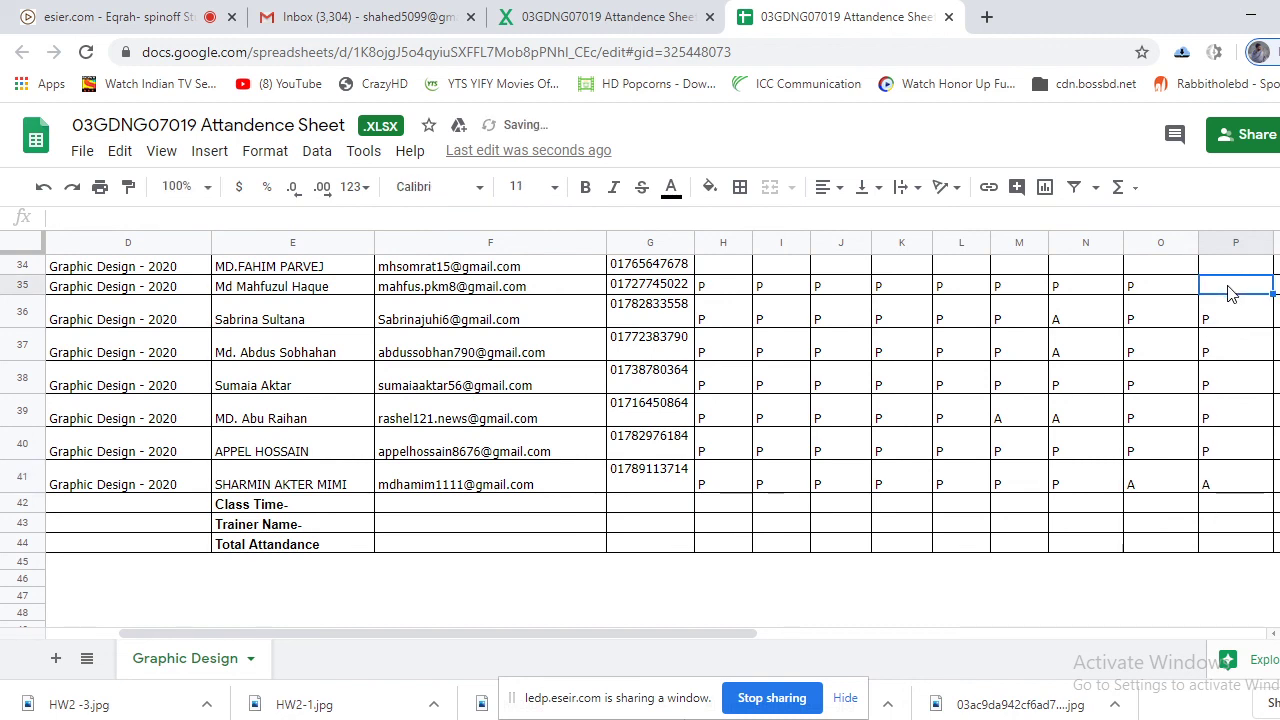
Mark row 35 present with P and row 30 absent with A for Day'09
scroll(280, 364, "up", 1)
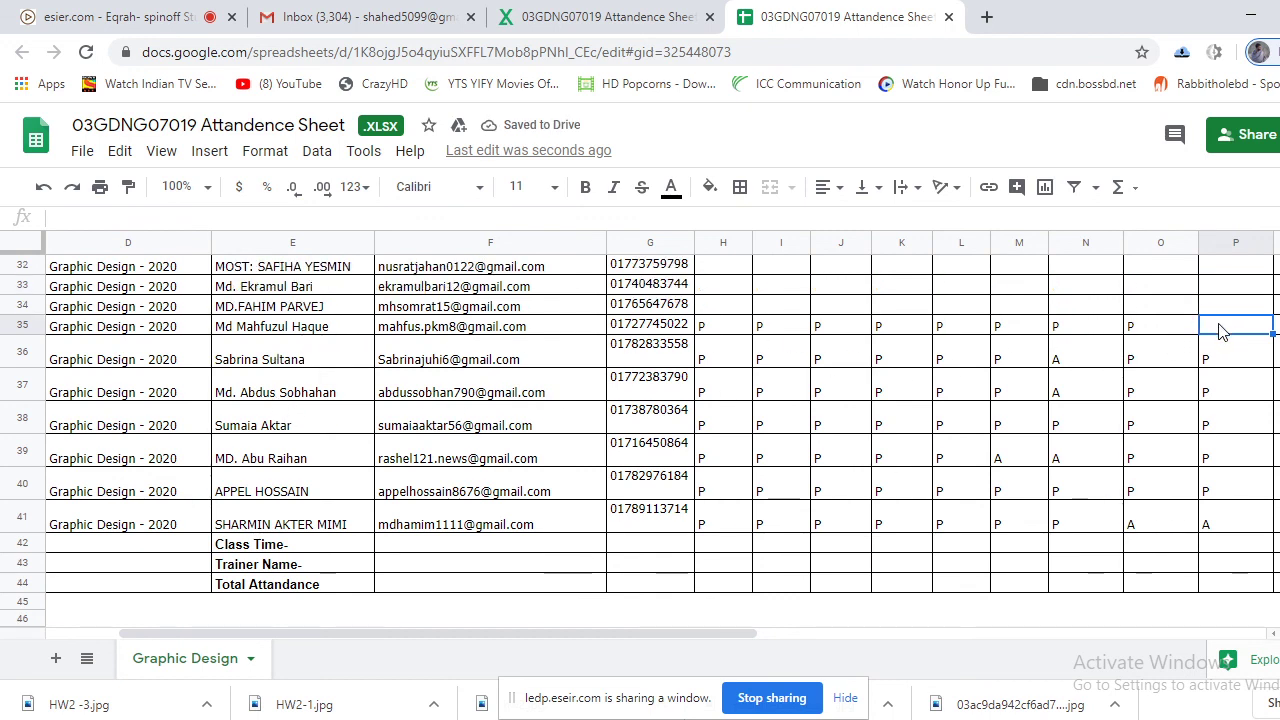
type("P")
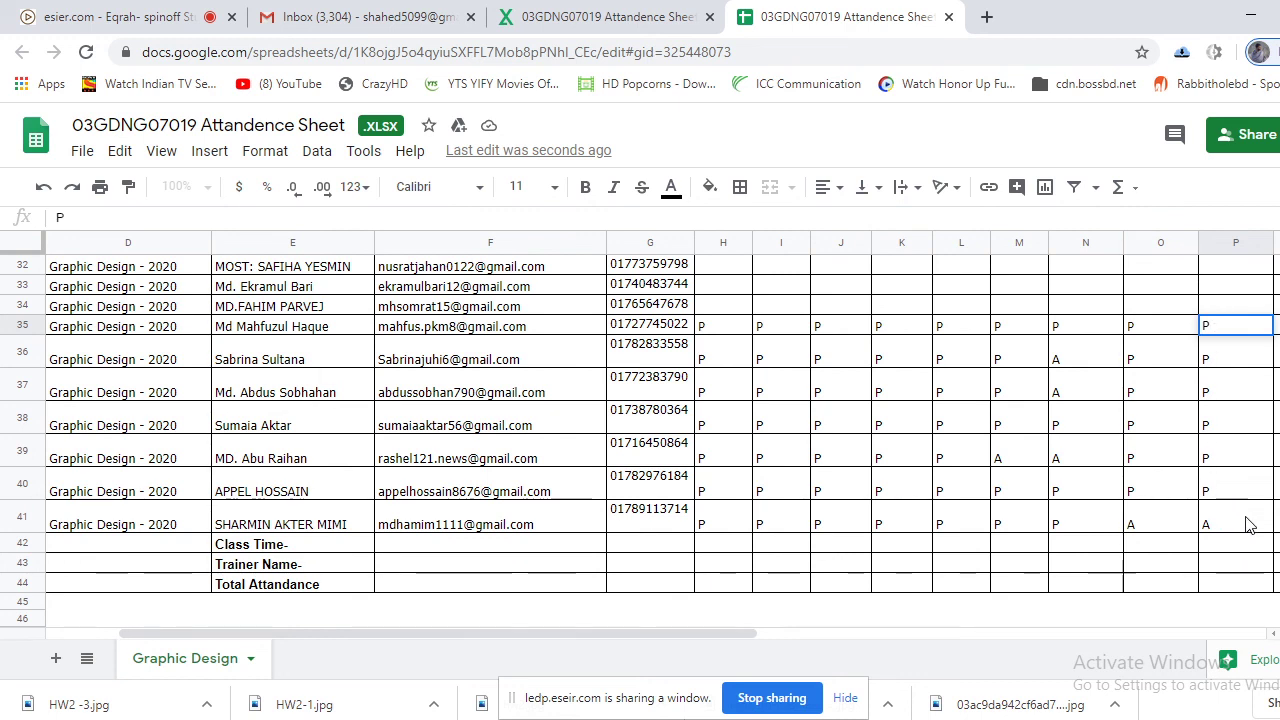
left_click(1221, 306)
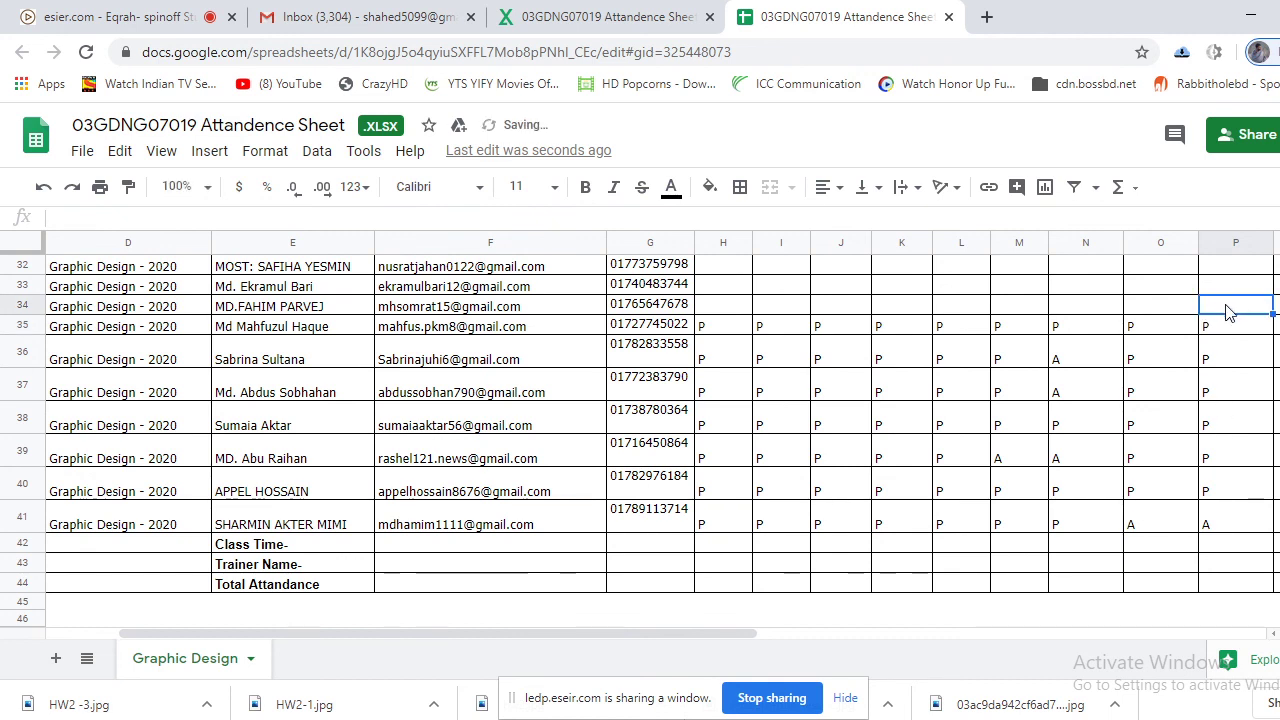
scroll(1228, 318, "up", 2)
scroll(1232, 326, "up", 1)
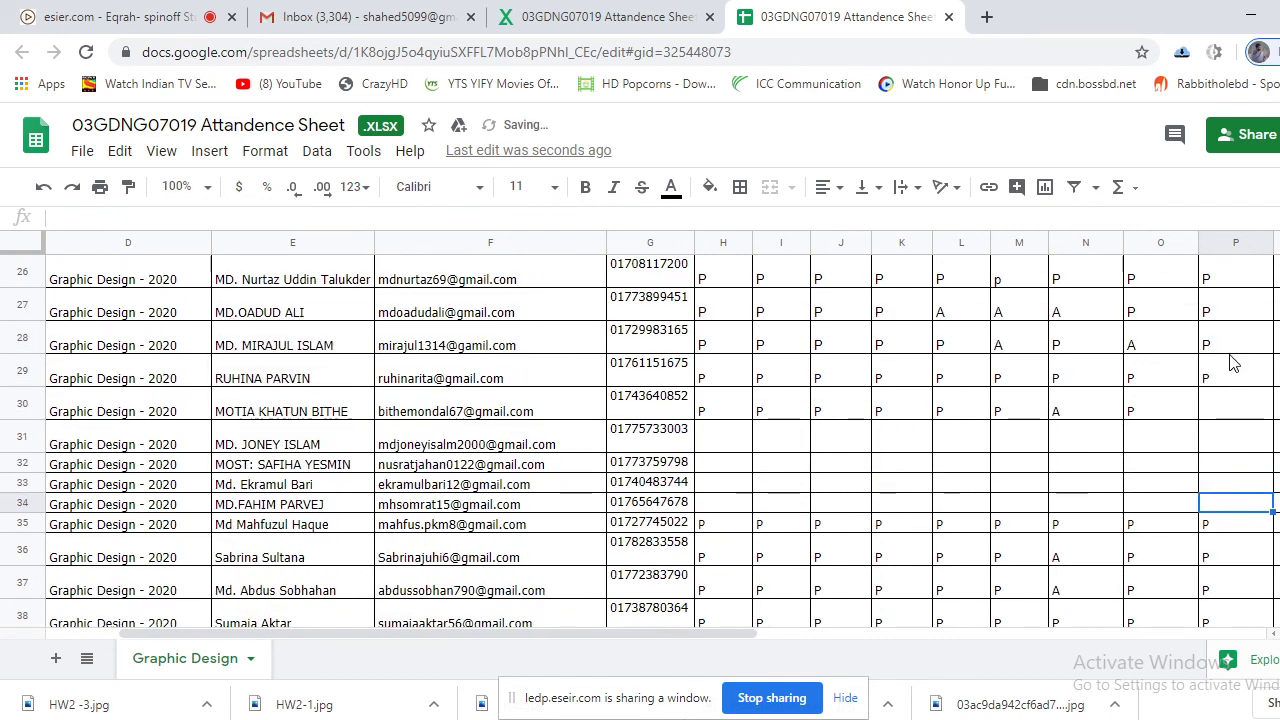
left_click(1225, 407)
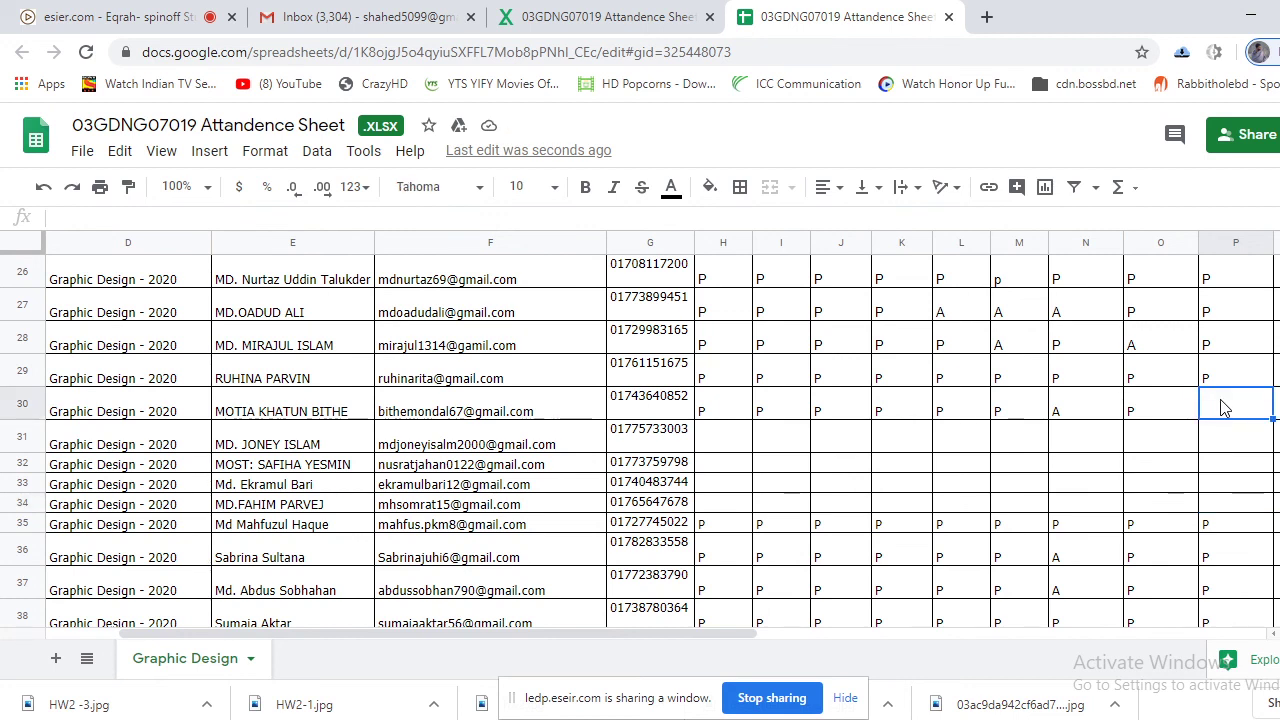
type("A")
key("Return")
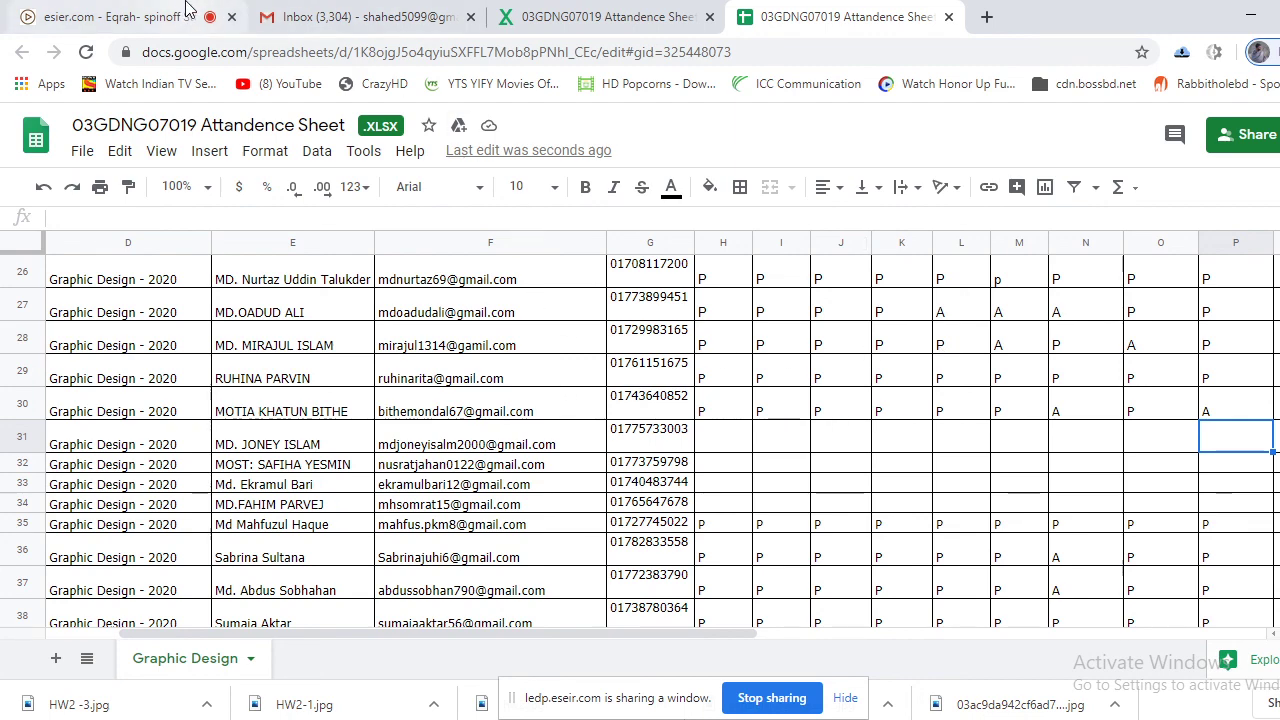
key("Up")
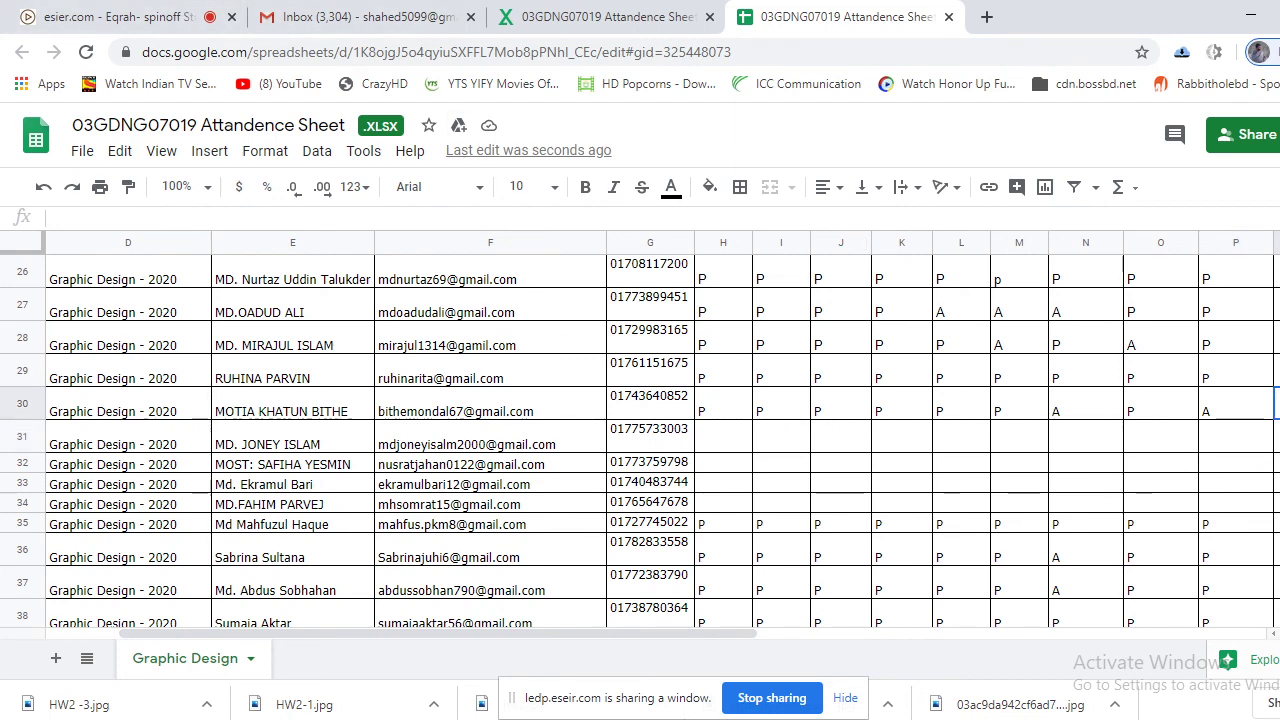
scroll(1240, 430, "up", 10)
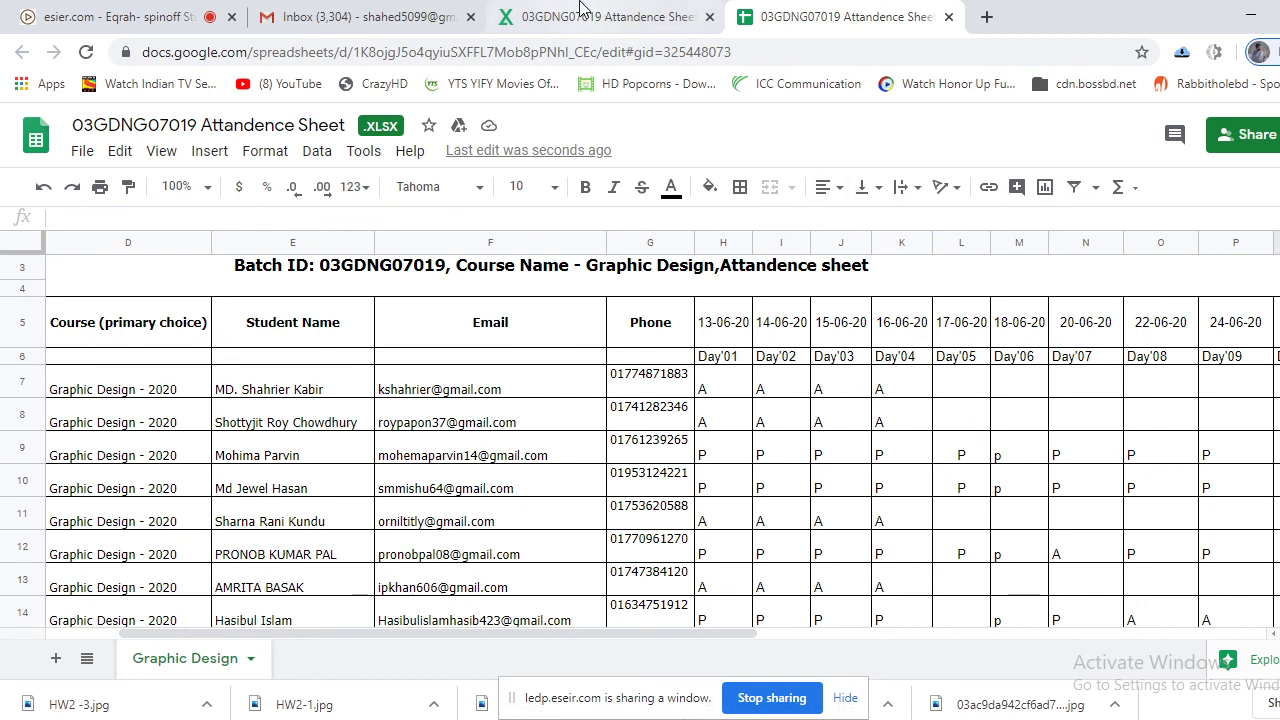
left_click(120, 16)
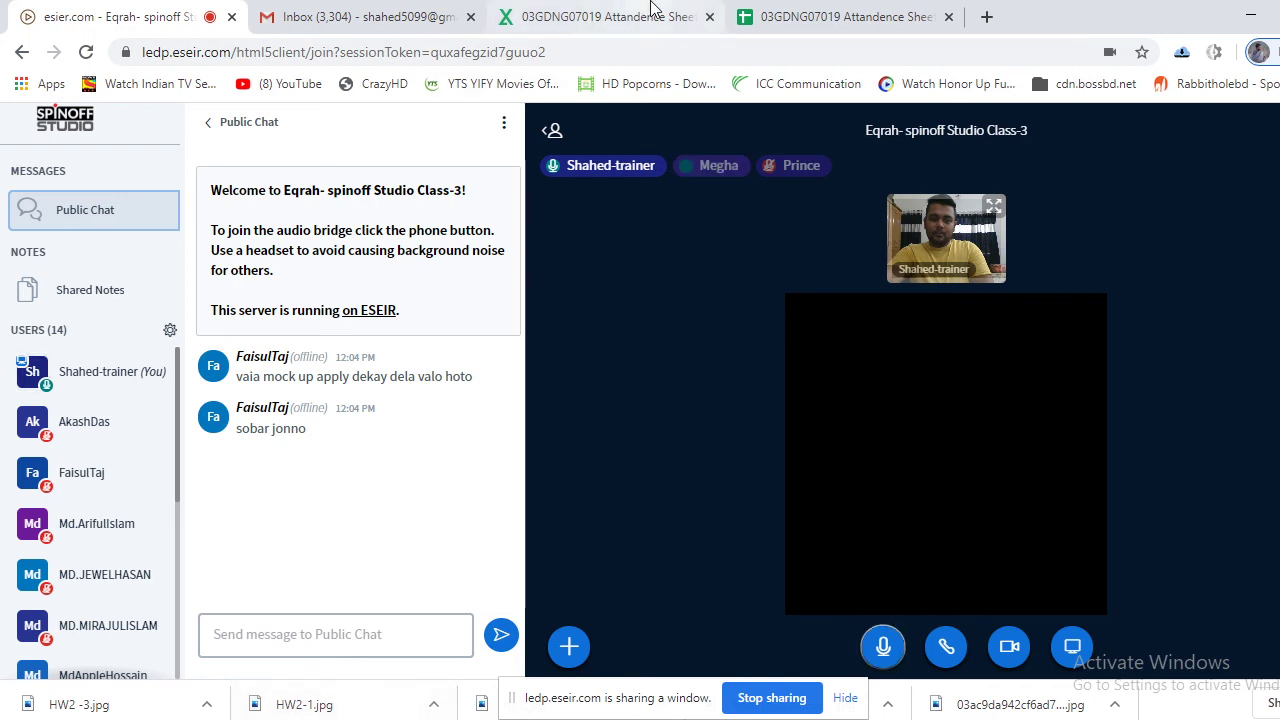
left_click(865, 12)
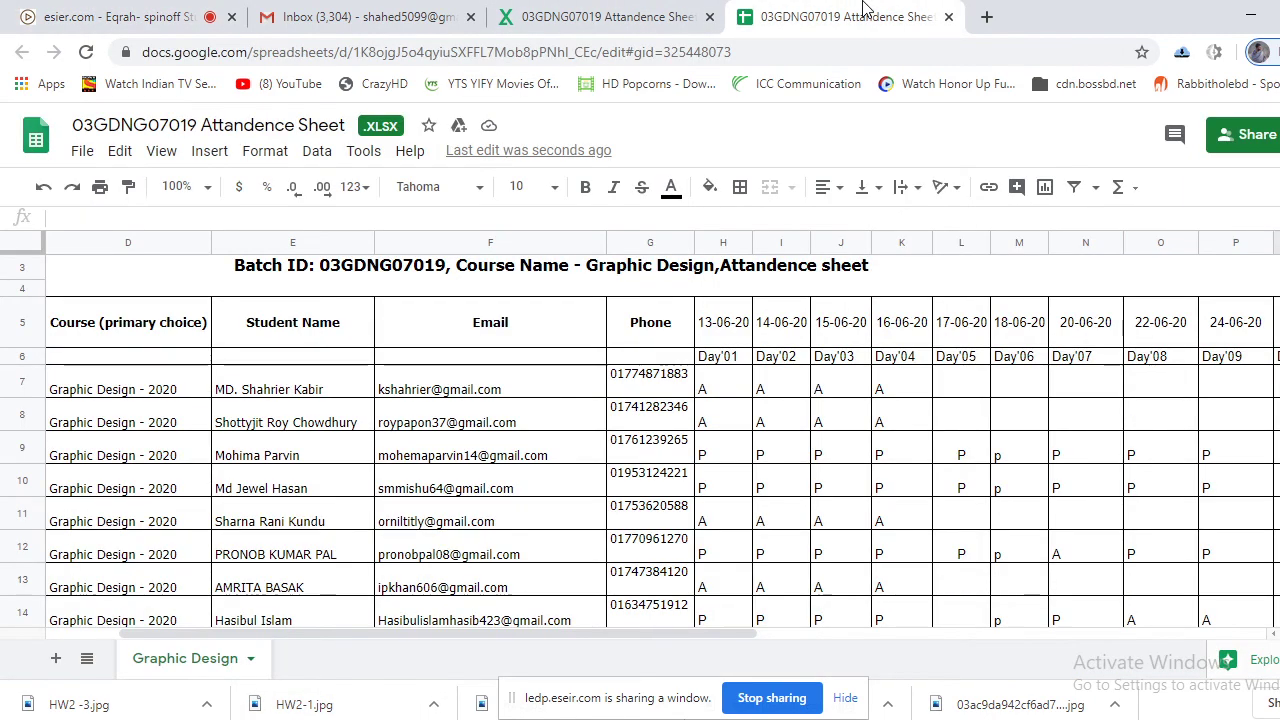
left_click(1243, 134)
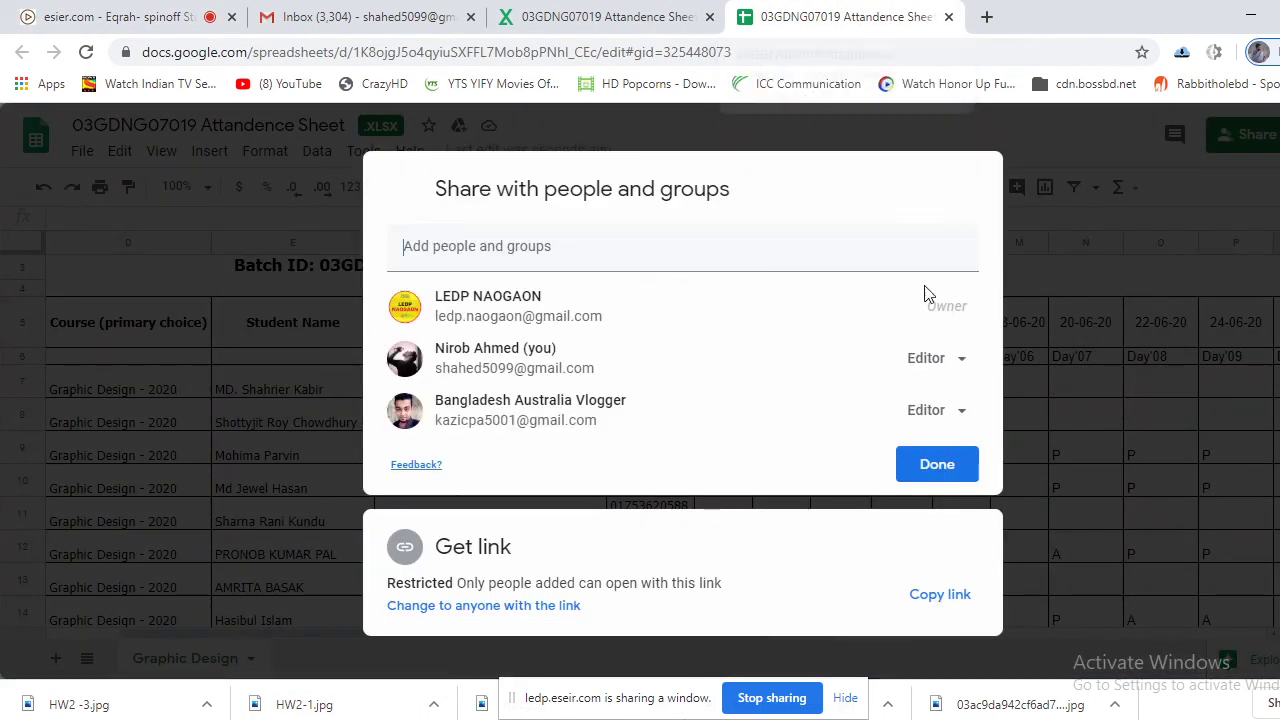
left_click(935, 465)
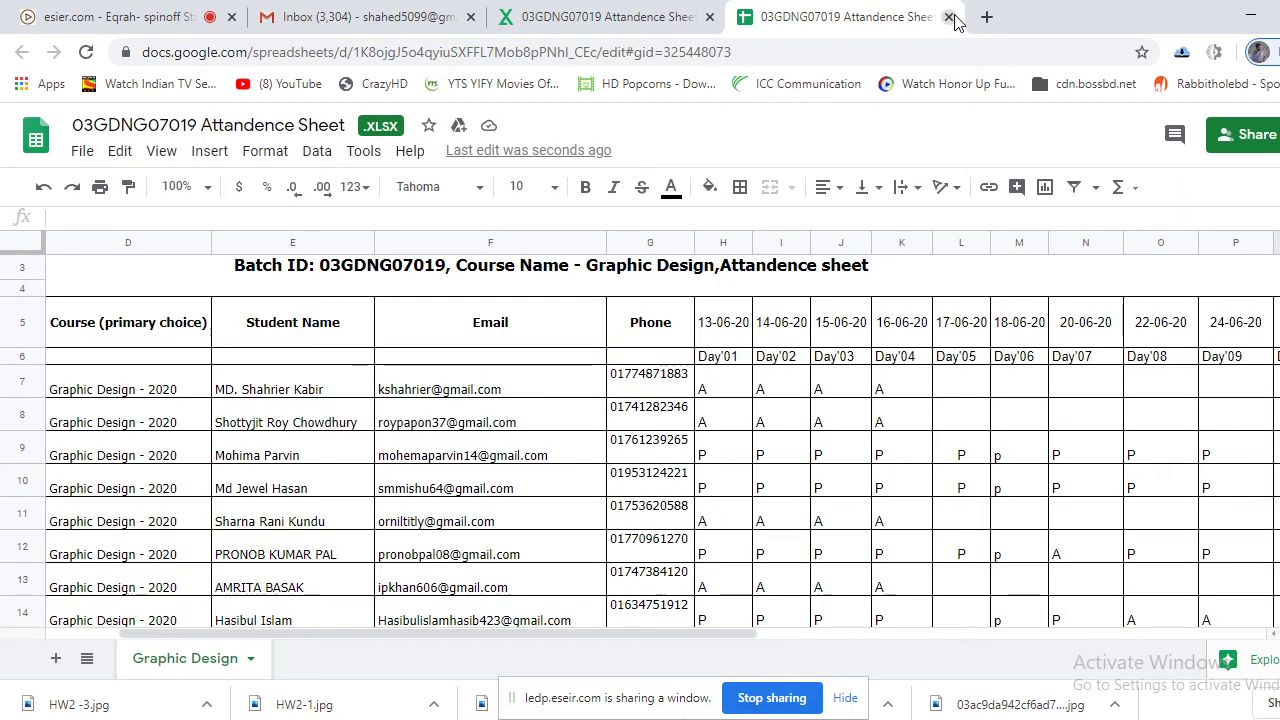
left_click(1245, 457)
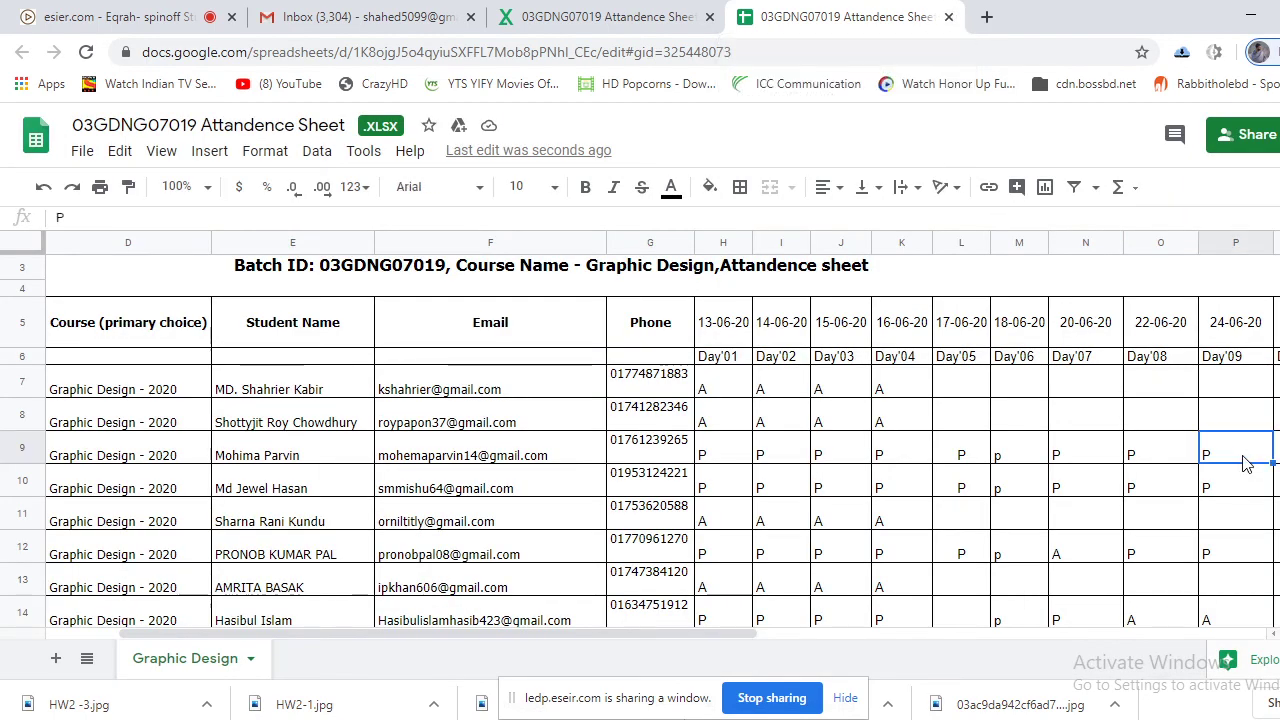
left_click(1252, 486)
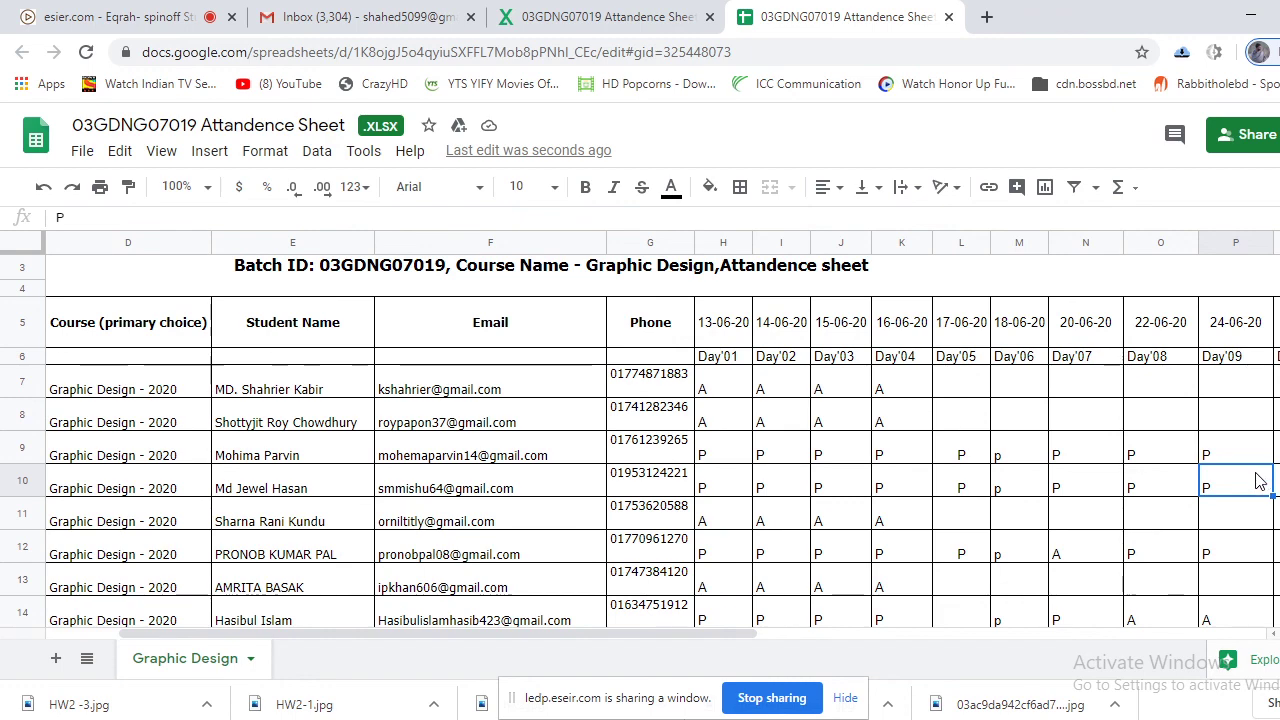
left_click(580, 17)
left_click(756, 19)
left_click(1233, 460)
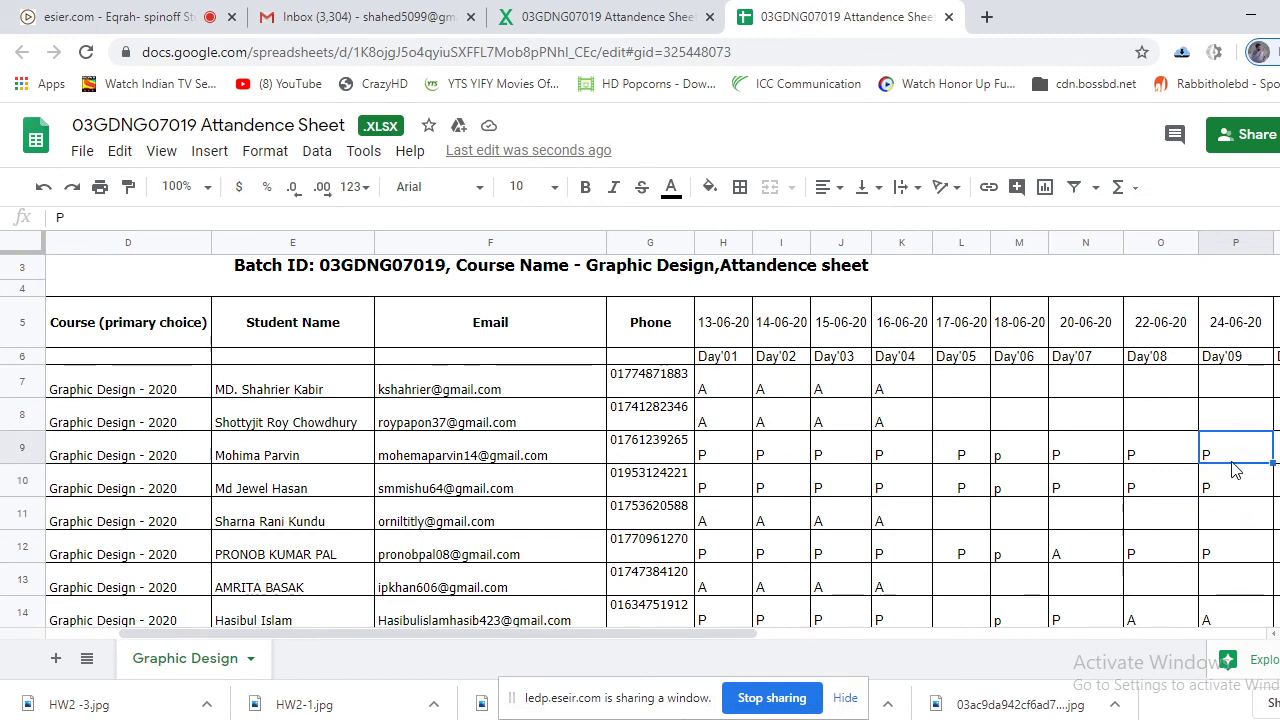
left_click(1245, 492)
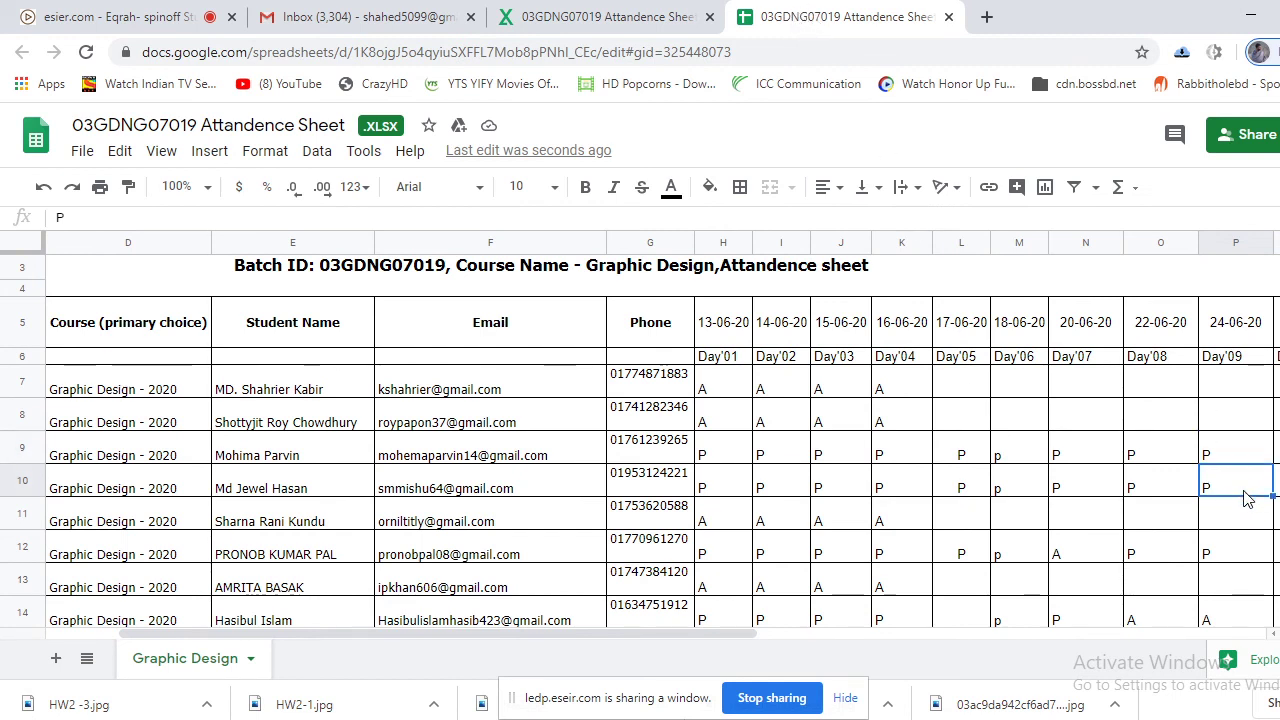
left_click(1240, 543)
scroll(1240, 543, "down", 1)
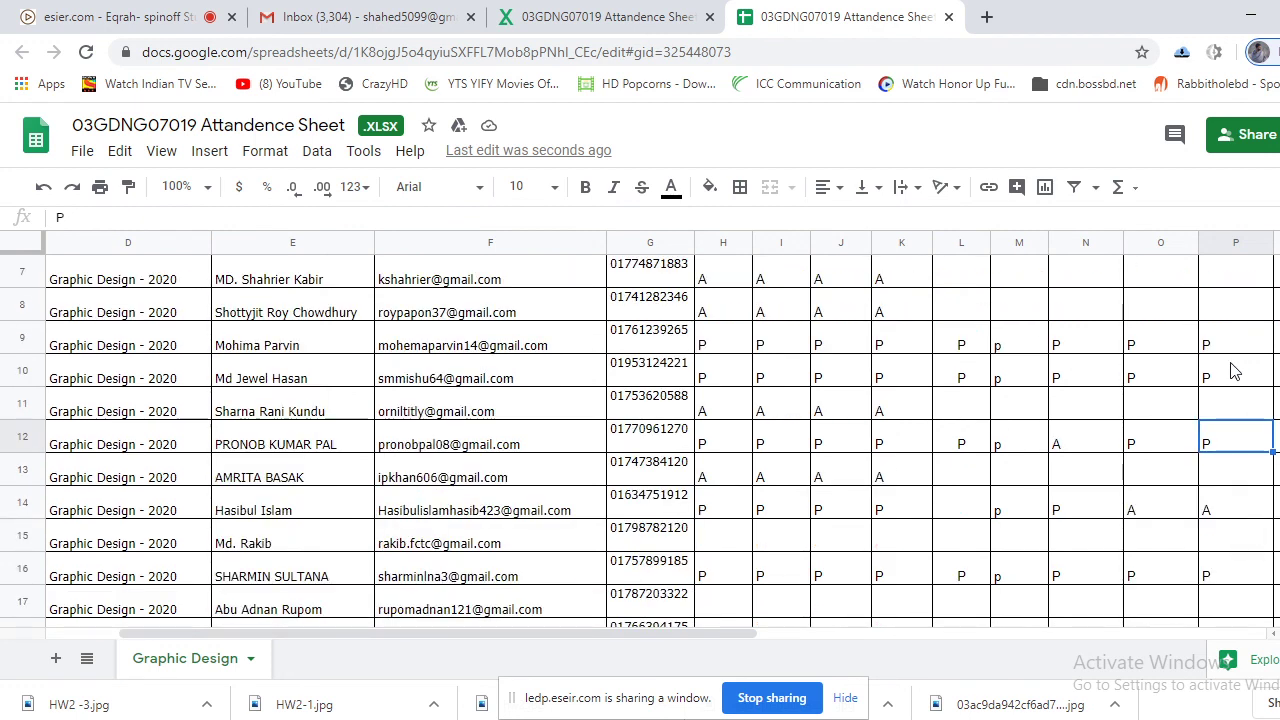
left_click(1240, 578)
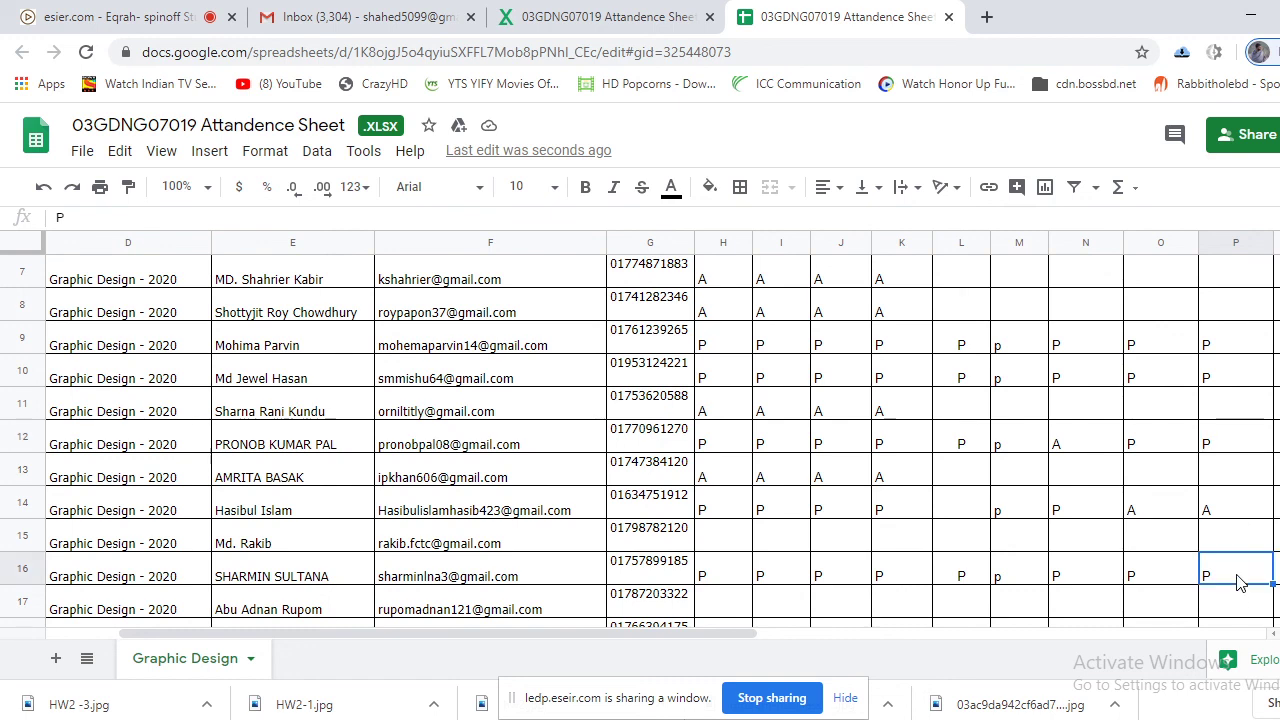
scroll(1236, 581, "down", 2)
left_click(1229, 440)
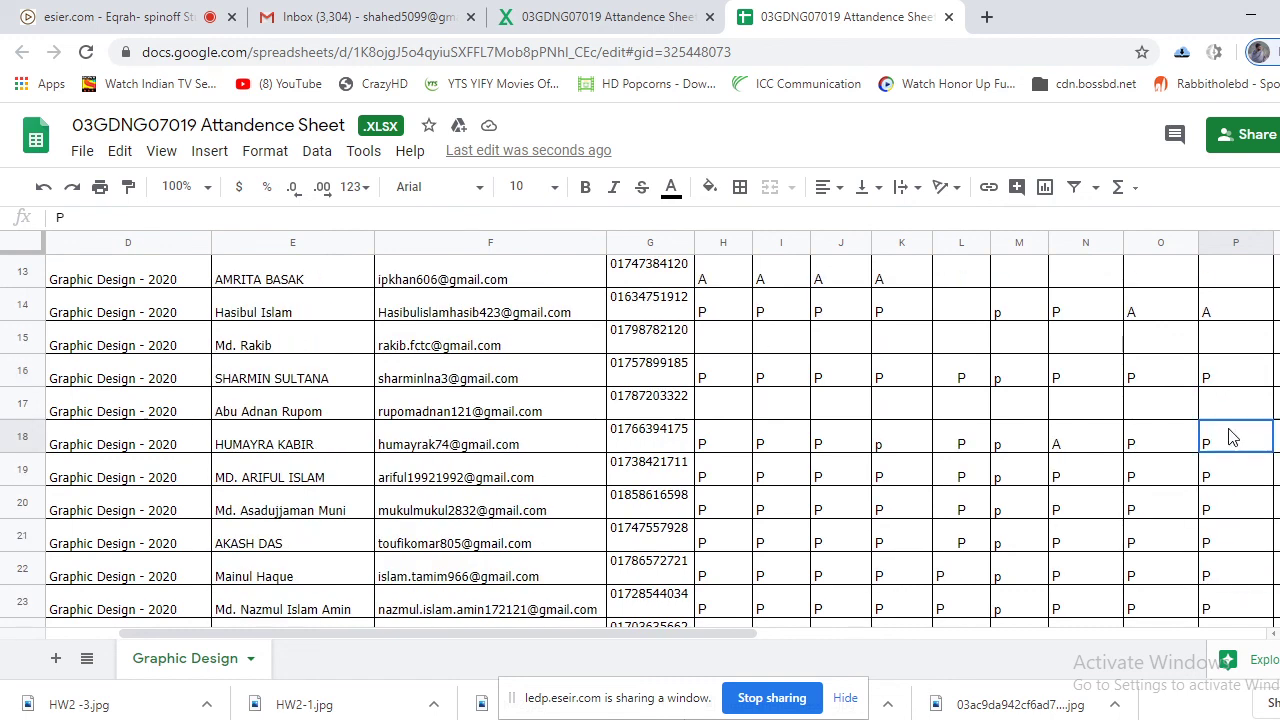
left_click(1234, 473)
left_click(1238, 503)
left_click(1240, 545)
left_click(1242, 574)
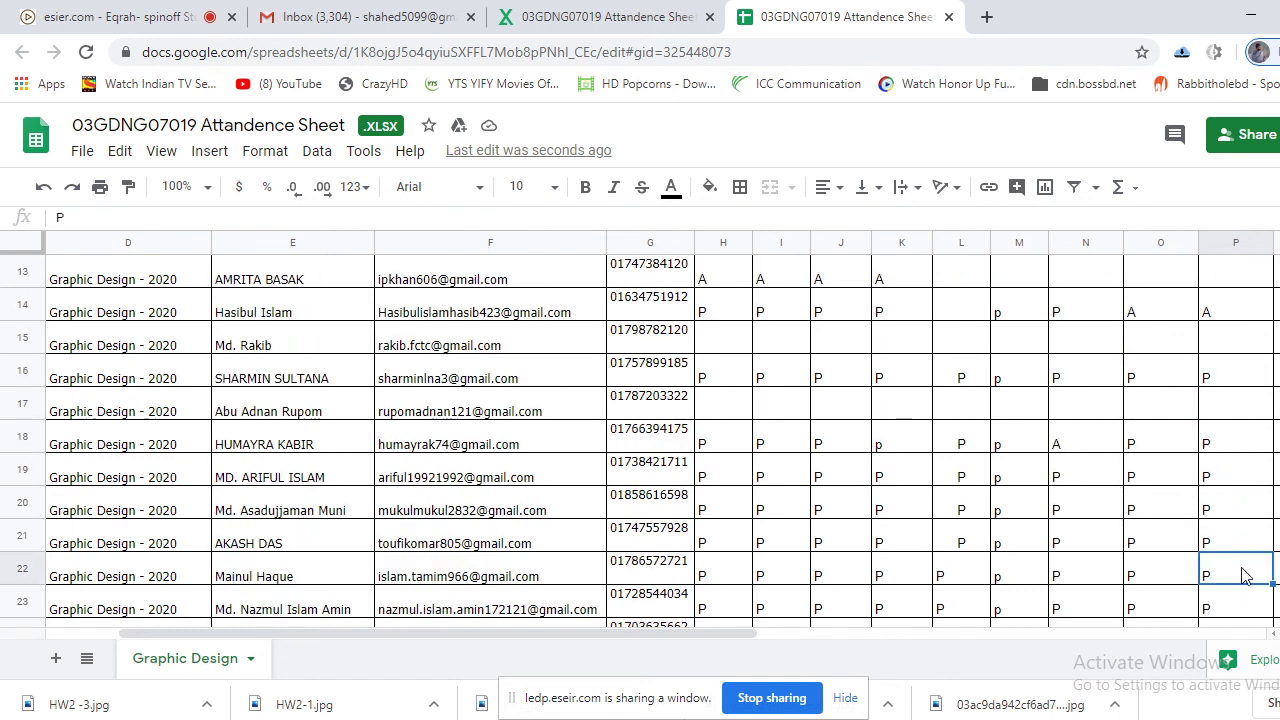
left_click(1242, 607)
scroll(1240, 605, "down", 3)
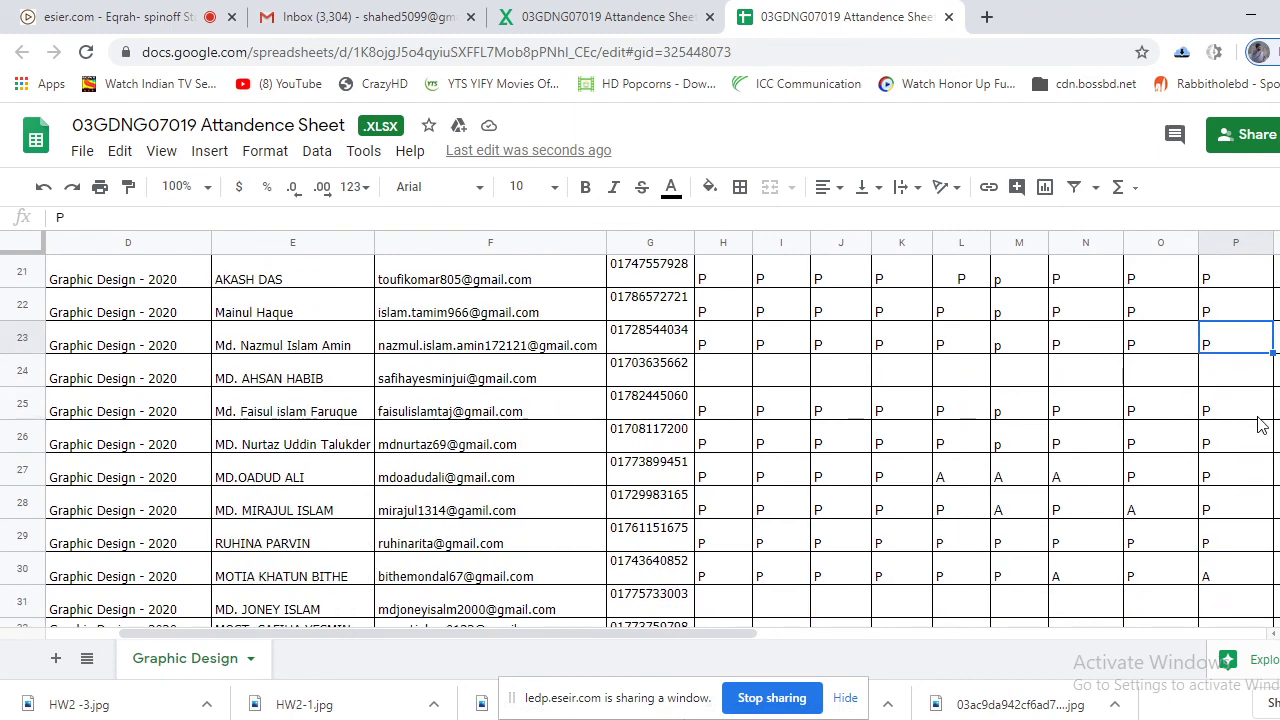
left_click(1260, 425)
left_click(1237, 443)
left_click(1228, 470)
left_click(1232, 505)
left_click(1230, 541)
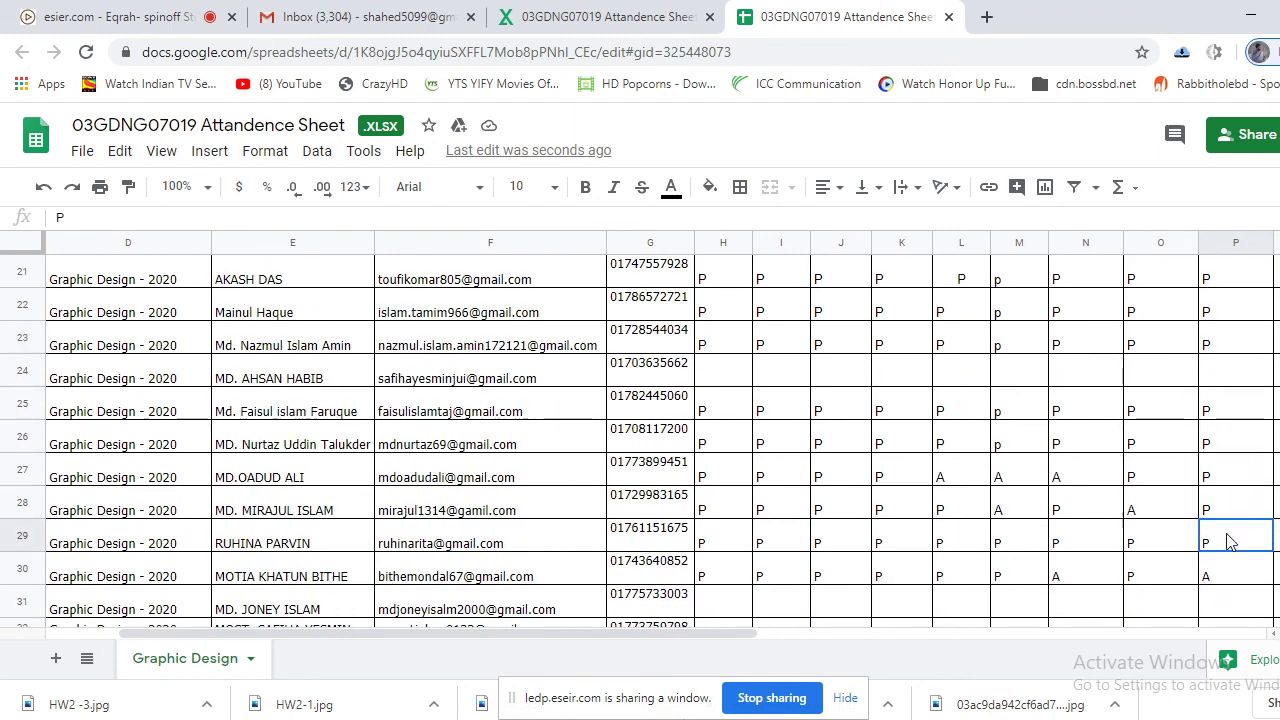
scroll(1230, 541, "down", 3)
left_click(1238, 432)
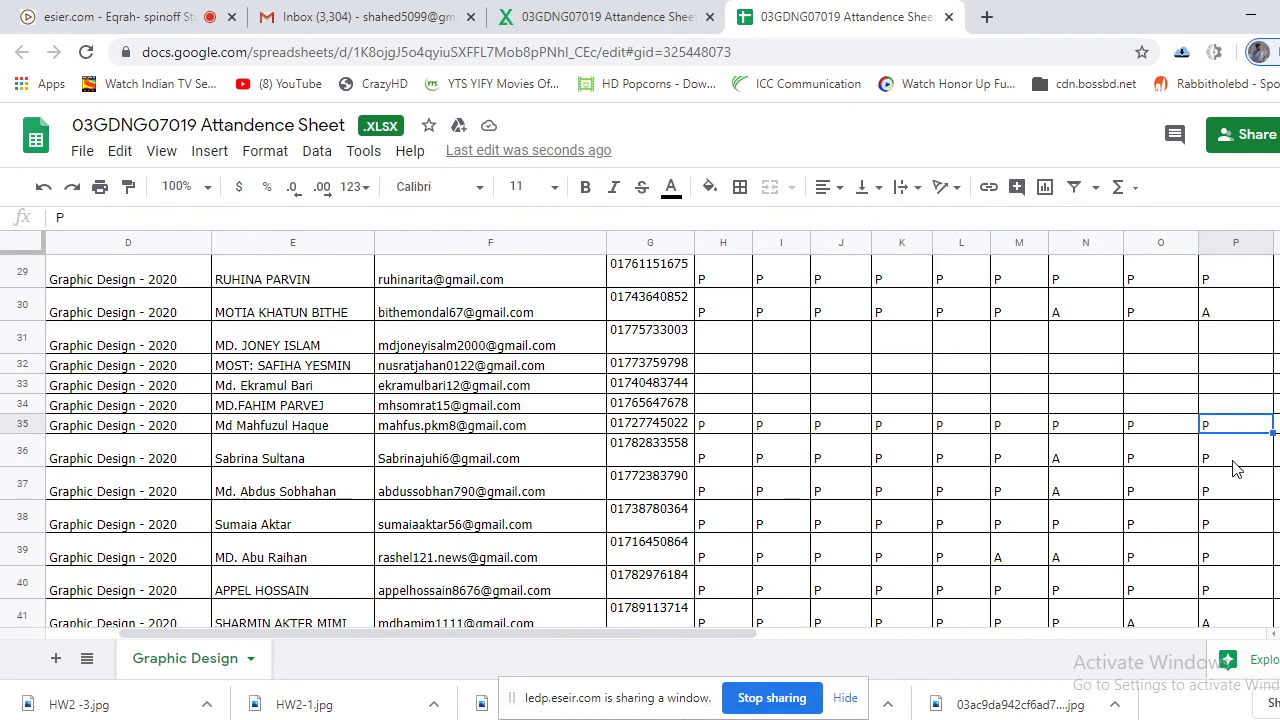
left_click(1237, 468)
left_click(1235, 494)
left_click(1233, 527)
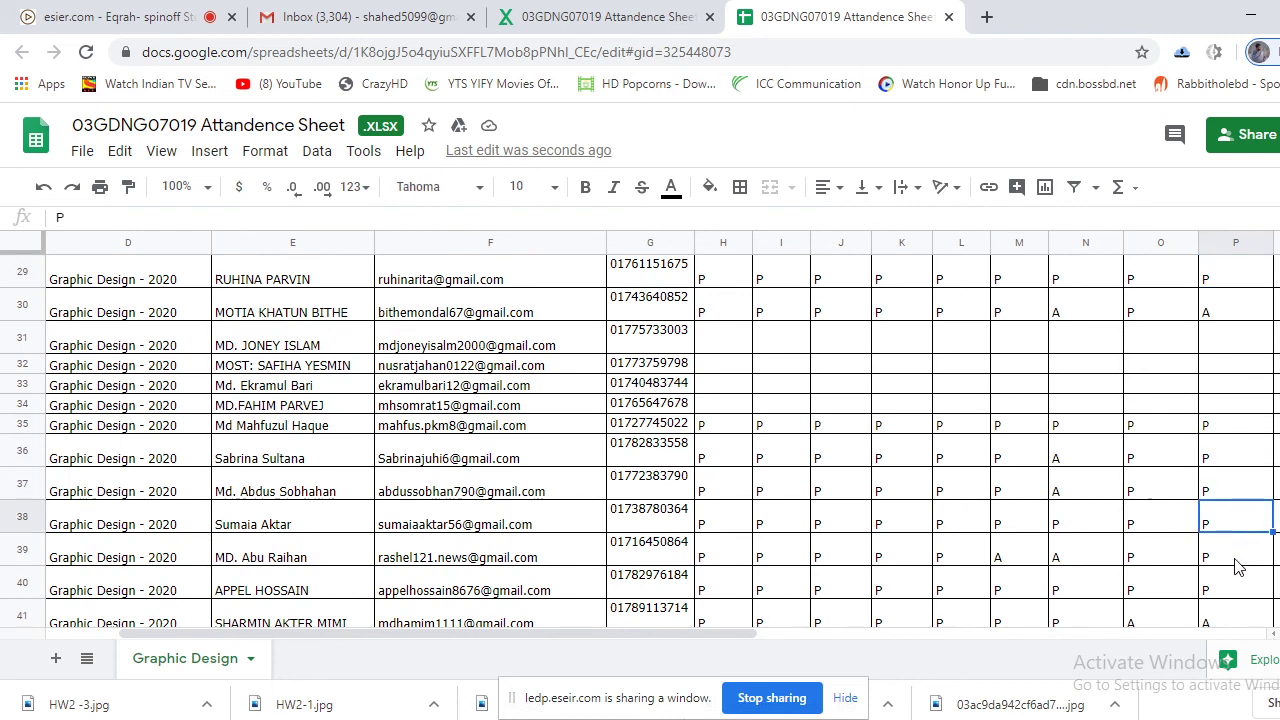
left_click(1237, 565)
left_click(1248, 590)
scroll(1248, 590, "down", 2)
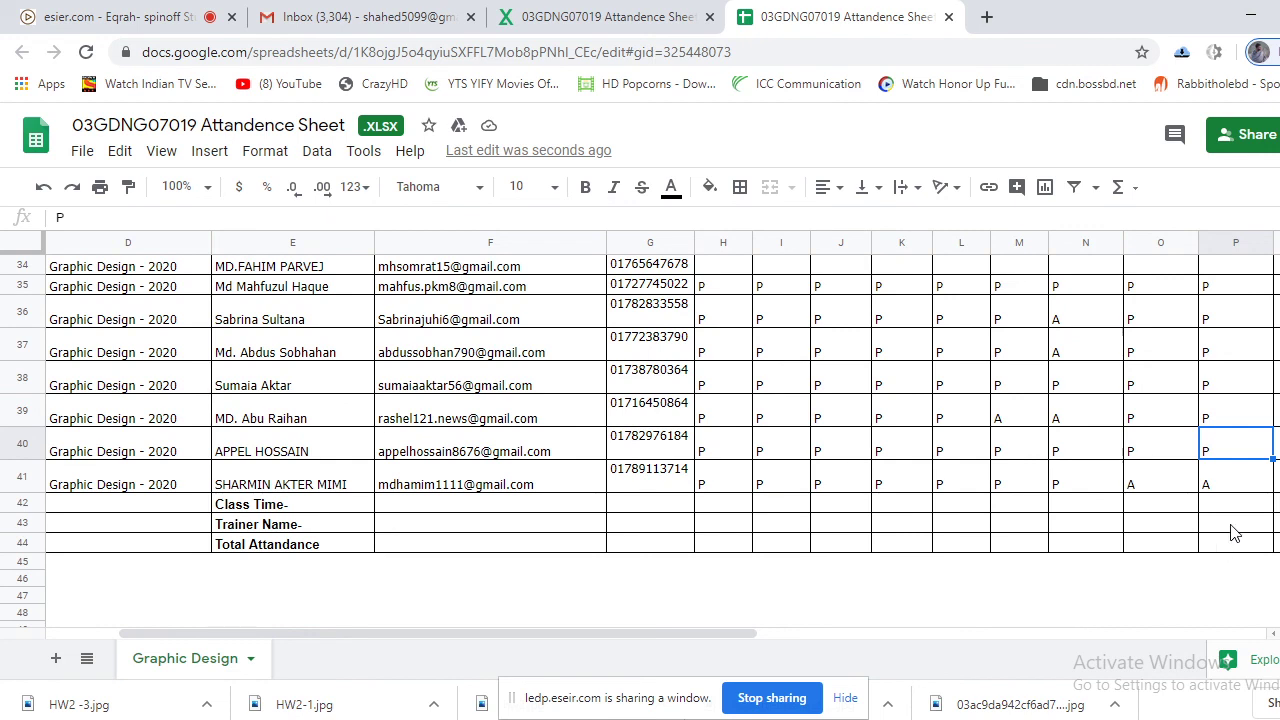
scroll(1220, 500, "up", 2)
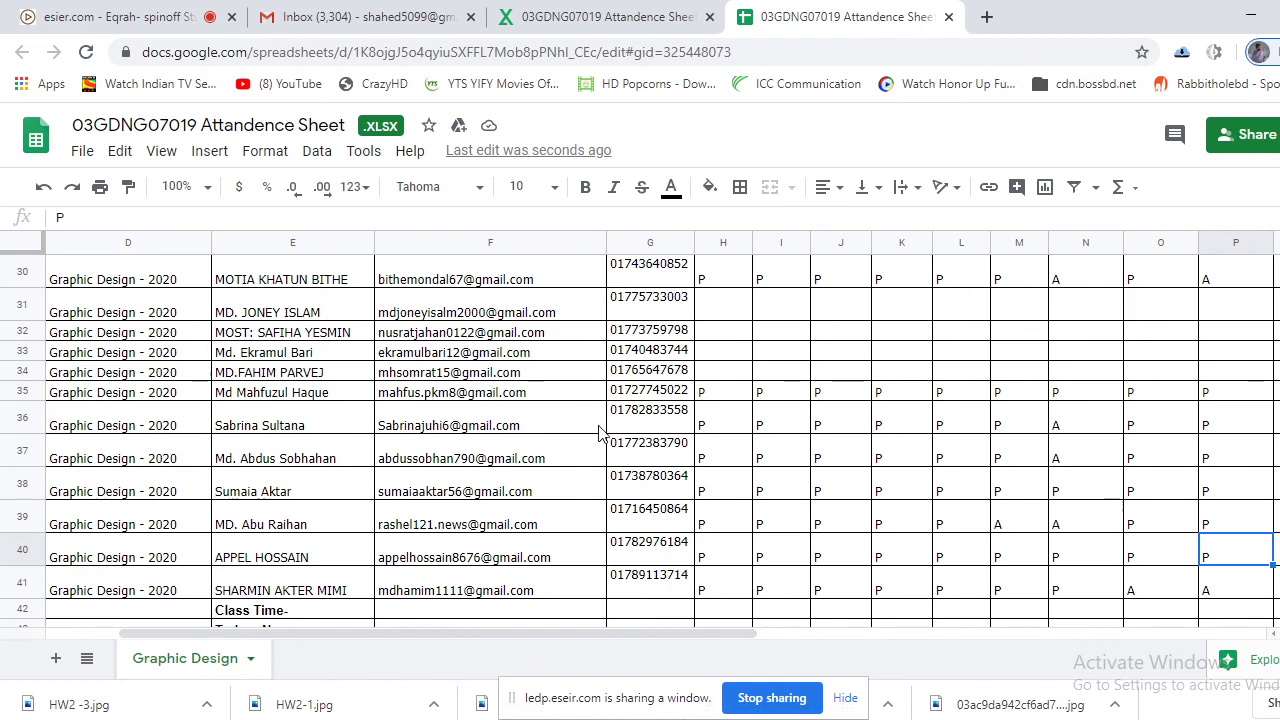
Change row 39's Day'09 mark from P to A
left_click(1222, 418)
double_click(1223, 417)
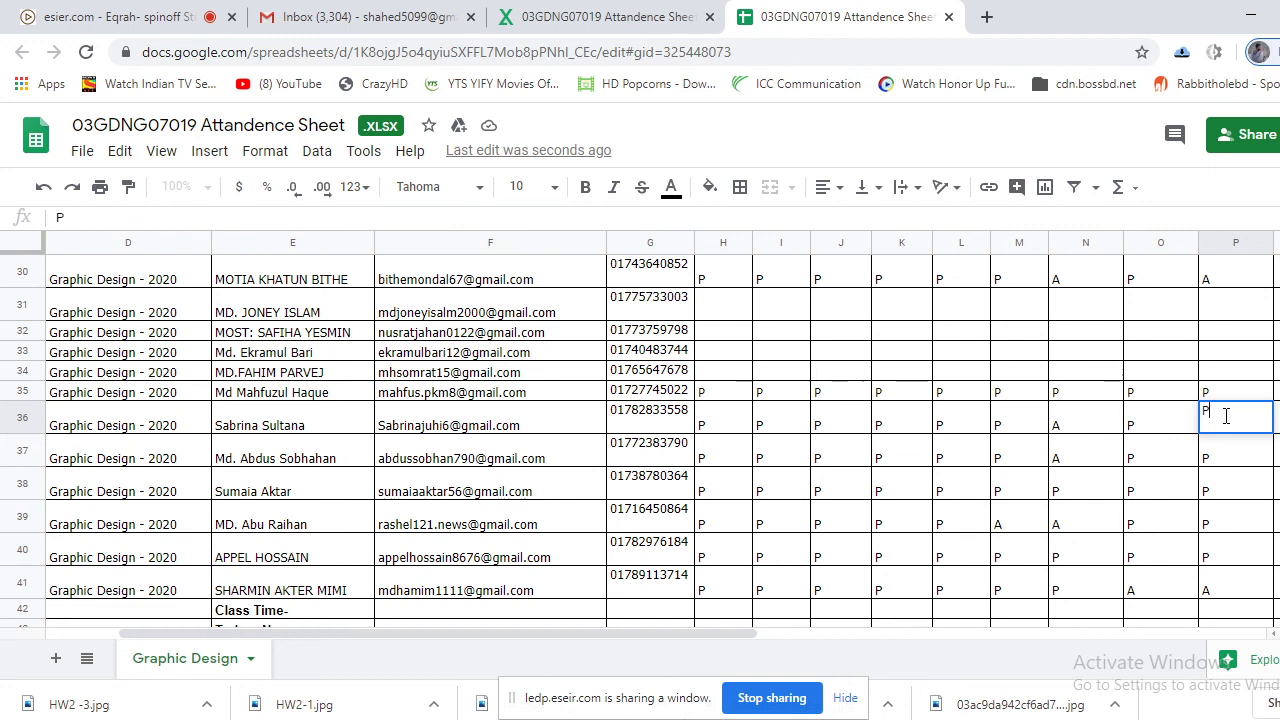
double_click(1222, 513)
key("BackSpace")
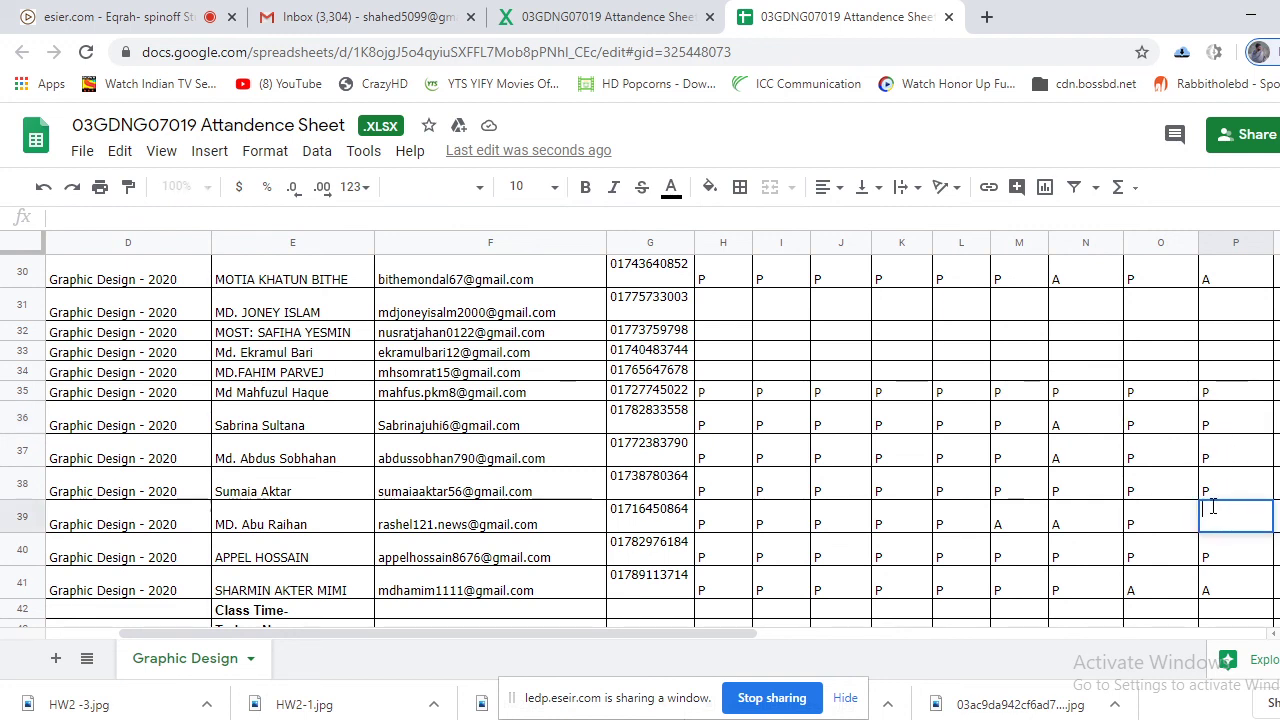
type("A")
left_click(1235, 345)
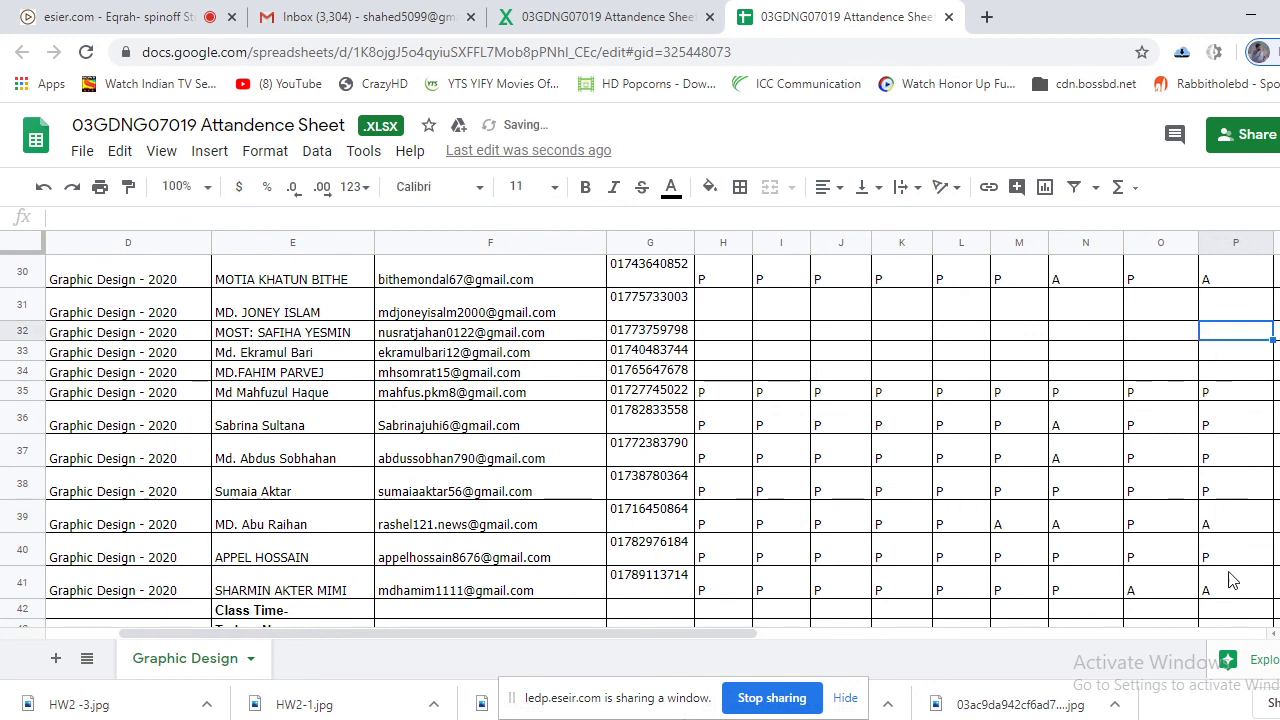
Review the Day'09 entries up column P from row 40 to row 9
scroll(1232, 495, "down", 2)
left_click(1224, 437)
left_click(1226, 390)
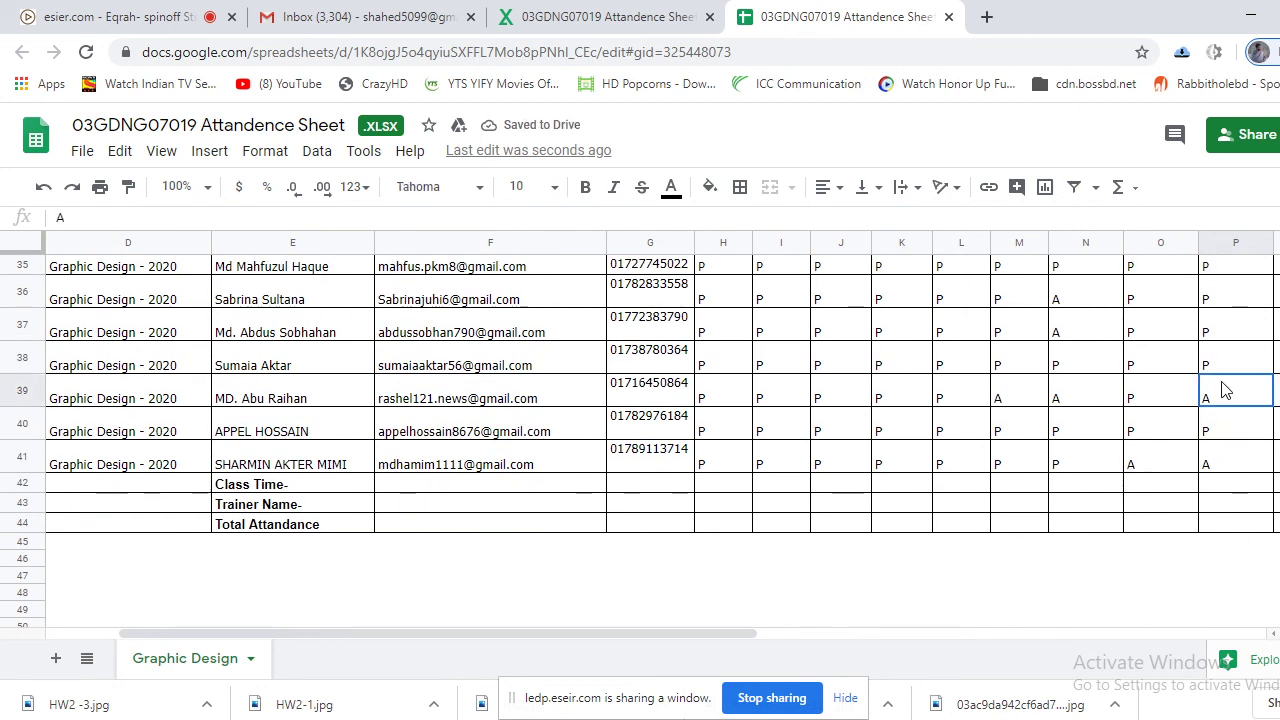
left_click(1234, 430)
left_click(1232, 362)
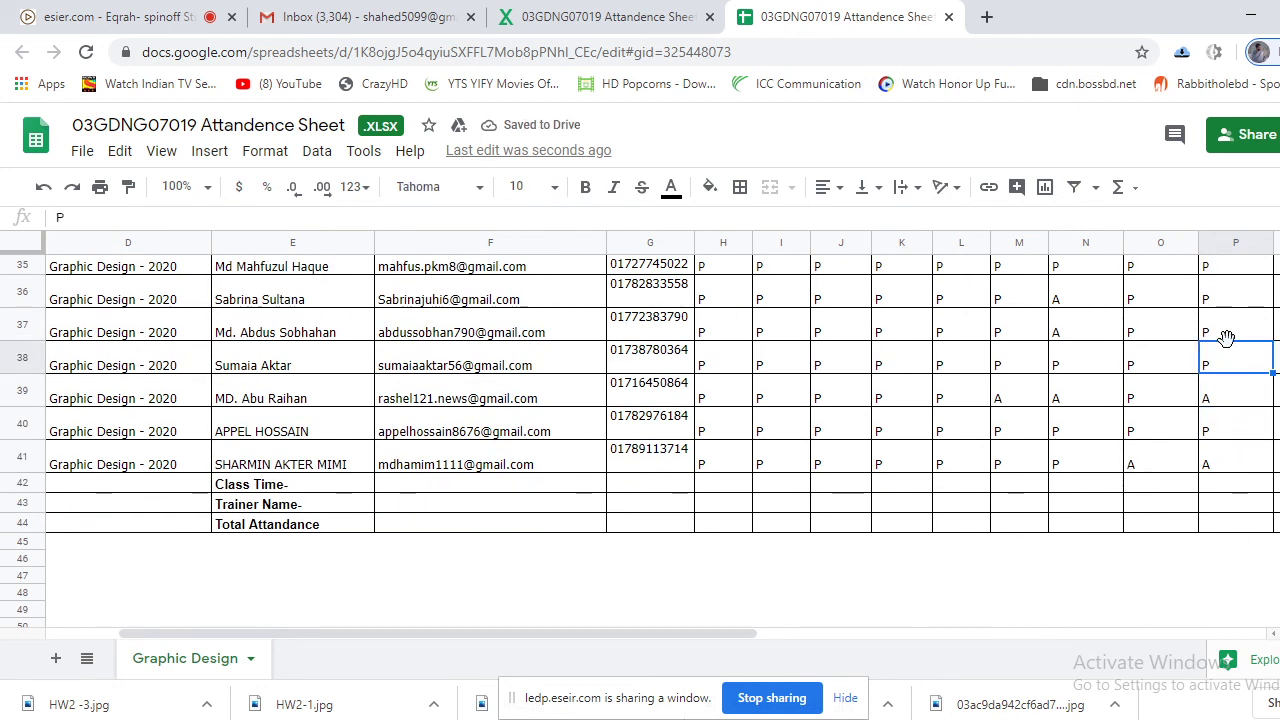
left_click(1228, 326)
left_click(1228, 306)
scroll(1228, 310, "up", 1)
left_click(1231, 309)
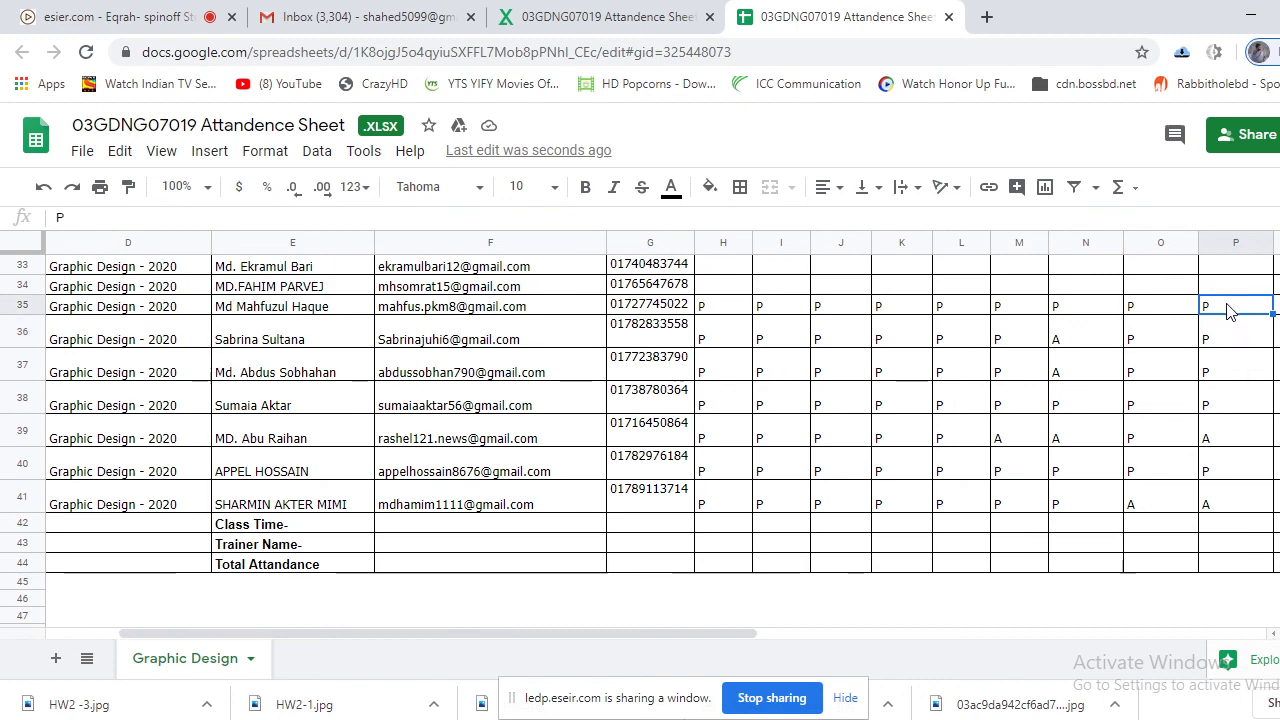
scroll(1238, 340, "up", 3)
scroll(1238, 345, "up", 1)
left_click(1233, 345)
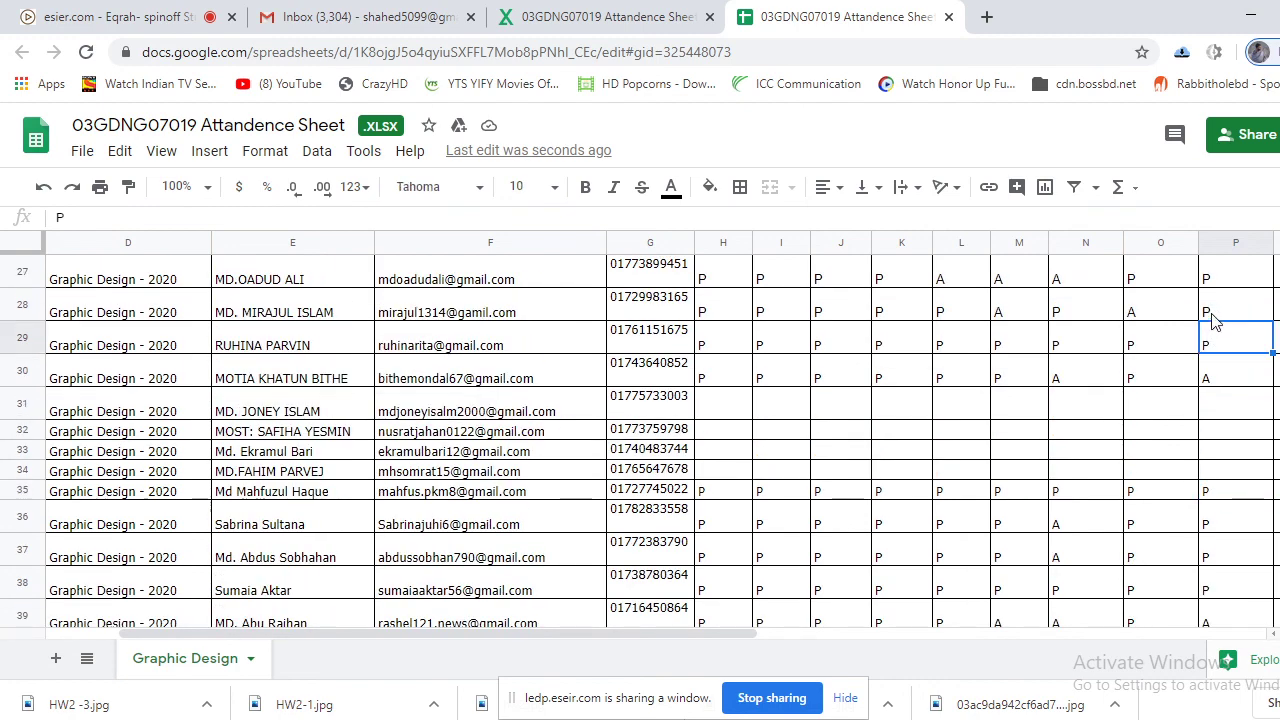
left_click(1215, 312)
left_click(1232, 283)
scroll(1215, 347, "up", 3)
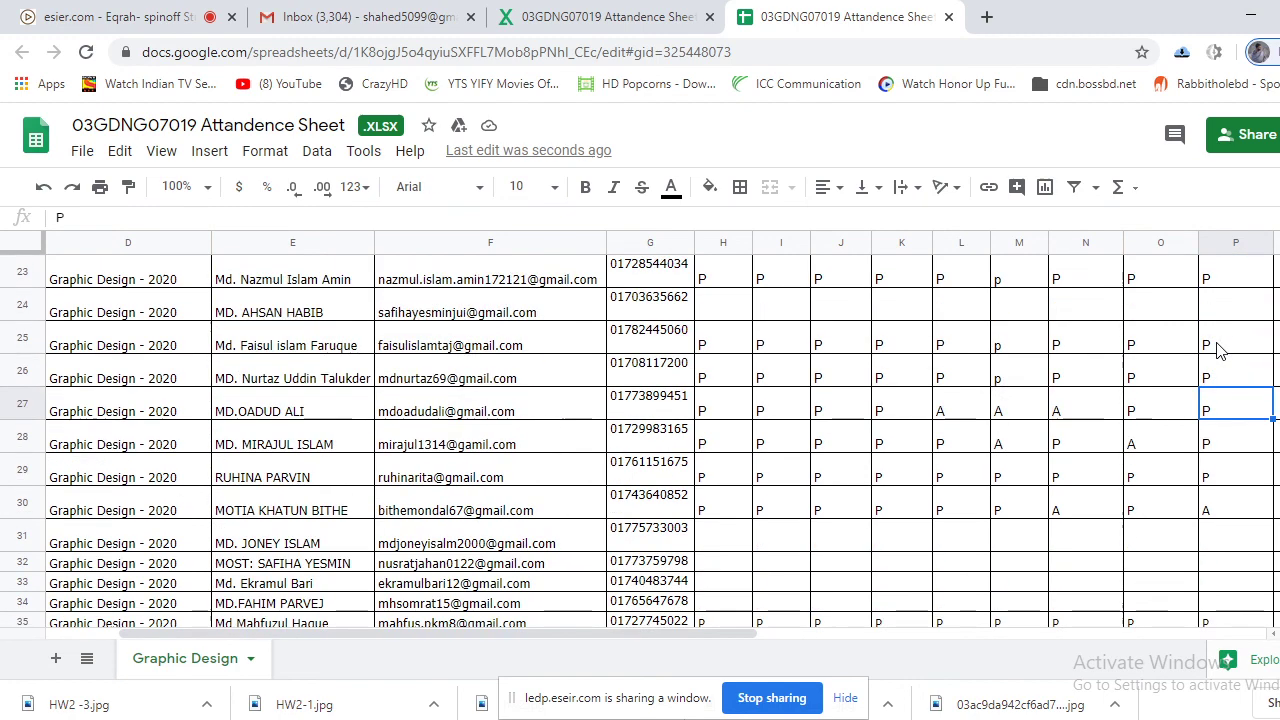
left_click(1233, 508)
left_click(1237, 480)
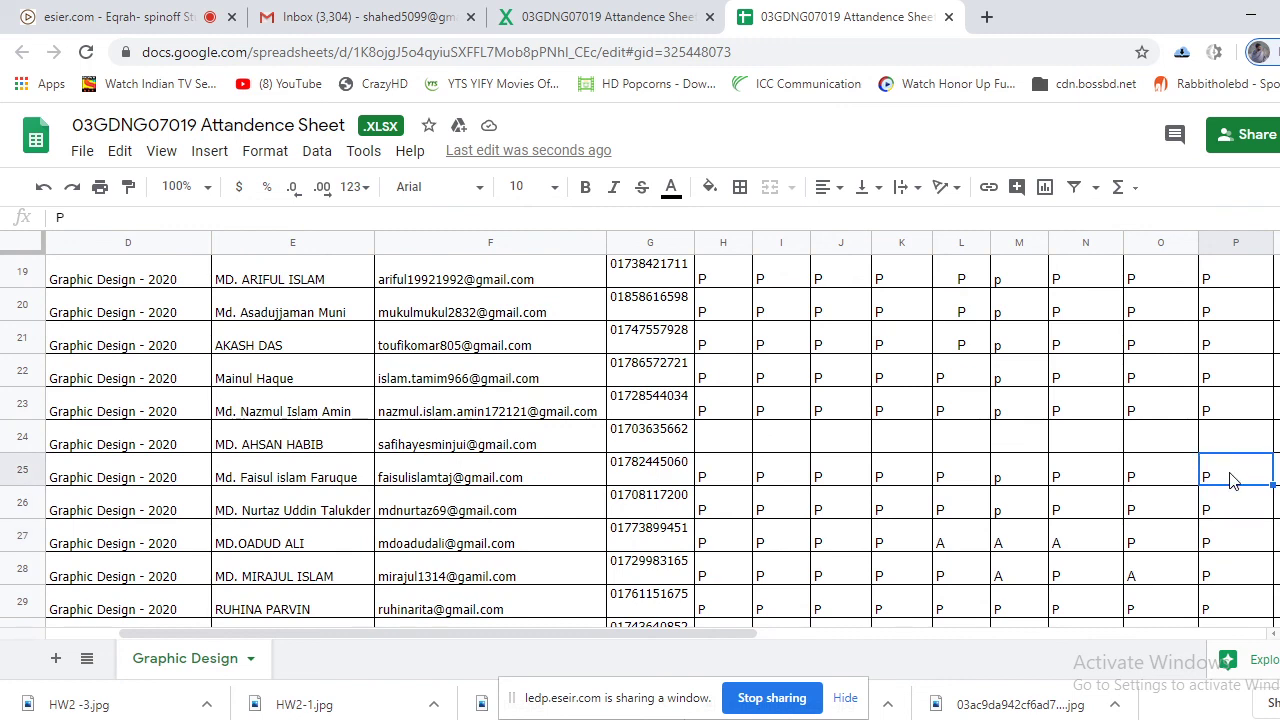
left_click(1240, 410)
left_click(1240, 378)
left_click(1242, 340)
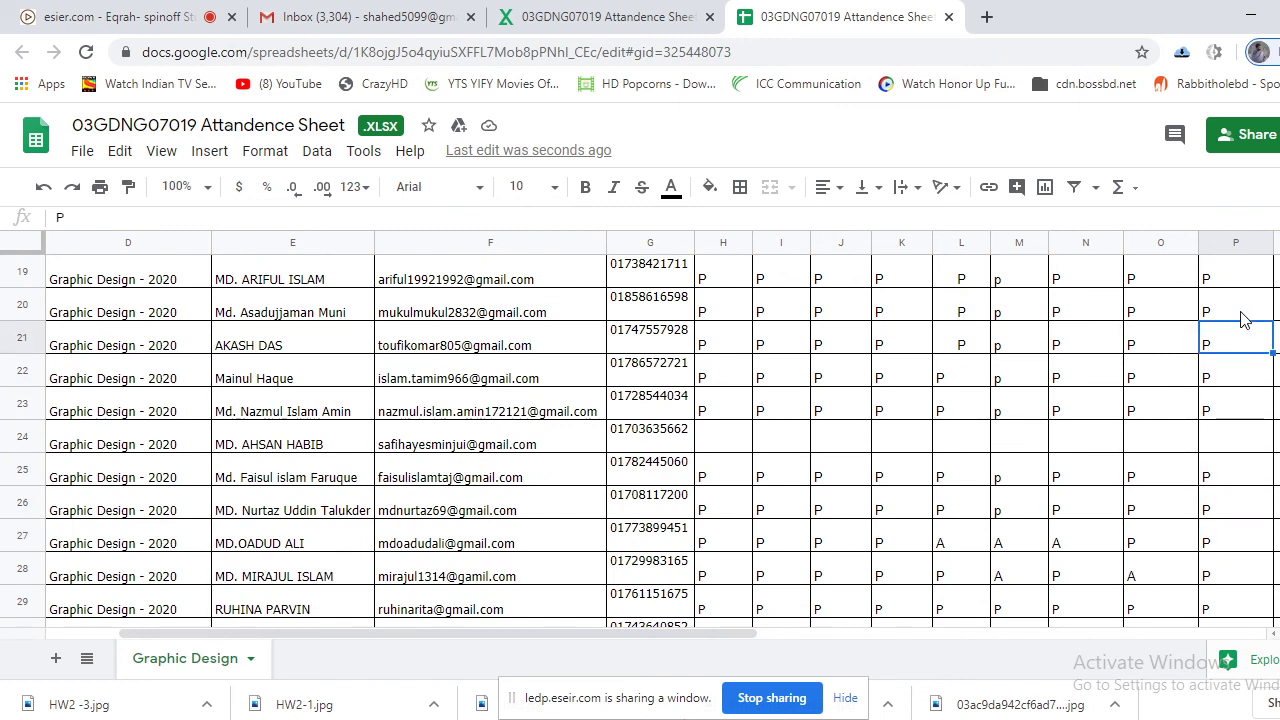
left_click(1246, 310)
left_click(1246, 280)
scroll(1257, 409, "up", 3)
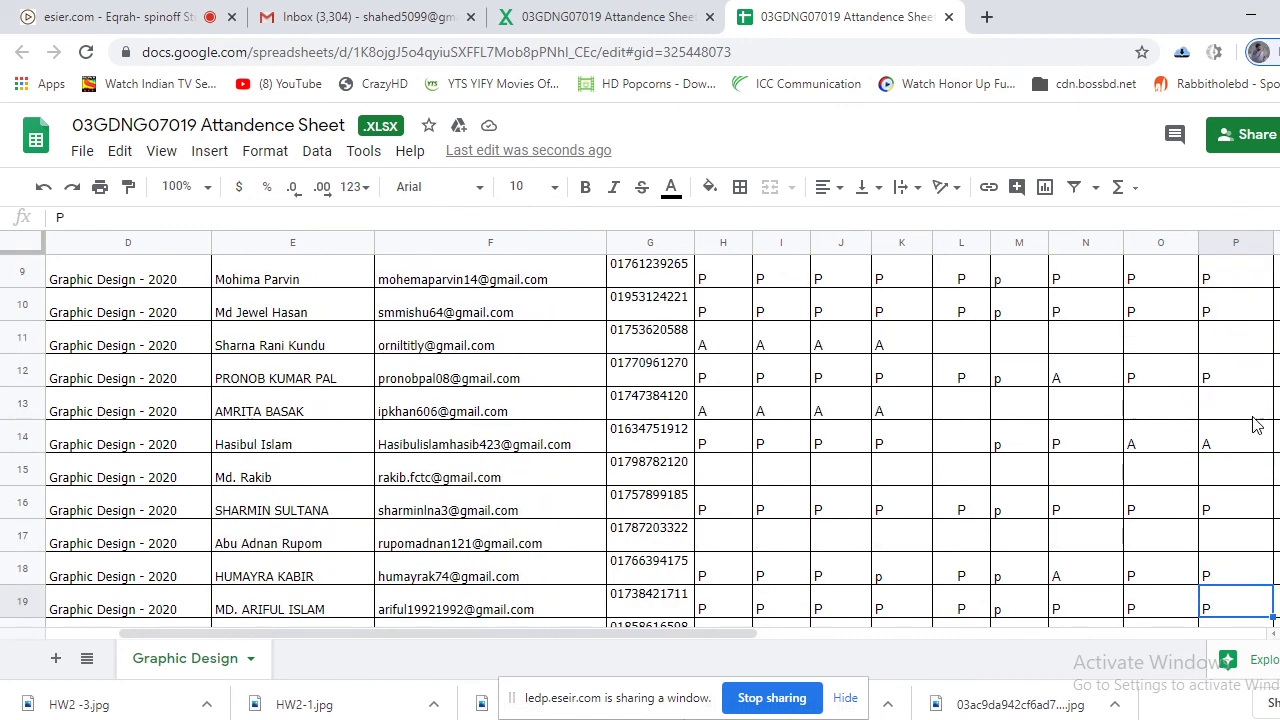
left_click(1256, 490)
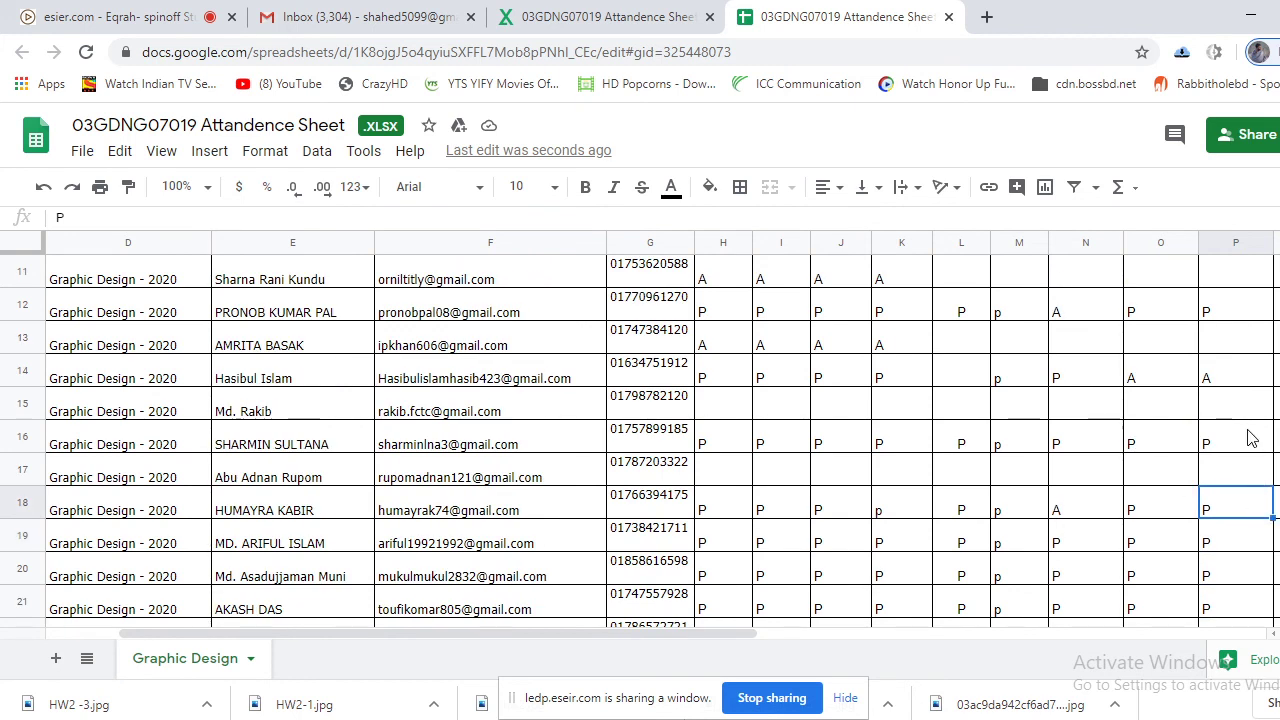
left_click(1252, 436)
left_click(1236, 314)
scroll(1238, 340, "up", 2)
scroll(1238, 347, "up", 1)
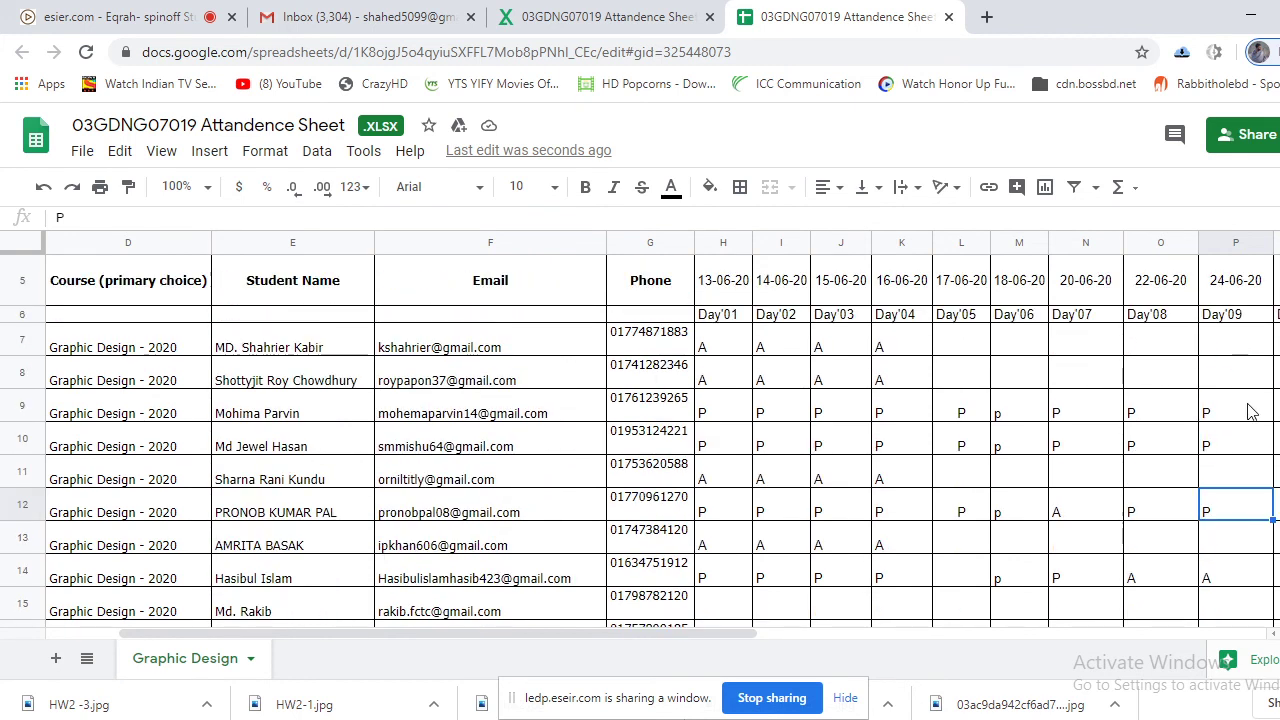
left_click(1240, 440)
left_click(1237, 418)
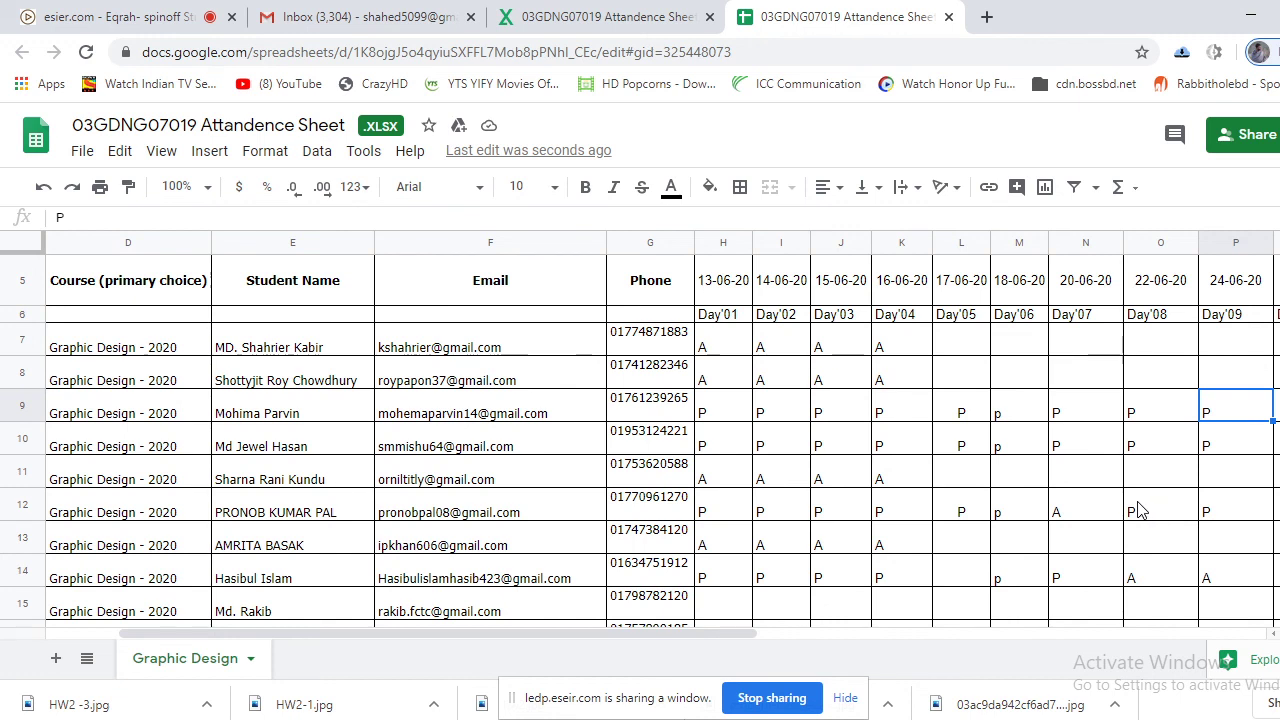
Change row 12's Day'09 mark from P to A
scroll(1136, 510, "down", 1)
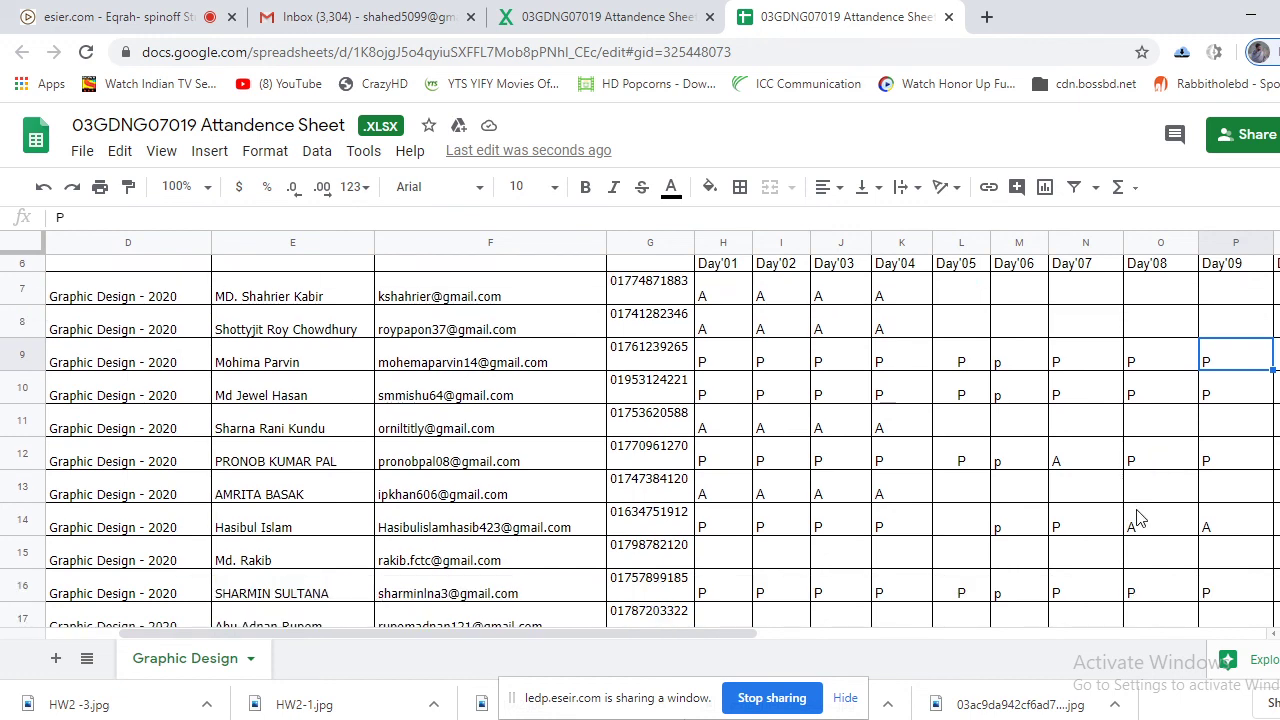
left_click(1232, 460)
type("P")
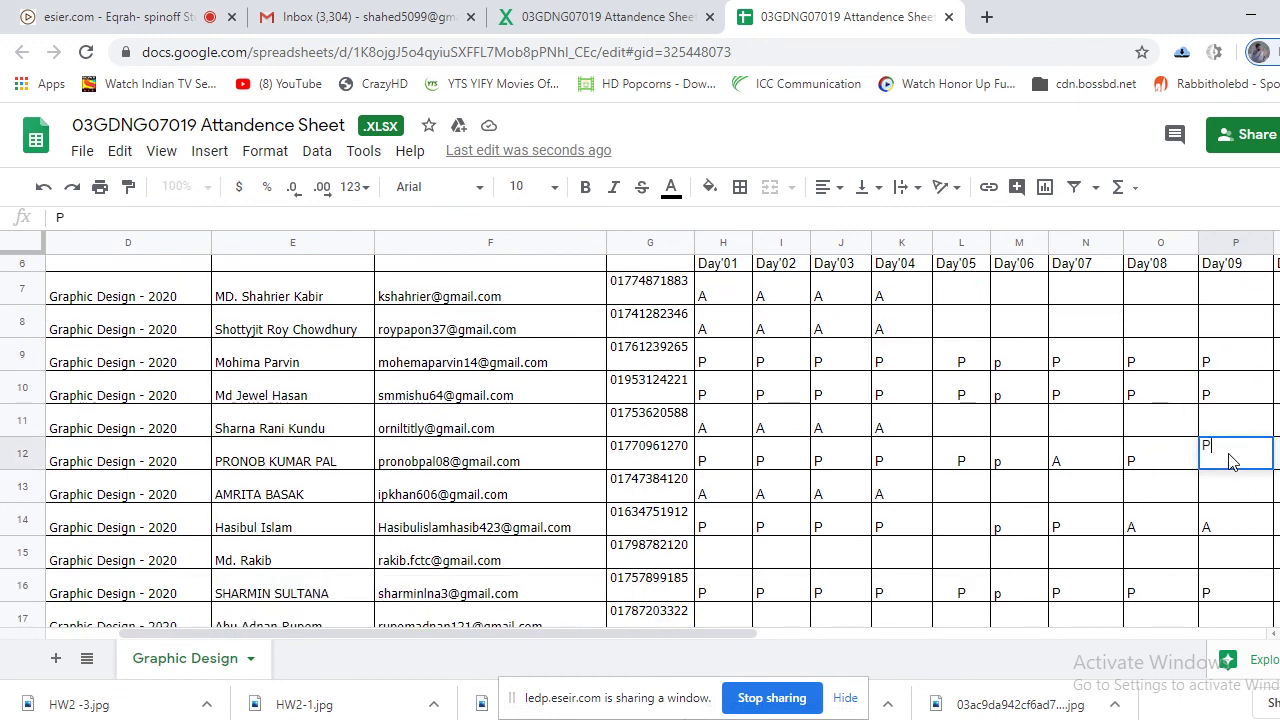
key("BackSpace")
type("A")
left_click(1263, 418)
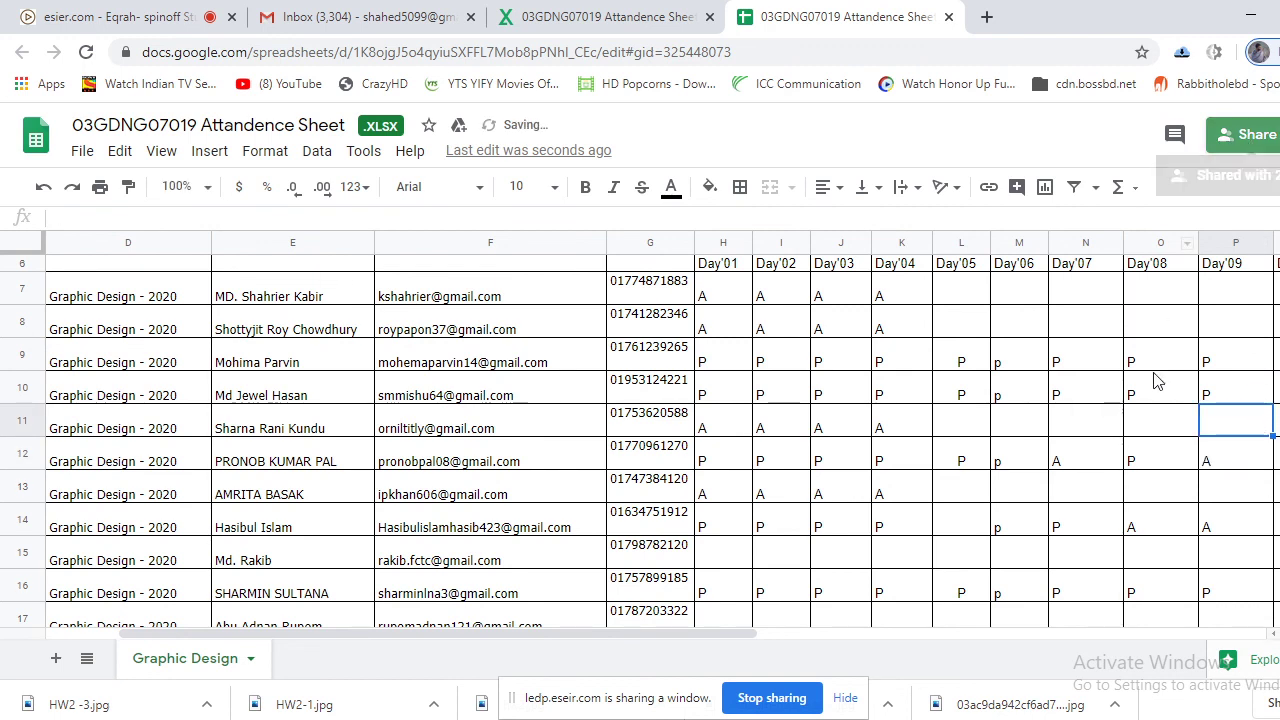
Check the attendance sheet's sharing settings, then close the sheet and its Drive preview
left_click(1243, 134)
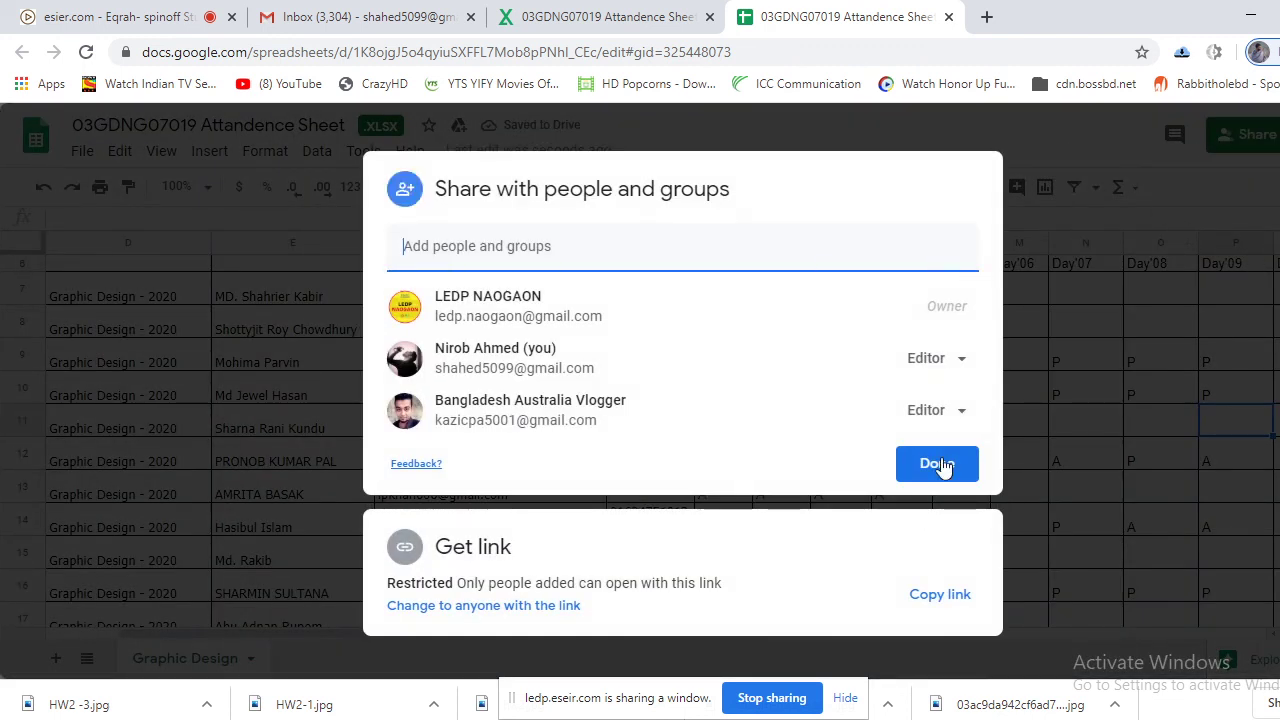
left_click(938, 462)
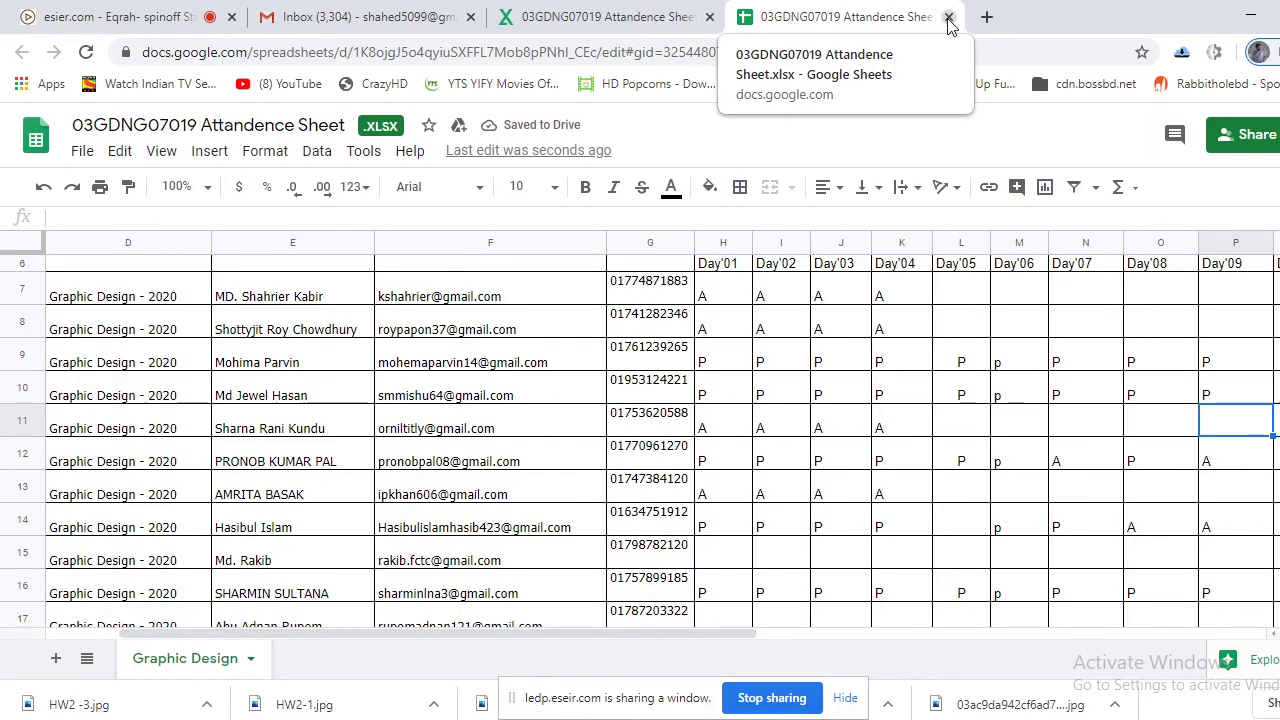
left_click(948, 18)
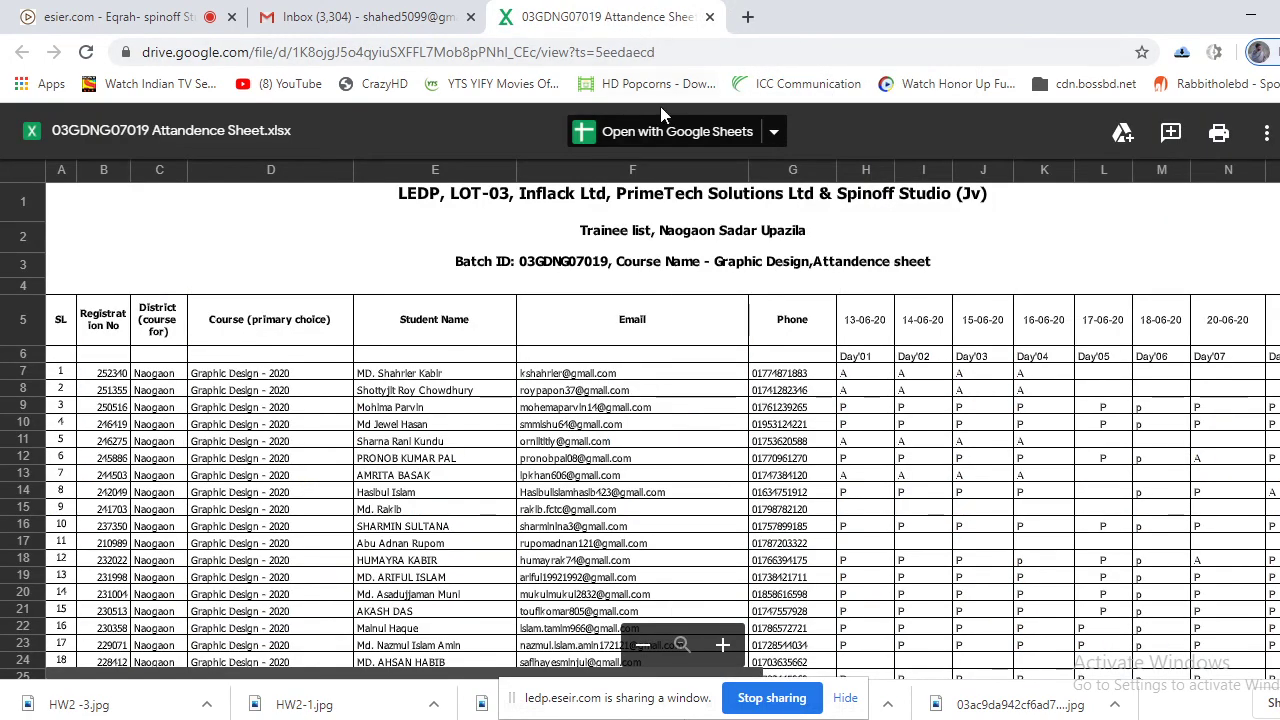
left_click(709, 17)
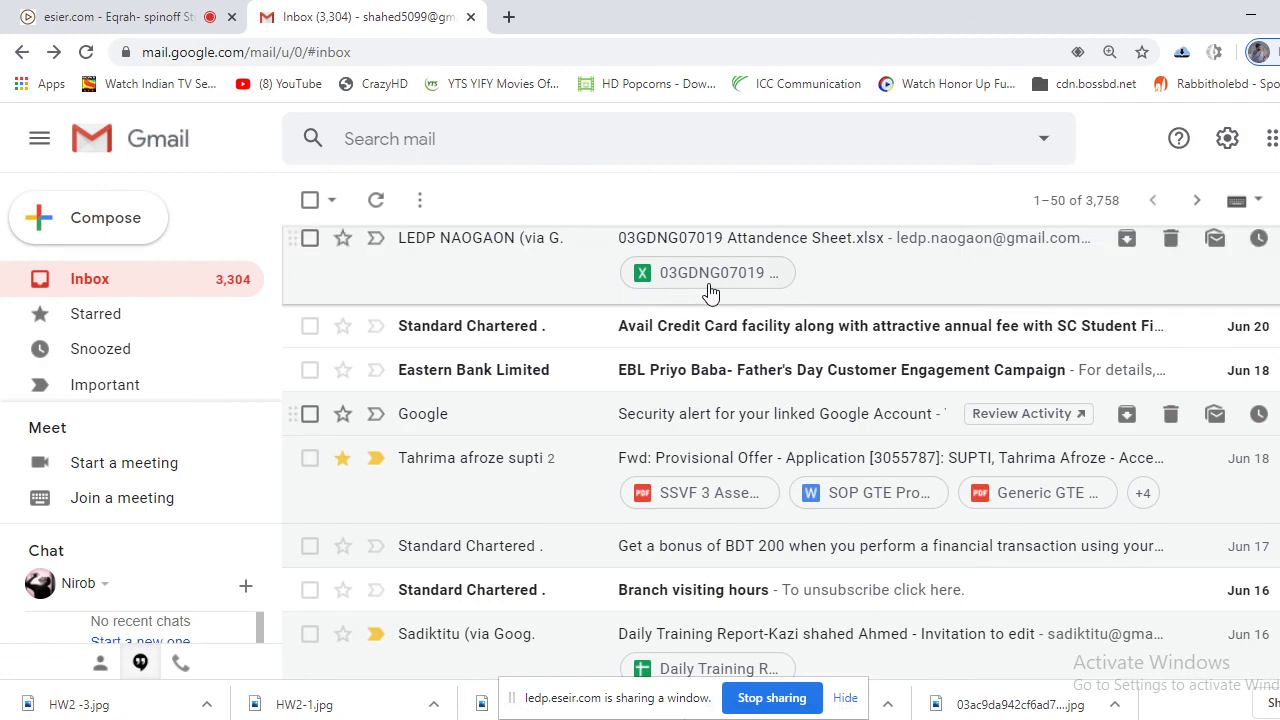
Open the Daily Training Report attachment from the invitation e-mail in the inbox
scroll(709, 291, "up", 6)
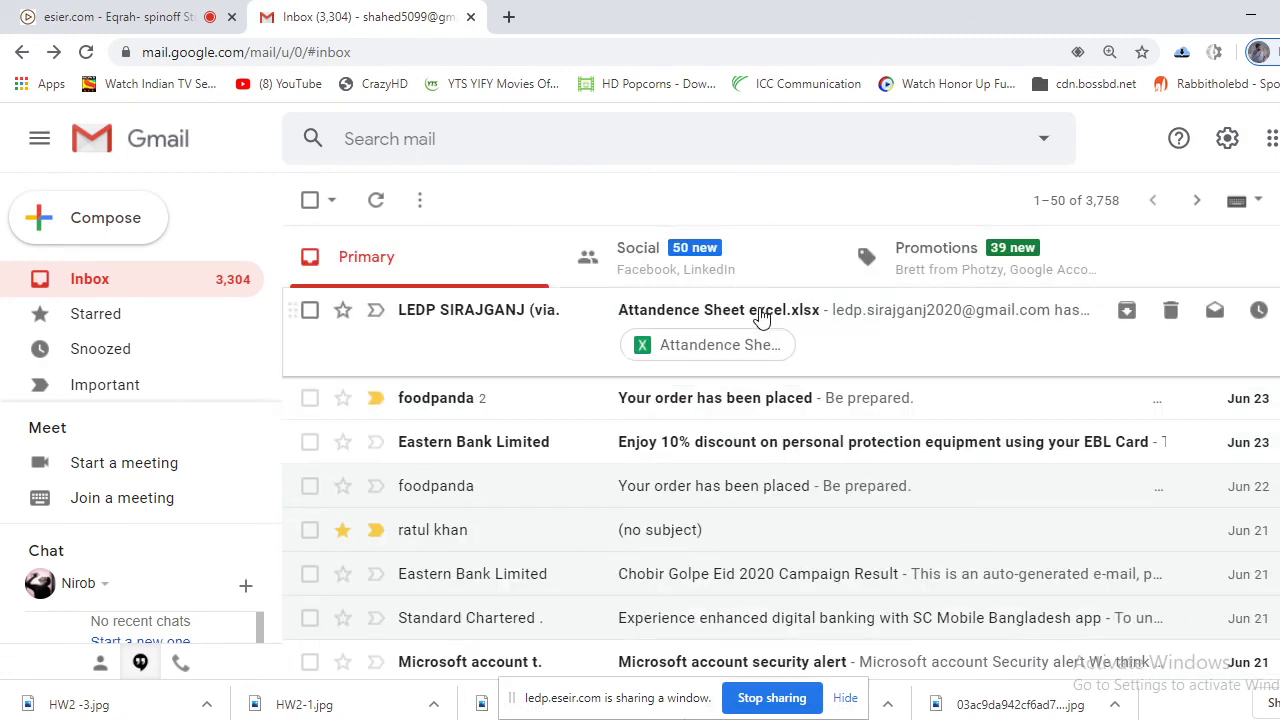
left_click(743, 345)
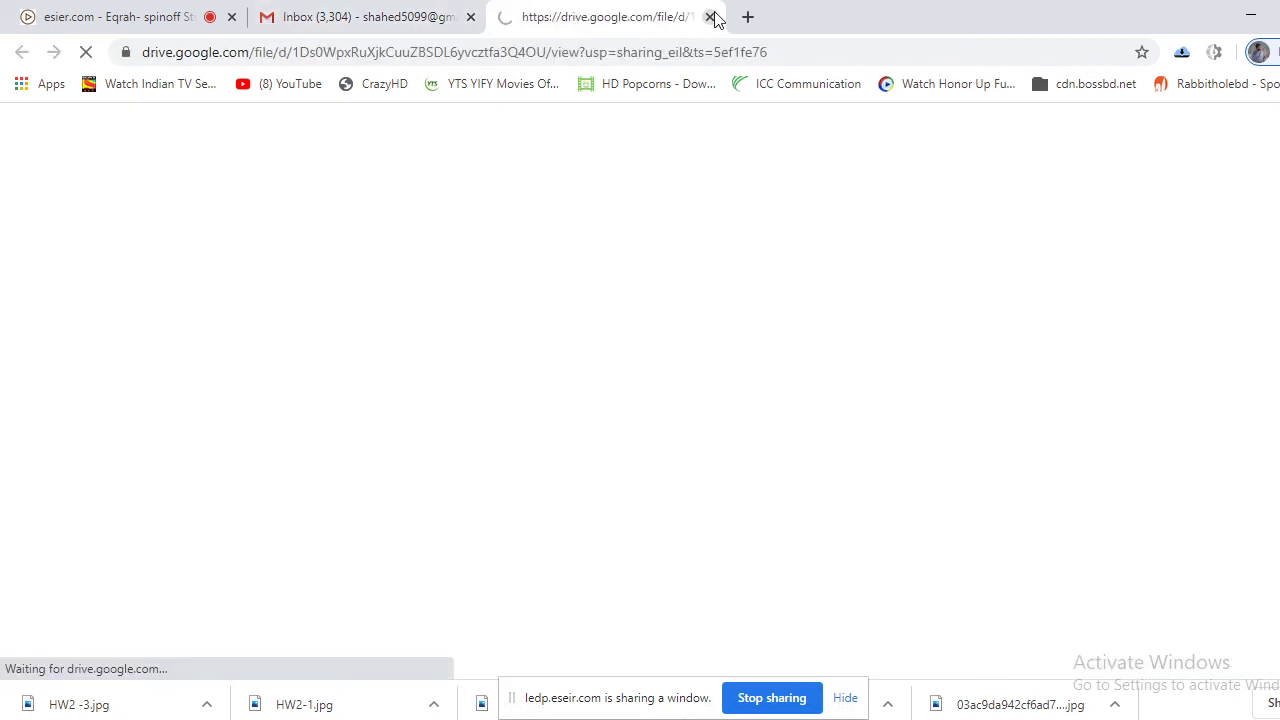
left_click(710, 17)
scroll(760, 425, "down", 3)
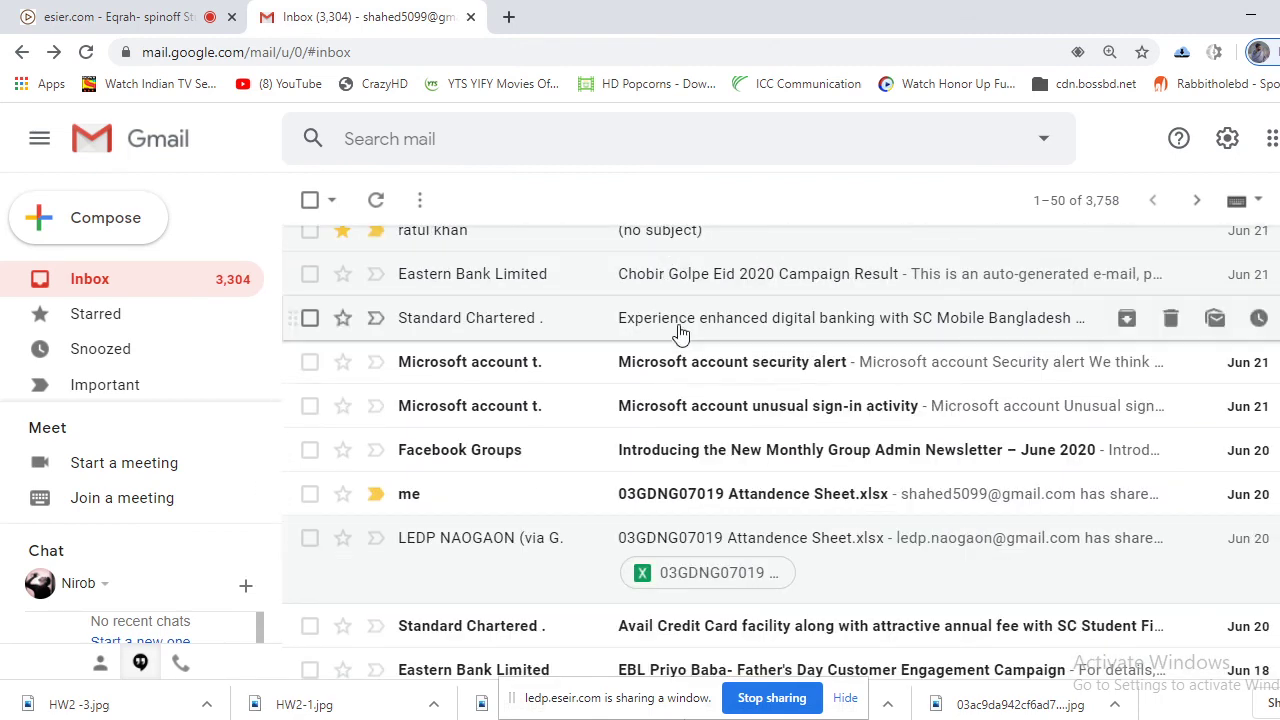
scroll(698, 540, "down", 2)
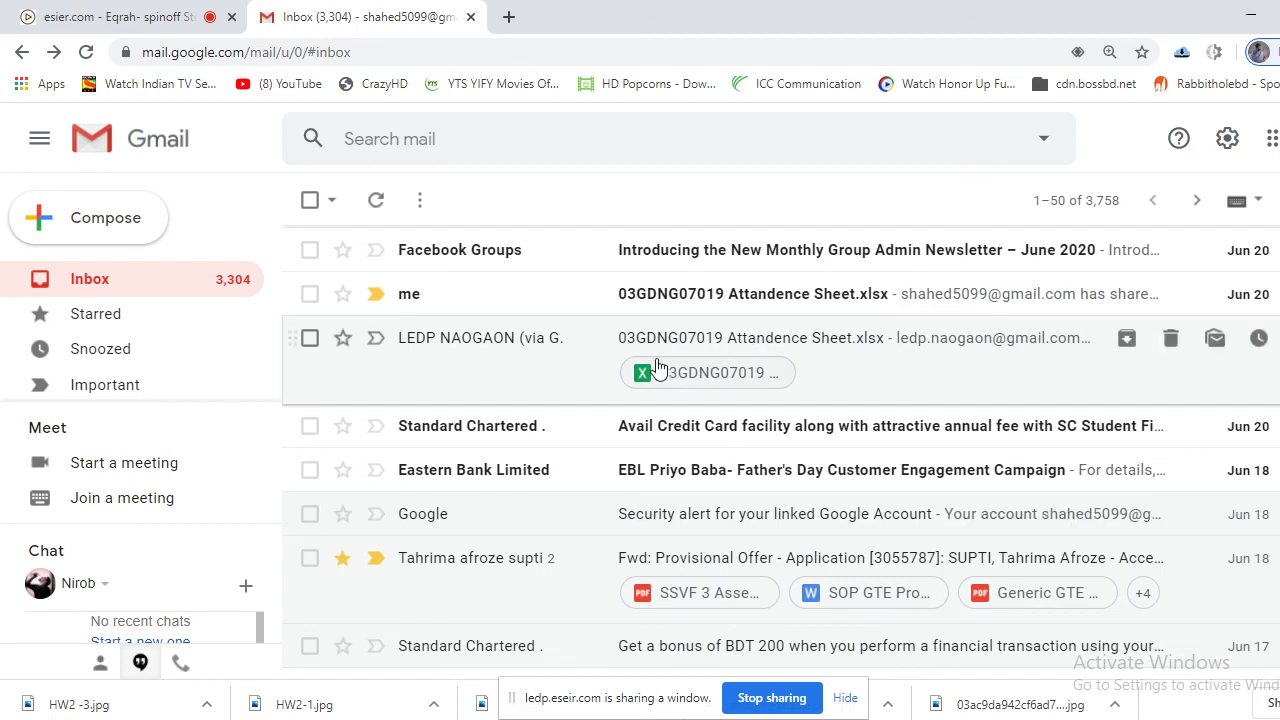
scroll(690, 370, "down", 2)
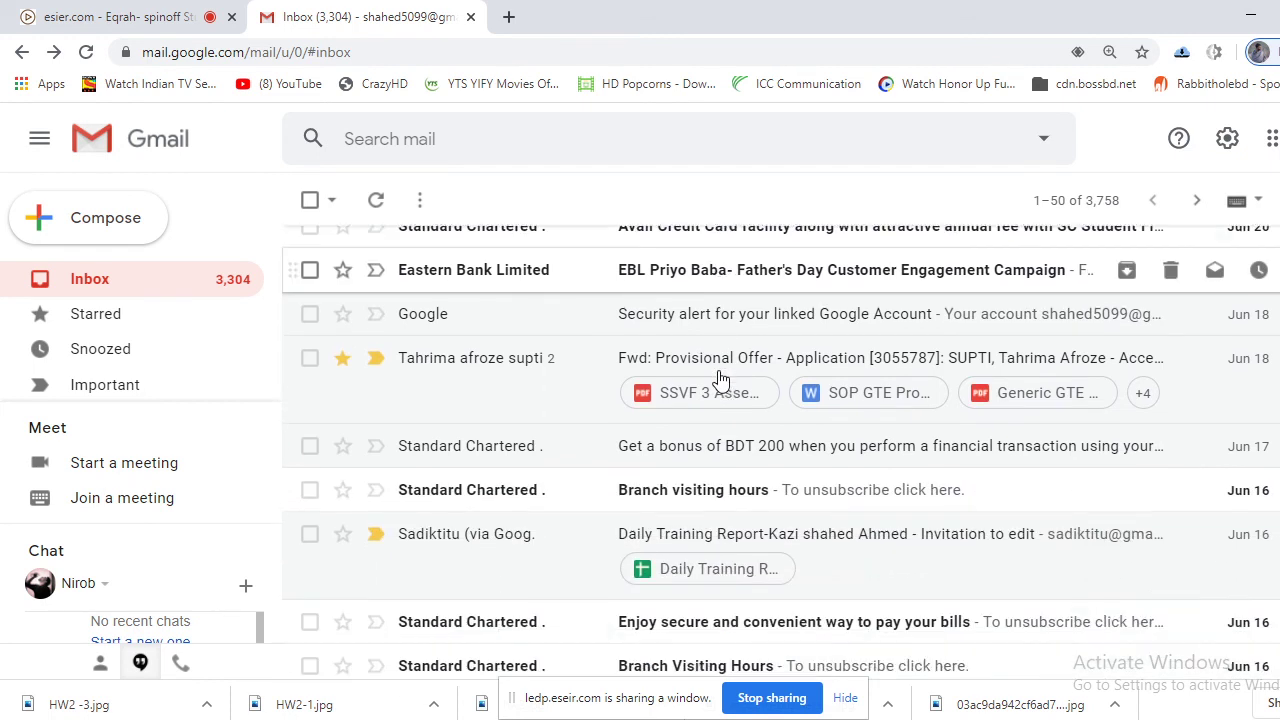
left_click(705, 569)
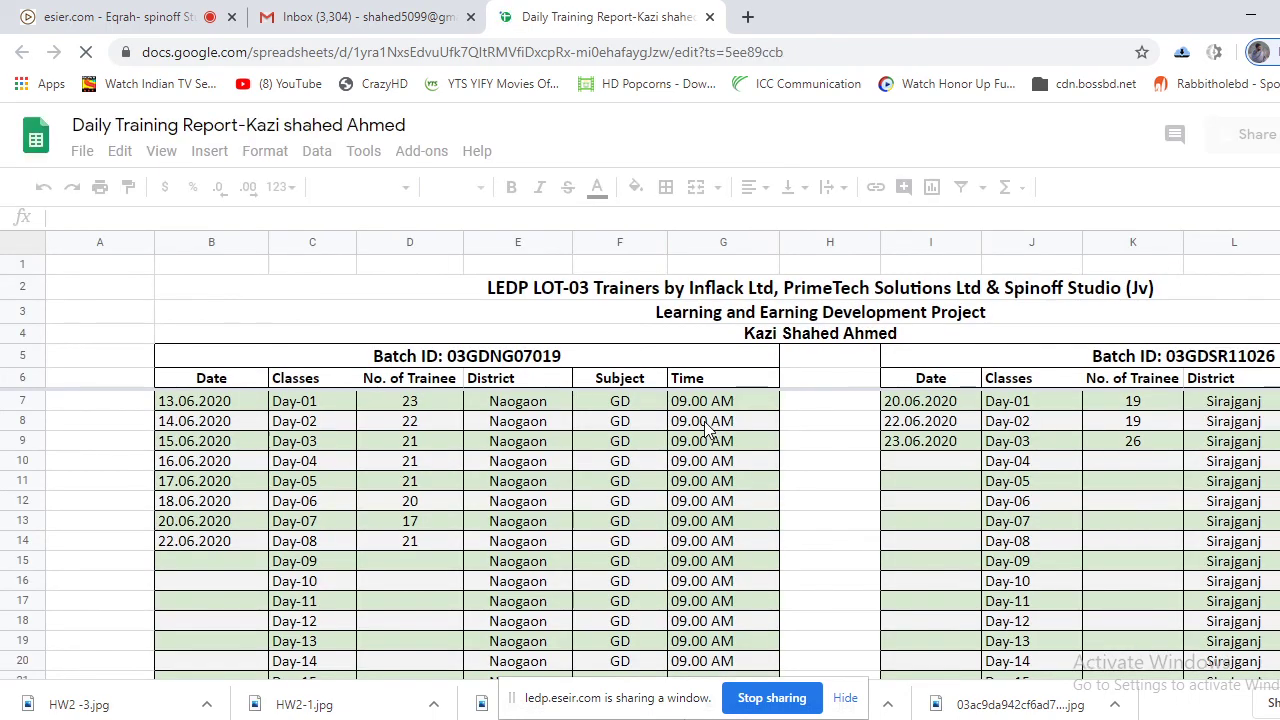
left_click(118, 18)
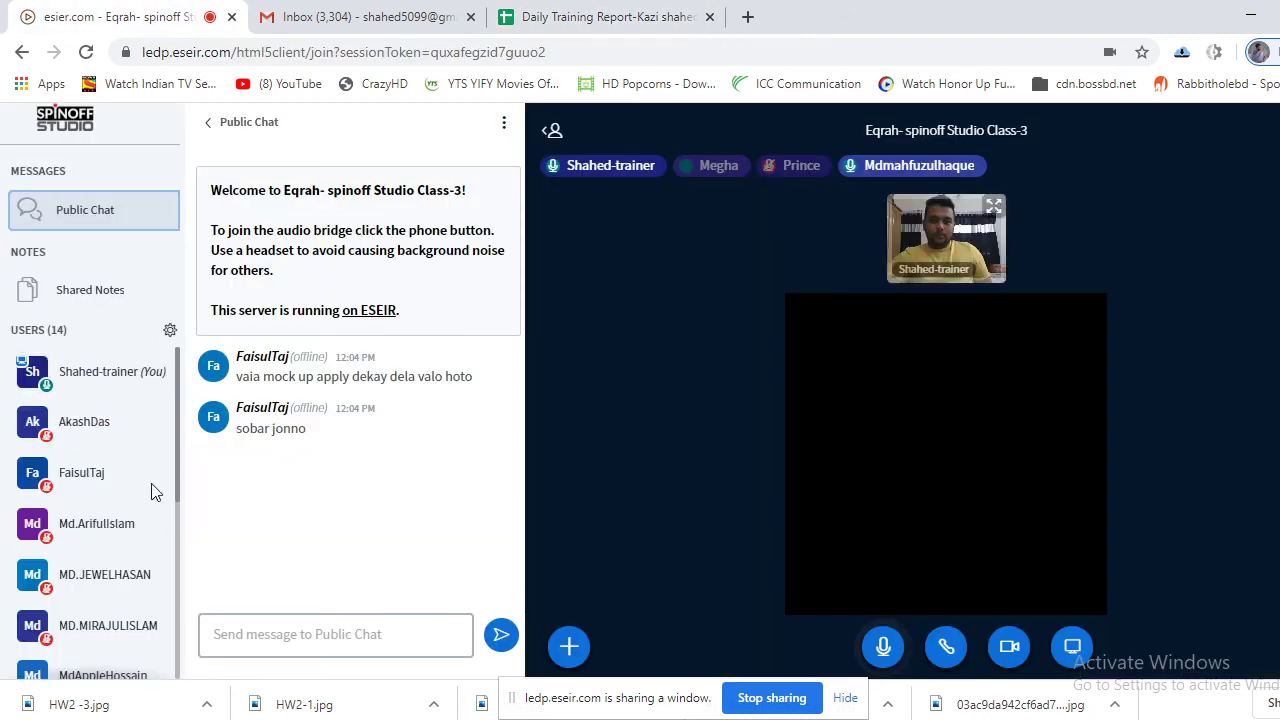
scroll(150, 515, "down", 5)
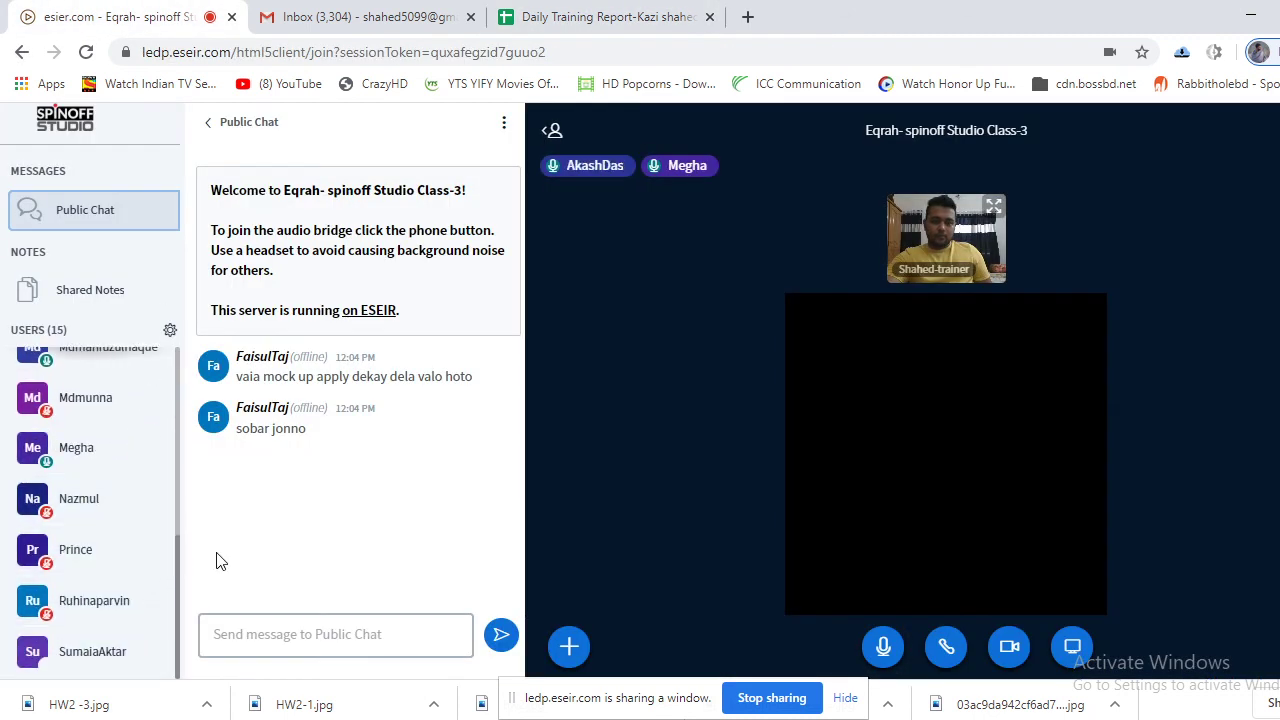
scroll(110, 535, "up", 3)
scroll(110, 537, "up", 1)
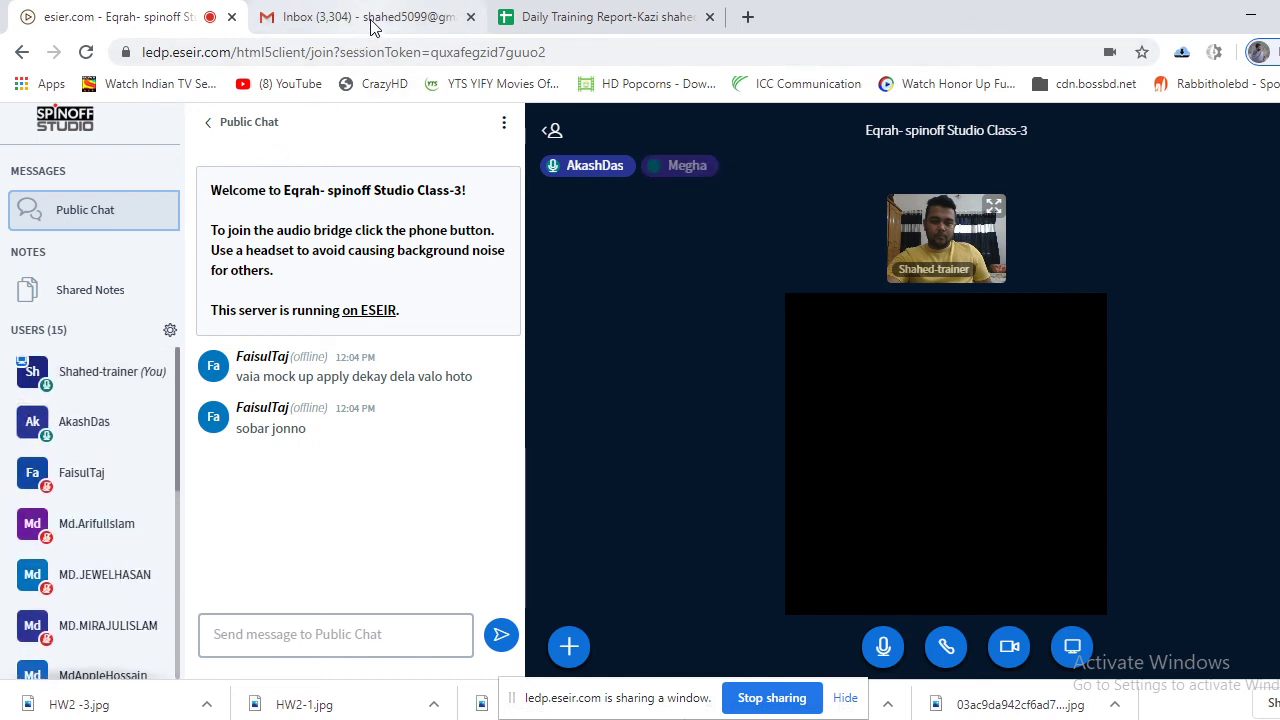
left_click(597, 10)
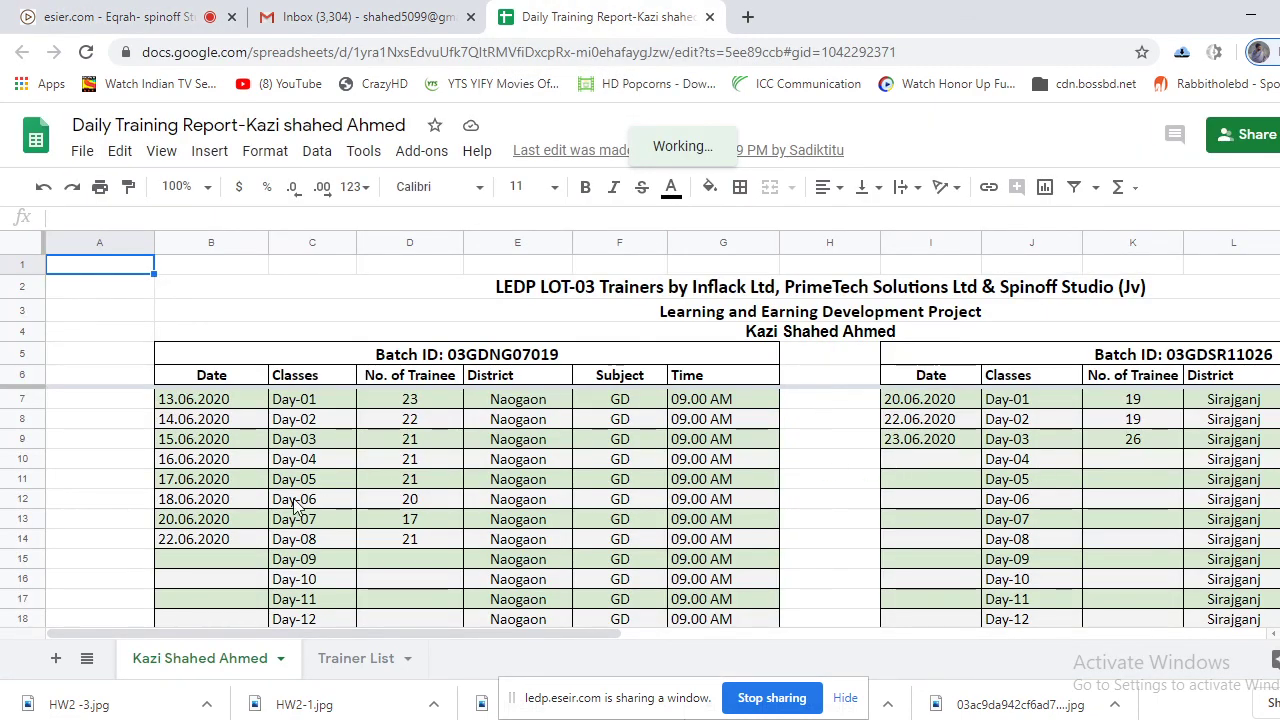
Enter the Day-09 date 24.06.2020 in B15 and trainee count 19 in D15
double_click(237, 557)
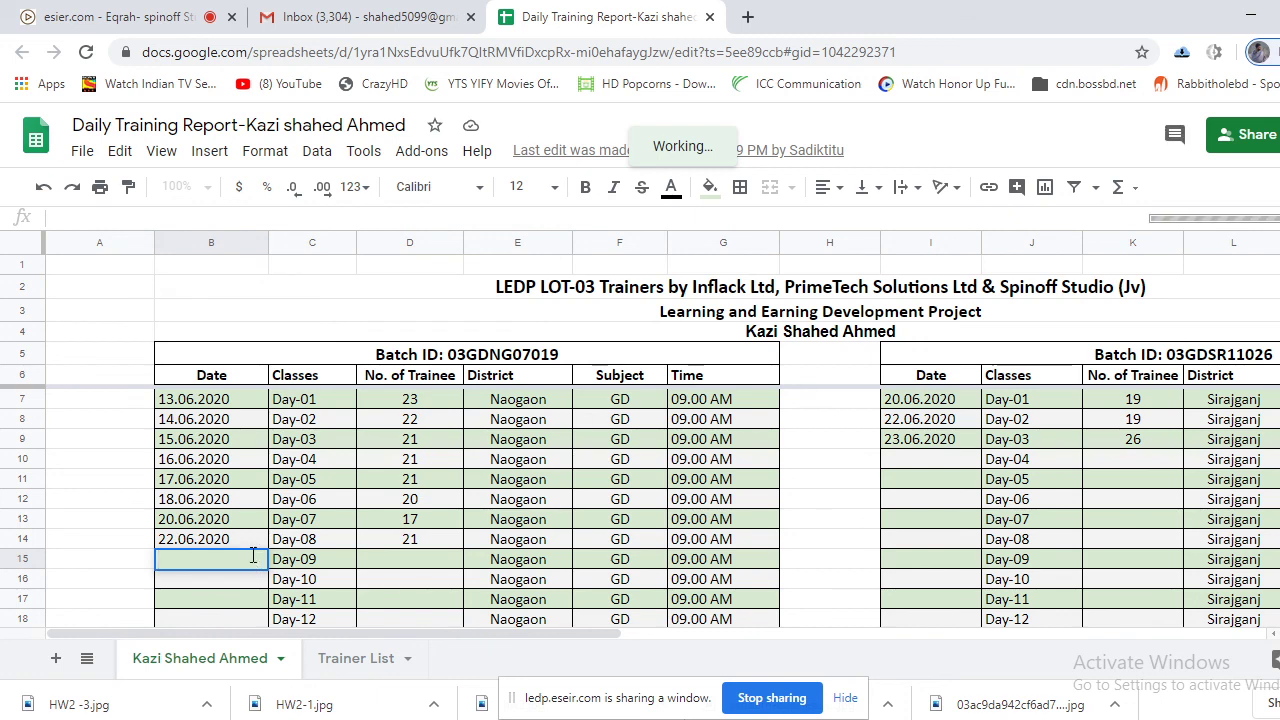
type("24")
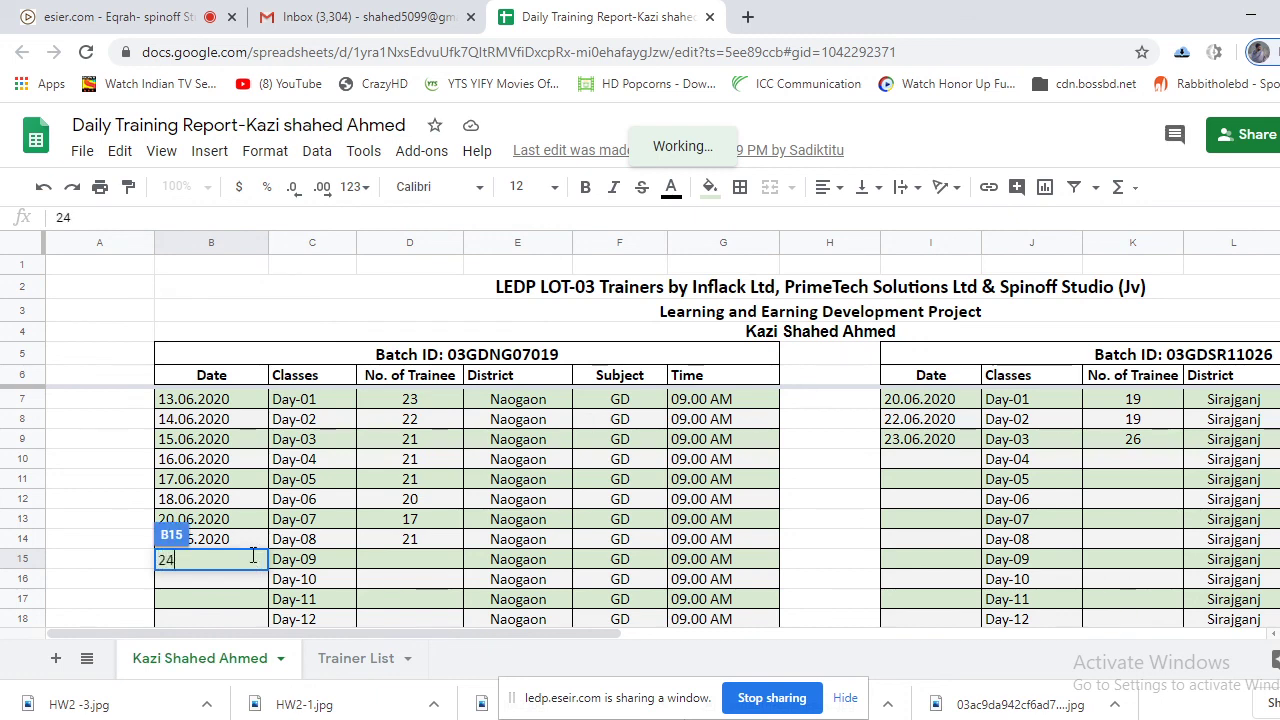
type(".06")
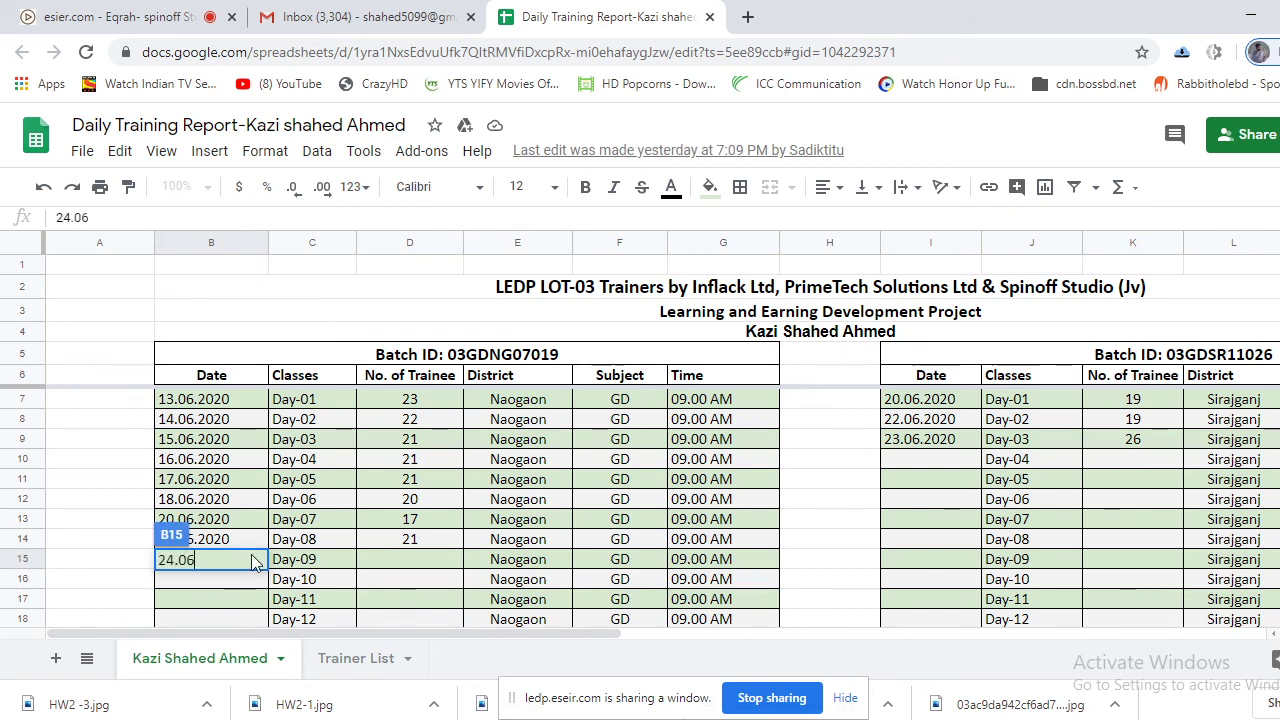
type(".")
type("2020")
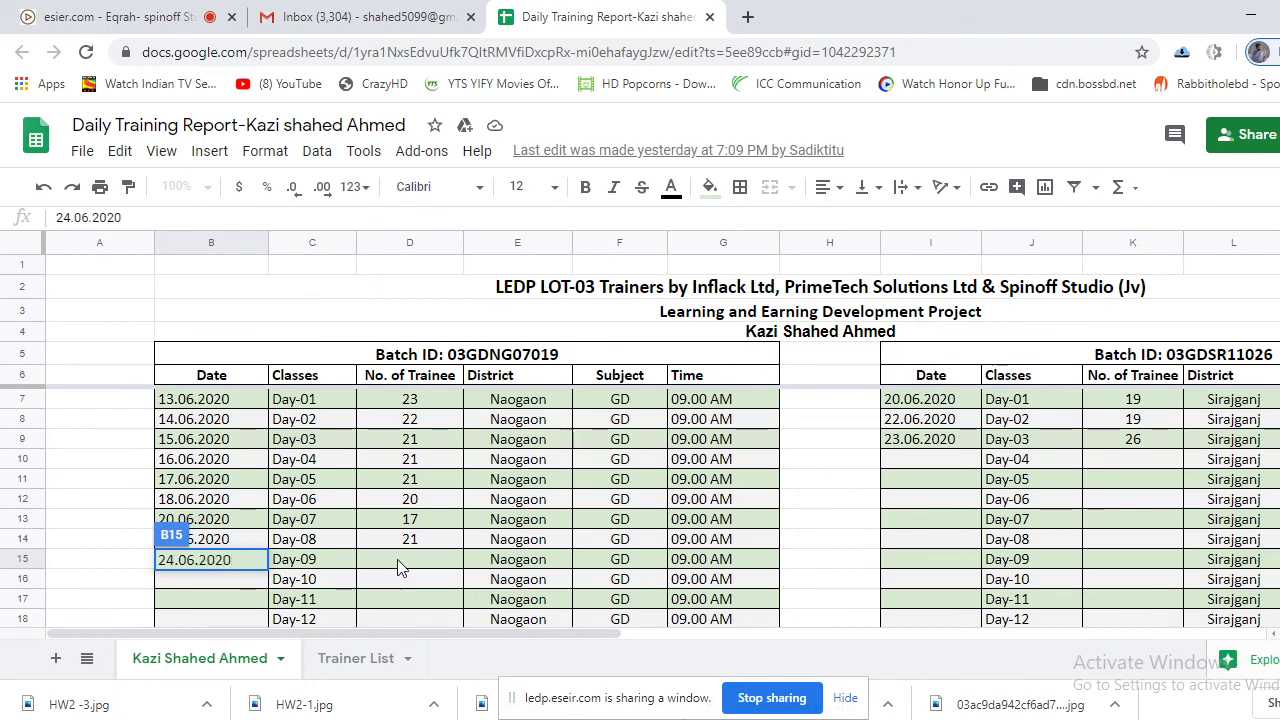
left_click(397, 566)
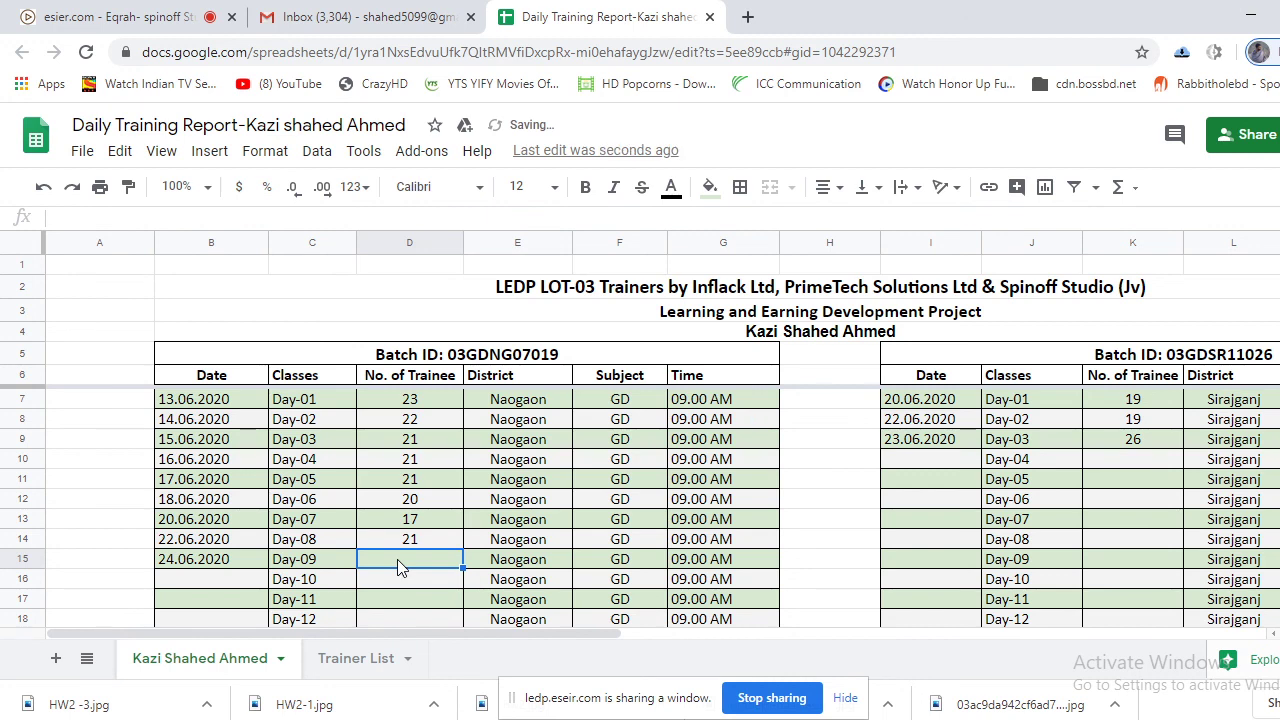
double_click(398, 561)
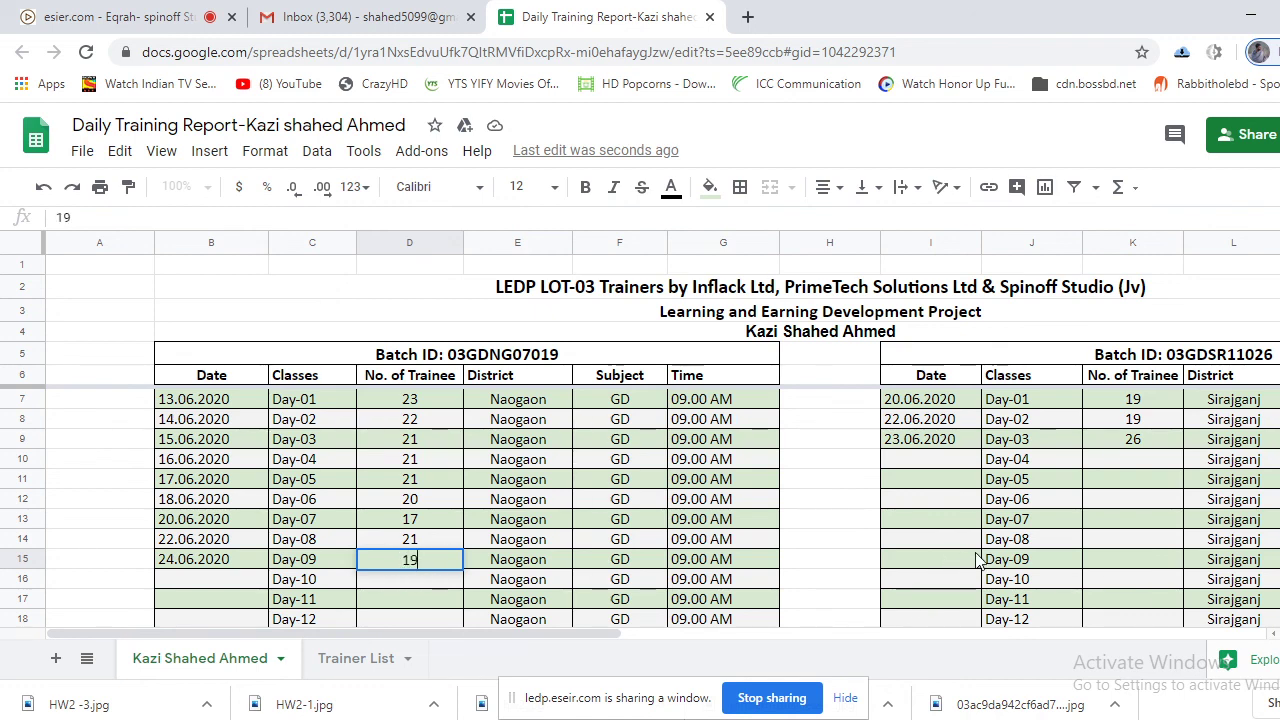
left_click(121, 546)
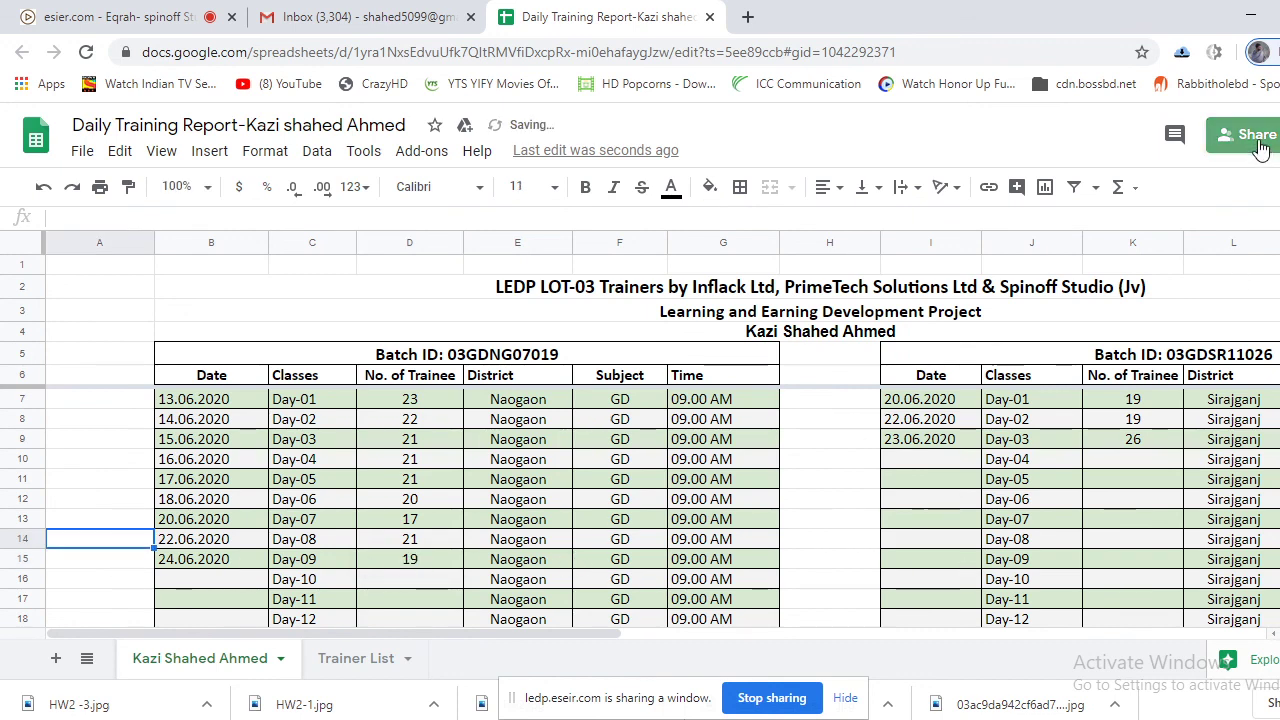
Check the report's sharing settings, then return to the ESEIR class meeting
left_click(1245, 134)
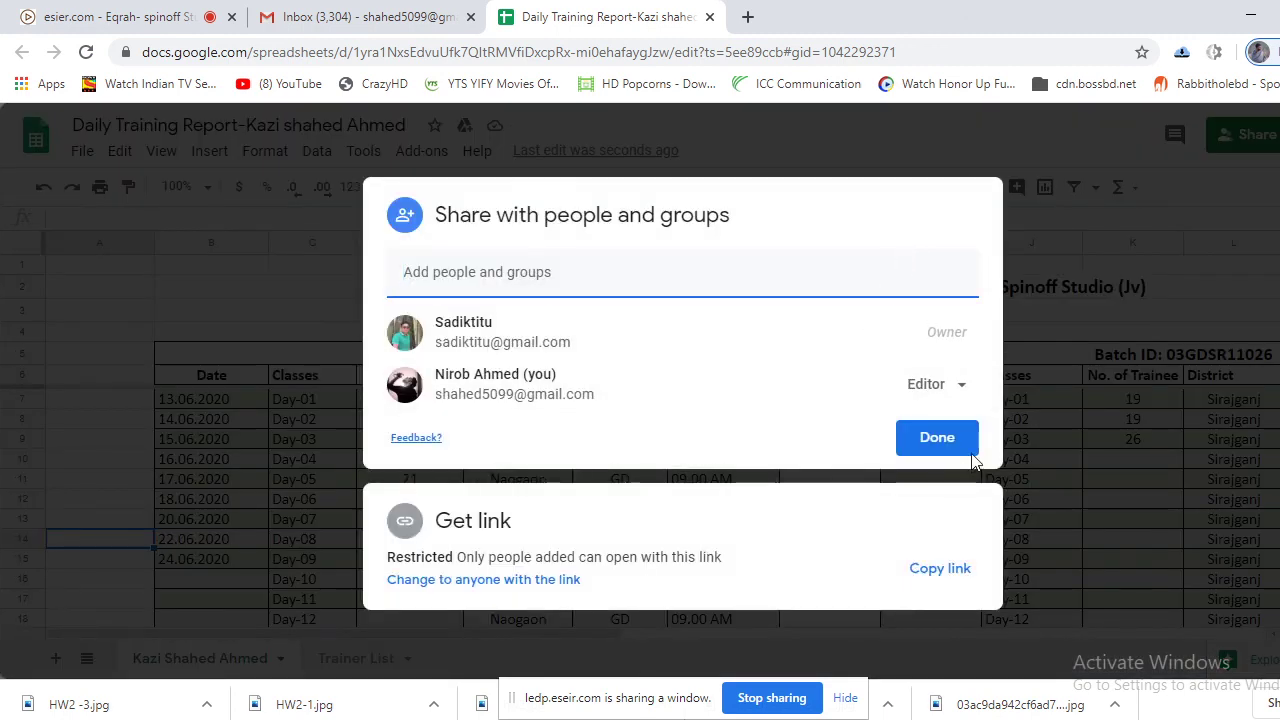
left_click(955, 440)
left_click(226, 10)
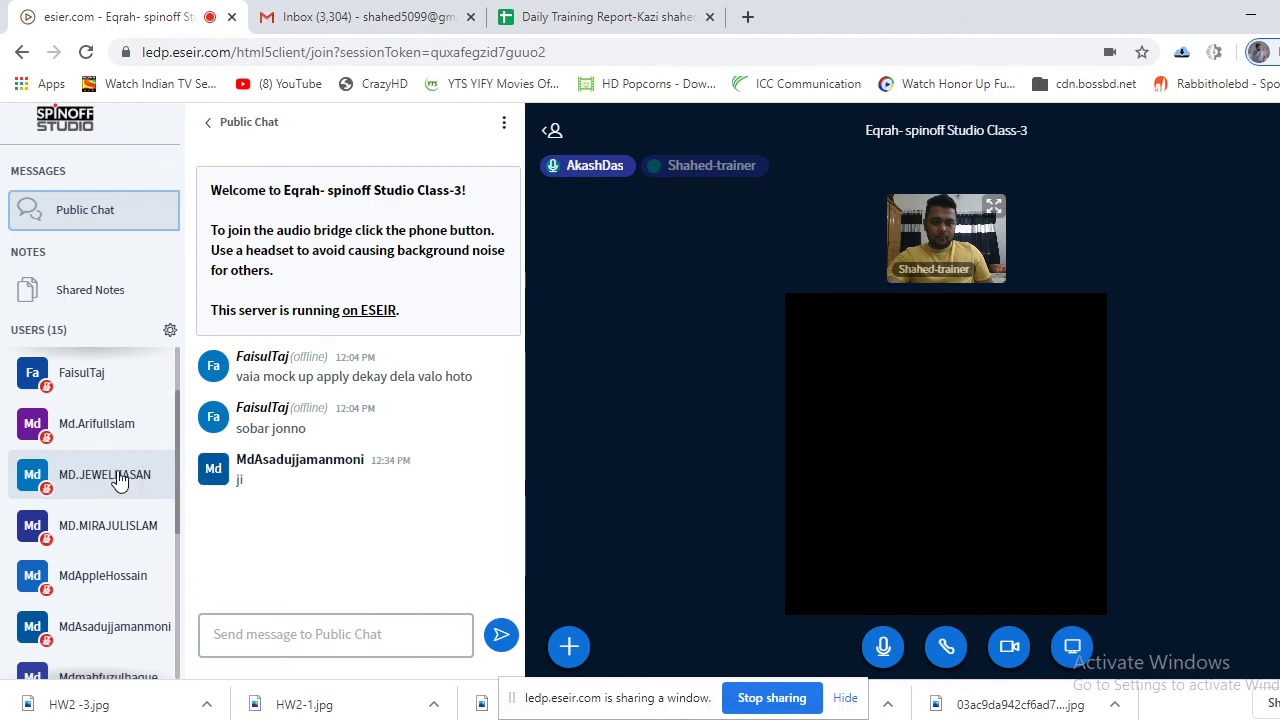
scroll(117, 474, "down", 1)
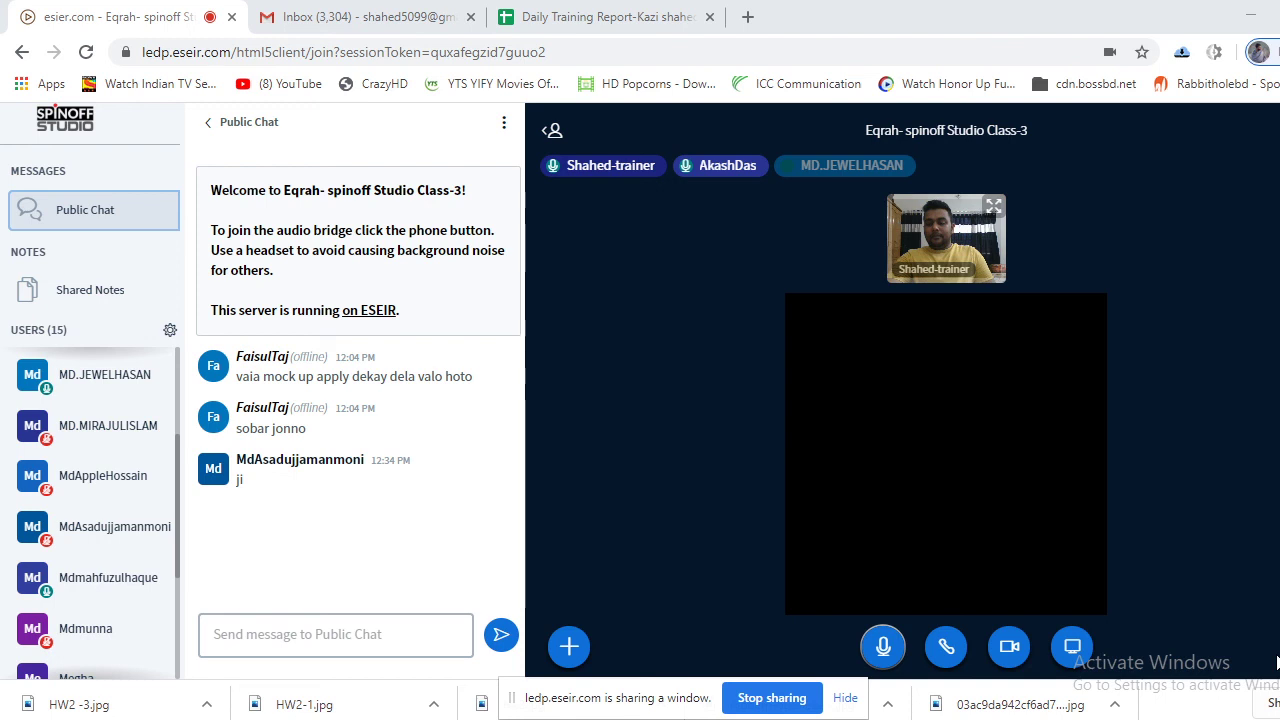
left_click(1276, 664)
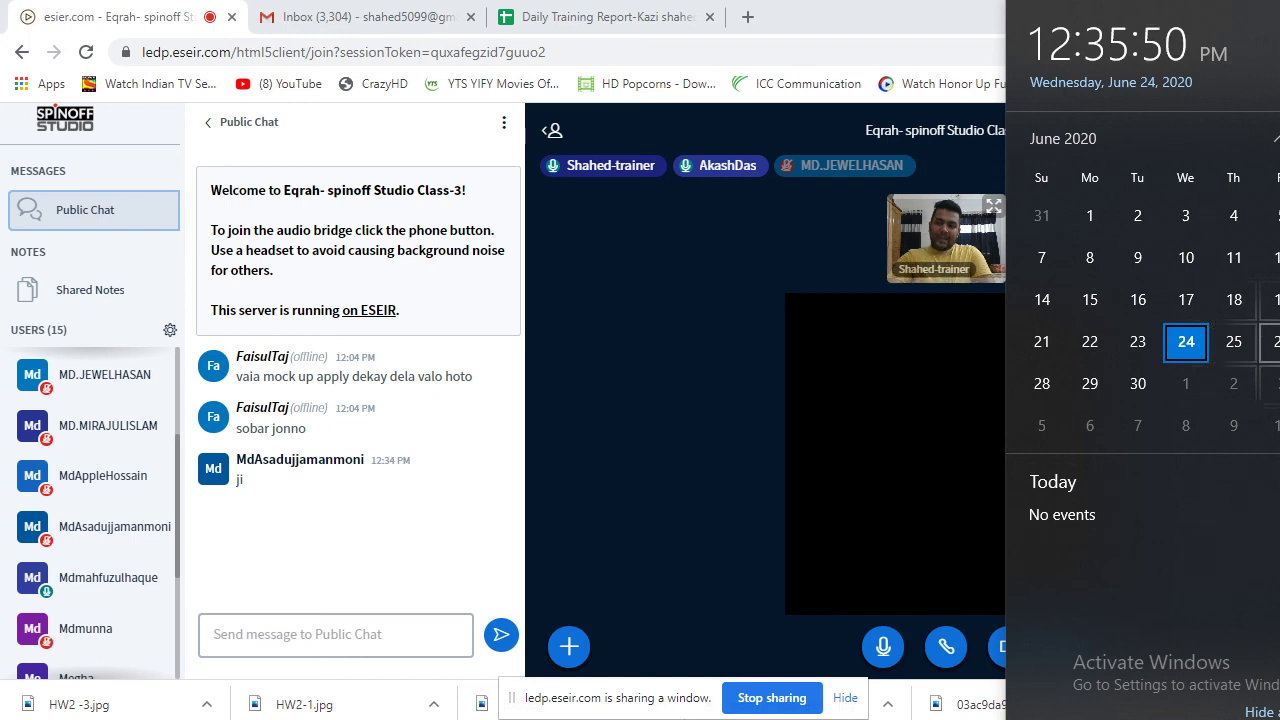
left_click(720, 258)
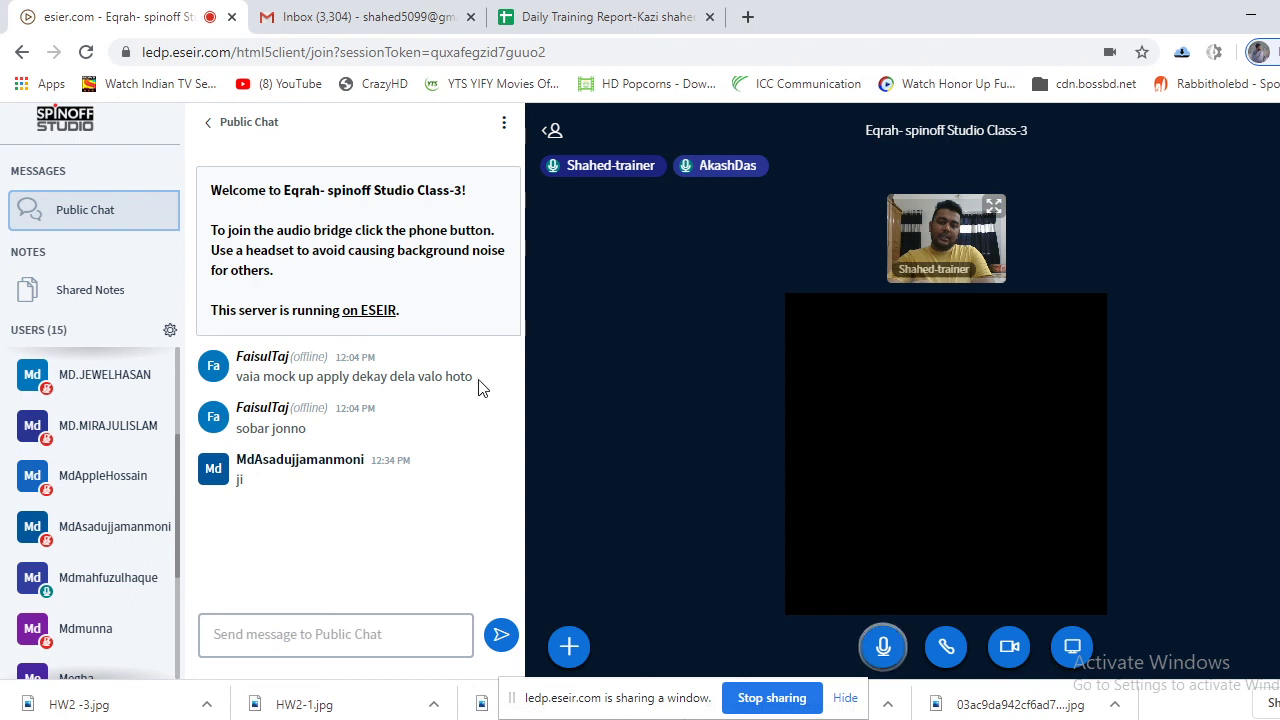
left_click_drag(478, 388, 240, 372)
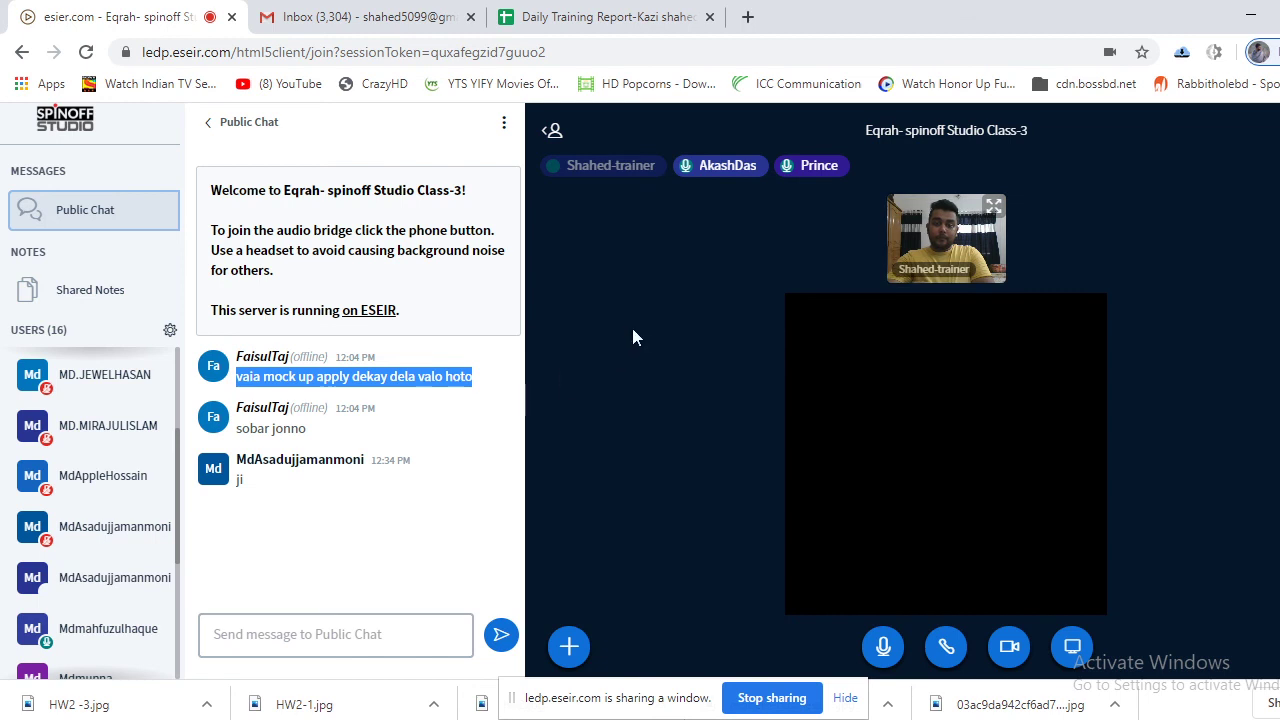
left_click(285, 411)
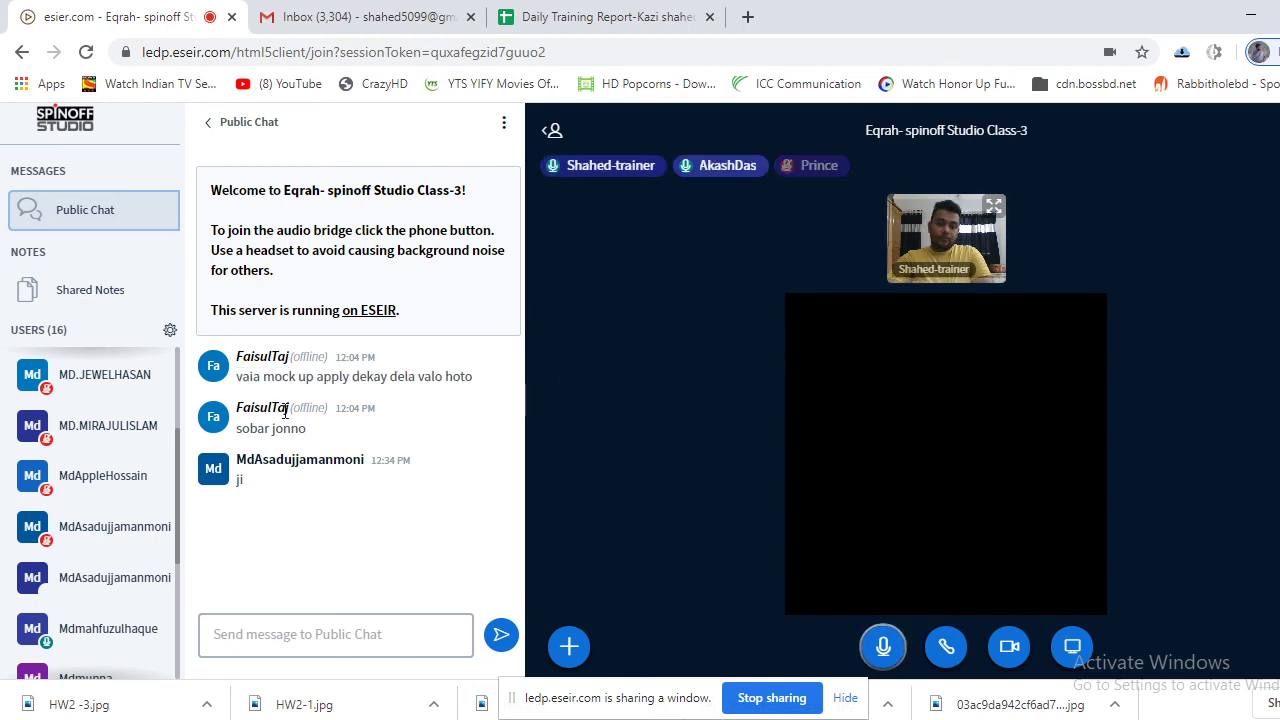